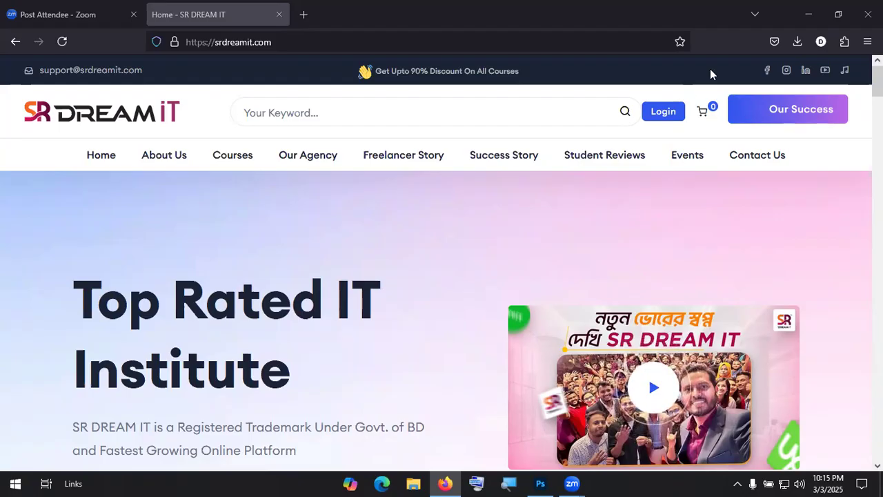
Step: Minimize Firefox and refresh the Windows desktop
click(808, 14)
right_click(443, 187)
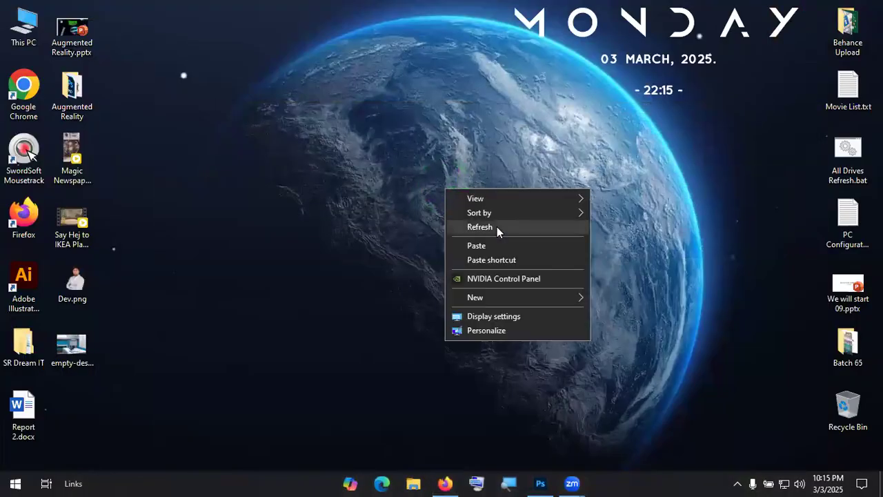
right_click(471, 186)
click(534, 228)
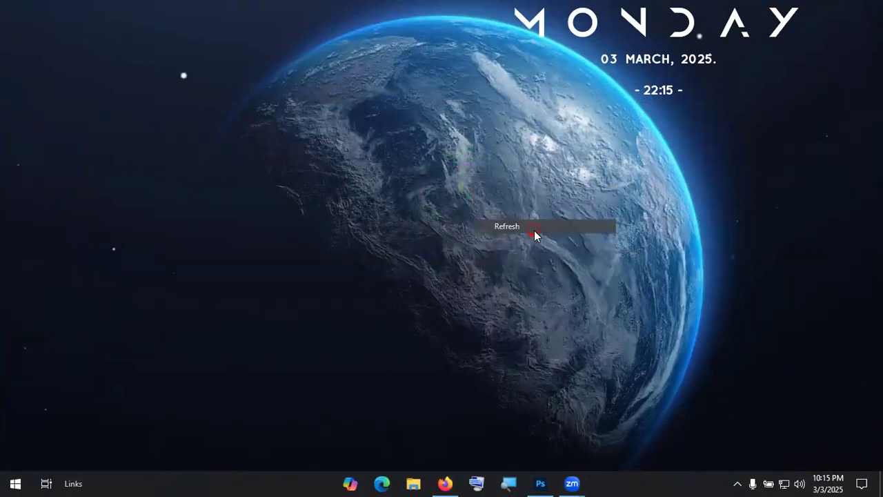
Step: Bring Photoshop up from the taskbar, minimize it again, and refresh the desktop once more
click(540, 482)
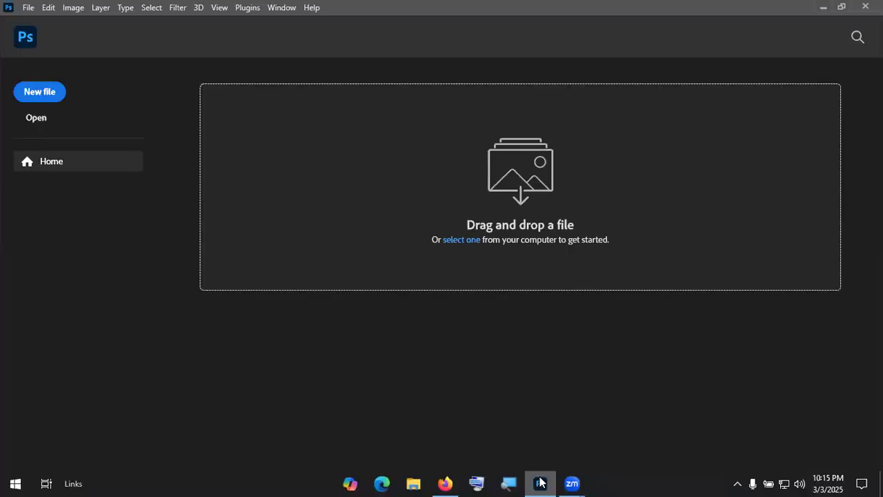
click(540, 483)
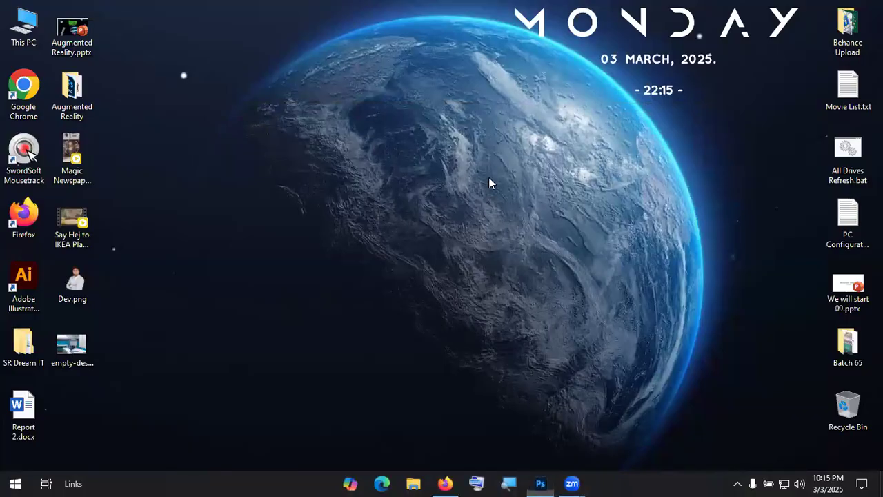
right_click(451, 169)
click(510, 206)
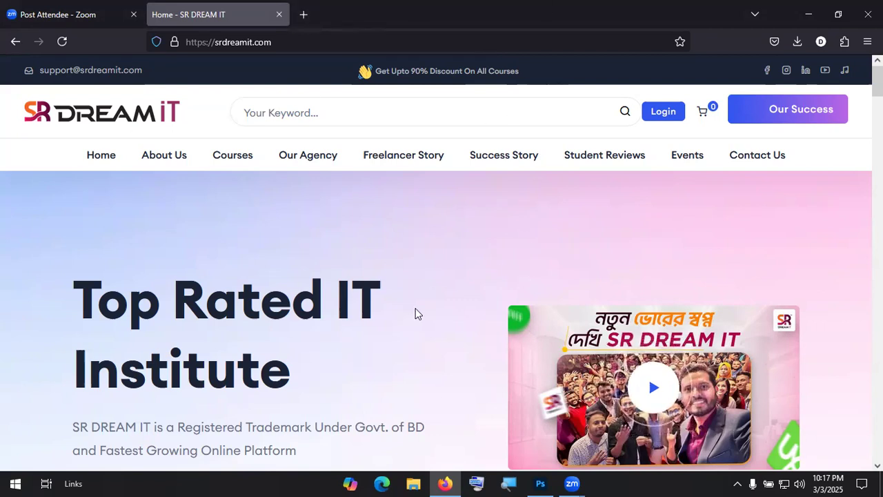
Step: Load photopea.com in a new Firefox tab using the 'phot' autocompletion
click(304, 14)
text(photopea.com/)
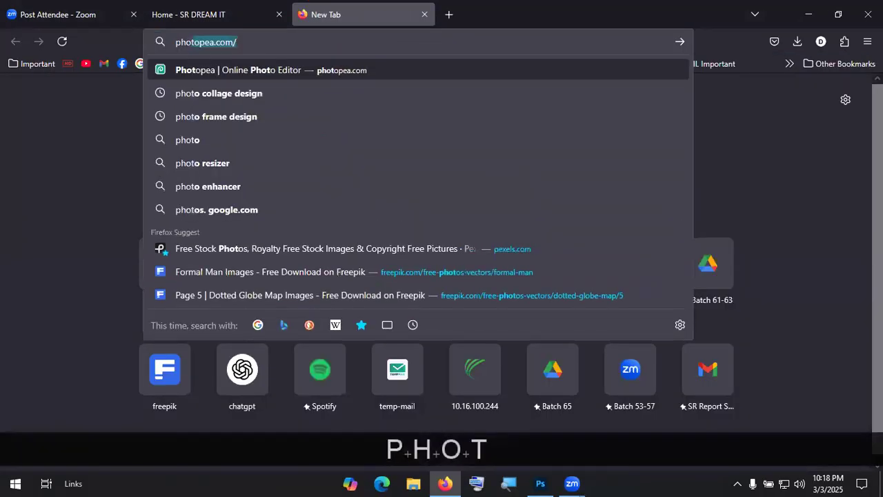
key(Right)
key(Return)
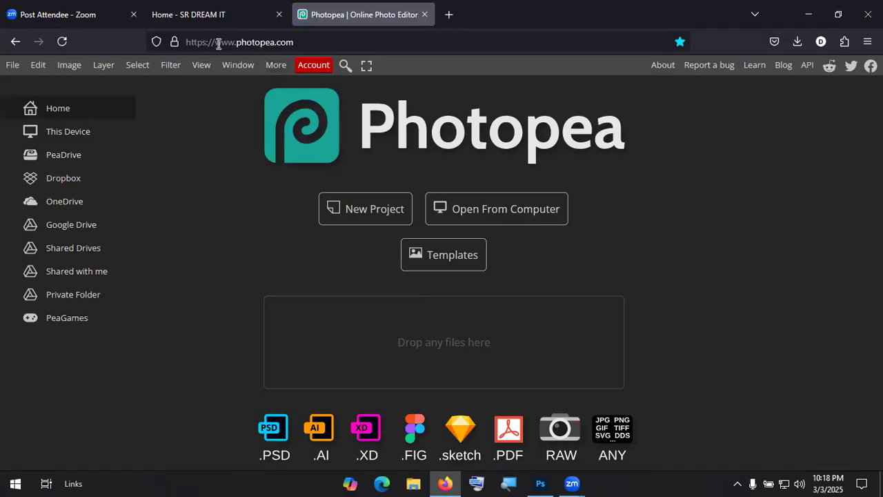
Step: Select the Photopea address, dismiss the suggestions, and bring Photoshop's home screen forward
click(331, 43)
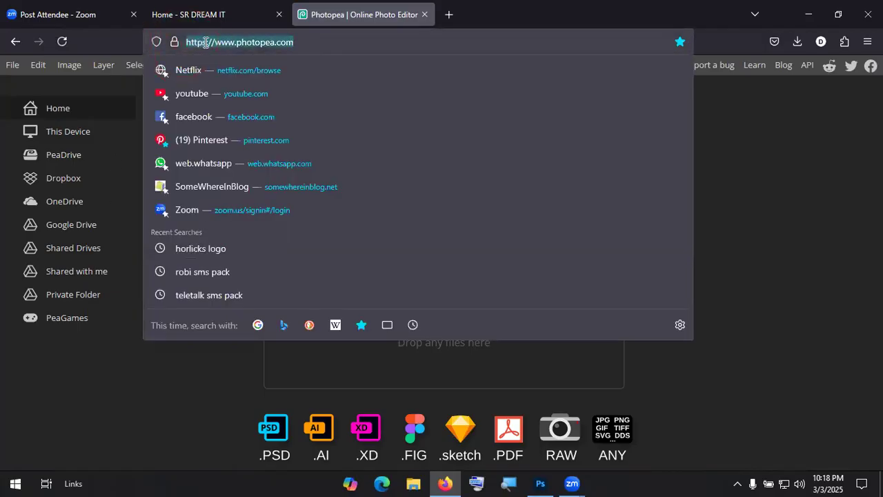
key(KP_Divide)
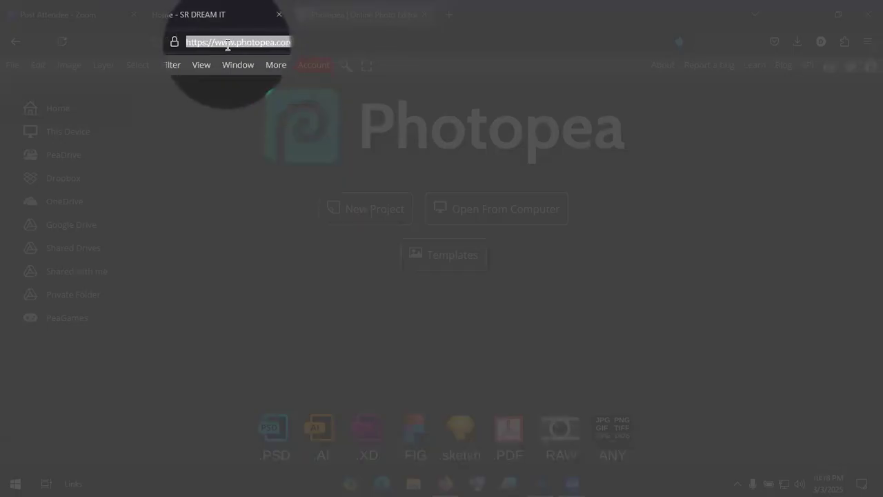
key(KP_Divide)
click(208, 200)
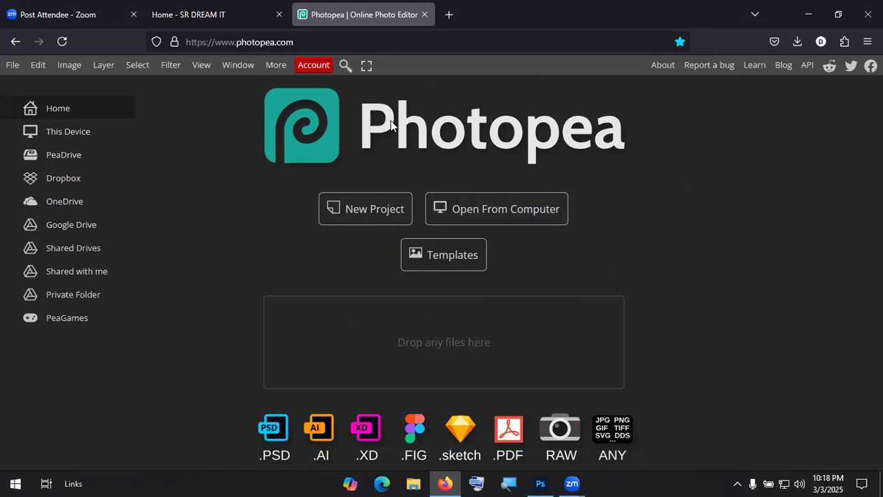
click(541, 482)
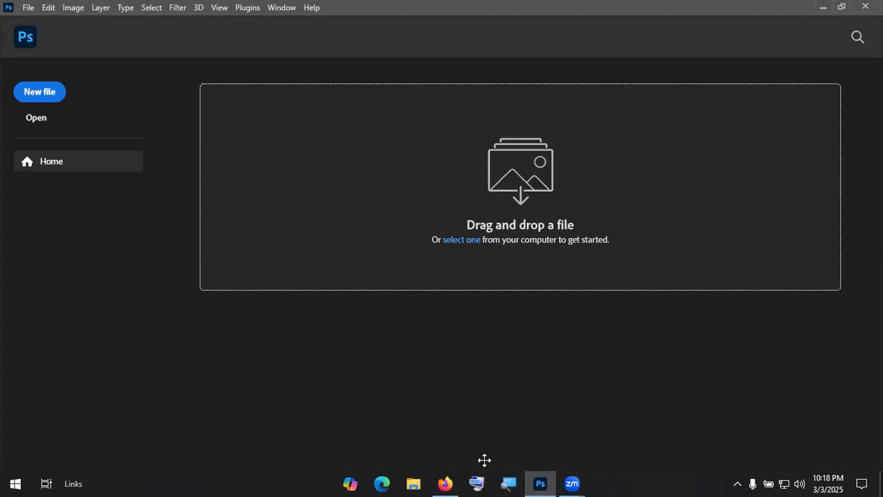
click(445, 482)
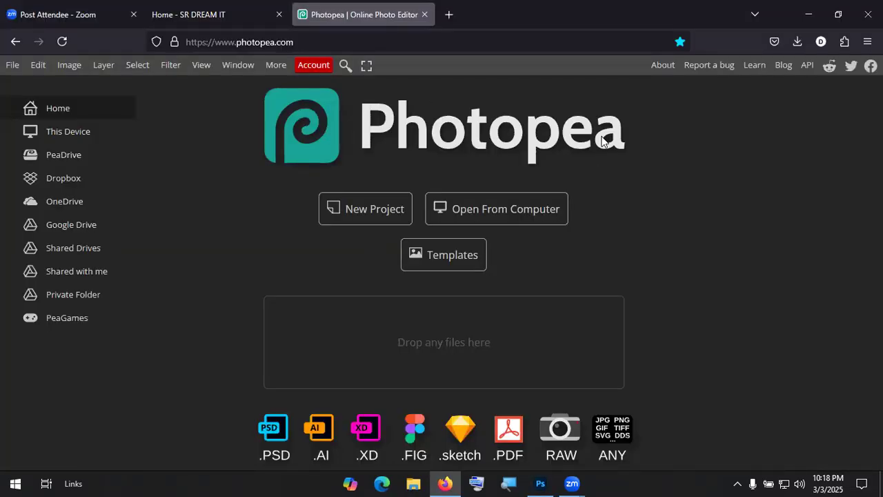
click(808, 15)
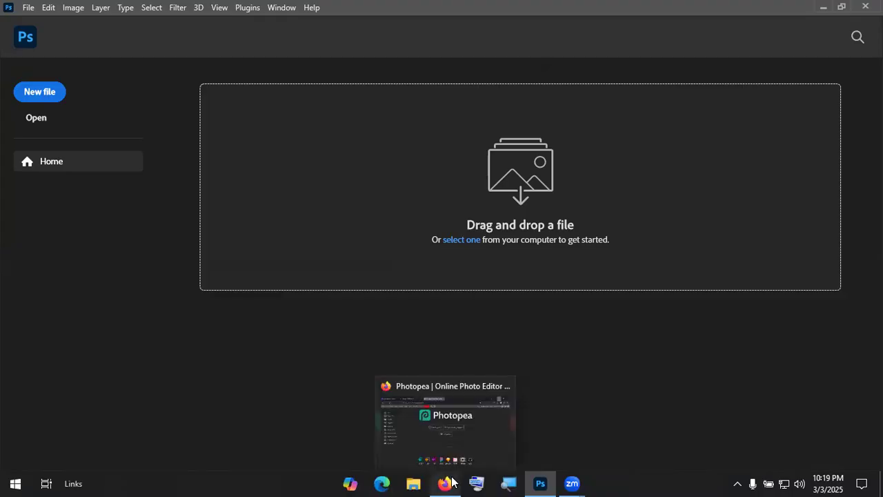
click(429, 450)
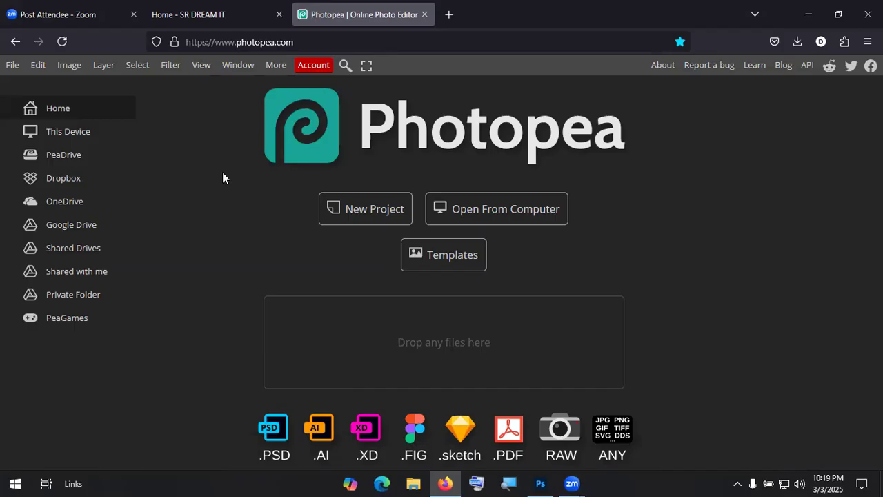
Step: Dismiss Photopea's address suggestions and switch to Photoshop's home screen
click(302, 43)
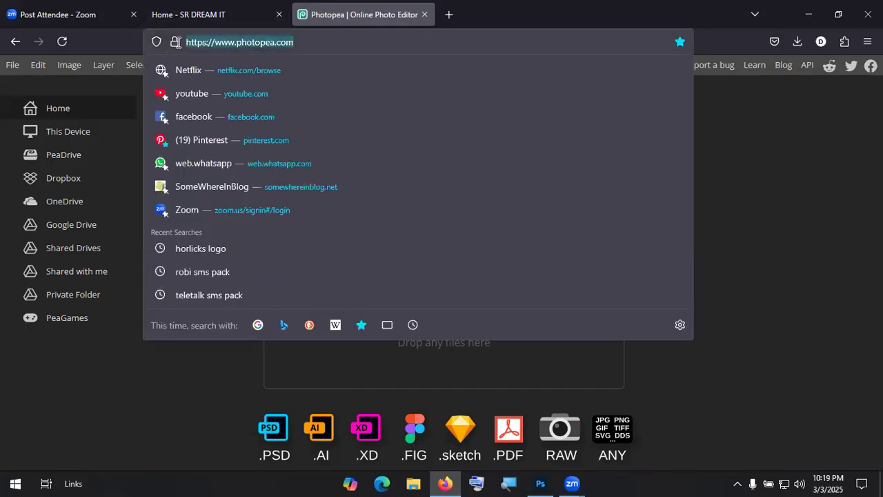
click(737, 169)
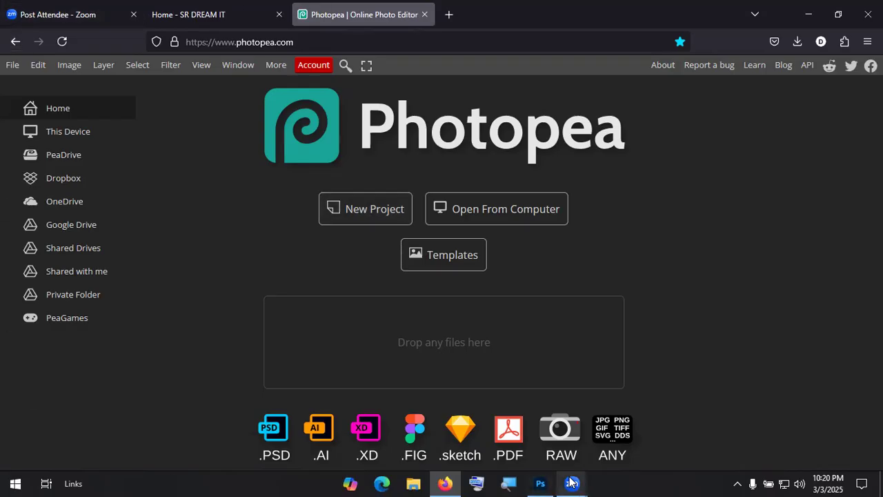
click(540, 483)
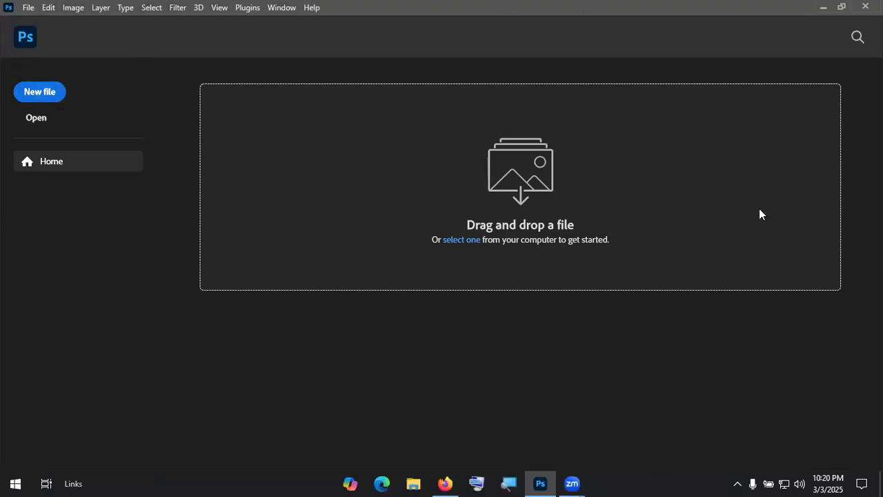
Step: Close Photoshop and relaunch Adobe Photoshop 2023 from the Start menu
click(9, 480)
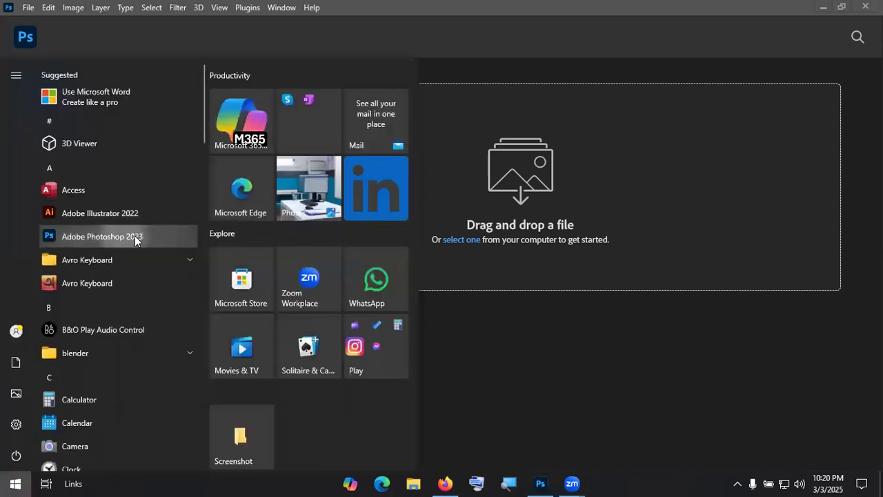
click(639, 327)
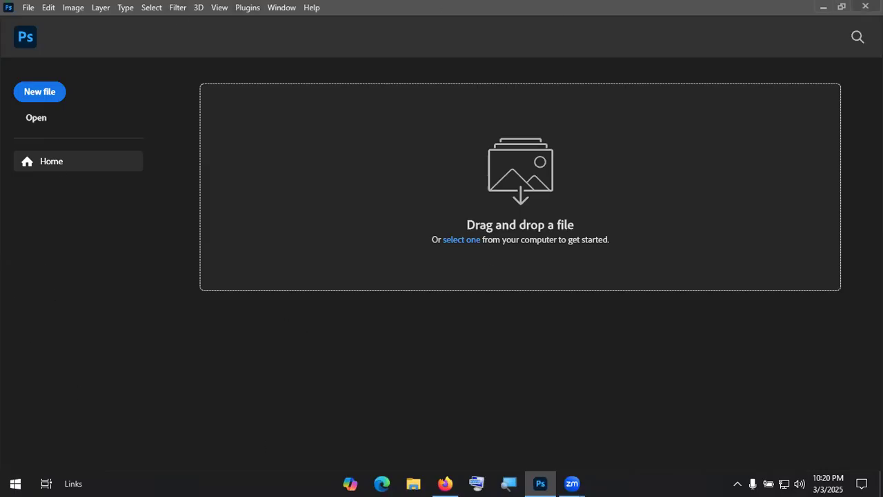
click(865, 6)
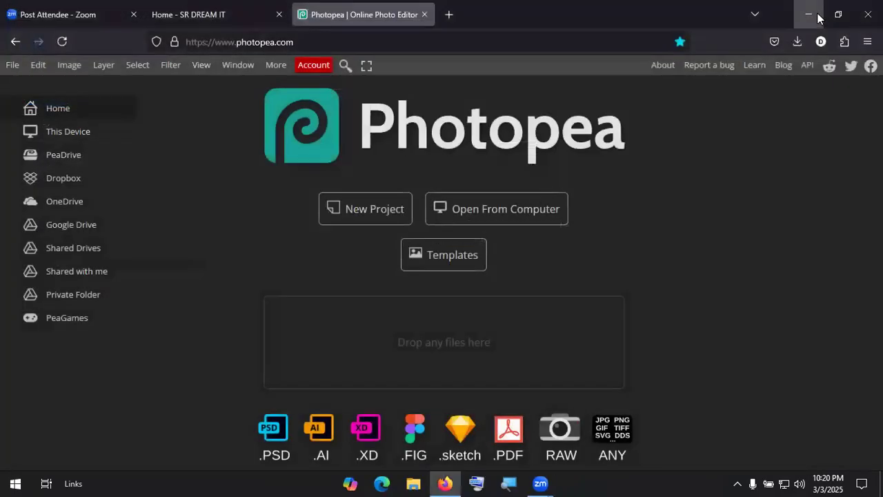
click(15, 483)
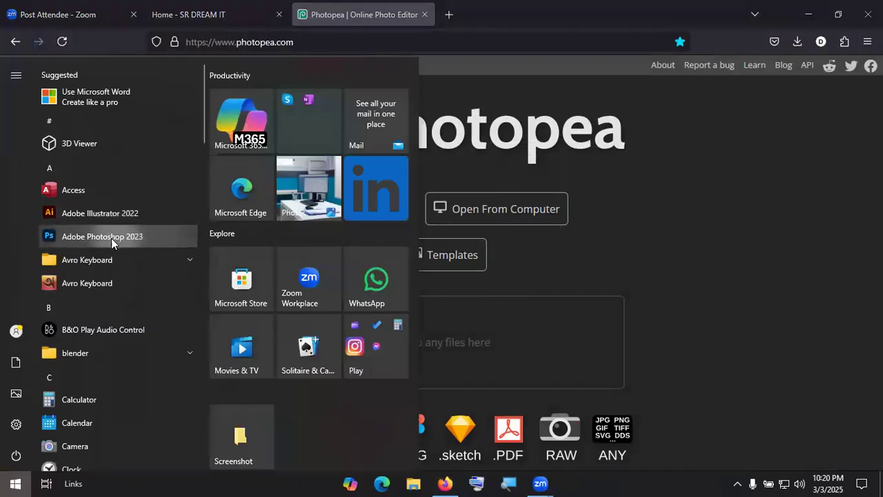
click(119, 238)
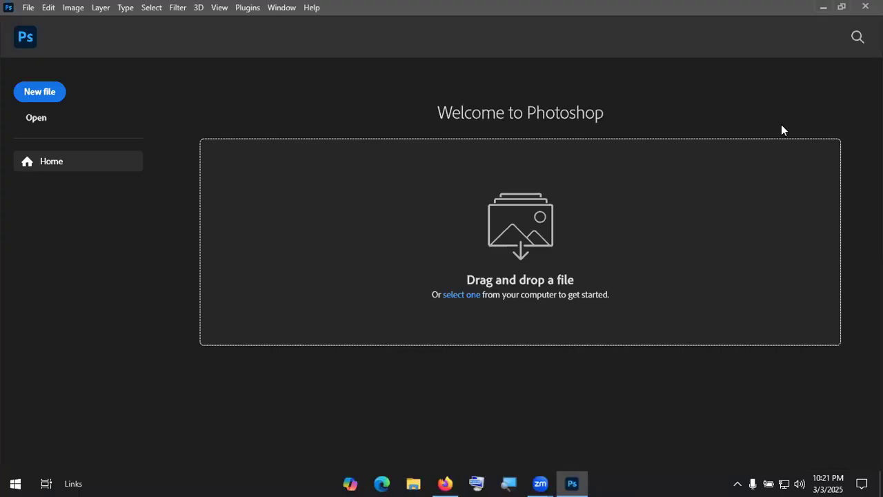
Step: Copy the photopea.com address and load it in a new private Firefox window
key(alt+Tab)
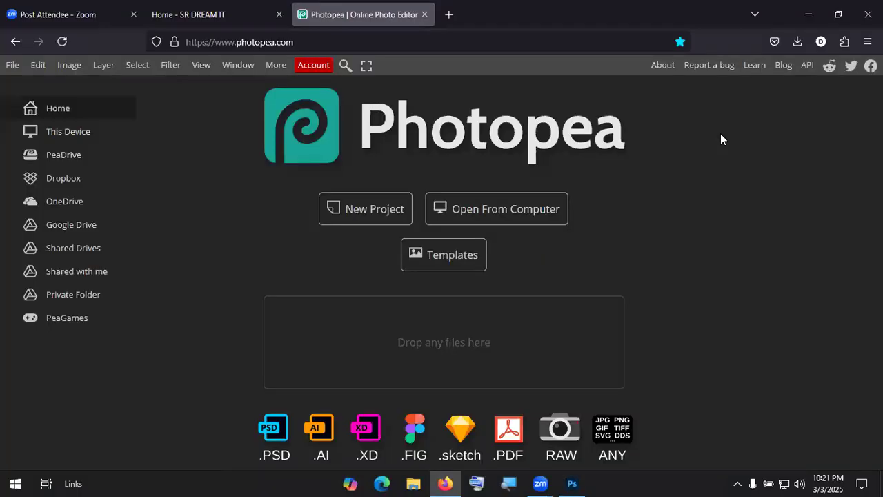
click(203, 42)
key(ctrl+c)
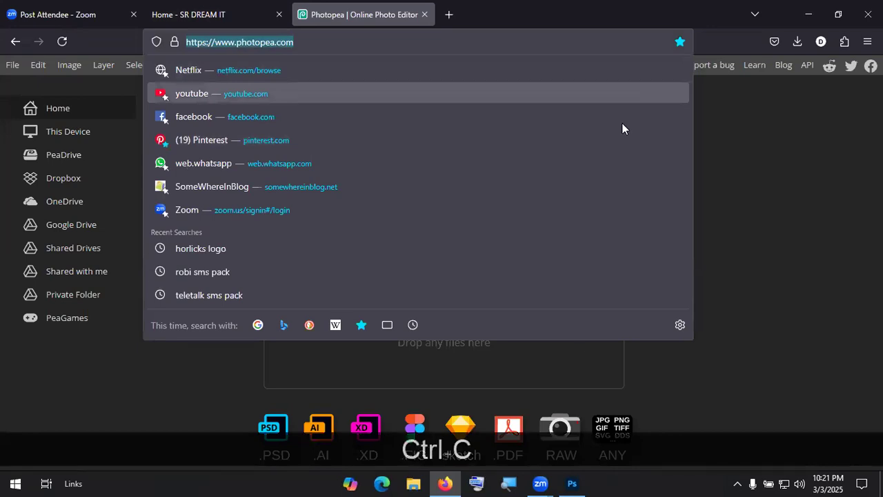
key(Escape)
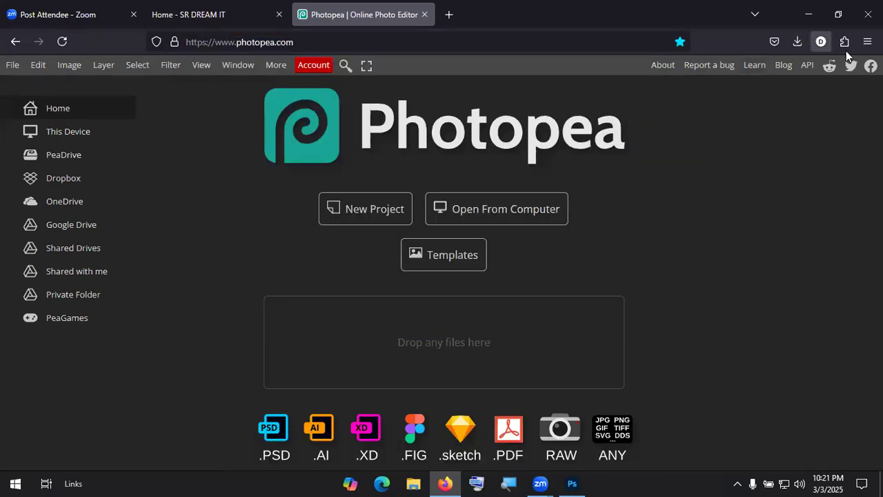
click(867, 41)
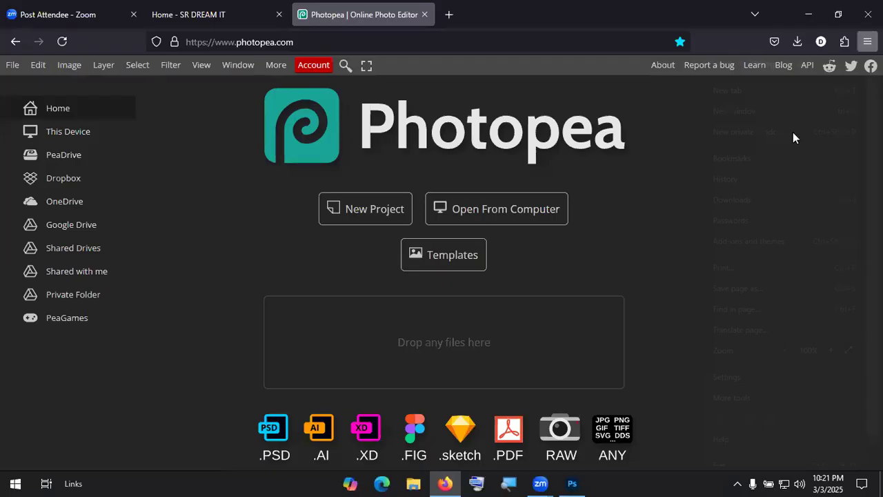
click(792, 132)
key(ctrl+v)
key(Return)
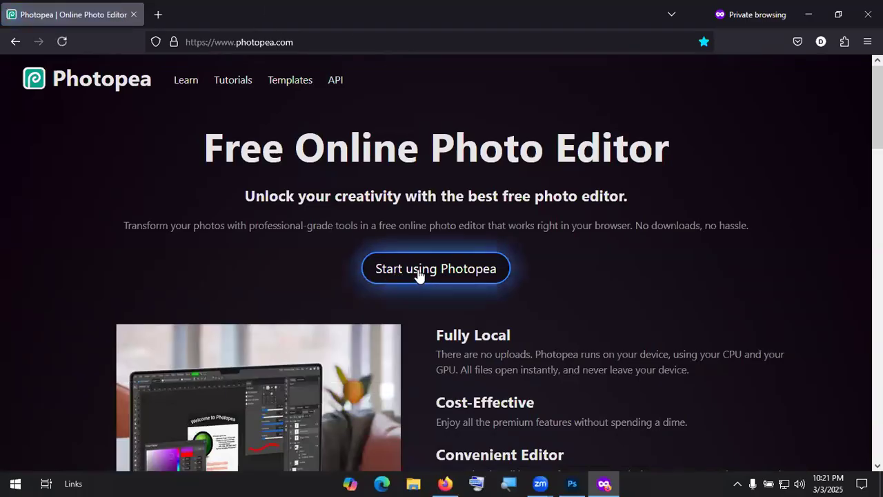
Step: Launch the Photopea editor and switch it to a phone-sized view via developer tools
click(460, 274)
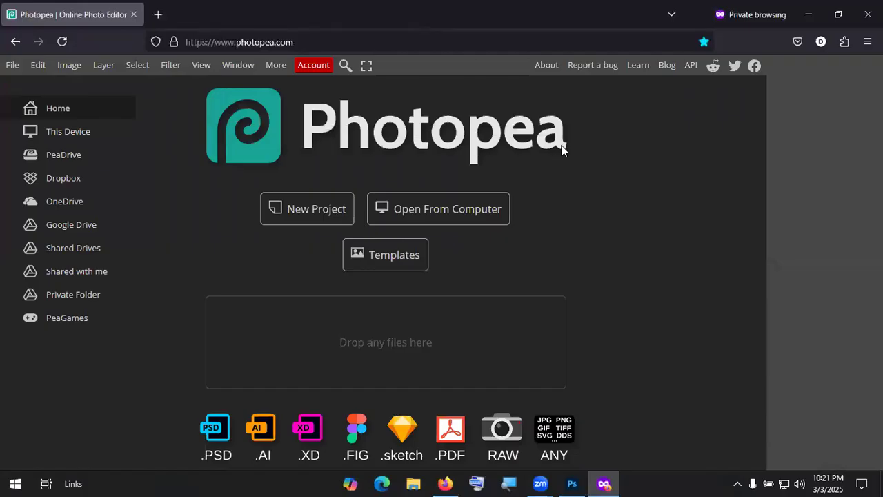
right_click(619, 188)
click(652, 372)
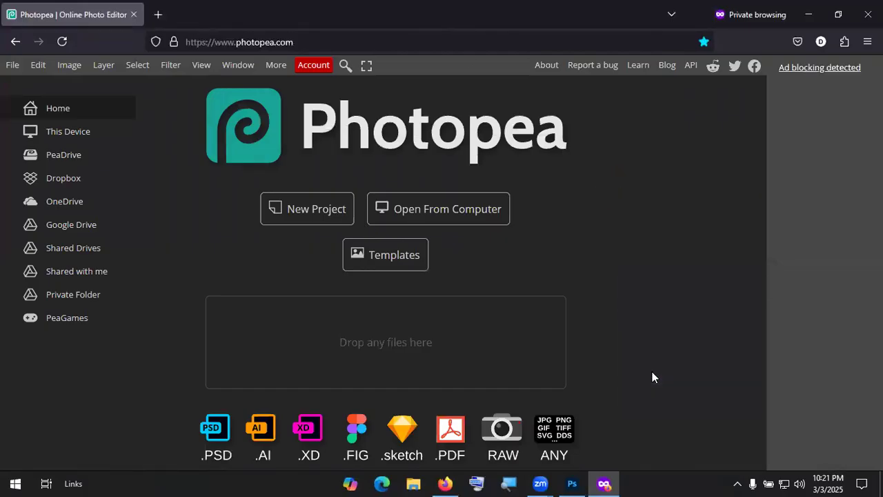
click(839, 319)
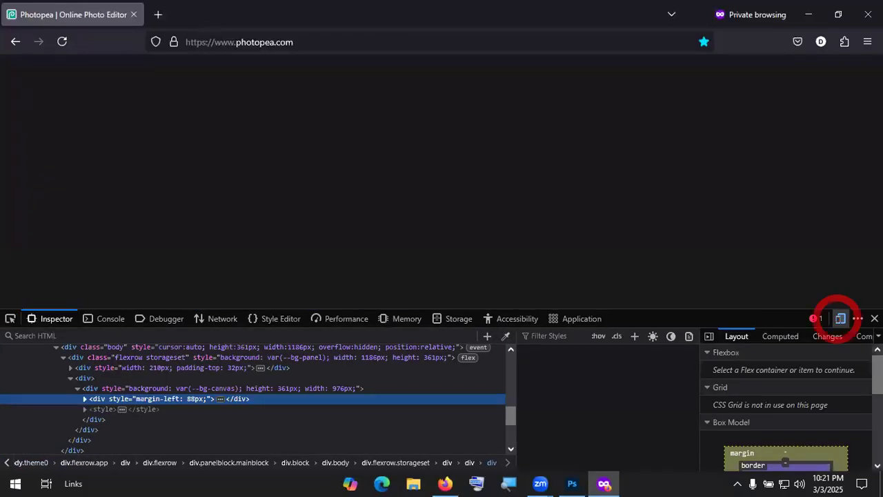
click(874, 318)
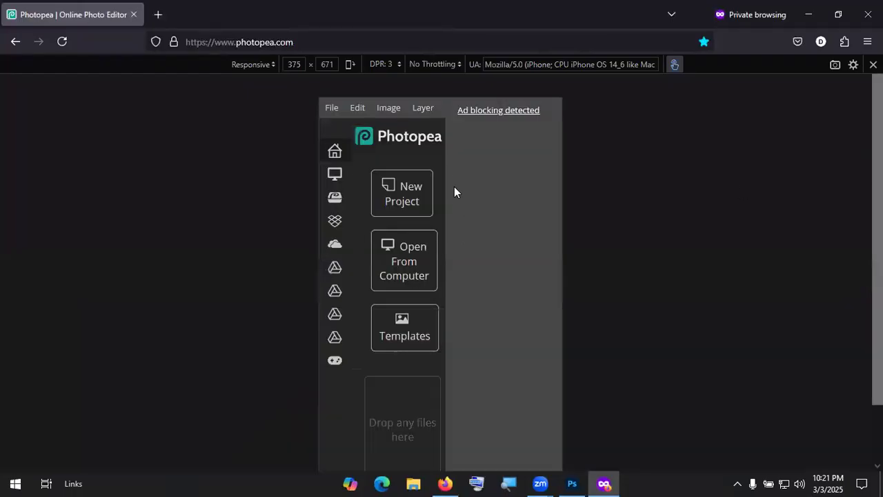
Step: Open Photopea's new project settings, then switch over to Photoshop
scroll(467, 179, down, 2)
scroll(423, 209, up, 2)
click(390, 202)
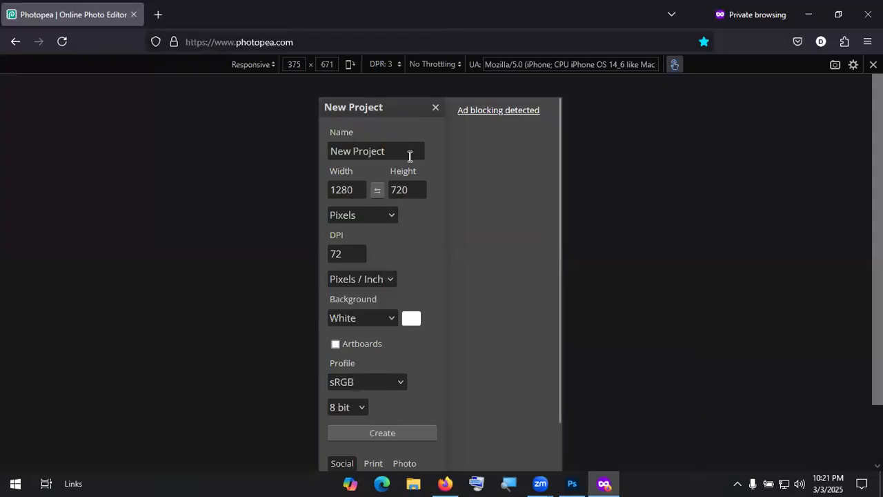
scroll(425, 300, down, 2)
scroll(426, 300, up, 2)
click(571, 483)
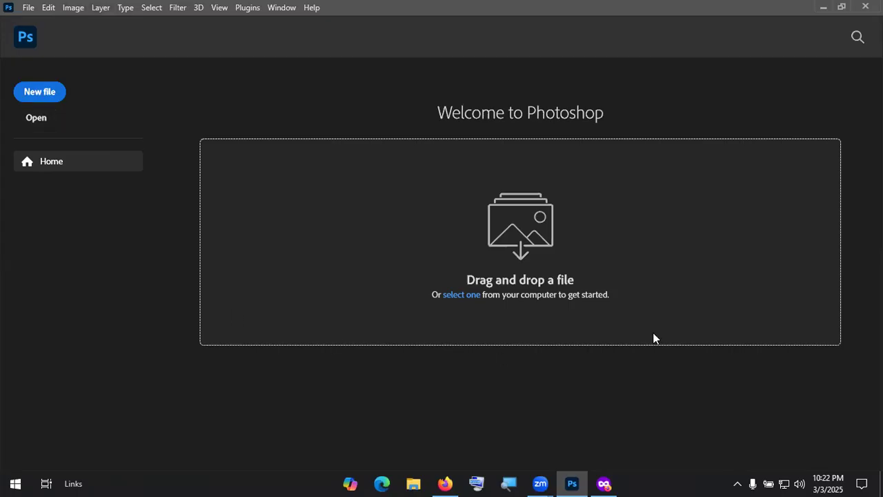
Step: Start a new Photoshop document at the 1000 × 1000 px preset, then switch to Firefox
click(40, 96)
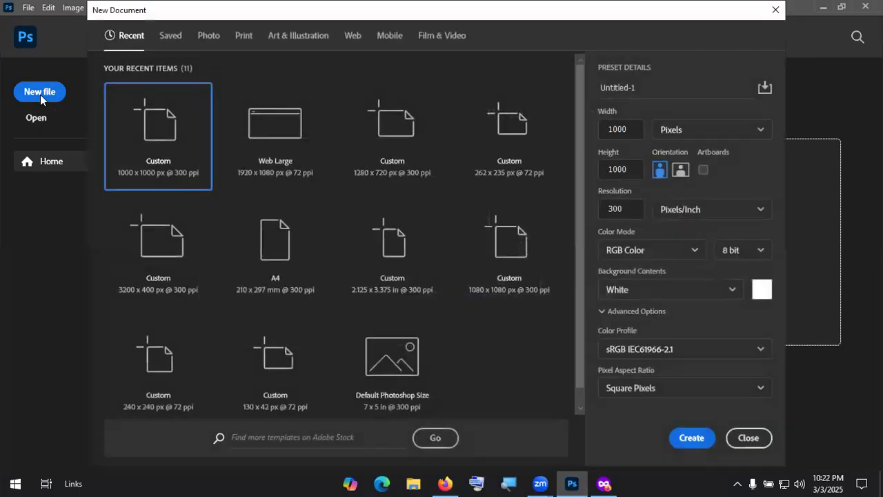
click(616, 129)
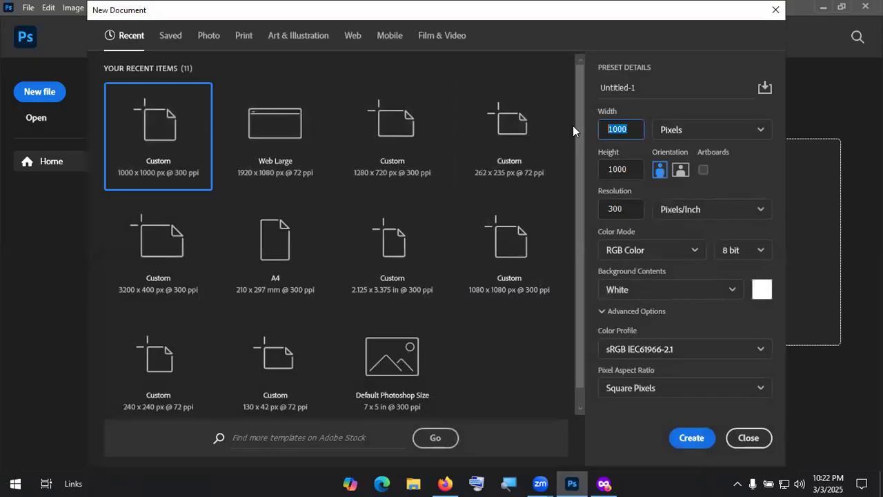
click(445, 484)
Step: Search Google for 'social media poster design standard size' and find the 1080 × 1080 square
text(social )
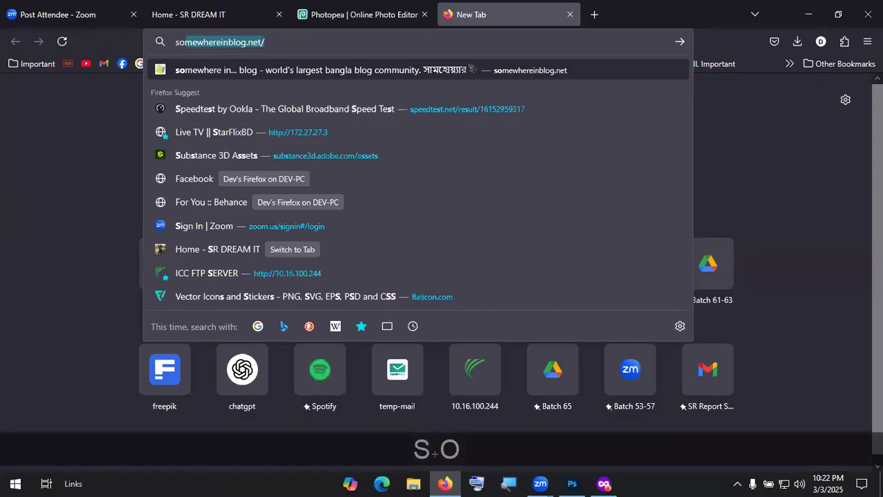
text(med)
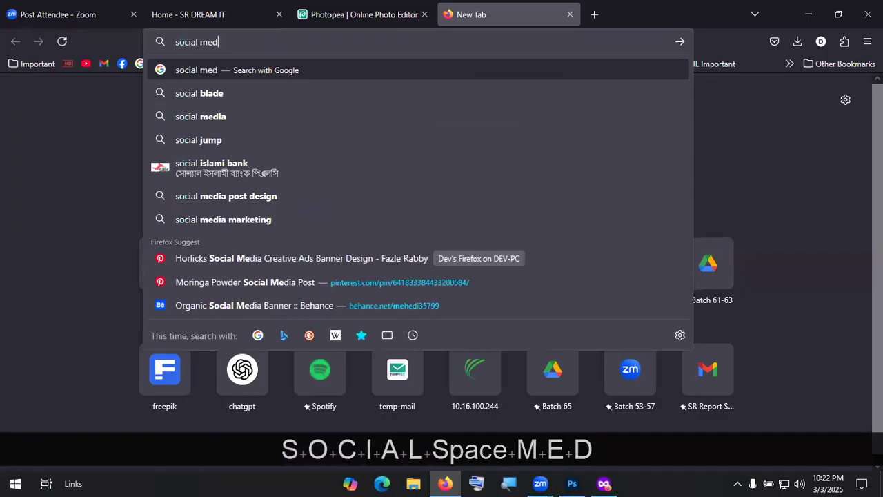
text(ia poster d)
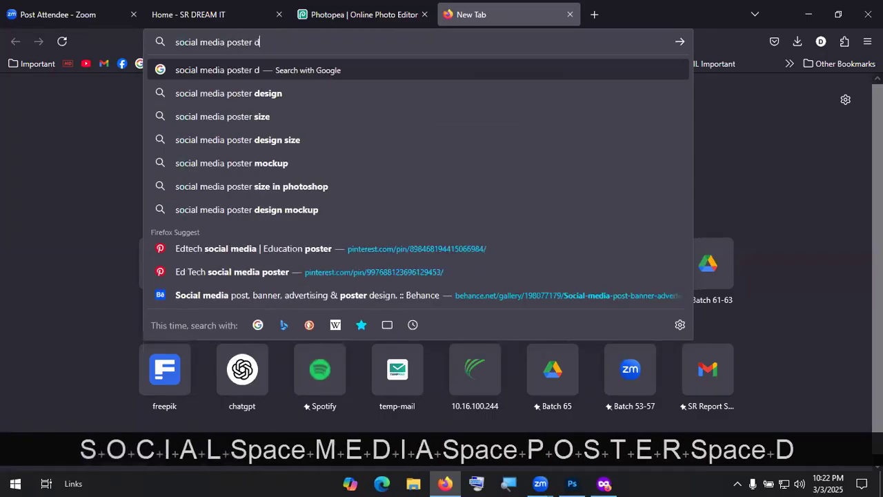
text(esing)
key(BackSpace)
key(BackSpace)
text(gn )
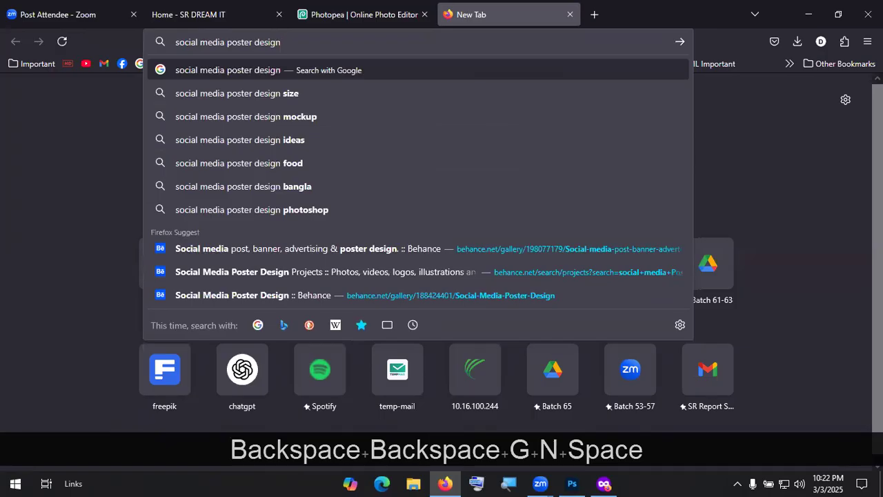
text(stand)
key(Down)
key(Return)
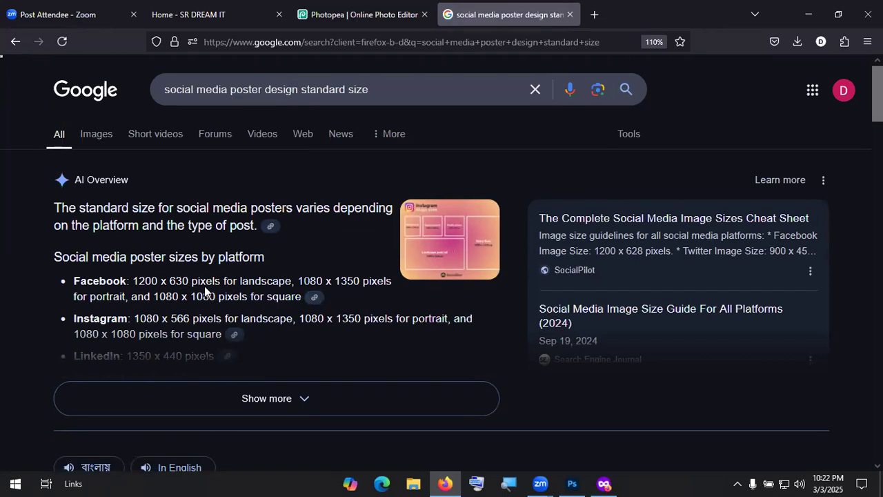
drag(155, 297, 215, 298)
scroll(279, 288, down, 3)
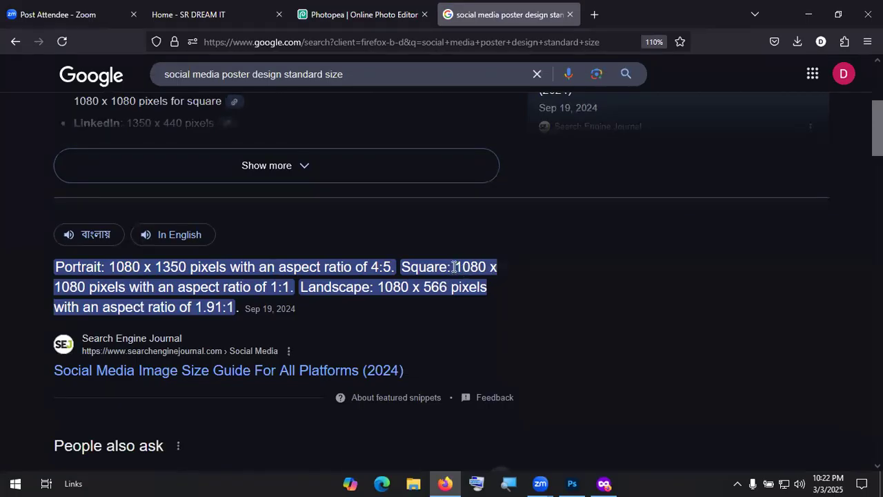
Step: Set Width and Height to 1080 px, Resolution 300, keep RGB Color, and create the document
click(571, 483)
drag(631, 130, 584, 127)
text(1080)
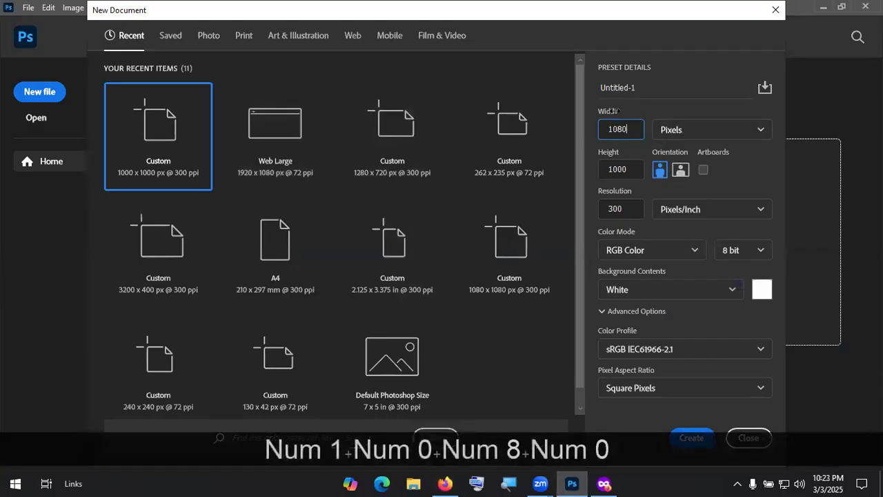
drag(629, 169, 591, 175)
text(1080)
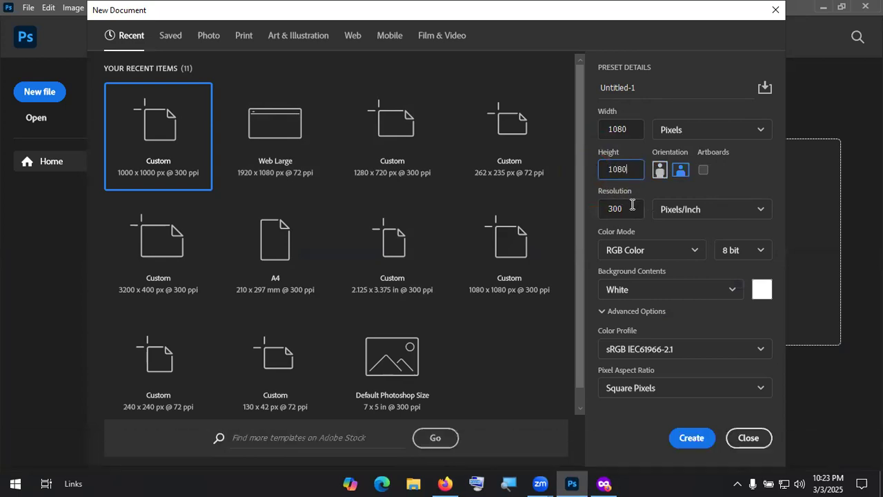
drag(631, 209, 577, 207)
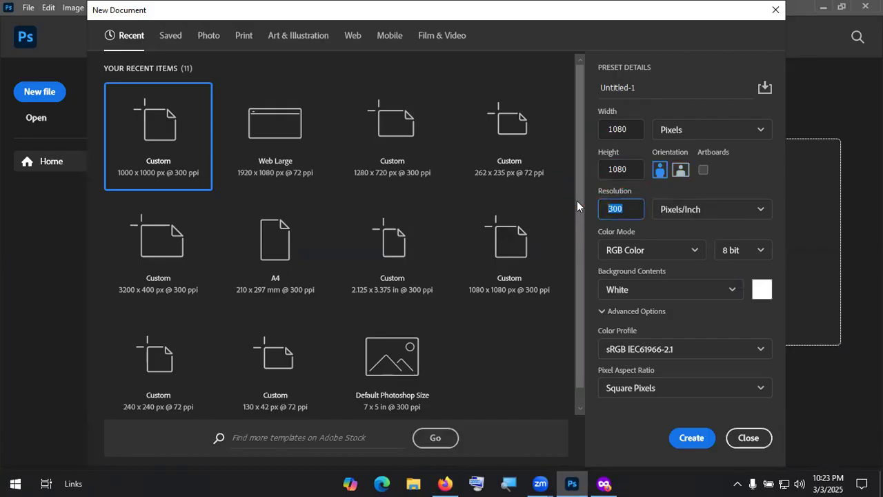
text(300)
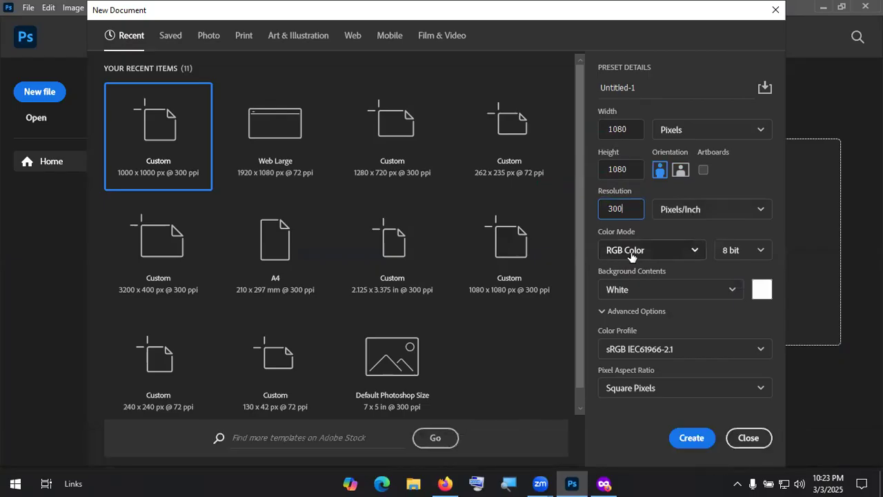
click(634, 252)
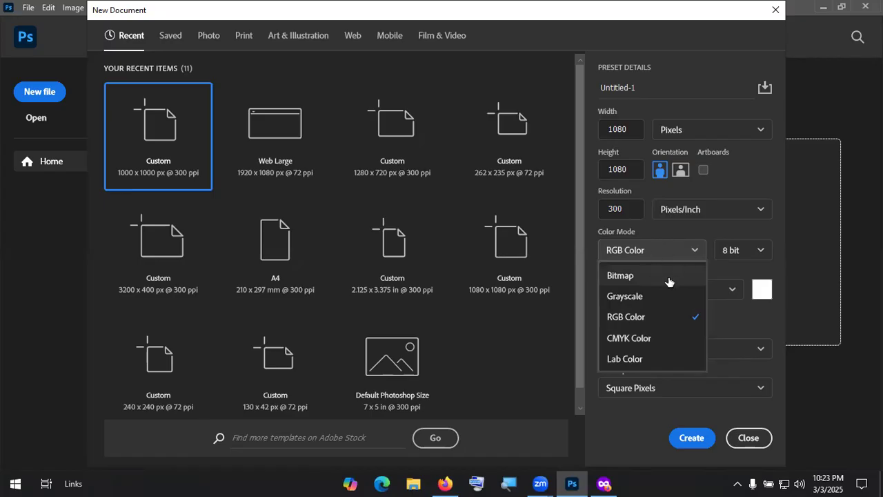
click(649, 317)
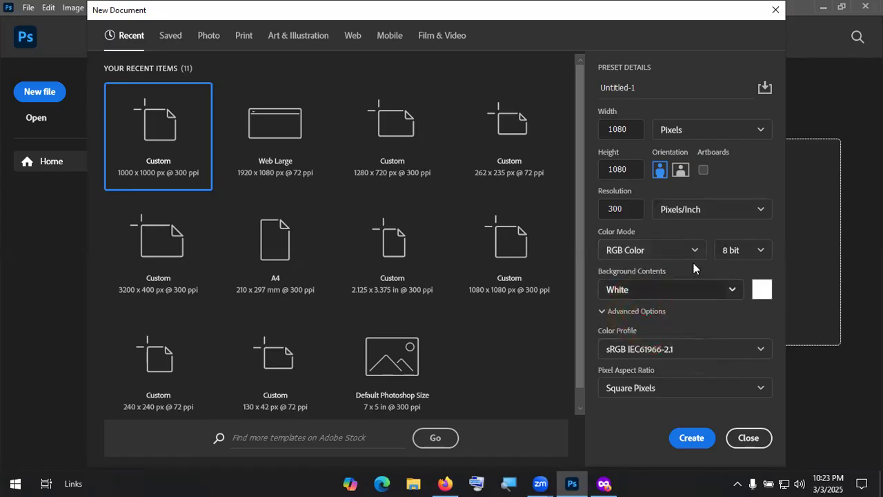
click(693, 440)
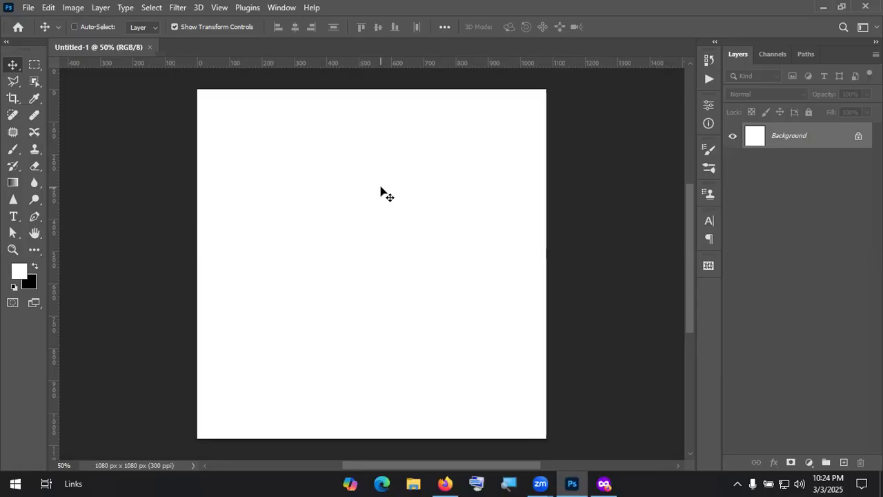
Step: Return to Photopea, open the New Project settings, and select the project name
click(445, 483)
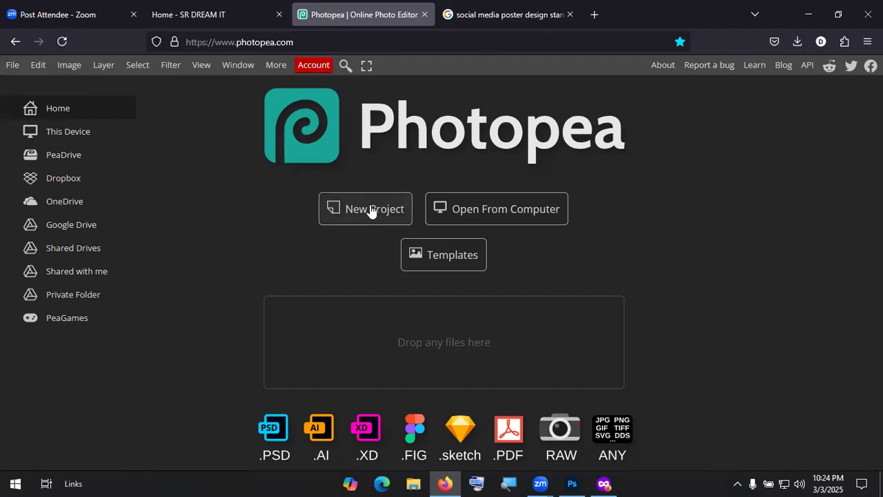
click(372, 211)
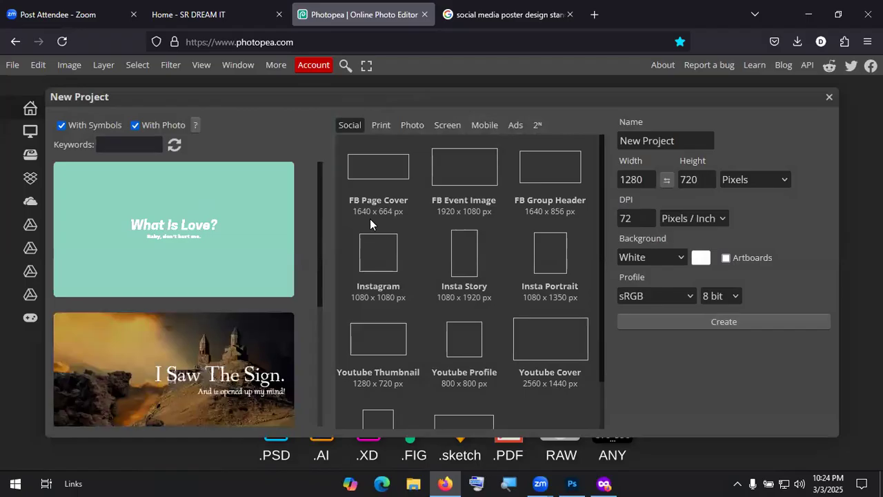
click(650, 141)
drag(680, 143, 581, 136)
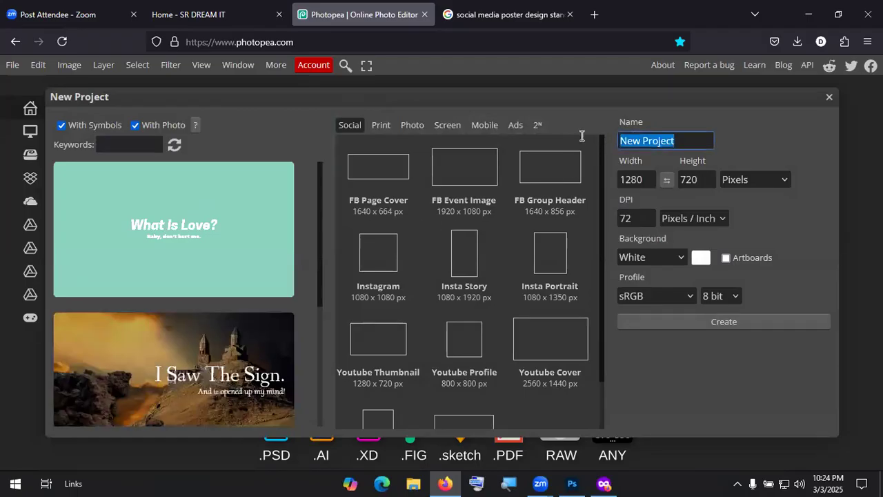
Step: Enter 1080 × 1080 px at 300 DPI, keep the sRGB profile, and create the project
double_click(635, 179)
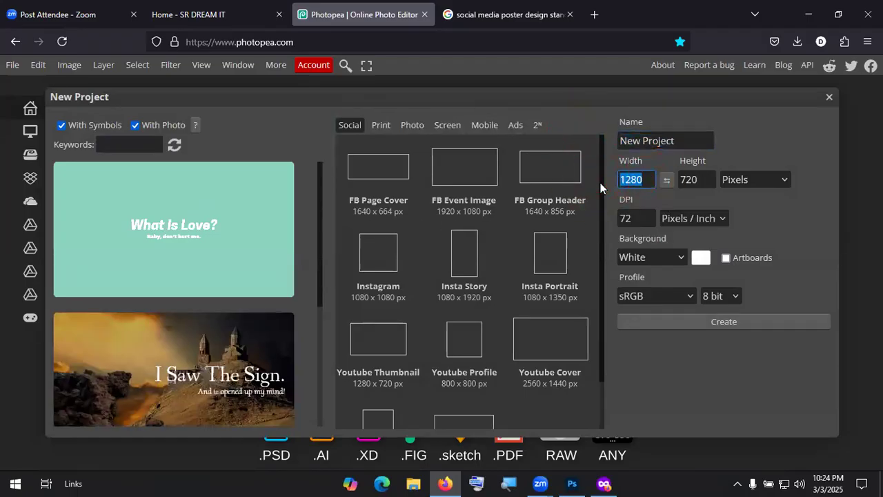
text(1080)
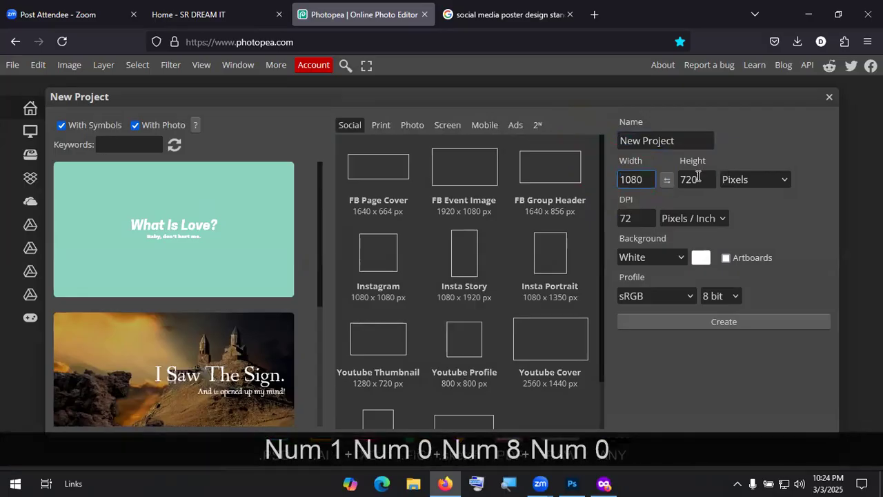
double_click(692, 178)
text(1080)
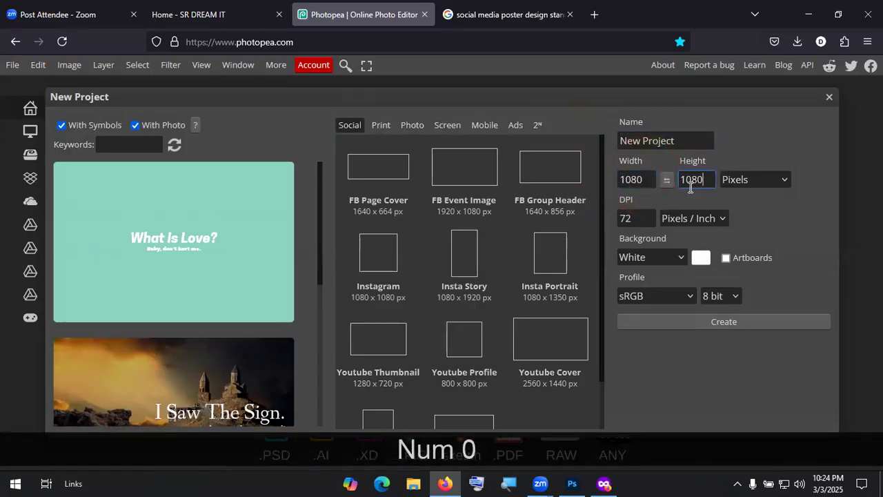
double_click(637, 217)
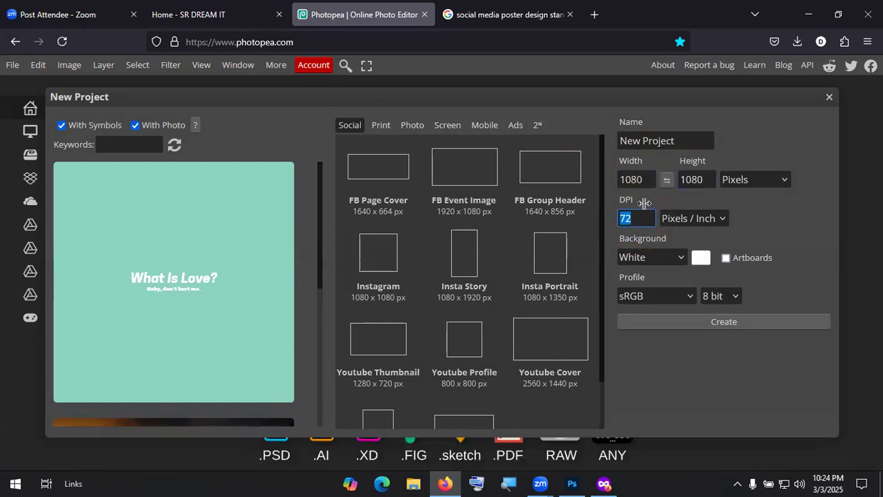
text(300)
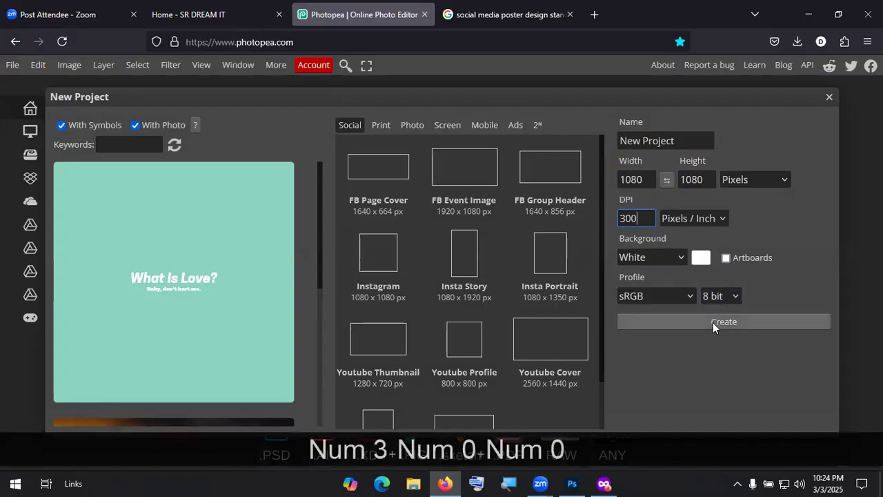
click(646, 296)
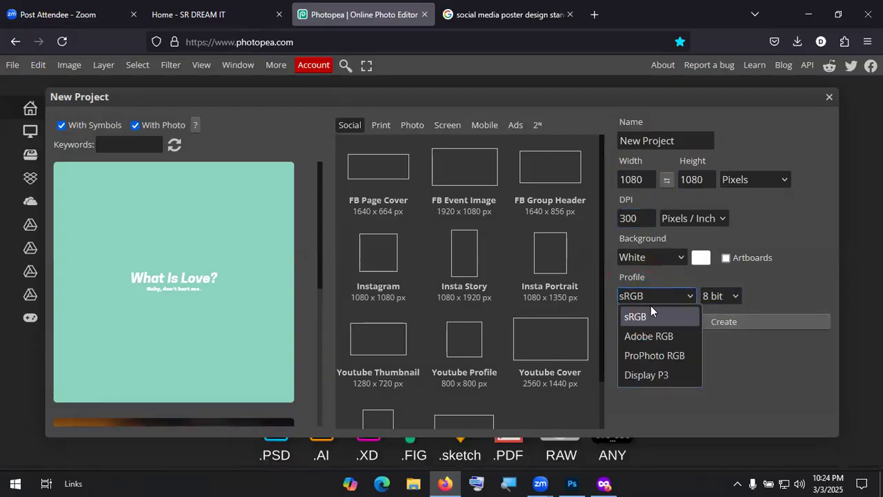
click(678, 310)
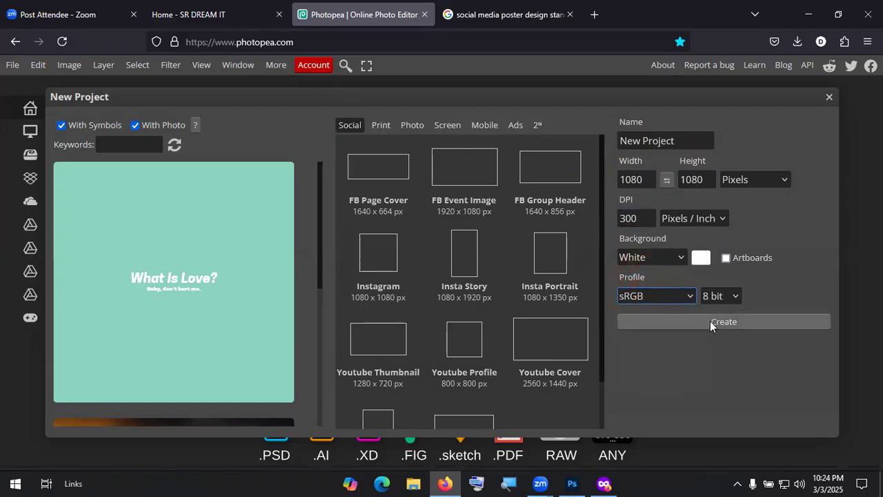
click(732, 323)
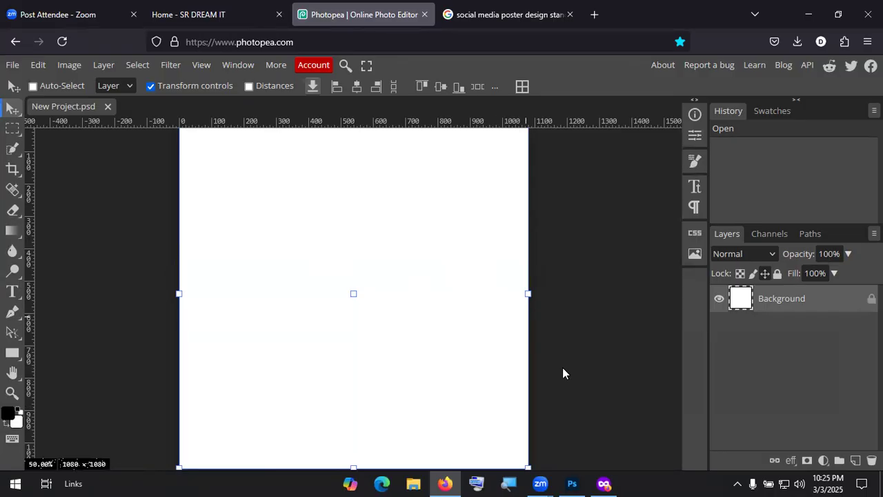
Step: Leave Photopea's blank 1080×1080 canvas and bring the Photoshop window to the front
mouse_move(570, 483)
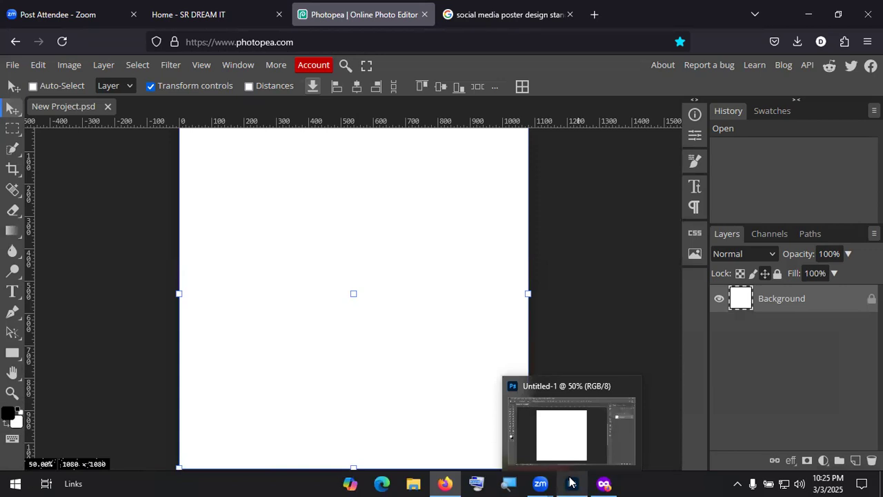
click(570, 482)
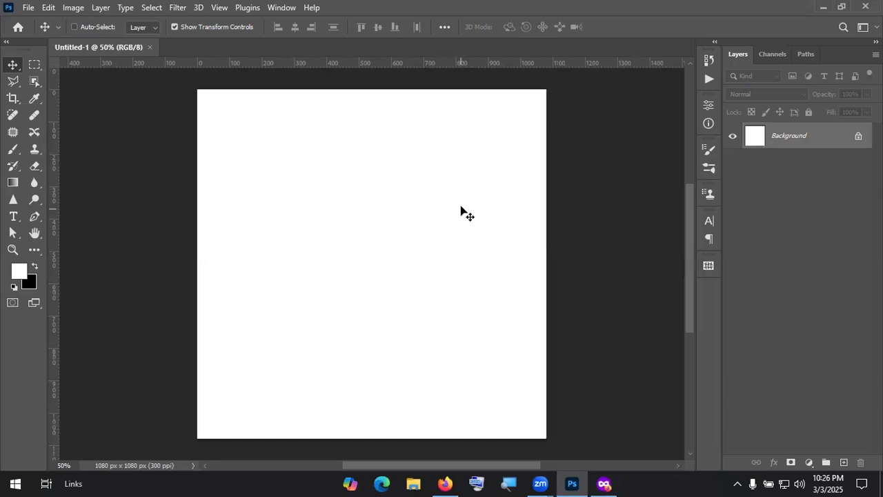
Step: In a new private Firefox tab, search Google for 'Horlicks logo'
click(602, 482)
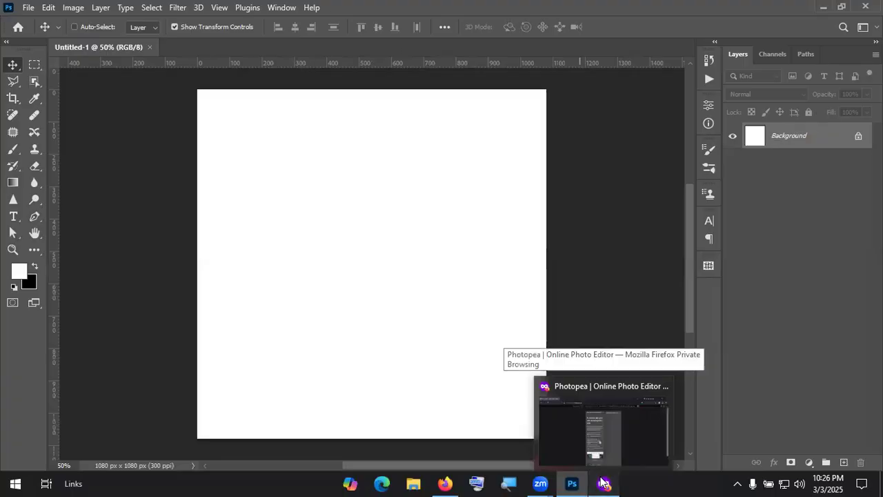
click(158, 14)
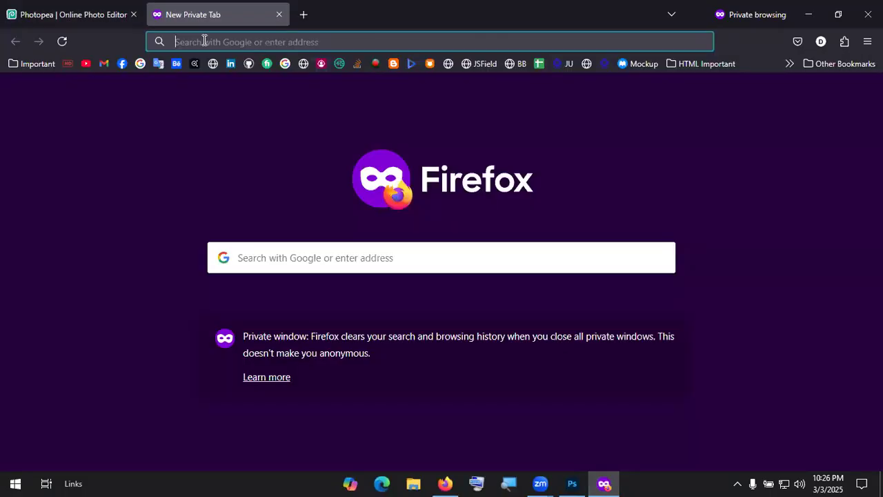
click(203, 40)
click(98, 101)
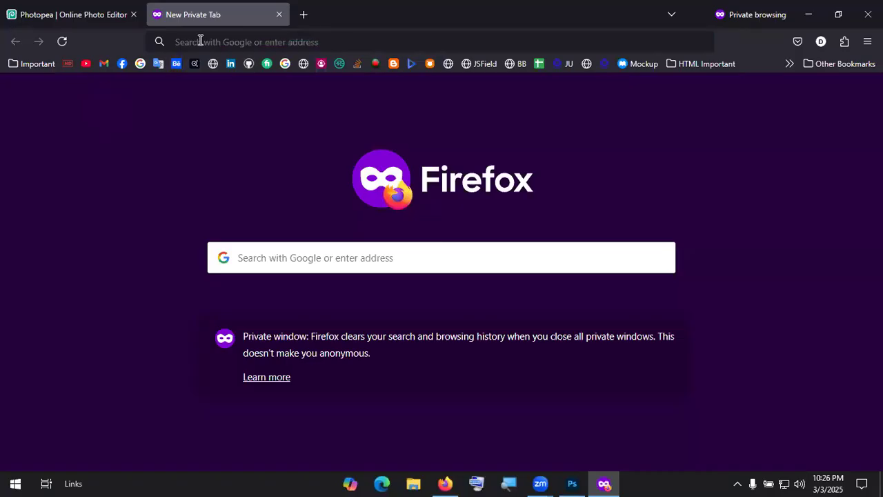
click(200, 40)
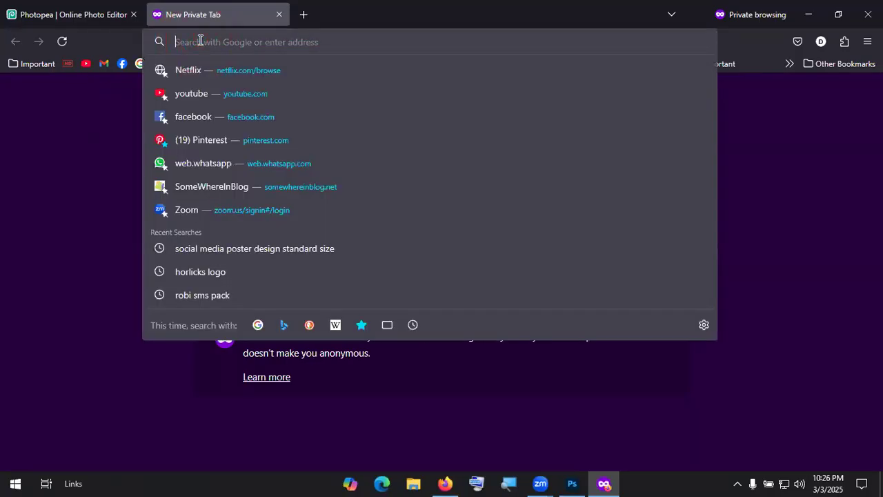
text(Hol)
key(BackSpace)
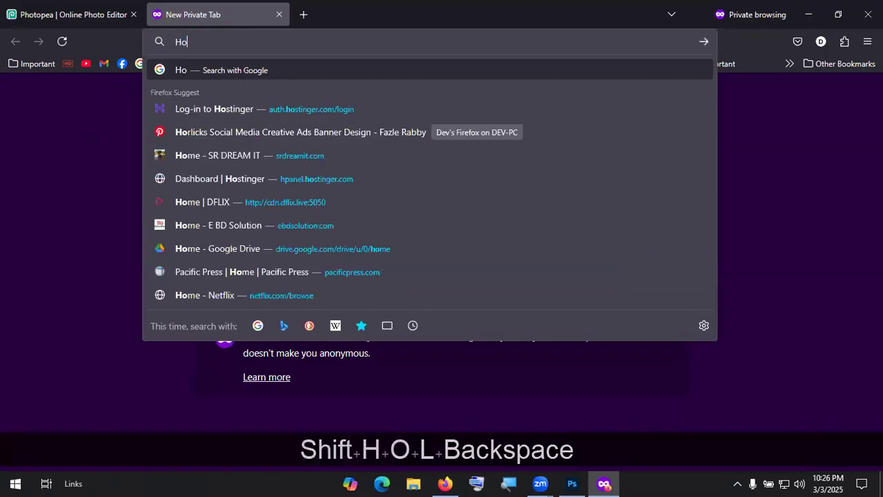
text(rlicks )
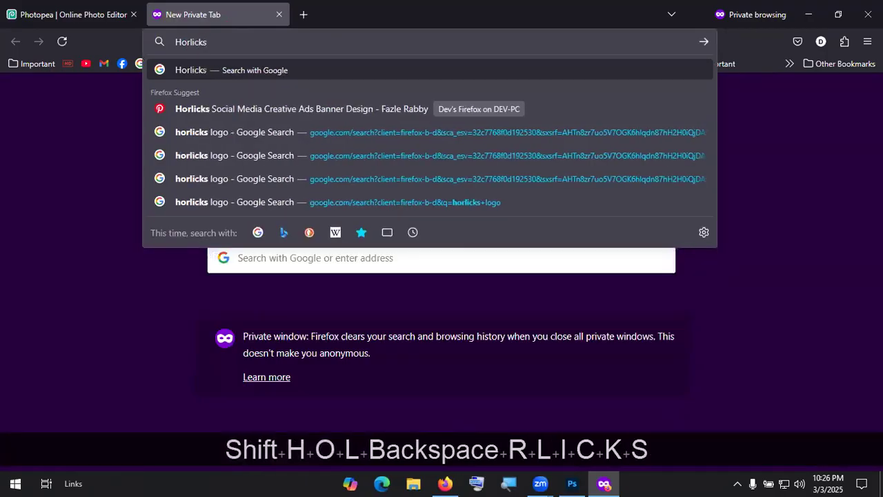
text(logo)
key(Return)
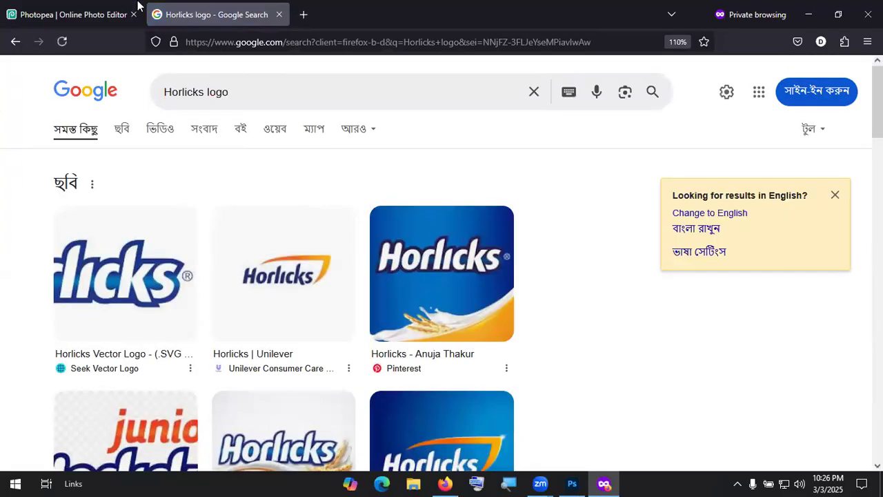
Step: Switch to image results and pass the reCAPTCHA by marking the fire hydrant tiles
click(123, 131)
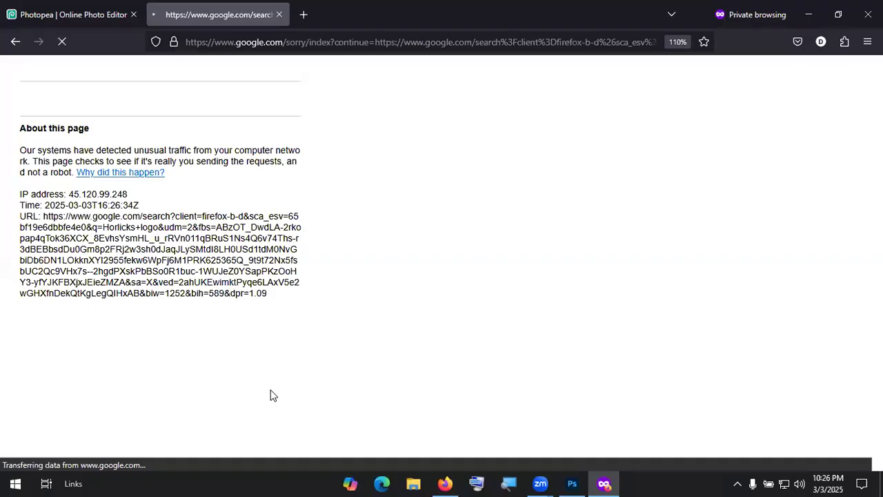
click(39, 132)
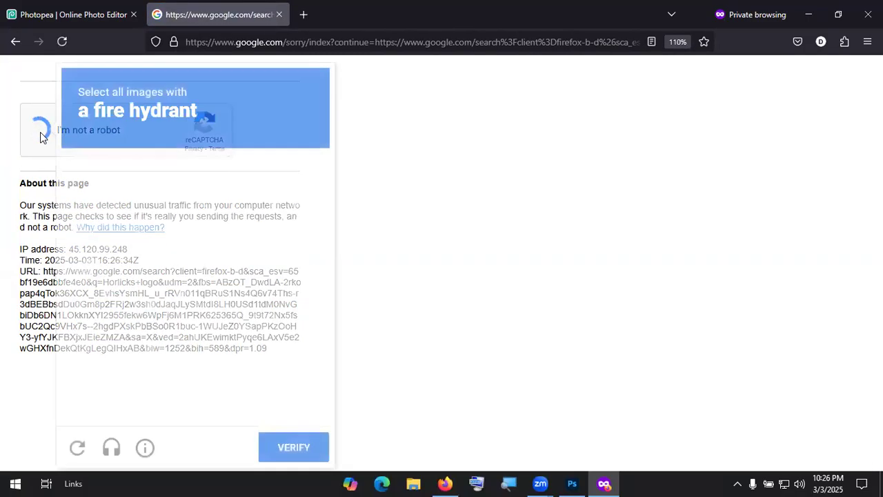
click(130, 219)
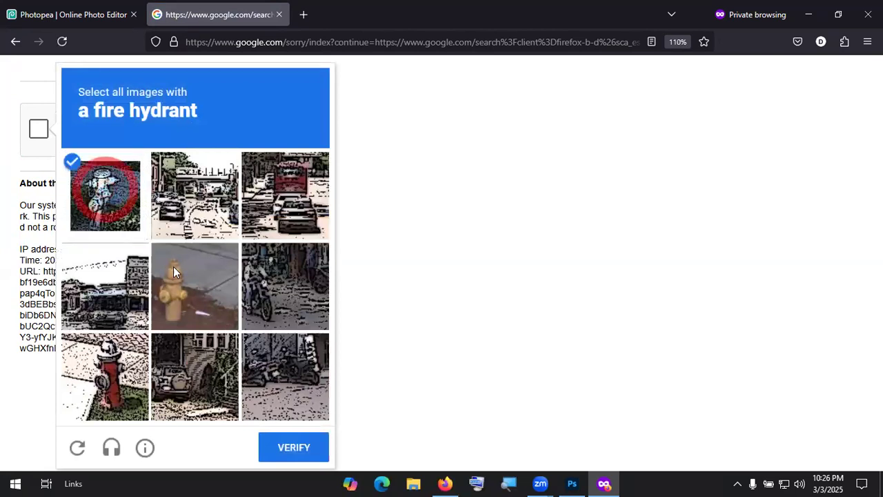
click(195, 285)
click(105, 376)
click(309, 447)
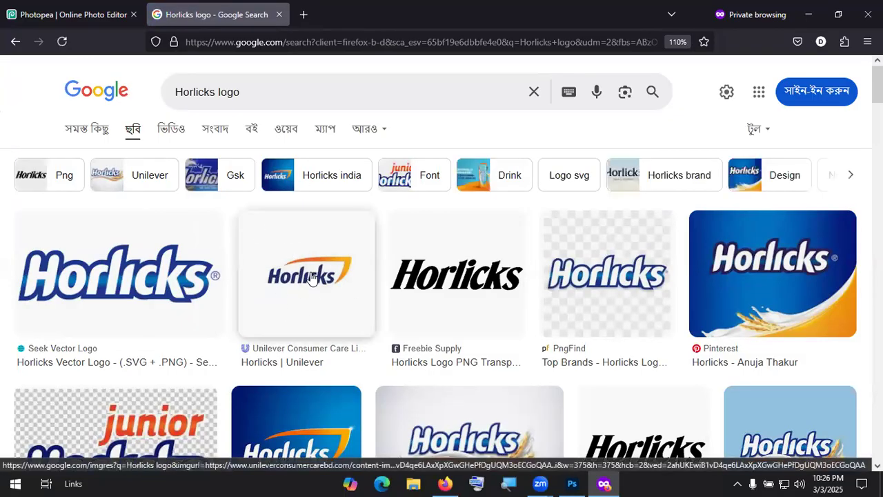
Step: Open the Unilever Horlicks brand page from the image results in a new tab and browse it
click(338, 290)
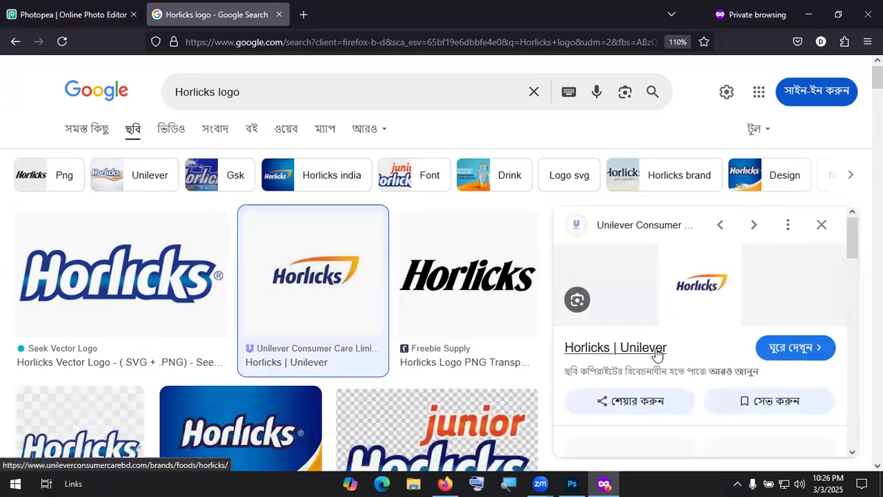
click(657, 350)
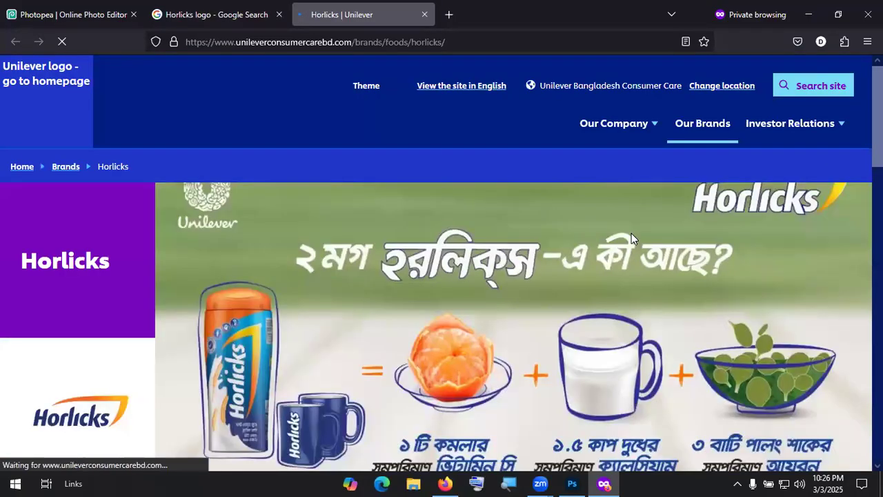
scroll(351, 240, down, 2)
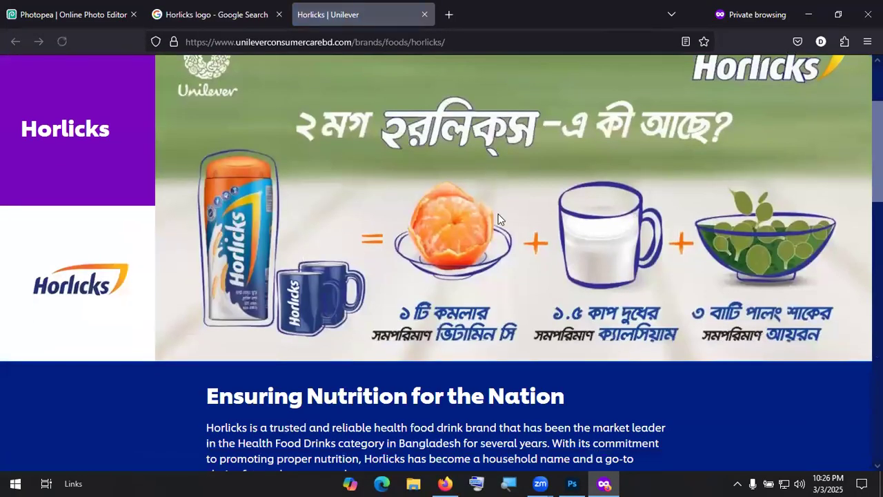
scroll(595, 239, down, 3)
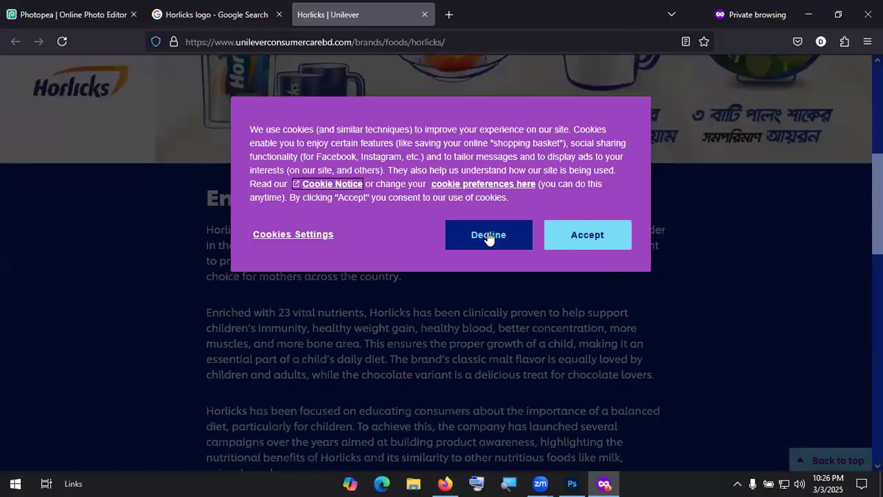
scroll(469, 309, down, 12)
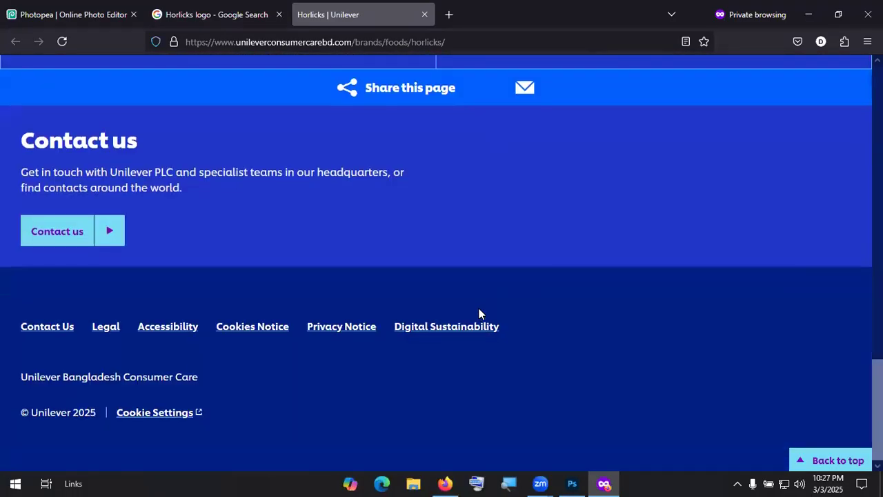
scroll(478, 308, up, 9)
scroll(448, 308, up, 5)
scroll(138, 368, up, 3)
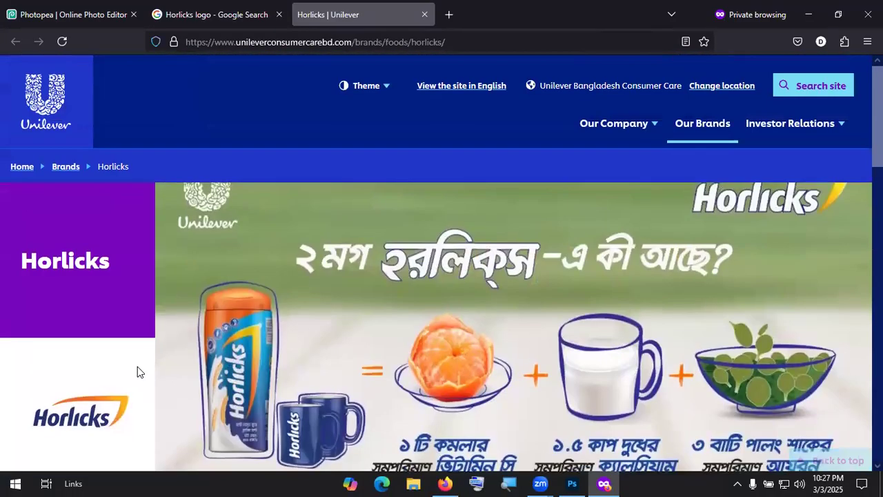
Step: View the Horlicks logo image in its own tab, close it, and return to the image results
right_click(69, 419)
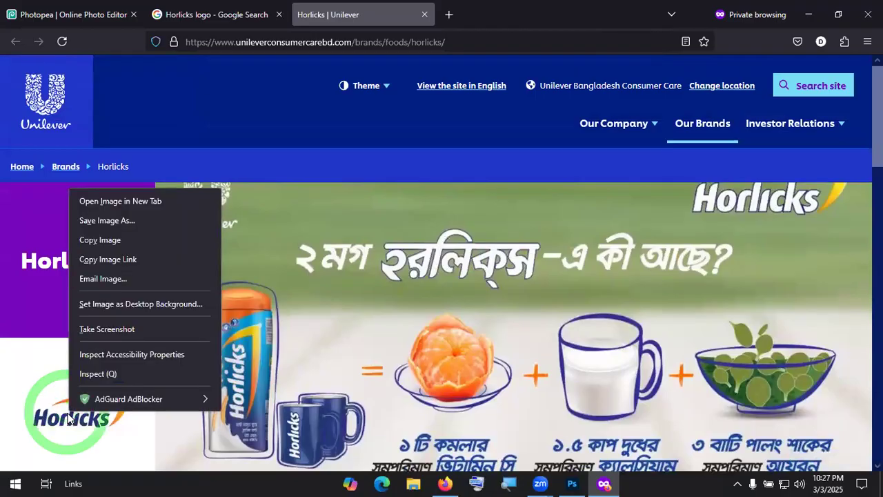
right_click(49, 433)
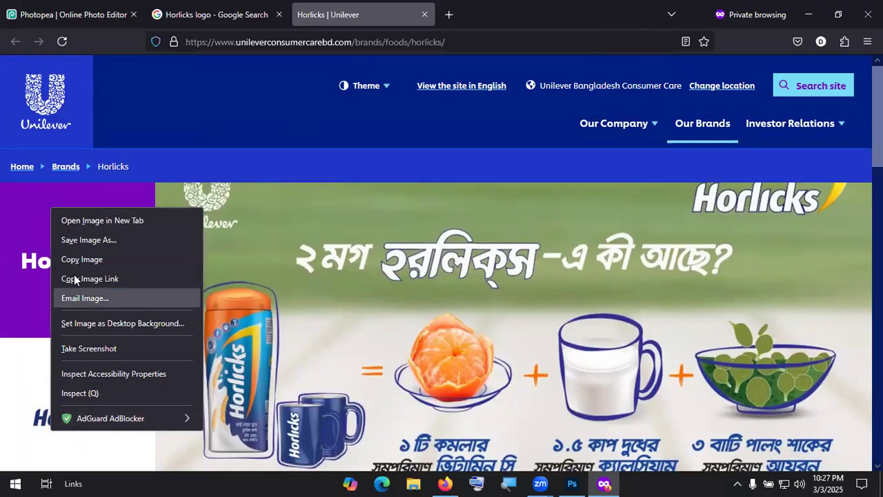
click(116, 218)
click(509, 15)
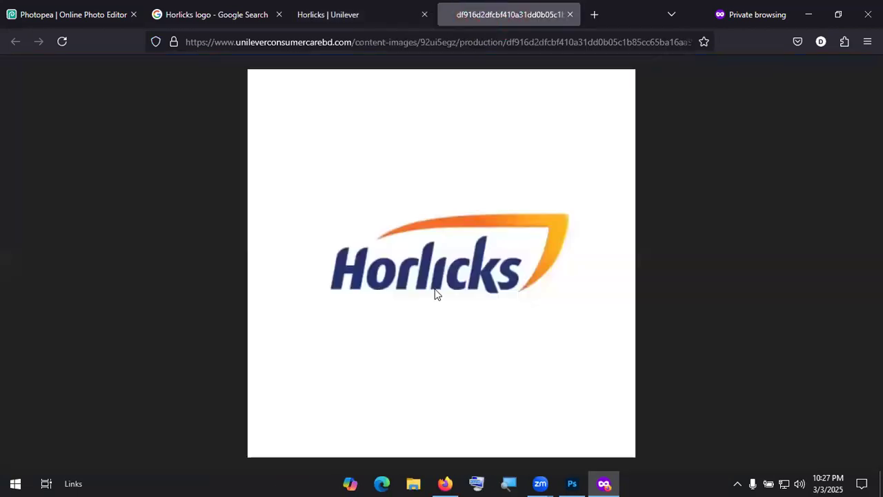
click(569, 14)
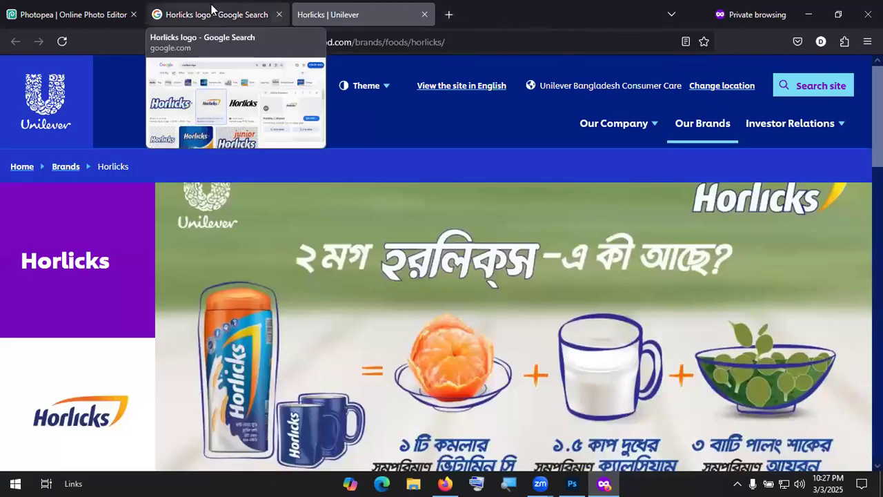
click(211, 9)
Step: Scroll the Horlicks logo image results and preview SeekVectorLogo.Net's Horlicks Vector Logo (.SVG + .PNG)
scroll(372, 338, down, 3)
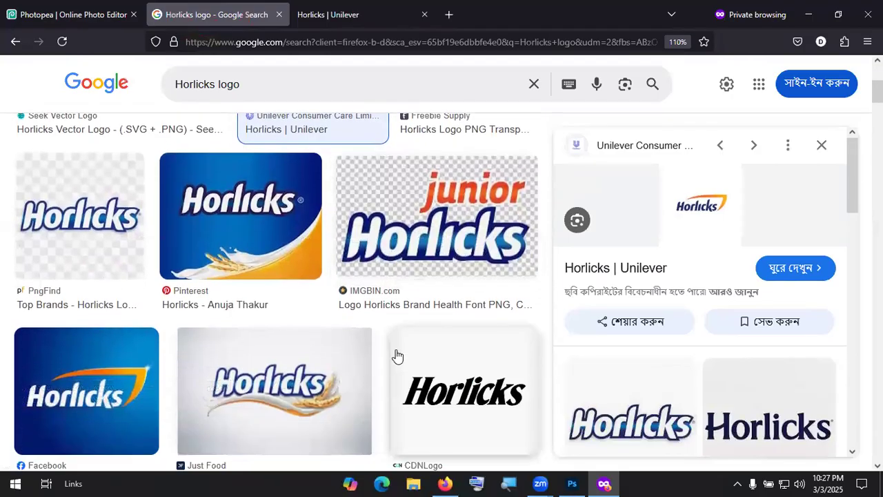
scroll(397, 354, down, 1)
scroll(398, 353, down, 4)
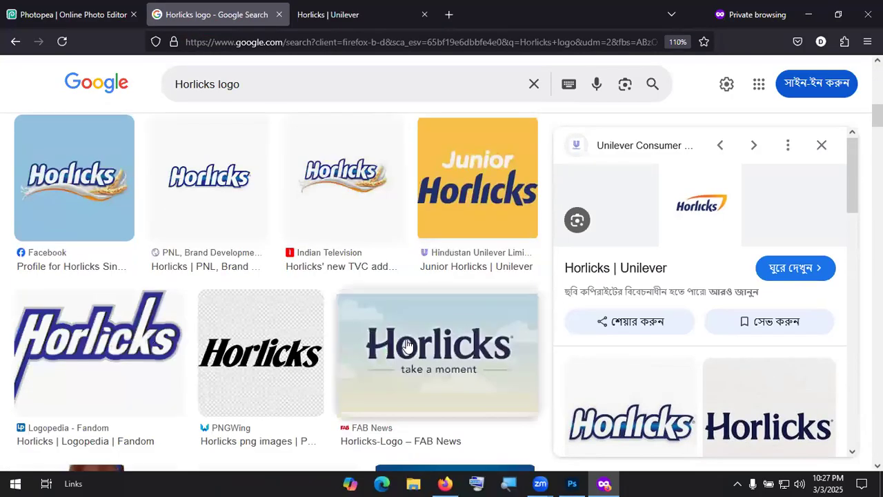
scroll(407, 345, down, 4)
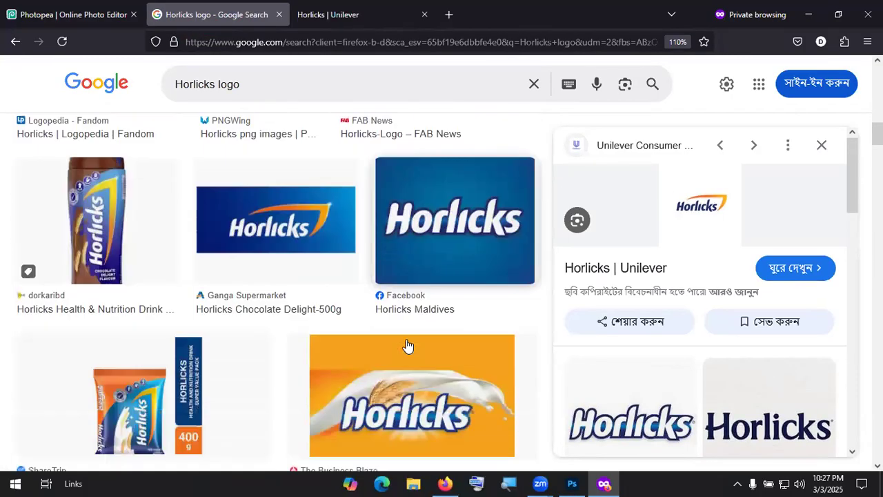
scroll(407, 345, down, 1)
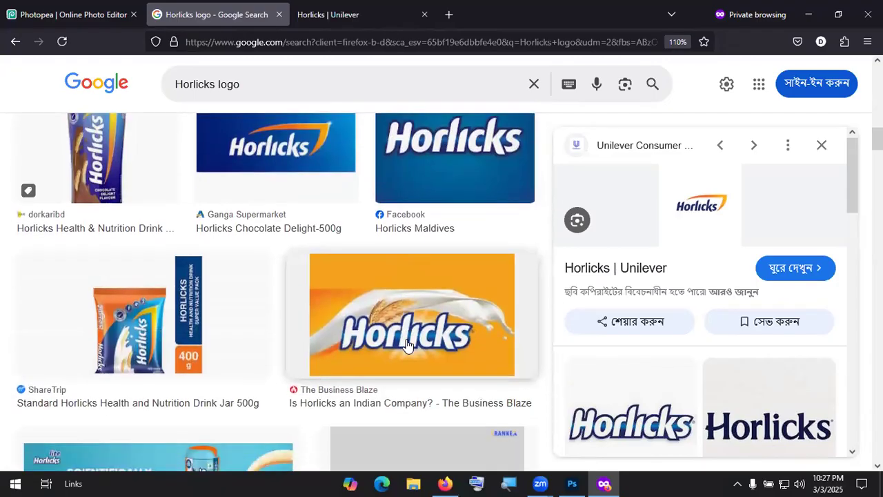
scroll(824, 366, down, 8)
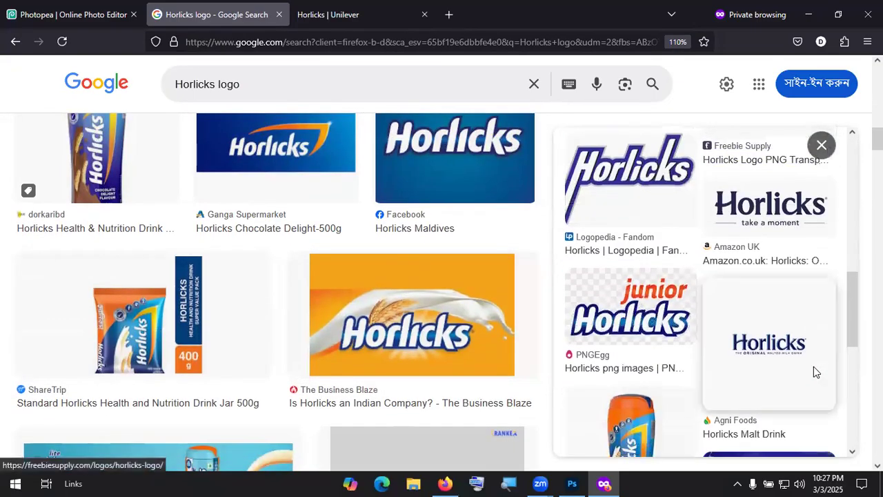
scroll(813, 366, down, 4)
scroll(813, 369, down, 2)
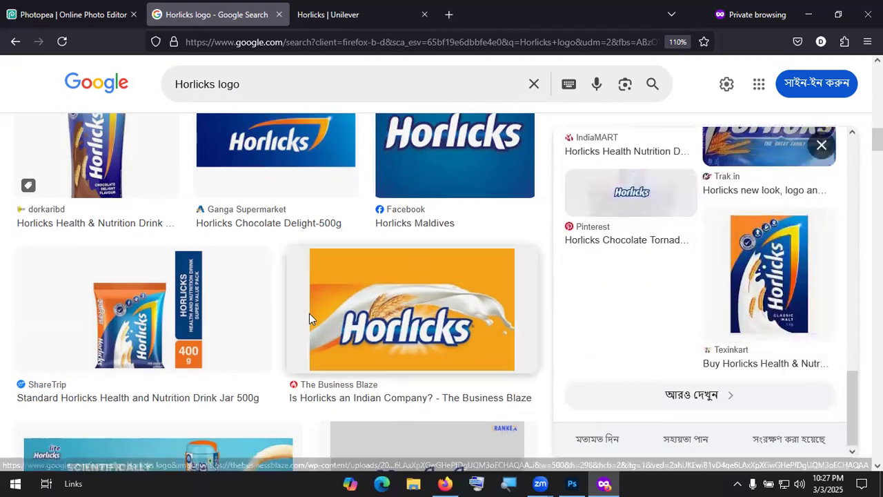
scroll(309, 313, down, 6)
scroll(347, 327, down, 2)
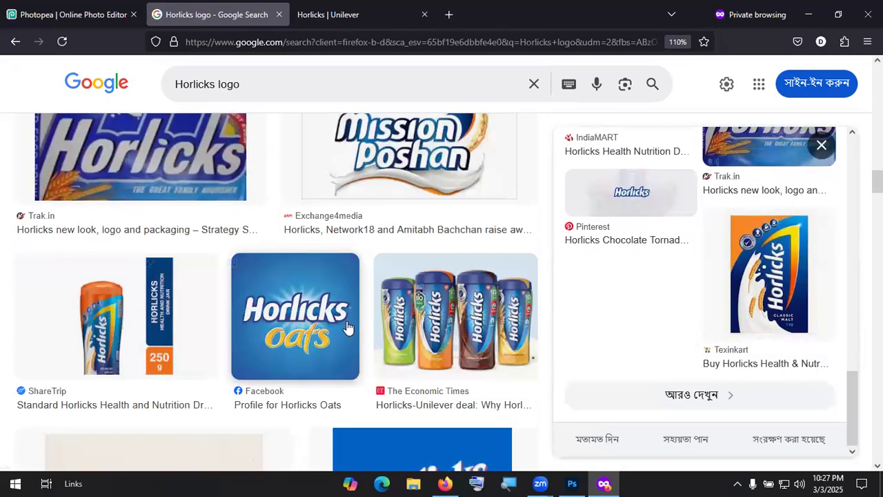
scroll(347, 327, down, 4)
scroll(347, 327, up, 15)
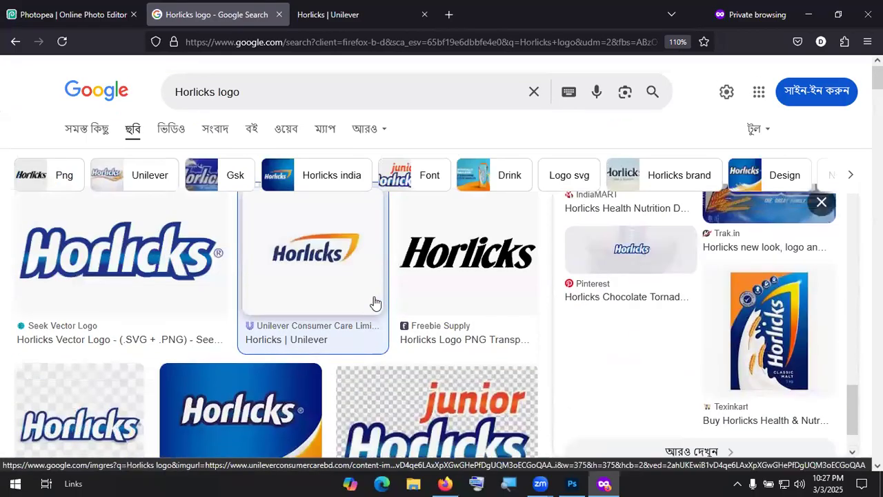
click(121, 255)
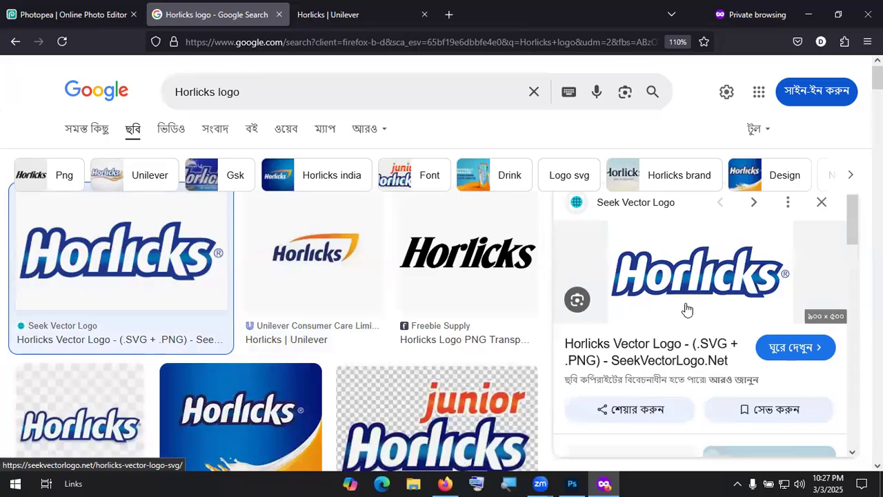
scroll(667, 352, down, 5)
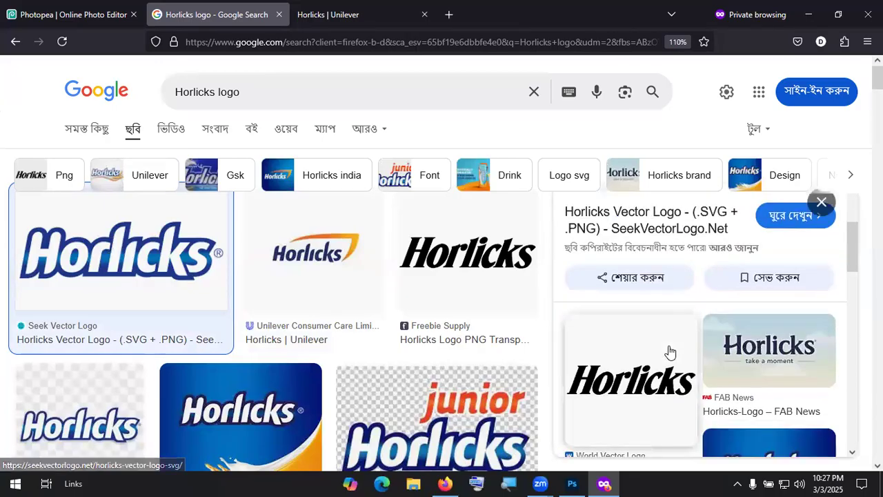
scroll(667, 352, up, 5)
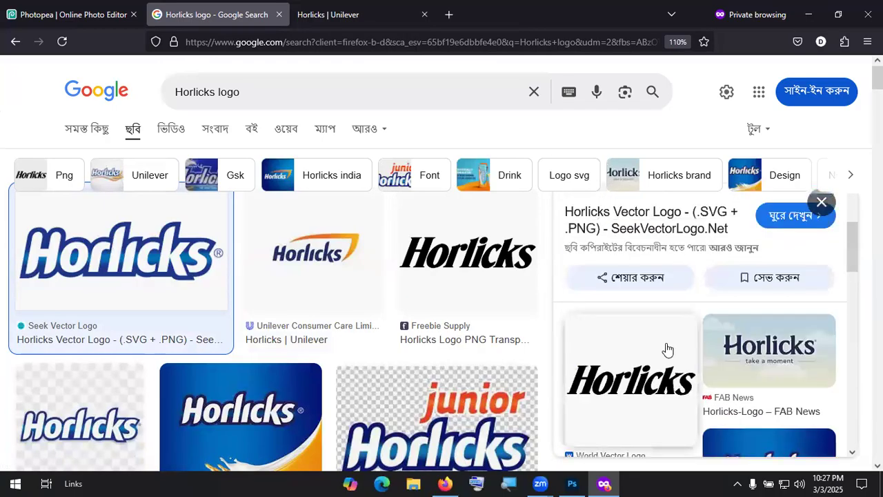
Step: Download horlicks-vector-logo.zip from SeekVectorLogo.net and reveal it in the Downloads folder
click(648, 290)
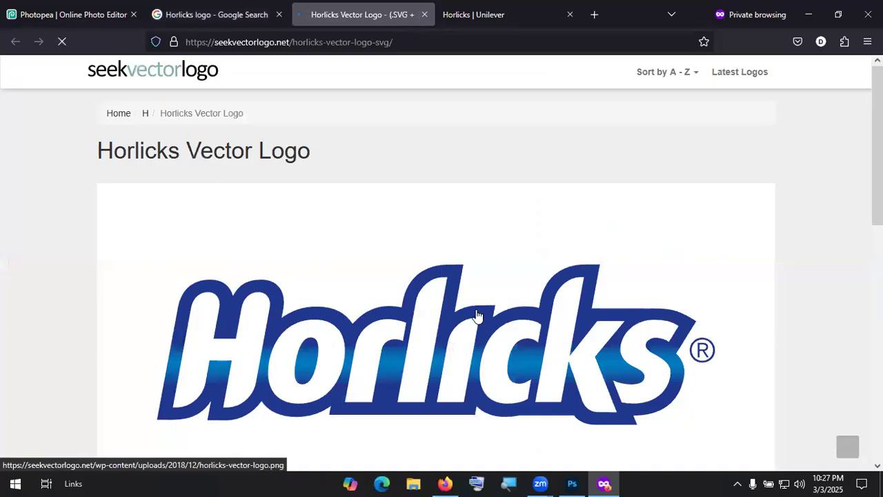
scroll(476, 315, down, 5)
click(435, 179)
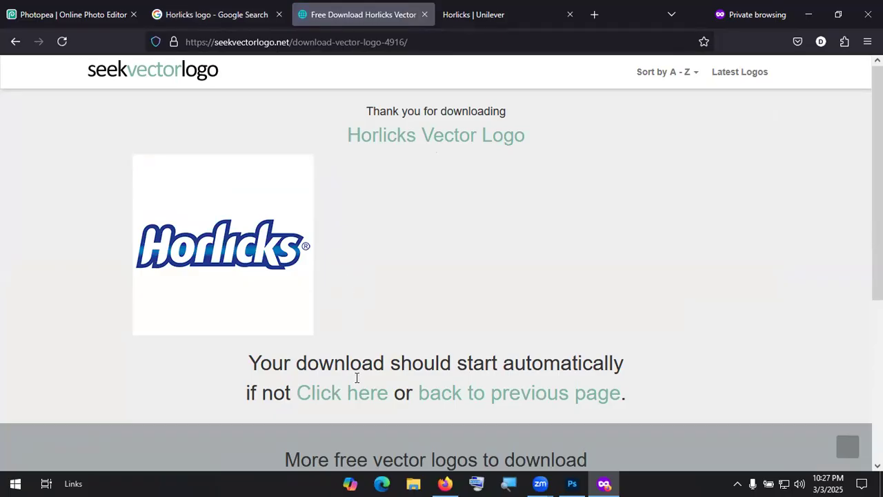
click(353, 398)
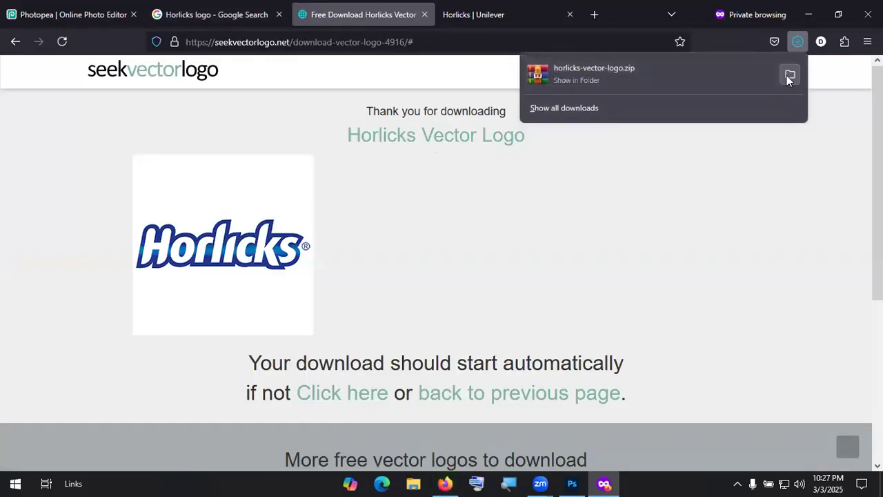
click(790, 78)
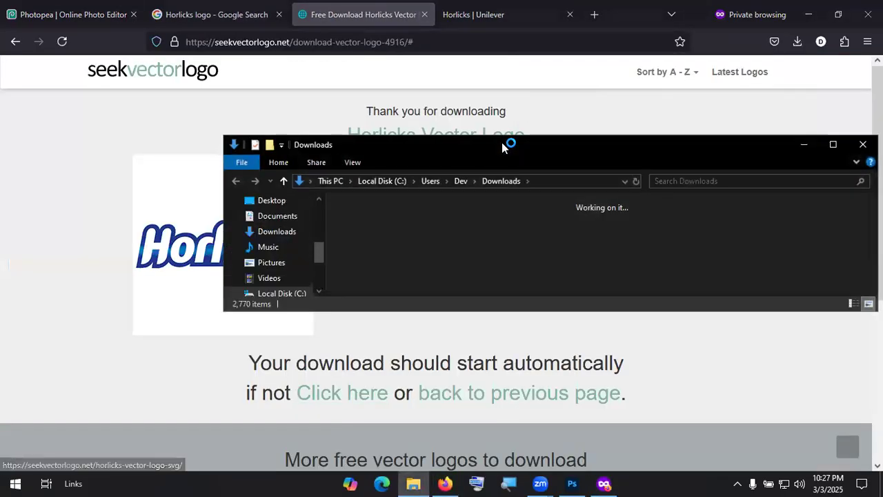
Step: Extract the zip to a horlicks-vector-logo folder and open horlicks-vector-logo.svg to check the logo
click(836, 143)
right_click(124, 116)
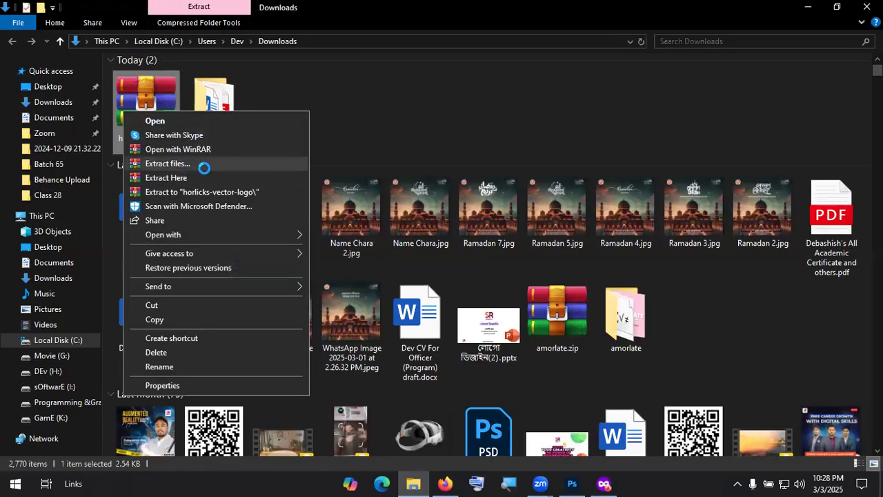
click(200, 192)
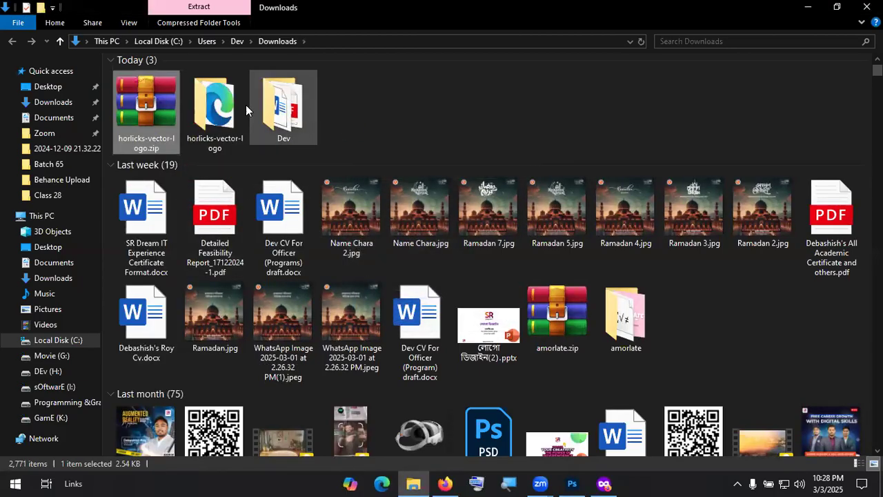
double_click(241, 105)
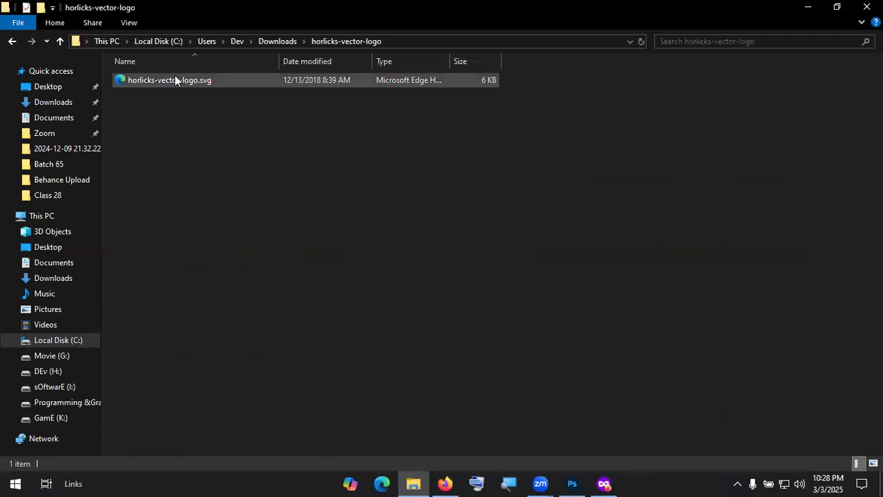
double_click(175, 78)
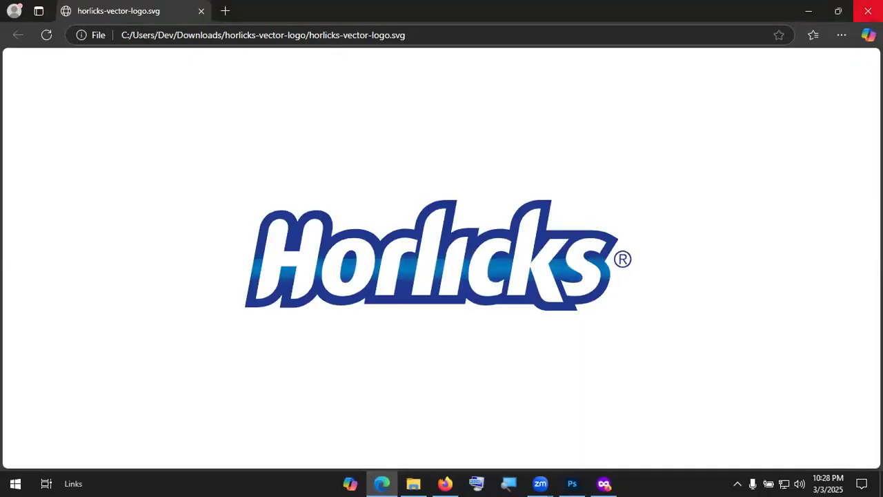
click(868, 10)
Step: Close the Downloads window and return to the Horlicks vector logo page in private Firefox
click(866, 7)
key(alt+Tab)
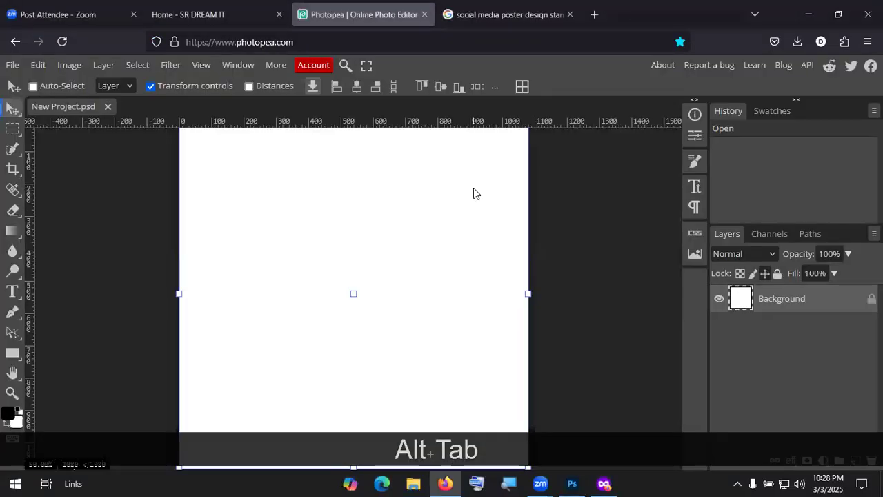
click(602, 483)
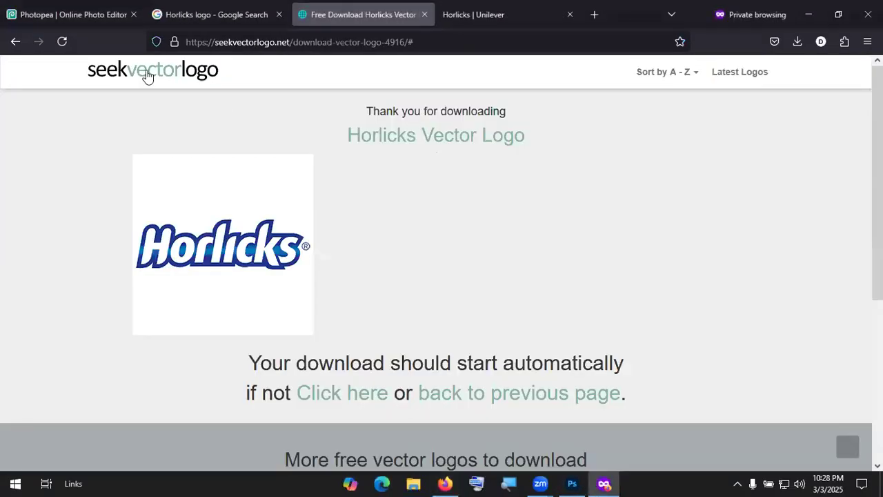
click(15, 43)
click(14, 43)
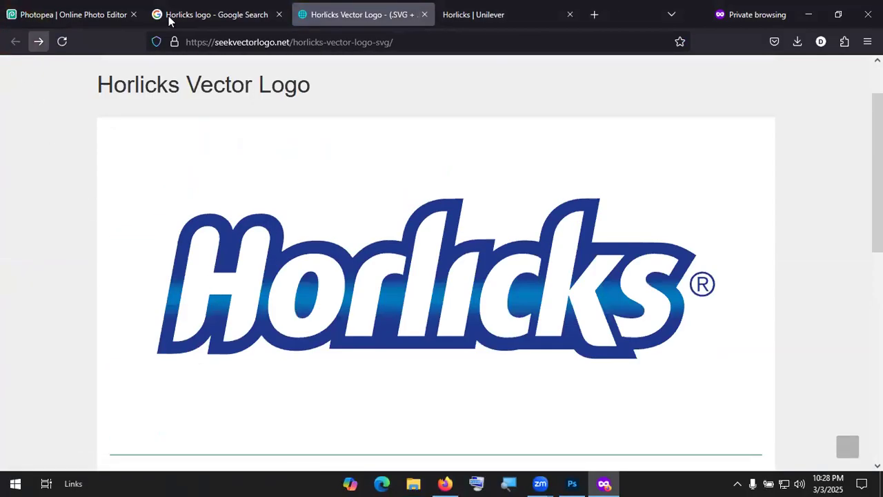
Step: Change the Google image search to 'Horlicks logo png' and run it
click(228, 14)
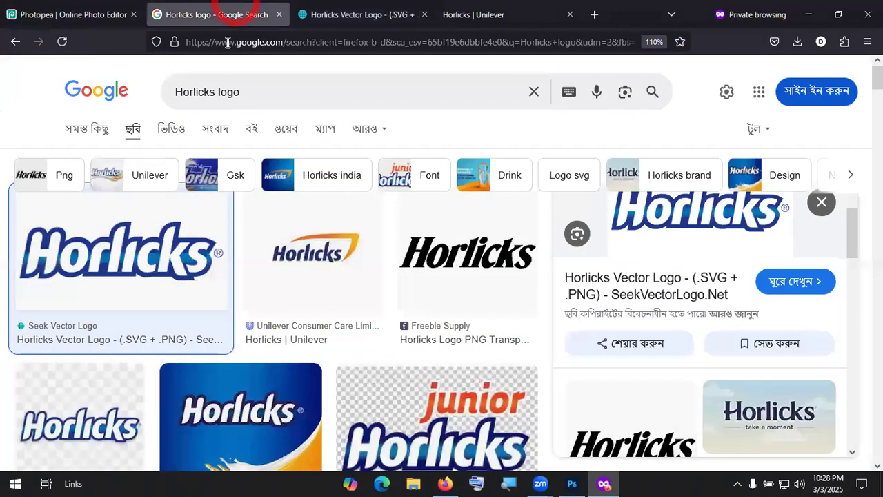
click(275, 101)
text(png)
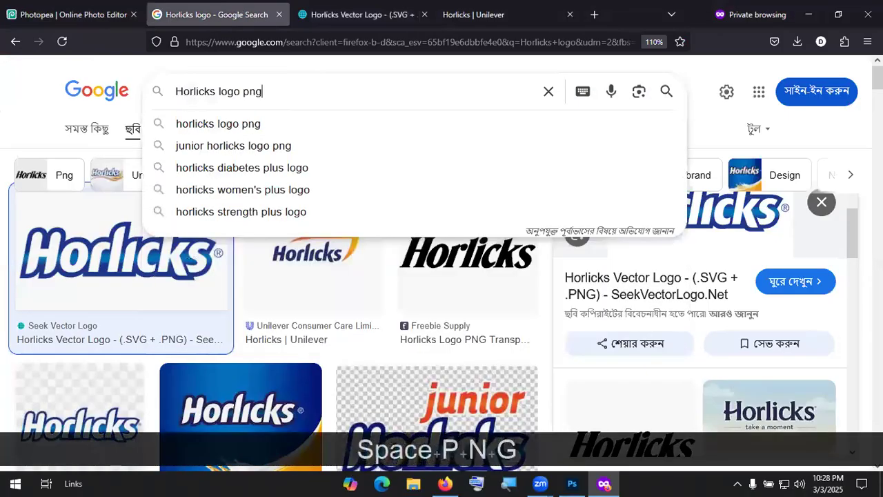
key(Return)
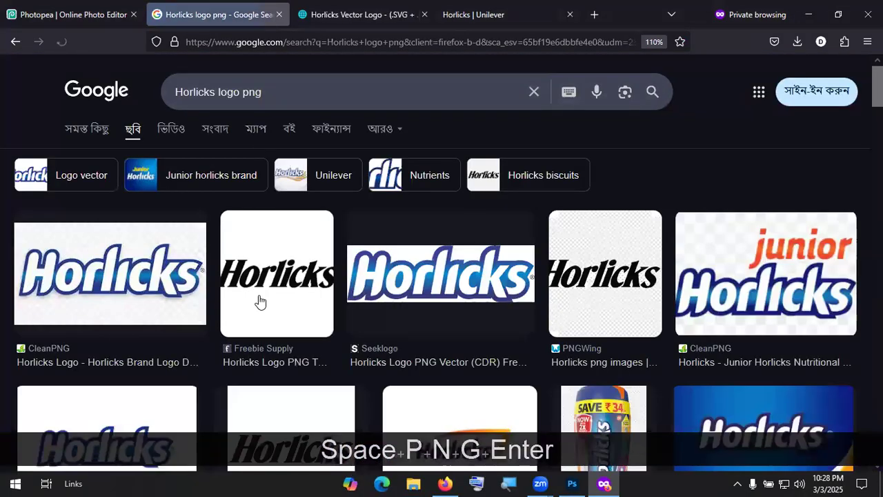
Step: Preview the image results and open CleanPNG's 'Horlicks Brand Logo Design' page in a new tab
scroll(522, 288, down, 2)
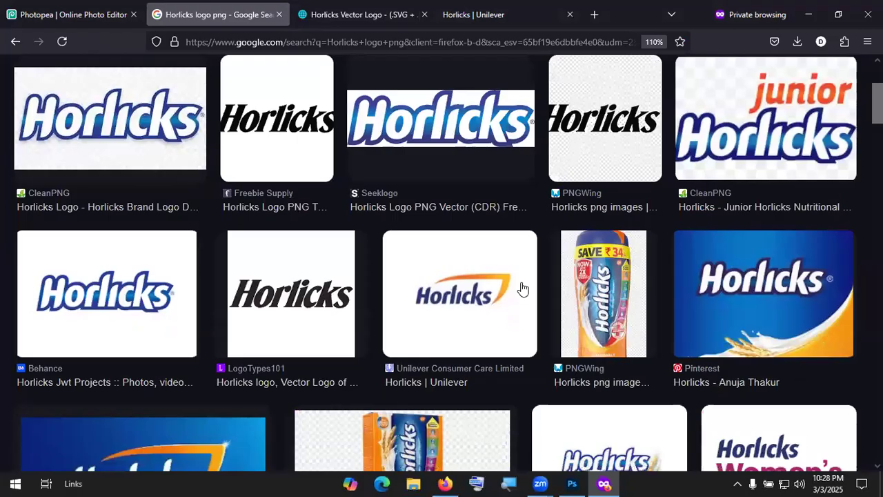
scroll(522, 288, down, 2)
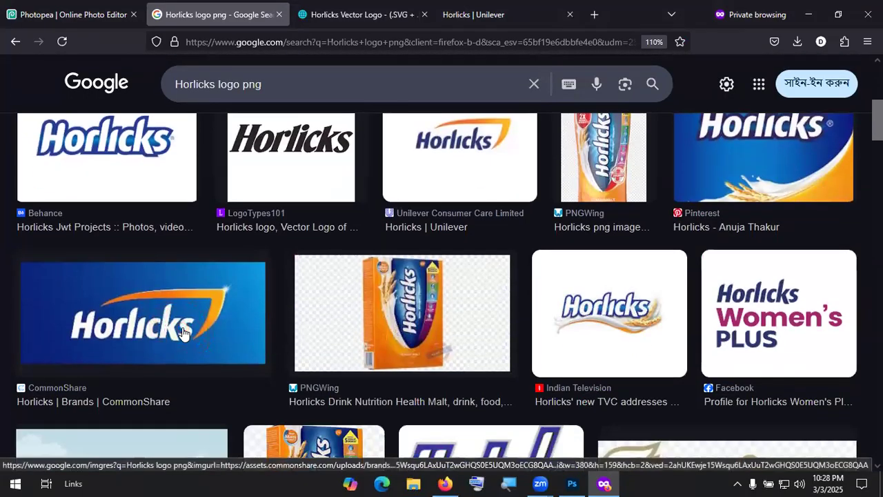
click(222, 332)
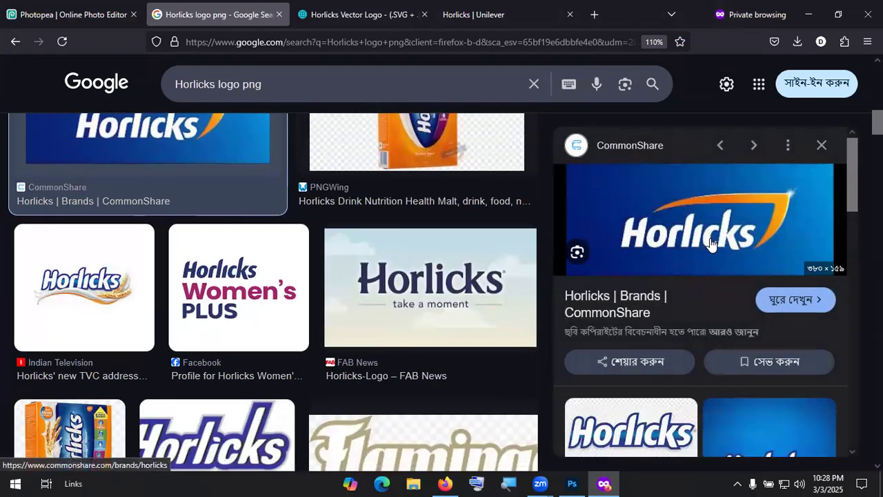
scroll(717, 248, down, 3)
scroll(718, 259, down, 3)
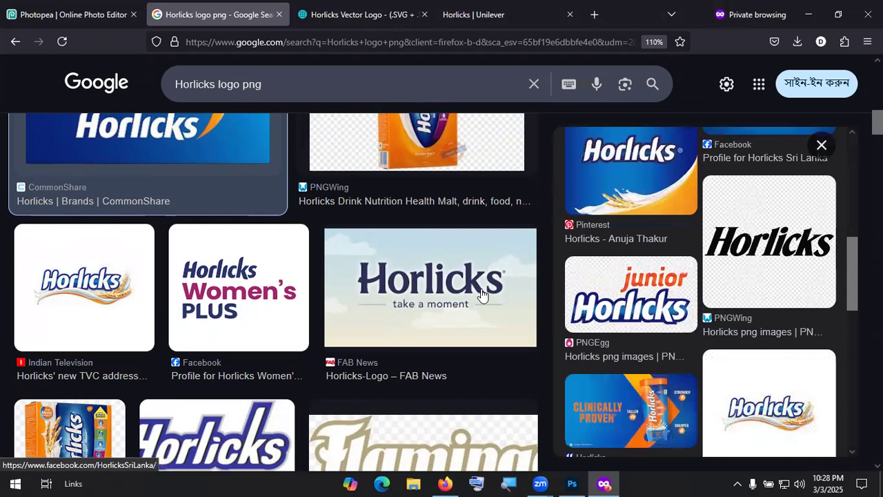
scroll(449, 299, down, 3)
scroll(175, 239, up, 5)
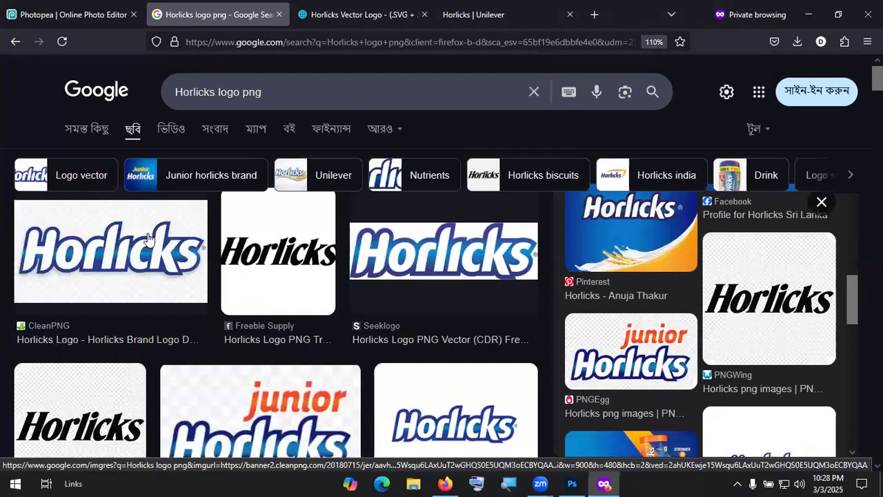
click(154, 278)
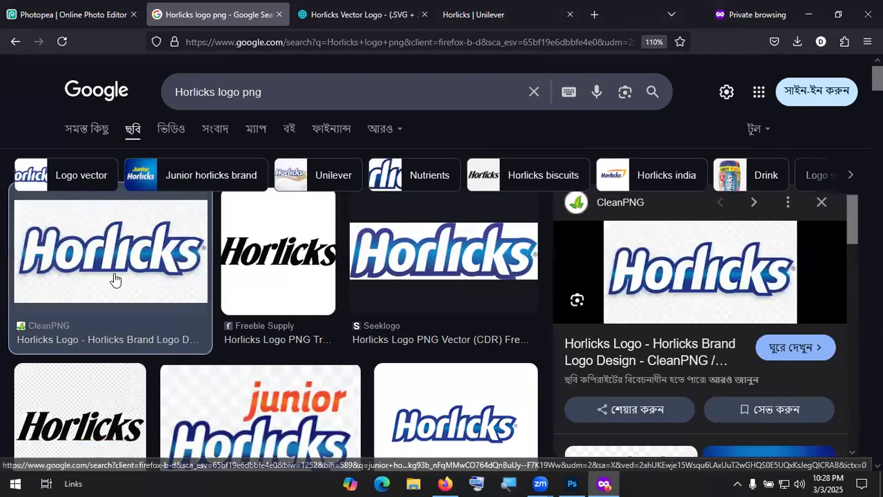
click(667, 358)
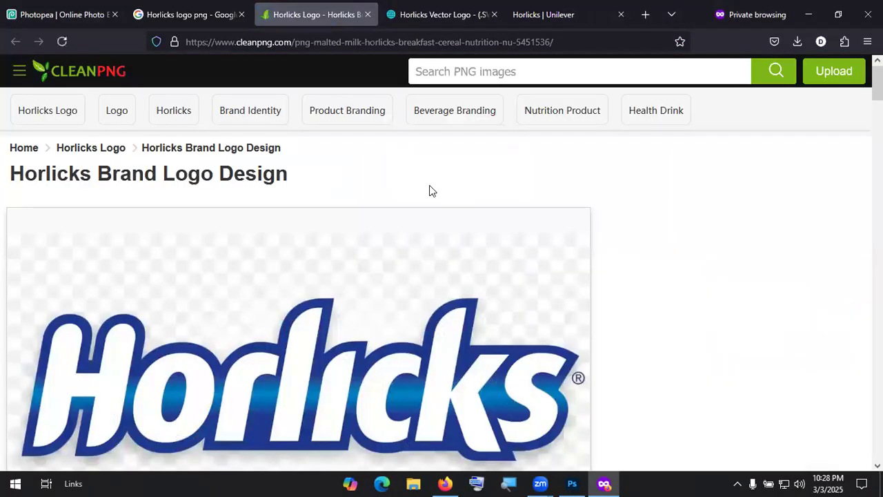
Step: Download CleanPNG's 1200 x 630 Horlicks logo PNG after the human check and show it in Downloads
scroll(426, 264, down, 4)
click(320, 367)
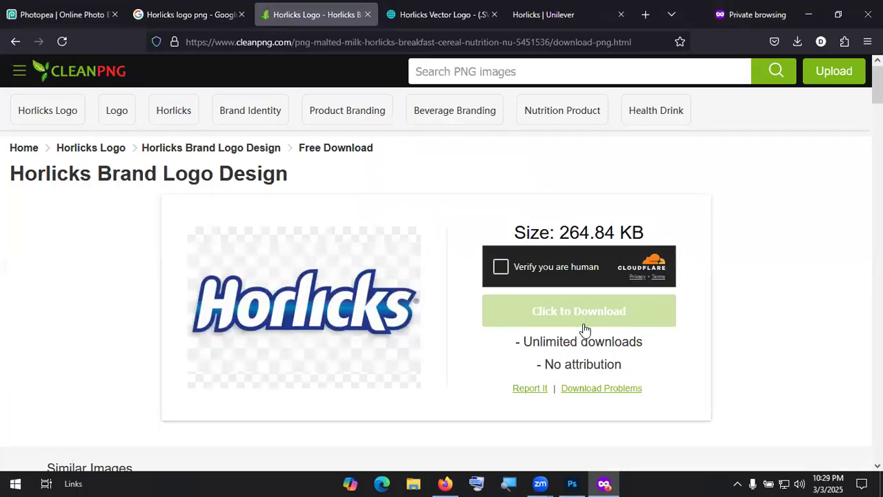
click(500, 268)
click(566, 311)
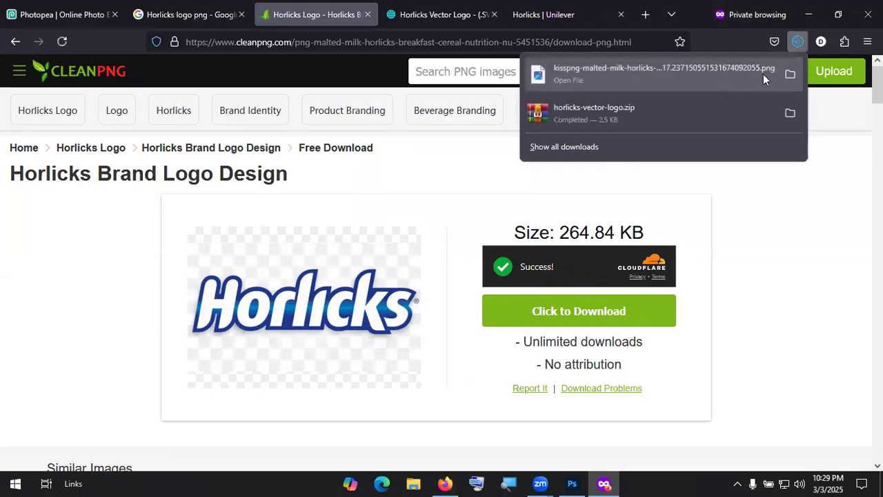
click(789, 74)
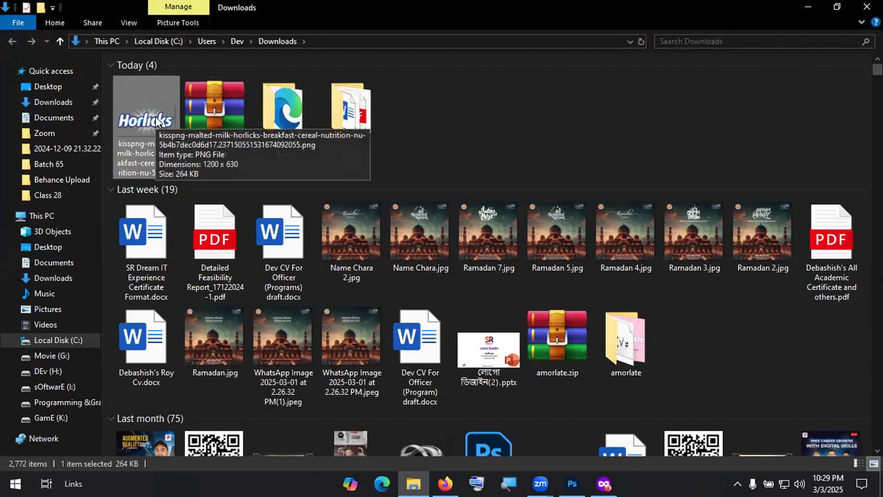
Step: Open the Horlicks PNG with Adobe Photoshop 2023 and drag the logo into Untitled-1 as Layer 1
right_click(155, 119)
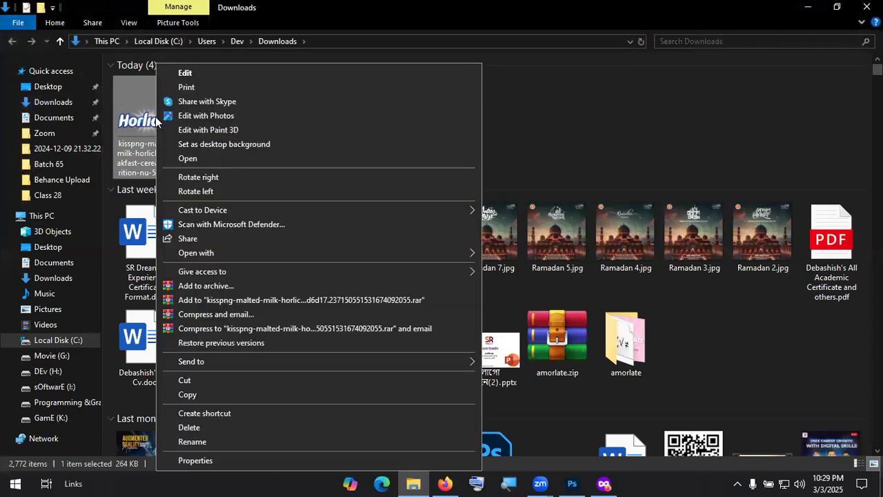
mouse_move(231, 255)
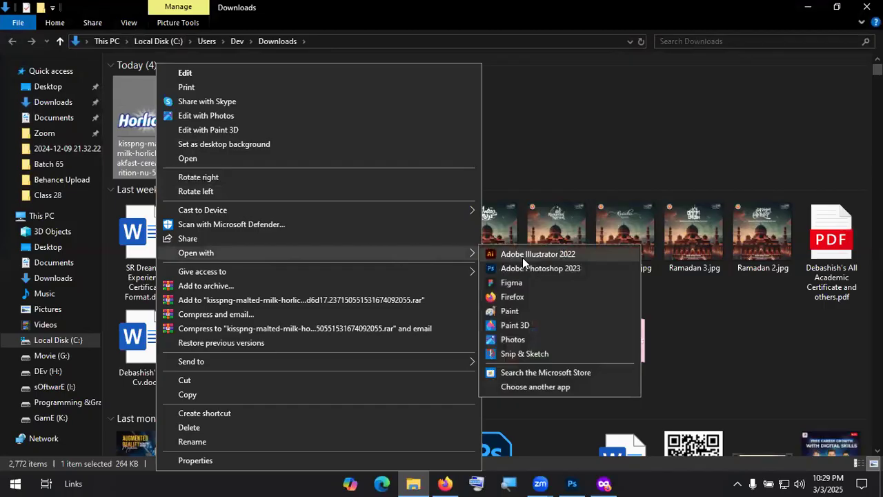
click(531, 266)
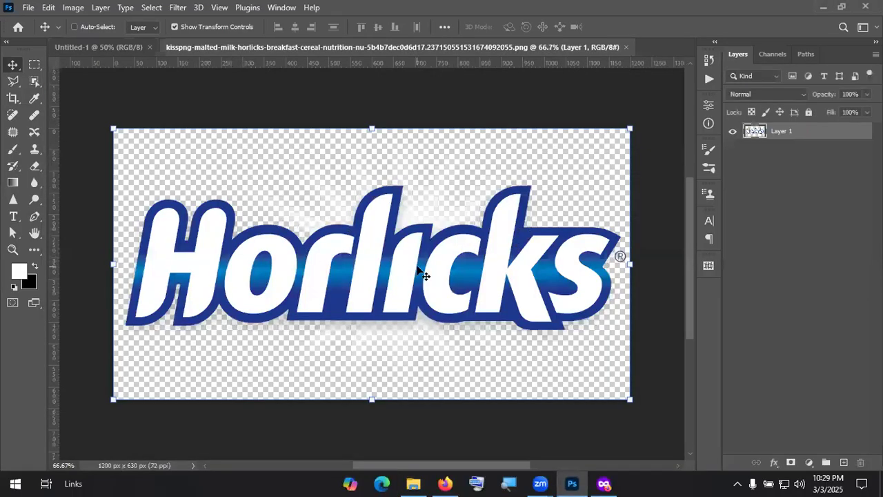
drag(417, 267, 340, 202)
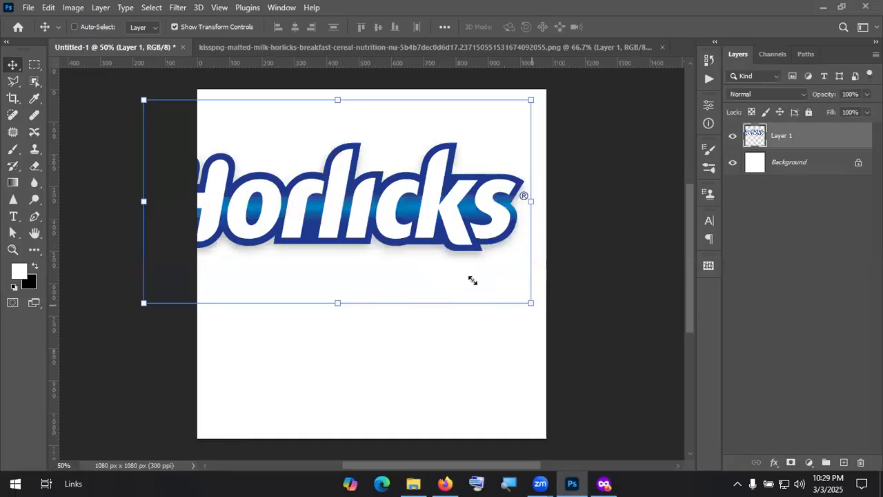
Step: Free-transform the Horlicks logo down to 29.22% near the upper left, commit, then switch to Photopea
click(367, 201)
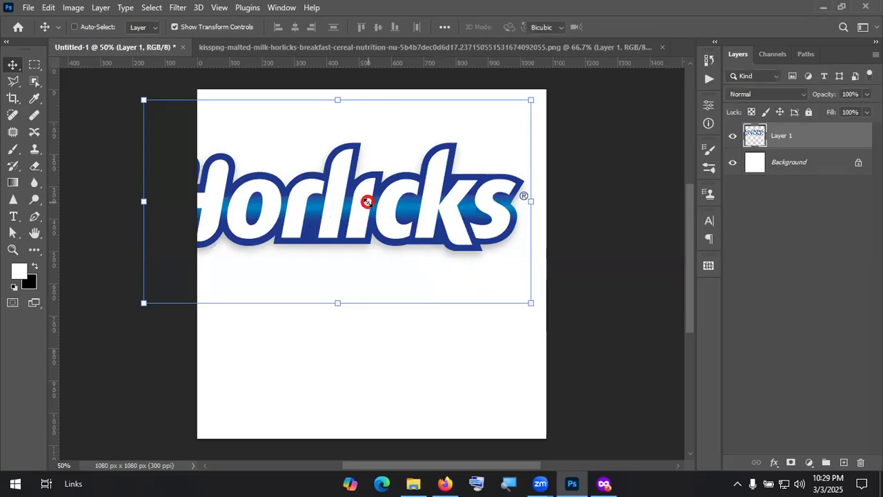
drag(367, 201, 365, 202)
drag(329, 157, 446, 162)
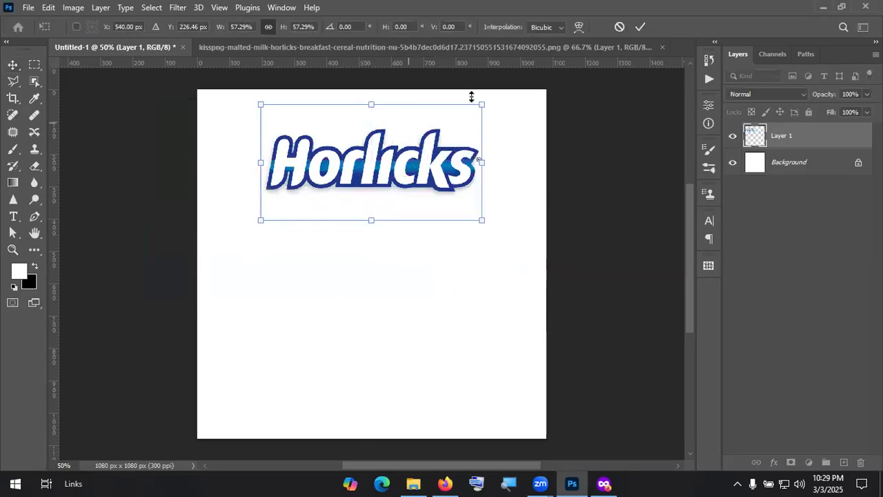
drag(480, 105, 373, 162)
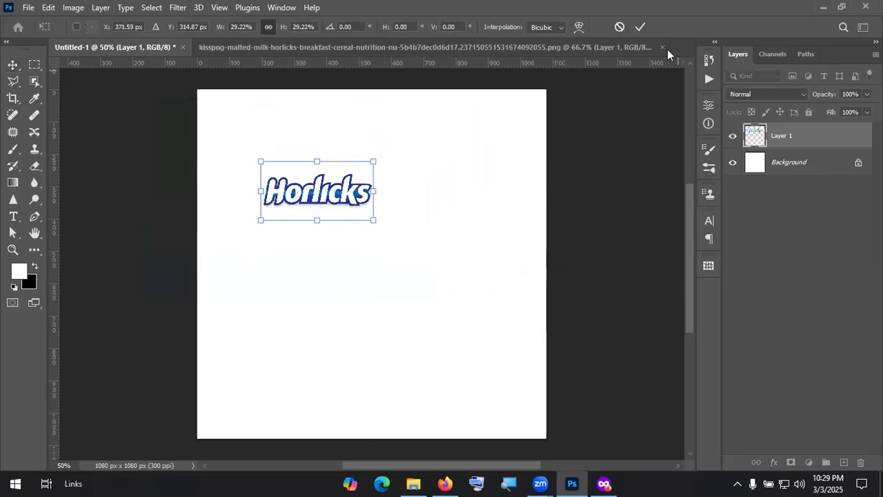
click(640, 27)
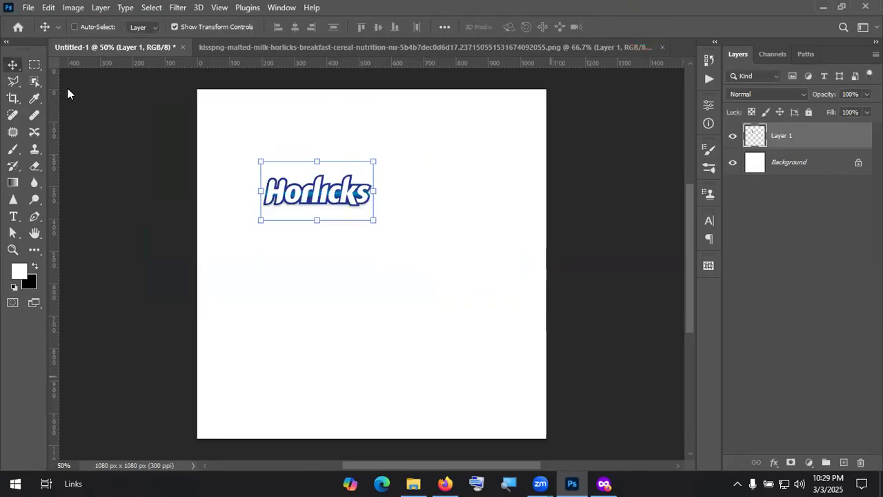
key(alt+Tab)
Step: Open the downloaded Horlicks PNG from the Downloads folder in Photopea
click(13, 65)
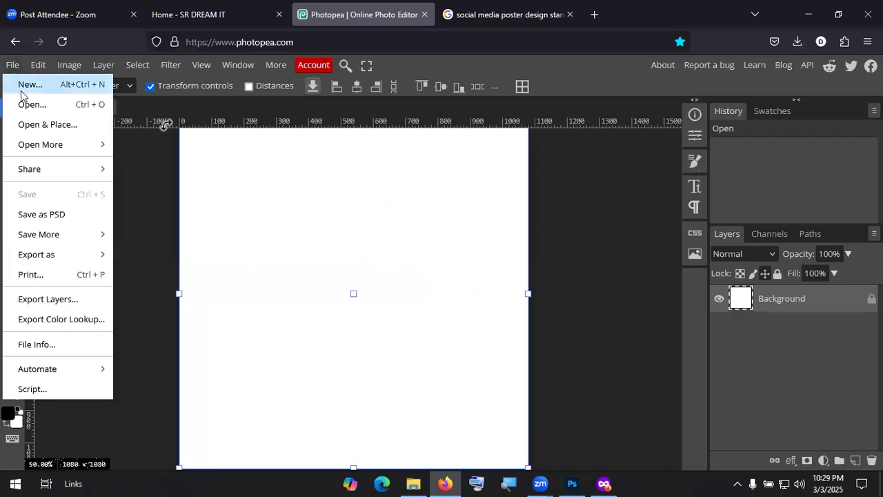
click(57, 104)
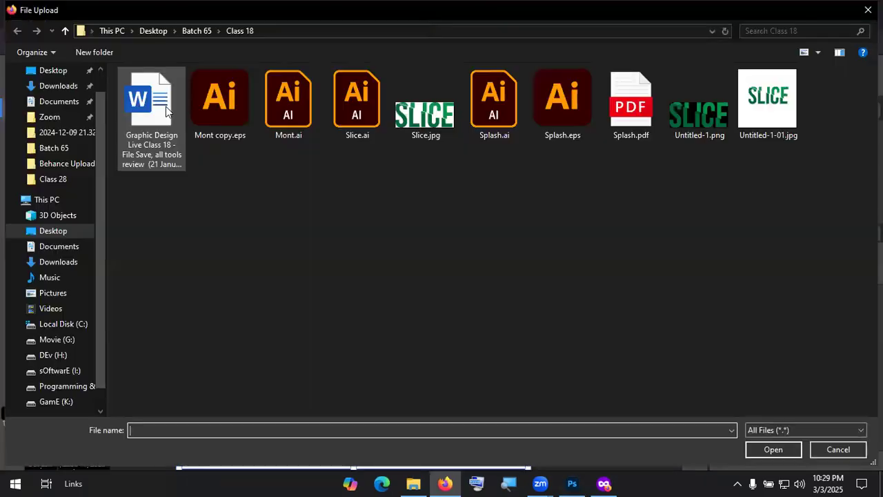
click(81, 89)
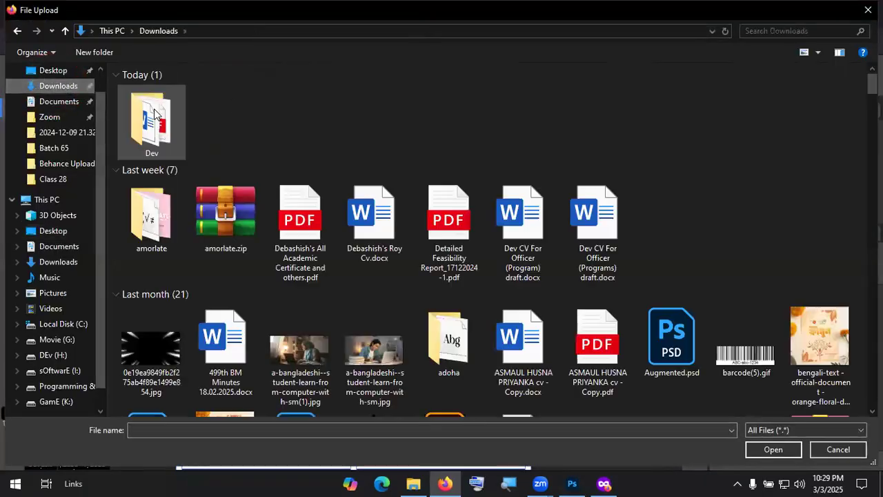
click(166, 117)
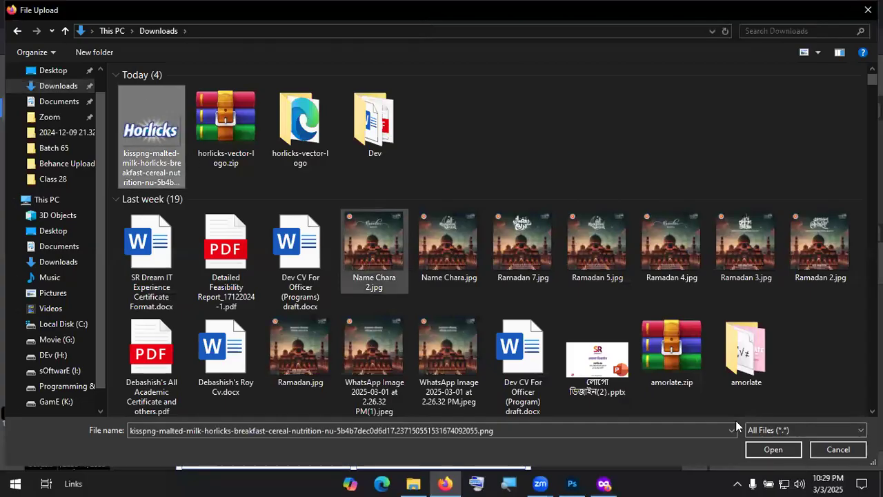
click(776, 454)
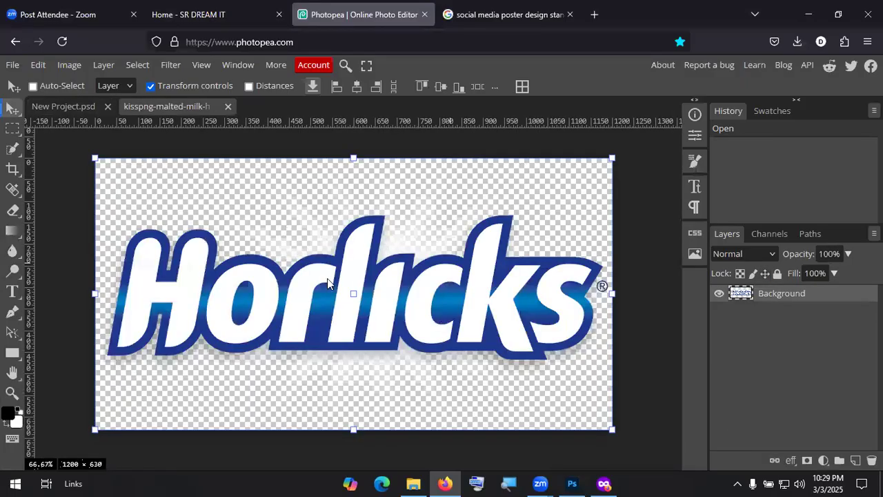
Step: Drag the logo into New Project.psd, scale it to 34.18% near the centre, and commit
drag(368, 292, 357, 267)
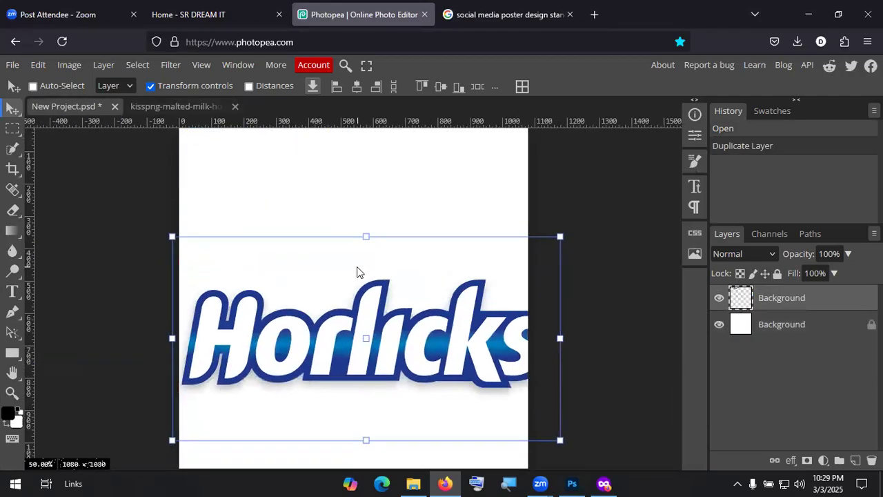
drag(531, 277, 531, 276)
drag(562, 239, 304, 370)
drag(238, 405, 364, 253)
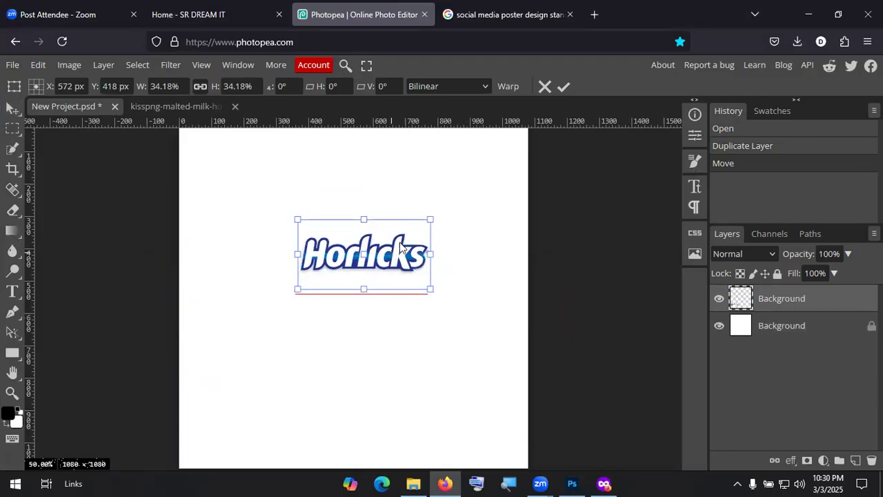
click(564, 87)
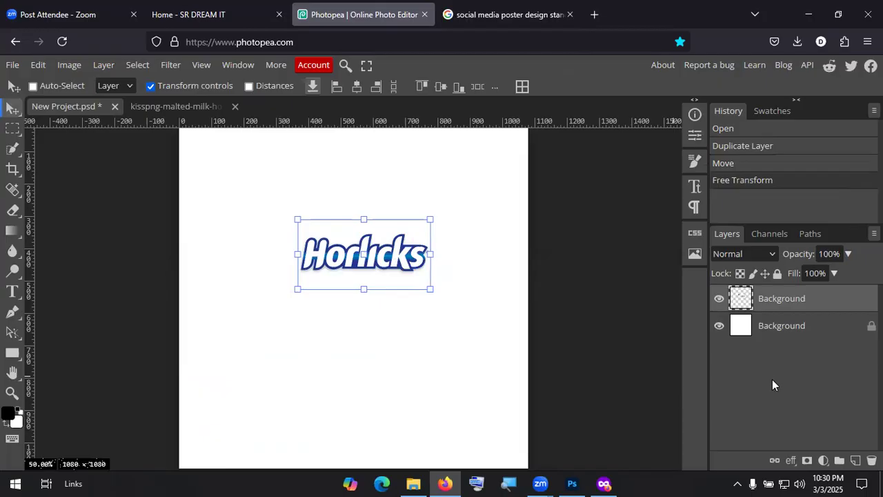
Step: Return to Photoshop and open the Horlicks PNG file from disk
click(581, 480)
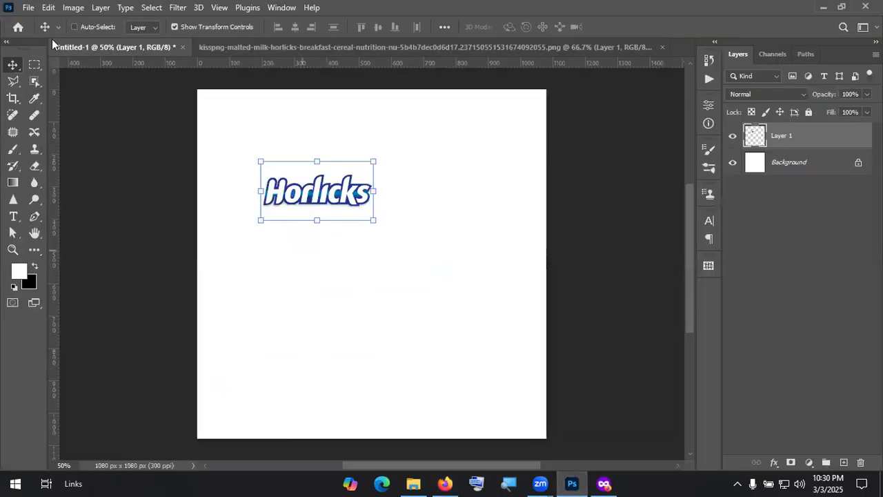
click(28, 10)
click(31, 32)
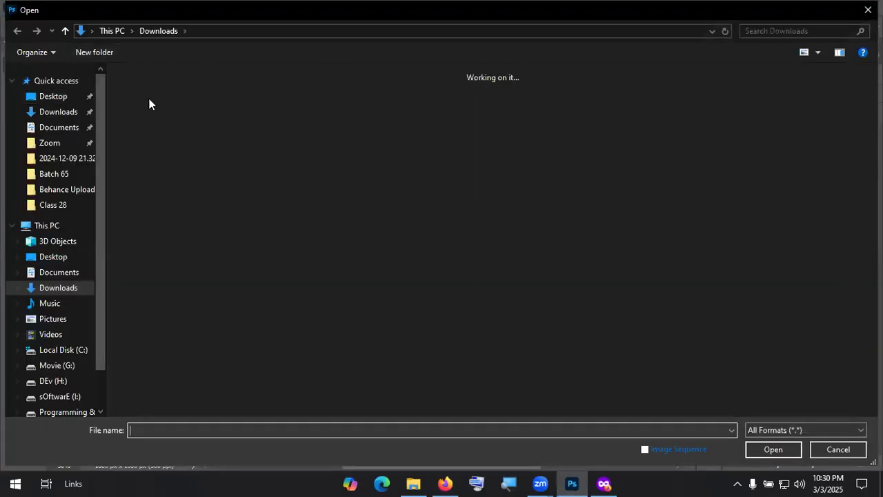
double_click(370, 131)
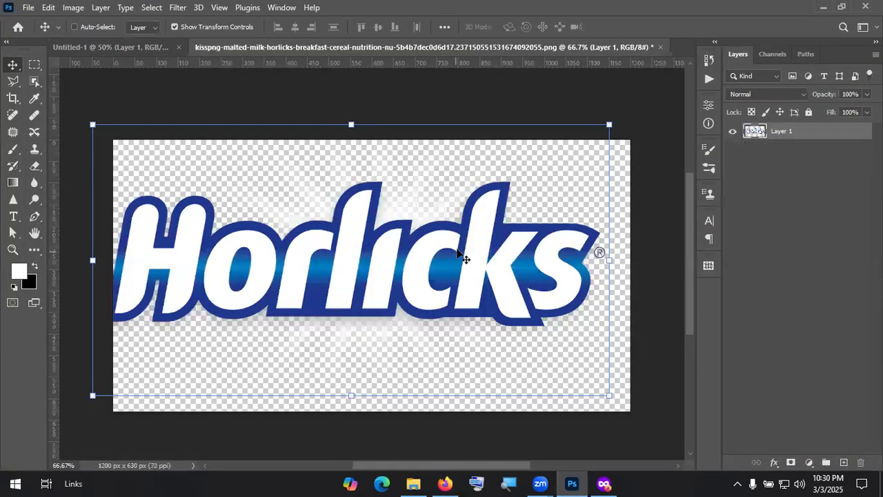
Step: Nudge the logo slightly, then close the Horlicks PNG document without saving changes
drag(452, 288, 477, 296)
click(660, 45)
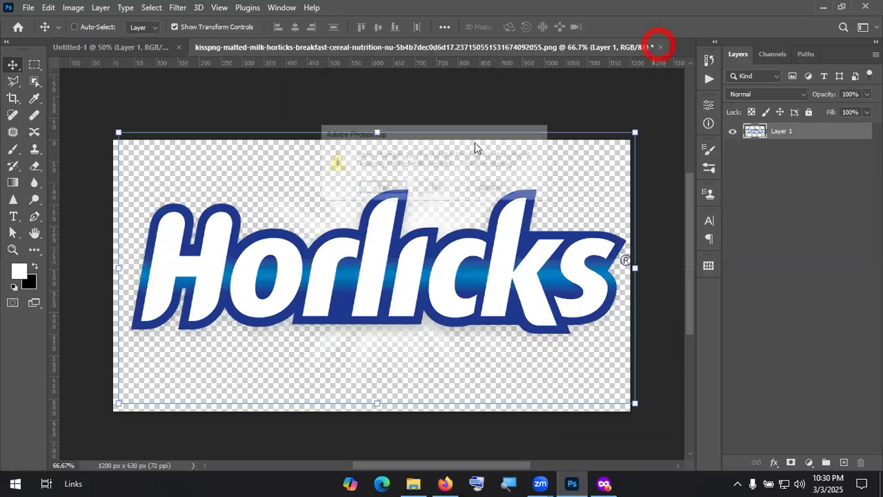
click(436, 188)
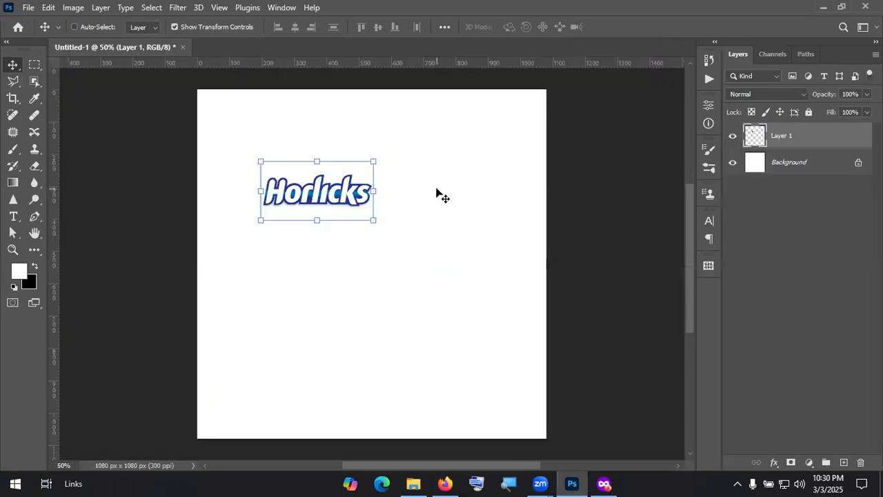
Step: Drag the Layer 1 Horlicks logo around the canvas, finally placing it near the top-right corner
drag(325, 191, 382, 204)
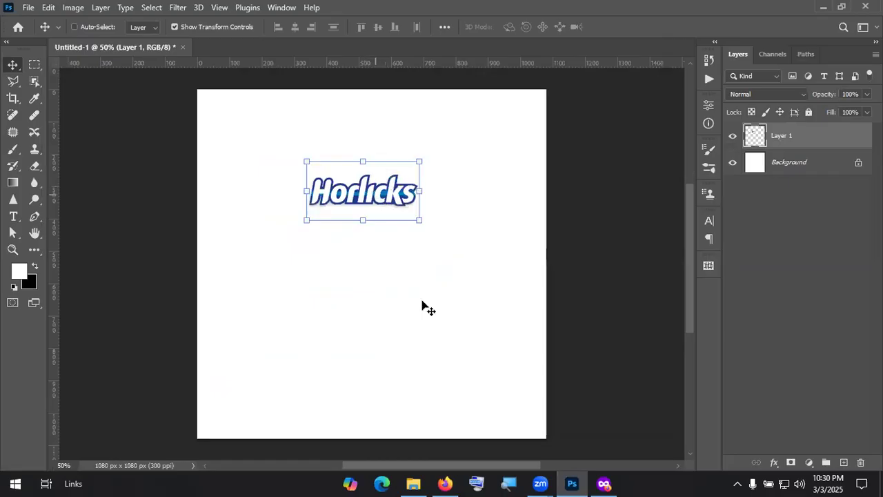
drag(292, 153, 218, 114)
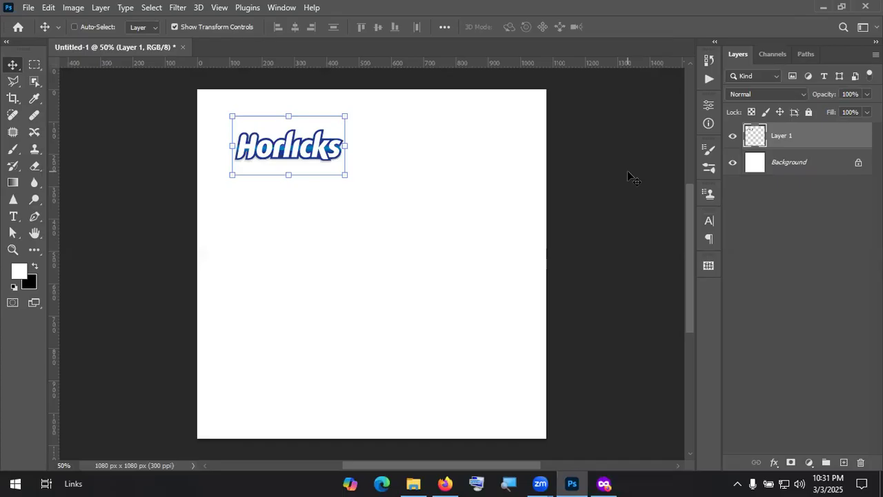
drag(312, 144, 494, 131)
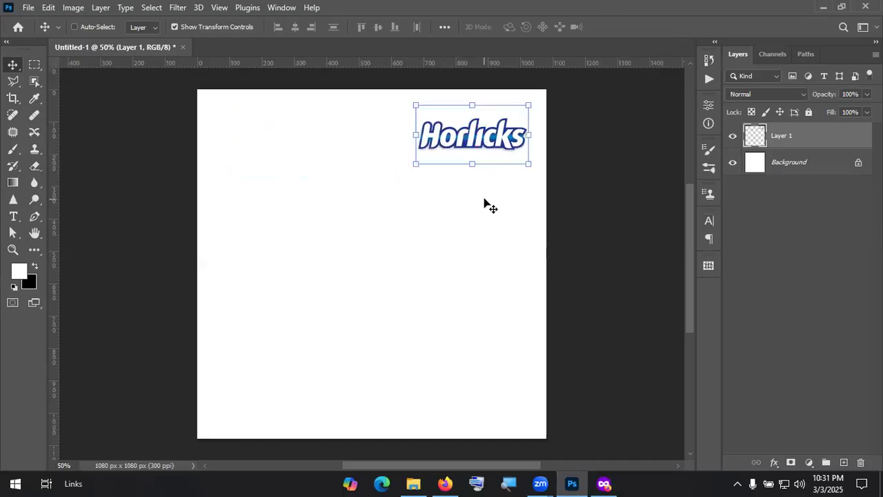
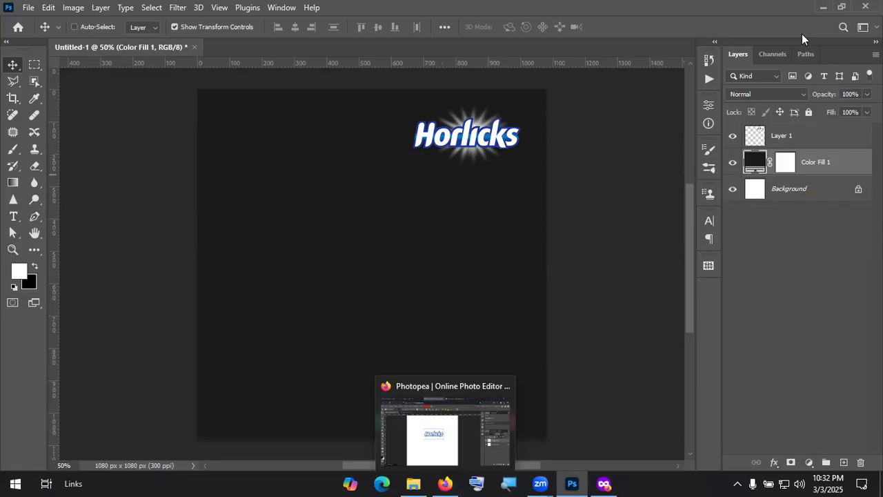
Step: Search Google for 'burger' in a new tab and switch to image results
key(KP_Divide)
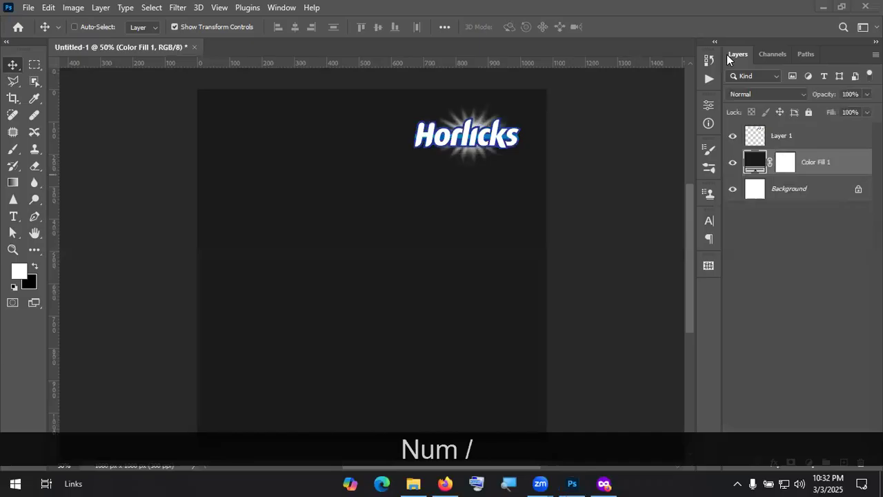
click(513, 44)
text(burger)
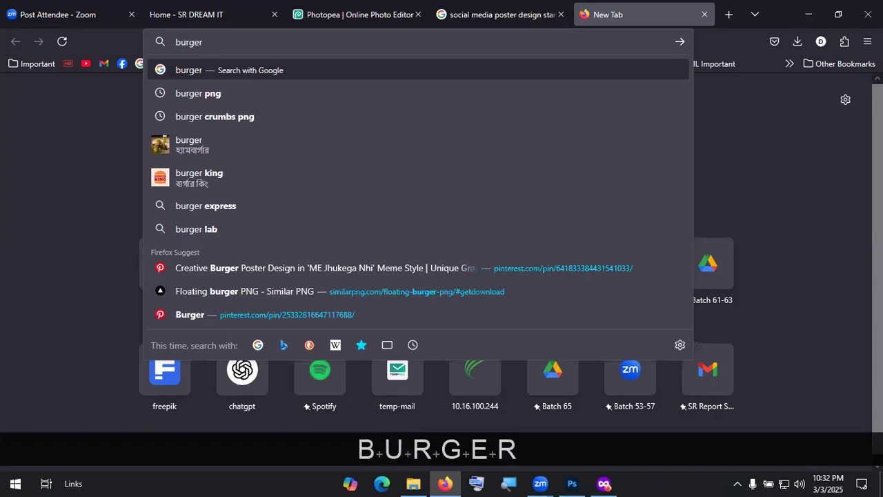
key(Return)
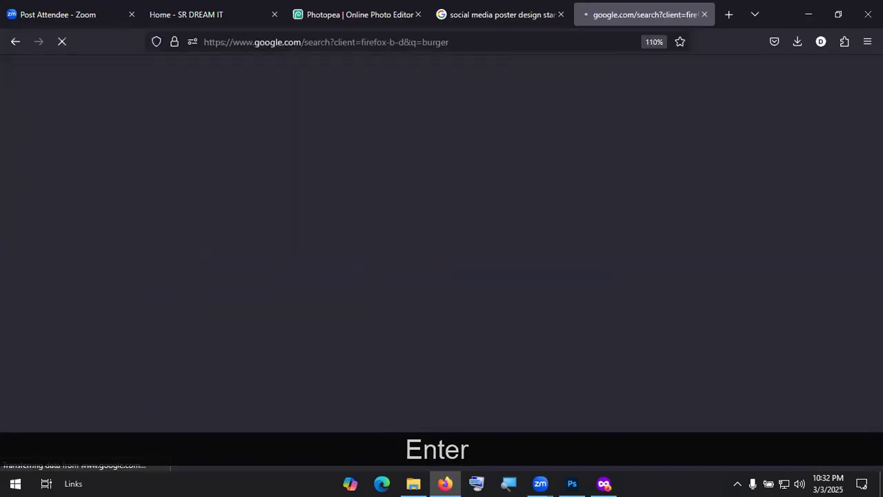
click(98, 132)
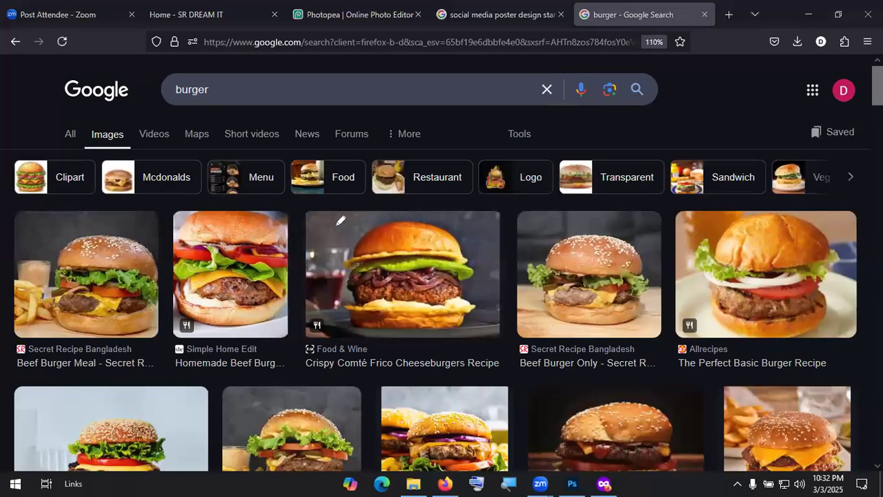
Step: Drag across several burger photos in the image results
drag(309, 236, 358, 247)
mouse_move(332, 233)
mouse_down()
mouse_move(352, 252)
mouse_move(341, 259)
mouse_up()
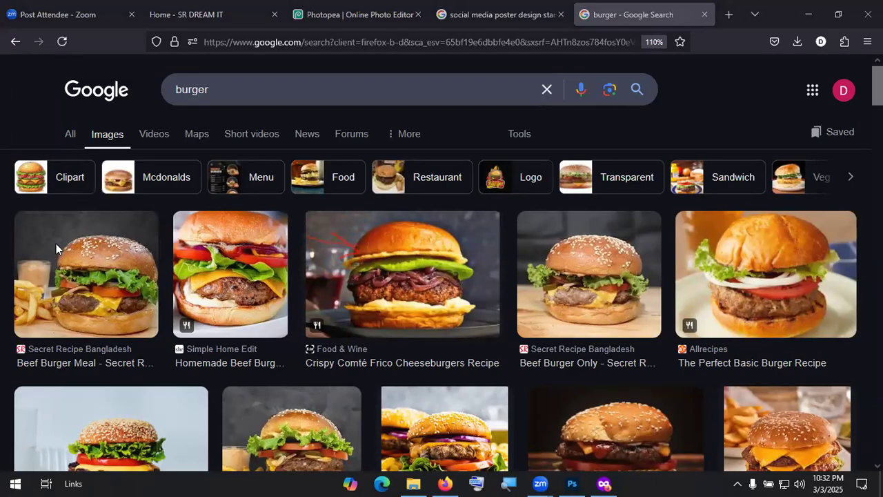
mouse_move(235, 214)
mouse_down()
mouse_move(347, 227)
mouse_move(310, 250)
mouse_up()
mouse_move(405, 217)
mouse_down()
mouse_move(330, 229)
mouse_move(396, 259)
mouse_move(481, 220)
mouse_move(376, 208)
mouse_up()
mouse_move(339, 277)
mouse_down()
mouse_move(550, 284)
mouse_move(371, 289)
mouse_up()
mouse_move(426, 302)
mouse_down()
mouse_move(331, 327)
mouse_move(458, 311)
mouse_up()
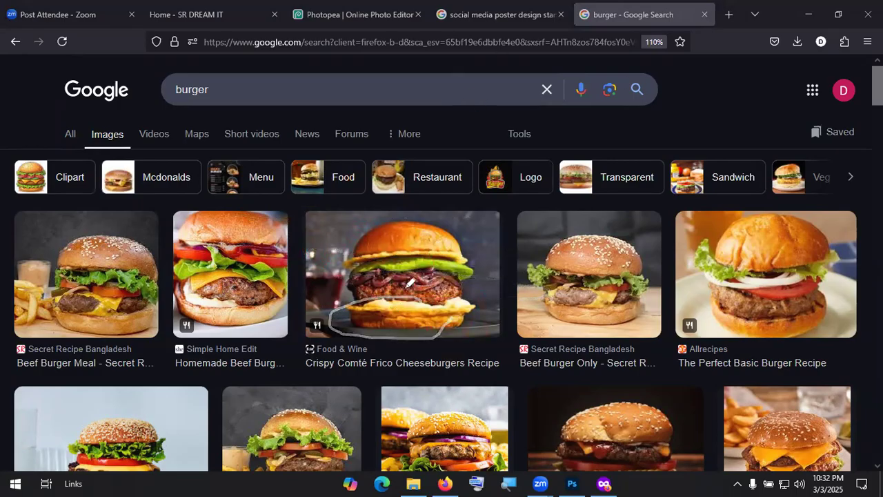
mouse_move(373, 290)
mouse_down()
mouse_move(432, 327)
mouse_move(330, 309)
mouse_move(362, 282)
mouse_up()
mouse_move(347, 225)
mouse_down()
mouse_move(356, 274)
mouse_move(484, 254)
mouse_move(363, 225)
mouse_up()
mouse_move(346, 265)
mouse_down()
mouse_move(390, 266)
mouse_move(381, 279)
mouse_up()
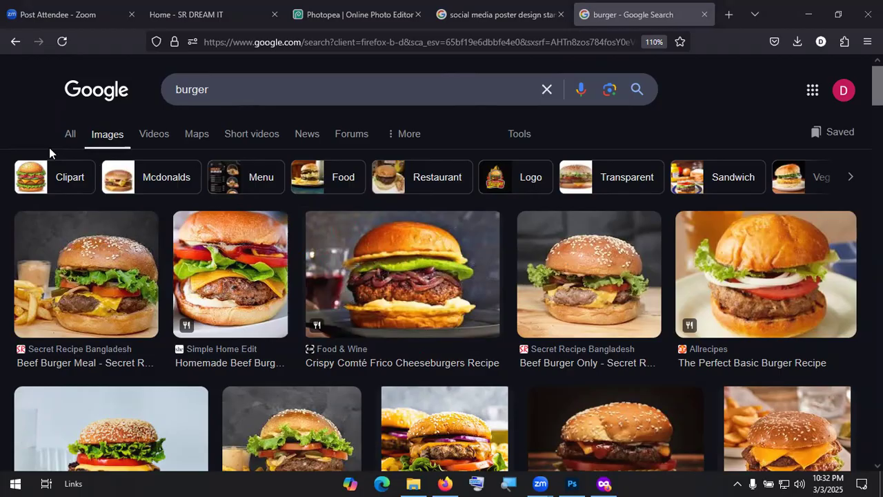
drag(351, 238, 269, 300)
mouse_move(323, 274)
mouse_down()
mouse_move(347, 261)
mouse_move(339, 281)
mouse_move(386, 274)
mouse_up()
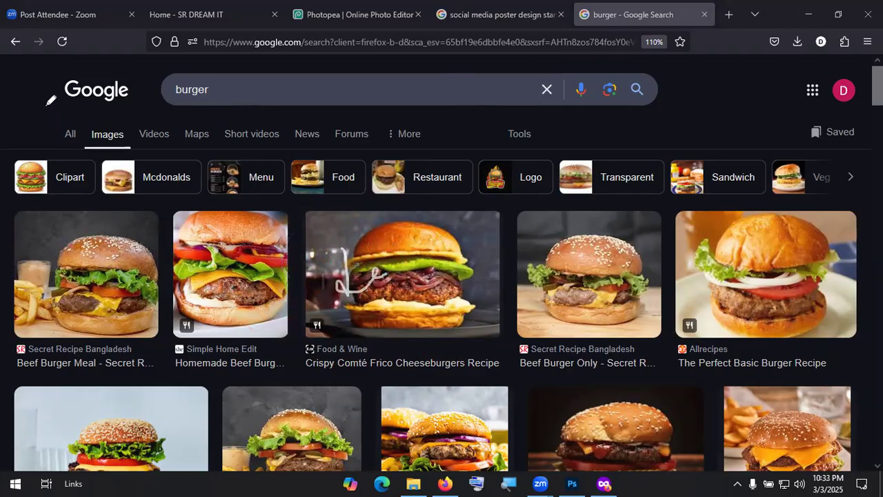
Step: Refine the image search to 'burger top view' and browse the overhead burger photos
click(256, 89)
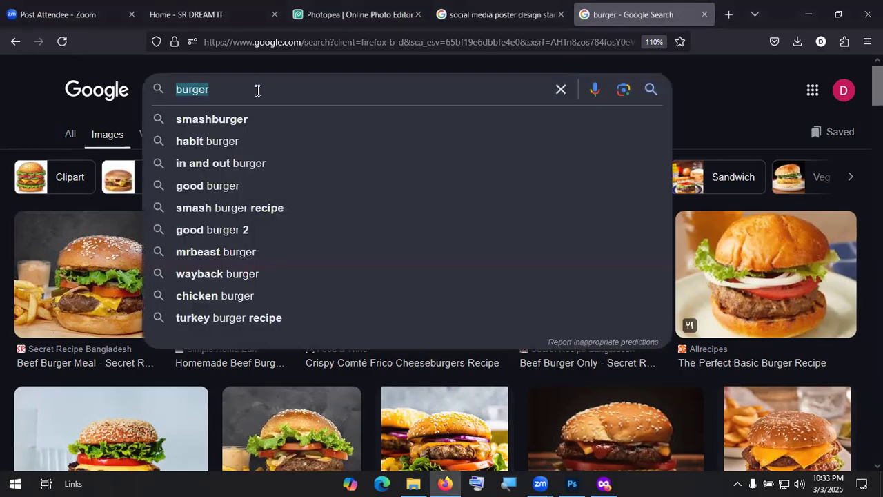
text(top view)
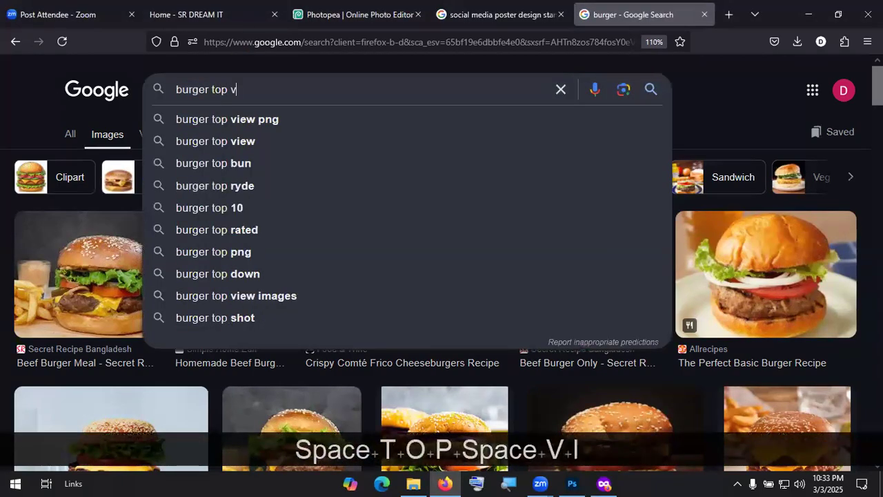
key(Return)
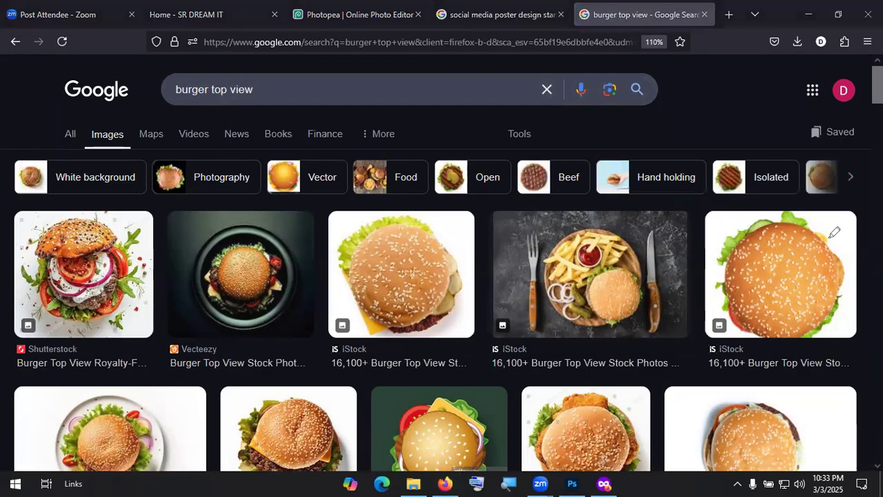
mouse_move(821, 215)
mouse_down()
mouse_move(707, 332)
mouse_move(852, 316)
mouse_move(787, 237)
mouse_up()
mouse_move(769, 218)
mouse_down()
mouse_move(784, 339)
mouse_move(775, 234)
mouse_move(841, 238)
mouse_up()
drag(613, 288, 688, 279)
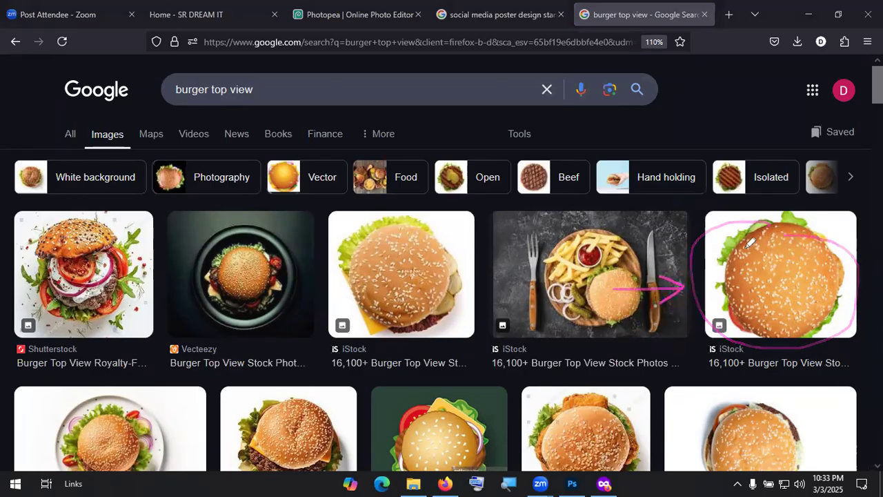
drag(702, 214, 725, 241)
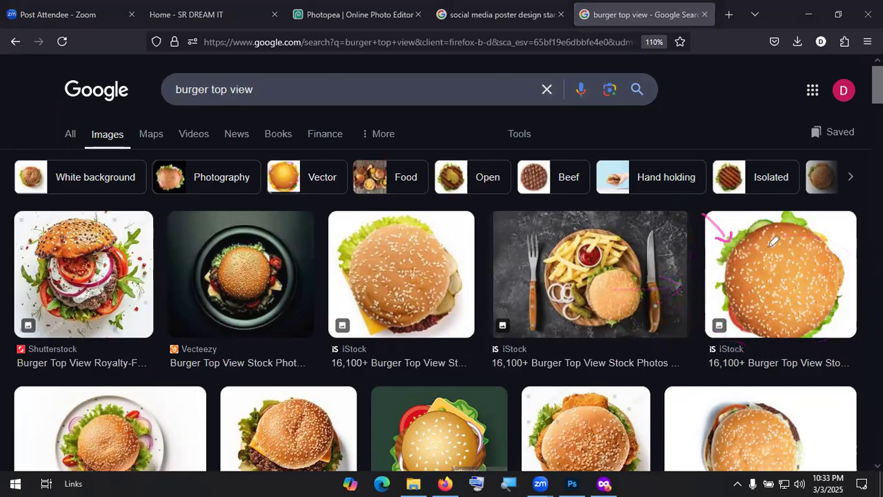
mouse_move(688, 289)
mouse_down()
mouse_move(723, 285)
mouse_move(700, 307)
mouse_up()
Step: Recolour Color Fill 1 to blue #142ba3 and move it above Layer 1
click(572, 482)
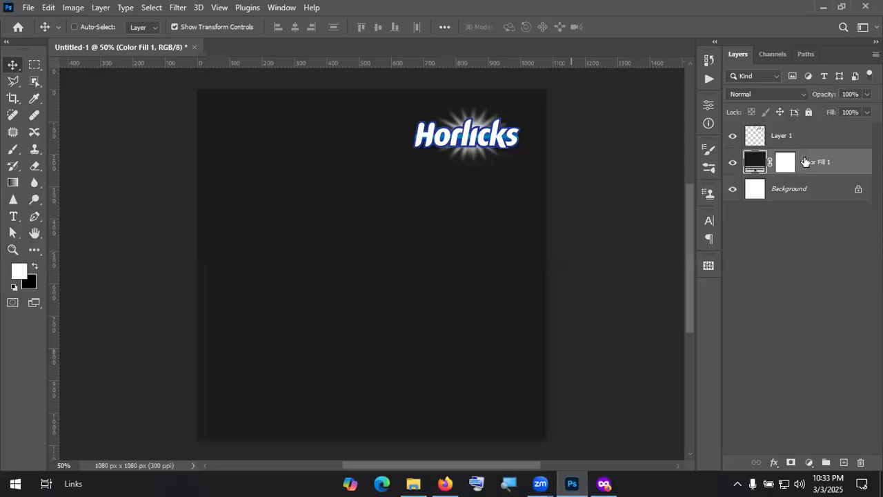
double_click(755, 160)
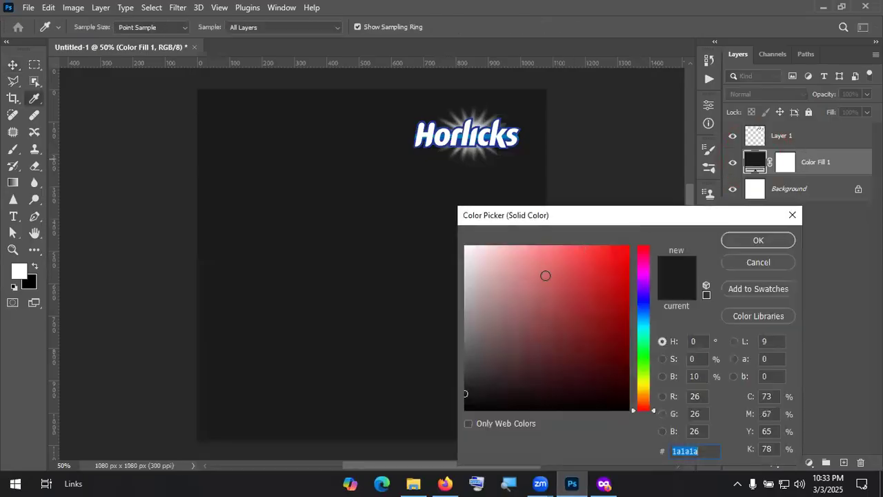
click(648, 304)
click(609, 305)
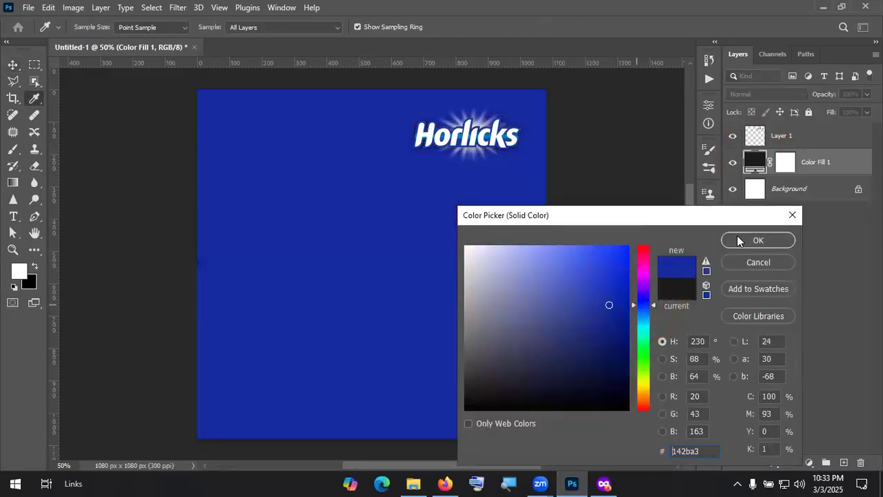
click(757, 240)
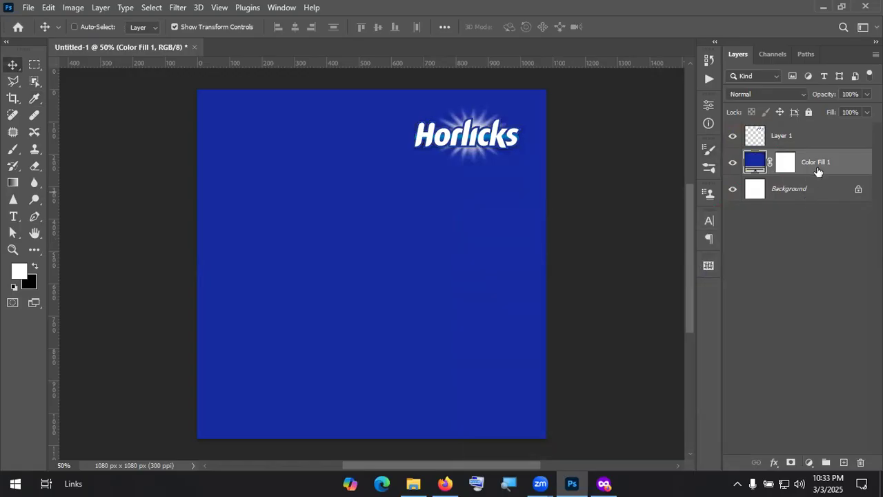
drag(817, 171, 814, 127)
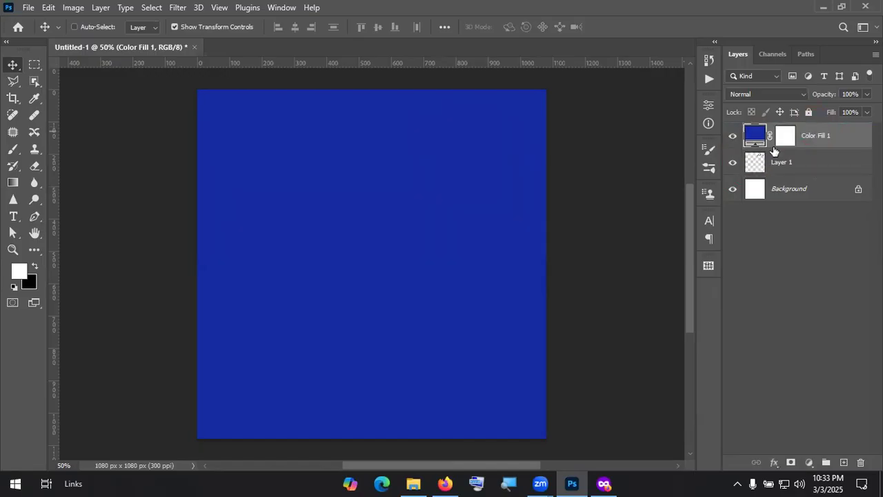
Step: Replace the blue fill with a new Solid Color fill in dark navy #0b1252
key(Delete)
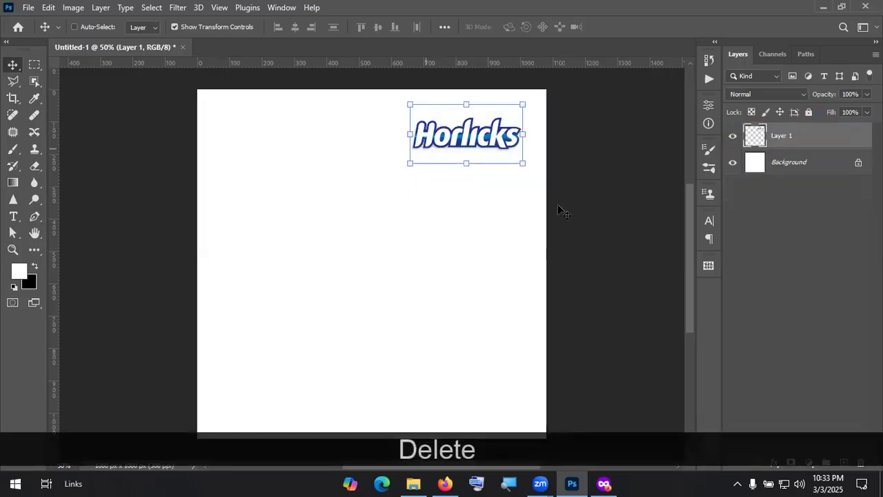
click(809, 462)
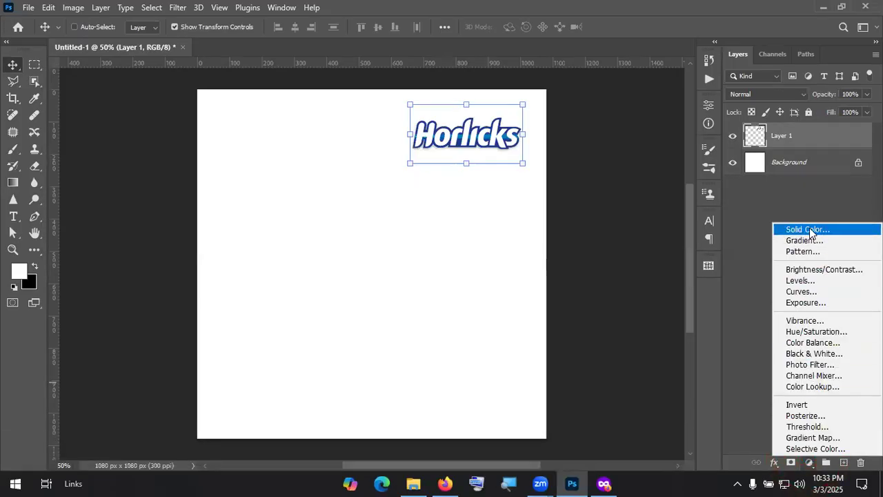
click(809, 229)
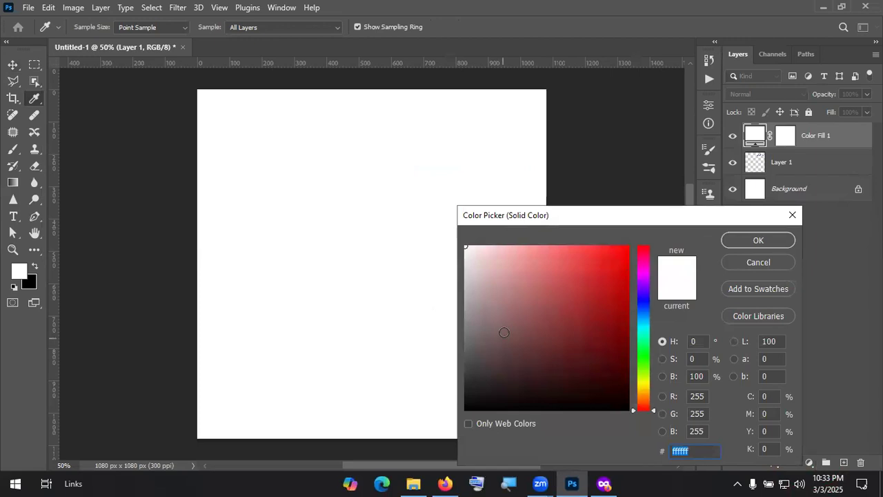
click(606, 265)
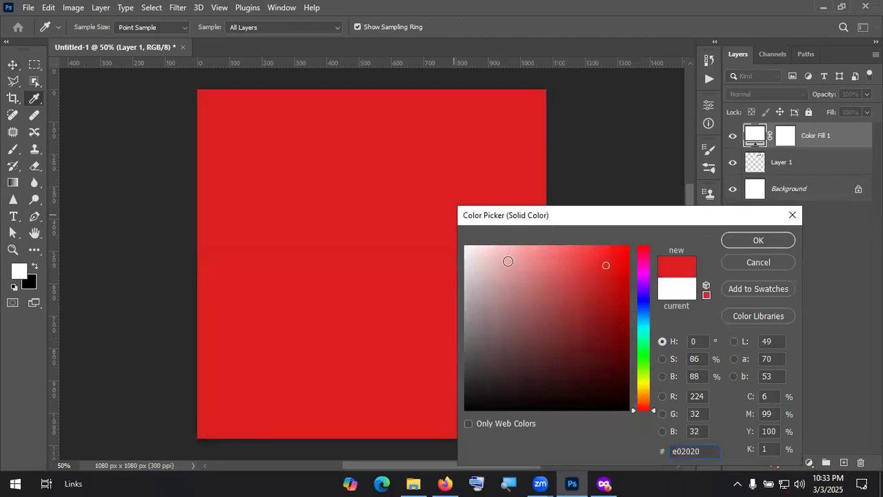
click(606, 357)
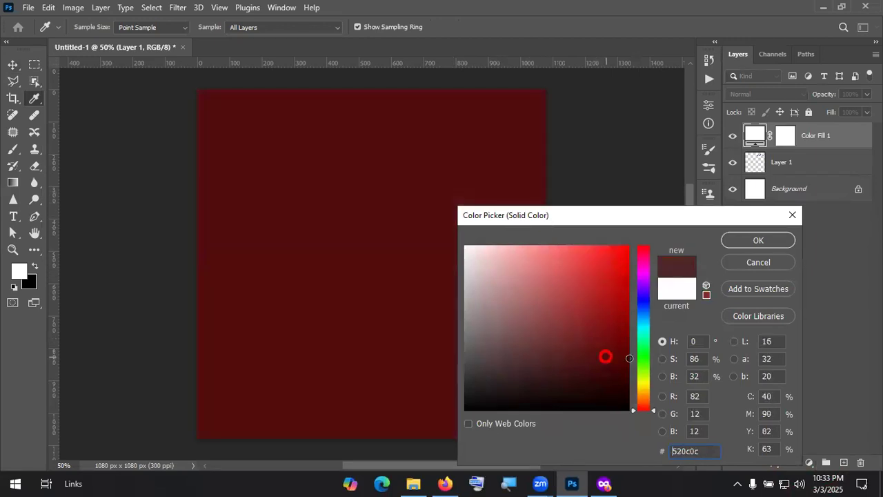
click(641, 302)
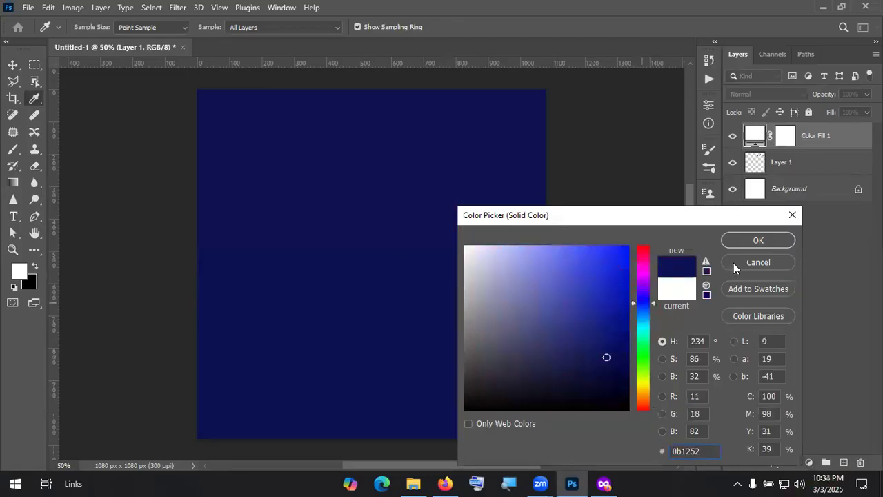
click(742, 243)
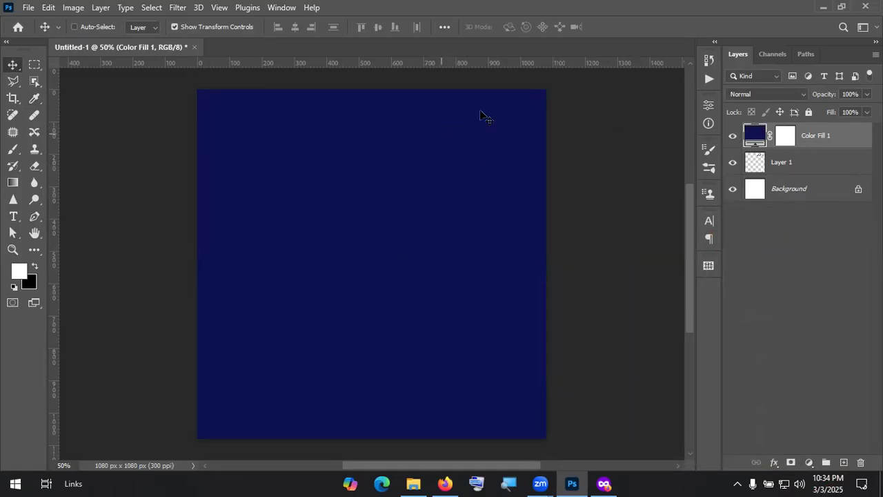
mouse_move(417, 139)
mouse_down()
mouse_move(467, 90)
mouse_move(493, 107)
mouse_up()
mouse_move(327, 158)
mouse_down()
mouse_move(416, 145)
mouse_move(411, 135)
mouse_move(418, 158)
mouse_up()
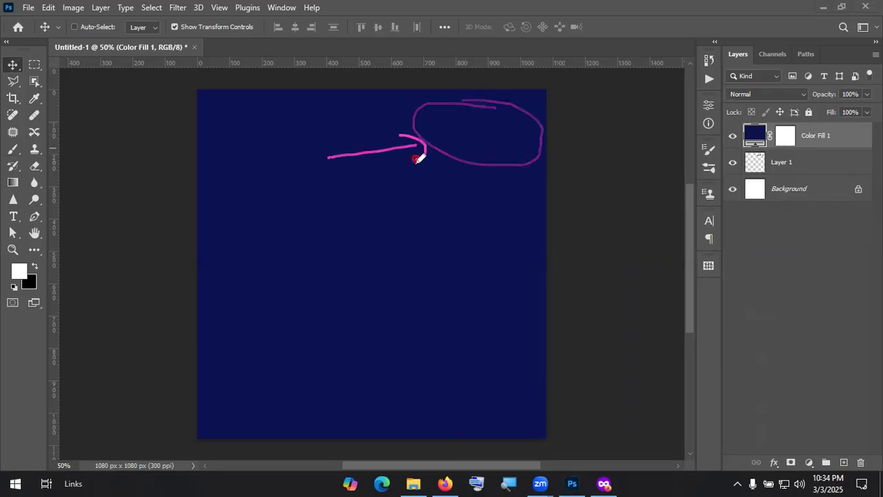
mouse_move(673, 135)
mouse_down()
mouse_move(731, 135)
mouse_move(703, 148)
mouse_move(729, 135)
mouse_up()
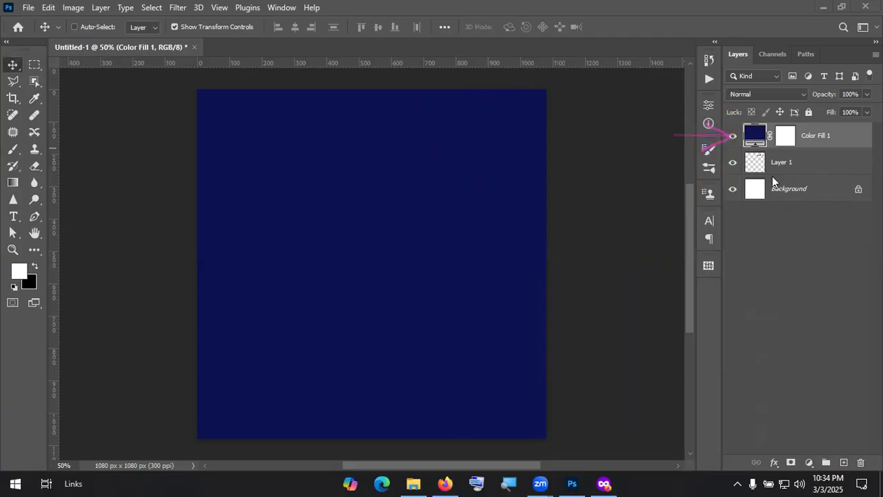
key(alt+Tab)
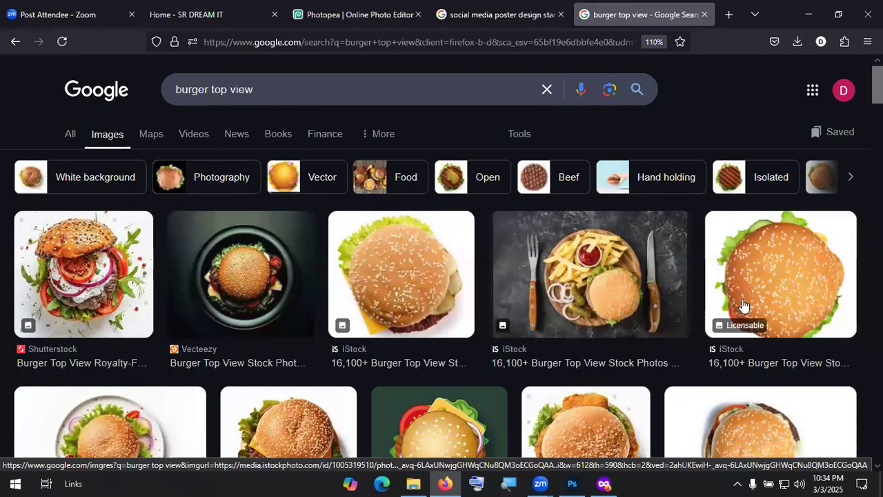
key(alt+Tab)
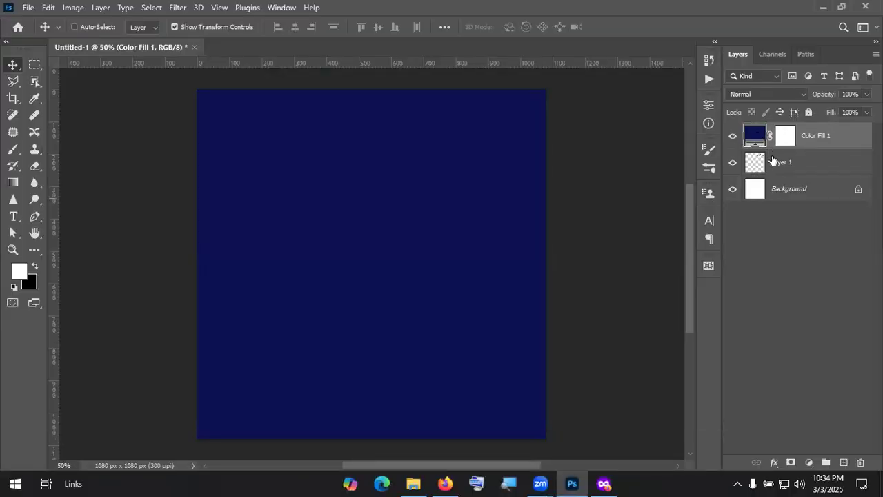
Step: Rename Layer 1 to 'Logo' and drag Color Fill 1 beneath it
double_click(782, 162)
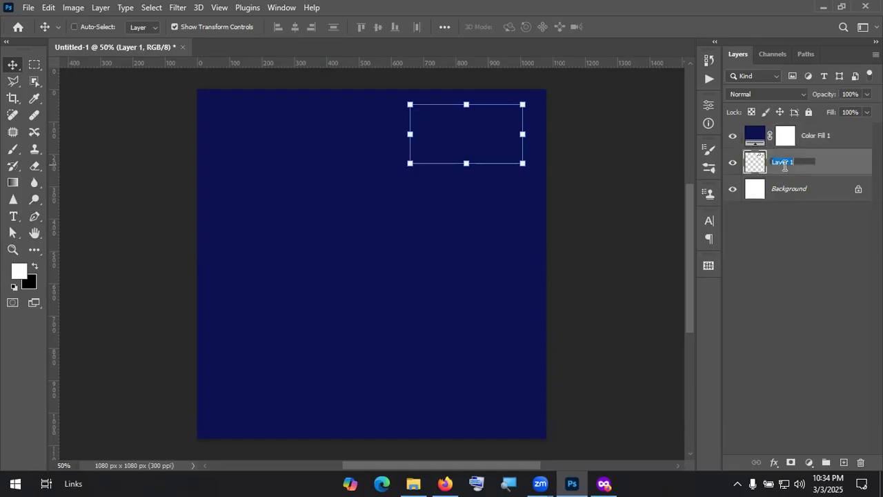
text(Lgo)
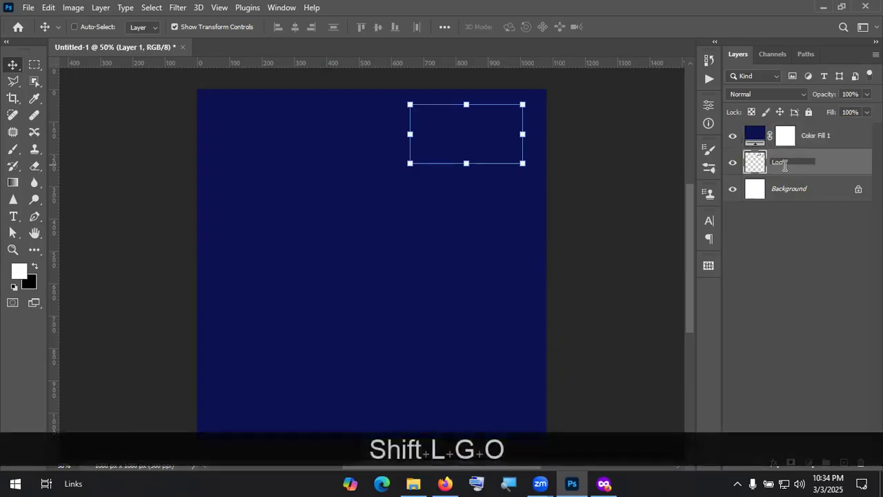
key(BackSpace)
key(BackSpace)
text(ogo)
key(Return)
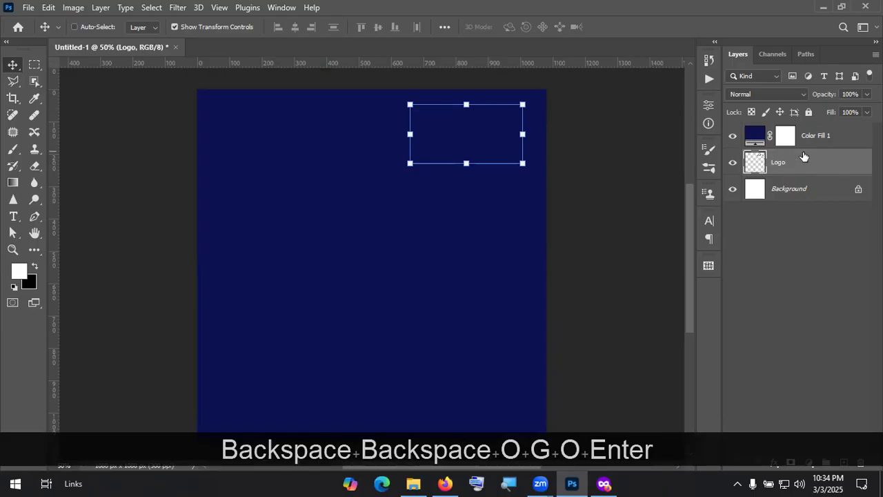
click(827, 138)
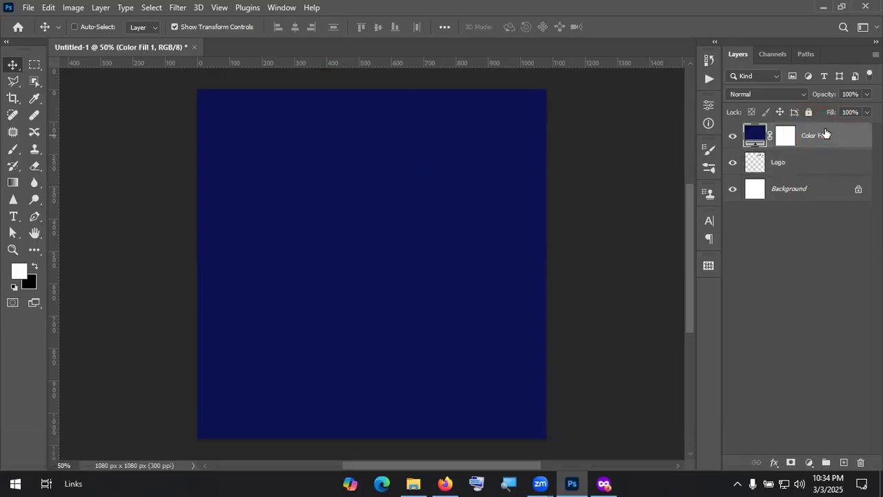
drag(827, 135, 837, 161)
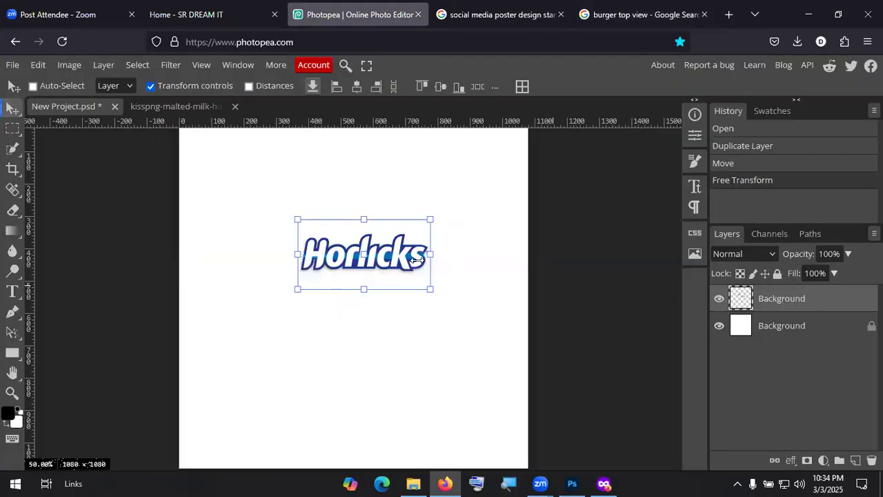
Step: Move the Horlicks logo top-right and add a red Color Fill layer below it
drag(416, 258, 501, 170)
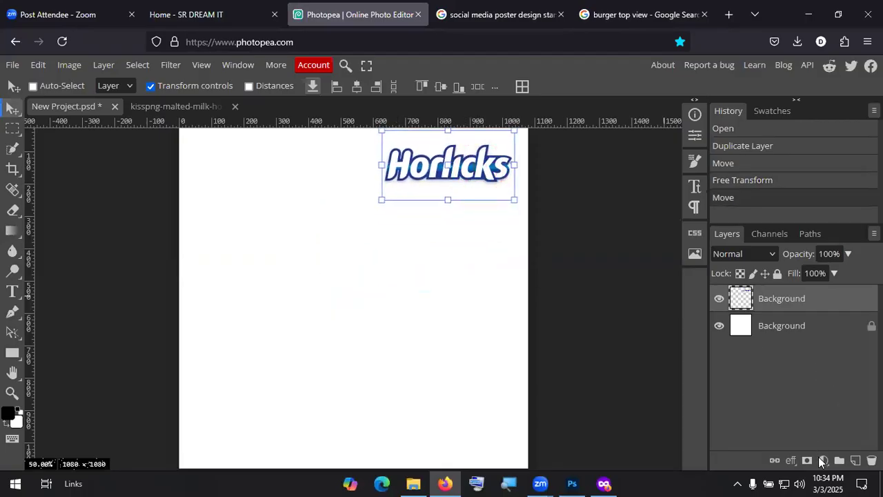
mouse_move(721, 319)
mouse_down()
mouse_move(811, 451)
mouse_move(828, 431)
mouse_move(808, 443)
mouse_move(830, 442)
mouse_up()
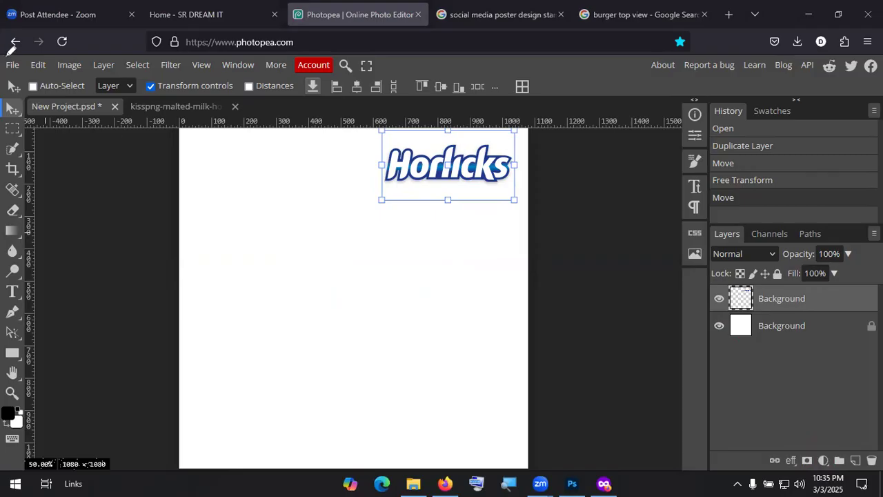
click(823, 460)
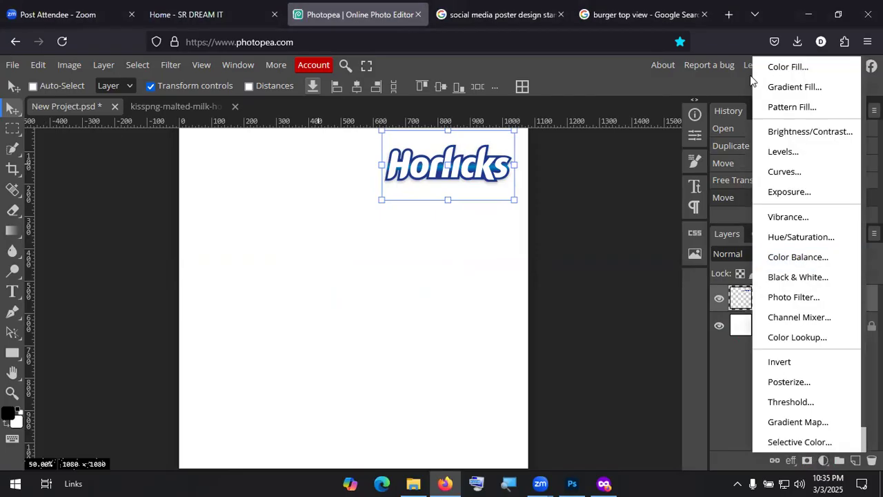
click(799, 69)
drag(201, 238, 230, 206)
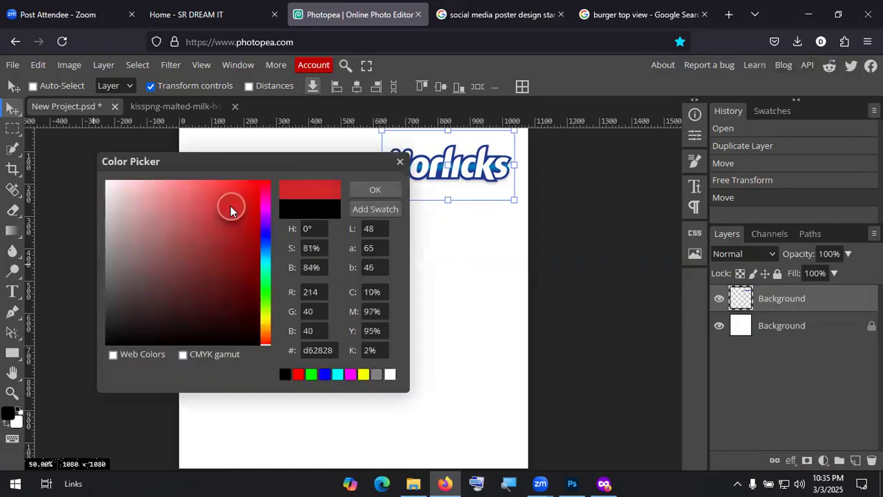
click(373, 190)
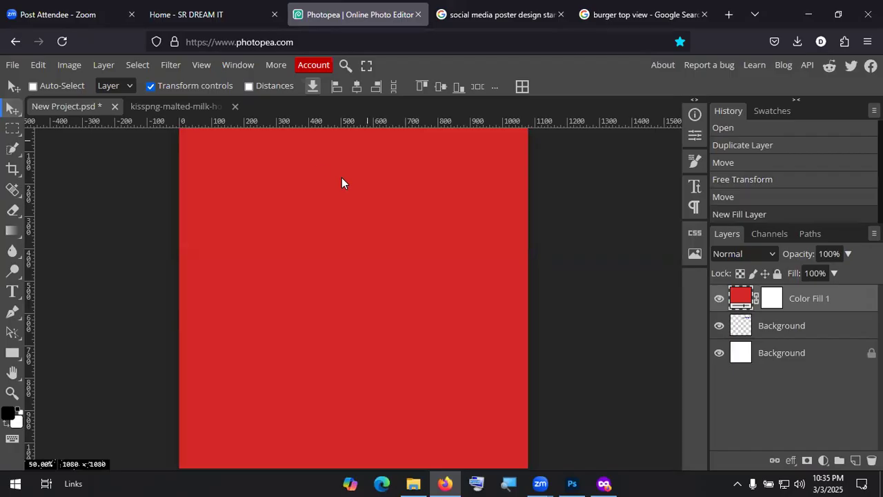
drag(830, 302, 829, 338)
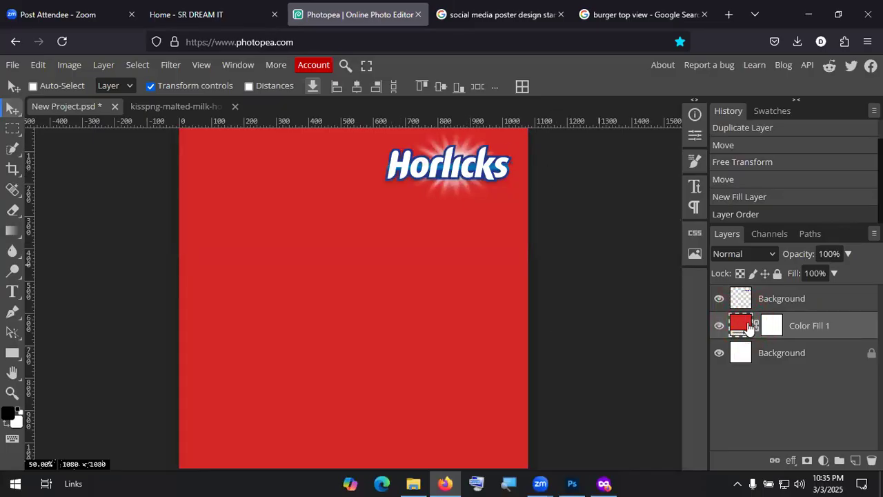
Step: Change the Color Fill 1 colour from red to a dark blue
key(KP_Divide)
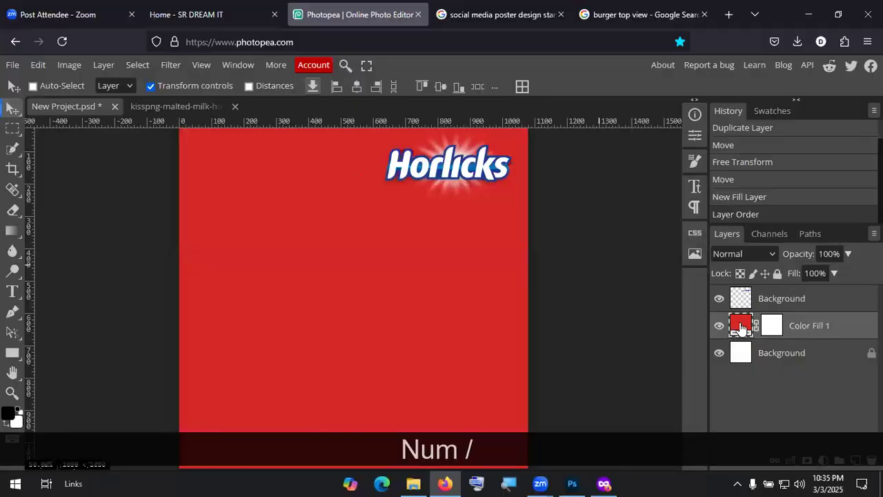
double_click(740, 325)
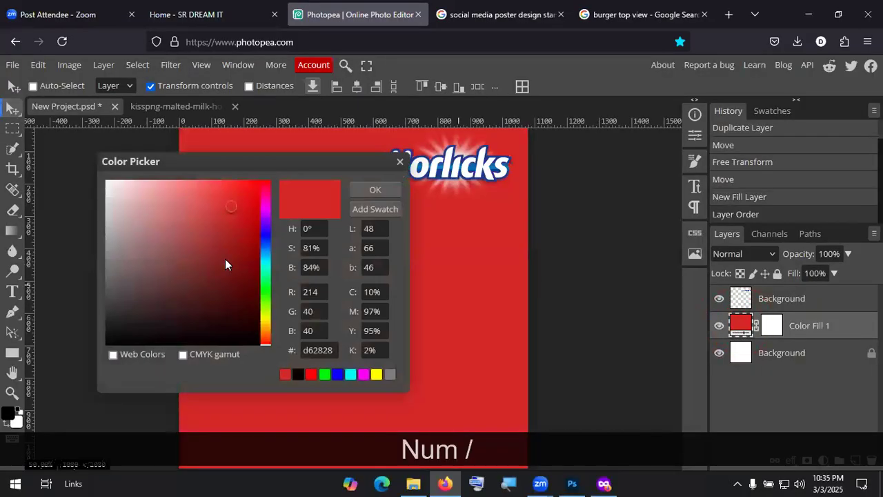
click(264, 242)
click(232, 238)
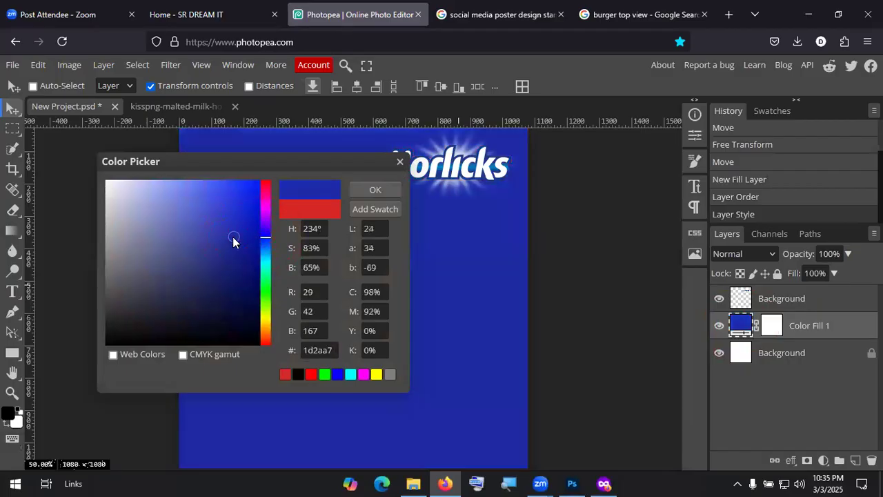
click(231, 258)
click(246, 277)
click(240, 259)
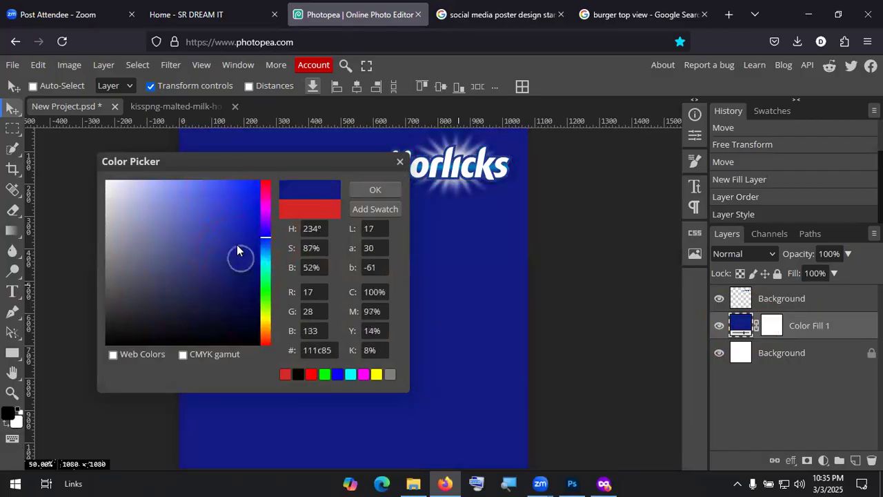
click(233, 239)
click(374, 189)
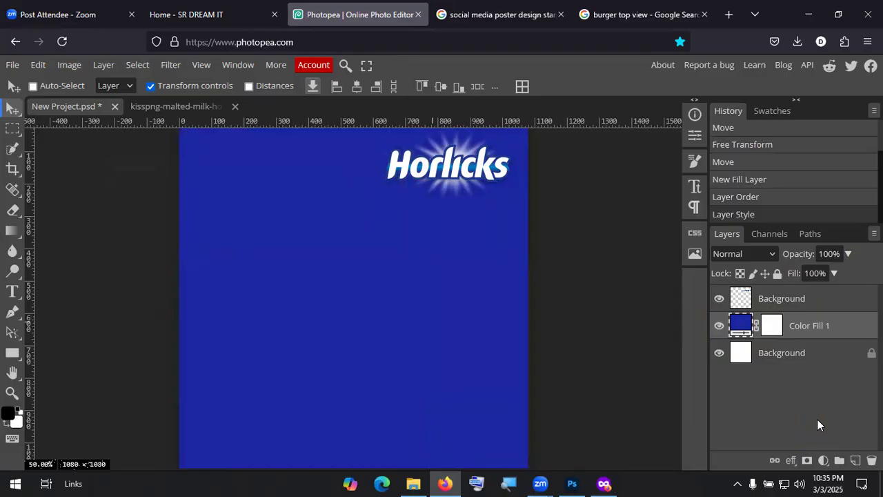
Step: Return to the Photoshop poster, select the Move tool and deselect all layers
click(572, 483)
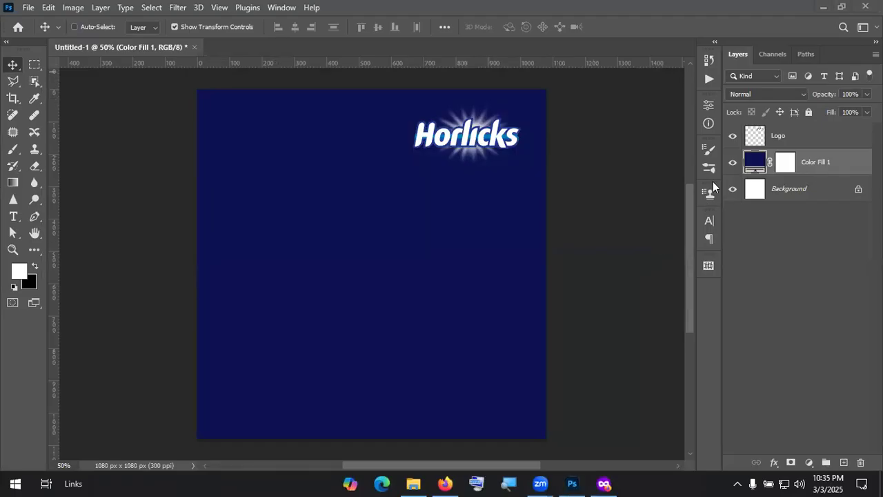
click(13, 65)
click(836, 261)
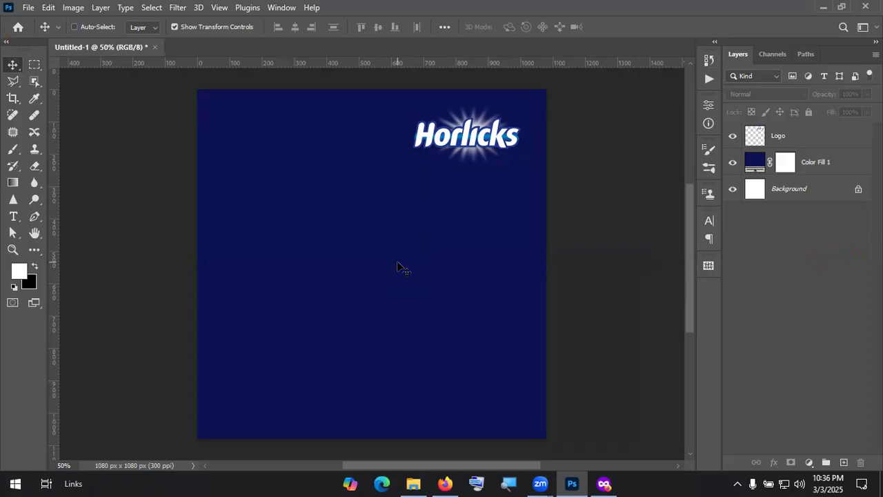
Step: Delete the navy Color Fill 1 layer and add a Gradient fill layer
click(820, 162)
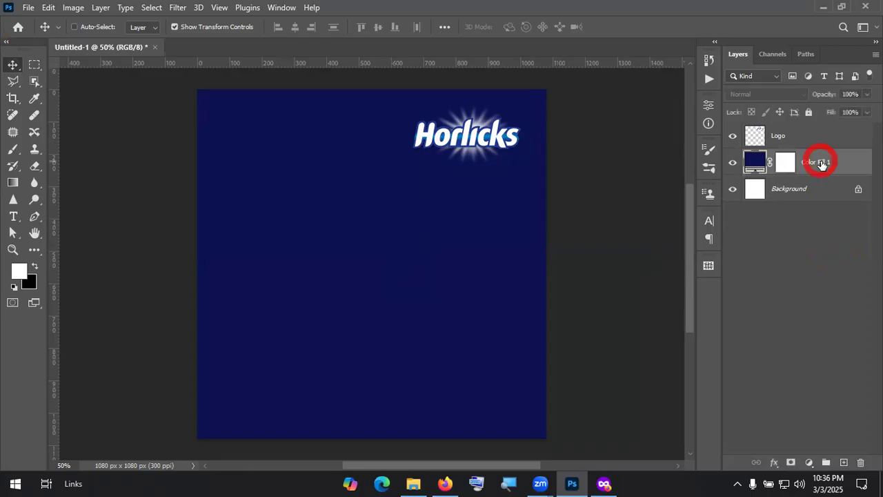
key(Delete)
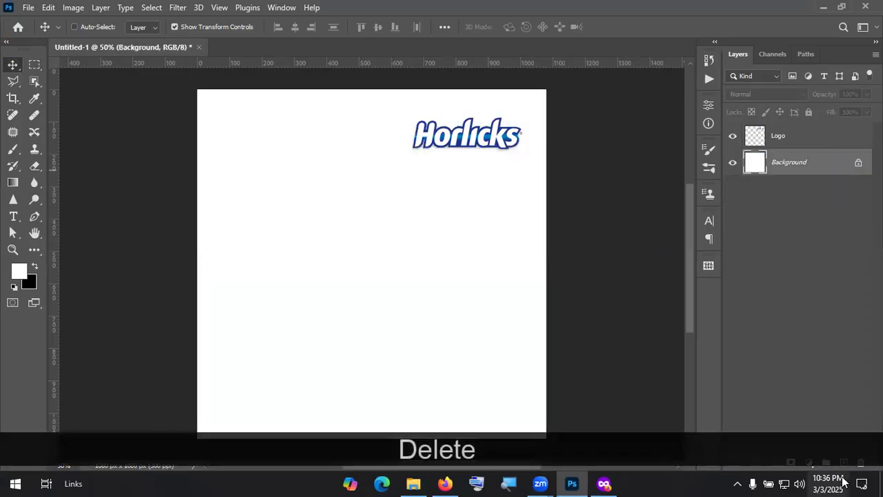
click(809, 462)
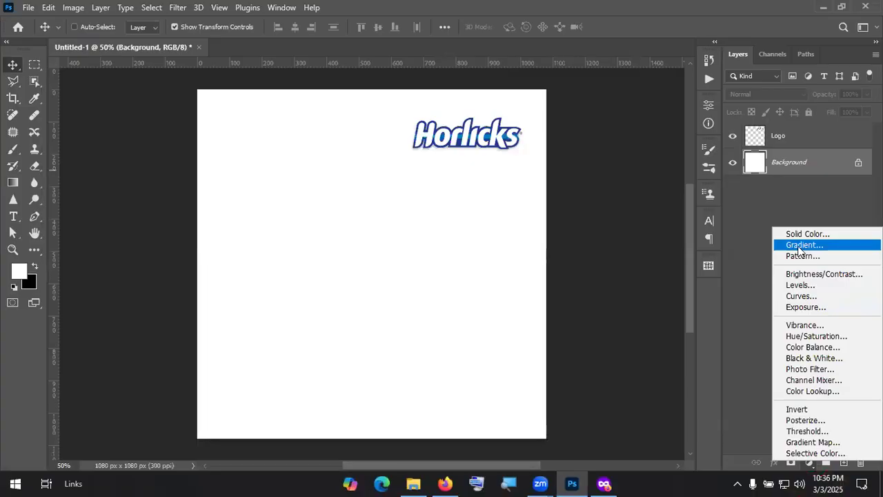
key(KP_Divide)
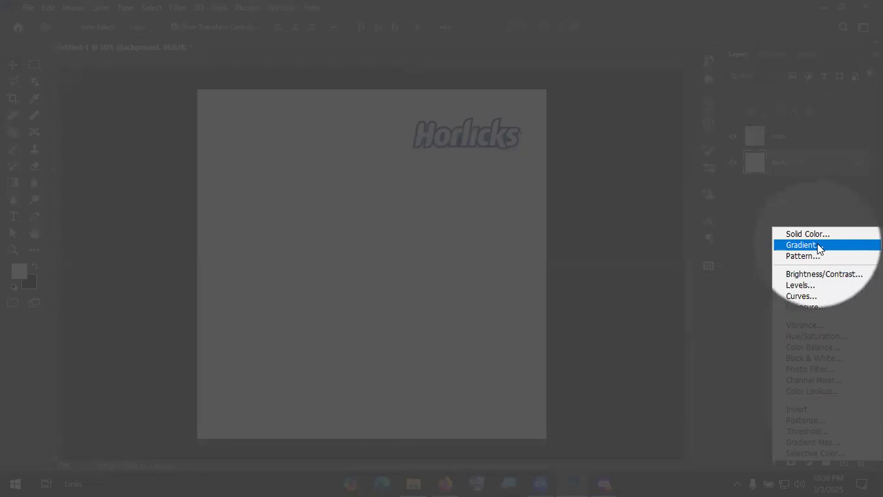
key(KP_Divide)
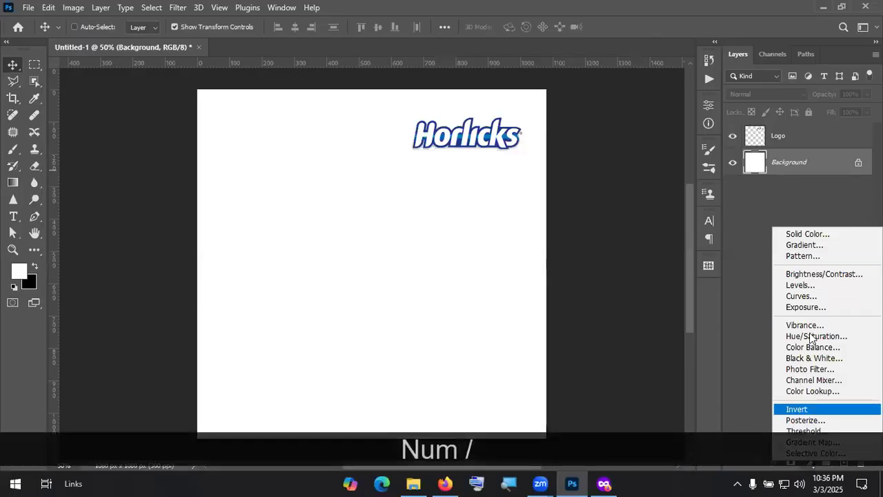
click(817, 246)
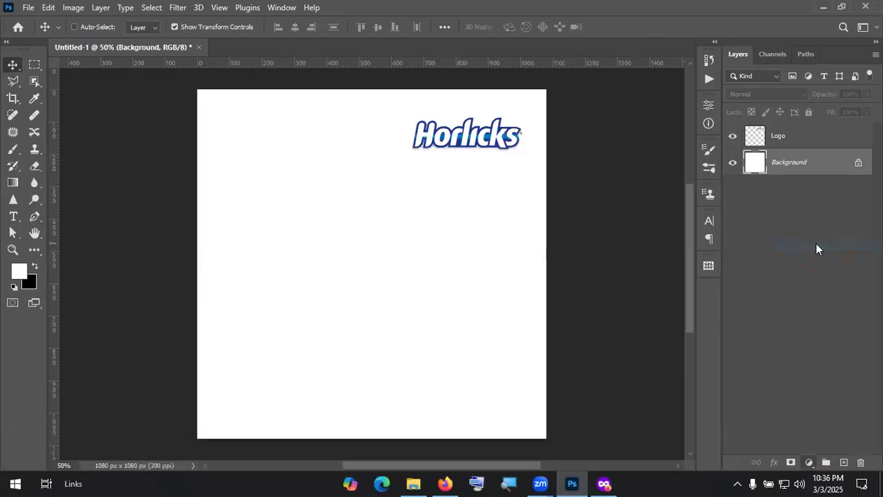
Step: Preview several Blues gradient presets and settle on the dark blue Blue_29
click(701, 125)
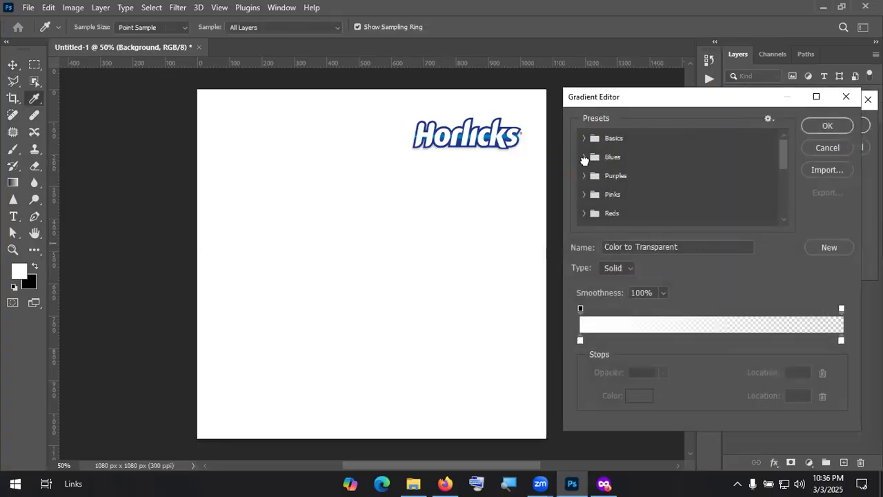
click(585, 157)
click(641, 174)
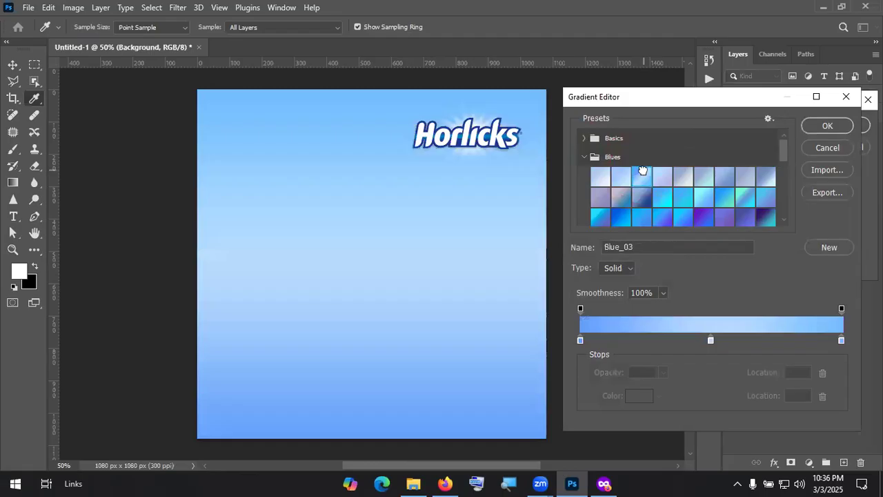
click(660, 197)
click(671, 217)
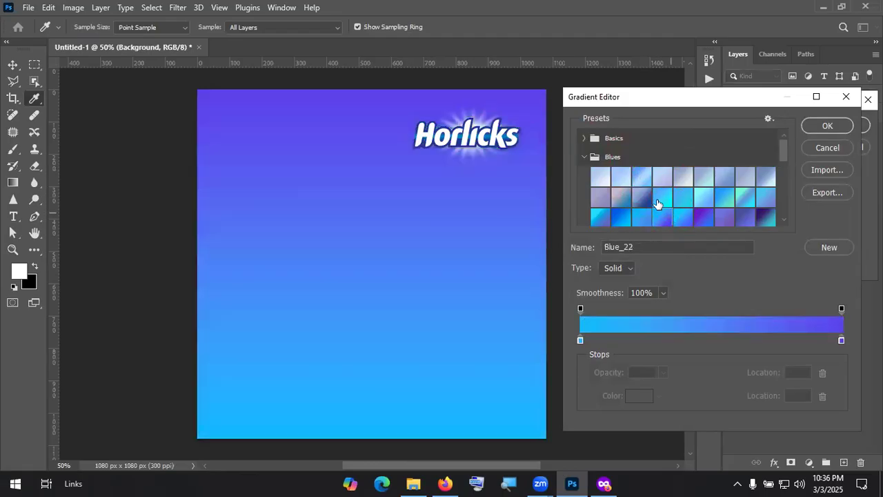
click(642, 198)
click(668, 218)
click(681, 217)
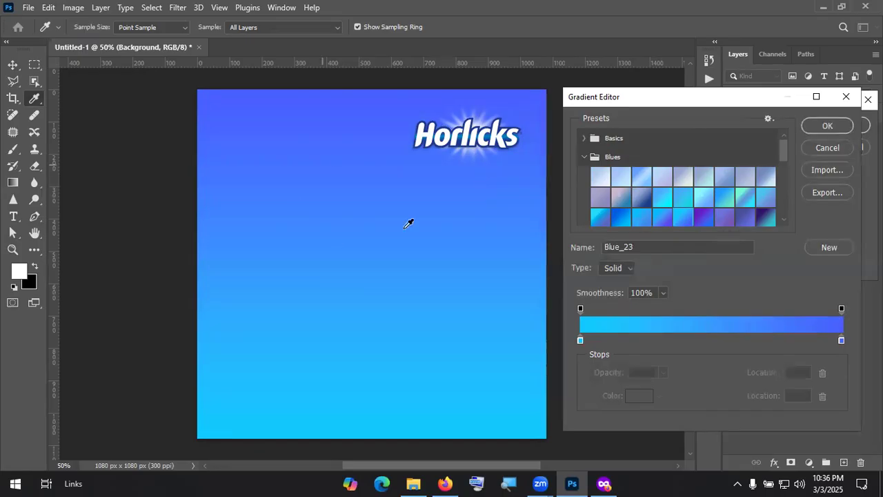
scroll(759, 213, down, 3)
click(621, 205)
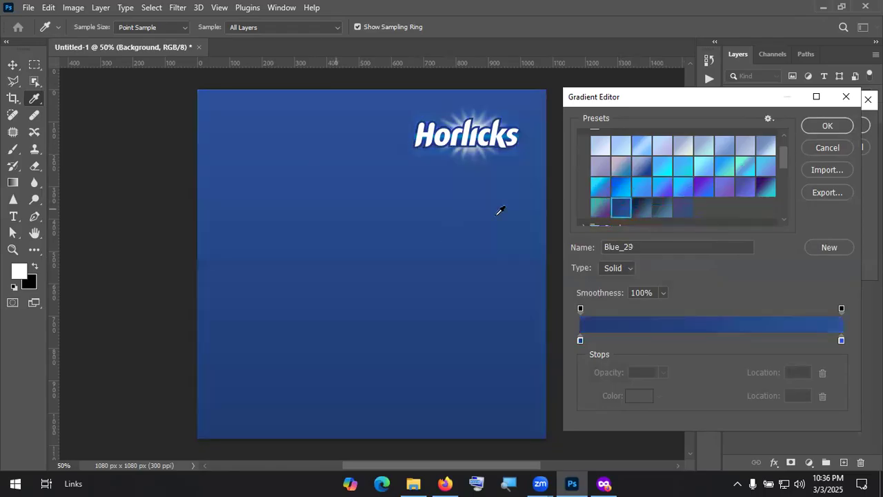
click(828, 127)
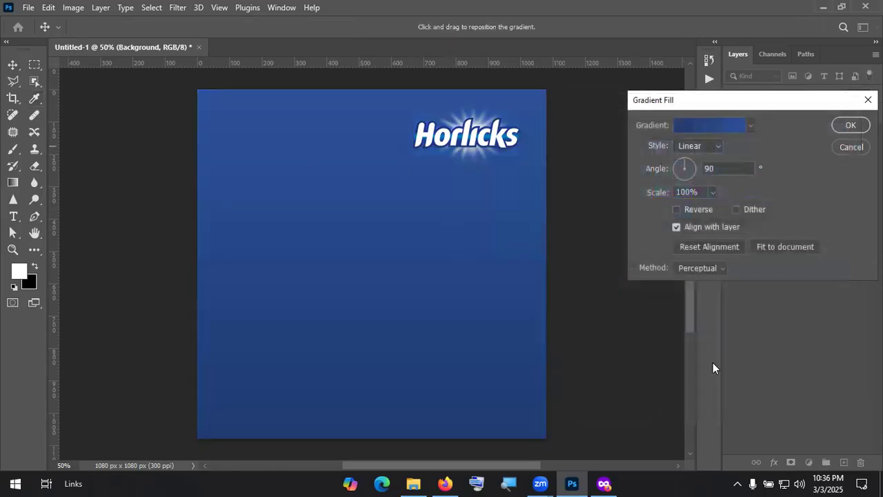
Step: Set the gradient's right colour stop to bright blue #0081c5
click(718, 125)
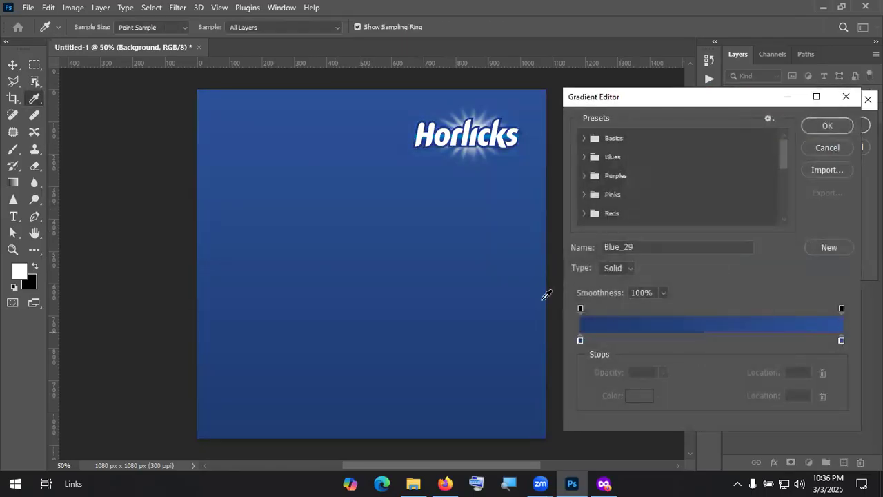
click(841, 339)
click(637, 396)
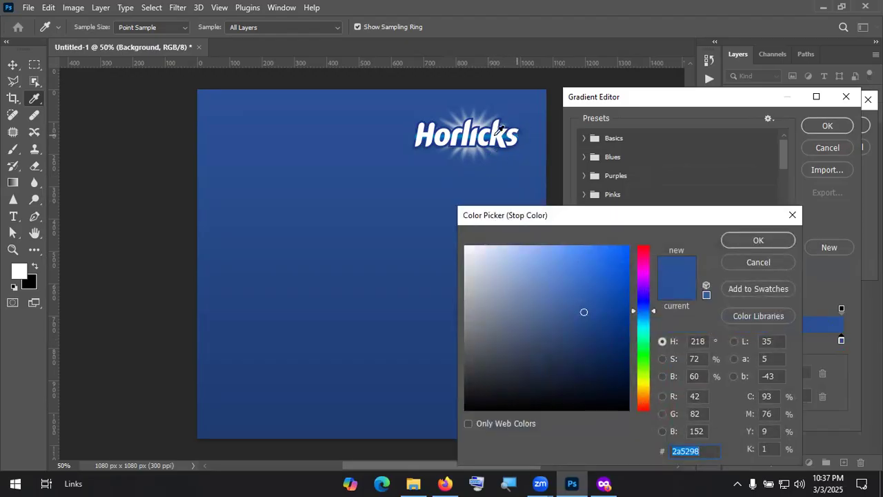
text(0081c5)
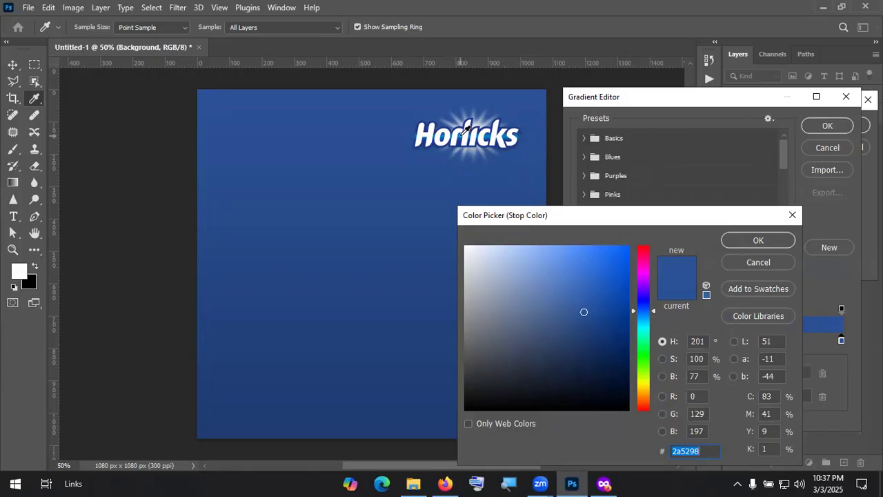
click(755, 239)
Step: Sample the logo's dark blue for the left stop and apply the gradient
double_click(579, 338)
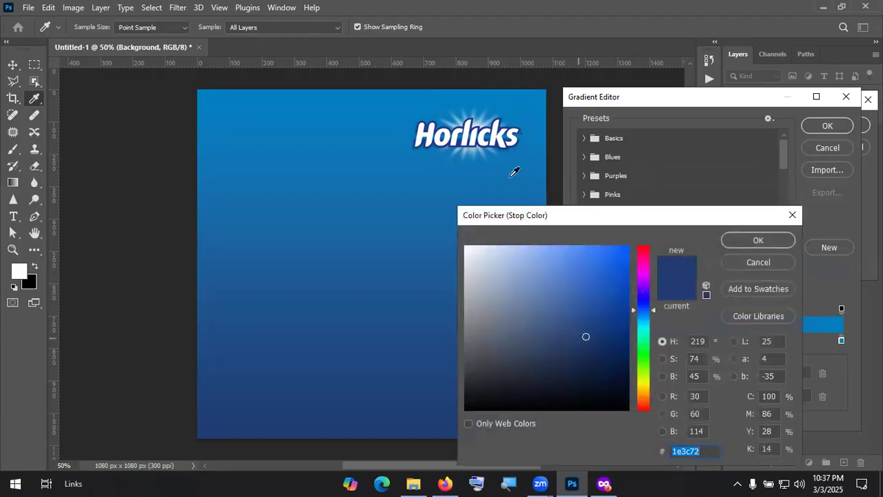
click(521, 140)
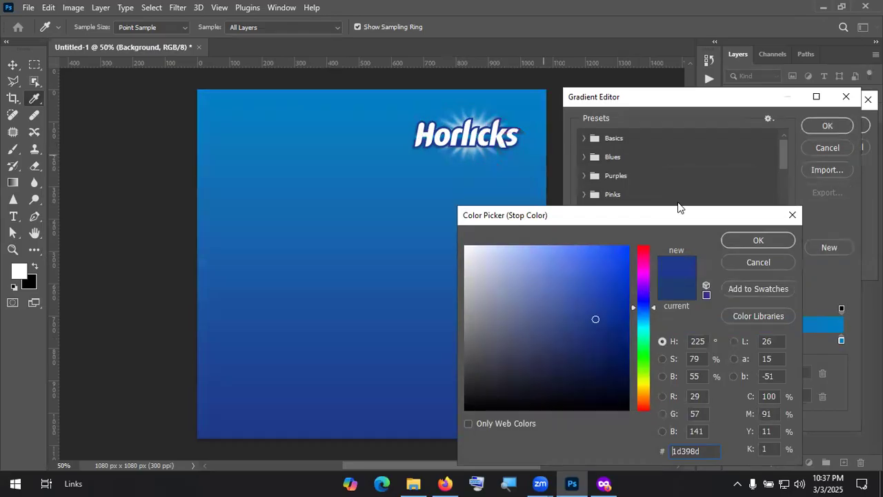
click(753, 237)
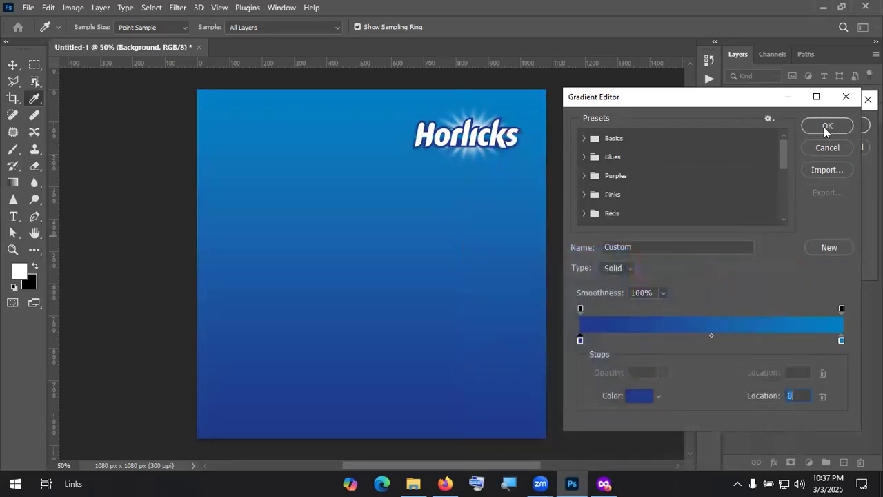
click(826, 127)
click(703, 125)
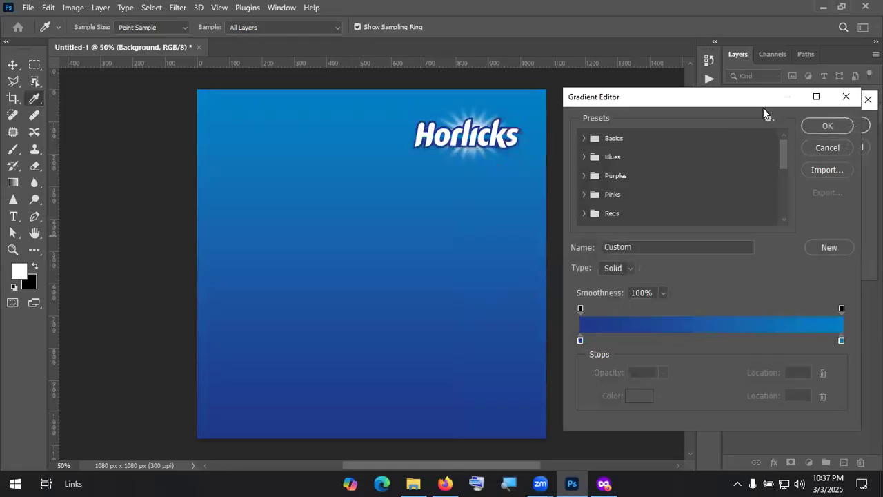
Step: Switch the background gradient fill to Radial style and reposition its centre
click(837, 98)
drag(380, 190, 380, 209)
drag(371, 322, 374, 289)
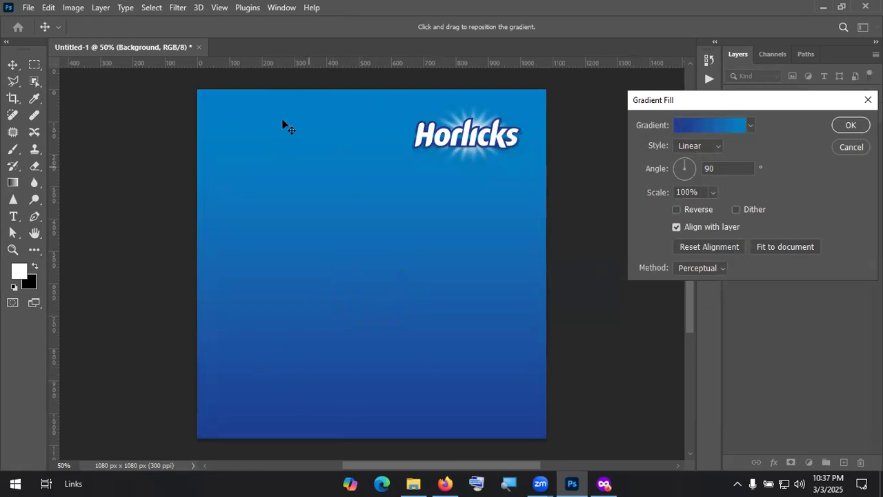
click(699, 144)
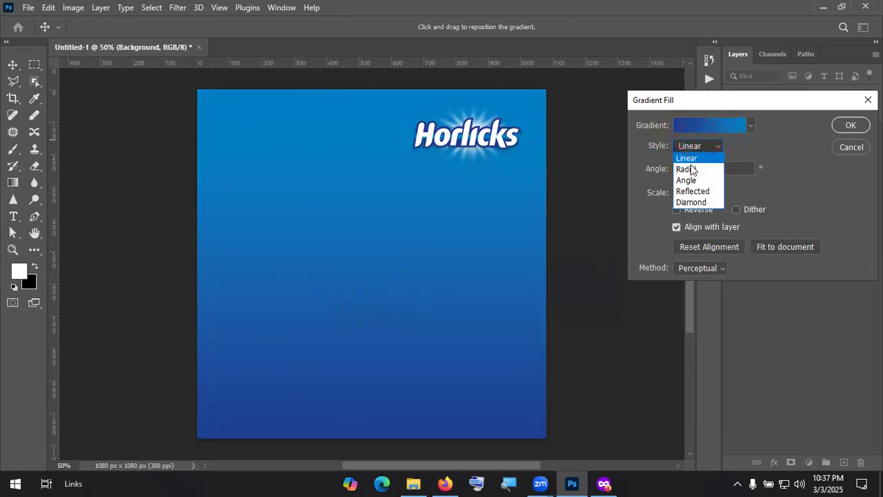
click(690, 171)
drag(408, 212, 359, 288)
mouse_move(336, 319)
mouse_down()
mouse_move(423, 302)
mouse_move(403, 299)
mouse_up()
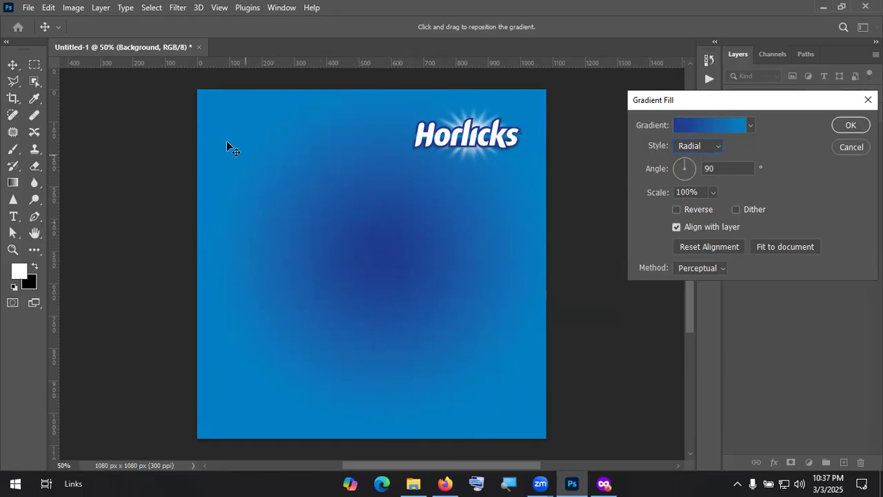
Step: Reverse the radial gradient, move its bright centre toward the logo, and scale it to 173%
click(676, 211)
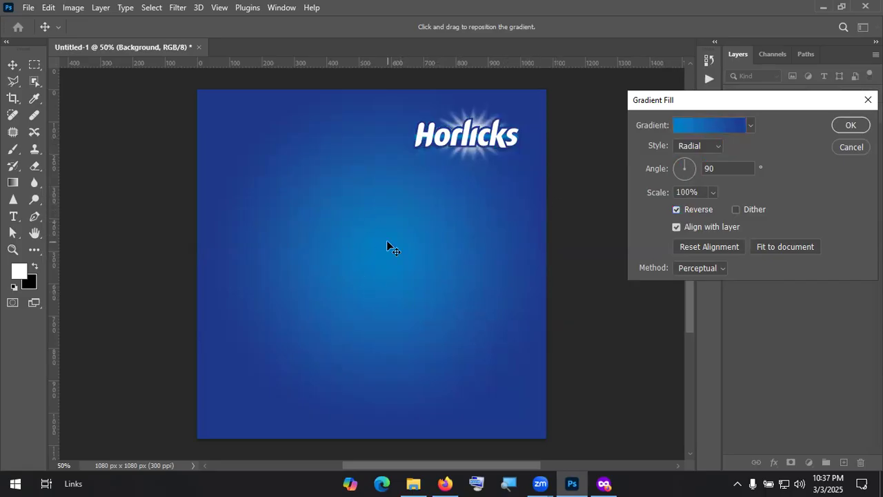
drag(403, 270, 455, 168)
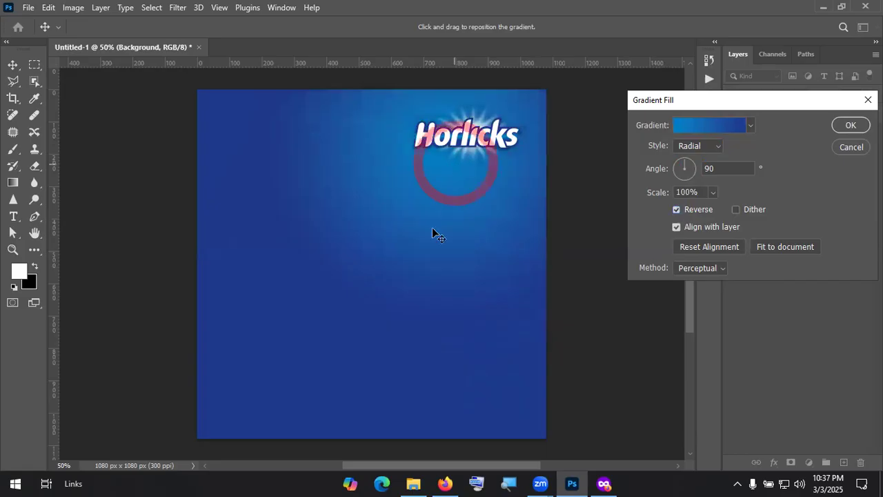
click(712, 192)
drag(717, 207, 719, 207)
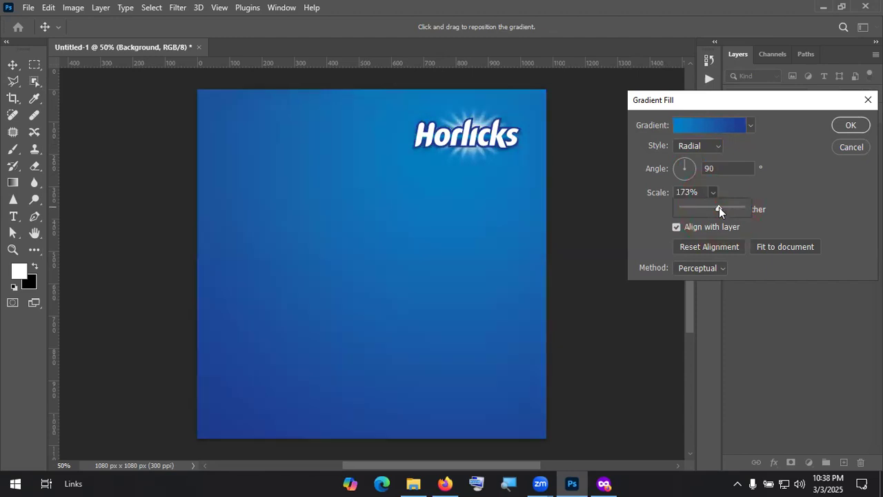
click(844, 127)
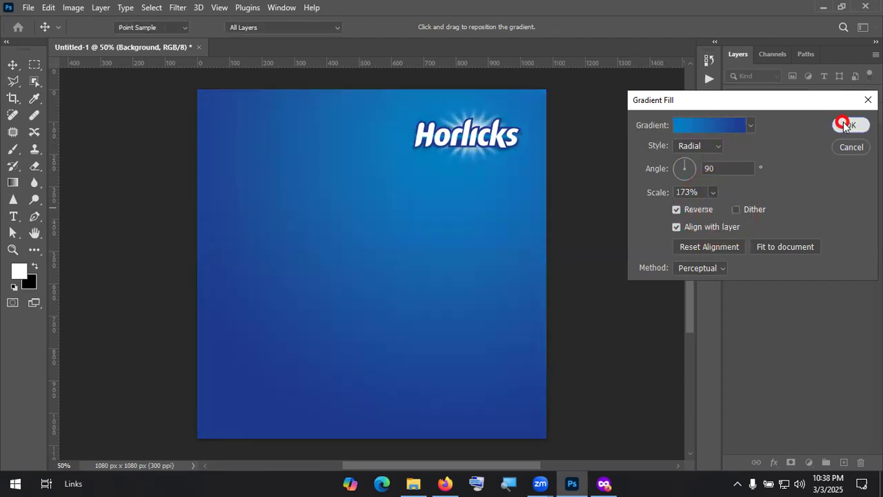
click(843, 128)
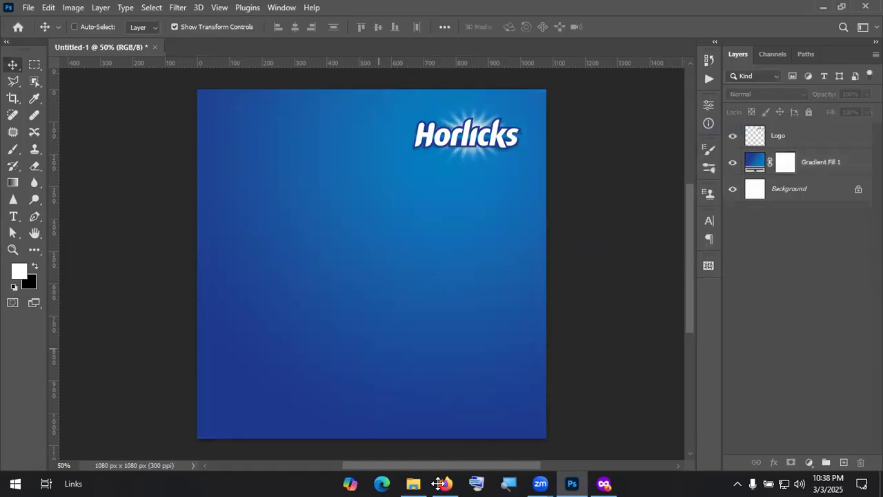
Step: In the browser, change the image search from 'Horlicks logo png' to 'Horlicks png'
click(601, 483)
click(601, 483)
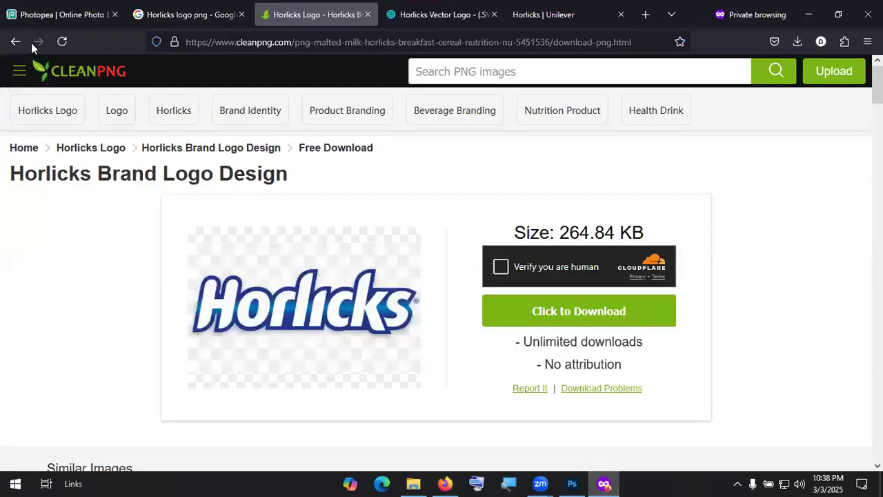
click(186, 15)
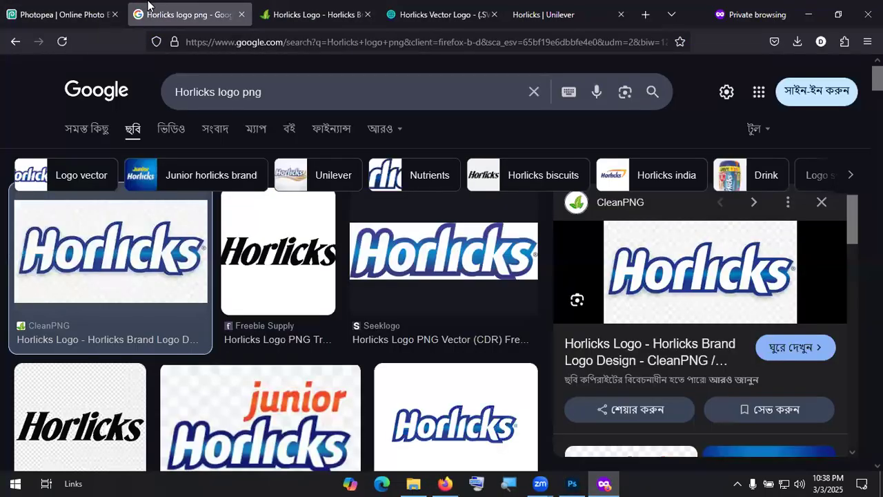
drag(218, 92, 243, 91)
key(BackSpace)
key(BackSpace)
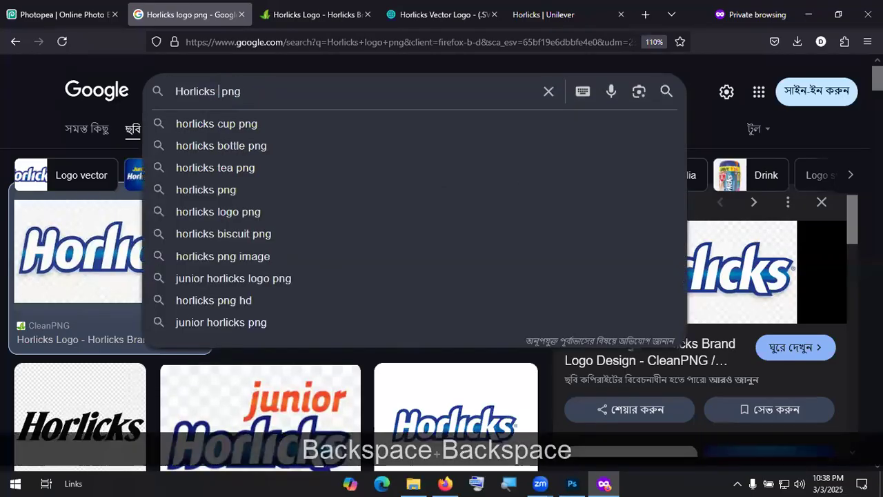
key(Return)
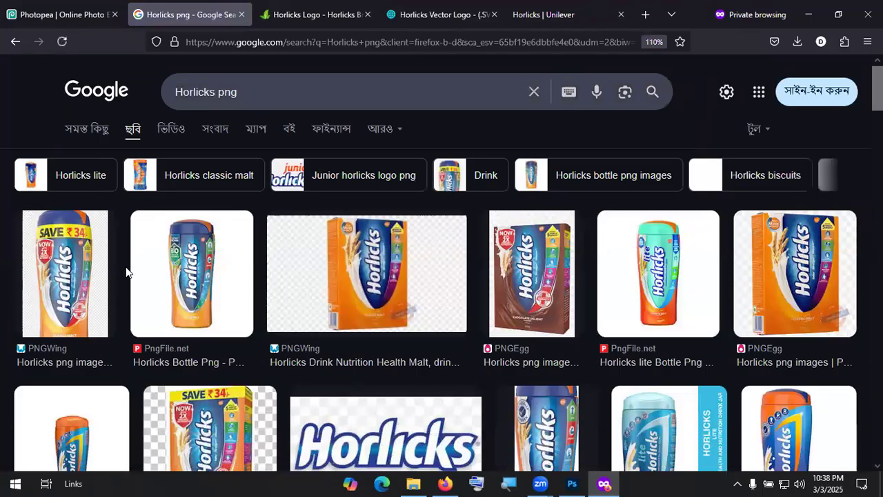
Step: Preview the first PNGWing Horlicks jar image in the results
scroll(128, 279, down, 2)
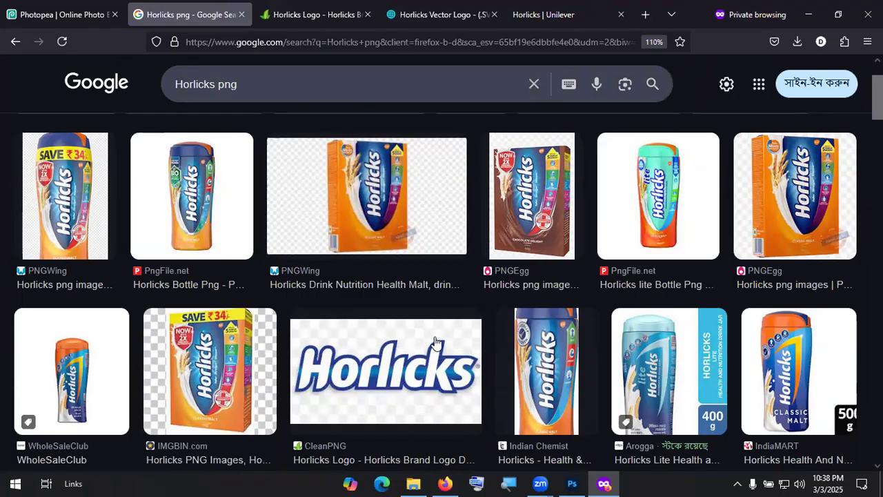
scroll(254, 156, down, 1)
scroll(254, 156, down, 1)
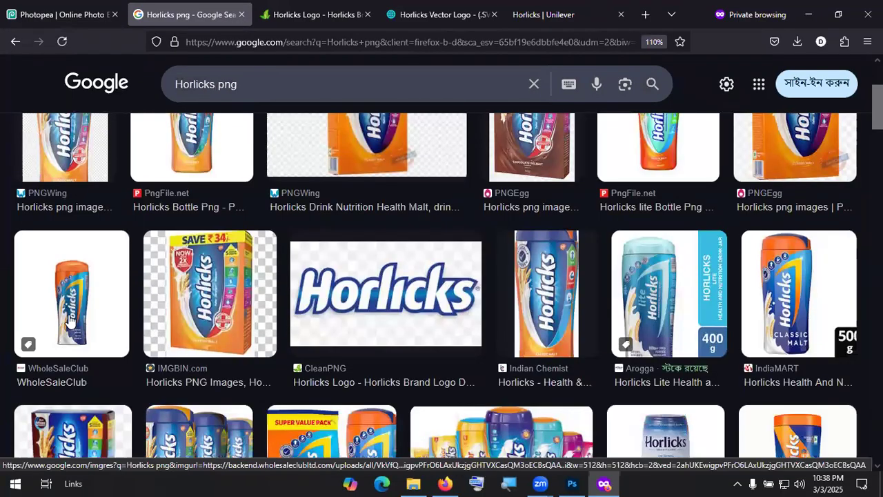
scroll(134, 320, up, 1)
scroll(77, 269, up, 1)
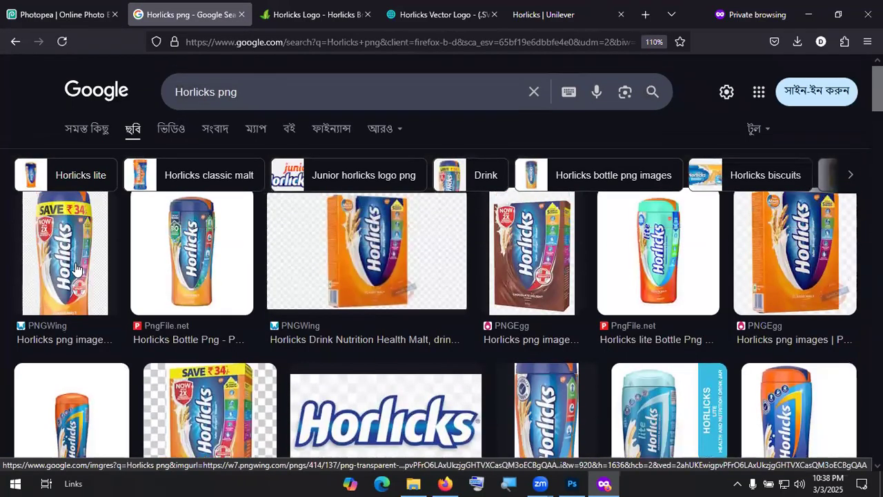
click(80, 268)
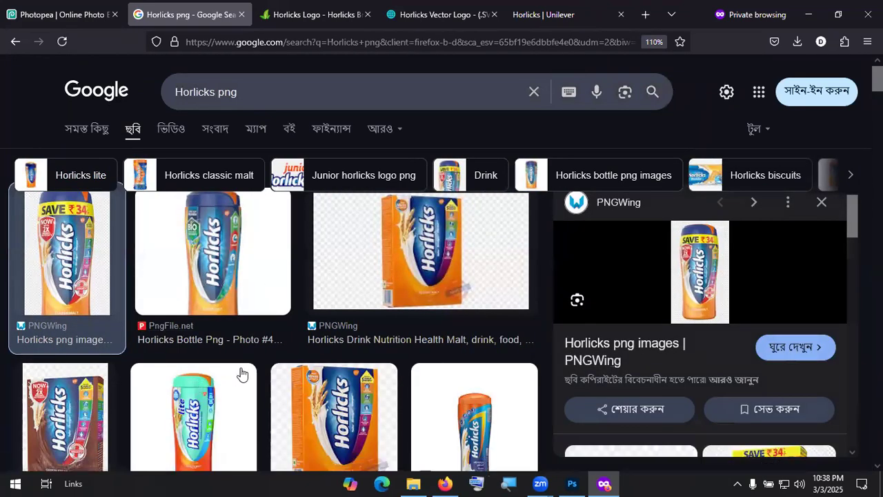
scroll(242, 373, down, 5)
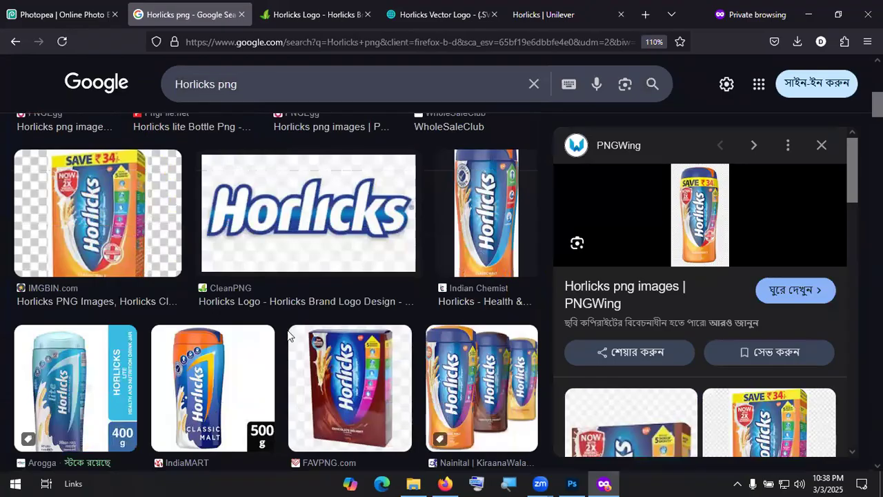
scroll(293, 342, down, 3)
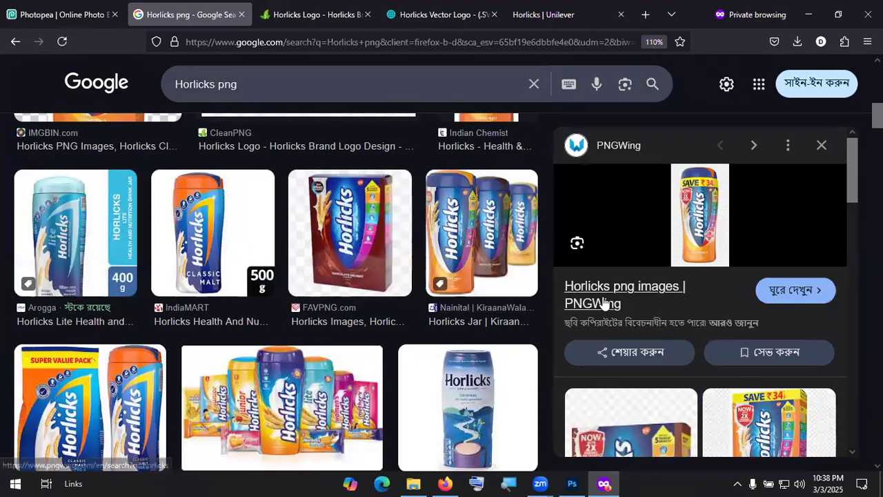
scroll(176, 279, up, 10)
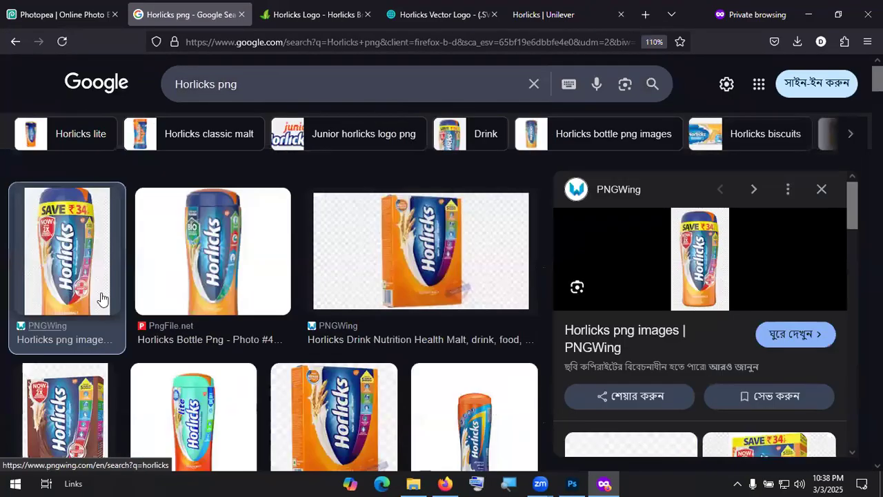
Step: Open the PNGWing page of Horlicks images and browse its results
click(586, 340)
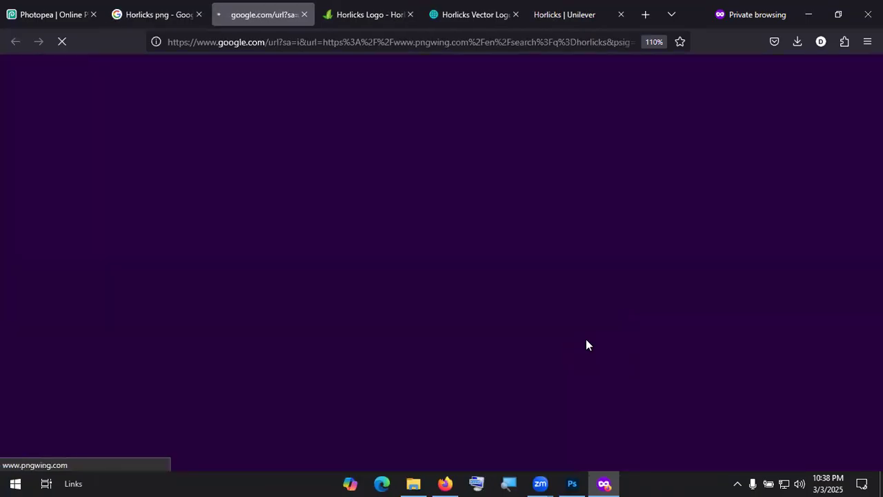
scroll(453, 234, down, 2)
scroll(453, 233, down, 7)
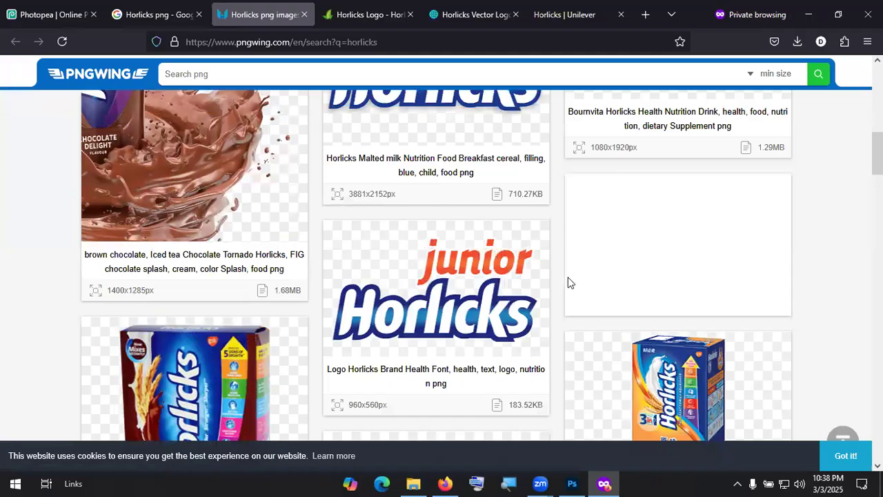
scroll(570, 282, up, 3)
scroll(568, 275, down, 5)
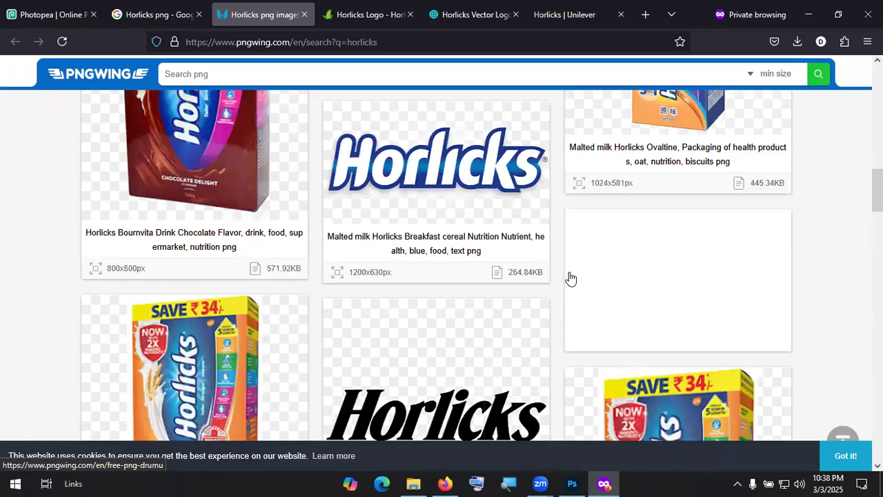
scroll(569, 276, down, 5)
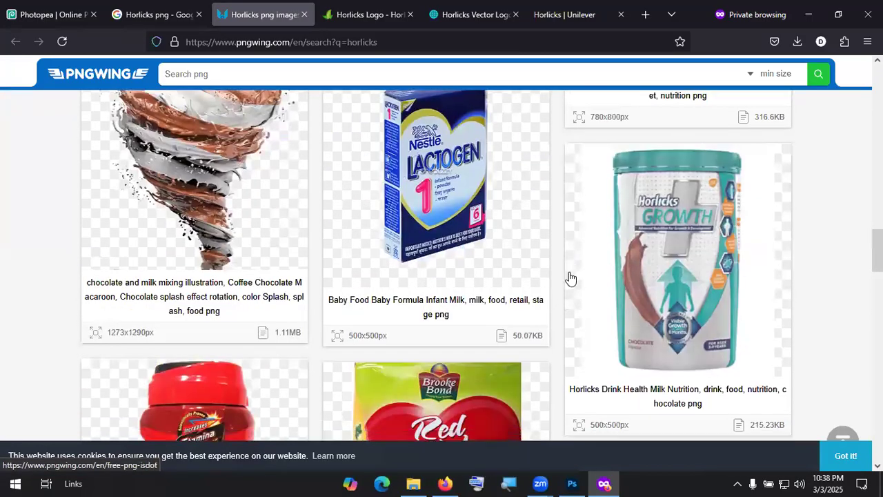
scroll(569, 277, down, 5)
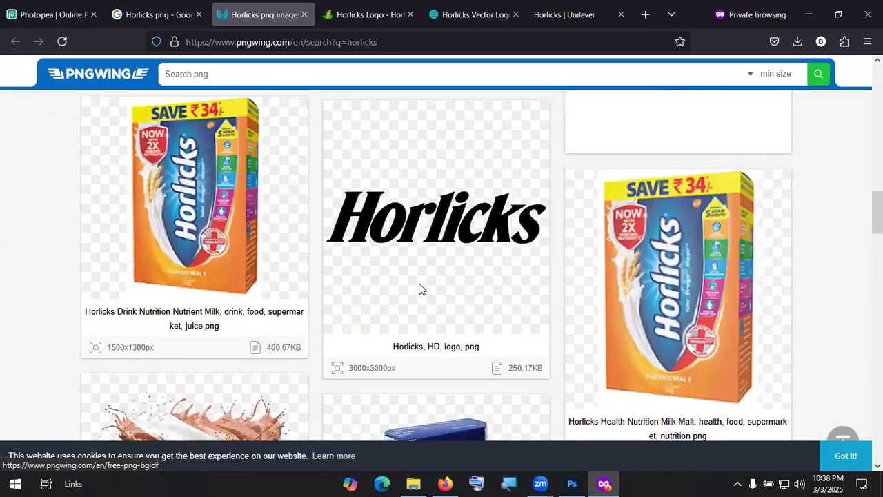
scroll(455, 359, down, 5)
scroll(431, 303, down, 1)
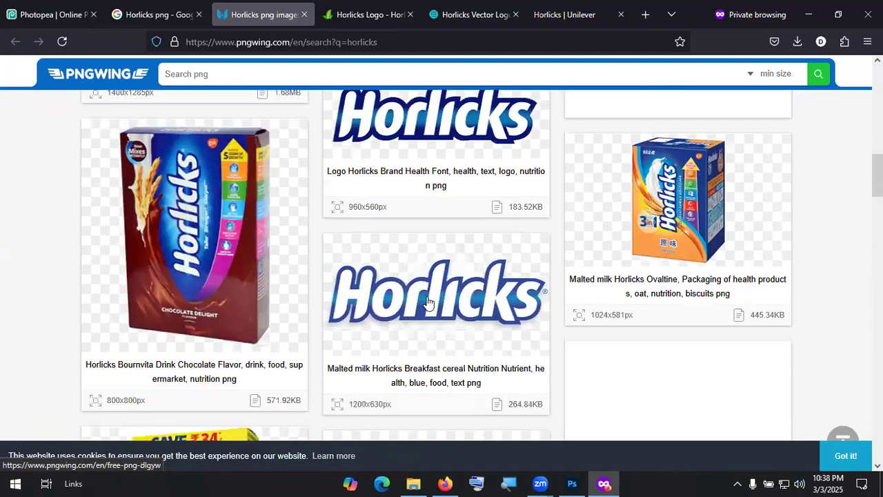
Step: Download the Malted milk Horlicks logo PNG, solving the captcha, and check it in its folder
click(420, 239)
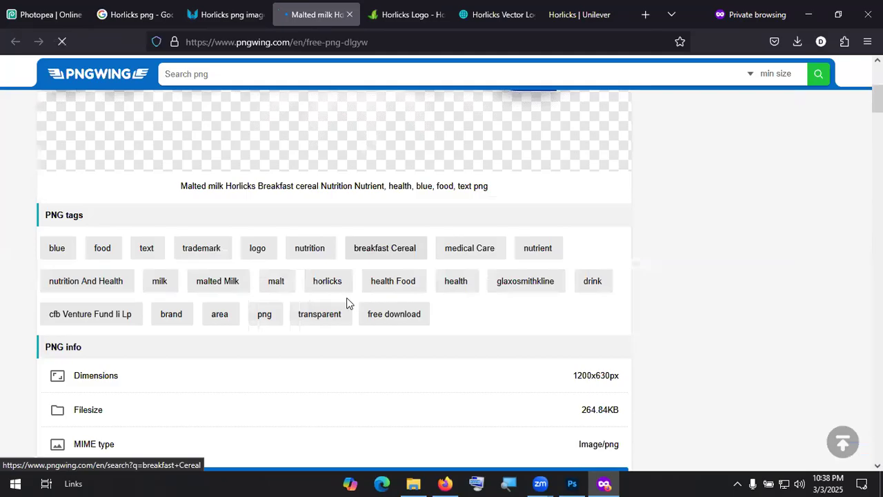
scroll(347, 303, down, 2)
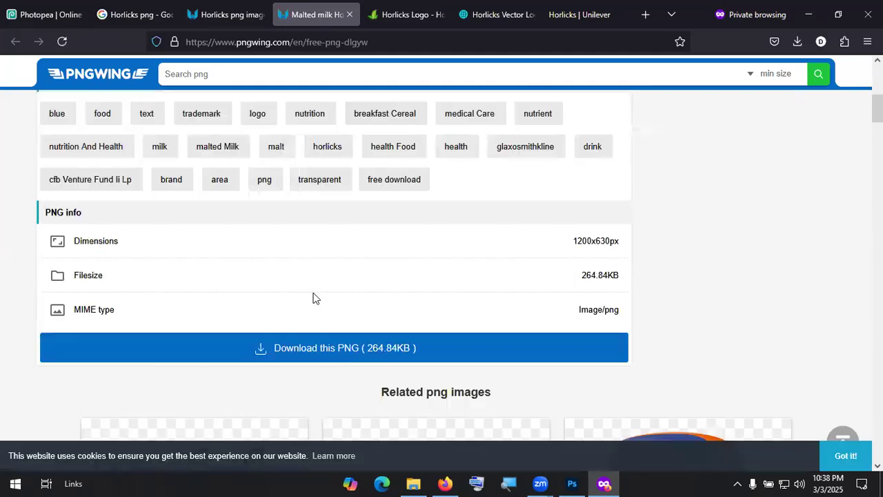
click(367, 280)
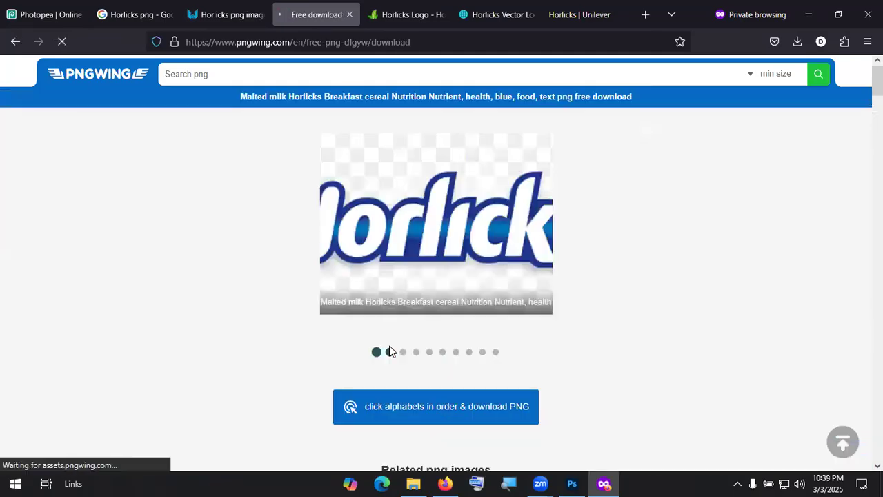
click(449, 413)
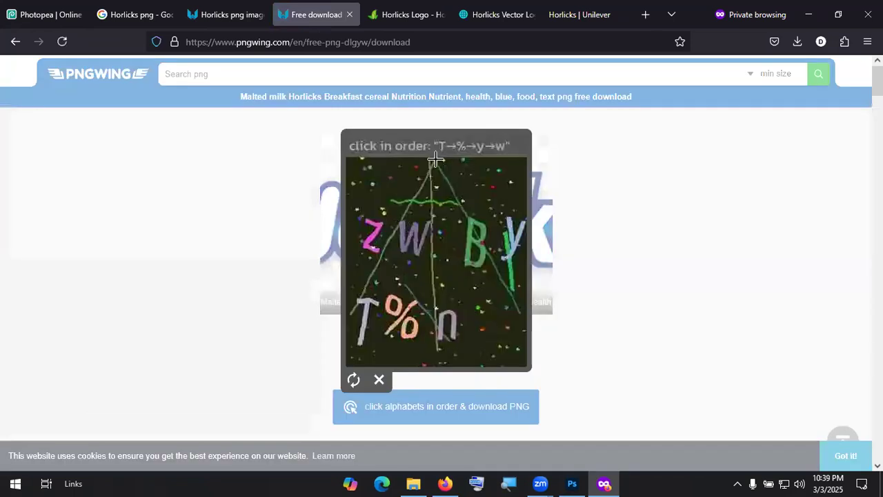
click(369, 306)
click(410, 323)
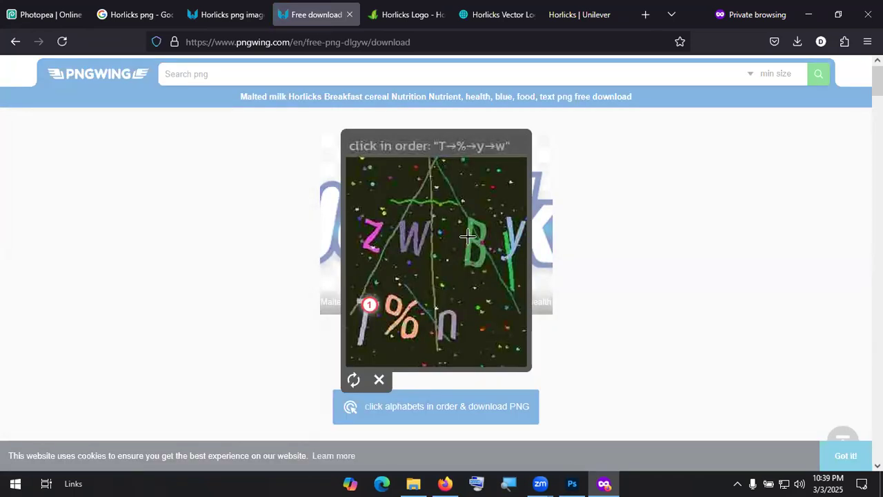
click(513, 237)
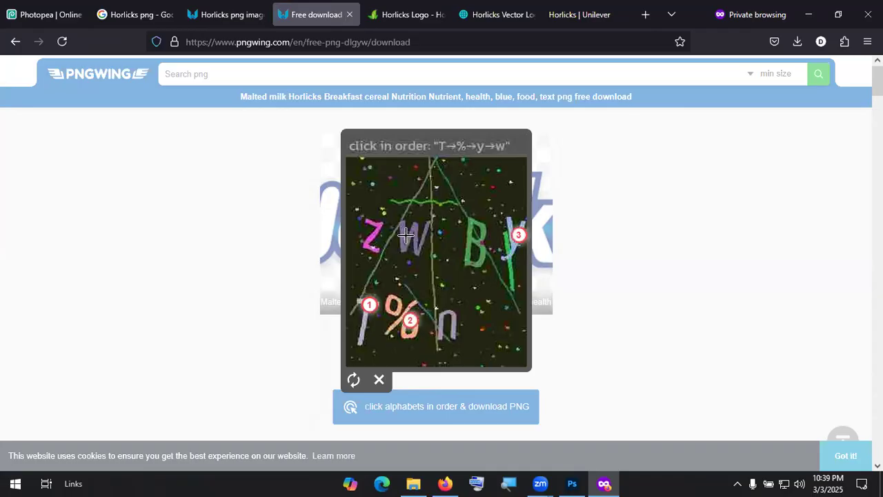
click(406, 235)
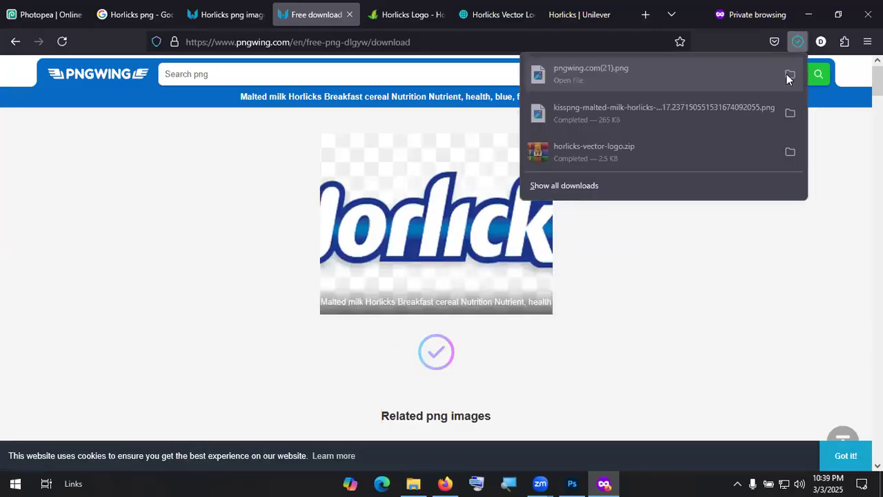
click(789, 74)
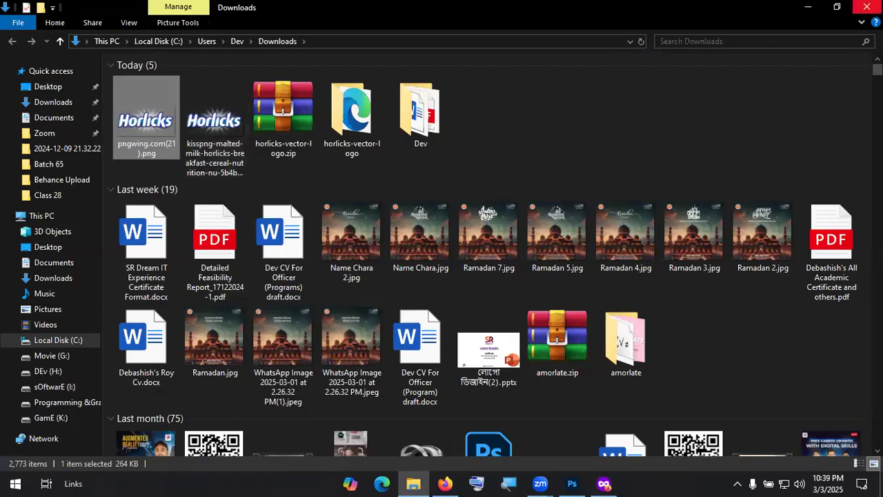
click(866, 7)
Step: Download the Horlicks jar PNG as pngwing.com(22).png and show it in the Downloads folder
click(224, 10)
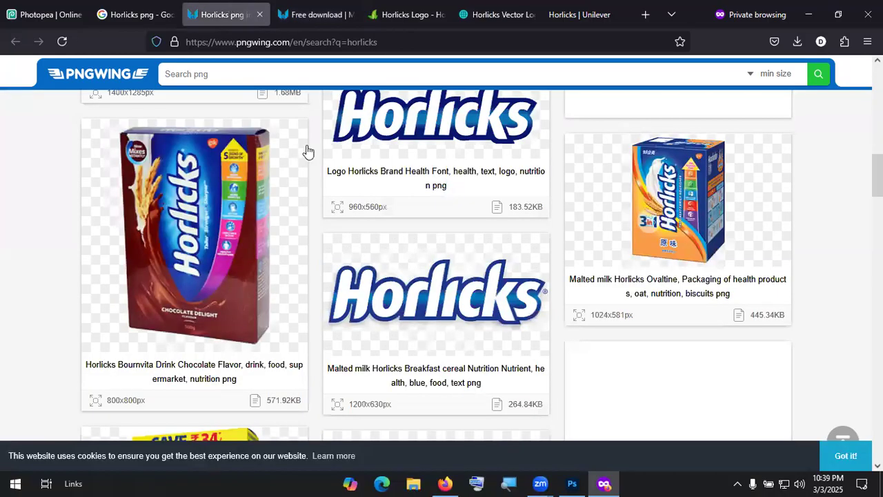
scroll(407, 256, up, 10)
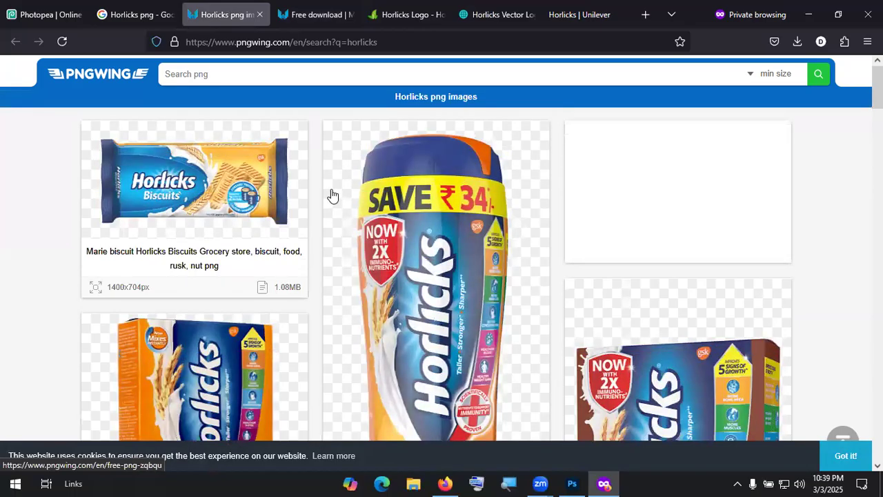
click(458, 255)
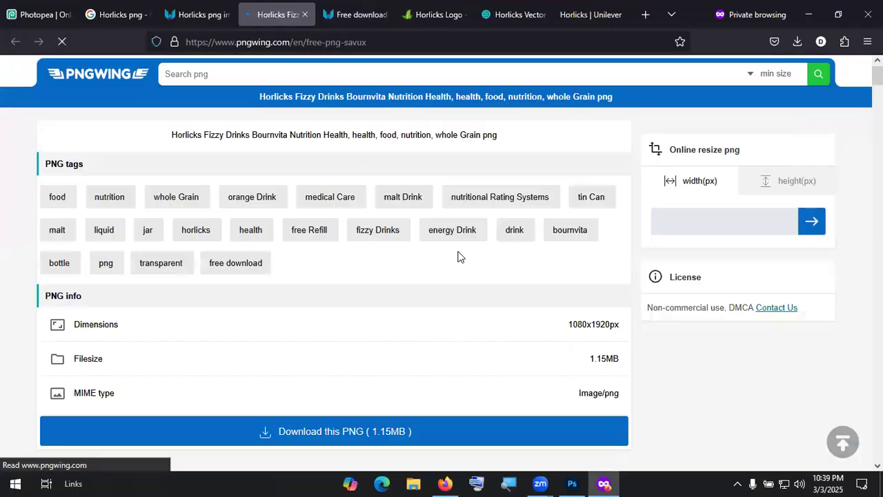
scroll(458, 251, down, 10)
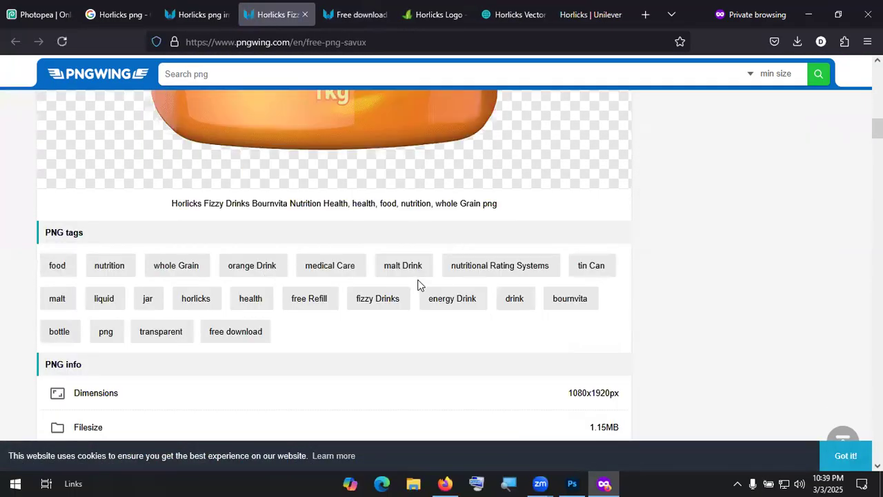
scroll(418, 285, down, 5)
click(366, 177)
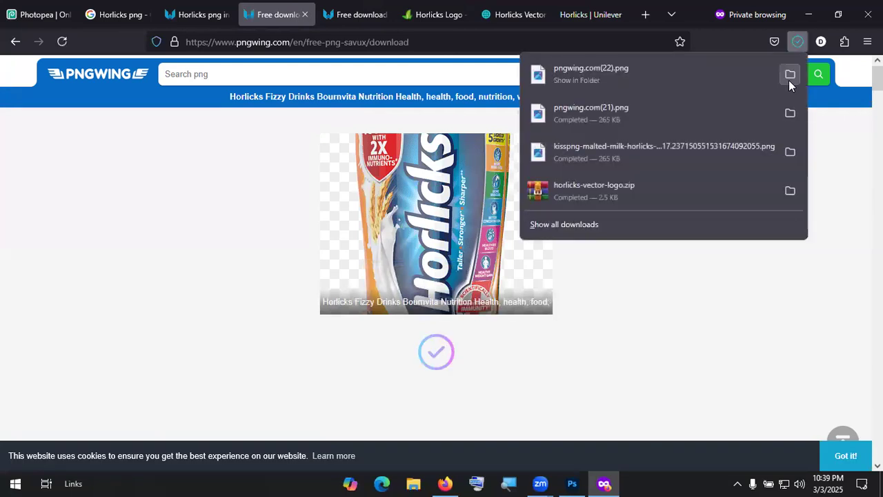
click(789, 77)
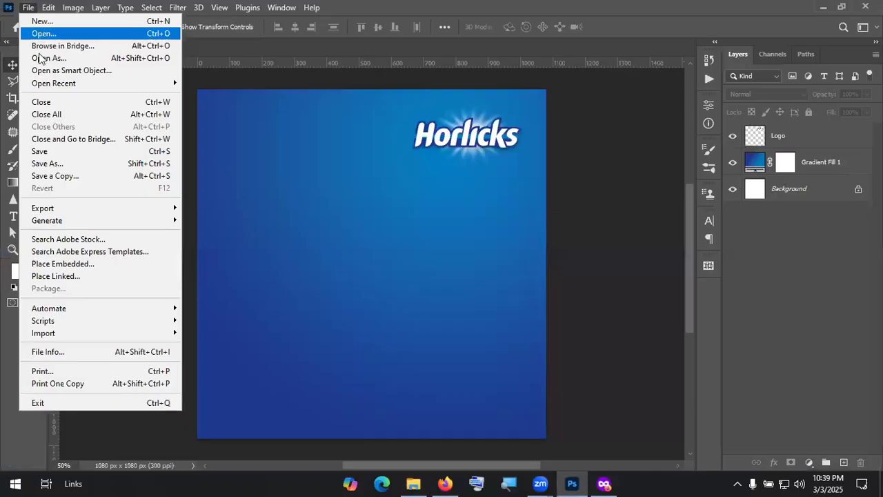
Step: Open pngwing.com(22).png and place the jar on the poster's left side at 36.67%
click(40, 33)
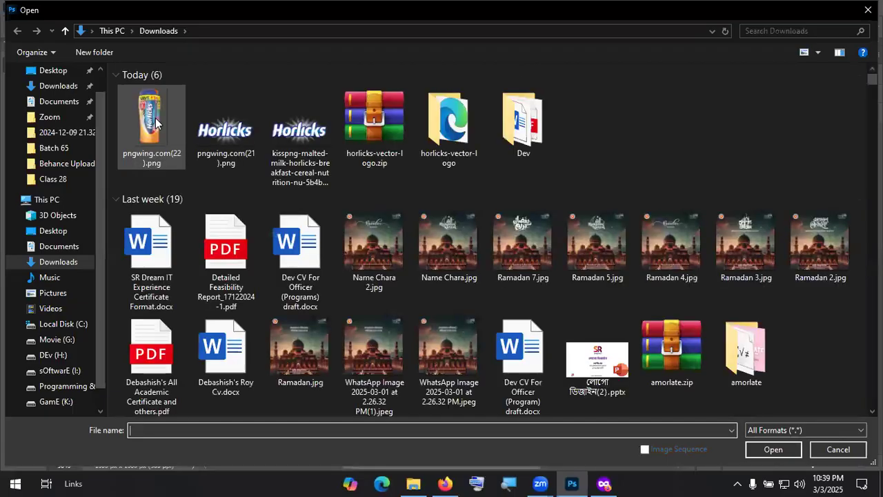
double_click(156, 123)
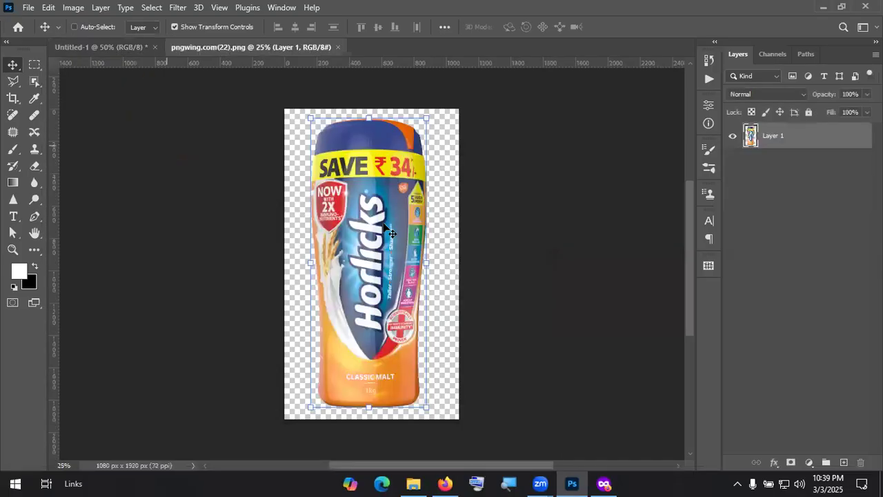
mouse_move(201, 131)
mouse_down()
mouse_move(125, 46)
mouse_move(198, 134)
mouse_up()
drag(261, 211, 266, 302)
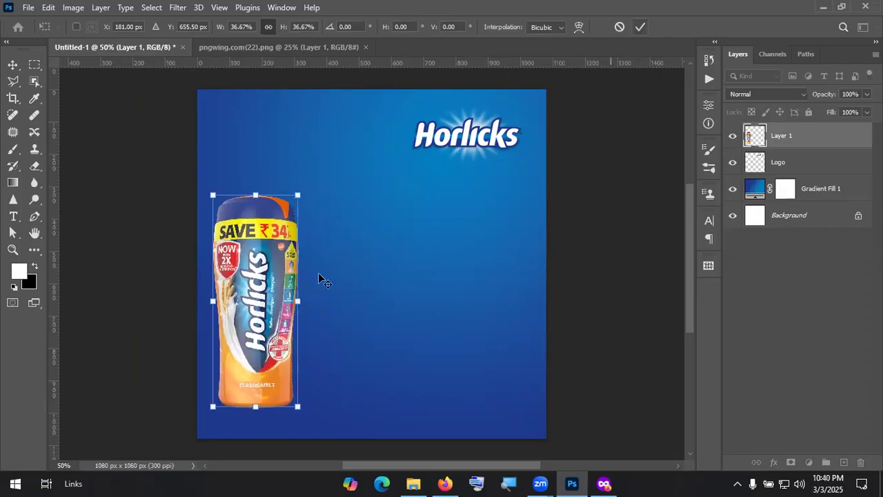
key(Return)
Step: Close the separate jar image document
click(836, 318)
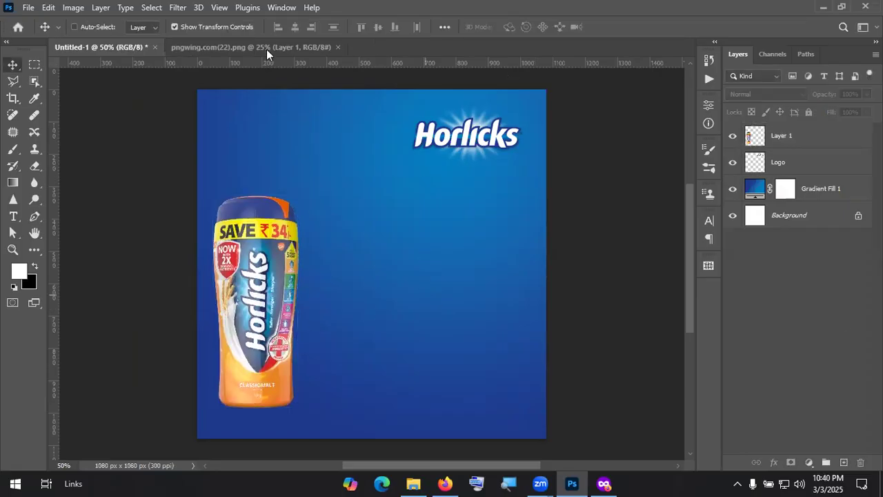
click(331, 47)
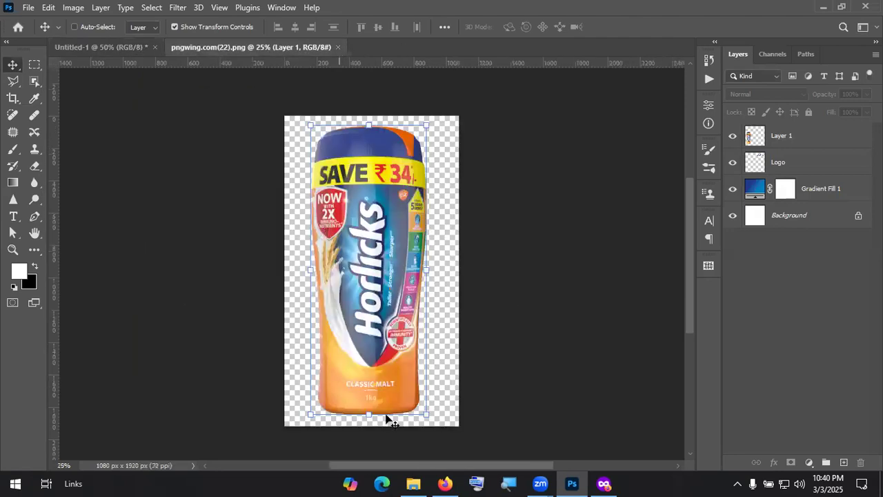
key(ctrl+w)
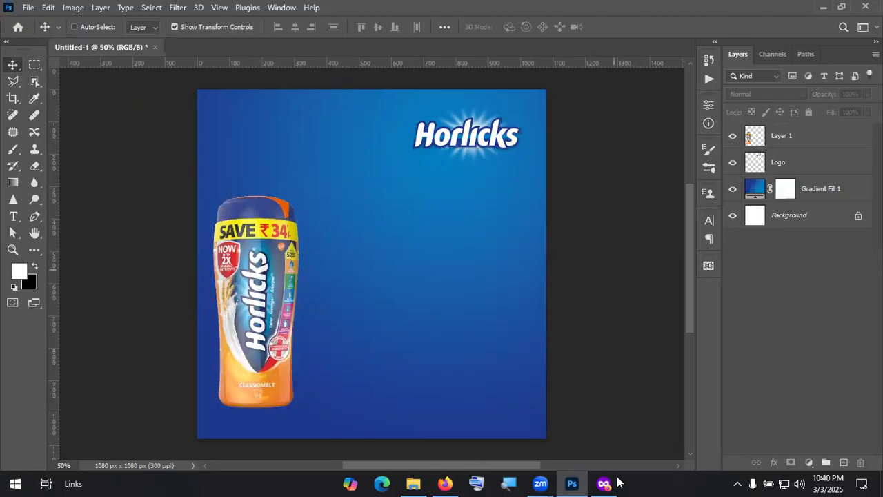
Step: Search Google Images for 'milk splash png' in a new browser tab
key(alt+Tab)
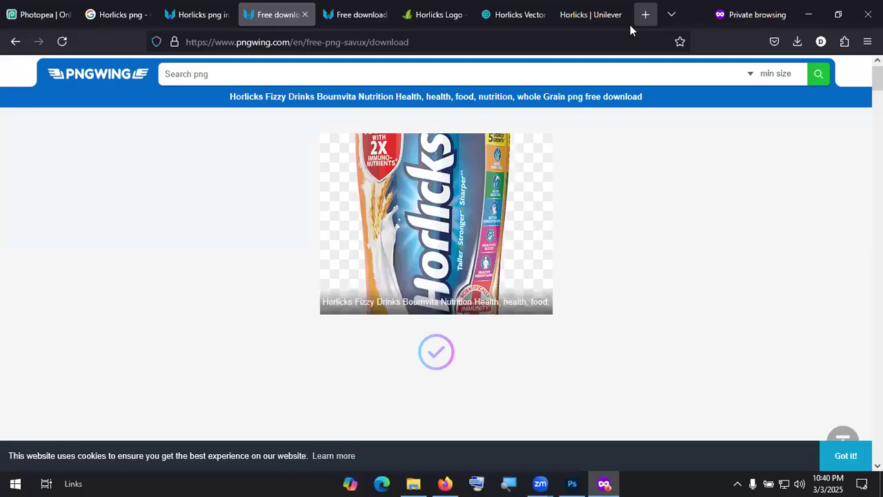
key(ctrl+t)
text(mi)
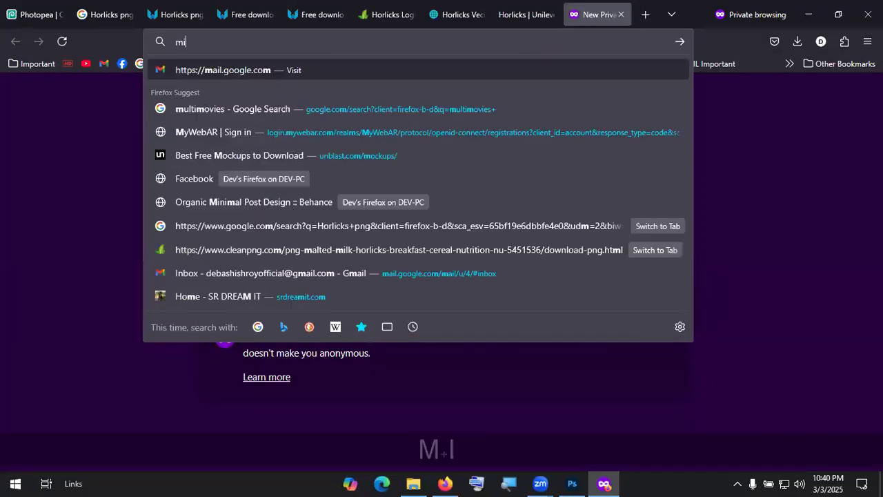
text(lk)
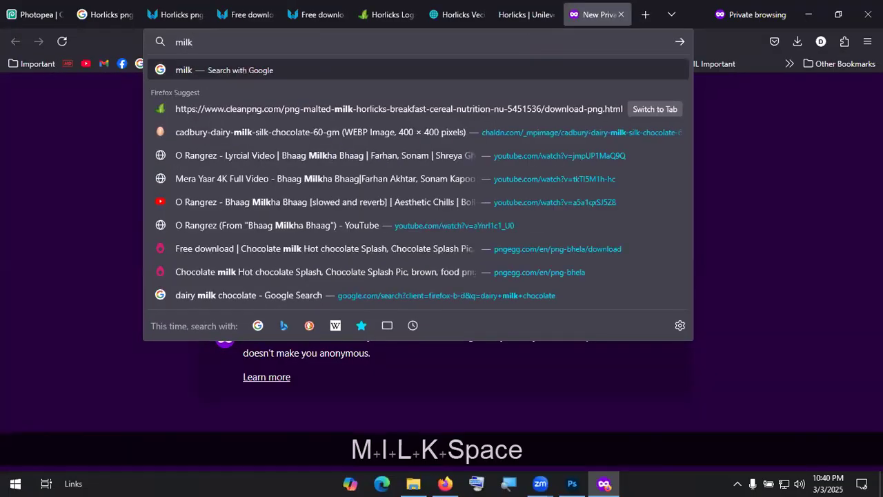
text( splash)
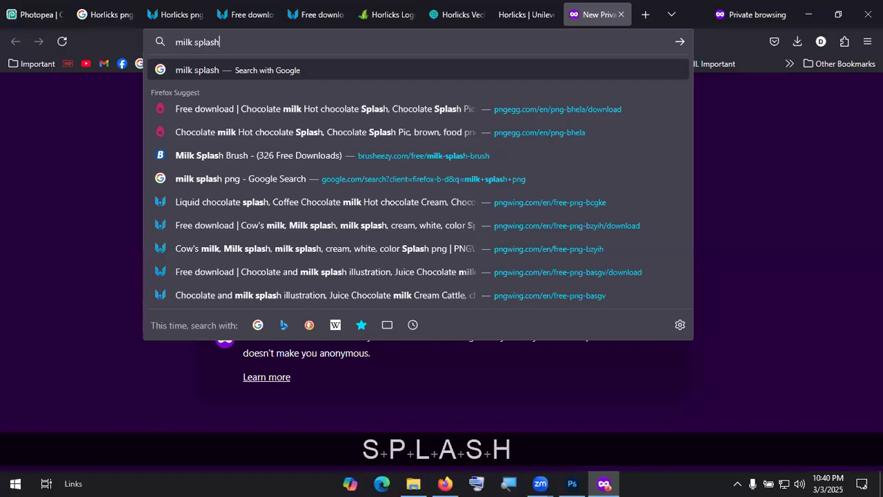
key(Return)
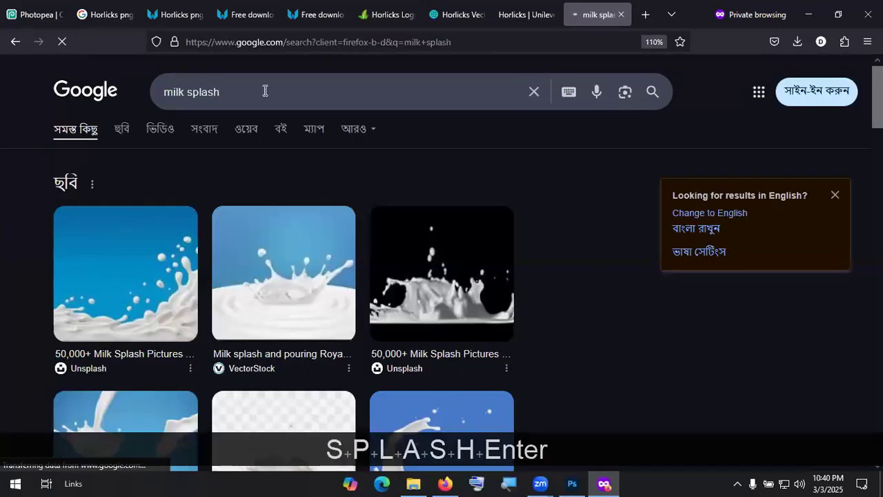
text(png)
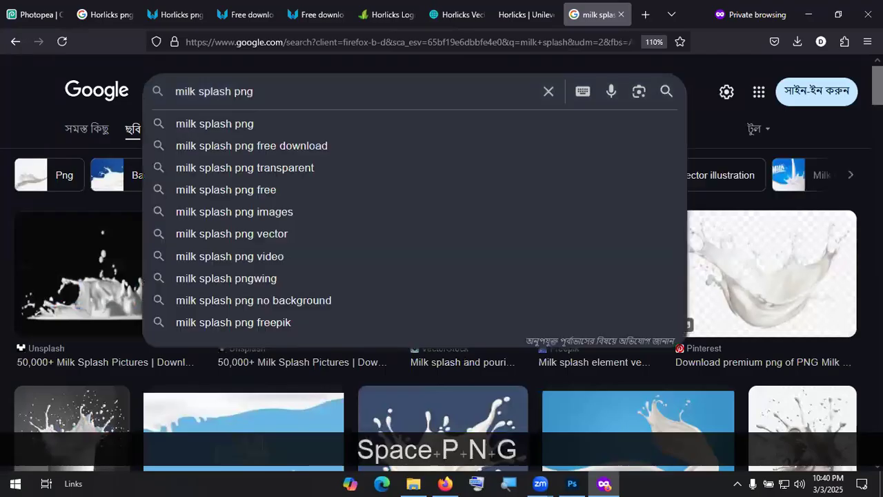
key(Return)
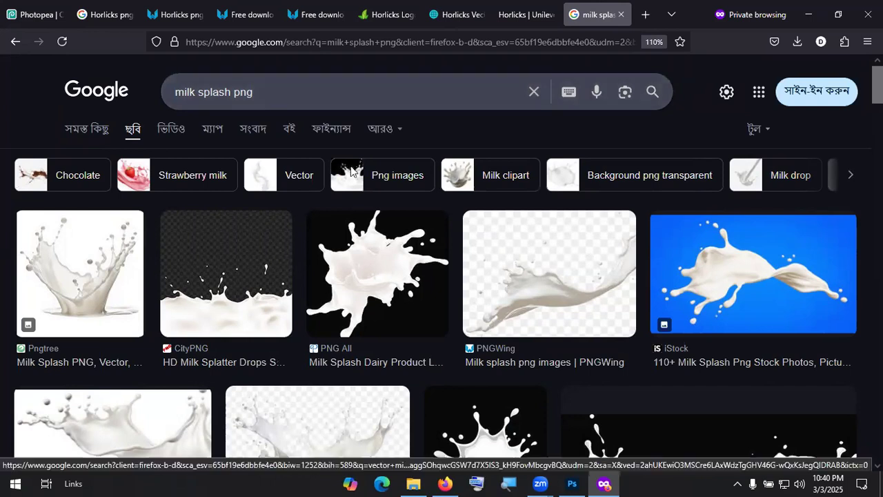
Step: Download Milk-Splash-PNG-Image-HD.png from the PNG All result and show it in Downloads
scroll(570, 289, down, 5)
scroll(456, 239, up, 4)
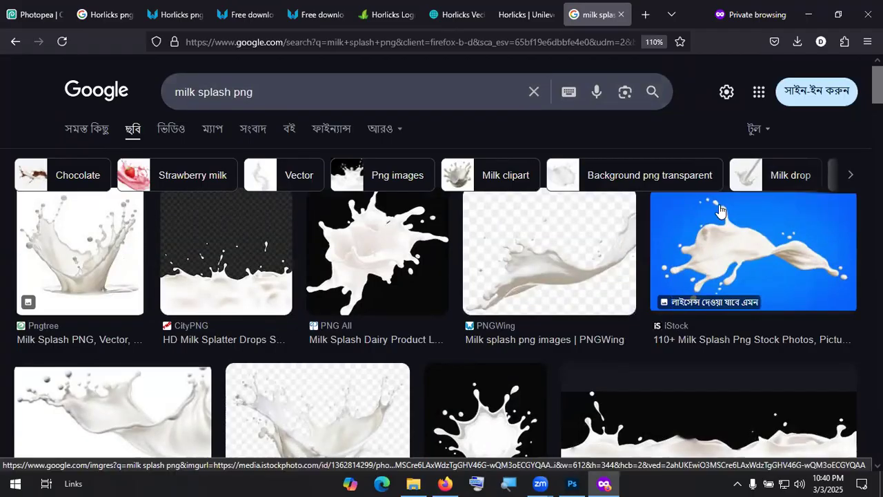
scroll(573, 298, down, 3)
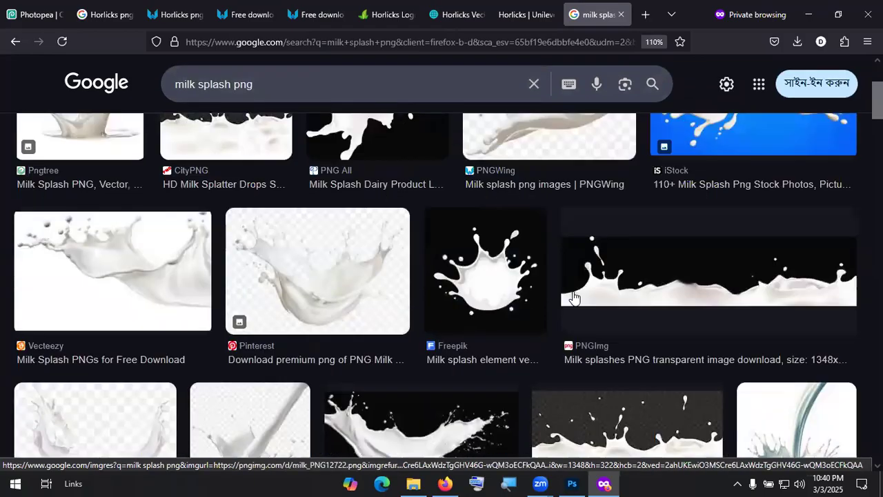
scroll(575, 302, down, 3)
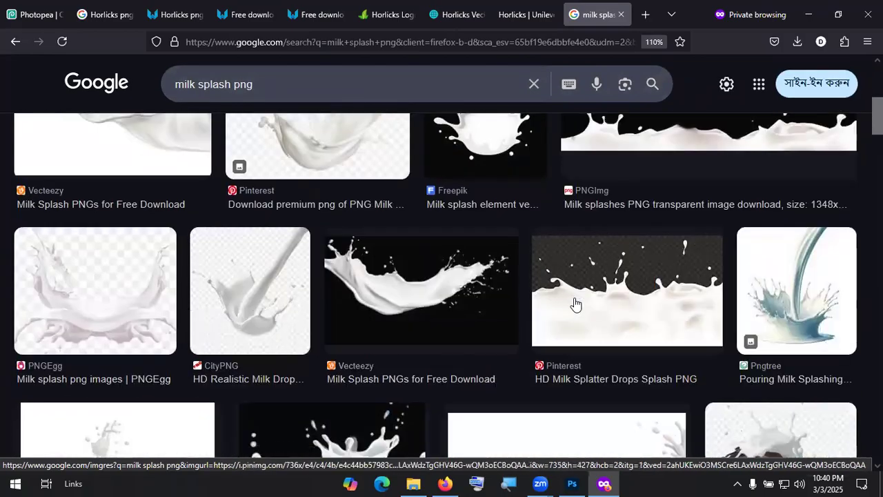
scroll(576, 304, down, 3)
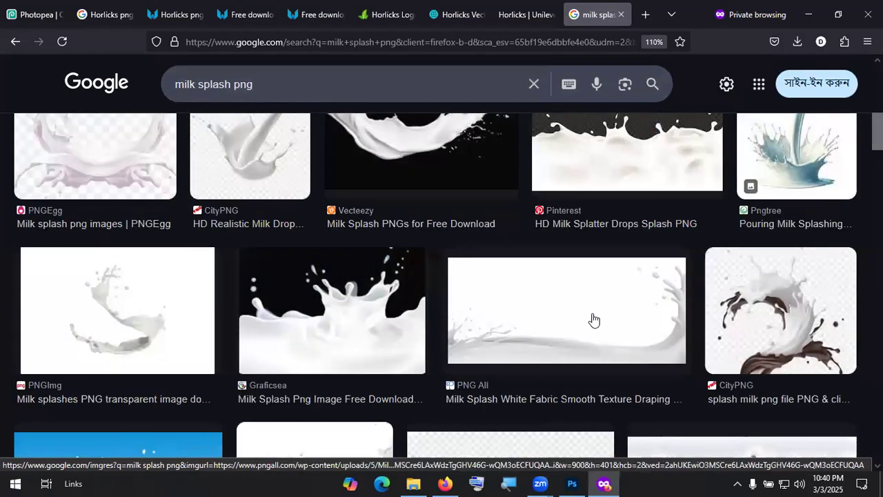
click(572, 326)
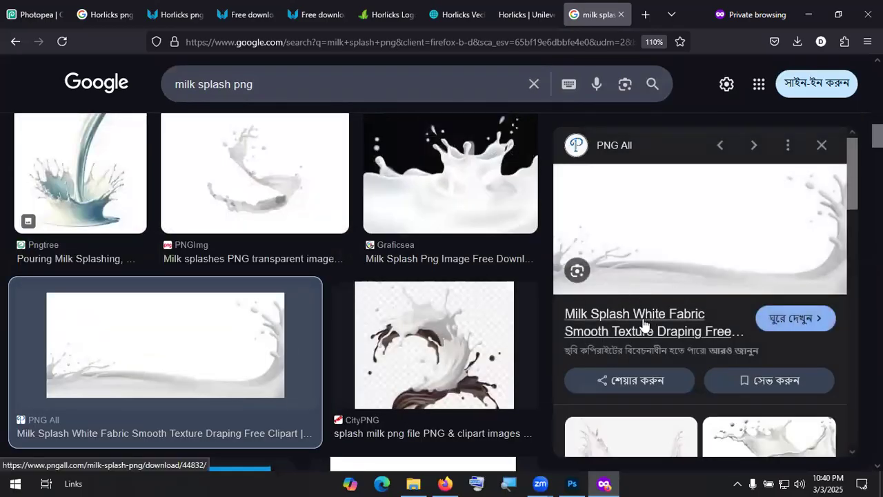
click(642, 322)
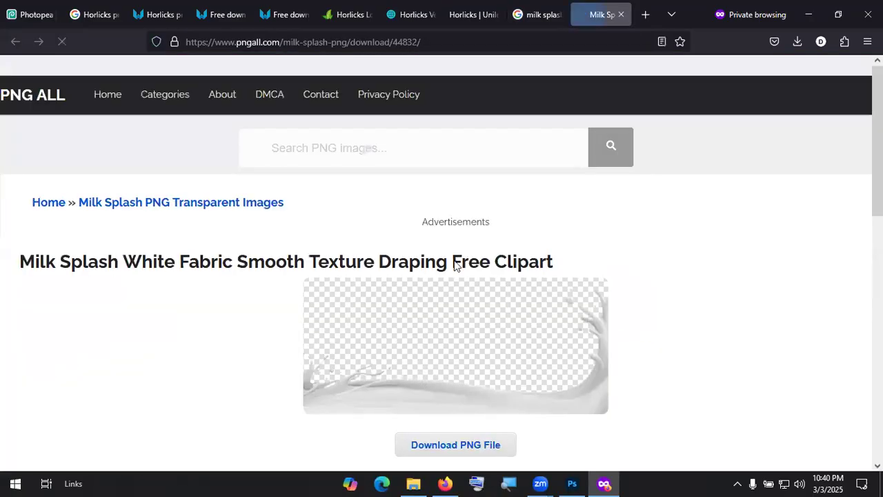
scroll(457, 266, down, 3)
click(460, 314)
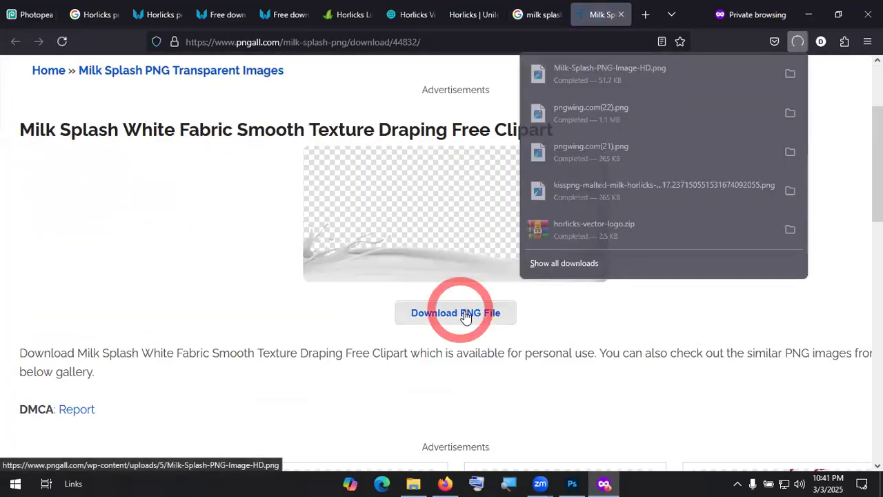
click(790, 75)
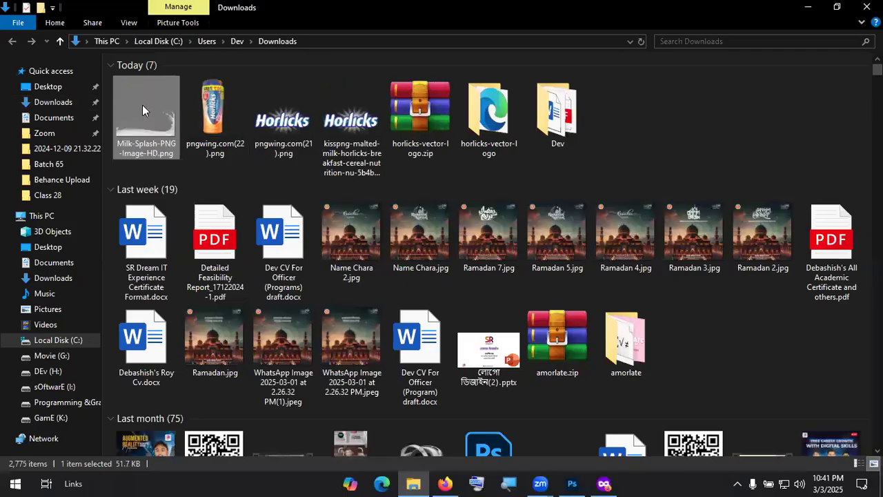
Step: Return to Photoshop and bring up File > Open
click(572, 482)
click(28, 7)
click(43, 33)
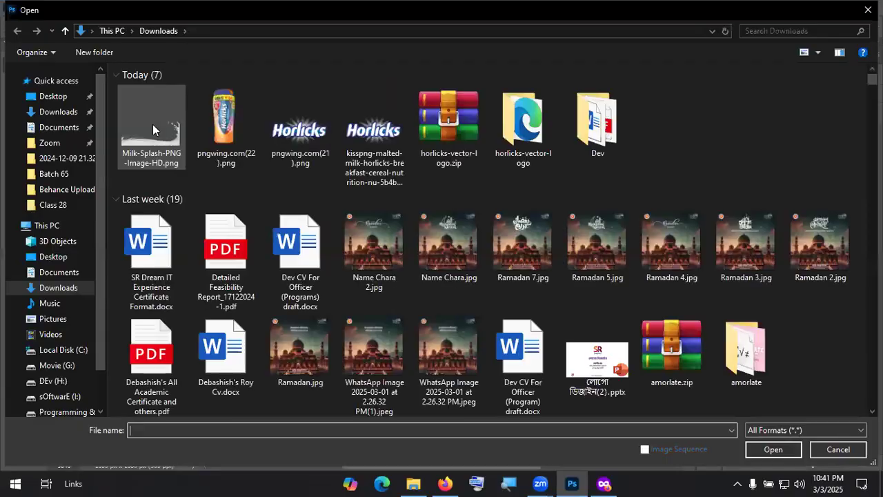
Step: Open the milk splash PNG, bring it into the poster, and widen it
double_click(157, 130)
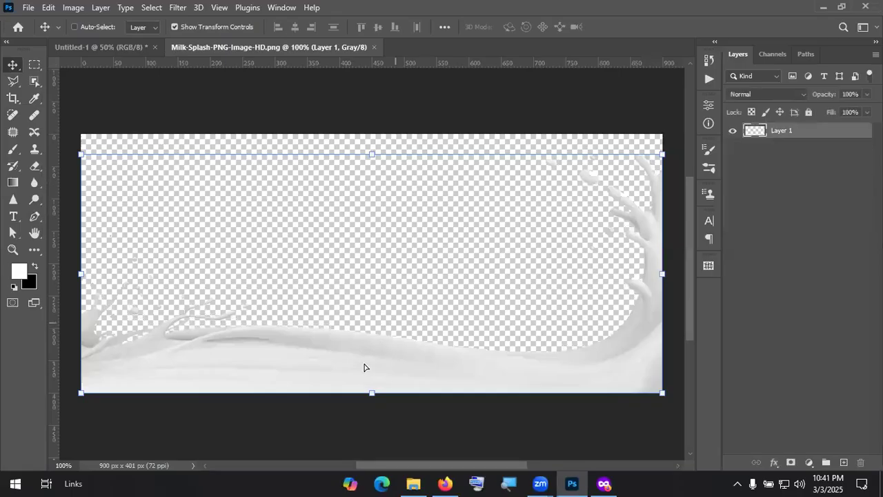
drag(146, 111, 356, 403)
drag(528, 386, 508, 374)
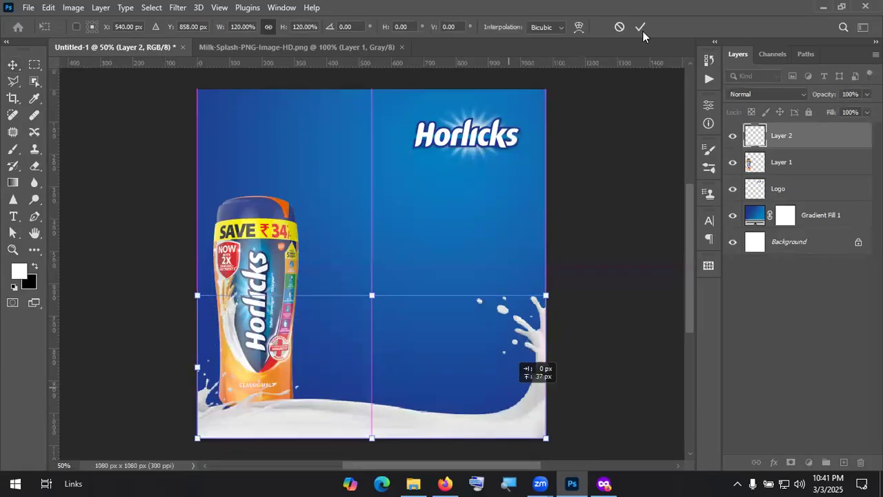
click(640, 26)
Step: Stretch the splash along the bottom at 126.58% and lower the jar into the milk
drag(373, 295, 380, 257)
drag(420, 406, 373, 405)
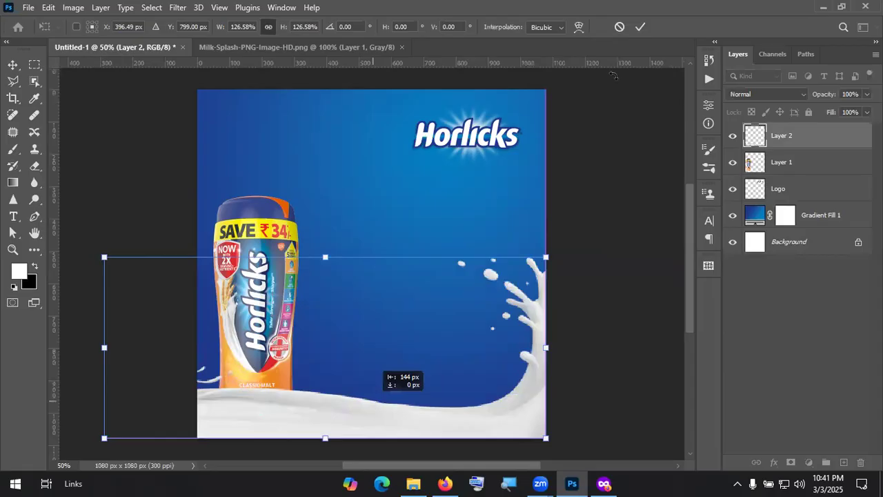
click(638, 29)
mouse_move(275, 305)
mouse_down()
mouse_move(275, 318)
mouse_move(284, 307)
mouse_up()
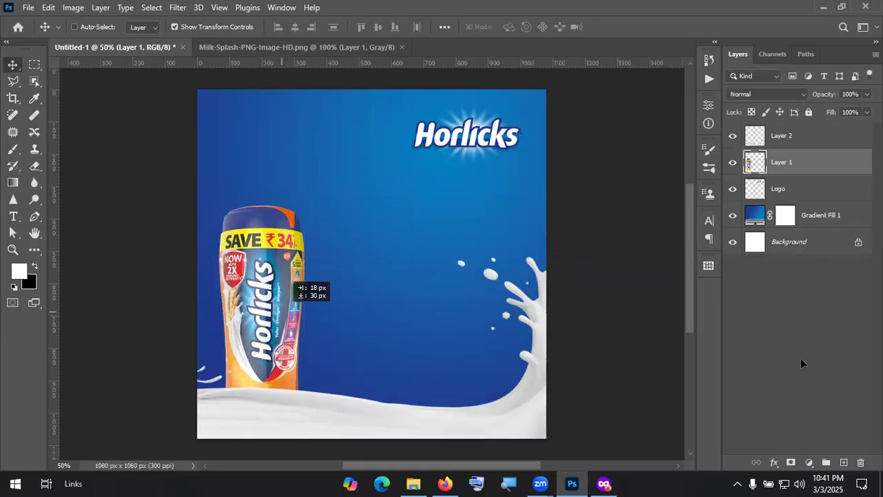
ctrl+click(315, 210)
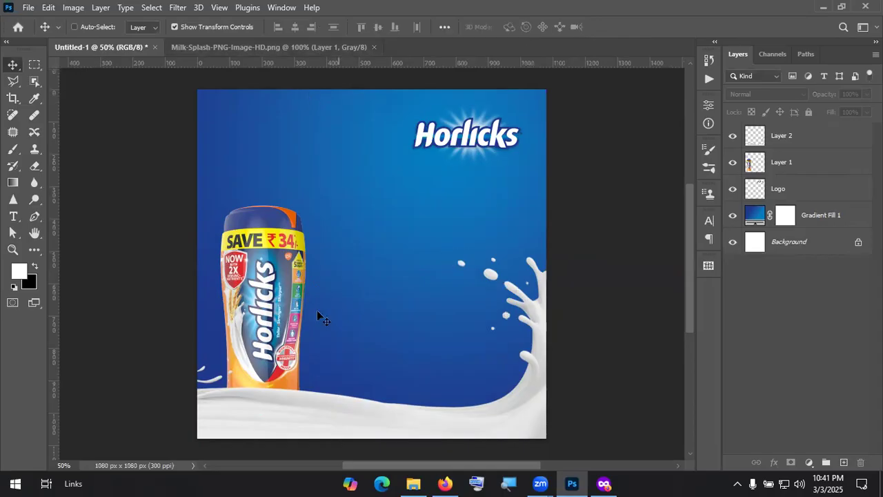
Step: Search the web for 'Coffe mug png' in a new browser tab
key(alt+Tab)
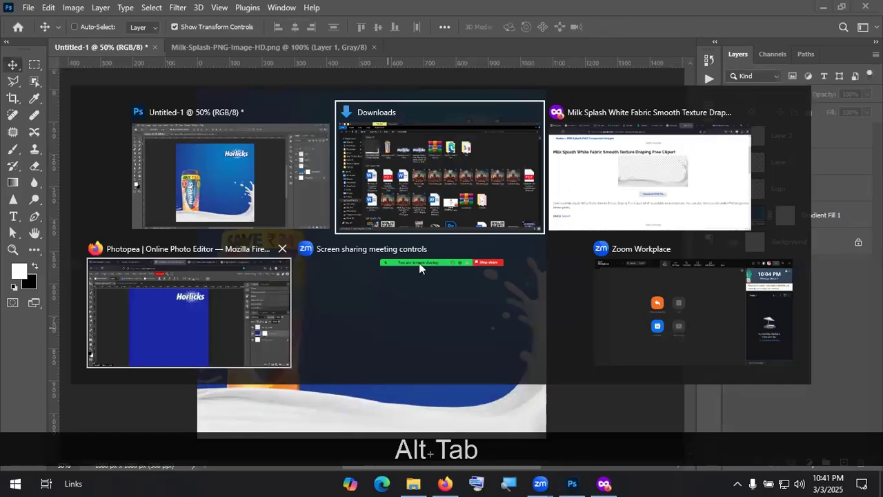
click(616, 178)
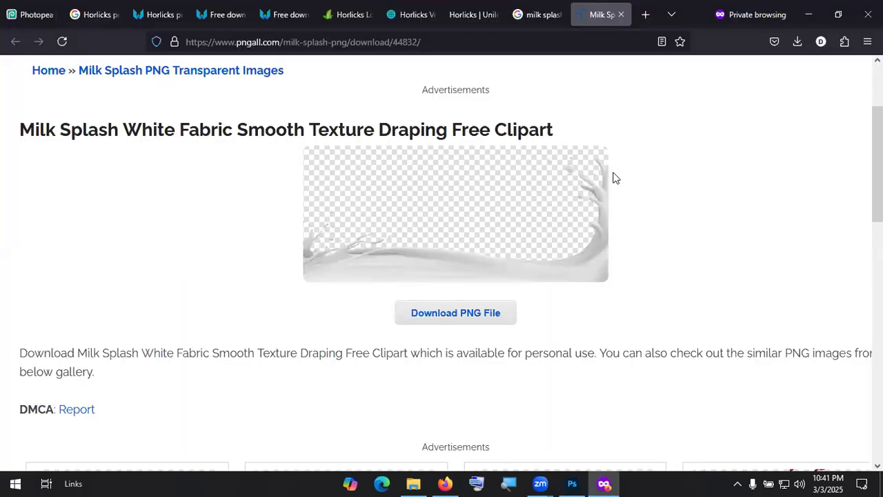
click(645, 14)
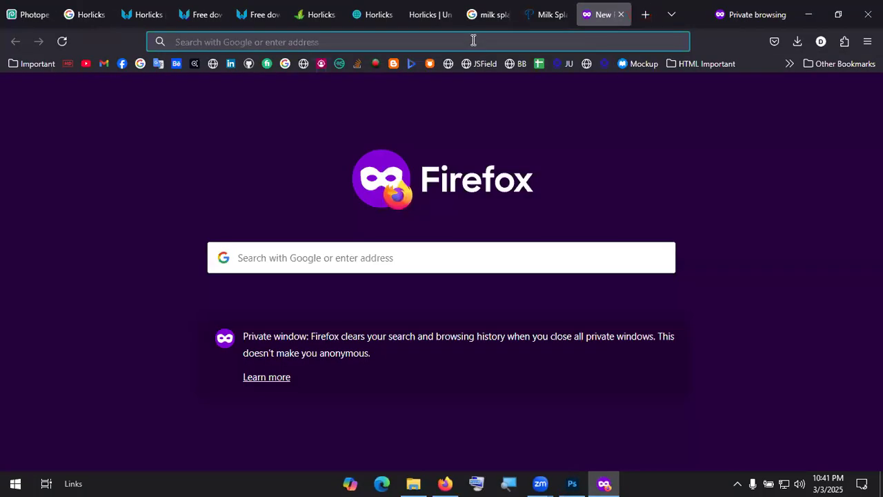
click(474, 40)
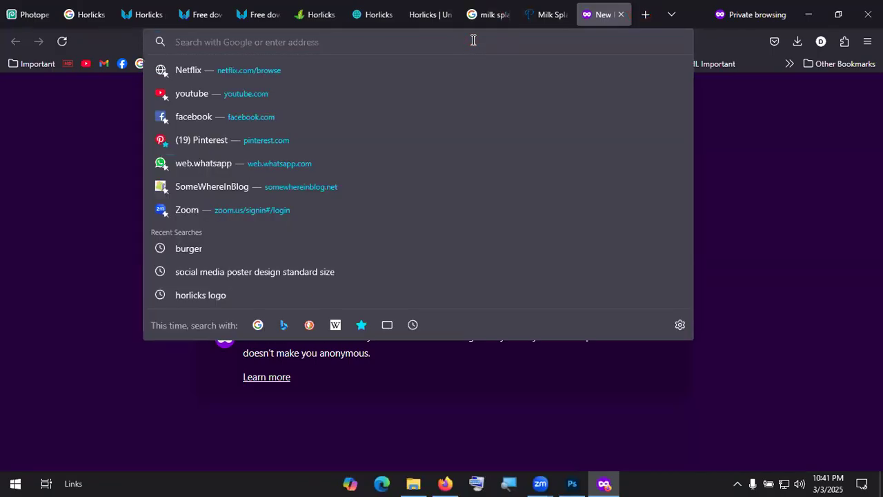
text(Coffe)
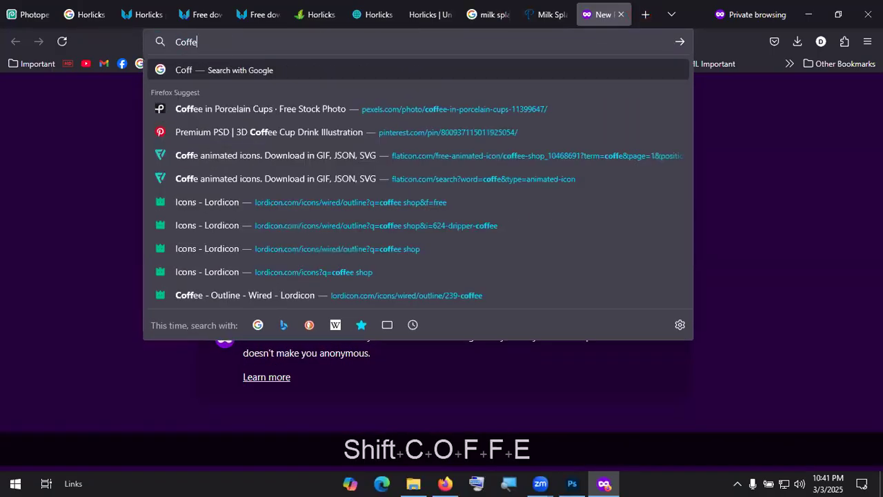
text( mug png)
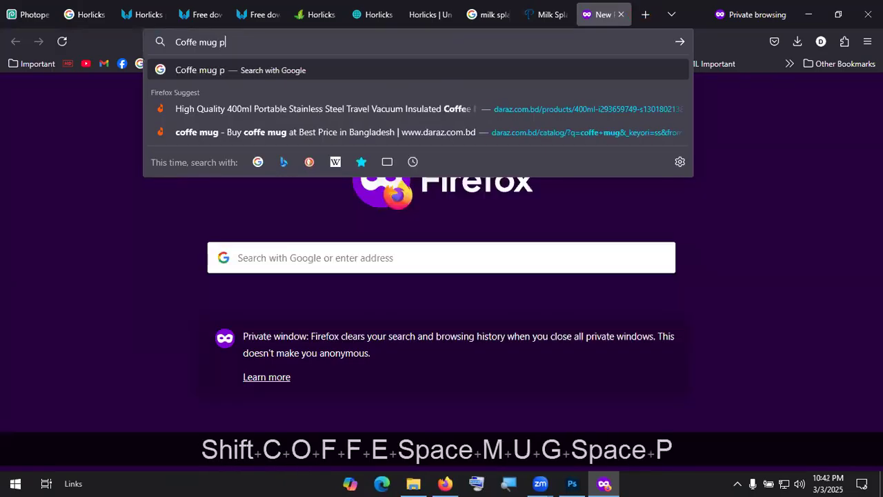
key(Return)
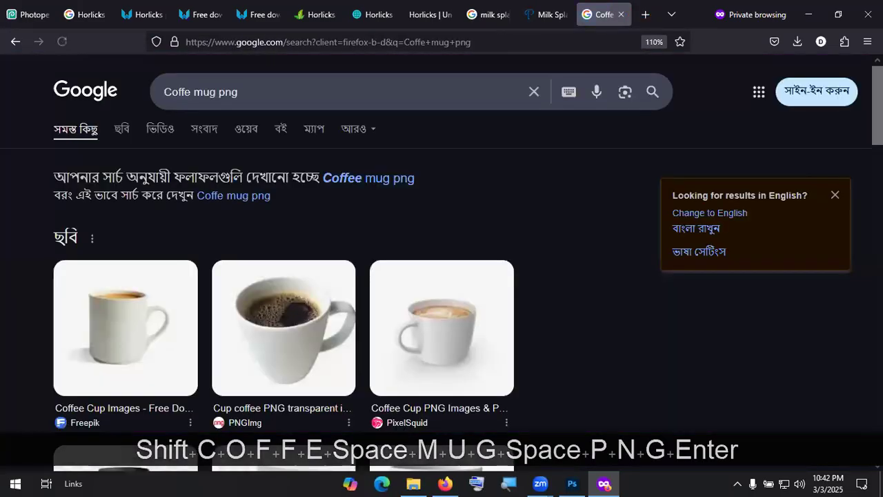
Step: Preview the first white coffee mug image and open its Freepik source page
scroll(265, 222, down, 4)
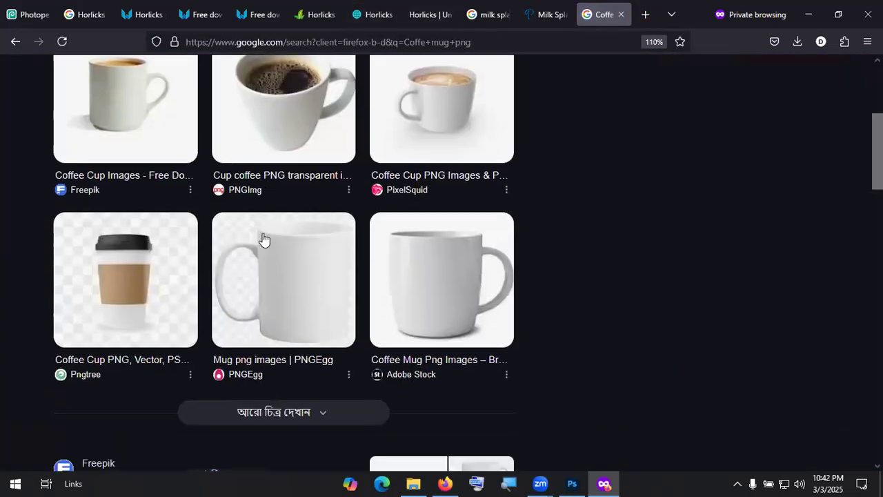
scroll(247, 248, up, 3)
click(111, 247)
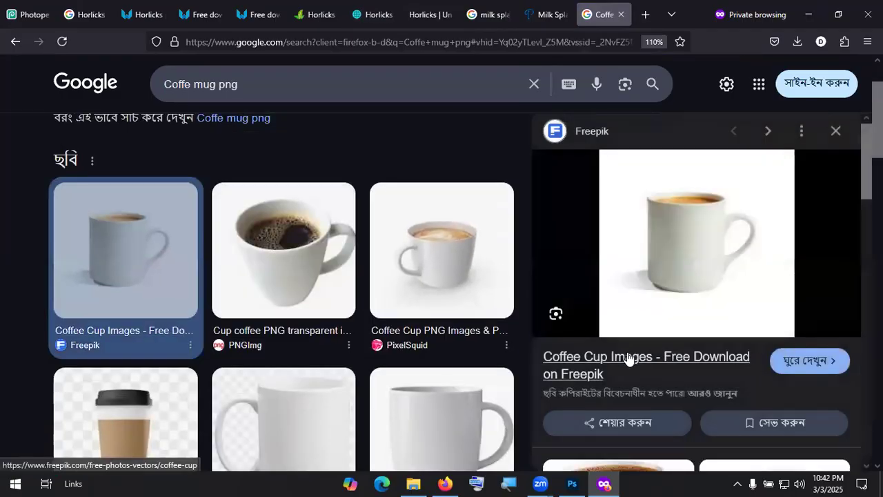
click(626, 358)
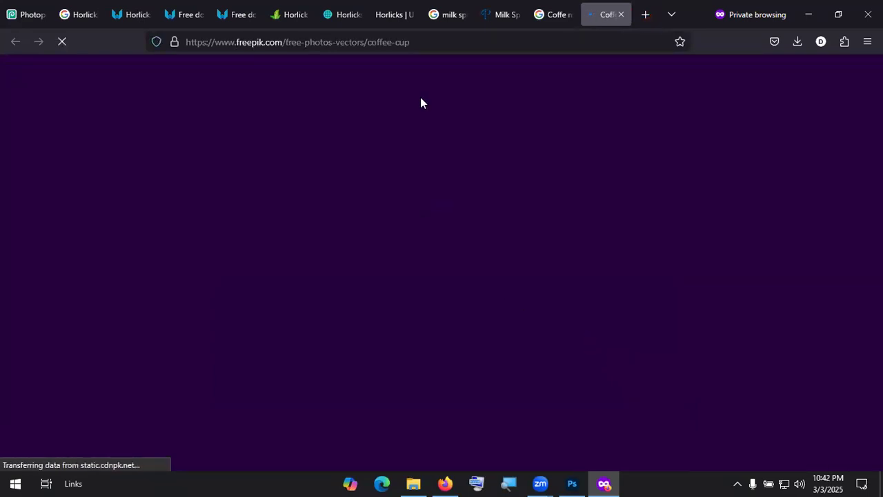
Step: Download the plain white coffee mug from Freepik as close-up-coffee-mug-isolated.zip (26.3 MB) and show it
scroll(678, 298, down, 3)
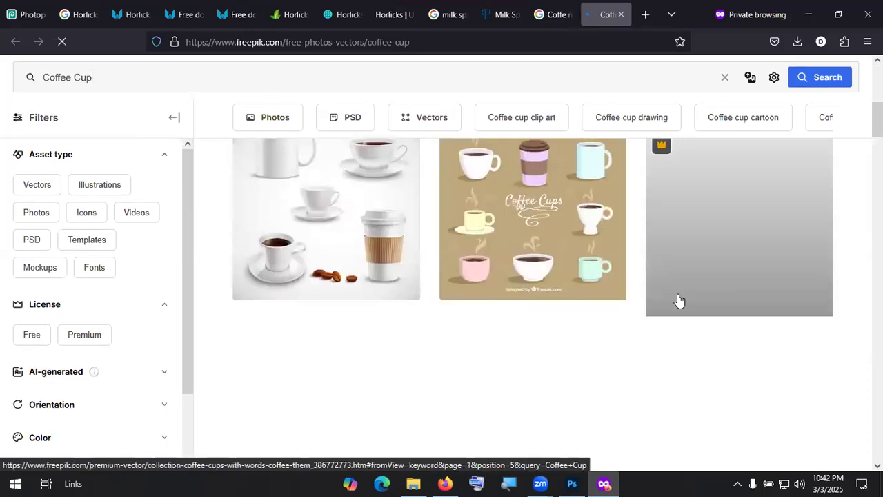
scroll(614, 345, down, 3)
scroll(619, 343, down, 10)
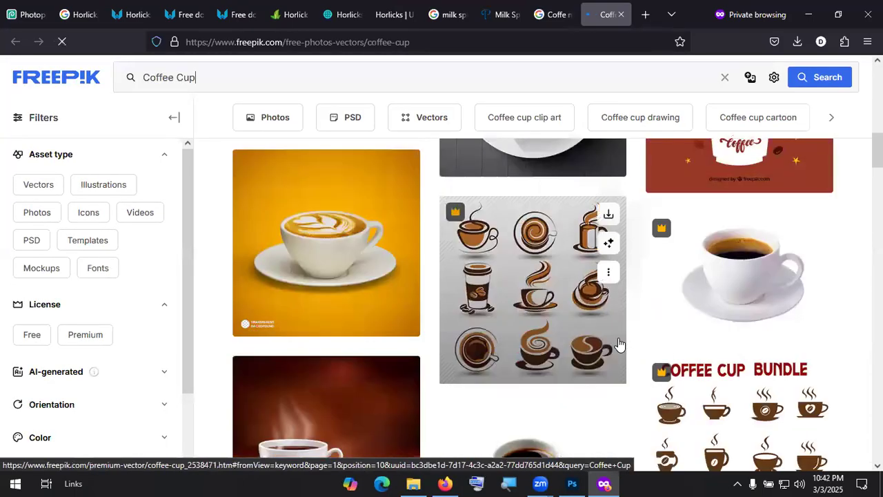
scroll(618, 343, down, 10)
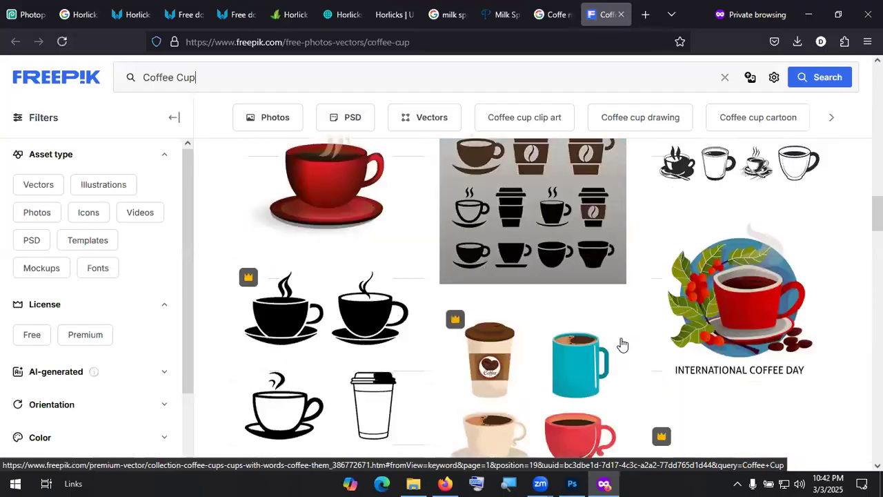
scroll(624, 345, down, 10)
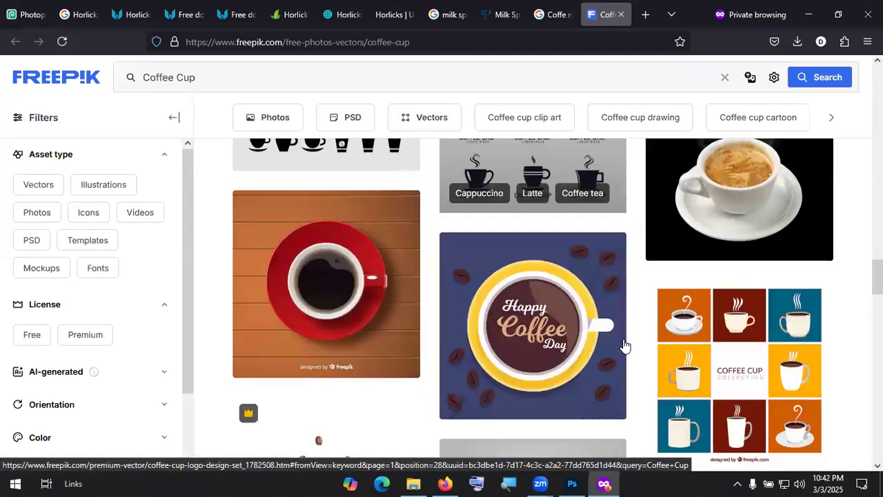
scroll(624, 345, down, 10)
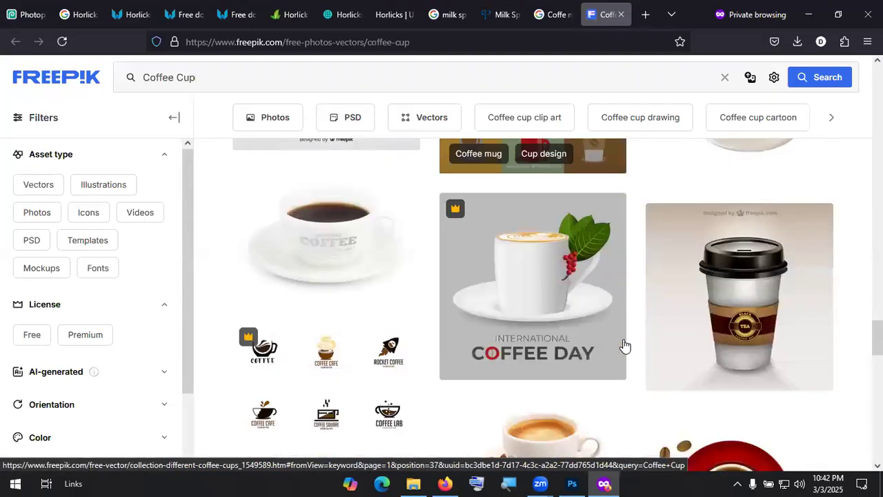
scroll(624, 344, down, 2)
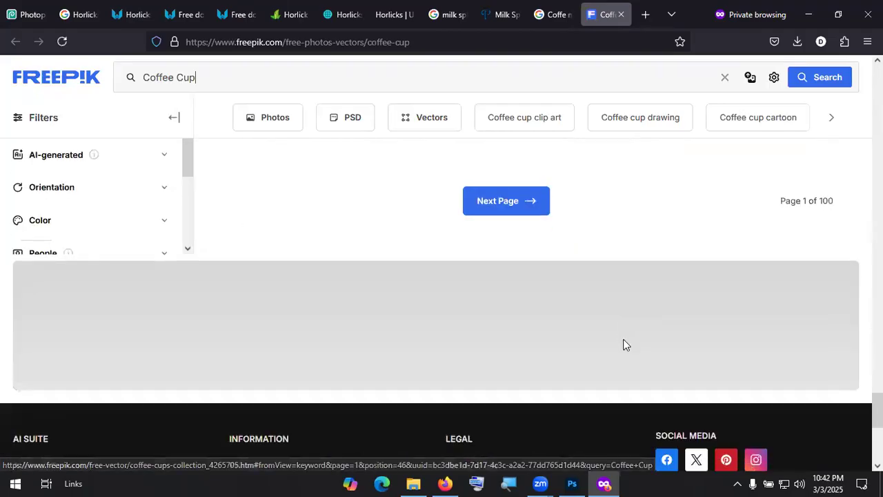
scroll(623, 341, up, 3)
scroll(559, 340, up, 1)
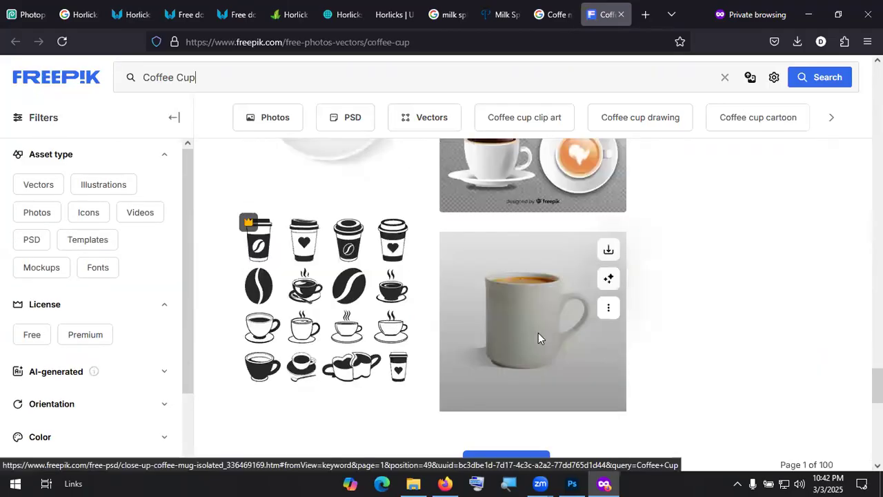
click(539, 338)
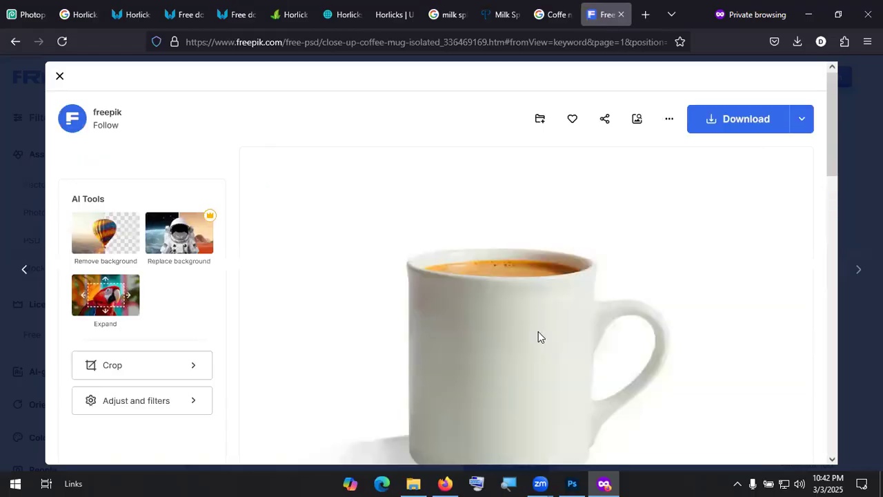
scroll(538, 337, down, 2)
scroll(722, 121, up, 2)
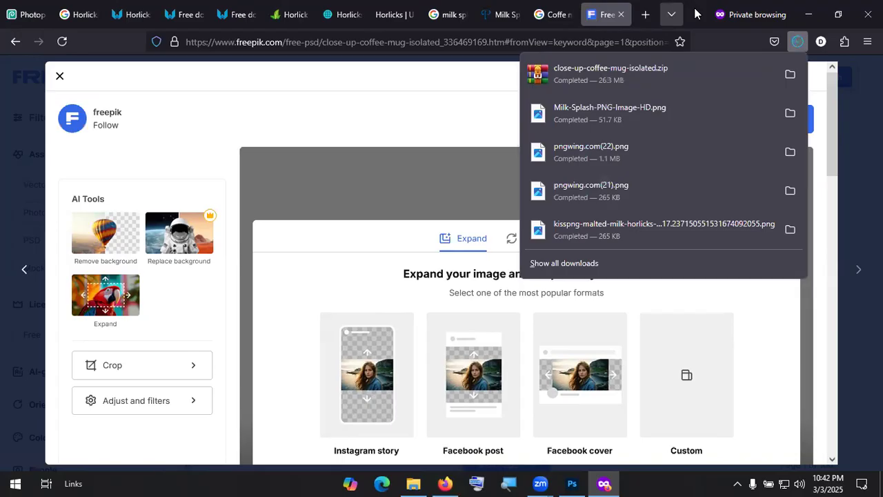
click(790, 73)
Step: Extract the mug zip to a close-up-coffee-mug-isolated folder and open it
right_click(128, 104)
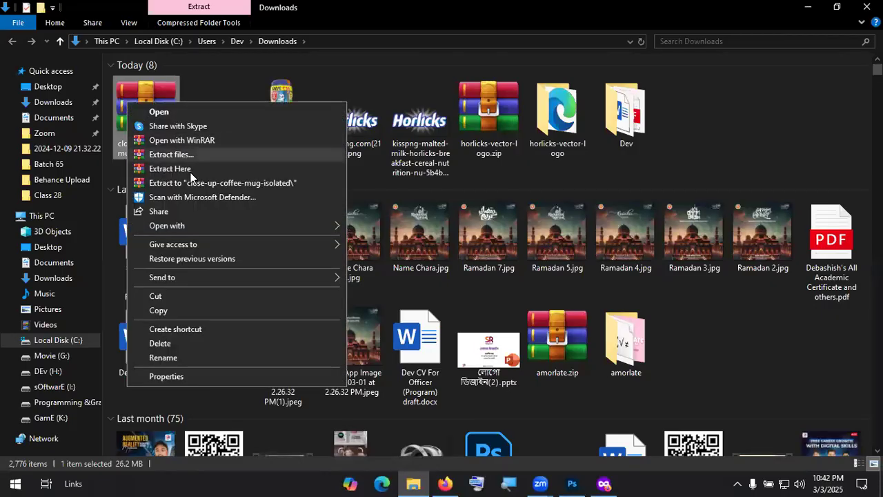
click(197, 182)
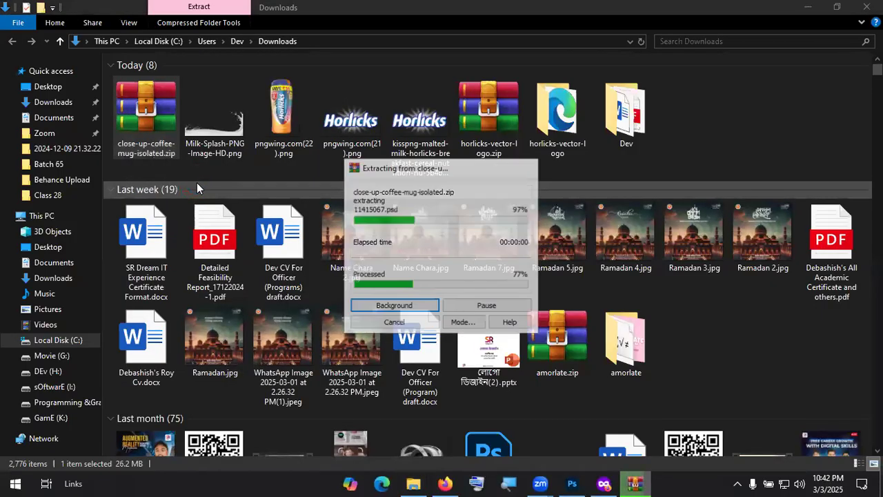
click(569, 118)
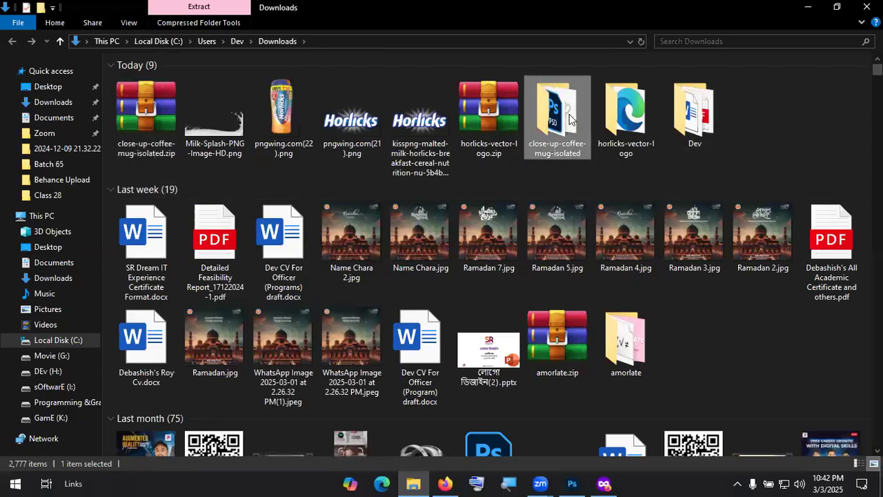
double_click(569, 119)
Step: Select the mug PNG 11415012.png, then minimize File Explorer
click(143, 95)
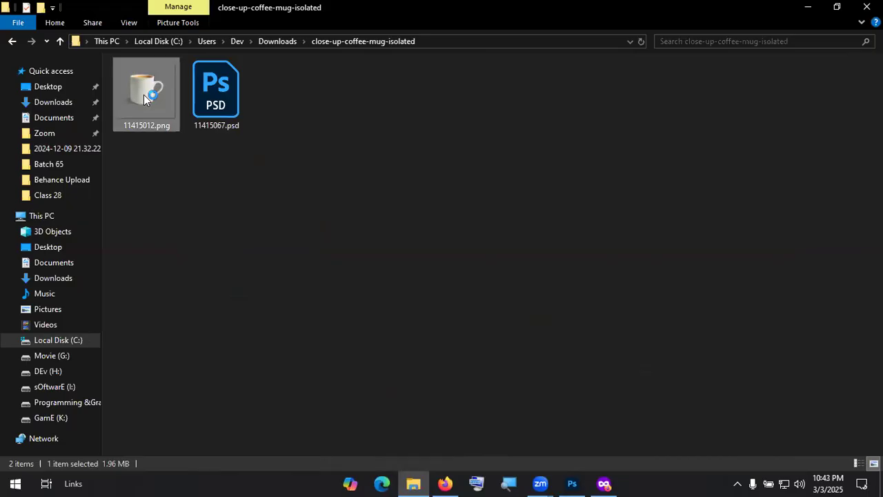
right_click(143, 95)
click(803, 8)
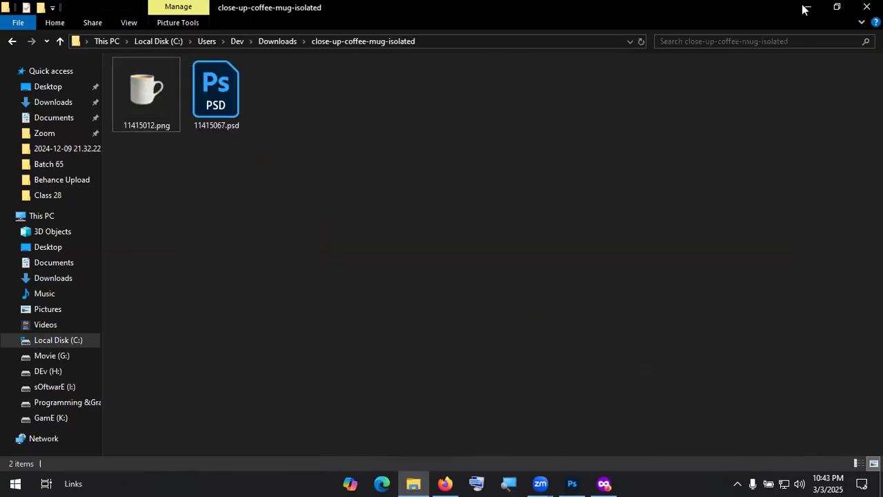
click(805, 7)
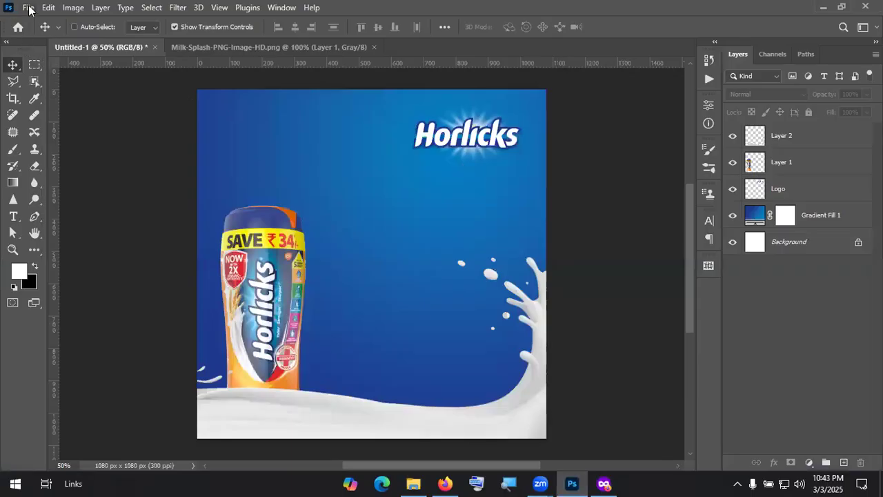
Step: Open the mug image from the close-up-coffee-mug-isolated folder in Photoshop
click(28, 10)
click(37, 33)
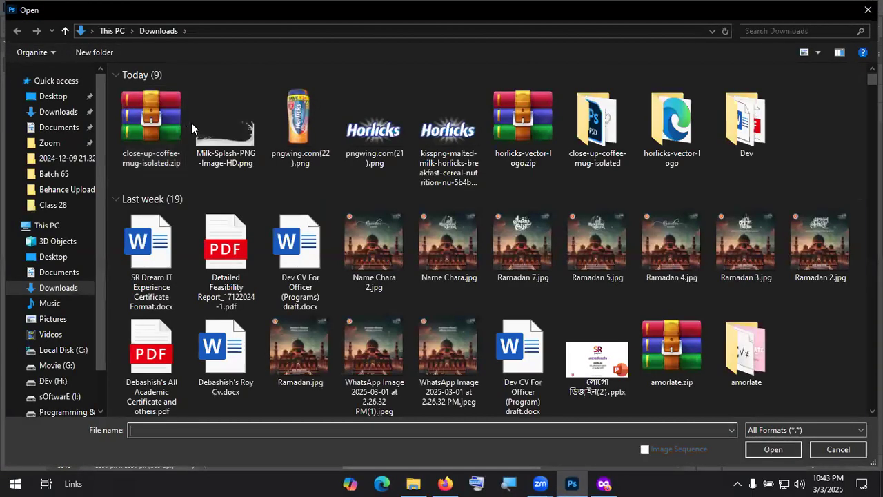
double_click(608, 123)
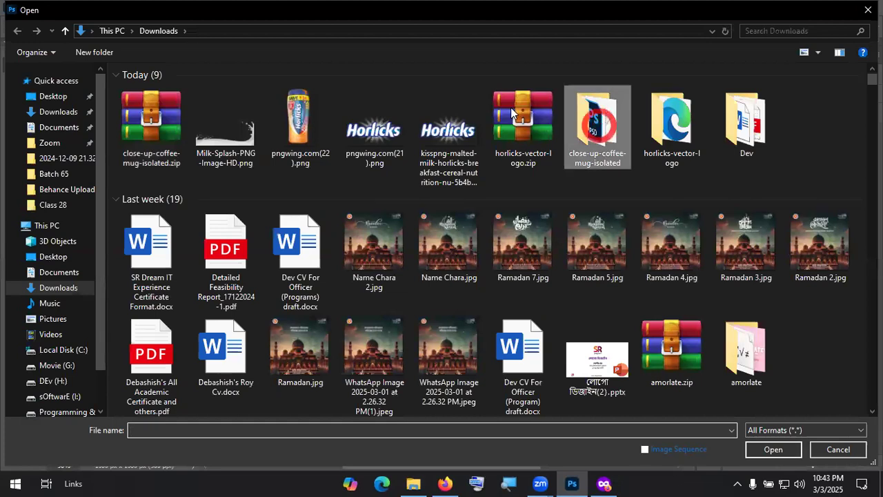
double_click(170, 99)
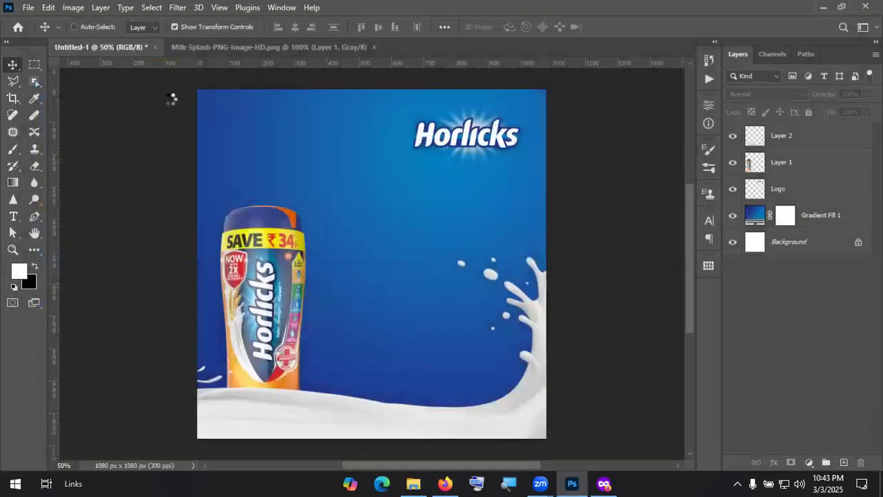
Step: Drag the mug image from 11415012.png into the poster as a new layer
drag(396, 250, 276, 265)
drag(379, 343, 379, 341)
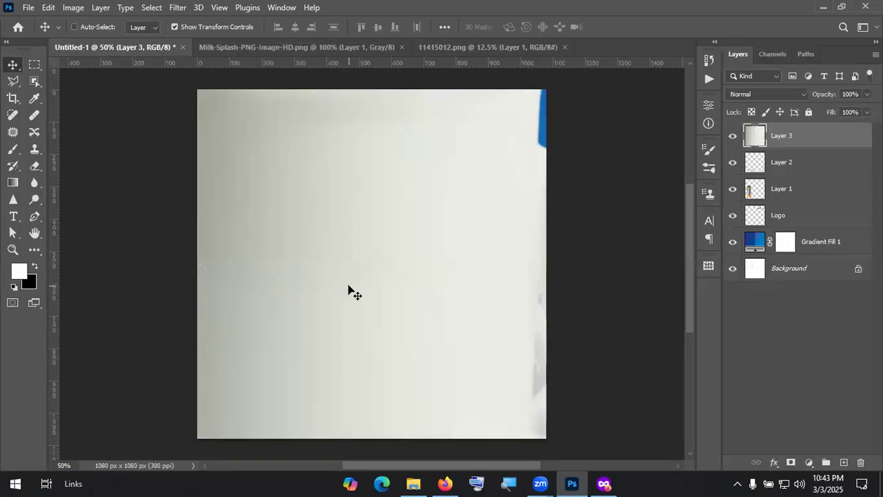
alt+scroll(348, 286, down, 3)
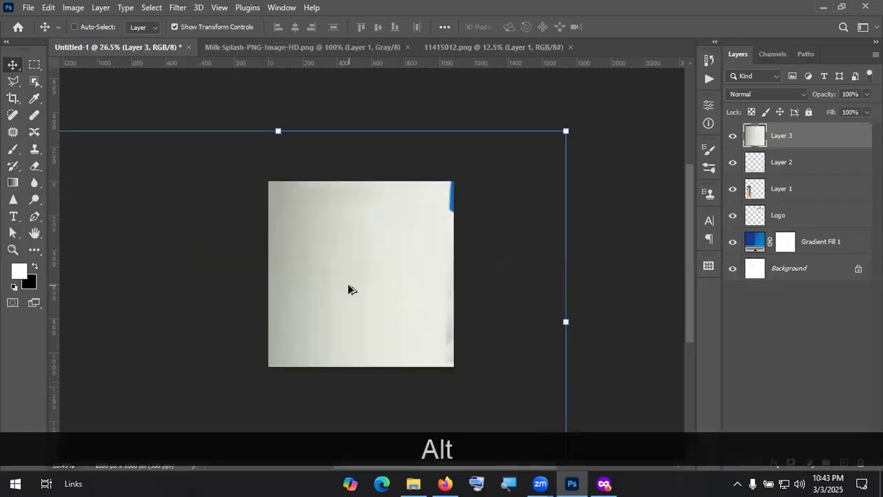
alt+scroll(348, 284, down, 1)
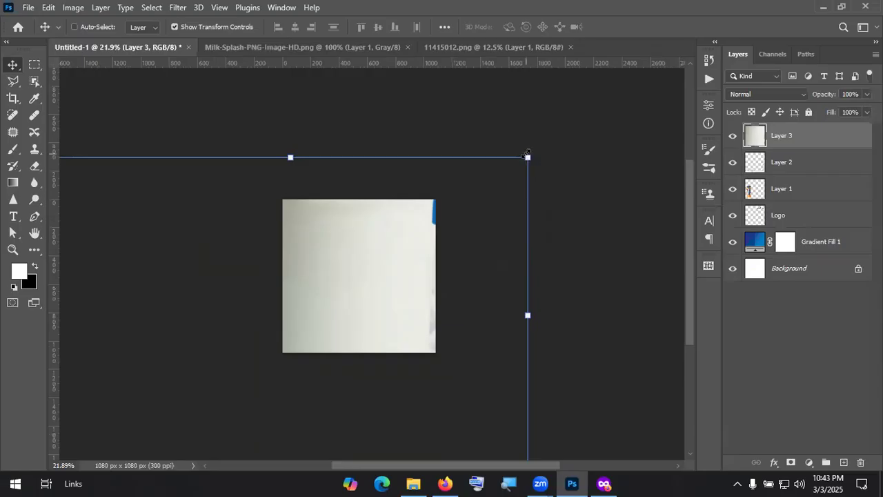
Step: Scale the mug down to about 13% and set it on the milk beside the jar
drag(526, 154, 297, 284)
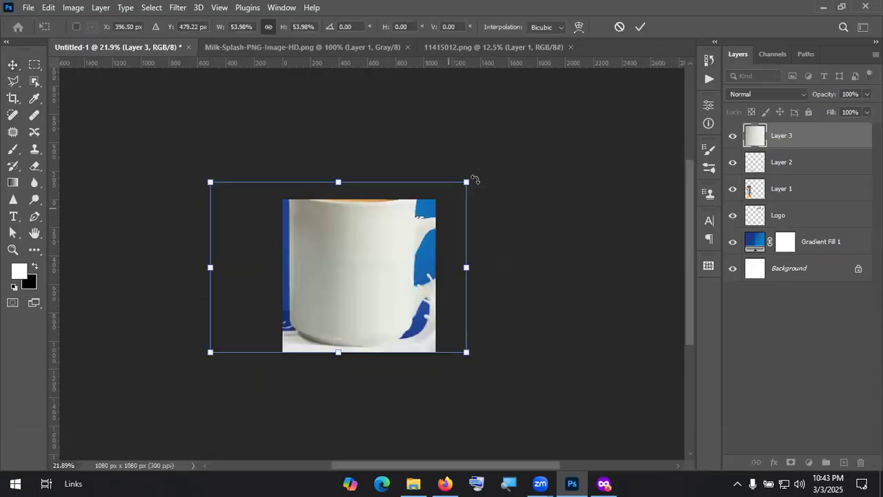
drag(466, 182, 296, 291)
drag(259, 331, 357, 313)
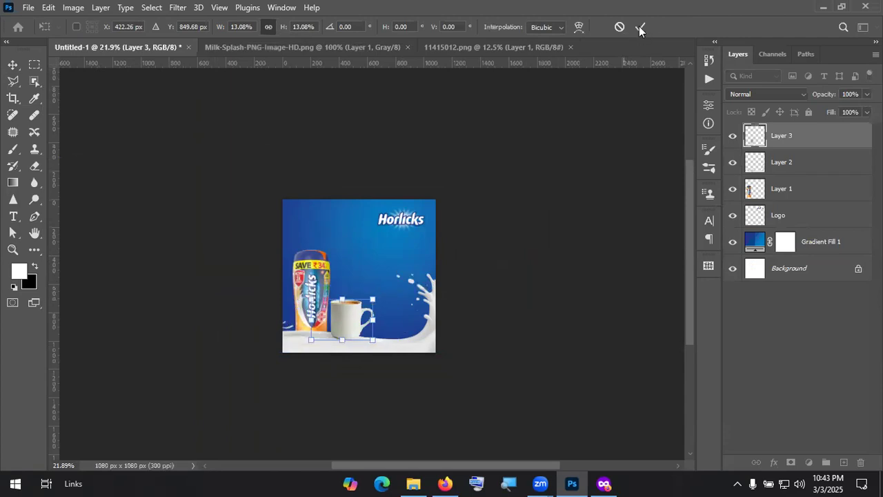
click(638, 27)
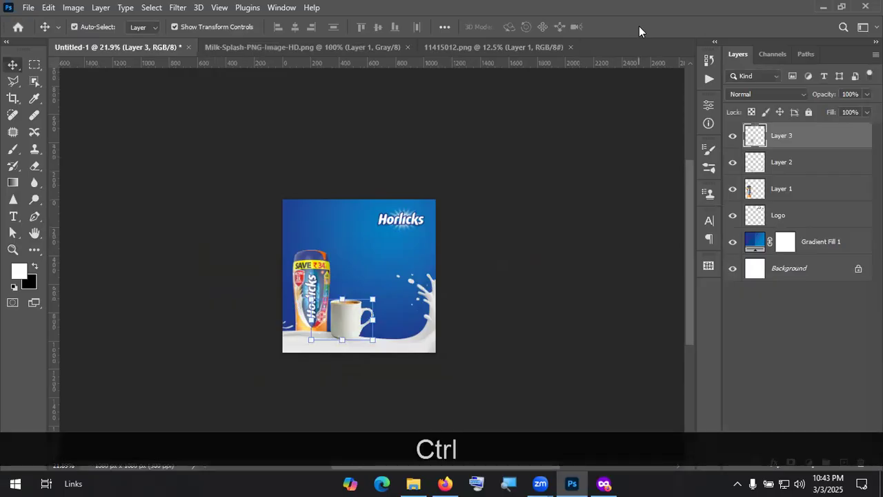
key(ctrl+KP_0)
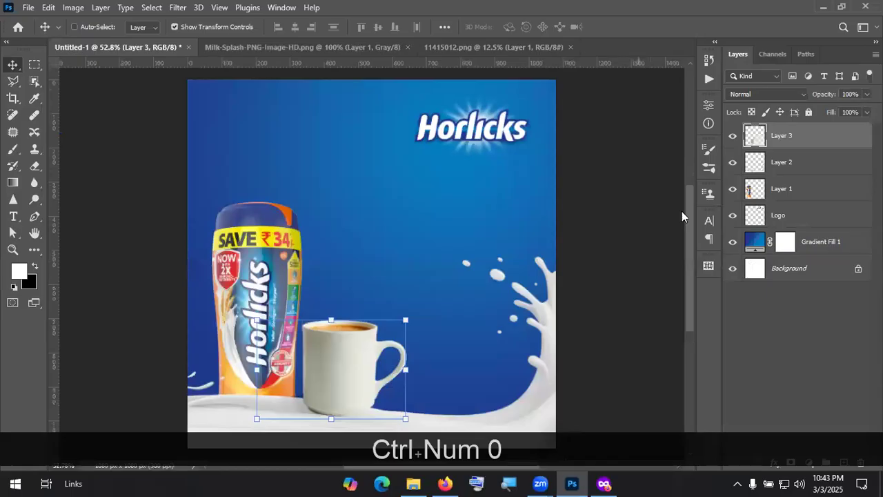
Step: Rename Layer 3 to 'Coffe mug'
click(790, 385)
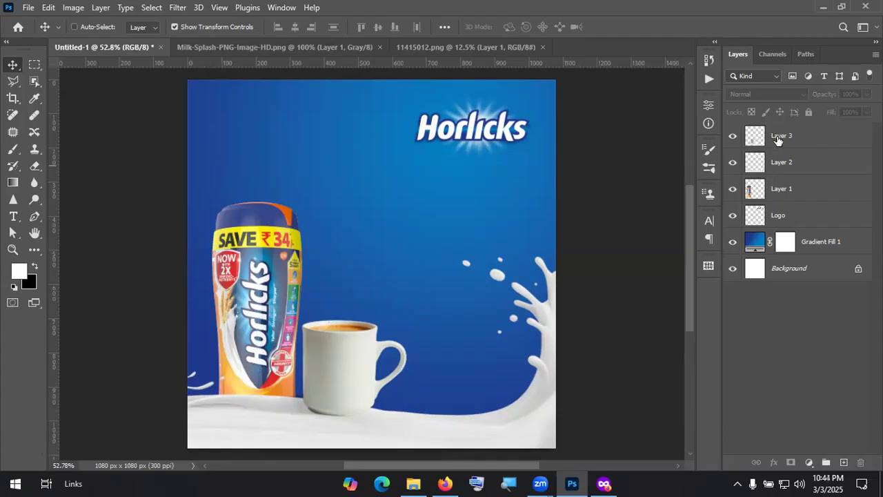
key(KP_Divide)
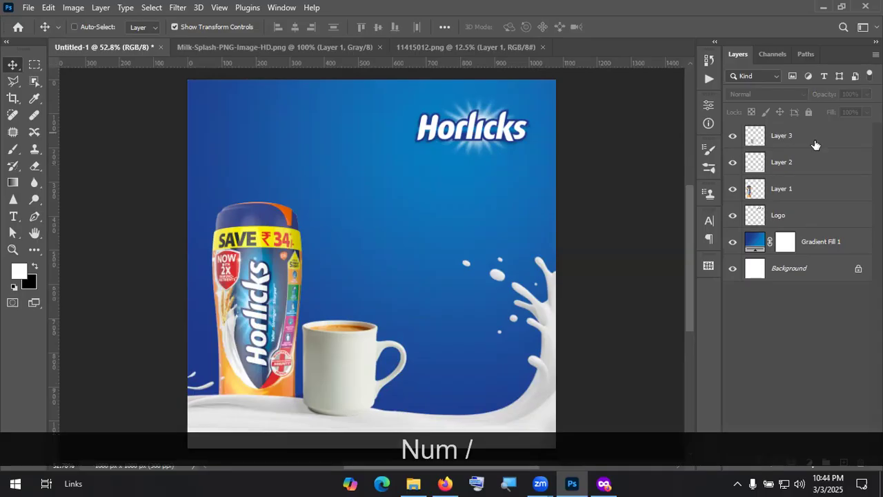
double_click(815, 145)
text(Coffe)
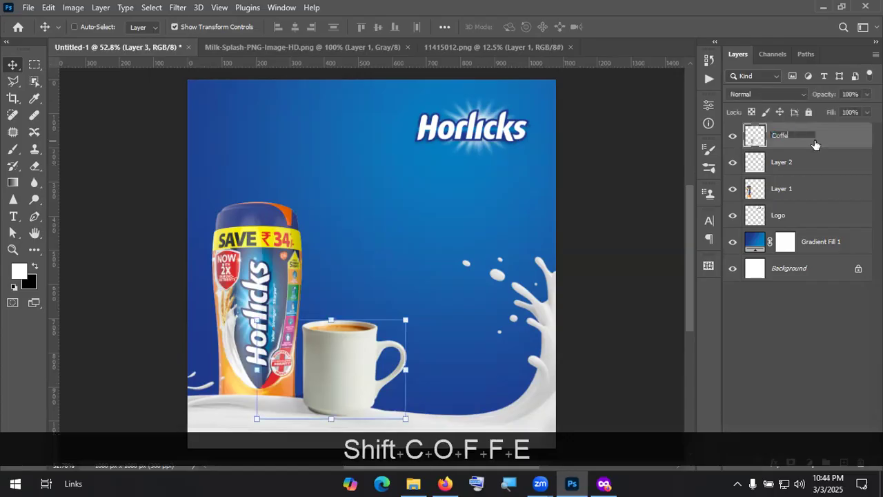
text( mug)
key(Return)
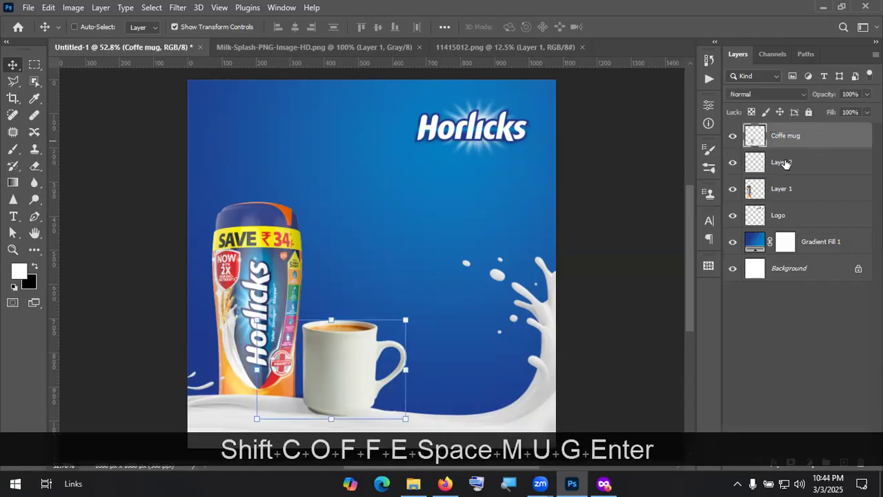
Step: Rename the milk splash layer to 'Milk splash'
click(784, 163)
double_click(784, 162)
text(Milk so)
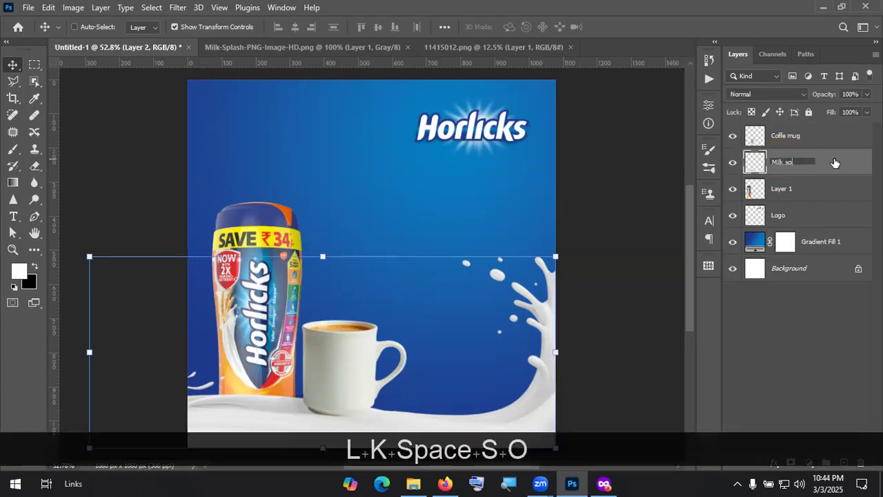
key(BackSpace)
text(plash)
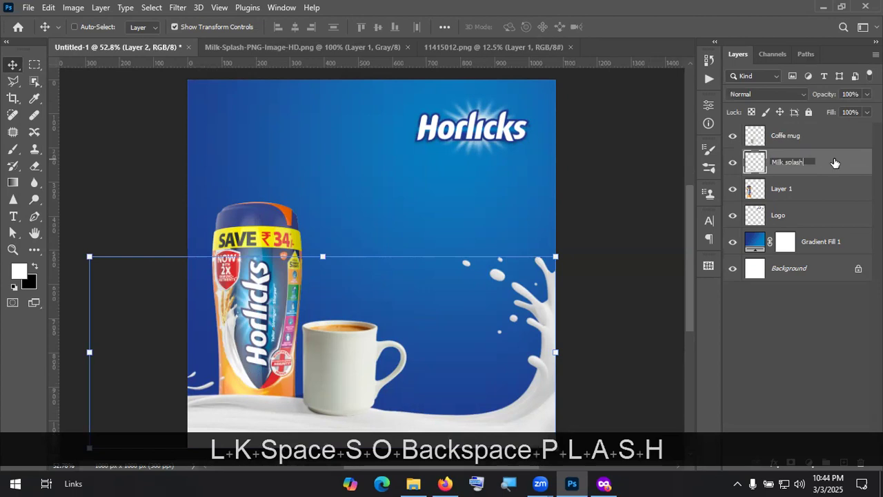
key(Return)
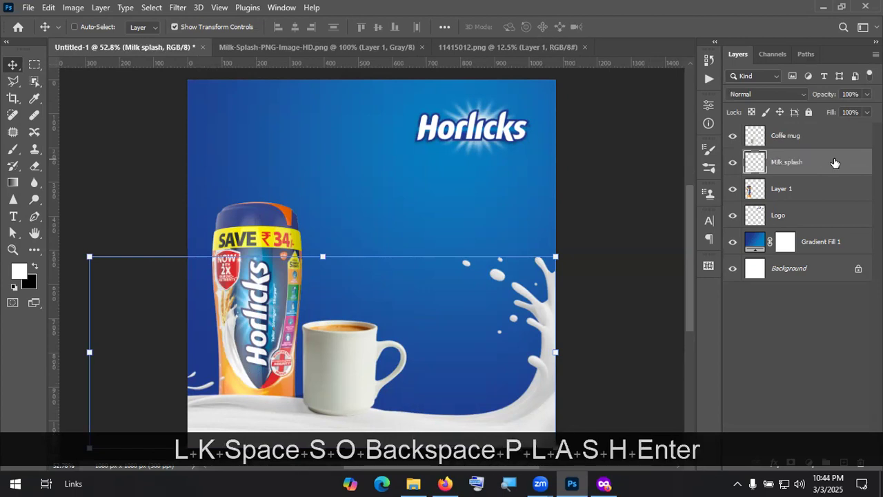
Step: Rename the jar layer to 'Horlicks'
double_click(789, 189)
text(Horlic)
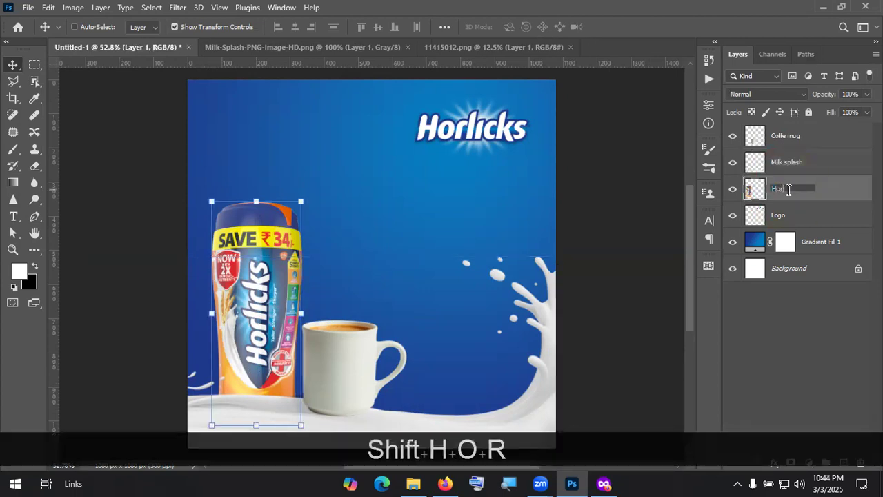
key(BackSpace)
key(BackSpace)
text(icks)
key(Return)
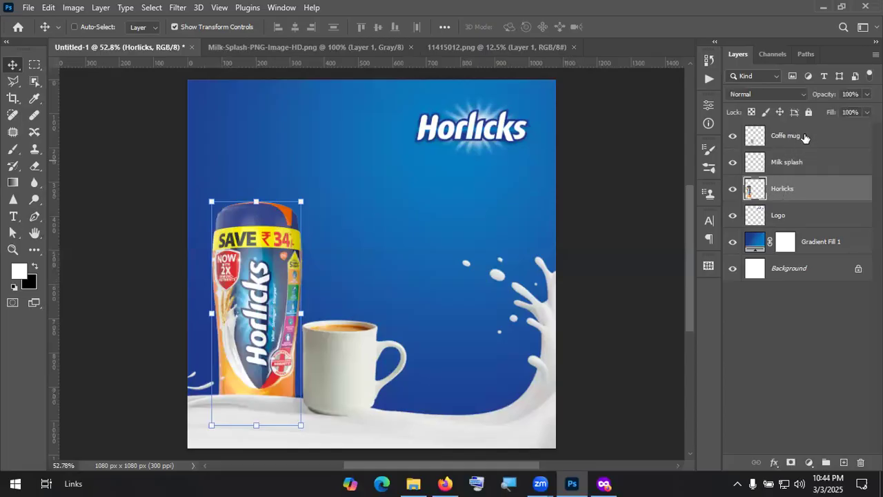
Step: Move the Coffe mug layer below Milk splash and nudge the mug slightly right
drag(808, 138, 814, 170)
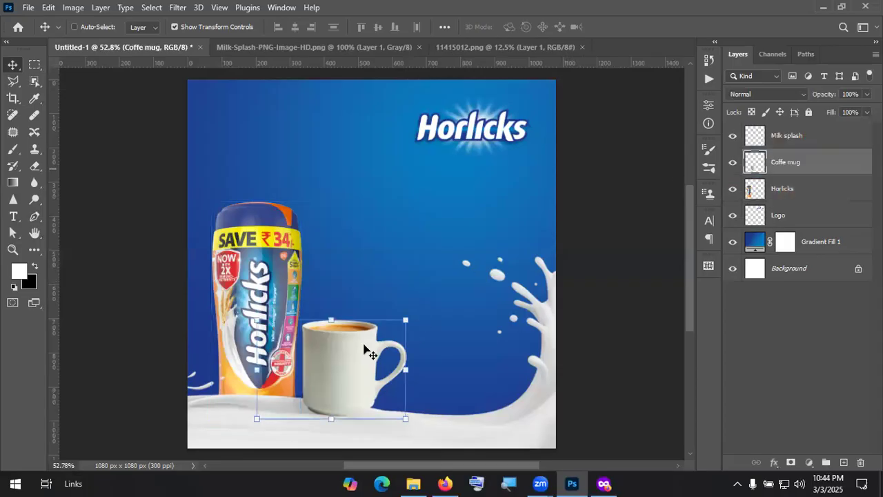
mouse_move(345, 365)
mouse_down()
mouse_move(363, 371)
mouse_move(351, 376)
mouse_move(331, 362)
mouse_move(344, 362)
mouse_up()
click(768, 350)
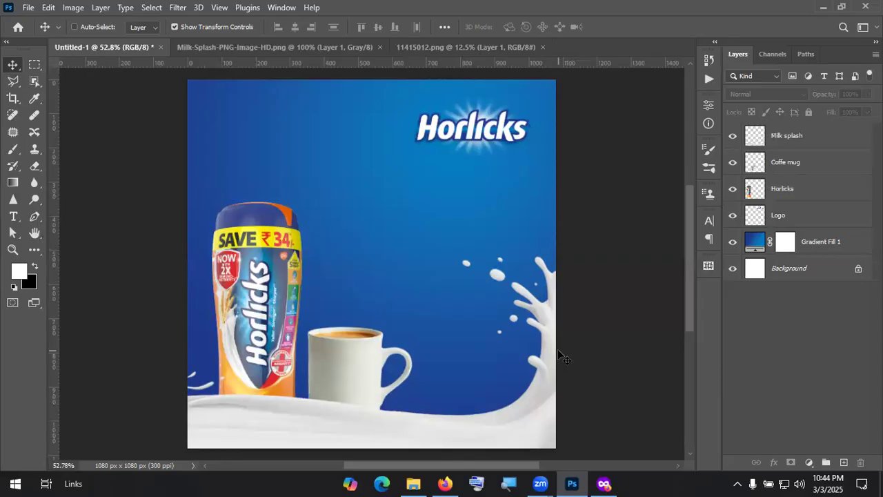
Step: Move the Horlicks logo from the top-right to the poster's top-left corner
click(811, 218)
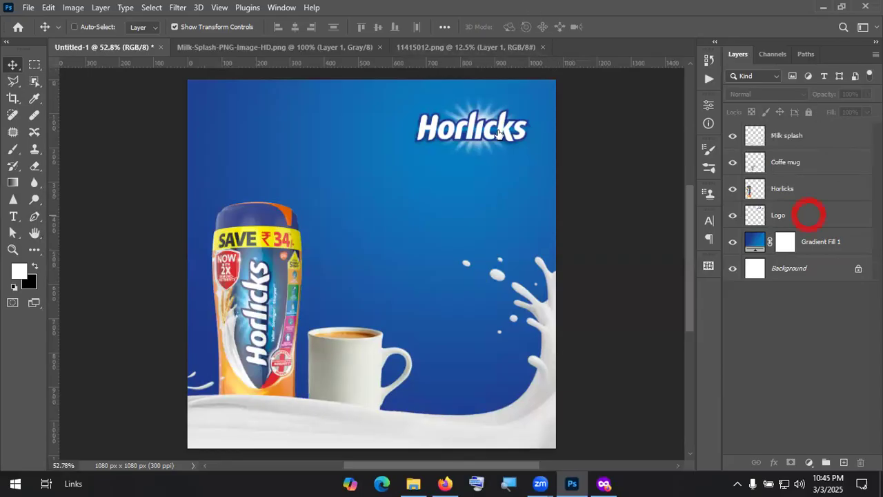
drag(483, 123, 283, 114)
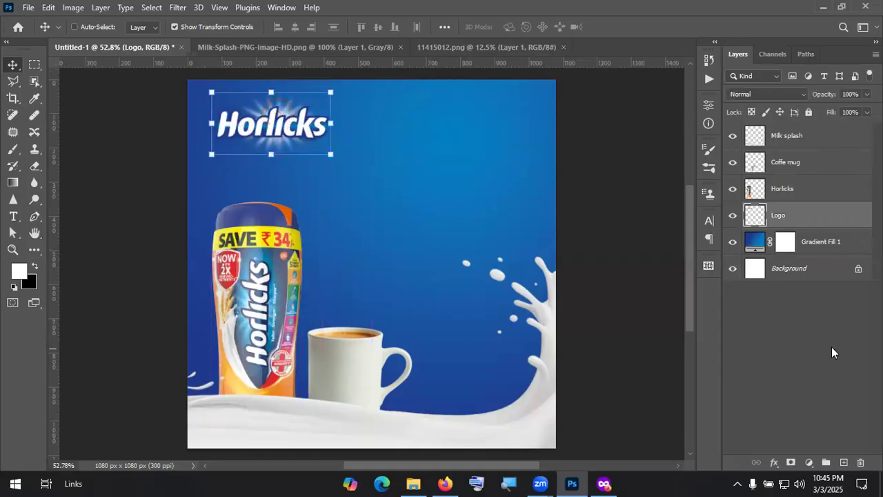
click(786, 329)
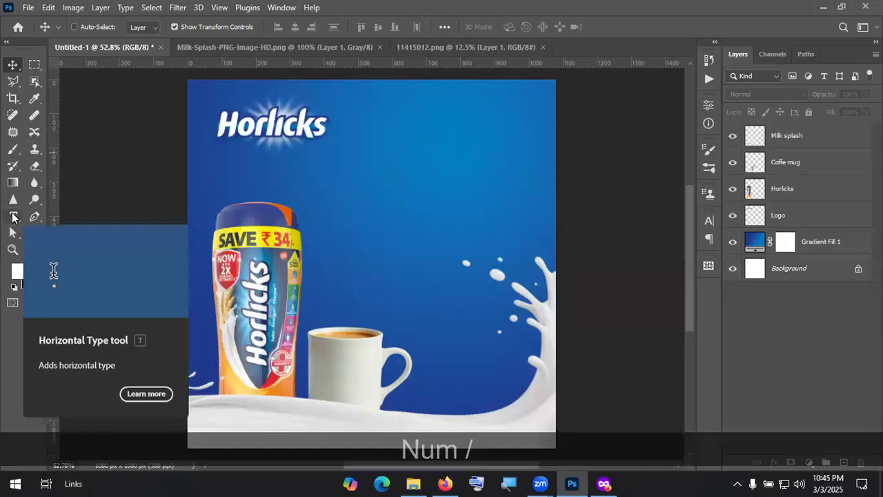
Step: Add a placeholder Lorem Ipsum text layer above the jar and launch the Avro Bengali keyboard
click(13, 216)
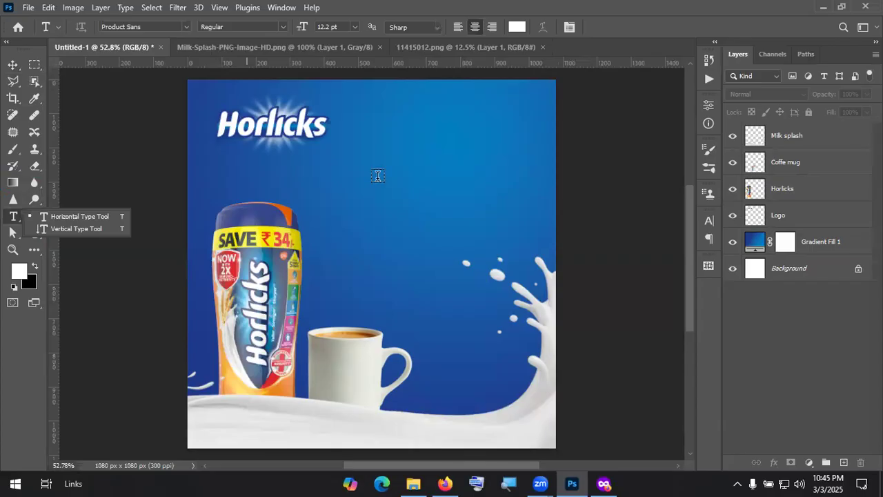
click(395, 156)
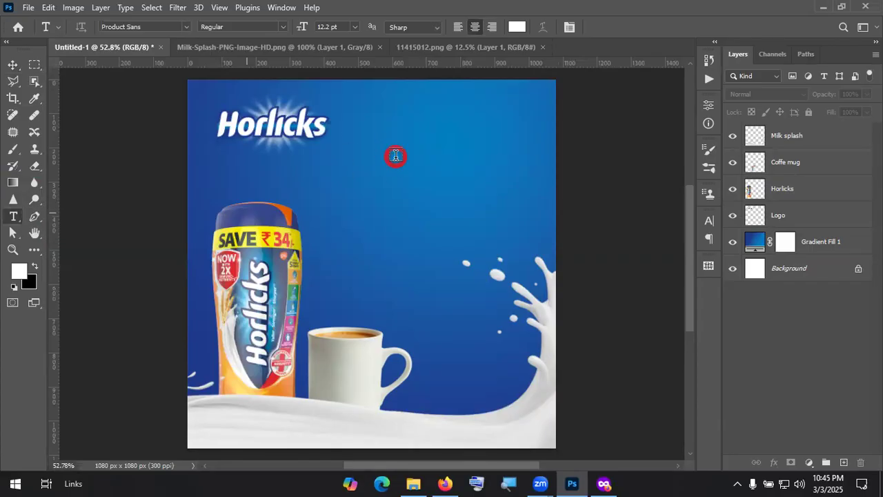
click(20, 64)
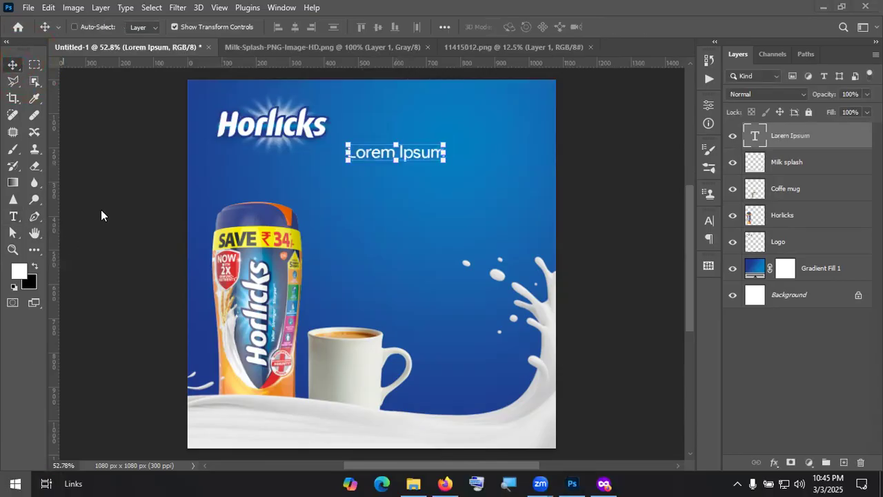
key(super)
click(125, 282)
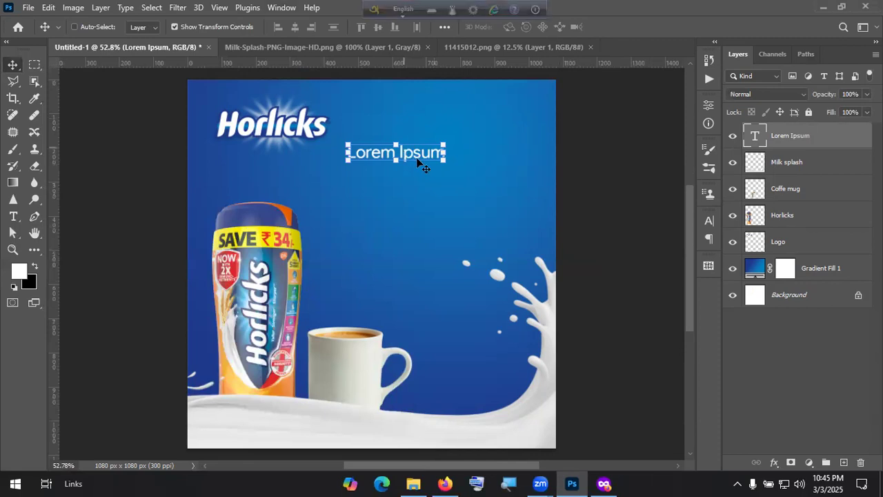
Step: Move the placeholder text lower, switch typing to Bangla, and set its font to Nirmala UI
drag(416, 188, 414, 209)
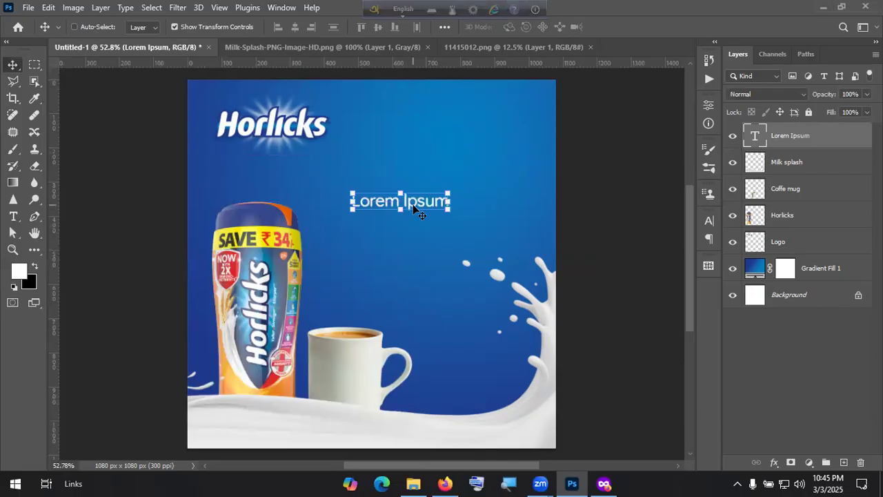
double_click(416, 207)
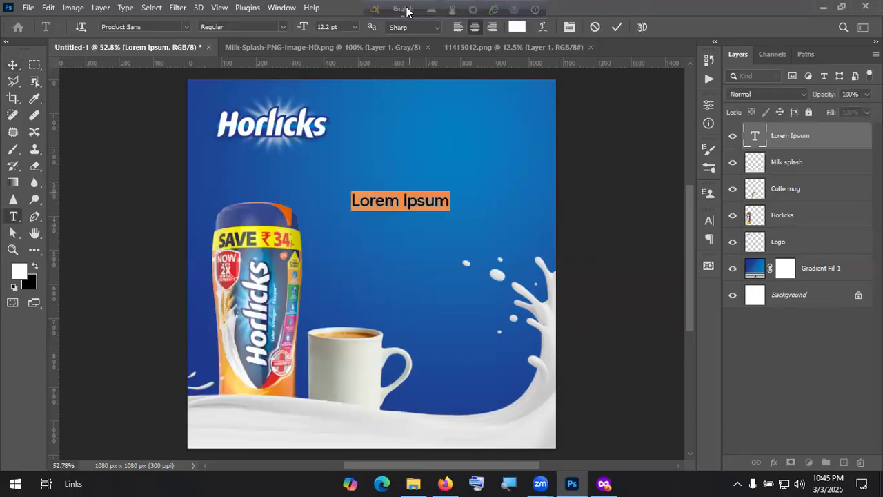
click(406, 9)
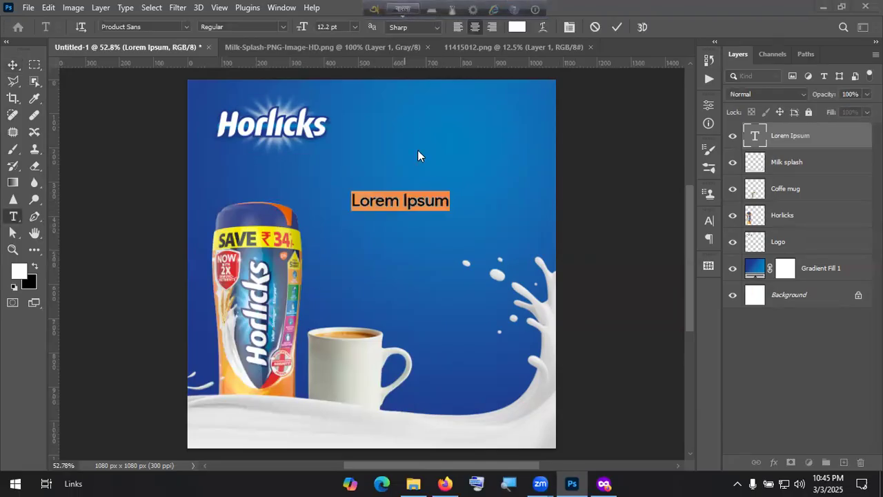
click(415, 200)
double_click(415, 200)
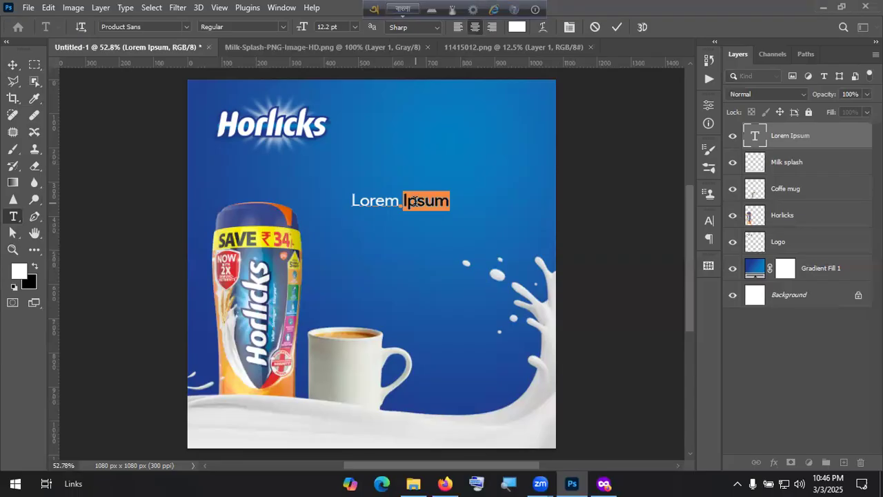
double_click(398, 201)
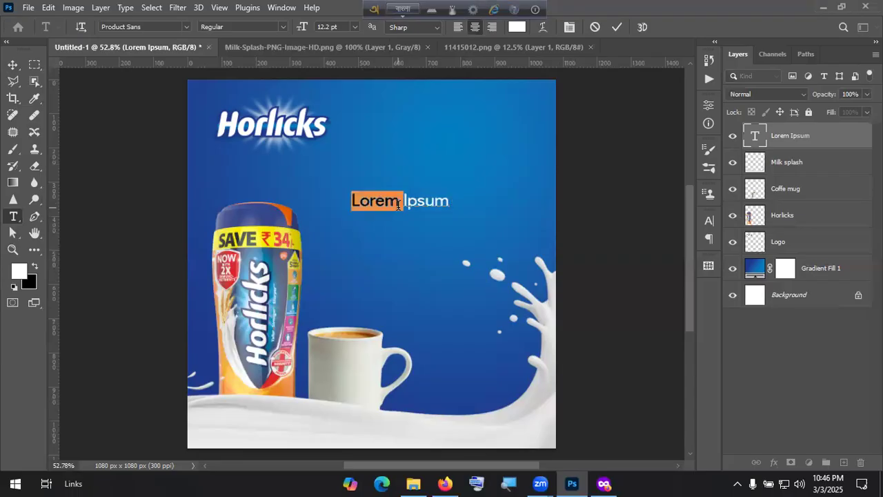
click(398, 205)
click(398, 205)
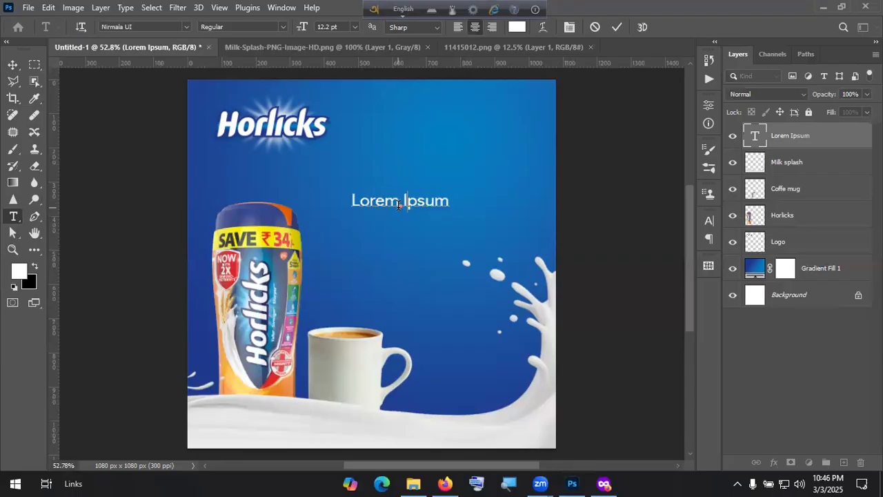
Step: Replace the placeholder with trial Bengali text, commit it, and switch to a new Firefox tab
key(ctrl+a)
text(শ)
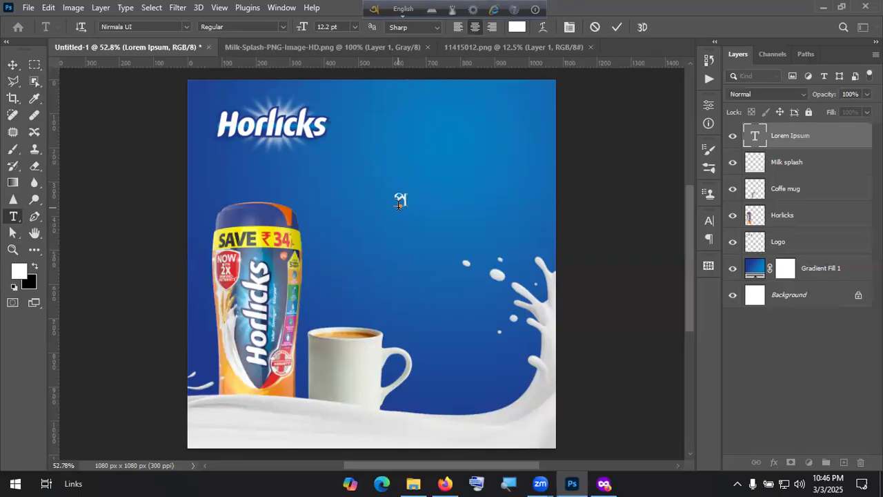
text(tidiner)
key(ctrl+a)
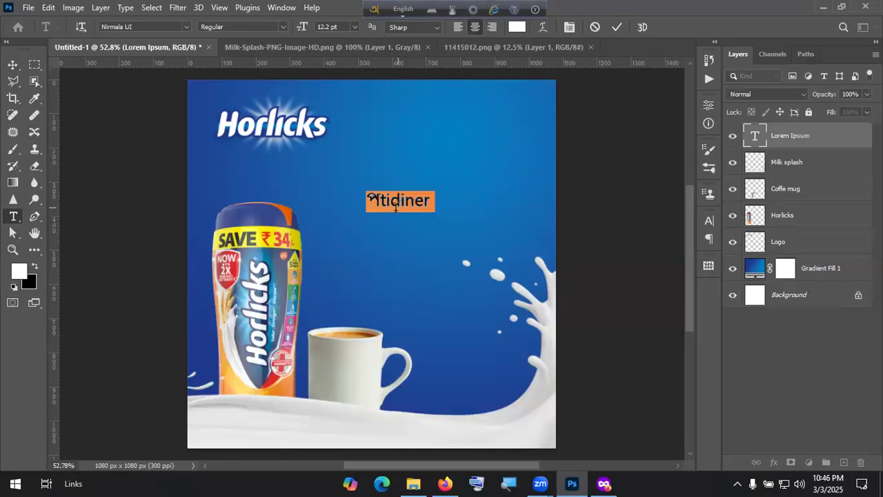
click(13, 65)
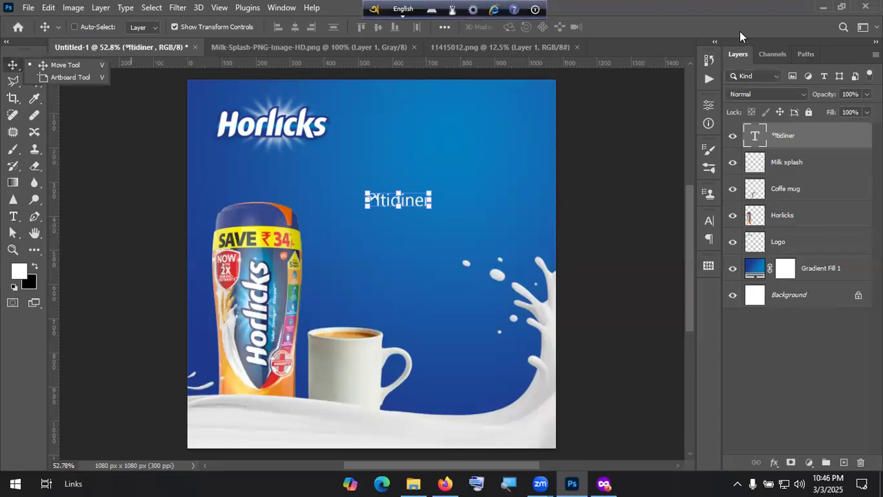
key(alt+Tab)
click(522, 40)
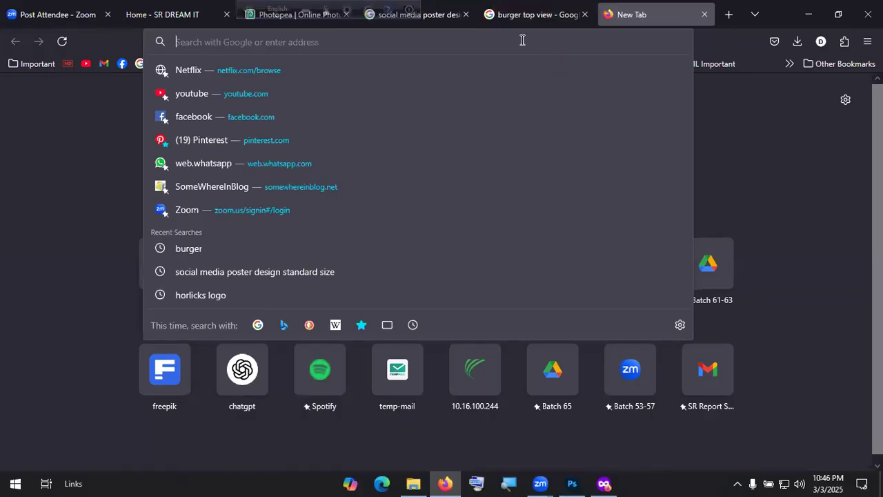
Step: Search 'hind siliguri font' and open the Hind Siliguri page on Google Fonts
text(hind)
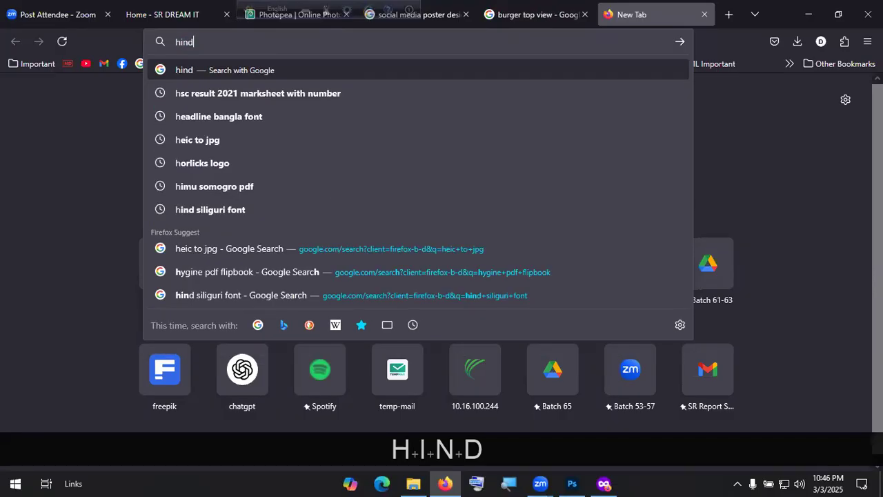
key(Down)
key(Return)
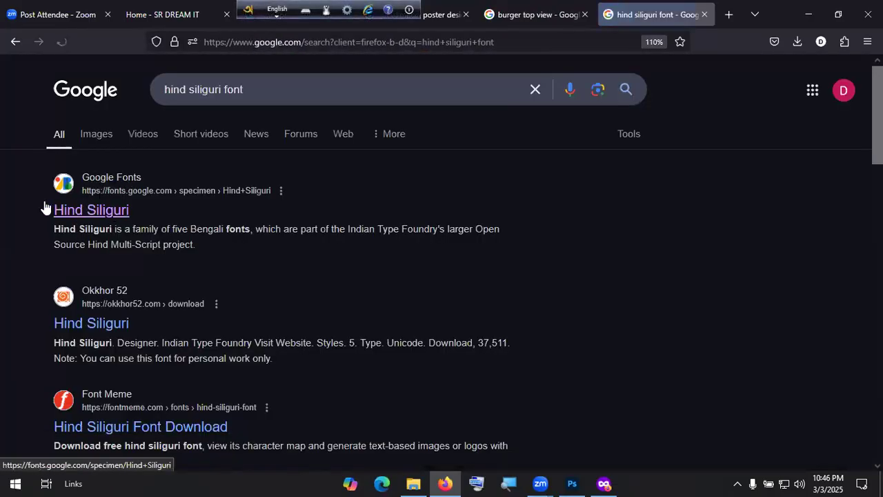
click(94, 218)
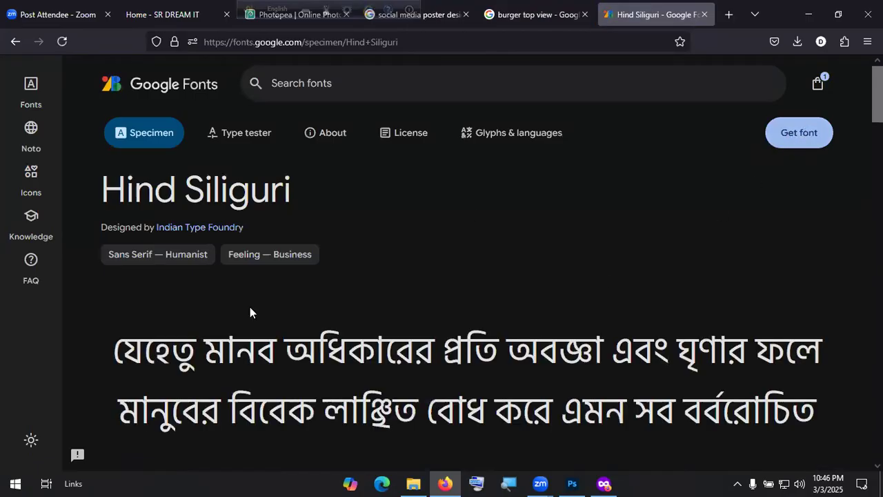
Step: Get the Hind Siliguri font, download it as a zip, and show it in its folder
scroll(246, 329, down, 3)
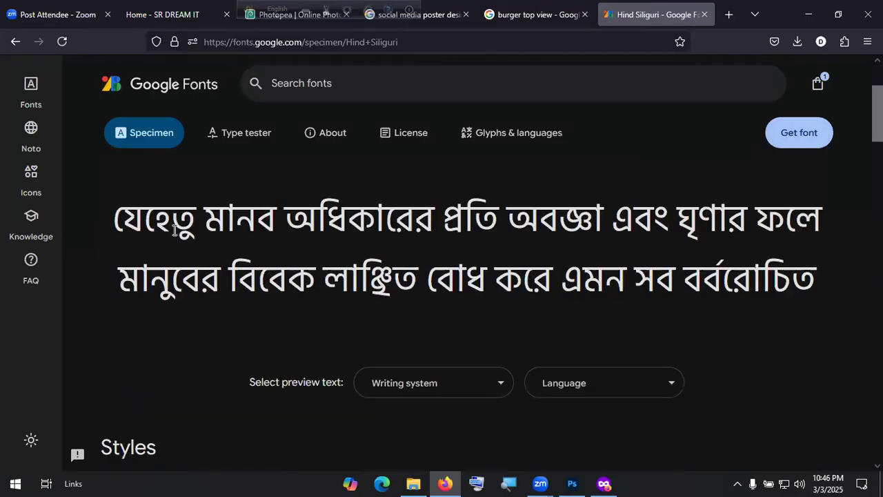
click(787, 146)
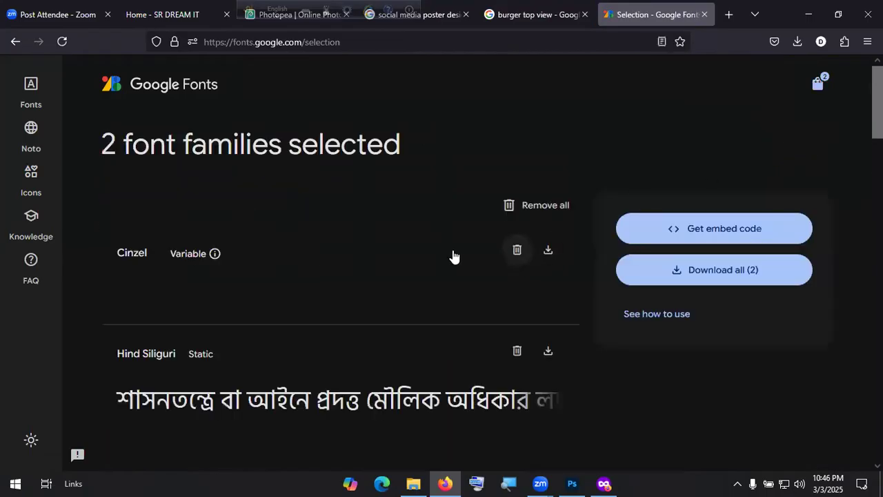
scroll(266, 279, down, 3)
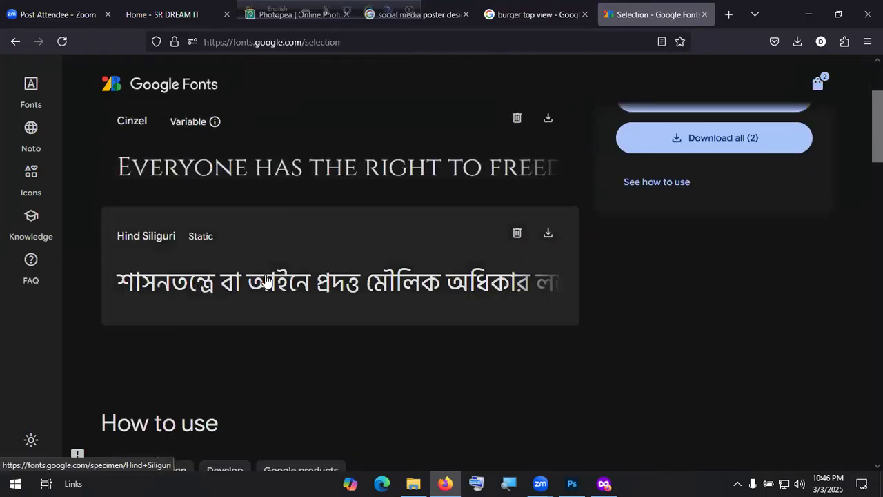
click(549, 234)
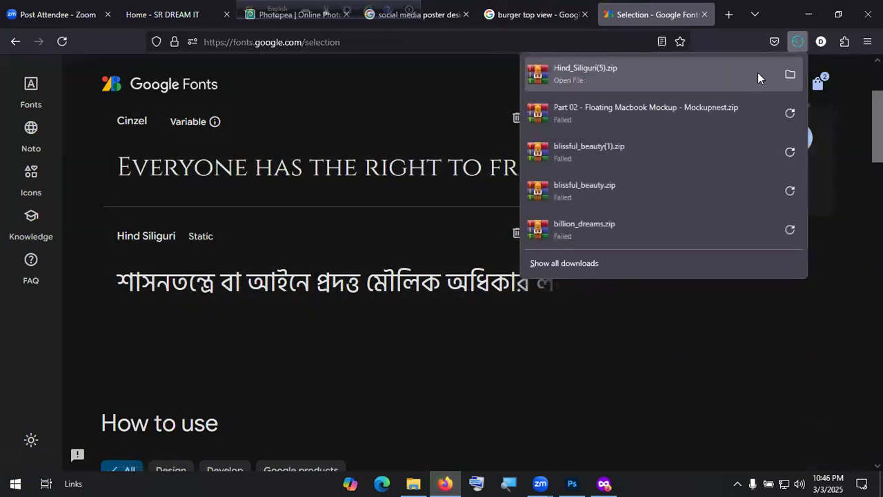
click(790, 73)
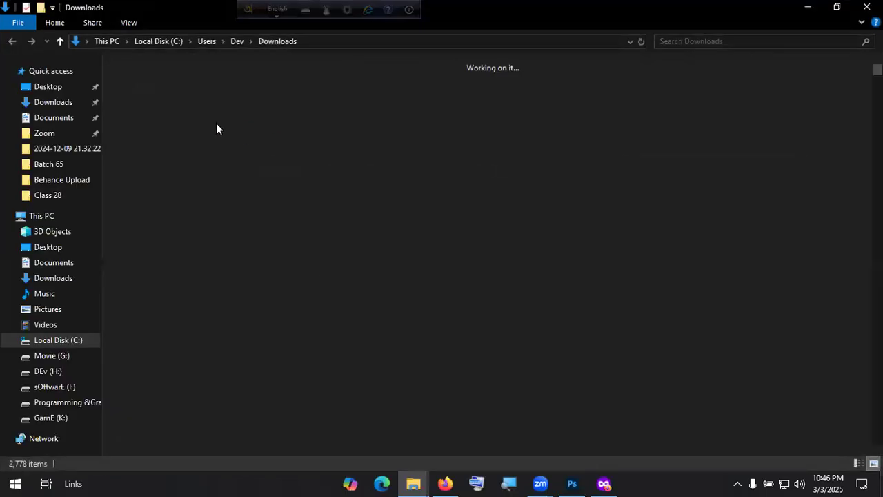
Step: Extract the Hind Siliguri zip into Downloads and open the Hind_Siliguri(5) folder
right_click(151, 118)
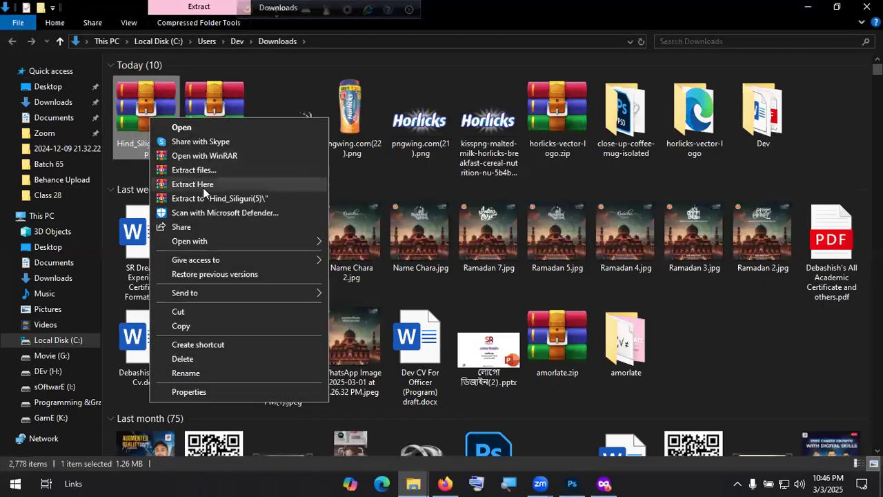
click(222, 198)
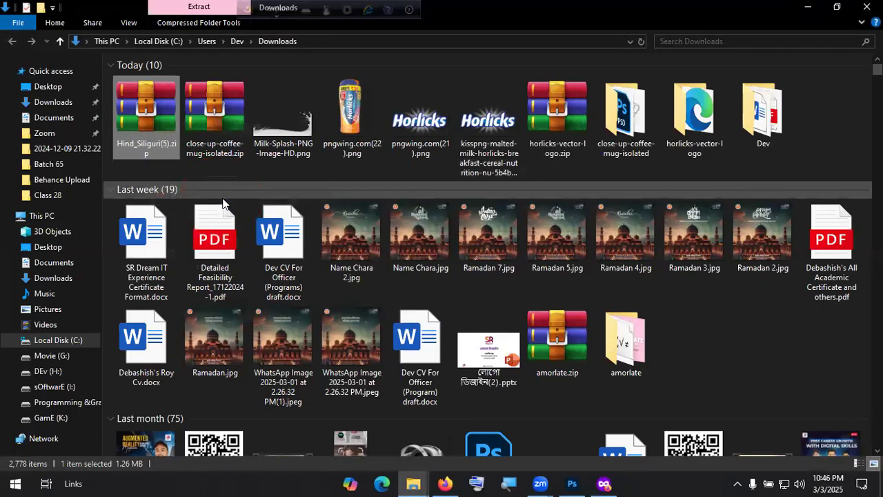
double_click(626, 114)
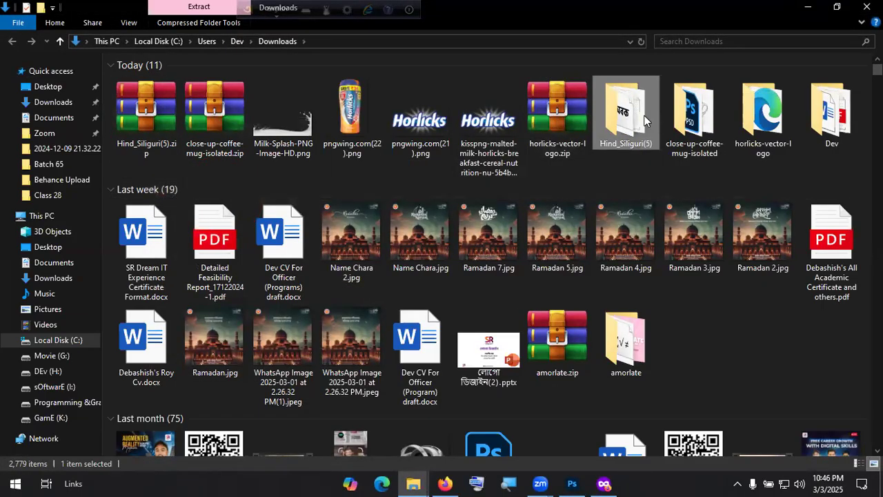
Step: Install all five Hind Siliguri font files, replacing existing ones, and return to Photoshop
click(208, 136)
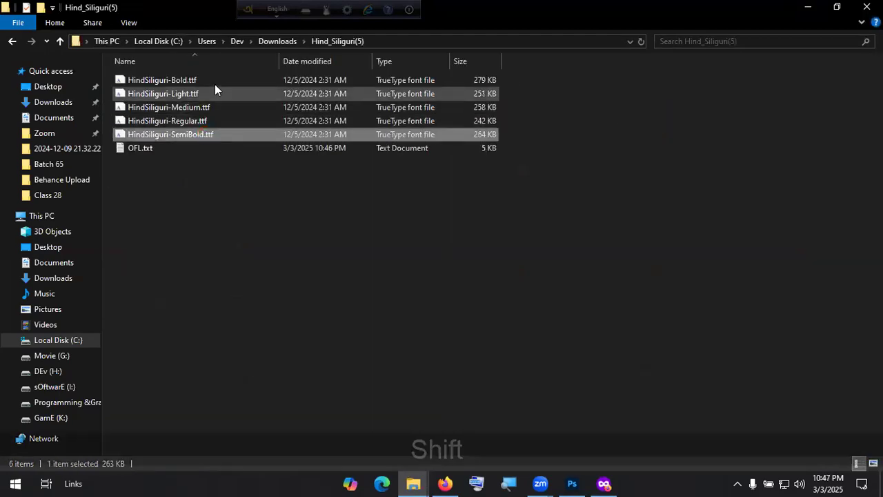
shift+click(216, 82)
right_click(216, 82)
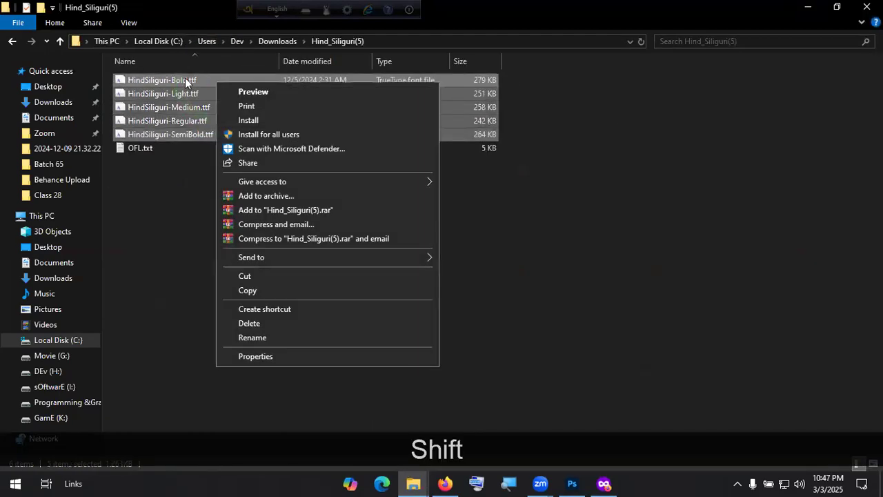
click(277, 120)
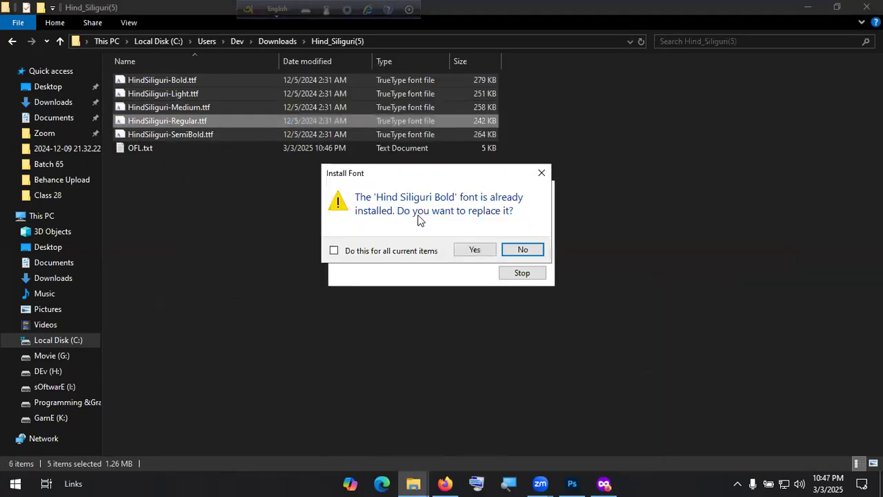
click(348, 249)
click(476, 252)
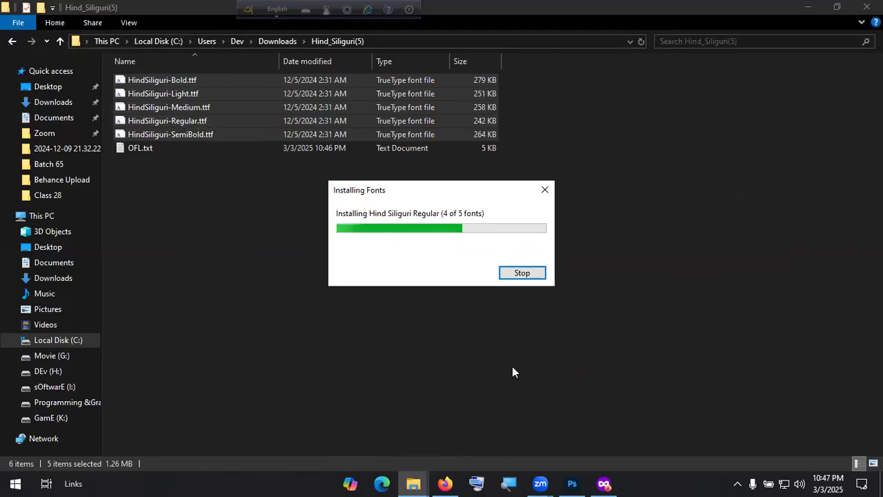
click(571, 483)
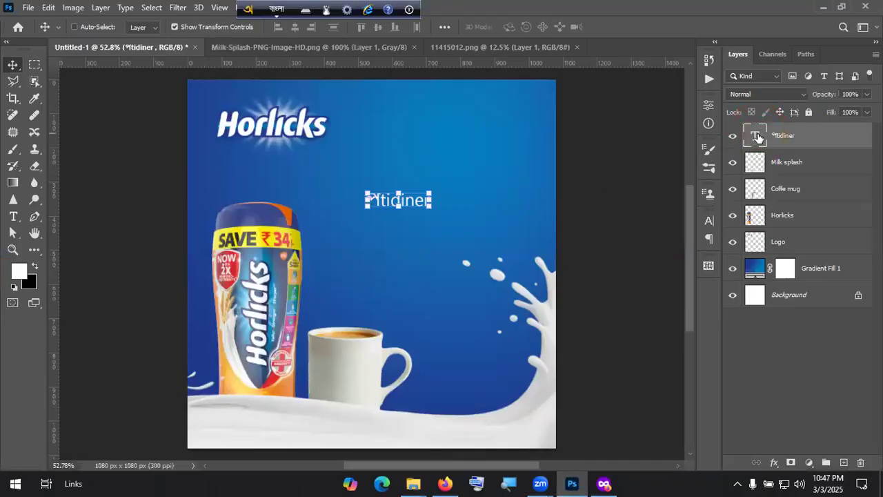
Step: Change the headline text's font family to Hind Siliguri
double_click(372, 199)
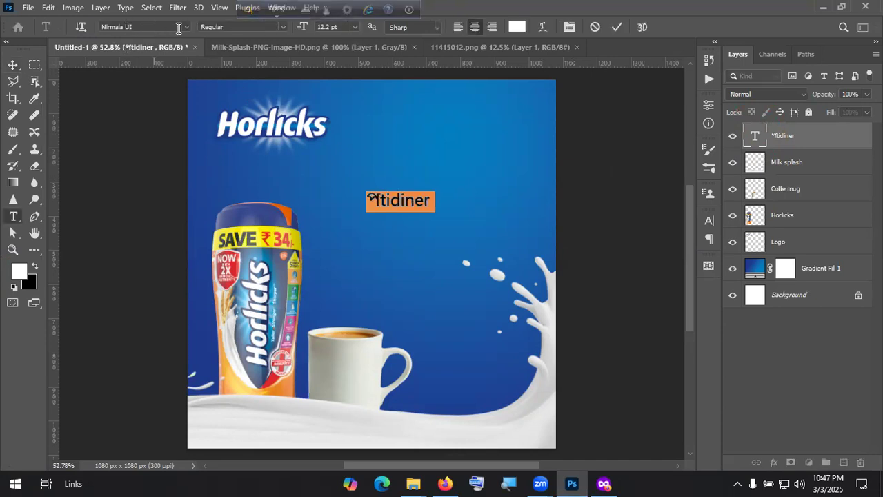
click(178, 30)
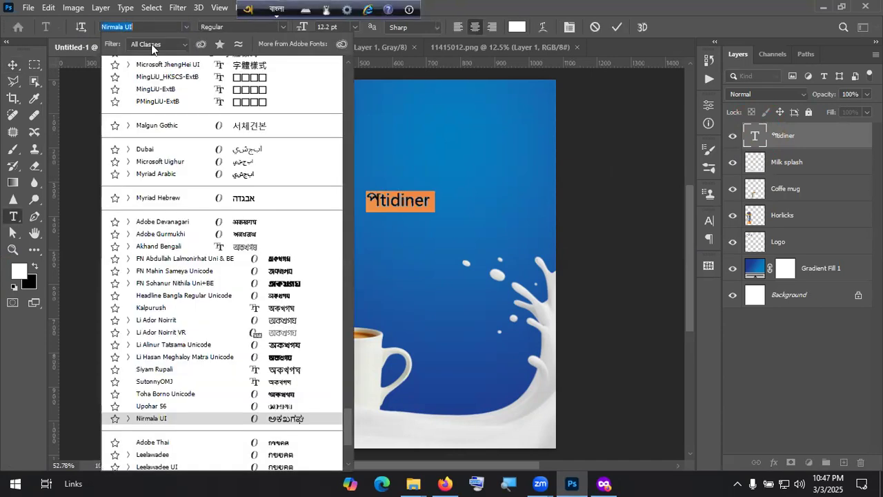
scroll(239, 153, up, 8)
scroll(239, 153, up, 3)
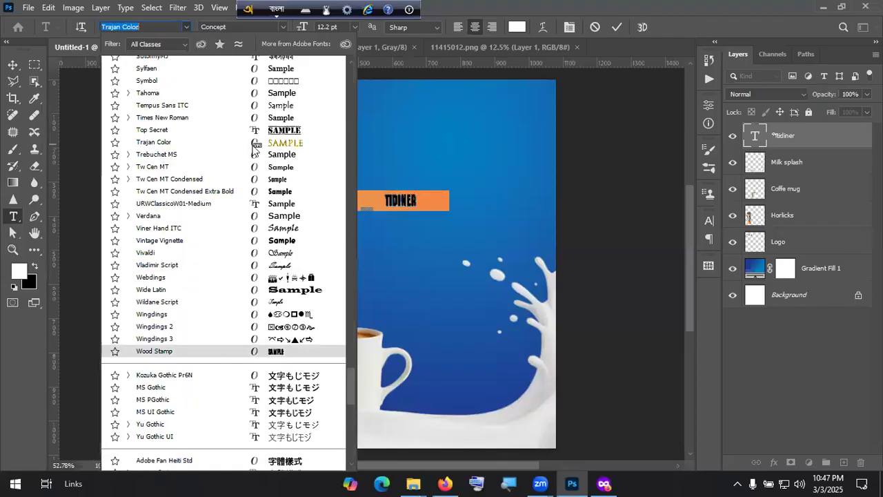
scroll(349, 352, up, 4)
drag(349, 351, 363, 217)
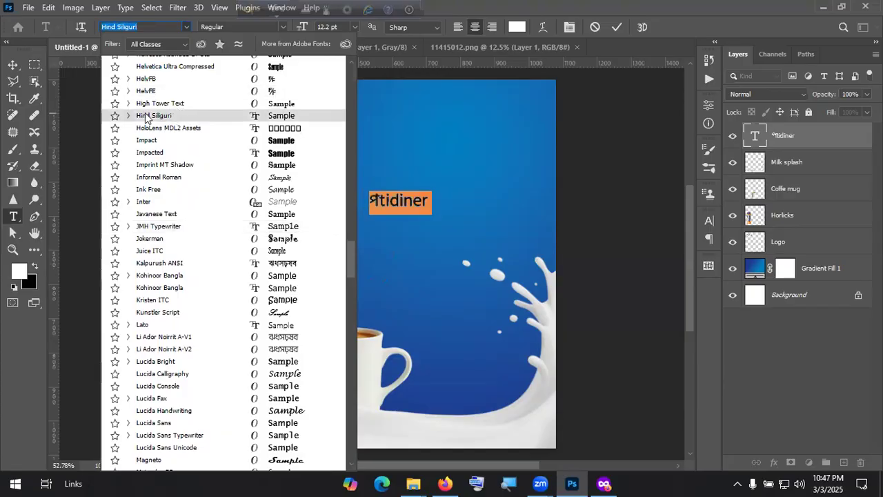
click(420, 208)
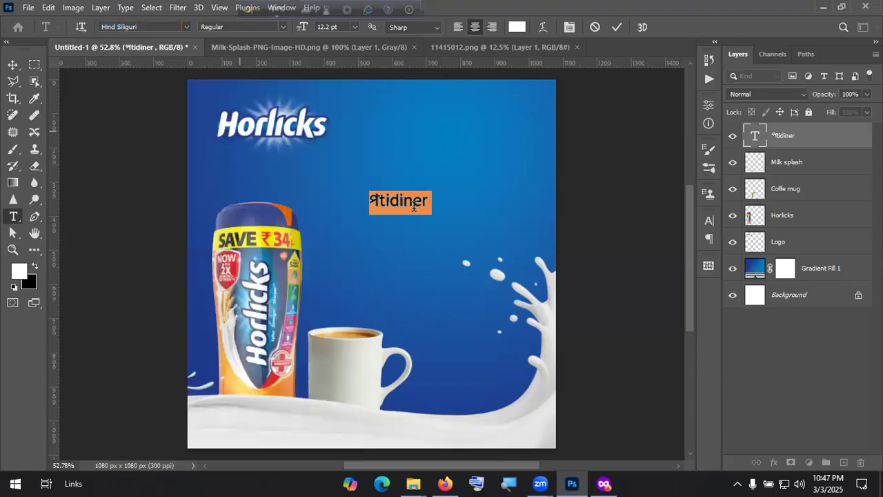
click(413, 207)
Step: Retype the headline as প্রতিদিনের শক্তির উৎস, correcting the spelling of উৎস
key(ctrl+a)
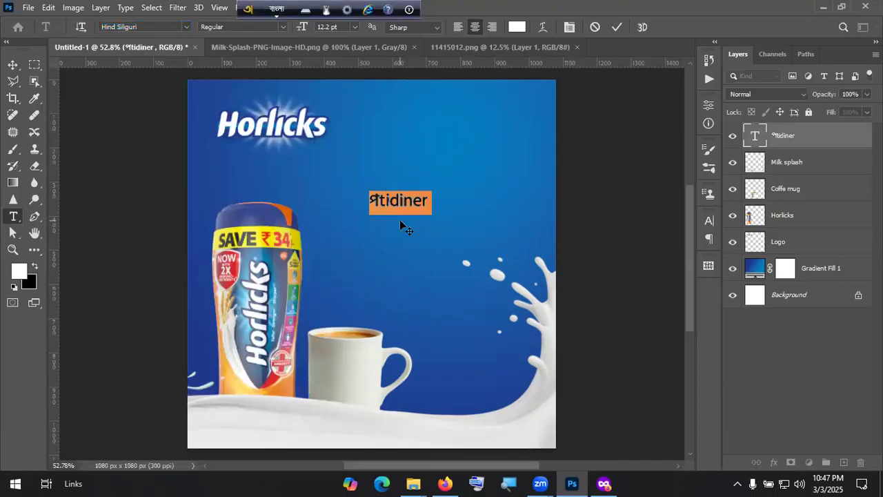
text(pr)
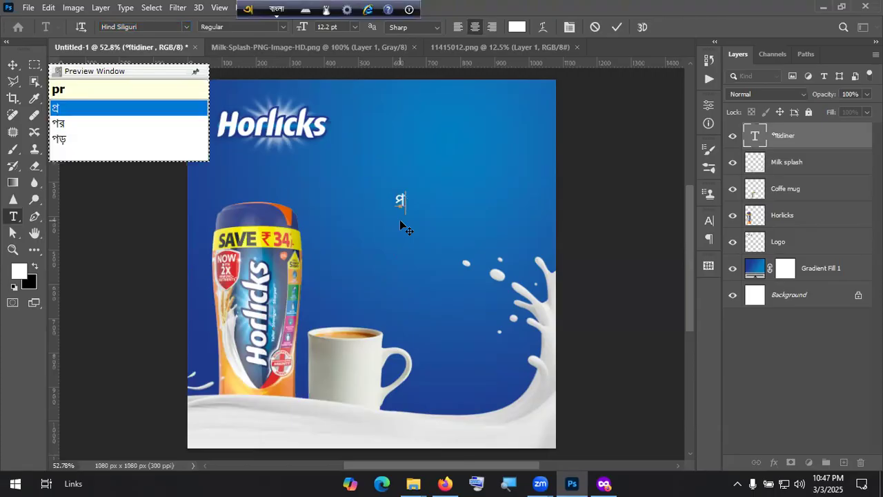
text(otider)
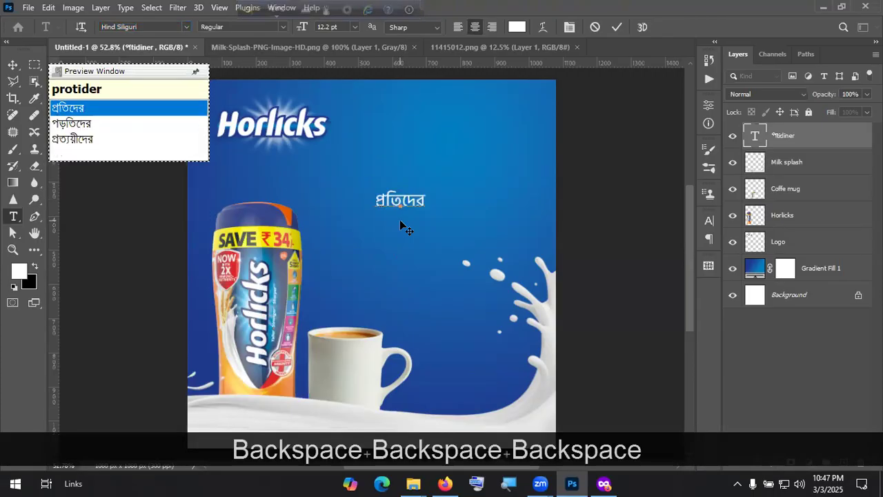
key(BackSpace)
key(BackSpace)
key(BackSpace)
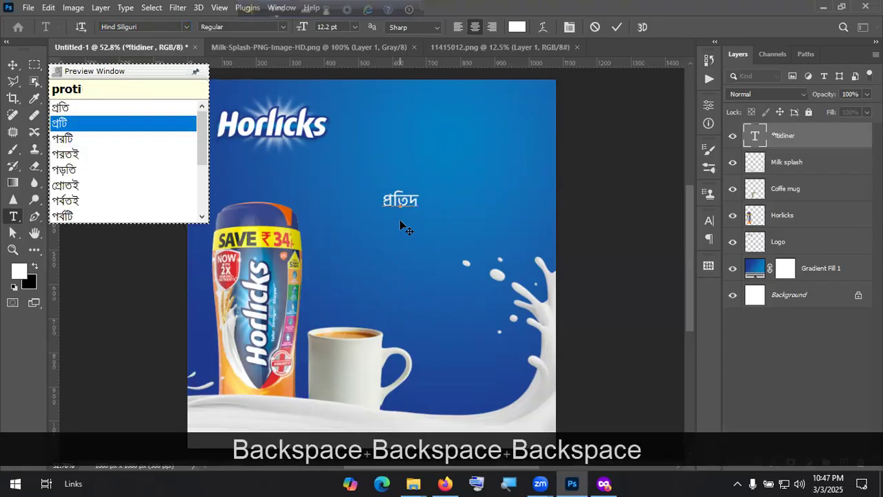
text(diner)
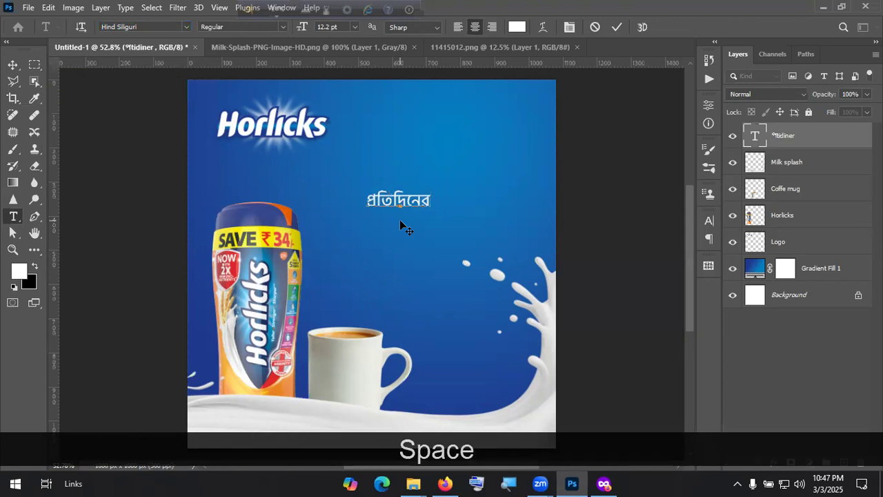
text( sh)
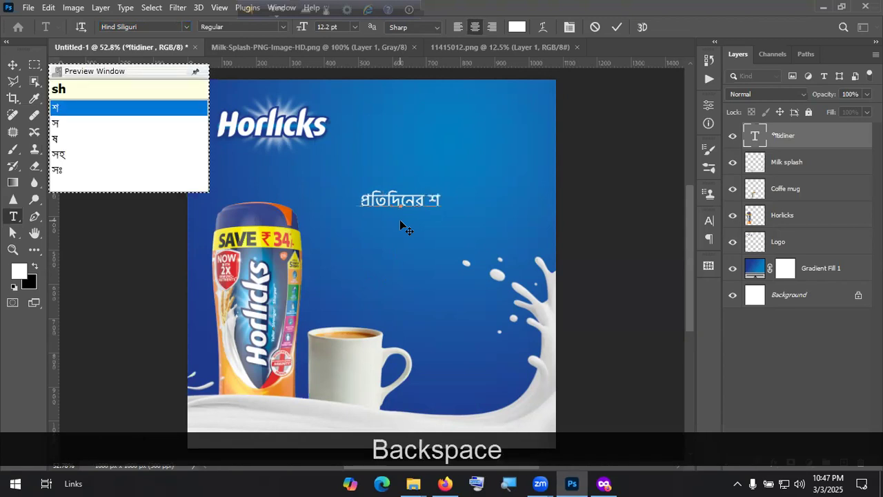
text(okti)
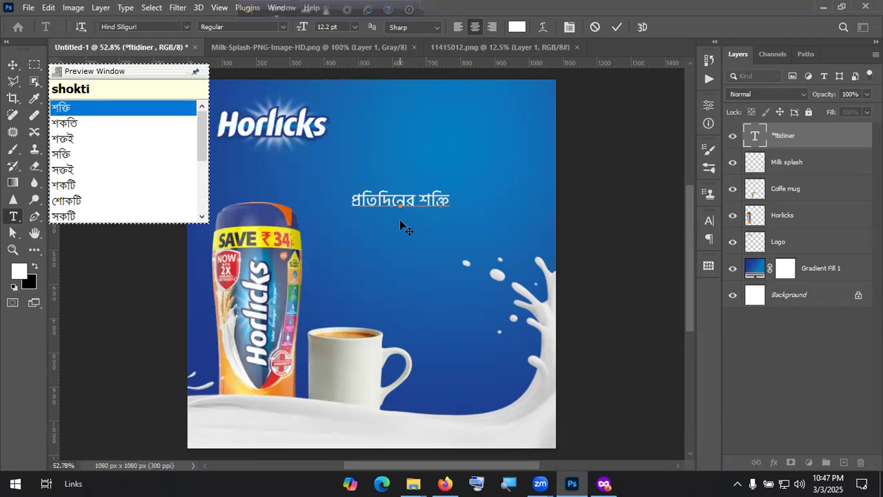
text(r u)
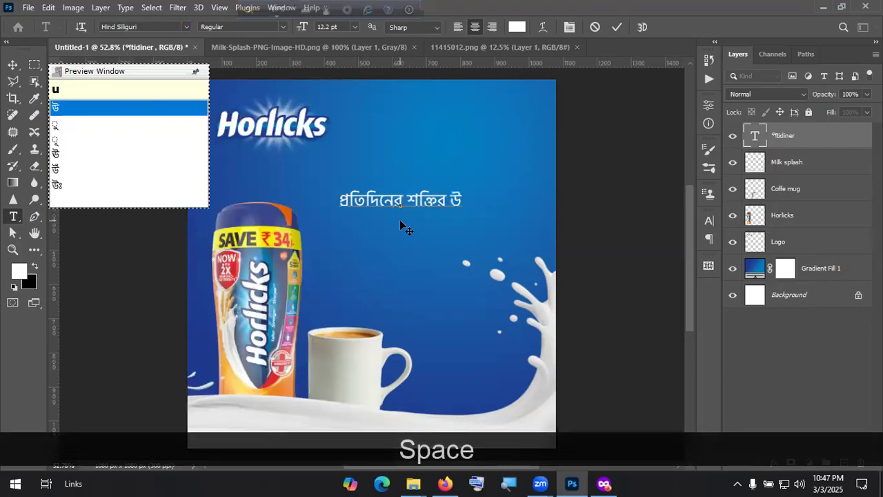
text(ths)
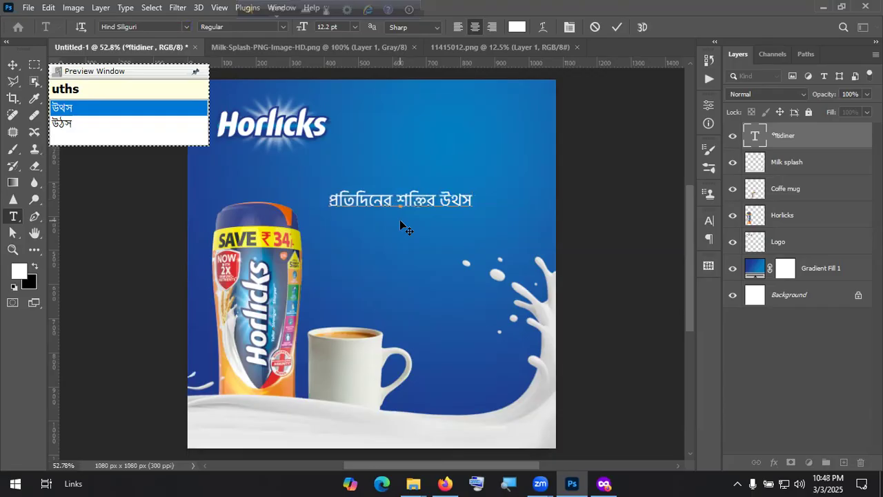
key(BackSpace)
key(BackSpace)
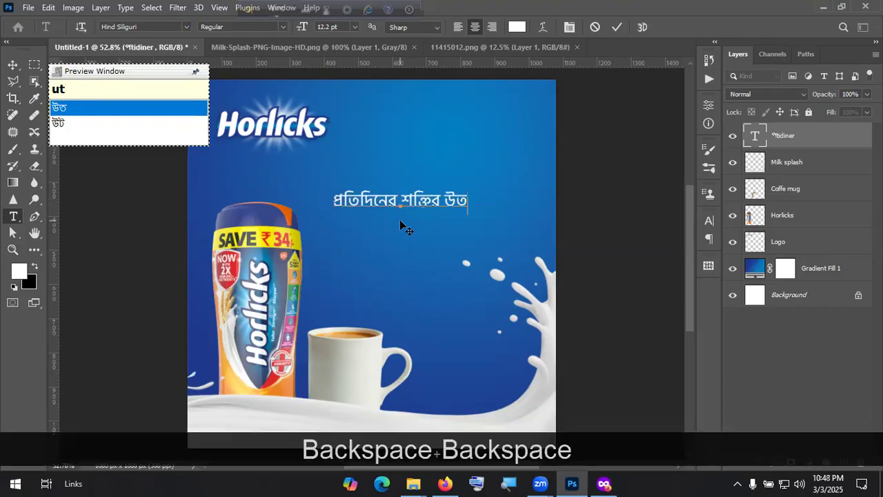
key(BackSpace)
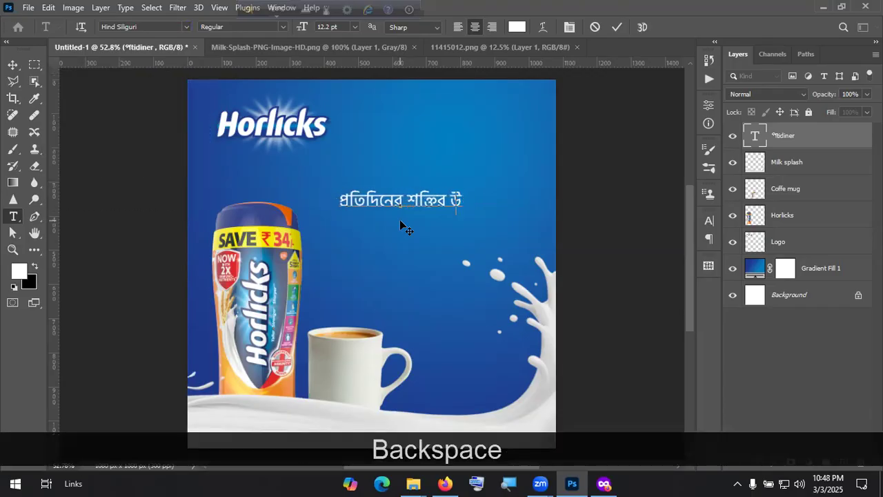
text(thso)
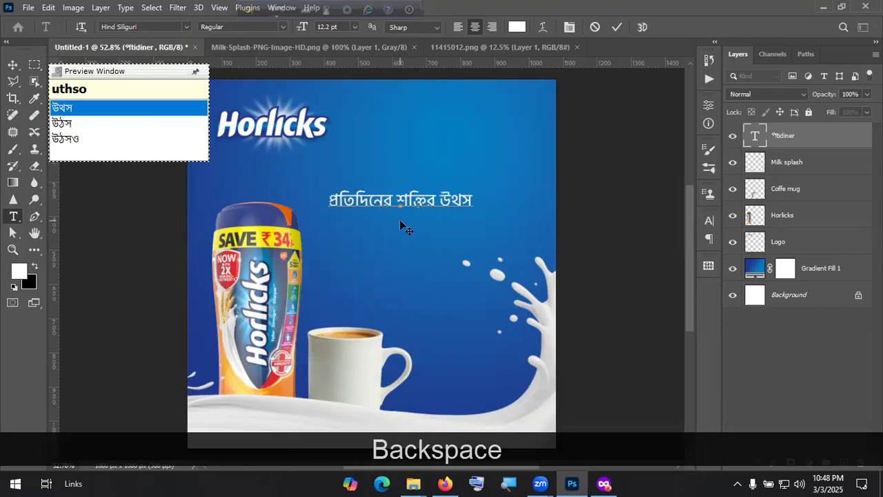
key(BackSpace)
key(BackSpace)
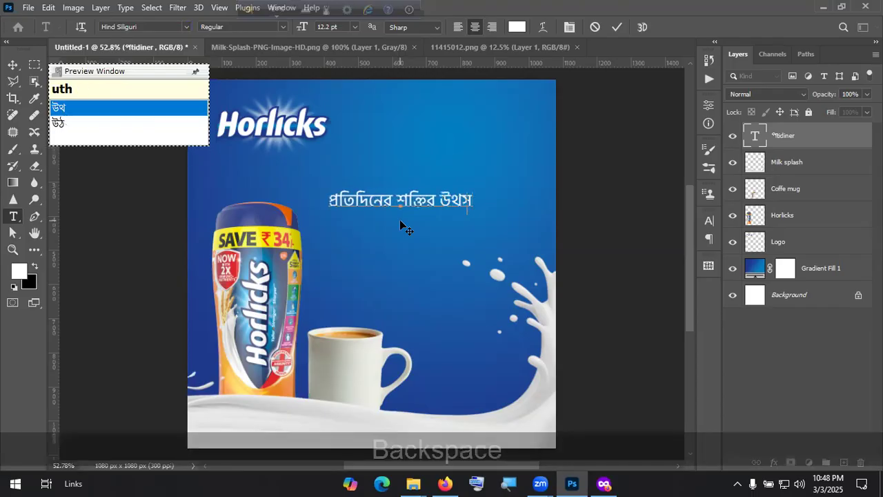
key(BackSpace)
text(T)
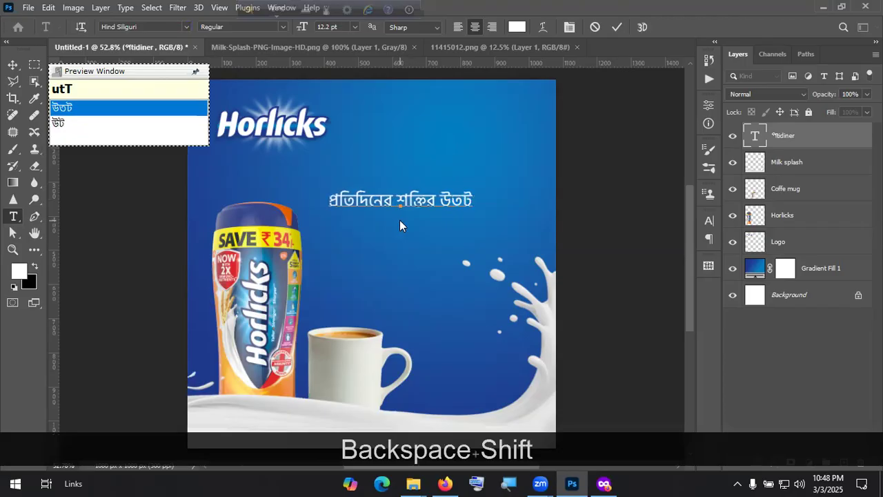
key(BackSpace)
key(BackSpace)
text(T)
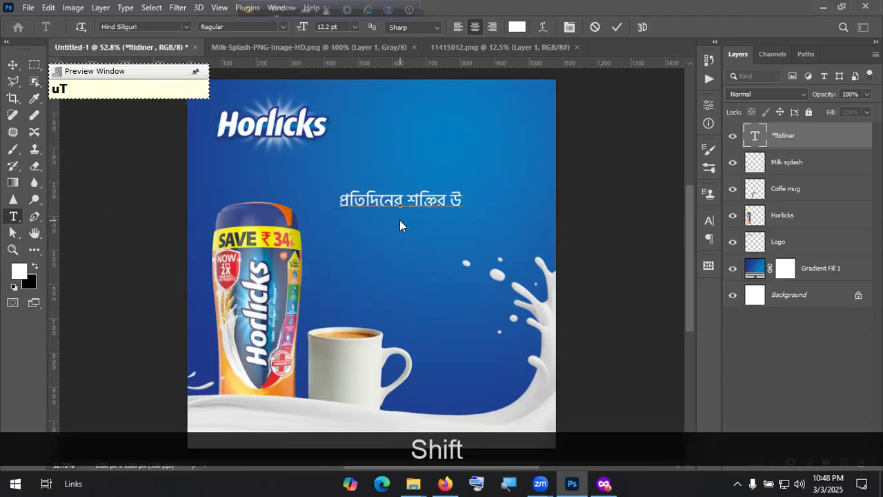
text(S)
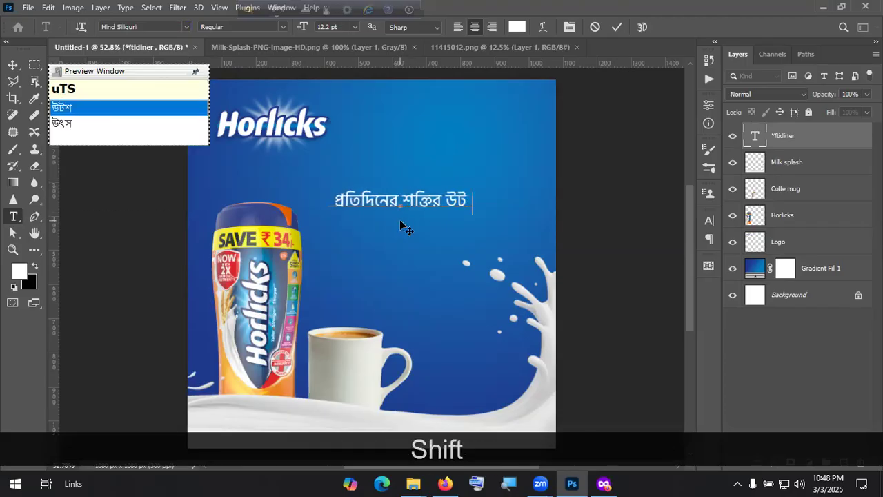
key(Down)
key(space)
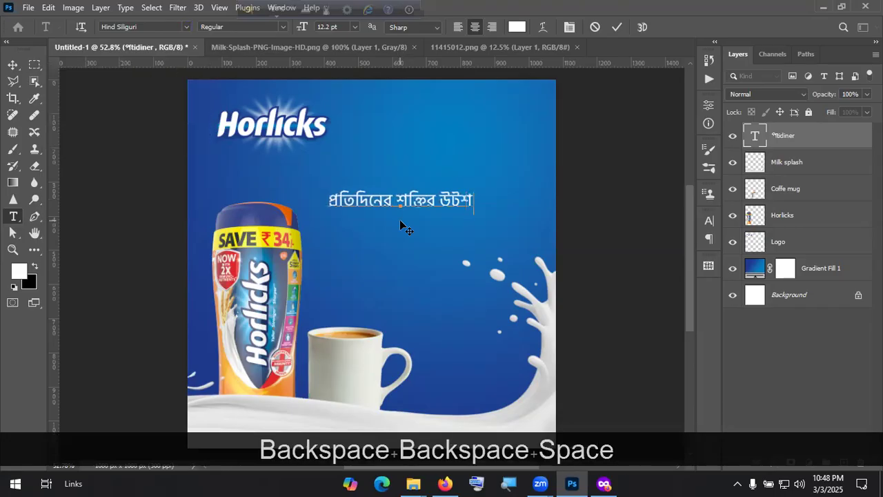
Step: Add হোক, put হর্লিক্স on a second line, and commit the headline
text(h)
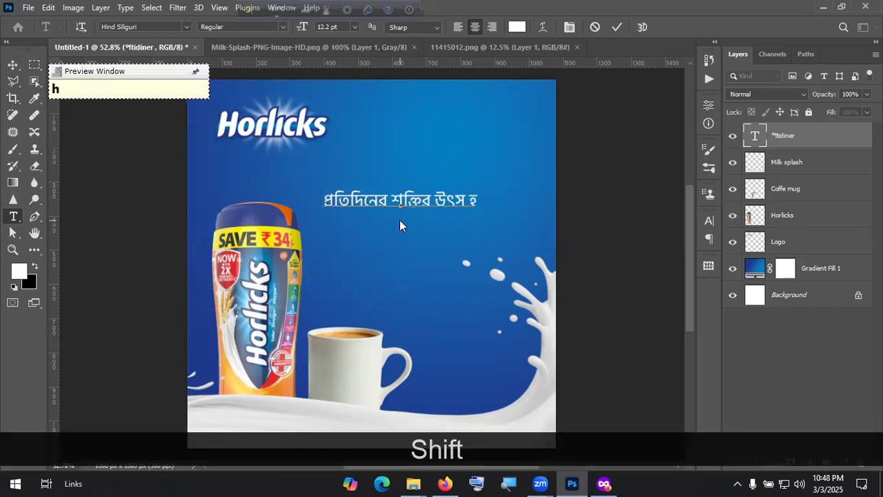
text(Ok)
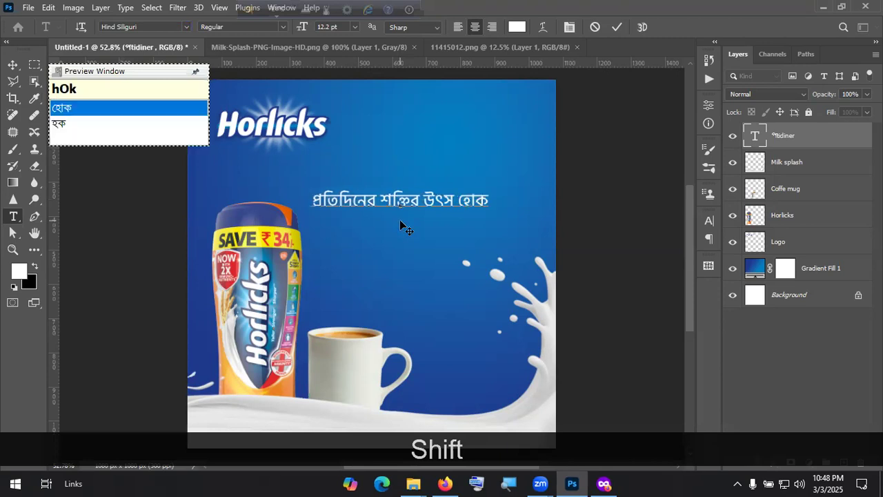
key(Return)
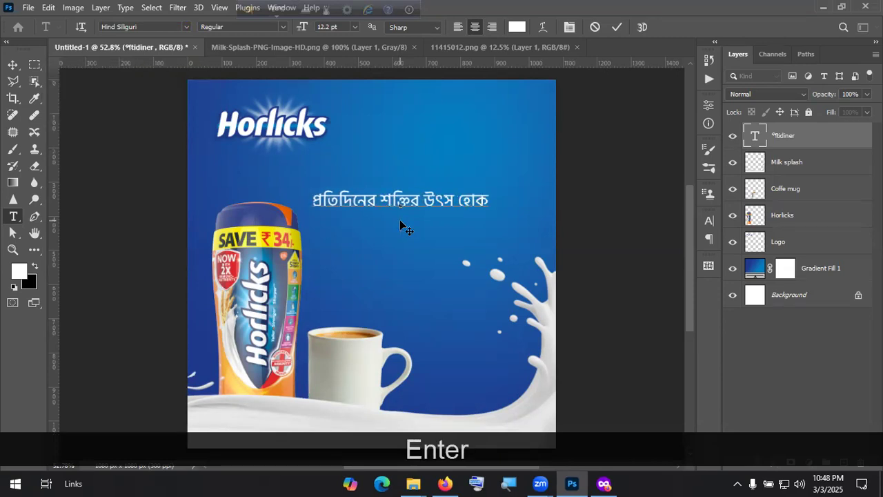
text(hpi)
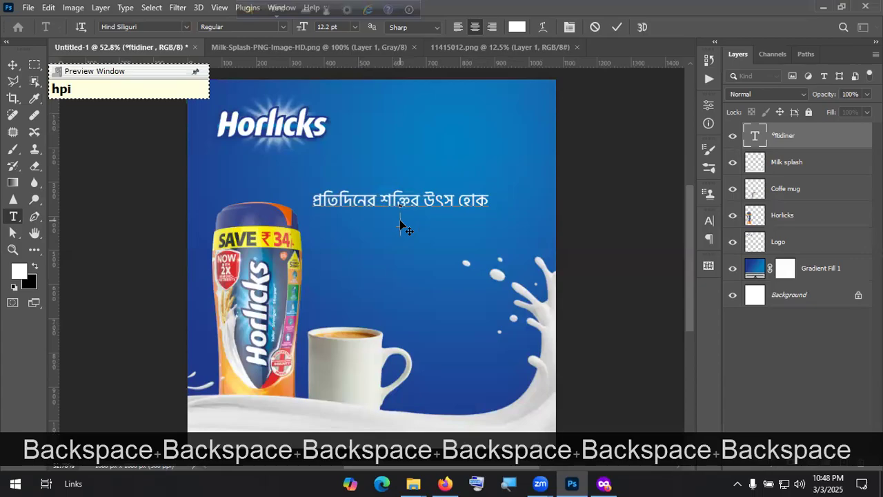
key(BackSpace)
key(BackSpace)
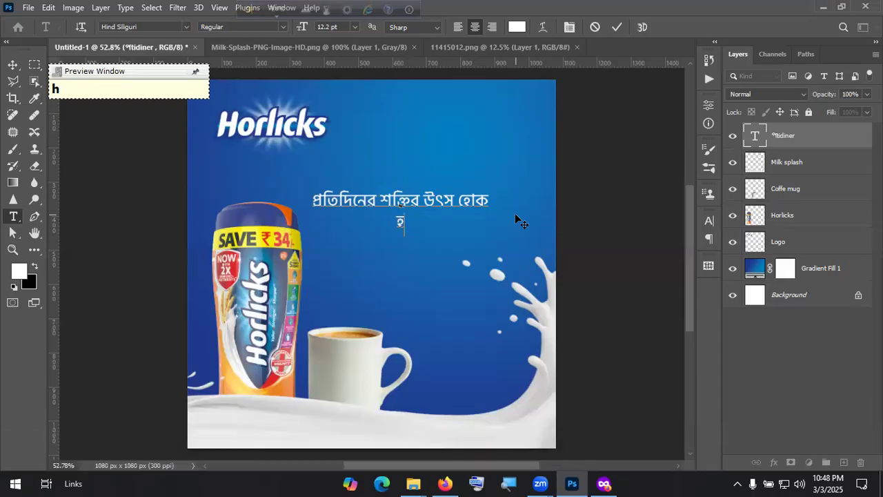
text(orr)
key(BackSpace)
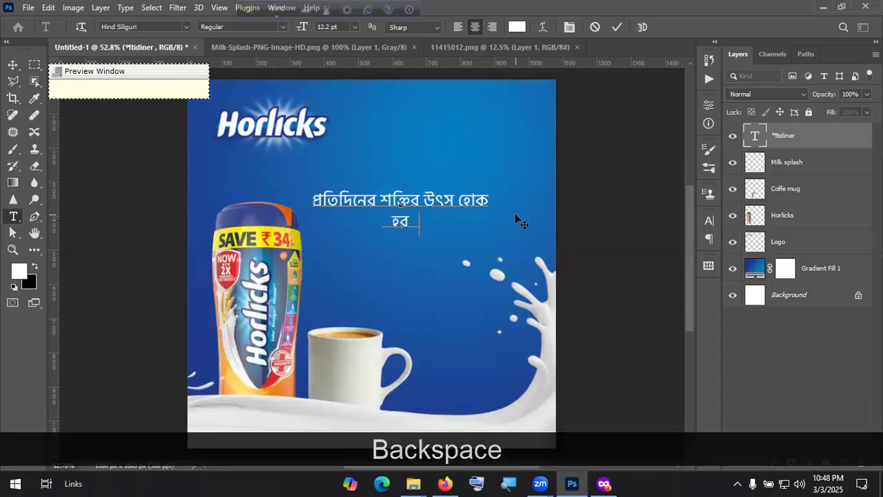
text(rlikx)
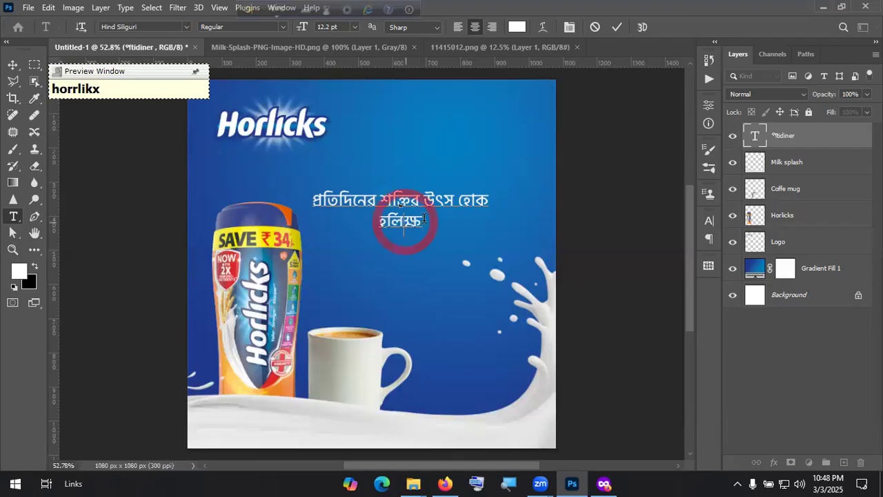
drag(383, 218, 423, 219)
text(h)
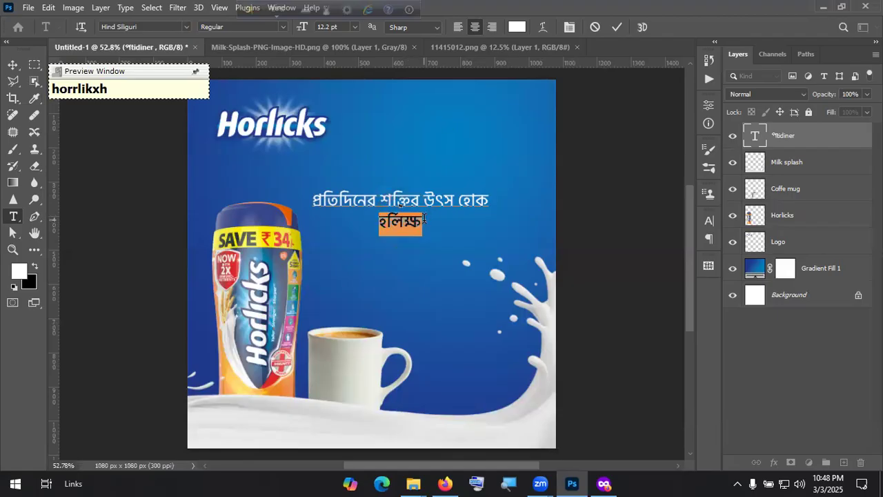
text(orrlik)
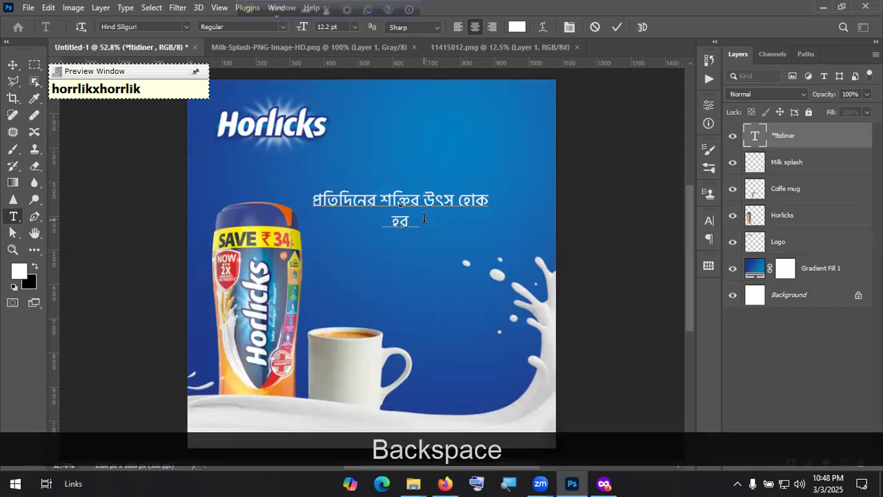
key(BackSpace)
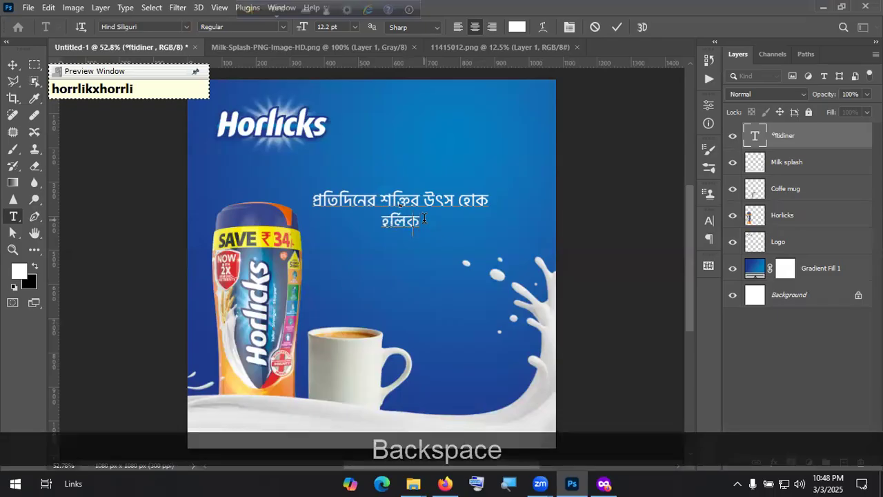
text(x)
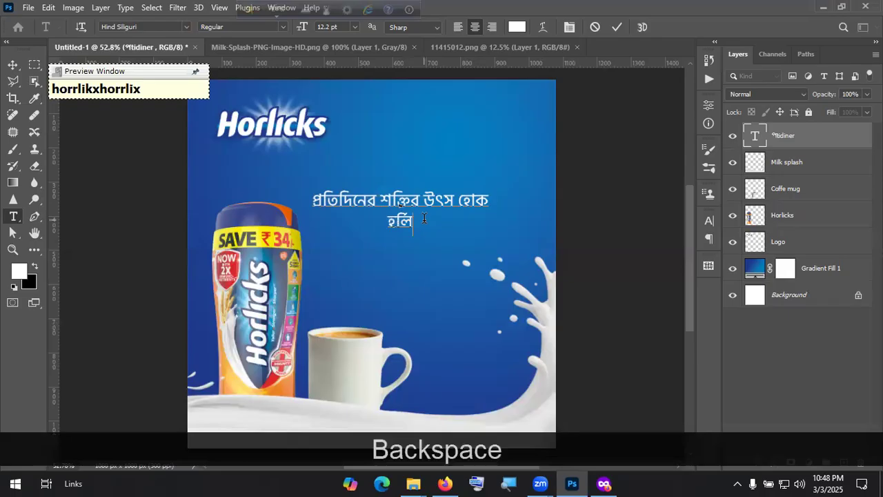
click(616, 27)
key(v)
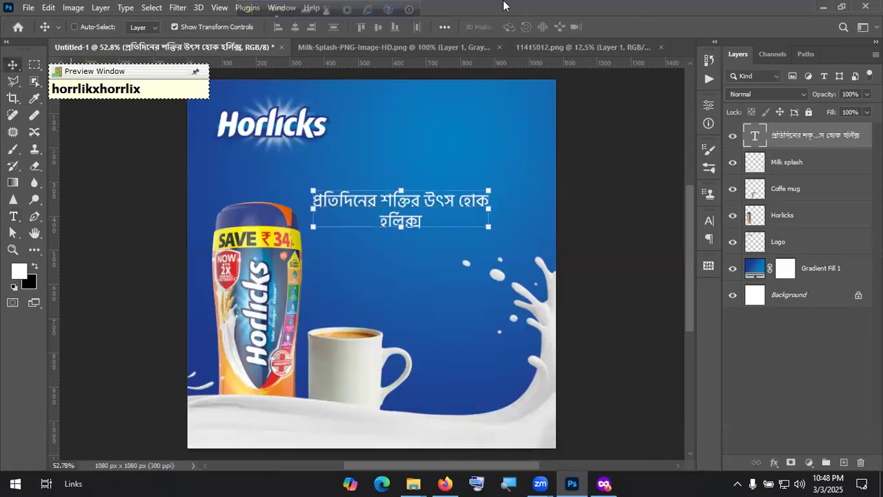
Step: Set the headline's font style to Bold
key(F12)
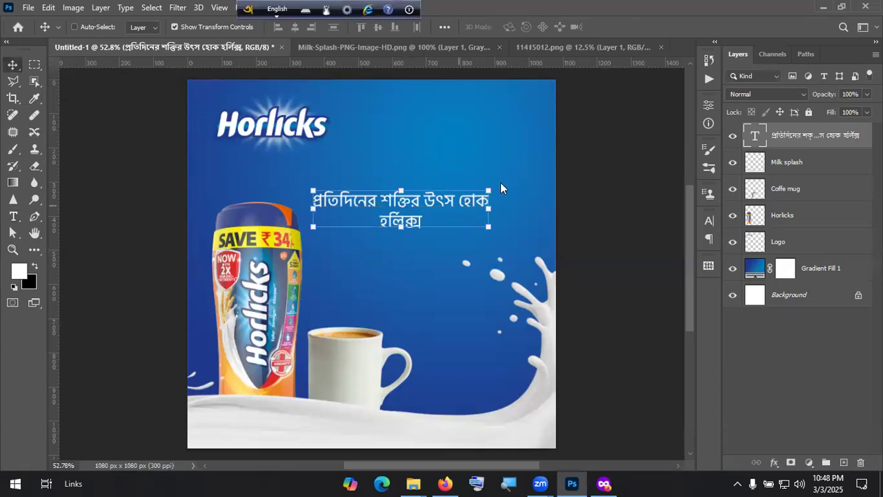
drag(439, 200, 447, 192)
double_click(447, 193)
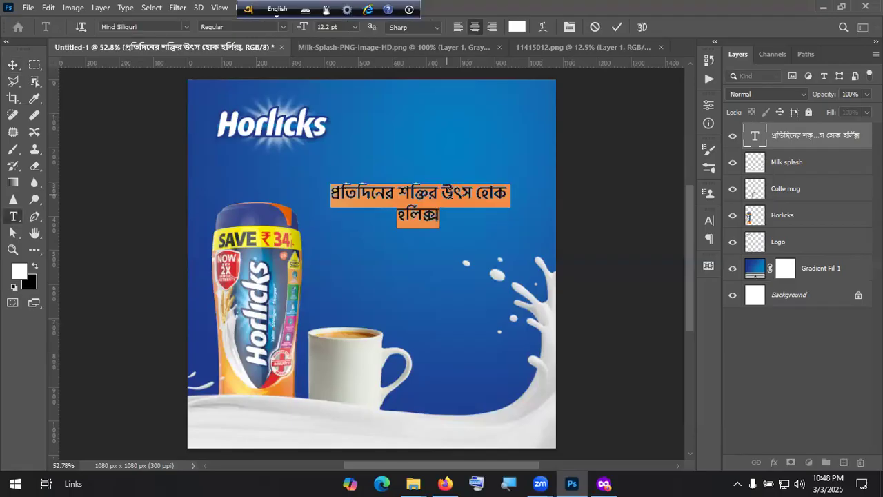
click(283, 28)
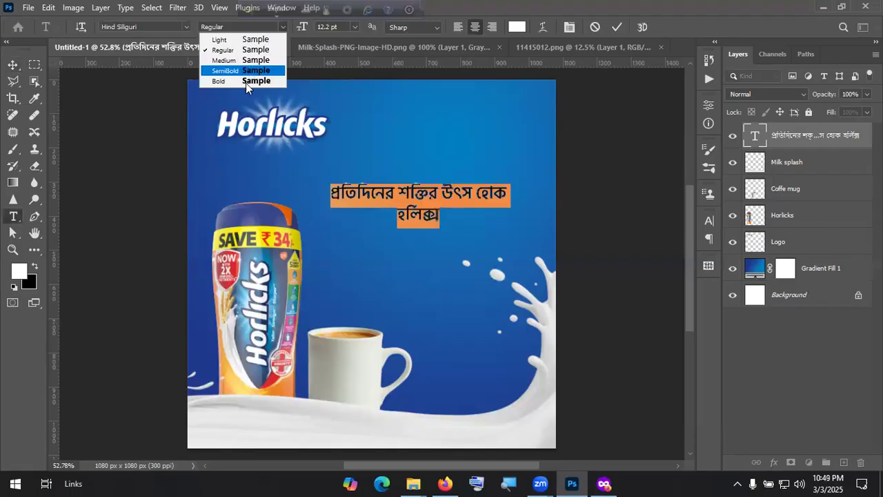
click(245, 83)
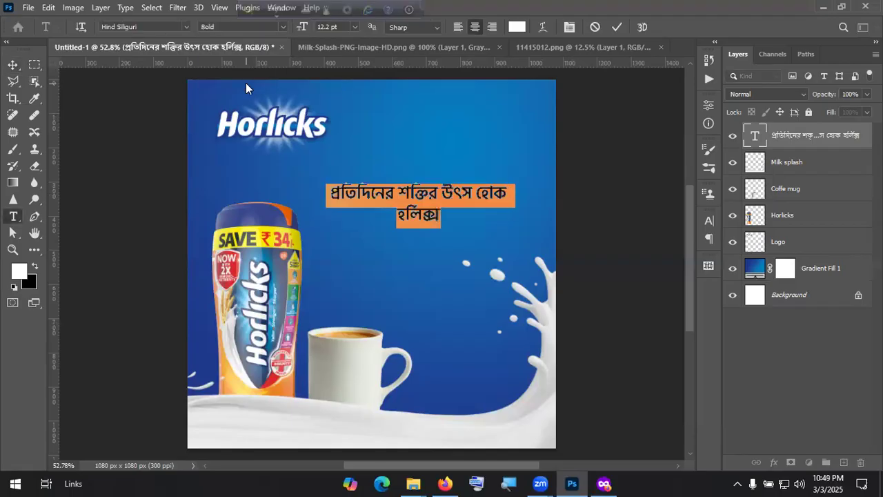
click(617, 27)
key(v)
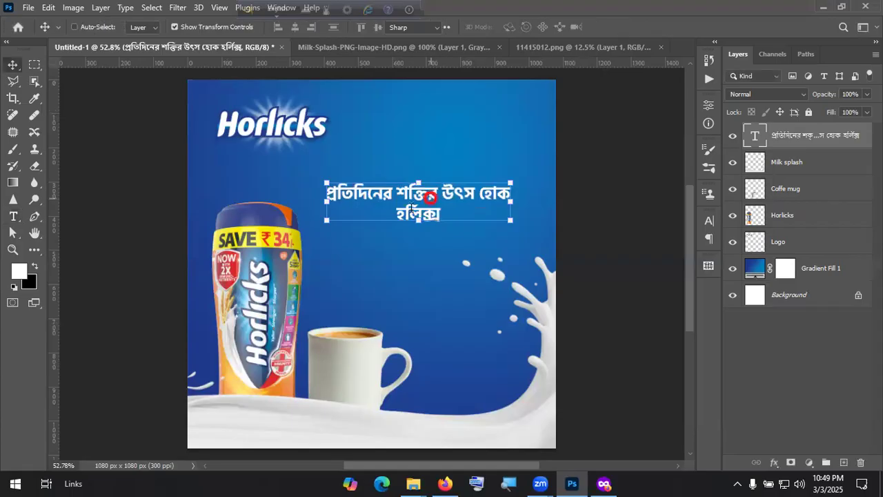
Step: Right-align the headline and break প্রতিদিনের onto its own first line
double_click(429, 197)
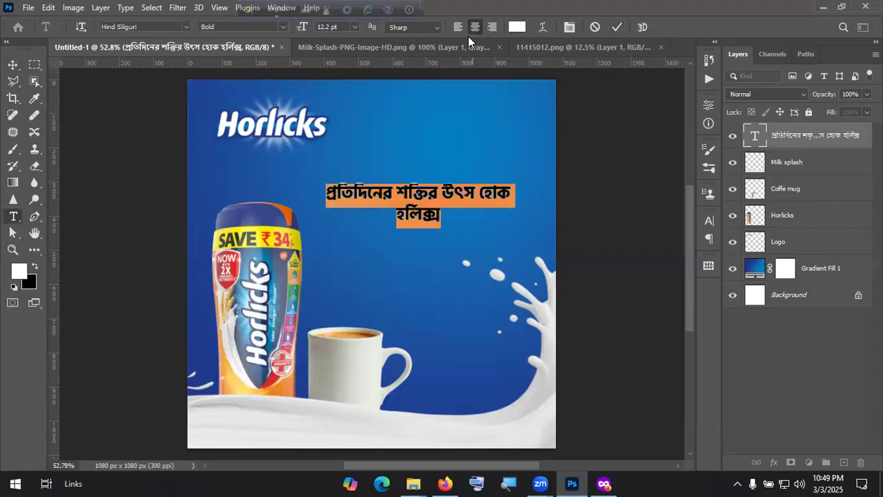
key(ctrl+shift+r)
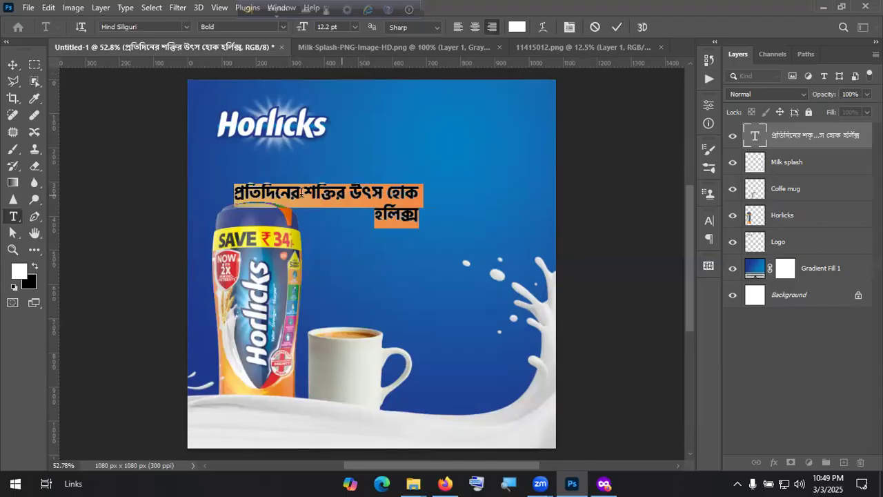
click(301, 193)
key(Right)
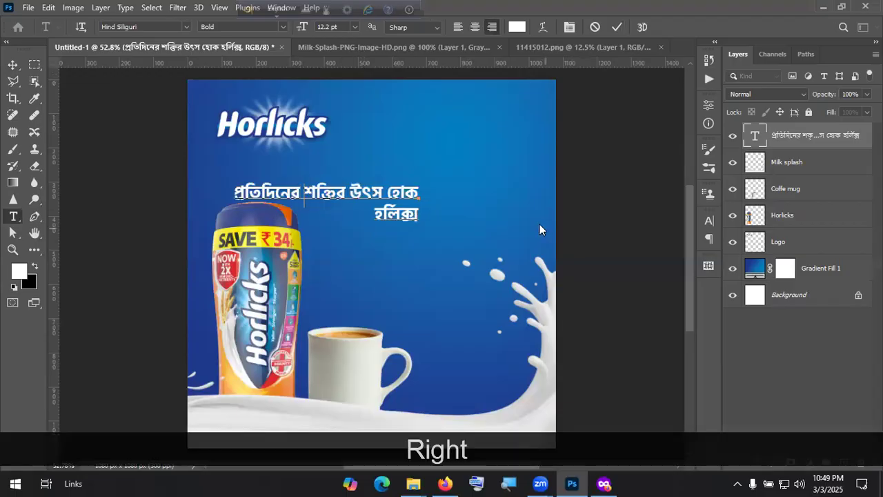
key(BackSpace)
key(Return)
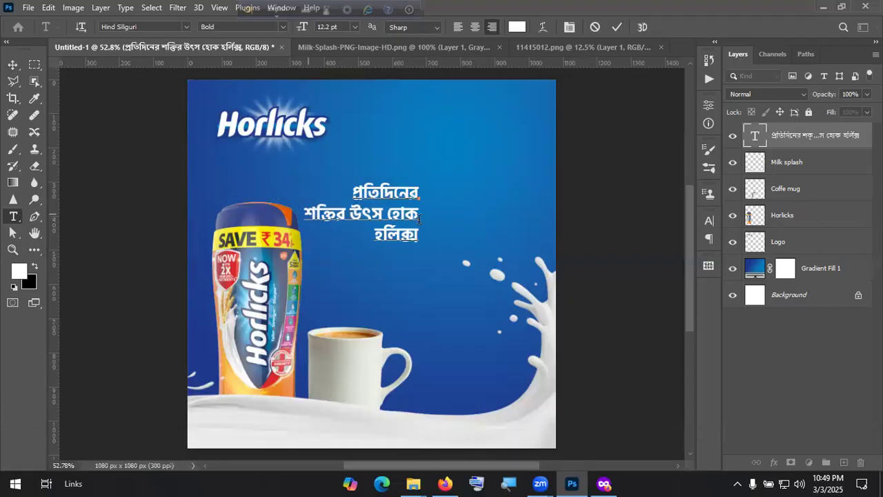
Step: Enlarge the middle line to 30 pt and move the headline to the poster's upper right
triple_click(419, 218)
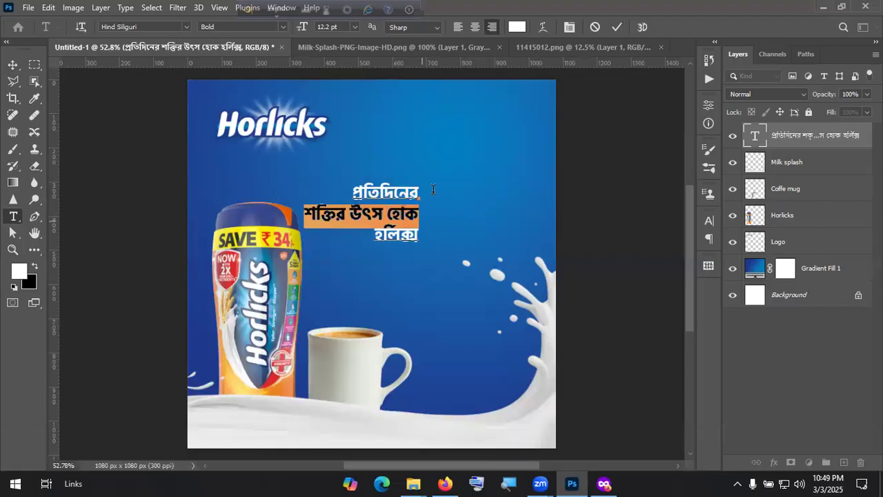
click(354, 26)
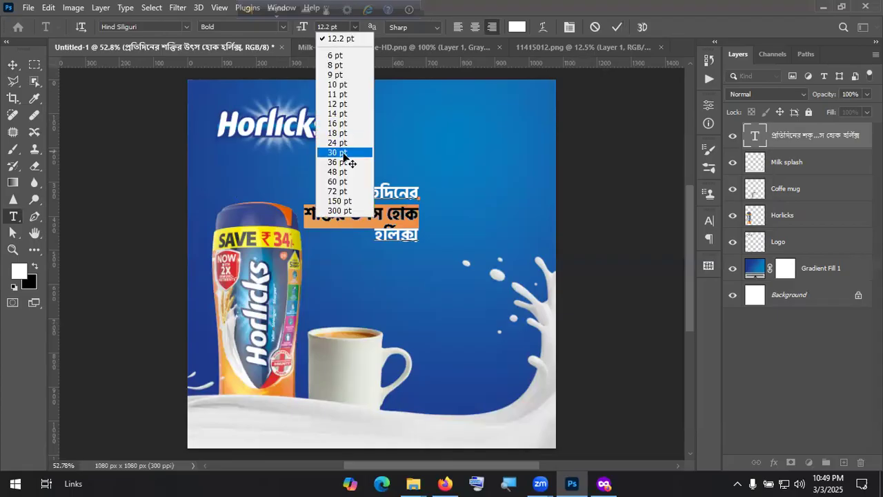
click(338, 152)
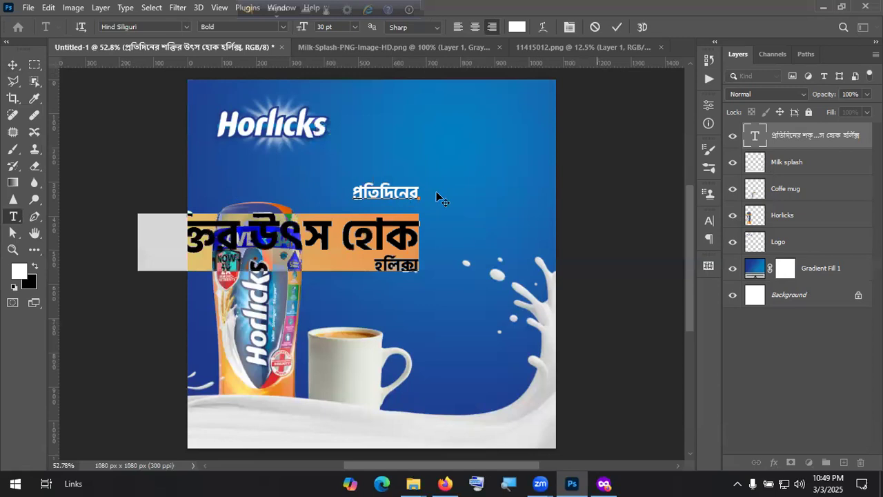
drag(406, 231, 518, 183)
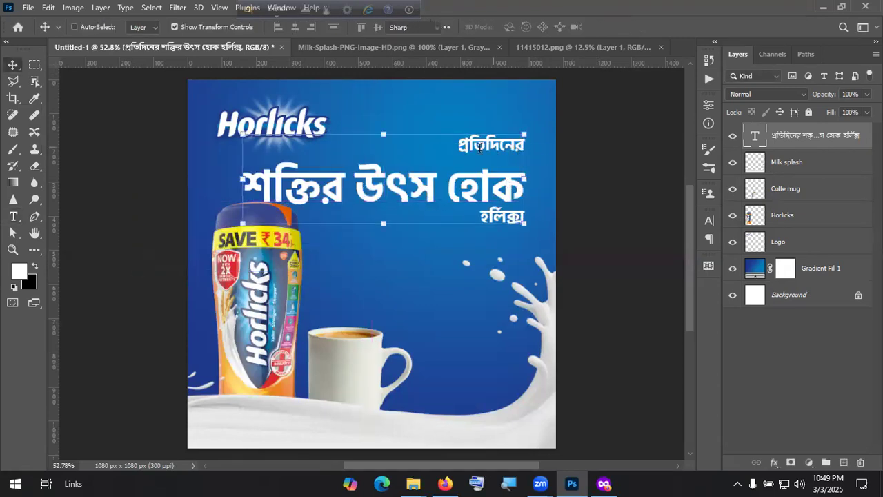
Step: Set the second and third headline lines to 24 pt
double_click(481, 147)
click(447, 186)
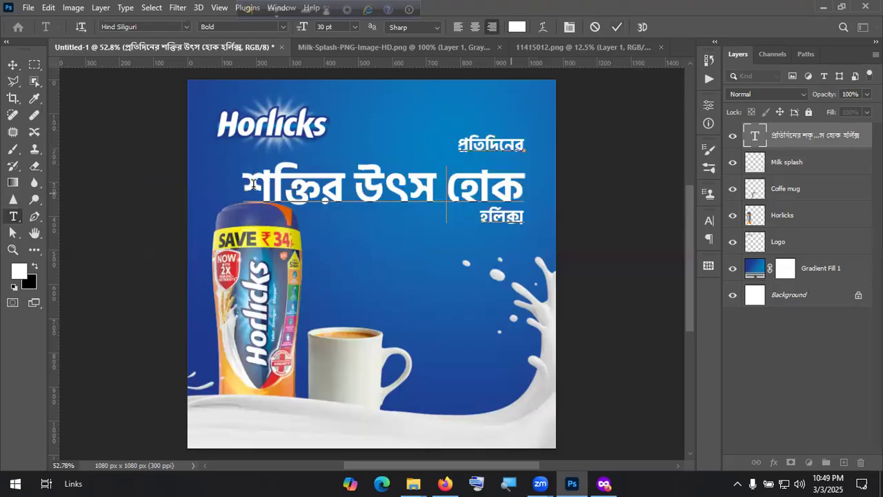
drag(253, 184, 524, 220)
click(353, 27)
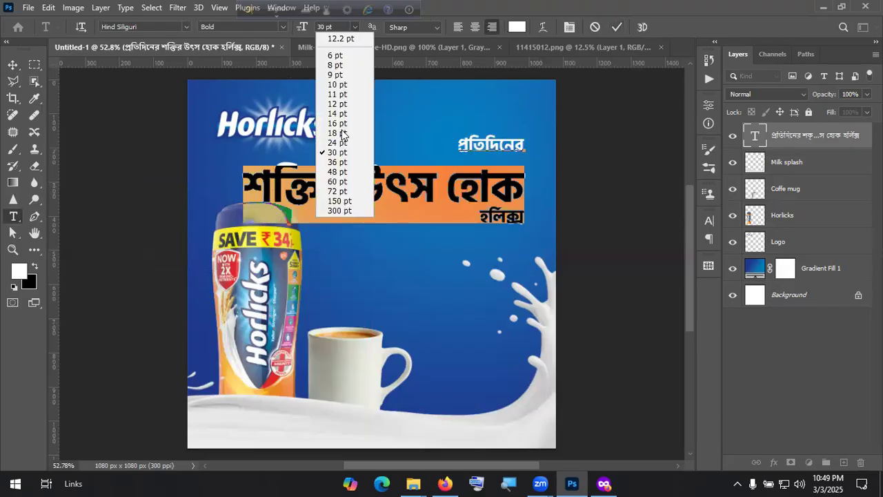
click(340, 143)
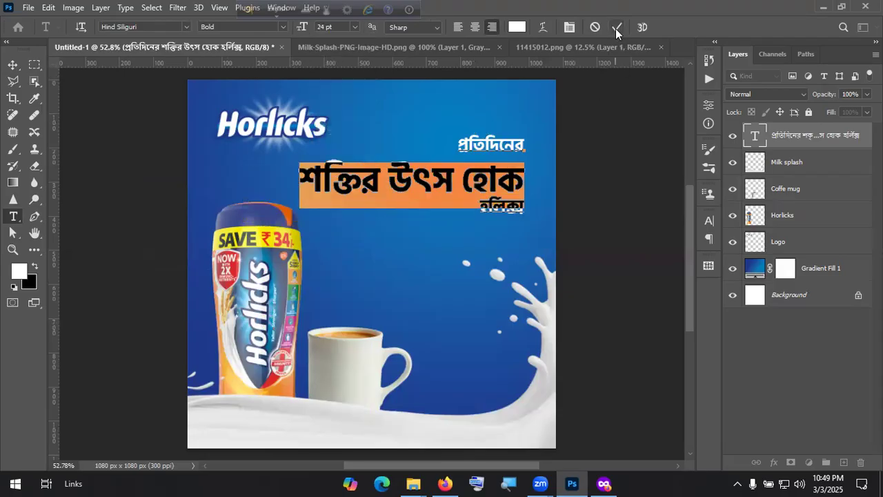
Step: Set the first line প্রতিদিনের and last line হর্লিক্স to 18 pt
key(ctrl+a)
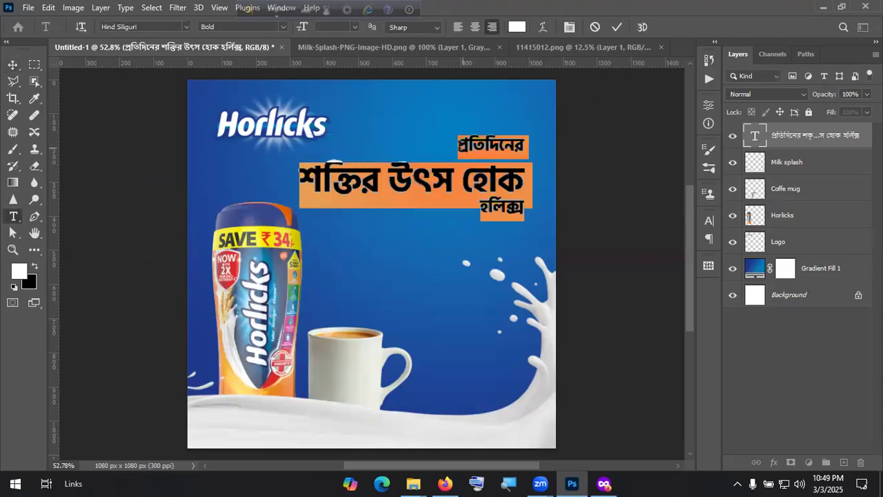
drag(535, 152, 345, 40)
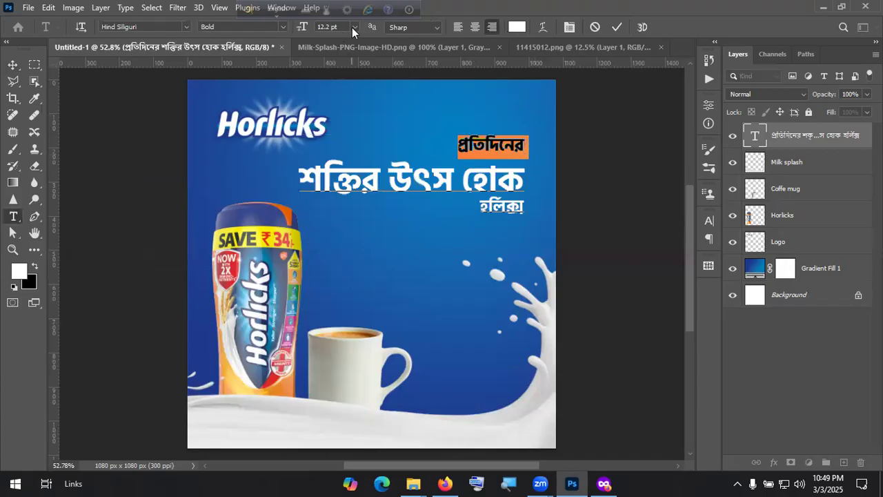
click(354, 27)
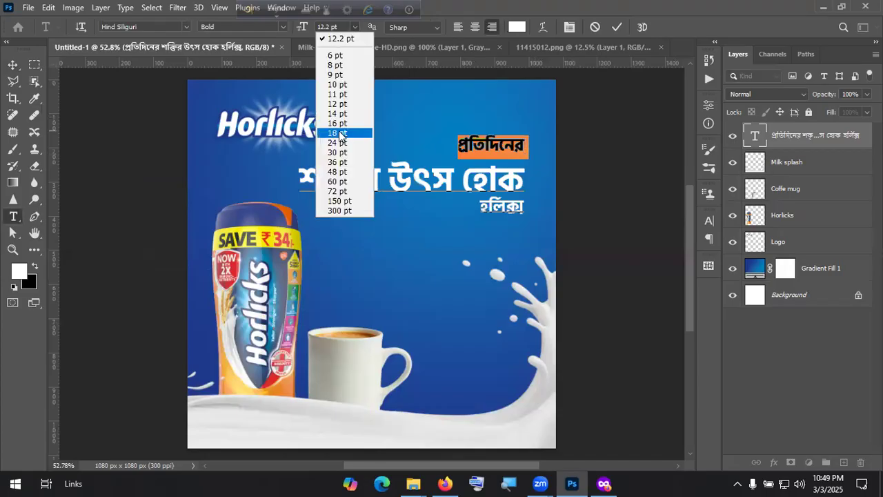
click(340, 133)
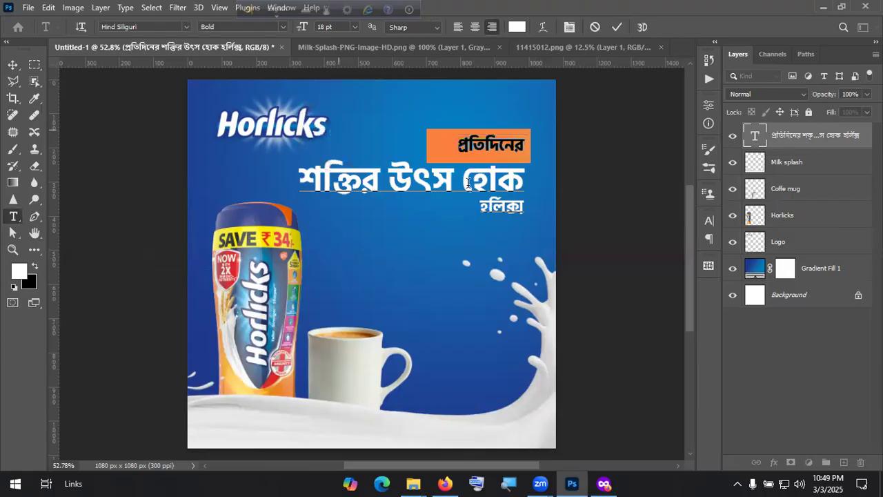
double_click(538, 212)
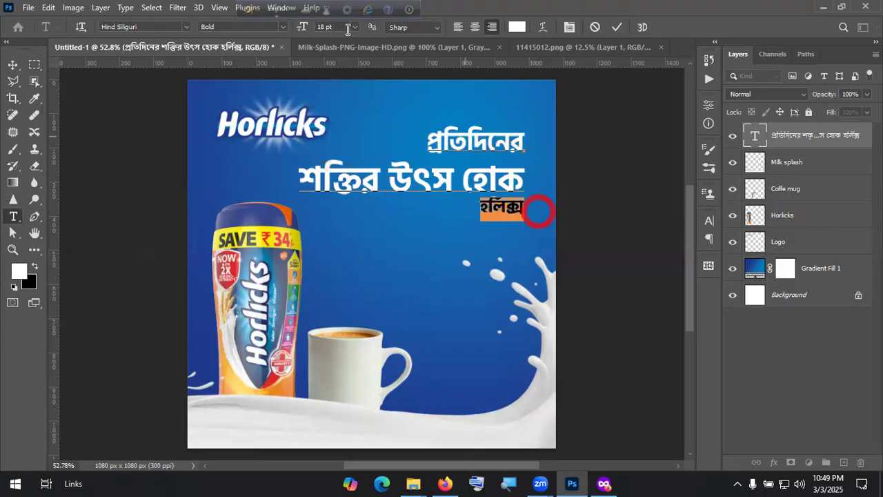
click(353, 28)
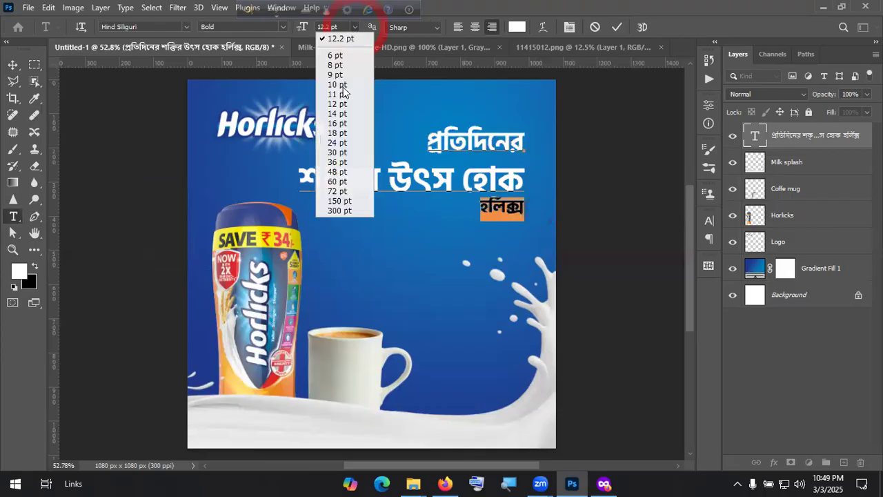
click(338, 132)
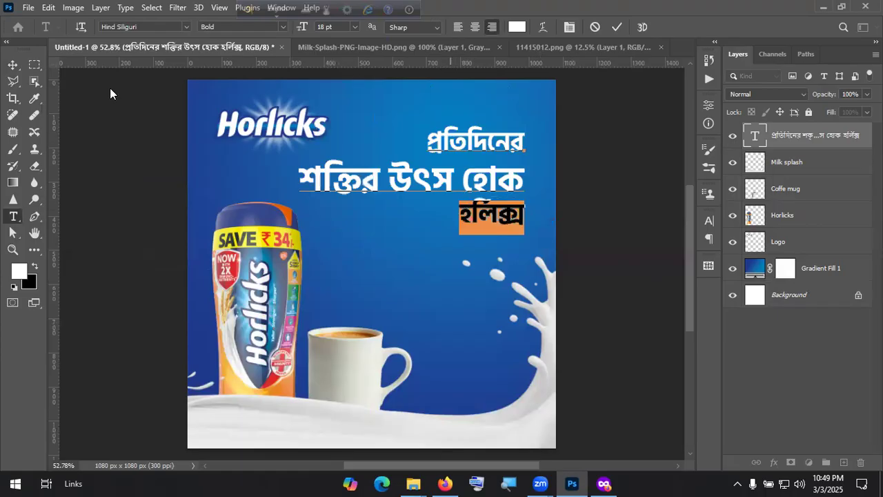
Step: Select all headline text and set its leading to 20 pt, after trying 16, 24 and 18 pt
key(ctrl+a)
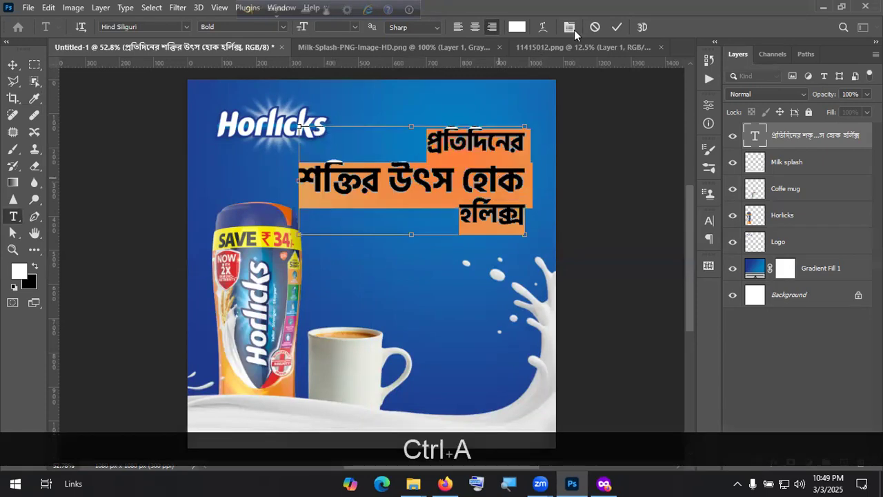
key(ctrl+t)
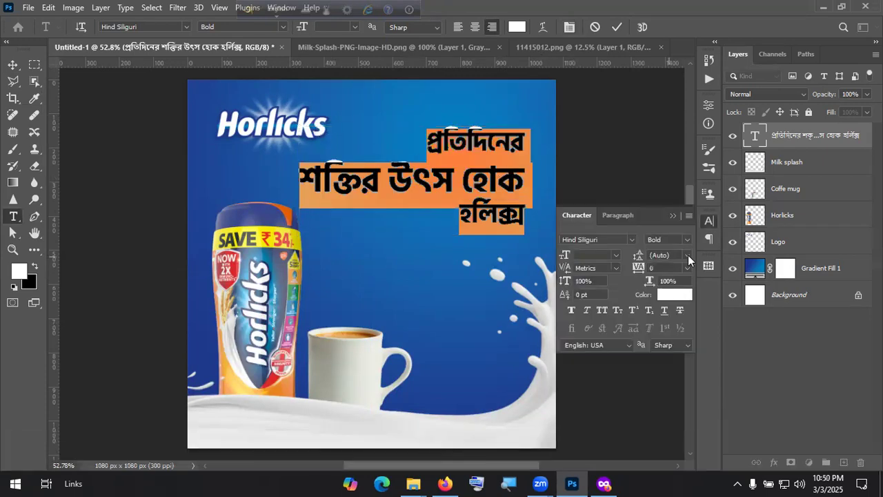
click(687, 255)
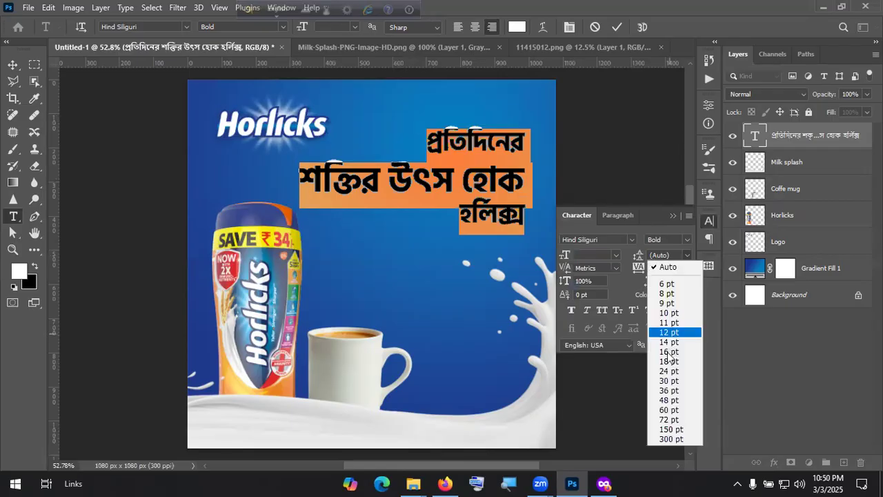
click(668, 352)
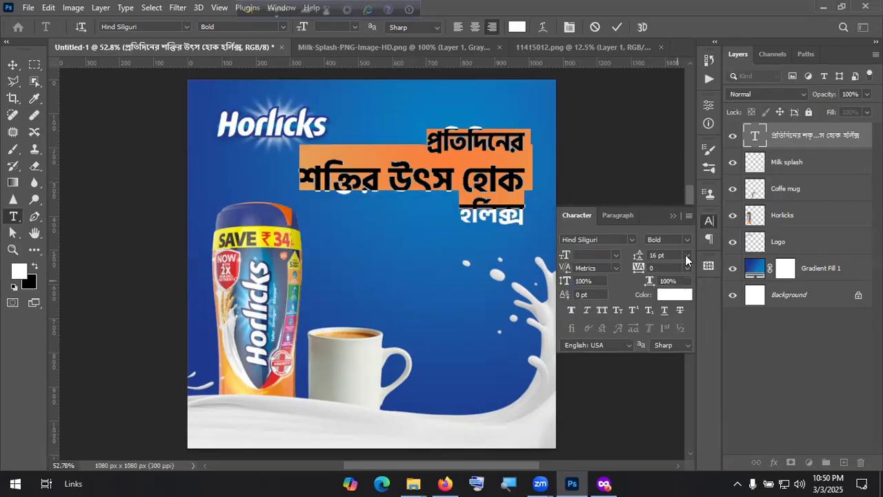
click(685, 254)
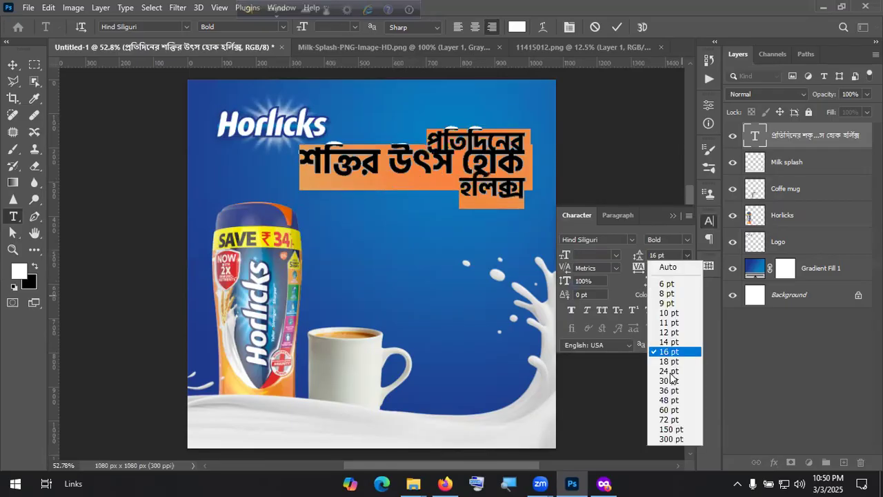
click(668, 371)
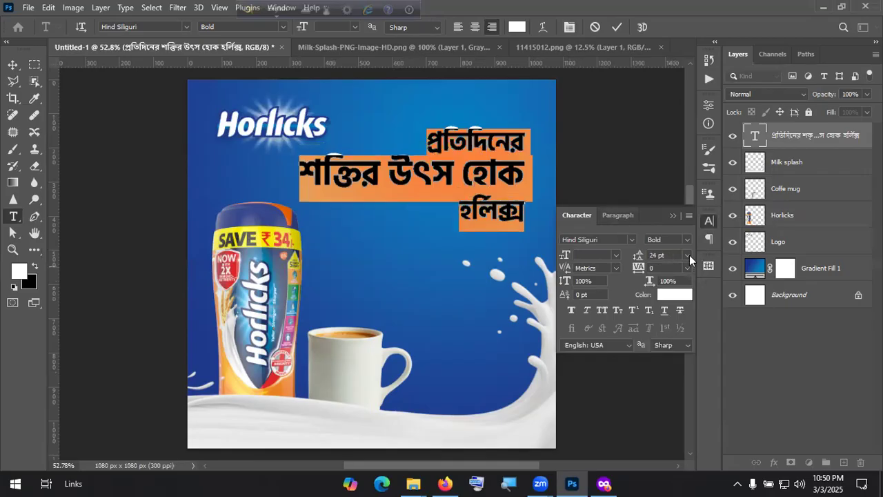
click(689, 258)
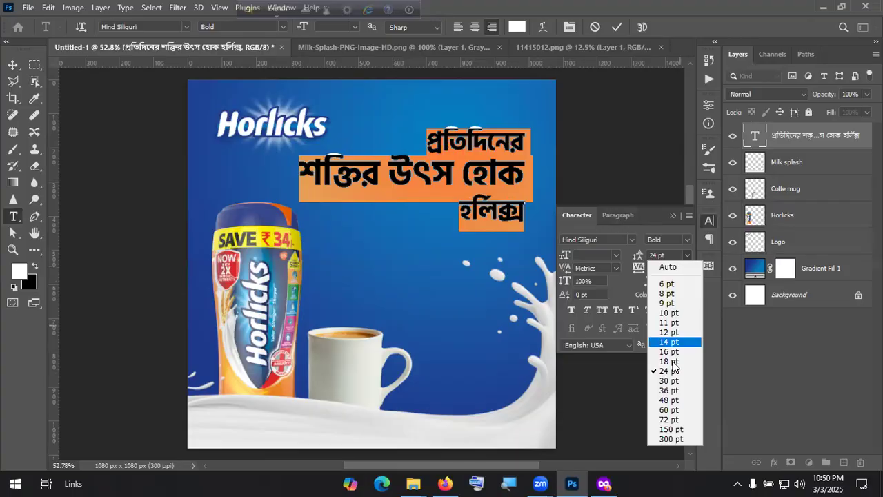
click(672, 361)
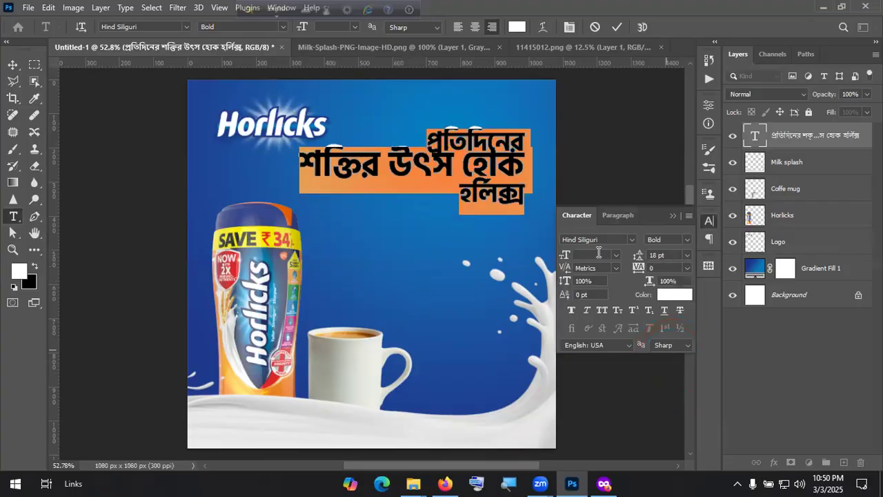
text(20)
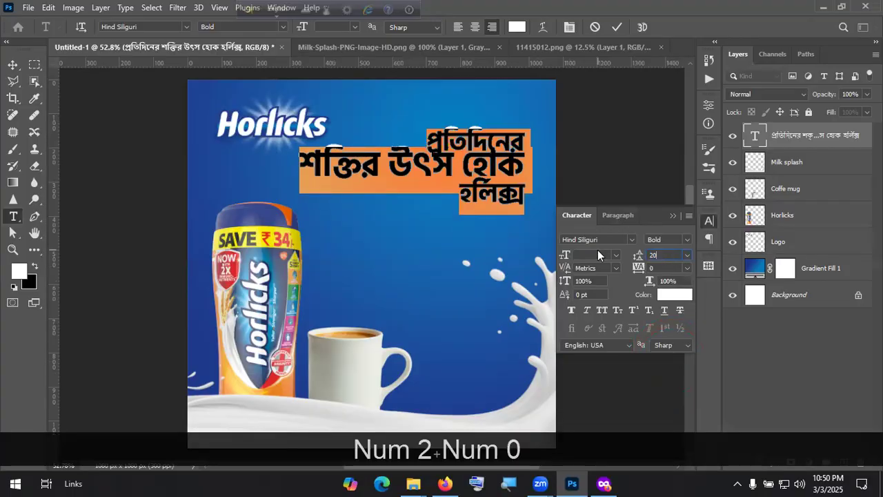
key(Return)
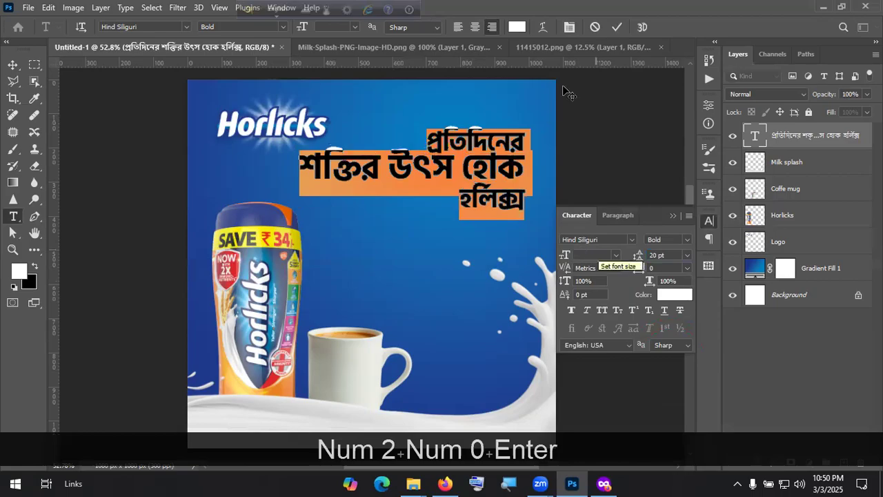
Step: Commit the text and shift the three-line headline block lower, then deselect to preview
key(v)
drag(510, 215, 502, 177)
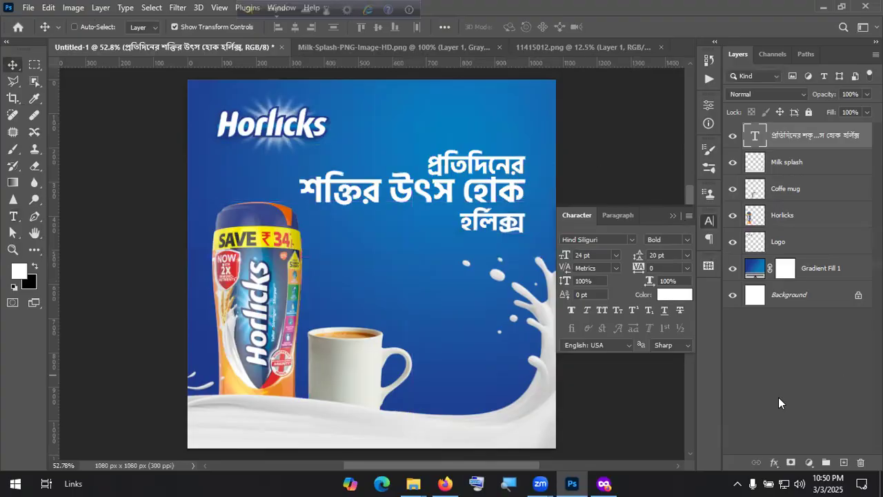
click(789, 379)
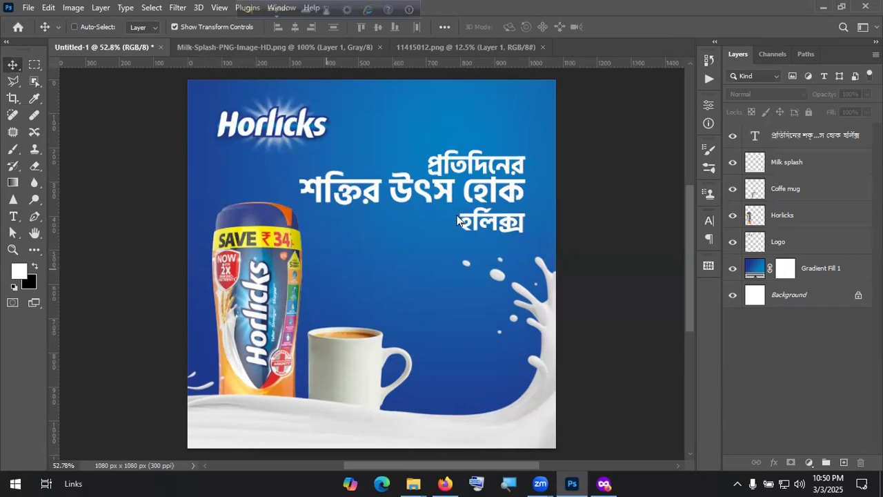
Step: Switch from the Photoshop Horlicks poster to the Photopea project in Firefox
key(alt+Tab)
Step: Delete Color Fill 1 and add a Gradient Fill layer beneath the Horlicks logo
click(808, 325)
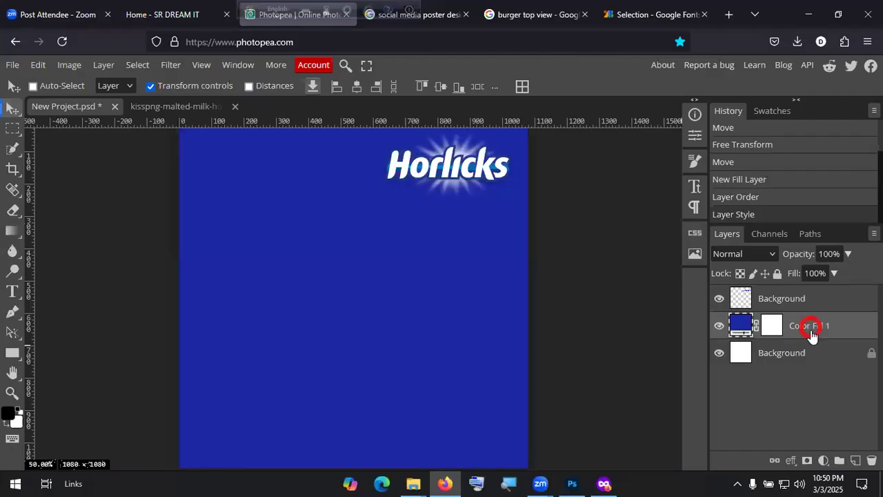
key(Delete)
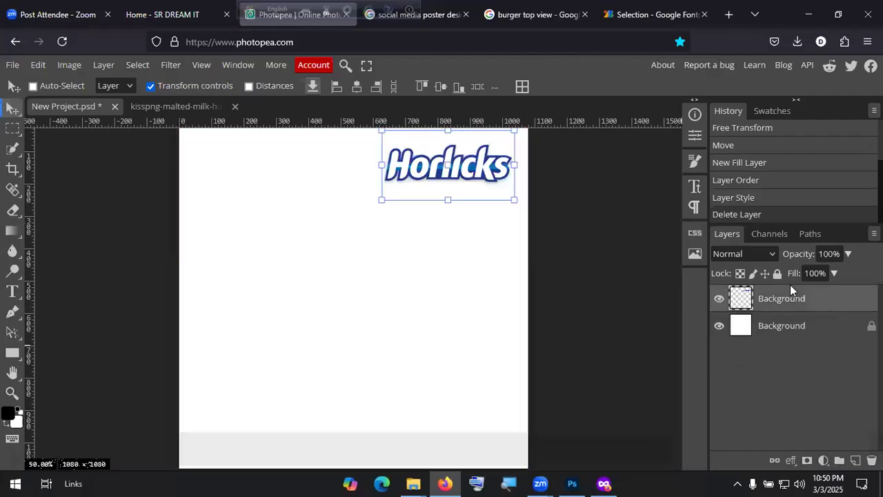
click(824, 460)
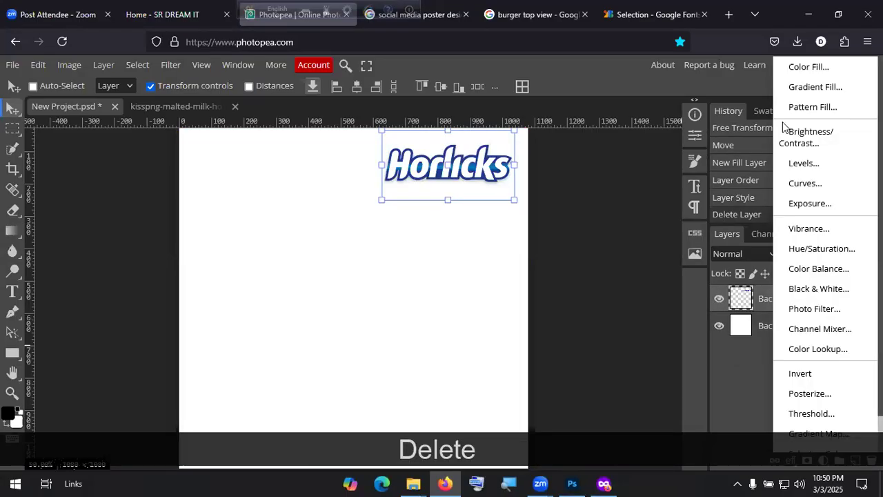
click(816, 87)
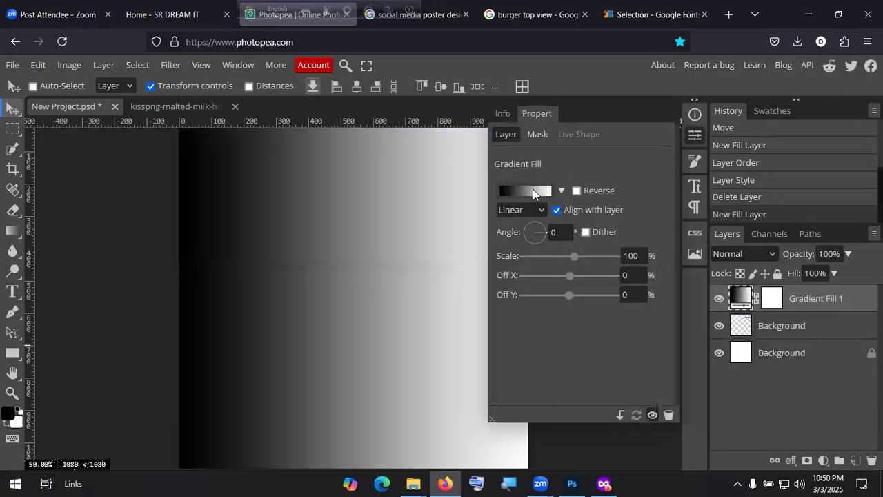
click(529, 190)
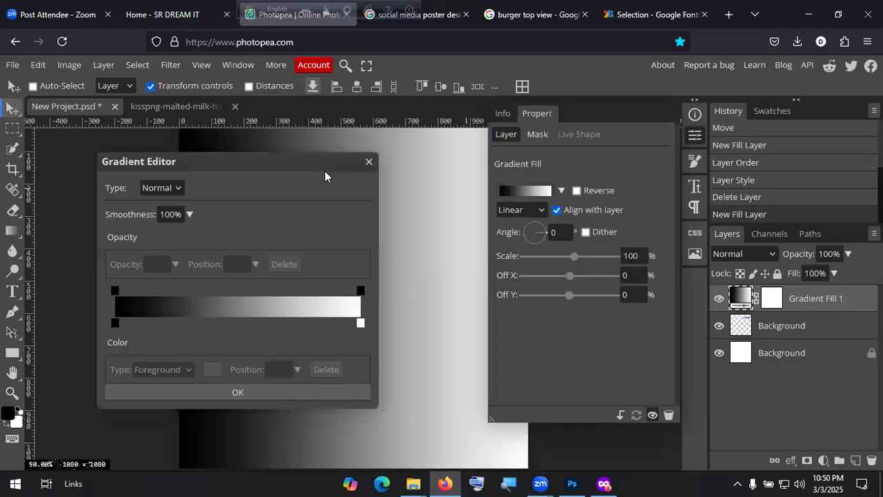
click(367, 163)
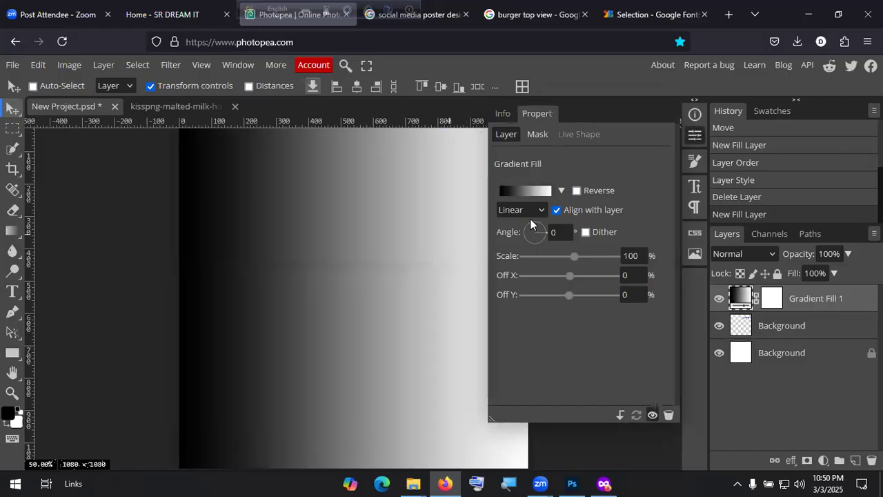
click(529, 211)
click(513, 192)
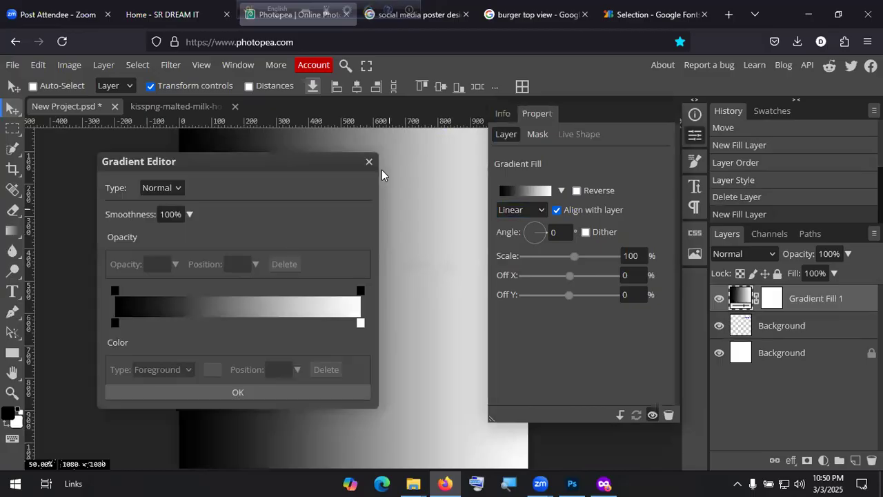
click(369, 164)
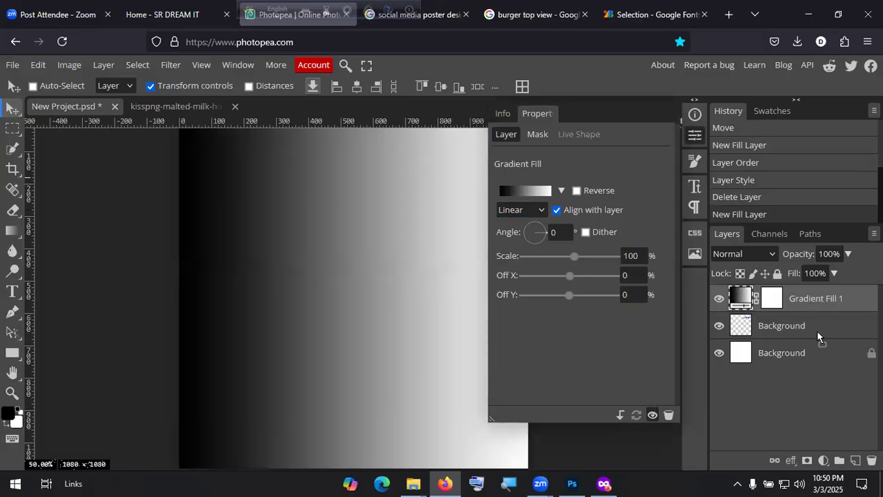
key(ctrl+bracketleft)
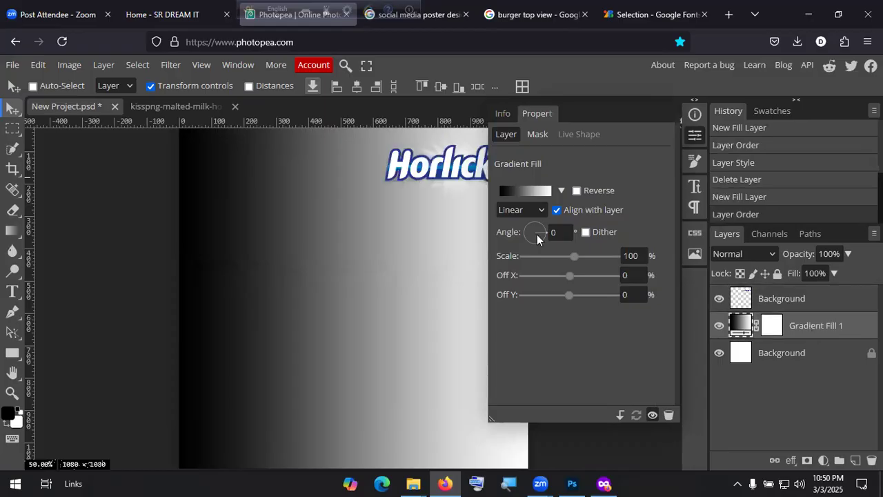
Step: Sample the logo blue and a dark blue for the gradient stops, but the colours are lost
click(532, 192)
click(359, 323)
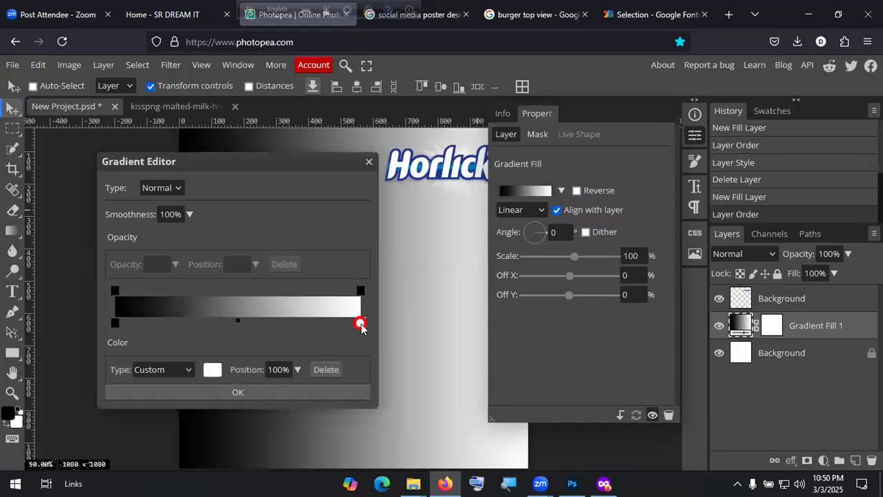
click(211, 369)
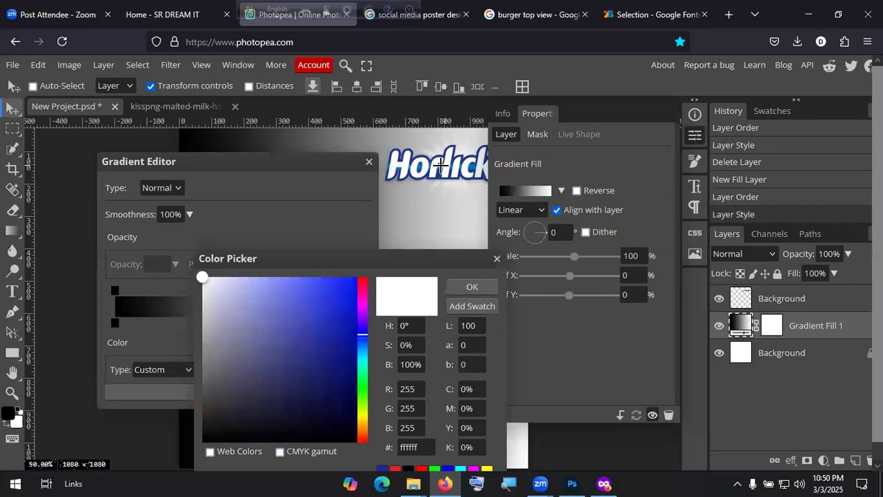
click(440, 166)
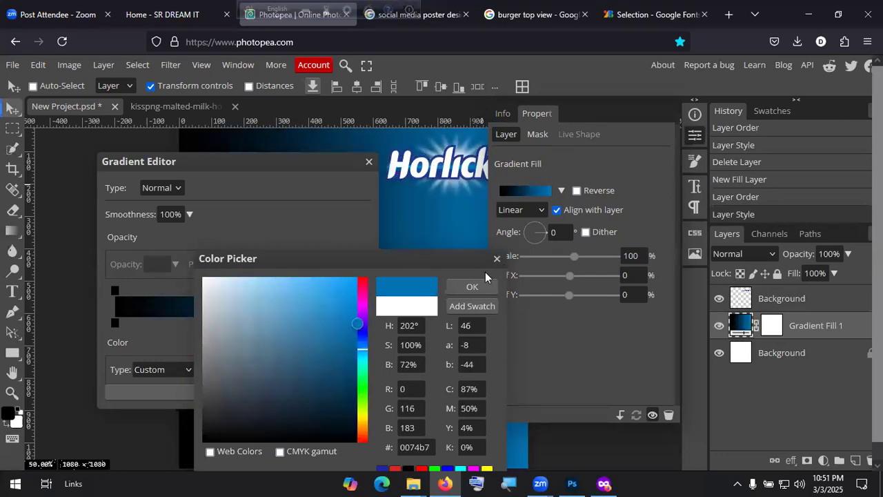
click(472, 286)
click(115, 323)
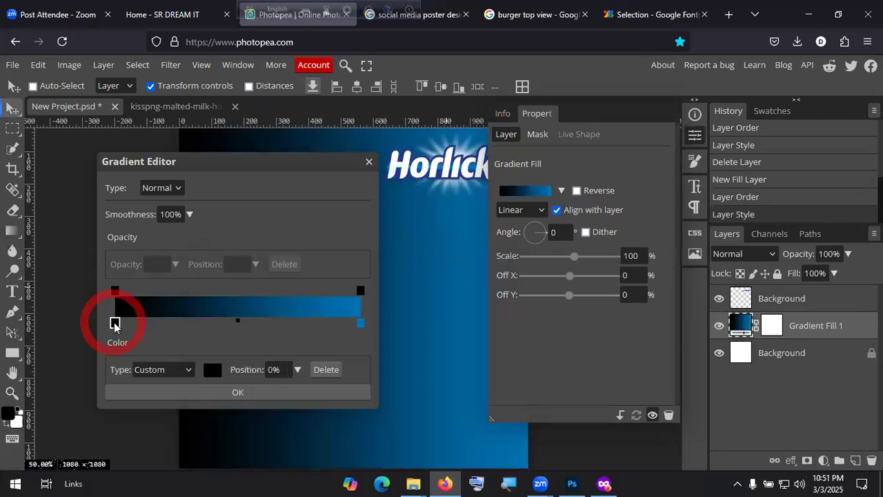
click(209, 369)
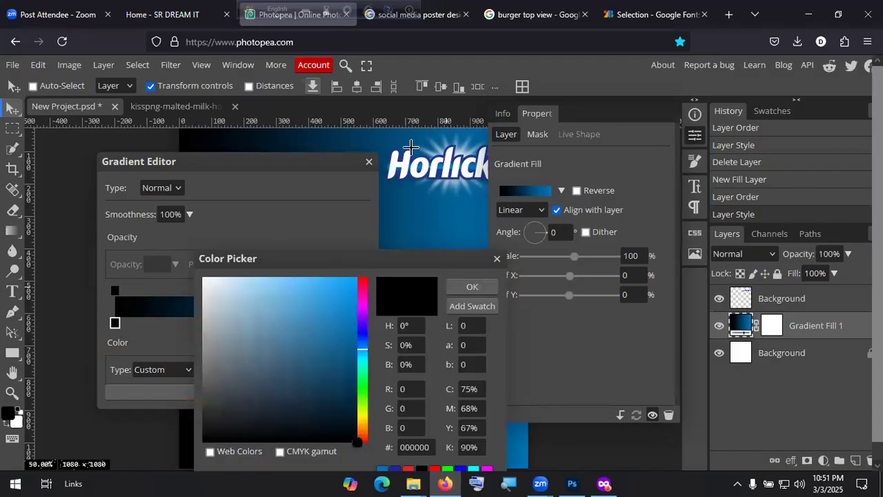
click(389, 178)
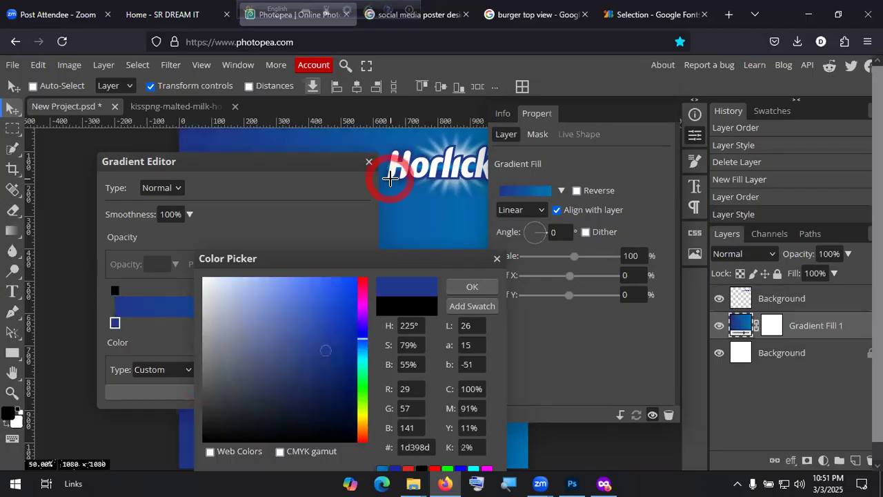
click(471, 288)
click(369, 162)
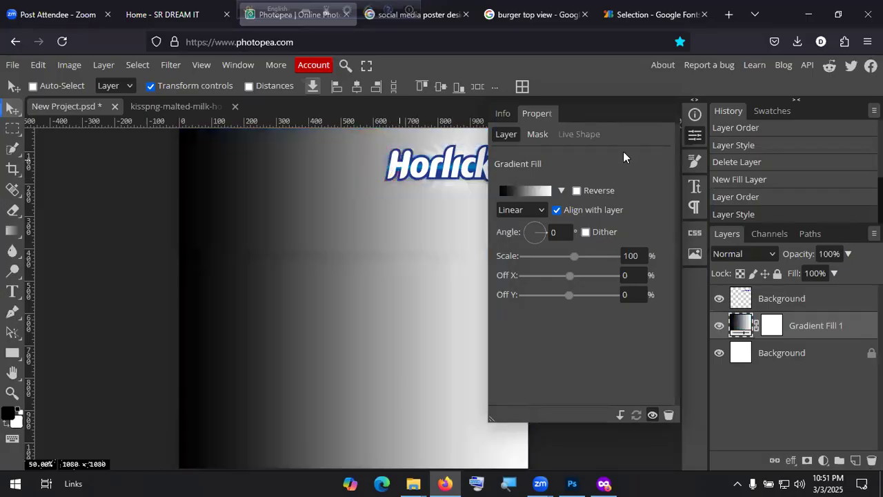
Step: Set the gradient stops to dark blue #1d398d and the logo's blue, and apply it
click(524, 191)
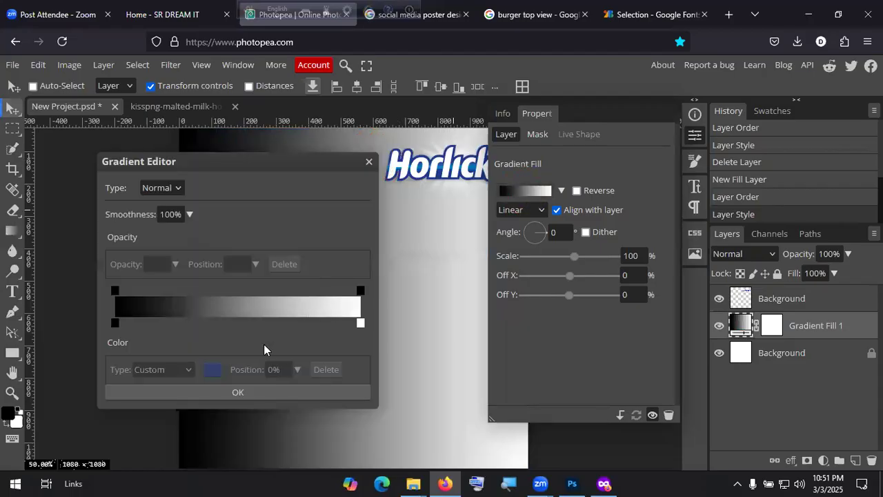
click(360, 322)
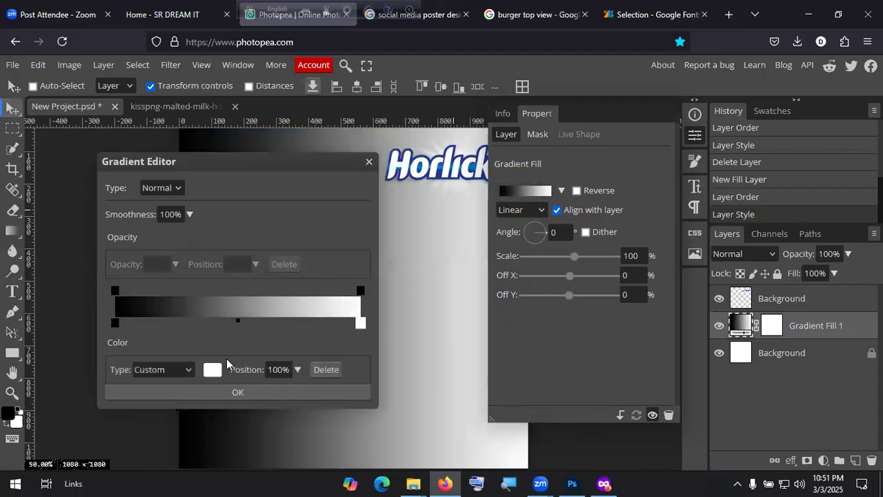
click(213, 370)
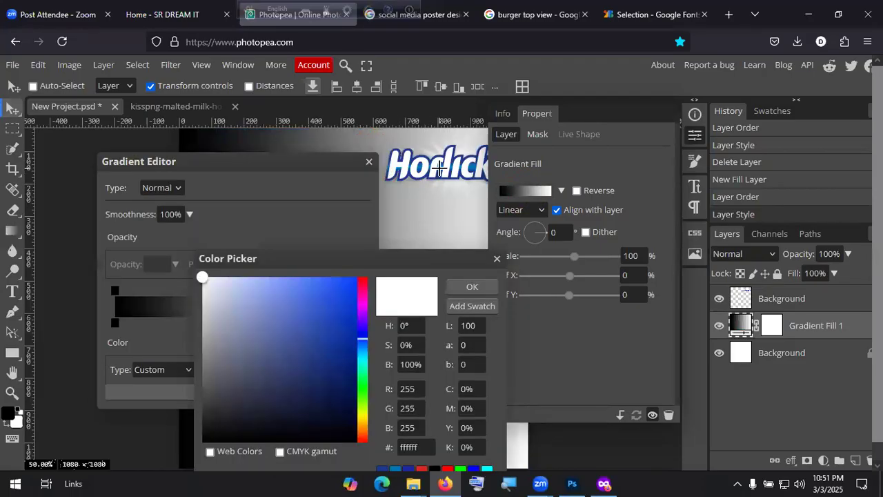
click(440, 169)
click(472, 286)
click(114, 323)
click(211, 369)
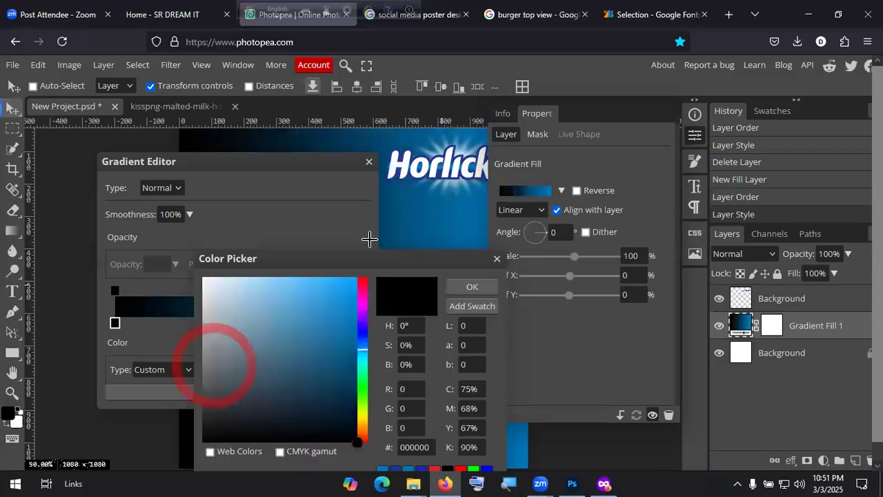
click(387, 179)
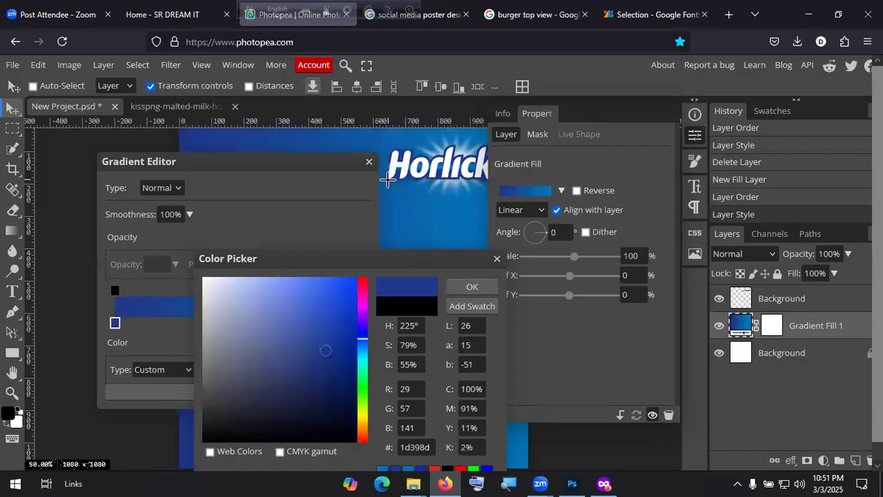
click(457, 287)
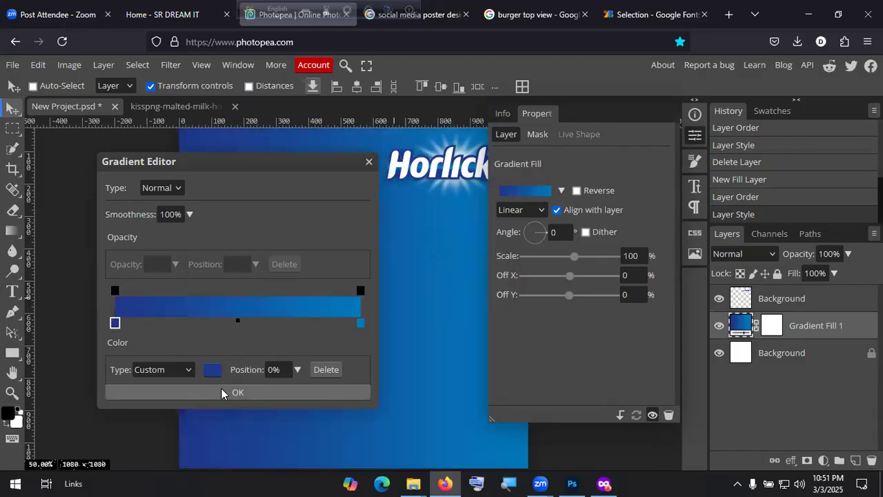
click(222, 392)
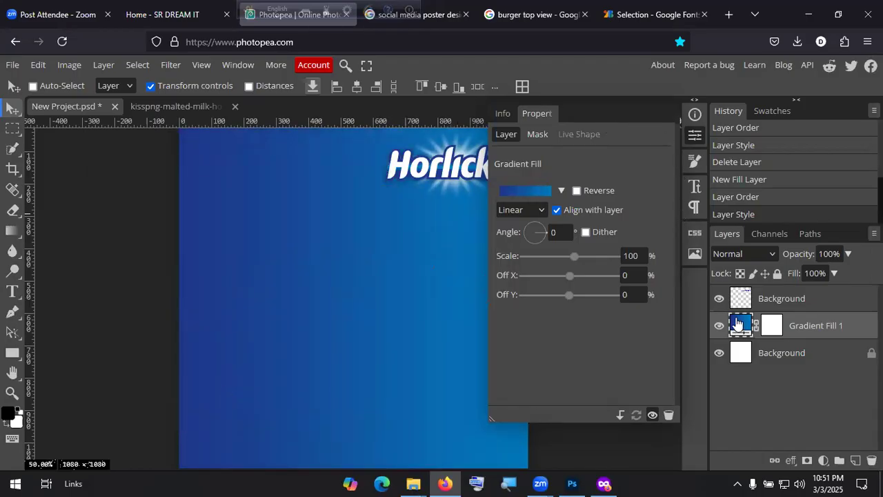
Step: Open the Horlicks jar PNG from the Downloads folder
click(803, 299)
click(502, 113)
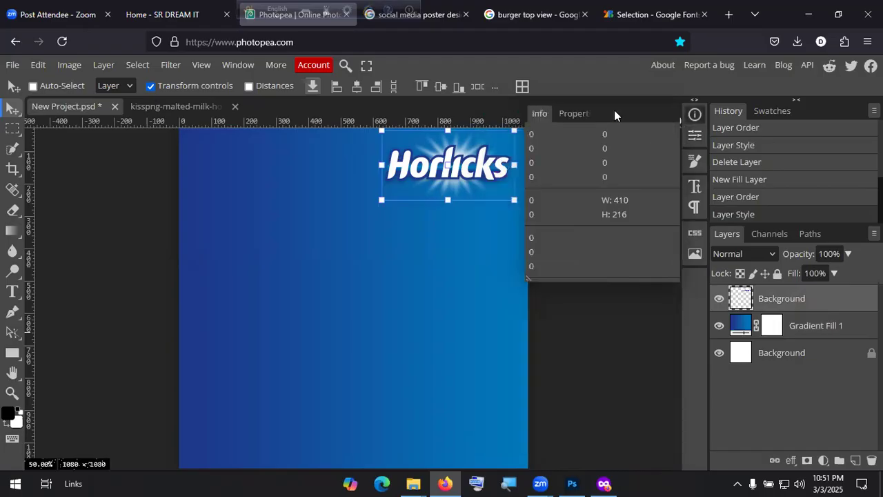
click(695, 115)
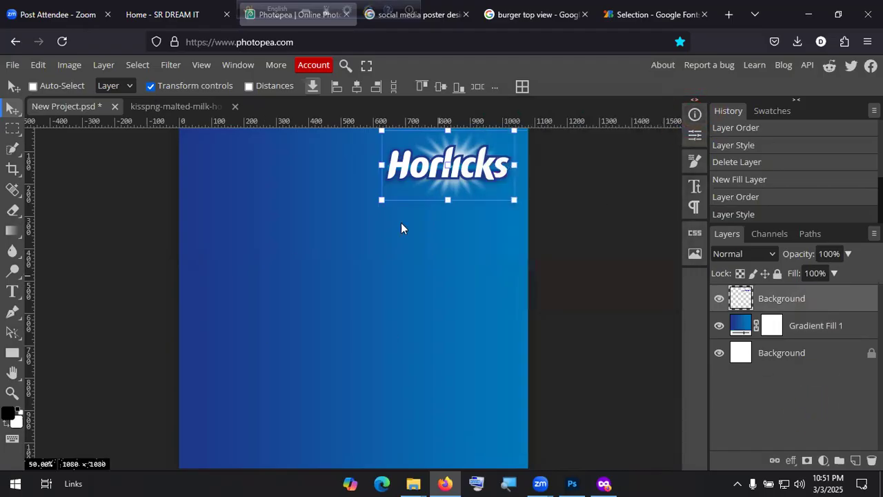
click(13, 65)
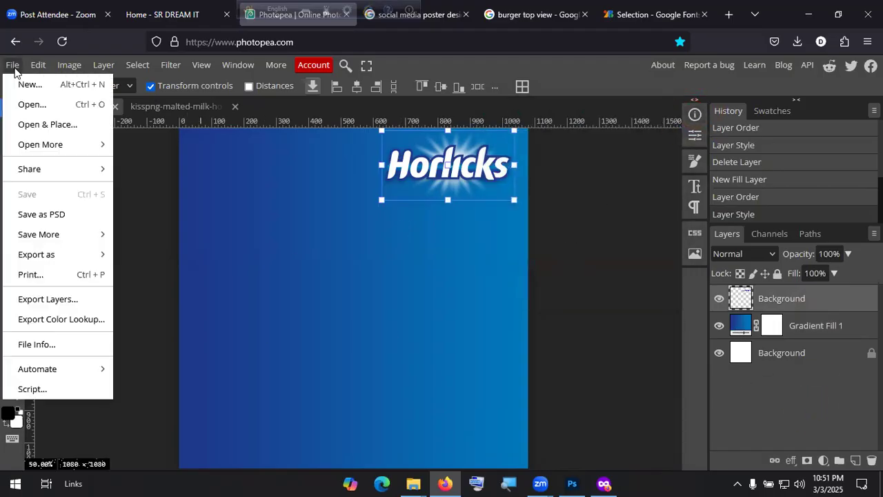
click(34, 105)
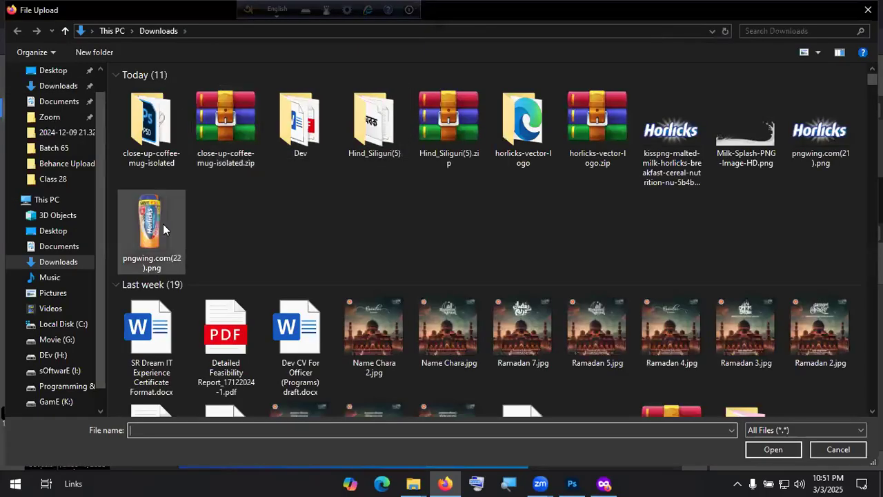
double_click(165, 228)
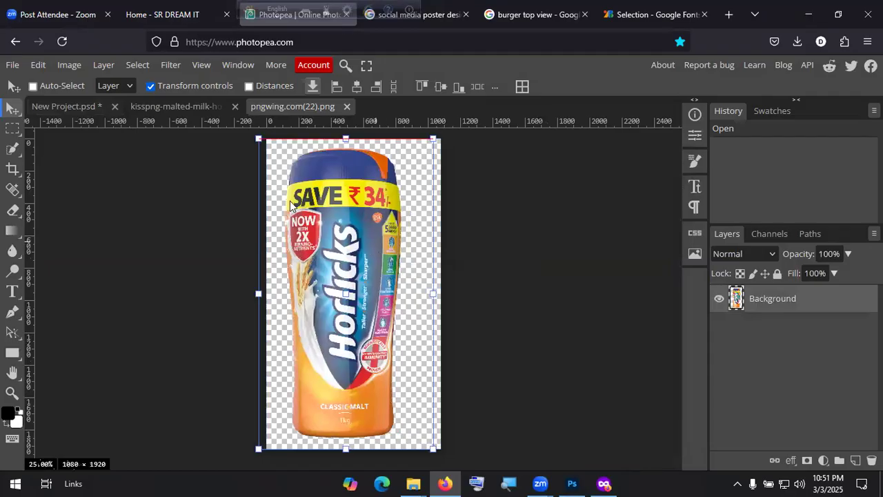
Step: Place the jar in the poster, scaled to 38.52% on the left side
drag(128, 115, 293, 238)
drag(430, 400, 282, 340)
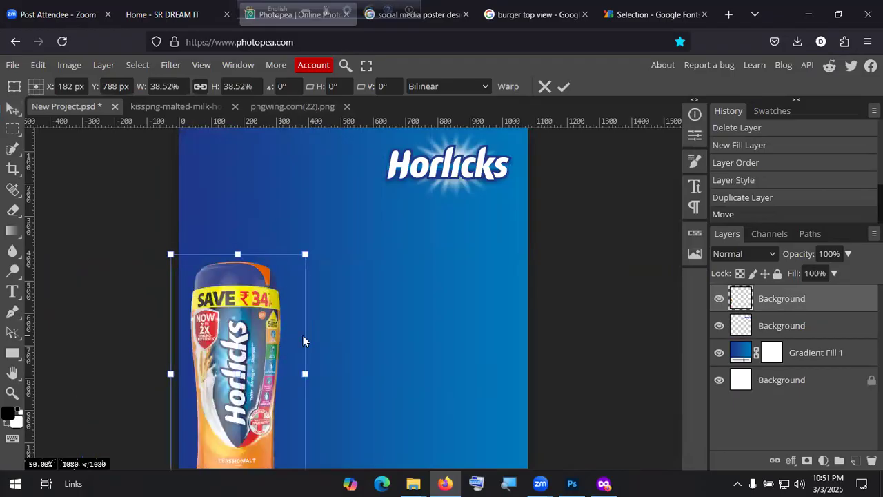
scroll(603, 287, down, 3)
scroll(460, 287, up, 2)
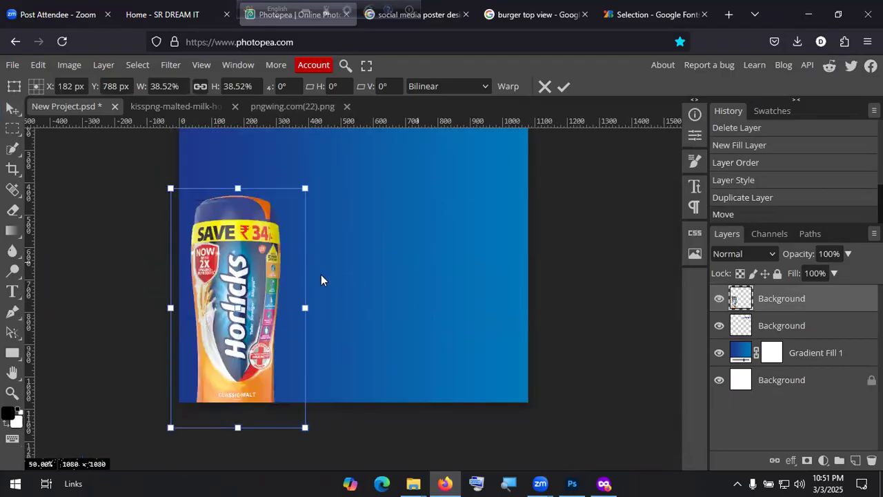
drag(288, 272, 293, 269)
scroll(504, 211, up, 3)
scroll(538, 166, down, 2)
click(564, 86)
scroll(407, 241, down, 2)
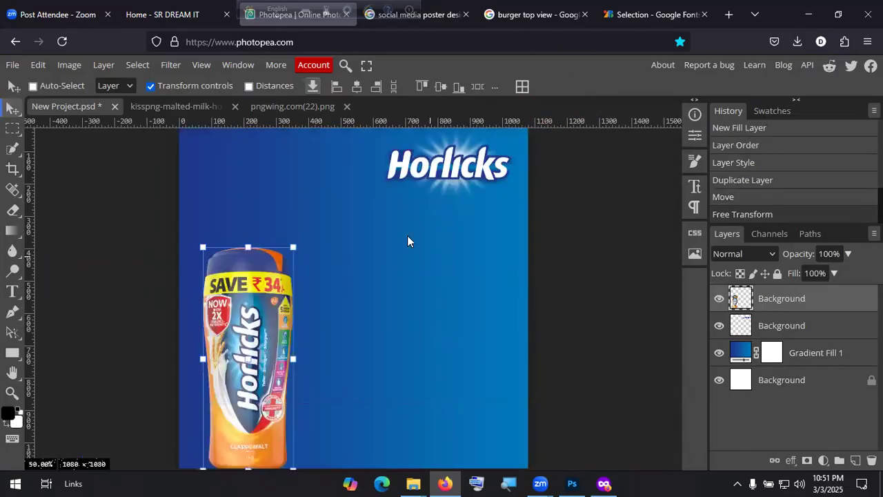
Step: Close the kisspng logo and pngwing jar source image tabs
click(191, 105)
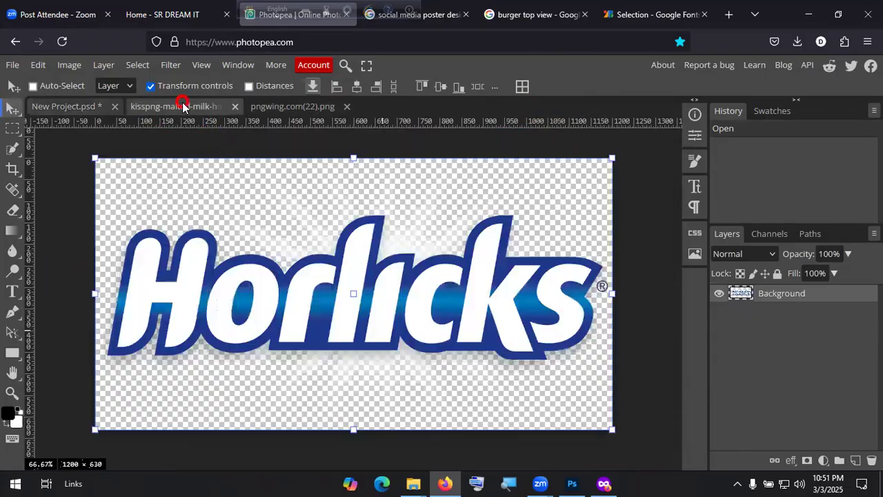
click(234, 106)
click(227, 107)
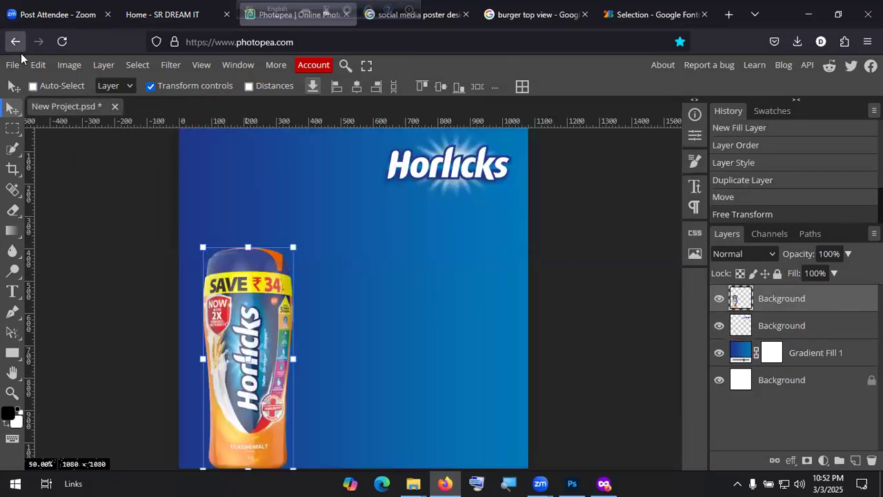
click(15, 69)
Step: Add the milk splash PNG and stretch it across the poster's bottom at about 128%
click(32, 105)
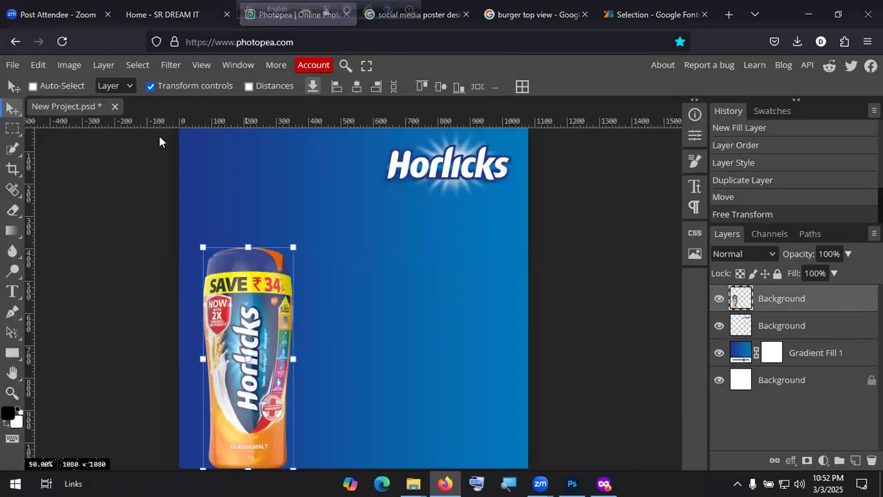
double_click(300, 137)
mouse_move(369, 384)
mouse_down()
mouse_move(81, 106)
mouse_move(361, 408)
mouse_move(374, 400)
mouse_up()
scroll(536, 305, down, 2)
drag(377, 316, 327, 311)
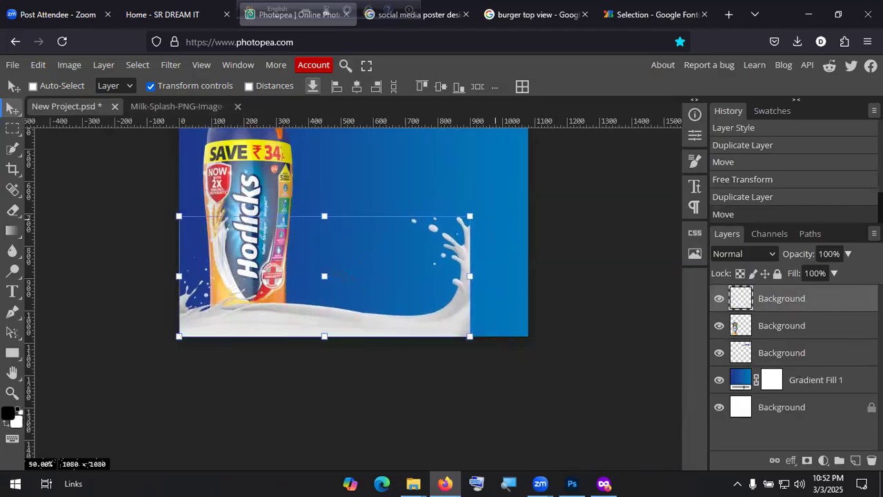
drag(469, 216, 521, 173)
drag(349, 186, 349, 174)
drag(387, 316, 385, 319)
click(563, 86)
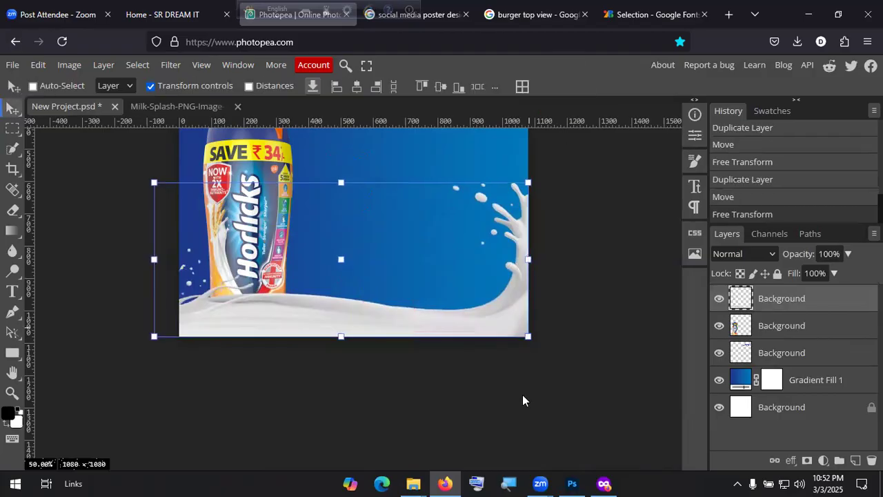
scroll(522, 400, up, 2)
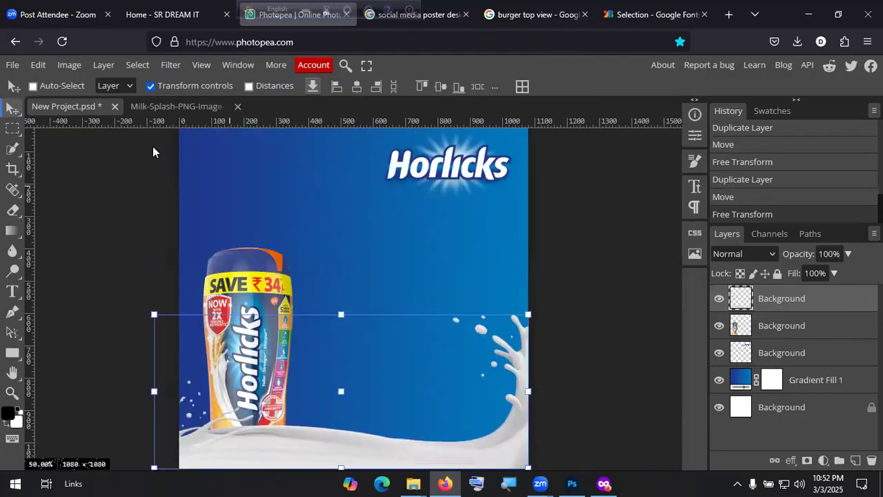
Step: Open the 11415012.png mug image and copy it into the poster
click(11, 65)
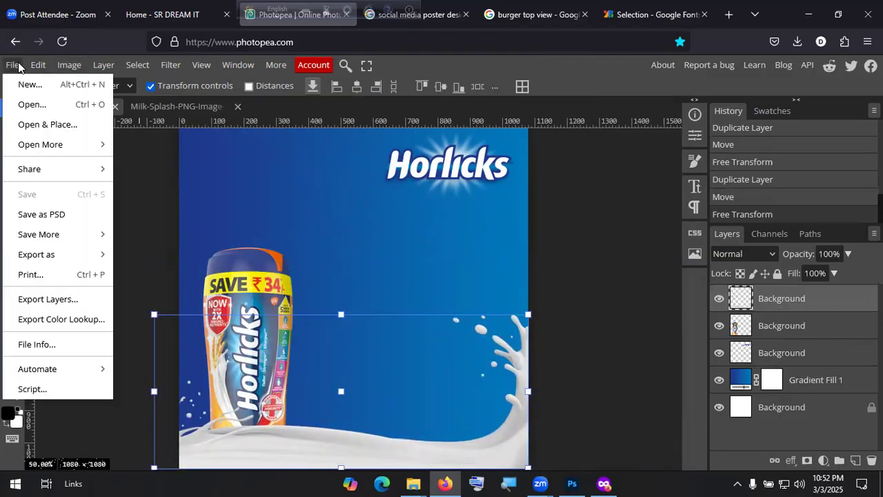
click(34, 104)
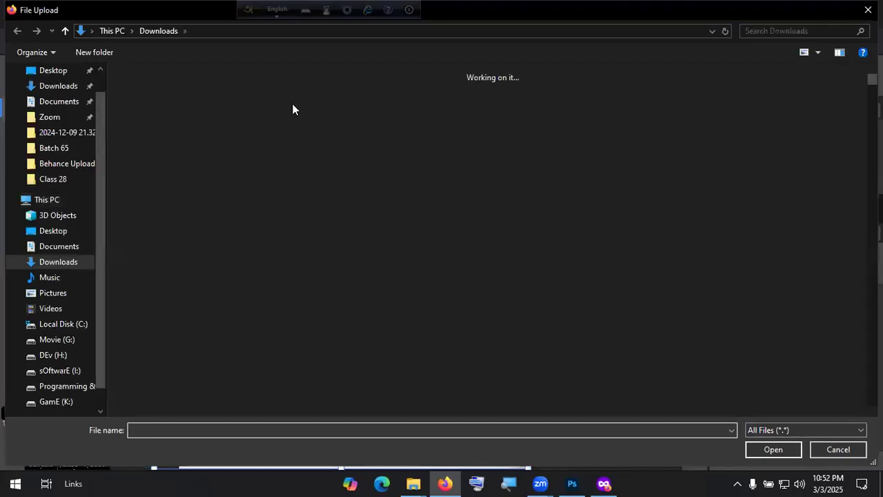
double_click(746, 128)
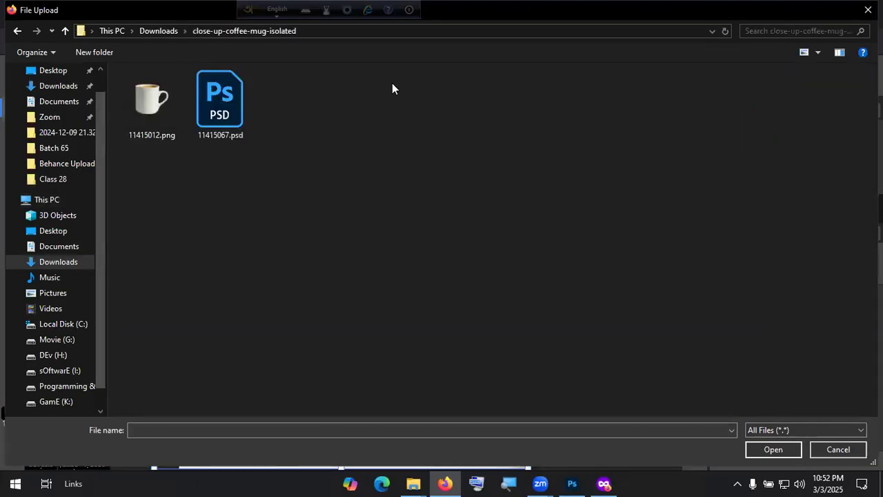
double_click(145, 109)
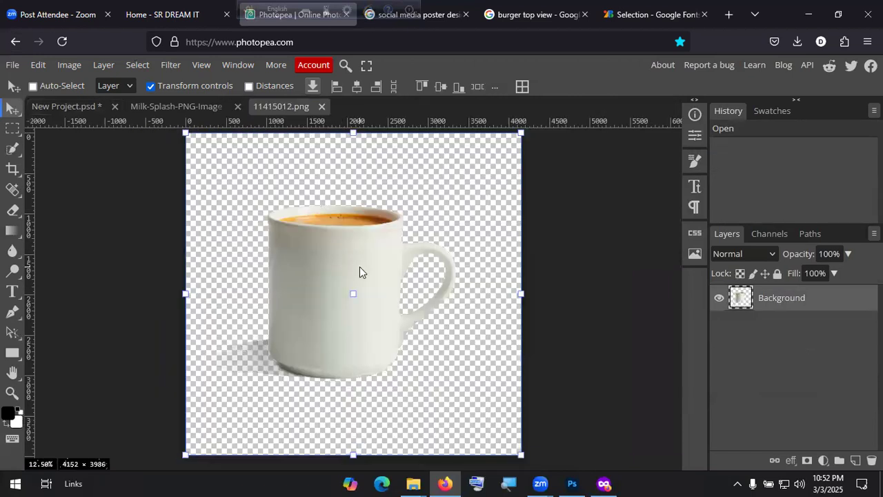
drag(308, 243, 328, 274)
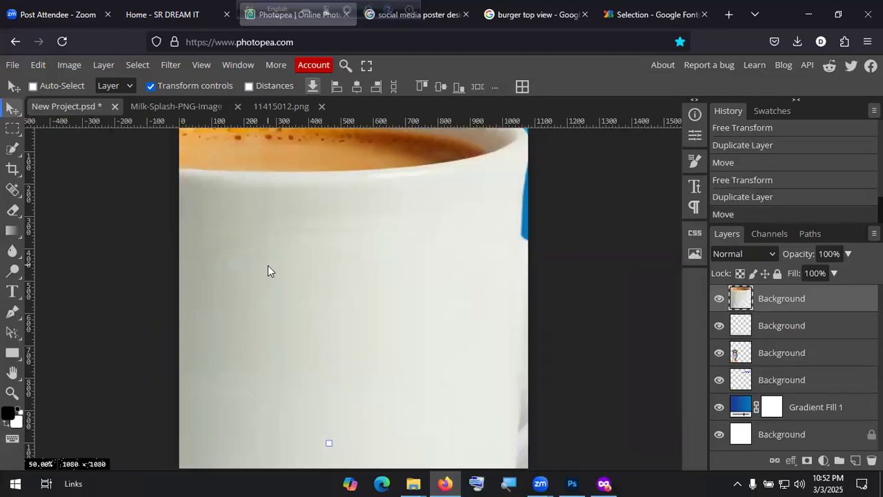
Step: Shrink the mug beside the jar and layer it beneath the milk splash
alt+scroll(272, 265, down, 5)
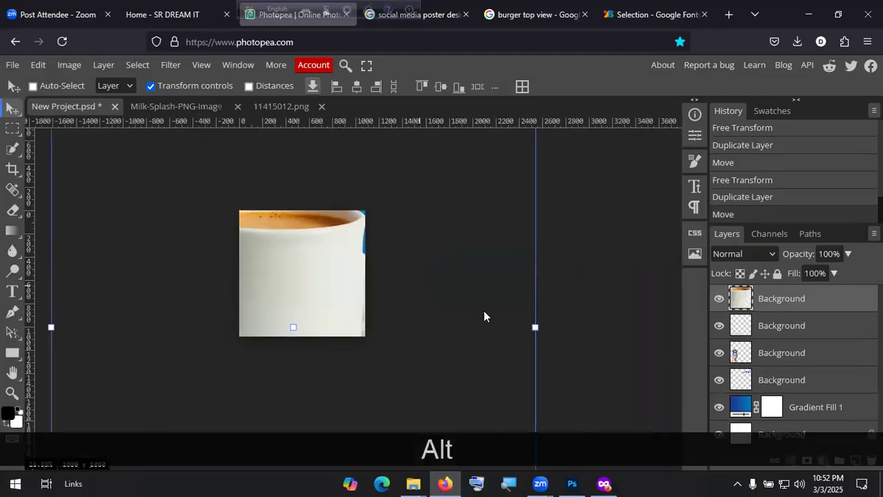
drag(537, 328, 297, 317)
scroll(297, 316, up, 3)
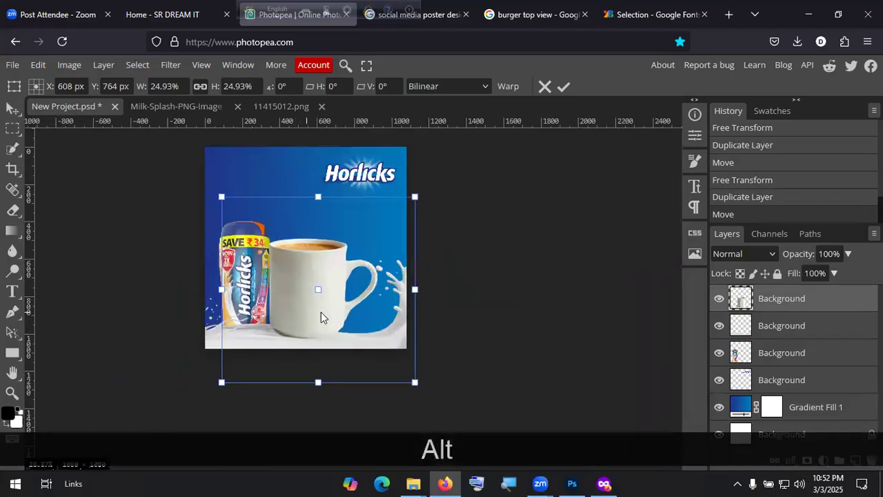
drag(436, 286, 322, 312)
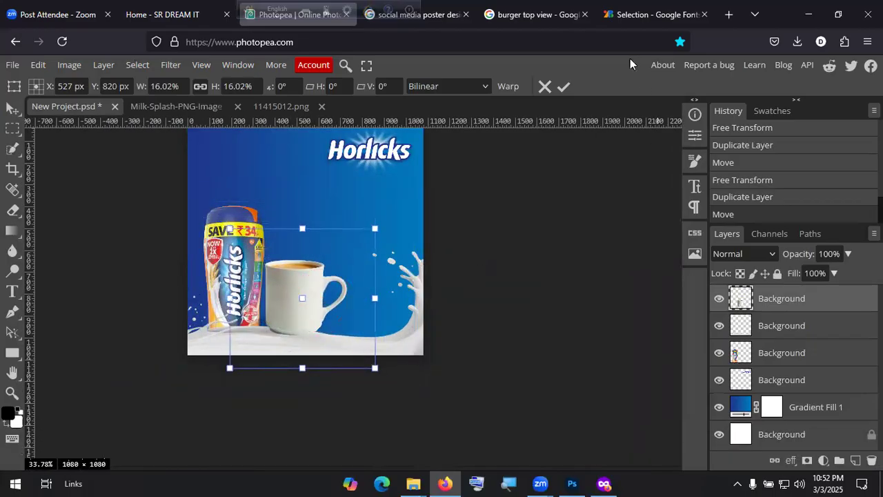
drag(814, 299, 813, 332)
drag(347, 298, 317, 312)
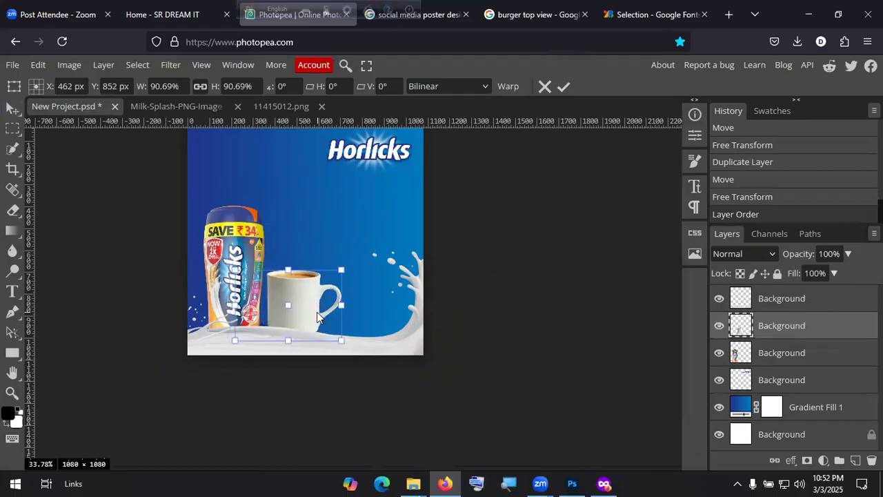
scroll(571, 334, up, 3)
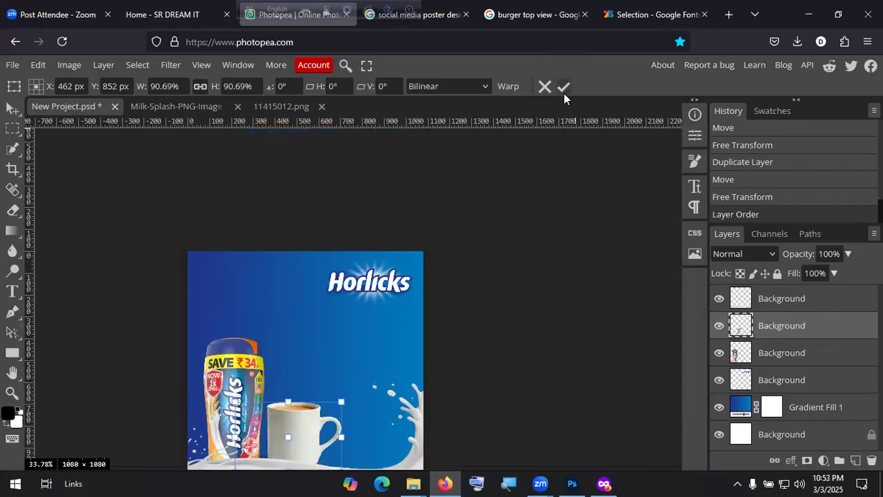
click(563, 87)
click(786, 304)
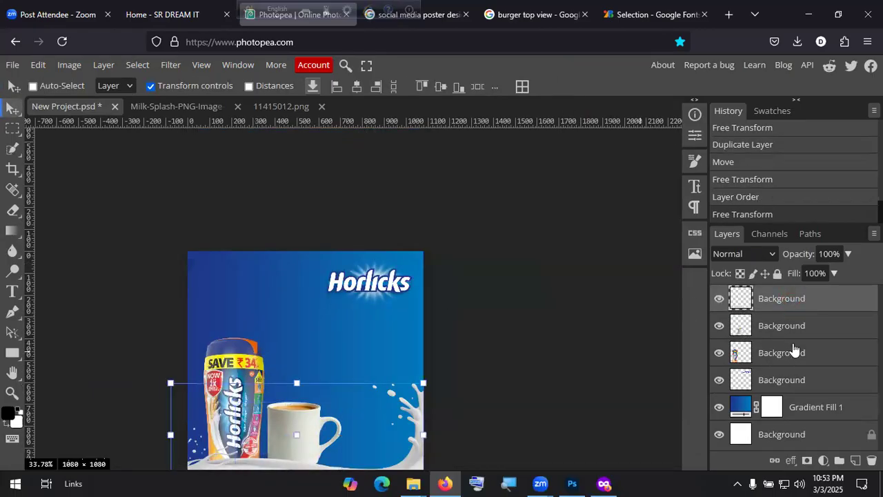
Step: Select the Horlicks logo layer and drag the logo to the poster's top-left
click(797, 352)
click(779, 326)
click(790, 380)
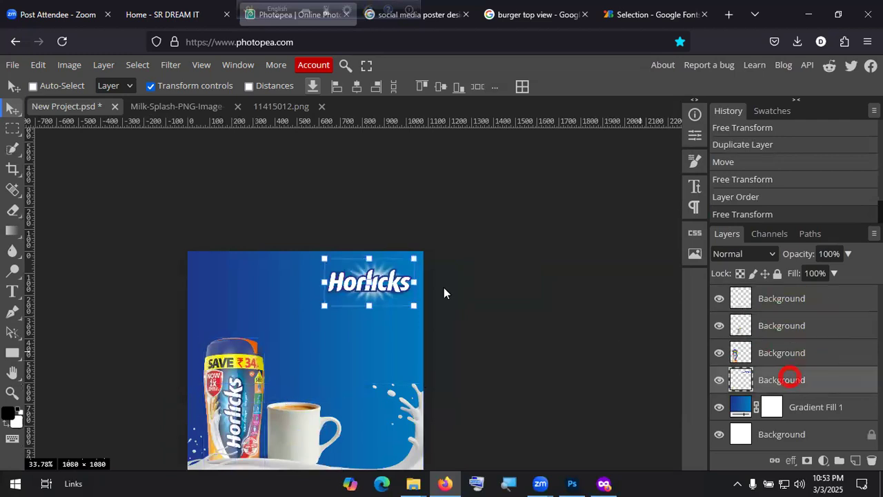
drag(443, 287, 320, 299)
scroll(458, 327, down, 5)
scroll(458, 327, up, 3)
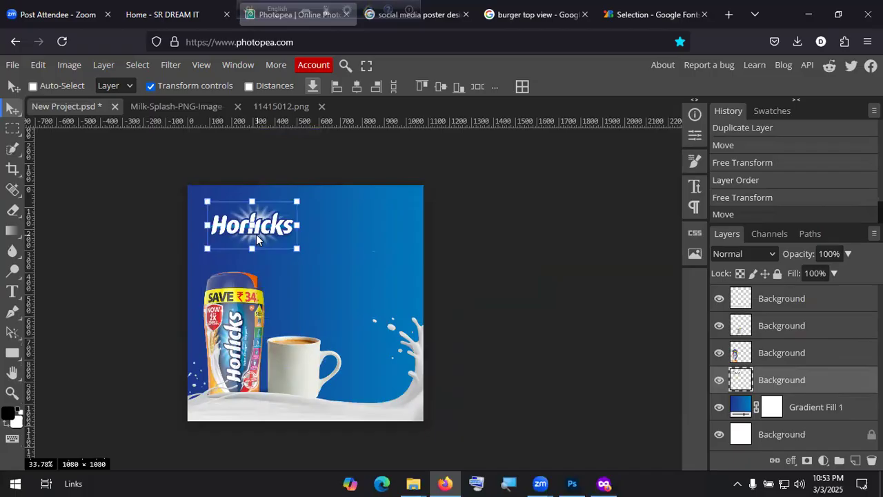
drag(256, 234, 254, 234)
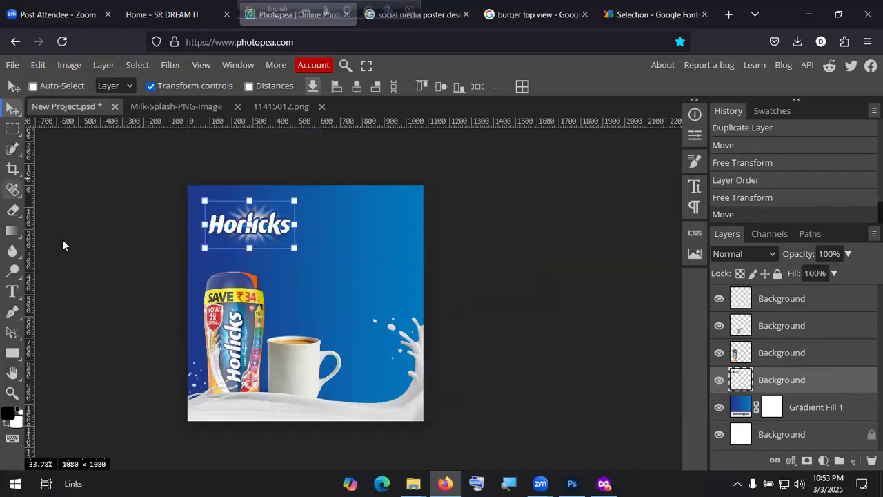
click(11, 291)
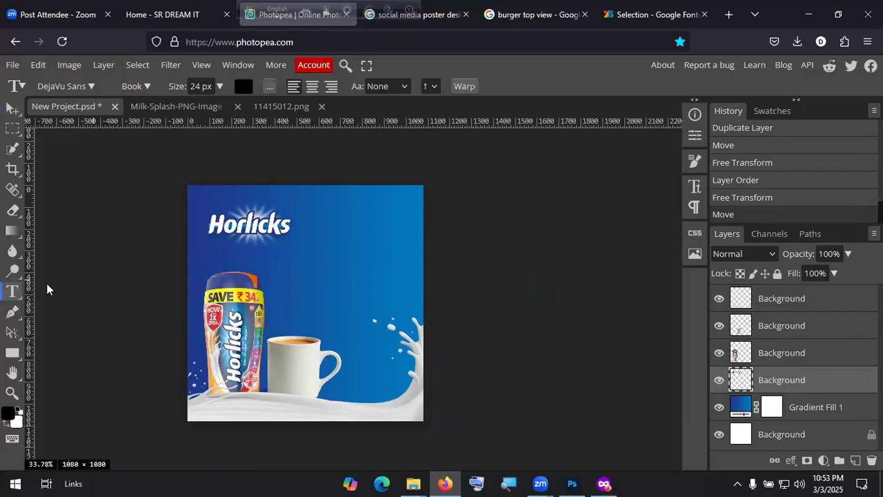
Step: Add placeholder text 'sfdsfdsfdfdsfdsf' mid-poster and scale it up to about size 120.5
click(331, 256)
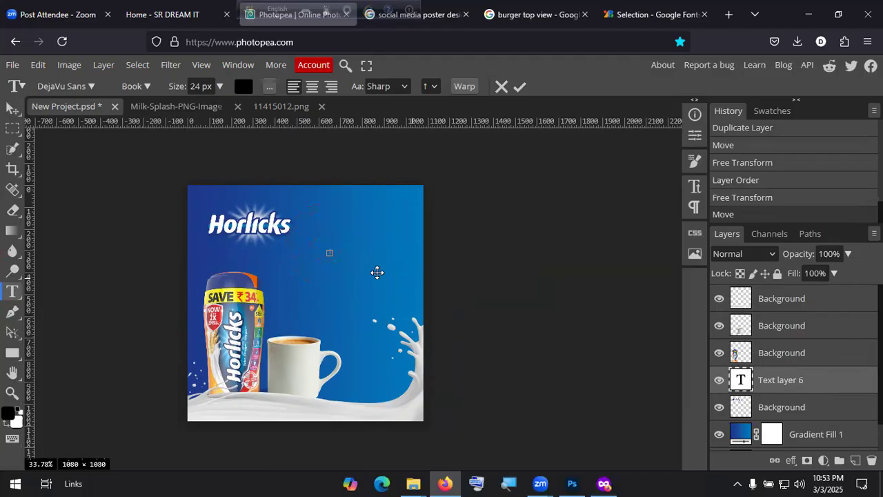
text(sfdsfdsfdfdsfdsf)
click(518, 86)
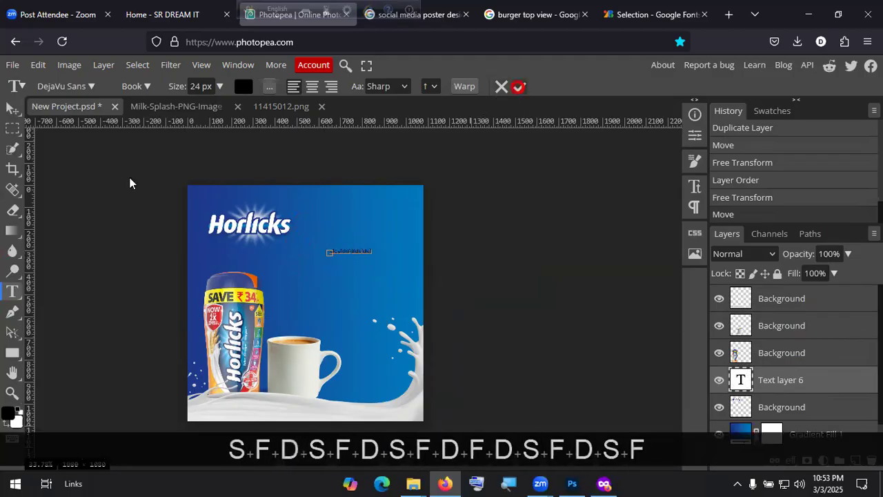
key(v)
drag(371, 258, 423, 286)
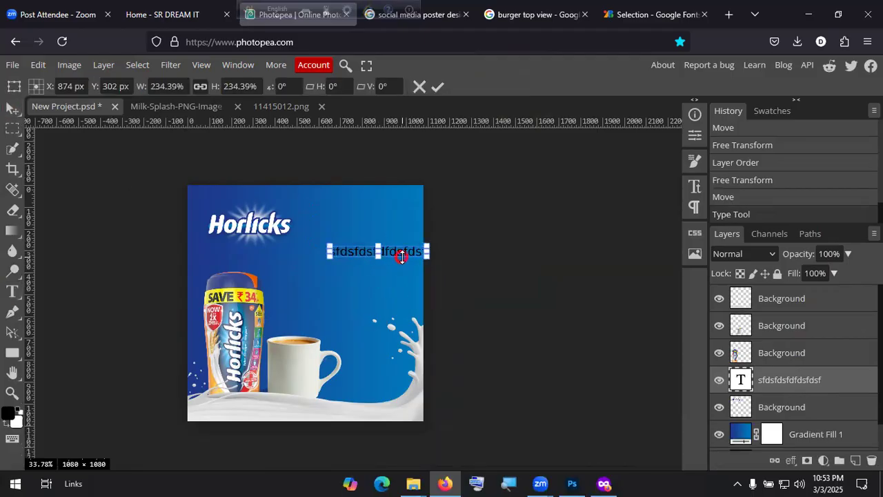
drag(396, 250, 362, 280)
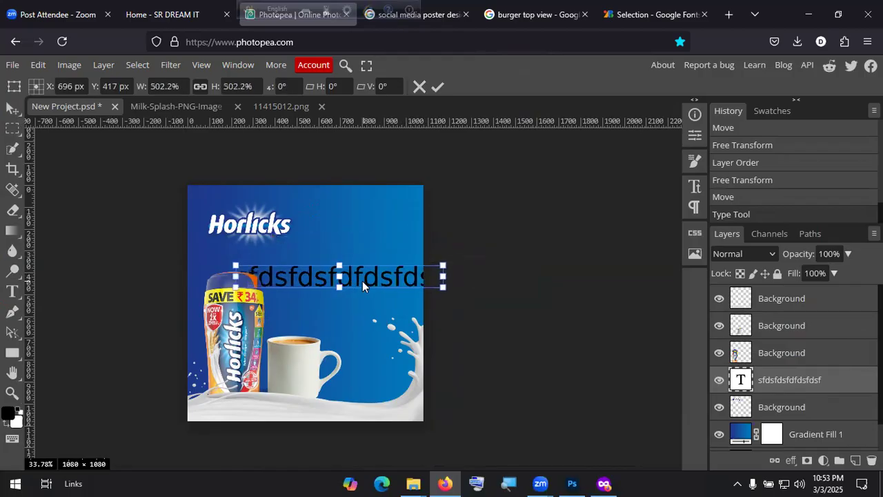
click(437, 86)
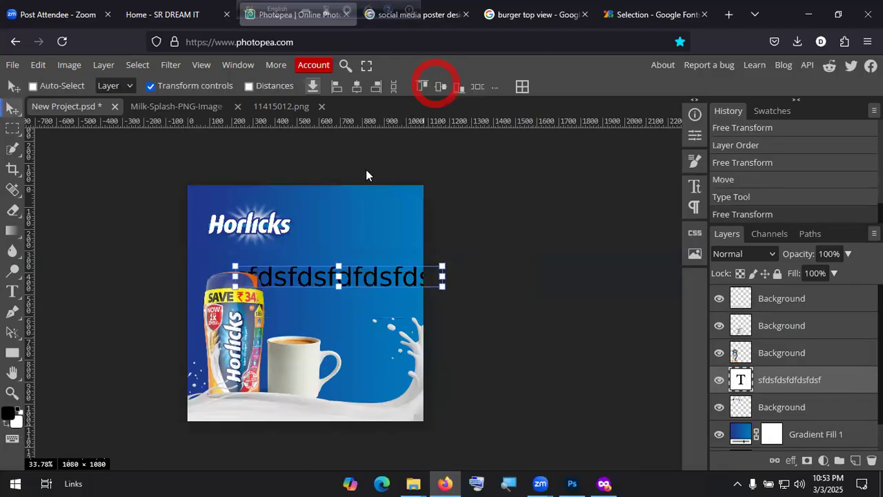
Step: Change the placeholder text colour to white
double_click(376, 278)
key(ctrl+a)
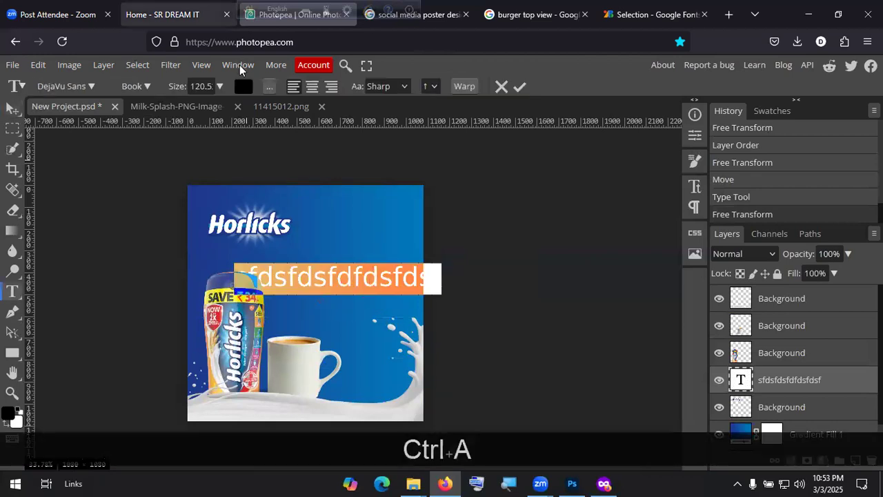
click(240, 90)
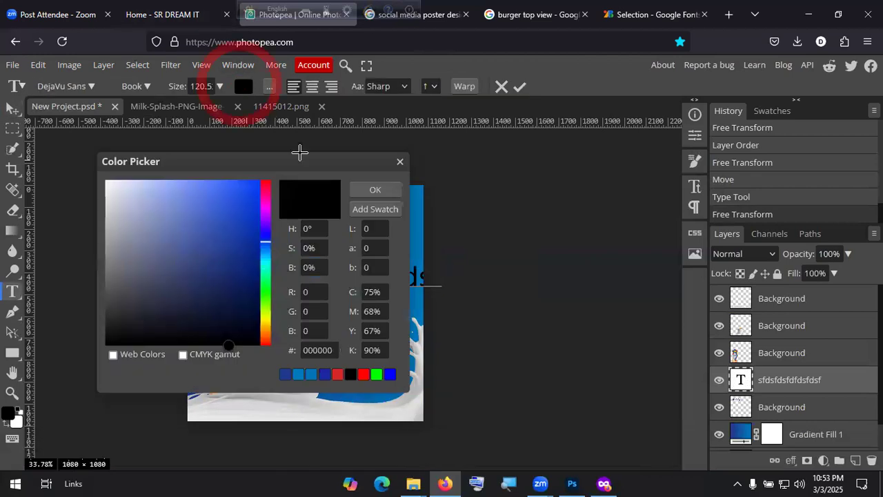
click(104, 179)
click(360, 189)
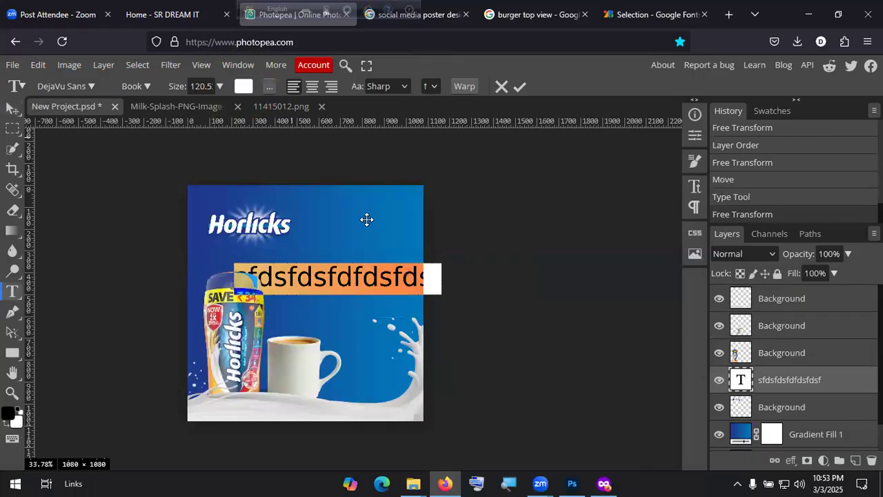
click(519, 87)
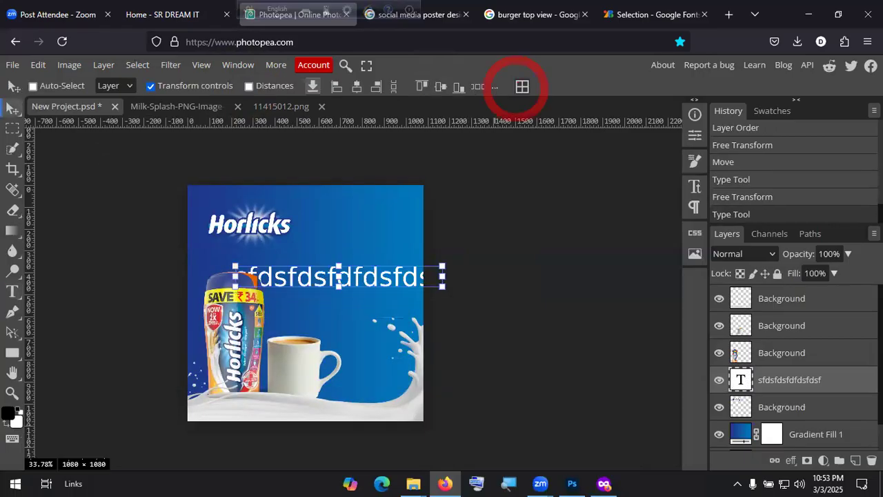
double_click(304, 278)
key(ctrl+a)
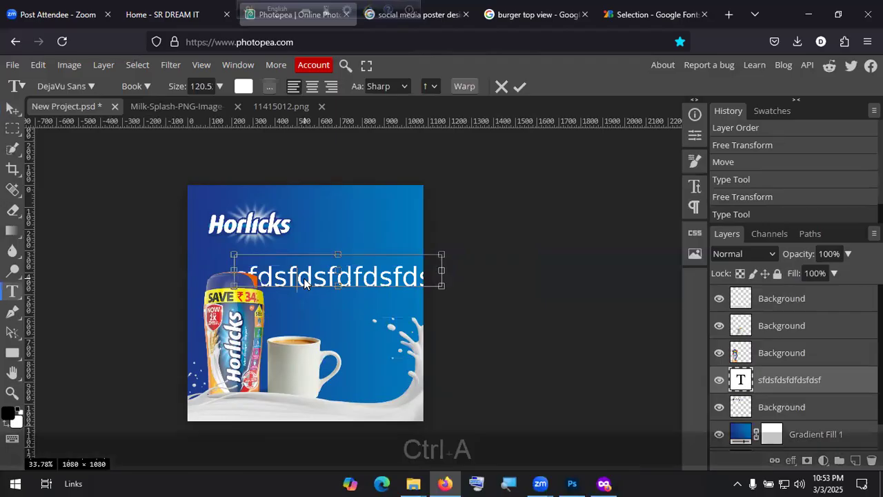
Step: Switch input to Bengali phonetic, replace the placeholder with Bengali text, and move it up-right
click(281, 19)
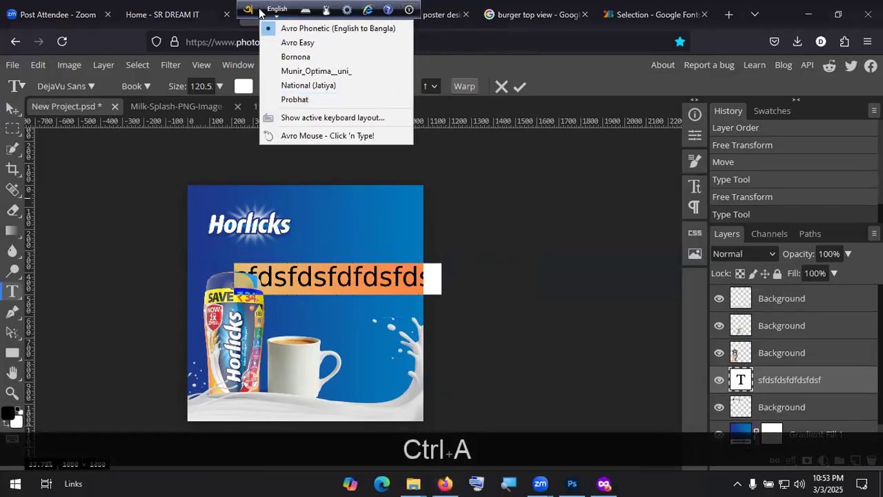
click(303, 26)
click(313, 275)
key(ctrl+a)
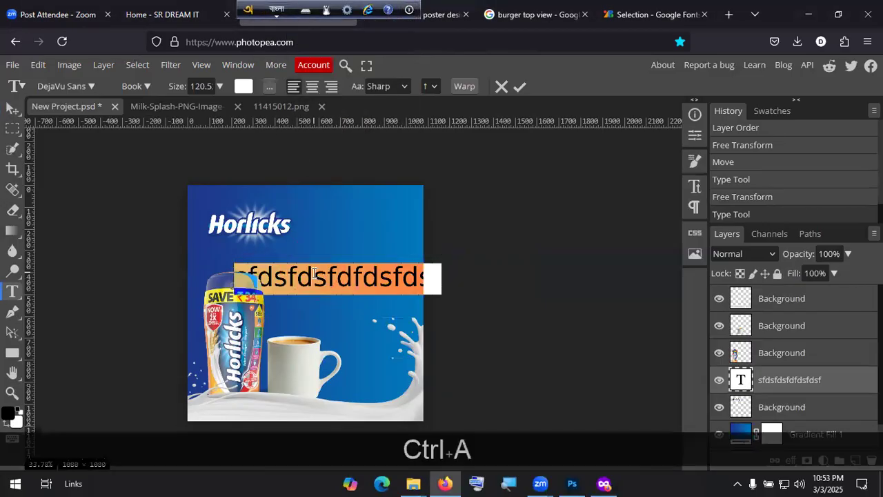
text(pr)
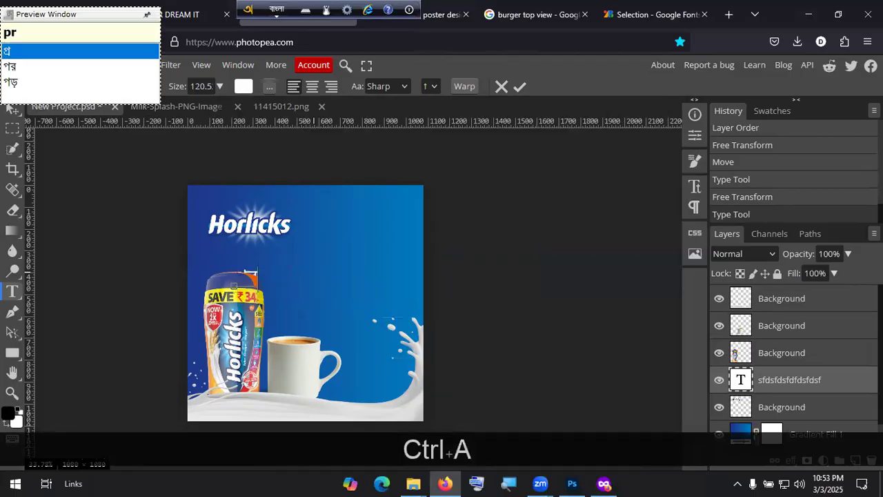
key(BackSpace)
key(BackSpace)
key(BackSpace)
key(BackSpace)
key(BackSpace)
key(BackSpace)
text(potidiner)
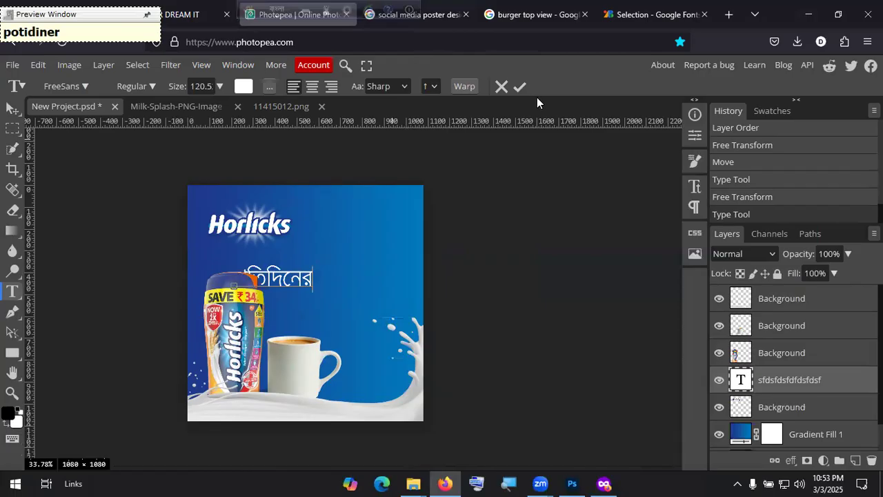
click(519, 87)
drag(292, 280, 347, 258)
key(Return)
Step: Retype the Bengali word as প্রতিদিনের, correcting the mistyped syllables
double_click(356, 258)
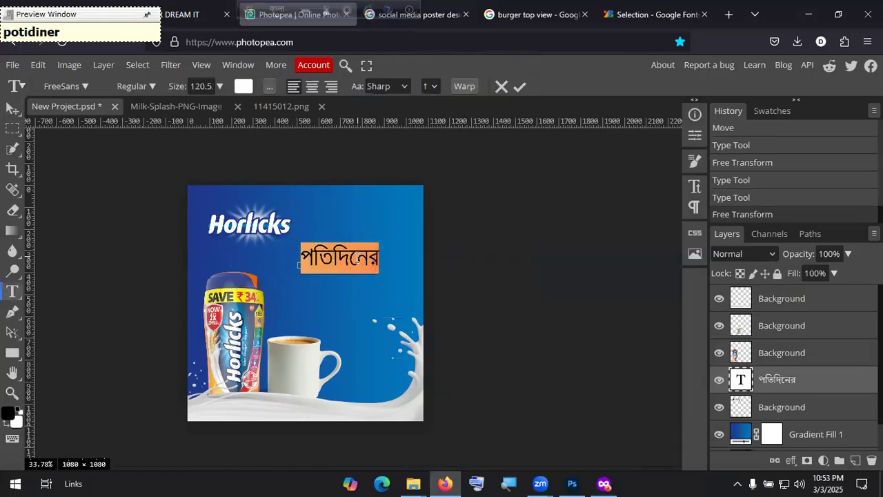
text(por)
key(BackSpace)
key(BackSpace)
key(BackSpace)
key(BackSpace)
text(pr)
key(BackSpace)
key(BackSpace)
key(BackSpace)
key(BackSpace)
key(BackSpace)
key(BackSpace)
key(BackSpace)
key(BackSpace)
key(BackSpace)
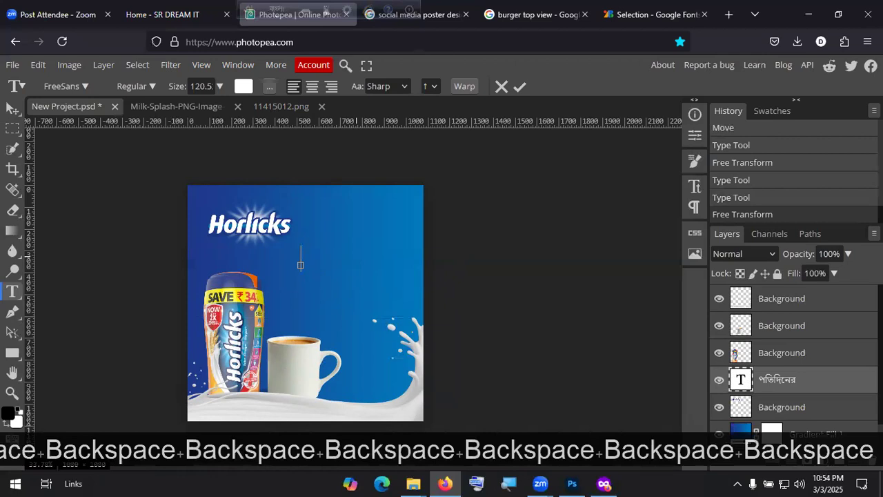
text(pro)
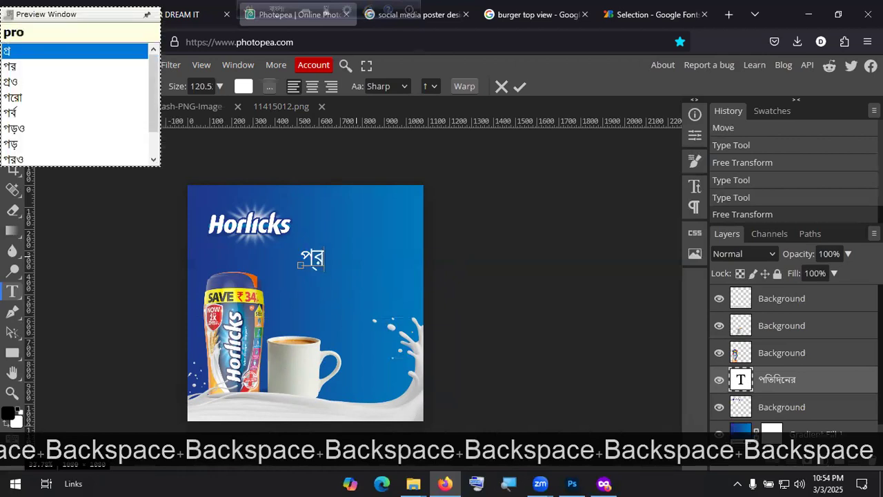
key(BackSpace)
text(tid)
text(er)
key(BackSpace)
key(BackSpace)
text(jn)
key(BackSpace)
key(BackSpace)
text(iner)
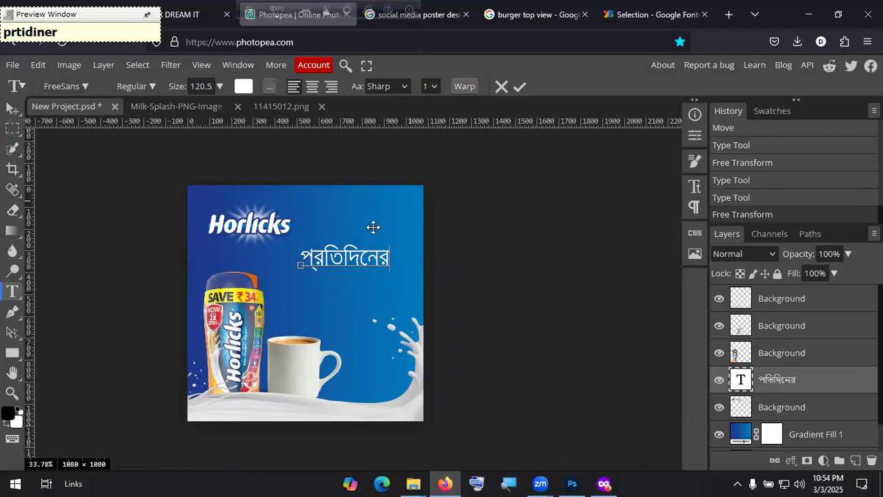
key(ctrl+a)
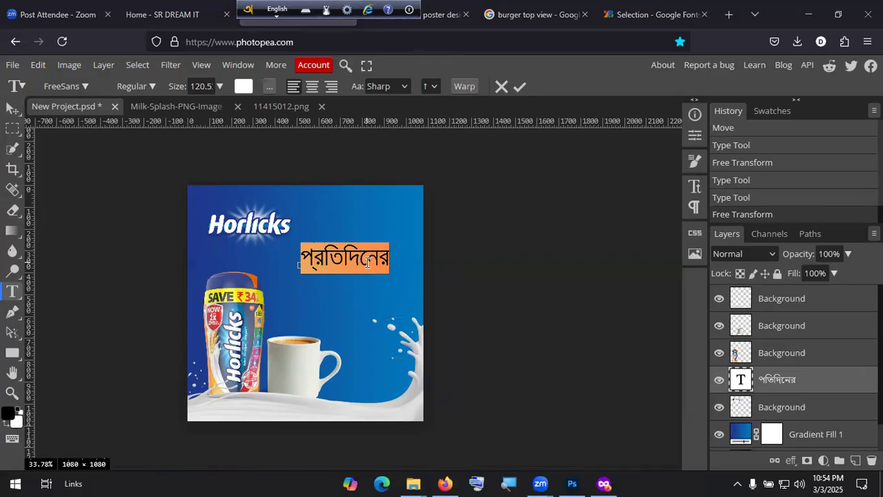
Step: Replace the Bengali word with 'A day start with' and shrink it to about 70%
double_click(367, 262)
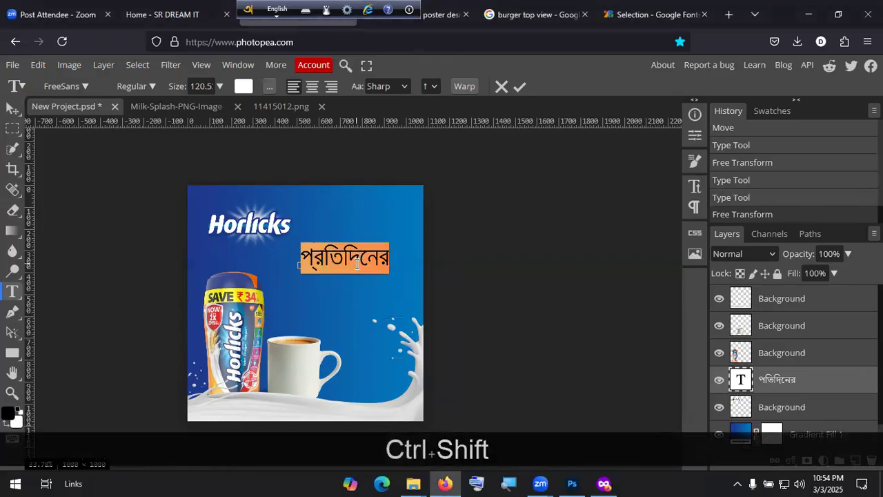
text(A day )
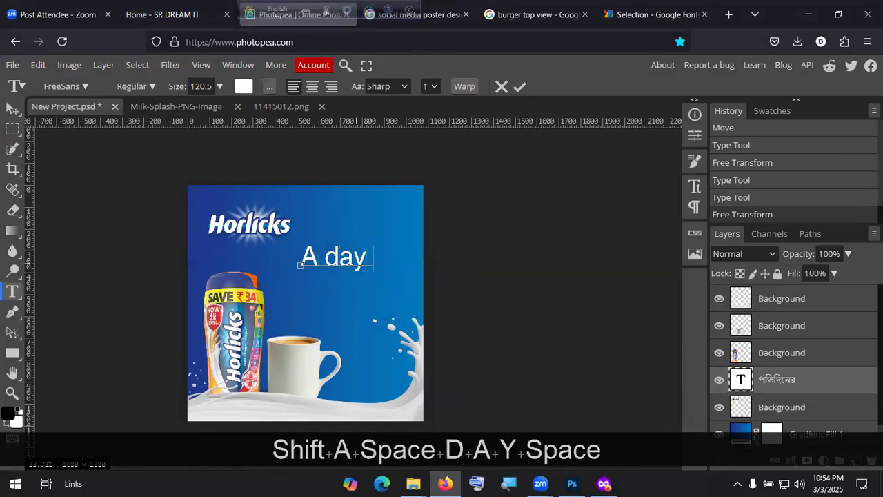
text(start )
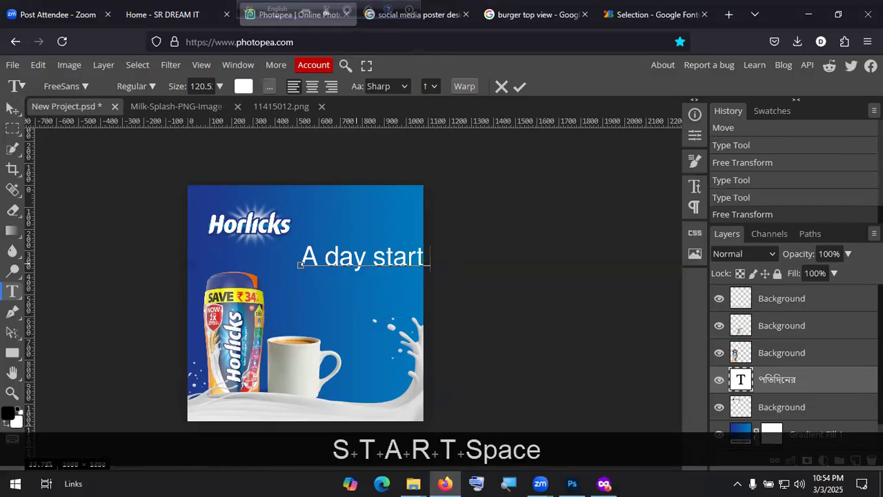
text(with)
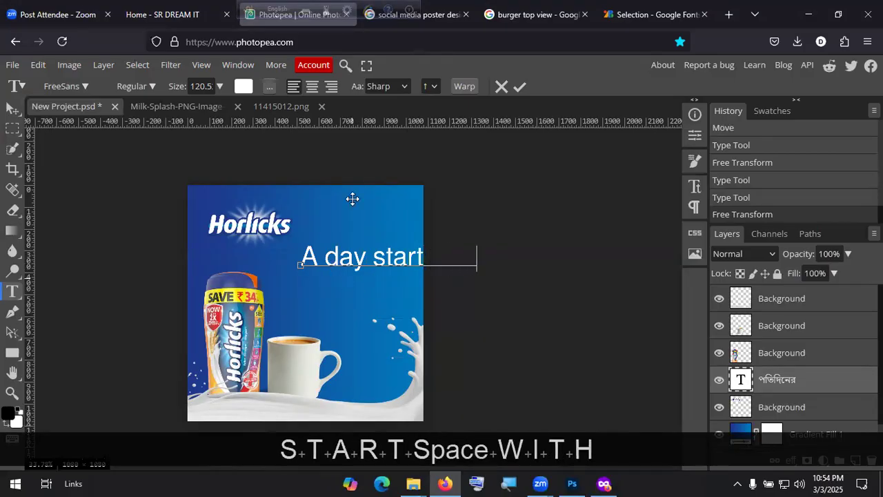
click(520, 86)
mouse_move(297, 240)
mouse_down()
mouse_move(331, 252)
mouse_move(309, 250)
mouse_up()
drag(375, 265, 335, 263)
drag(407, 273, 383, 258)
click(436, 87)
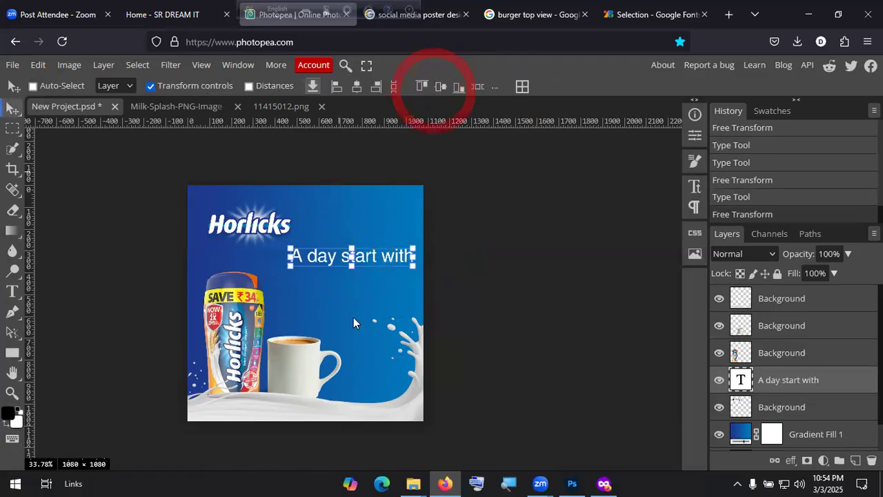
Step: Duplicate the headline just below itself and retype the copy as 'Horlicks'
drag(371, 265, 371, 281)
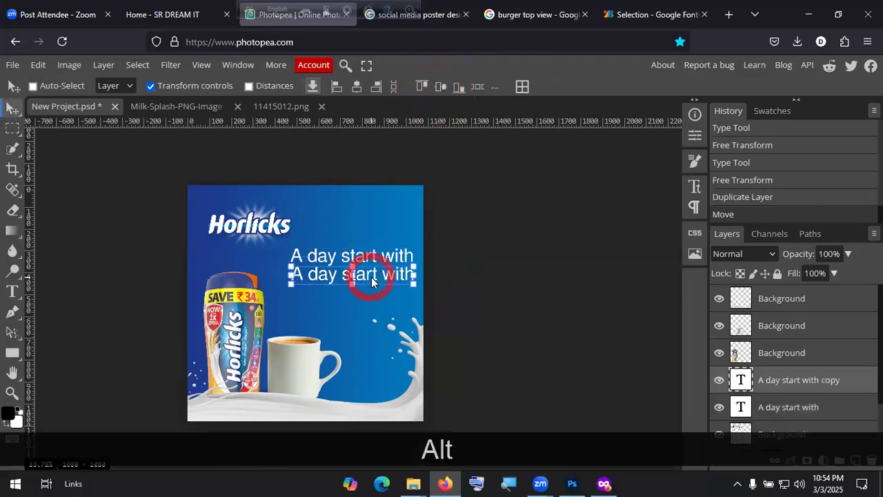
double_click(371, 276)
key(ctrl+a)
text(Horlics)
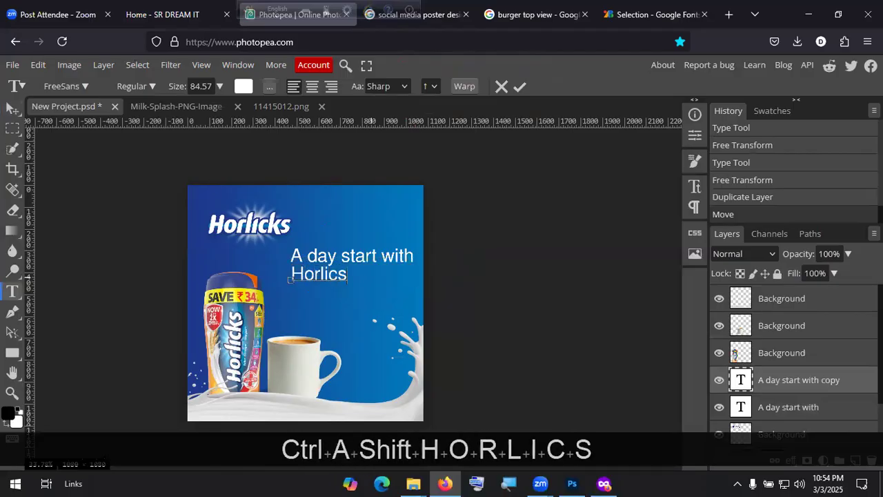
key(BackSpace)
text(ks)
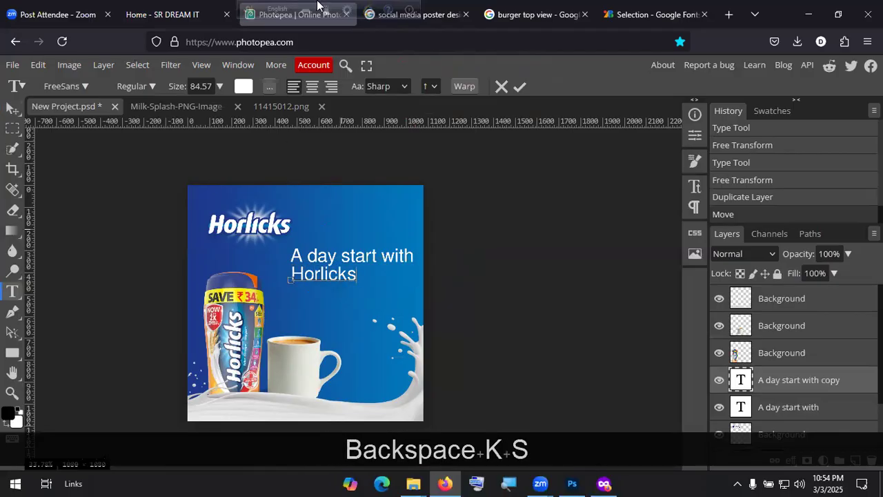
click(520, 87)
Step: Enlarge the Horlicks line, set it to Bold, and align it under the headline
drag(327, 278, 412, 289)
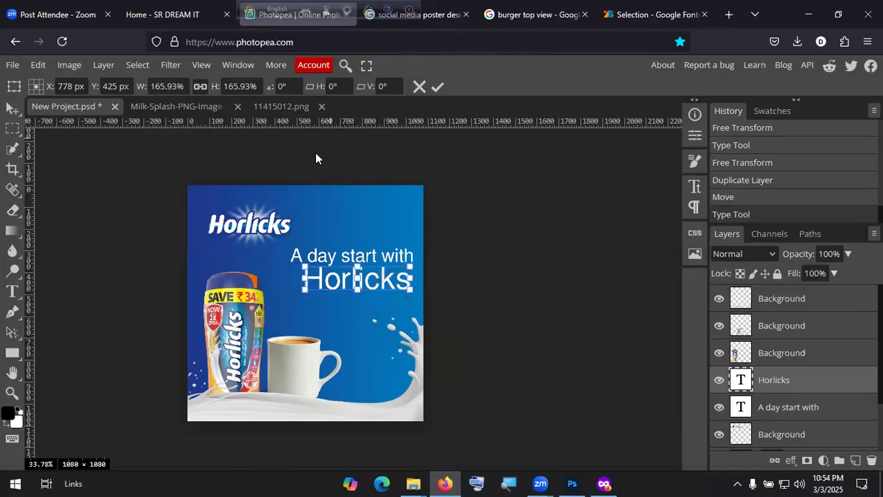
double_click(358, 279)
double_click(358, 279)
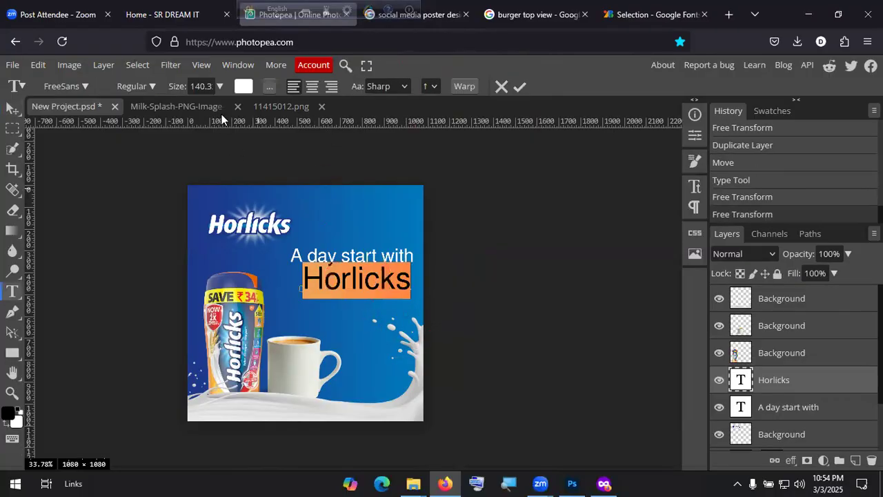
click(142, 87)
click(145, 143)
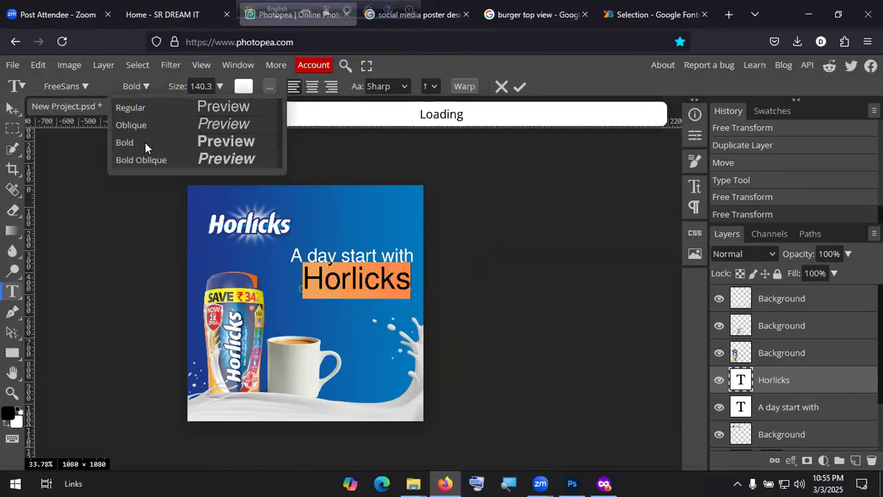
click(519, 88)
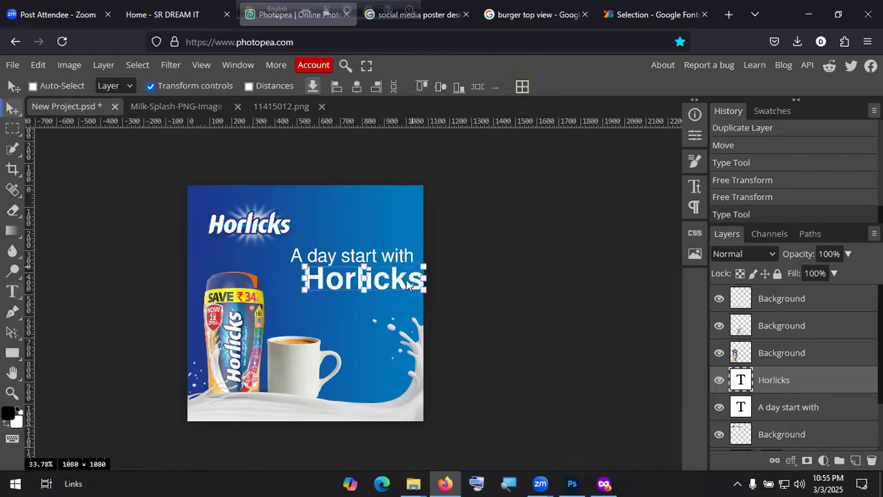
drag(398, 282, 389, 281)
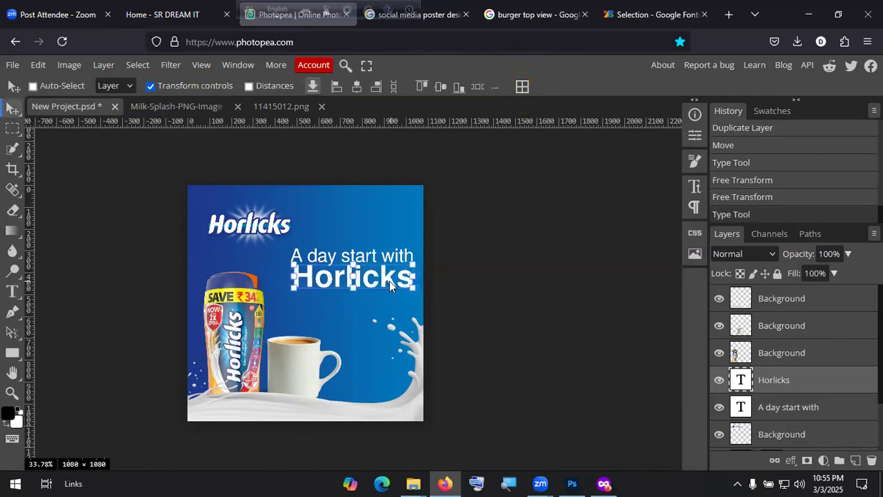
scroll(325, 300, left, 2)
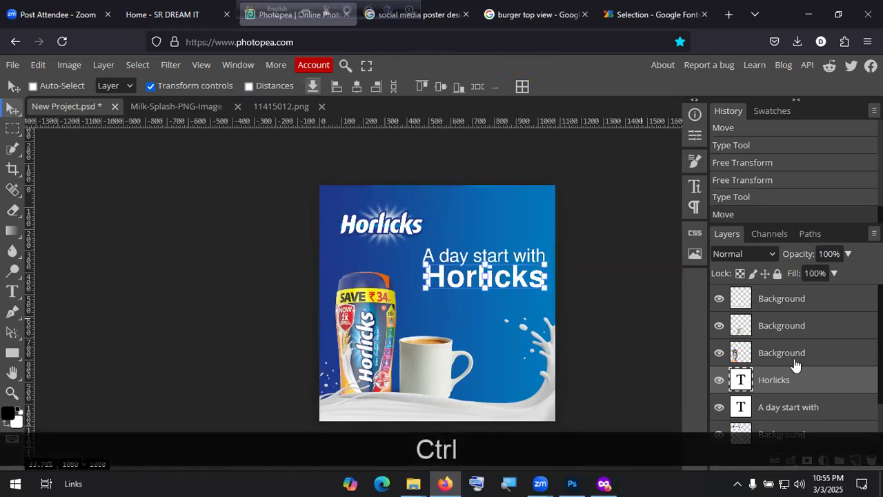
scroll(795, 364, down, 2)
Step: Fit the canvas, export it via File > Export as > JPG, and open the downloaded New Project(1).jpg
click(780, 439)
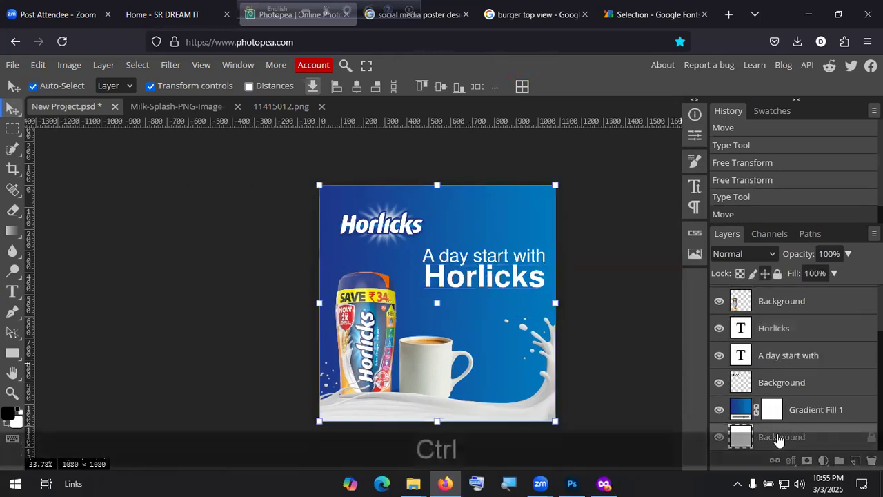
key(ctrl+KP_0)
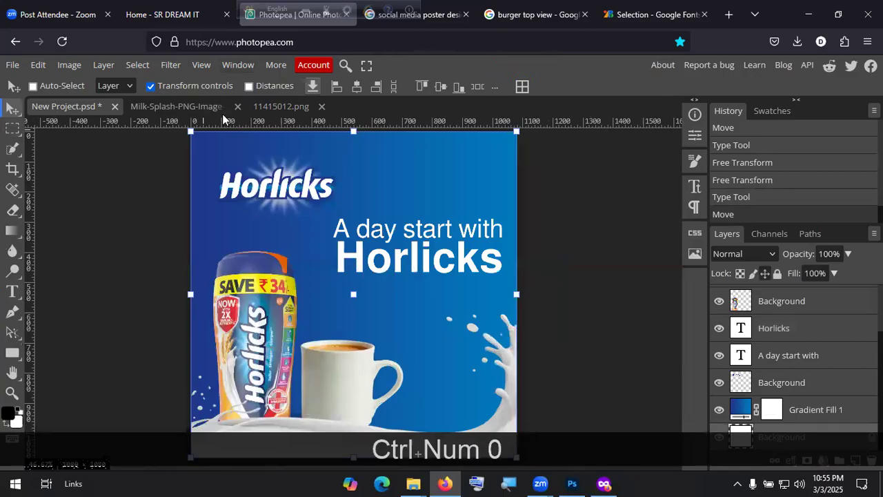
click(13, 67)
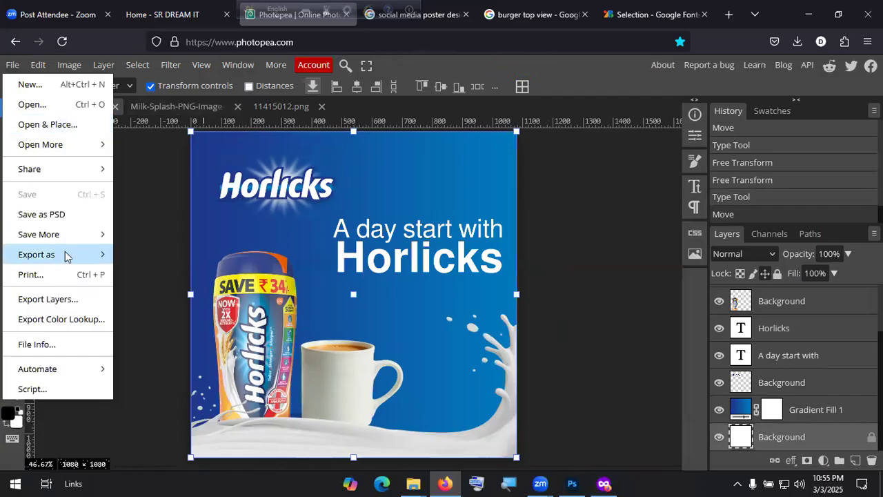
mouse_move(49, 255)
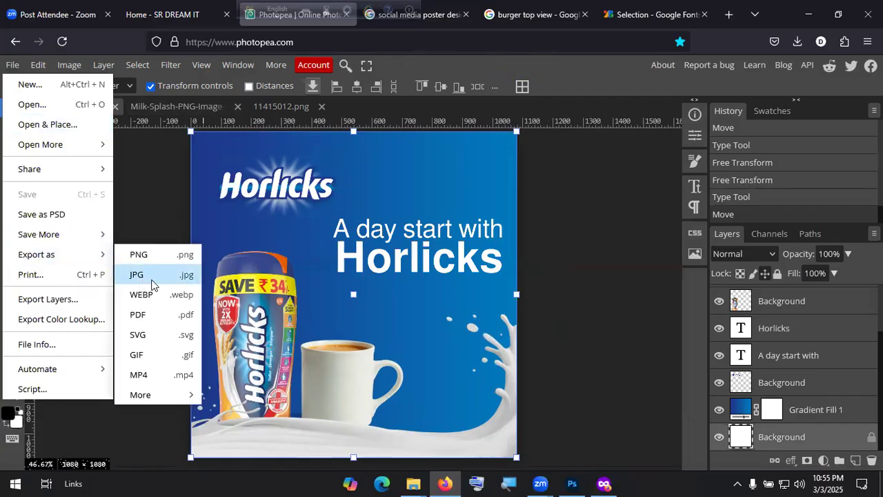
click(151, 278)
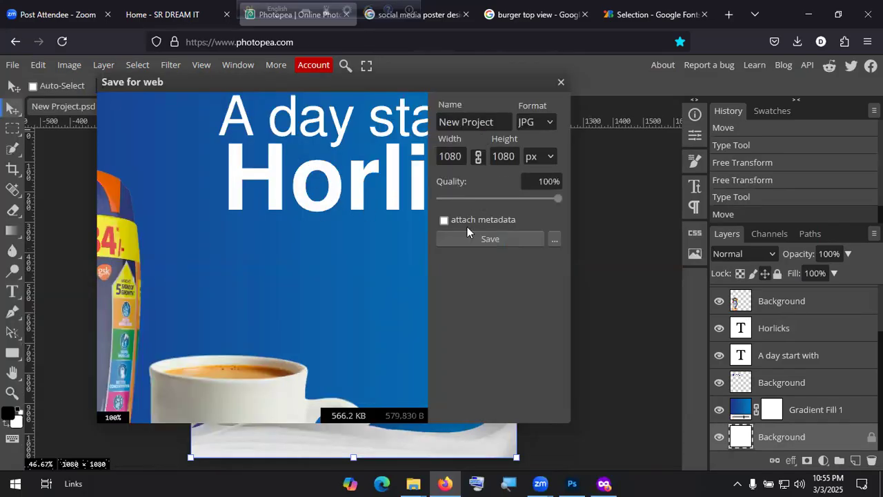
click(496, 242)
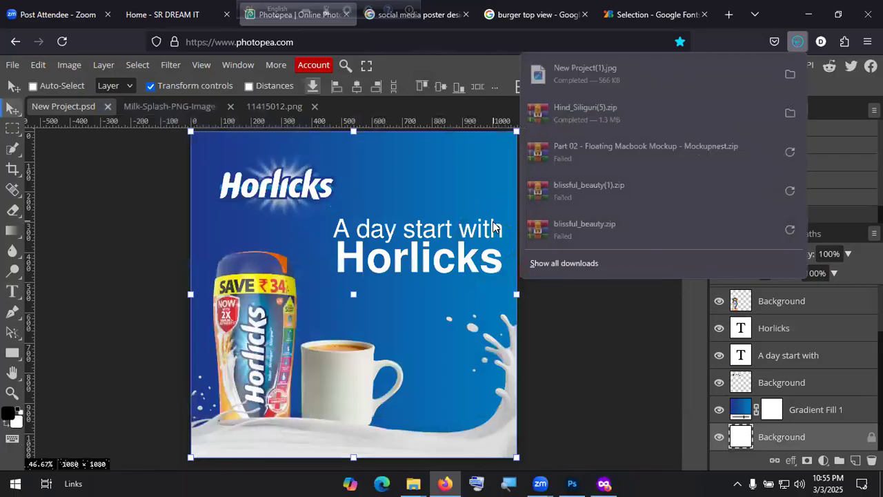
click(604, 76)
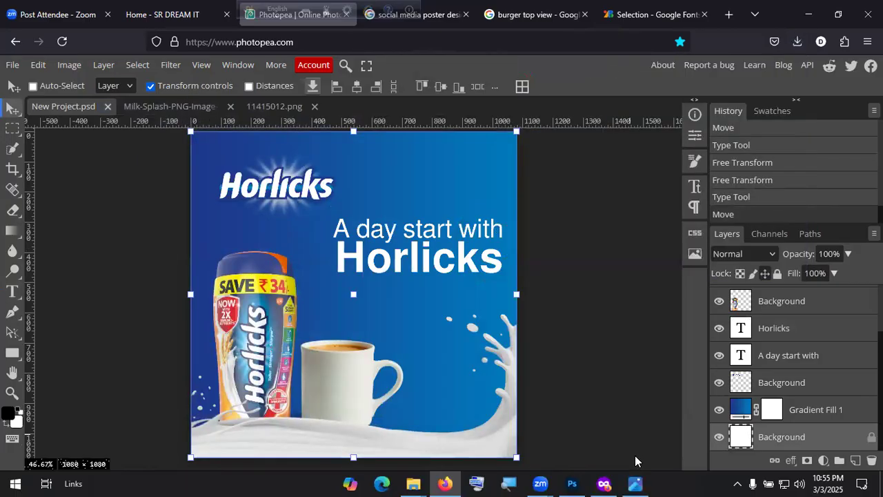
Step: Maximize New Project(1).jpg in Windows Photos, close it, and bring Photoshop to the front
click(679, 82)
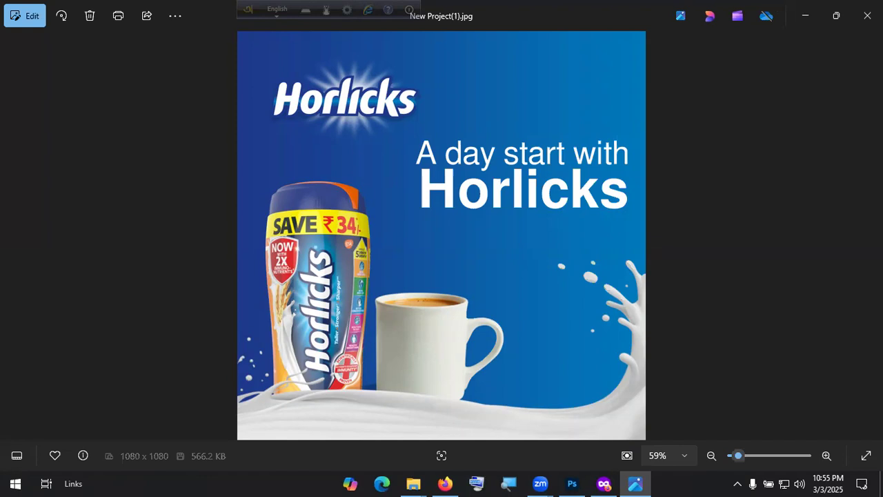
click(867, 15)
click(572, 483)
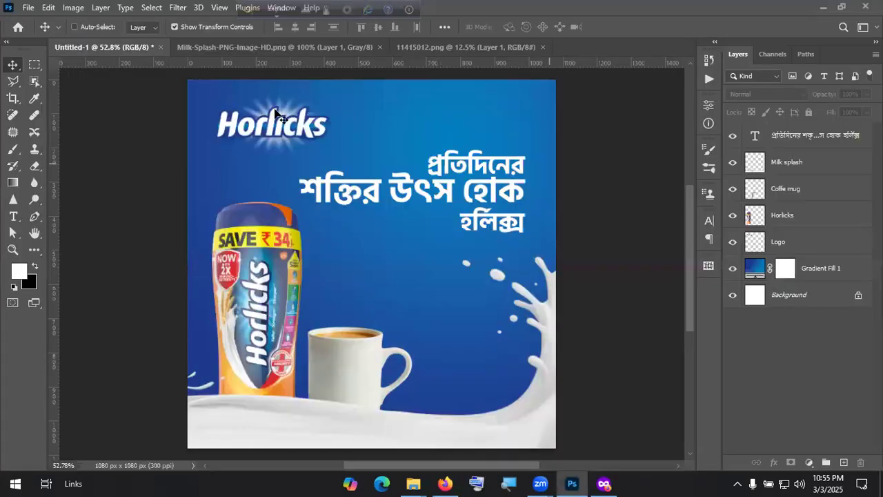
Step: In Photoshop's Export As, set the format to JPG at quality 7
click(28, 7)
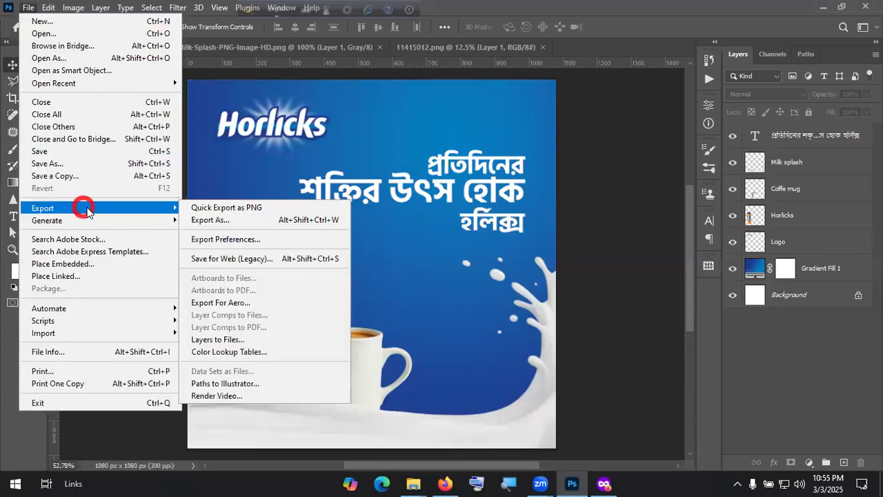
click(241, 222)
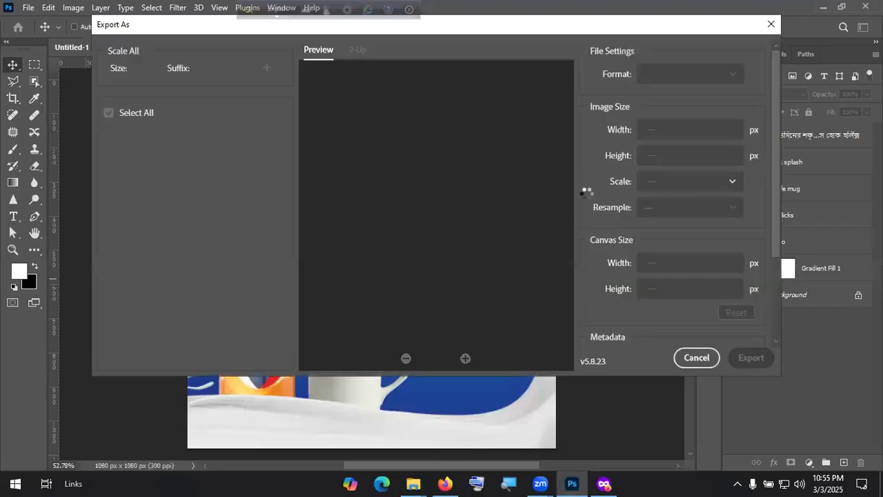
click(686, 72)
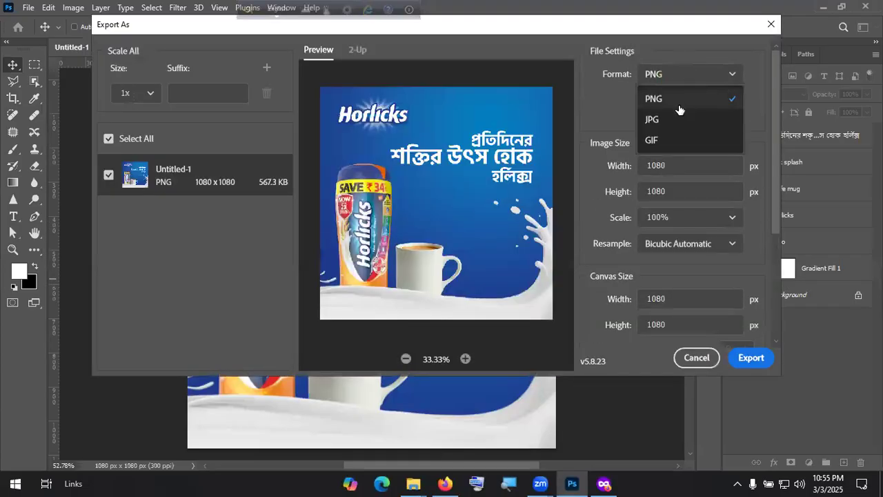
click(662, 119)
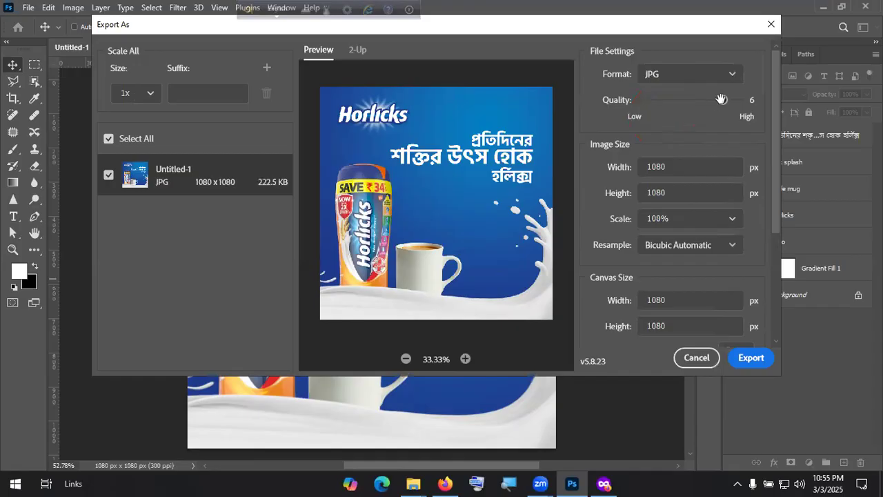
drag(721, 99, 756, 100)
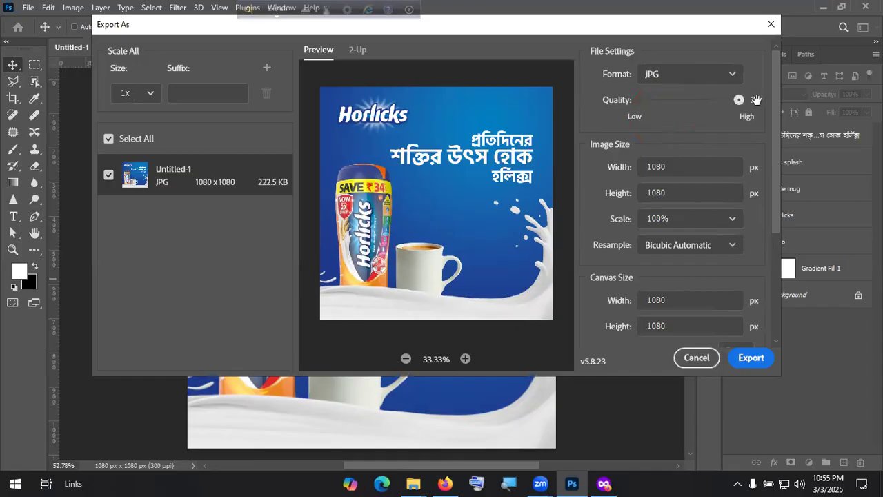
Step: Export and save it to Downloads as Horlicks.jpg, then show the desktop
click(751, 358)
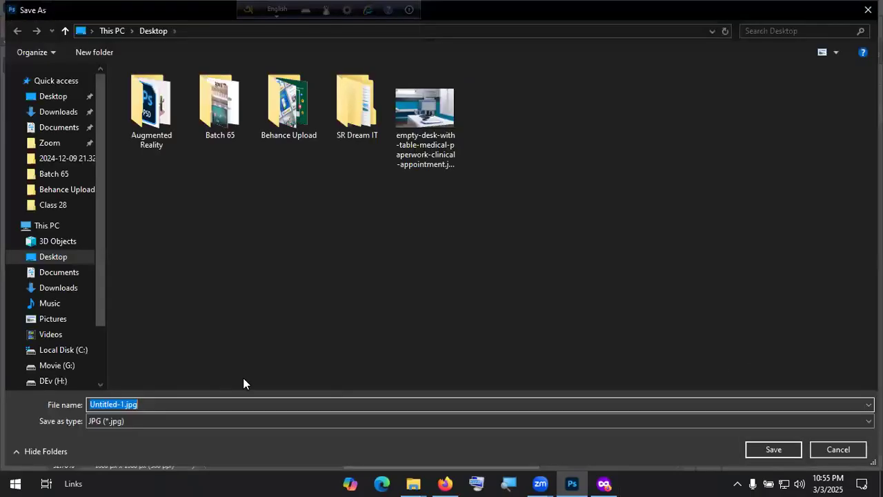
click(45, 114)
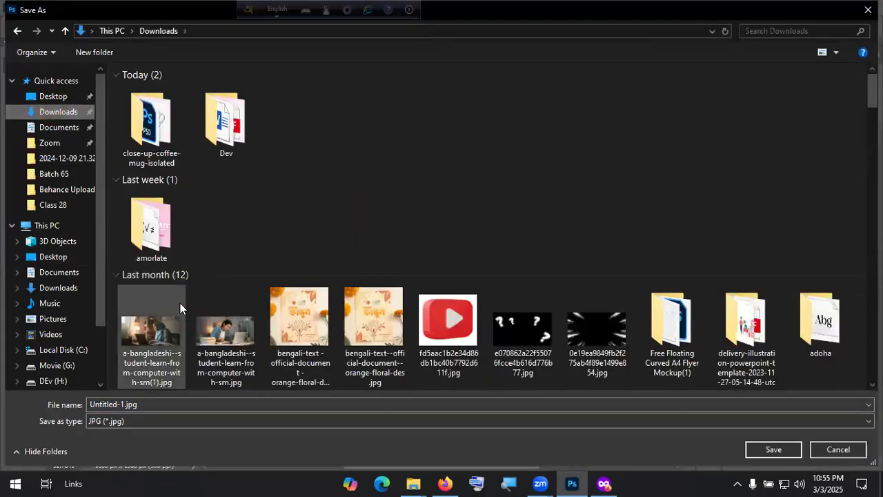
click(160, 406)
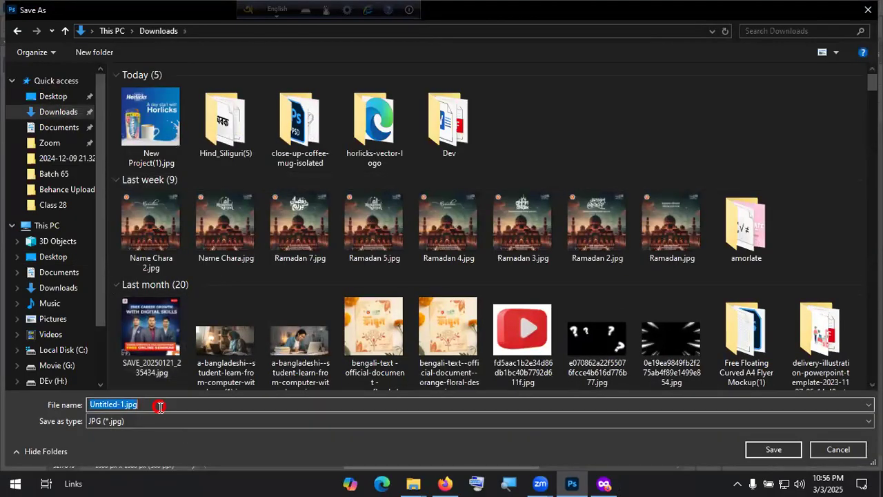
text(Horlics)
key(BackSpace)
text(ks)
key(Return)
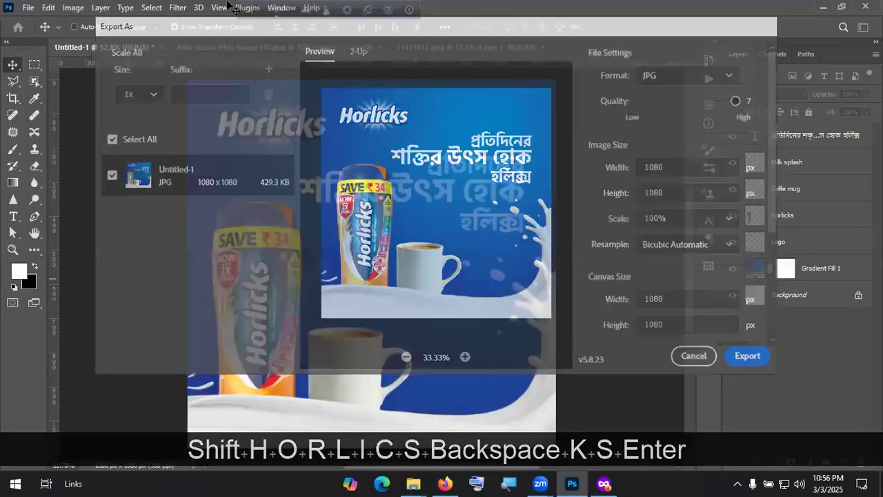
key(alt+super+d)
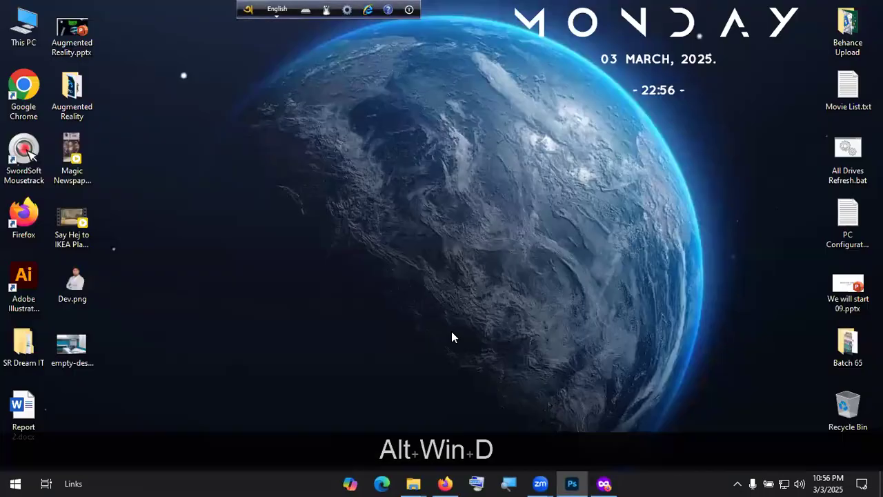
Step: Open Downloads from This PC and inspect New Project(1).jpg at 100% in Photos
double_click(19, 29)
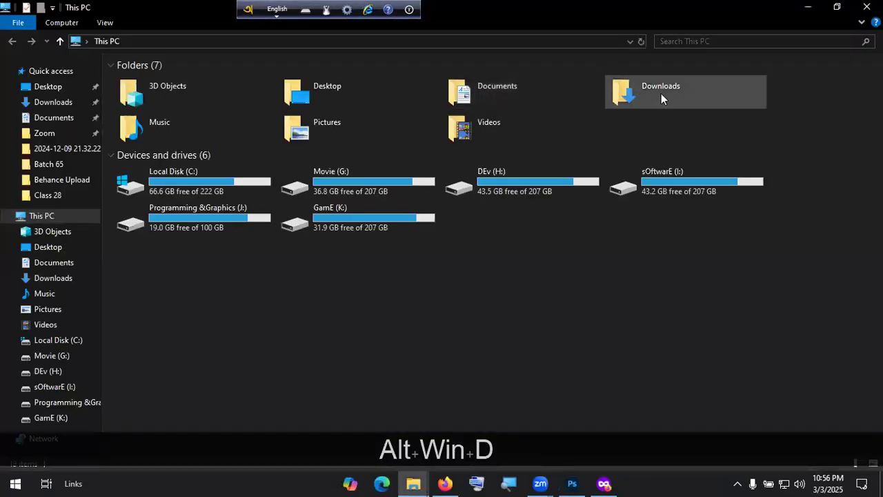
double_click(660, 94)
click(343, 119)
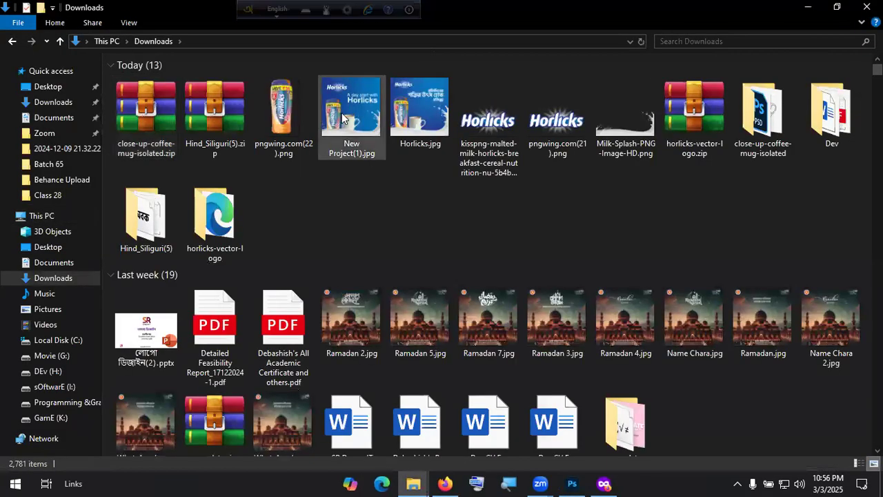
click(416, 118)
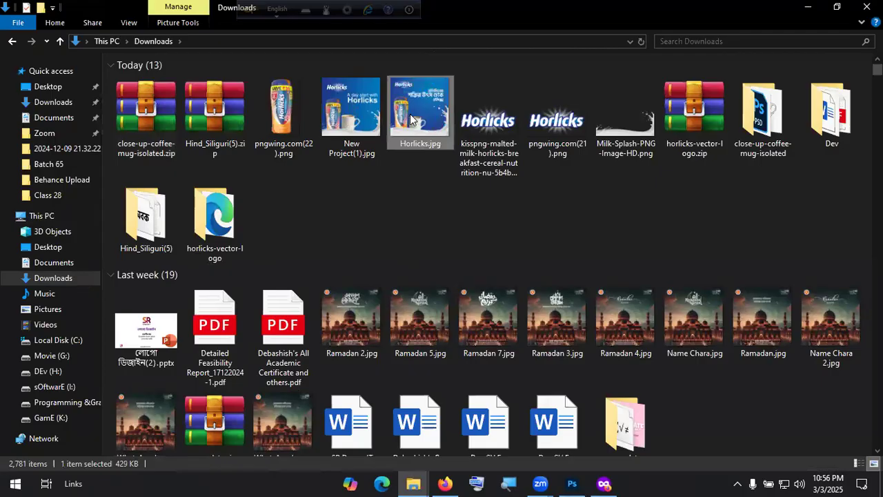
click(371, 121)
double_click(365, 119)
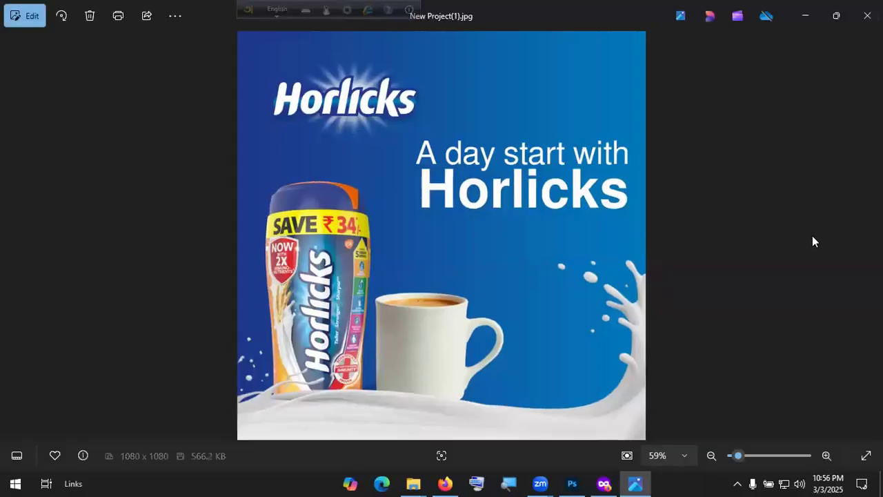
double_click(420, 191)
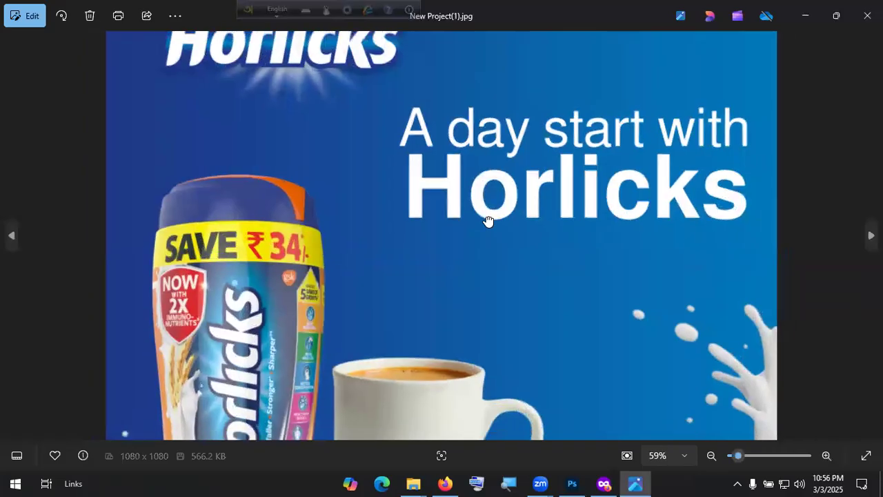
double_click(487, 218)
drag(582, 174, 561, 109)
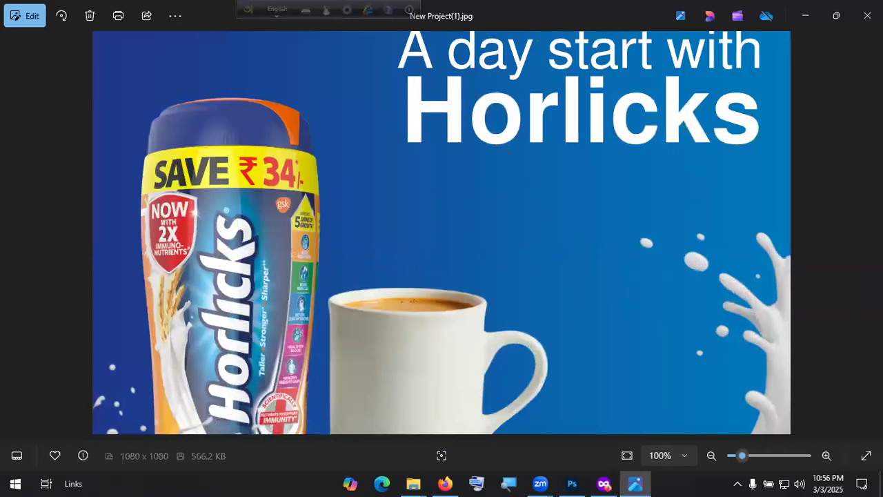
double_click(561, 108)
click(868, 231)
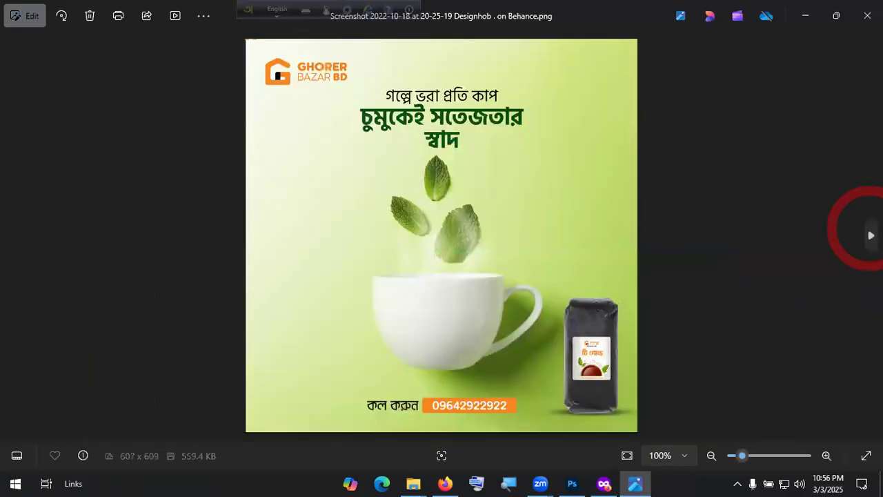
click(867, 16)
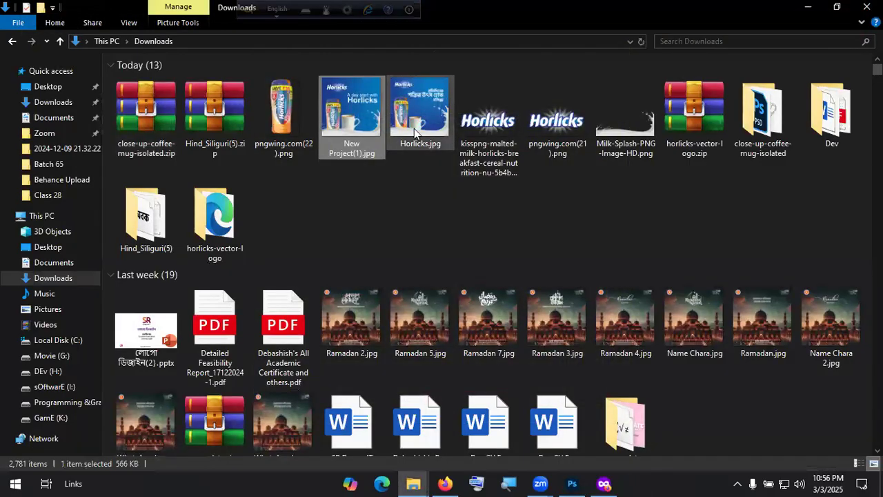
Step: View Horlicks.jpg at 100% to check quality, close Photos, and return to Firefox
double_click(414, 129)
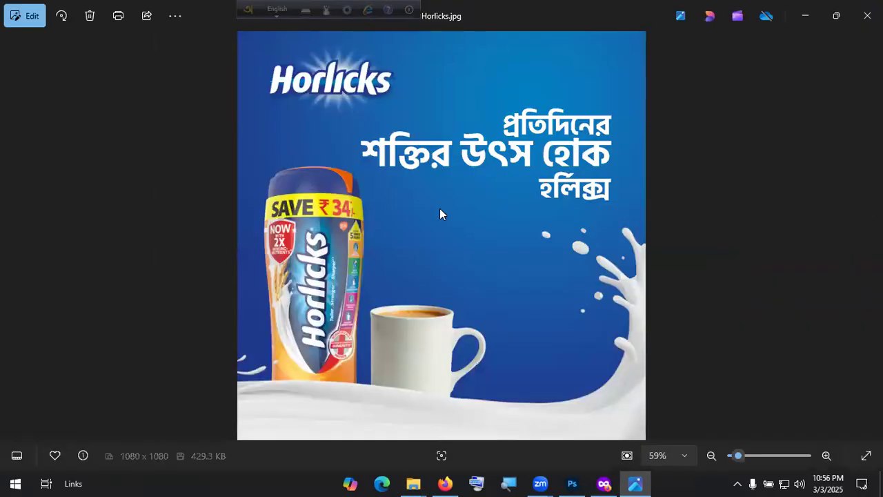
double_click(461, 325)
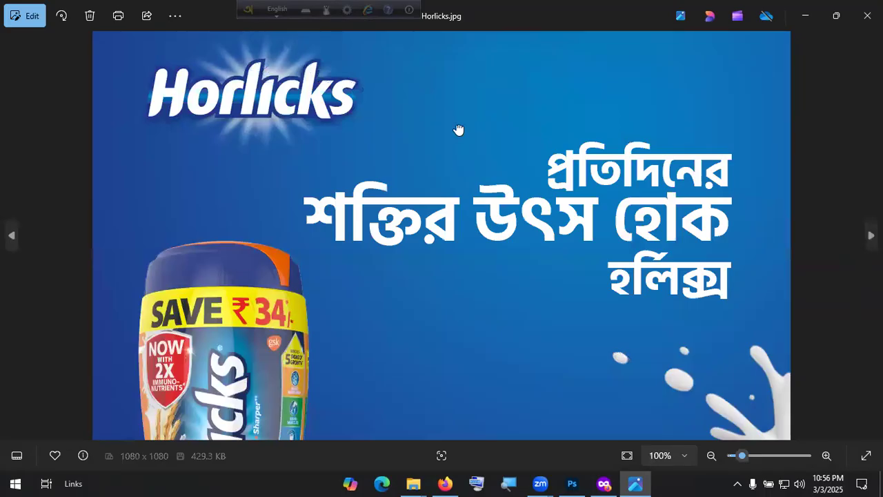
scroll(459, 90, down, 5)
scroll(459, 217, up, 3)
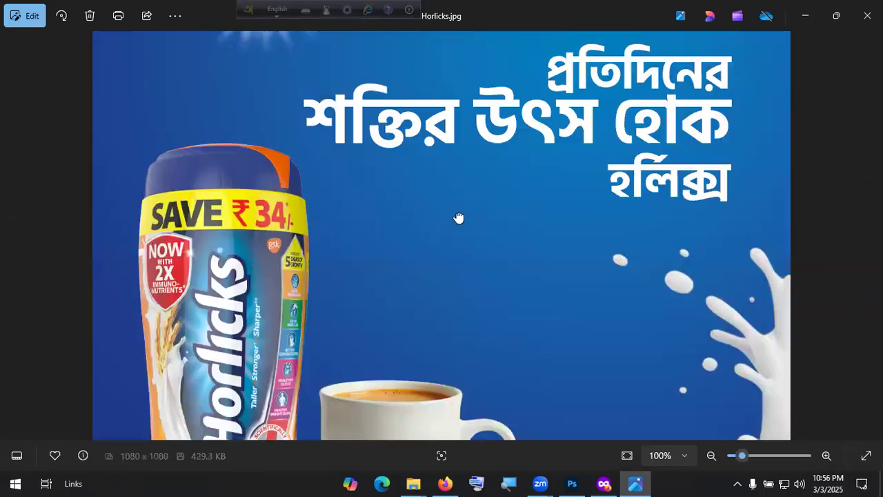
double_click(459, 218)
key(Escape)
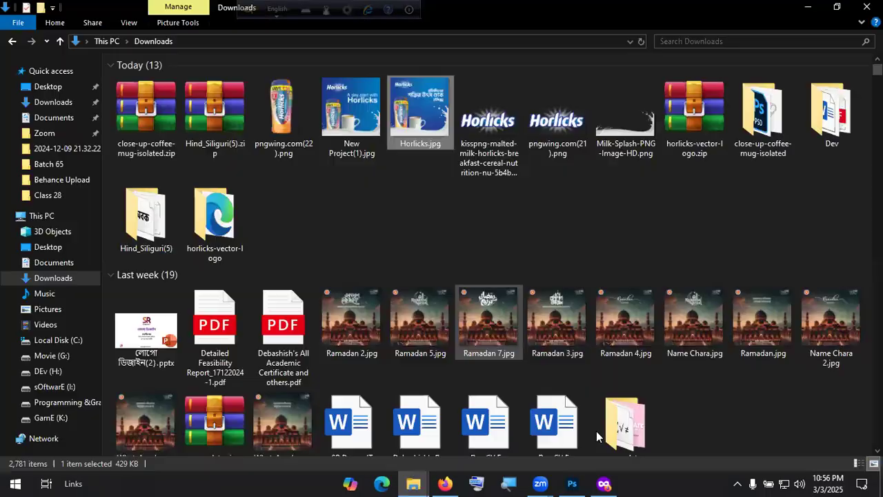
key(alt+Tab)
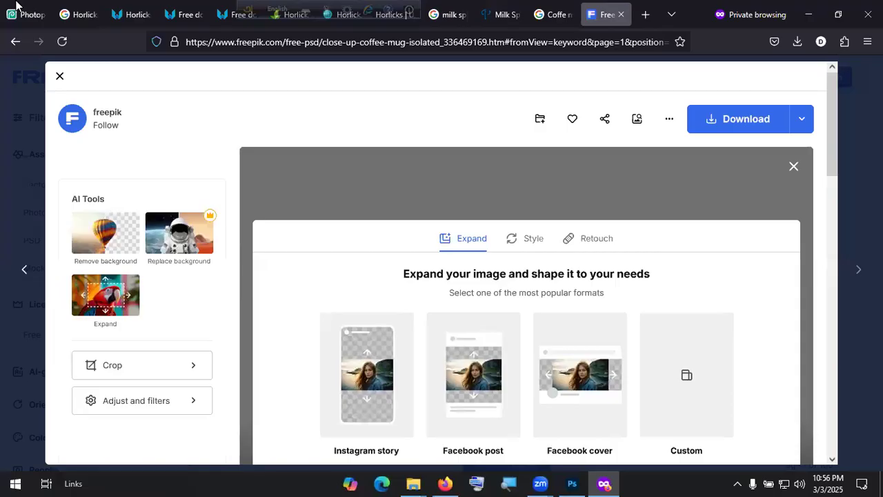
Step: Create a new 1080×1080 white canvas at 300 DPI in Photopea
click(24, 15)
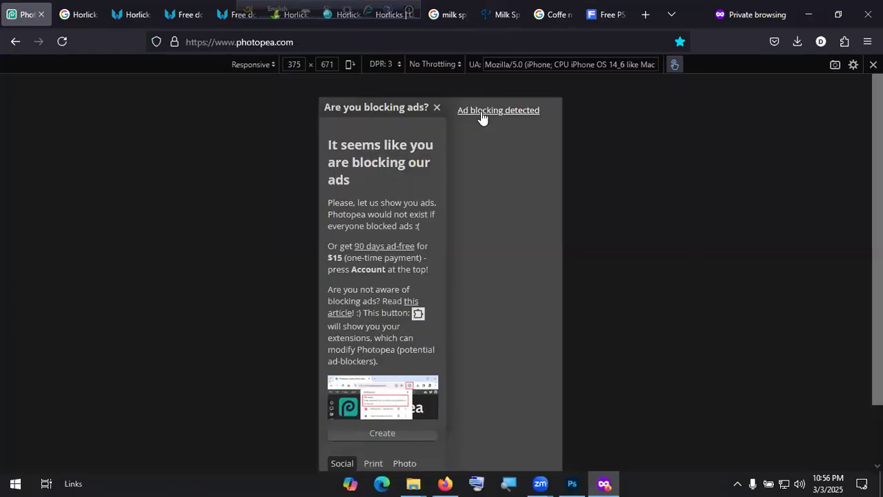
click(435, 107)
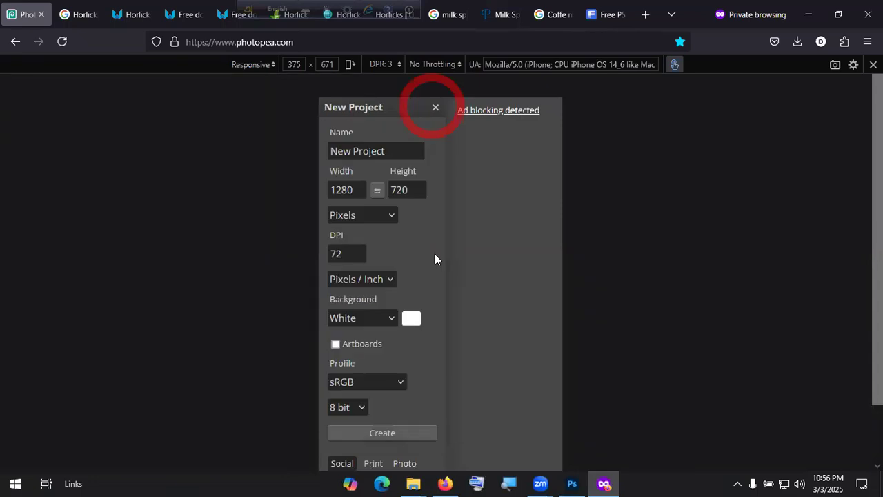
click(318, 187)
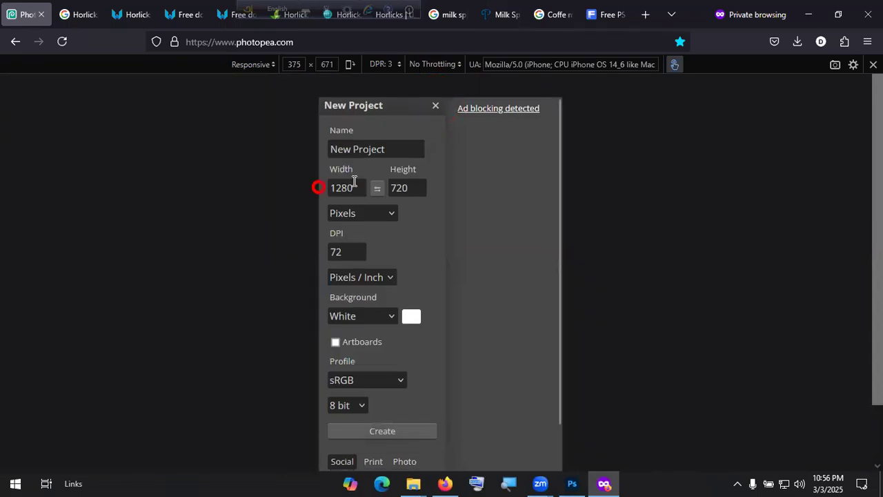
double_click(339, 187)
text(1080)
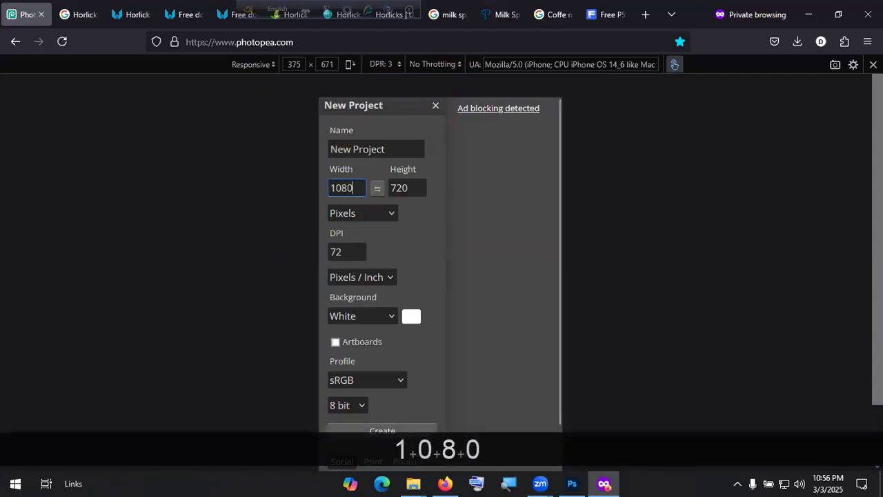
key(Tab)
key(Tab)
text(1080)
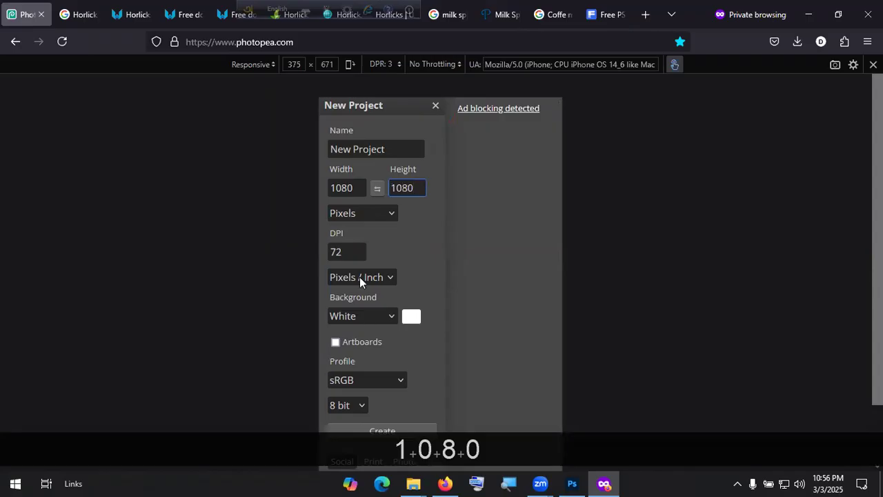
scroll(317, 247, down, 3)
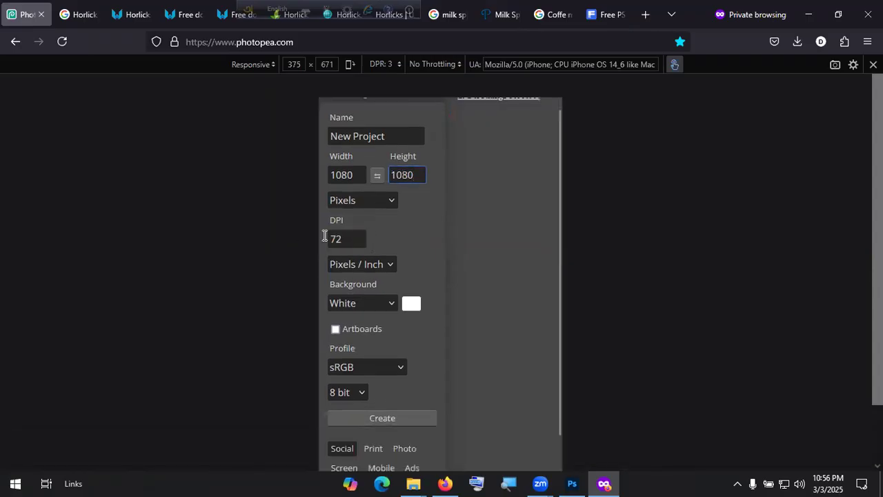
click(335, 237)
text(300)
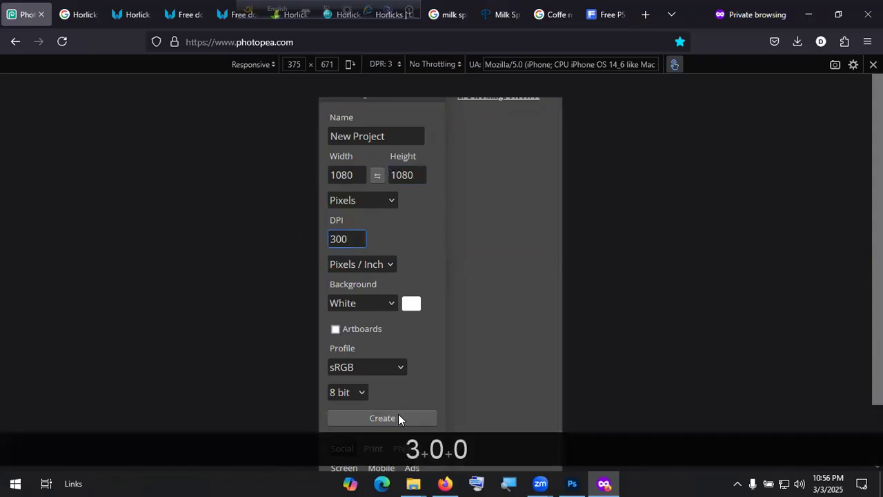
click(399, 418)
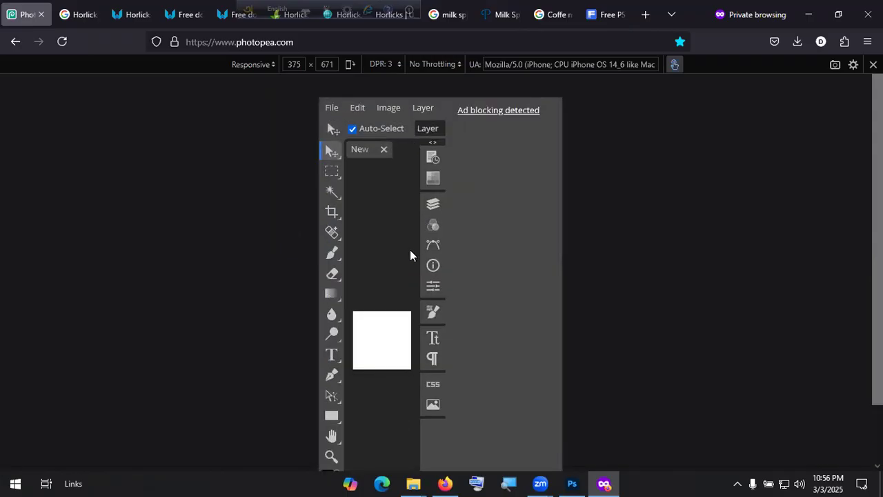
Step: Open the mug PNG as a second document and cut the mug out of it
scroll(410, 249, down, 5)
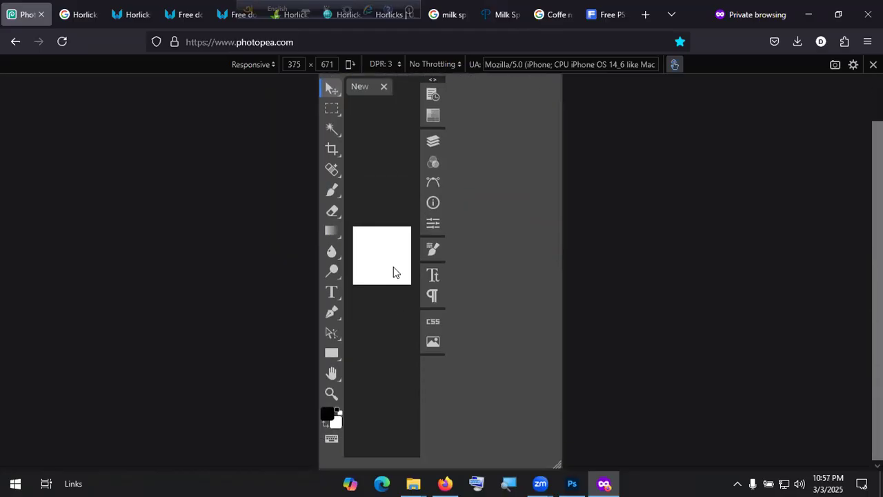
scroll(379, 198, up, 9)
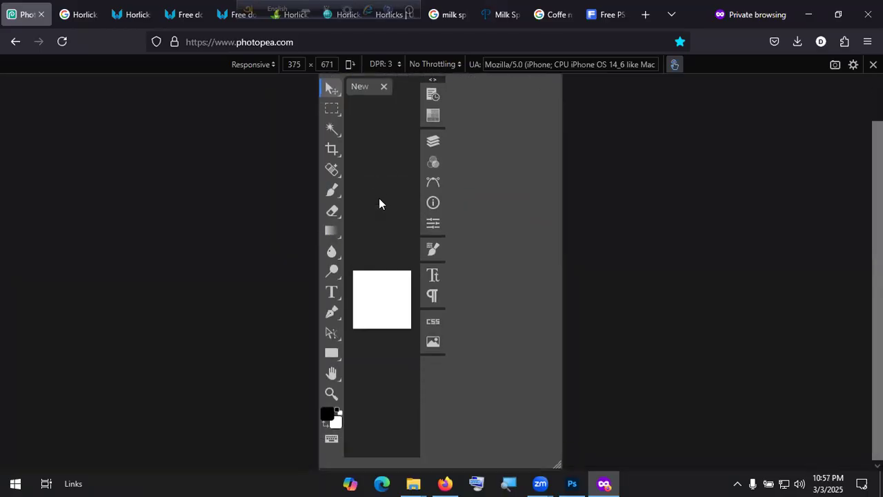
scroll(389, 210, down, 3)
scroll(389, 215, down, 3)
scroll(382, 268, left, 3)
scroll(393, 284, right, 1)
scroll(393, 283, right, 2)
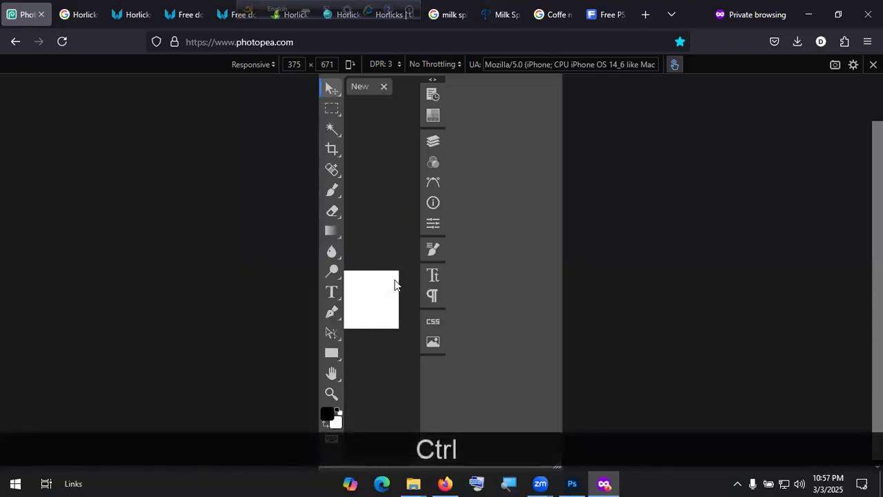
scroll(412, 304, up, 4)
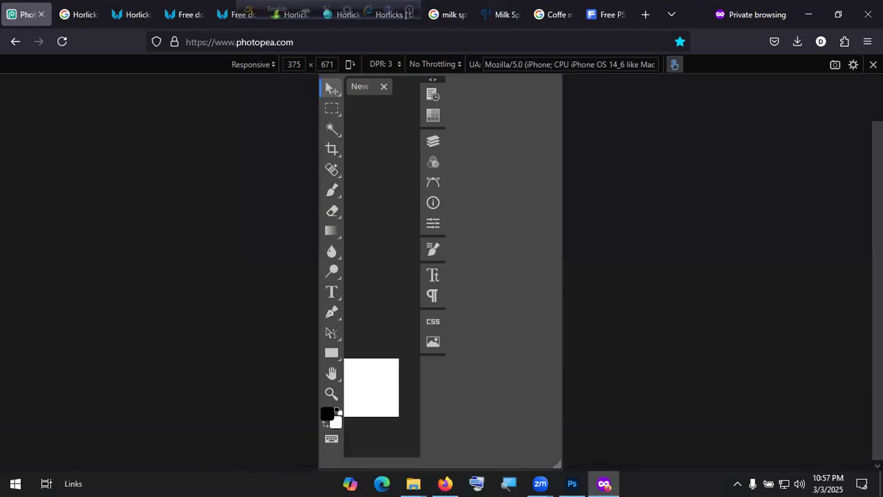
scroll(498, 172, up, 2)
click(397, 390)
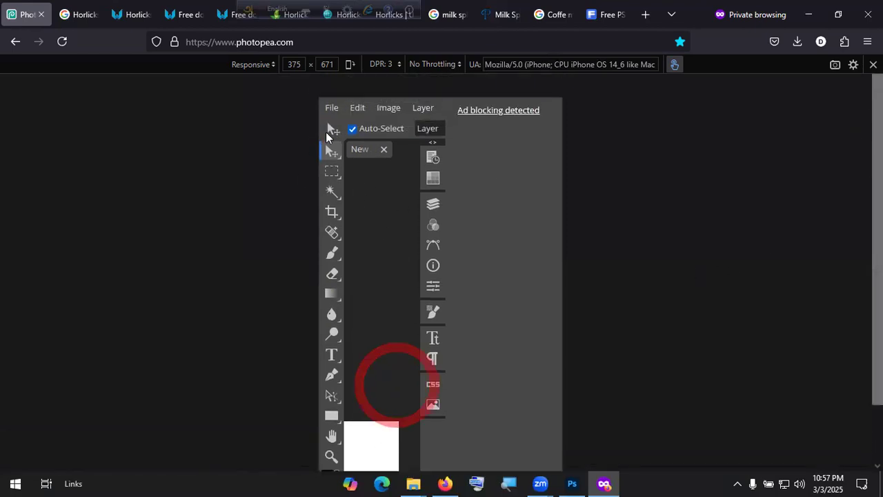
click(332, 107)
click(348, 145)
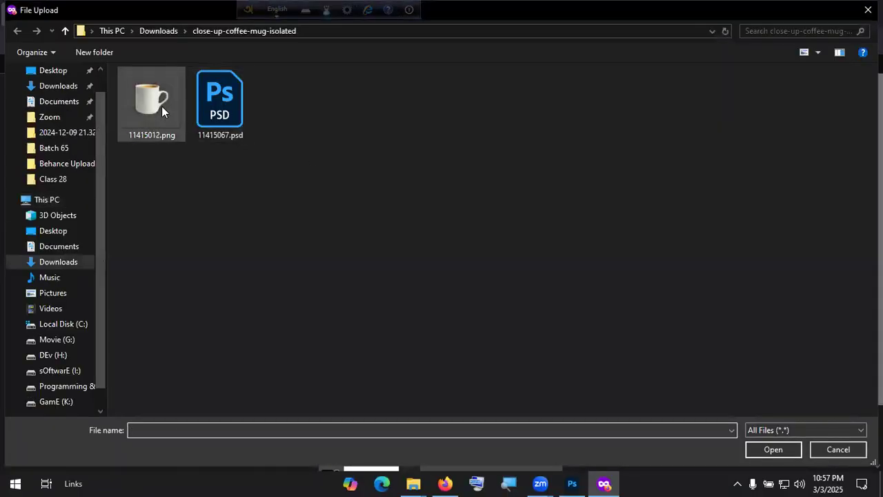
double_click(161, 106)
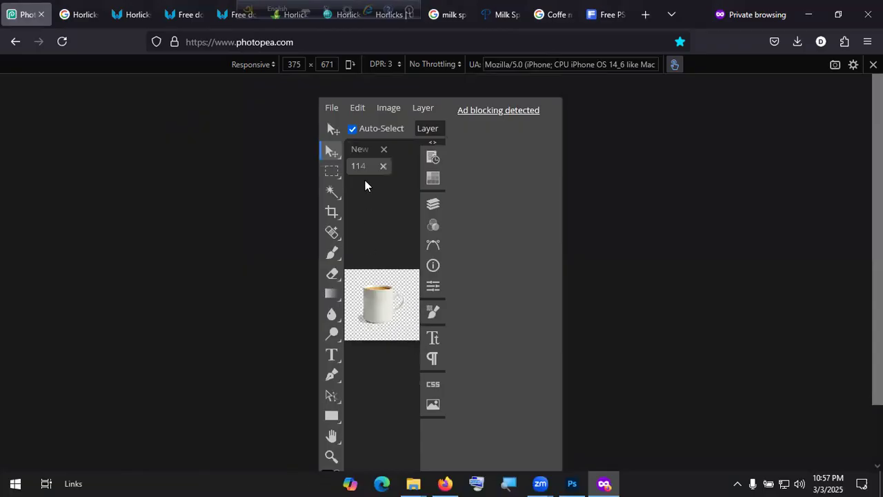
key(ctrl+x)
Step: Return to the blank white New Project and open the emulated device size list
click(360, 149)
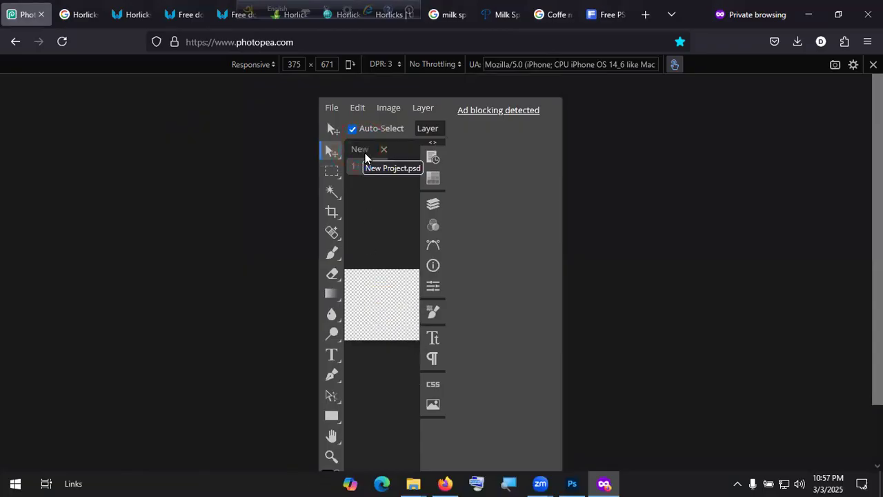
click(362, 148)
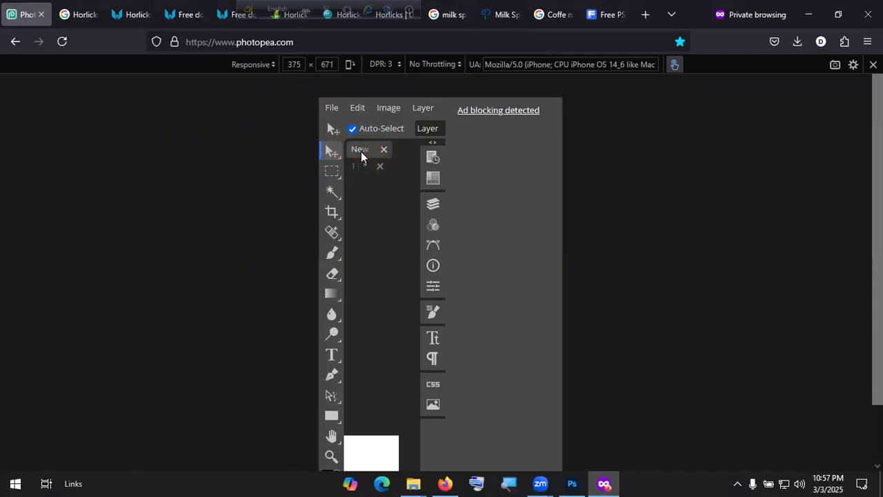
scroll(394, 413, down, 2)
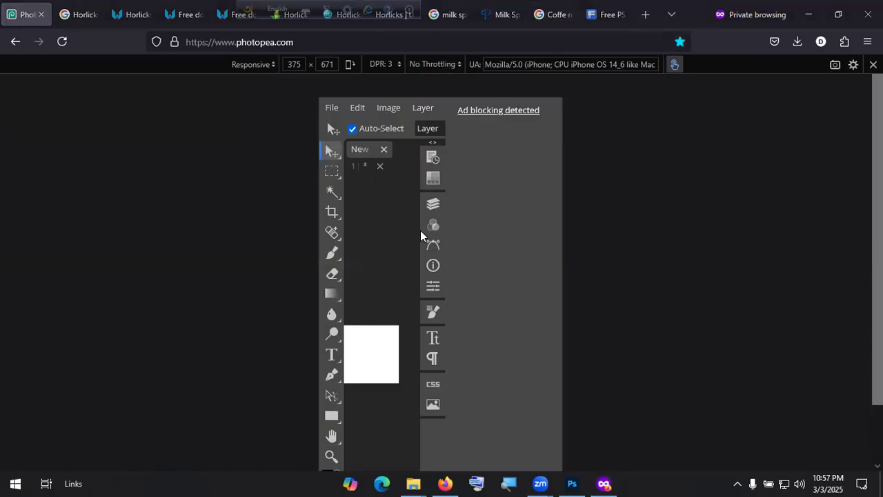
click(252, 64)
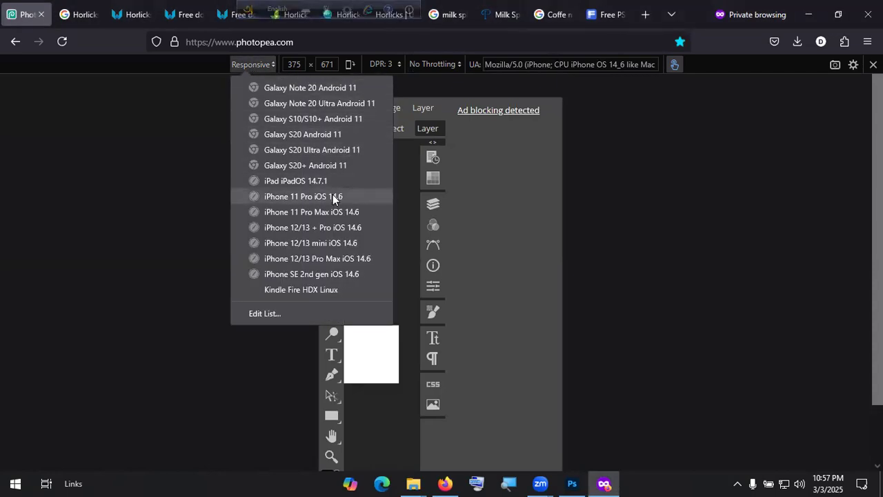
Step: Rotate the viewport to landscape, fit the canvas, and close the emptied mug document unsaved
click(350, 64)
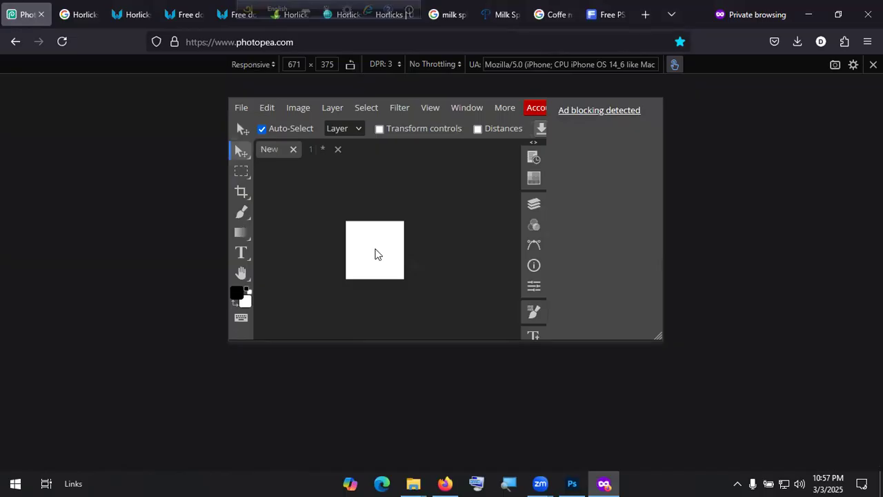
key(ctrl+KP_0)
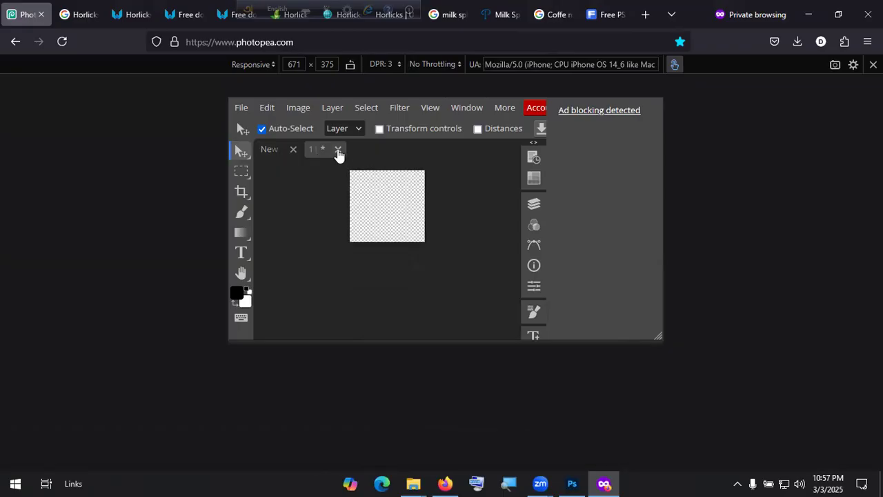
click(337, 149)
click(494, 290)
Step: Reopen the 11415012 mug PNG in its own document tab
click(240, 108)
click(257, 145)
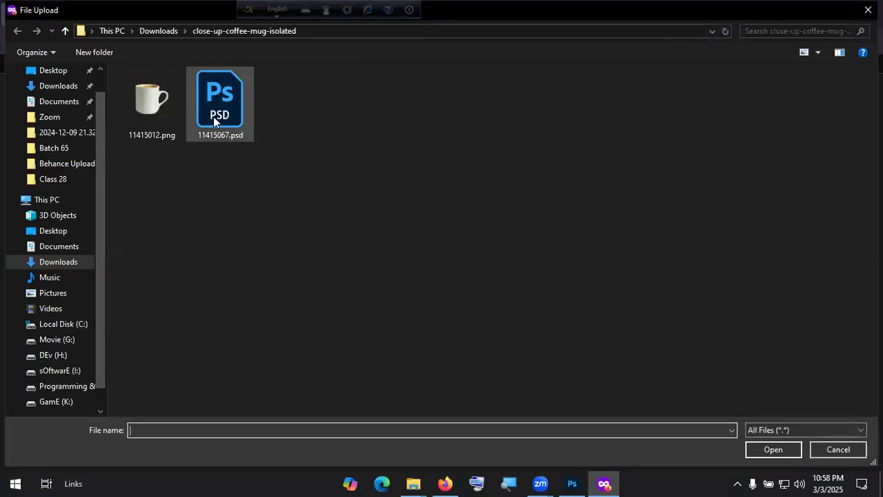
double_click(164, 109)
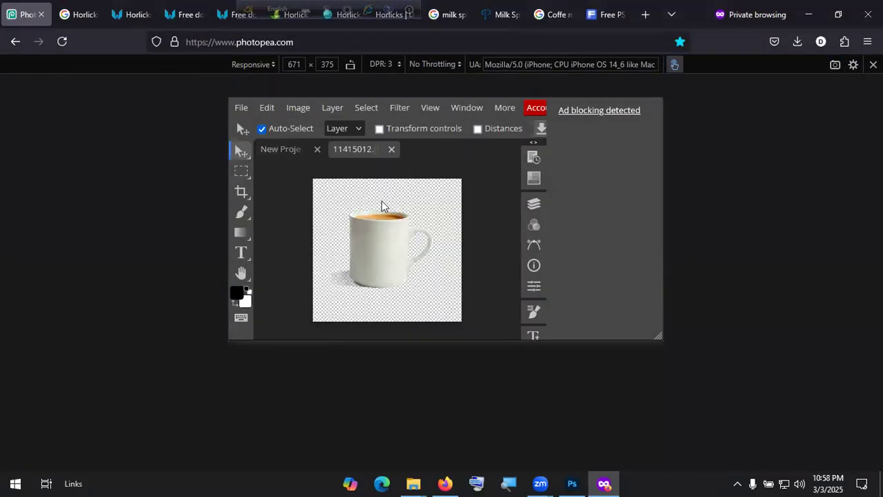
Step: Try copying and pasting the mug from its document into New Project
drag(378, 228, 286, 151)
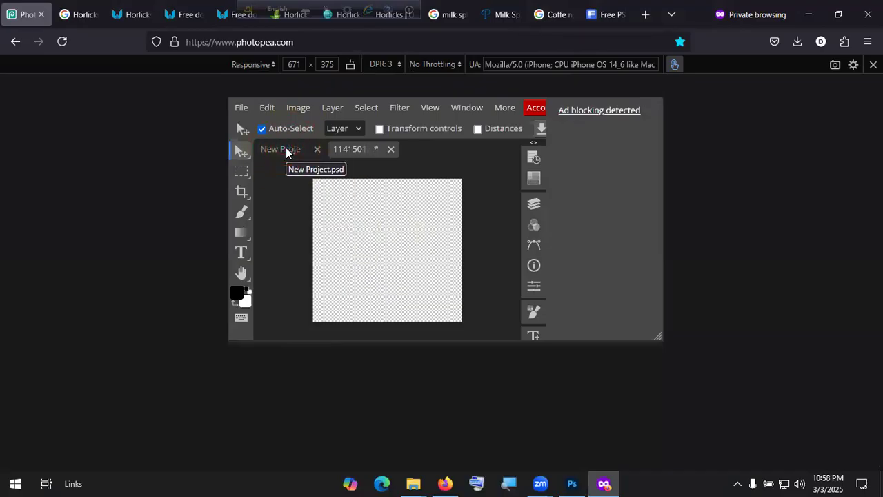
key(ctrl+z)
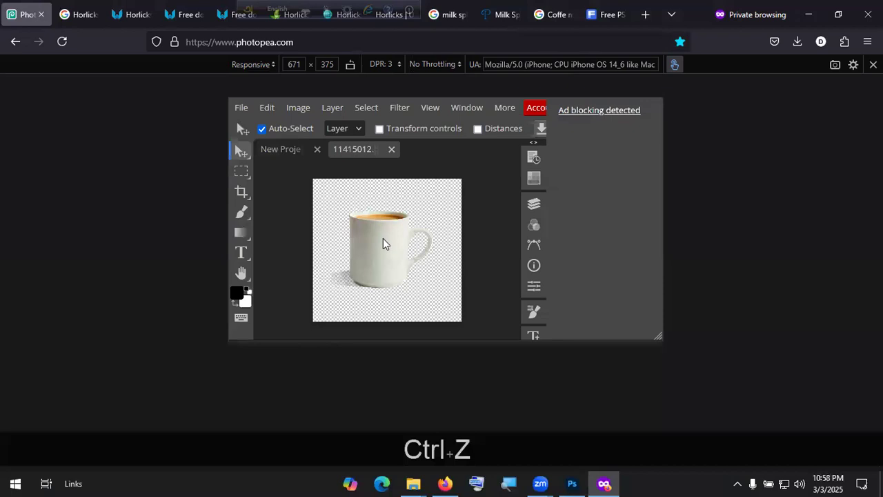
key(ctrl+c)
click(279, 151)
key(ctrl+v)
key(ctrl+v)
key(ctrl+v)
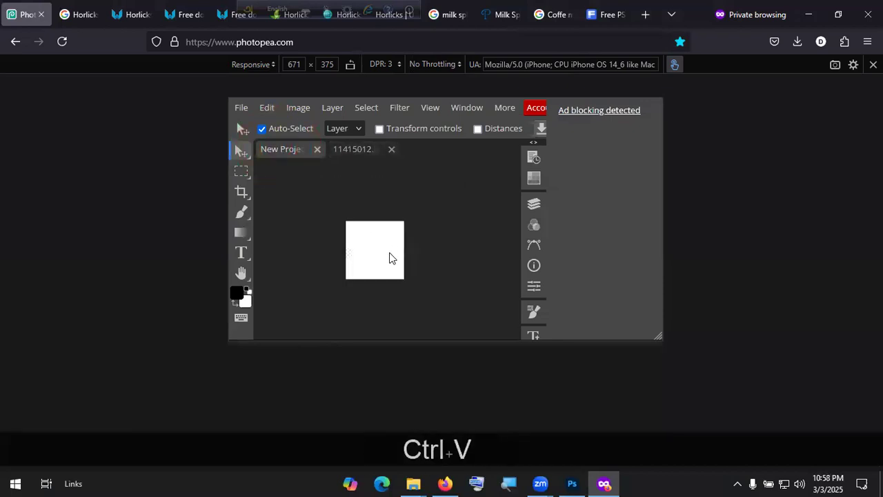
click(353, 151)
drag(286, 146, 286, 145)
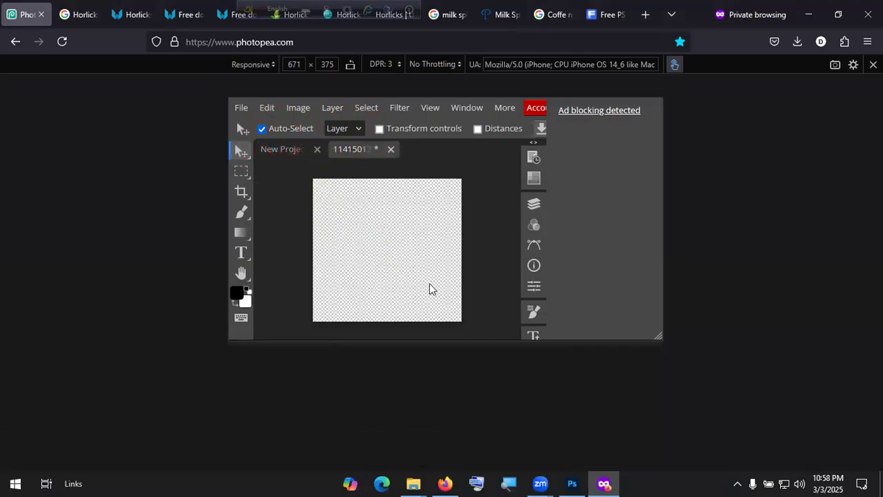
click(289, 149)
Step: Open & Place 11415012.png into New Project, shrunk to 17.11%, and commit it
click(241, 108)
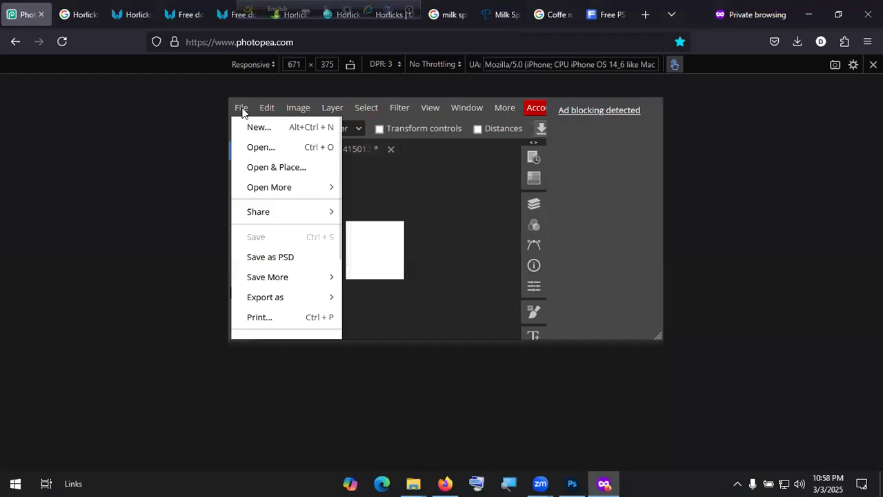
click(273, 168)
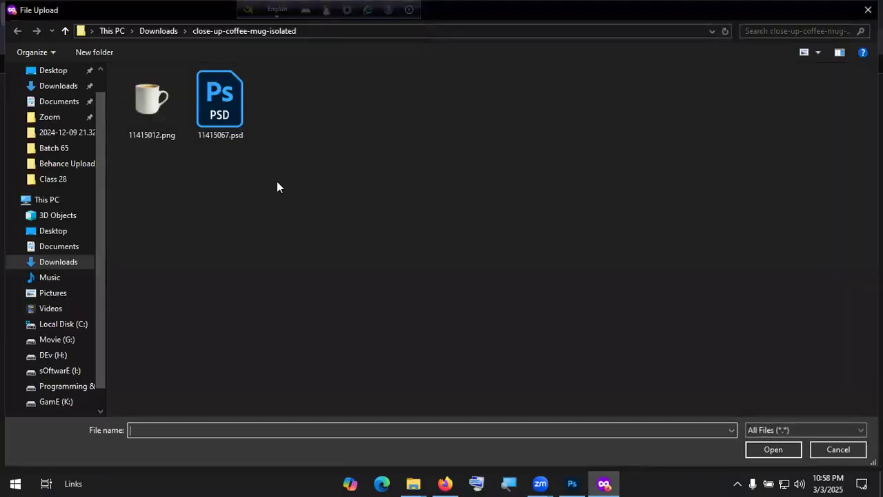
double_click(179, 110)
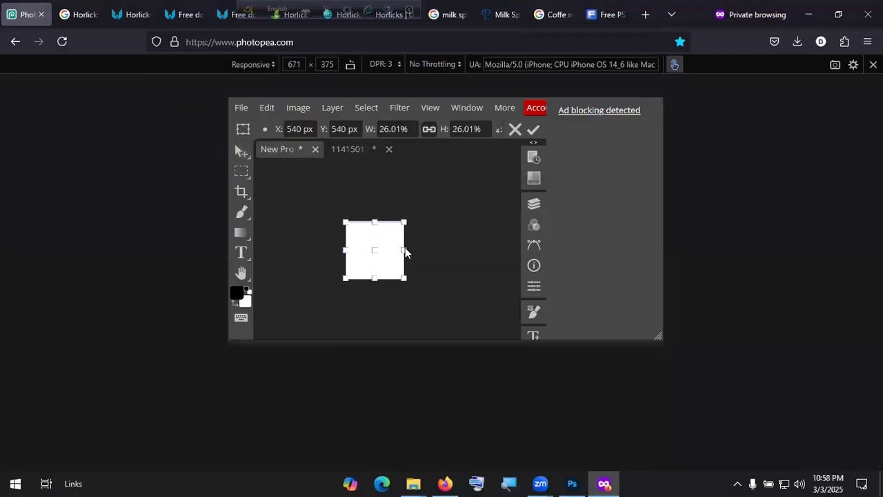
drag(405, 278, 333, 291)
key(space)
drag(383, 266, 344, 309)
scroll(440, 259, left, 1)
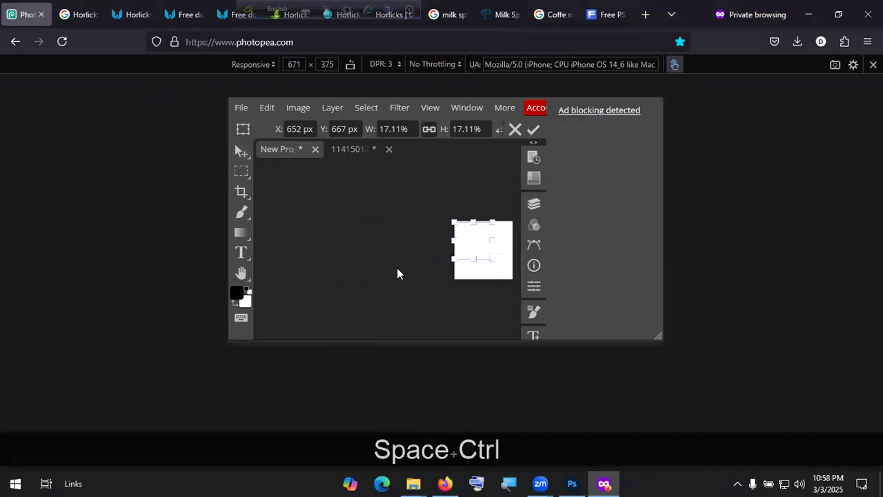
drag(482, 286, 410, 293)
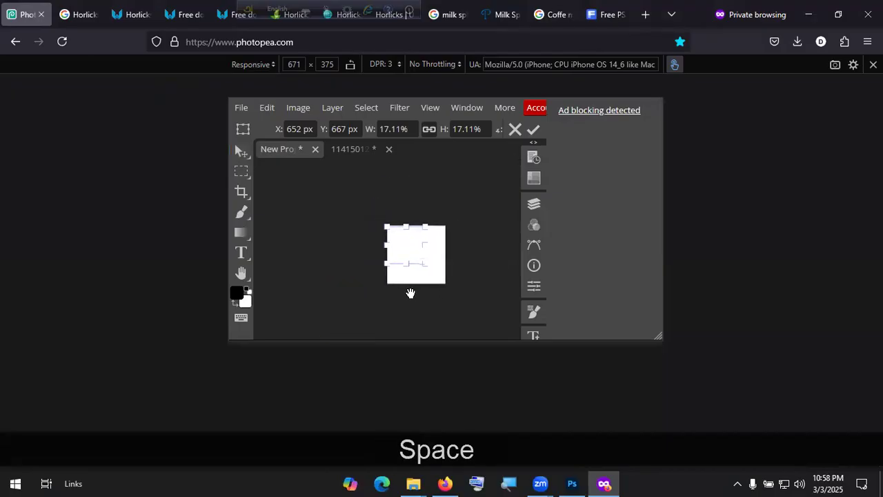
click(533, 129)
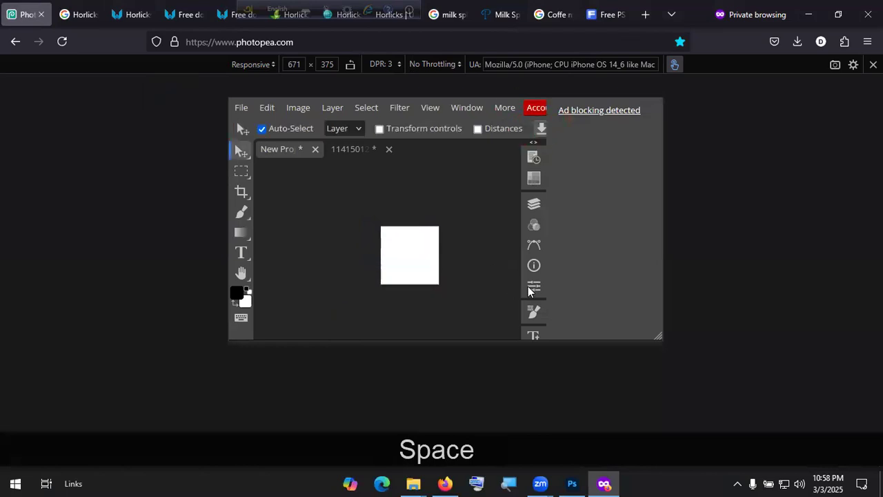
Step: Keep the swatch colour white and enlarge the emulated viewport to 793 × 532
scroll(529, 291, down, 2)
scroll(509, 272, up, 2)
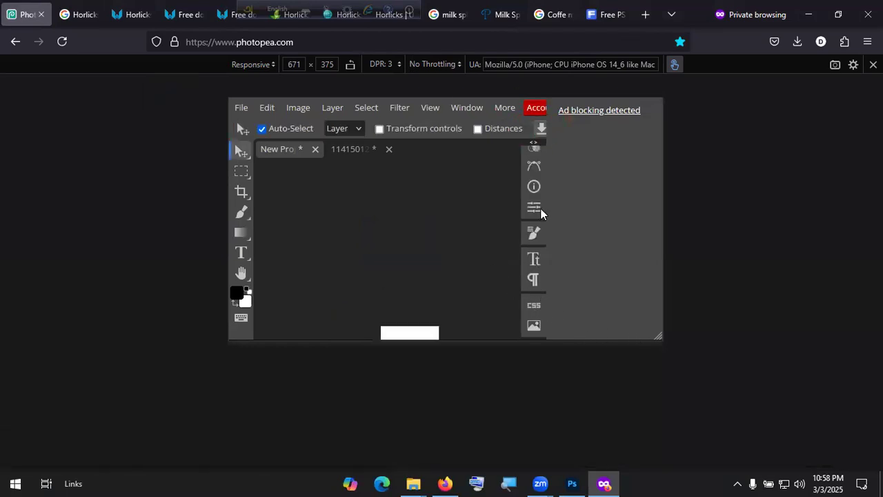
scroll(538, 207, up, 2)
scroll(450, 315, down, 3)
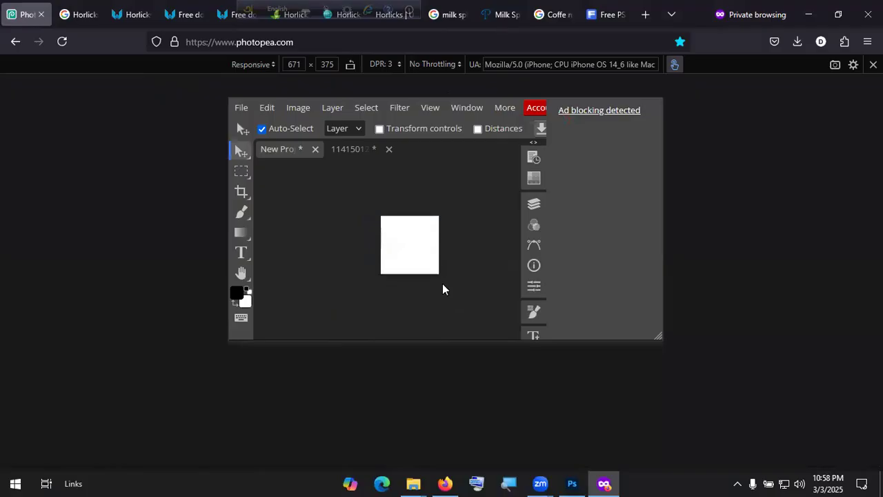
click(241, 301)
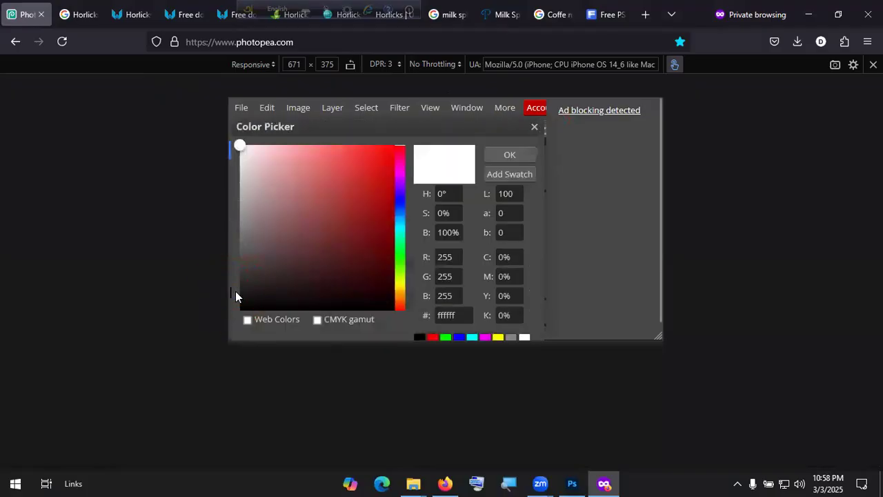
click(520, 155)
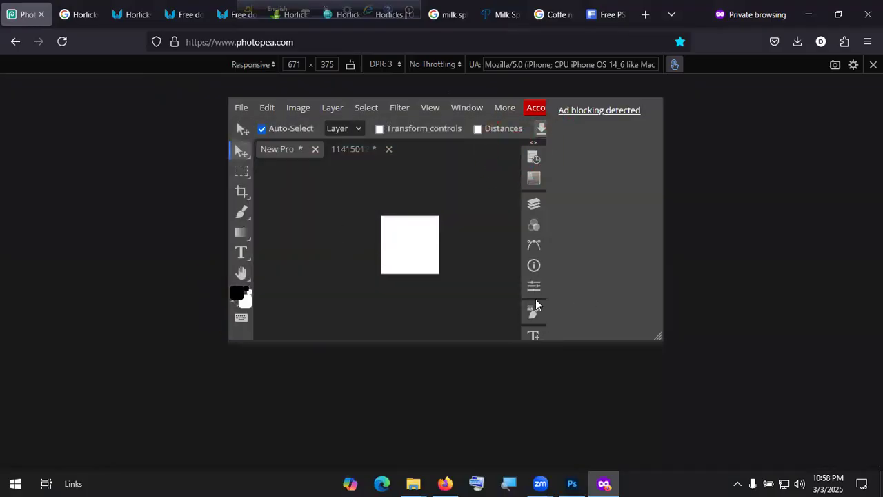
scroll(538, 324, down, 2)
click(534, 325)
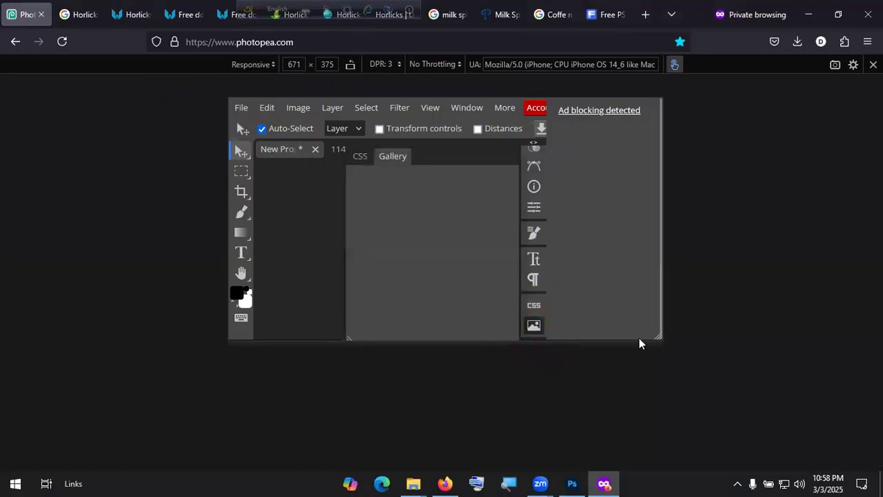
click(536, 327)
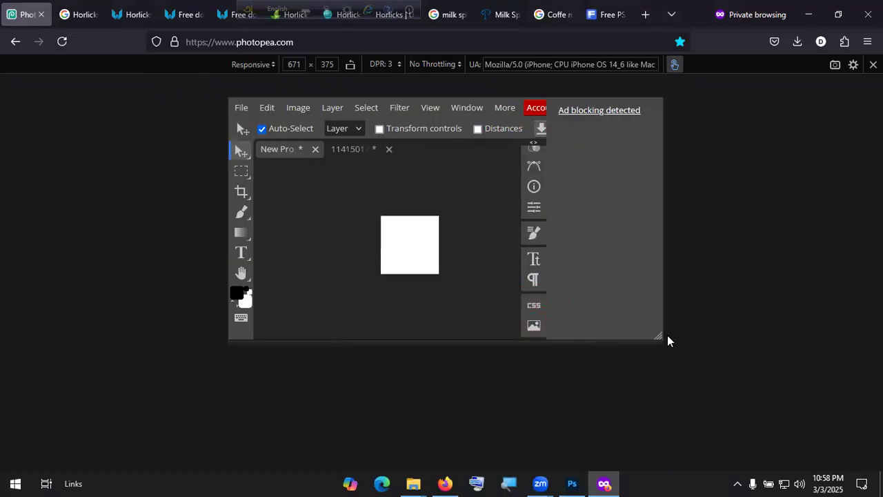
drag(656, 337, 697, 439)
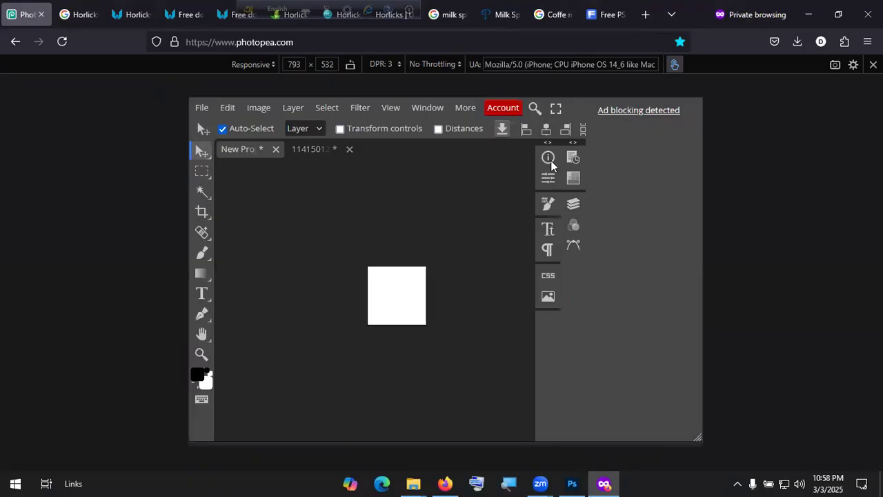
Step: Check the info and channels panels and glance at the mug document before returning to New Project
click(548, 158)
click(549, 158)
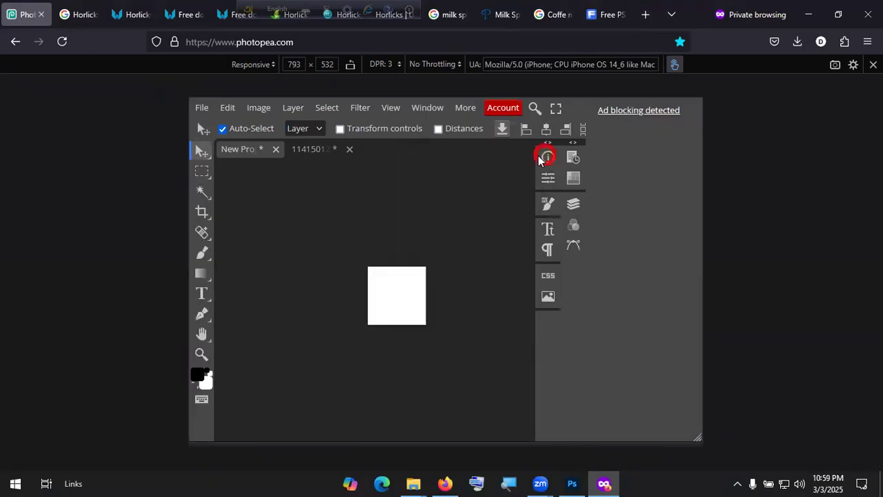
click(310, 149)
click(251, 149)
click(573, 226)
click(577, 234)
click(573, 226)
Step: Add a Solid Color fill layer with a red shade
click(400, 158)
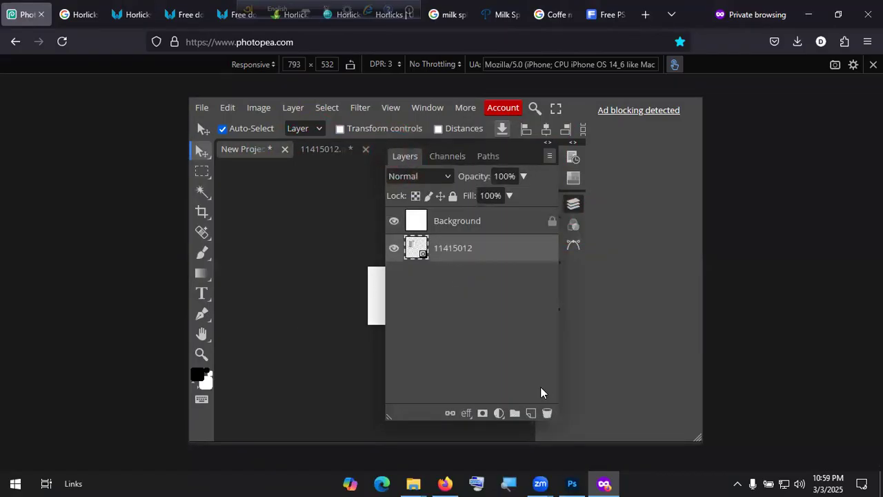
click(499, 413)
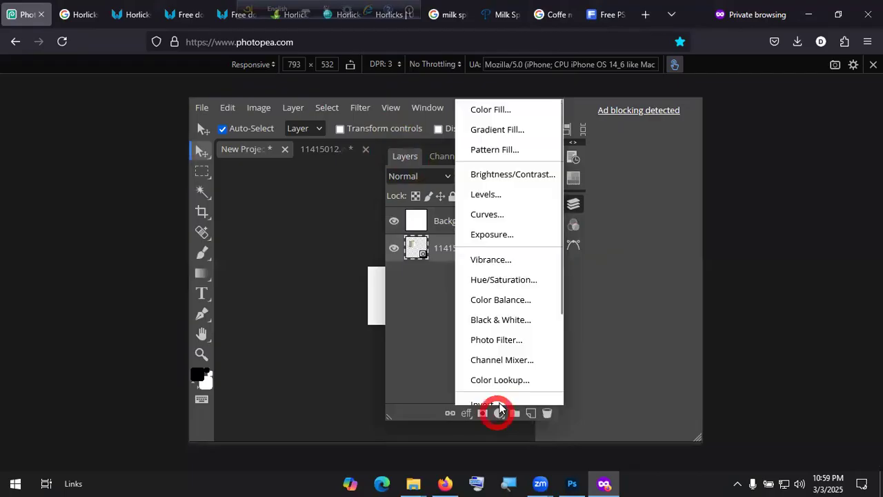
click(507, 112)
drag(381, 278, 414, 246)
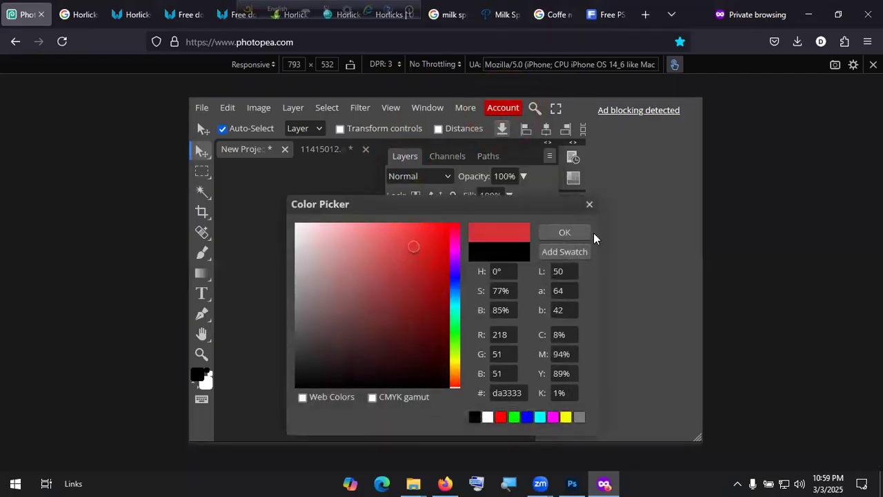
click(580, 232)
Step: Reorder layers: 11415012 mug on top, Color Fill 1 in the middle, Background at the bottom
drag(494, 221, 503, 266)
drag(408, 253, 405, 272)
drag(517, 243, 513, 297)
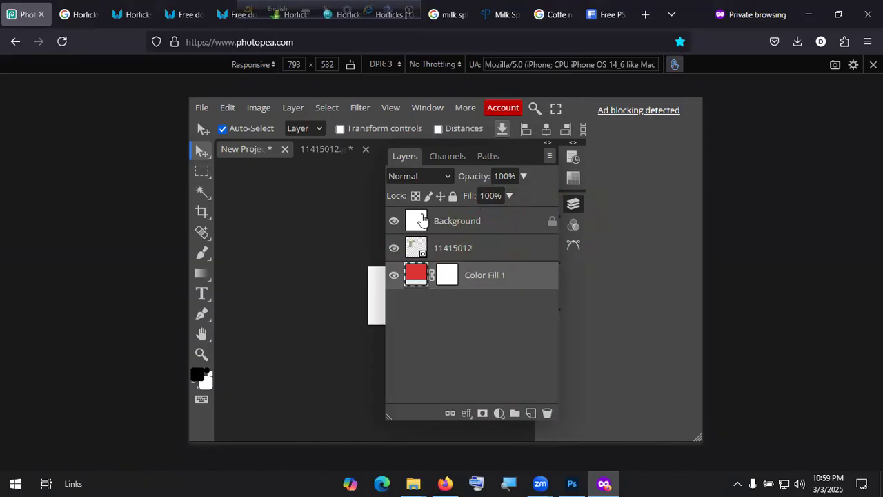
click(420, 224)
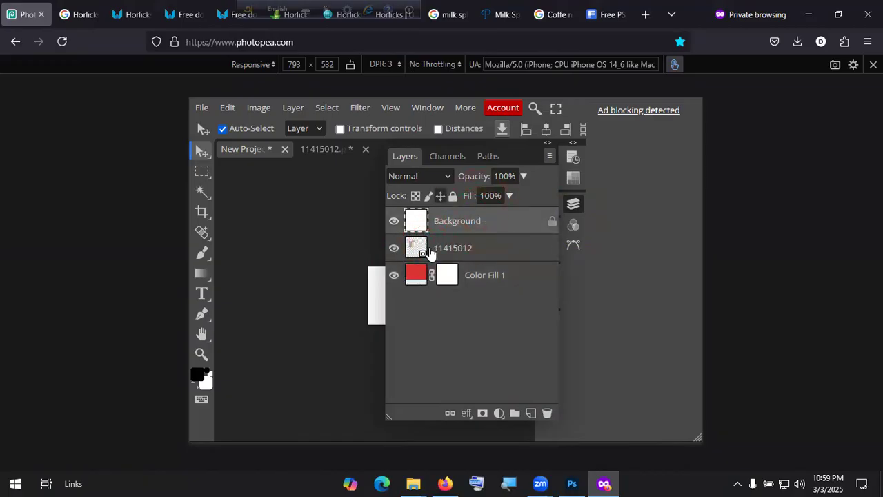
click(417, 225)
mouse_move(461, 257)
mouse_down()
mouse_move(466, 217)
mouse_move(465, 255)
mouse_up()
click(463, 219)
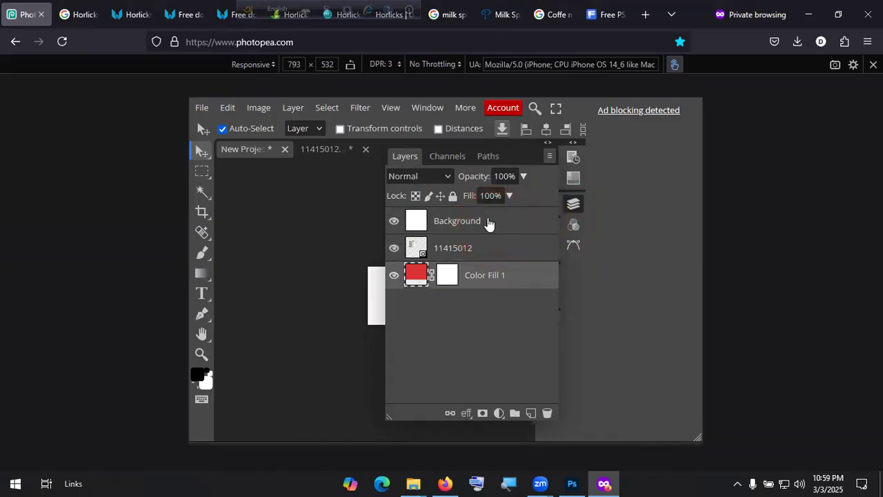
drag(410, 219, 469, 238)
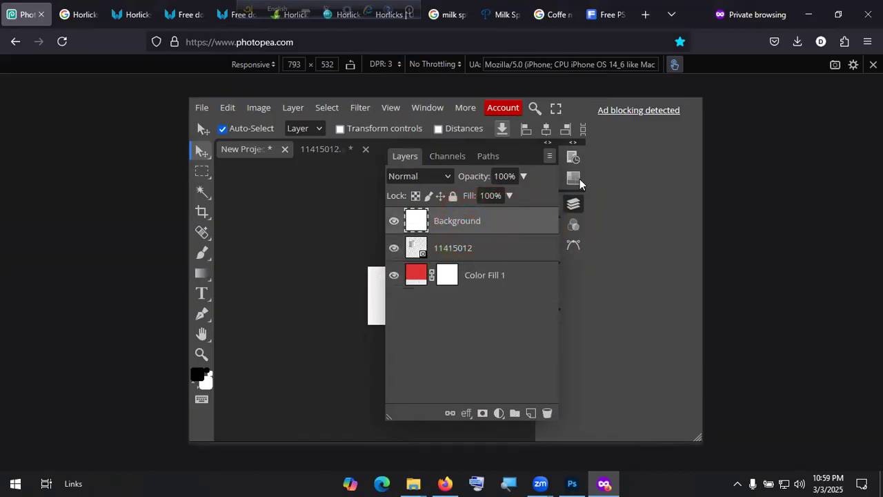
drag(493, 303, 494, 286)
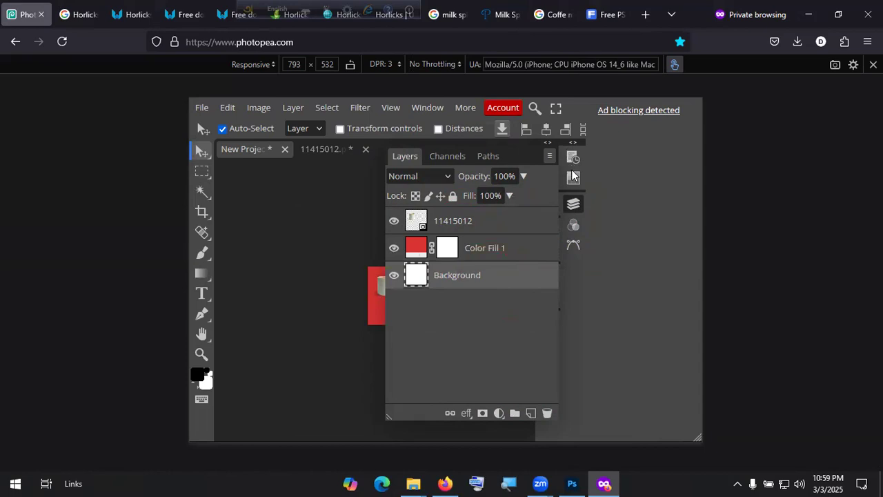
click(571, 206)
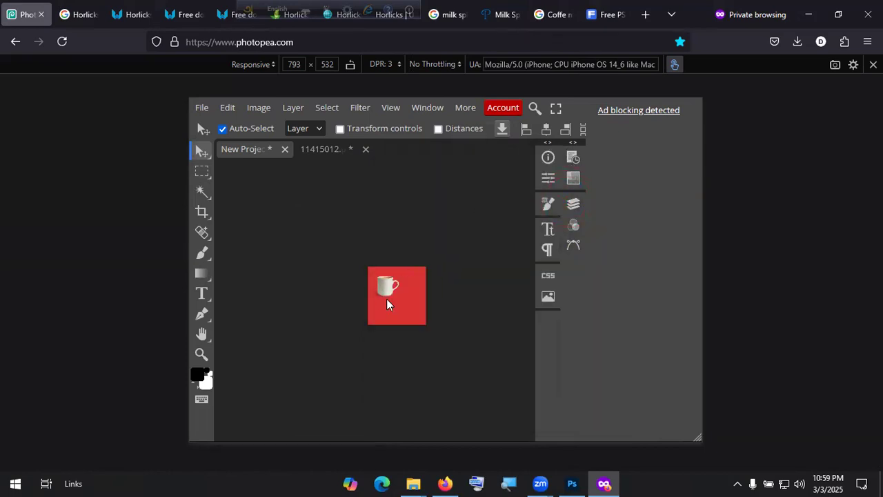
Step: Move the mug down and to the left on the red poster
scroll(397, 304, left, 5)
scroll(422, 300, right, 6)
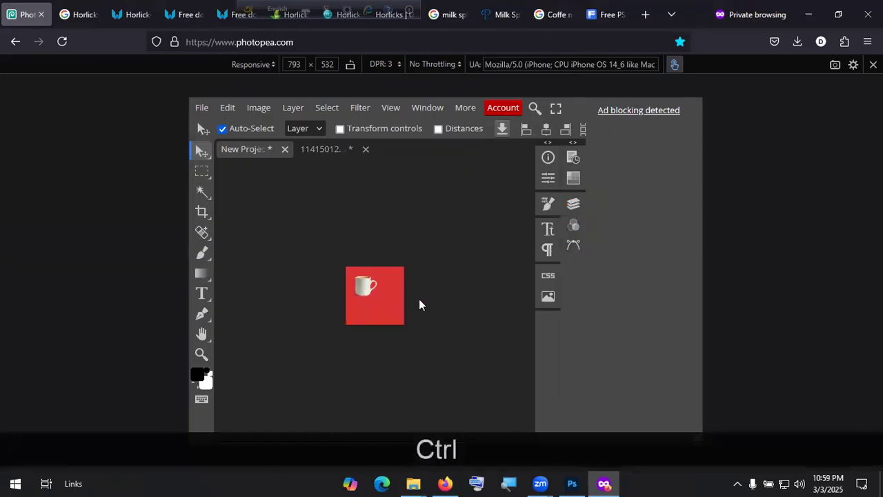
scroll(377, 298, up, 8)
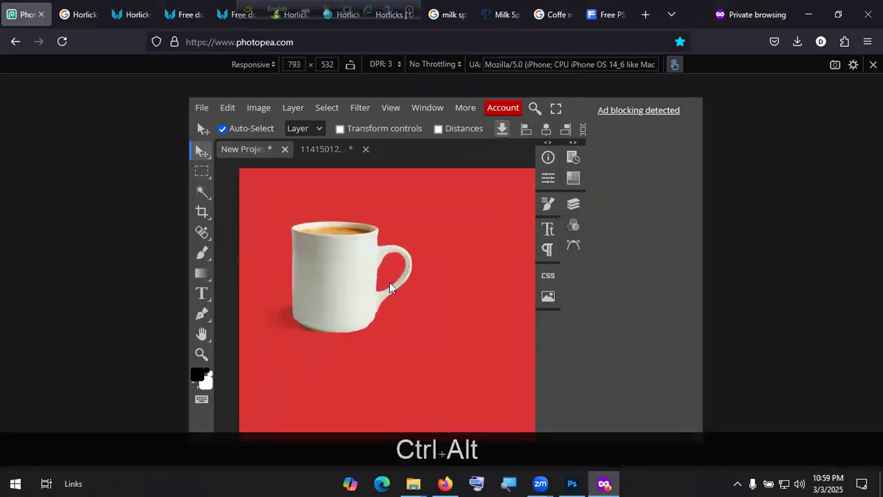
drag(348, 279, 327, 354)
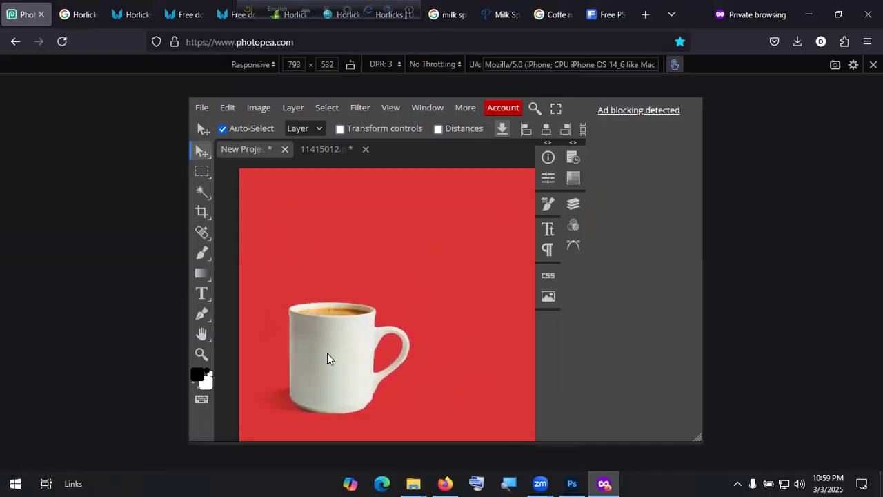
Step: Place Milk-Splash-PNG-Image-HD.png from Downloads into the poster
click(201, 108)
click(251, 167)
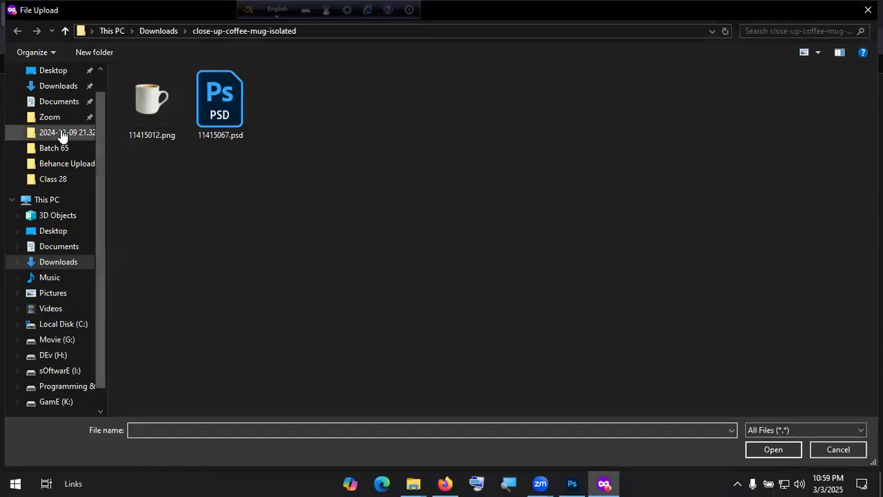
click(62, 87)
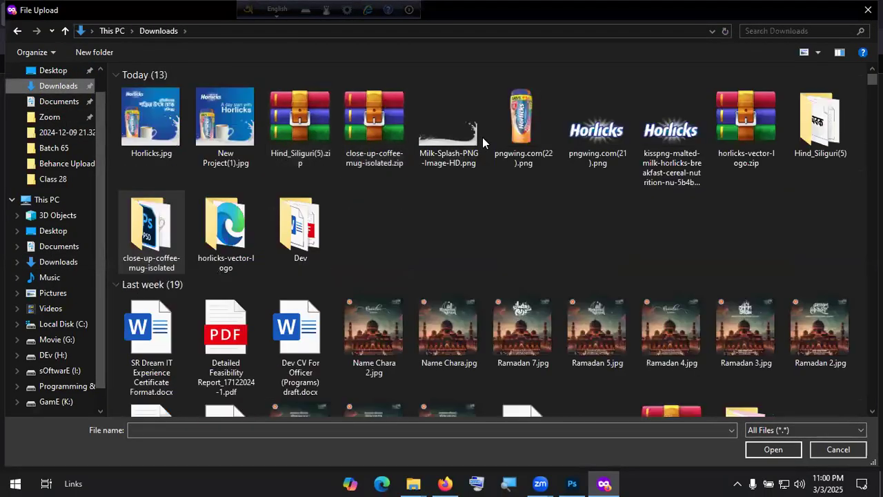
double_click(430, 147)
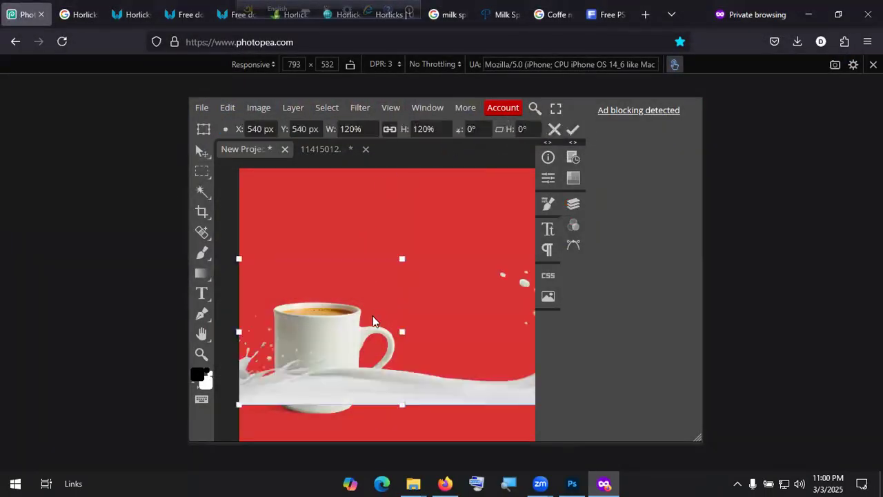
Step: Move the milk splash down to the bottom edge of the poster
drag(407, 391, 402, 412)
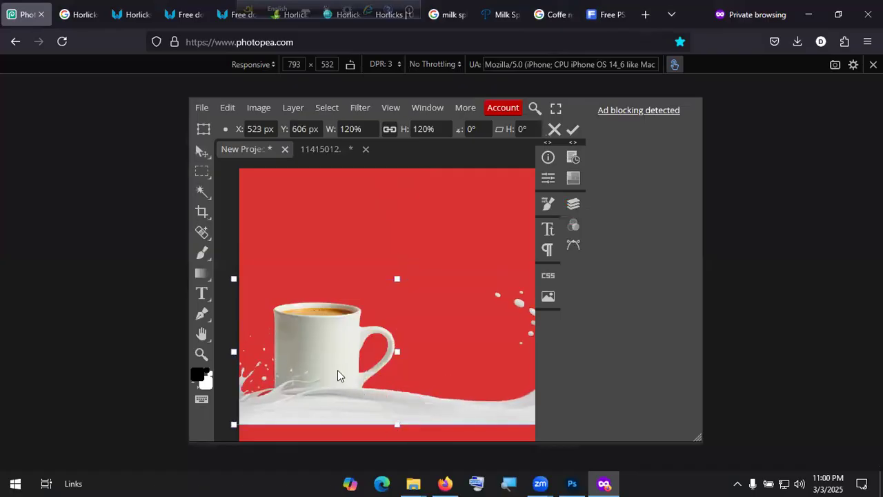
scroll(337, 369, down, 4)
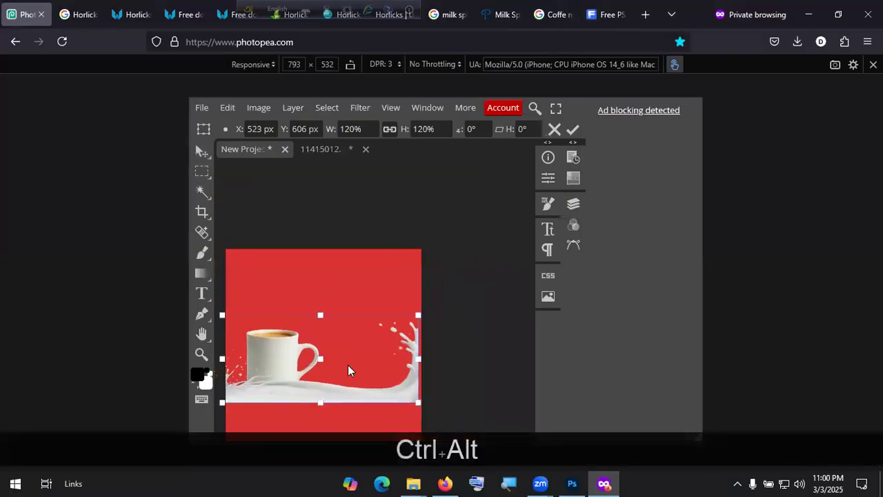
drag(368, 410, 368, 429)
scroll(373, 378, down, 3)
Step: Scale the milk splash to 120% to span the poster, commit it, and close Photopea
drag(369, 347, 317, 351)
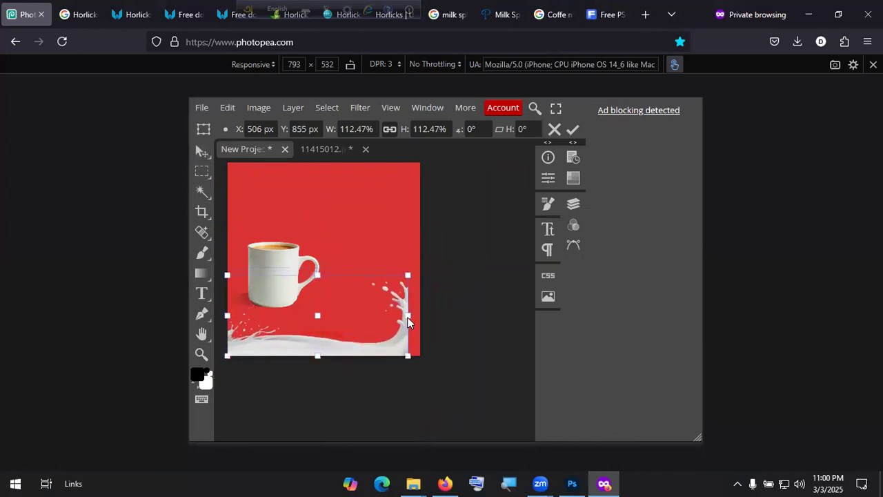
drag(407, 317, 422, 310)
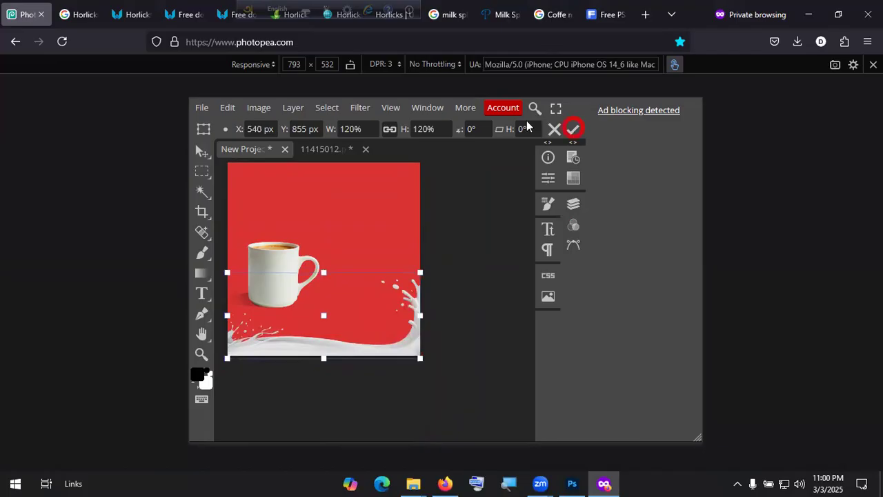
key(Return)
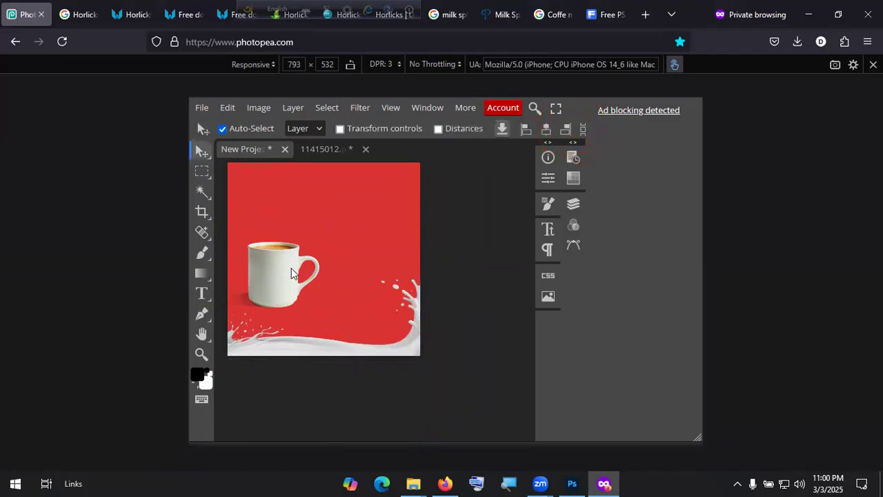
click(868, 14)
Step: Leave the Photopea page, switch to Photoshop, and close the 11415012.png and Milk-Splash documents
click(466, 288)
key(alt+Tab)
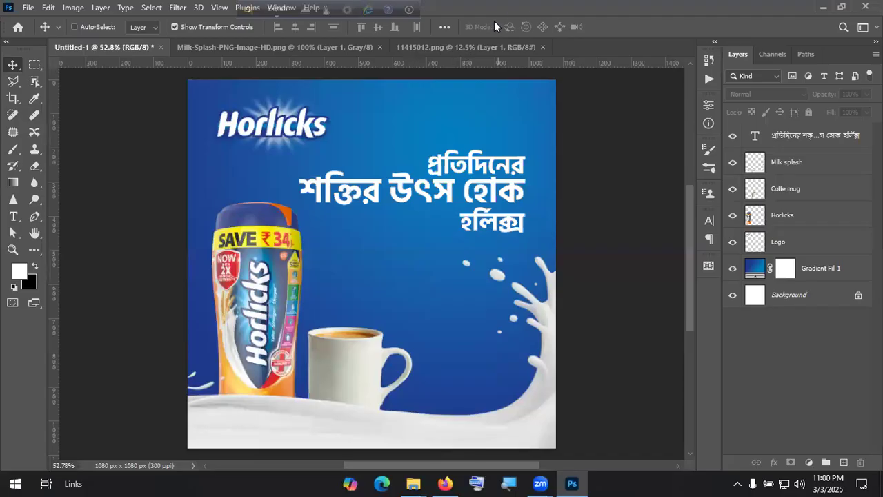
click(542, 47)
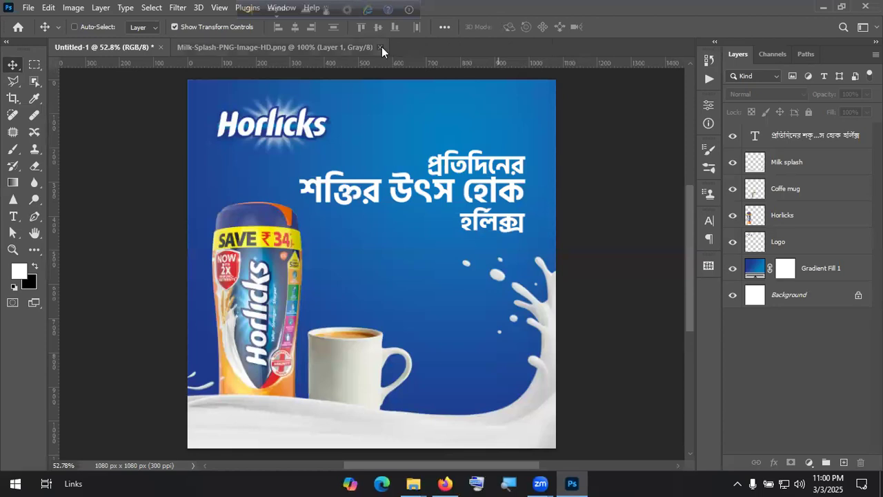
click(380, 46)
Step: Open a new Firefox private browsing window from the browser menu
click(27, 9)
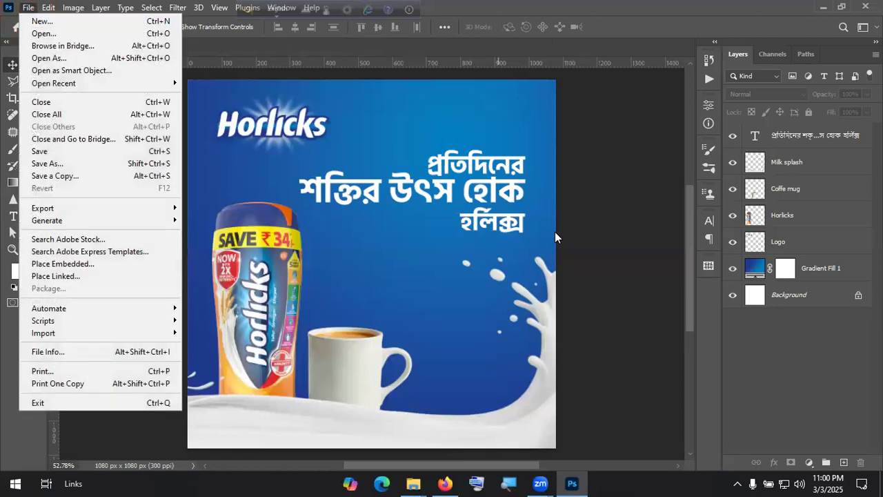
click(607, 356)
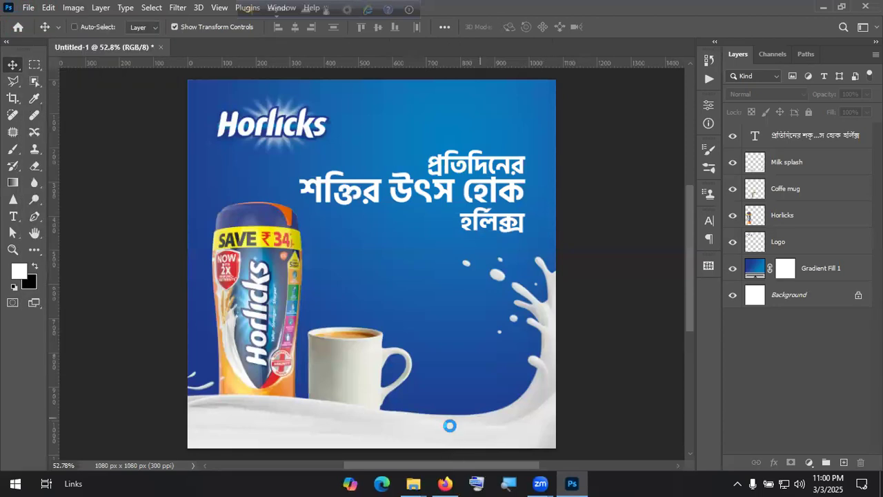
click(444, 483)
click(867, 42)
click(776, 133)
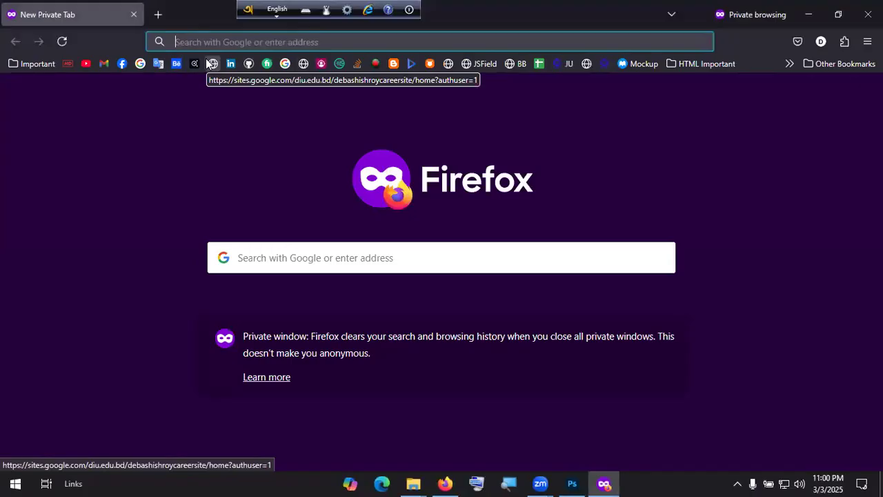
Step: Search the web for 'burger png' from the address bar
text(bu)
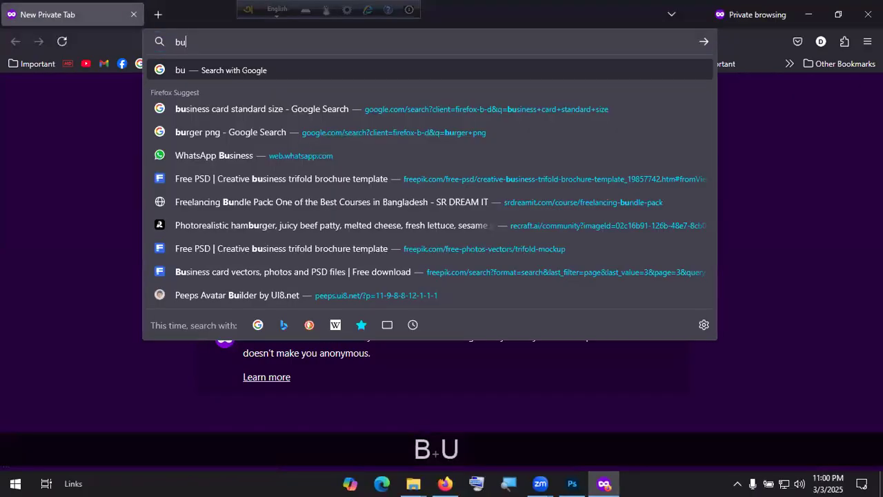
text(rger png)
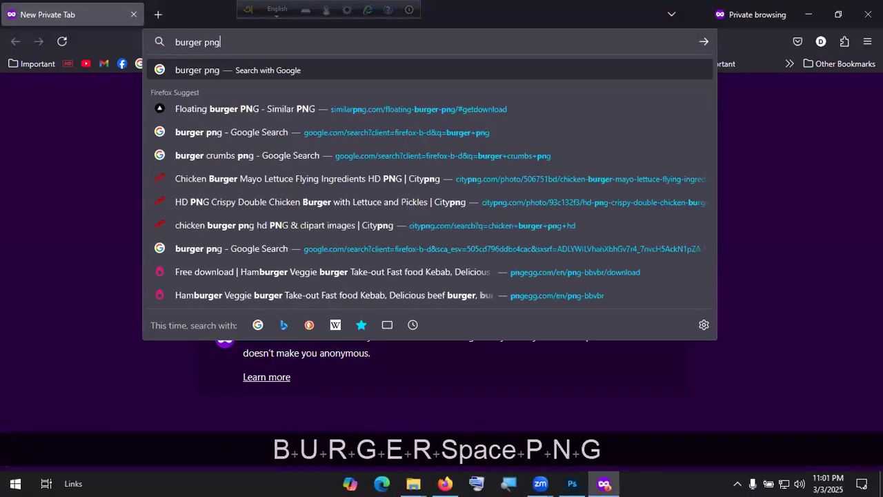
key(Return)
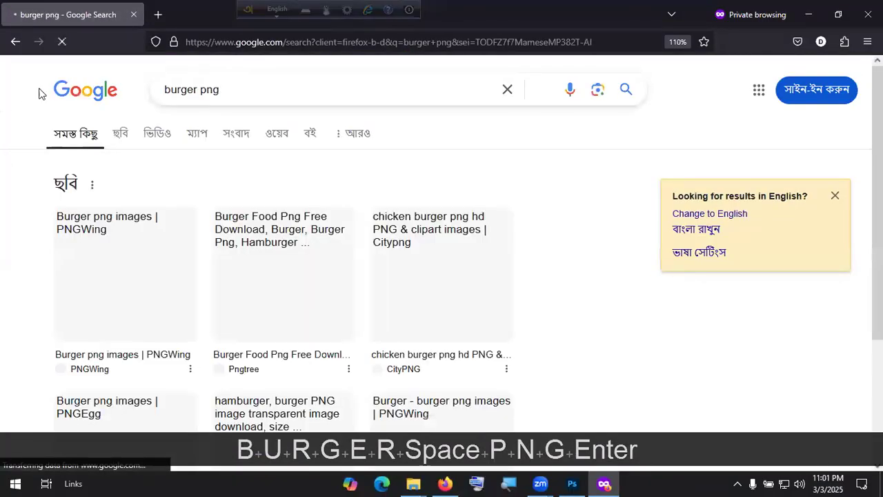
scroll(276, 237, down, 2)
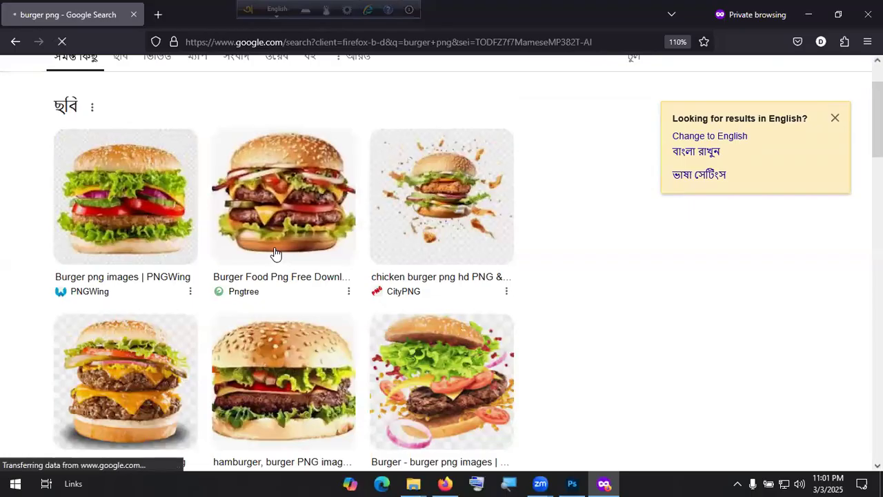
scroll(235, 138, up, 2)
Step: Change the Google query to 'floating burger png' and search again
double_click(205, 89)
drag(204, 89, 196, 90)
key(Left)
key(Home)
text(floatin)
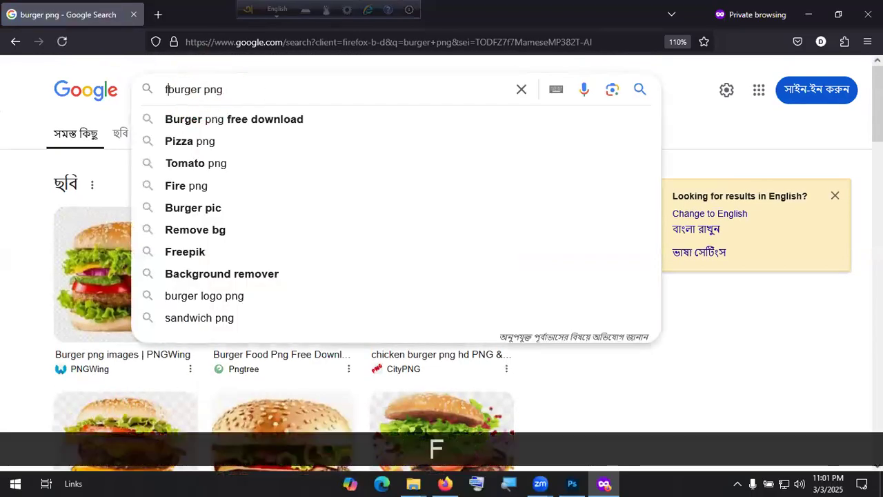
text(g)
key(Return)
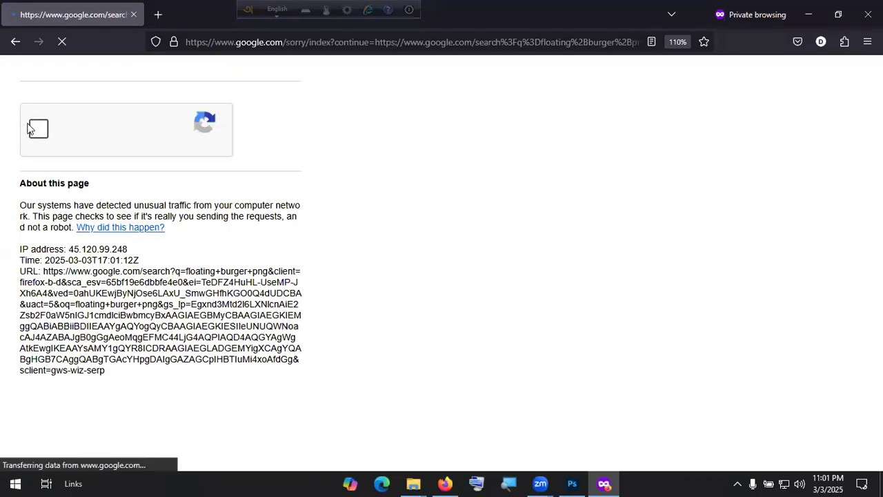
Step: Tick the reCAPTCHA checkbox and select the three bus tiles
click(38, 131)
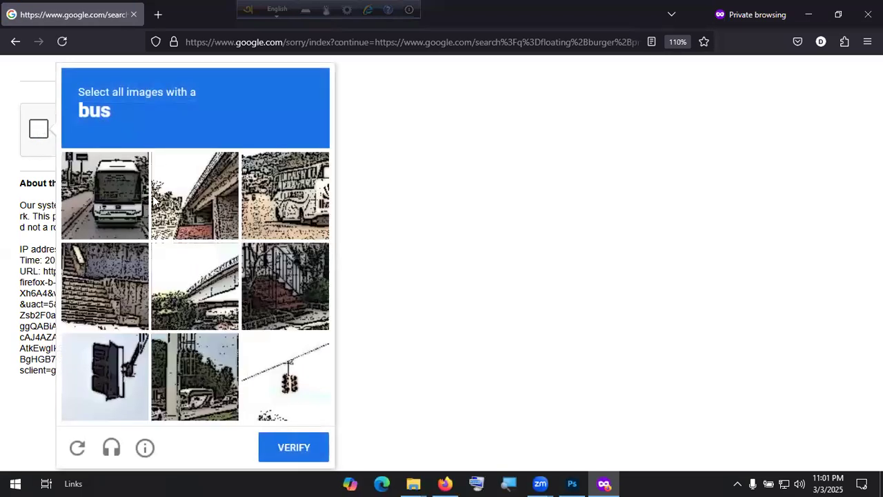
click(119, 198)
click(285, 219)
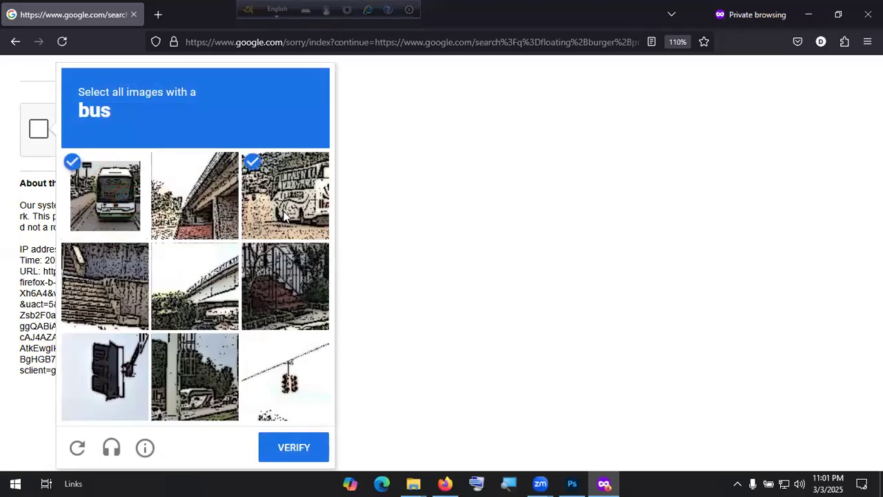
click(213, 400)
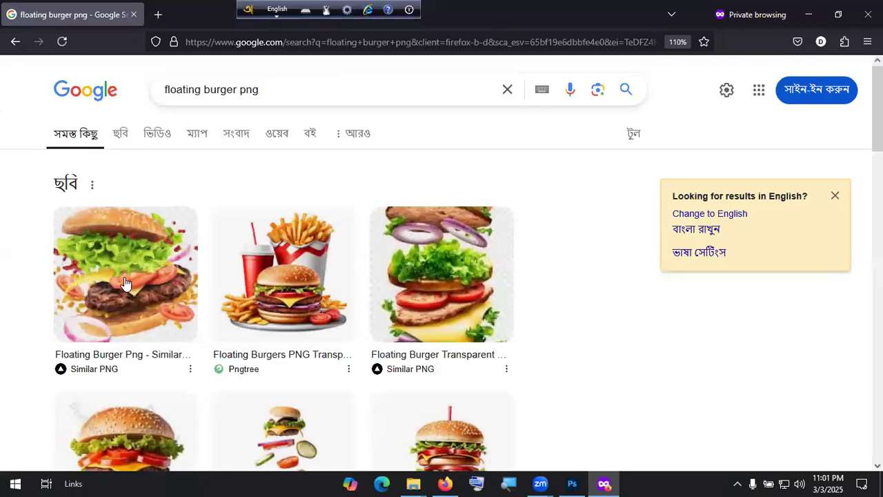
Step: Switch to image results and open the SimilarPNG floating burger page
click(119, 138)
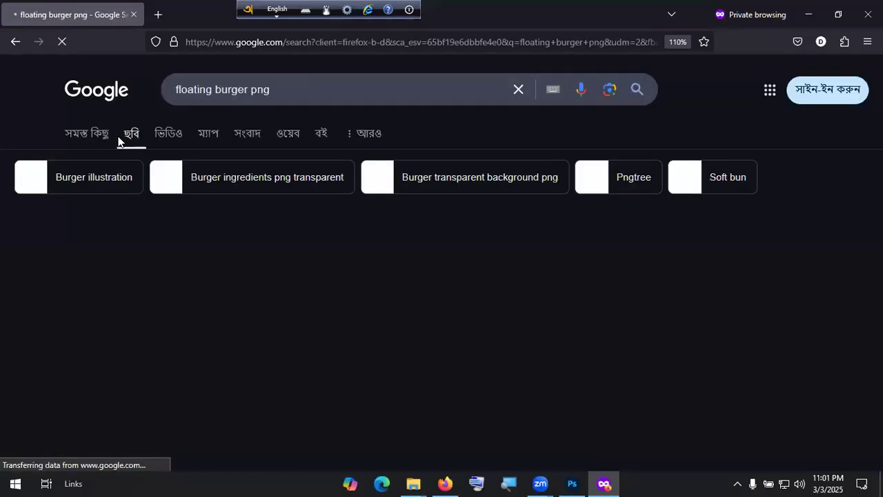
scroll(69, 266, down, 2)
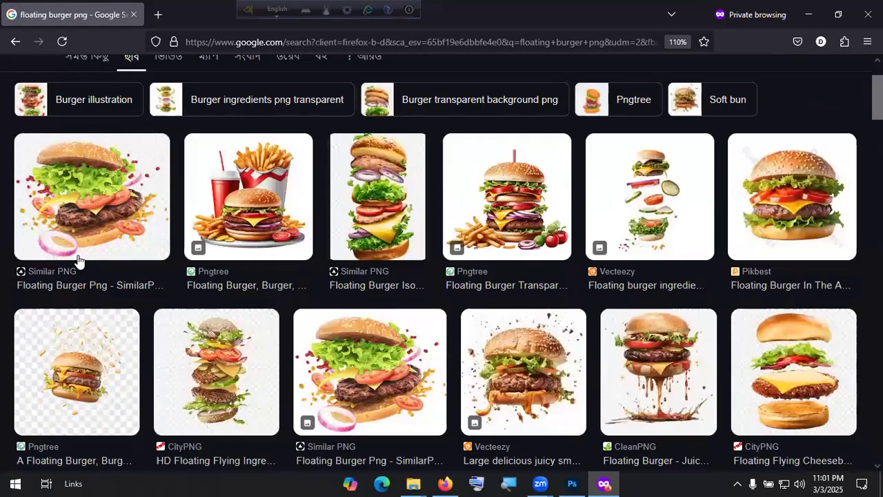
scroll(600, 182, down, 4)
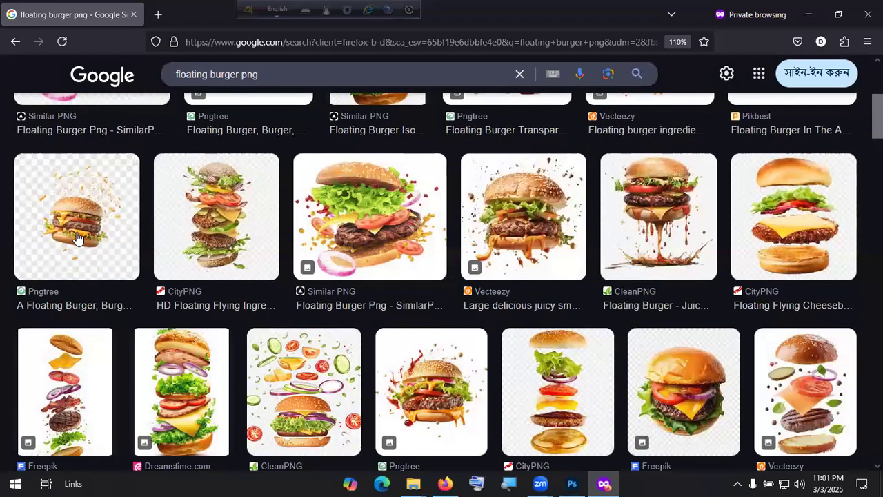
scroll(445, 252, down, 4)
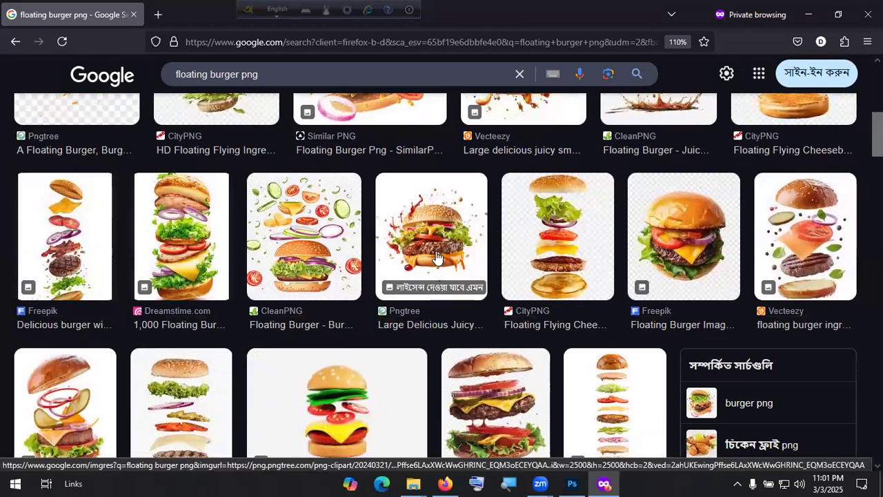
scroll(436, 257, up, 5)
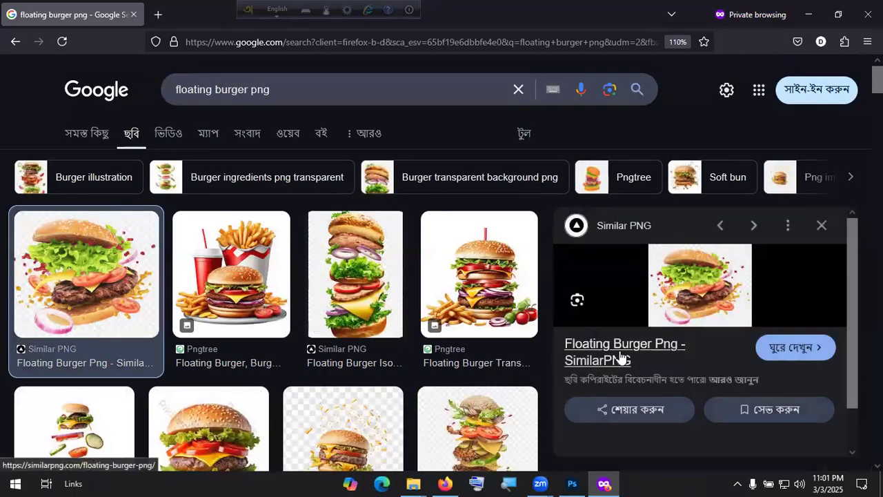
click(621, 358)
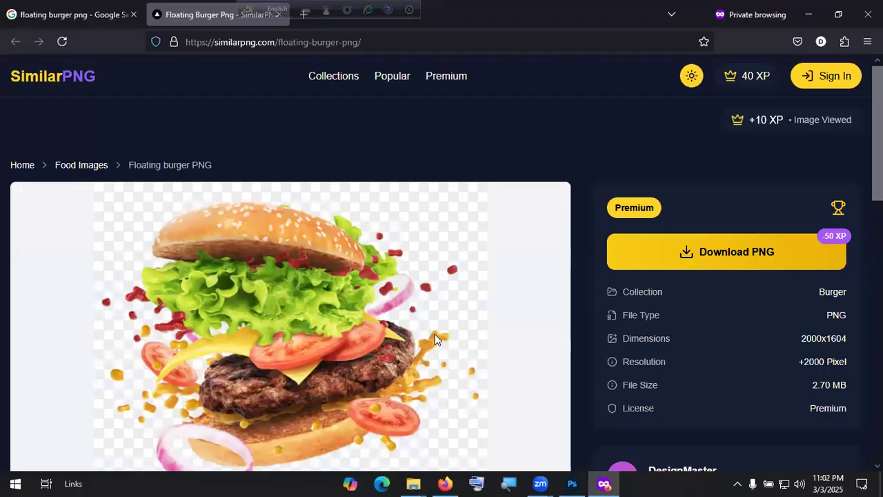
scroll(309, 232, down, 2)
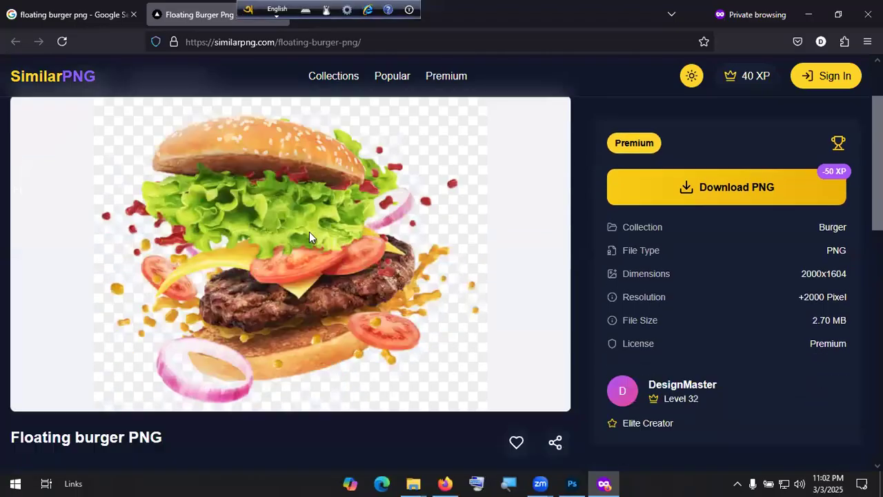
scroll(302, 243, up, 2)
Step: Go back to the results and open Pikbest's 'Floating Burger In The Air' page in a new tab
click(15, 41)
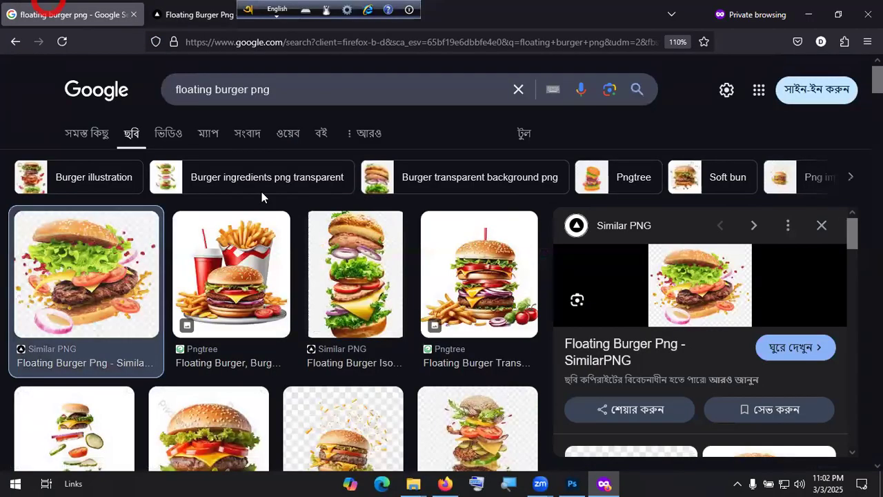
scroll(224, 309, down, 3)
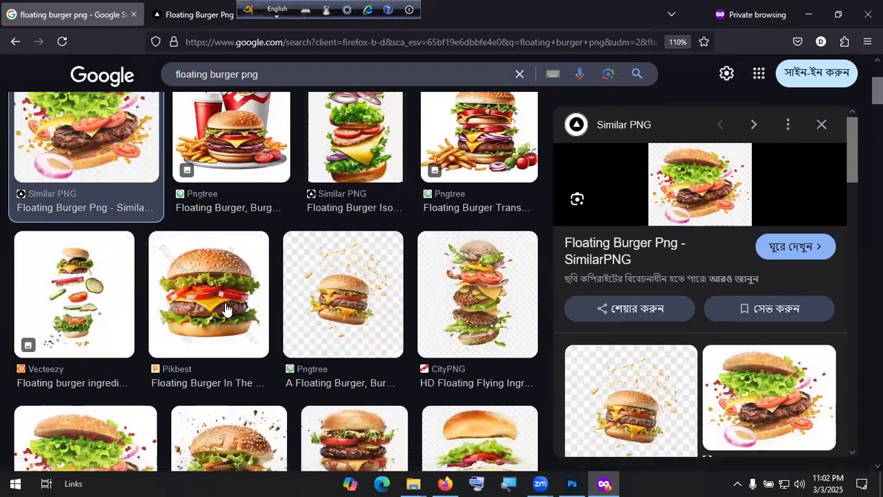
click(226, 309)
click(652, 344)
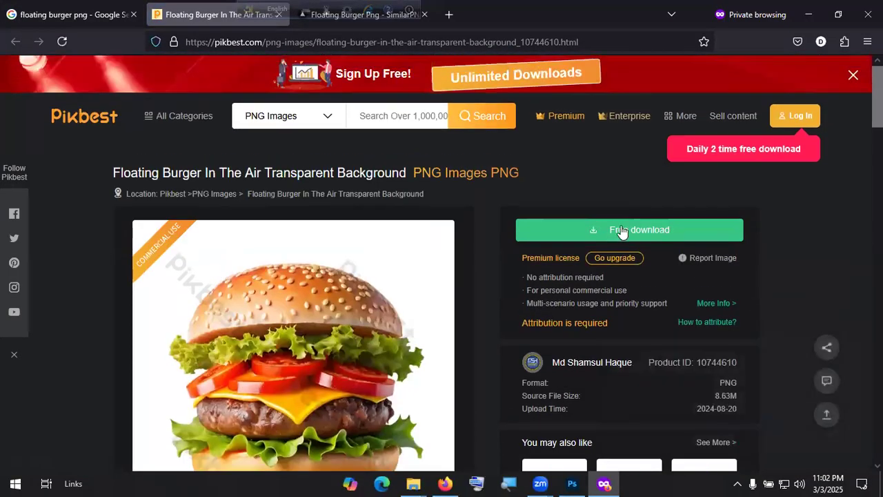
Step: Try Pikbest's free burger download, dismiss the sign-in, login and leave popups, then go back
click(625, 235)
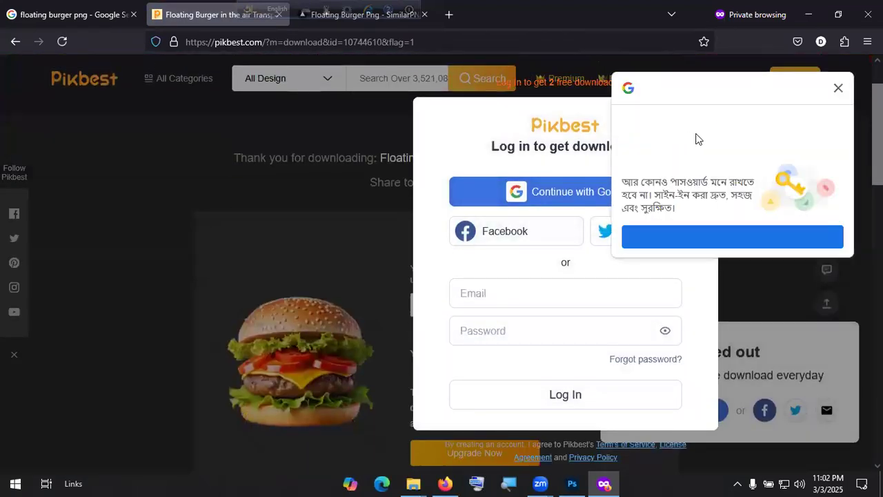
click(837, 87)
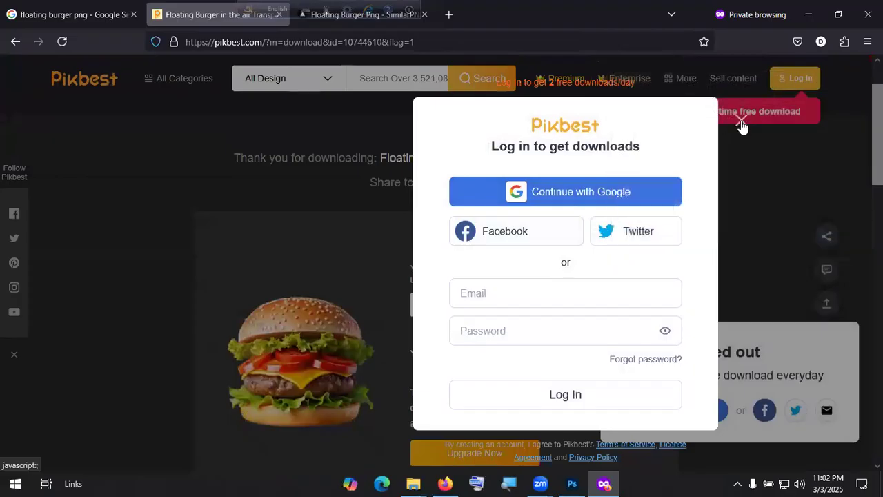
click(741, 120)
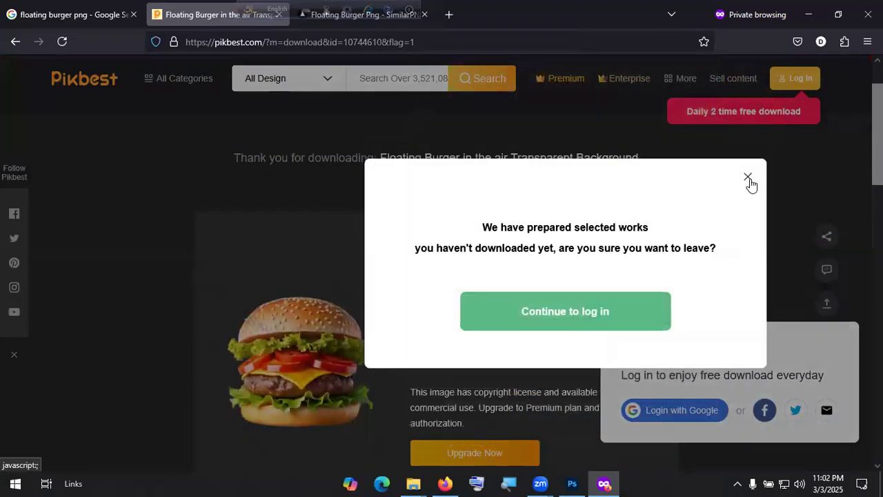
click(748, 178)
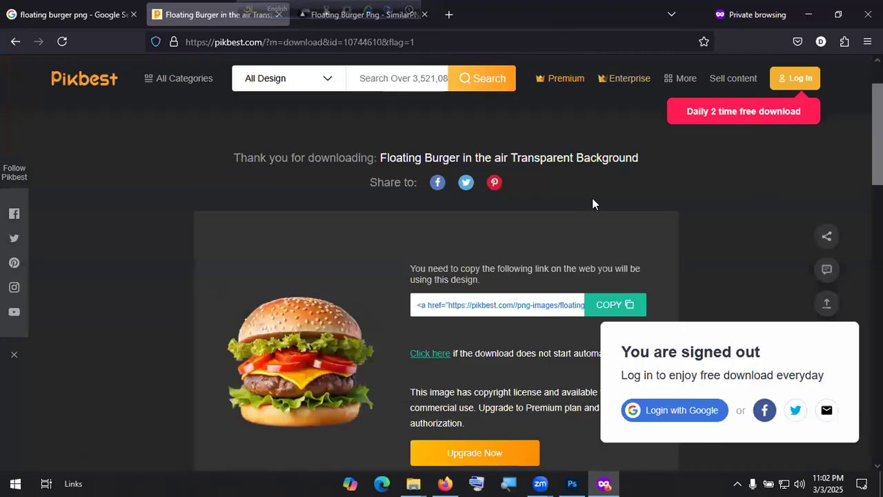
click(15, 42)
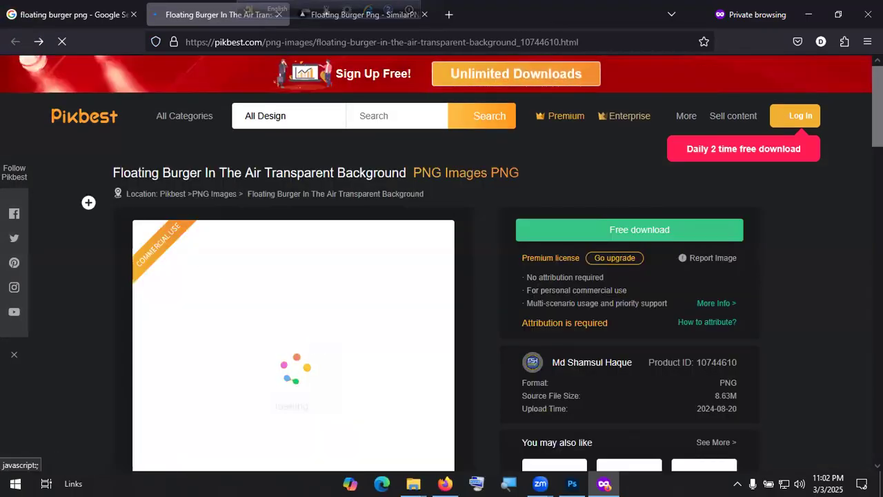
Step: Return to Google Images and scroll through the burger results
click(15, 41)
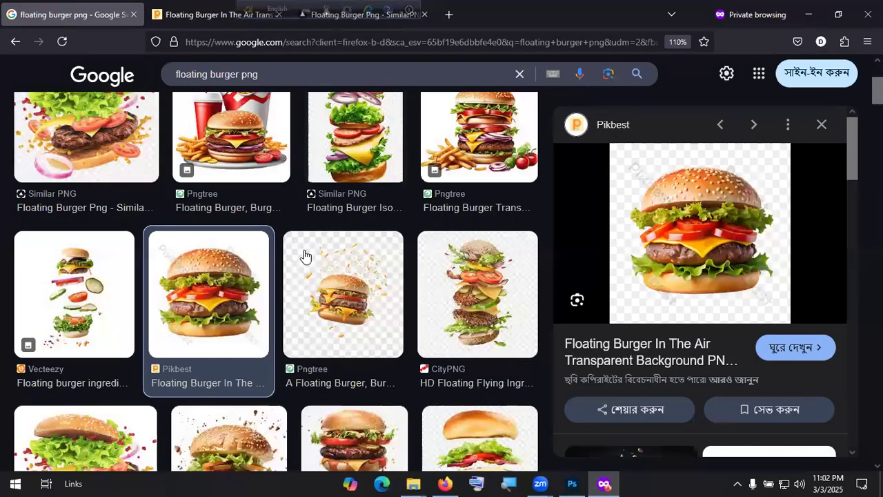
scroll(310, 260, down, 1)
scroll(323, 264, down, 1)
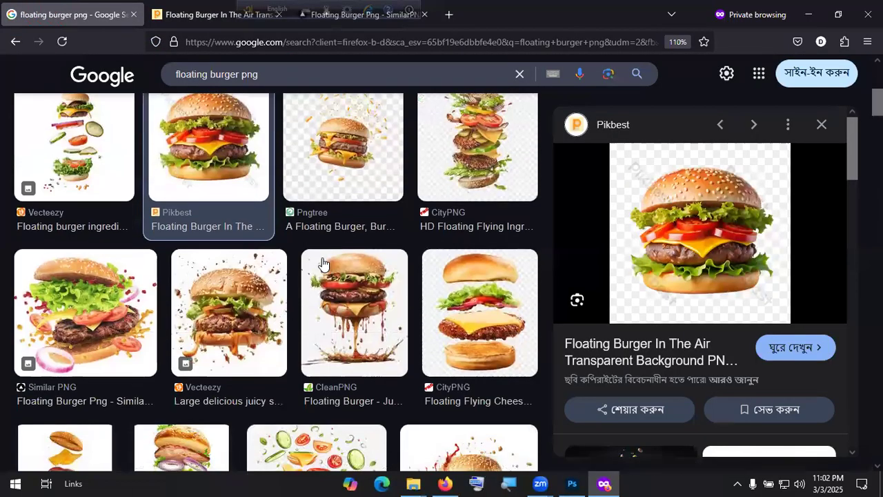
scroll(323, 265, down, 1)
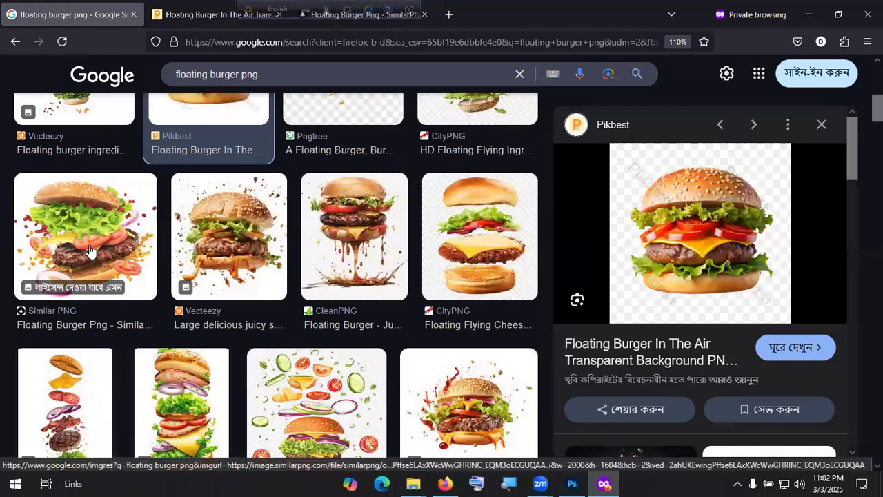
scroll(89, 250, down, 3)
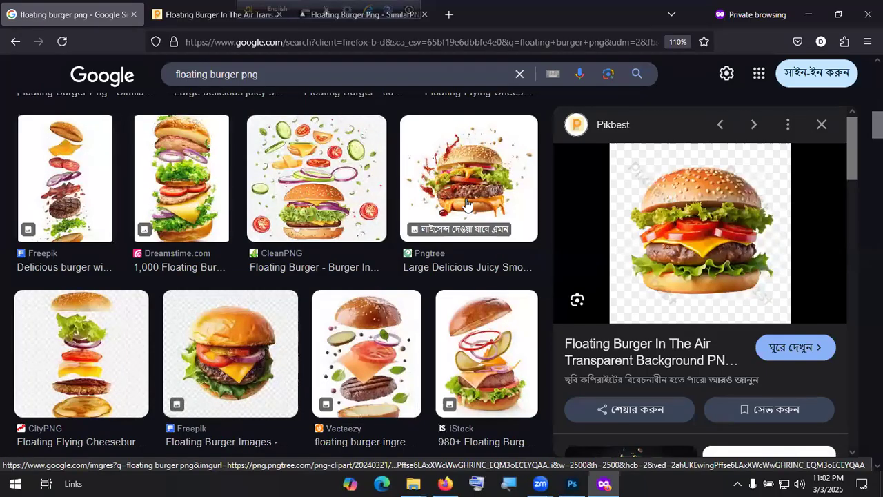
scroll(467, 204, down, 5)
scroll(466, 204, down, 4)
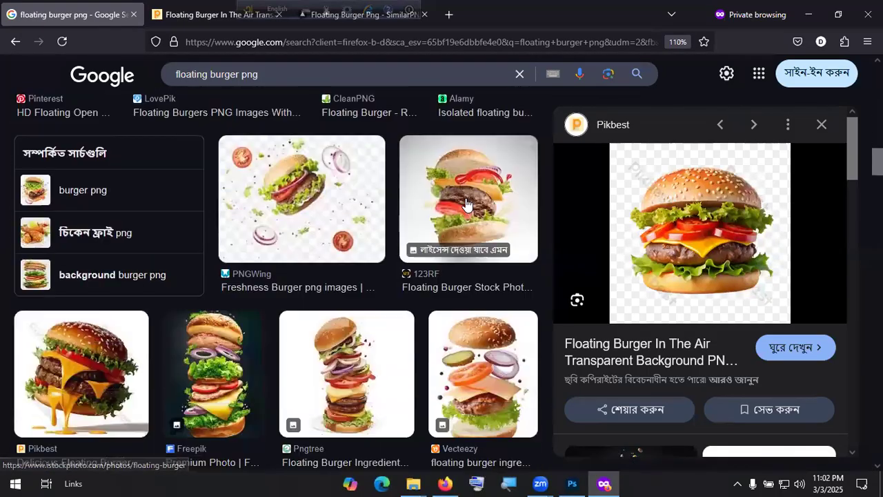
scroll(465, 230, down, 3)
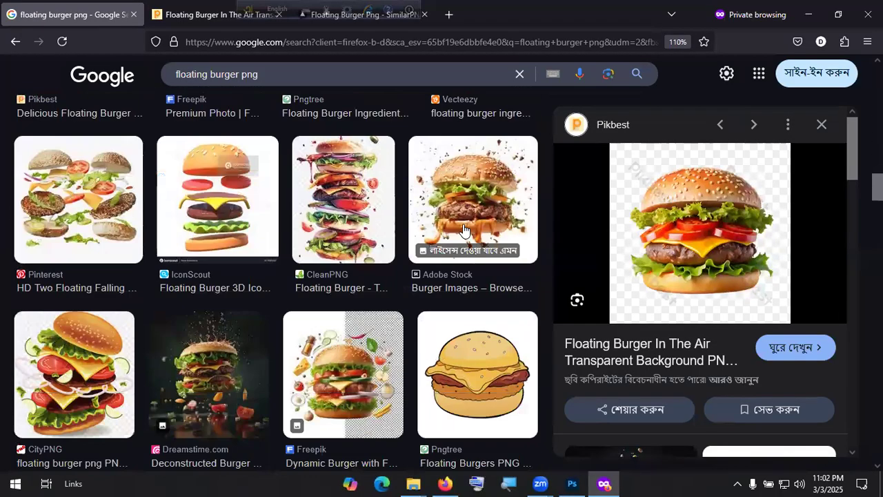
scroll(466, 235, up, 12)
scroll(465, 235, up, 4)
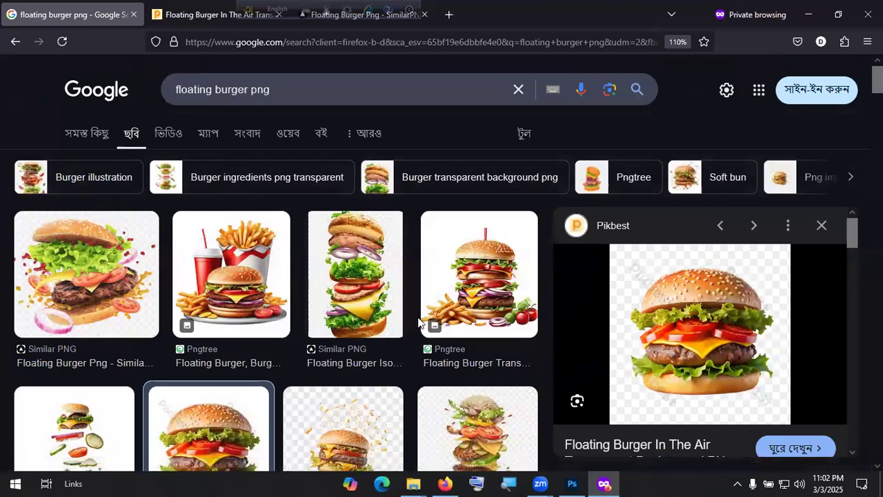
scroll(158, 311, down, 2)
scroll(148, 324, down, 6)
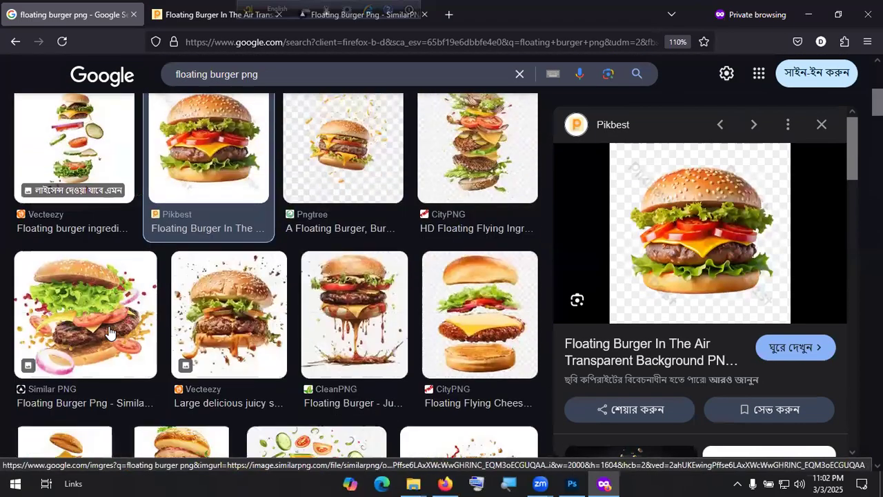
scroll(162, 331, down, 2)
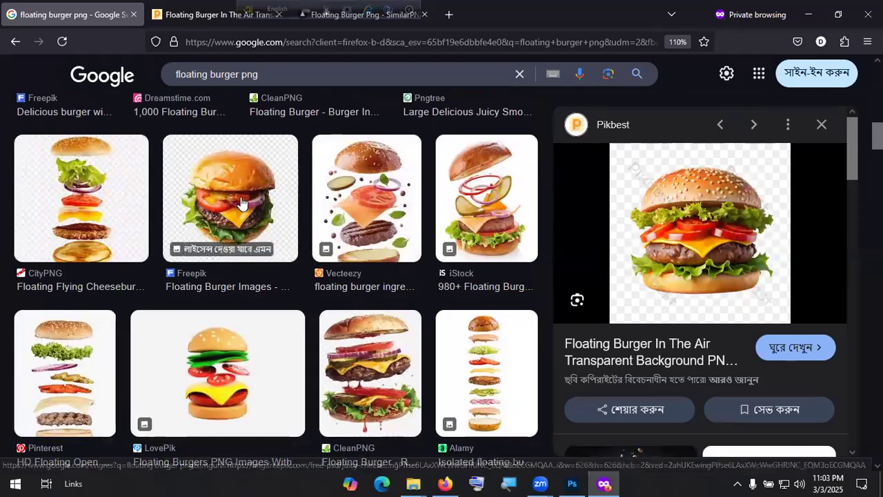
Step: Preview the Freepik burger result and open its 'Burger Png Images' page
click(286, 238)
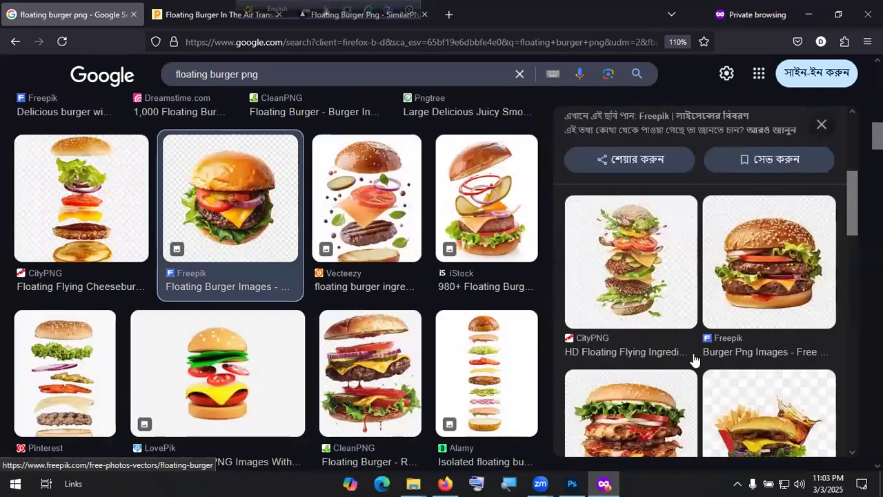
scroll(703, 364, down, 4)
scroll(696, 360, down, 1)
click(759, 284)
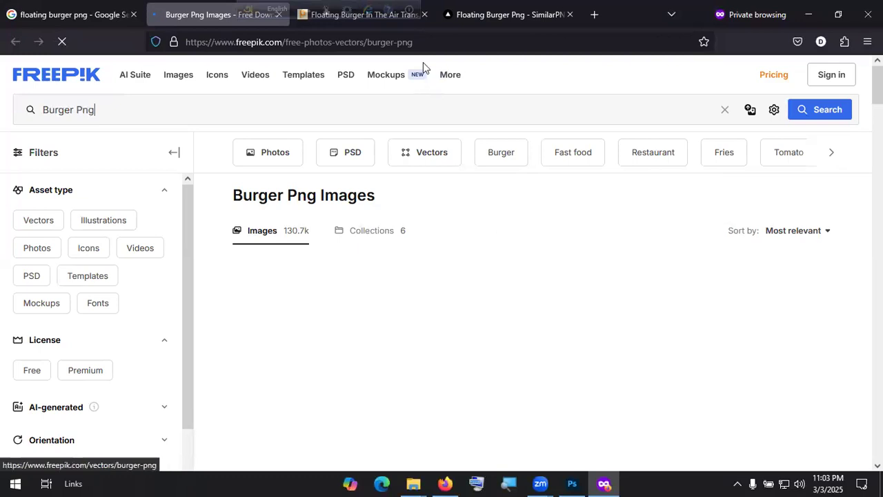
Step: Reload the Freepik Burger Png results and dismiss the Google sign-in popup
click(439, 42)
key(Return)
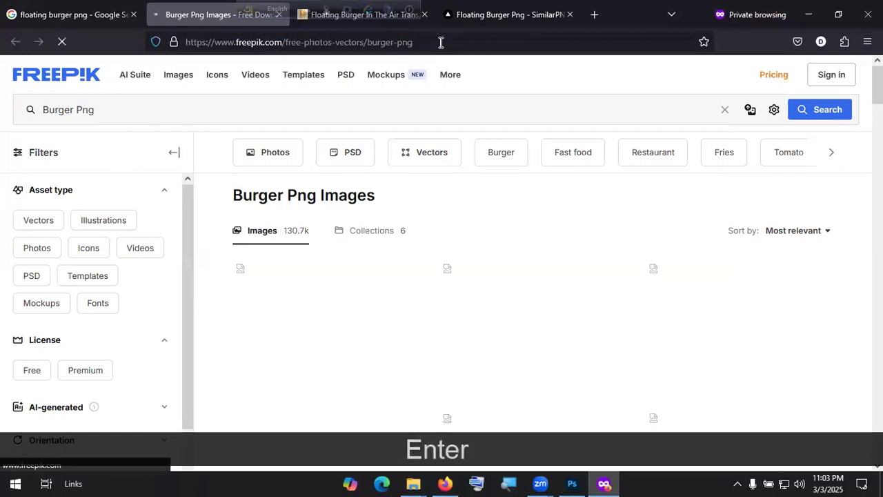
scroll(492, 242, down, 1)
scroll(492, 243, up, 4)
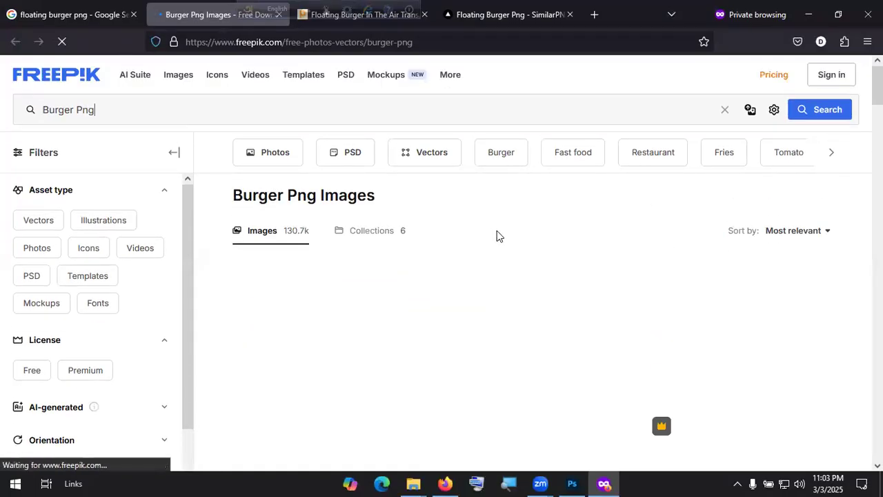
scroll(497, 230, down, 3)
scroll(498, 237, down, 6)
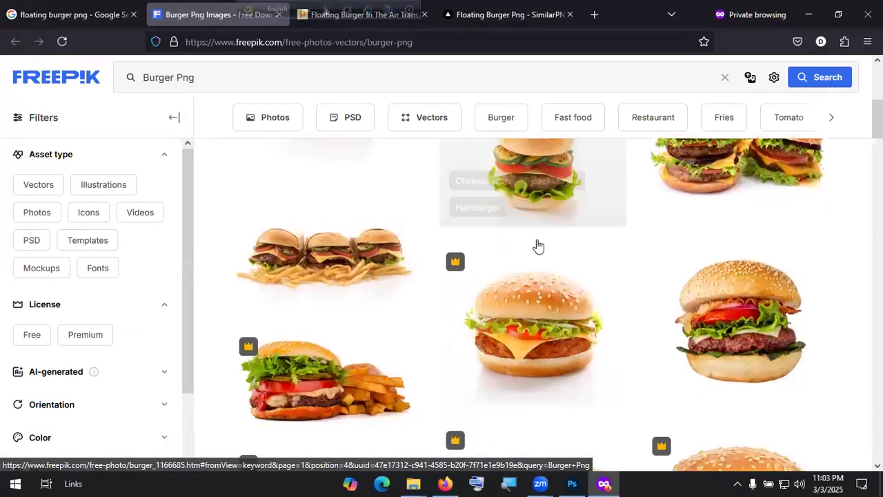
scroll(644, 283, down, 2)
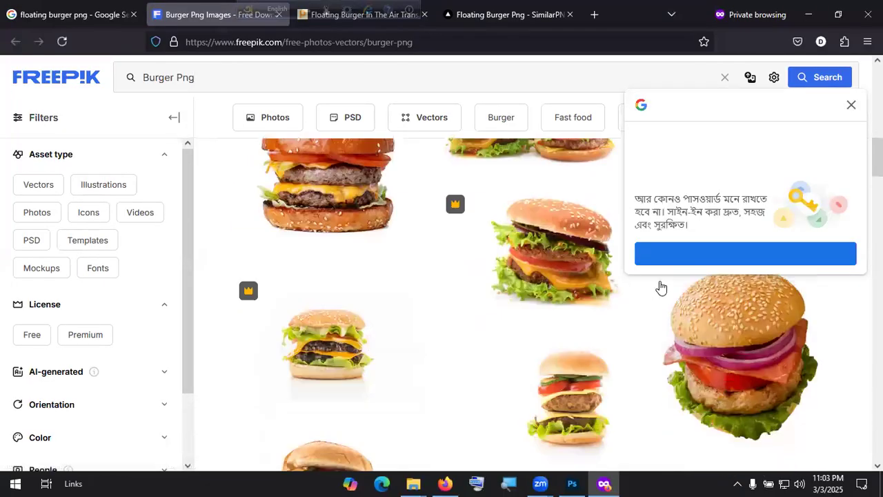
click(852, 107)
scroll(793, 228, down, 2)
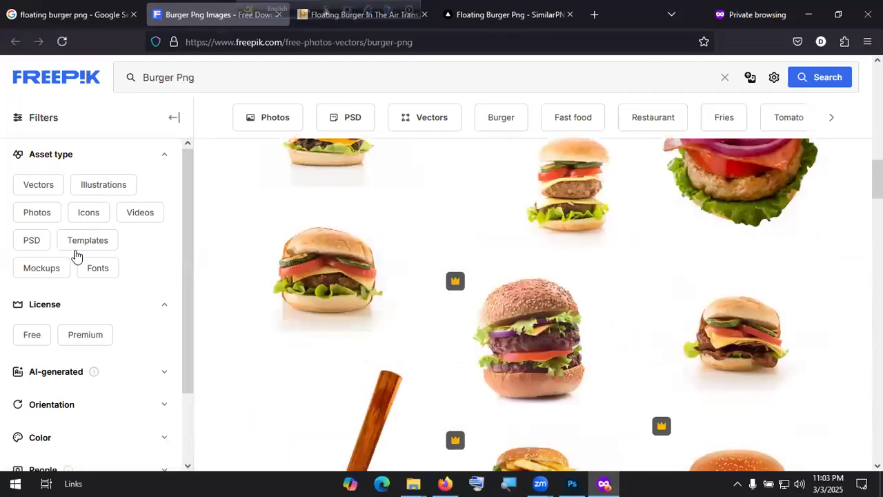
Step: Filter the results to Free and open the close-up hamburger's detail page
click(30, 333)
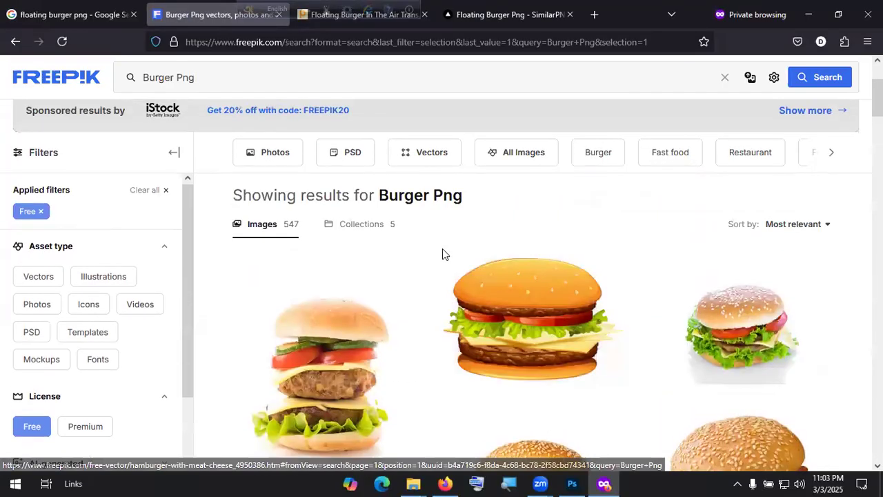
scroll(441, 253, down, 3)
scroll(620, 303, down, 2)
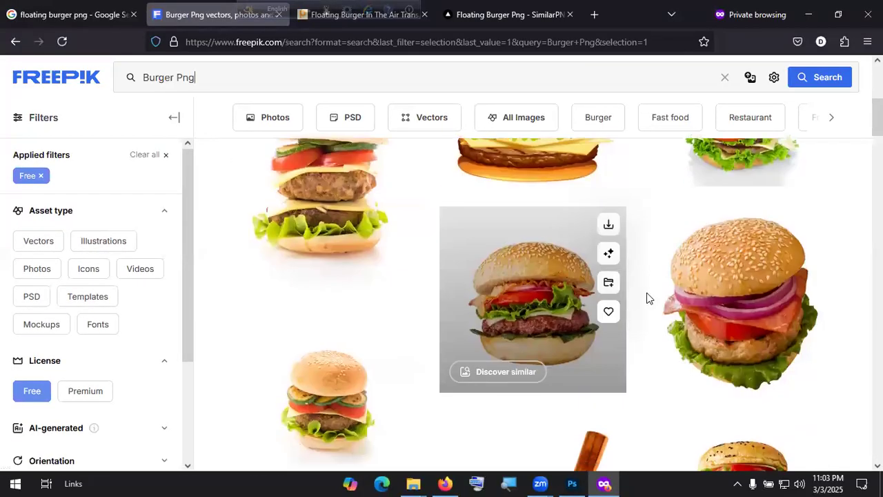
click(563, 302)
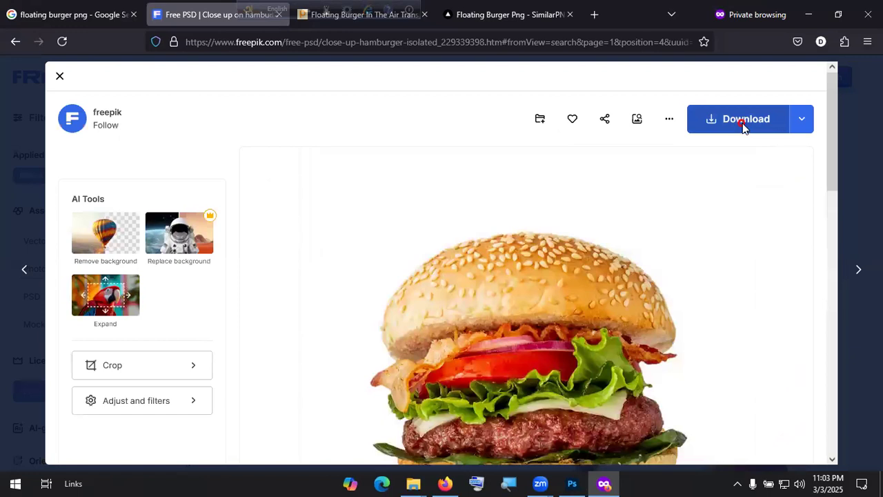
Step: Dismiss Freepik's sign-up prompt and reload the hamburger page's URL in the regular Firefox window
click(743, 125)
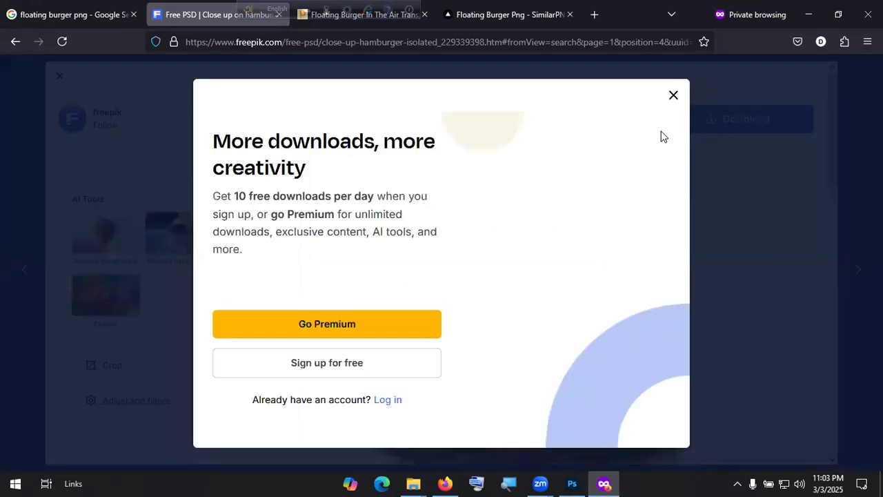
click(673, 96)
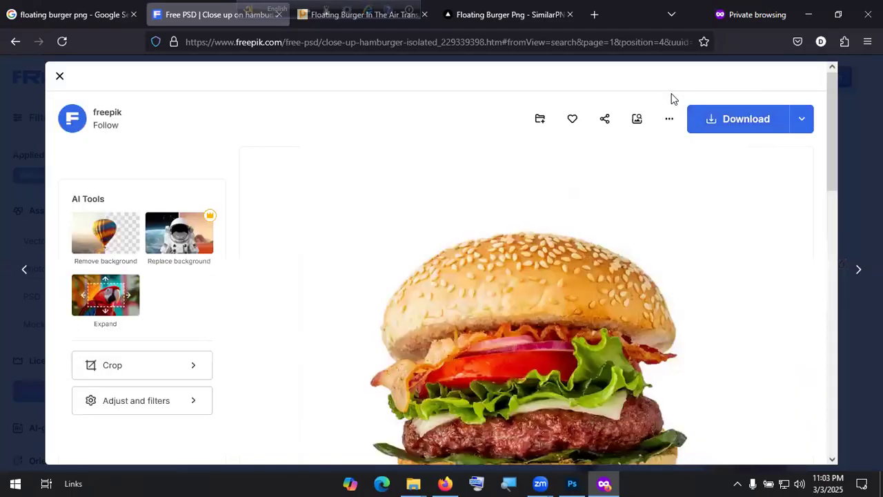
click(429, 36)
key(ctrl+c)
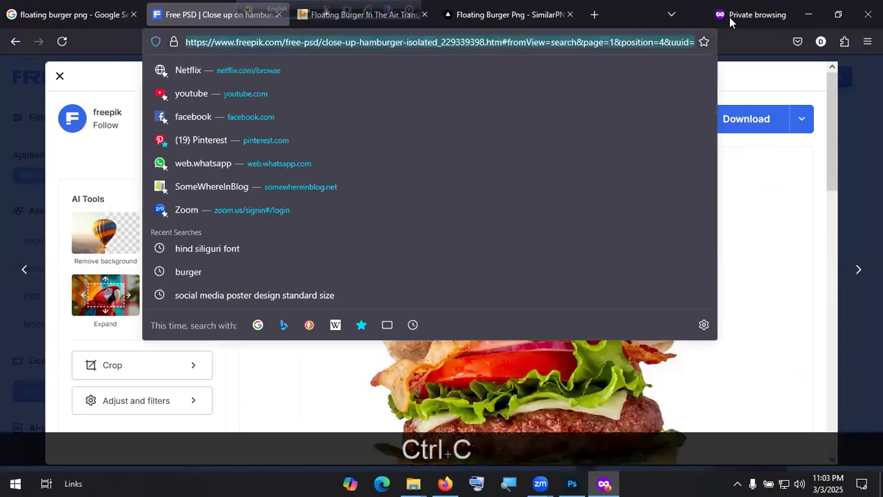
key(alt+Tab)
key(ctrl+v)
key(Return)
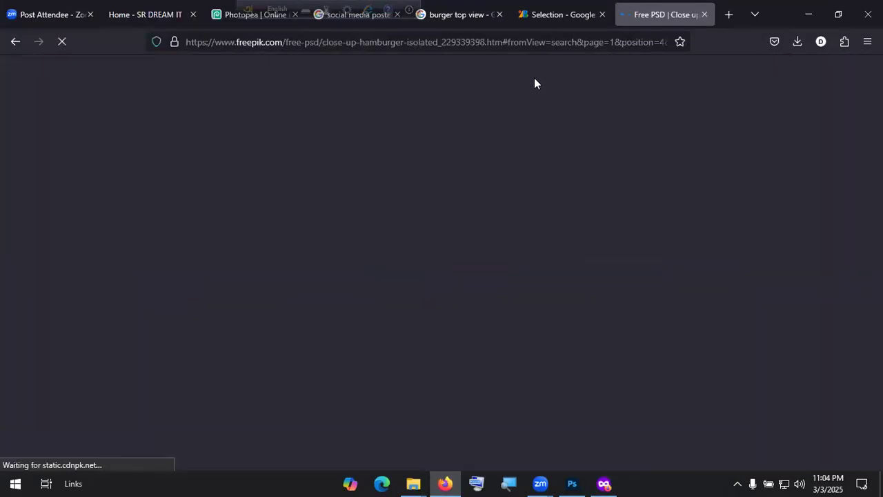
Step: Download close-up-hamburger-isolated.zip (23.7 MB) there and confirm its progress in the downloads panel
scroll(640, 304, down, 5)
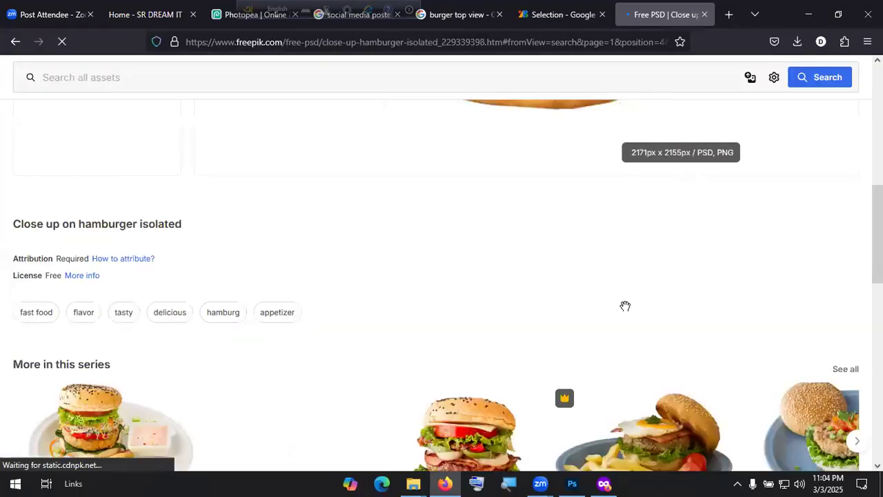
scroll(642, 297, up, 7)
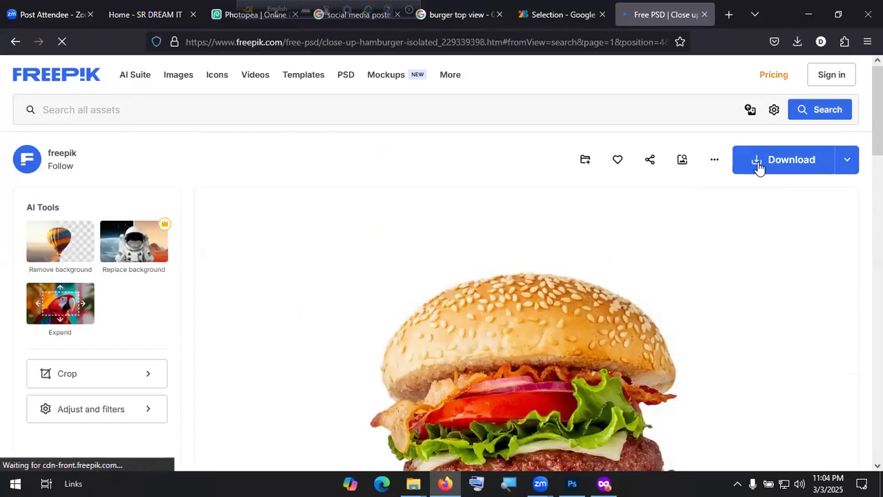
click(759, 165)
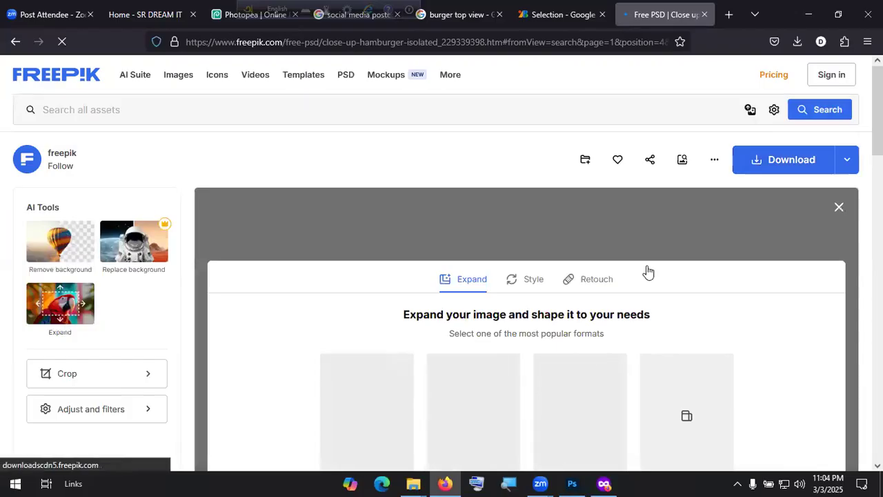
scroll(648, 271, down, 3)
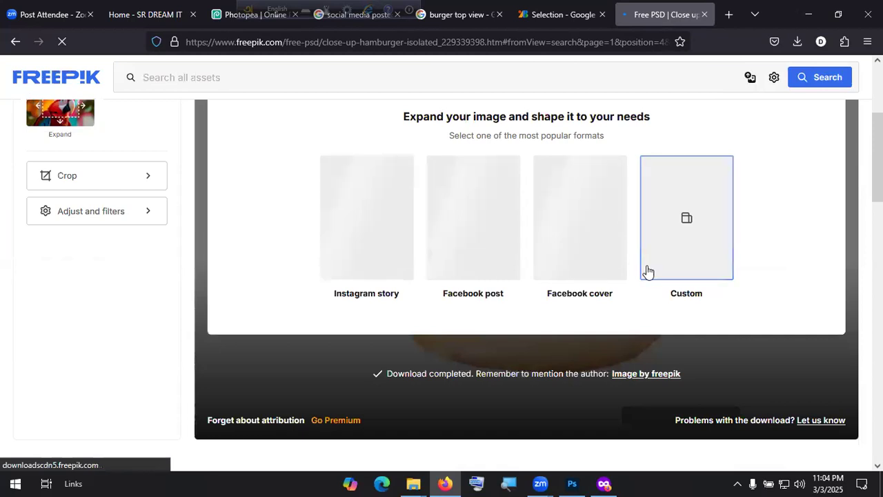
scroll(647, 271, up, 2)
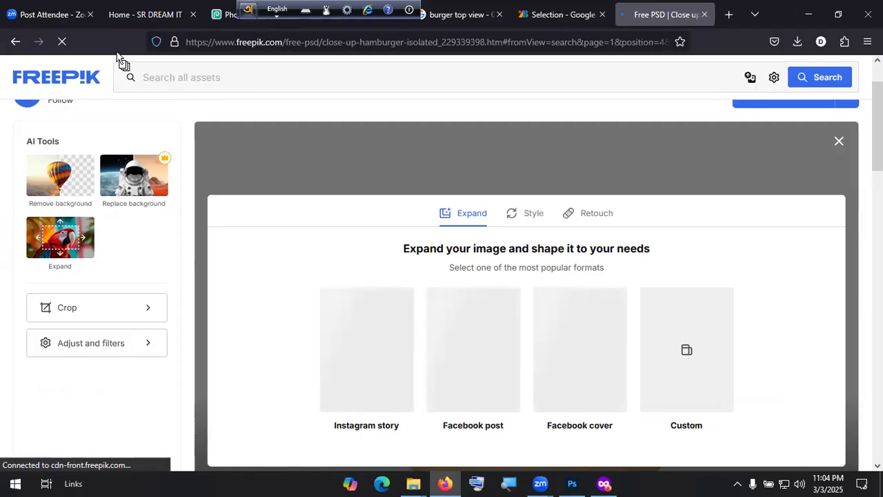
drag(245, 13, 117, 53)
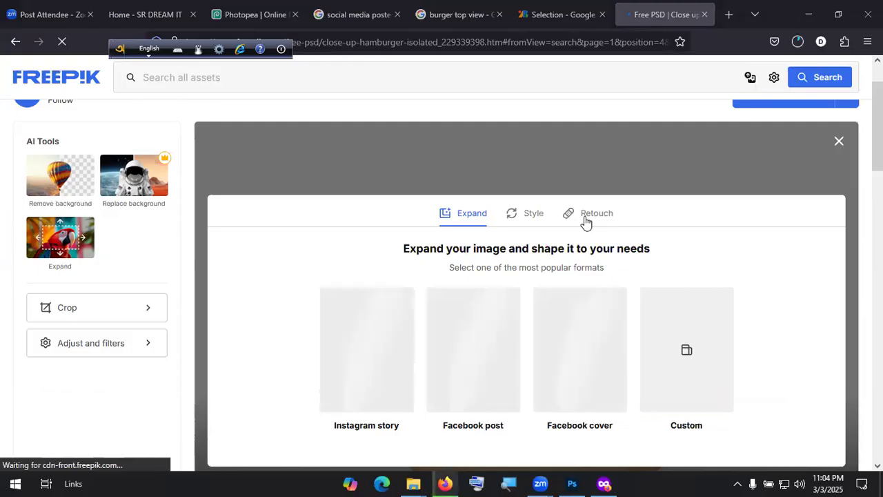
click(797, 45)
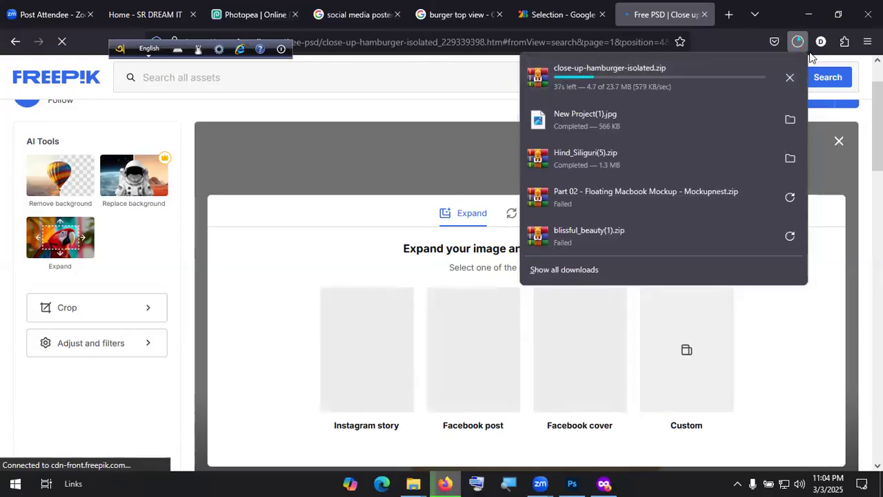
click(839, 141)
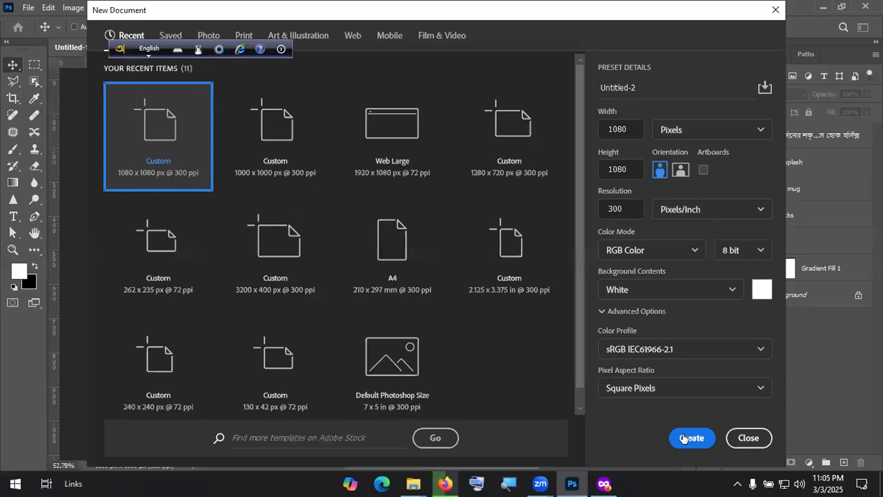
Step: Create the blank white 1080×1080 document and quit the Avro language toolbar
click(689, 438)
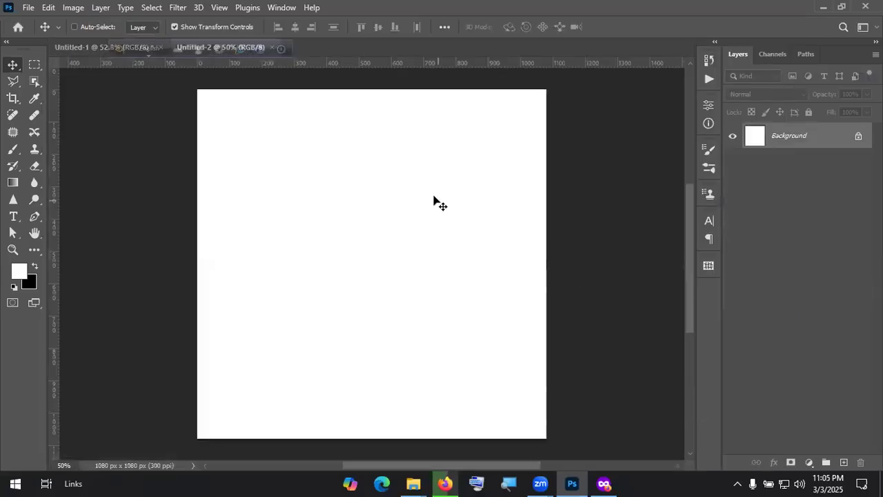
drag(130, 55, 256, 10)
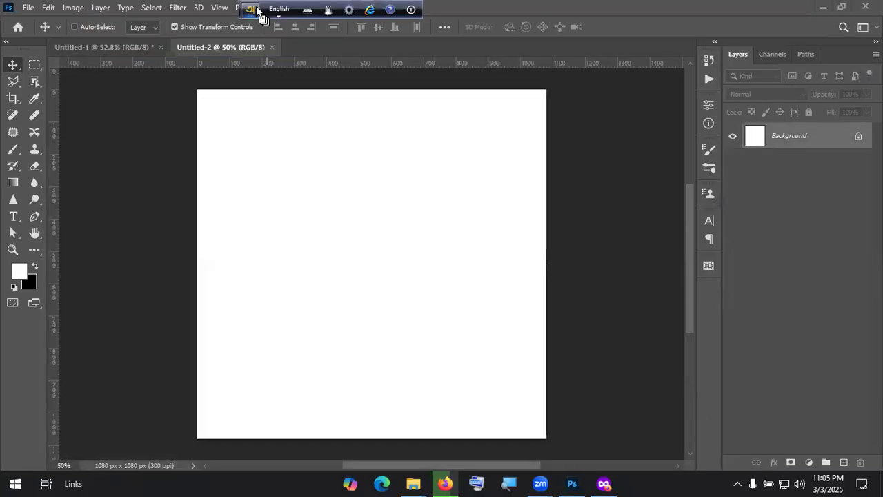
click(252, 10)
click(293, 193)
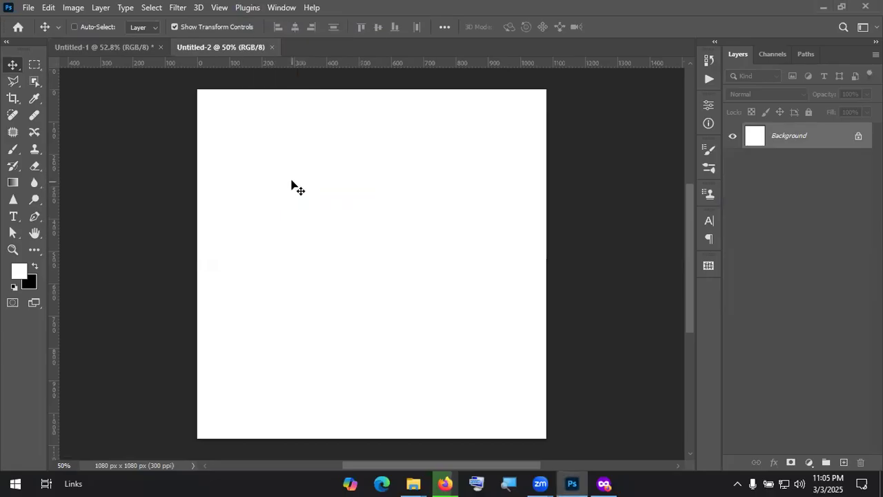
Step: Show the downloaded close-up-hamburger-isolated.zip in its Downloads folder from Firefox's downloads list
key(alt+Tab)
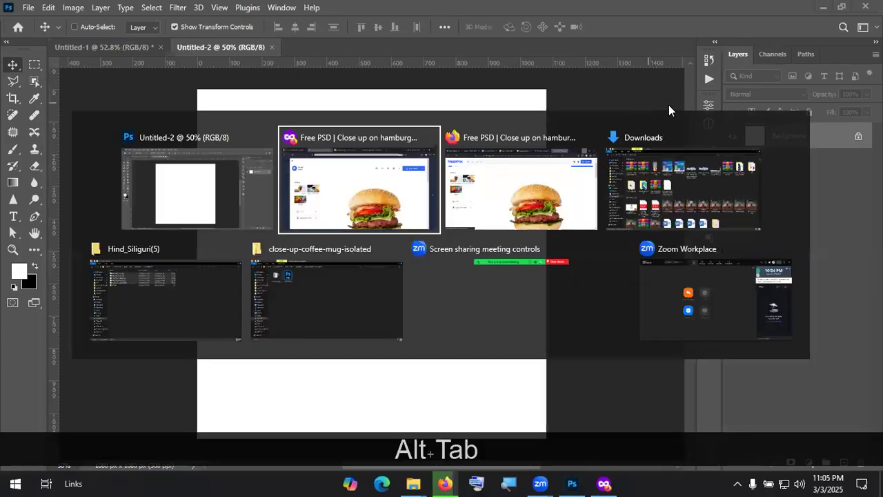
key(alt+Tab)
key(Tab)
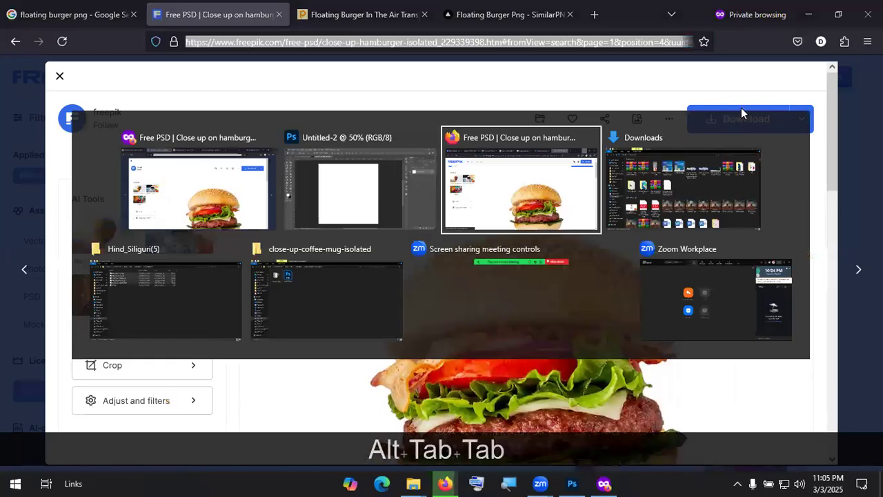
click(798, 41)
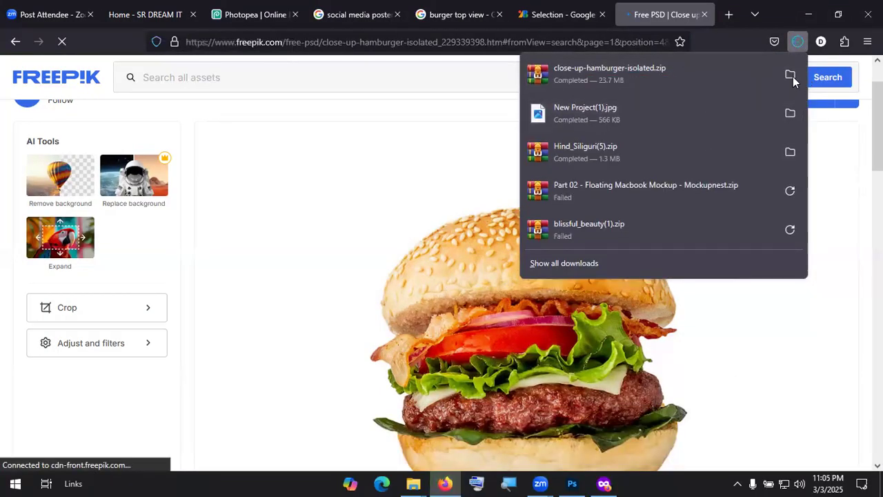
click(792, 76)
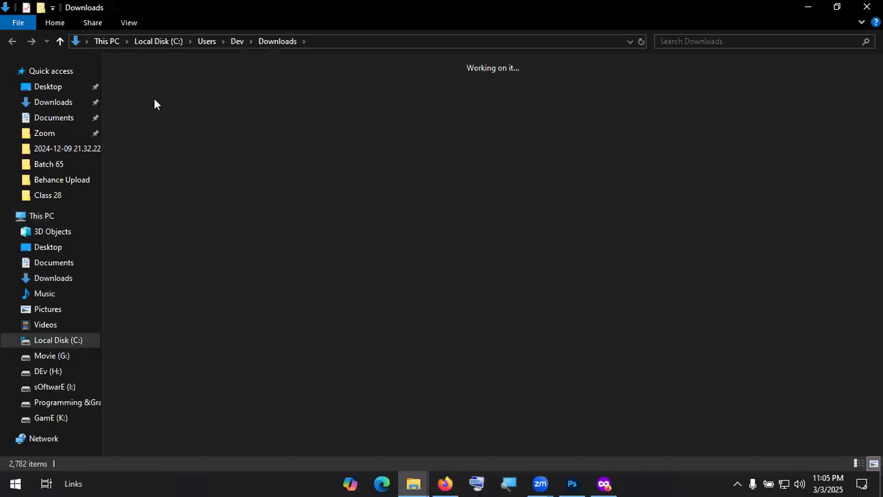
Step: Extract the zip to close-up-hamburger-isolated\ and open the resulting folder
right_click(156, 112)
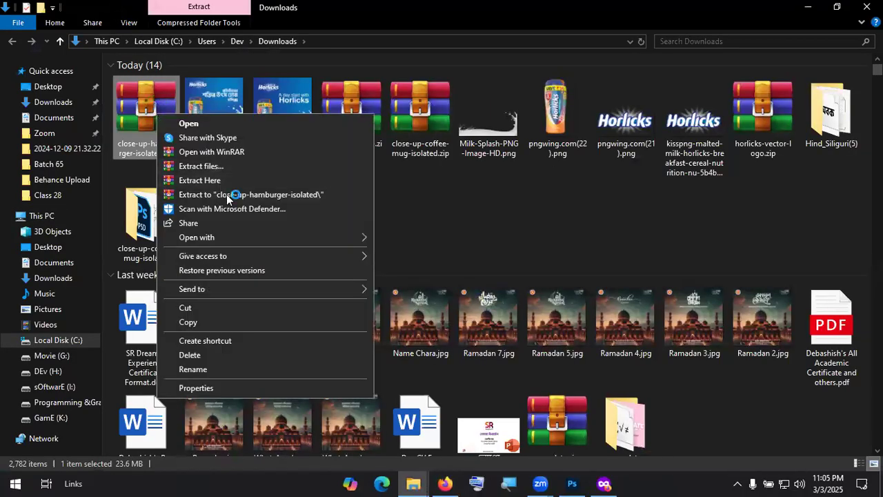
click(226, 194)
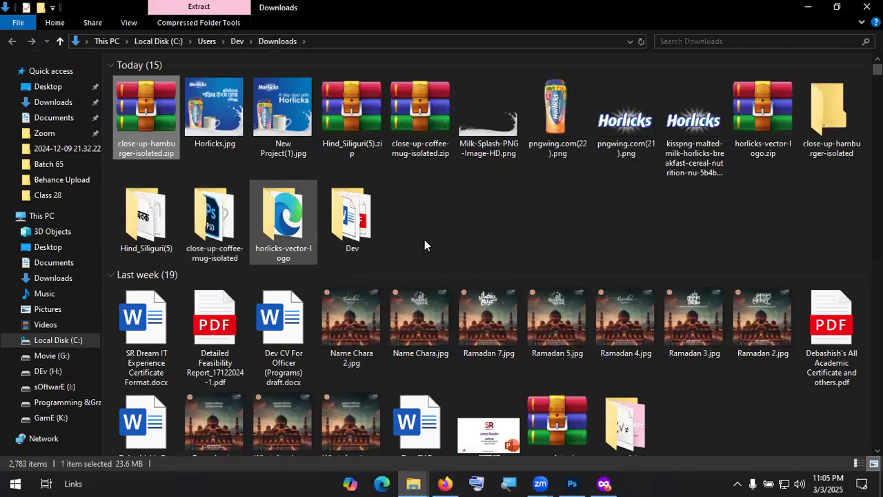
double_click(829, 114)
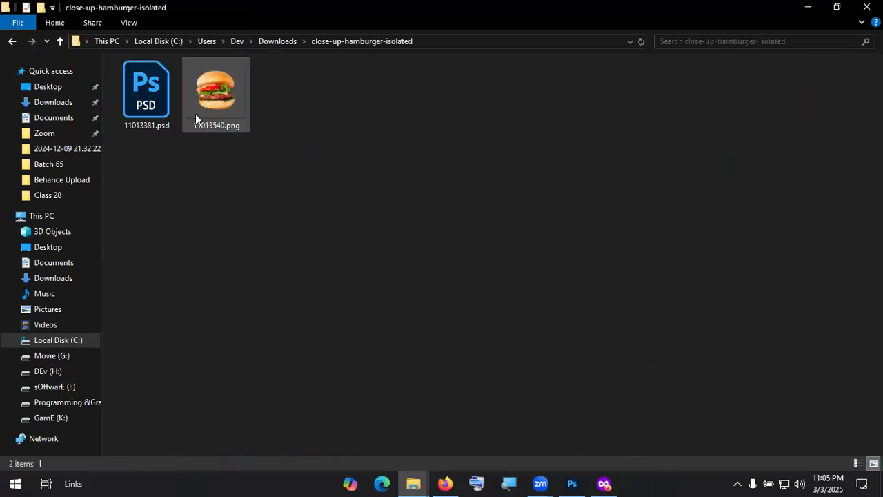
Step: Preview 11013381.psd, then carry 11013540.png over to Photoshop
click(147, 103)
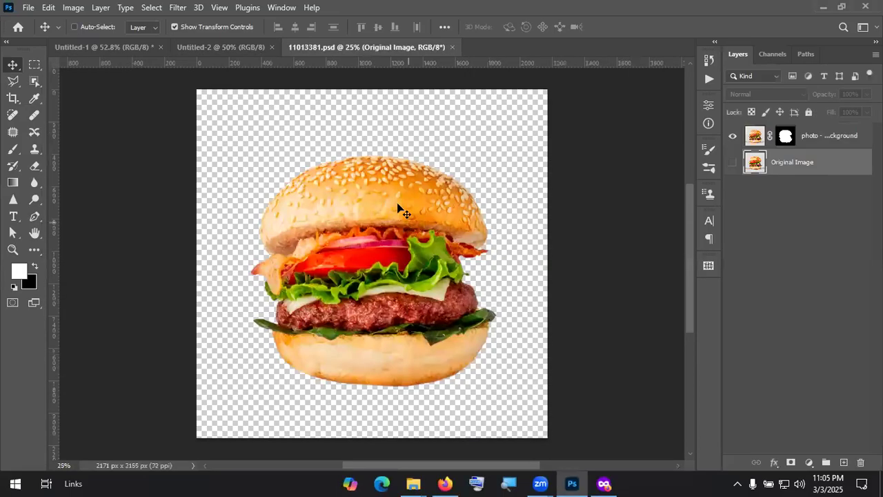
click(453, 47)
key(alt+Tab)
drag(210, 83, 246, 83)
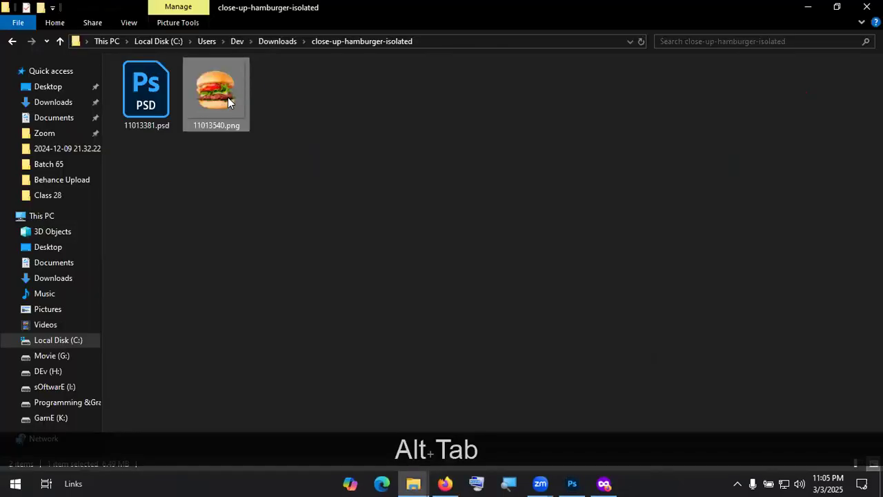
drag(268, 131, 357, 203)
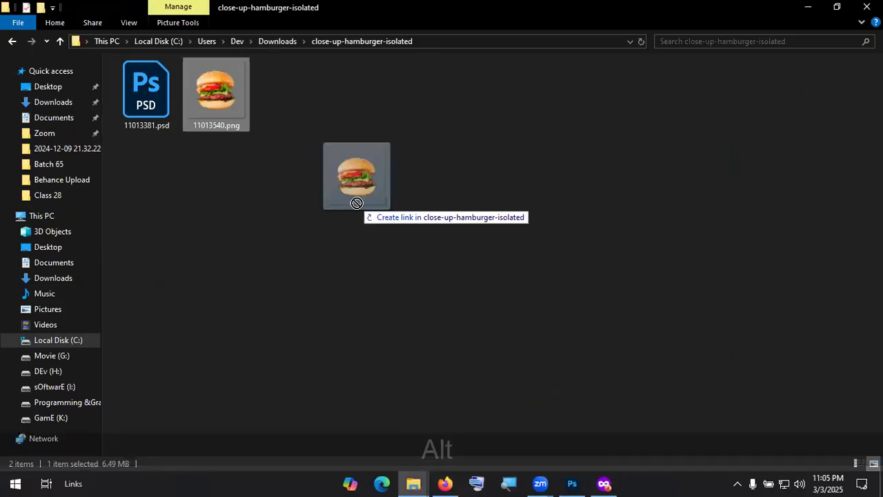
key(alt+Tab)
Step: Drop 11013540.png onto Untitled-2, scale it to 35.56%, centre it and commit
drag(351, 250, 351, 244)
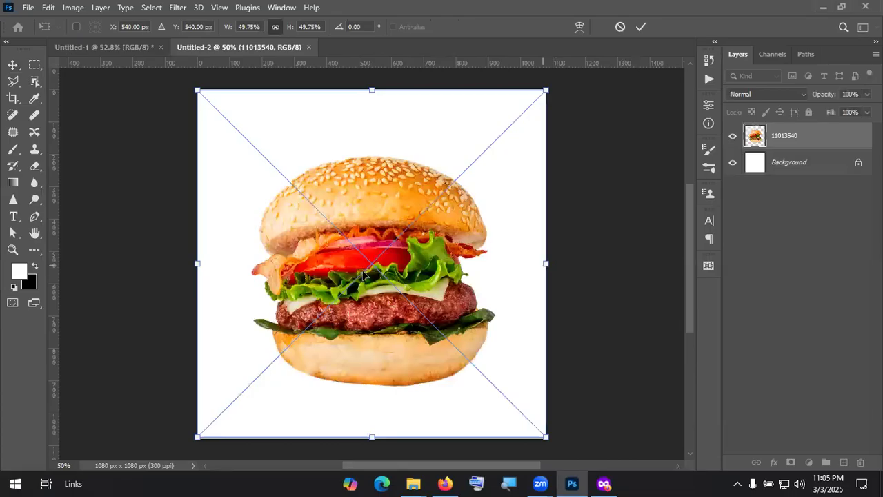
drag(364, 275, 417, 295)
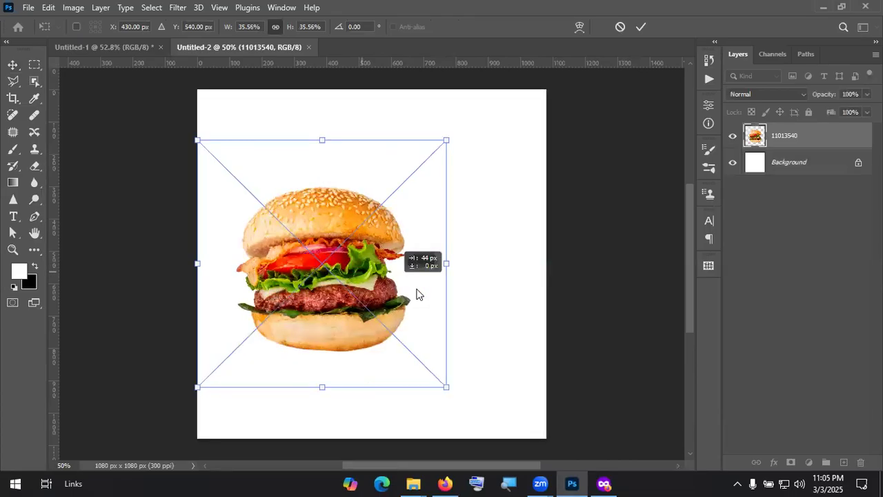
click(641, 28)
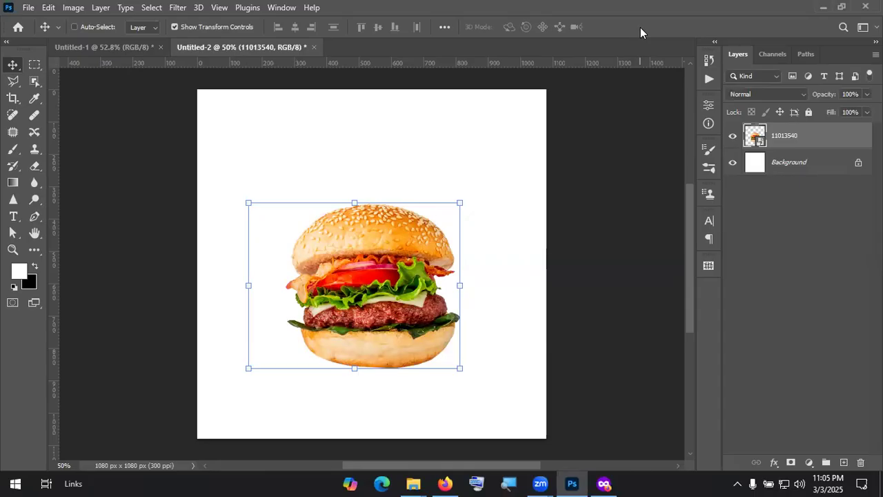
Step: Add a Gradient Fill layer using the pale-to-yellow preset from the Oranges group
click(810, 463)
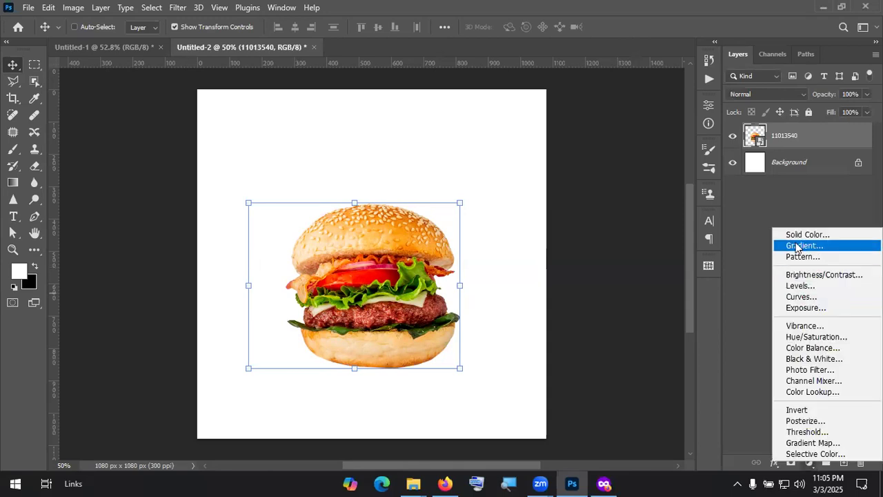
click(804, 245)
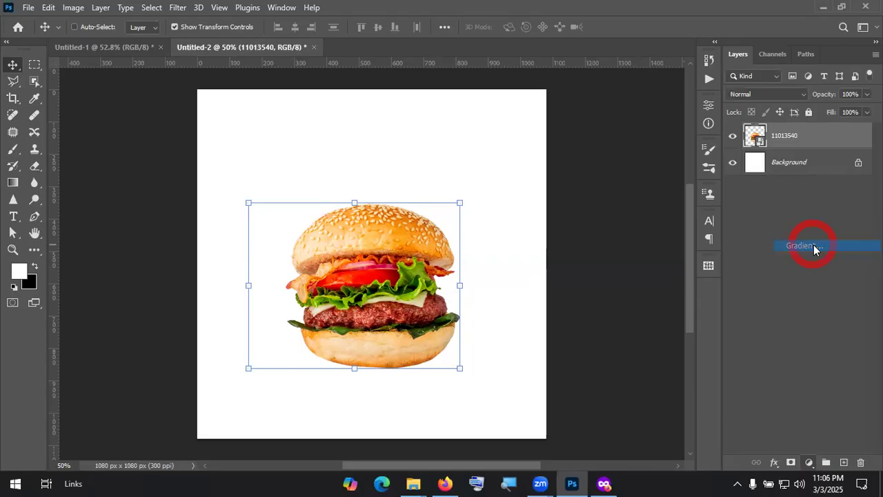
click(699, 126)
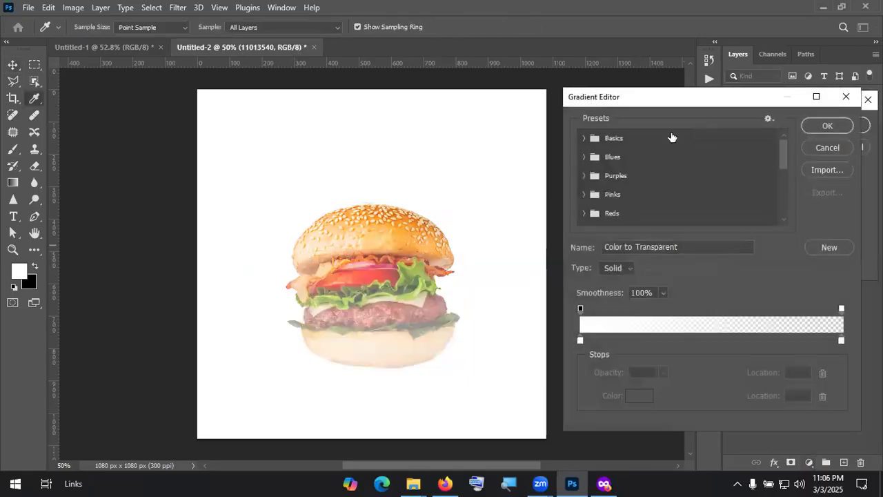
scroll(602, 204, down, 2)
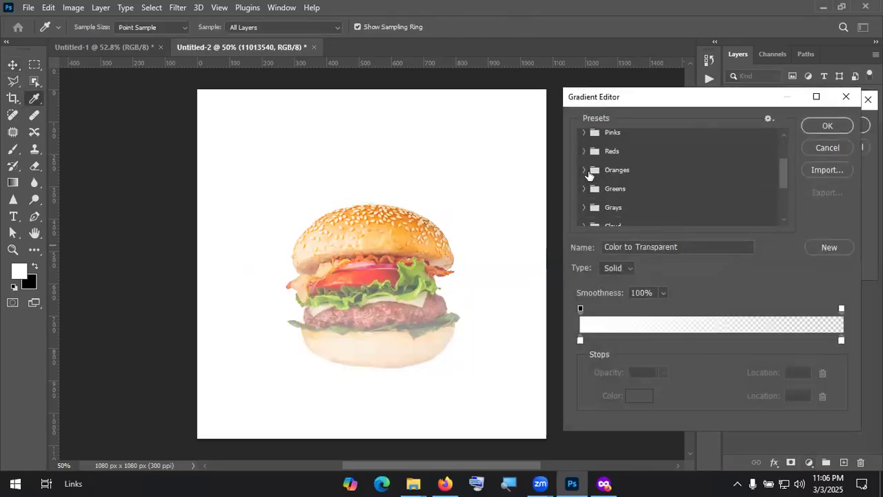
click(617, 172)
scroll(633, 189, down, 1)
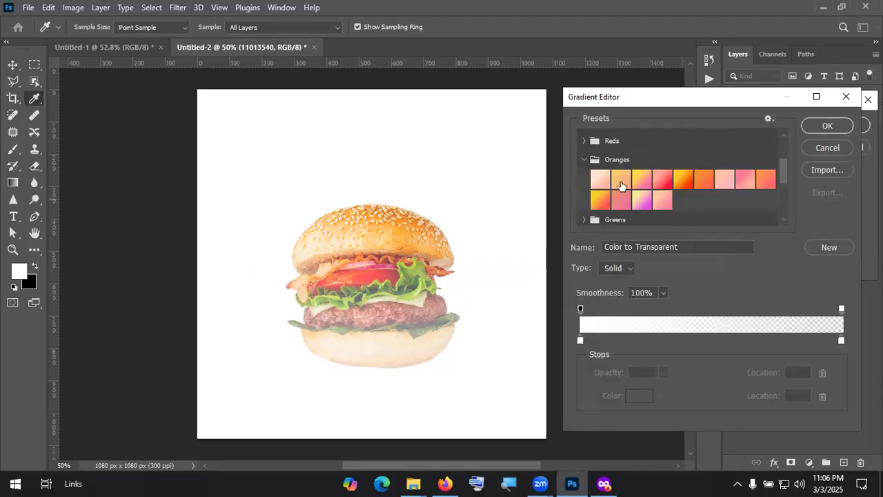
scroll(636, 183, down, 5)
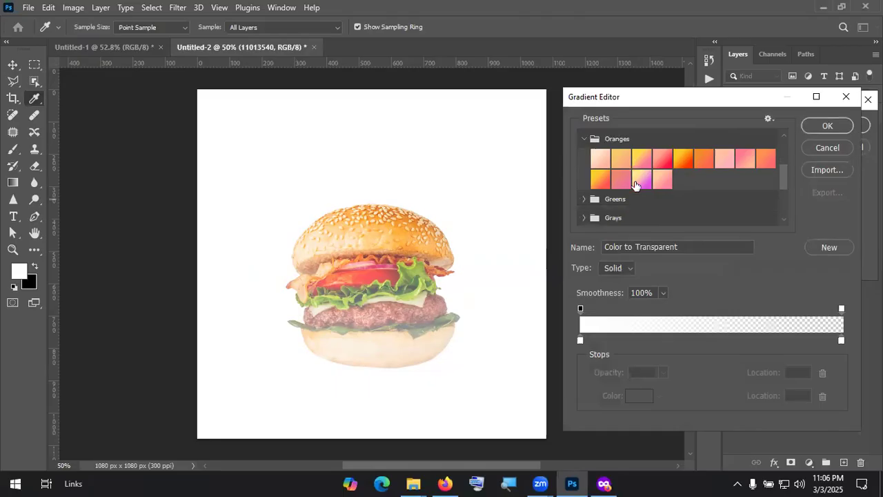
scroll(614, 205, down, 1)
click(629, 216)
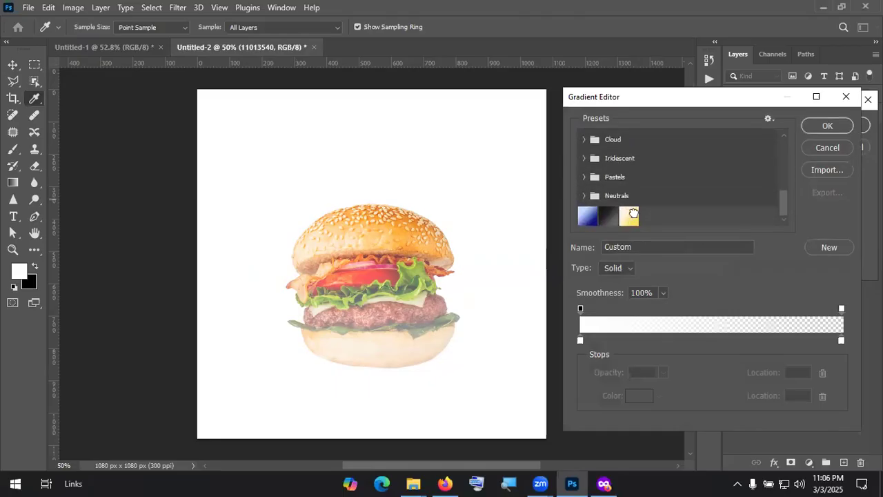
click(828, 126)
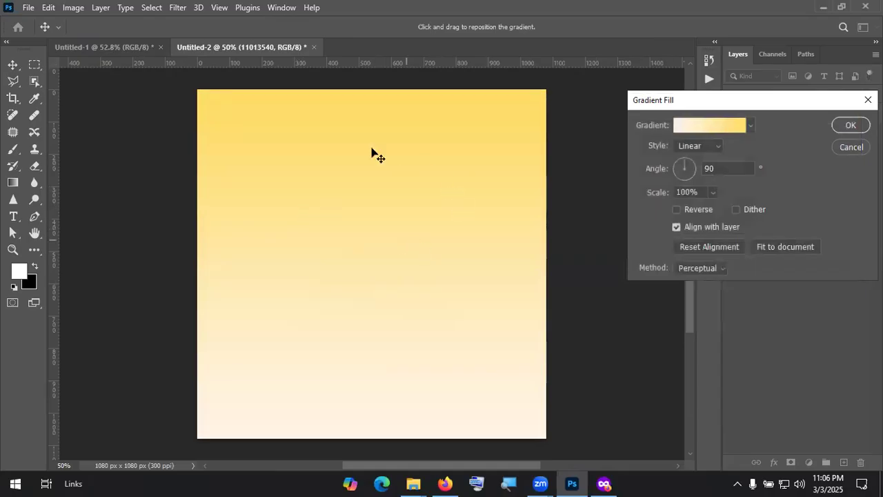
Step: Angle the gradient diagonally from the top-left and move Gradient Fill 1 below the burger
mouse_move(684, 168)
mouse_down()
mouse_move(691, 163)
mouse_move(693, 176)
mouse_up()
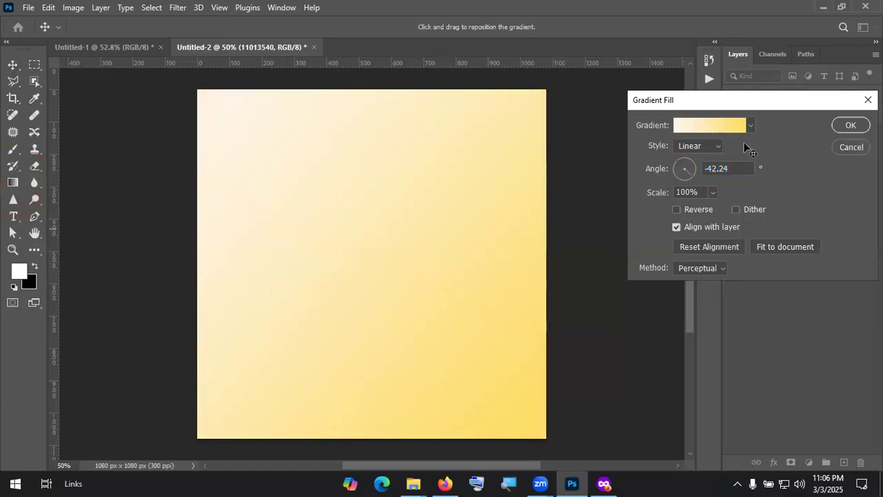
click(850, 125)
click(12, 182)
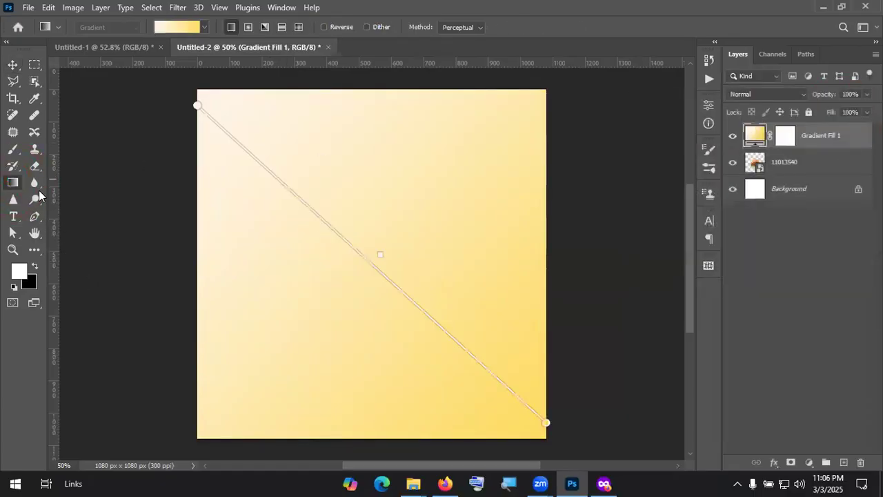
drag(284, 103, 358, 387)
drag(446, 118, 390, 432)
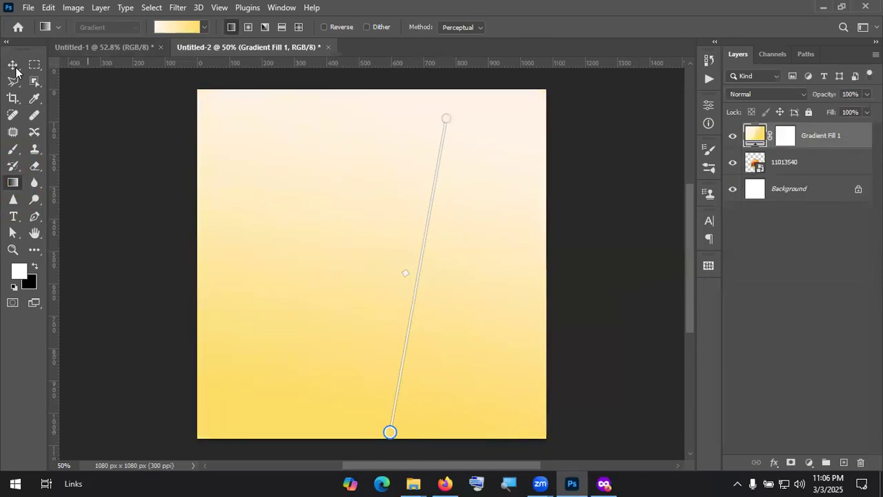
drag(211, 93, 334, 352)
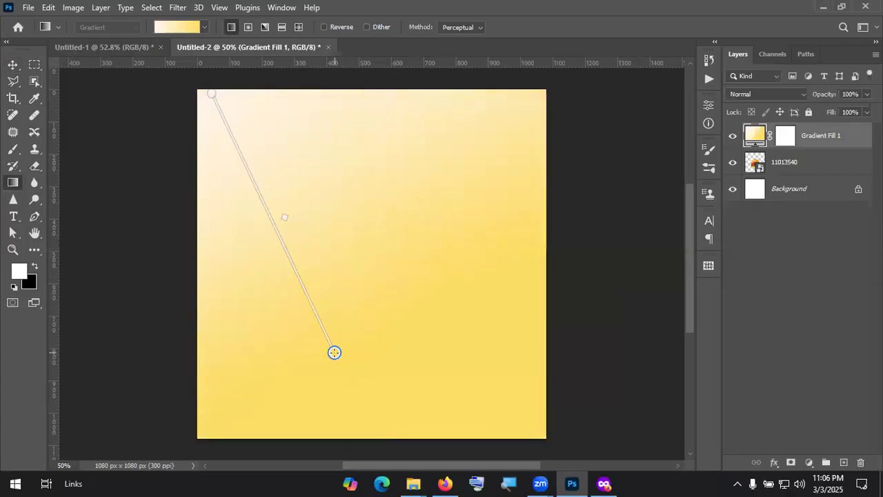
click(12, 65)
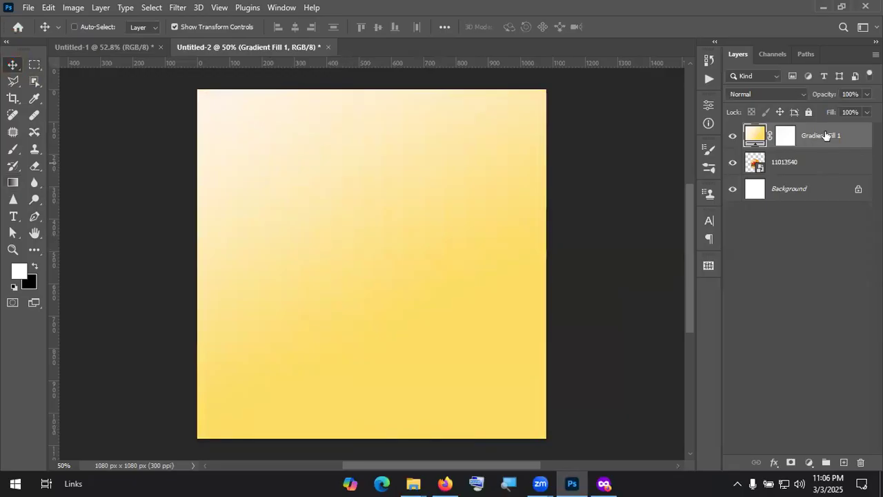
drag(835, 138, 833, 176)
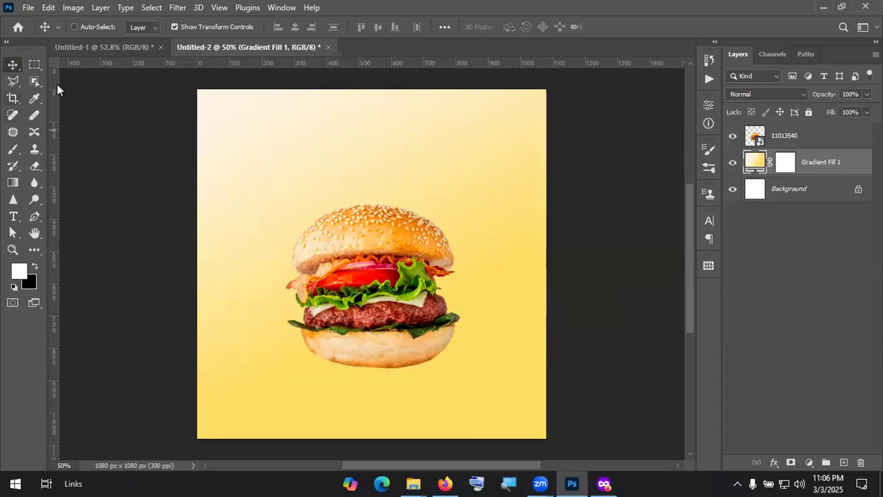
Step: Centre the burger on the canvas and enlarge it slightly
click(785, 138)
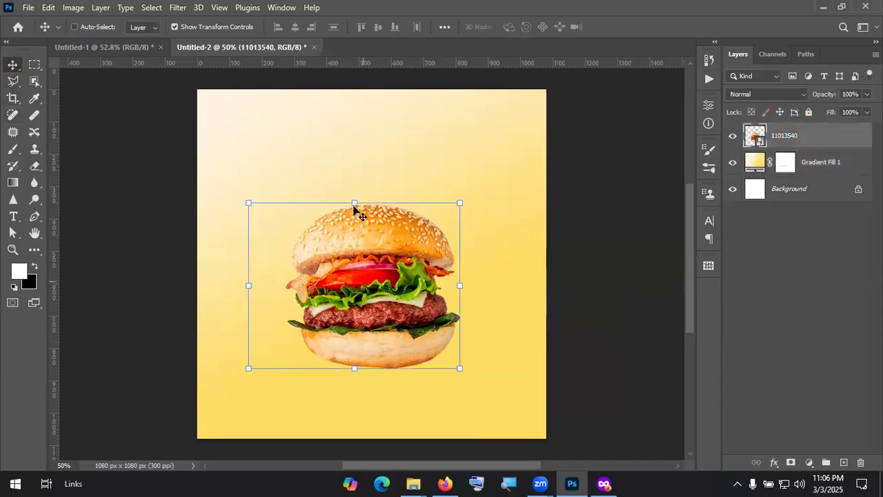
drag(354, 197, 358, 173)
drag(371, 140, 371, 127)
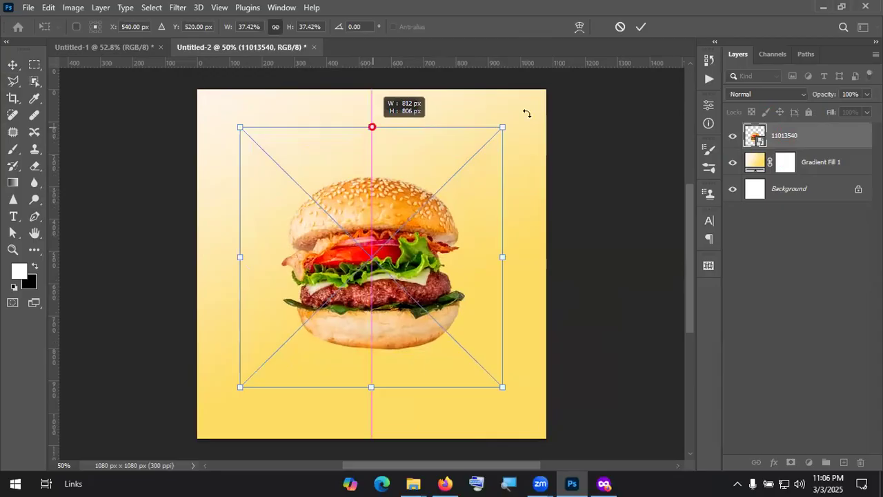
click(641, 27)
click(785, 260)
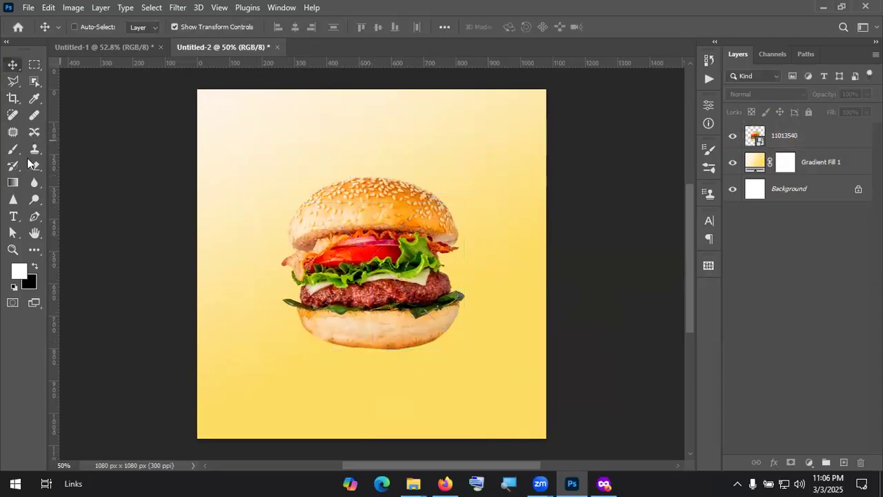
Step: Add 'BURGER' text, enlarge it to about 168% and place it above the burger
click(12, 218)
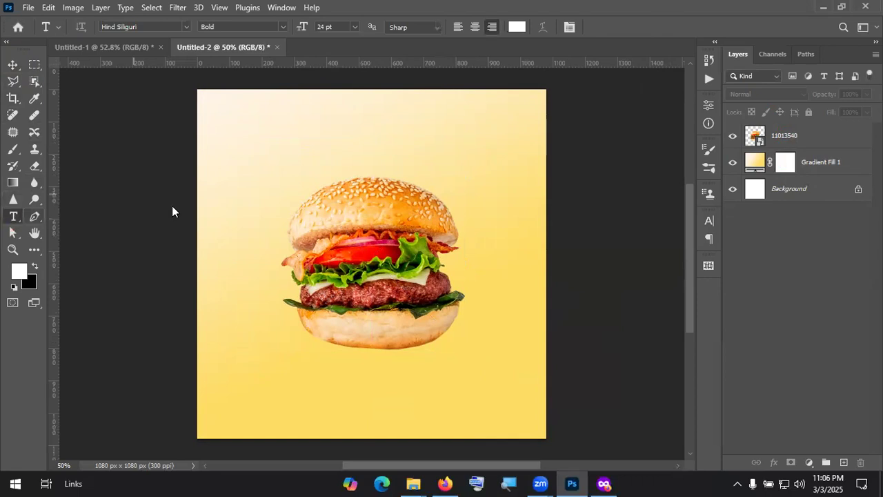
click(348, 142)
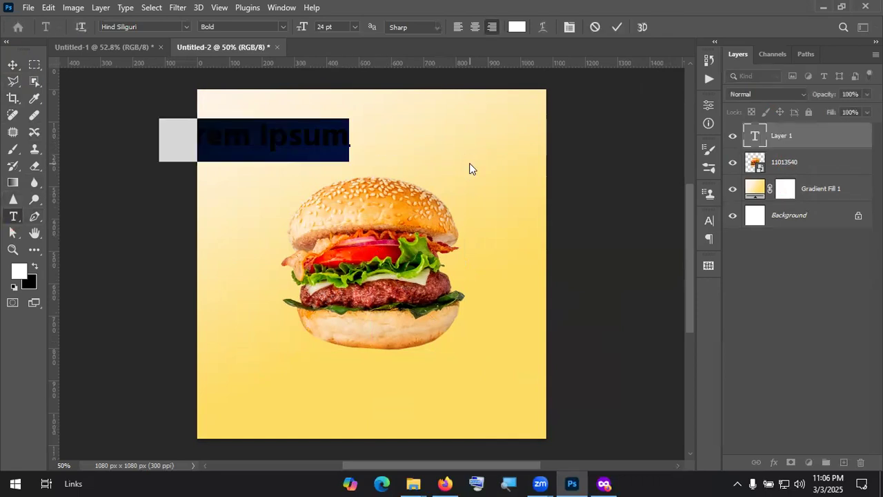
text(BURGER)
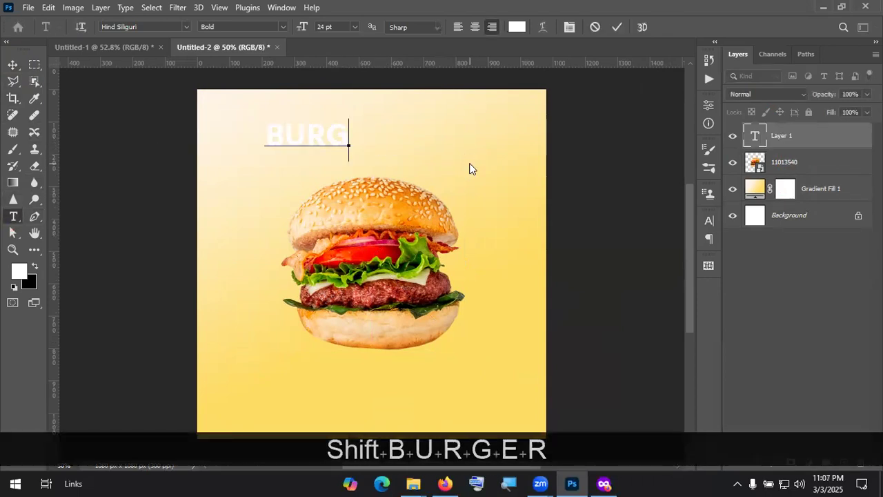
click(617, 27)
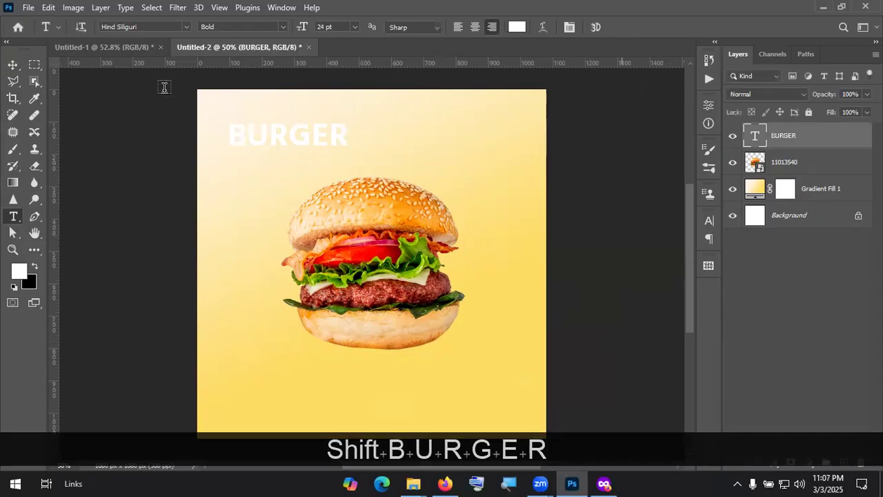
click(13, 64)
drag(348, 145, 432, 189)
drag(387, 144, 428, 172)
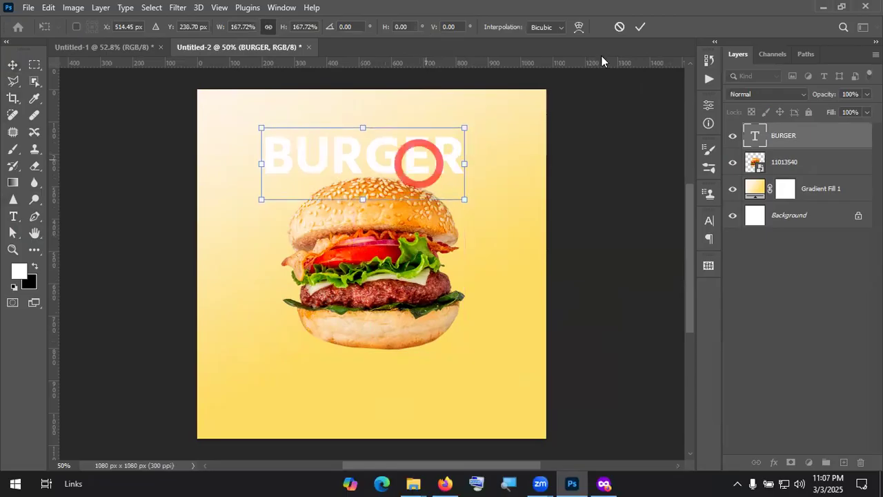
click(640, 26)
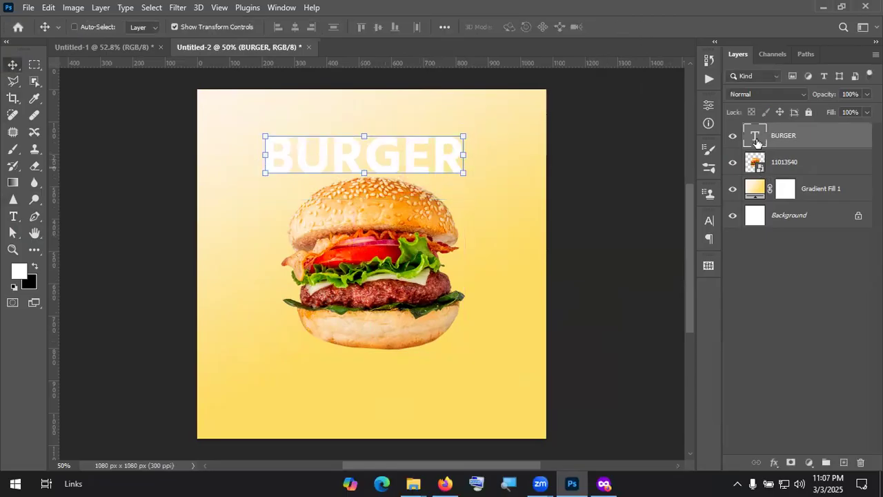
Step: Colour the BURGER text dark reddish-brown #9b3b18, sampled from the burger
double_click(757, 141)
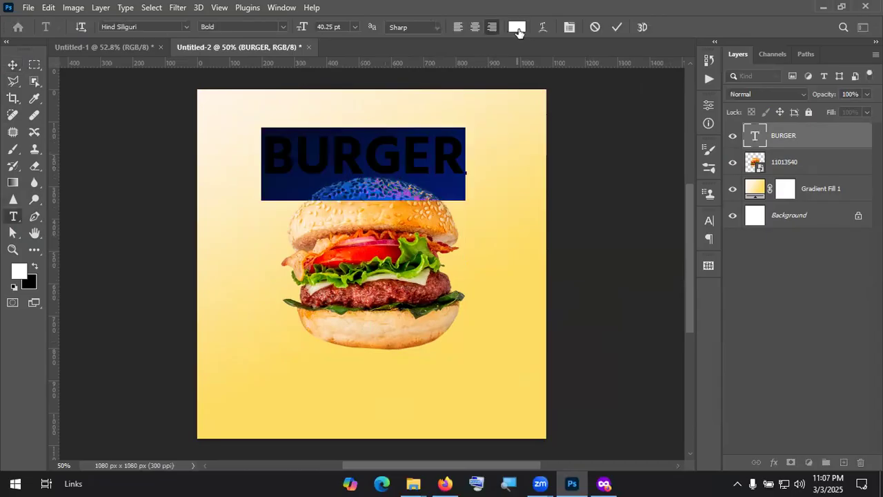
click(518, 28)
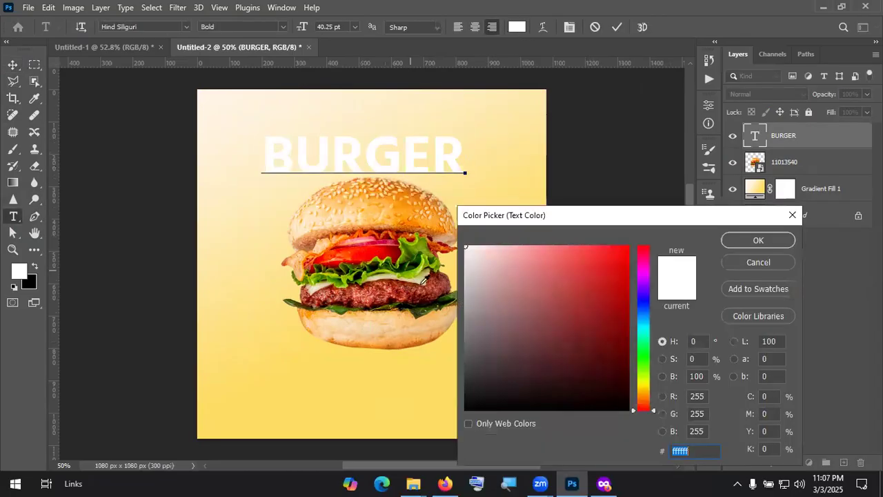
click(412, 279)
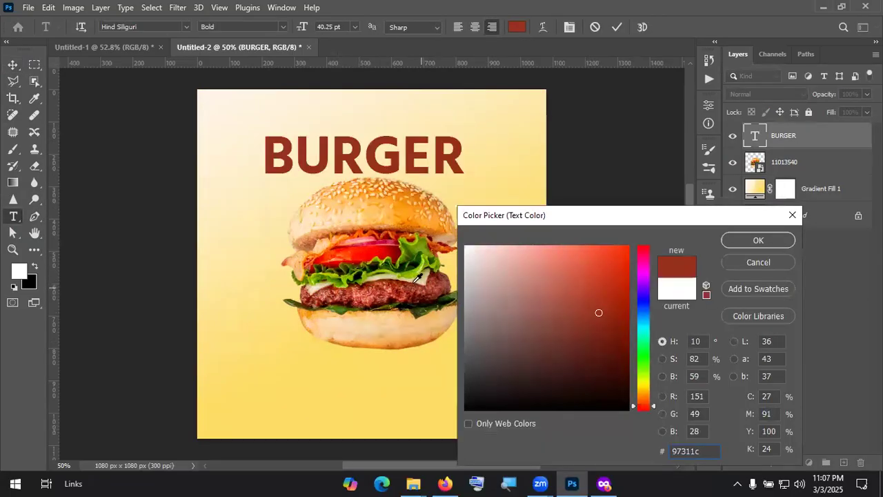
click(378, 211)
click(384, 193)
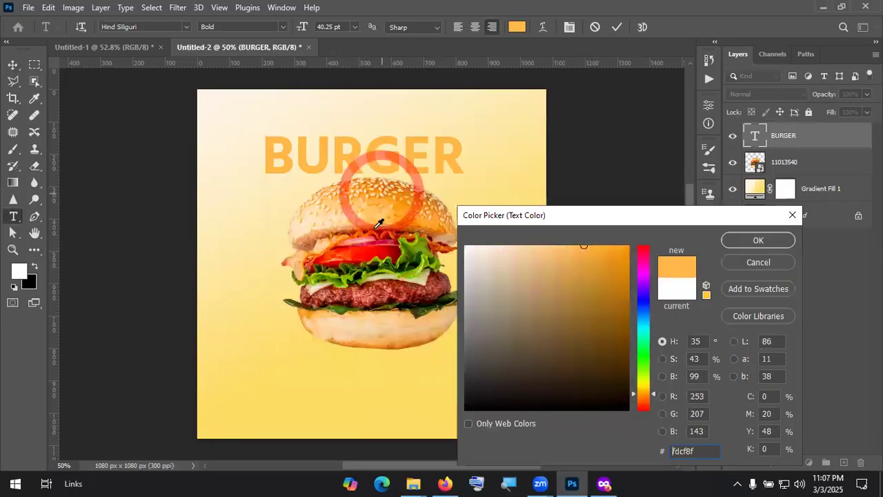
click(395, 295)
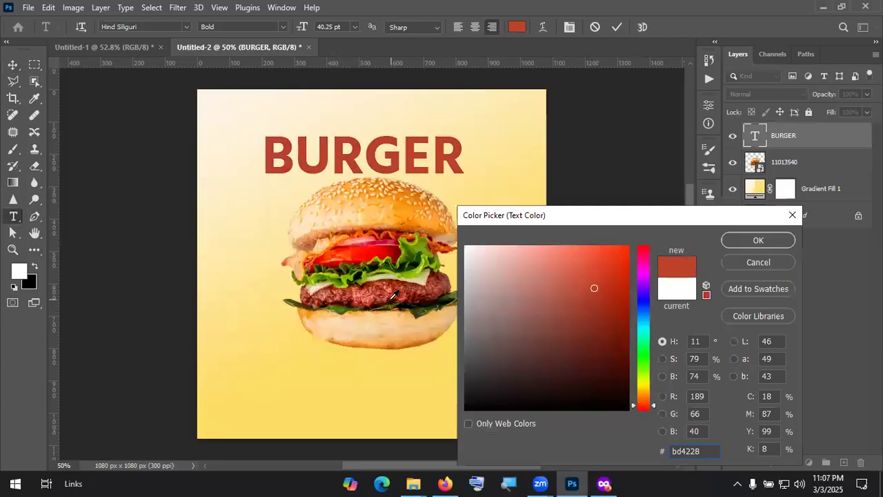
click(379, 295)
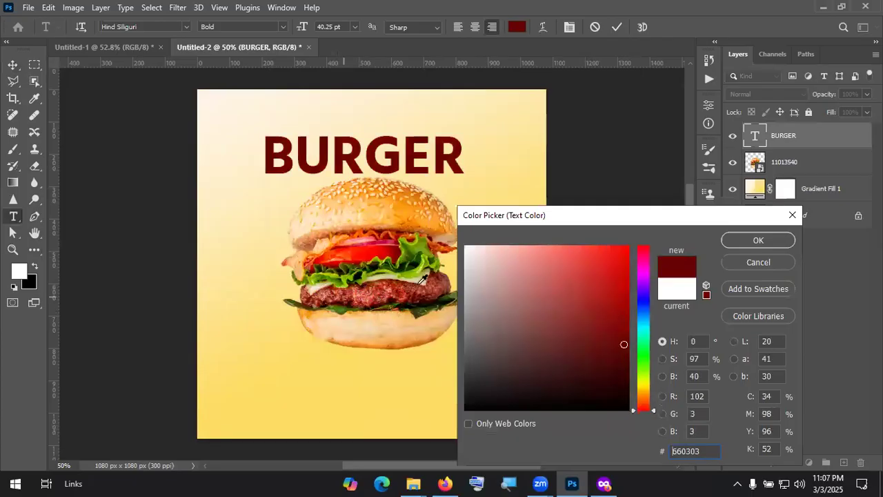
click(406, 280)
click(399, 278)
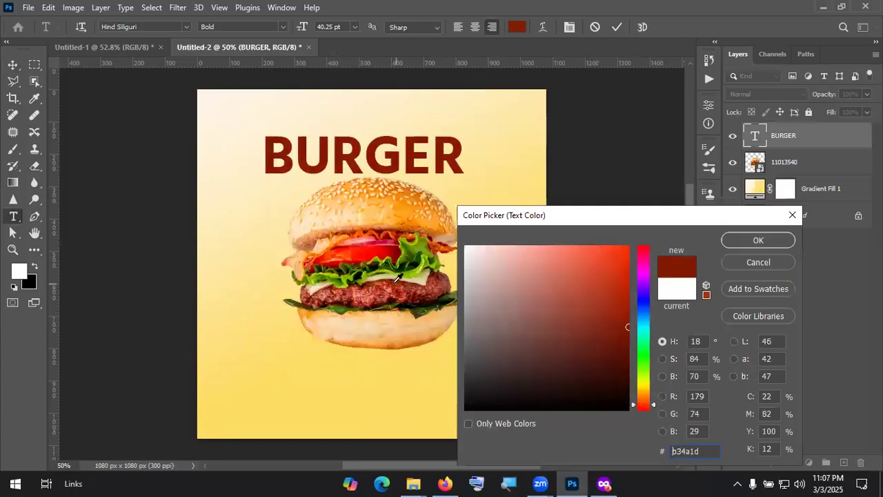
click(394, 282)
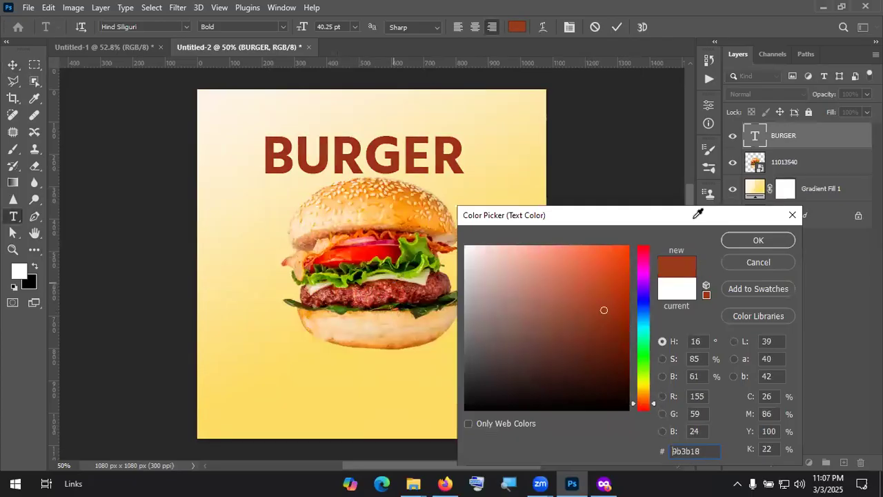
click(756, 241)
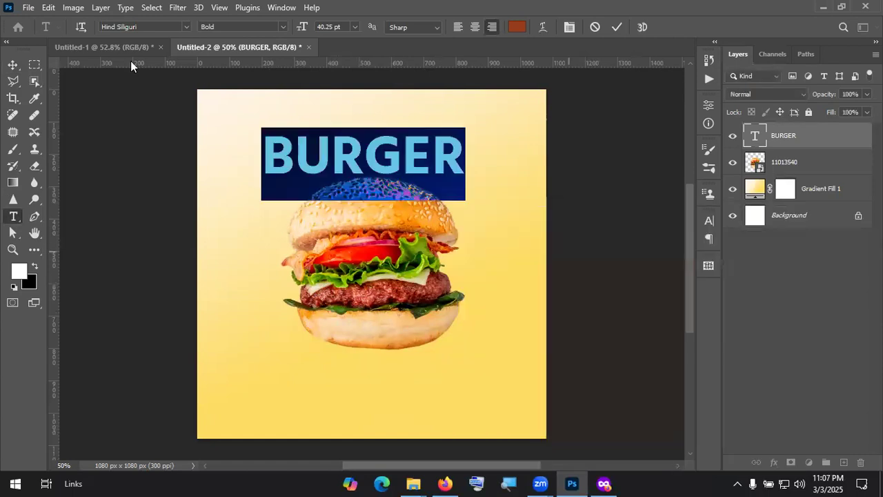
Step: Move the BURGER heading slightly lower, just above the bun
click(613, 29)
key(v)
drag(402, 158, 307, 140)
Step: Change the BURGER text font to American Captain
drag(678, 172, 678, 171)
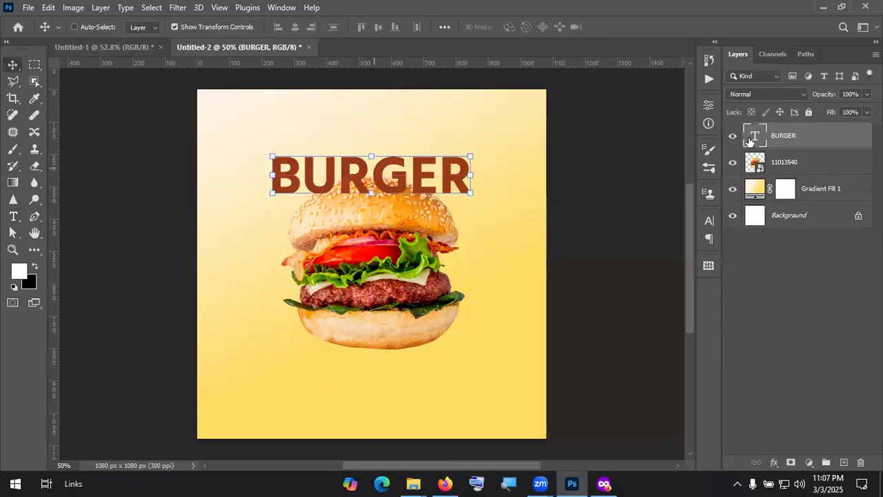
double_click(760, 138)
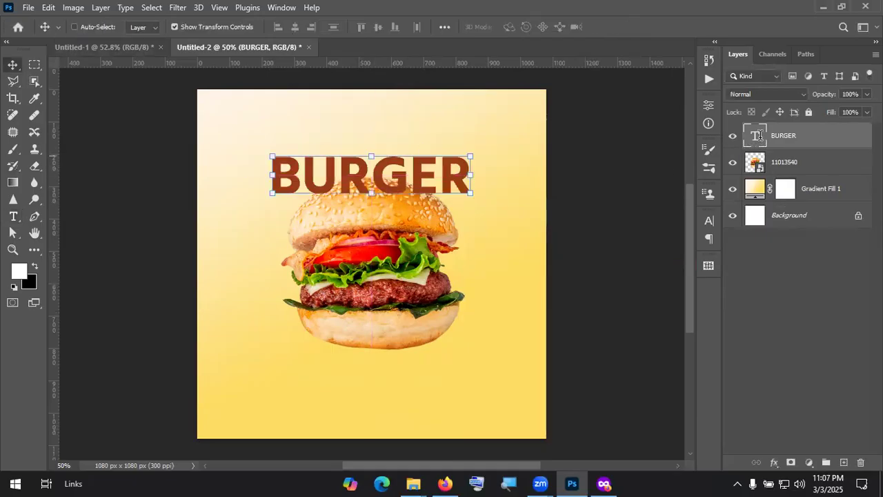
click(149, 27)
text(cap)
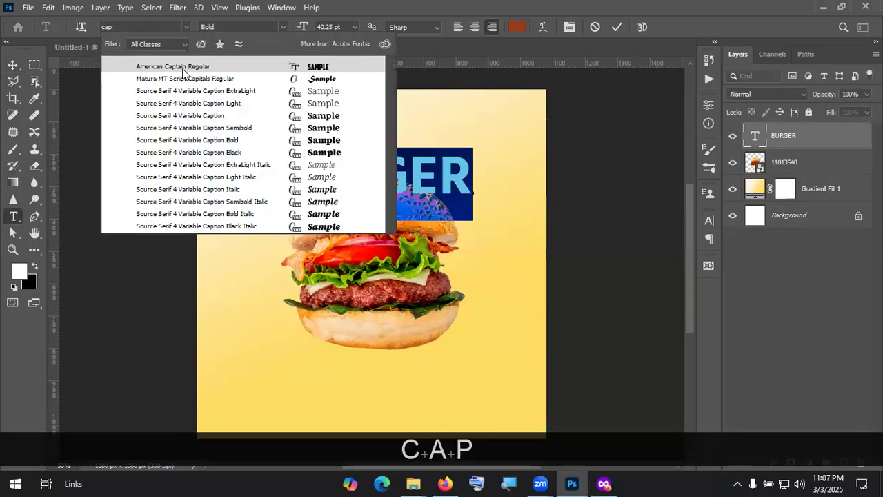
click(617, 27)
click(12, 64)
Step: Scale BURGER to about 136%, rest it on the bun top, and move it under the burger layer
drag(410, 170, 372, 199)
drag(373, 143, 372, 122)
drag(398, 183, 398, 194)
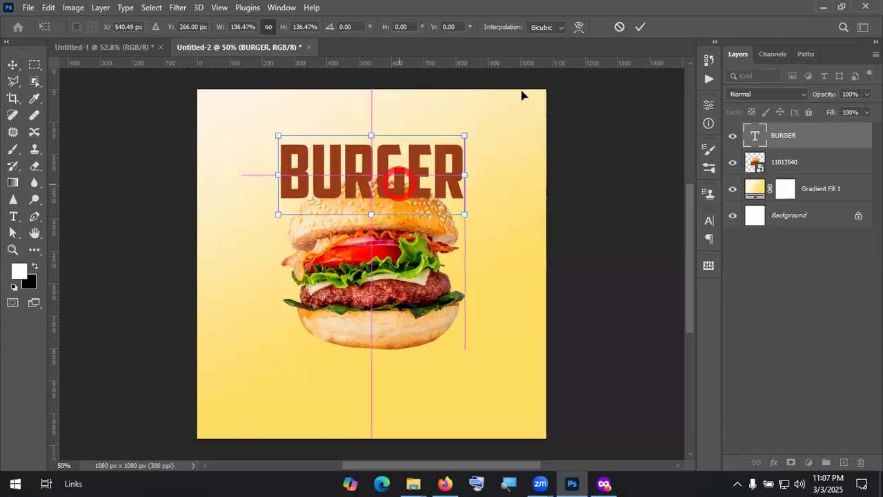
key(Return)
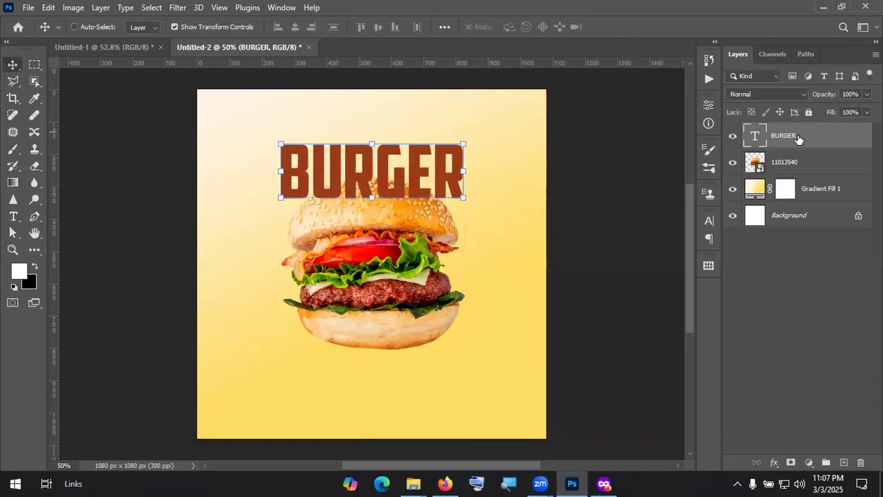
drag(799, 138, 803, 172)
Step: Put BURGER behind the burger and duplicate it into copies stacked downward
mouse_move(416, 161)
mouse_down()
mouse_move(416, 169)
mouse_move(417, 161)
mouse_up()
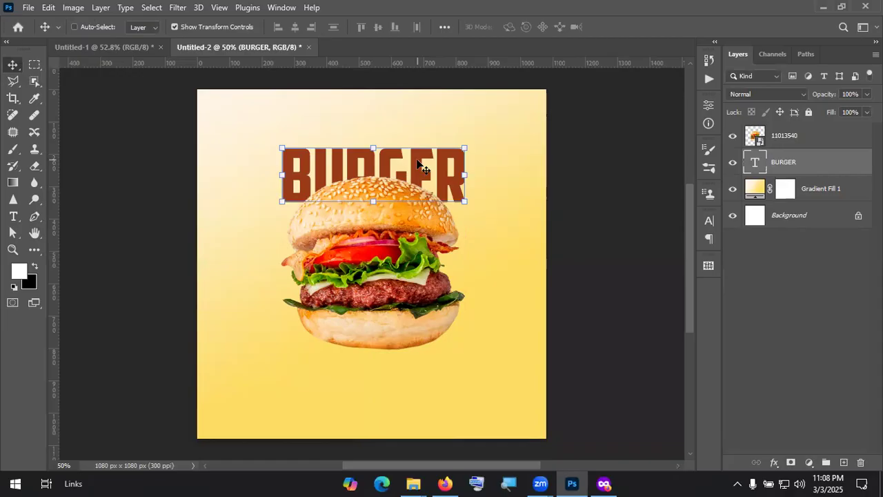
scroll(445, 189, down, 1)
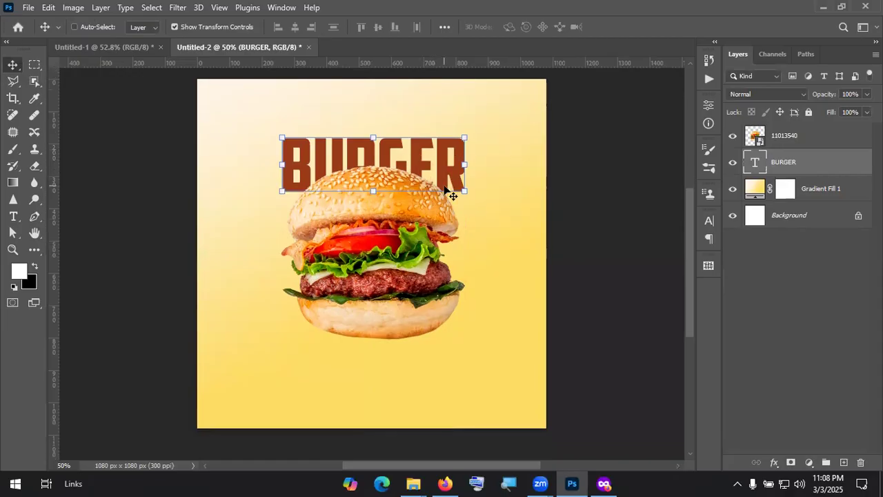
drag(440, 170, 459, 327)
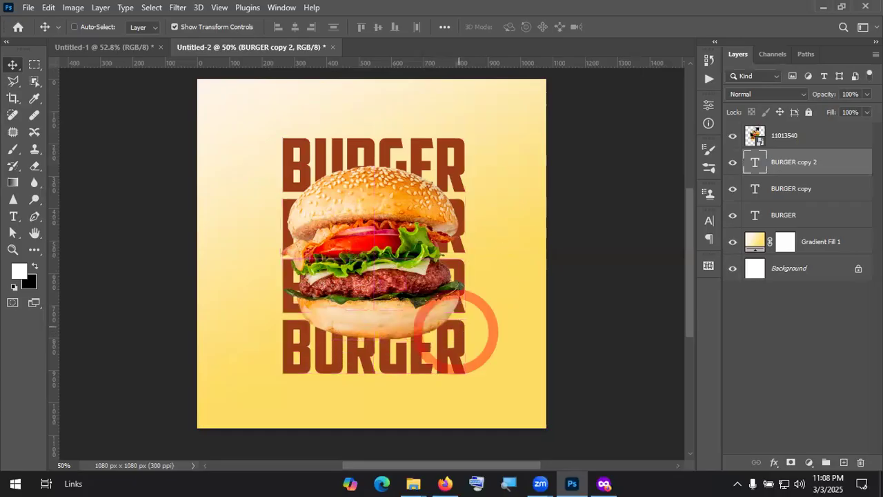
Step: Select all four BURGER layers, centre them behind the burger and convert them to one smart object
shift+click(786, 242)
key(shift+Up)
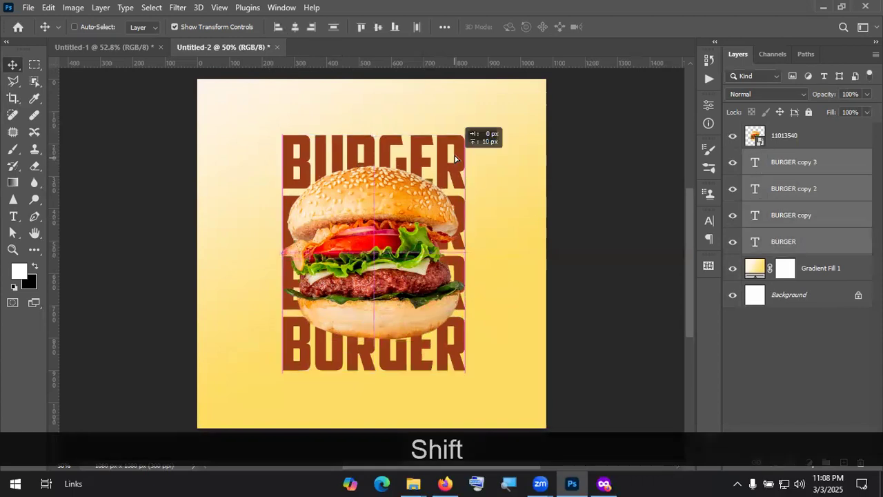
drag(446, 164, 449, 163)
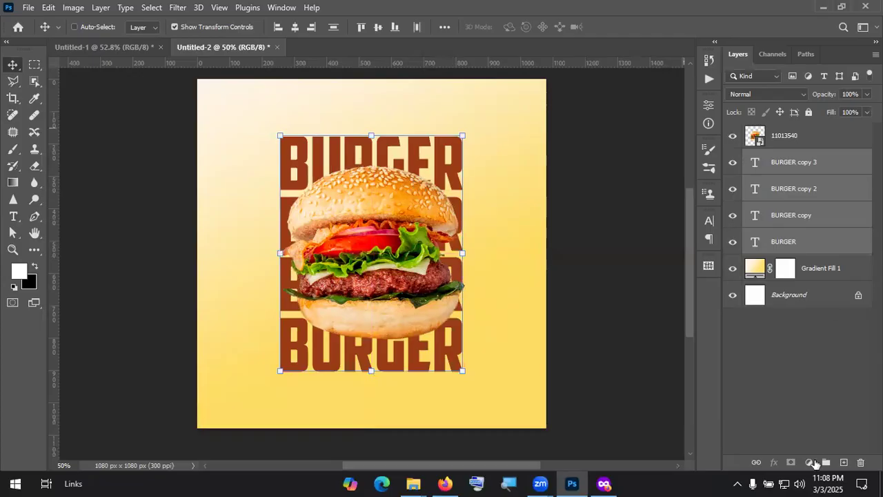
right_click(817, 217)
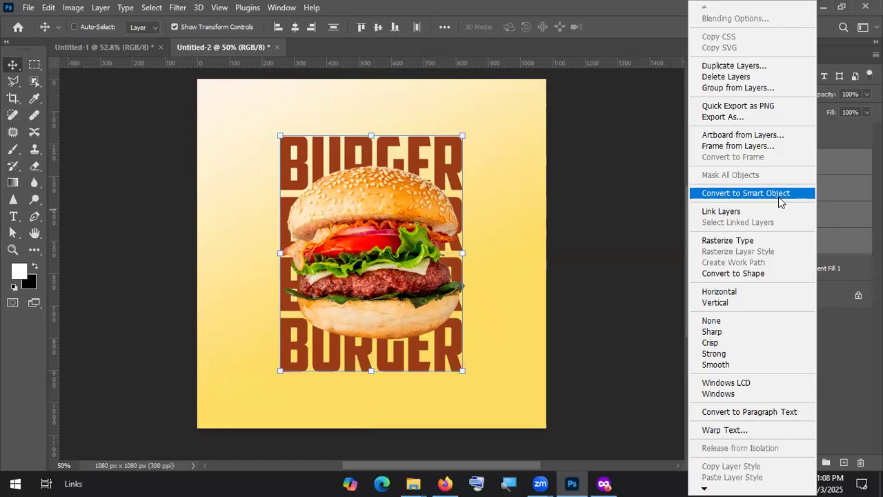
click(779, 196)
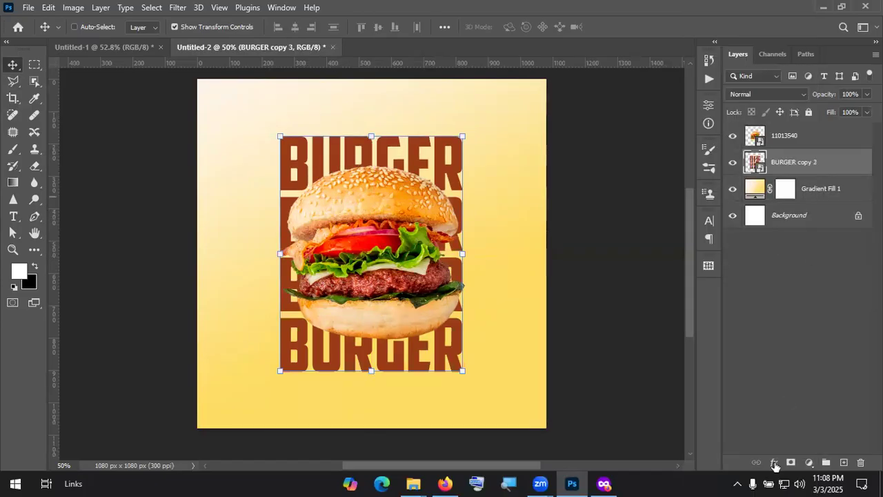
Step: Try black-to-white and foreground-to-background gradient fills, then discard the gradient fill layer
click(809, 462)
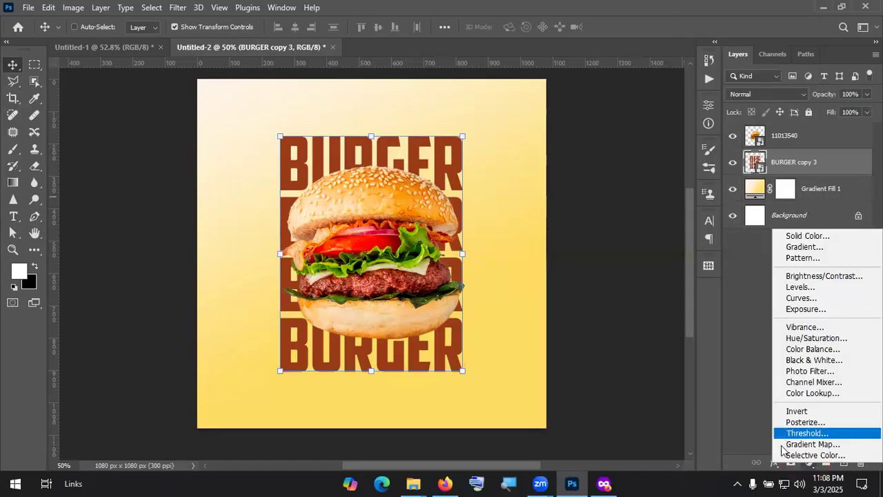
click(810, 249)
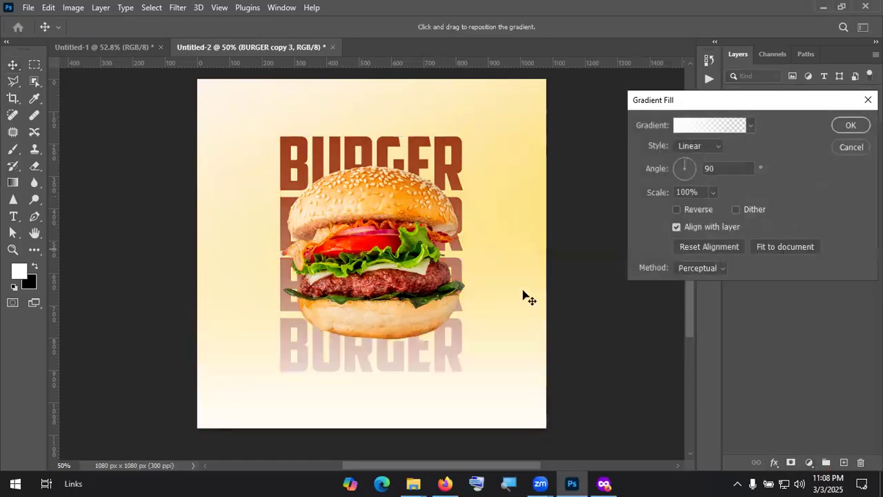
click(701, 127)
click(584, 138)
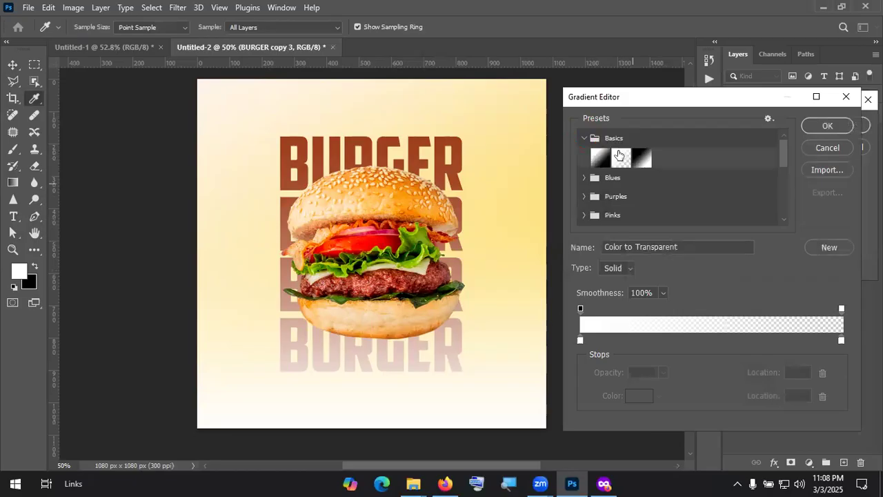
click(636, 157)
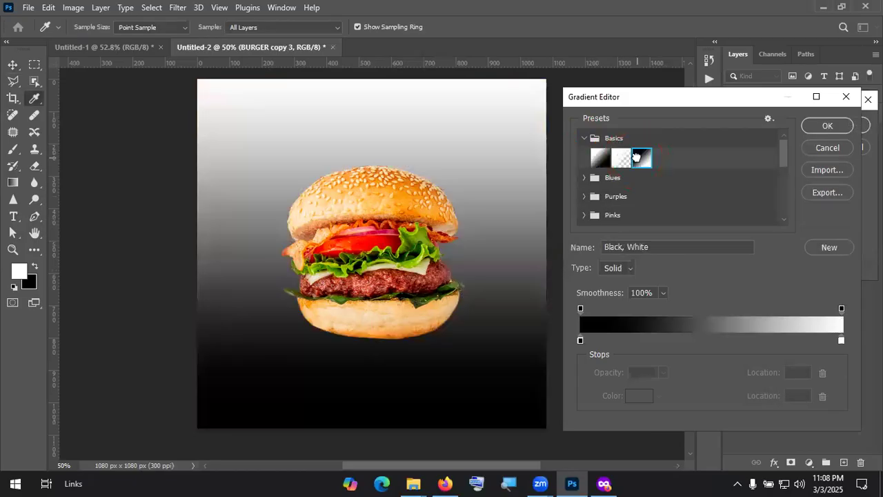
click(600, 157)
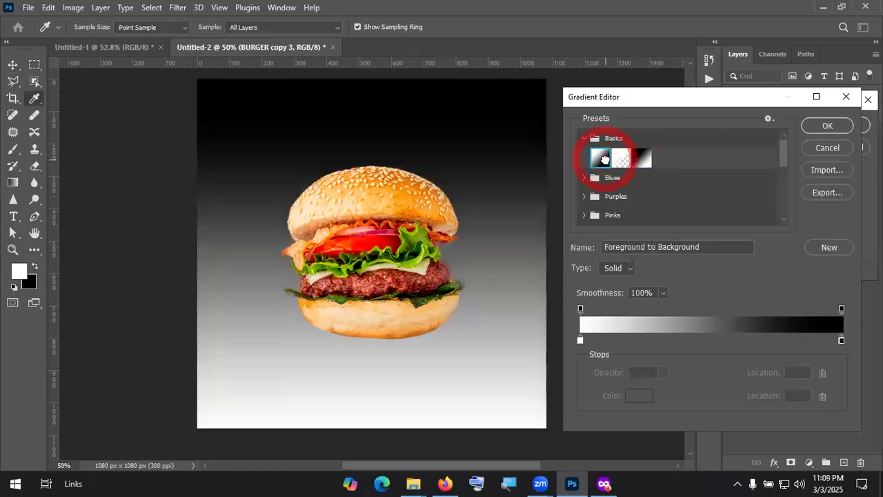
click(846, 97)
click(868, 100)
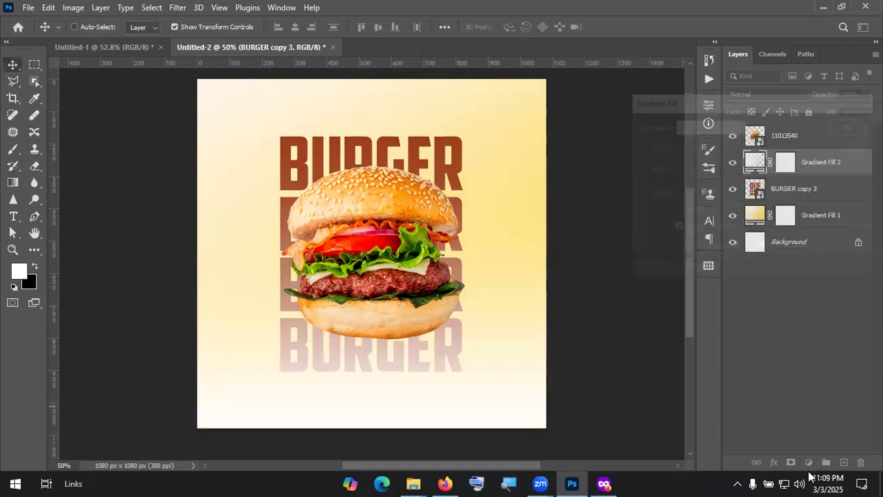
Step: Add a Gradient Overlay style to the BURGER text using the cream-to-yellow preset
click(774, 462)
click(790, 426)
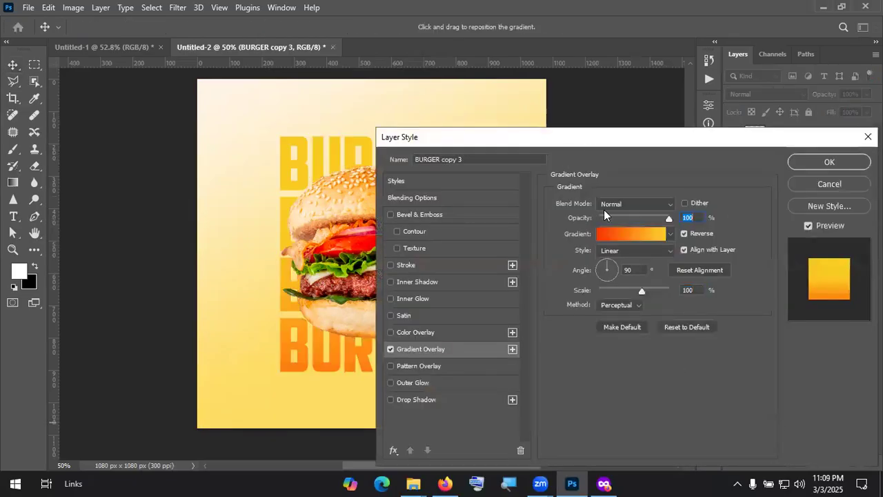
drag(552, 132, 604, 213)
click(655, 307)
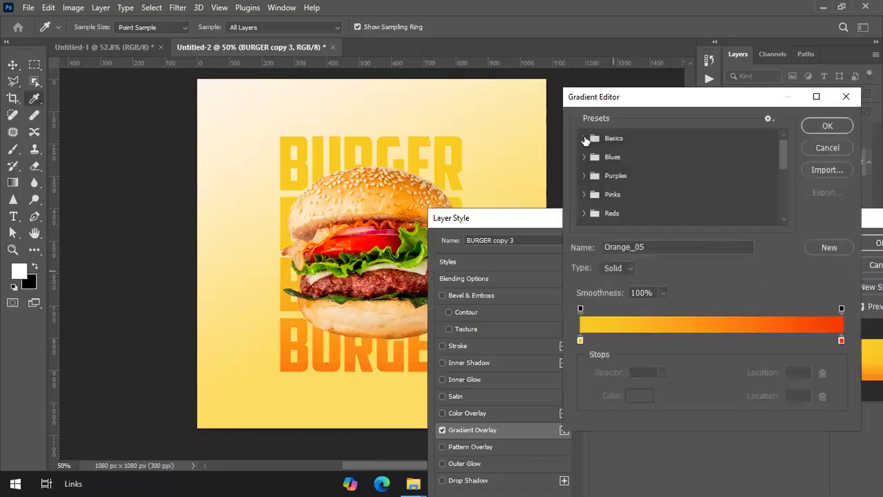
click(585, 139)
click(601, 158)
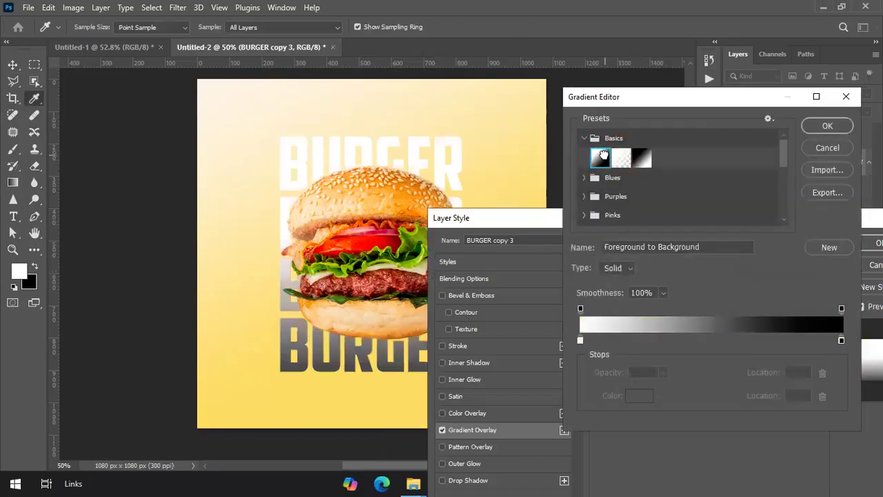
click(640, 157)
scroll(614, 186, down, 3)
scroll(596, 199, down, 4)
click(629, 216)
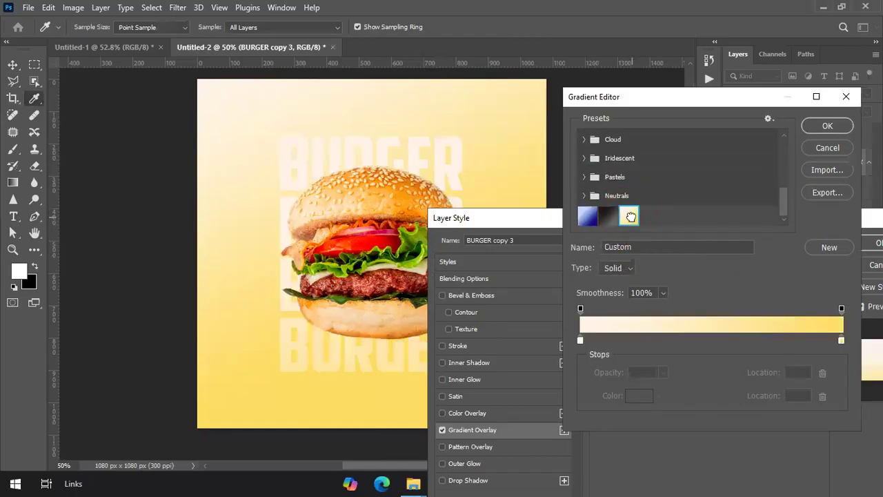
click(827, 126)
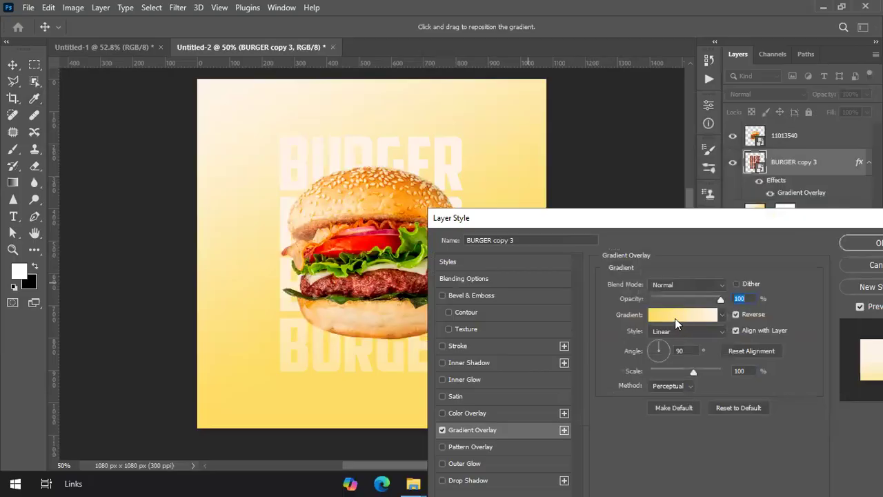
Step: Set the overlay angle to 46°, adjust the fade position, and apply the style
click(658, 350)
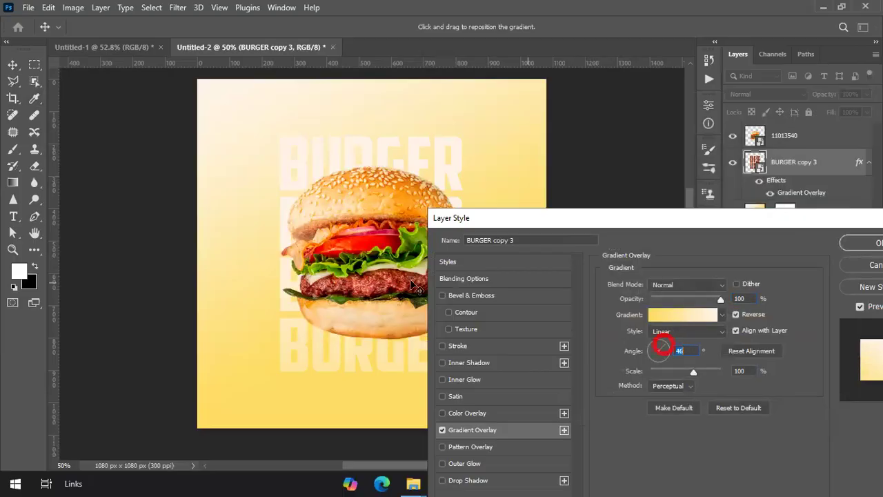
drag(318, 184, 242, 209)
click(627, 221)
drag(620, 222, 337, 186)
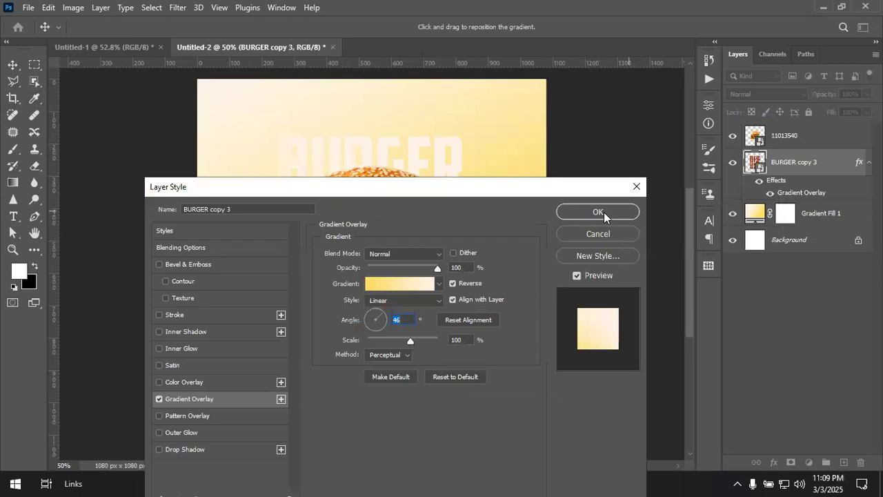
click(607, 211)
click(811, 354)
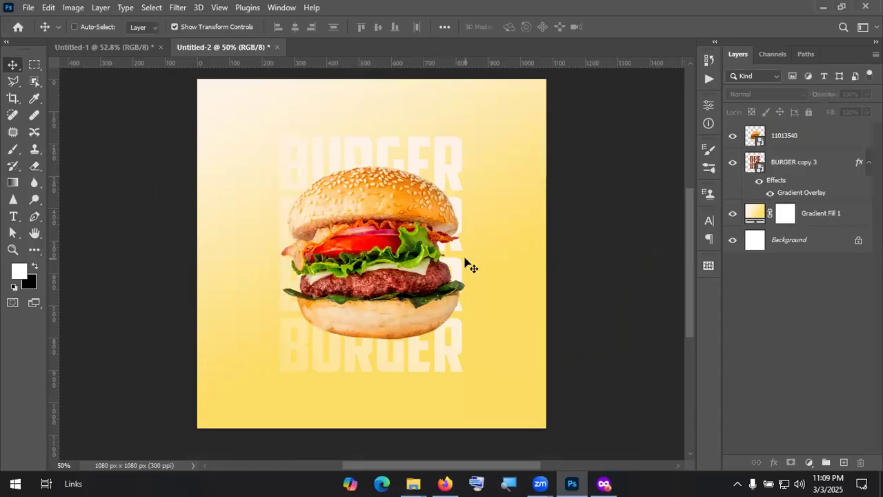
Step: Close the Freepik burger page and return to the Google Images search in the browser
key(alt+Tab)
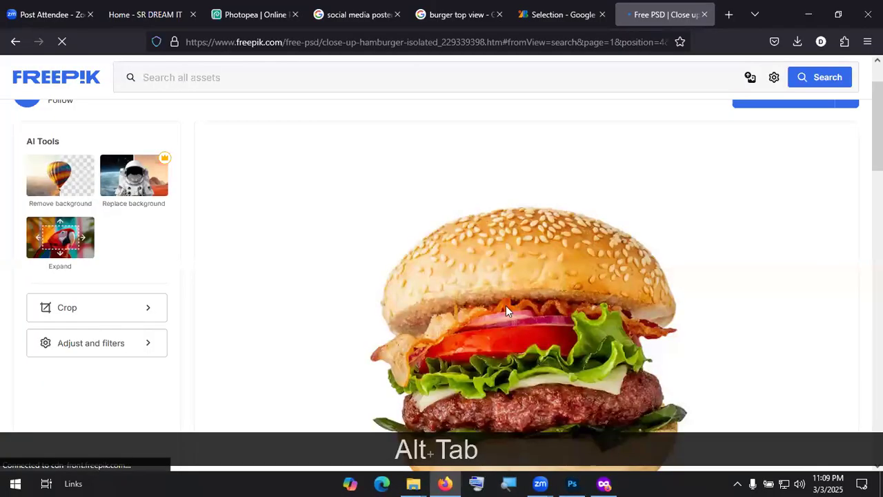
scroll(537, 318, down, 3)
scroll(553, 252, up, 4)
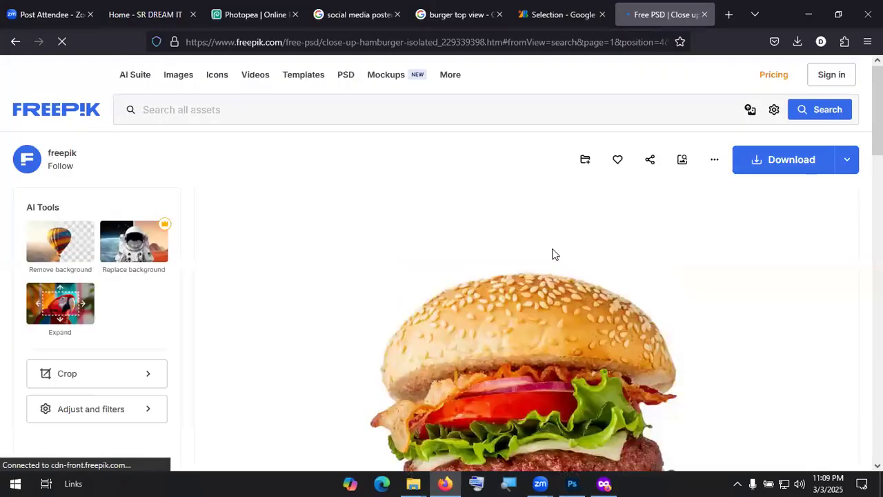
click(703, 14)
key(alt+Tab)
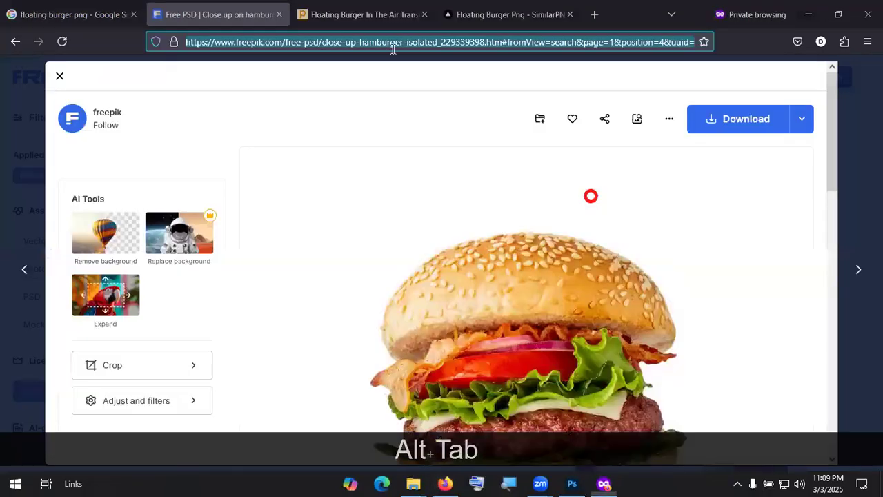
click(15, 41)
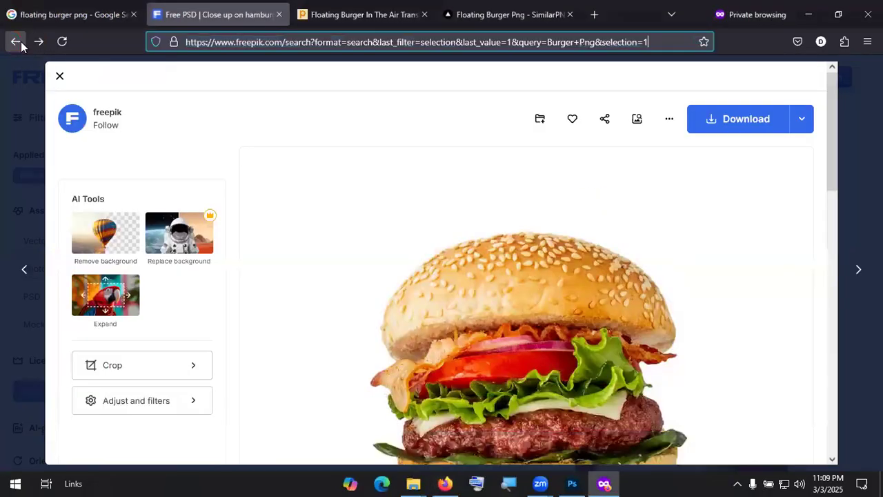
click(75, 15)
Step: Search Google Images for 'Onion ring png' and narrow results to red onion slices
text(/Onion ring png)
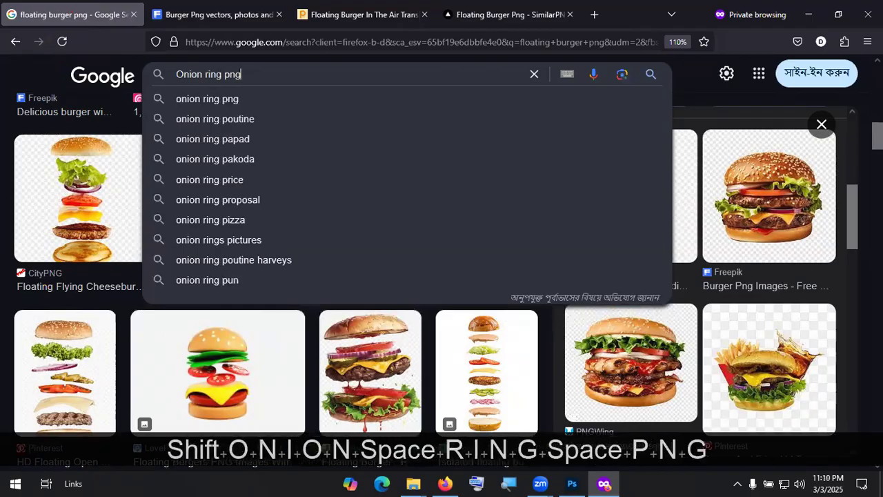
key(Return)
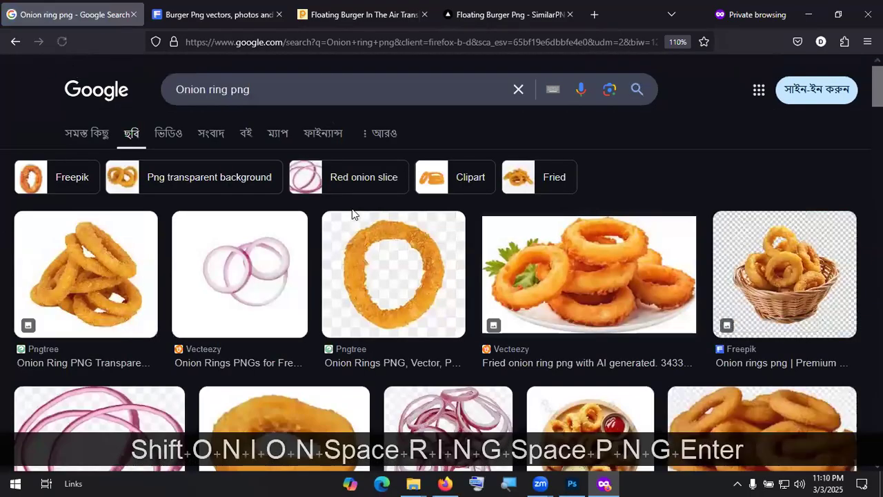
scroll(247, 159, down, 3)
scroll(275, 191, down, 3)
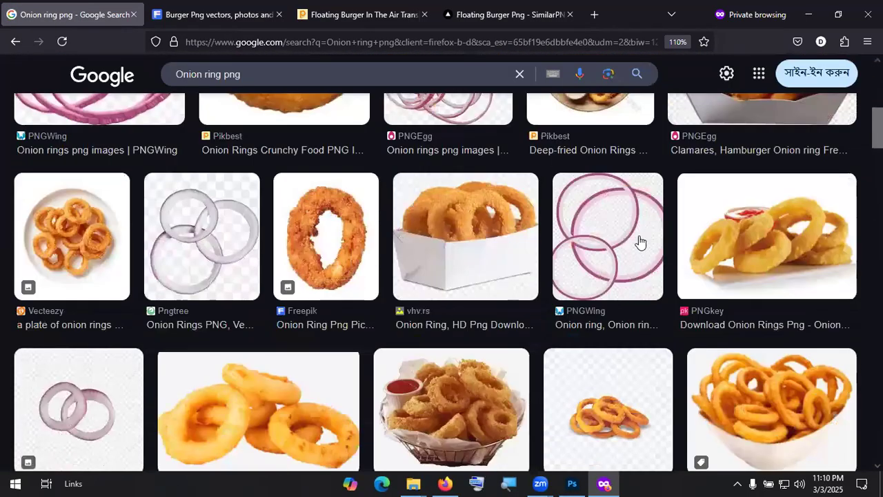
scroll(639, 242, up, 5)
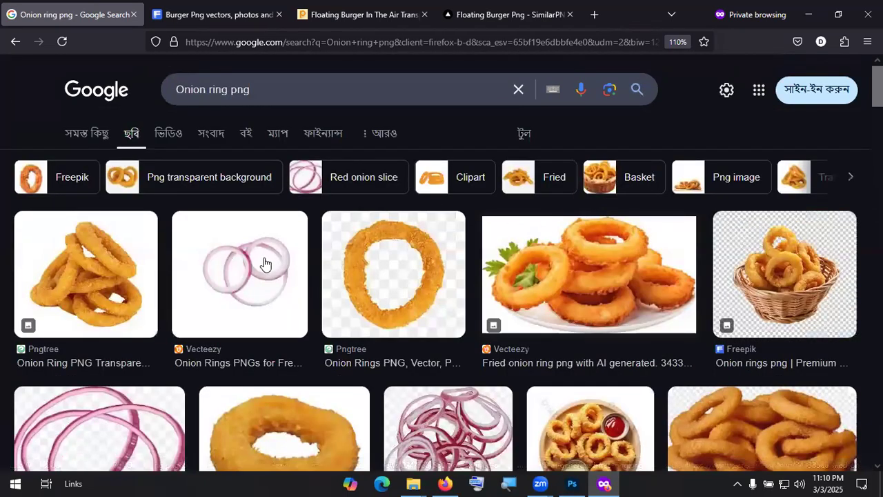
click(343, 186)
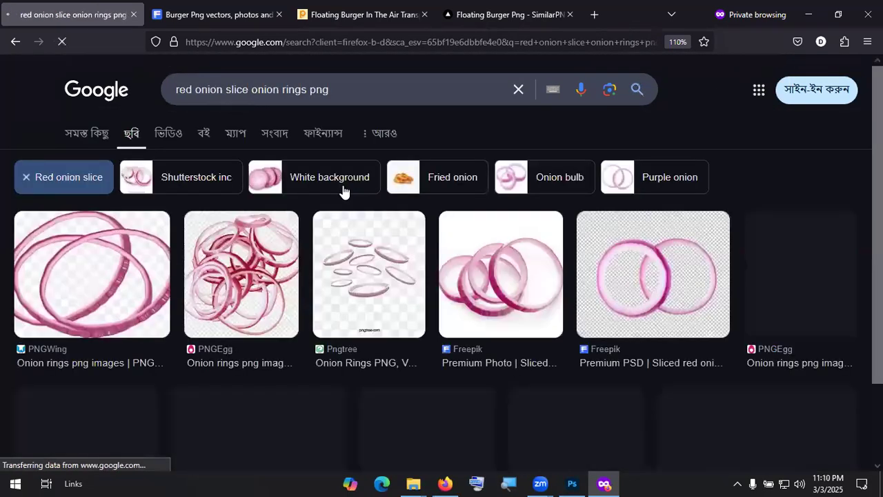
scroll(583, 258, down, 5)
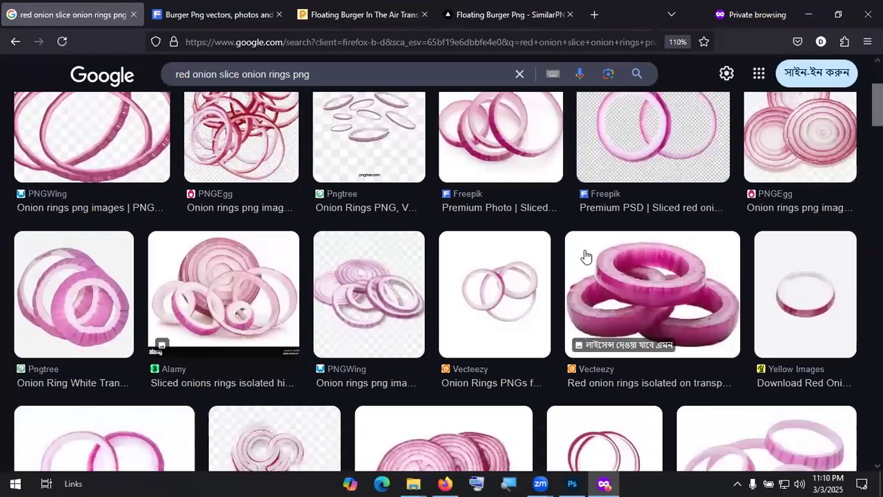
scroll(581, 253, down, 5)
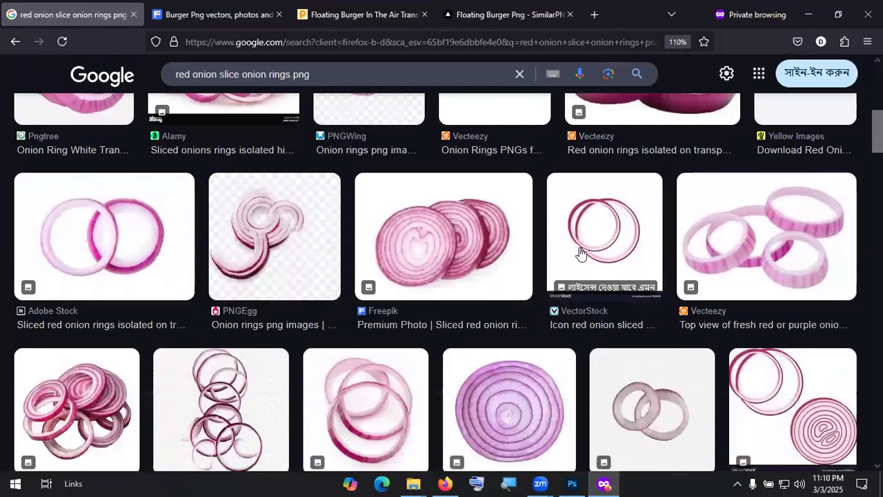
scroll(301, 239, down, 3)
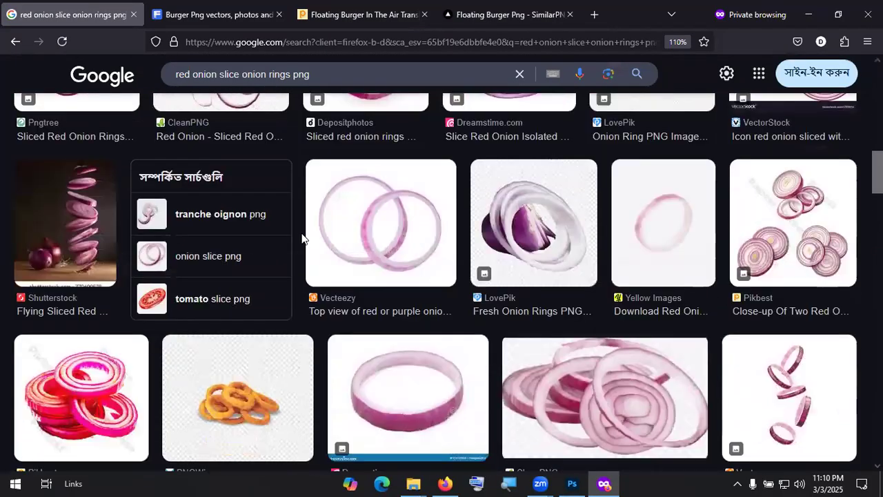
scroll(304, 238, down, 3)
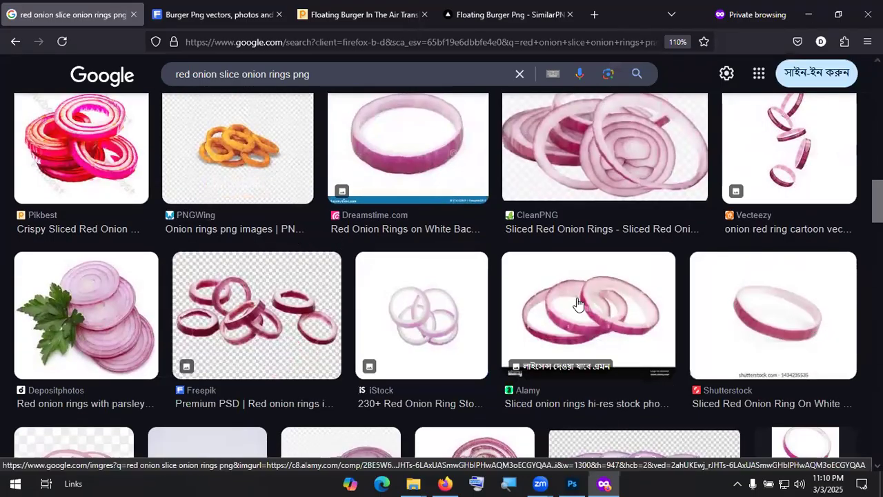
scroll(469, 282, down, 6)
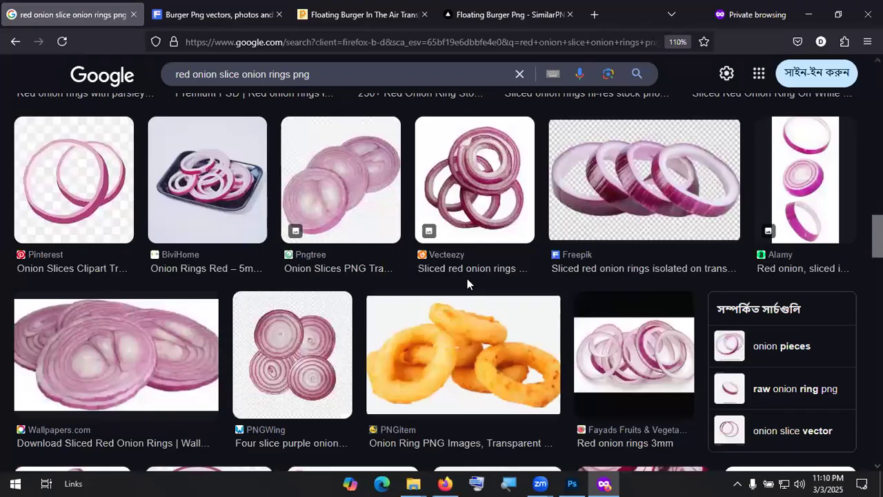
Step: Open the falling onion slices preview and copy the image to the clipboard
click(788, 193)
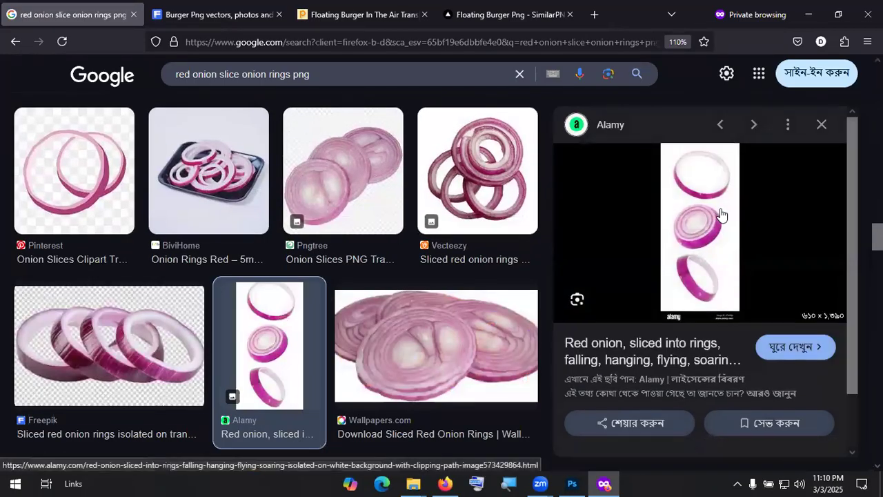
right_click(711, 205)
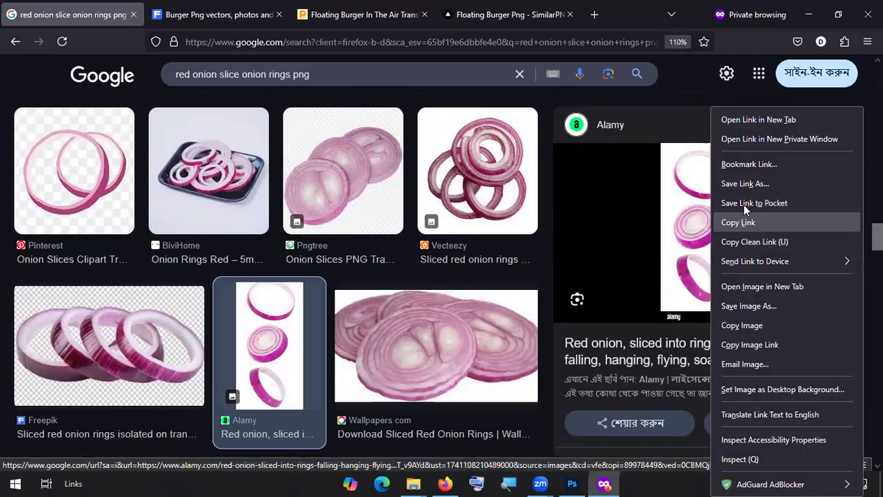
click(754, 326)
key(alt+Tab)
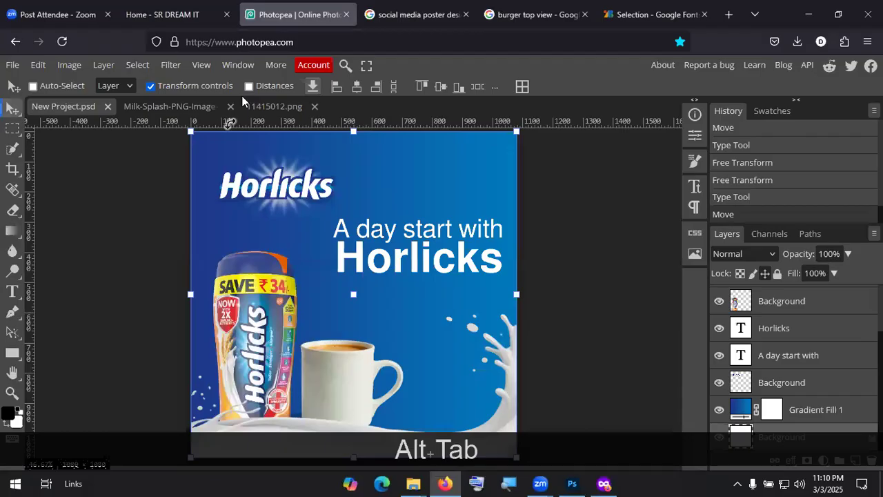
Step: Create a new clipboard-sized document and paste the onion image into it
key(alt+Tab)
key(Tab)
click(28, 7)
click(35, 29)
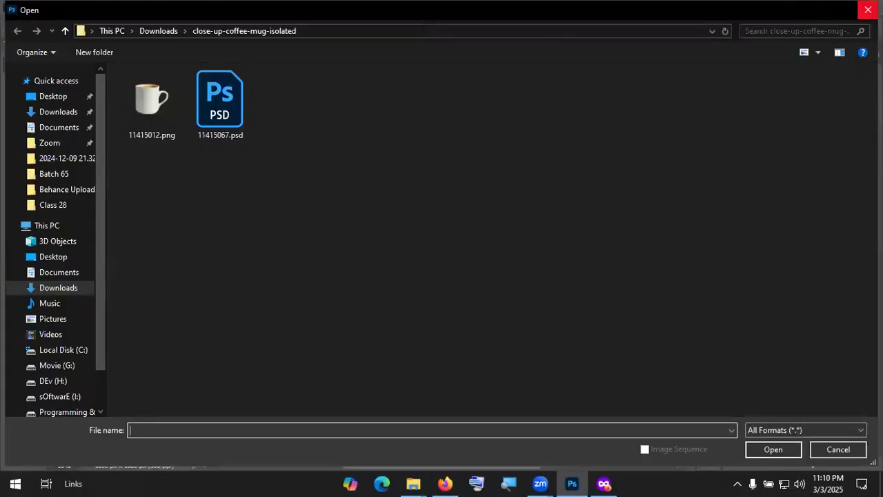
click(867, 9)
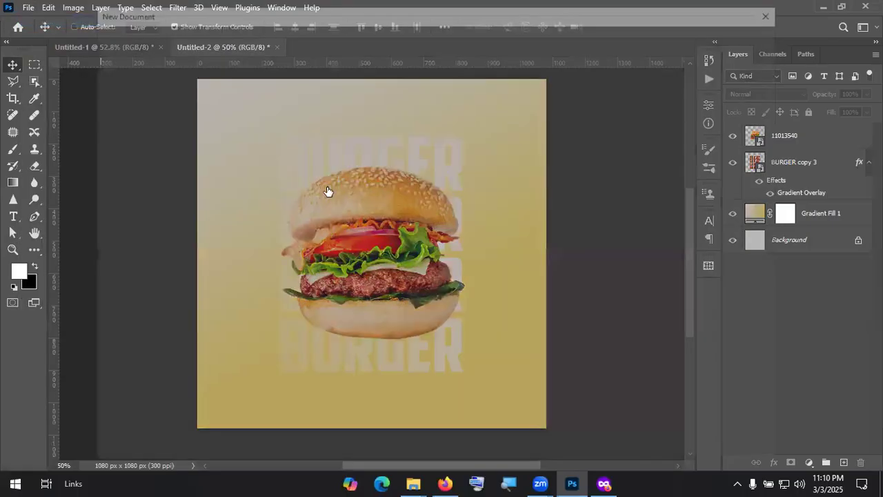
key(ctrl+n)
click(692, 439)
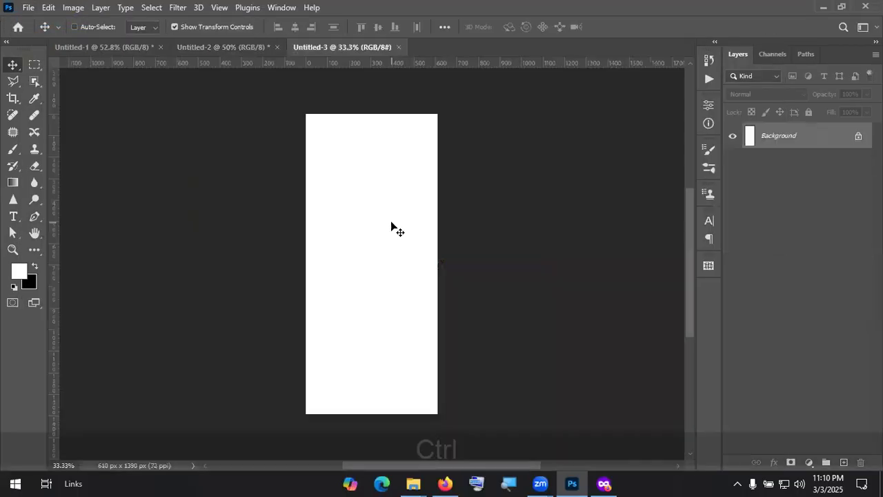
key(ctrl+v)
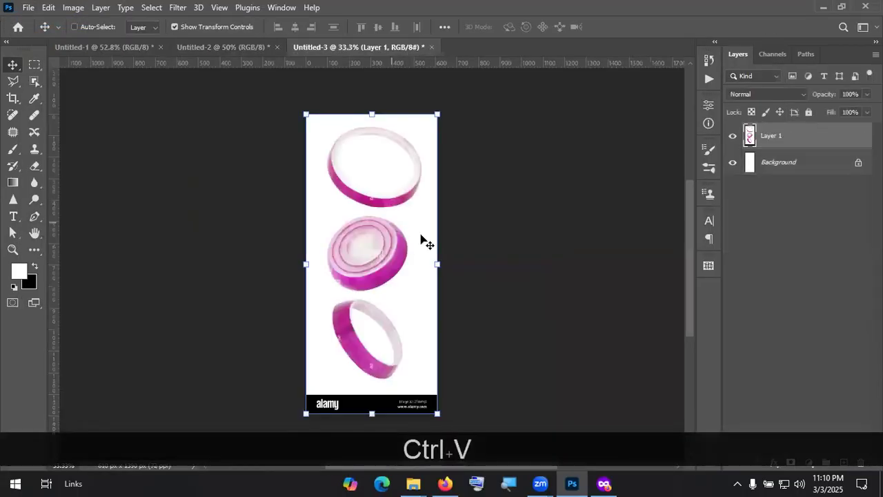
Step: Hide the Background, remove the onions' white background, and apply the layer mask
click(823, 213)
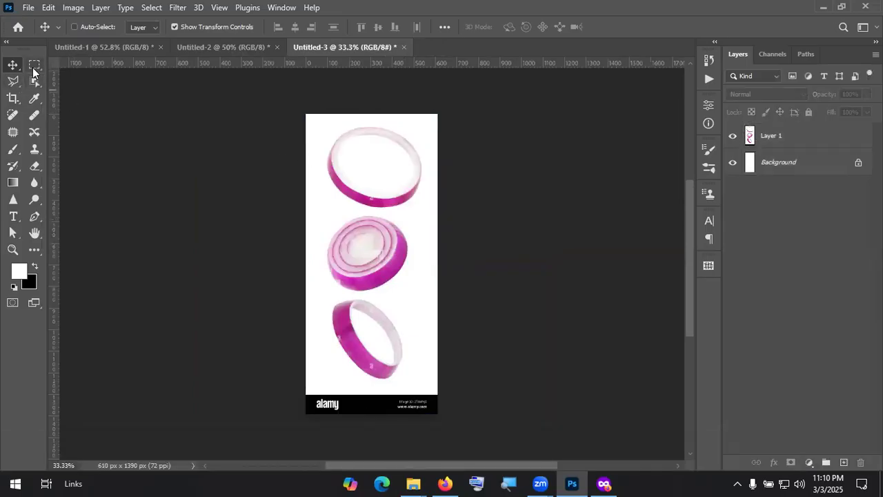
click(764, 142)
alt+click(732, 136)
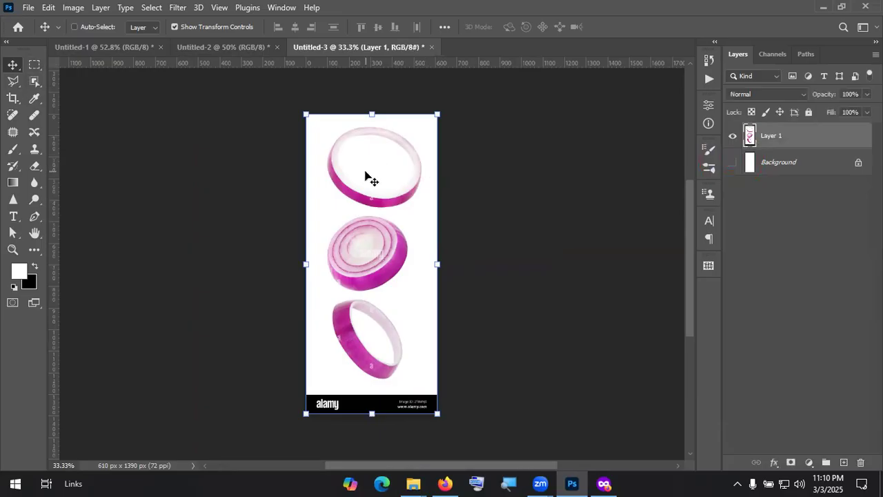
click(282, 7)
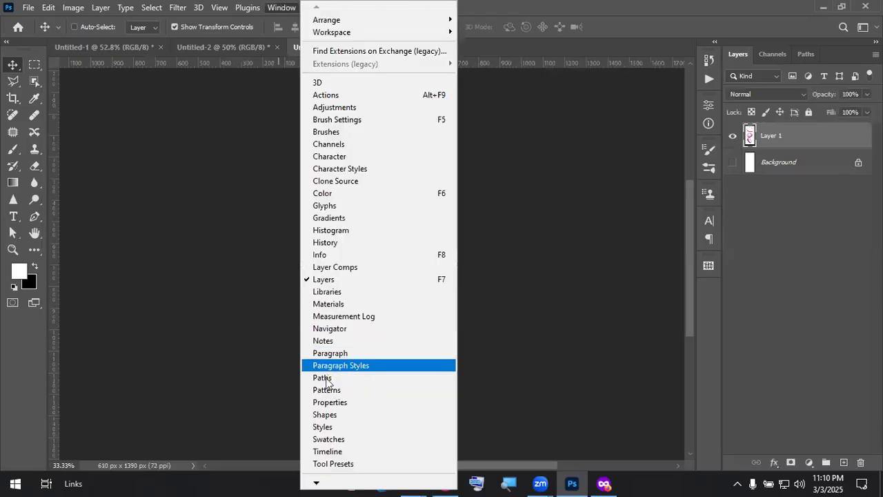
click(335, 407)
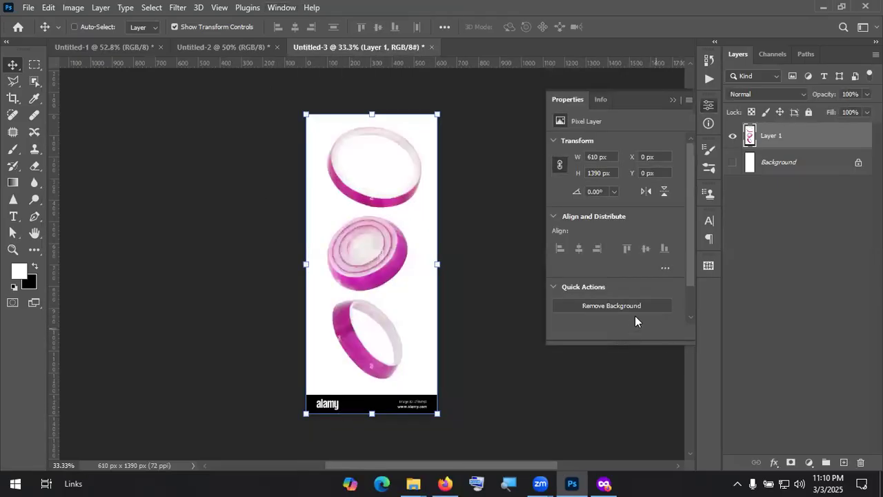
click(600, 305)
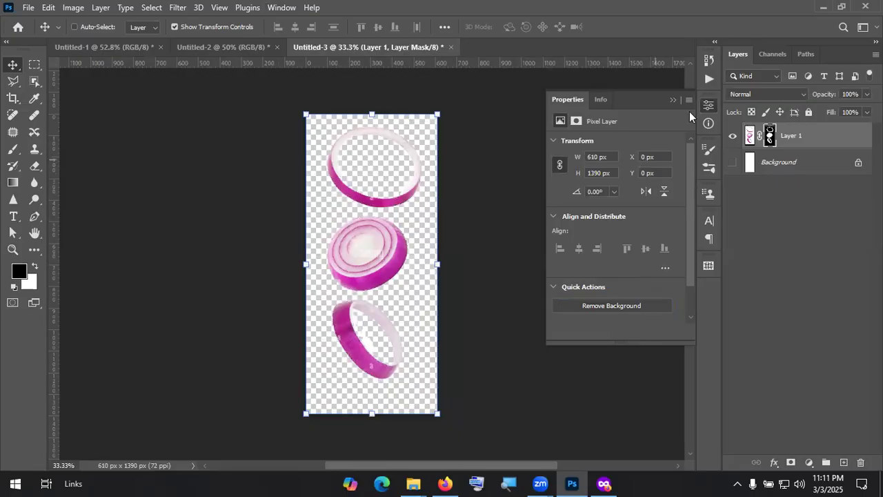
click(673, 100)
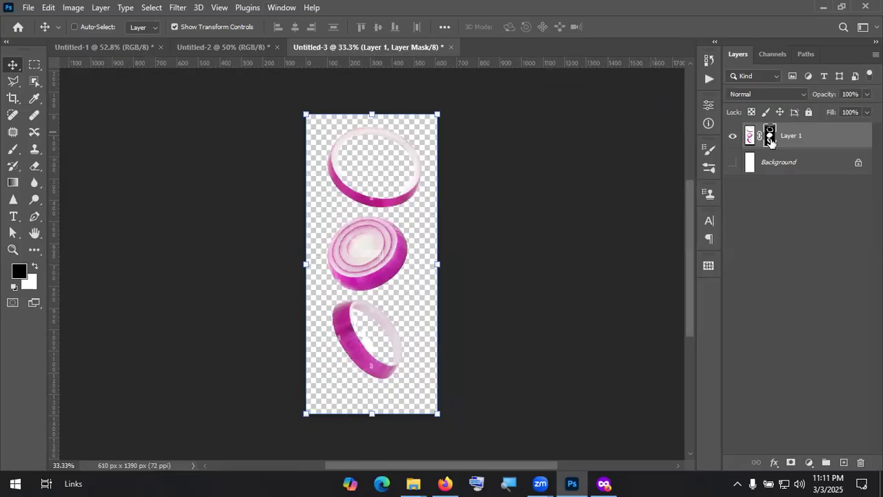
right_click(771, 140)
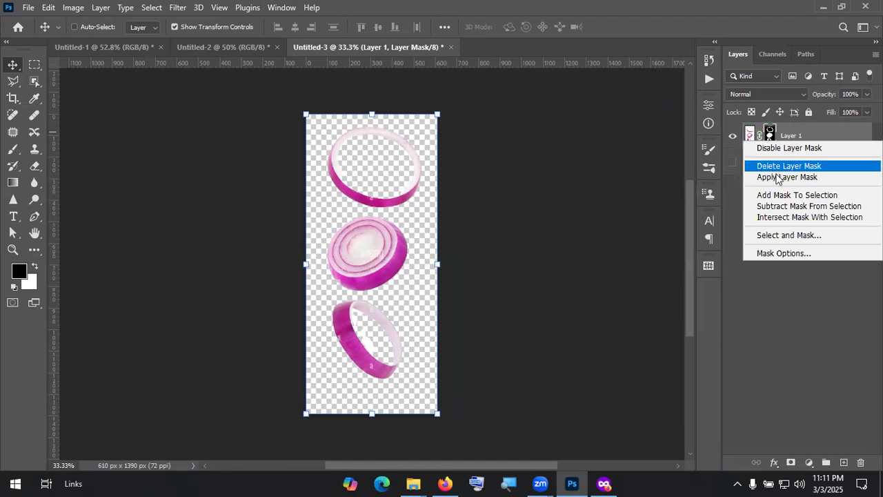
click(777, 176)
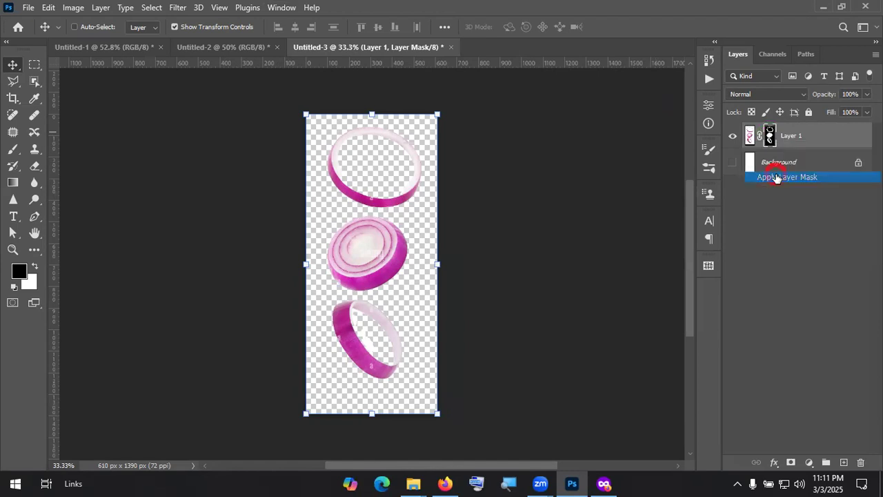
Step: Lasso the top onion ring and drag it into the Untitled-2 burger poster
click(33, 66)
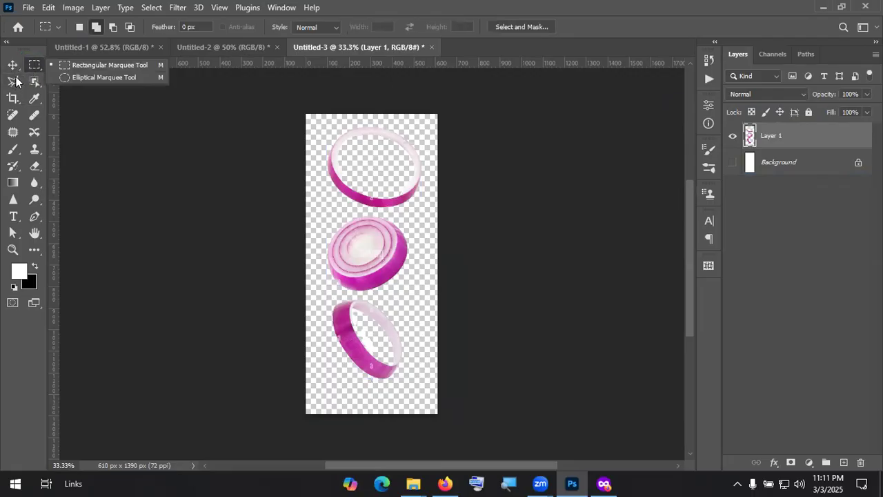
click(14, 81)
click(66, 81)
mouse_move(363, 123)
mouse_down()
mouse_move(323, 127)
mouse_move(316, 149)
mouse_move(329, 193)
mouse_move(352, 213)
mouse_move(414, 215)
mouse_move(440, 166)
mouse_move(419, 123)
mouse_move(353, 117)
mouse_up()
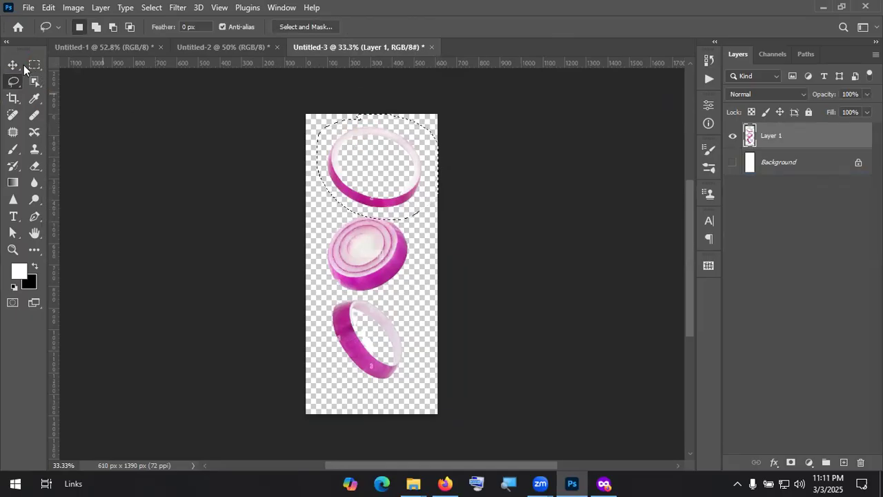
key(v)
drag(343, 152, 216, 49)
drag(442, 195, 544, 242)
Step: Shrink the onion ring to about 57% and place it at the right edge beside the burger
drag(536, 292, 494, 246)
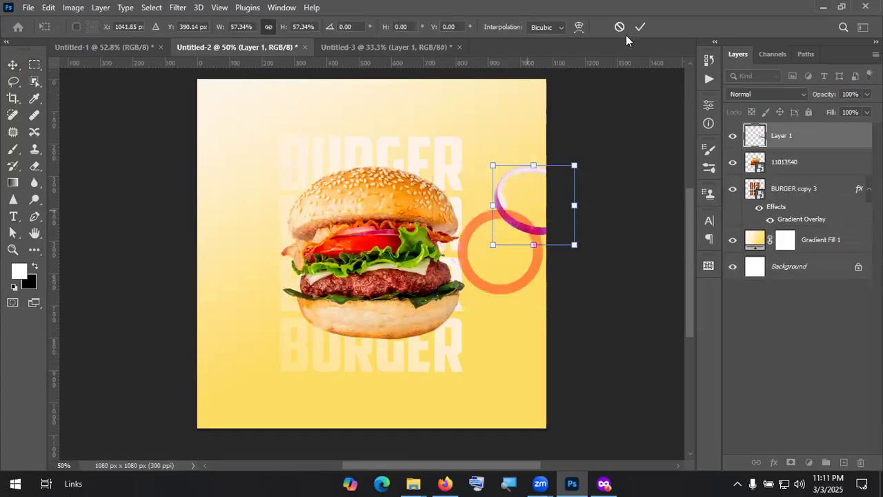
click(641, 26)
drag(541, 180, 528, 249)
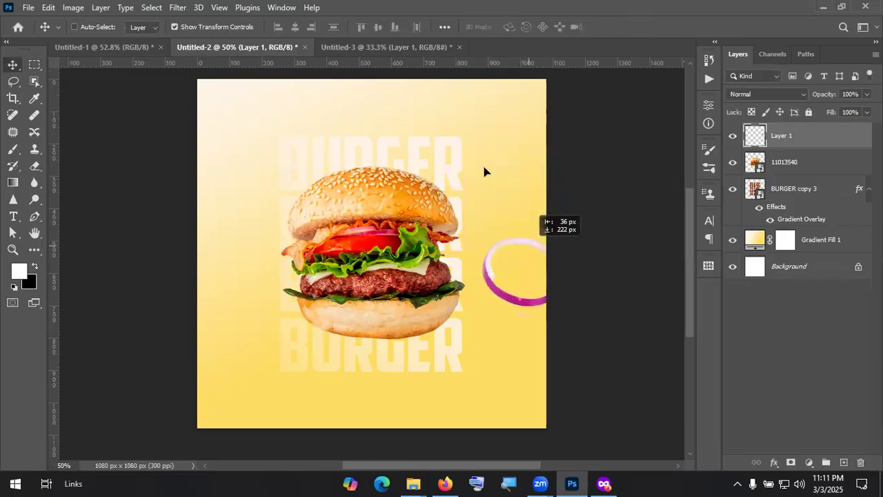
drag(484, 171, 483, 173)
click(179, 7)
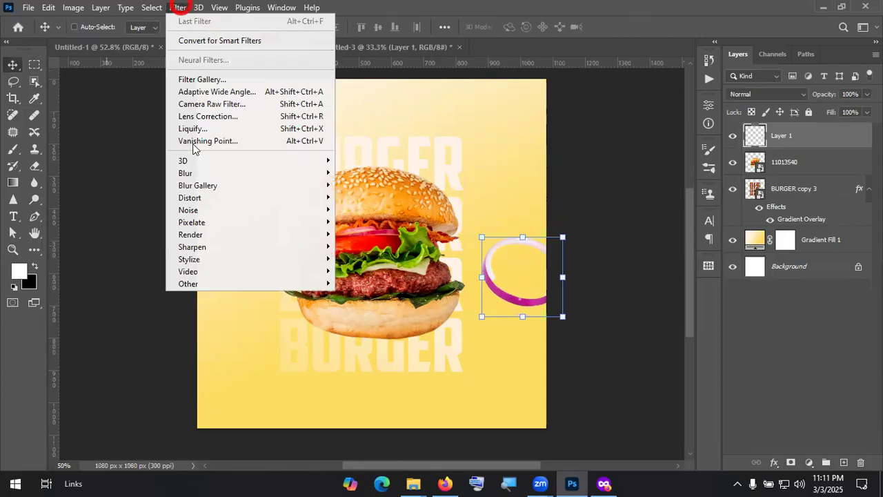
Step: Apply a Gaussian Blur of about 8.8 px to the onion ring
mouse_move(192, 174)
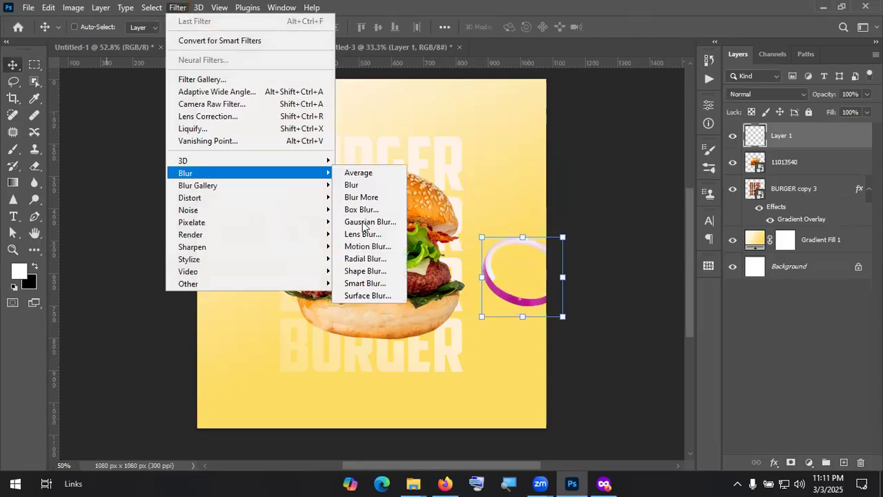
click(371, 221)
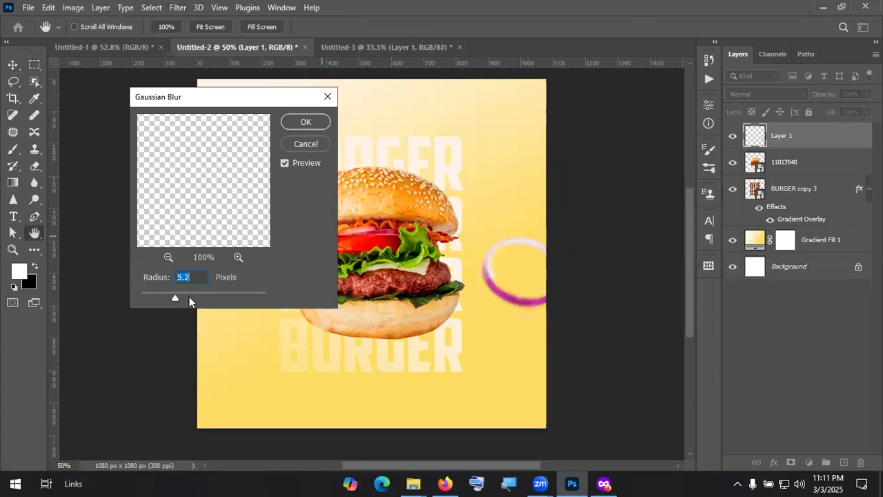
click(190, 298)
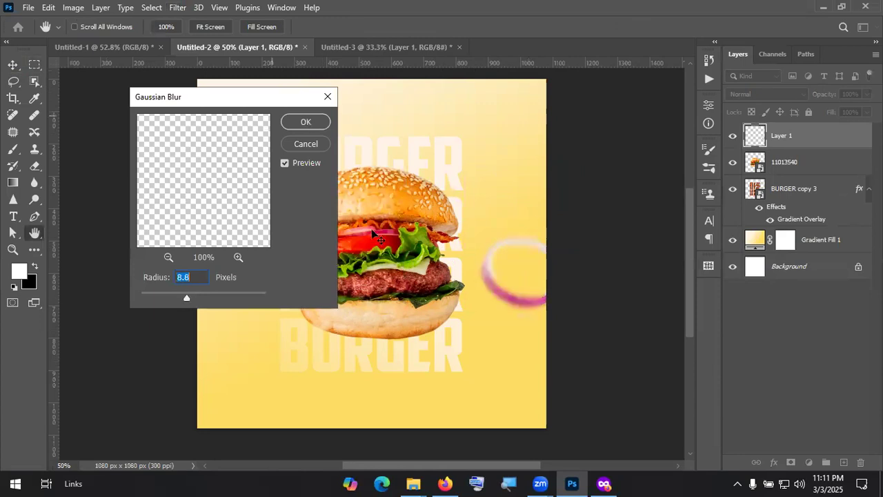
key(Return)
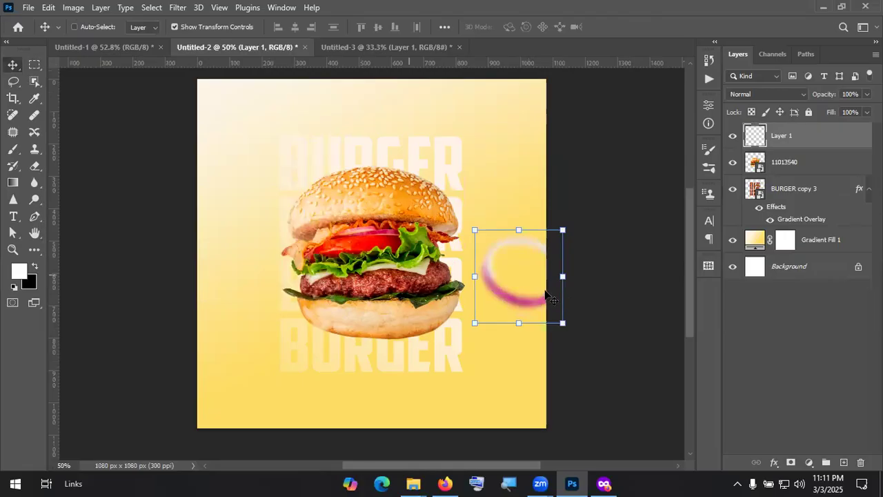
Step: Move the blurred onion ring to the poster's upper-right edge, partly cut off
drag(505, 244, 553, 322)
drag(491, 370, 489, 163)
click(641, 28)
key(alt)
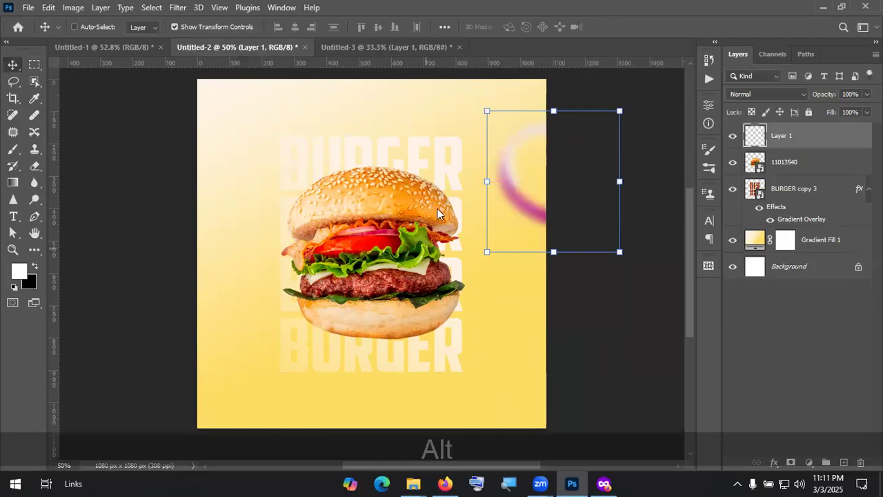
key(alt+Tab)
Step: Bring the top onion ring from Untitled-3 into the poster, scaled to 58%, at the left edge
click(363, 46)
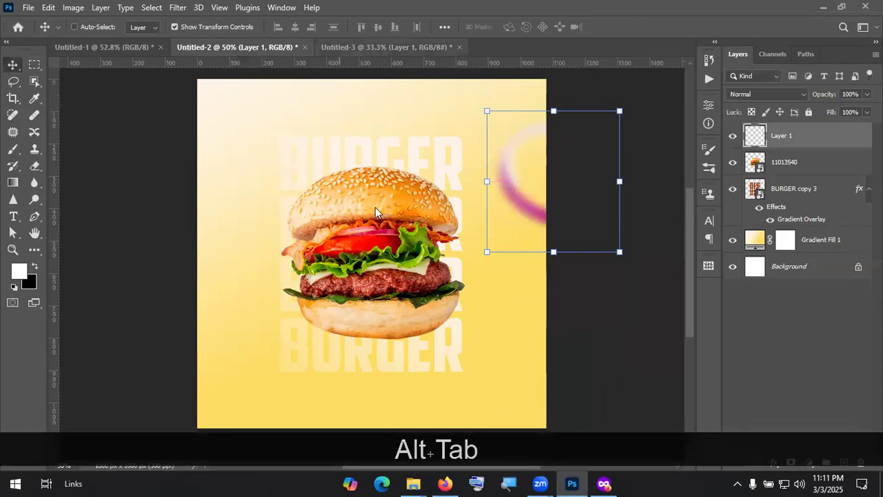
drag(291, 143, 202, 134)
drag(211, 114, 242, 241)
drag(655, 16, 626, 64)
drag(243, 365, 211, 371)
click(644, 27)
Step: Give the second onion ring a 43°, 33-pixel Motion Blur
scroll(248, 166, down, 1)
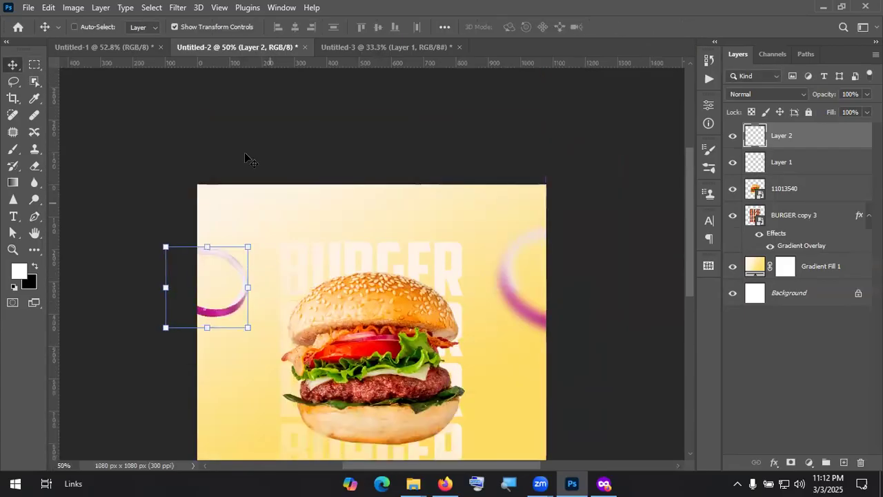
scroll(181, 10, down, 1)
click(185, 6)
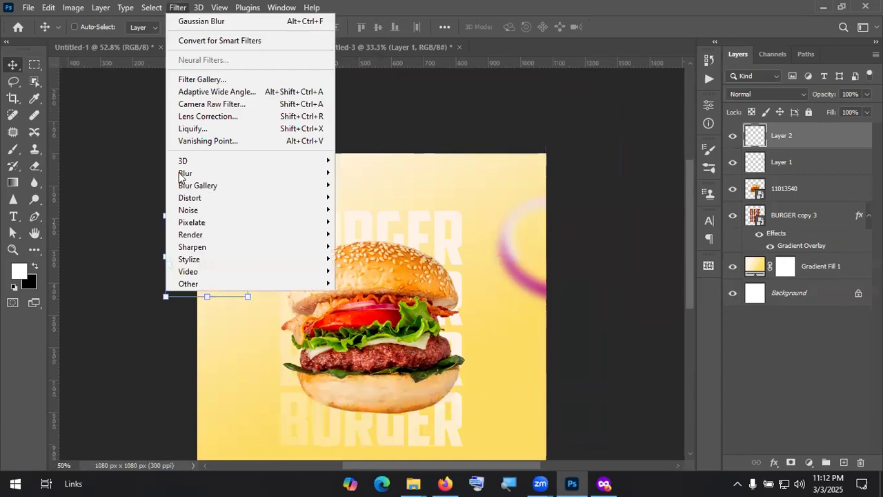
mouse_move(236, 178)
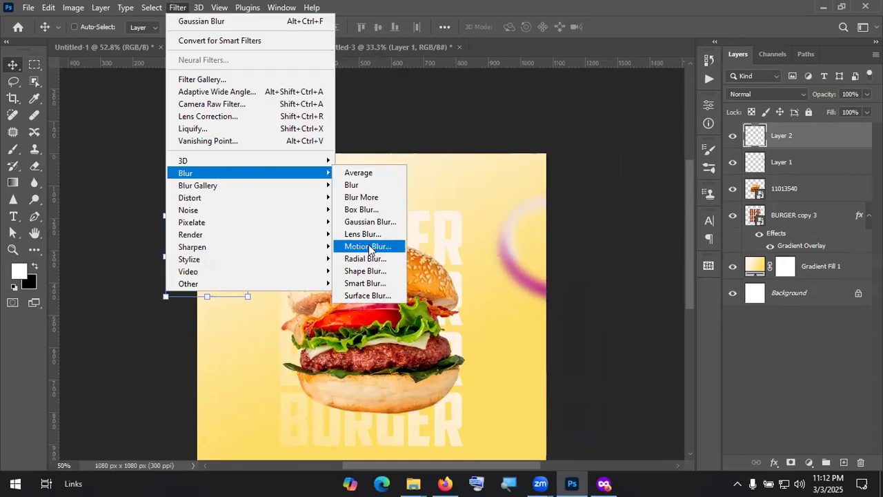
click(369, 247)
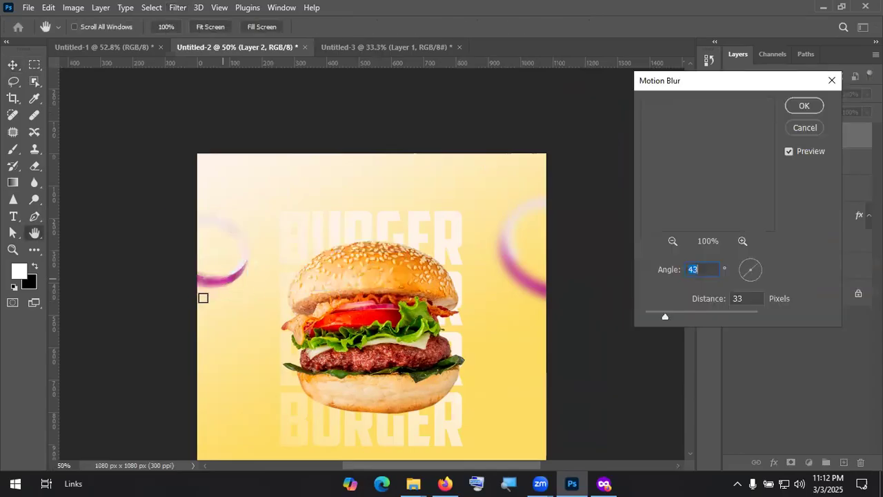
click(804, 105)
click(825, 339)
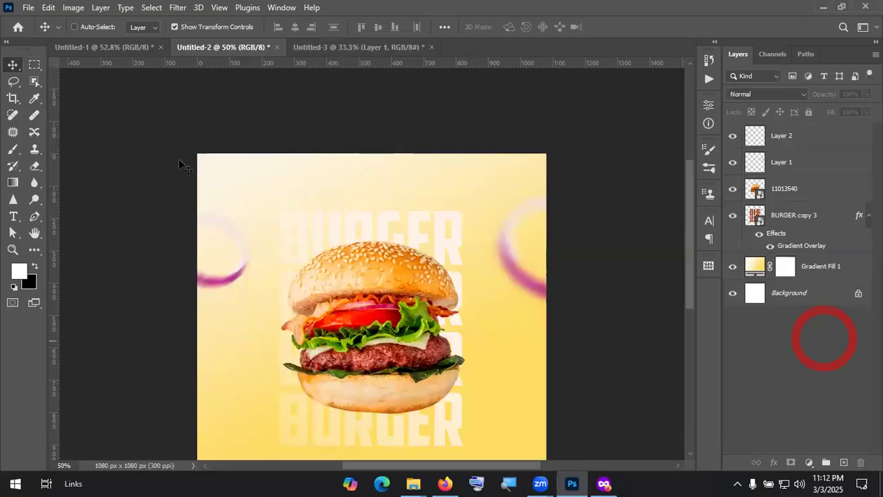
scroll(329, 231, down, 3)
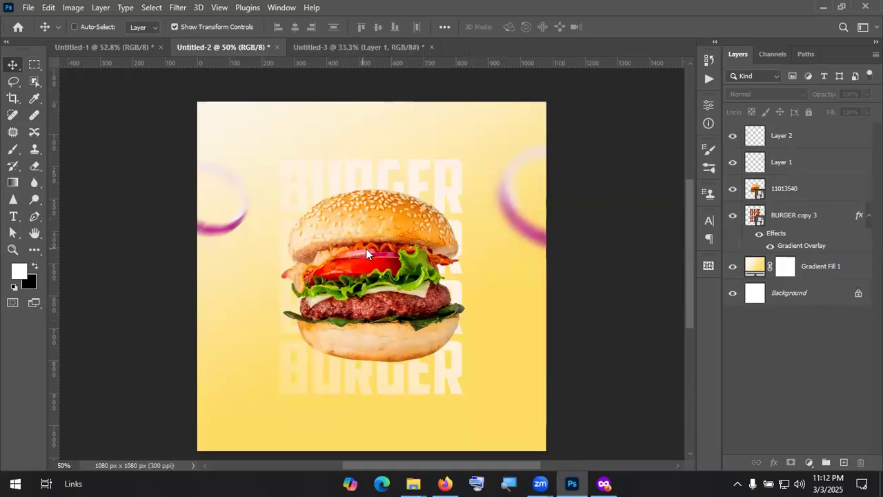
key(alt+Tab)
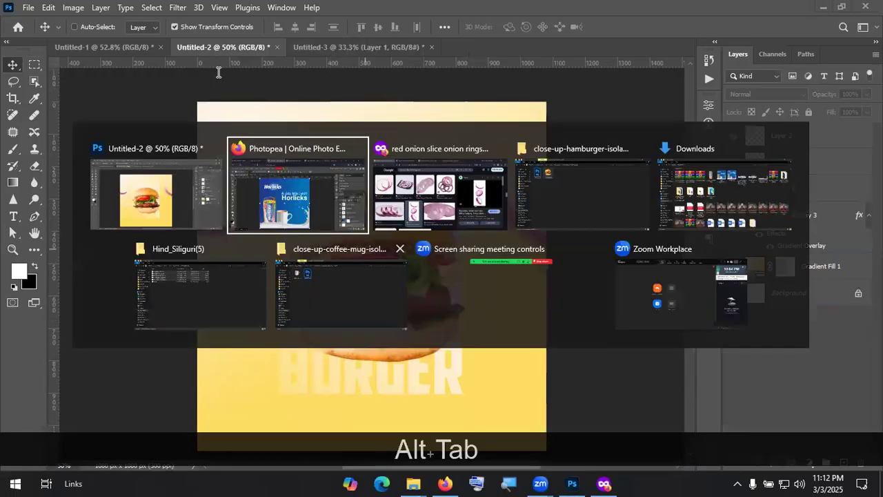
Step: Replace the image search with 'red chili png' in Google Images
key(alt+Tab)
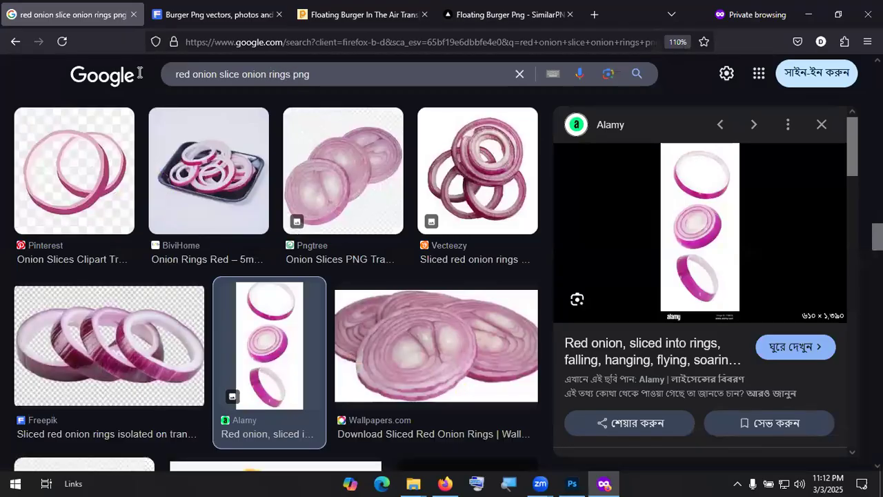
drag(174, 74, 286, 80)
drag(290, 73, 138, 75)
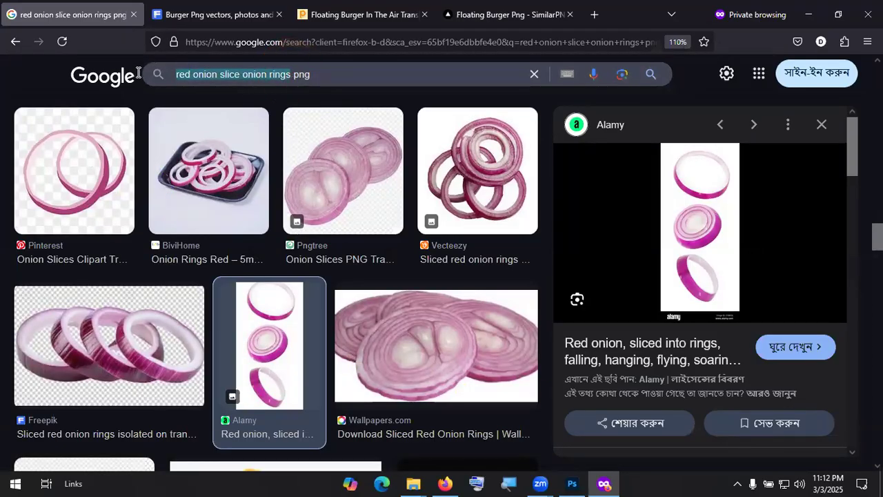
key(shift)
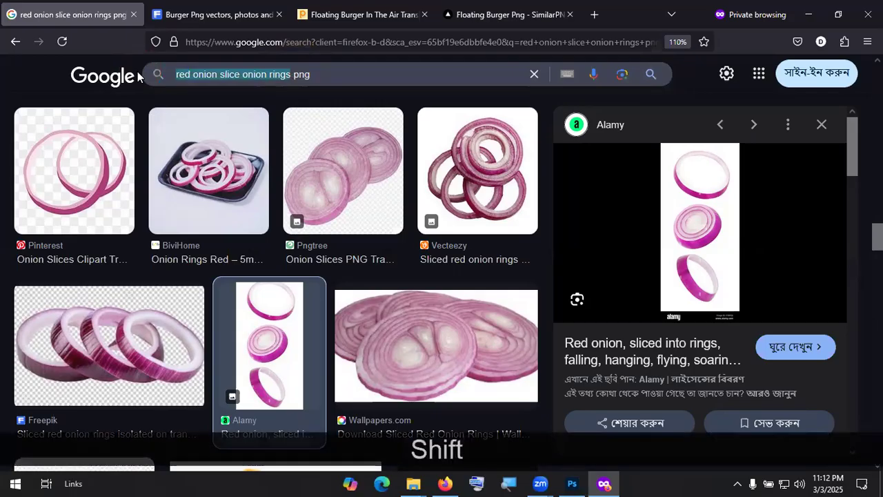
text(Red ch)
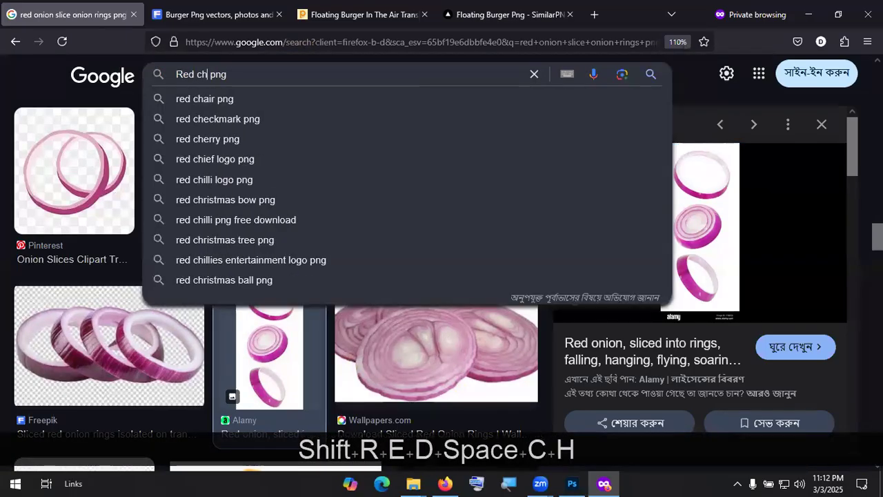
text(ili)
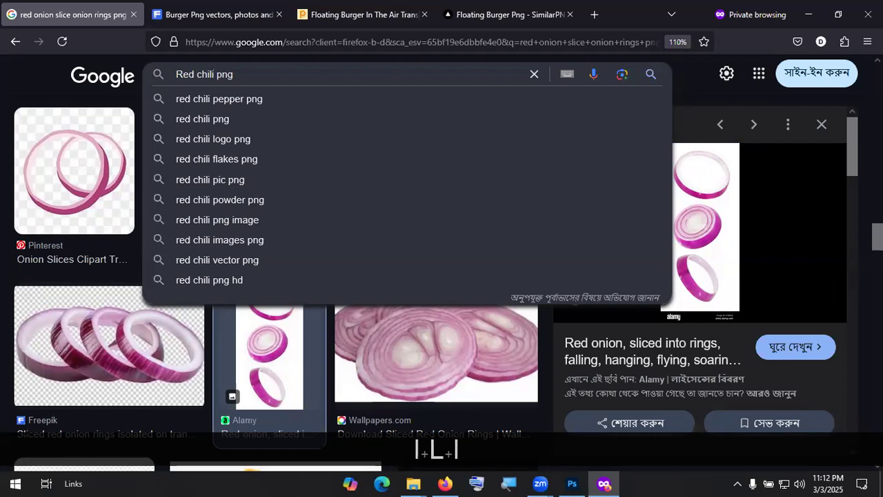
key(Down)
key(Down)
key(Return)
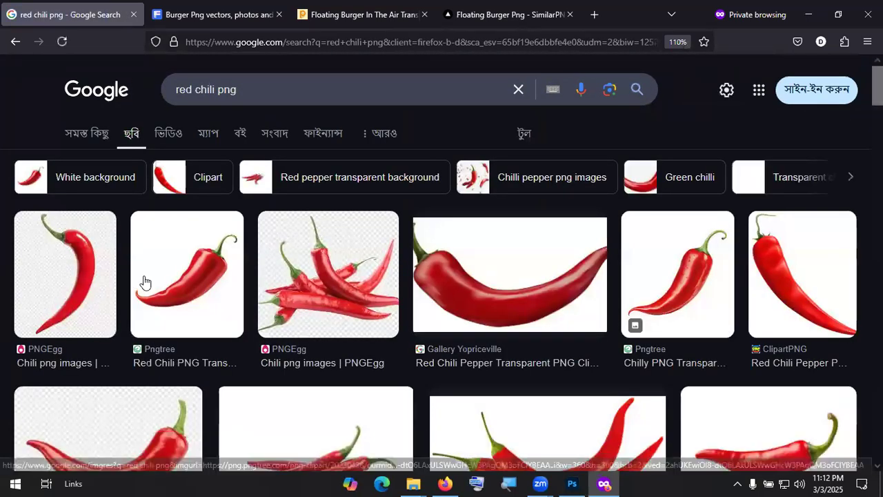
Step: Download the broken red chili PNG from PNGEgg, completing the captcha check
click(76, 288)
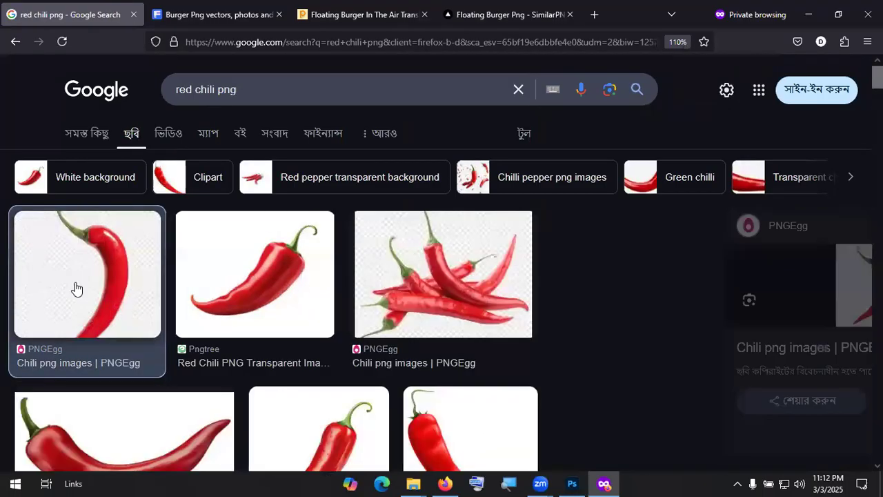
click(673, 357)
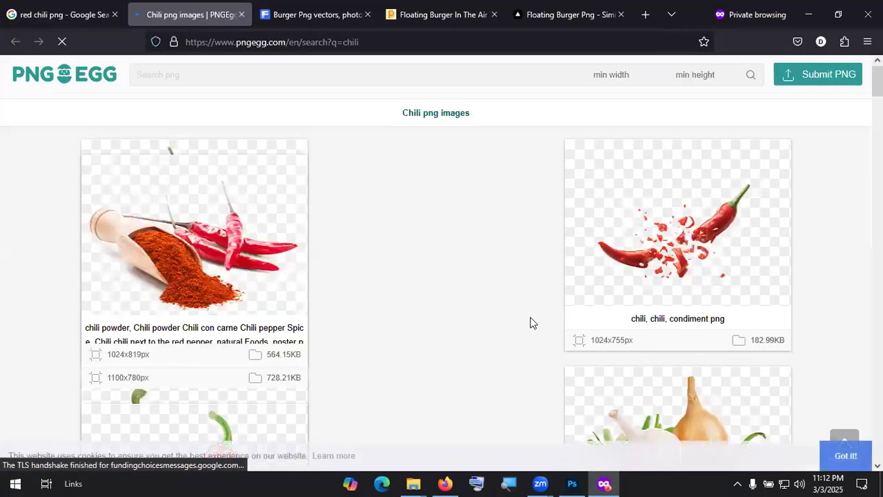
click(456, 234)
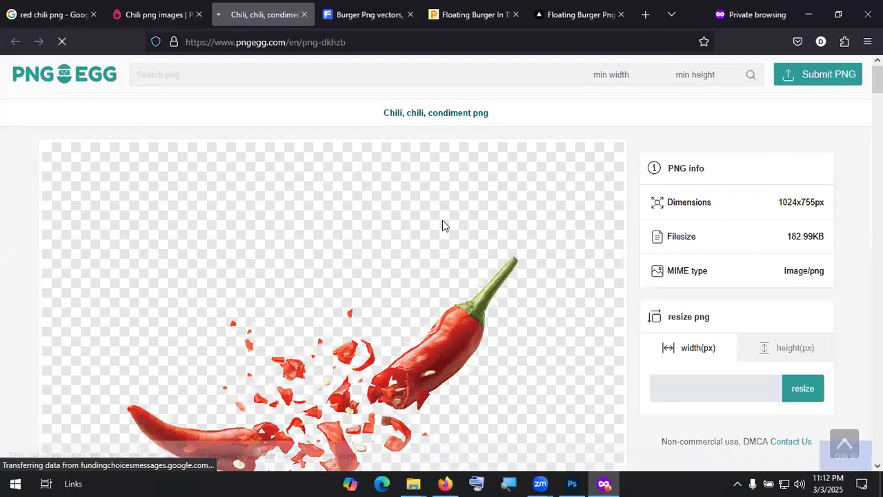
scroll(414, 276, down, 5)
click(368, 309)
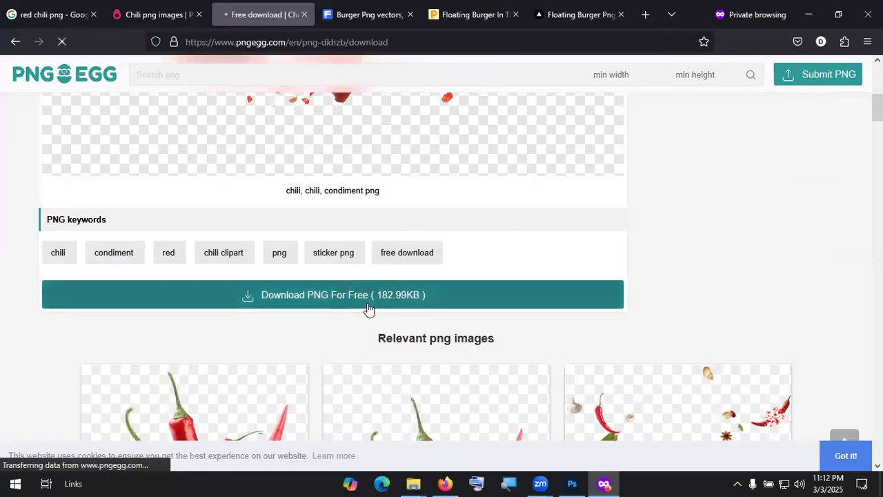
click(429, 357)
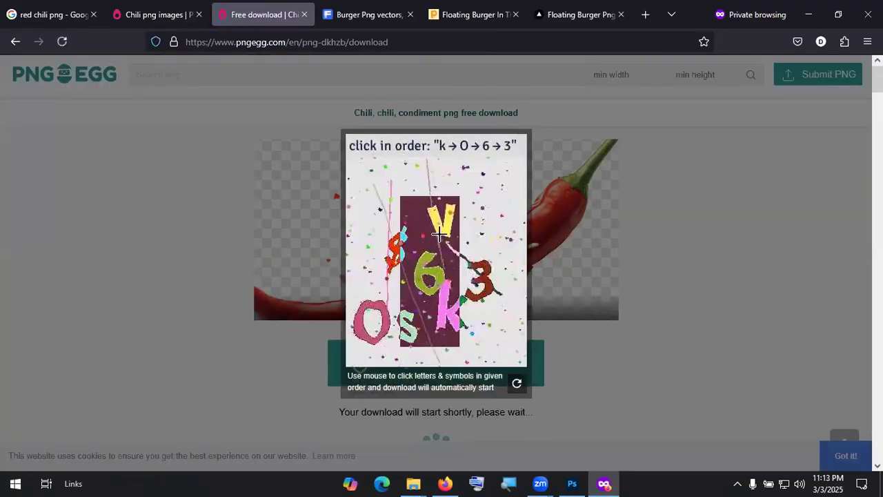
click(449, 315)
click(382, 309)
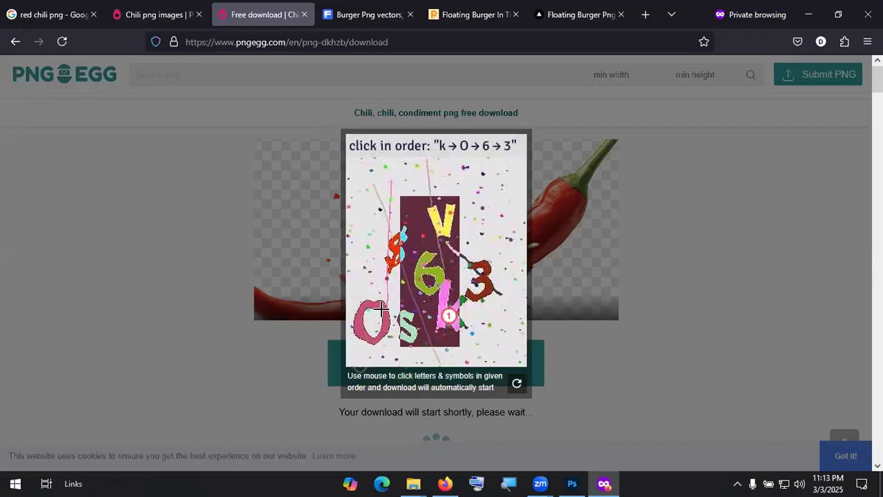
click(432, 271)
click(481, 277)
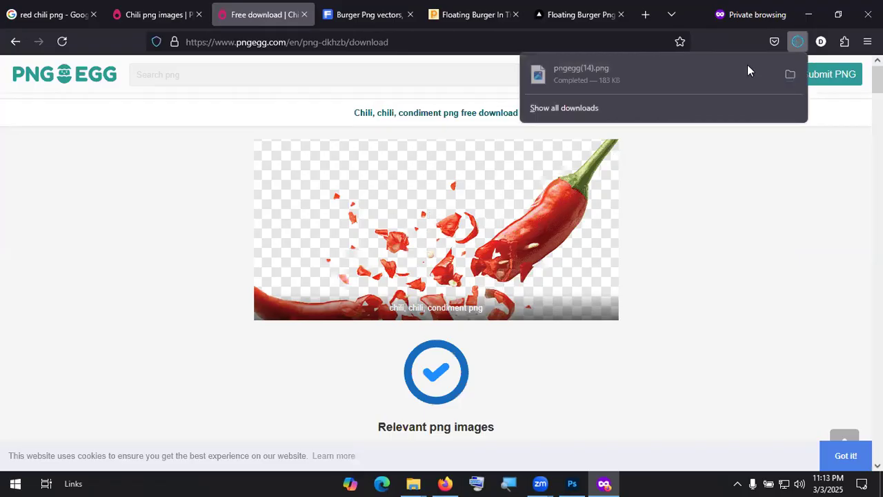
Step: Open the downloaded pngegg(14).png in Adobe Photoshop 2023 from the Downloads folder
click(790, 73)
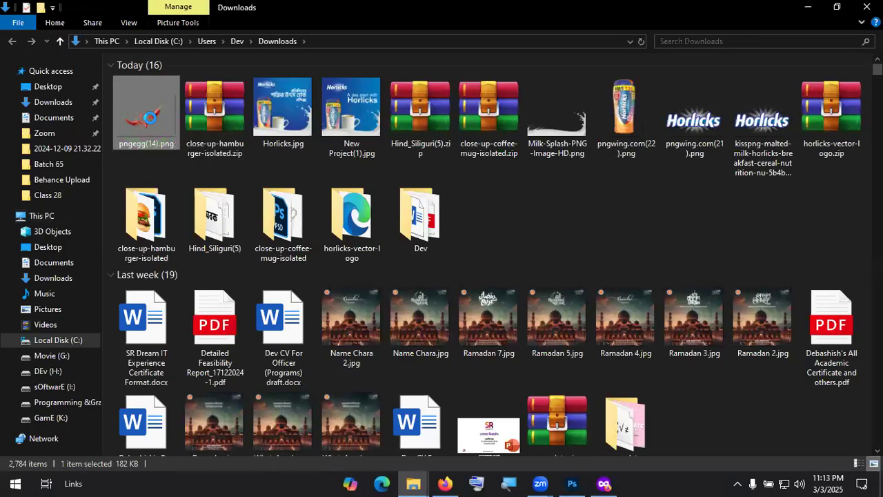
right_click(151, 117)
mouse_move(322, 252)
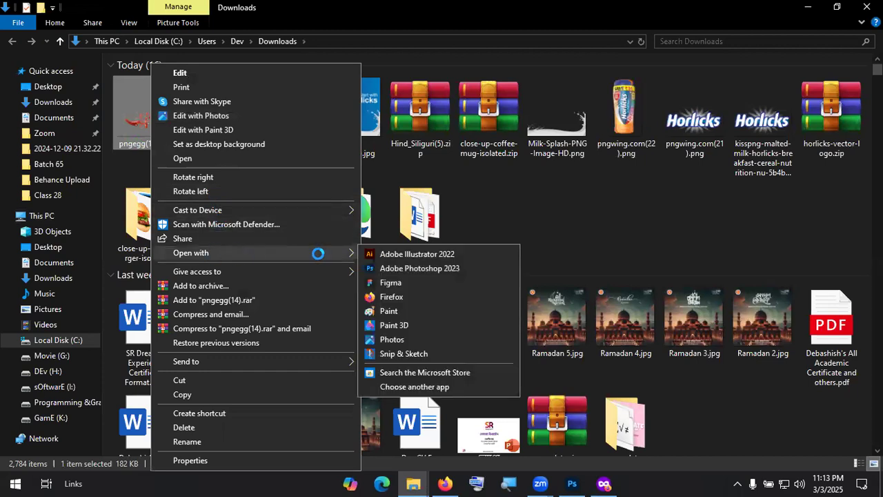
click(420, 268)
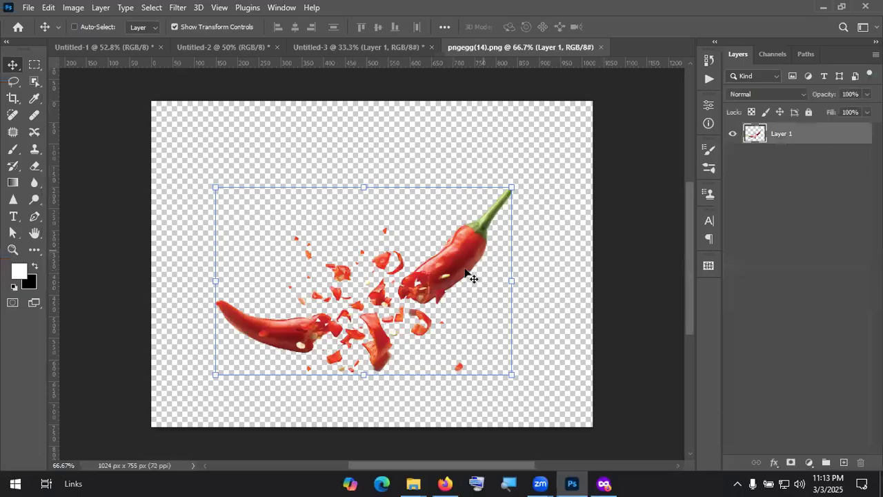
Step: Bring the chili into the poster, shrunk to about 58%, at the bottom-left corner
drag(445, 267, 430, 292)
drag(470, 333, 496, 334)
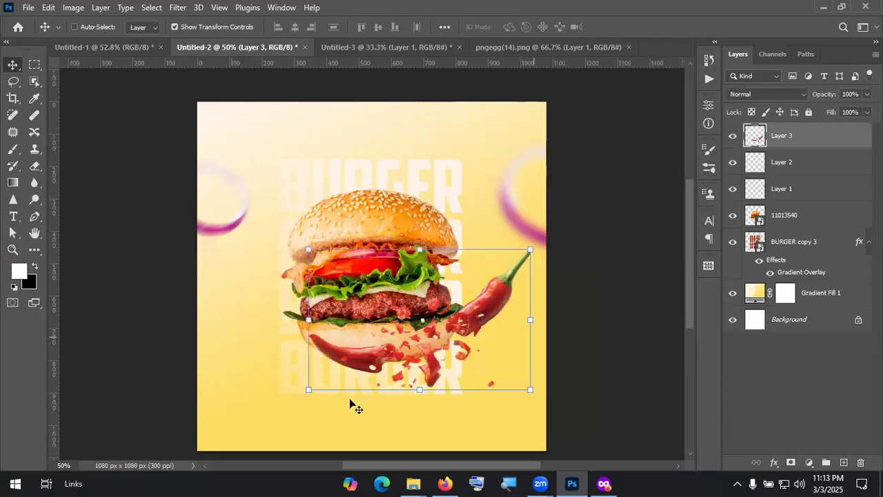
drag(332, 403, 442, 376)
drag(500, 331, 214, 444)
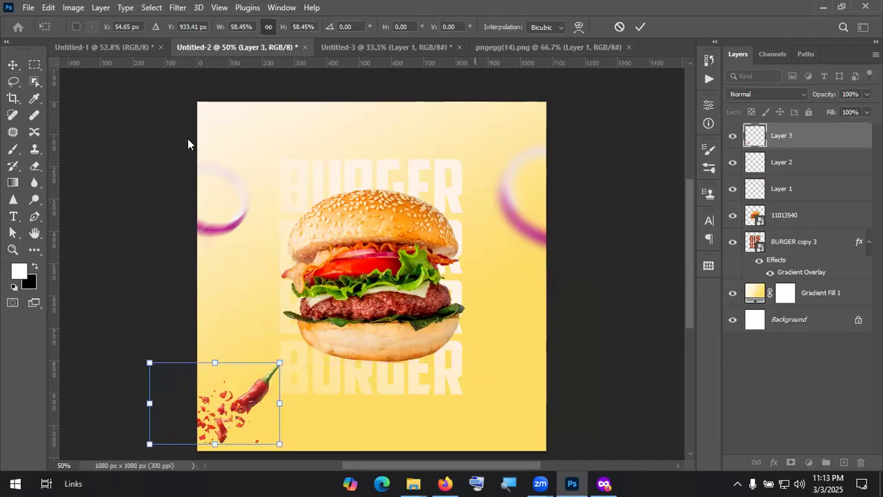
Step: Apply a 43° Motion Blur with 24-pixel distance to the chili layer
click(177, 7)
mouse_move(207, 173)
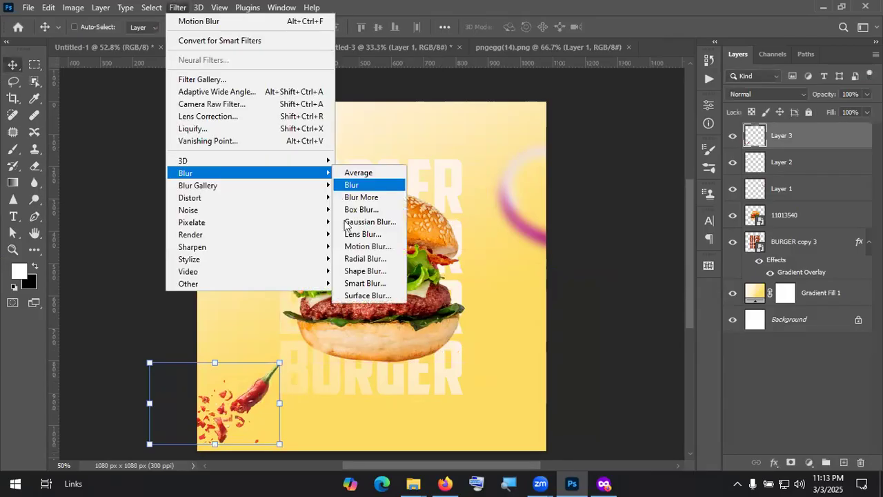
click(369, 247)
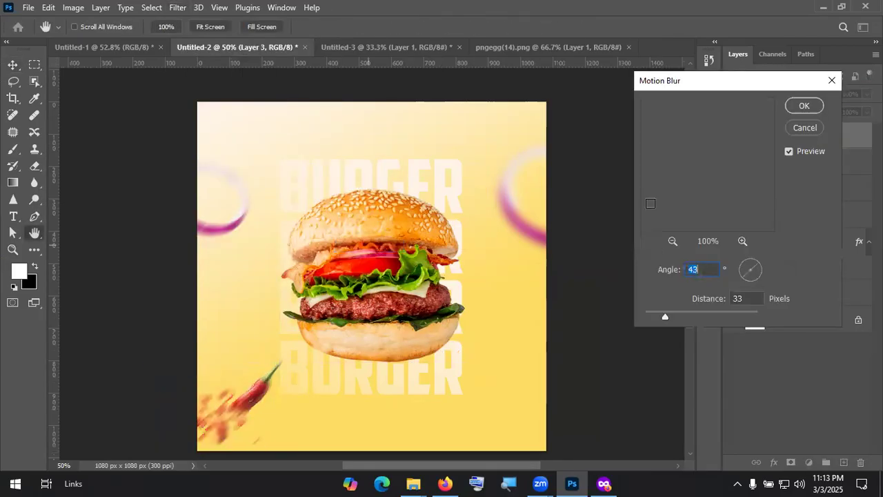
drag(667, 314, 652, 312)
click(660, 316)
key(Return)
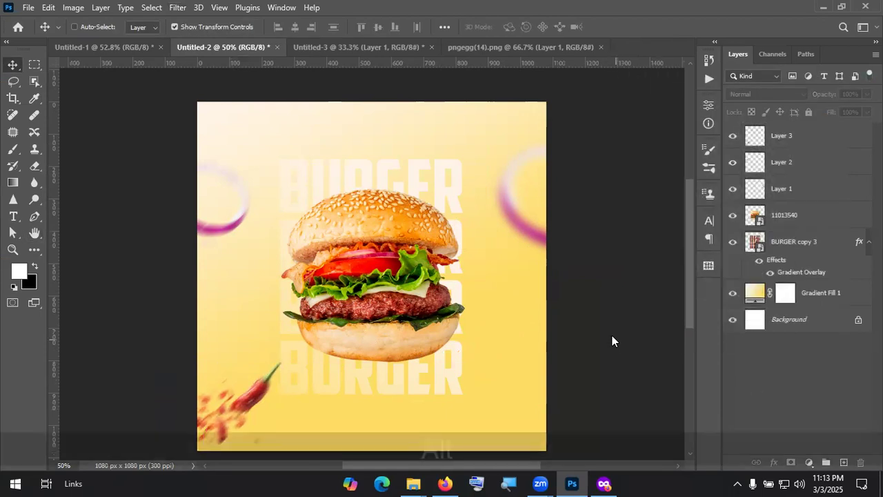
Step: Search Google Images for 'bread crumbs png'
key(alt+Tab)
click(16, 42)
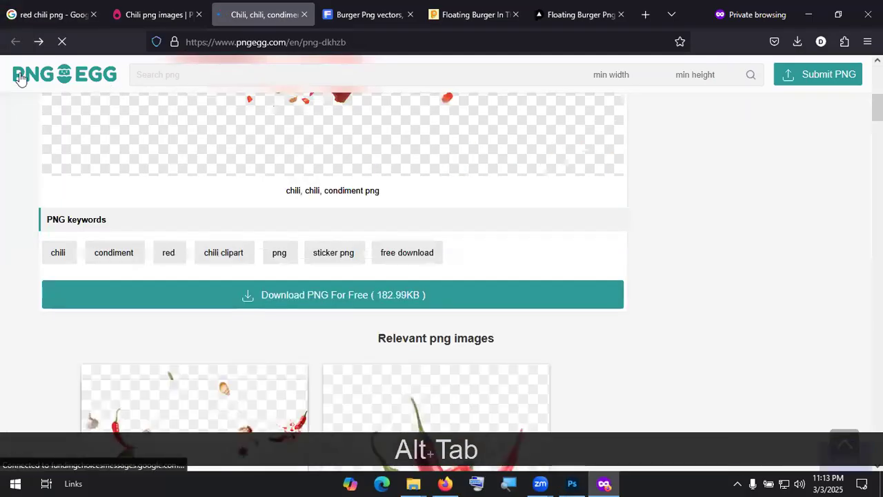
click(160, 6)
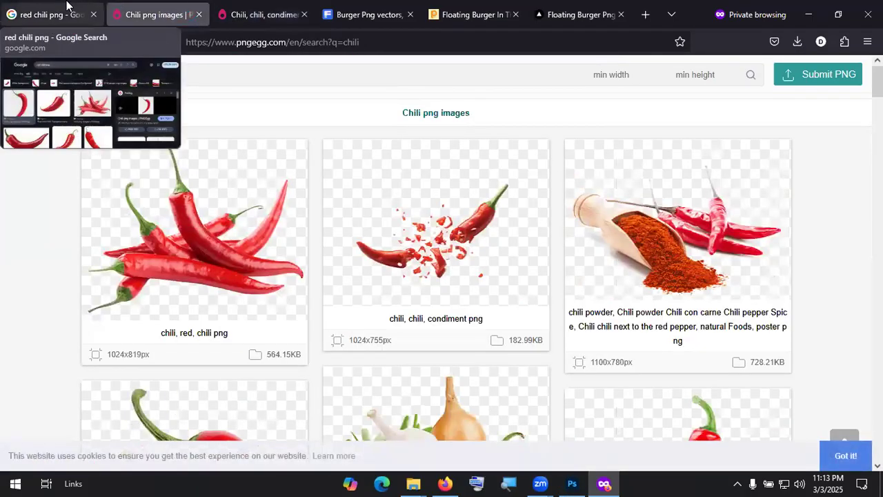
click(67, 15)
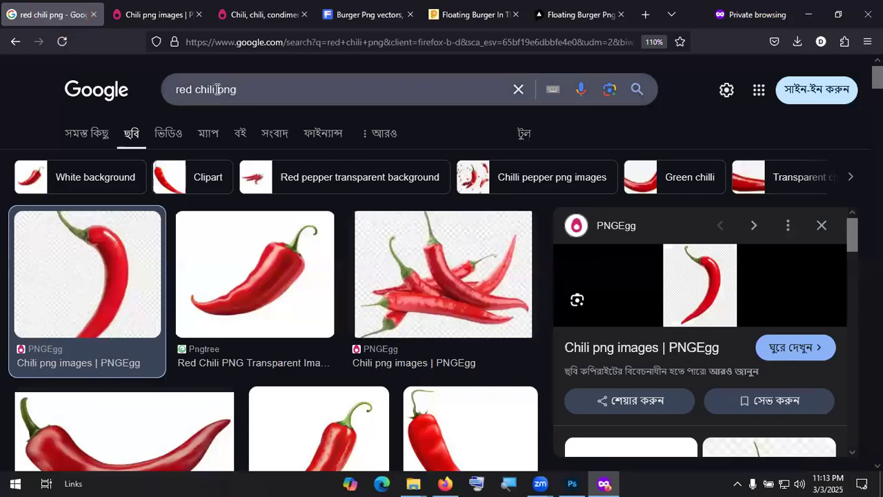
drag(216, 90, 99, 77)
text(Bread)
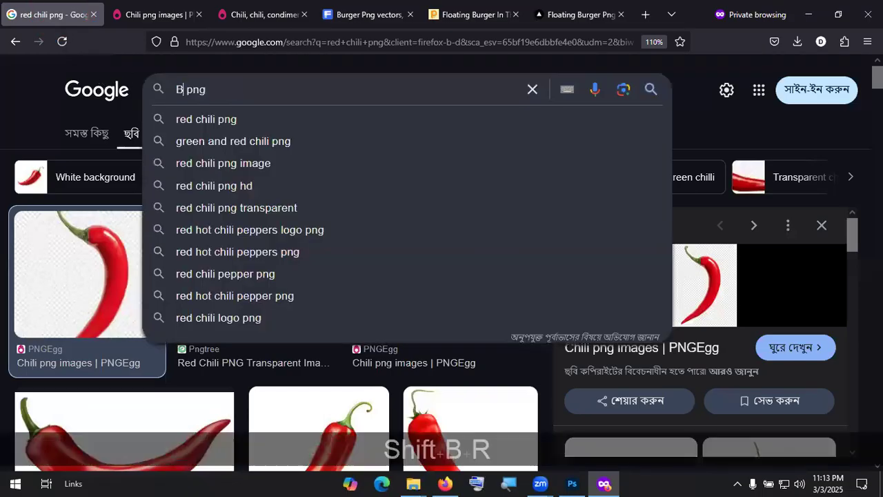
text( cr)
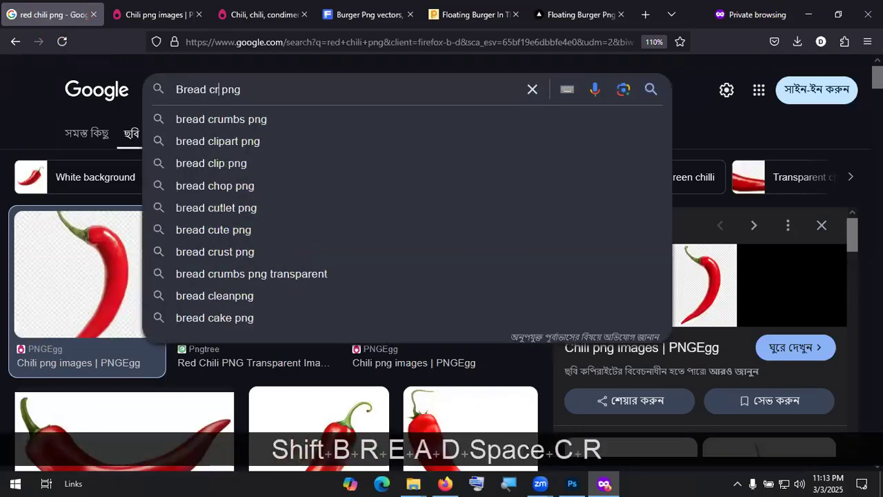
key(Down)
key(Return)
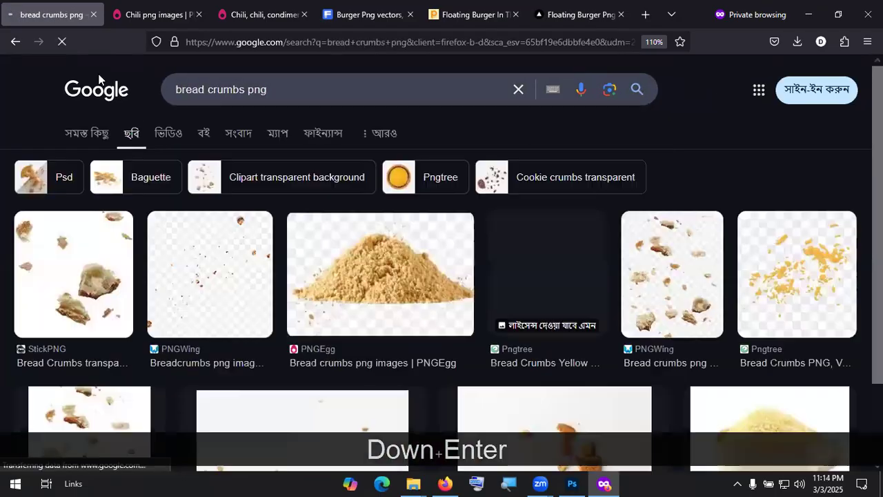
Step: Open the PNGWing bread crumbs result from the image search
scroll(147, 307, down, 2)
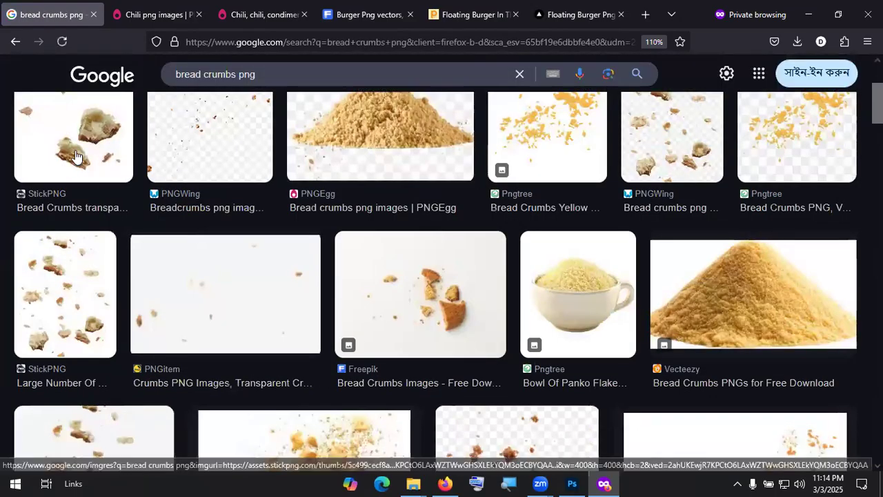
click(75, 312)
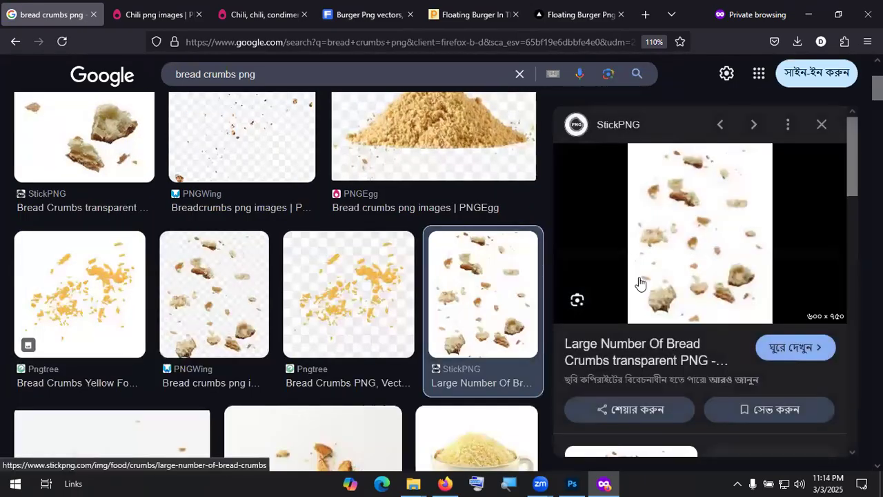
scroll(467, 211, up, 1)
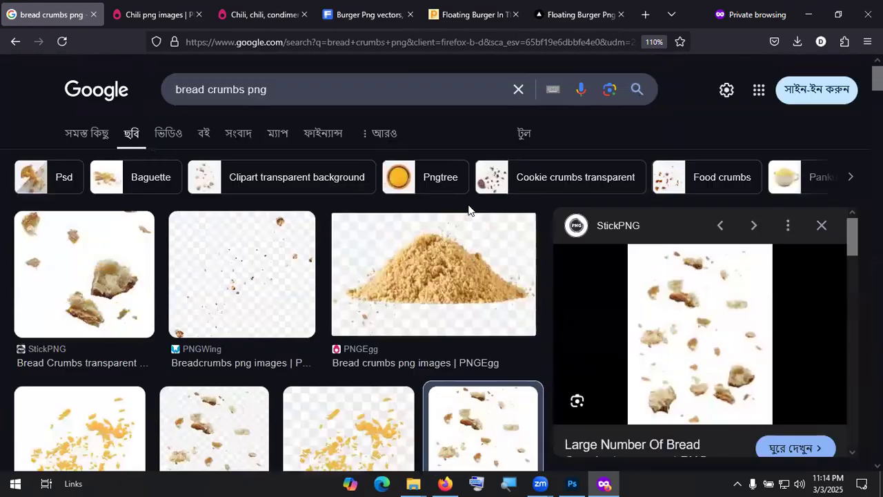
scroll(293, 247, down, 1)
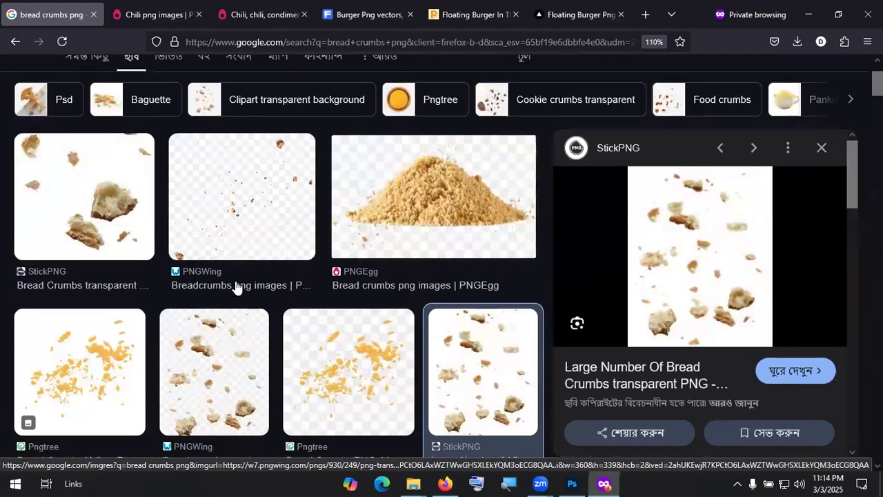
click(211, 347)
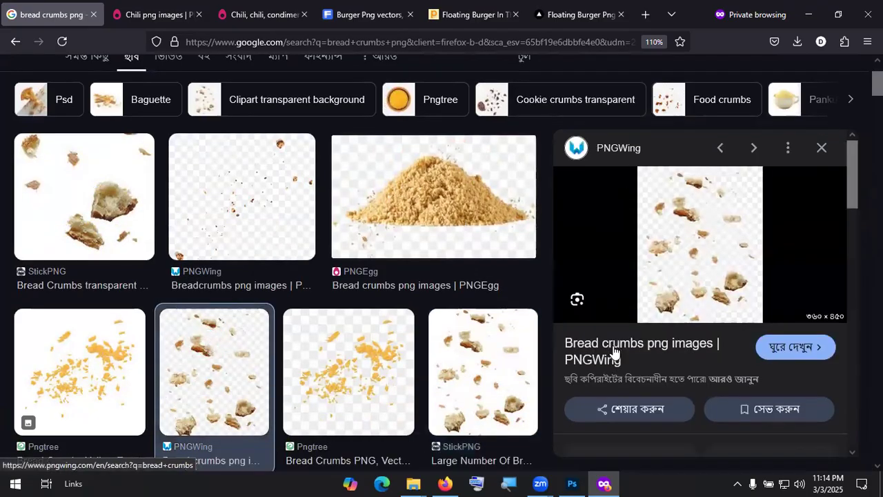
click(613, 349)
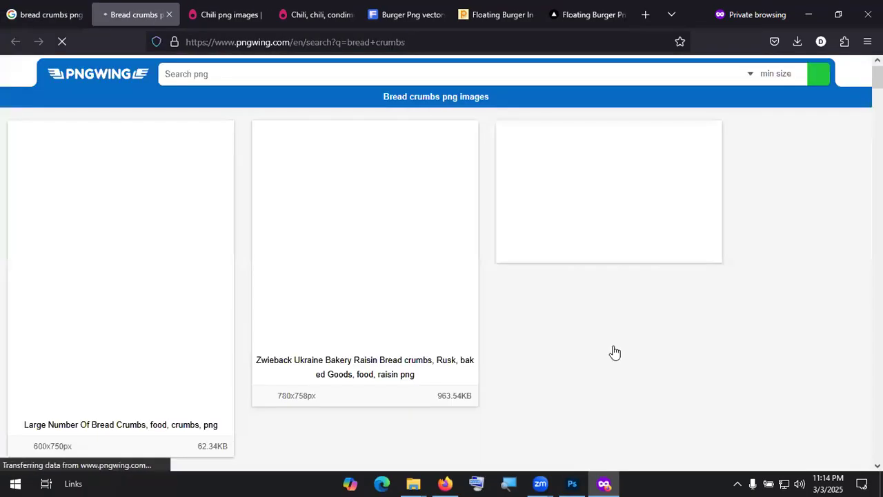
Step: Download the 'Large Number Of Bread Crumbs' PNG from PNGWing
scroll(274, 278, down, 2)
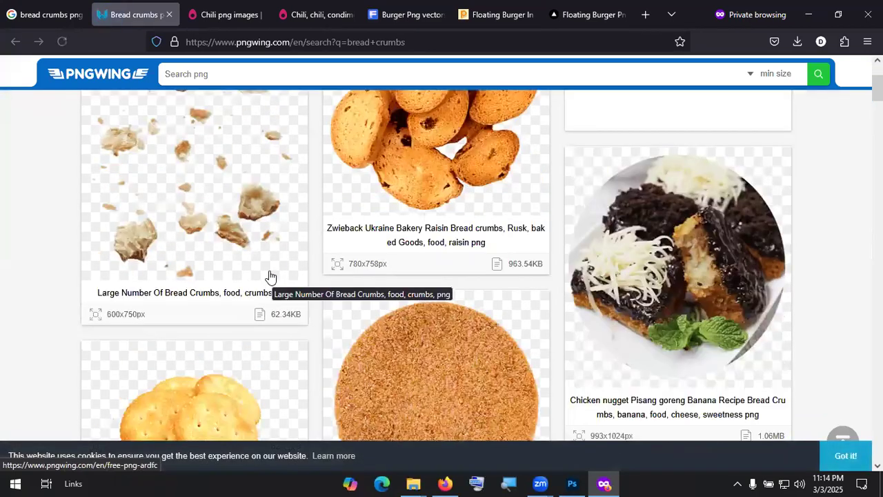
scroll(246, 250, down, 2)
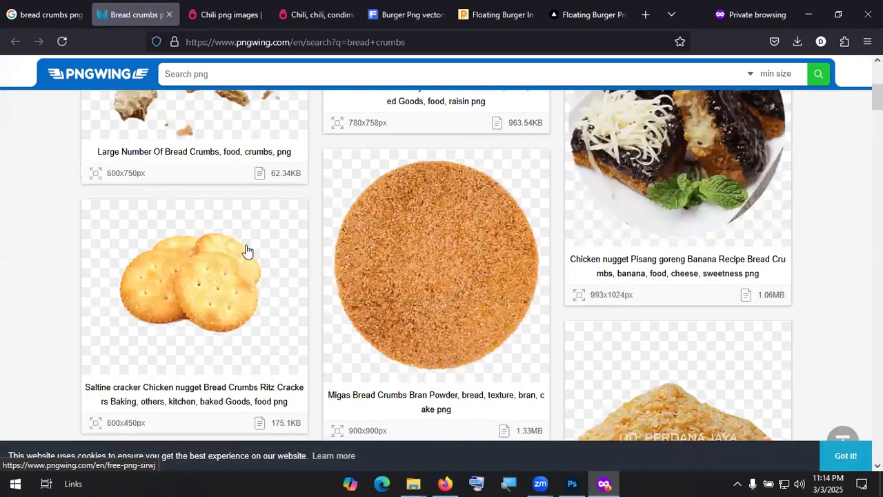
scroll(246, 248, up, 4)
click(242, 246)
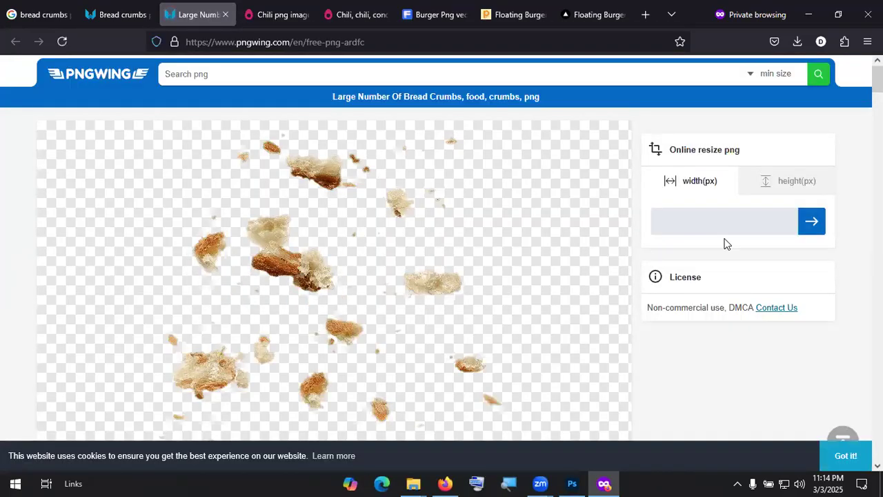
scroll(374, 282, down, 5)
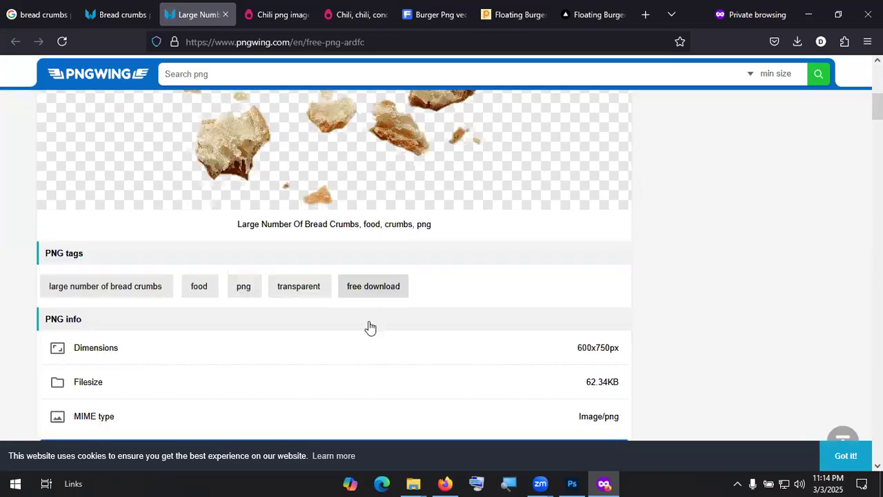
scroll(370, 327, down, 2)
click(397, 324)
scroll(396, 331, down, 2)
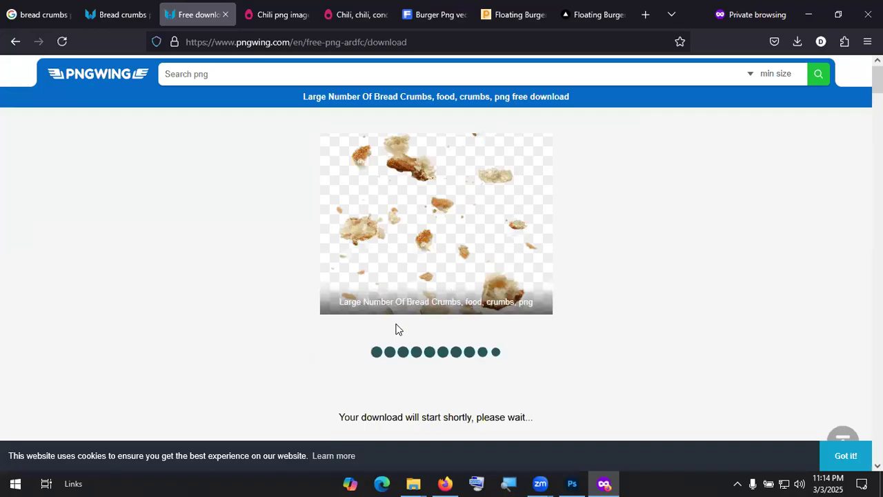
Step: Open the downloaded pngwing.com(23).png in Photoshop from the Downloads folder
click(790, 75)
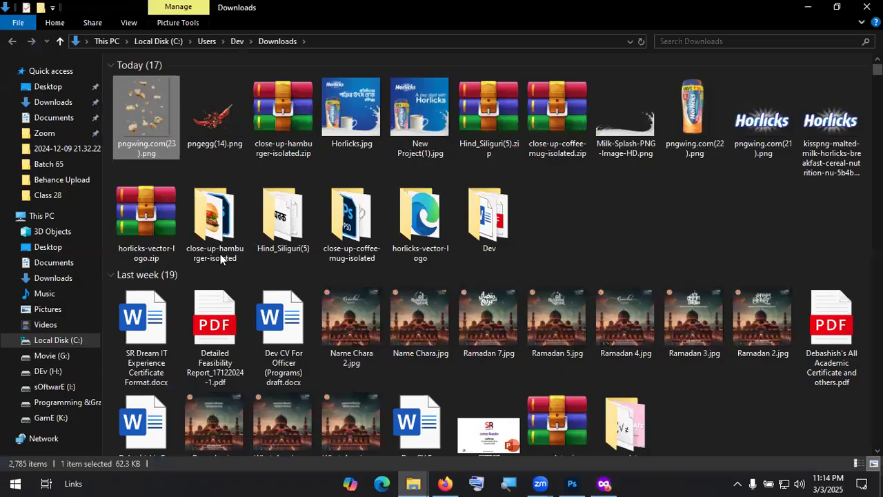
key(shift+F10)
click(452, 266)
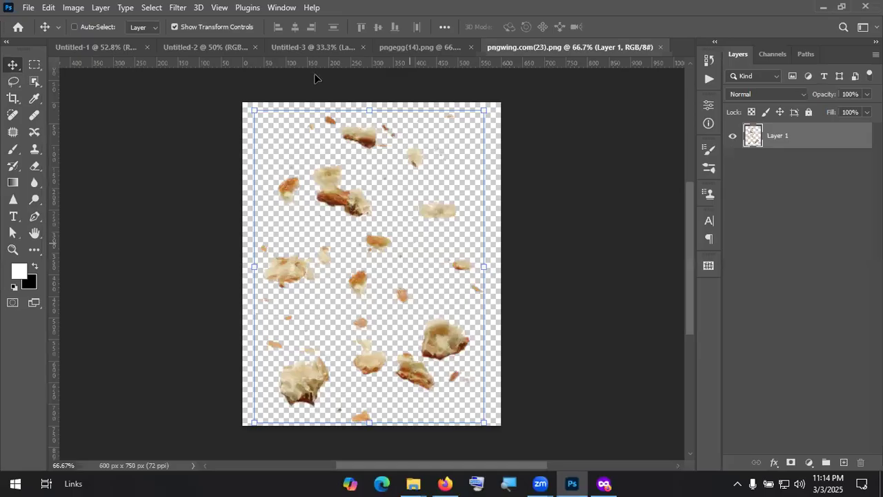
Step: Add the crumbs to the poster scaled to ~131% around the burger, below layer 11013540
drag(314, 74, 380, 239)
key(ctrl+t)
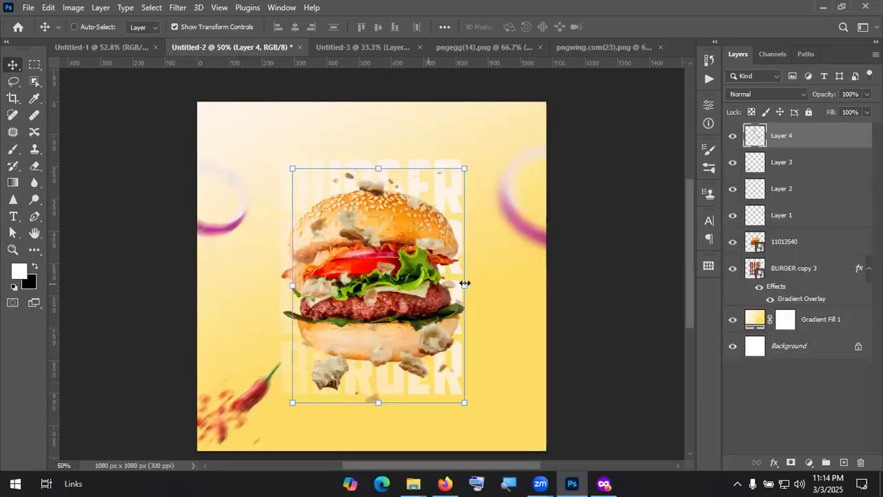
drag(464, 280, 517, 280)
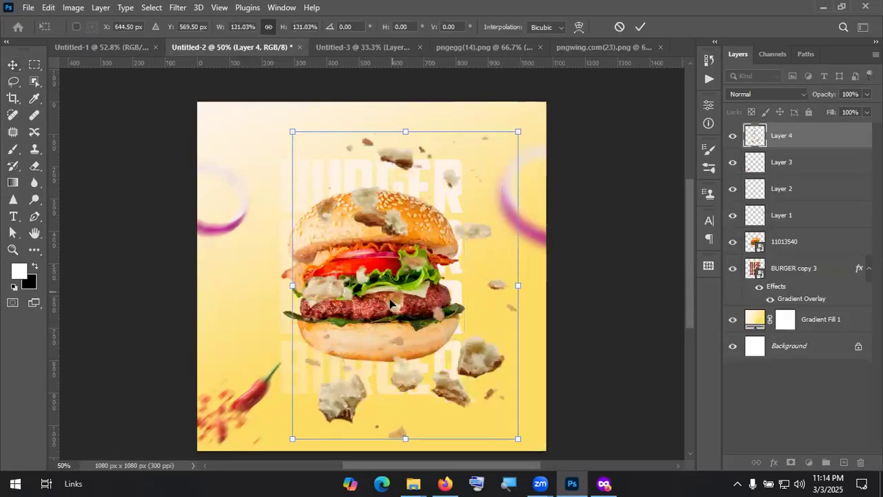
drag(389, 298, 368, 297)
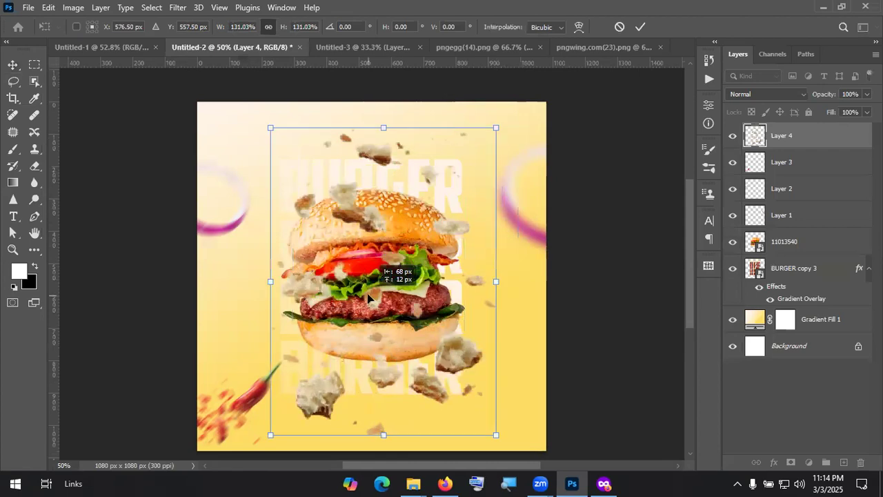
click(640, 28)
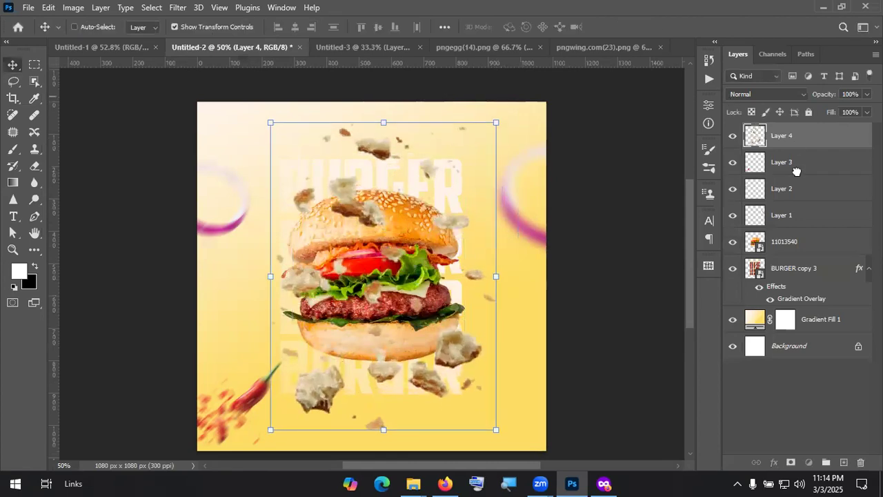
drag(799, 240, 802, 253)
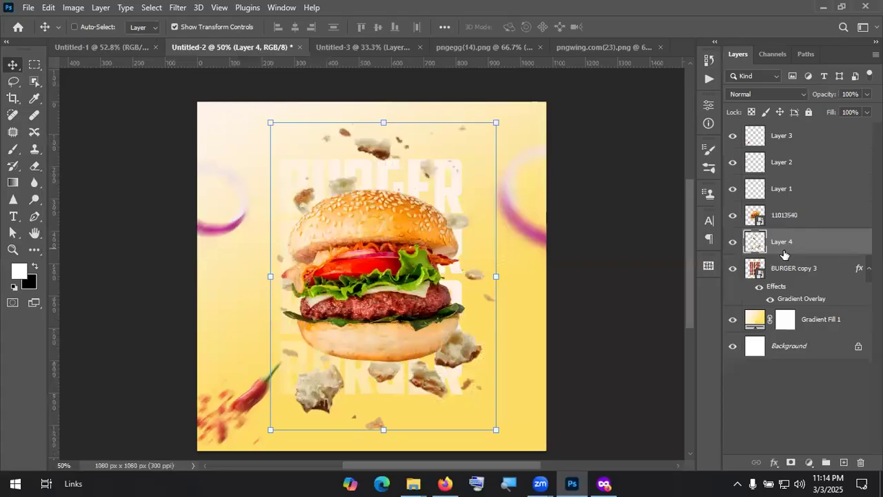
Step: Set up a Gaussian Blur on the crumbs with radius lowered to about 0.6
click(178, 9)
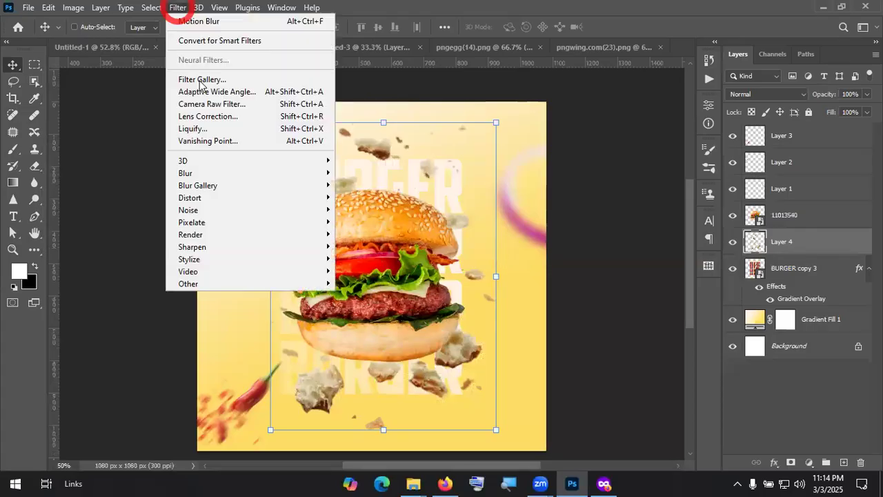
mouse_move(217, 173)
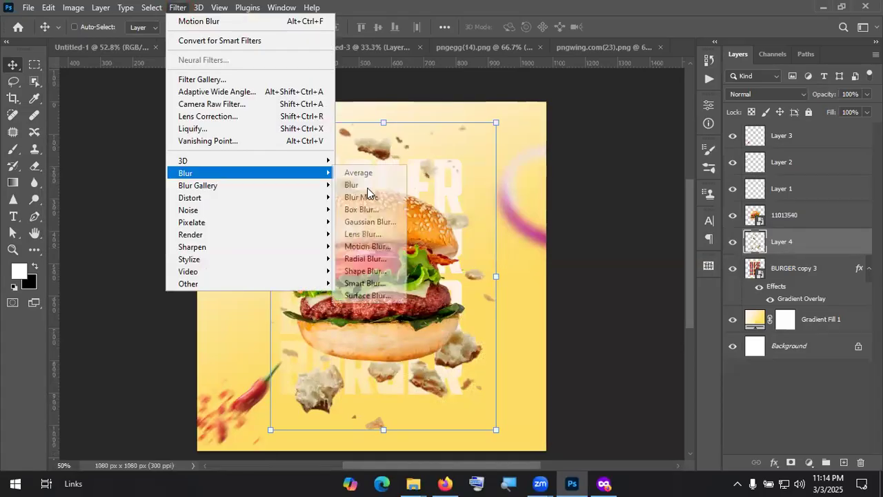
click(377, 222)
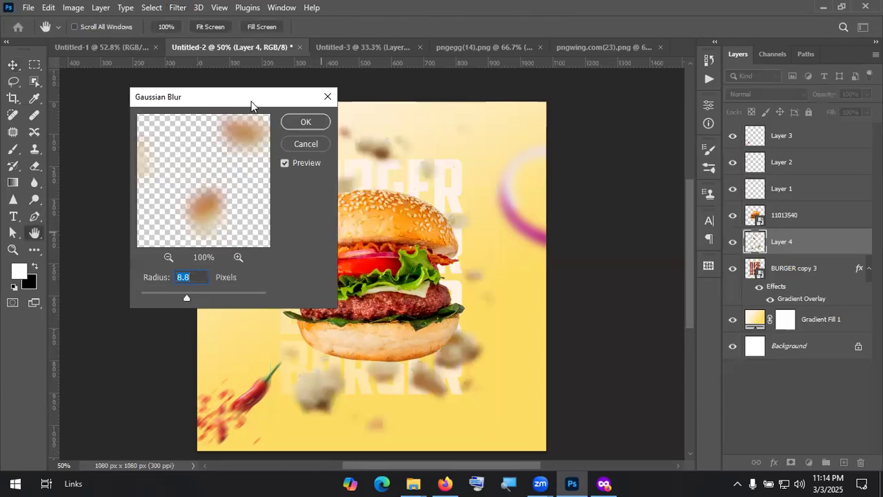
drag(184, 291, 142, 293)
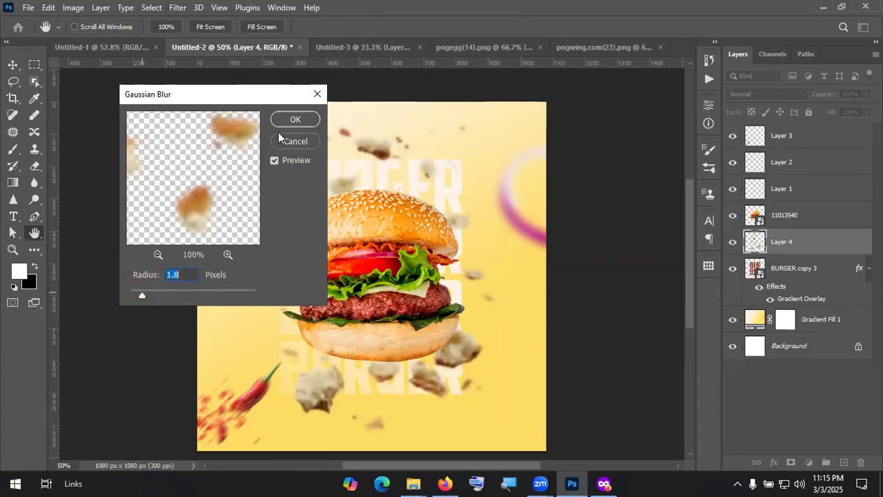
drag(141, 295, 134, 296)
Step: Apply a Motion Blur with distance 17 to the crumb layer
click(317, 94)
click(176, 8)
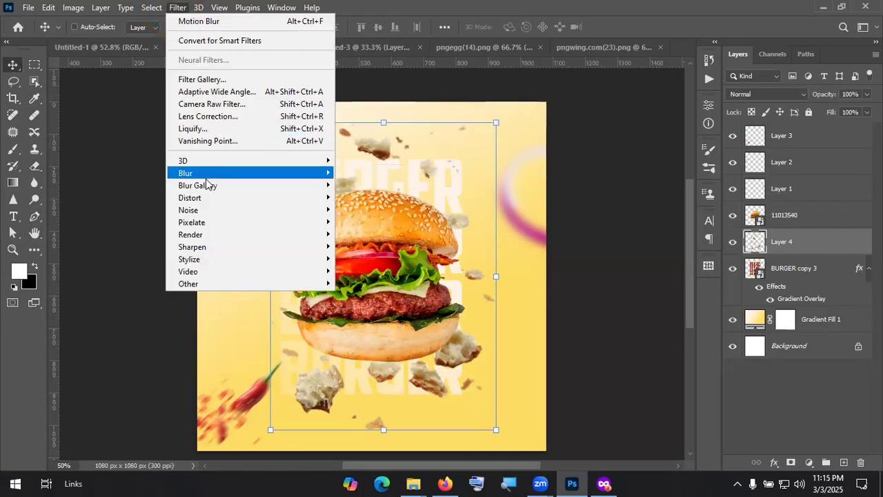
click(208, 173)
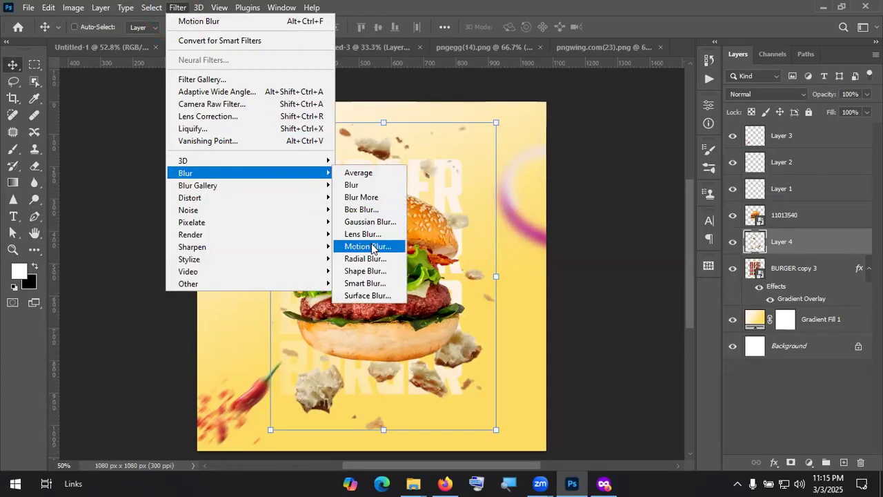
click(372, 246)
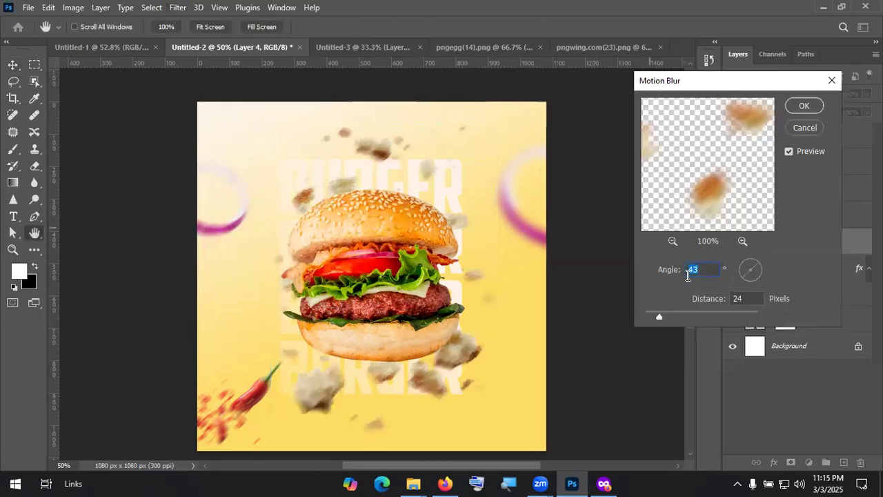
drag(659, 316, 655, 318)
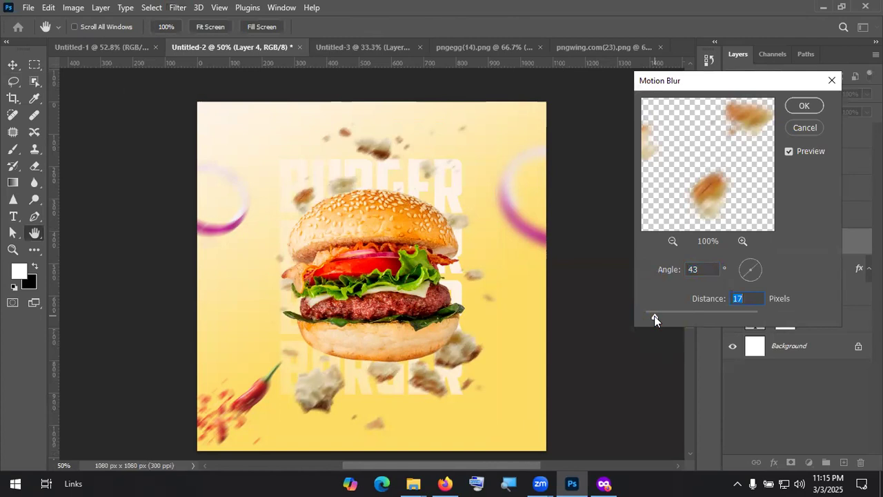
click(804, 106)
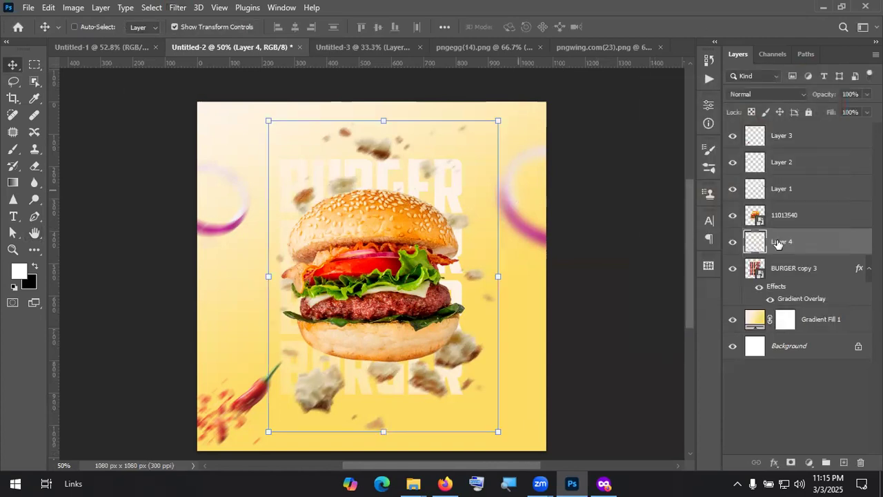
Step: Move Layer 4 below BURGER copy 3 and lower its opacity to about 55%
drag(804, 248, 818, 305)
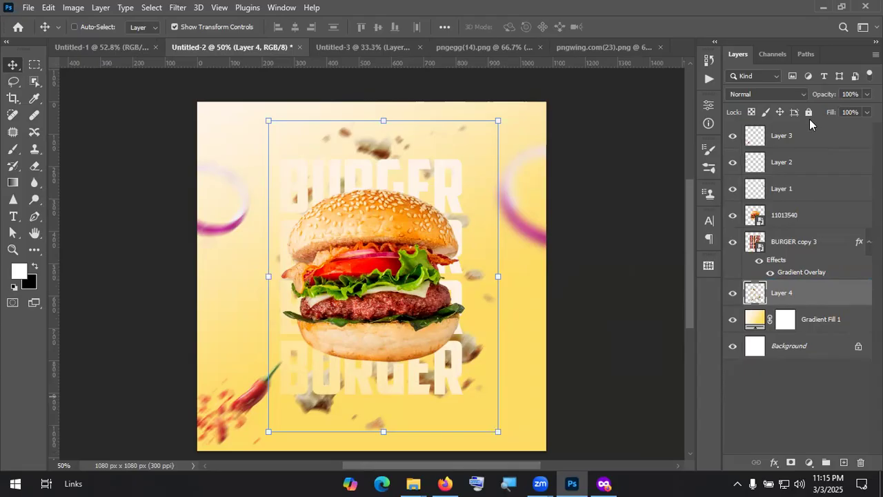
mouse_move(821, 101)
mouse_down()
mouse_move(807, 96)
mouse_move(821, 102)
mouse_up()
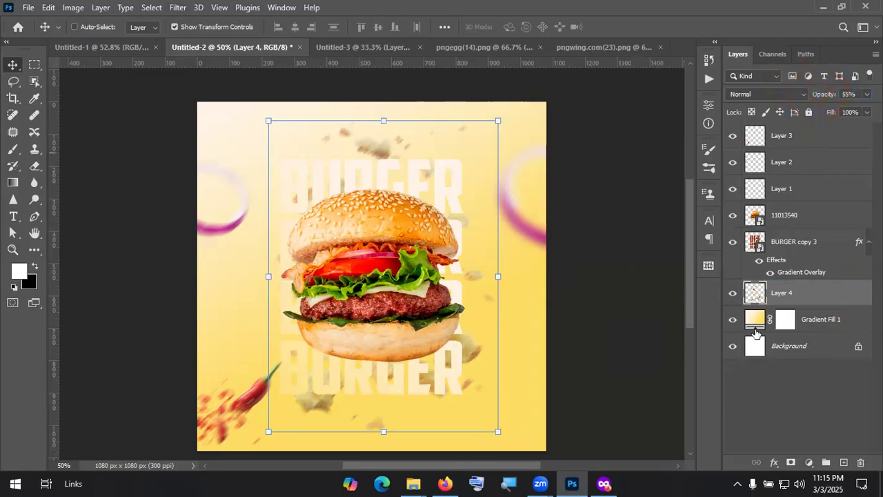
click(757, 322)
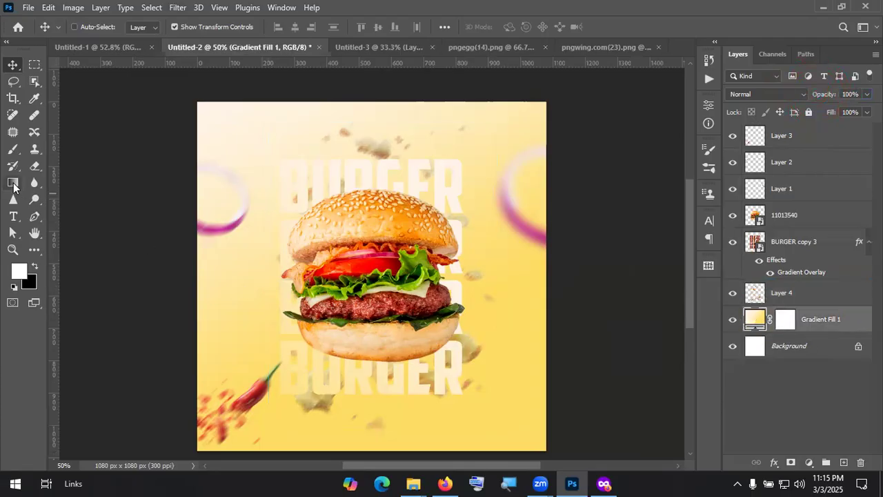
Step: Redraw Gradient Fill 1 as a radial gradient with its pale cream glow at the top right
click(13, 183)
drag(382, 103, 407, 177)
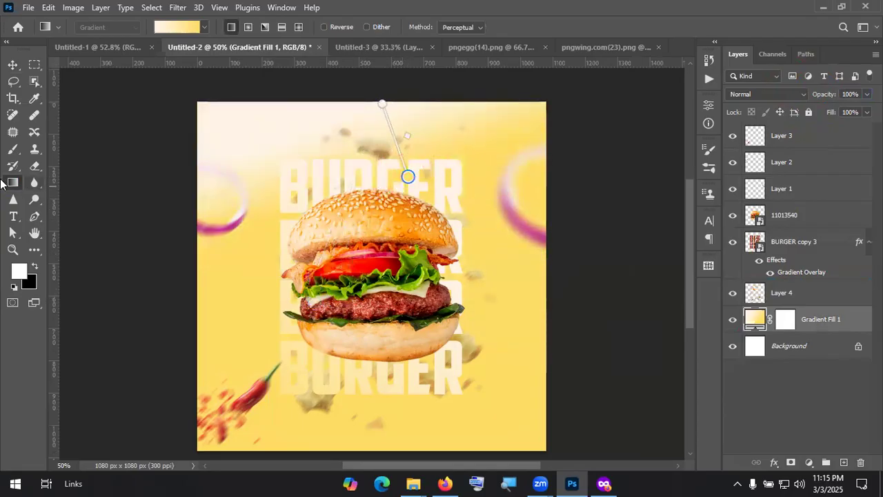
click(248, 27)
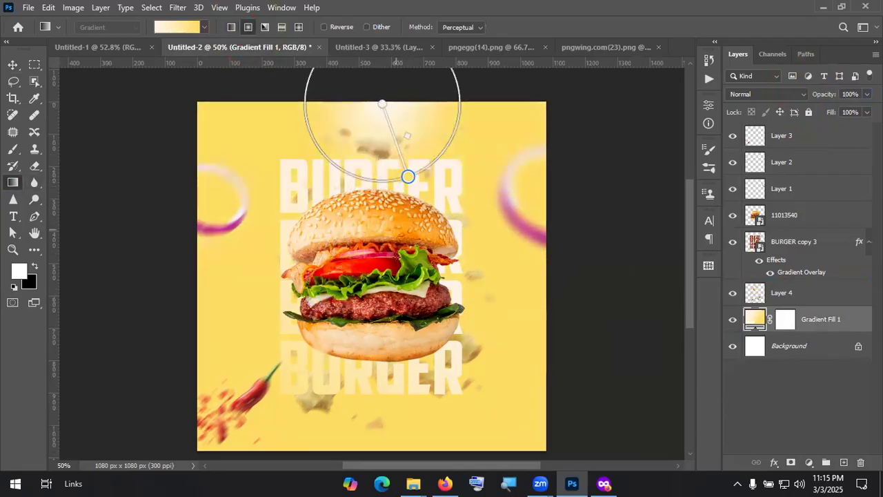
drag(407, 177, 433, 432)
drag(399, 331, 406, 248)
drag(500, 232, 398, 226)
drag(400, 240, 404, 234)
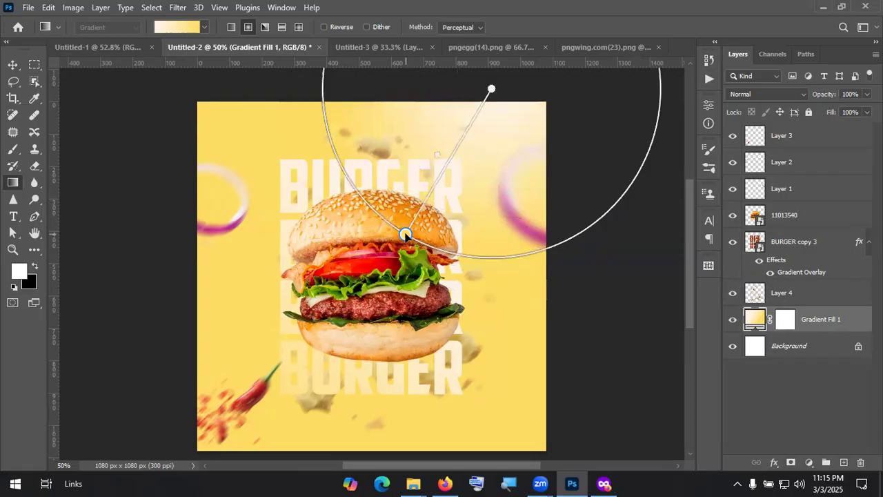
click(784, 395)
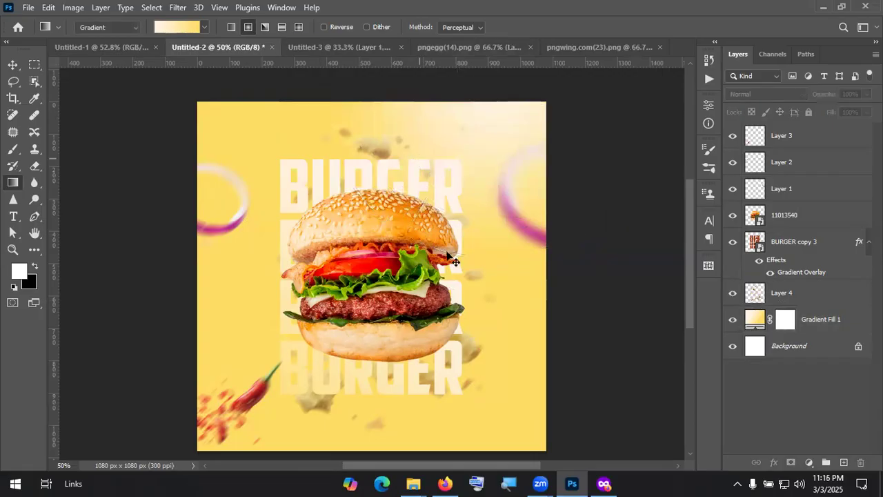
drag(457, 263, 447, 253)
scroll(458, 306, down, 1)
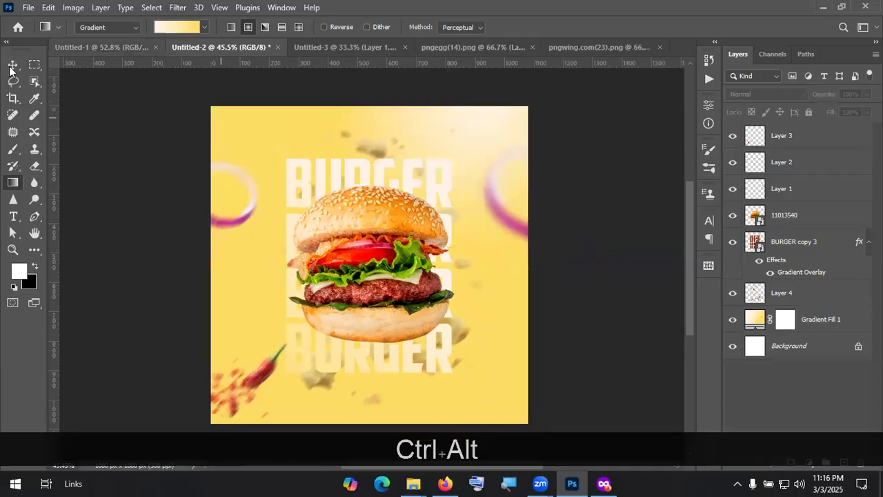
key(v)
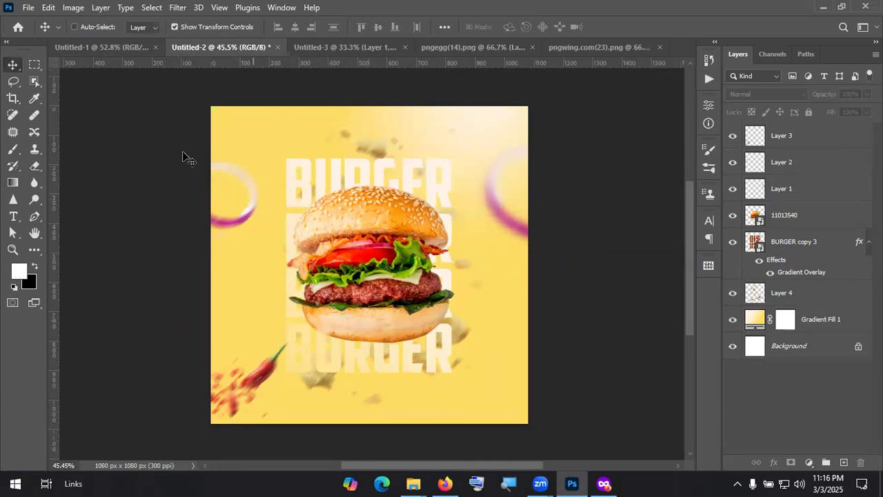
Step: In a new Firefox tab, search Google for 'mad chef logo'
click(451, 479)
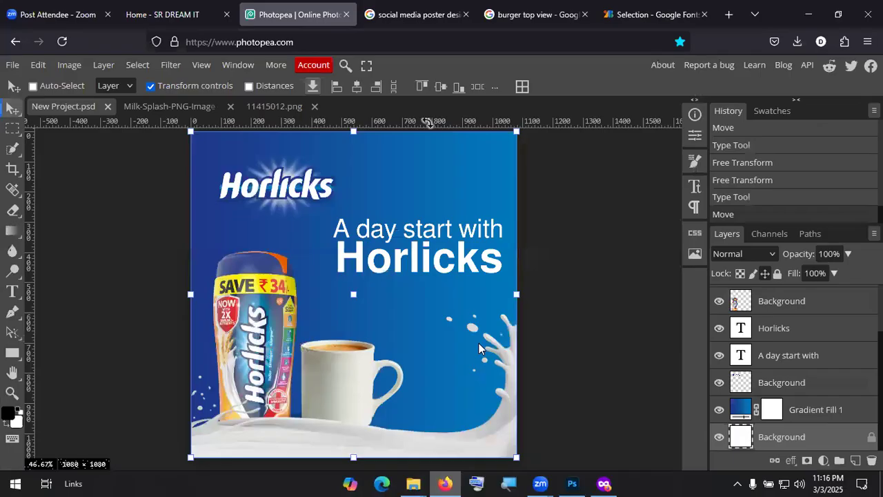
click(736, 19)
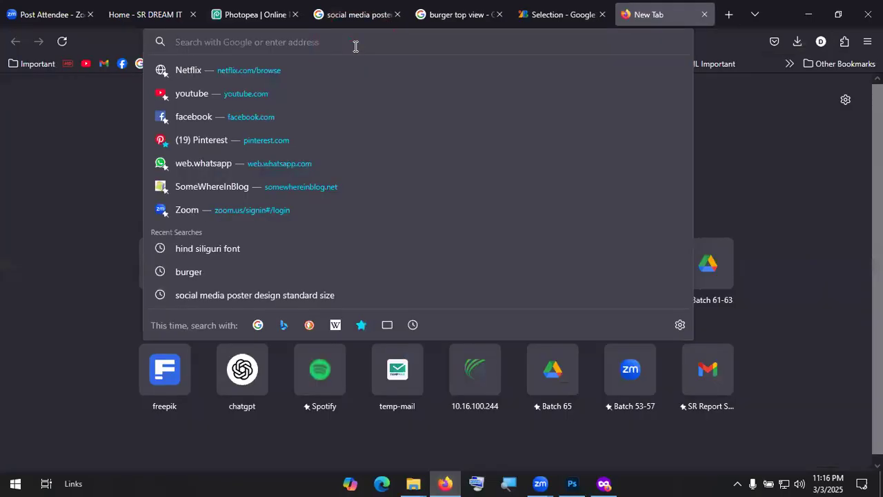
click(756, 128)
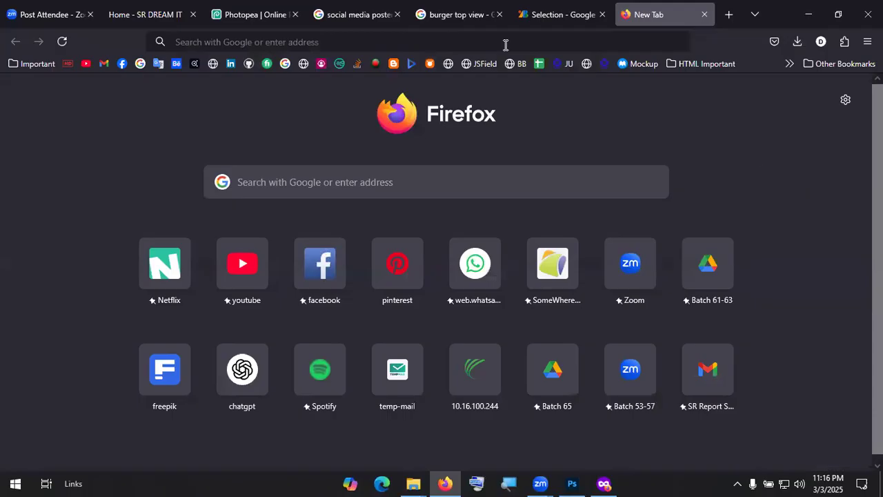
key(alt+Tab)
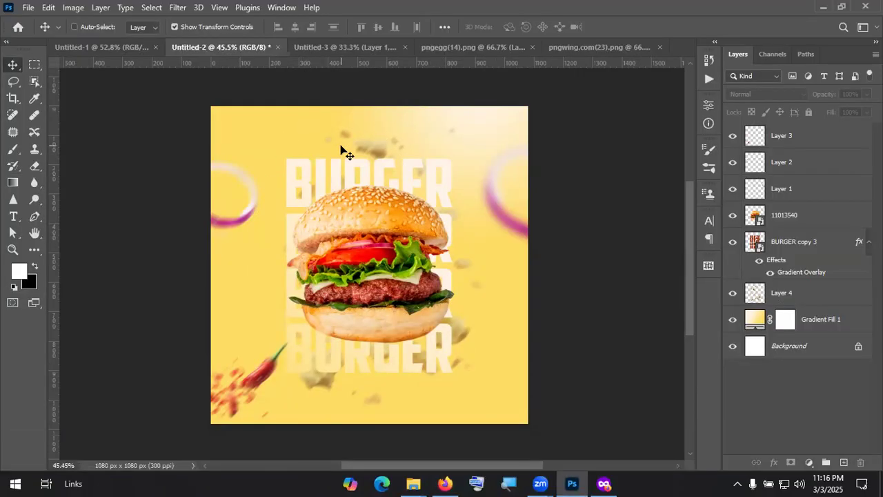
key(alt+Tab)
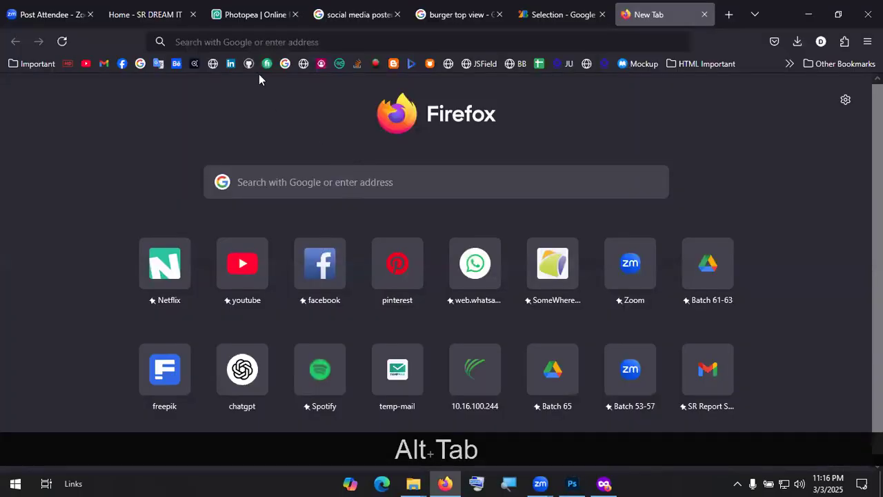
click(268, 46)
text(mad ce)
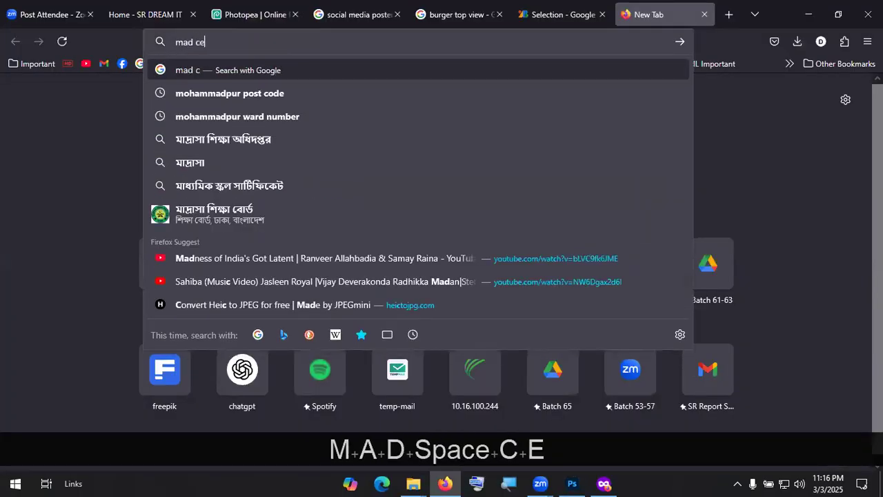
key(BackSpace)
text(he)
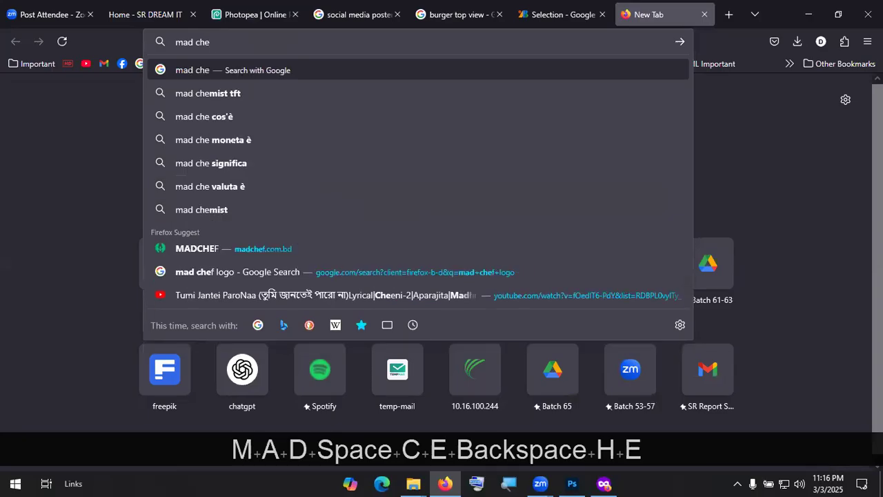
text(f logo)
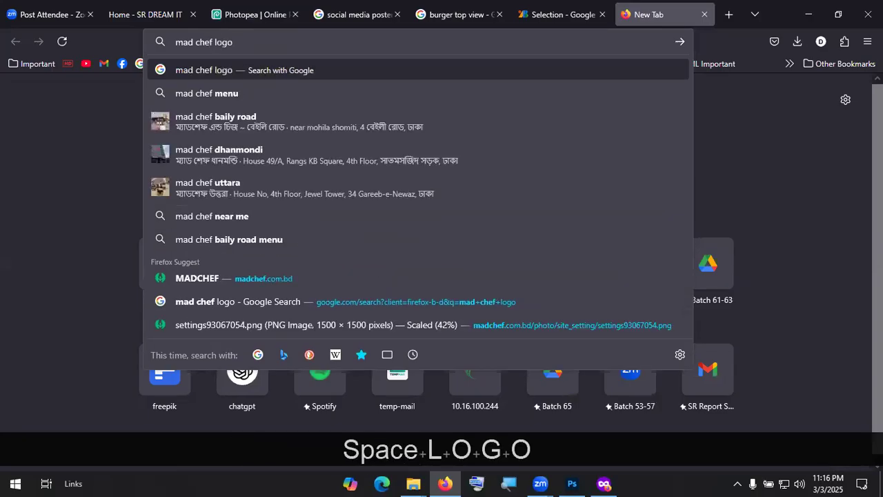
key(Return)
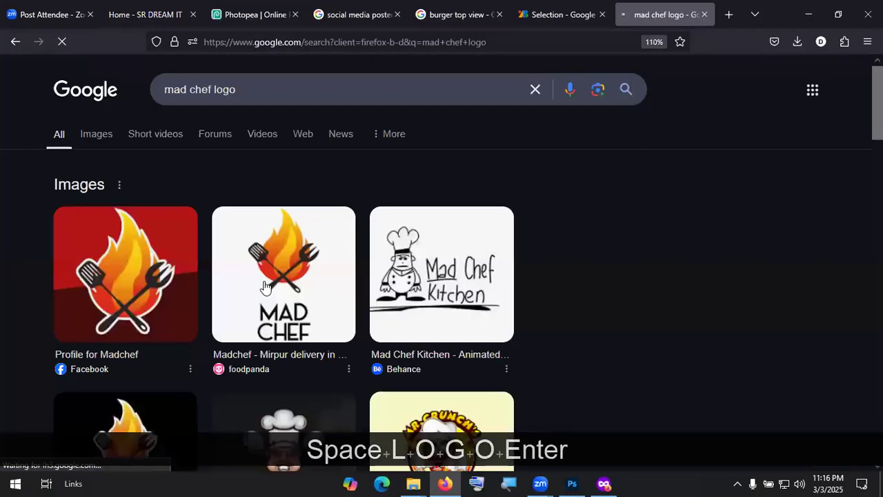
Step: Switch to image results and refine the search to 'mad chef logo png'
click(97, 140)
scroll(227, 248, down, 2)
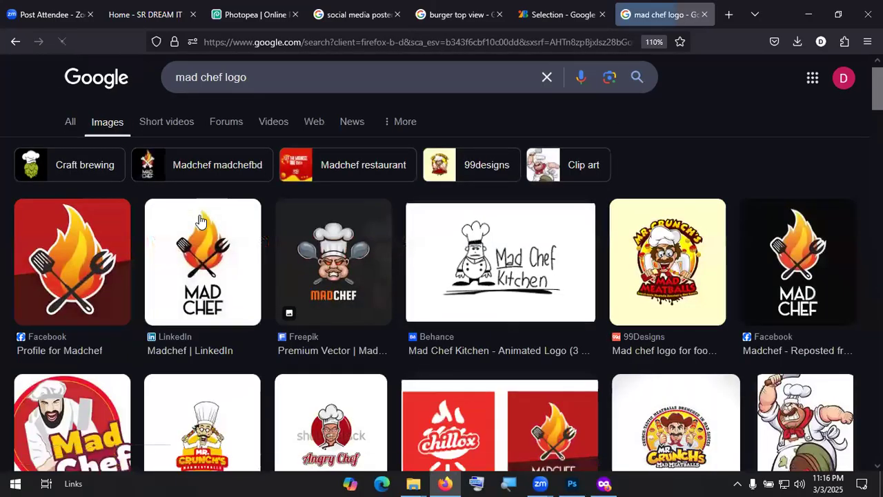
scroll(283, 117, up, 2)
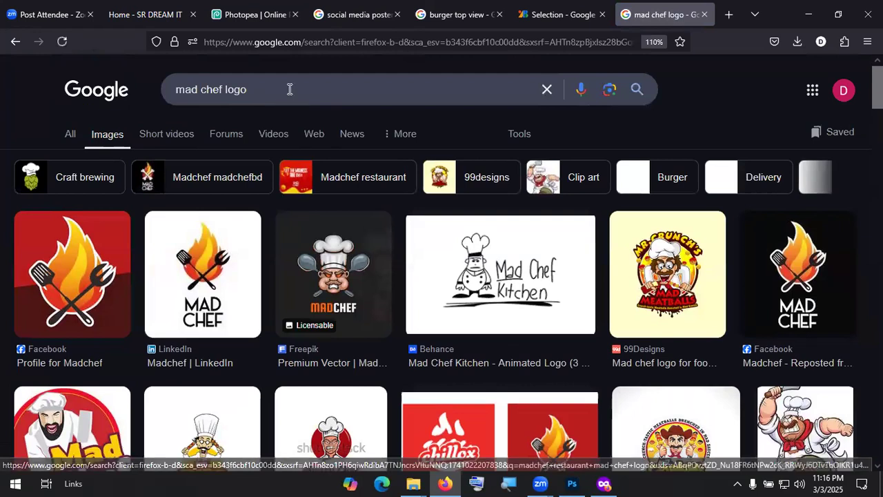
click(289, 89)
text(png)
key(Return)
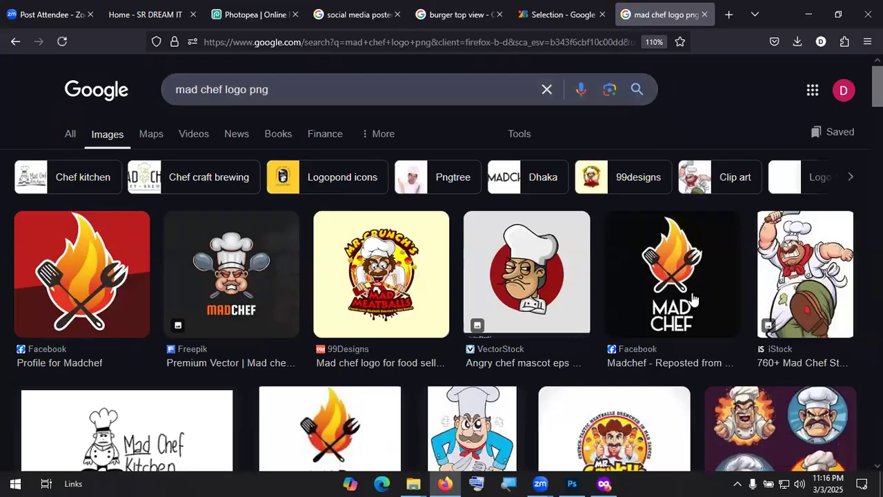
Step: Copy the flame-and-utensils Mad Chef logo and paste it into the poster's top-right corner
scroll(678, 275, down, 5)
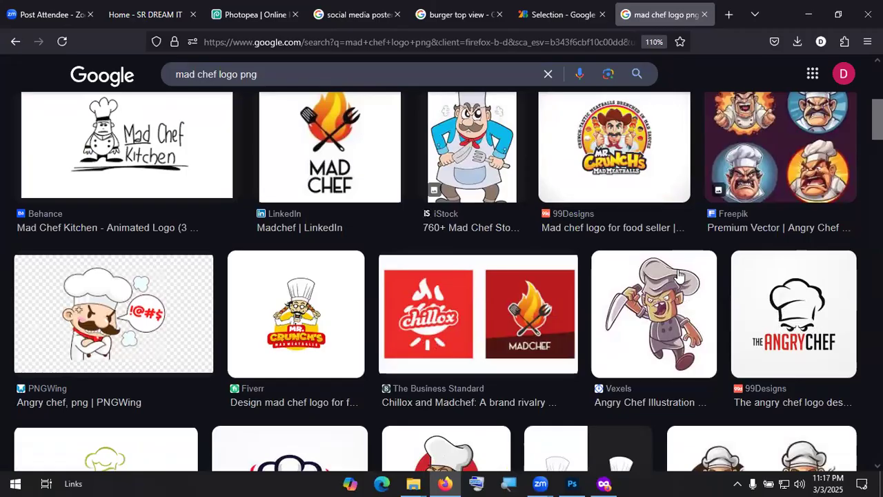
scroll(678, 275, up, 4)
click(678, 274)
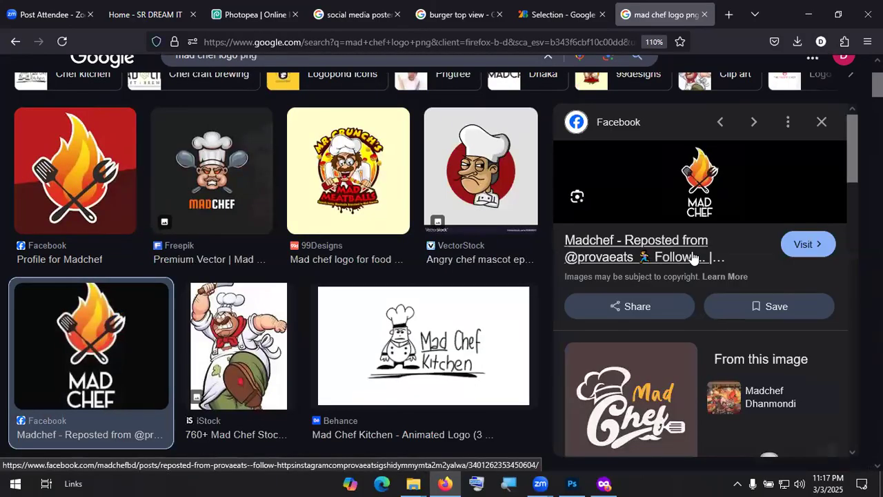
right_click(695, 193)
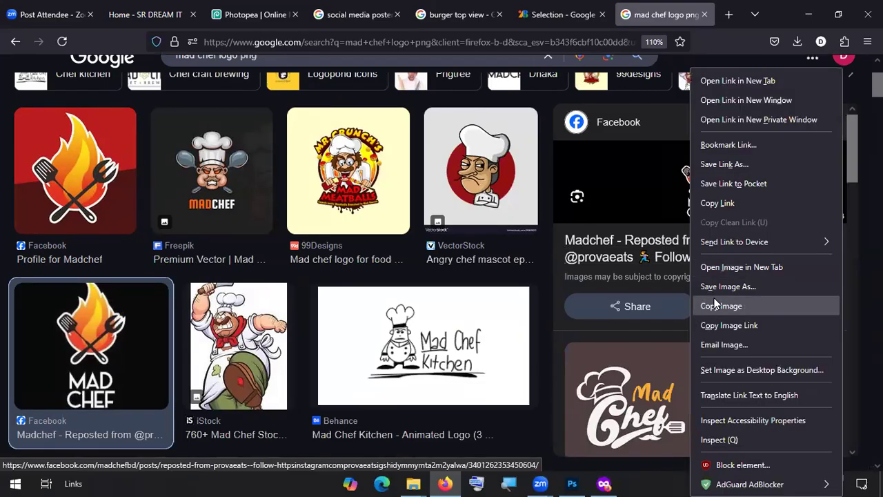
key(alt+Tab)
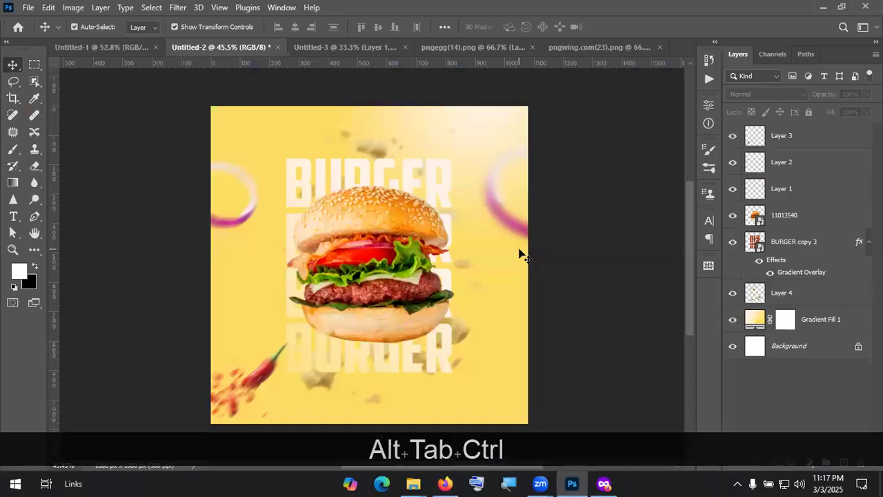
key(ctrl+v)
drag(377, 265, 453, 178)
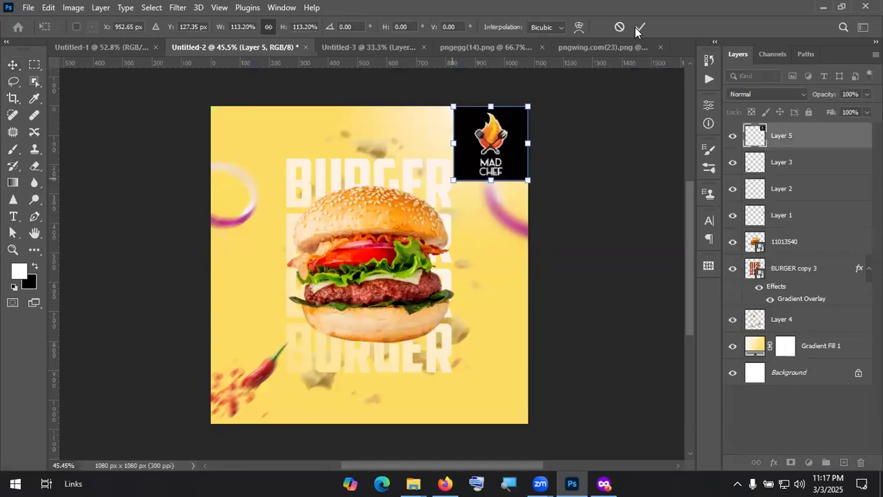
Step: Reset Layer 5's blending to Normal and remove the chef logo's black background
click(639, 28)
click(754, 96)
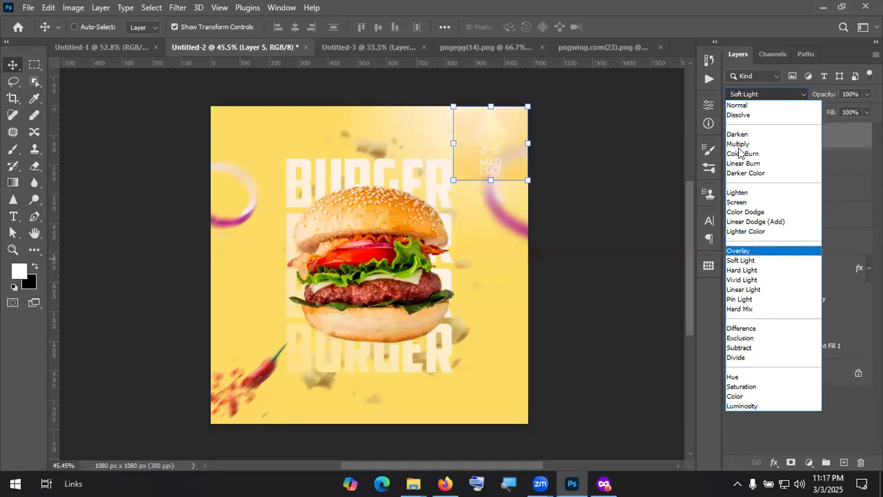
click(742, 106)
click(282, 8)
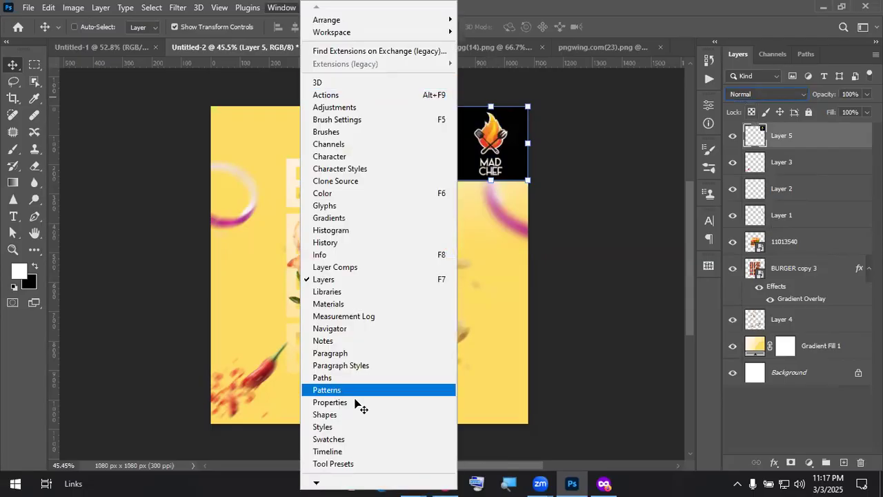
click(330, 402)
click(615, 306)
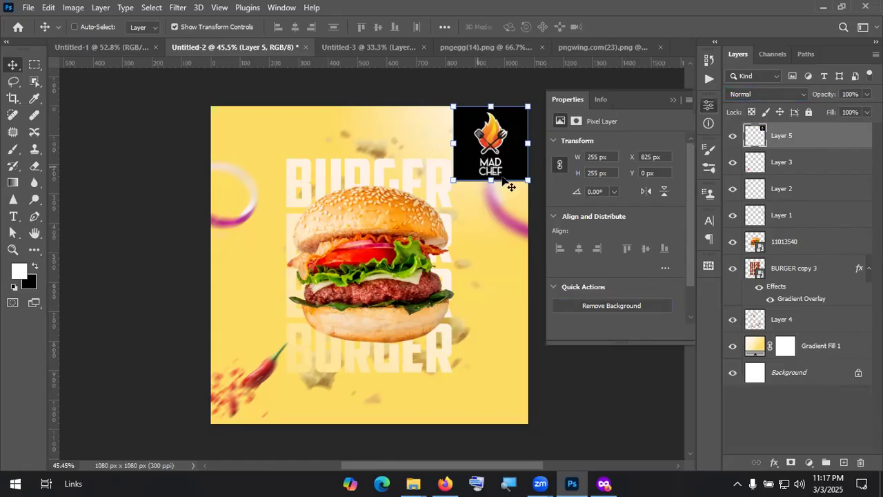
click(672, 99)
Step: Move the logo to the top-left corner, scaling it to about 142% then 75%
drag(504, 151, 250, 145)
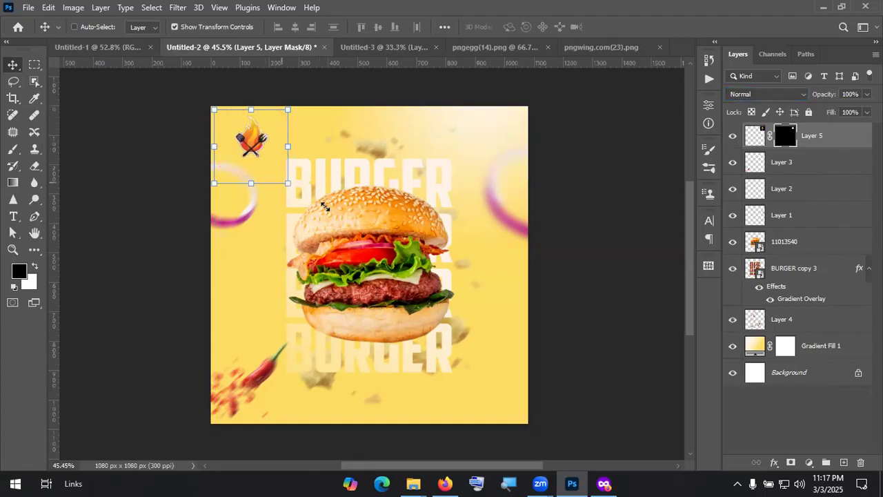
drag(288, 183, 325, 207)
drag(270, 162, 255, 151)
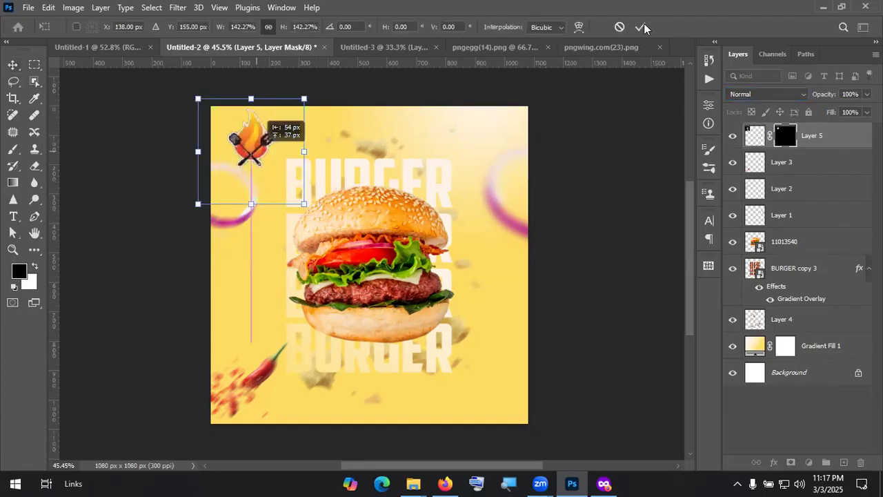
click(640, 27)
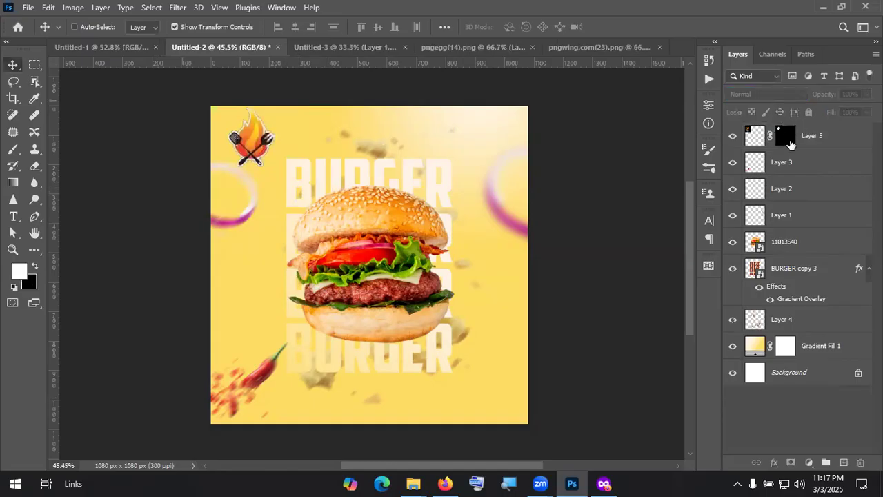
click(794, 143)
drag(304, 204, 277, 178)
key(Return)
drag(245, 138, 278, 184)
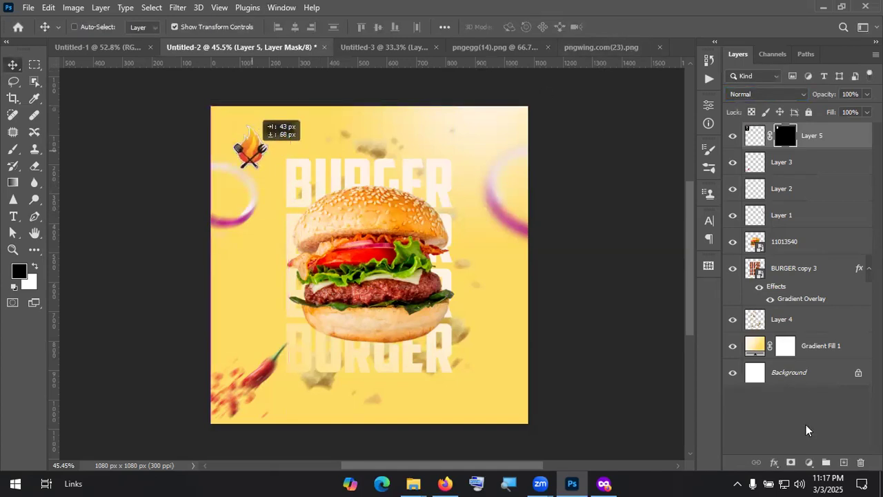
click(807, 430)
key(x)
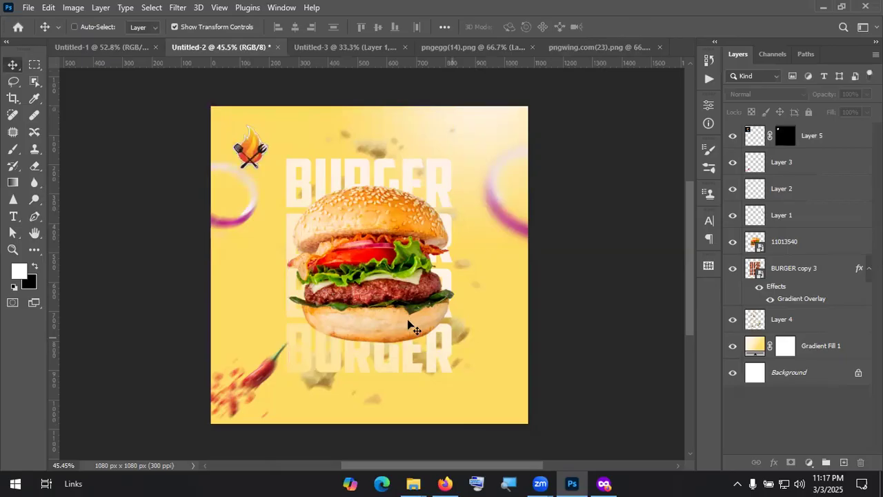
Step: Draw a rectangle at the burger's lower right, filled with the bun's orange #f08c0b
click(34, 250)
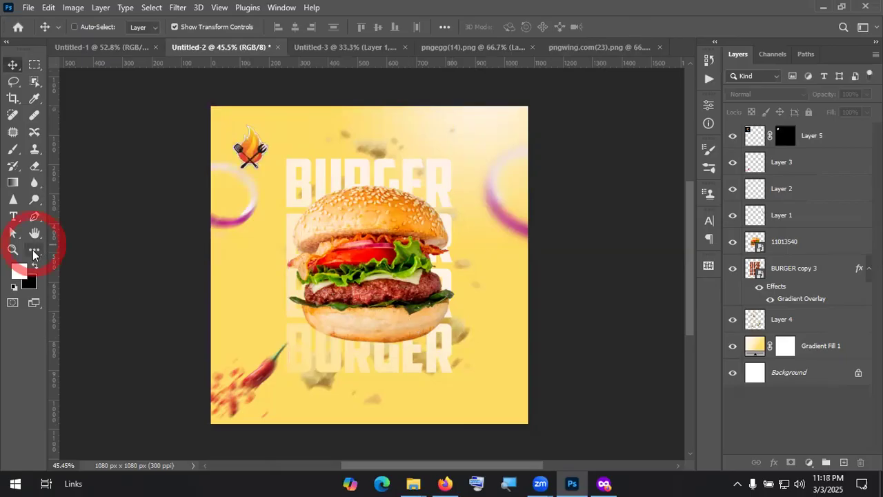
click(93, 366)
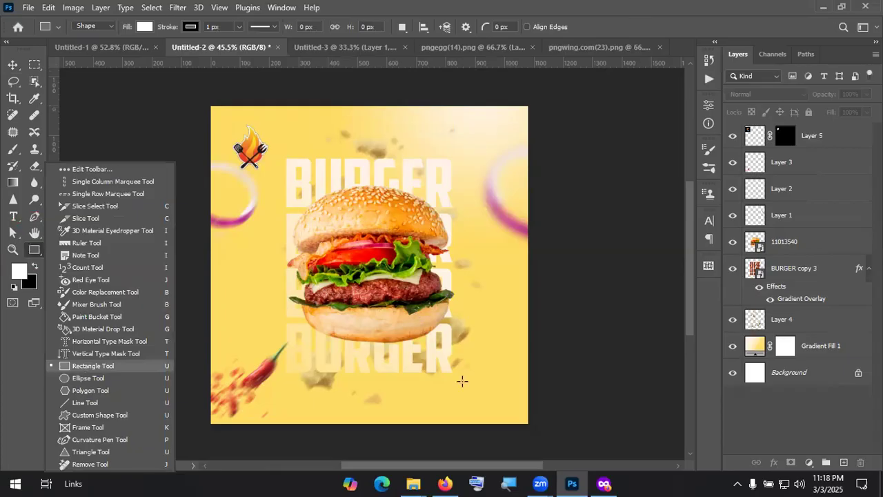
click(462, 381)
drag(411, 313, 481, 395)
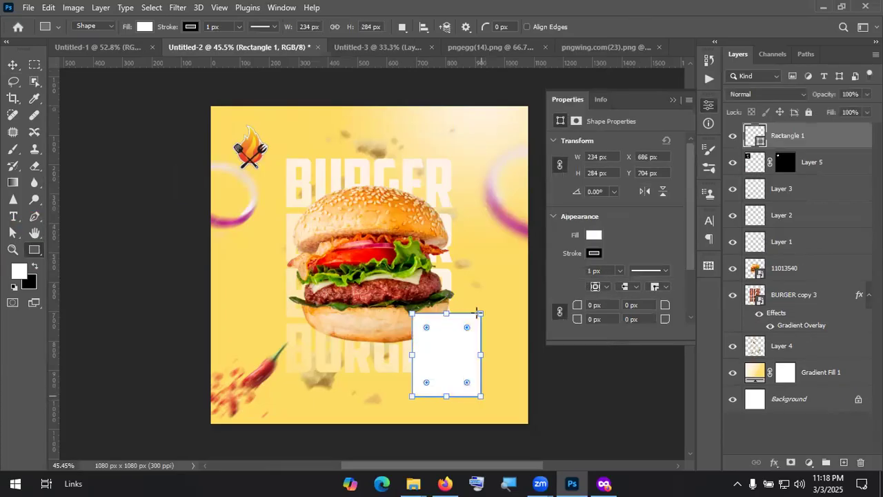
click(594, 235)
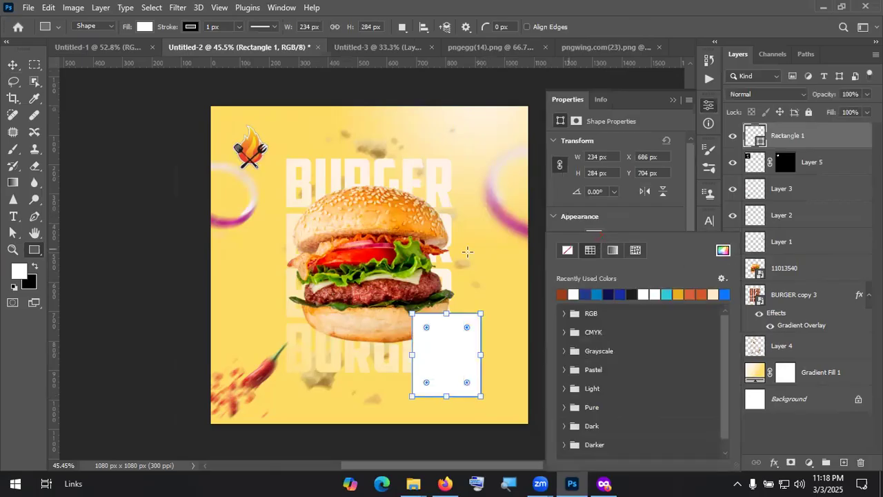
click(401, 214)
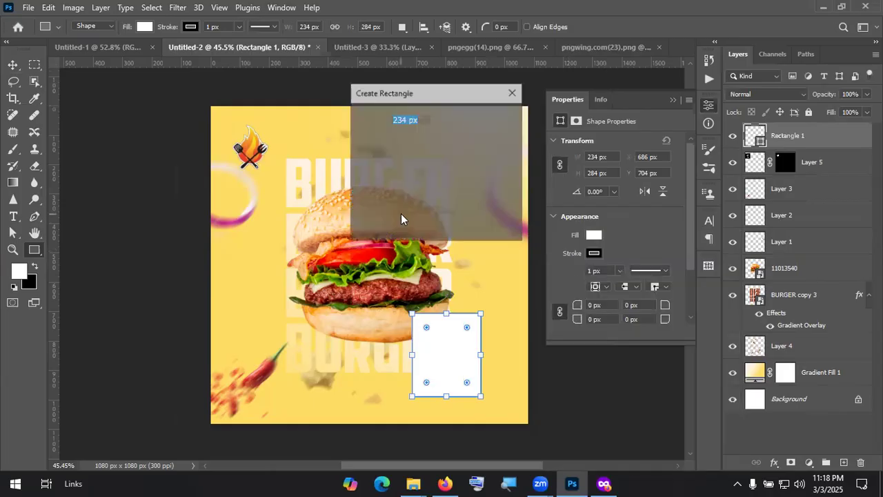
click(597, 235)
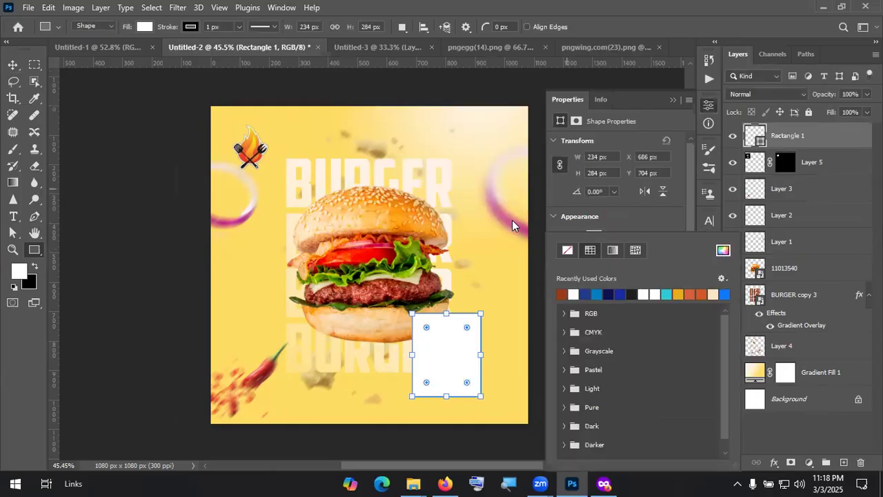
click(400, 205)
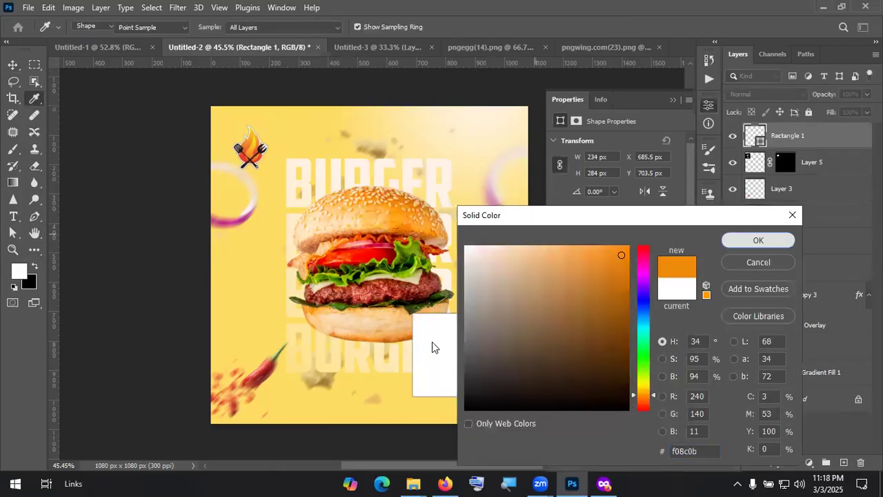
key(Return)
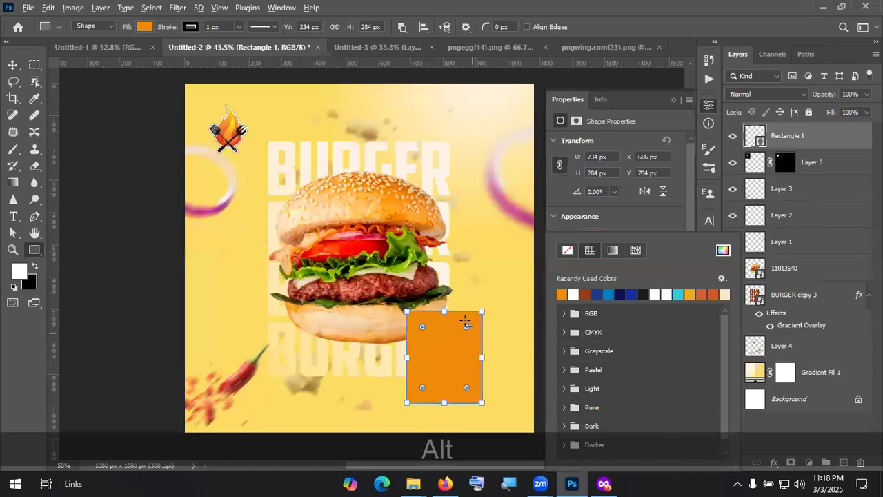
Step: Round the rectangle's corners to 27 px and scale it down proportionally
scroll(474, 308, up, 4)
drag(475, 304, 473, 306)
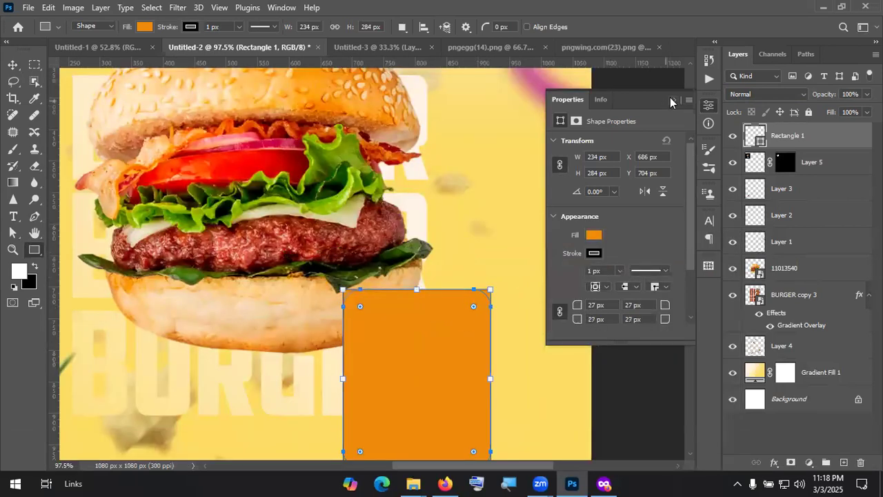
key(v)
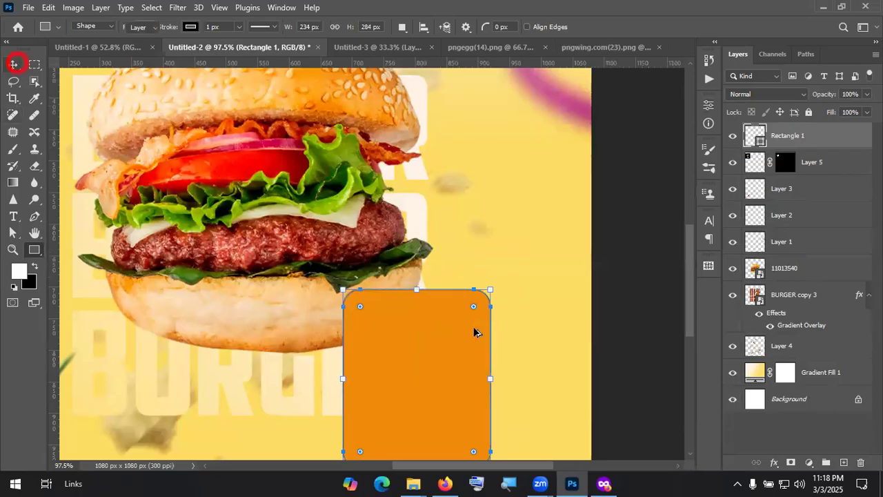
alt+scroll(473, 339, down, 3)
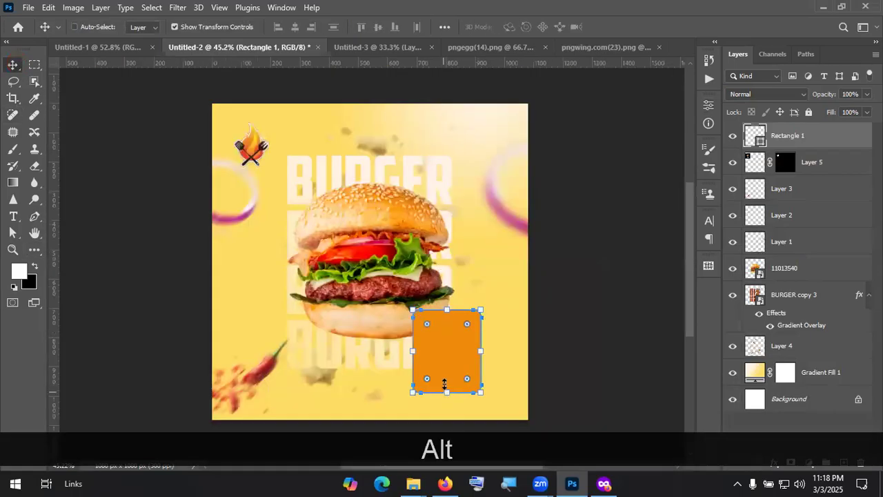
drag(445, 378, 446, 360)
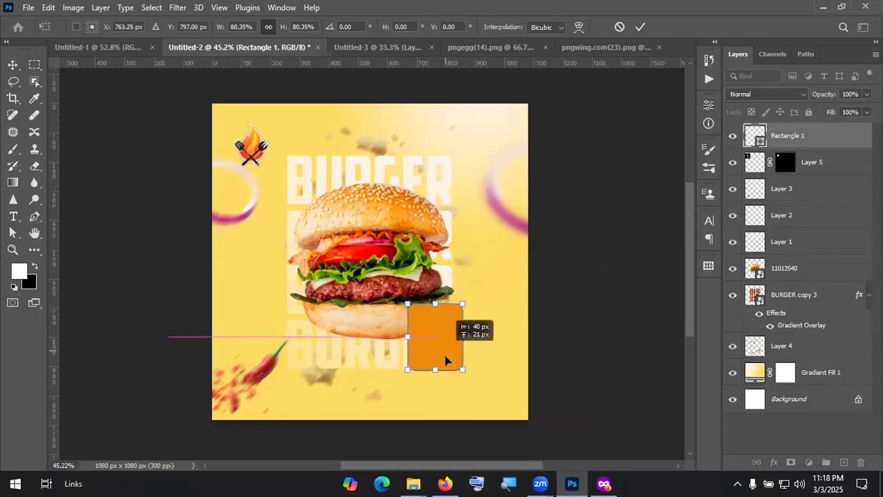
click(765, 433)
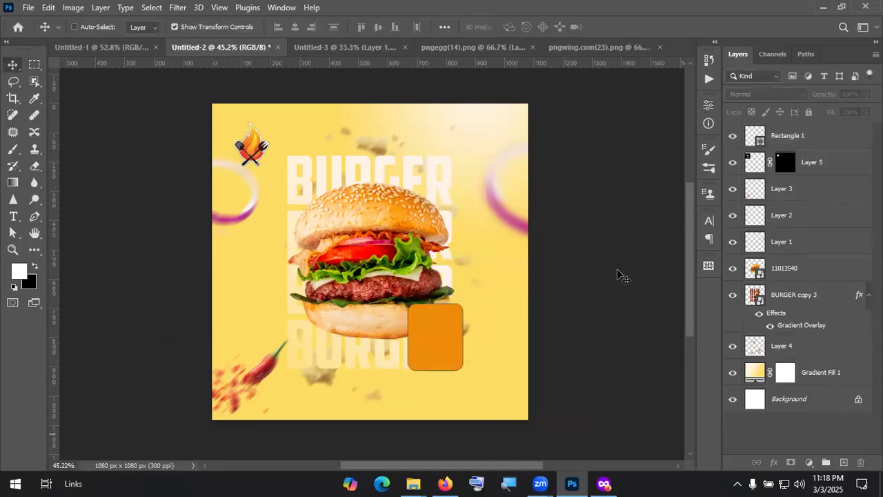
click(750, 131)
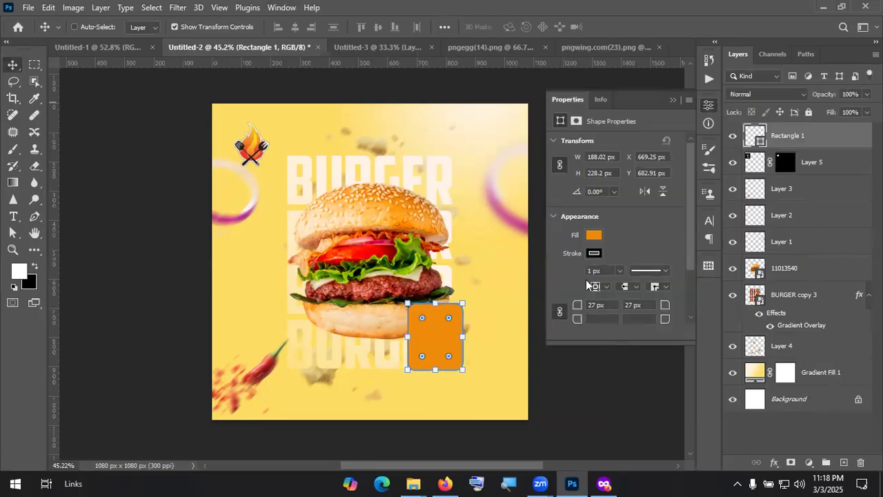
click(593, 234)
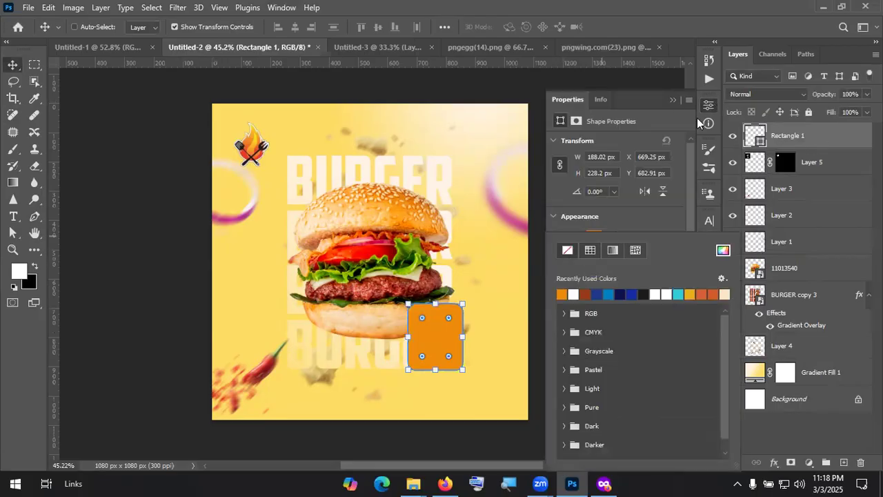
click(673, 101)
click(789, 422)
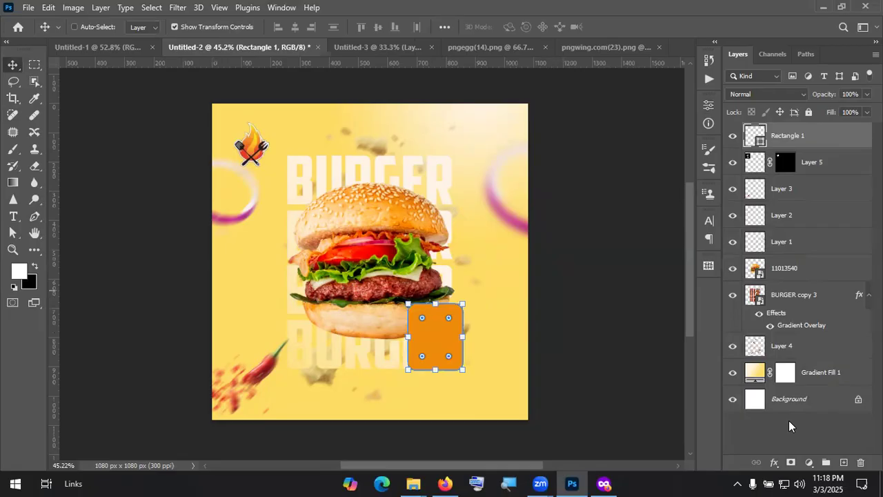
click(788, 420)
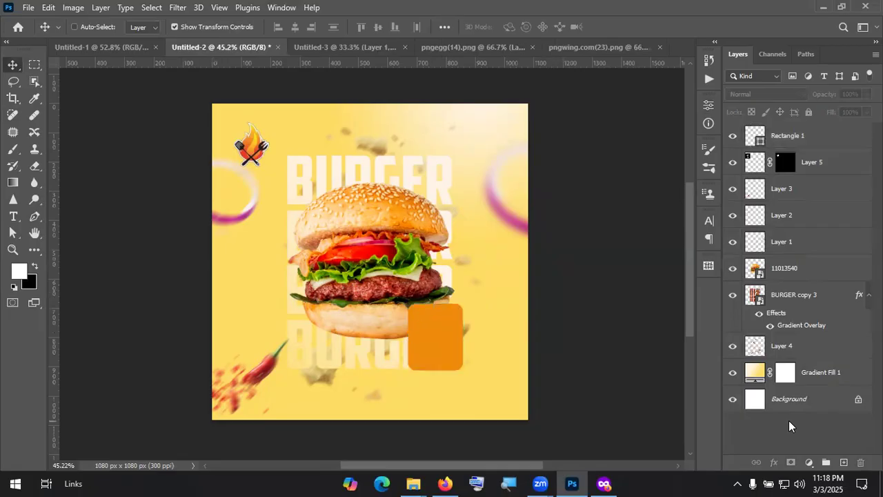
click(794, 140)
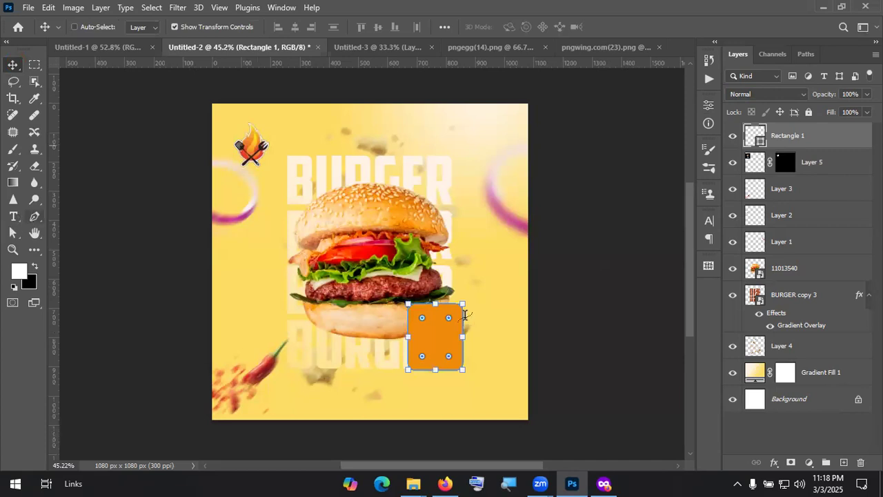
Step: Place a placeholder text layer on the orange box and type CHESS
key(t)
alt+scroll(472, 207, up, 1)
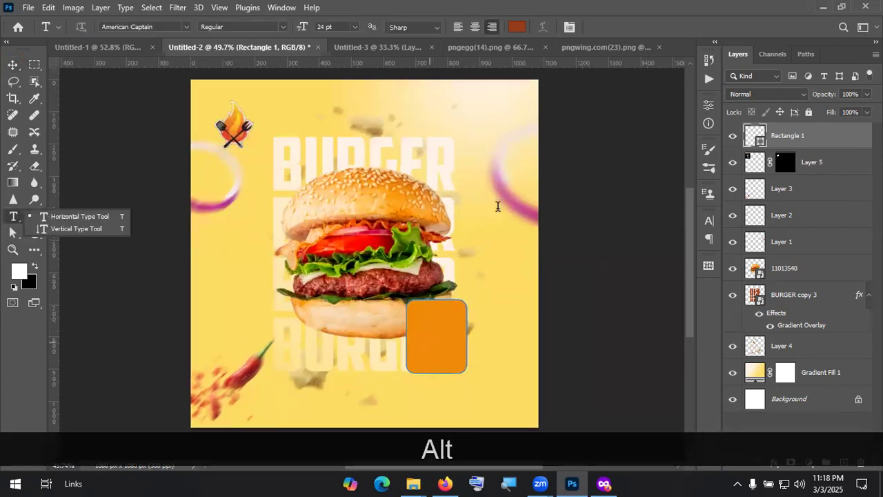
alt+scroll(498, 206, up, 3)
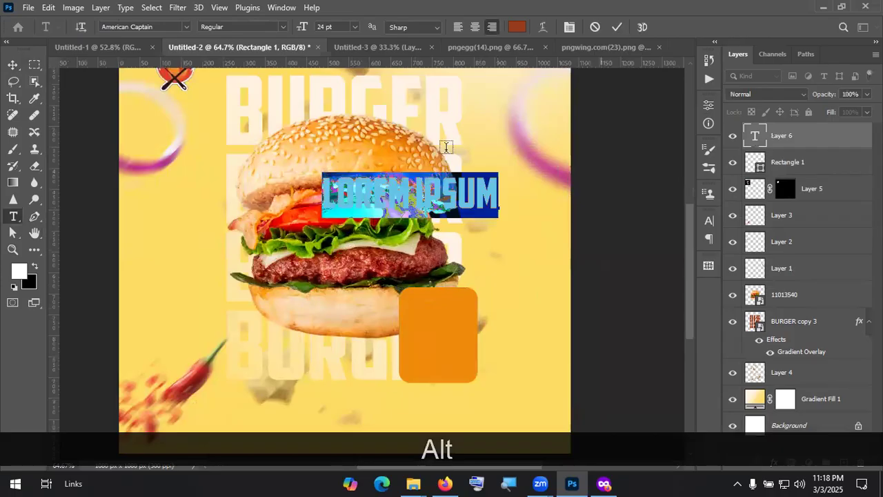
click(617, 27)
click(12, 65)
drag(460, 202, 505, 343)
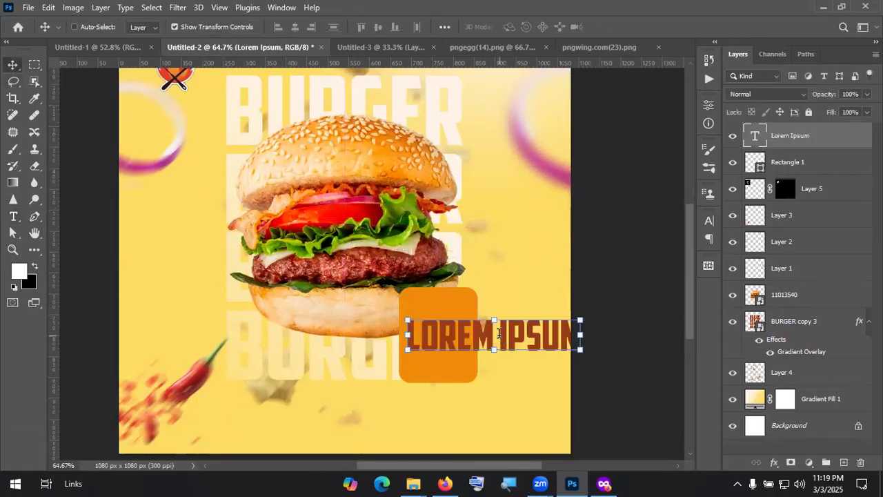
double_click(499, 333)
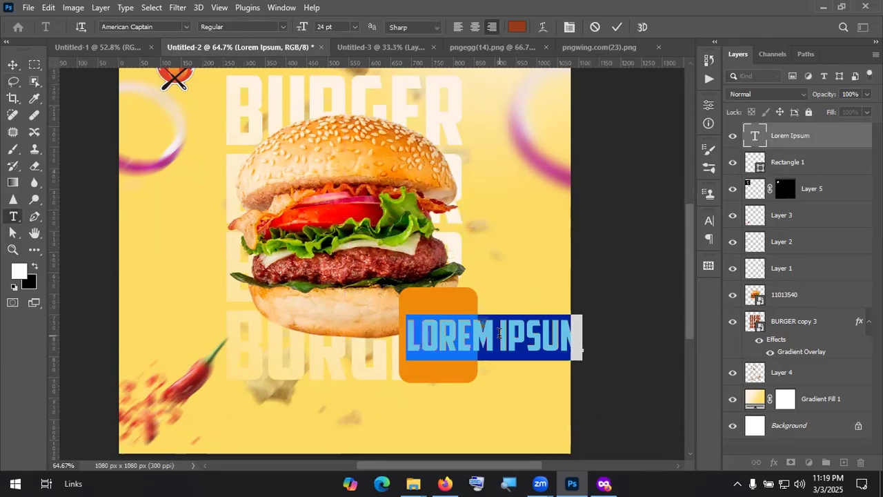
key(shift)
text(CHESS)
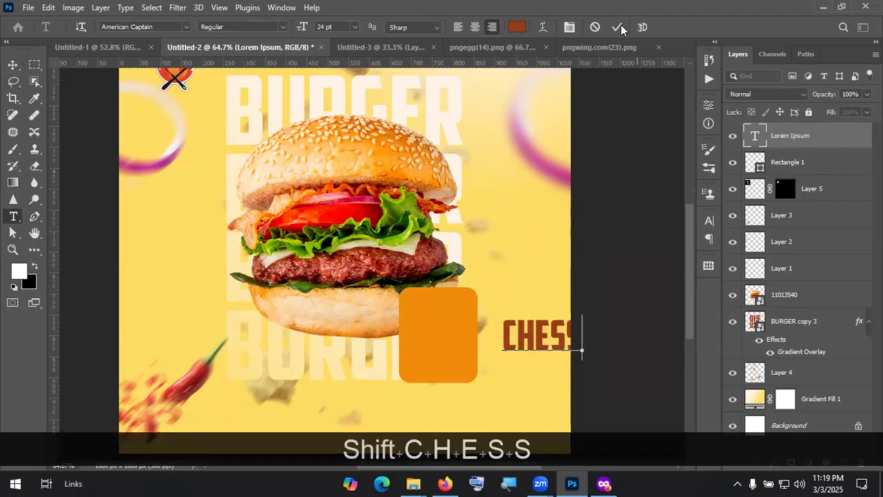
click(620, 27)
click(13, 64)
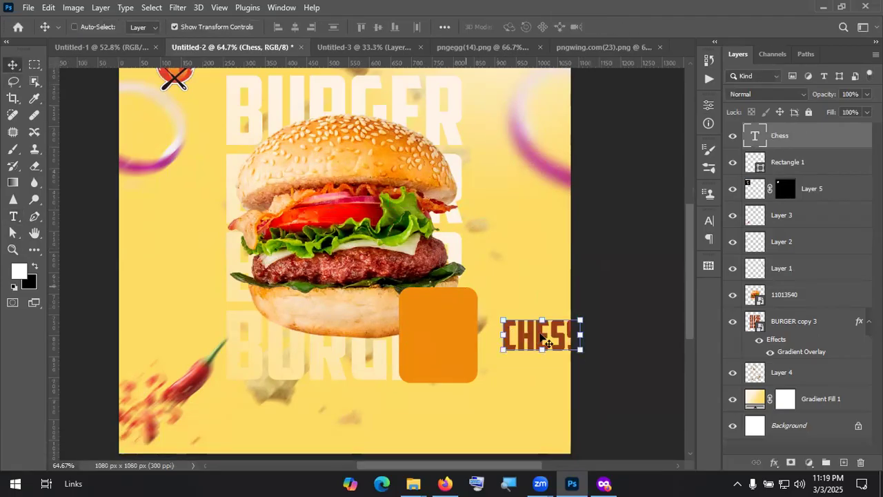
Step: Retype the text as HUM and nudge it into place on the box
drag(452, 319, 447, 314)
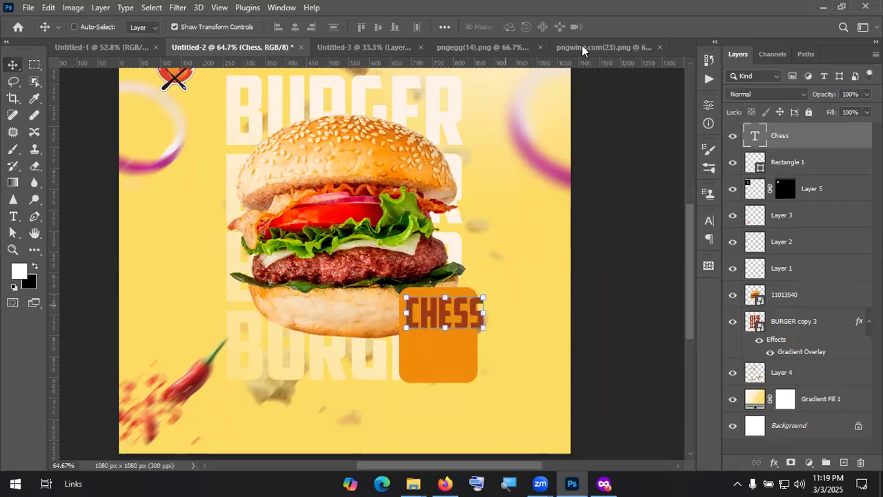
double_click(443, 316)
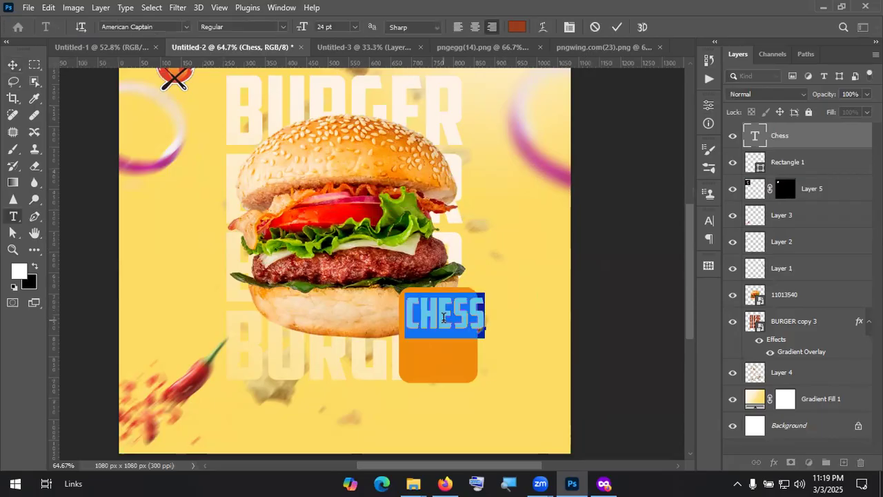
text(Hum)
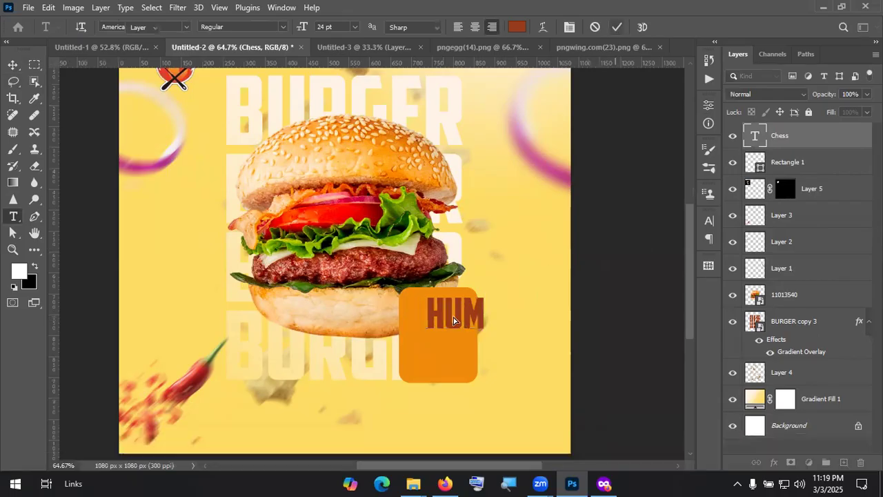
drag(440, 323, 428, 323)
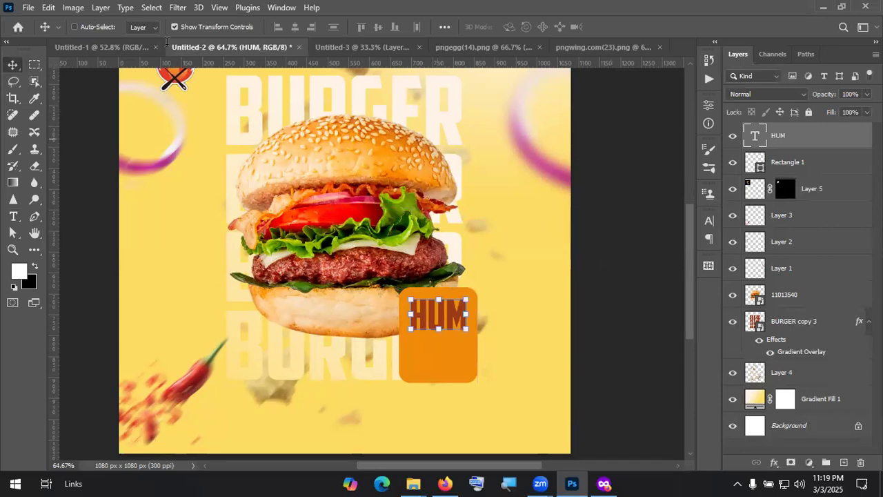
key(Return)
Step: Set HUM in Cute Dino brown, shrink it by half, and place it atop the box
click(147, 26)
text(d)
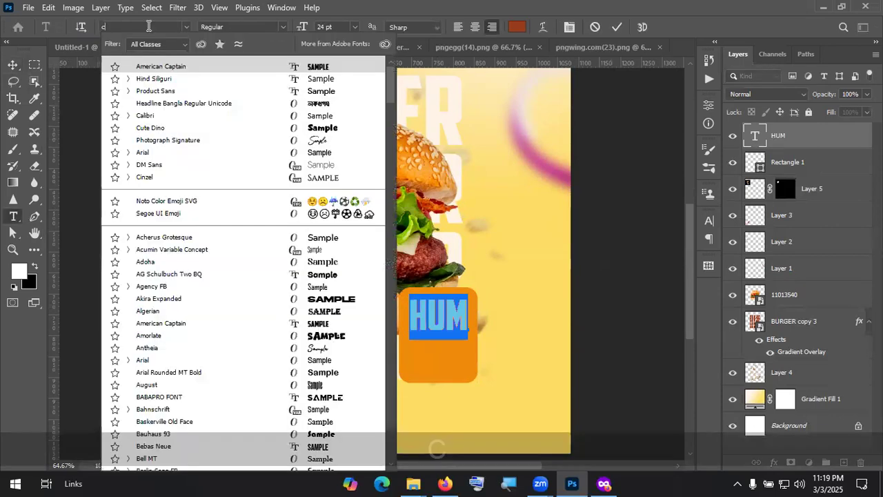
text(ute)
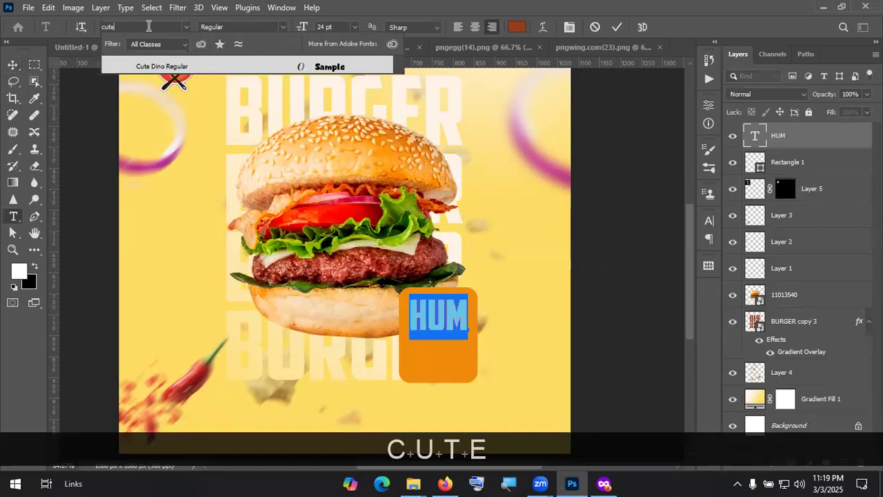
click(191, 67)
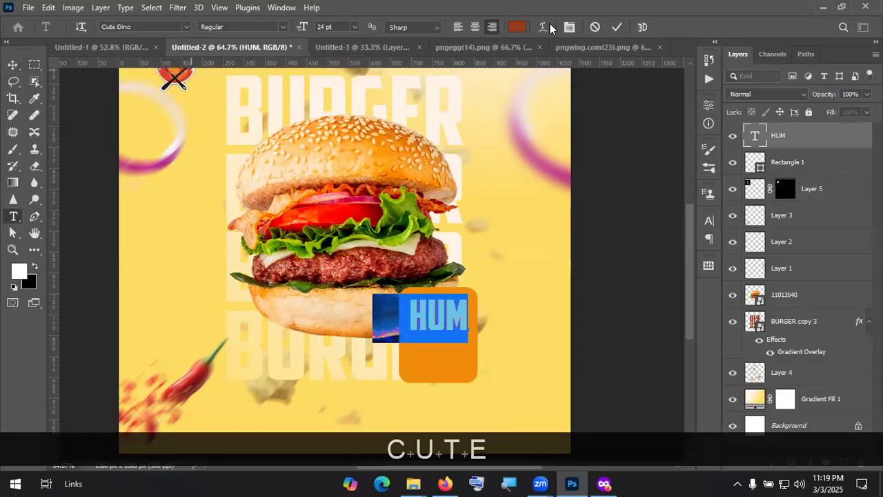
click(614, 27)
key(v)
mouse_move(432, 328)
mouse_down()
mouse_move(442, 333)
mouse_move(388, 308)
mouse_move(438, 316)
mouse_up()
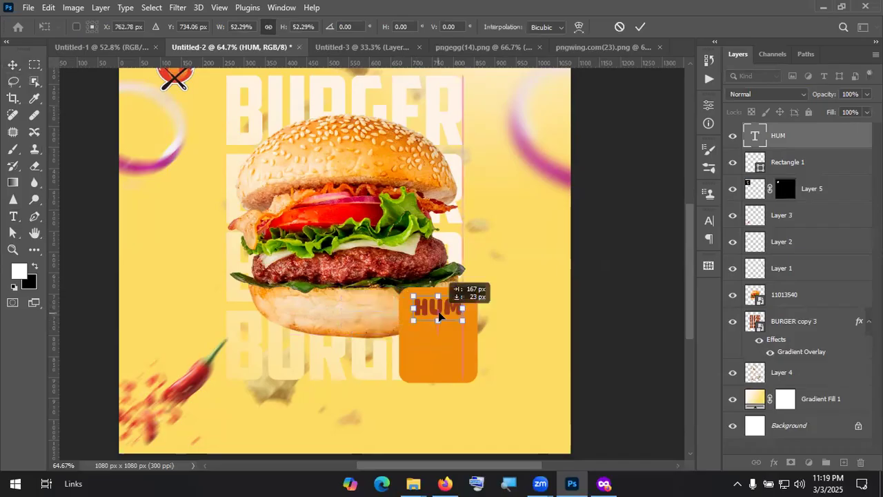
click(641, 28)
double_click(756, 135)
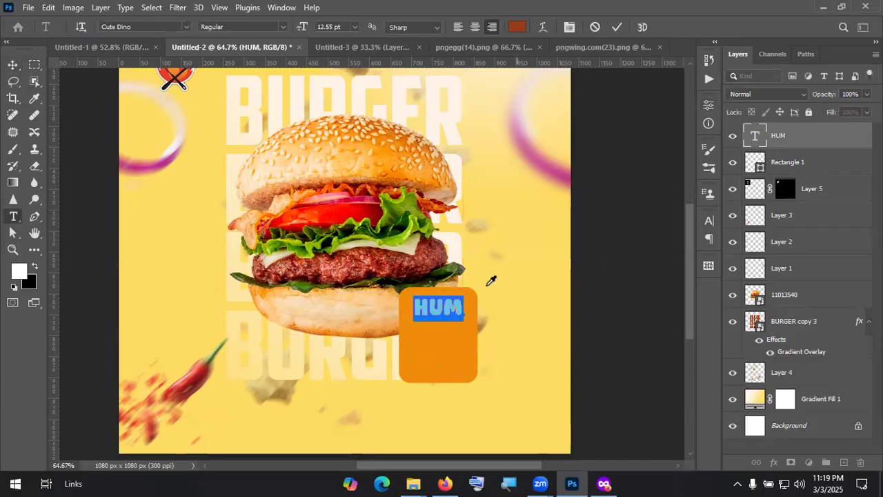
click(516, 27)
click(758, 240)
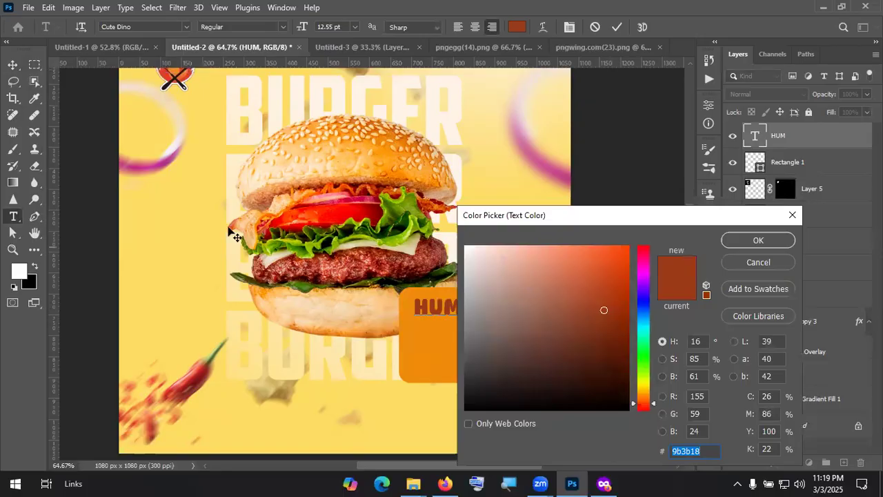
click(13, 65)
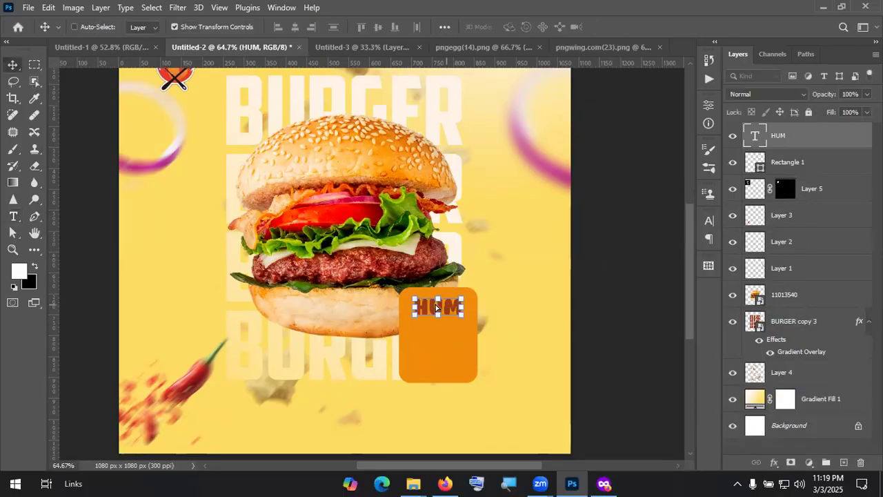
drag(439, 306, 439, 327)
Step: Duplicate HUM as a smaller BURGER line below it, then copy that line further down
key(alt)
double_click(440, 325)
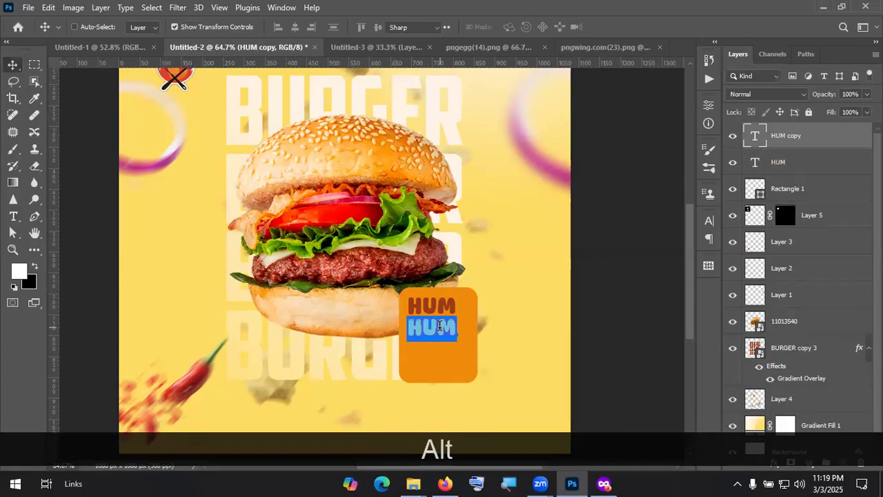
text(BURGER)
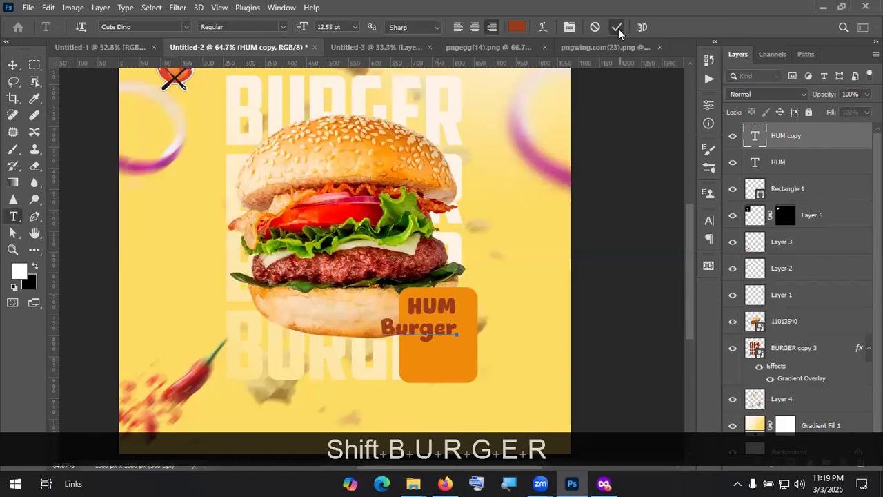
mouse_move(456, 341)
mouse_down()
mouse_move(480, 341)
mouse_move(443, 331)
mouse_up()
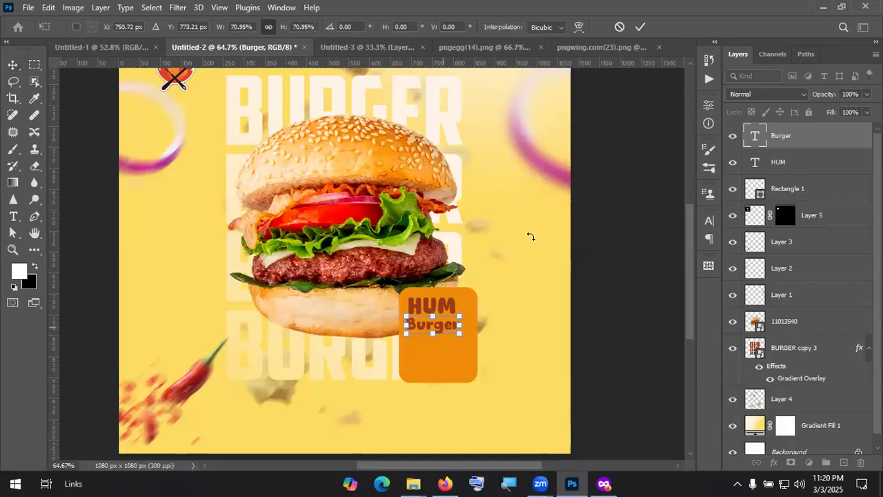
click(640, 29)
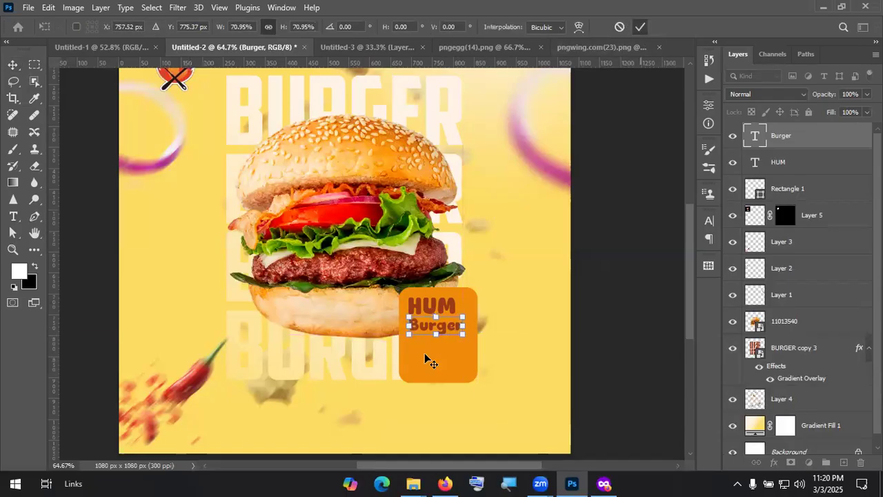
drag(447, 333, 449, 354)
Step: Retype the copied Burger line as 155/-
double_click(449, 349)
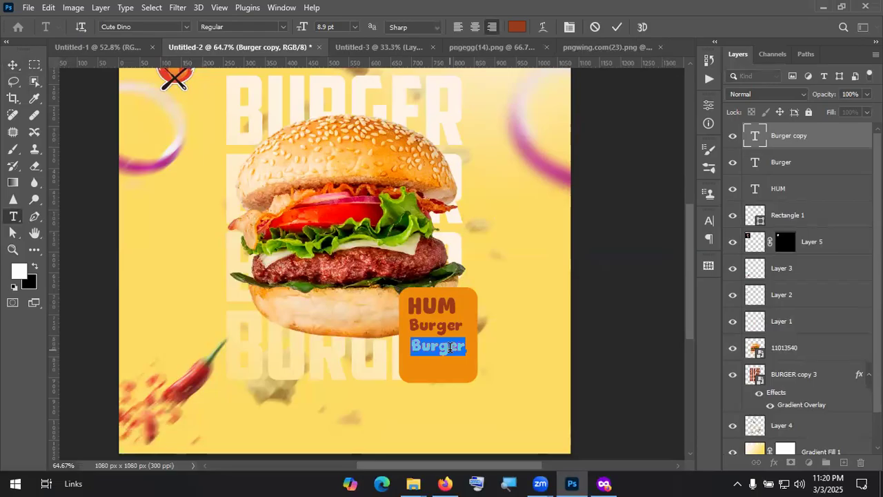
key(KP_1)
key(KP_5)
key(KP_5)
text(155/)
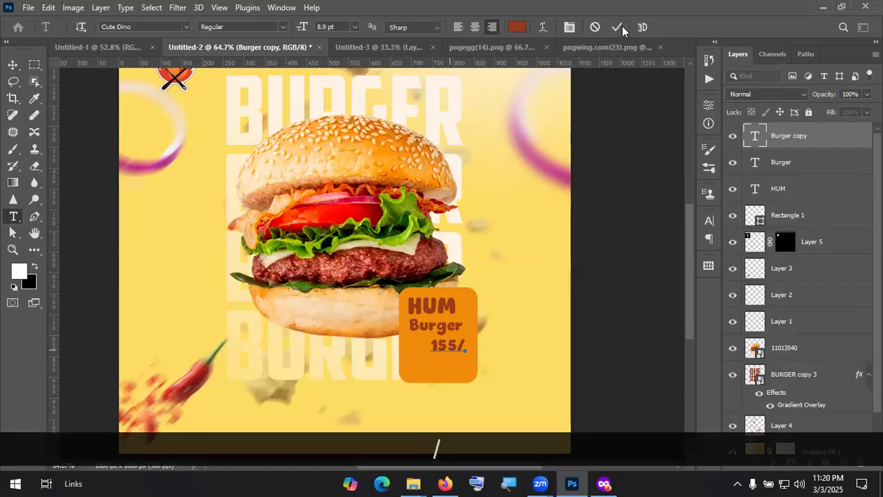
key(shift+shift+KP_Subtract)
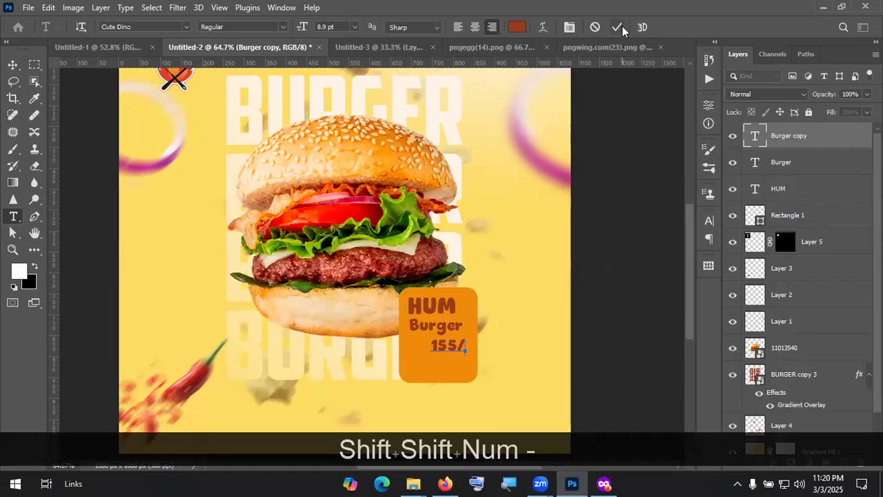
click(622, 26)
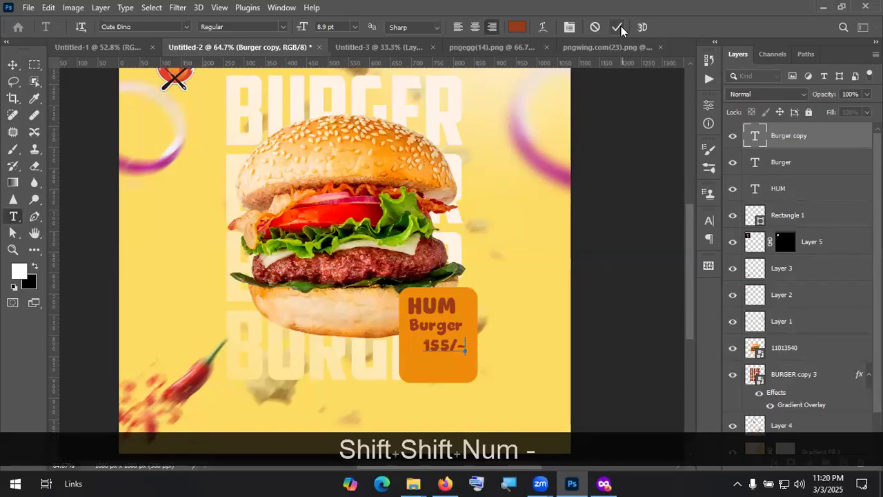
Step: Make the 155/- price white, enlarge it to about 136%, and nudge it down
double_click(445, 347)
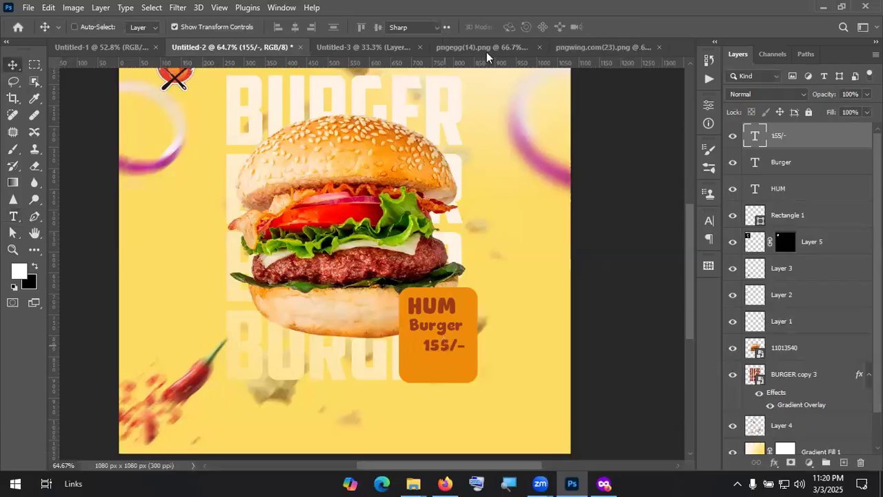
click(517, 27)
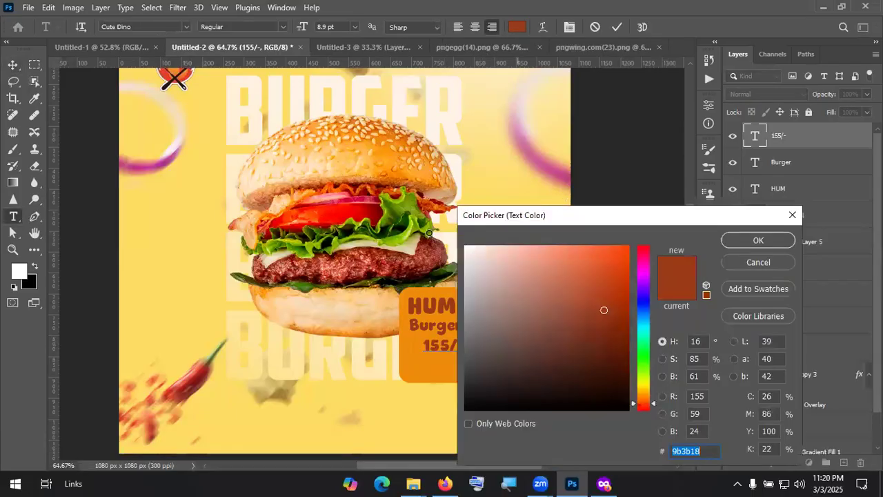
click(753, 243)
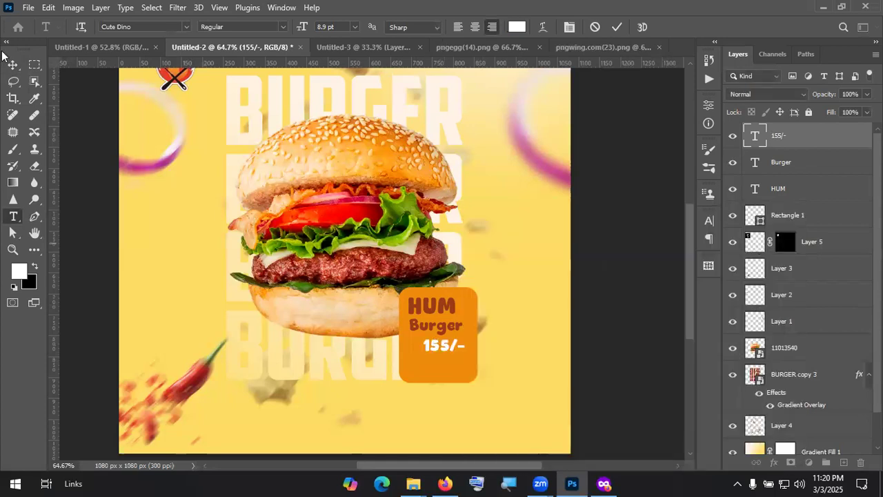
key(ctrl+Return)
drag(441, 357, 443, 352)
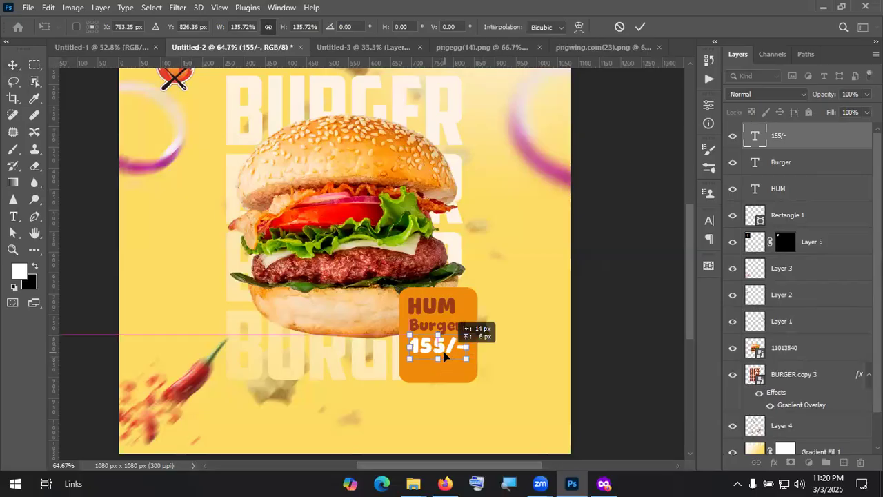
key(Down)
key(Down)
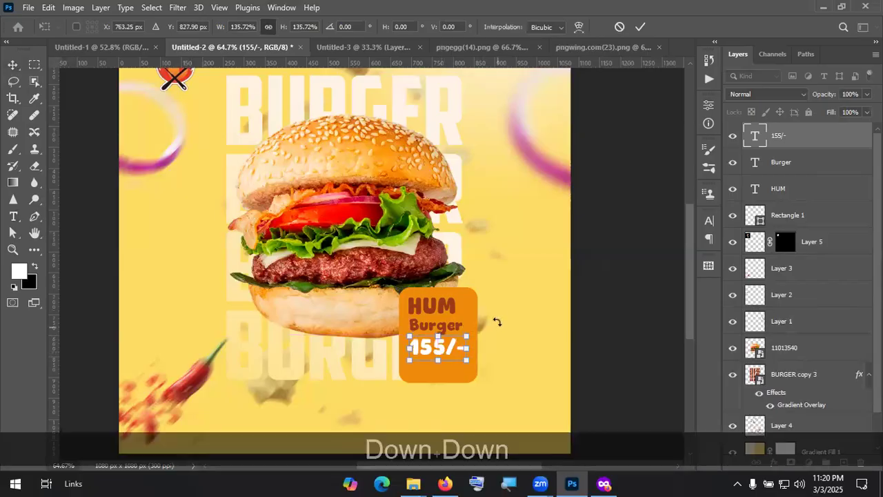
key(Down)
key(Down)
key(Down)
key(Down)
click(640, 27)
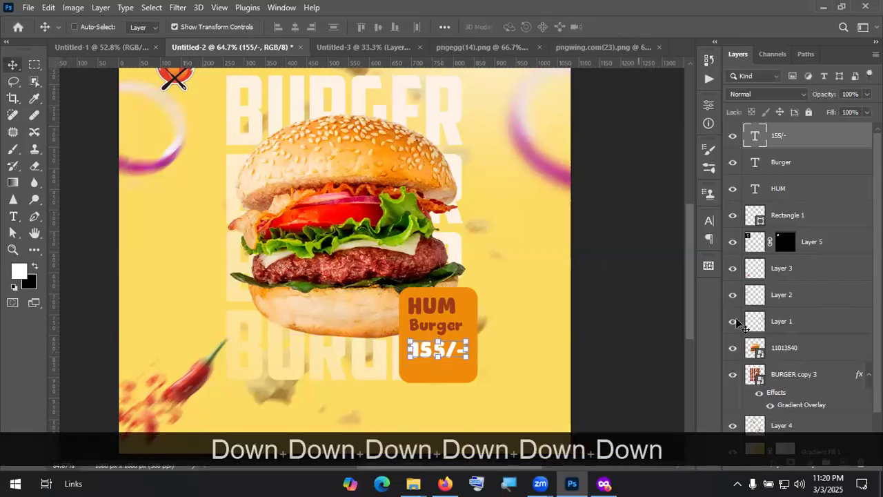
click(795, 190)
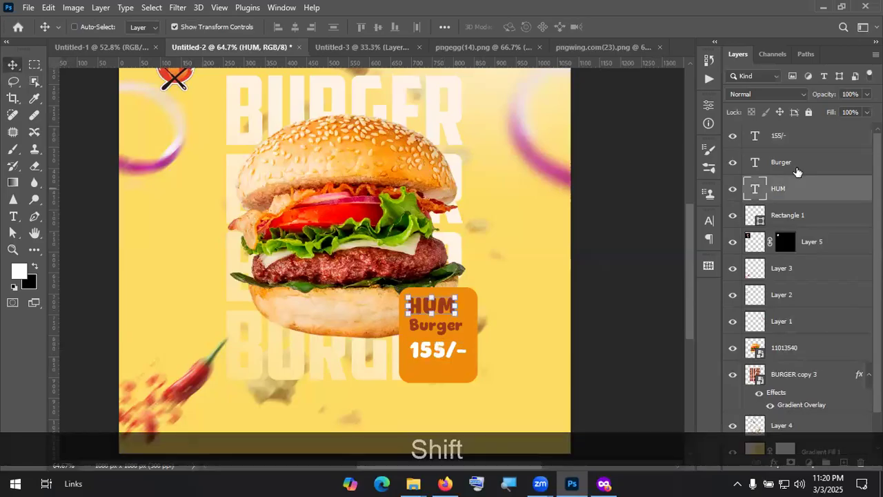
shift+click(796, 168)
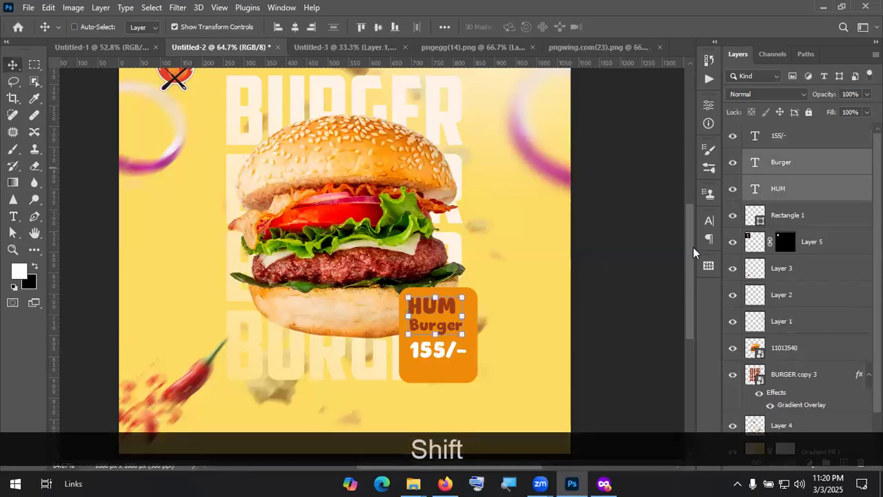
key(Down)
key(Down)
key(Down)
key(Down)
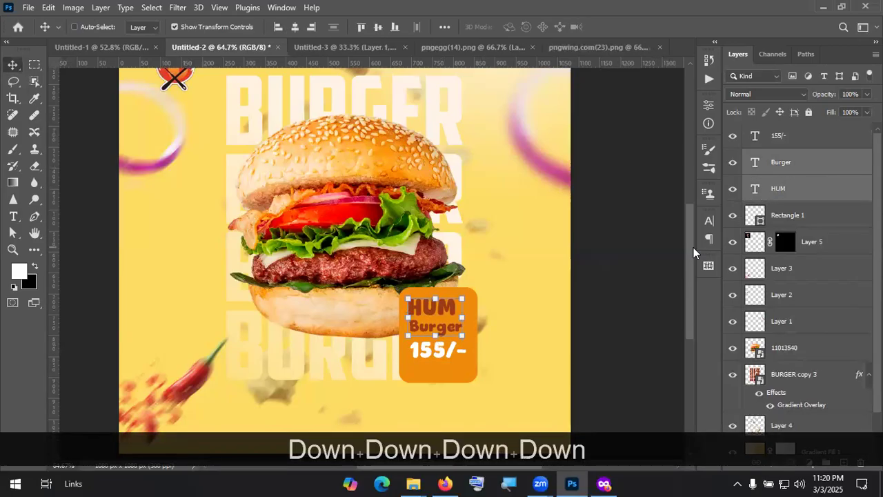
key(Down)
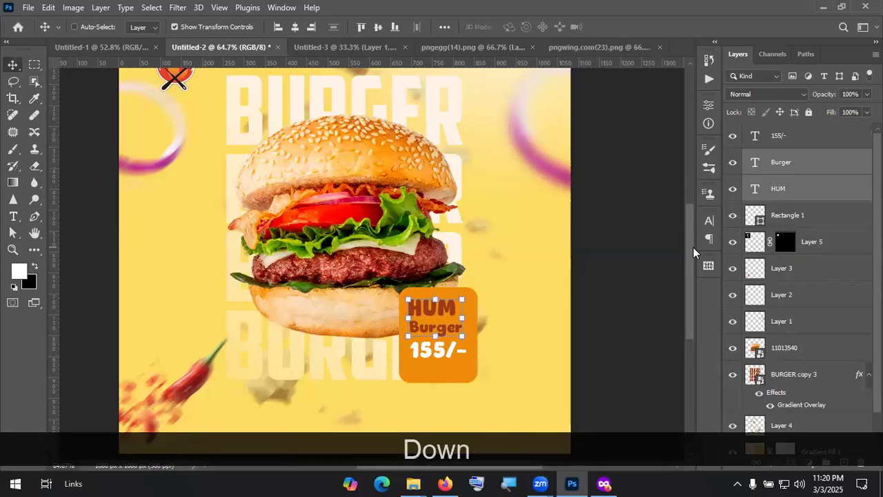
key(Down)
key(Down)
key(Down)
key(Down)
key(Down)
key(Down)
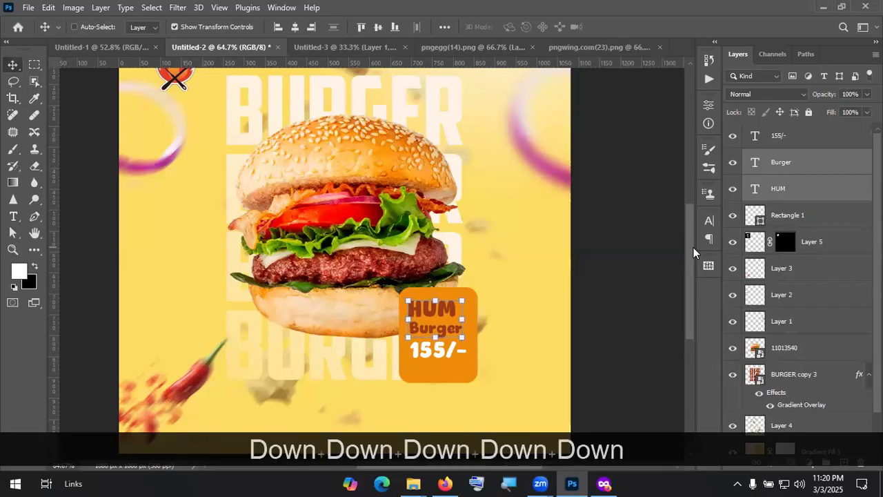
click(771, 140)
key(Down)
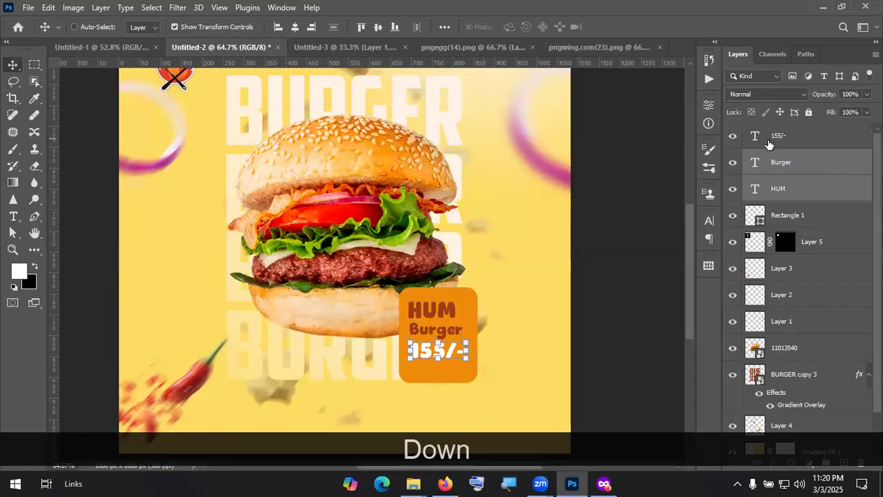
key(Down)
click(798, 191)
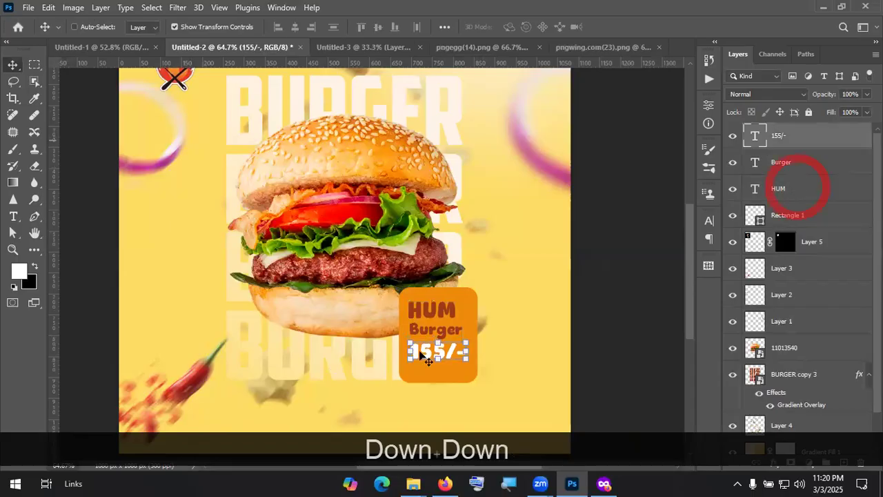
scroll(407, 356, down, 2)
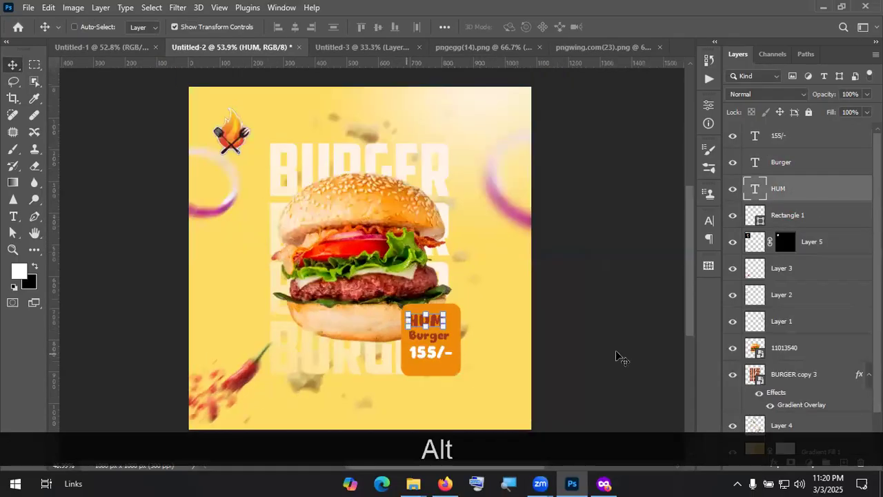
scroll(796, 317, down, 1)
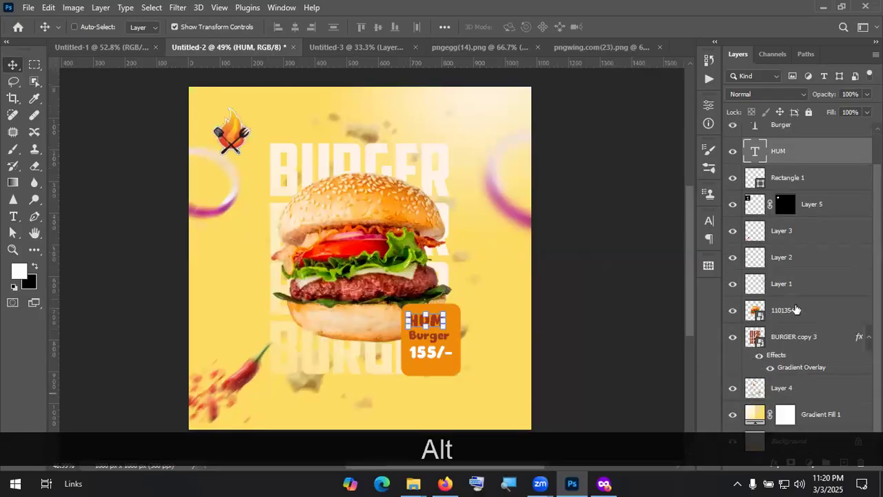
ctrl+click(433, 268)
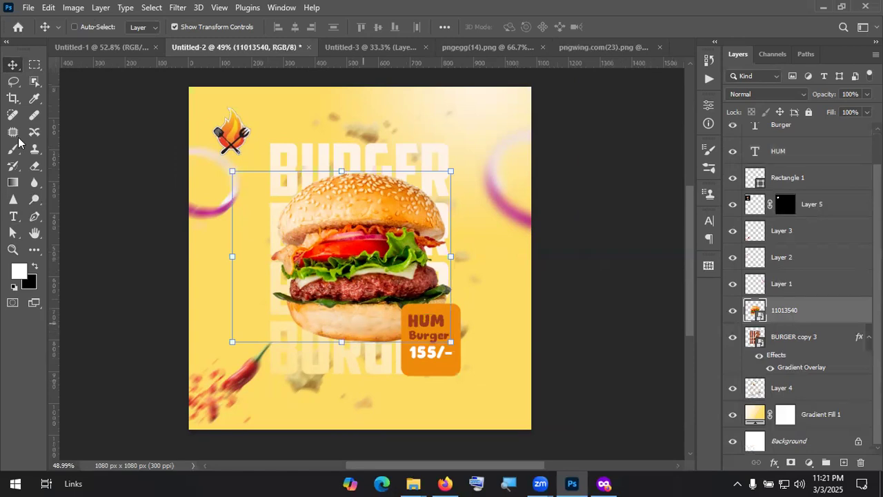
Step: On a new layer, paint a flat black shadow under the burger using a 4%-roundness, 1° brush
click(35, 250)
click(14, 74)
click(14, 153)
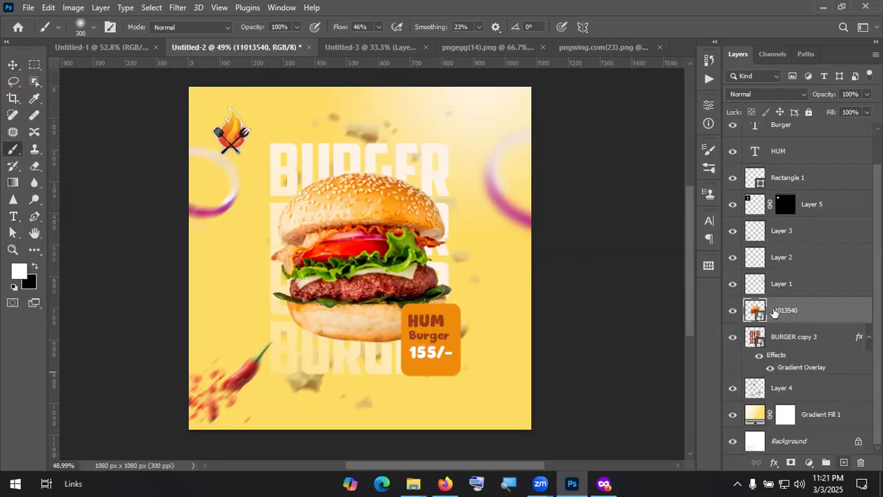
key(ctrl+shift+alt+n)
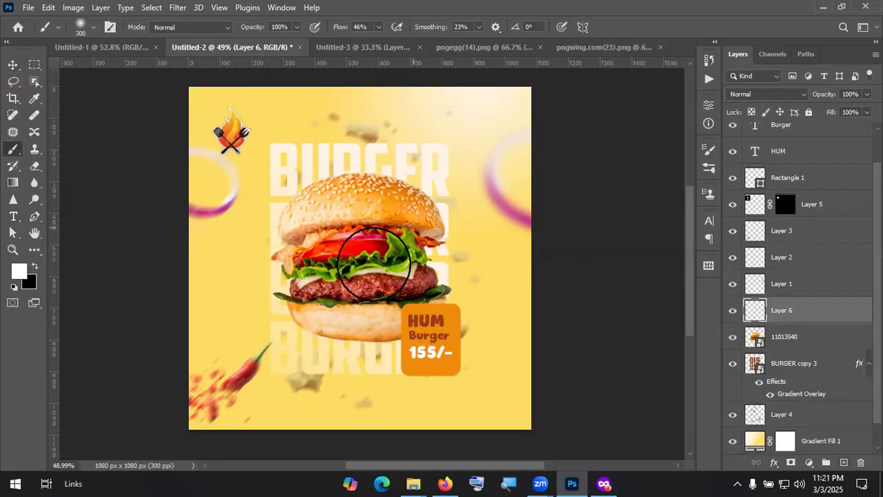
key(bracketright)
key(bracketright)
key(bracketright)
key(bracketright)
key(bracketright)
key(bracketright)
key(bracketright)
key(bracketright)
key(bracketright)
key(bracketright)
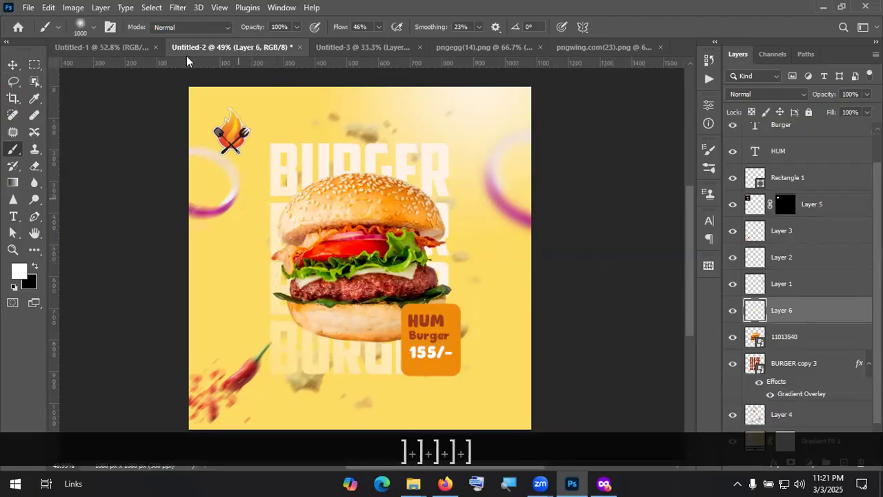
click(34, 267)
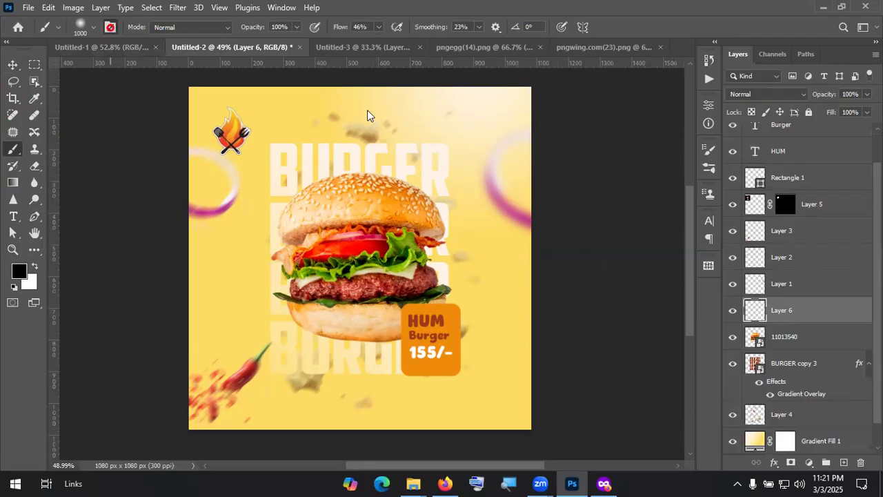
key(F5)
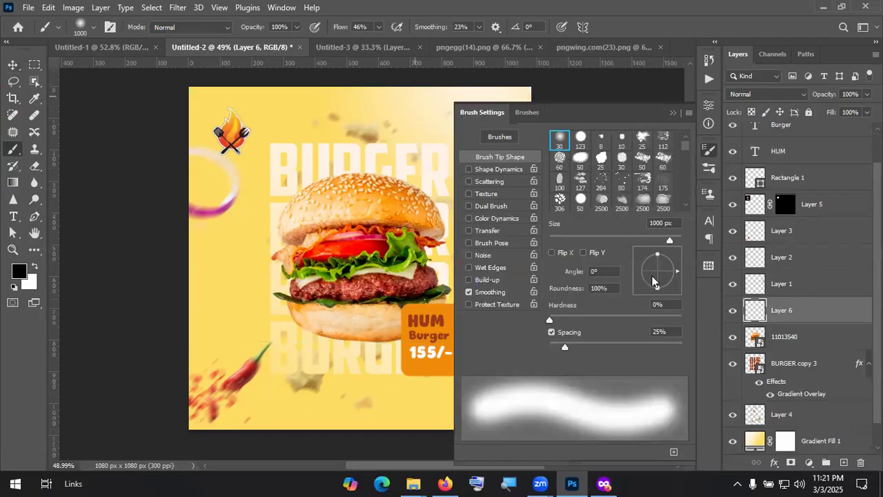
mouse_move(657, 285)
mouse_down()
mouse_move(667, 288)
mouse_move(658, 271)
mouse_move(675, 261)
mouse_move(676, 273)
mouse_up()
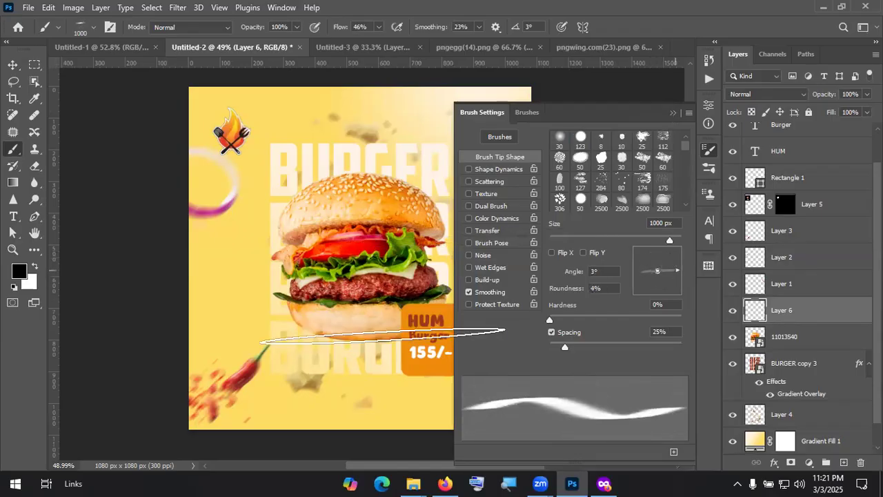
click(383, 336)
key(bracketleft)
key(bracketleft)
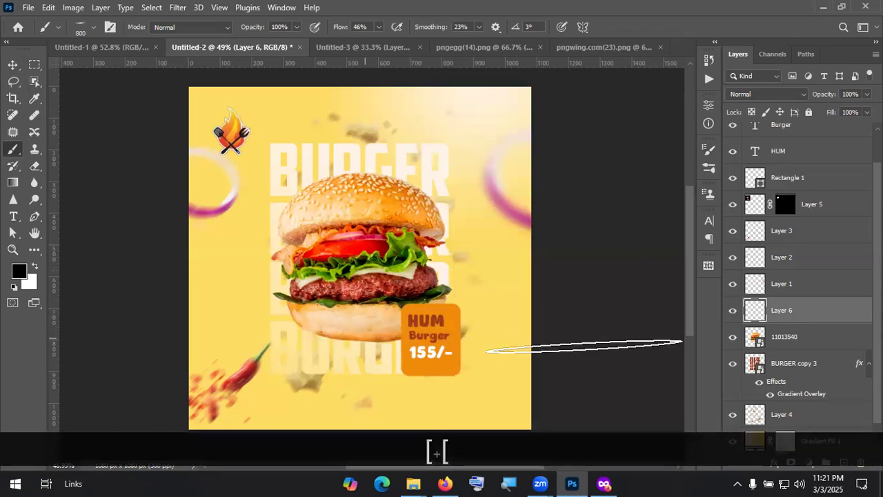
key(ctrl+z)
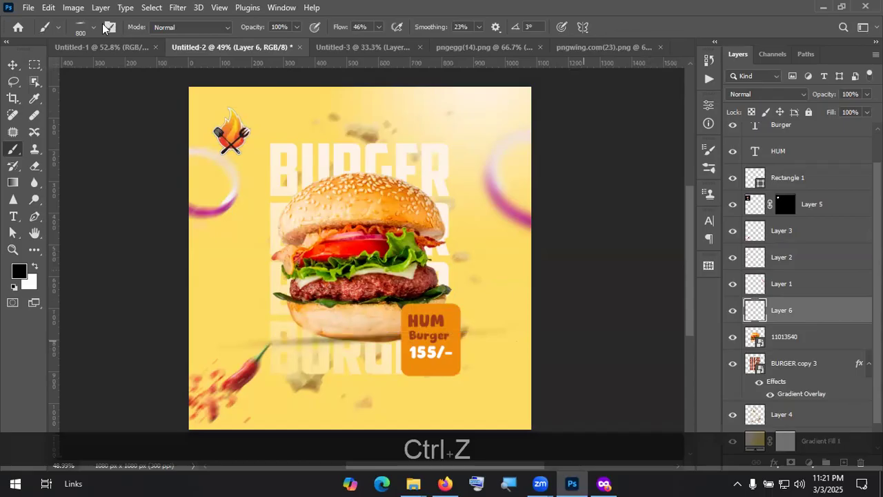
key(F5)
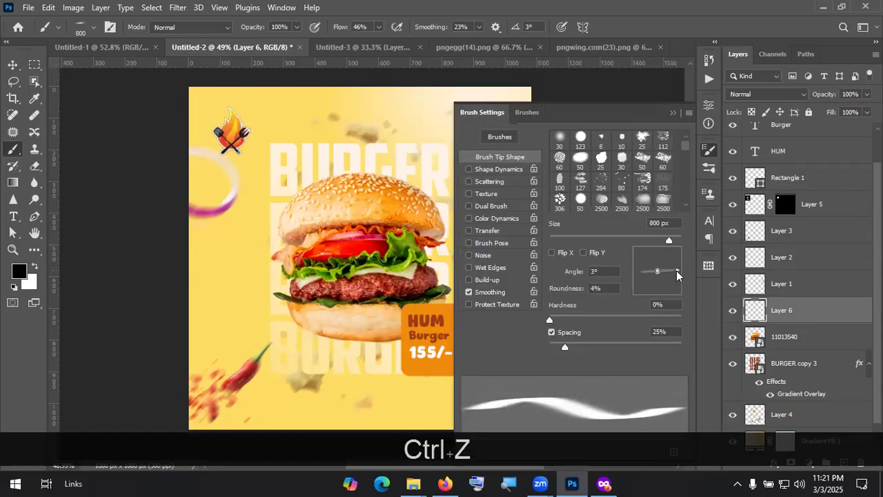
drag(677, 270, 676, 272)
click(674, 112)
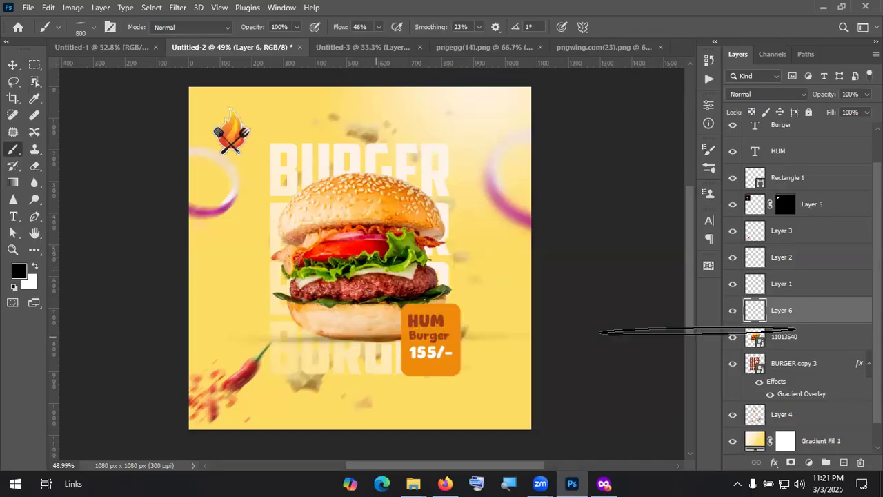
click(385, 341)
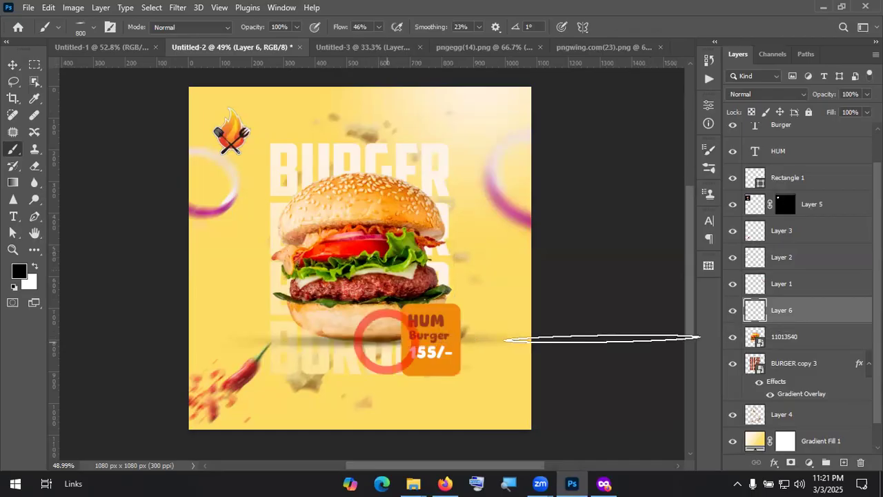
key(ctrl+z)
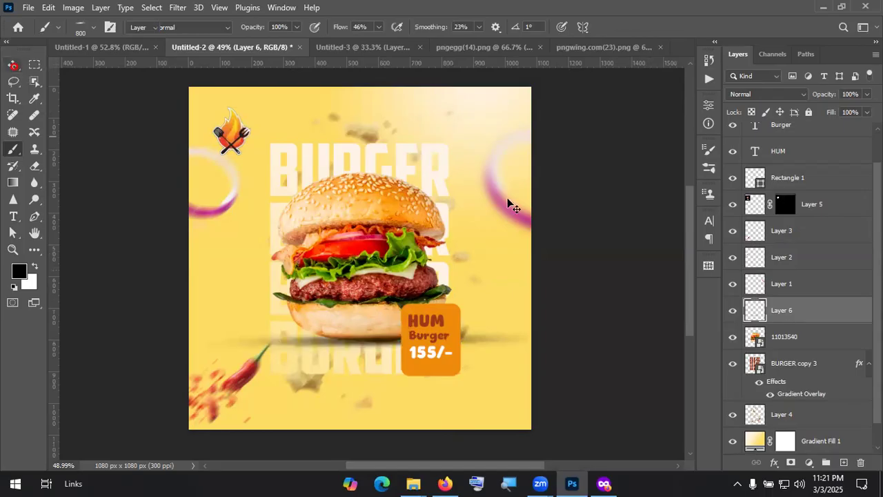
Step: Move Layer 6 below the burger layer 11013540 and narrow it to about 72% width
key(v)
drag(813, 322, 458, 345)
key(shift)
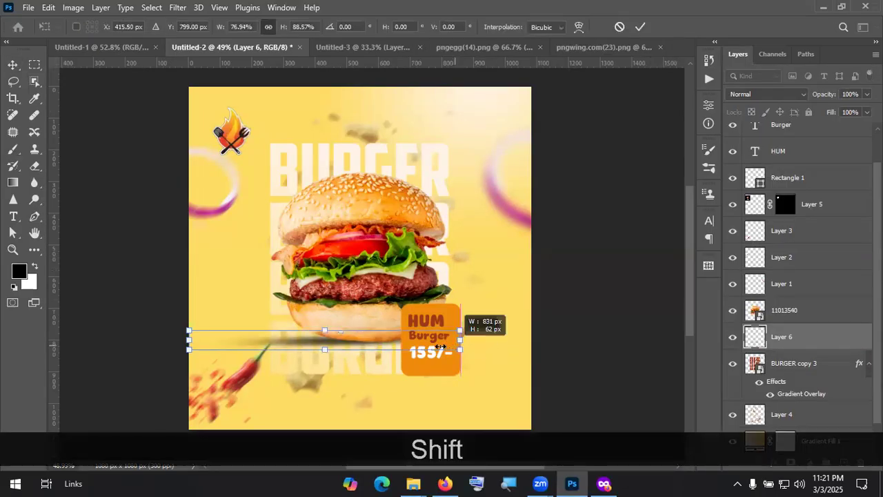
drag(338, 343, 384, 340)
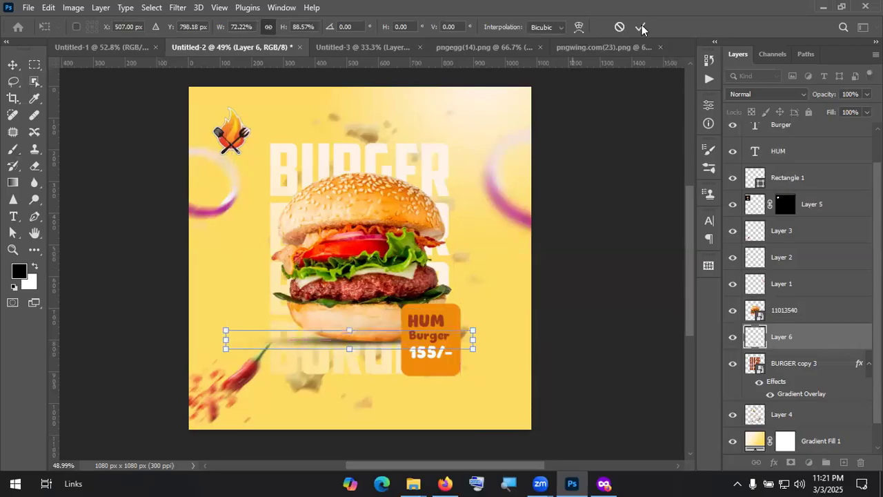
click(642, 27)
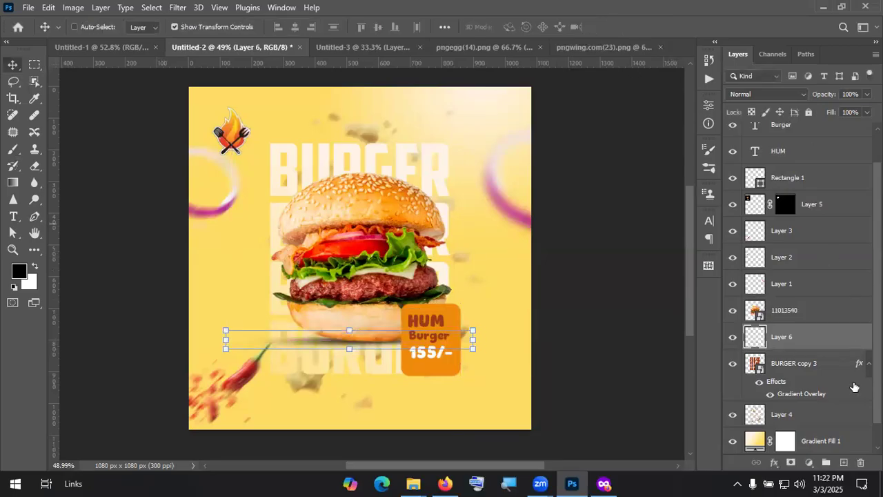
Step: Export the 1080×1080 poster via Export As as a quality-7 JPG named Burger in Downloads
scroll(824, 445, down, 1)
click(824, 445)
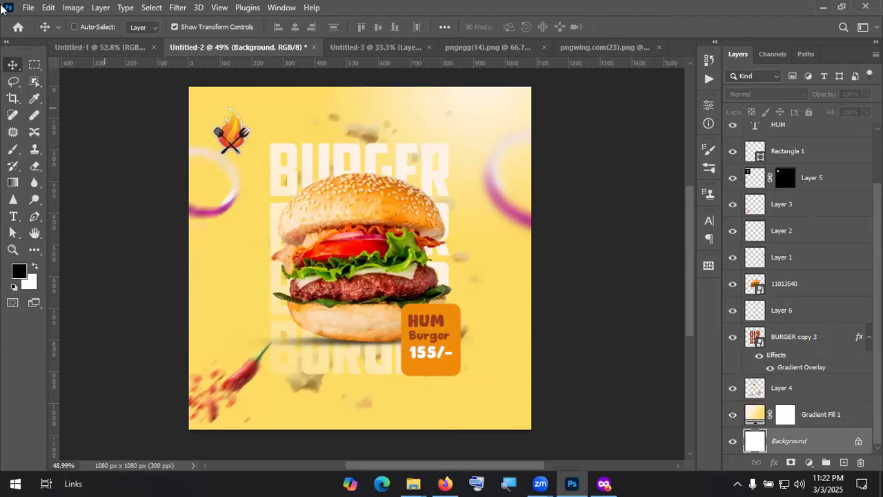
click(27, 9)
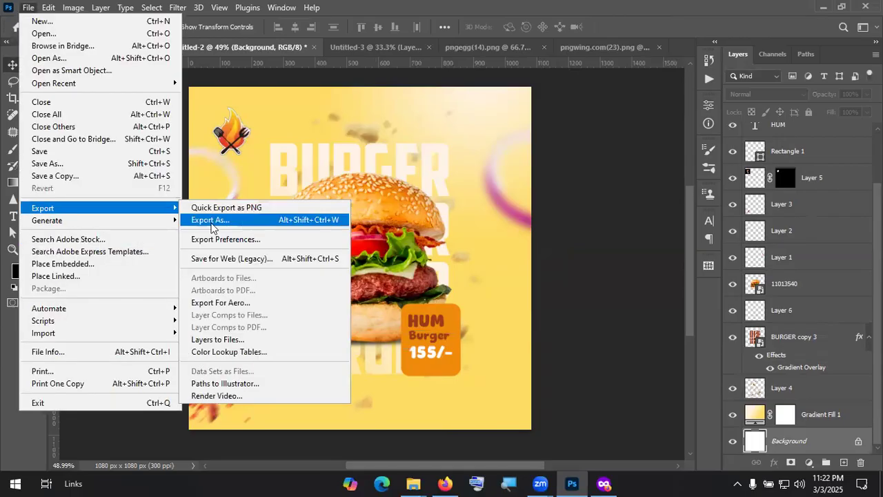
mouse_move(104, 208)
click(242, 220)
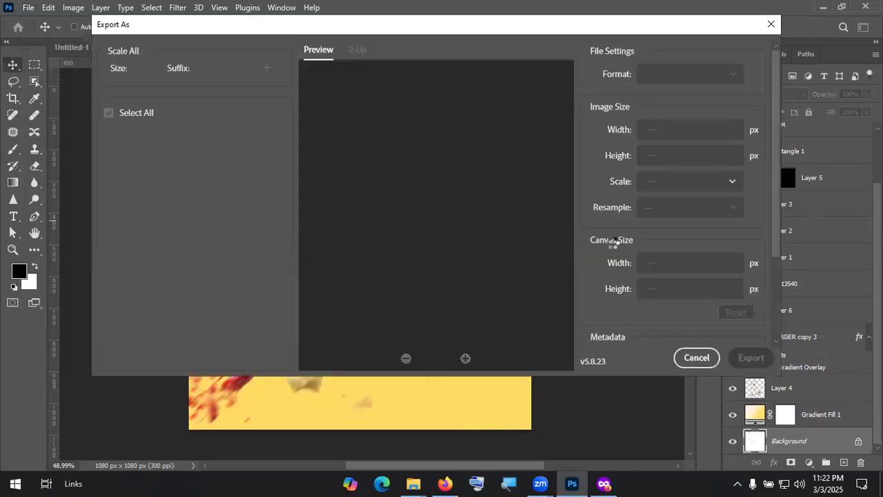
drag(721, 100, 749, 99)
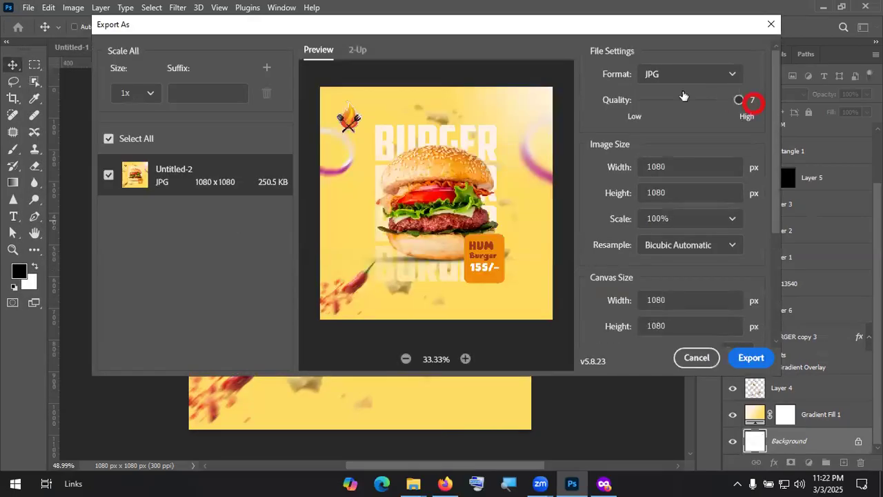
click(750, 357)
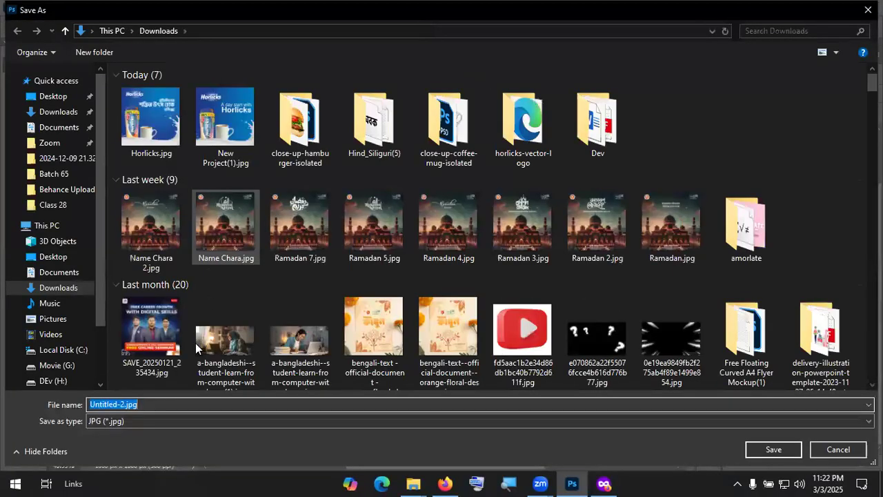
key(shift)
text(Burger)
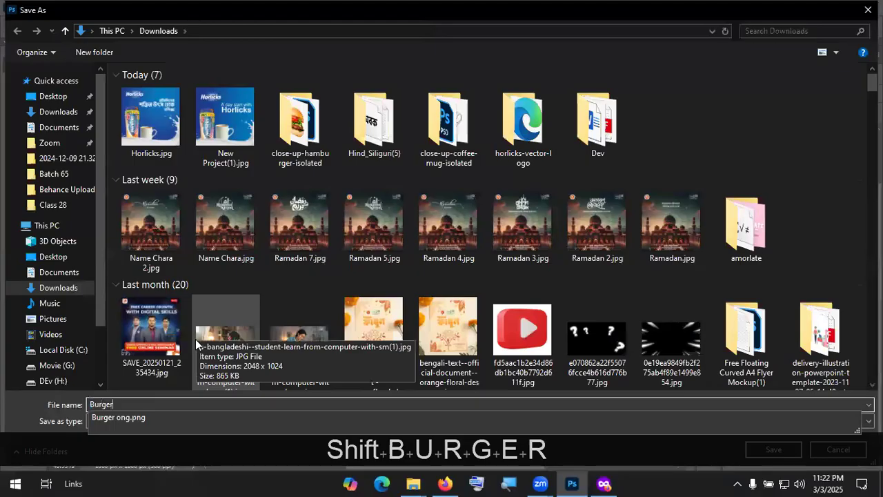
key(Return)
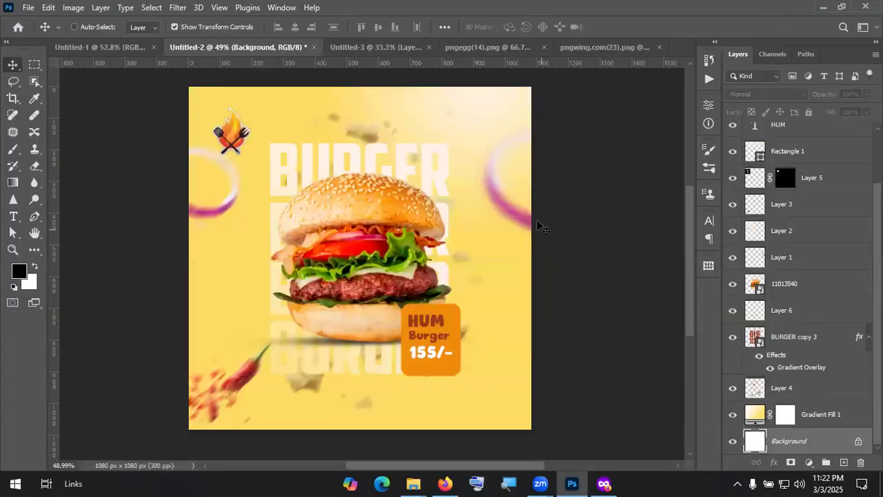
Step: Close Untitled-3 without saving, then close the pngegg(14).png document
click(429, 47)
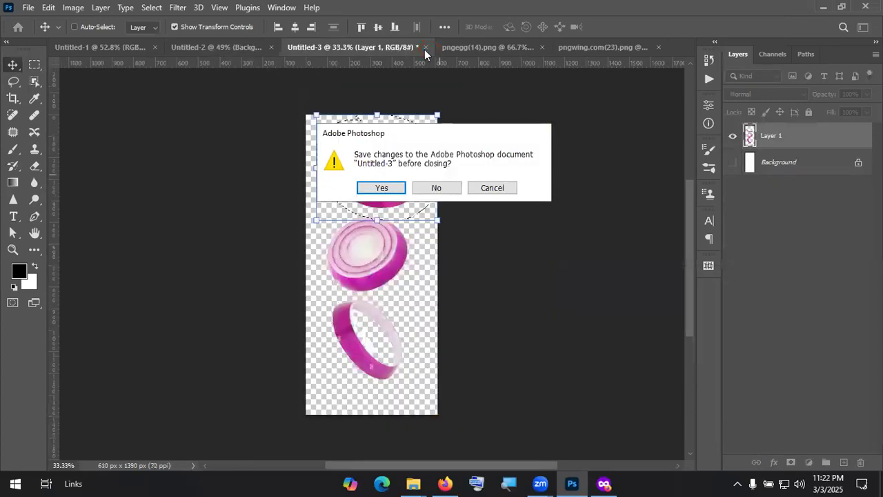
key(n)
click(477, 48)
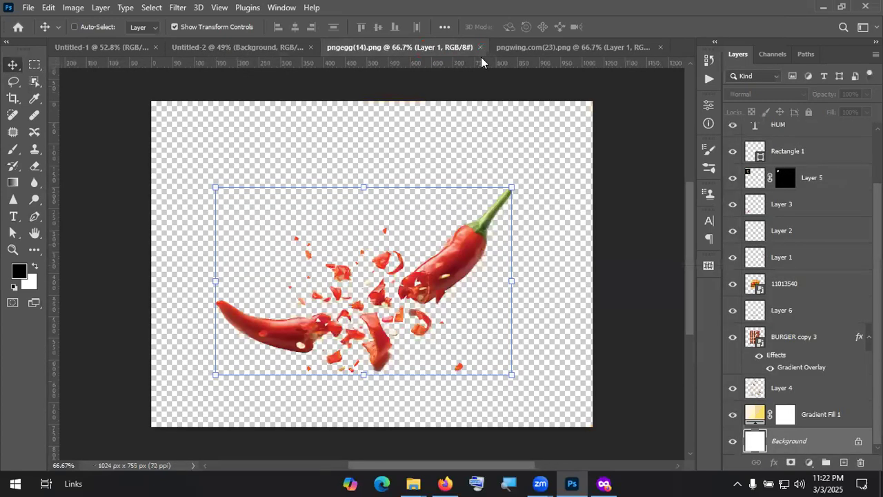
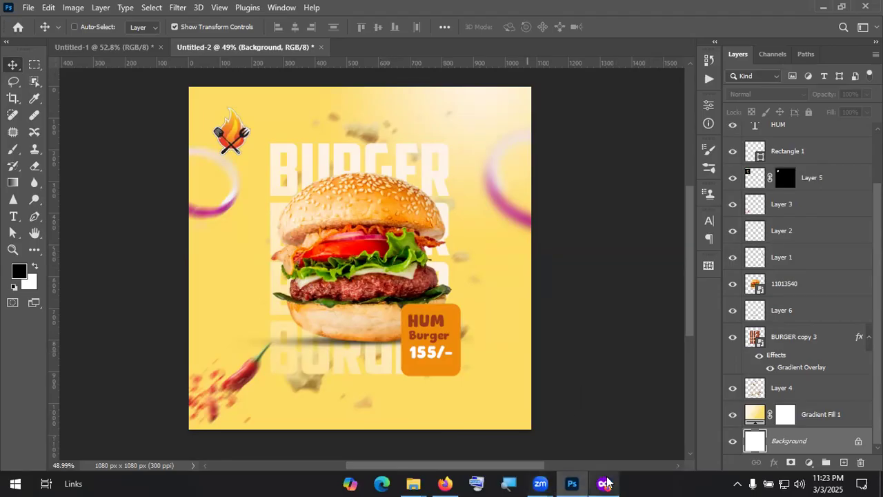
Step: Minimize Photoshop and cycle windows to bring the private Firefox window to the front
click(820, 6)
click(817, 6)
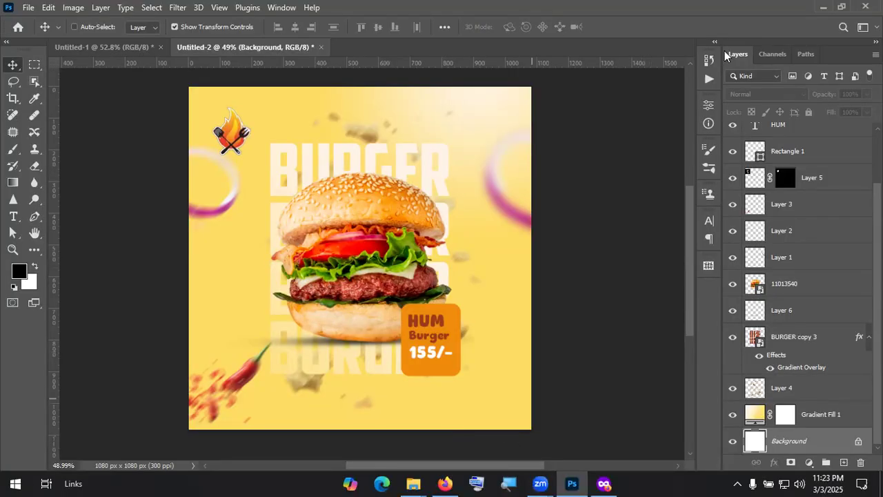
key(alt+Tab)
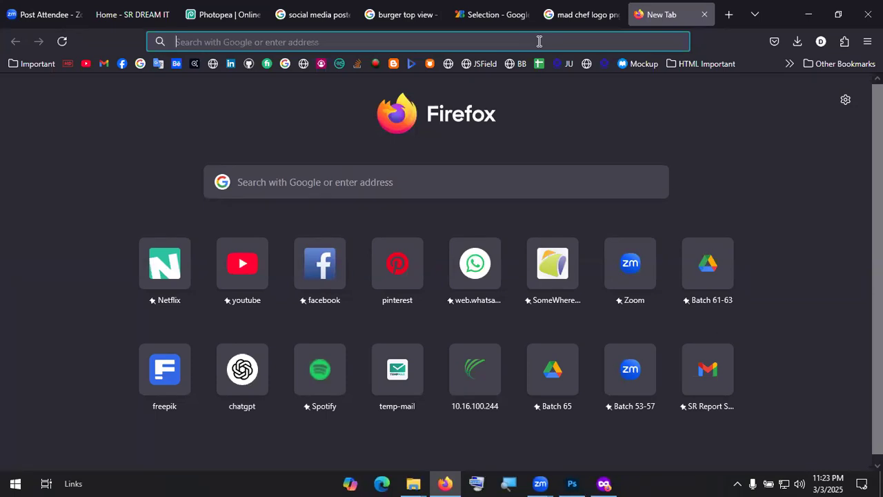
key(alt+Tab)
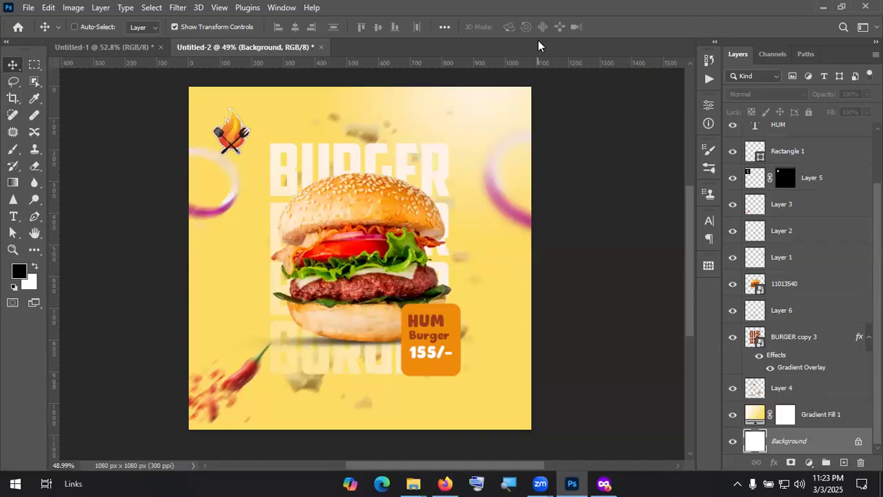
key(alt+Tab)
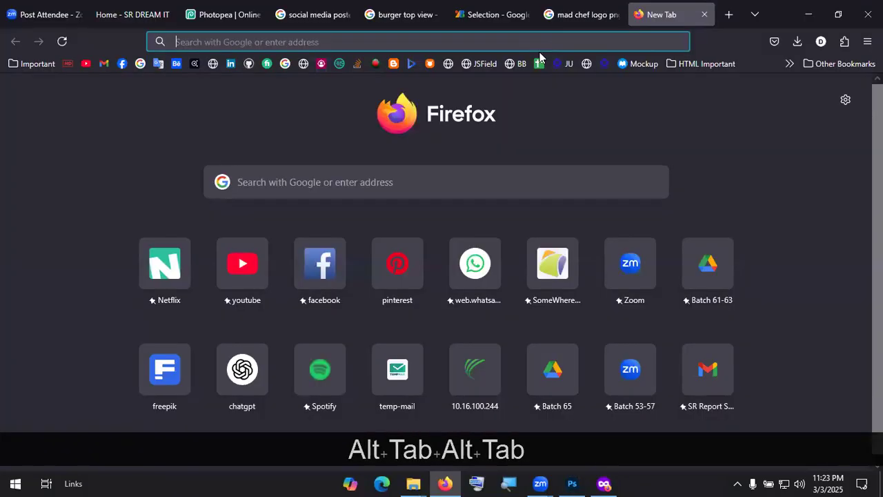
key(alt+Tab)
key(Tab)
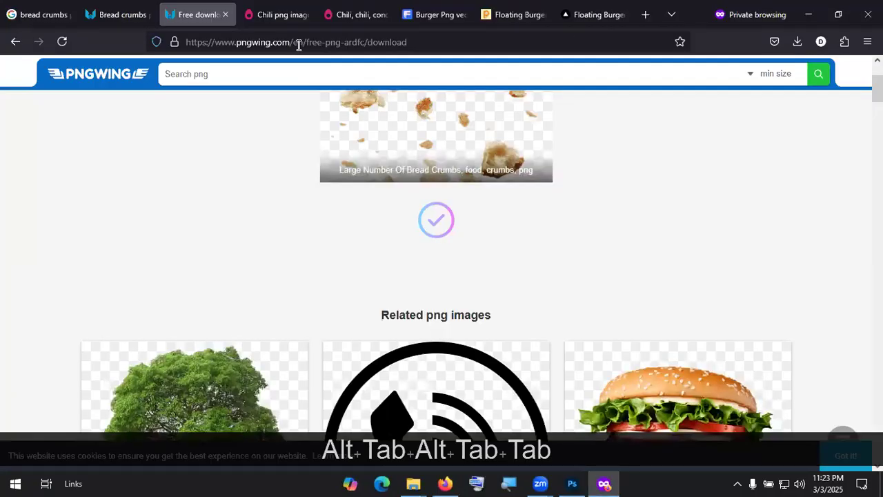
Step: Search Google for 'Product manipulation' and show the image results
click(298, 43)
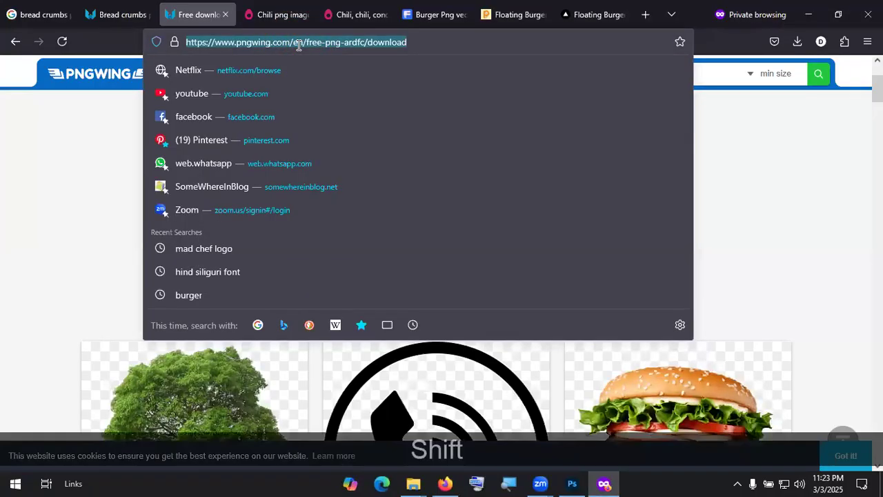
text(Product)
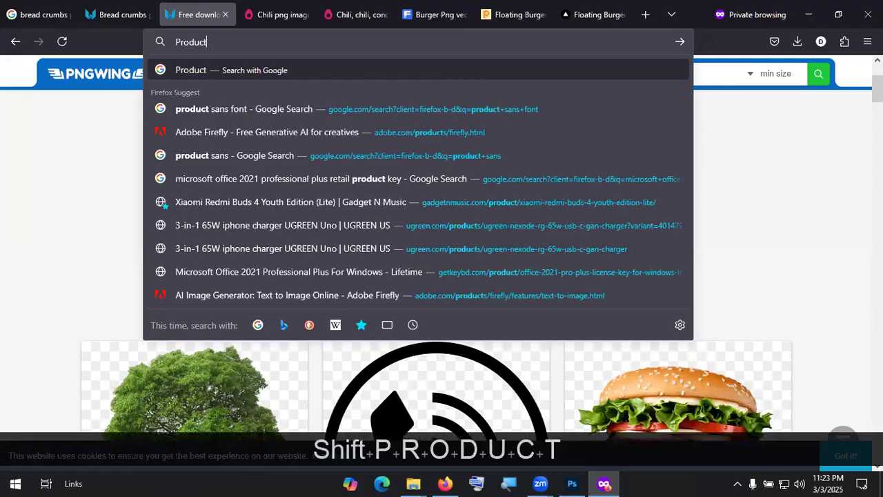
text( manipu)
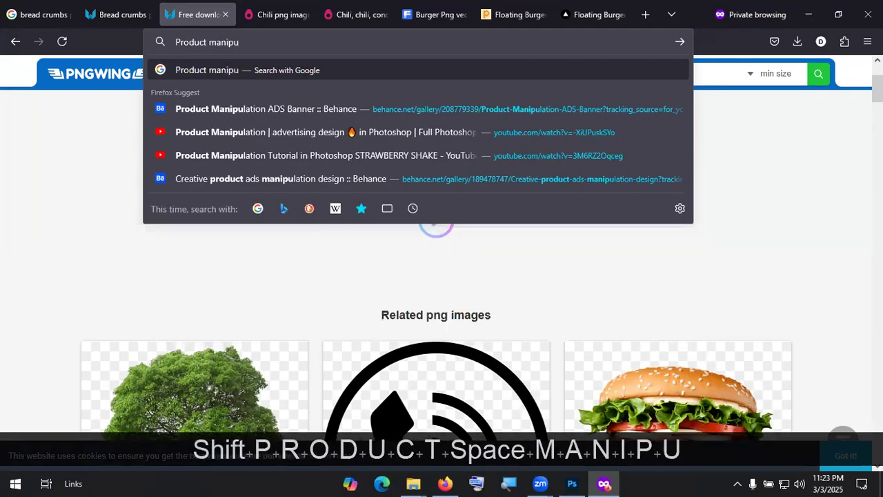
text(lation)
key(Return)
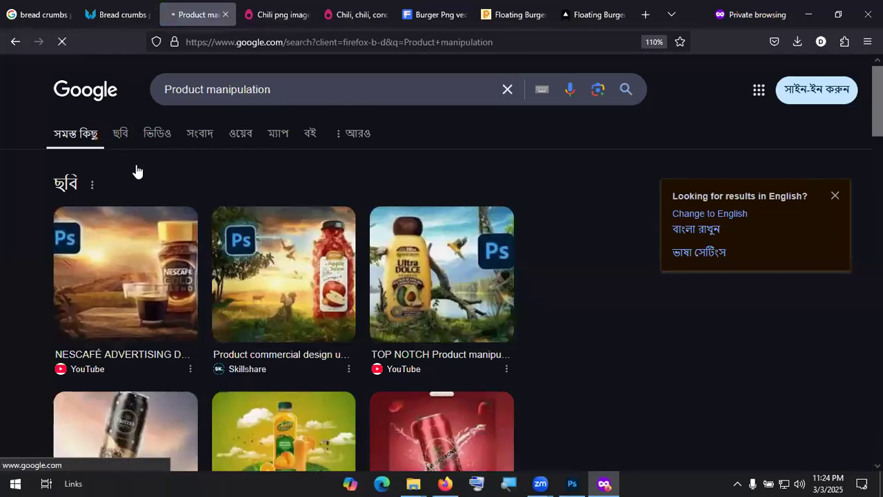
click(122, 134)
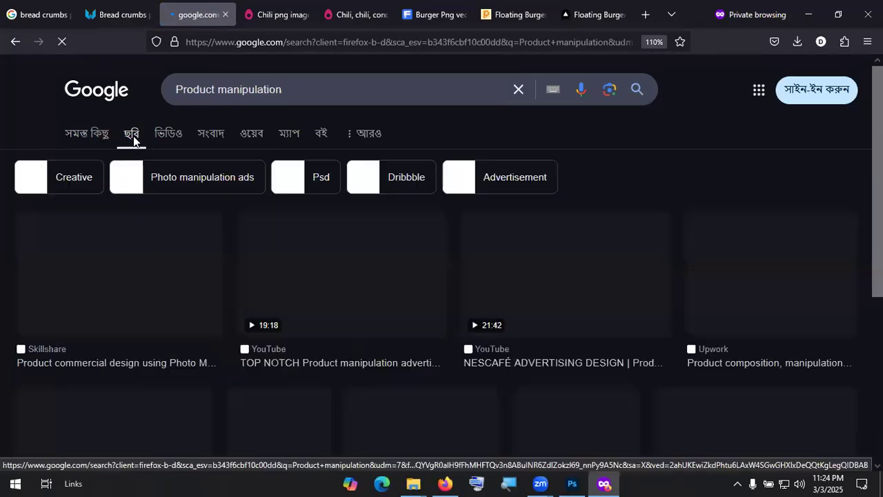
Step: Scroll through the product manipulation poster examples
scroll(197, 276, down, 5)
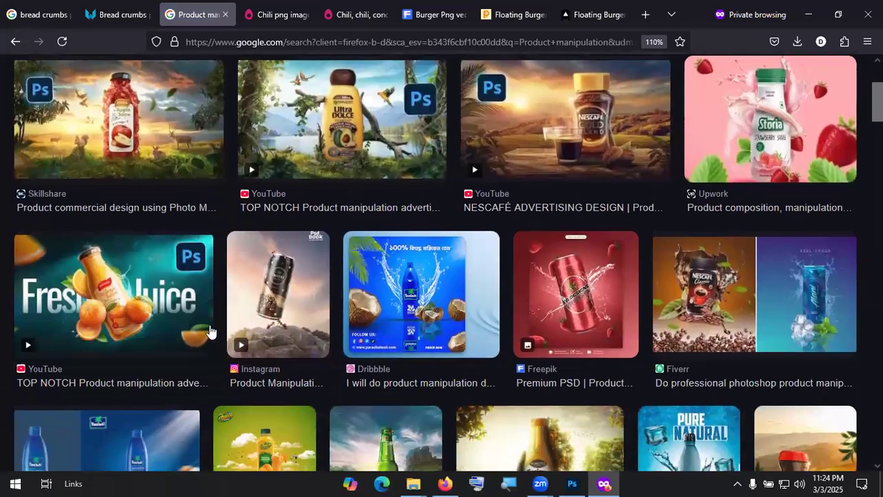
scroll(306, 335, down, 3)
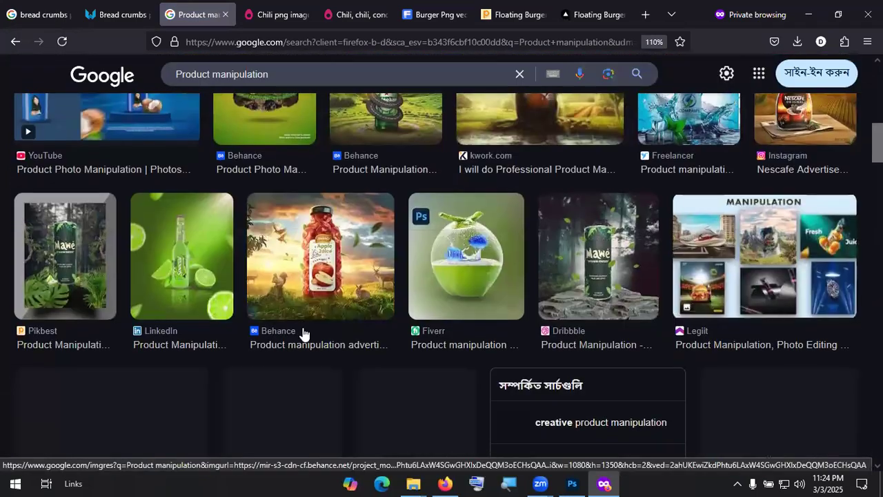
scroll(310, 332, down, 3)
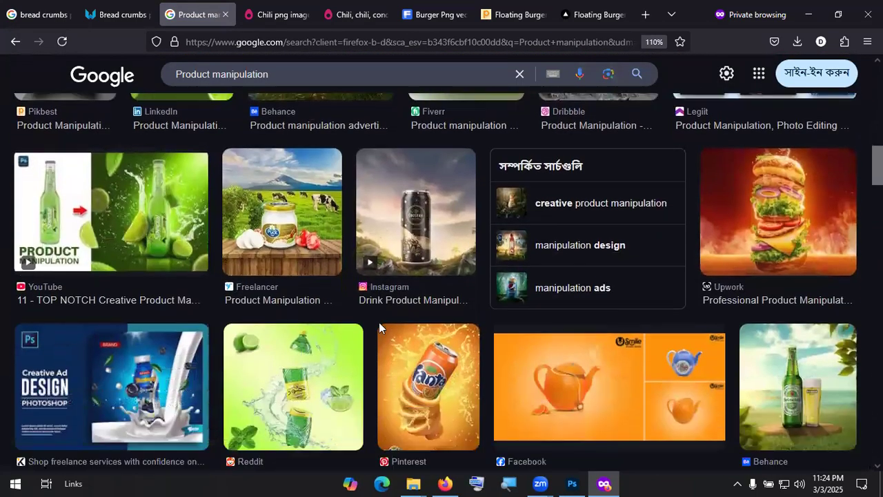
scroll(466, 340, down, 2)
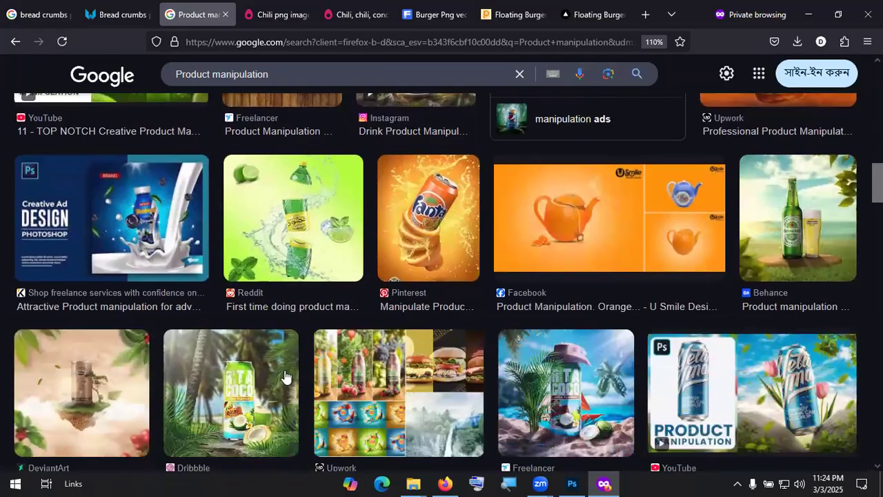
scroll(207, 275, down, 2)
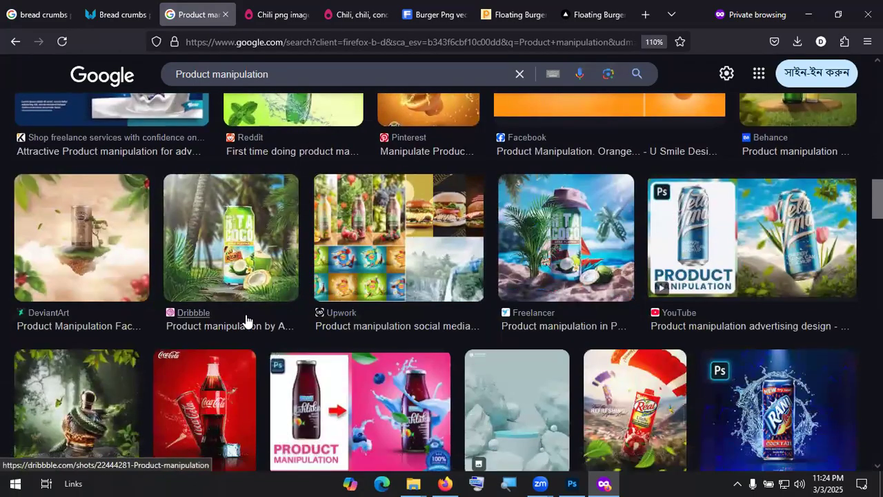
scroll(247, 316, down, 2)
scroll(625, 264, down, 3)
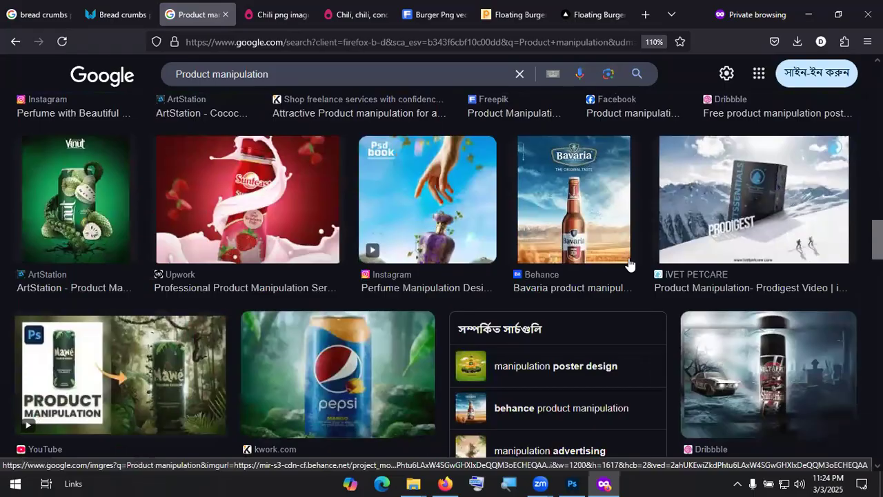
scroll(626, 264, down, 2)
scroll(346, 318, down, 3)
scroll(367, 315, down, 2)
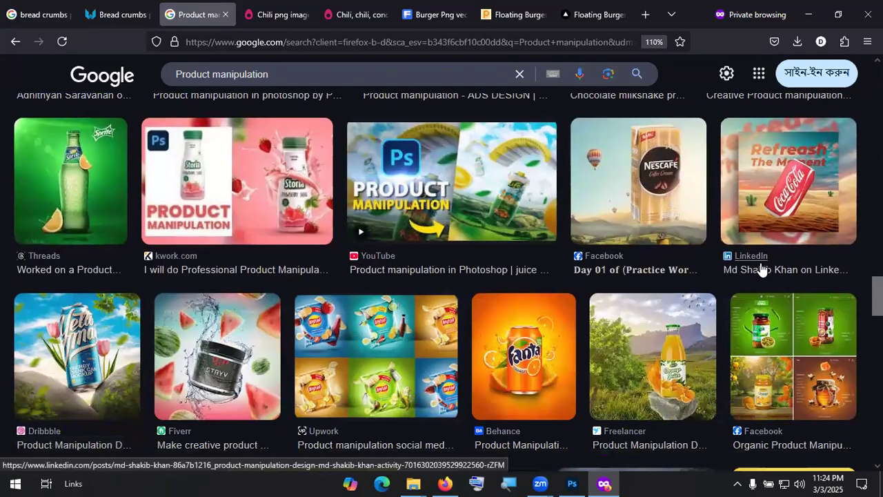
scroll(761, 269, down, 2)
scroll(761, 268, down, 1)
scroll(243, 281, down, 2)
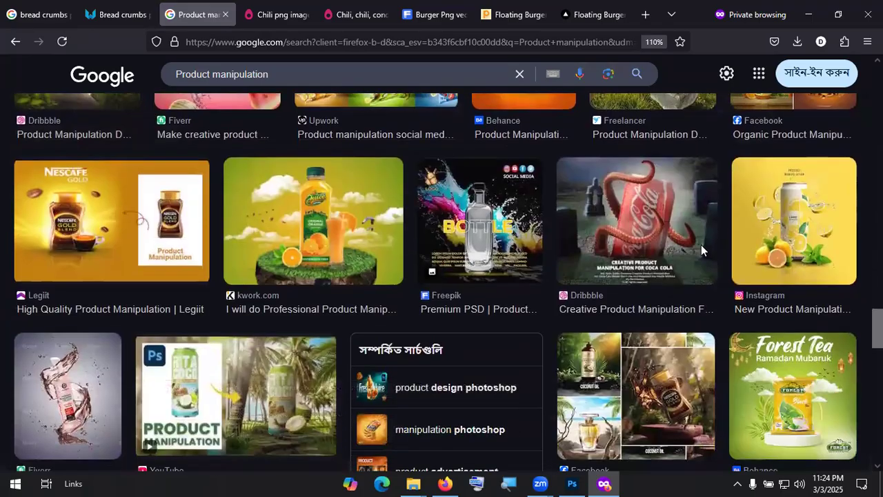
scroll(231, 224, down, 7)
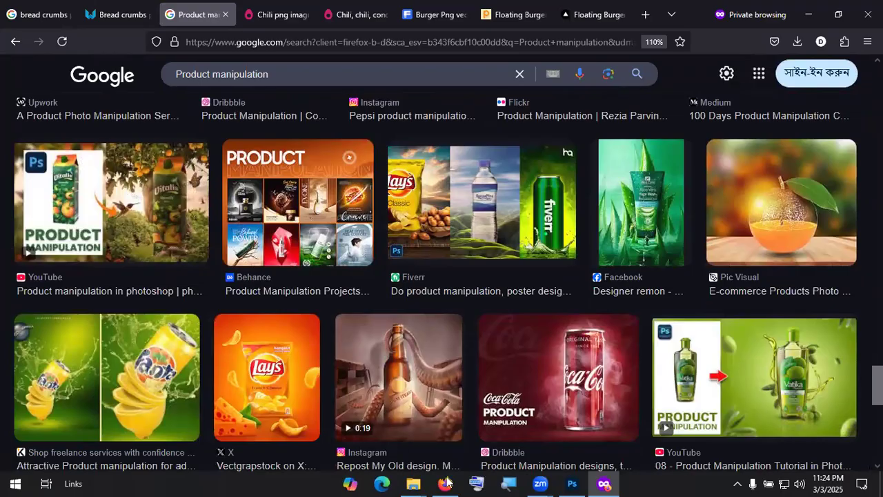
Step: Open recraft.ai in the regular Firefox window
click(632, 43)
text(recraft.ai/)
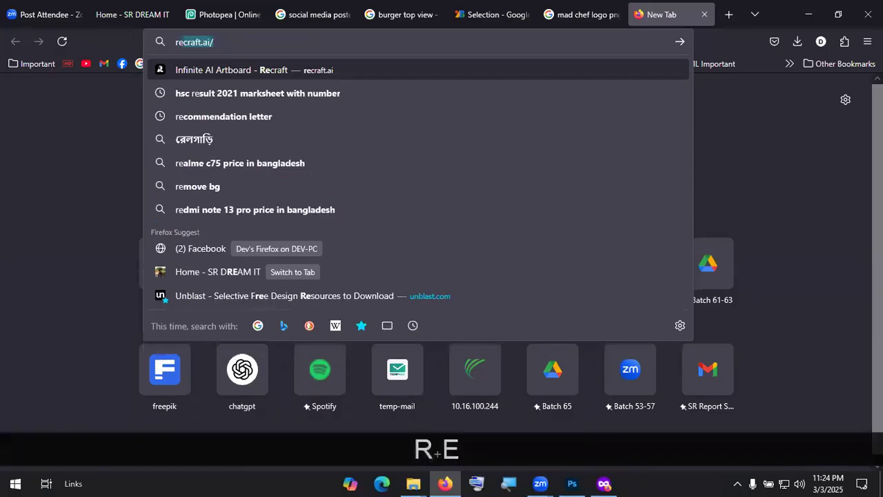
key(Right)
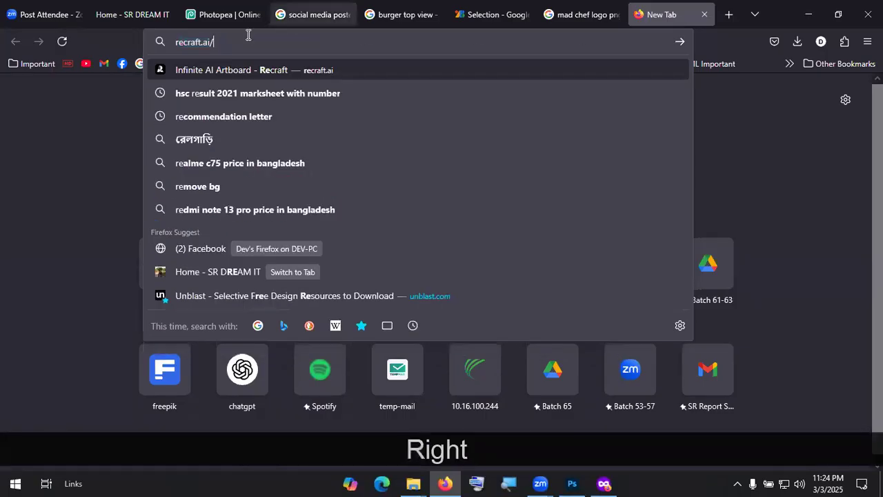
key(KP_Divide)
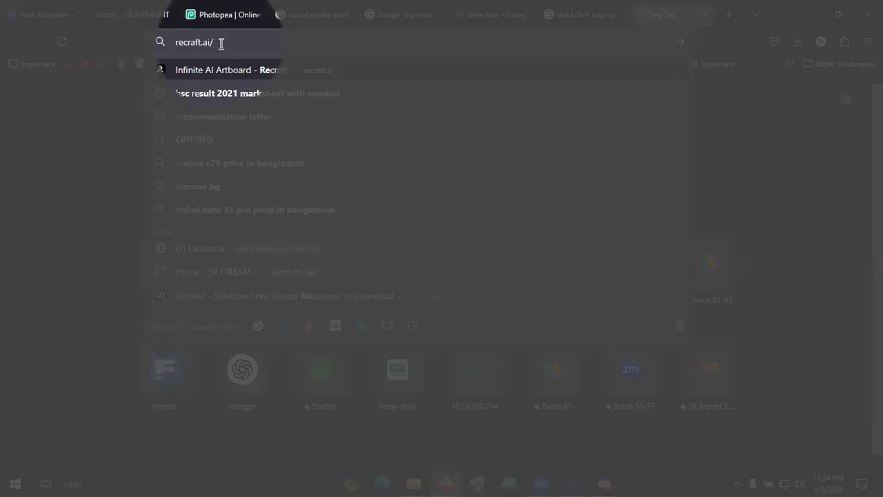
key(Return)
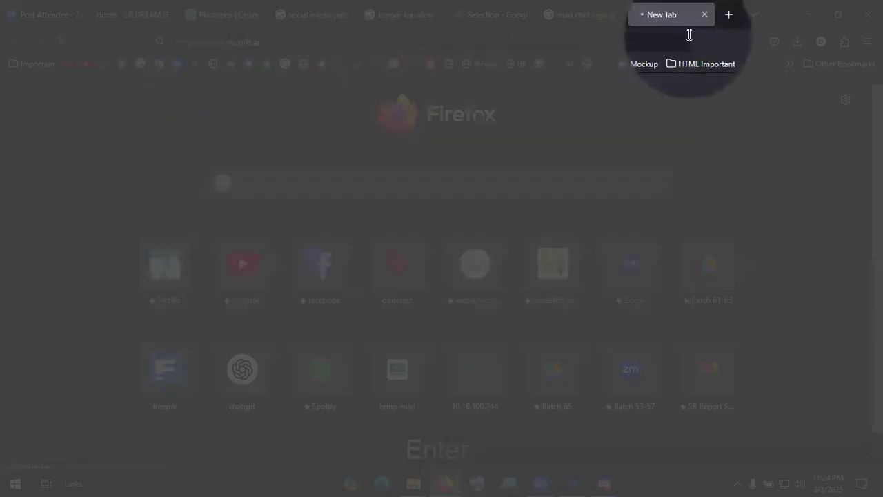
key(KP_Divide)
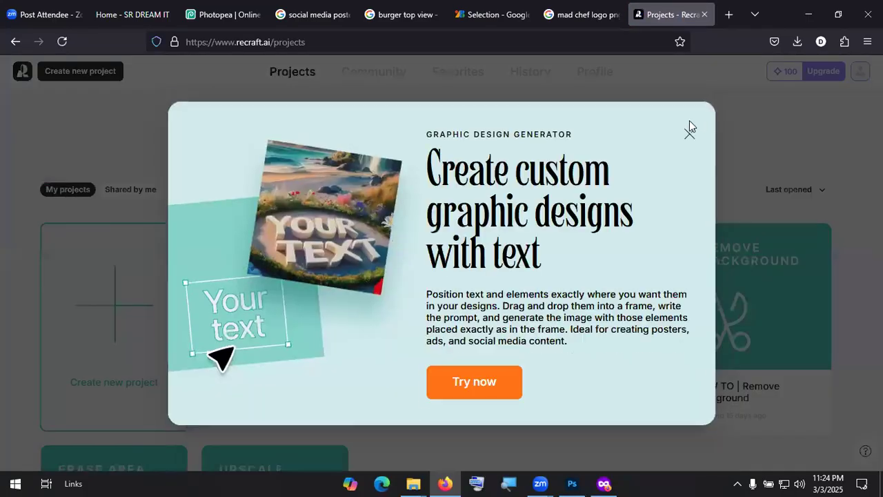
Step: Close Recraft's promo pop-up and minimize that window
click(688, 132)
click(850, 78)
click(641, 93)
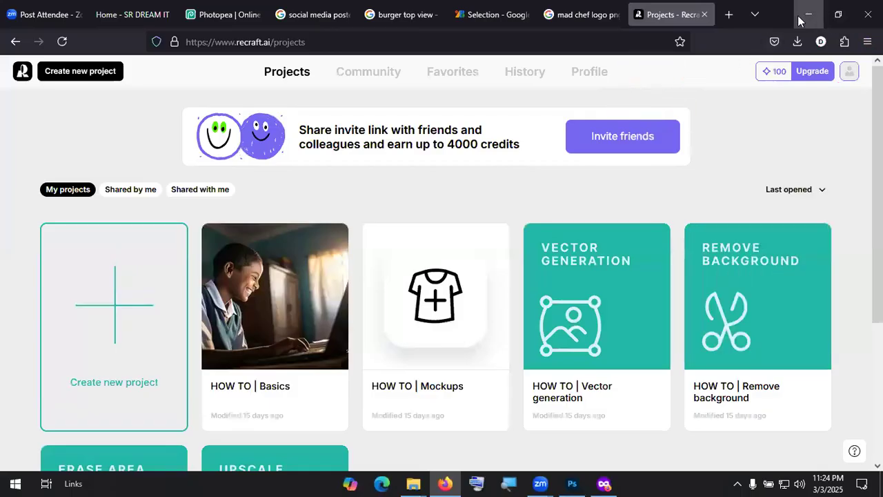
click(811, 23)
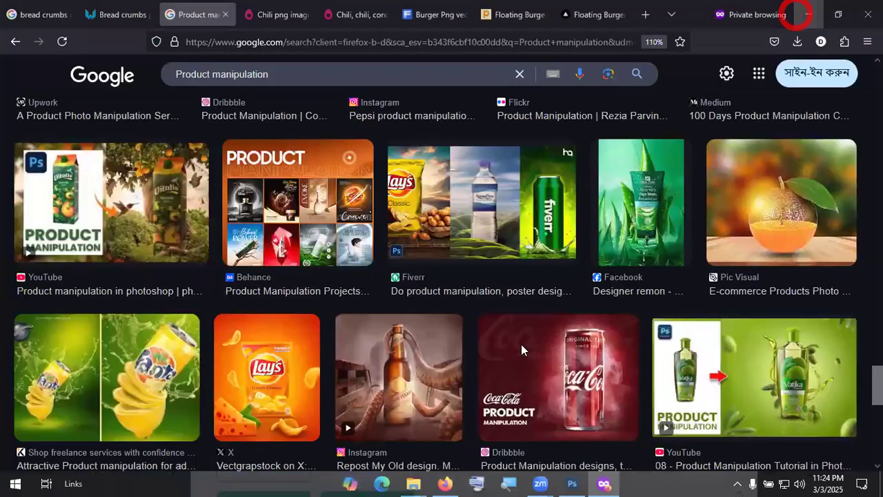
Step: Open recraft.ai in a new private tab
click(648, 14)
click(383, 42)
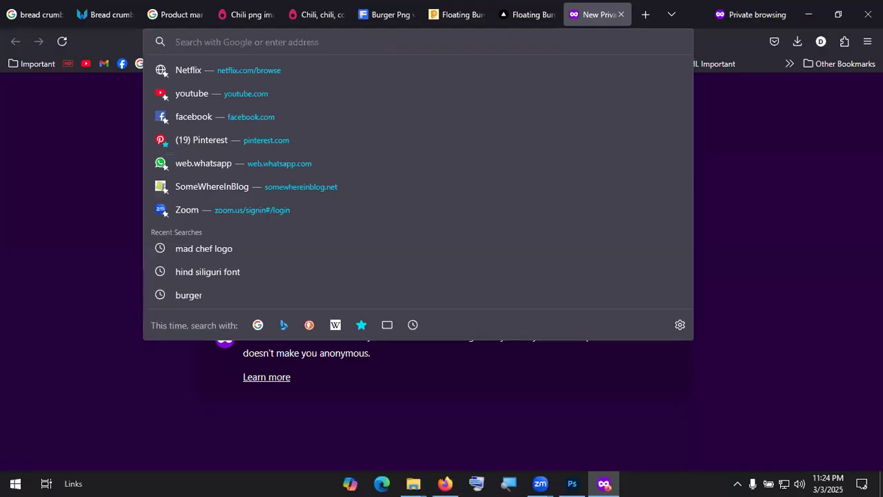
text(recraft.ai)
key(Return)
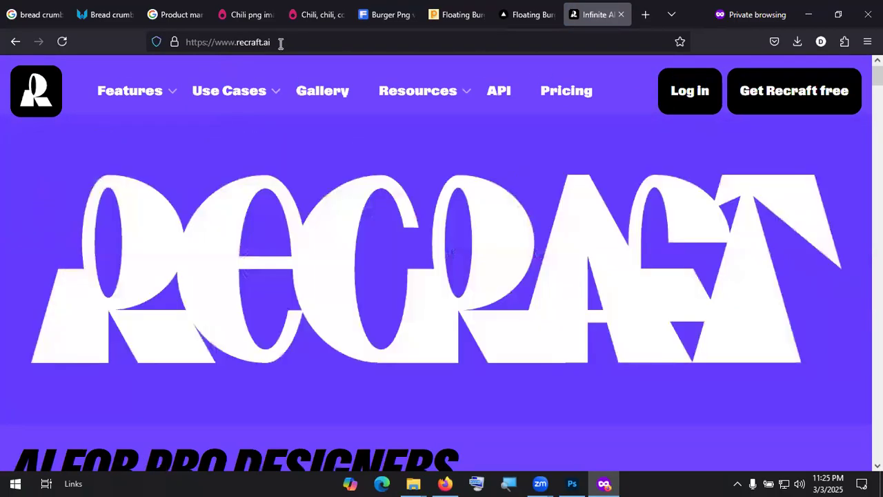
click(282, 43)
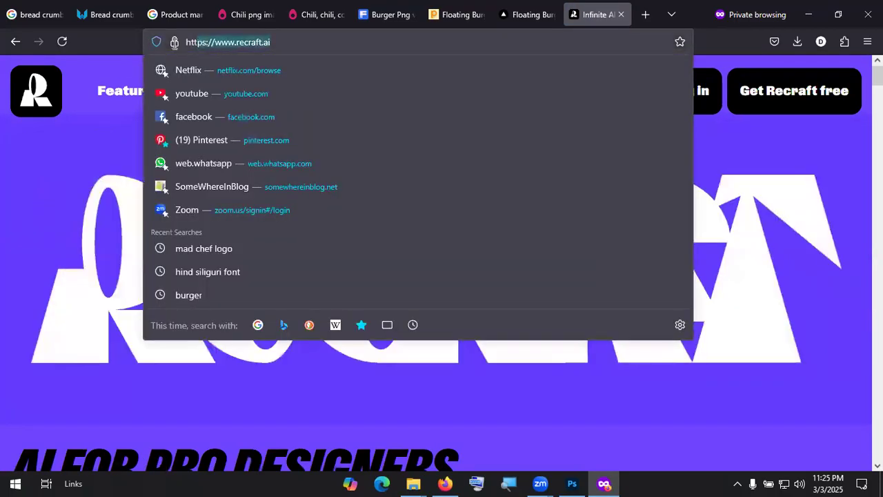
click(44, 166)
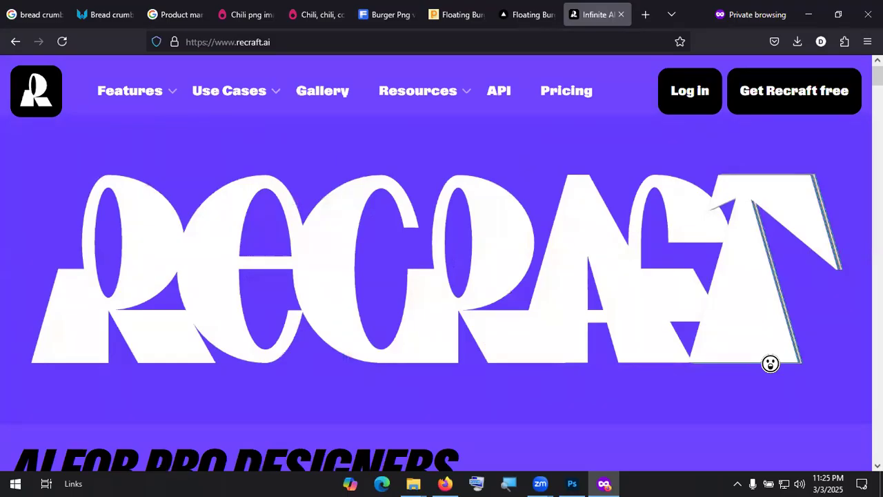
Step: Add a blank private tab, then start Recraft's free sign-up to reach the email form
click(645, 13)
click(516, 40)
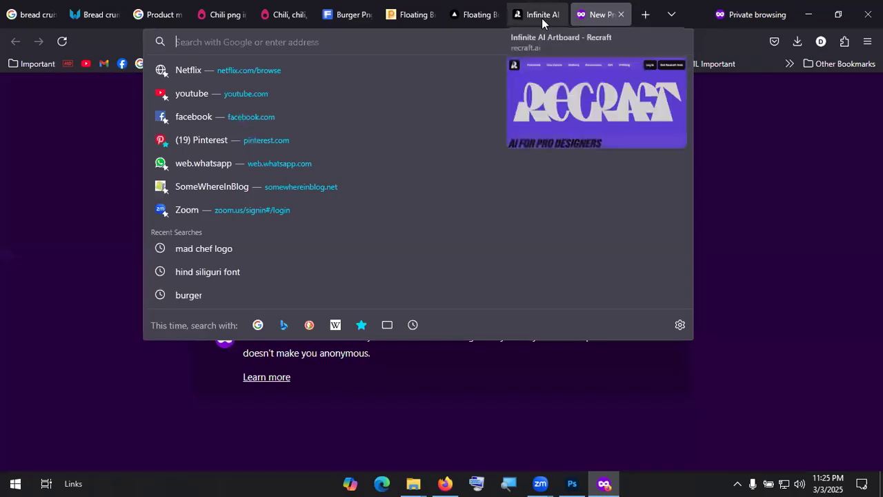
click(541, 17)
click(802, 92)
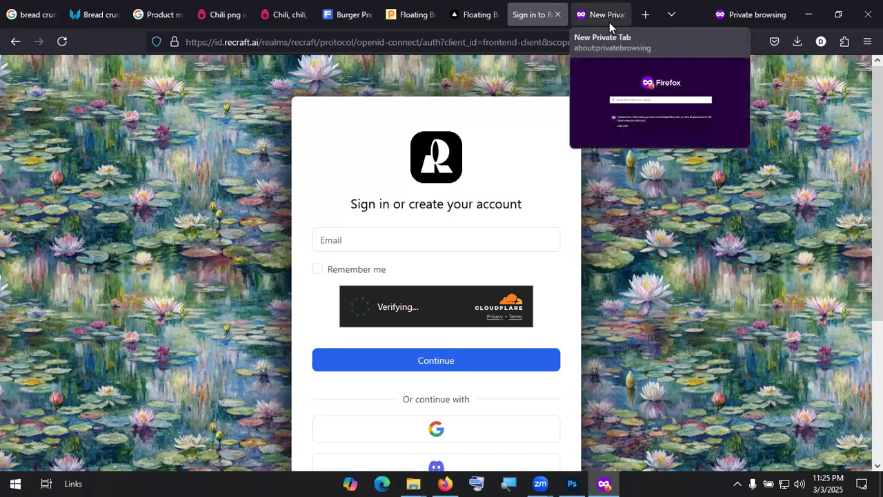
click(388, 242)
click(643, 241)
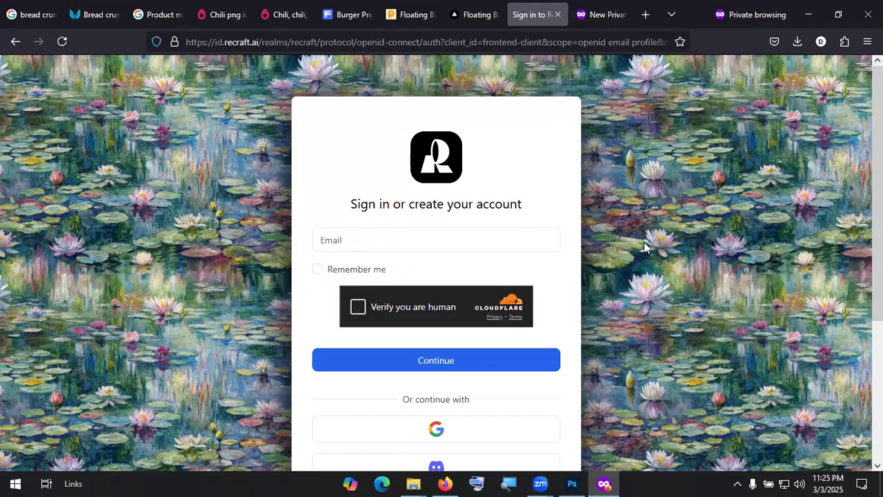
click(458, 241)
click(601, 17)
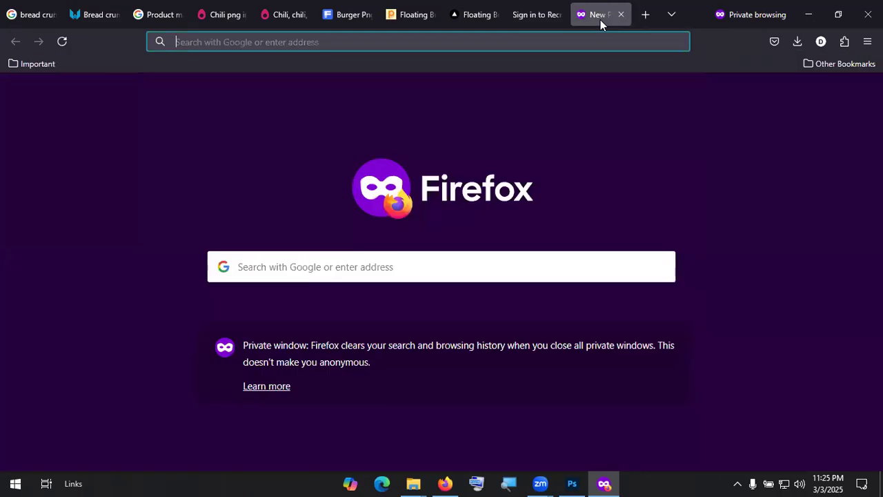
Step: Load temp-mail.org and copy the temporary email address
text(temp-mail.org/)
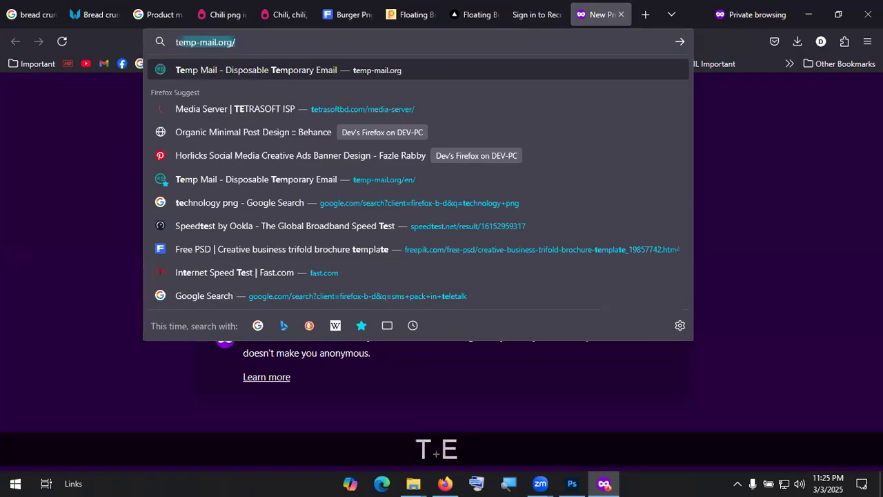
key(Return)
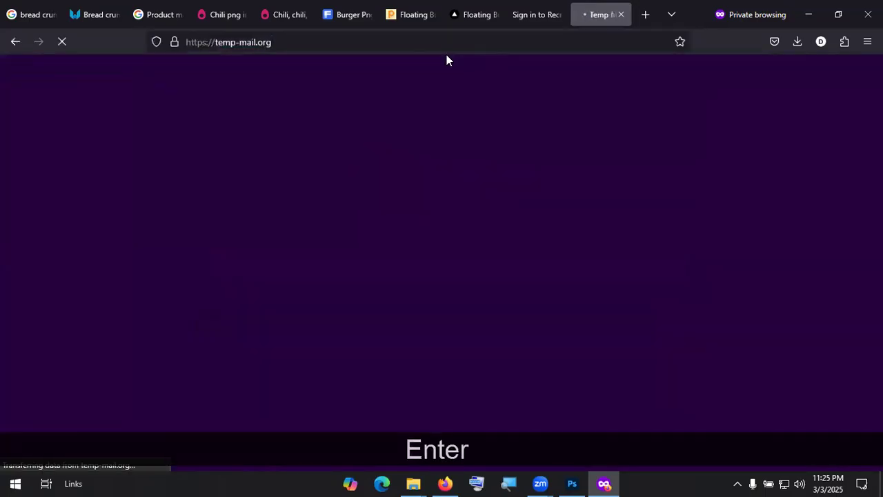
key(KP_Divide)
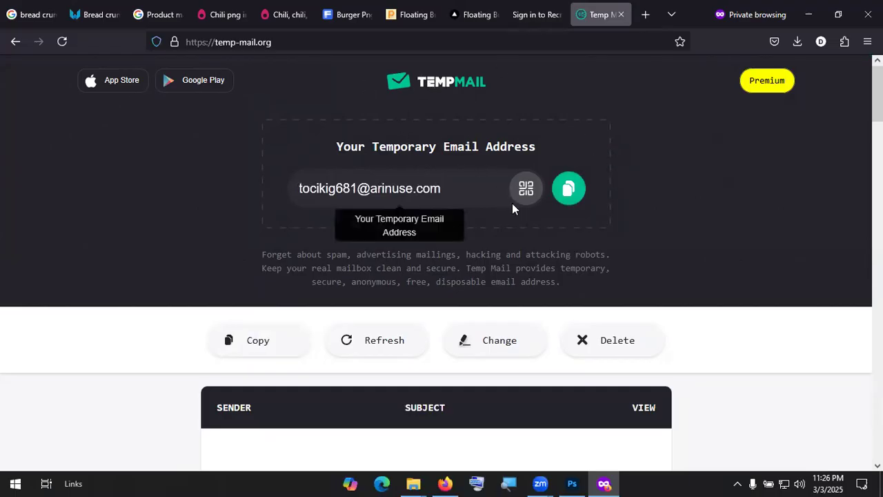
click(558, 193)
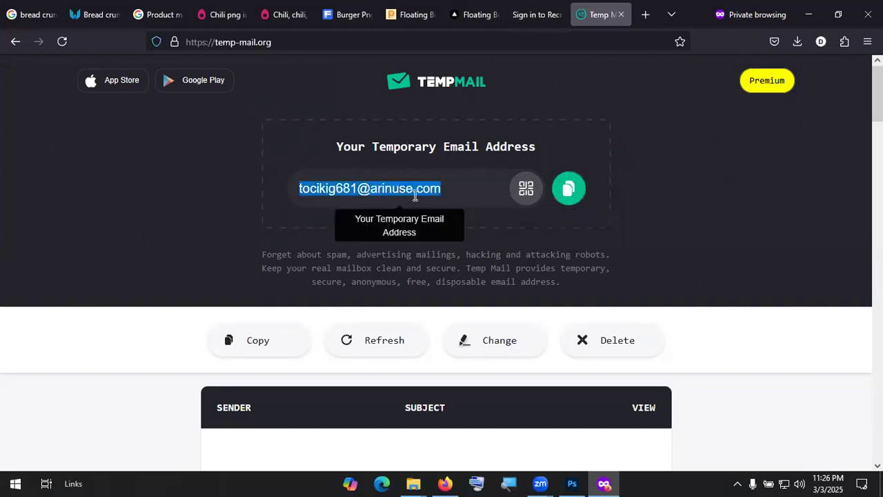
Step: Paste the temporary address into Recraft's Email field, pass verification and request a code
click(529, 14)
click(386, 238)
click(384, 235)
key(ctrl+v)
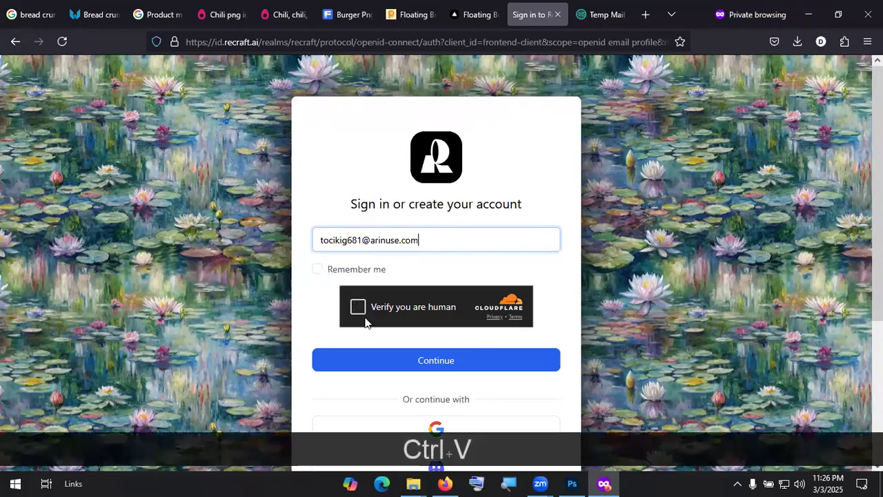
click(358, 310)
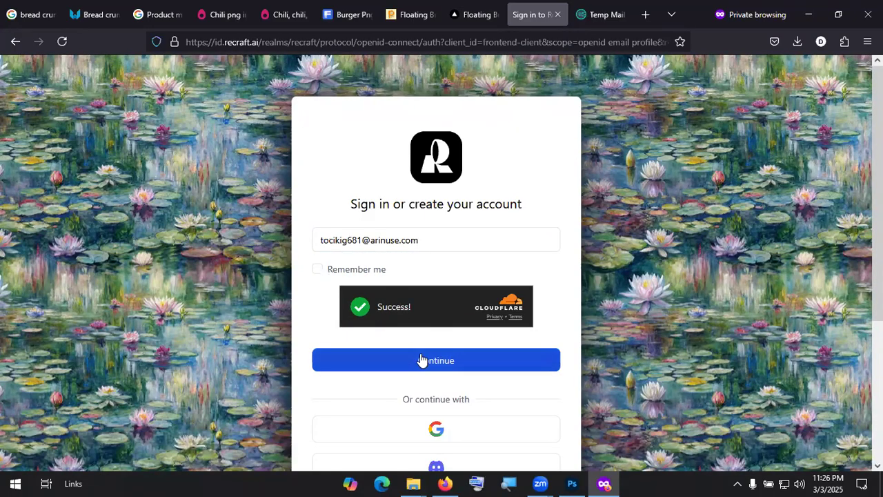
click(449, 363)
Step: Open the Welcome to Recraft email in Temp Mail and copy the verification code
click(600, 23)
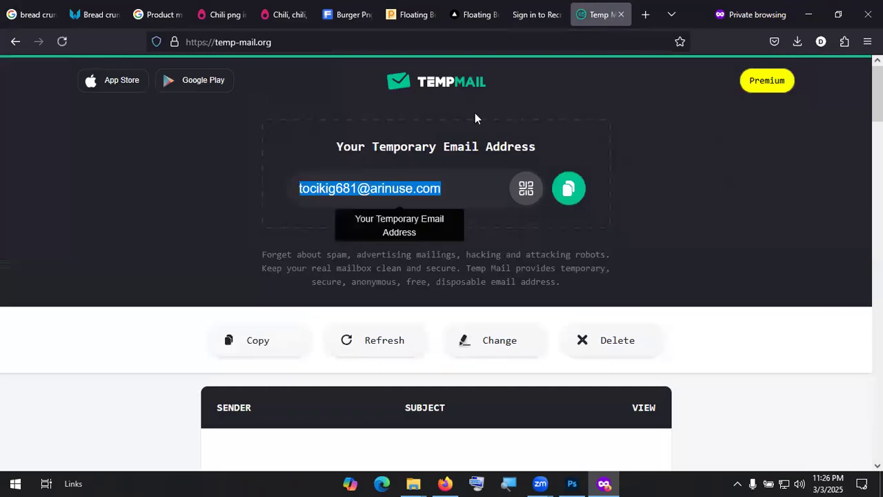
scroll(425, 300, down, 2)
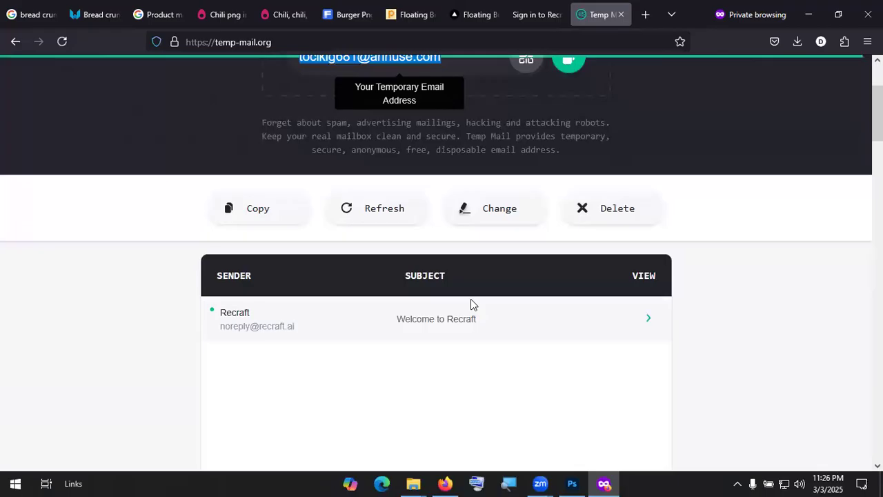
scroll(469, 301, up, 3)
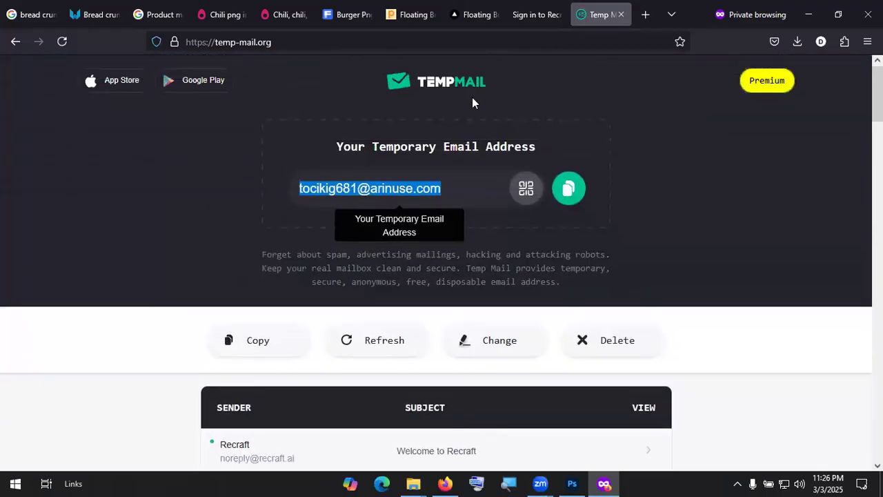
scroll(415, 281, down, 3)
click(441, 260)
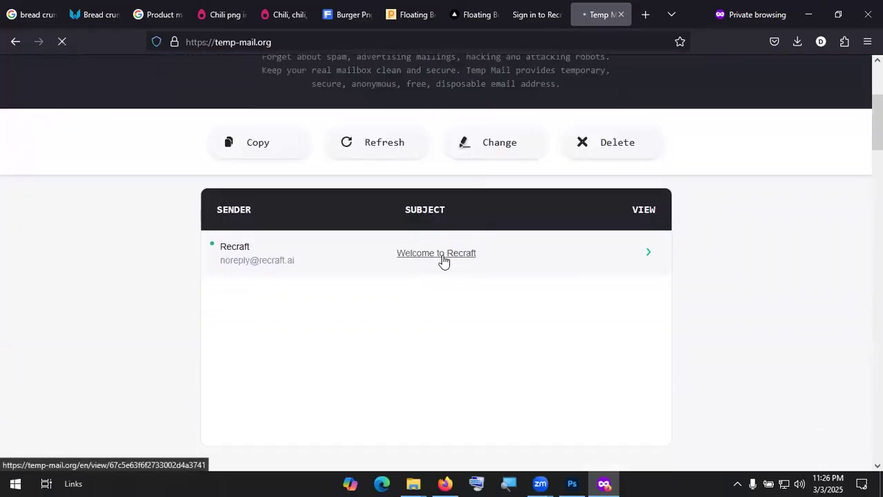
scroll(442, 255, down, 2)
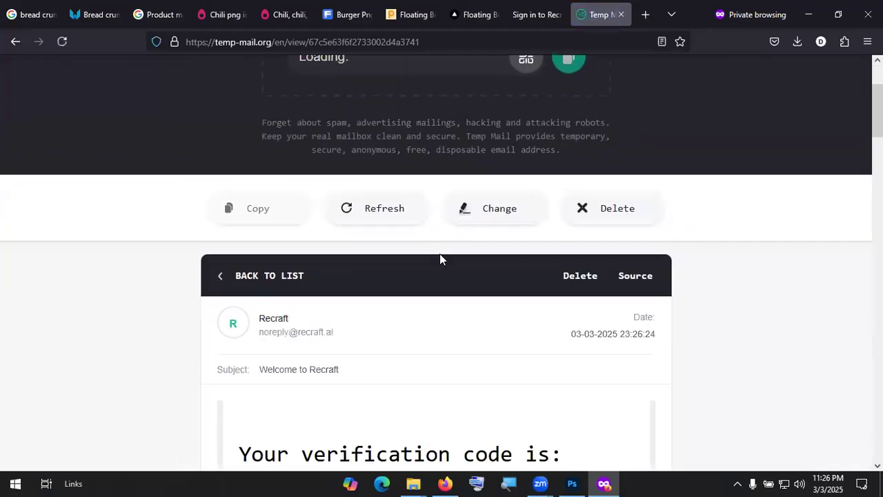
scroll(440, 257, down, 3)
scroll(439, 256, down, 1)
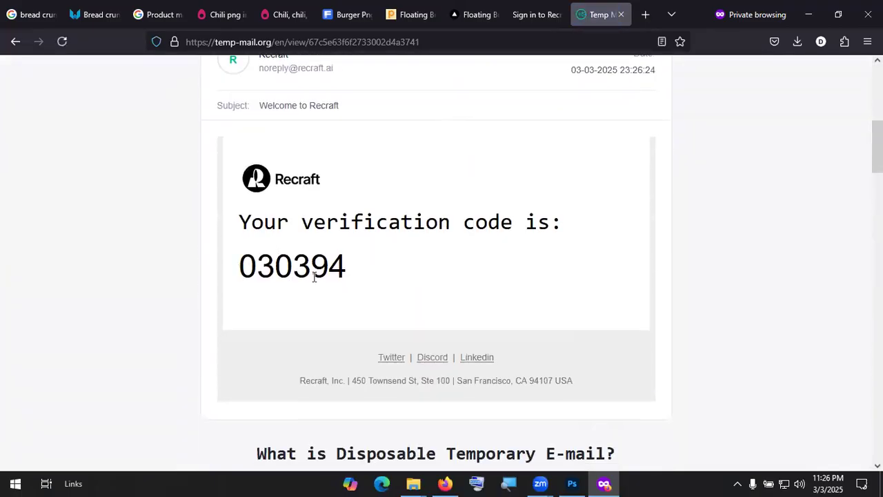
double_click(268, 269)
key(ctrl+c)
Step: Paste the verification code into Recraft's Code field and submit it
click(534, 15)
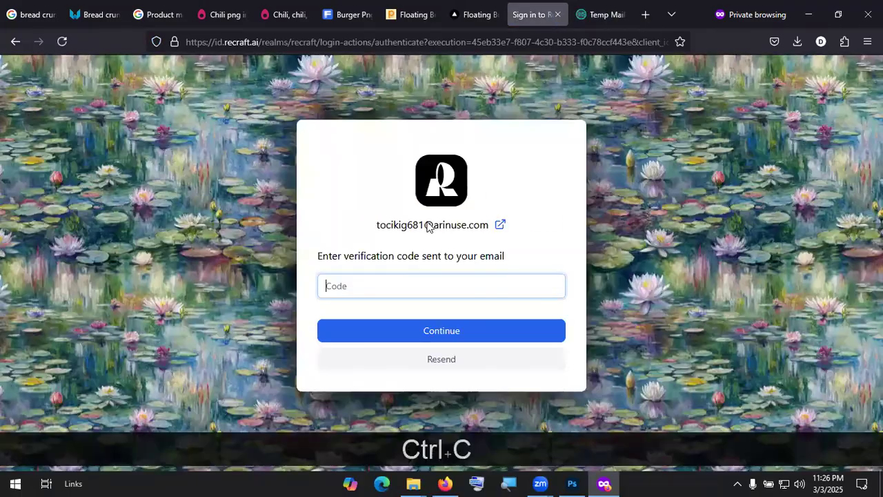
key(ctrl+v)
click(439, 332)
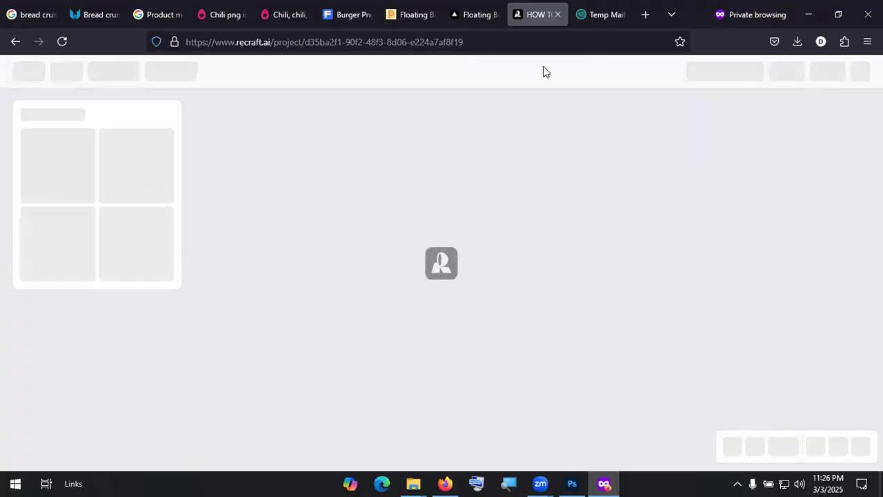
Step: Answer Personal use and Student work, skipping the creation goals question
key(ctrl+Tab)
click(538, 19)
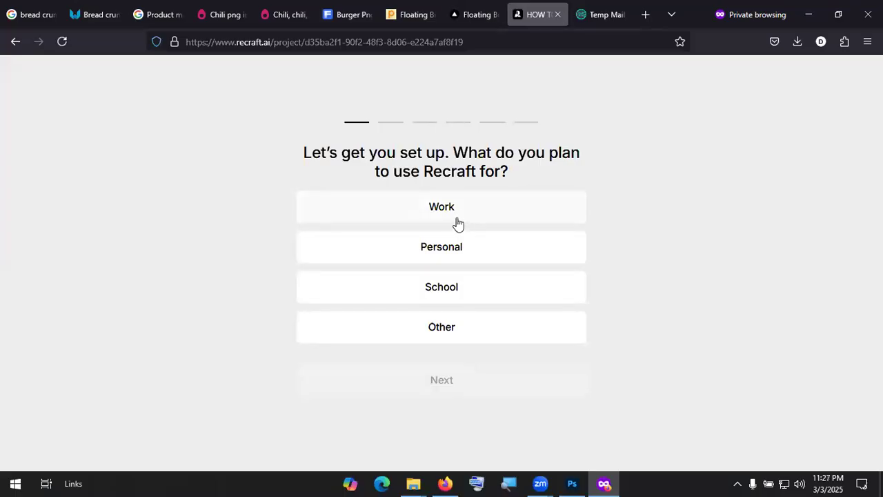
click(462, 253)
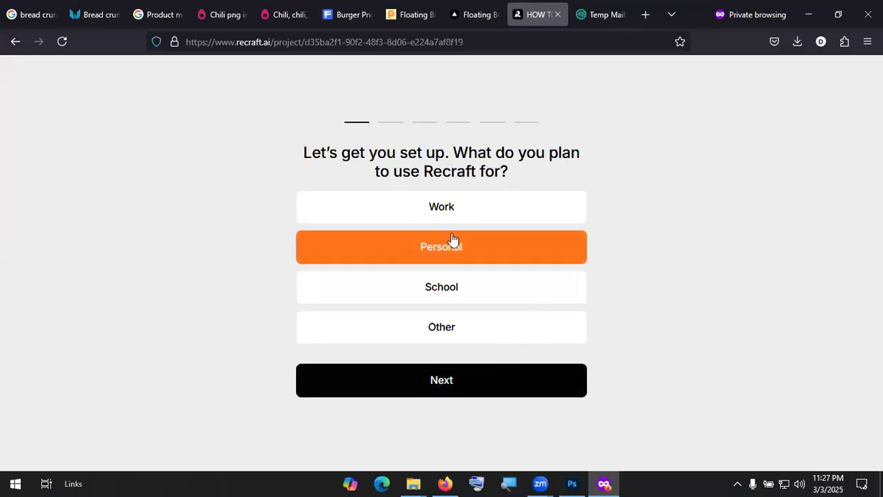
click(460, 388)
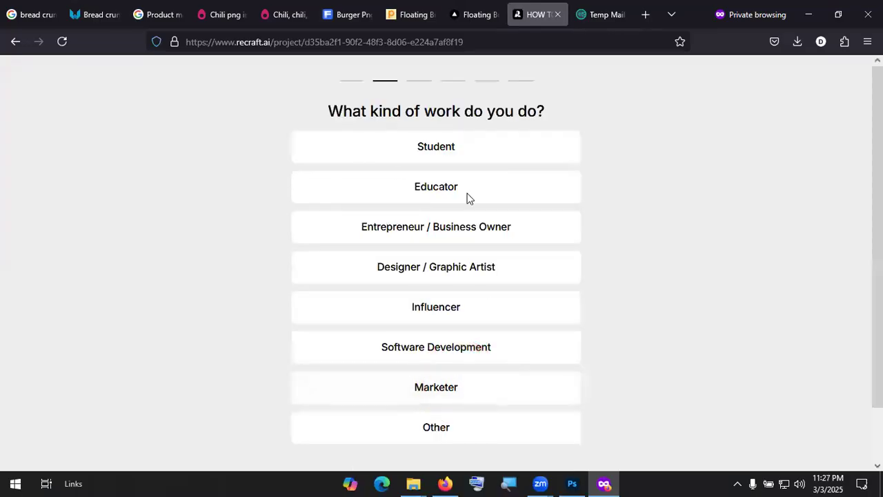
click(486, 143)
scroll(483, 400, down, 1)
click(460, 424)
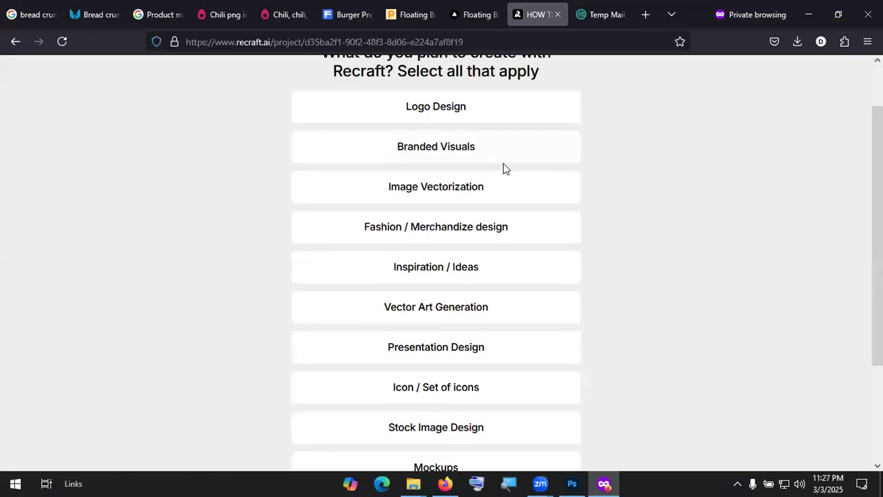
scroll(470, 433, down, 2)
click(473, 428)
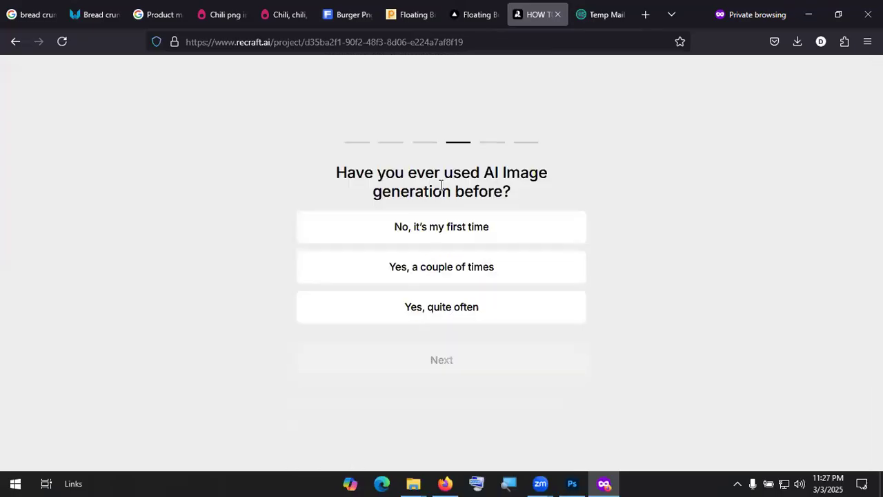
Step: Answer first time with AI generation and Pinterest as source, then choose the Free plan
click(462, 238)
click(445, 370)
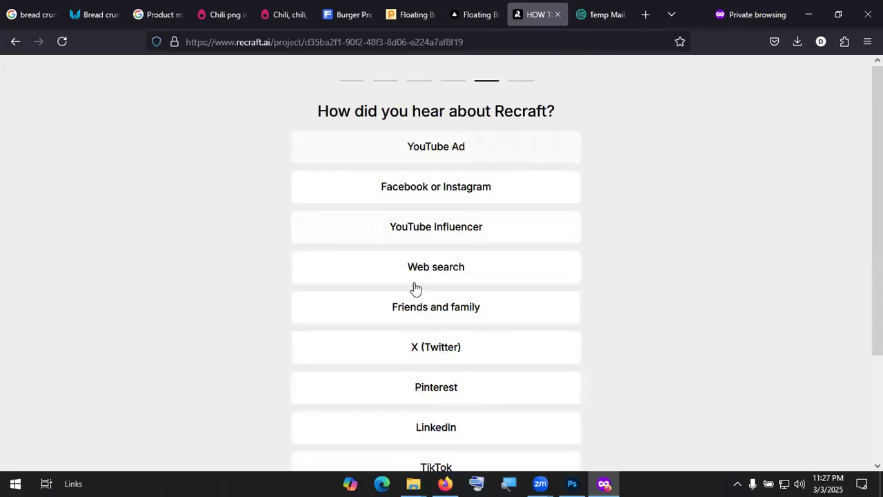
click(452, 398)
scroll(473, 425, down, 2)
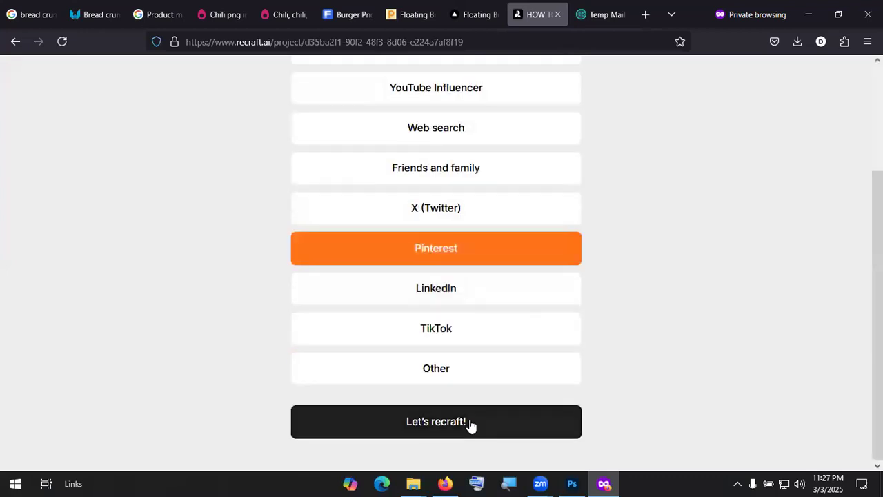
click(469, 420)
scroll(143, 183, up, 2)
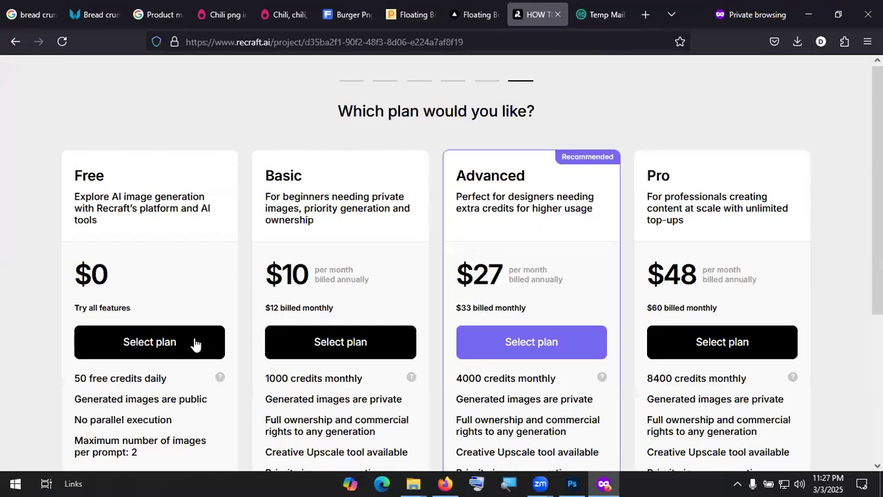
click(128, 344)
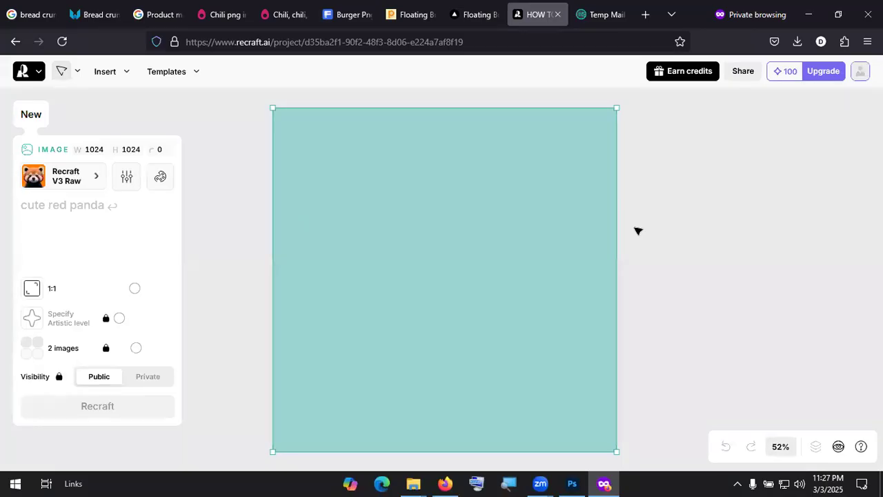
Step: Generate images from the prompt 'Circular road in Dhaka' and compare both versions
click(98, 218)
text(Cir)
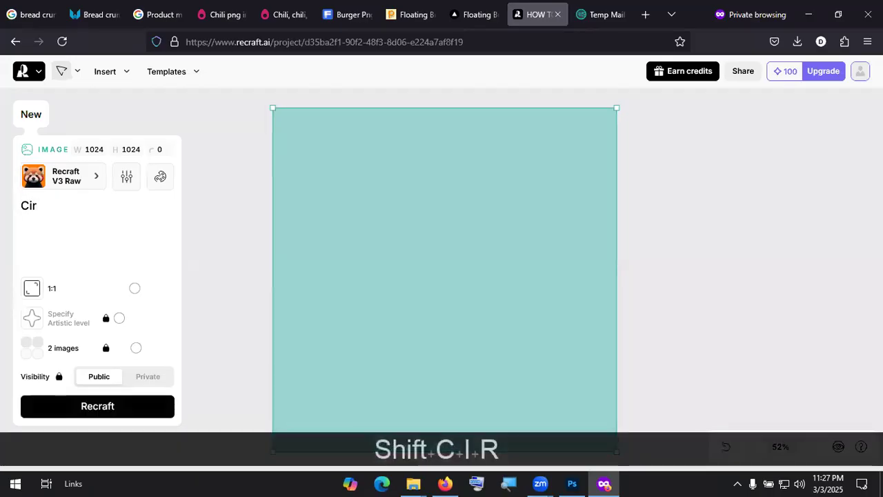
text(cular rpad)
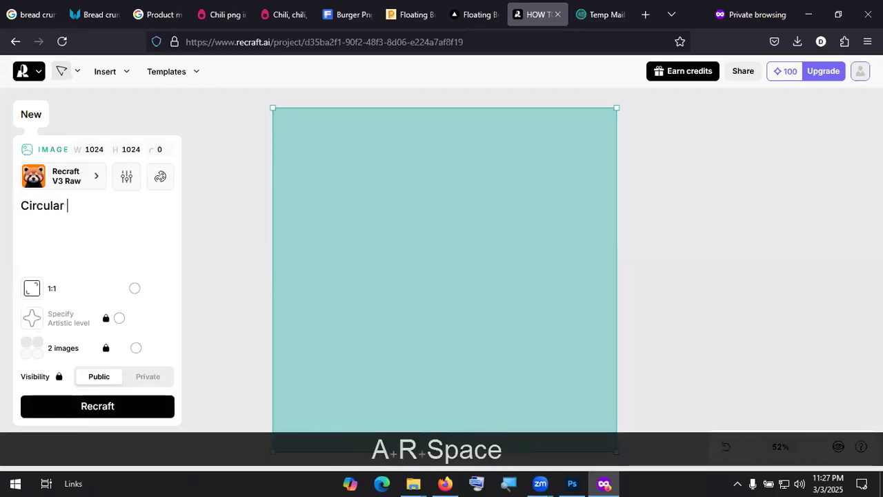
key(BackSpace)
key(BackSpace)
key(BackSpace)
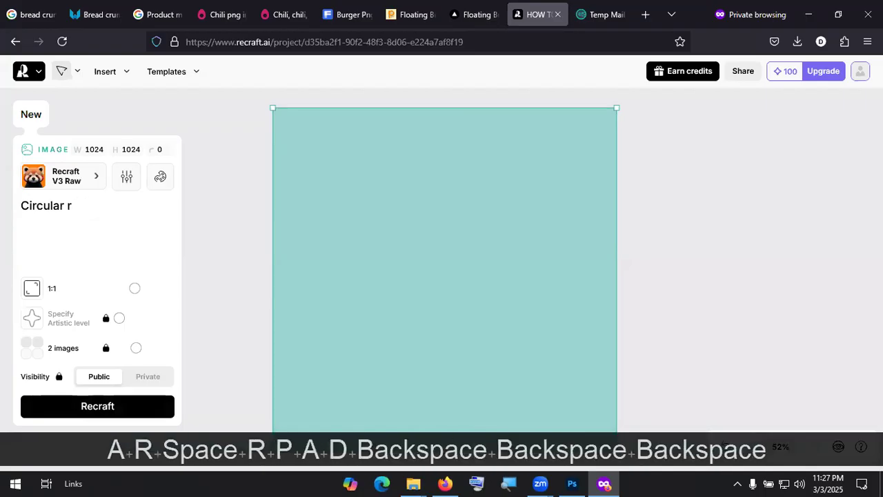
text(oad in Dhaka)
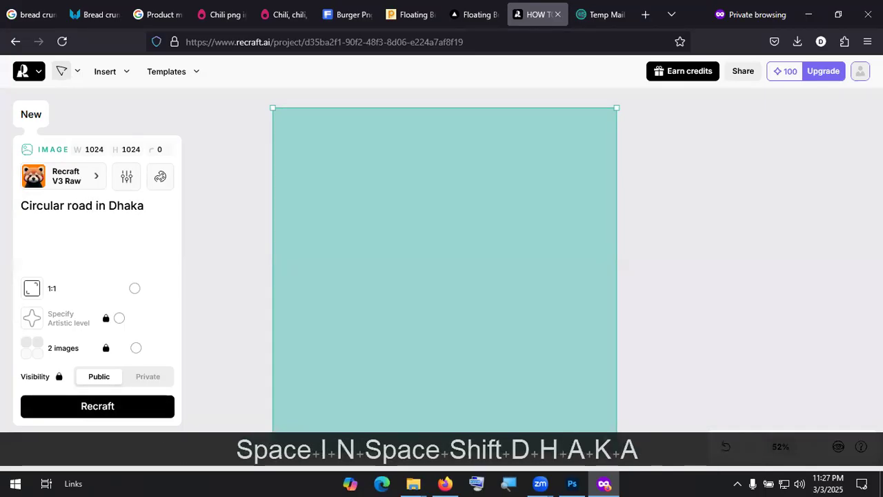
key(Return)
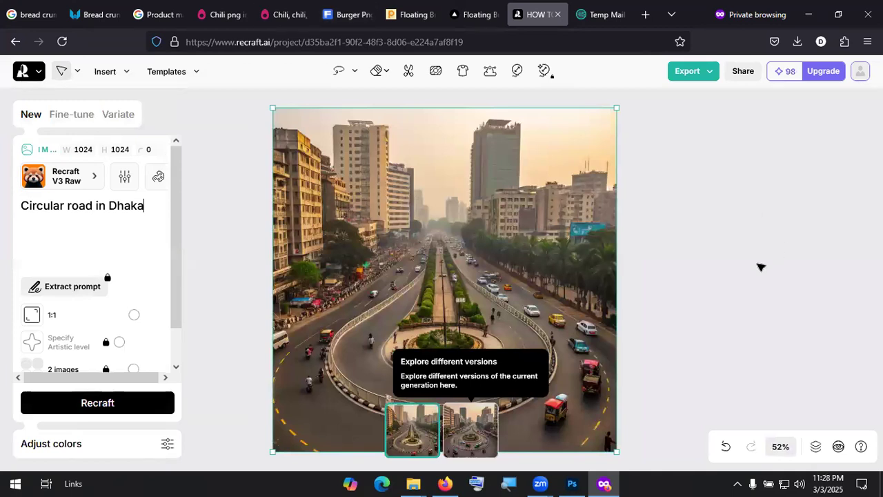
click(475, 429)
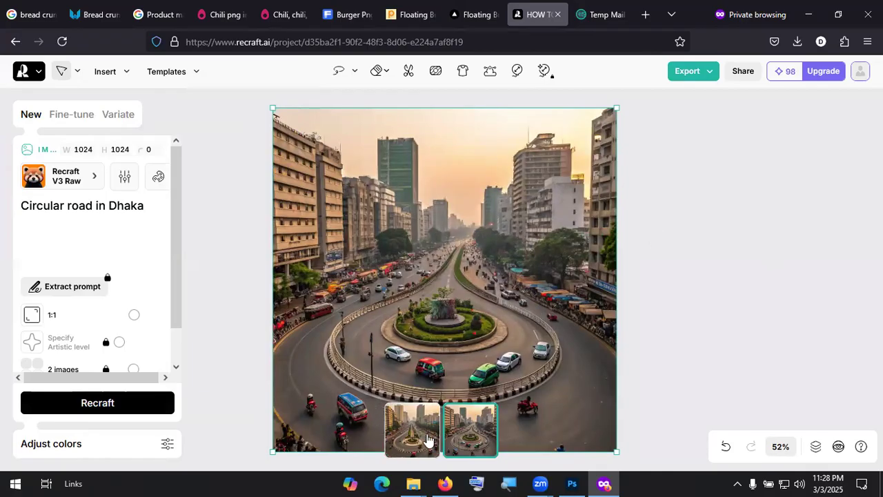
click(428, 444)
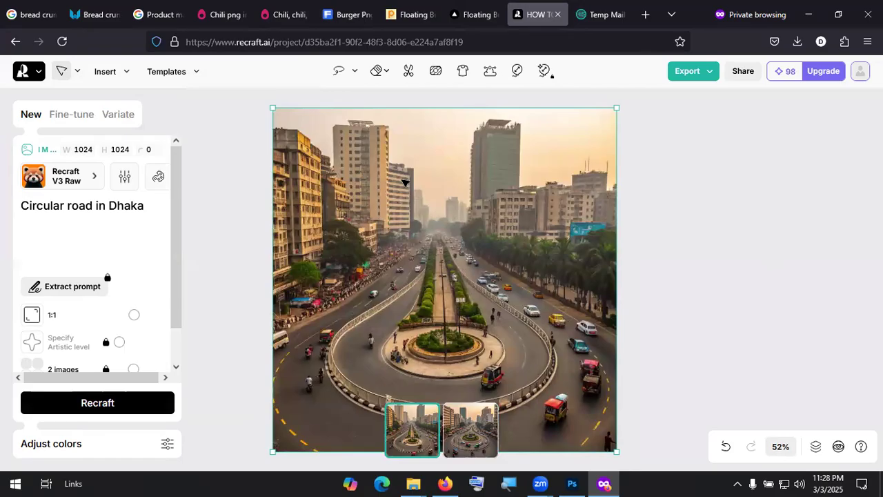
click(145, 206)
Step: Prefix the prompt with 'Top view', generate twice and compare the roundabout versions
key(Home)
text(Top view)
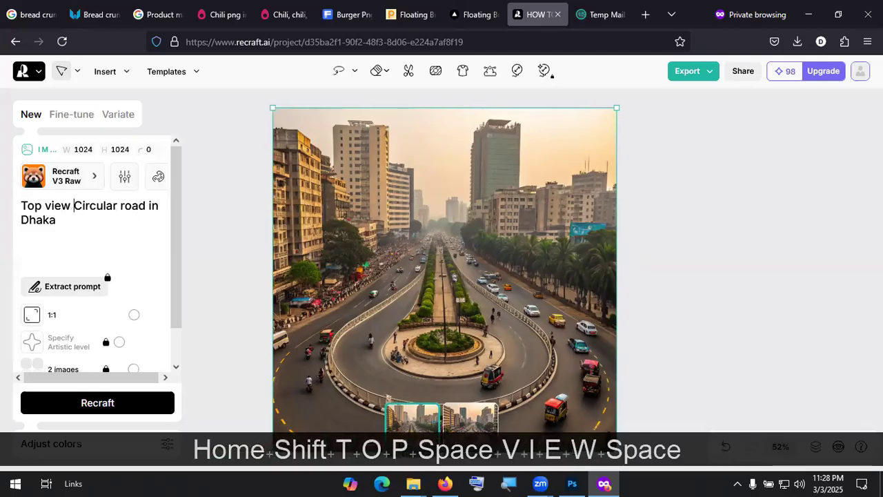
key(Return)
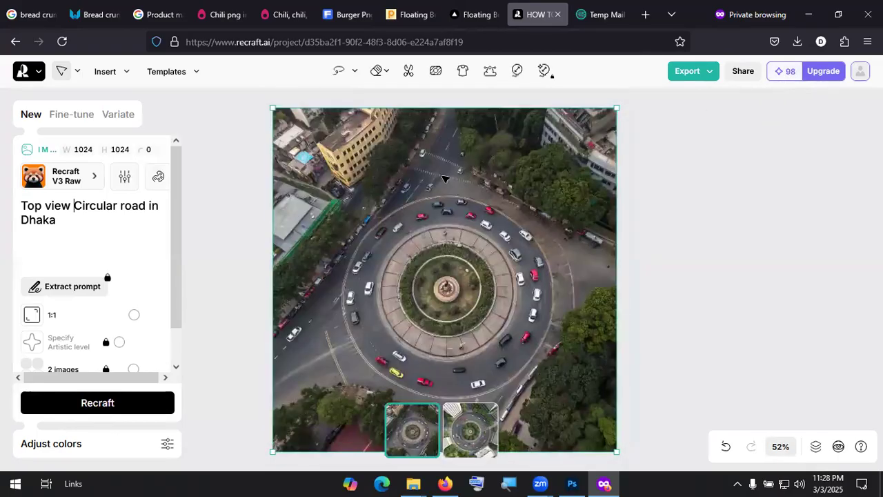
click(469, 428)
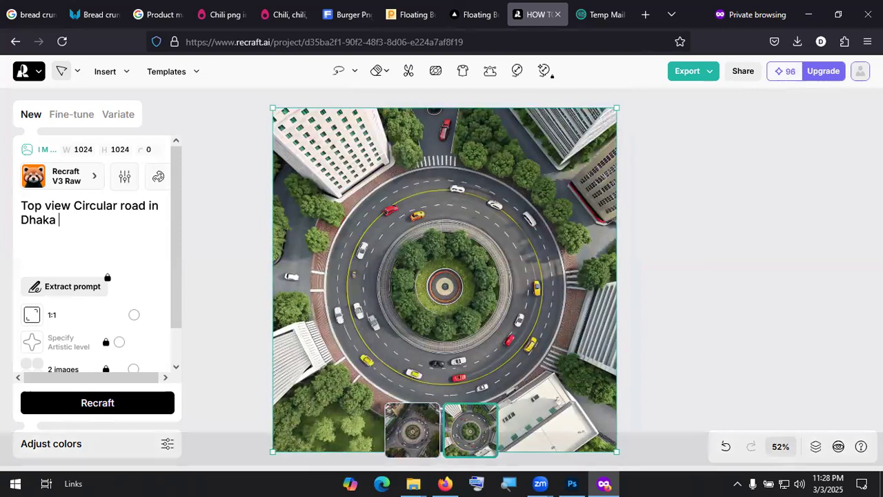
key(BackSpace)
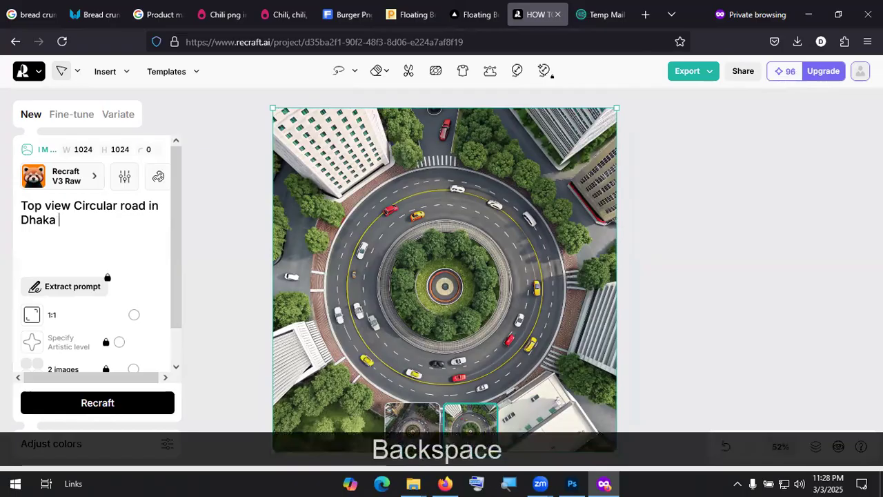
click(102, 407)
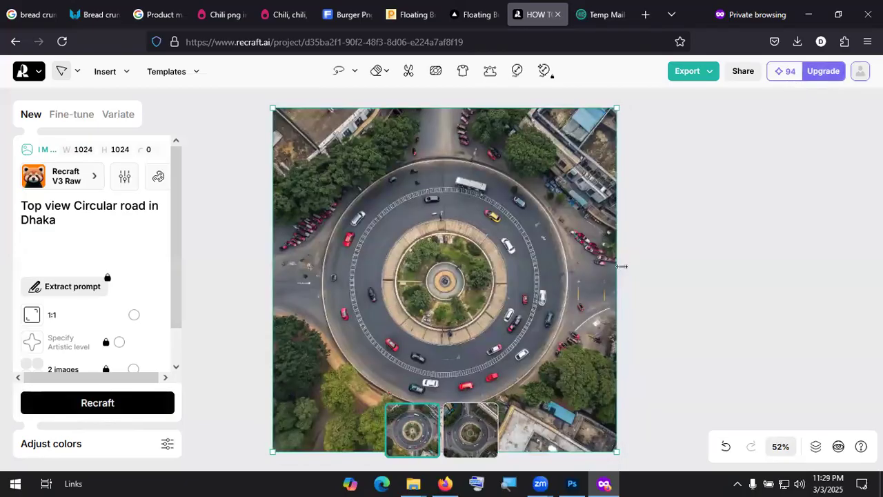
click(482, 436)
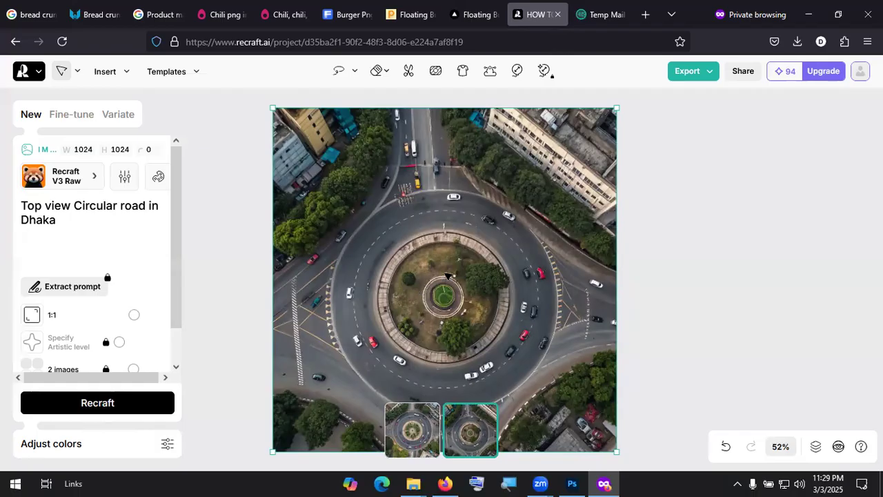
scroll(566, 224, down, 1)
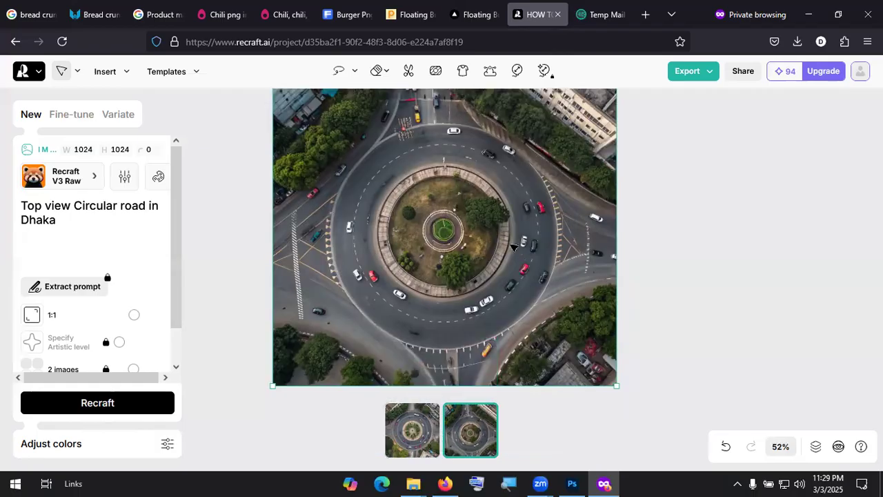
scroll(509, 262, up, 2)
scroll(485, 241, down, 1)
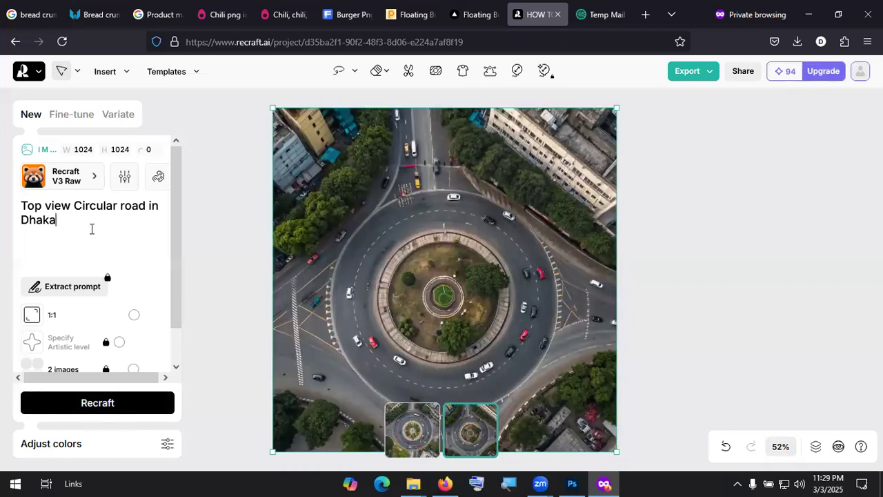
Step: Append 'with soft sun light' to the prompt
text(with soft ligh)
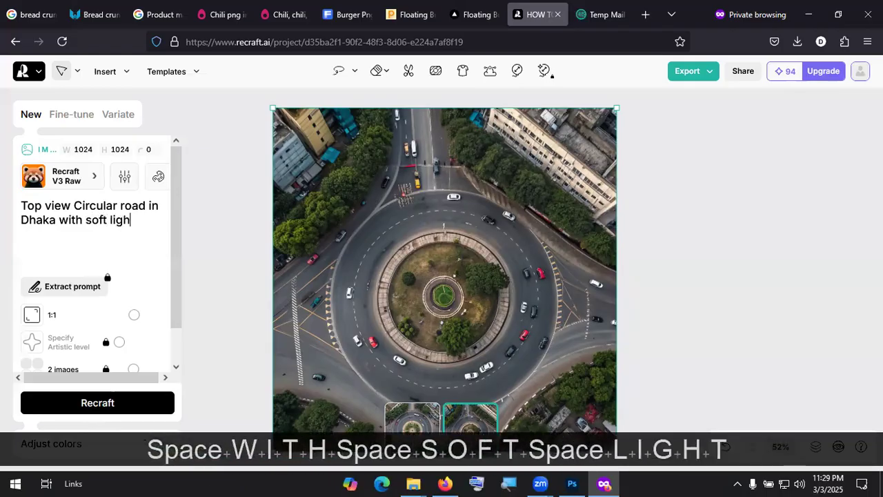
text(t)
key(BackSpace)
key(BackSpace)
key(BackSpace)
key(BackSpace)
key(BackSpace)
key(BackSpace)
text(sun)
text(t)
key(BackSpace)
text(ht)
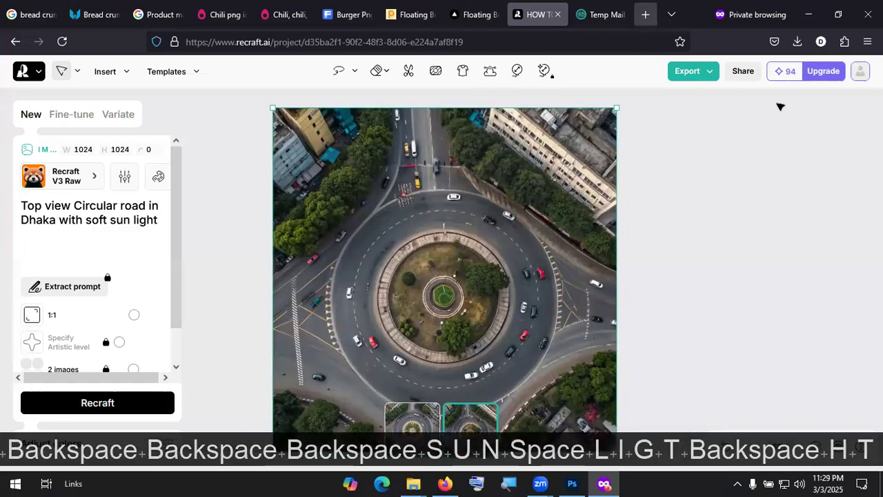
Step: Export the top-view image as JPG, then generate soft-sun-light versions and export the second as JPG
click(687, 71)
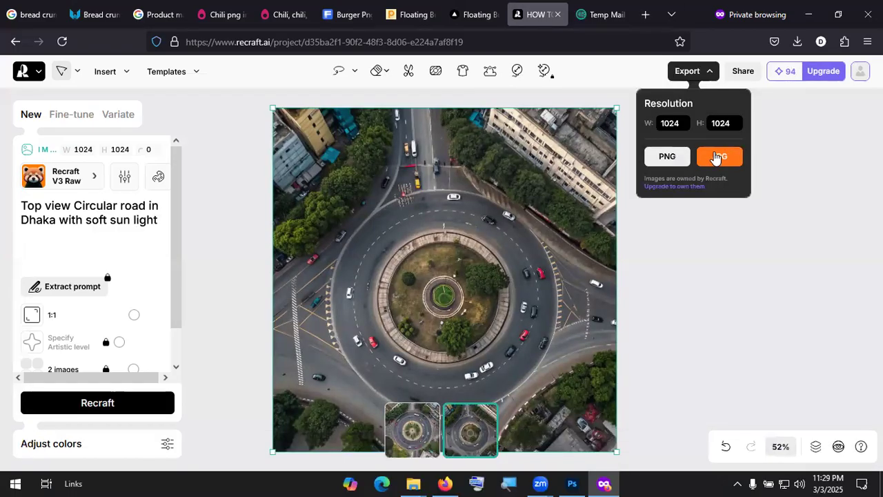
click(720, 154)
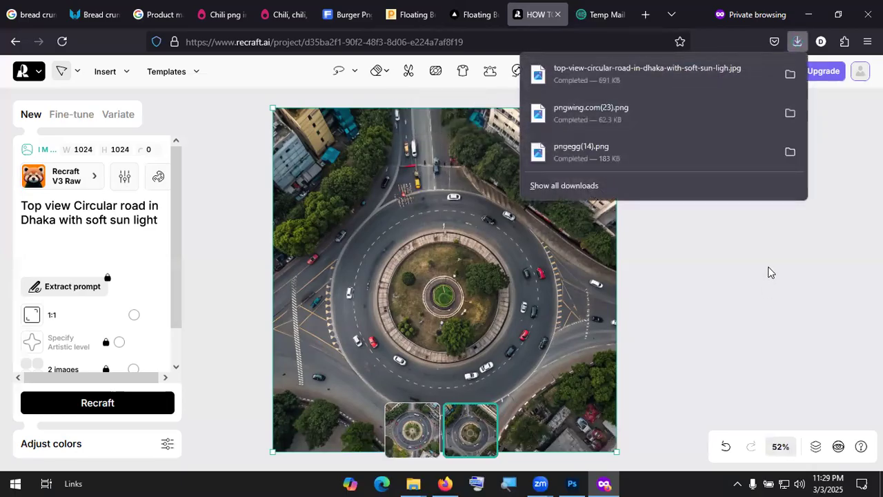
click(112, 406)
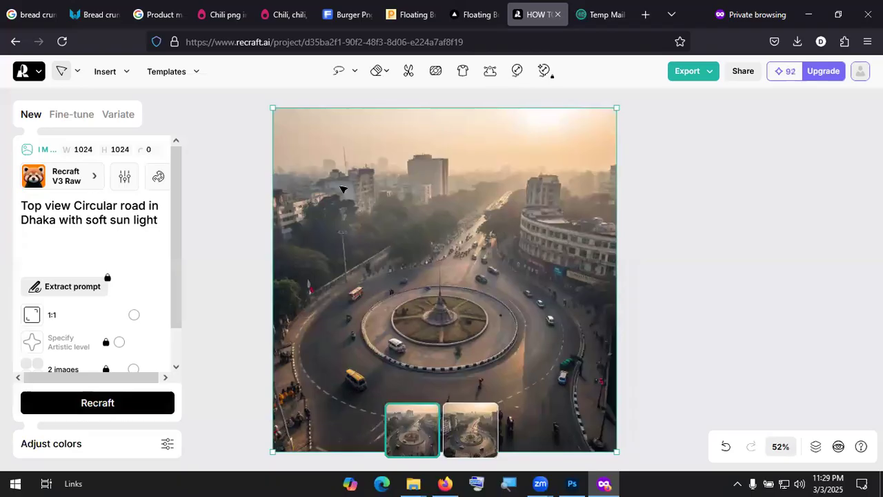
click(483, 431)
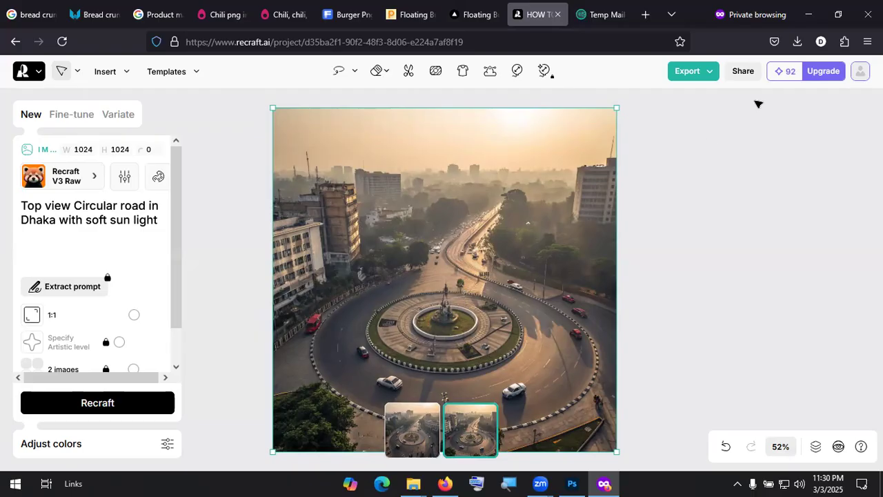
click(685, 71)
click(719, 158)
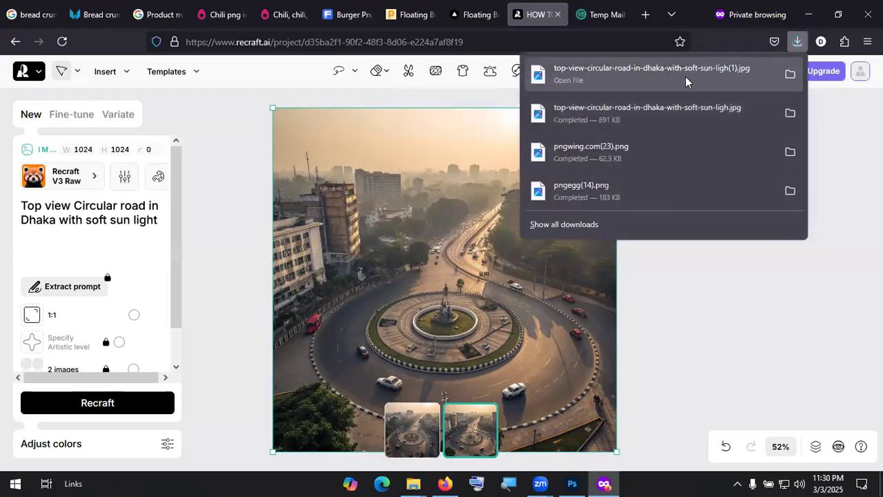
Step: Open the downloaded roundabout JPG from the Downloads folder with Adobe Photoshop 2023
click(788, 76)
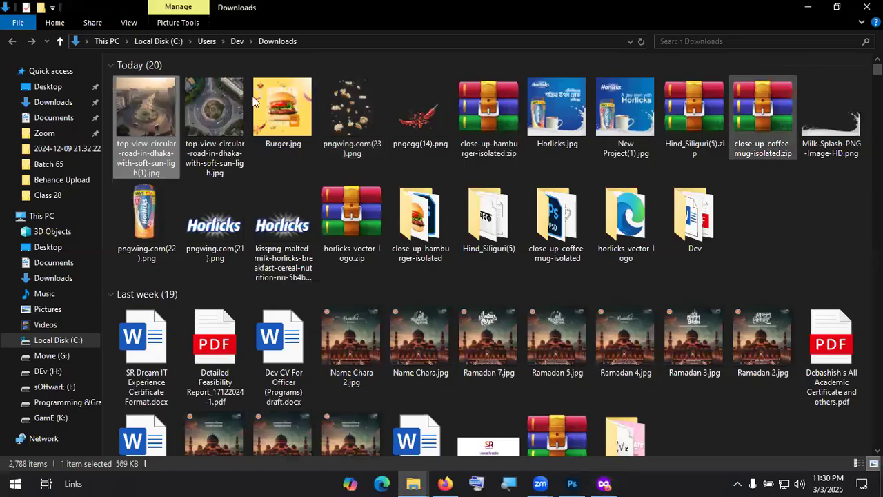
right_click(137, 122)
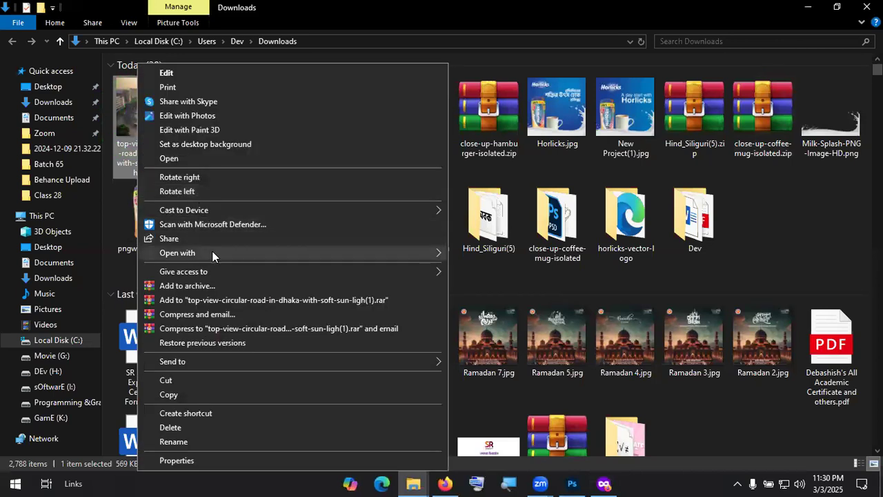
mouse_move(211, 252)
click(519, 271)
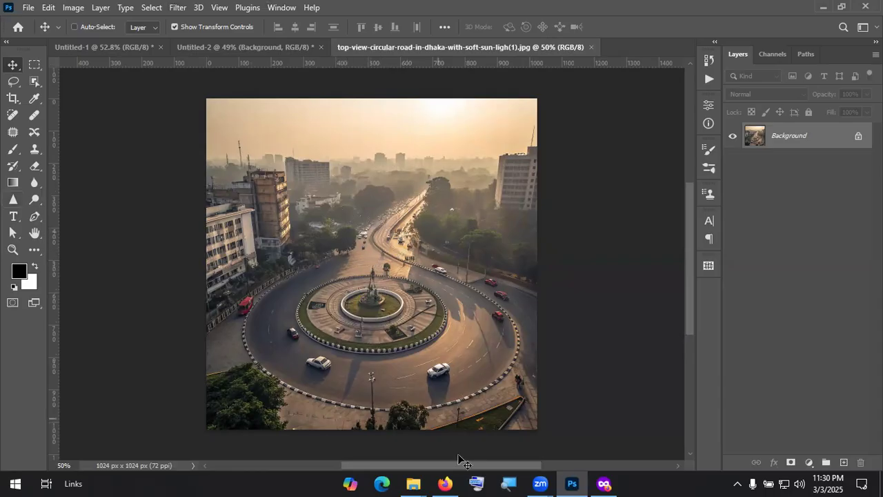
Step: Bring the private Firefox window forward and cycle through its chili PNG, product manipulation and bread crumbs tabs
click(445, 483)
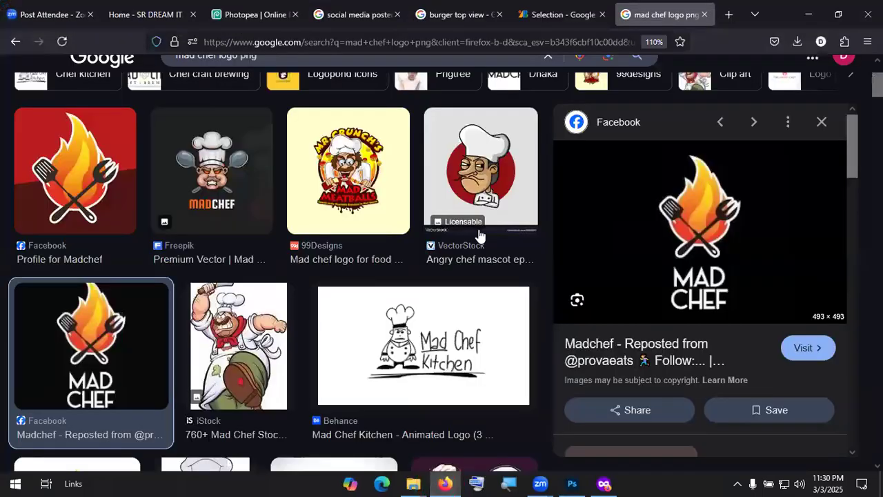
click(603, 482)
click(224, 14)
click(148, 21)
click(96, 14)
Step: Replace the product manipulation query with a Google Images search for 'Pizza top view'
click(162, 17)
drag(300, 67, 76, 73)
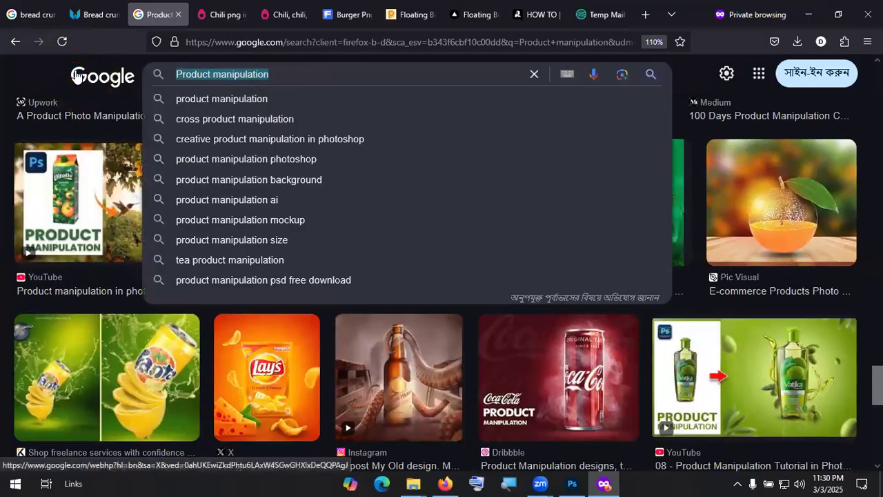
text(Pizza )
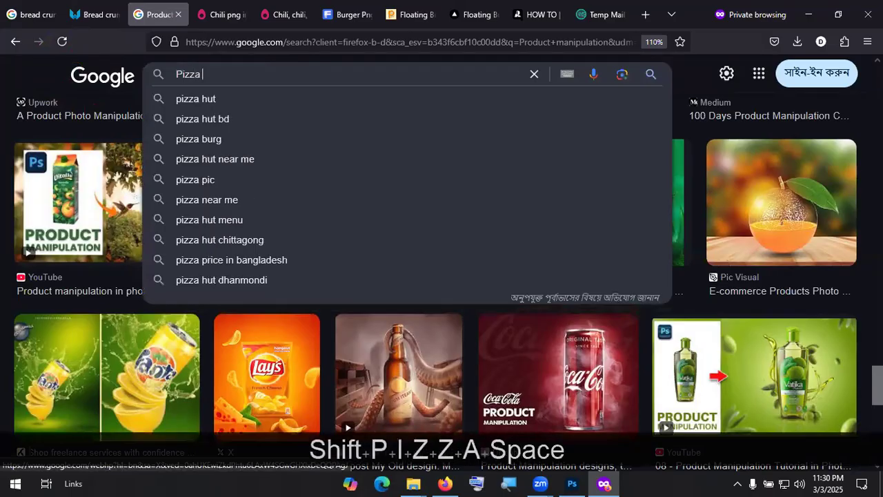
text(top view)
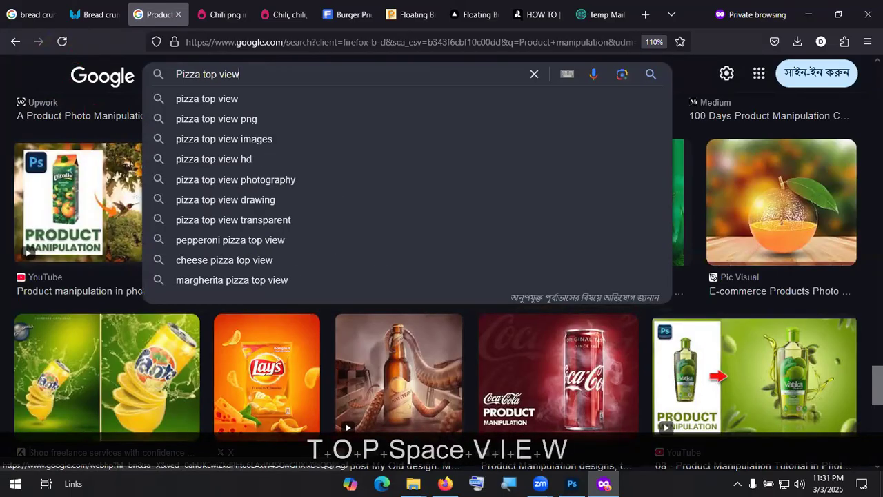
key(Down)
key(Return)
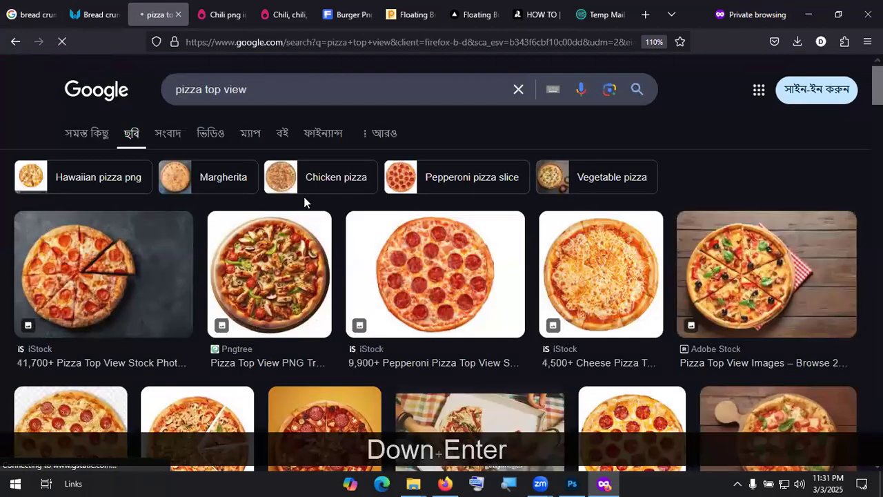
Step: Refine the search to 'pizza top view png' and browse the top-down pizza results
click(290, 85)
text(png)
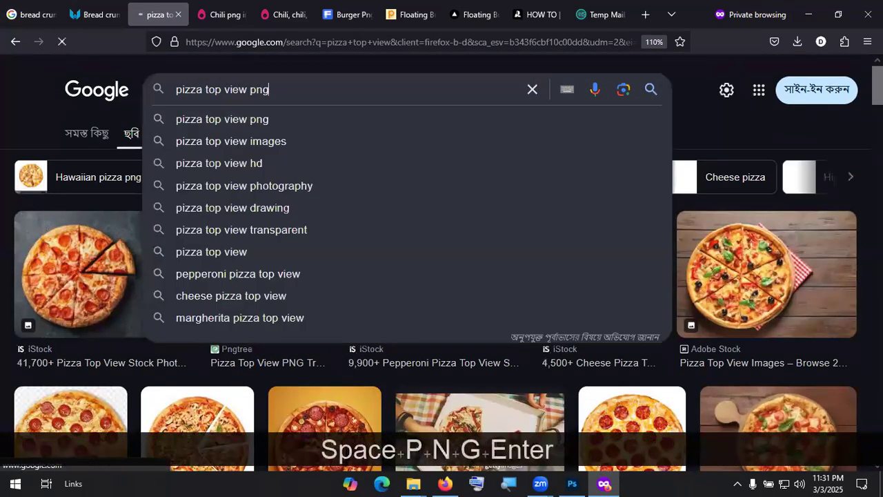
key(Return)
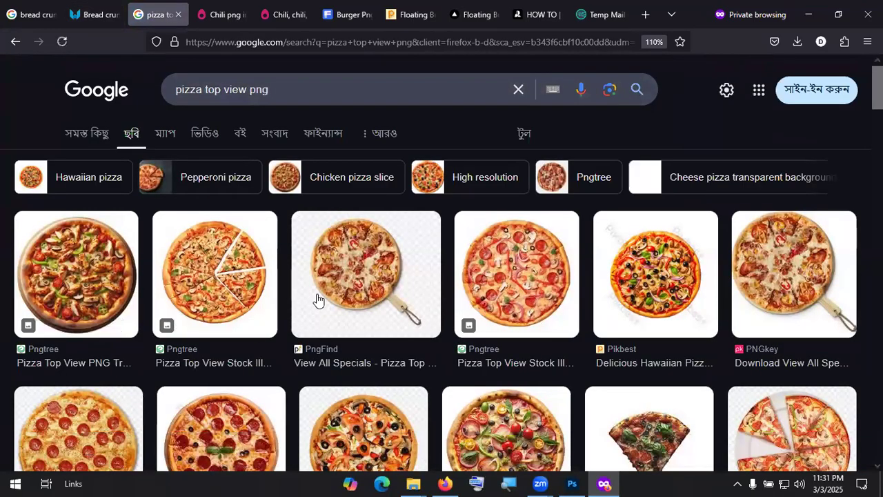
scroll(317, 300, down, 4)
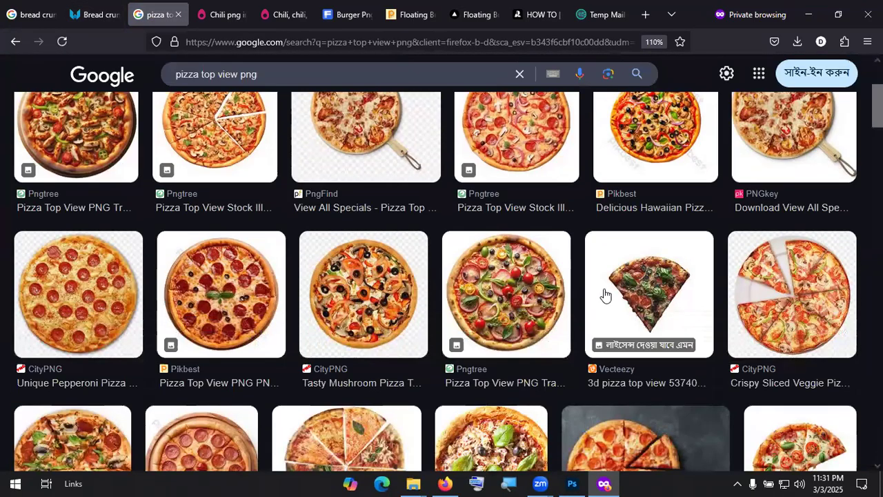
scroll(600, 290, up, 2)
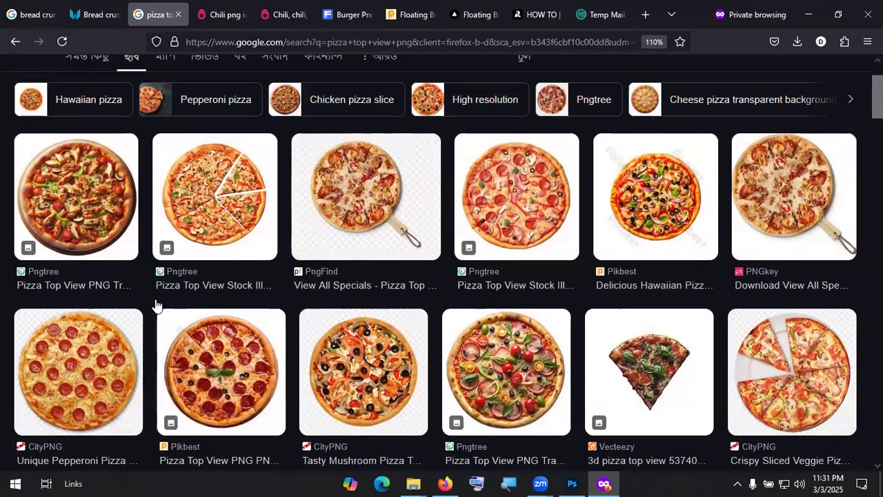
scroll(114, 254, down, 2)
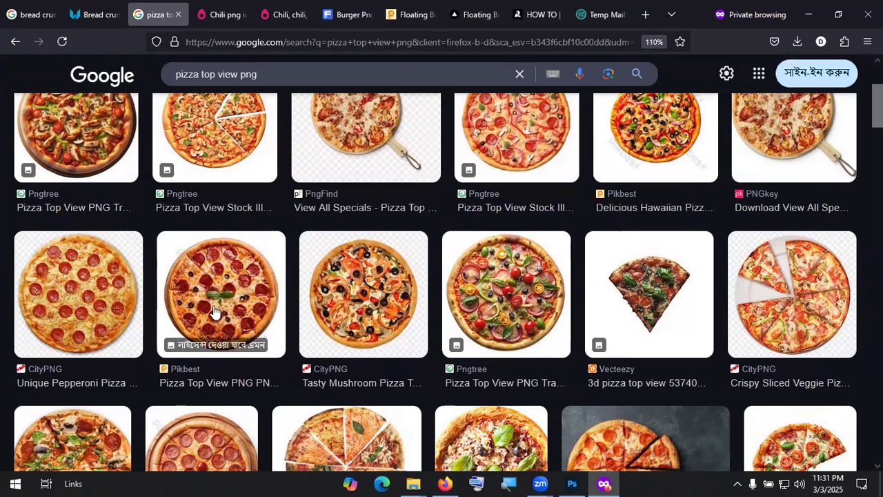
scroll(251, 288, down, 2)
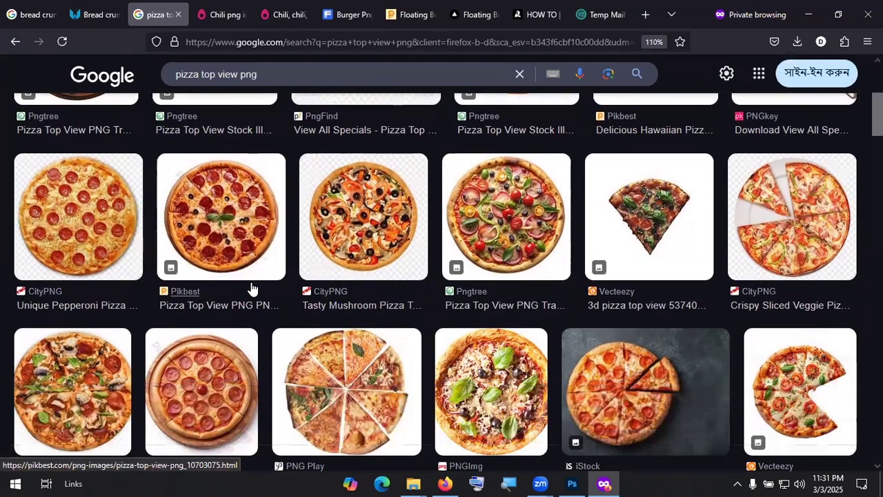
scroll(252, 288, down, 3)
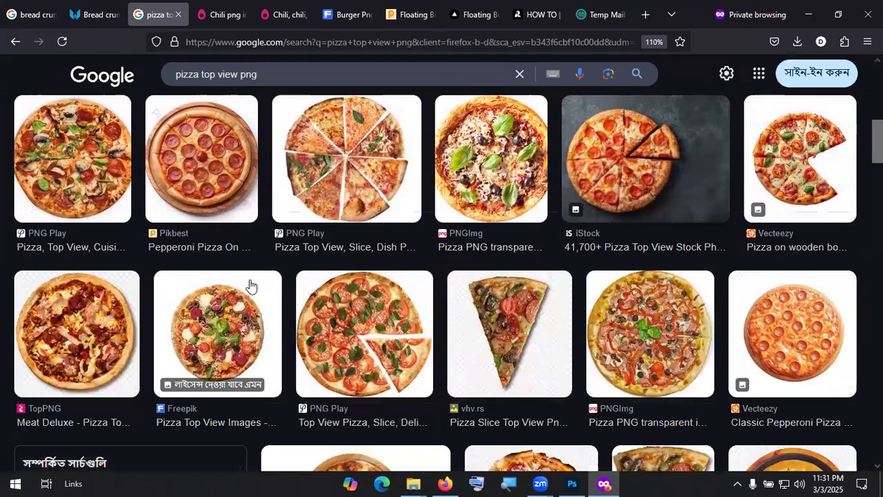
scroll(252, 286, up, 1)
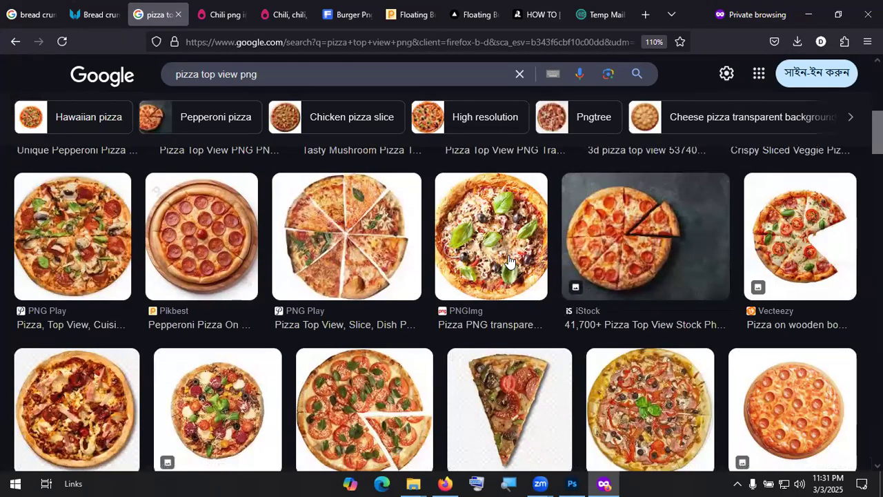
Step: Preview the pepperoni pizza on wooden plate, then search 'pizza on wooden plate top view png'
click(216, 265)
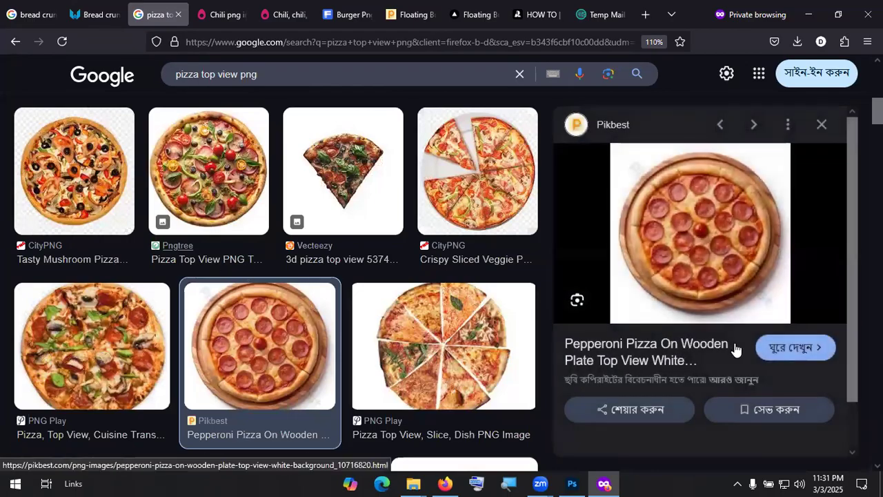
scroll(291, 189, up, 5)
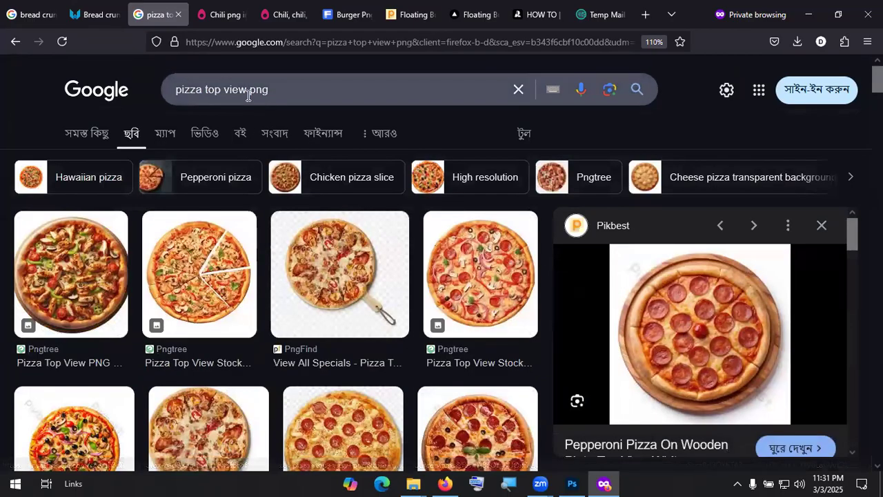
click(204, 89)
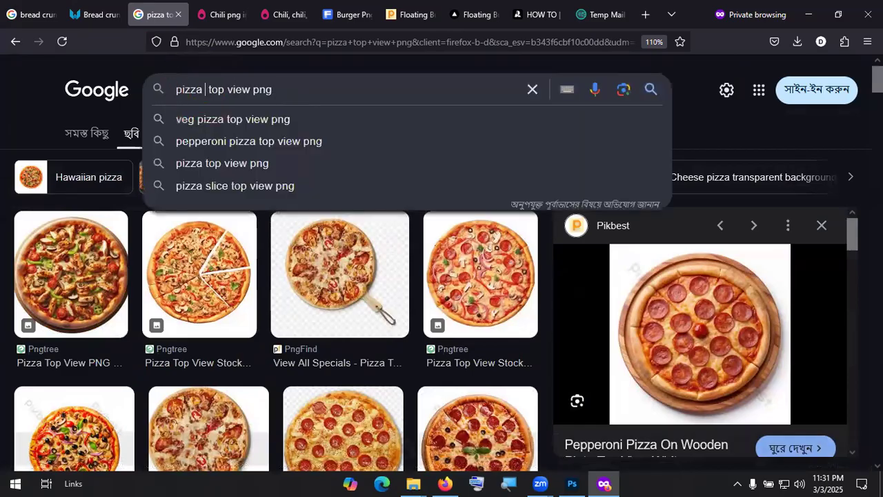
text(on wooden )
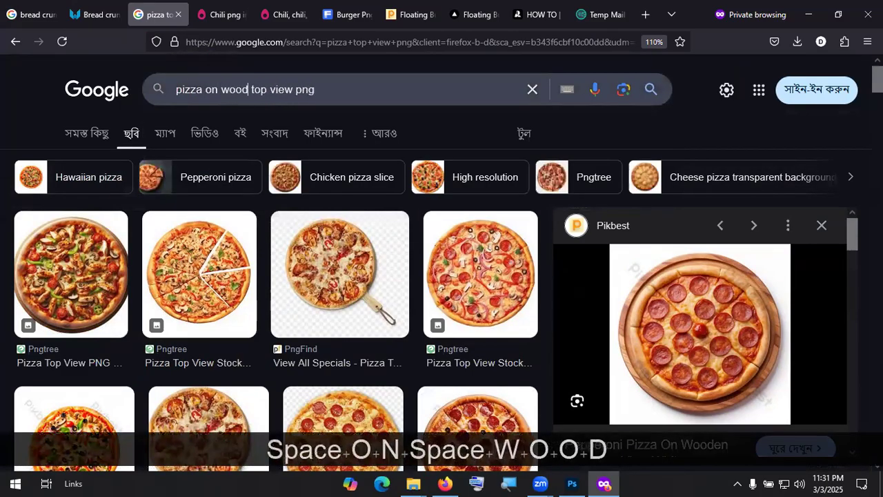
text(plate)
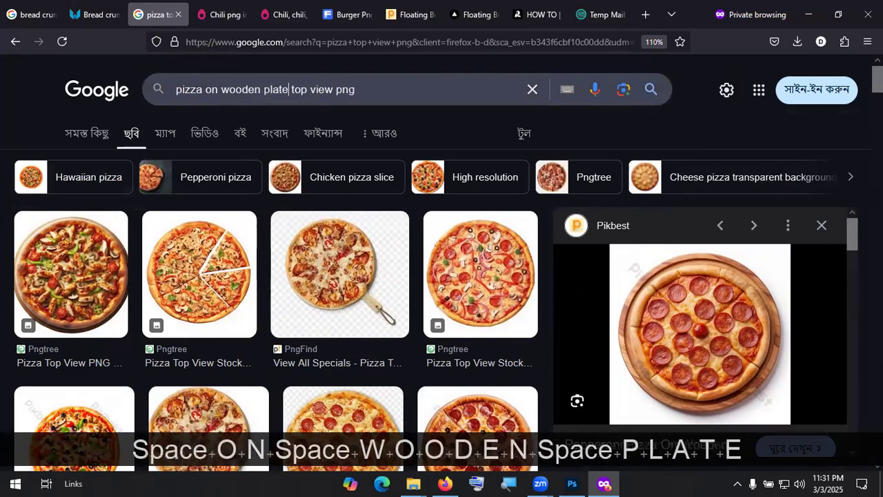
key(Return)
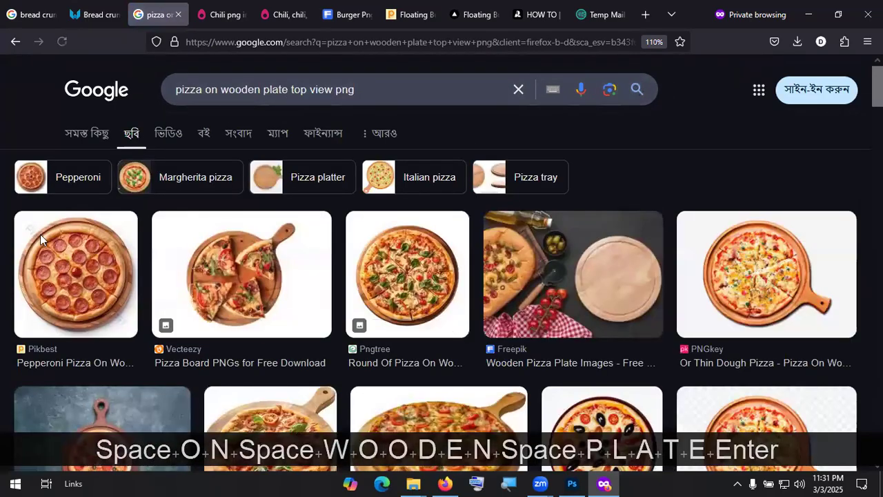
scroll(569, 308, down, 1)
scroll(569, 309, down, 2)
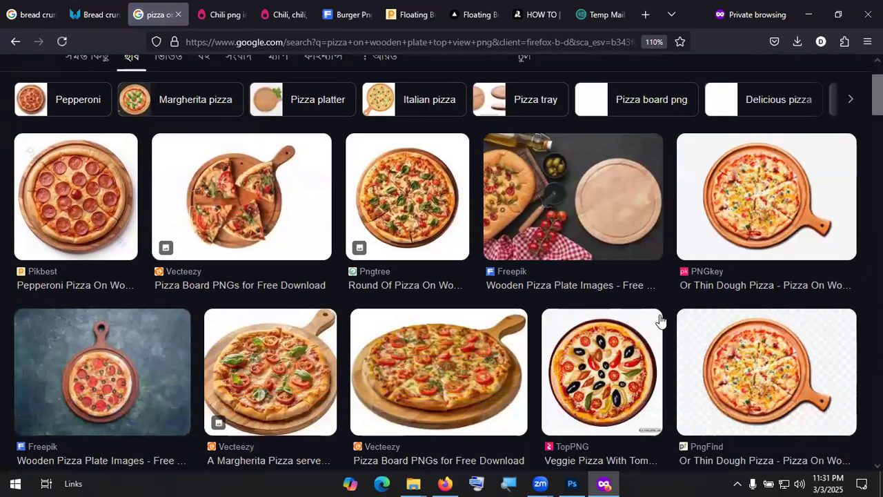
Step: Download the PNGKey thin-dough pizza as transparent PNG pngkey.com-pizza-png-4336227.png
click(758, 286)
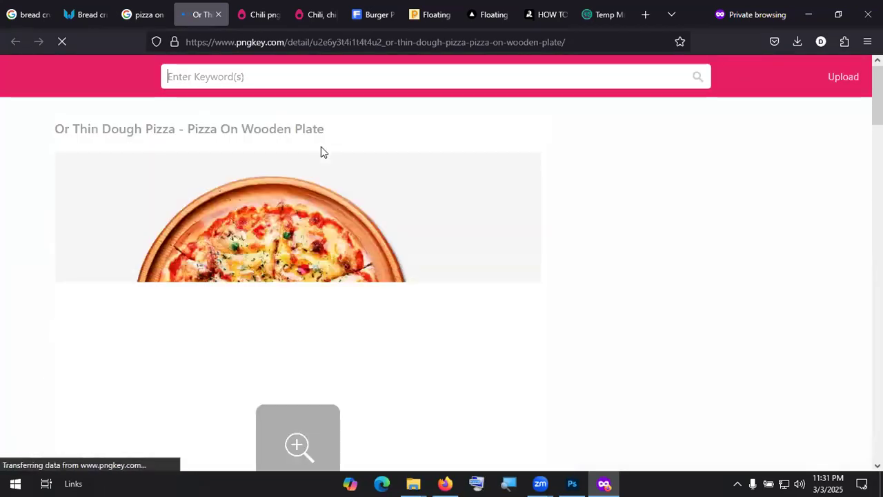
scroll(311, 217, down, 2)
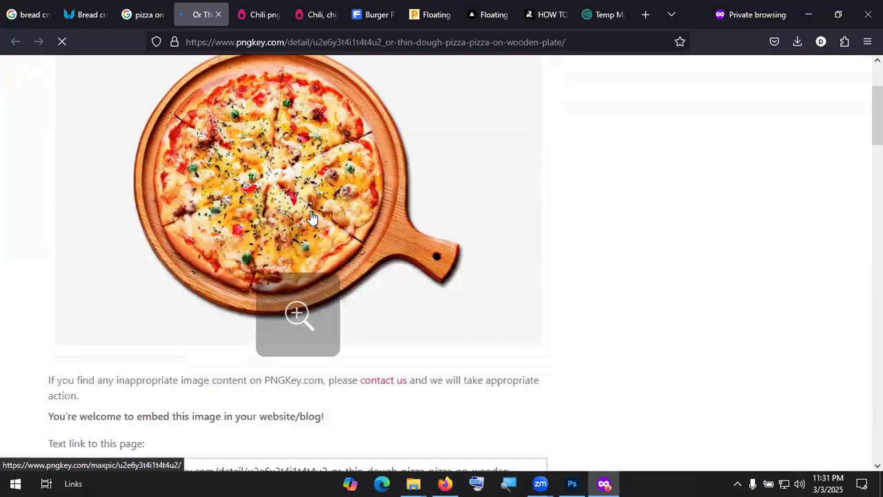
scroll(310, 217, down, 5)
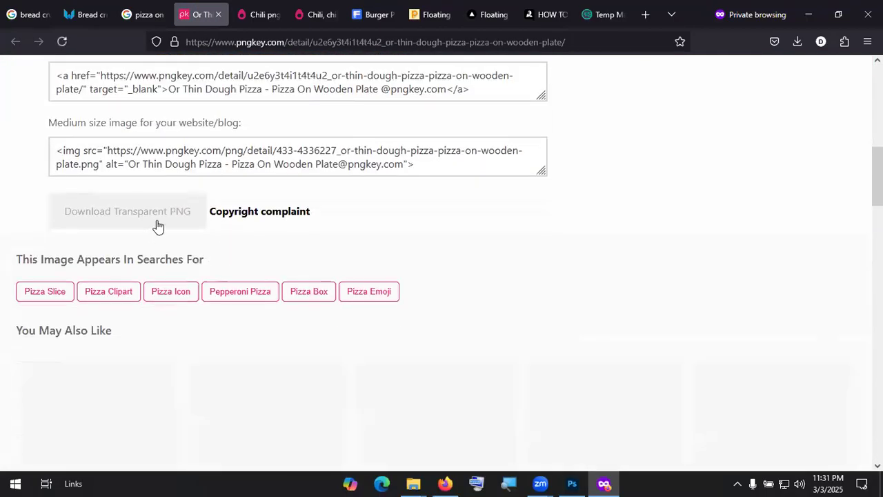
click(158, 222)
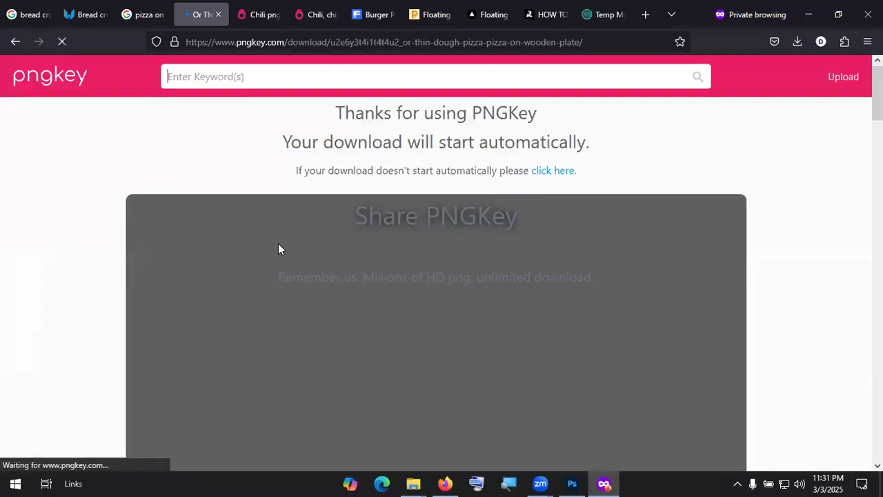
scroll(309, 227, down, 1)
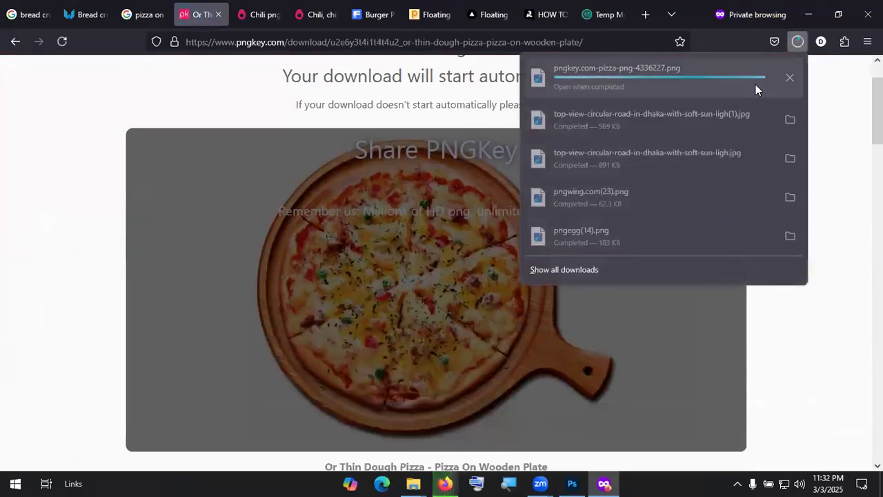
Step: Open the downloaded pizza PNG from the Downloads folder in Adobe Photoshop 2023
click(789, 74)
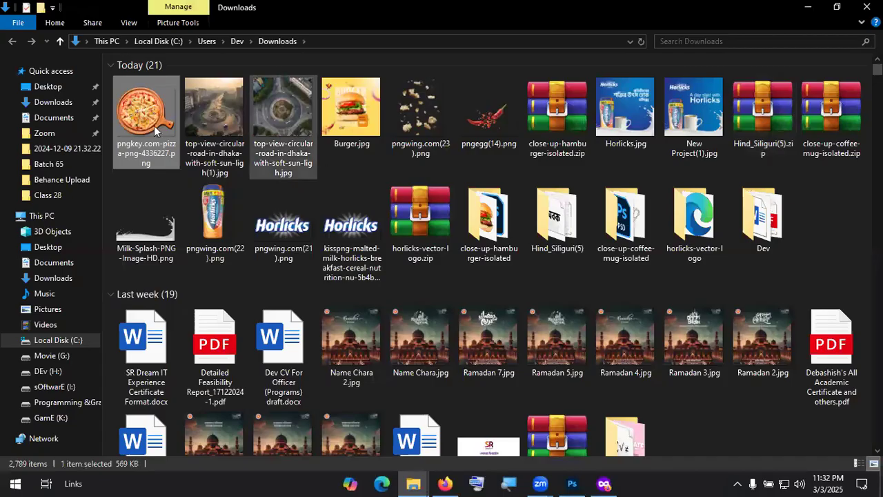
right_click(160, 121)
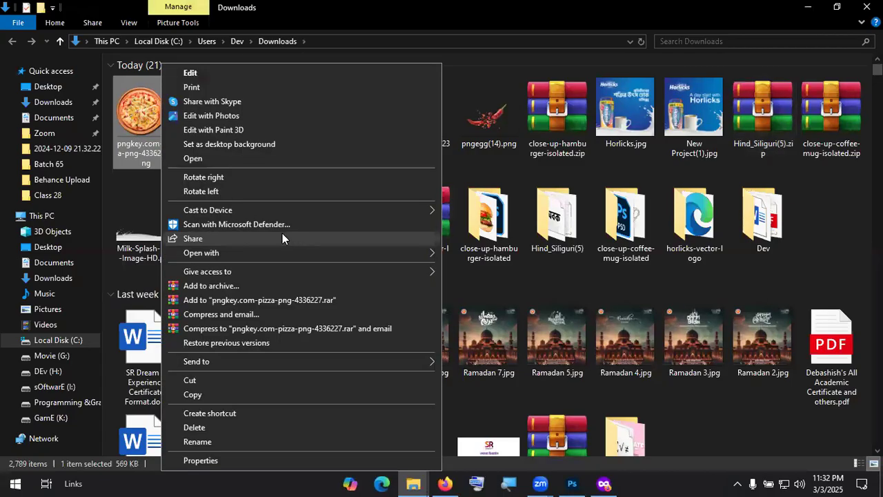
mouse_move(285, 252)
click(560, 264)
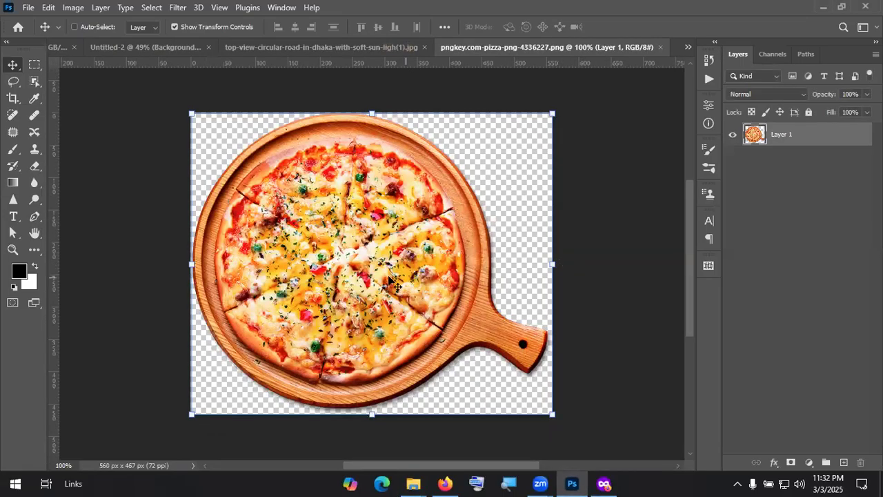
Step: Drag the pizza into the roundabout photo as Layer 1, scaled to 76.57% over the roundabout
drag(363, 258, 398, 271)
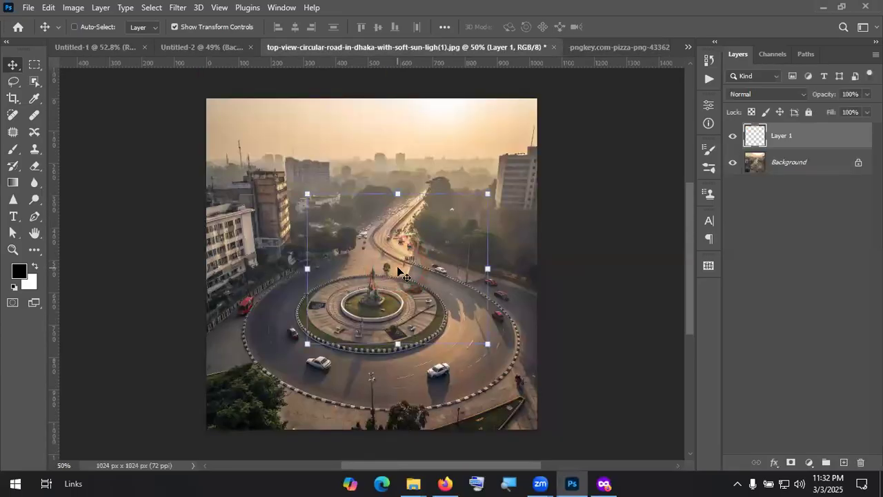
drag(431, 218, 408, 275)
mouse_move(372, 319)
mouse_down()
mouse_move(484, 388)
mouse_move(419, 324)
mouse_move(379, 314)
mouse_up()
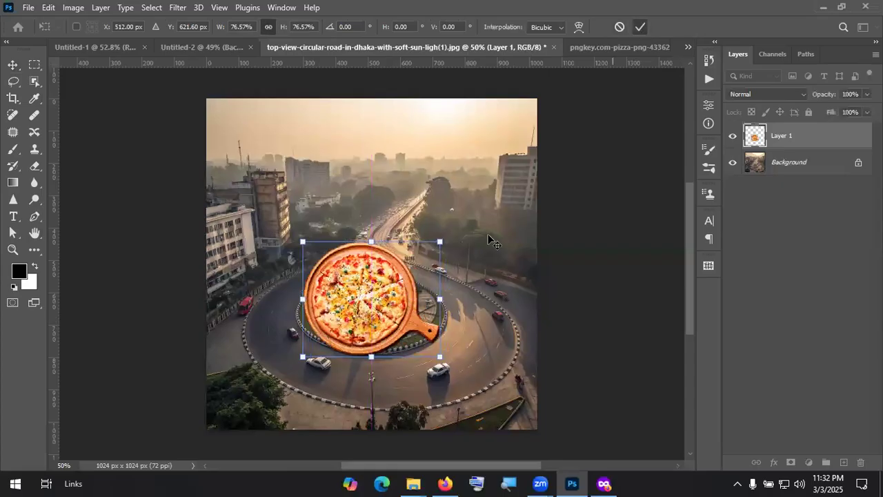
key(Return)
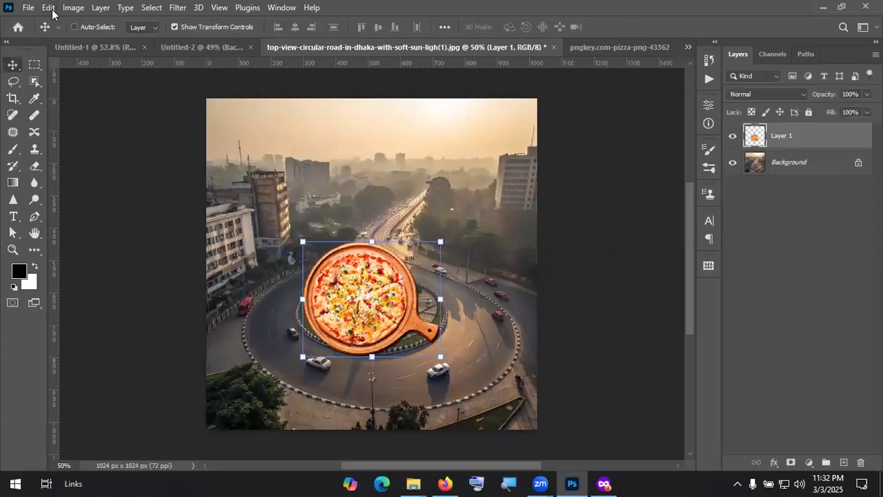
Step: Apply a perspective transform to tilt and flatten the pizza onto the roundabout
key(alt+e)
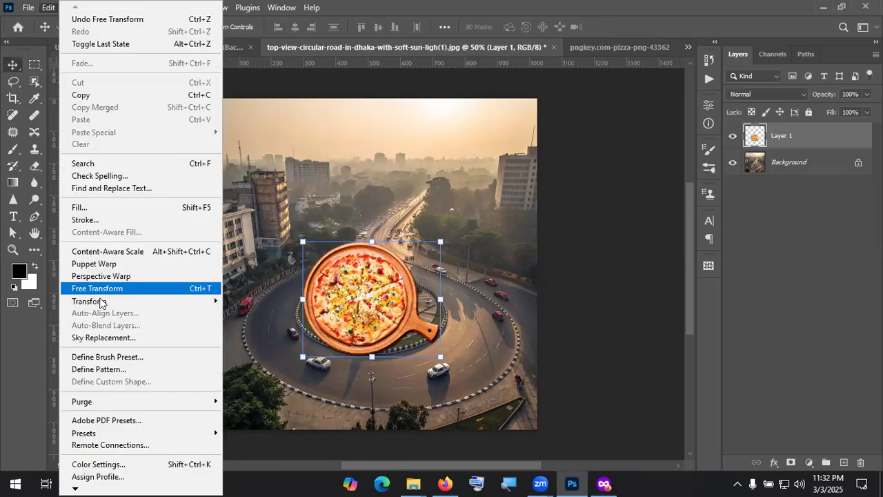
mouse_move(128, 304)
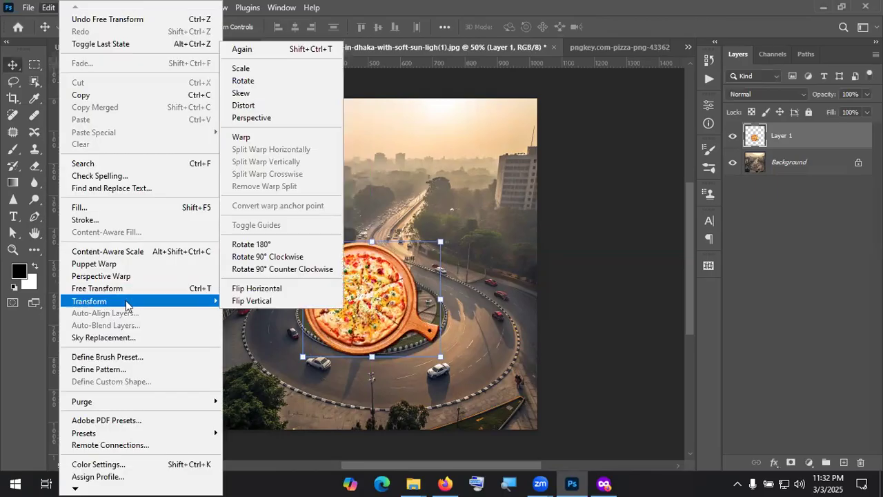
click(255, 117)
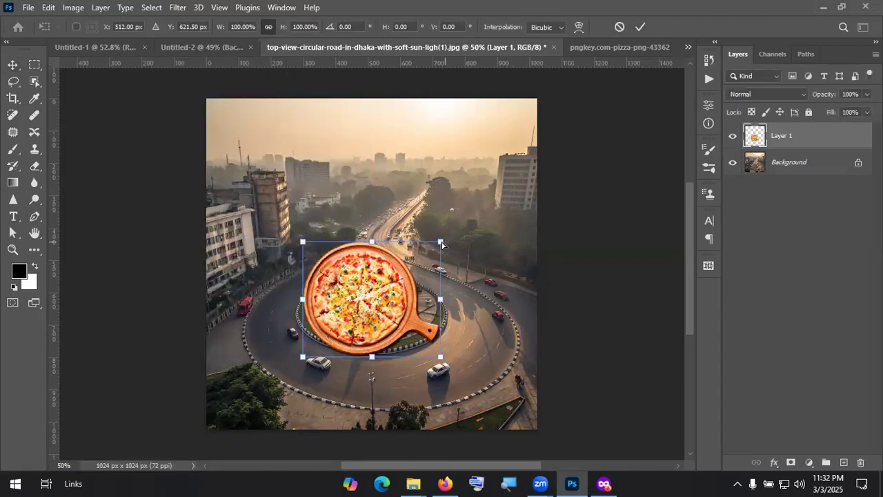
drag(440, 242, 439, 269)
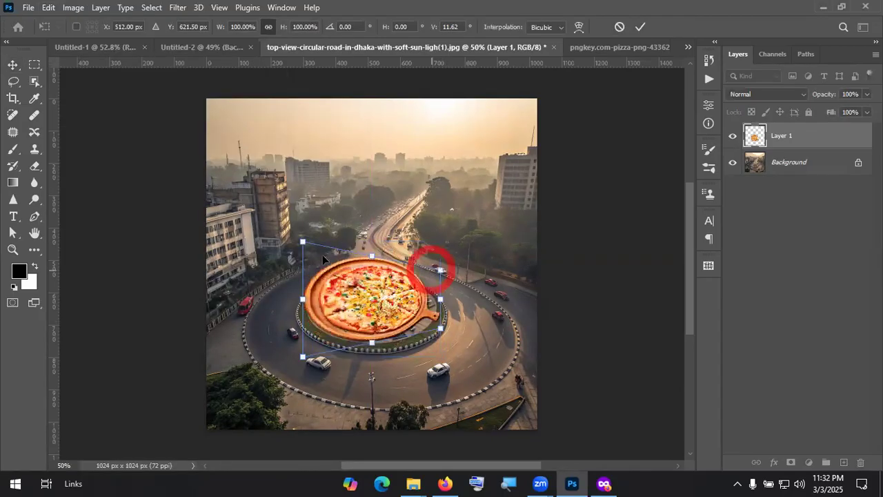
drag(302, 241, 306, 269)
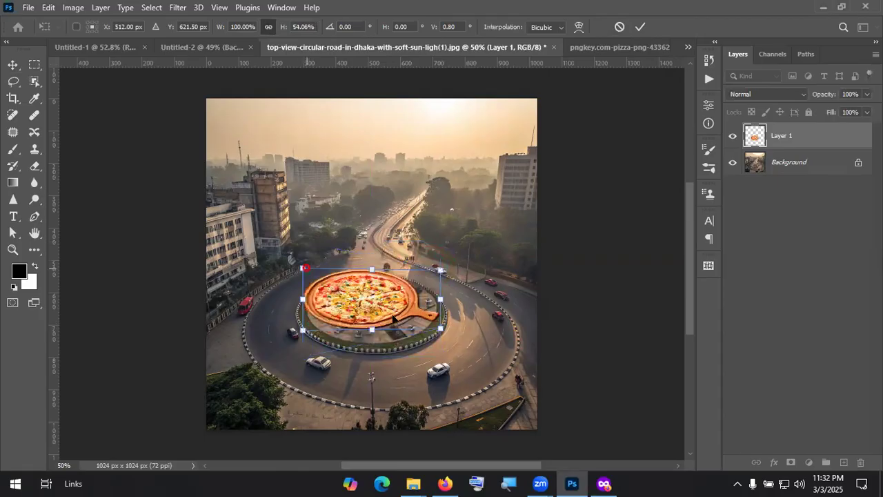
drag(398, 323, 409, 335)
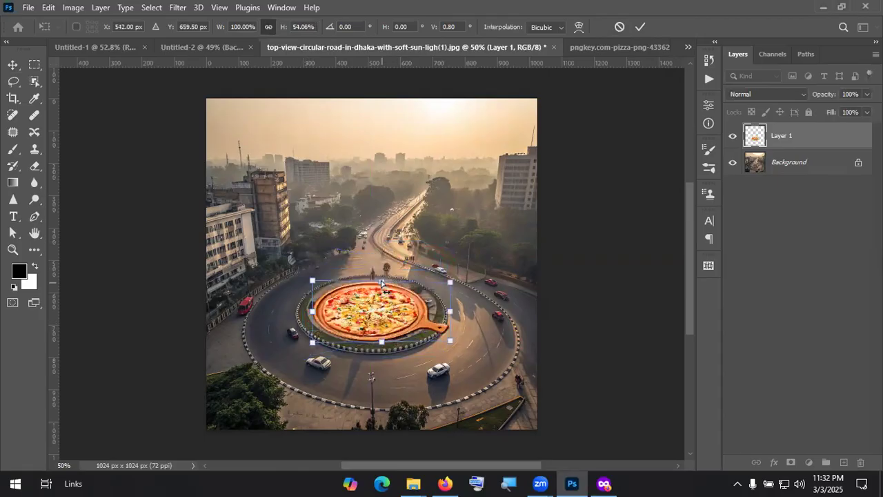
Step: Skew, rotate and flatten the pizza to fit the centre island, then commit the transform
drag(381, 281, 380, 282)
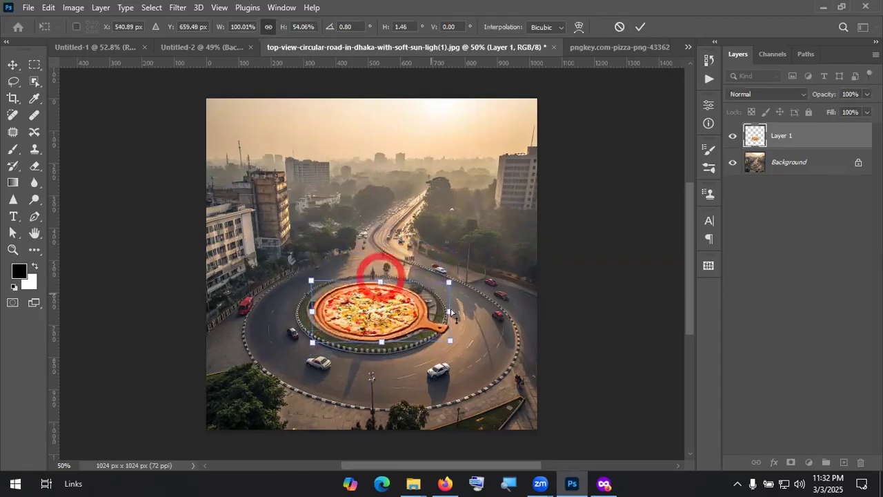
drag(450, 308, 450, 306)
drag(326, 318, 310, 292)
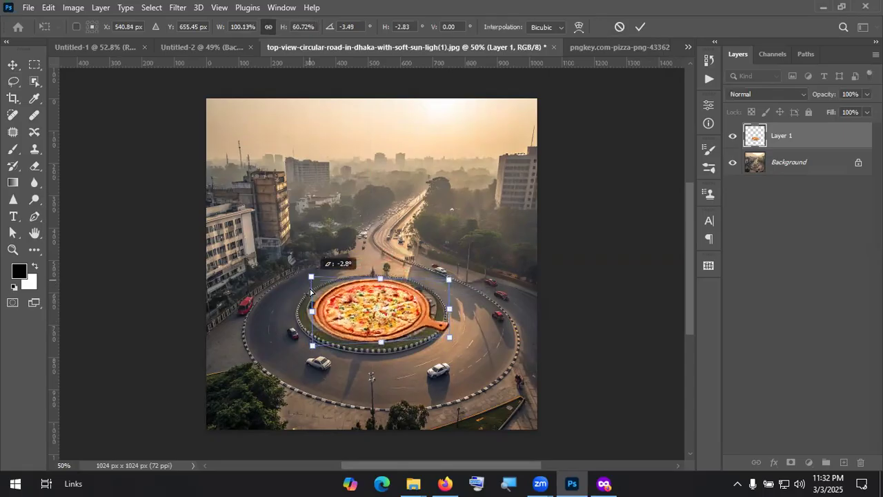
drag(382, 337, 383, 348)
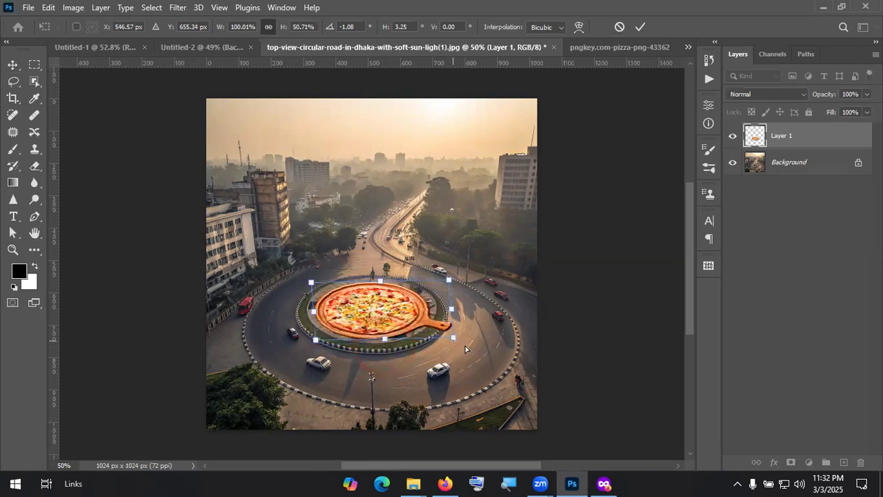
drag(465, 347, 460, 348)
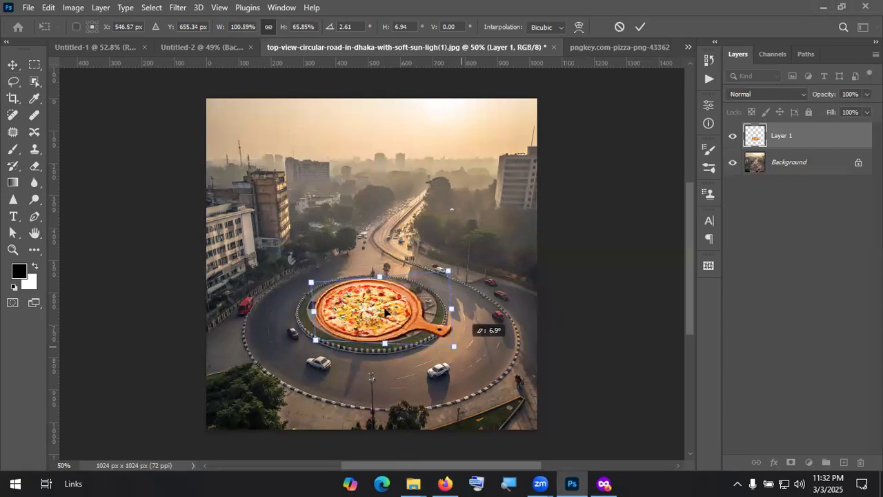
mouse_move(383, 308)
mouse_down()
mouse_move(453, 267)
mouse_move(376, 318)
mouse_up()
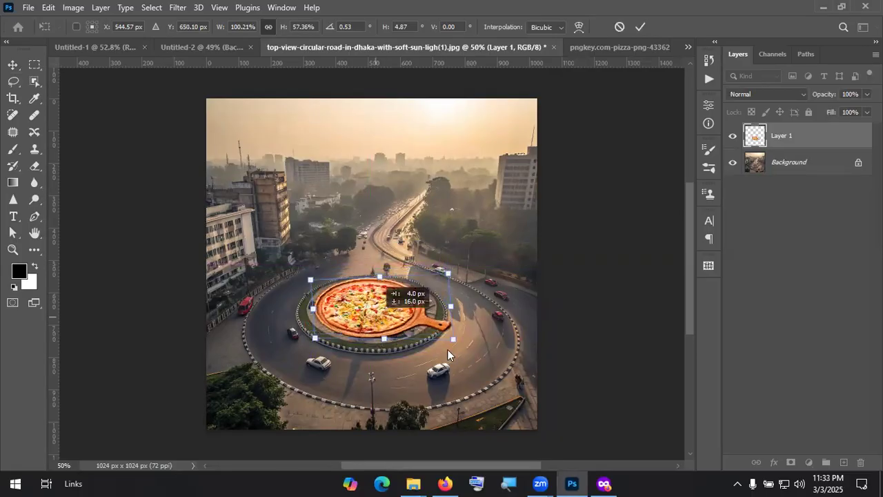
drag(462, 344, 458, 345)
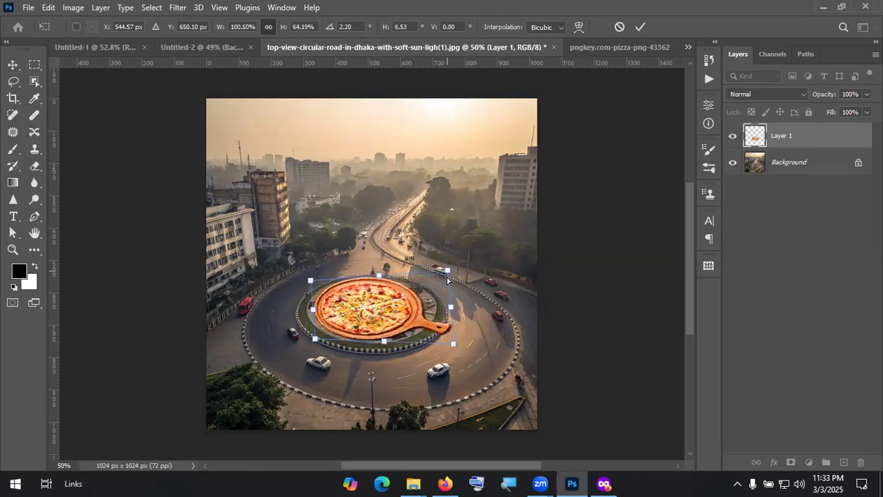
drag(447, 279, 448, 283)
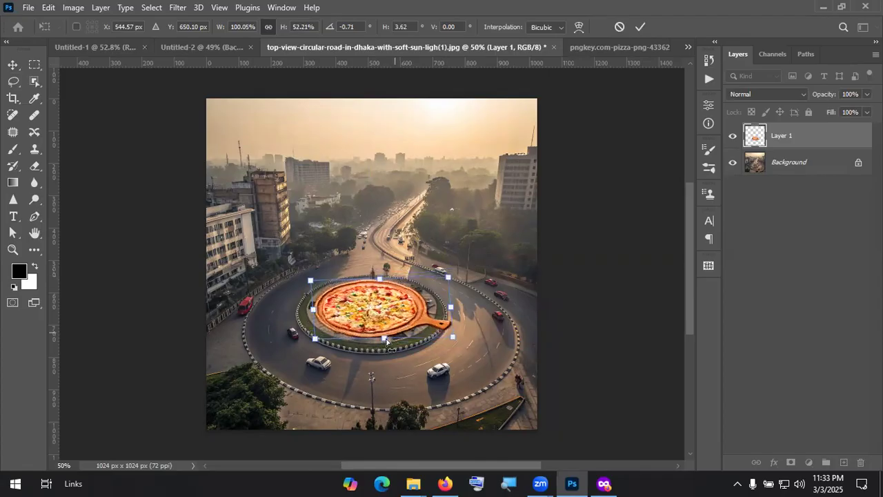
click(640, 27)
Step: Try a Distort transform on the pizza, then cancel it
click(48, 8)
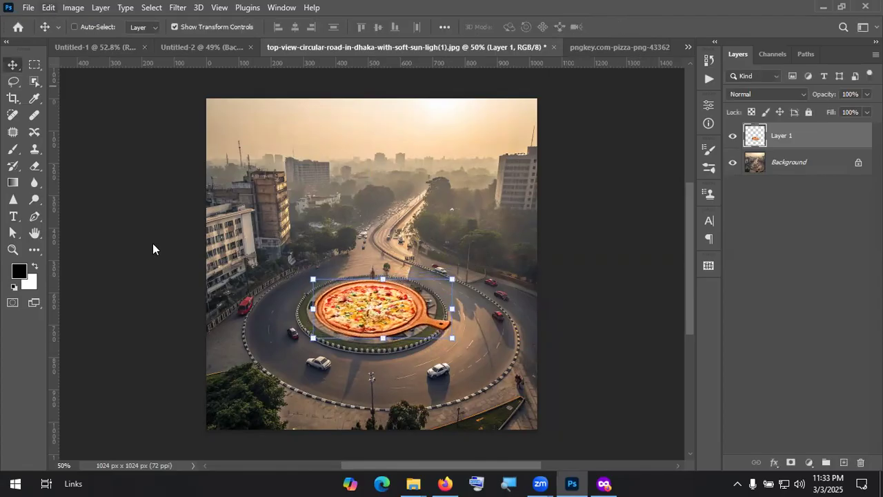
mouse_move(152, 300)
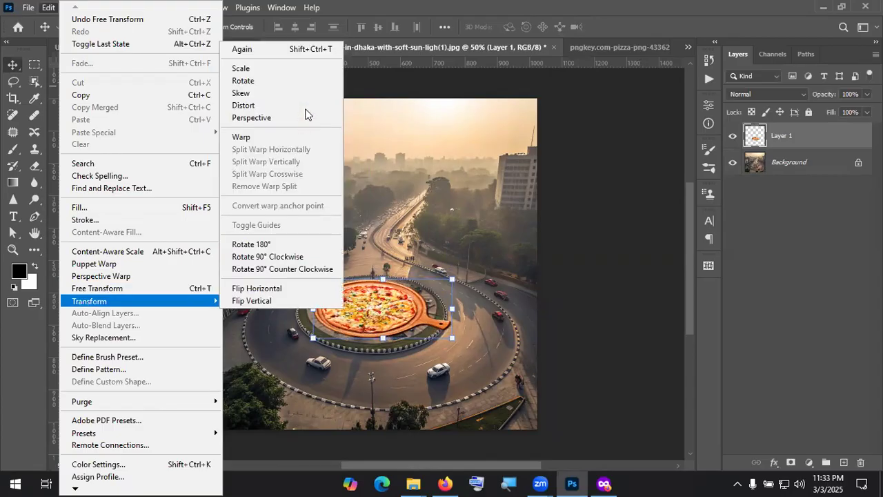
click(303, 107)
drag(453, 315, 481, 356)
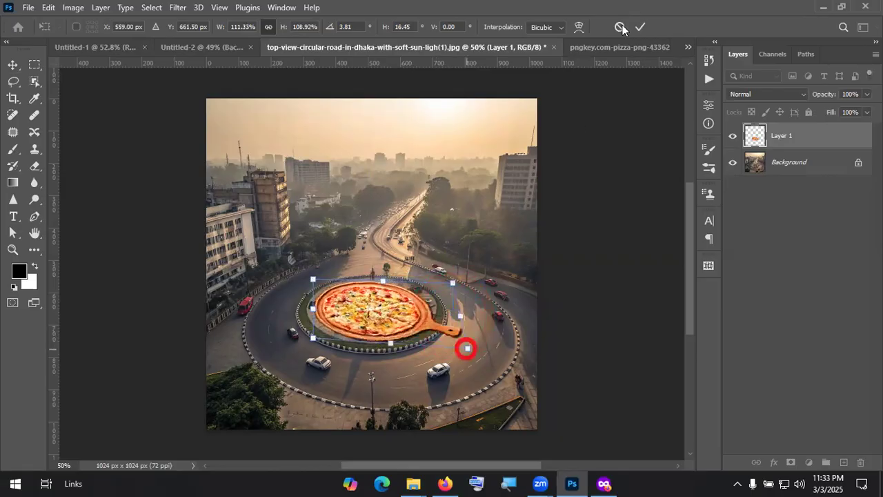
key(Escape)
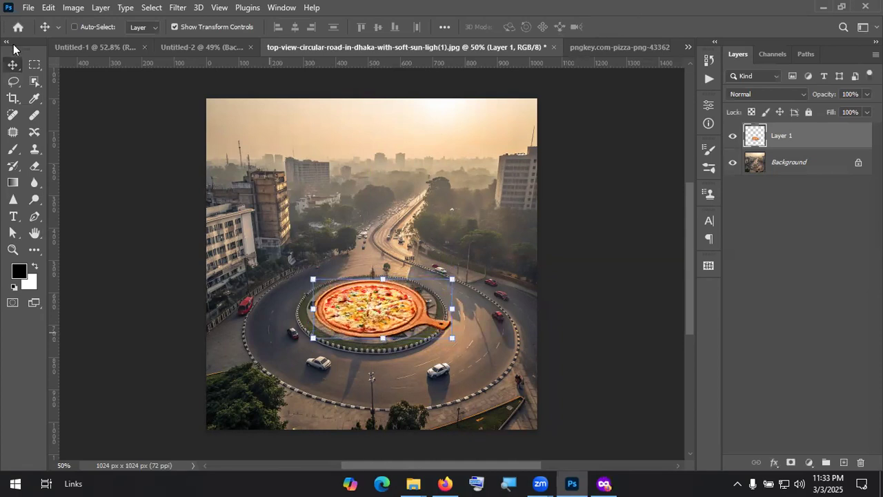
Step: Return to the Google Images pizza-on-wooden-plate results in the browser
key(alt+Tab)
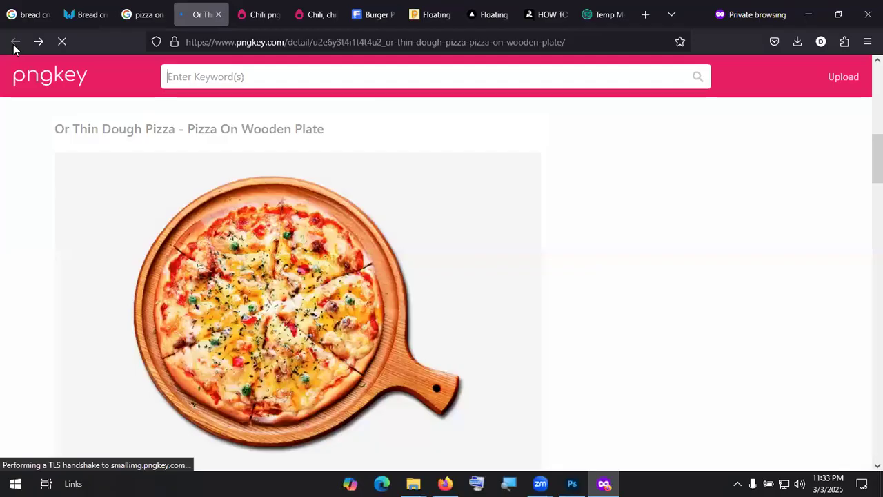
click(14, 43)
mouse_move(136, 14)
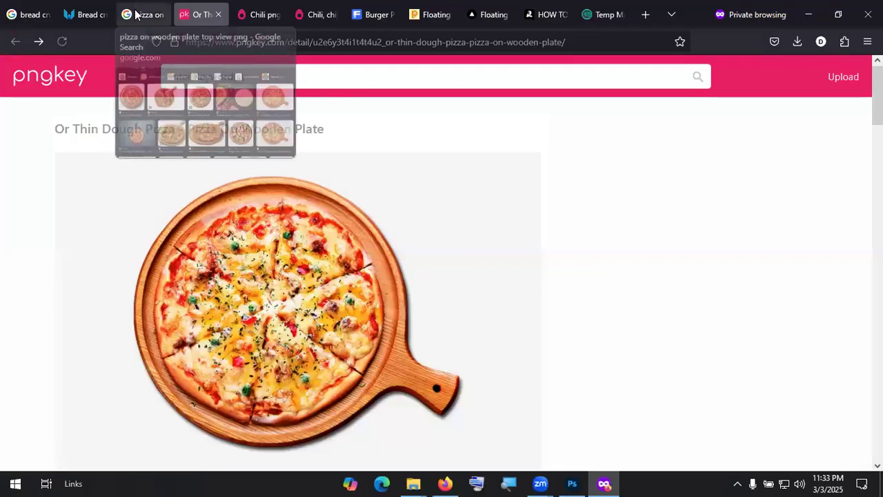
click(137, 15)
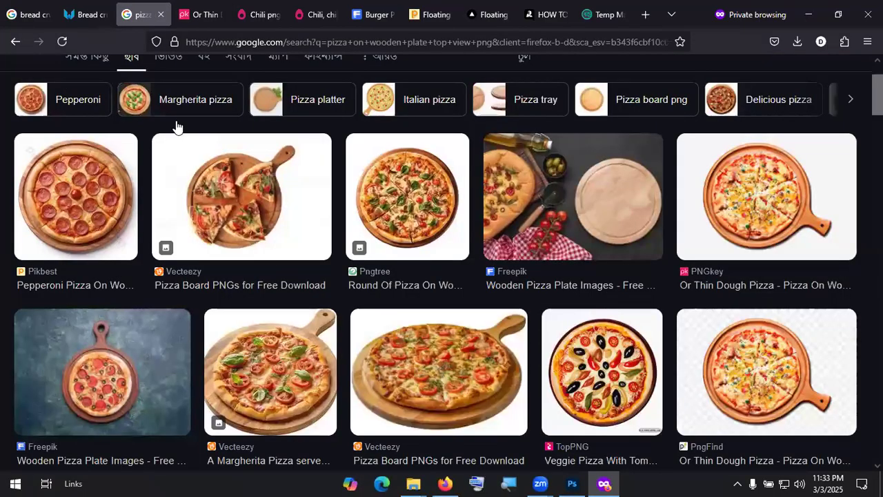
scroll(176, 127, up, 2)
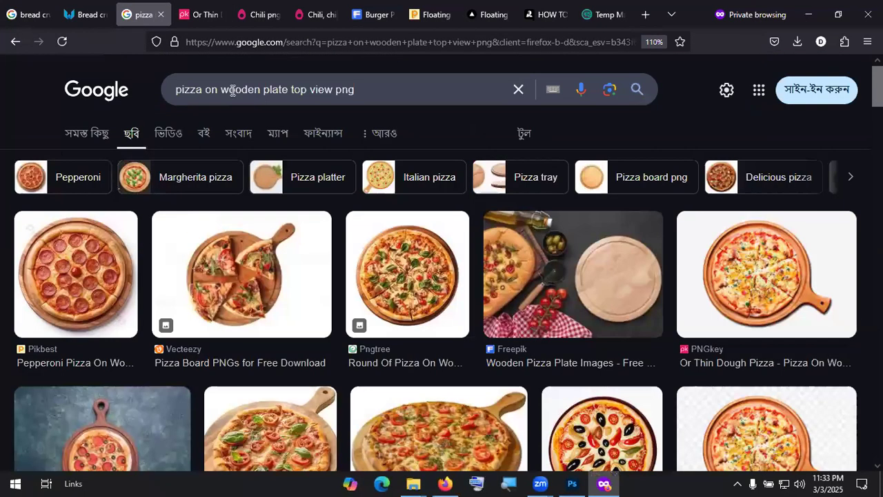
Step: Search 'pizza top view png' again and open CityPNG's Unique Pepperoni Pizza page
click(288, 88)
key(ctrl+shift+Left)
key(ctrl+shift+Left)
key(ctrl+shift+Left)
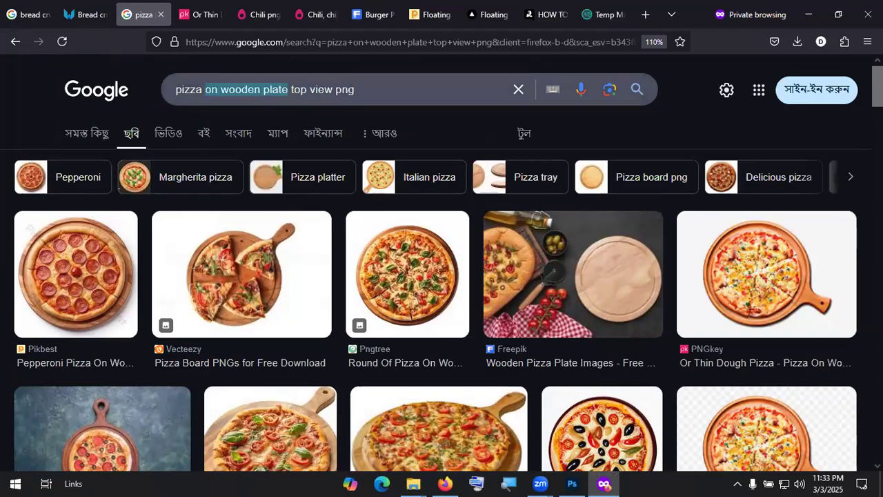
key(BackSpace)
key(BackSpace)
key(Return)
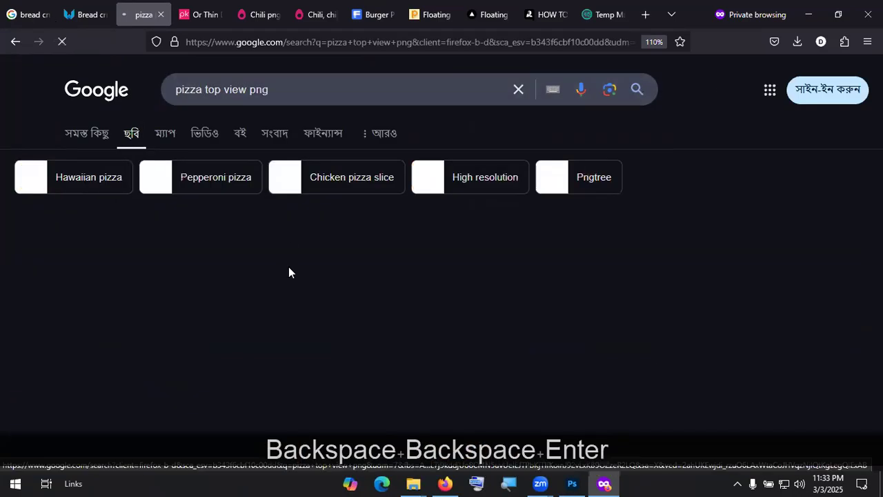
scroll(345, 253, down, 2)
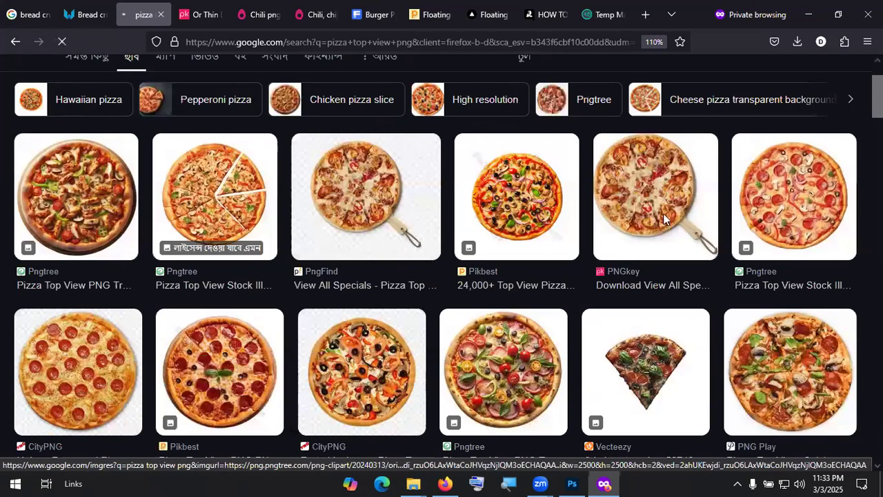
scroll(771, 217, down, 1)
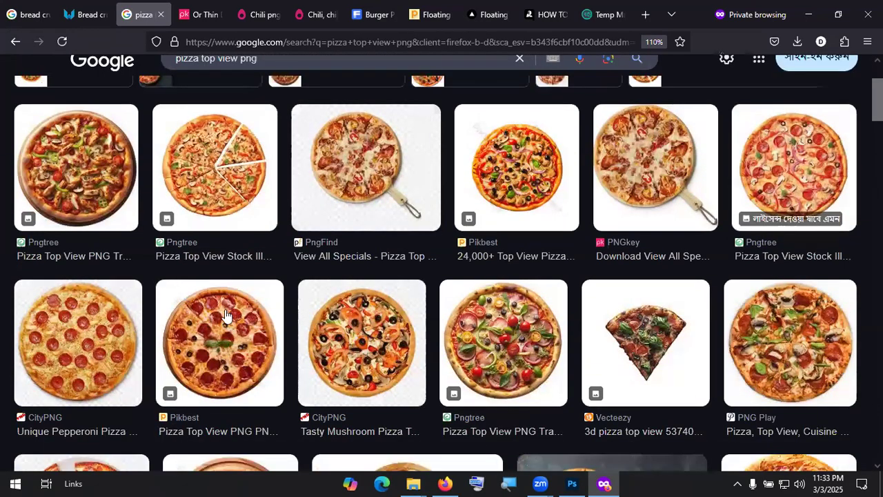
scroll(225, 315, down, 3)
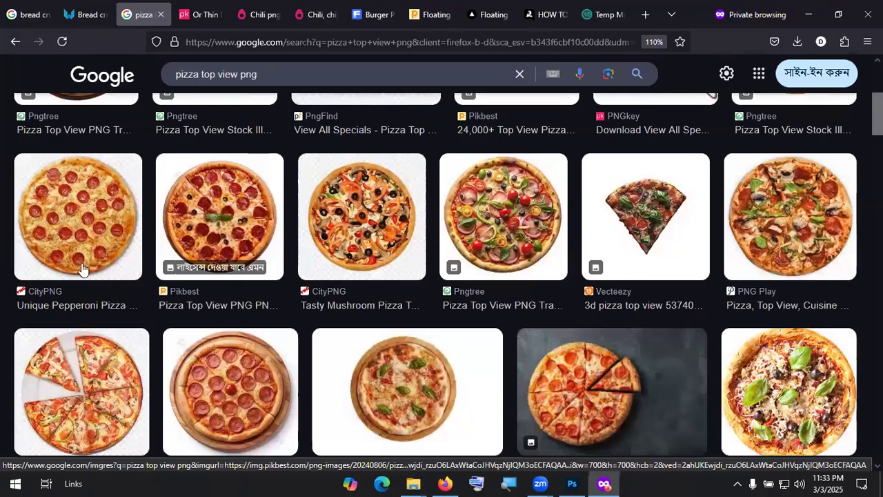
click(82, 275)
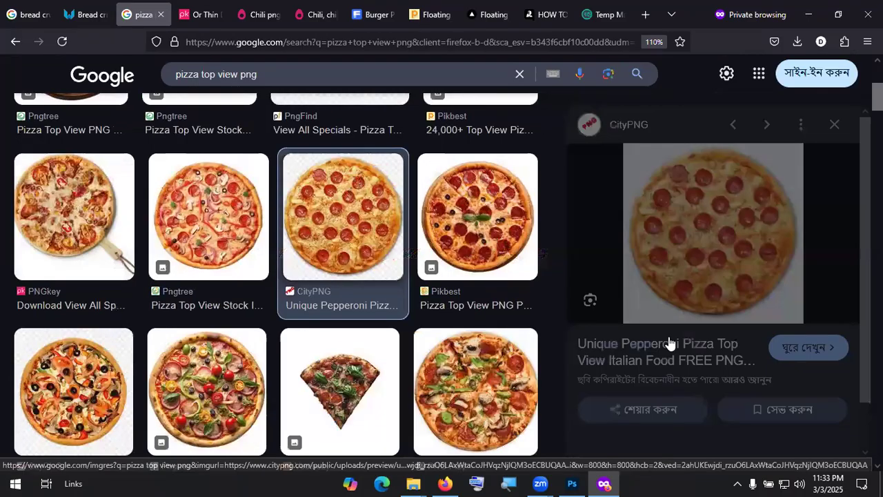
click(705, 314)
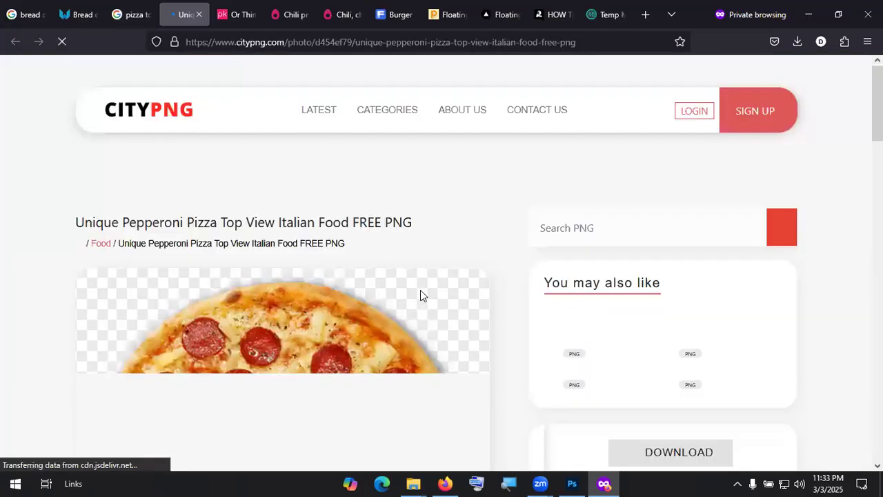
Step: Download the Unique Pepperoni Pizza PNG from CityPNG
scroll(636, 309, down, 4)
scroll(719, 293, up, 1)
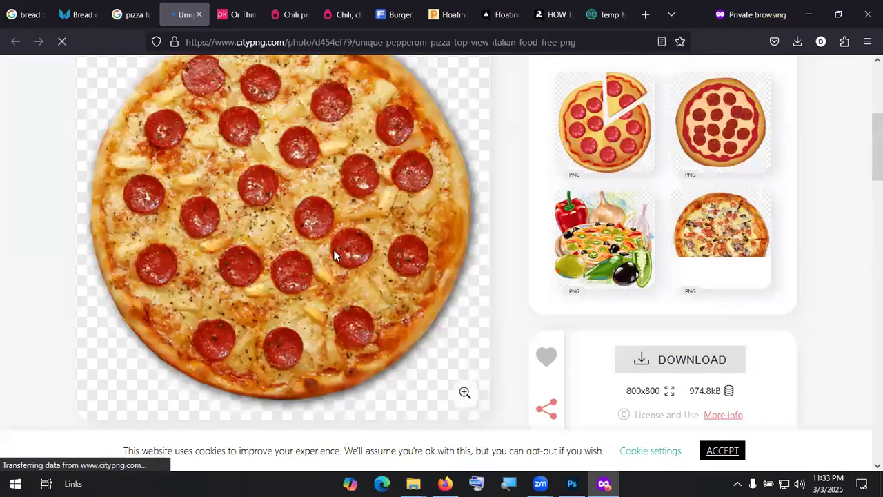
scroll(334, 252, up, 2)
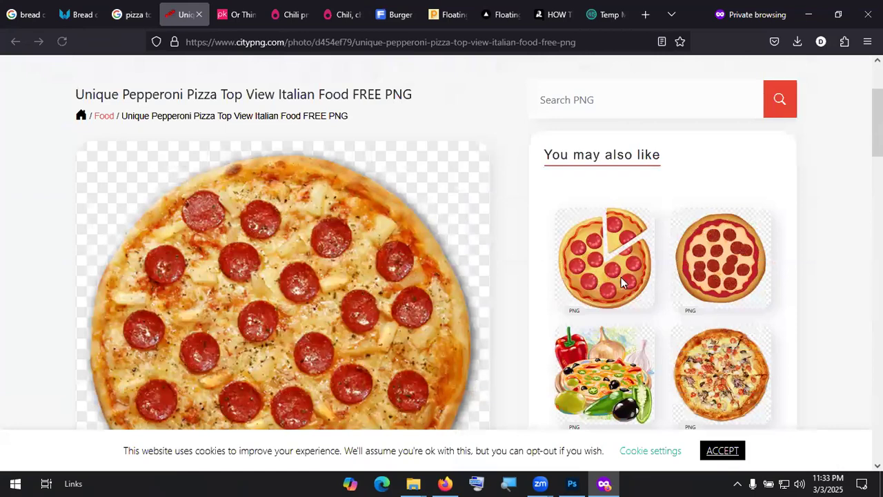
scroll(621, 281, down, 2)
scroll(670, 236, down, 2)
click(671, 233)
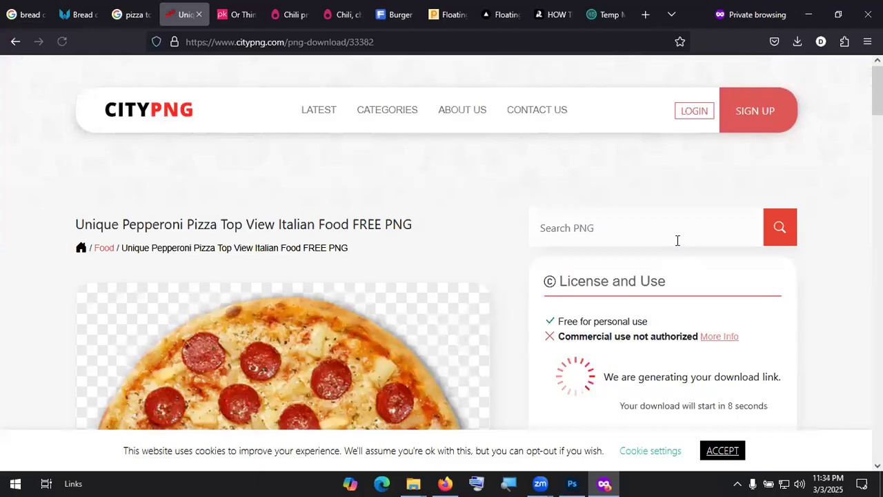
scroll(675, 245, down, 3)
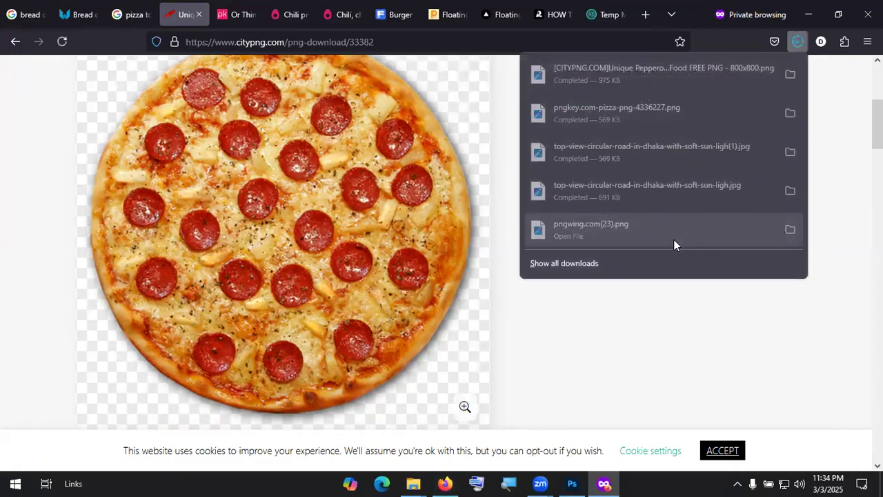
Step: Open the downloaded pepperoni pizza file from Downloads in Adobe Photoshop 2023
click(790, 74)
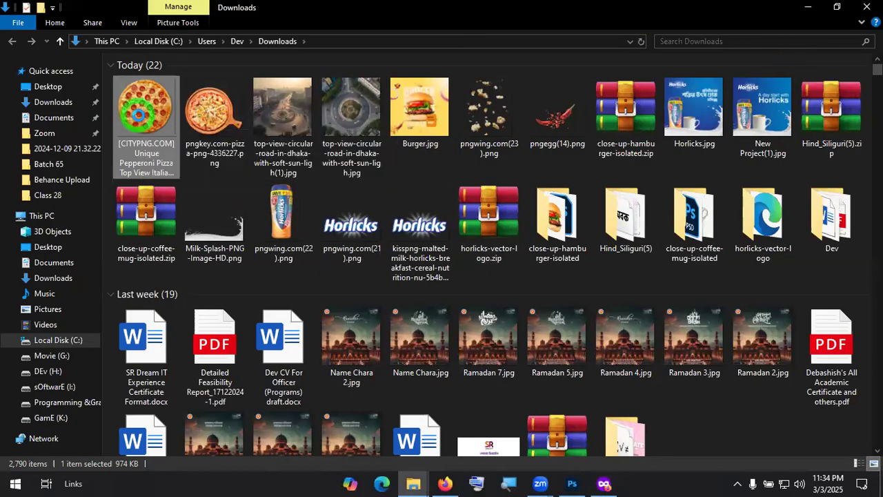
right_click(138, 115)
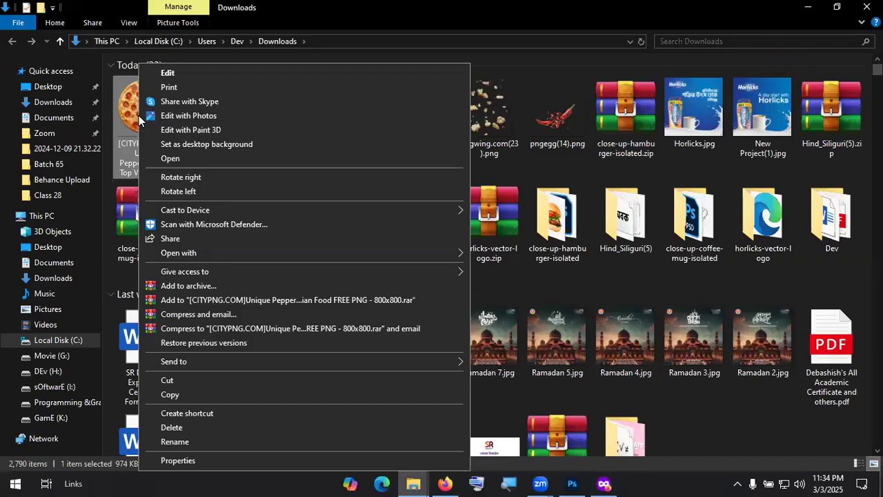
click(282, 254)
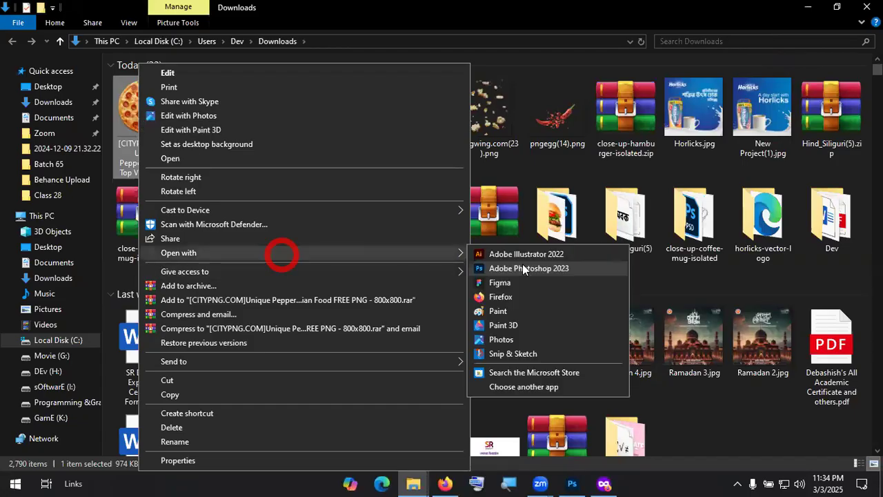
click(528, 267)
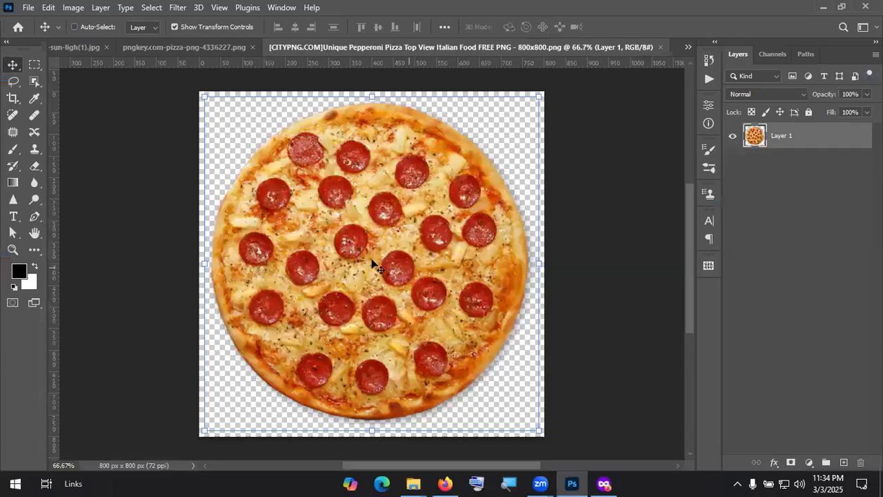
Step: Bring the pepperoni pizza into the roundabout photo as Layer 2, shrunk onto the centre island
drag(370, 260, 420, 295)
click(867, 7)
drag(168, 107, 491, 334)
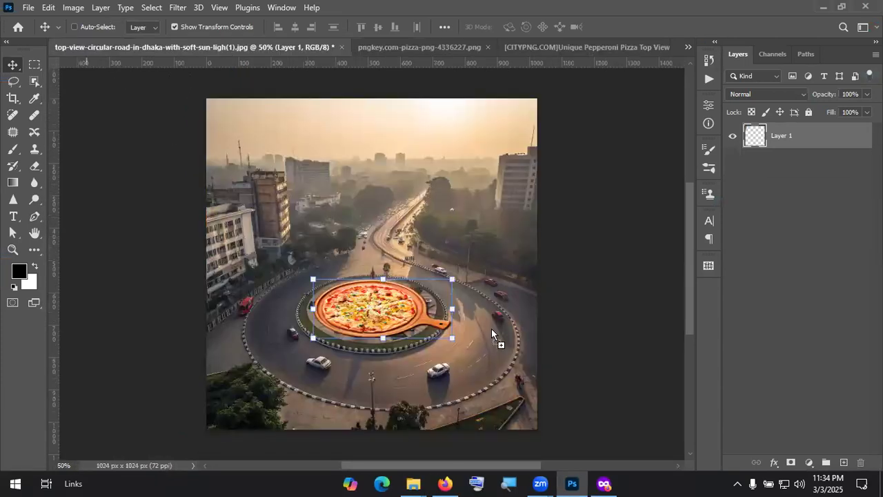
drag(403, 310, 403, 309)
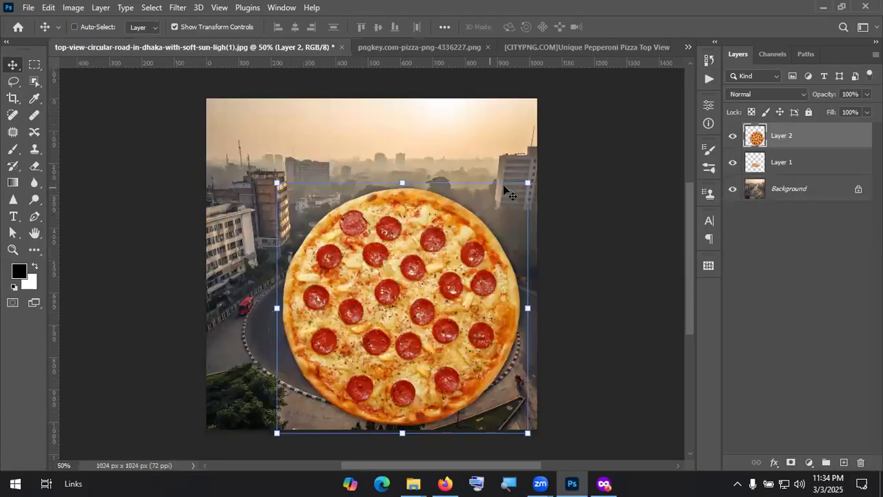
drag(526, 184, 422, 287)
drag(370, 366, 388, 310)
click(640, 26)
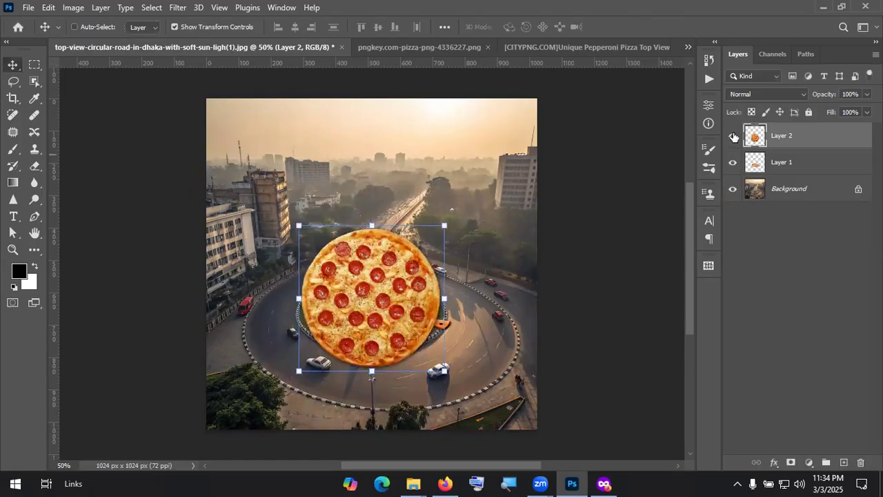
Step: Hide the pizza-on-board Layer 1 and resize the pepperoni pizza to about 67%
key(KP_Divide)
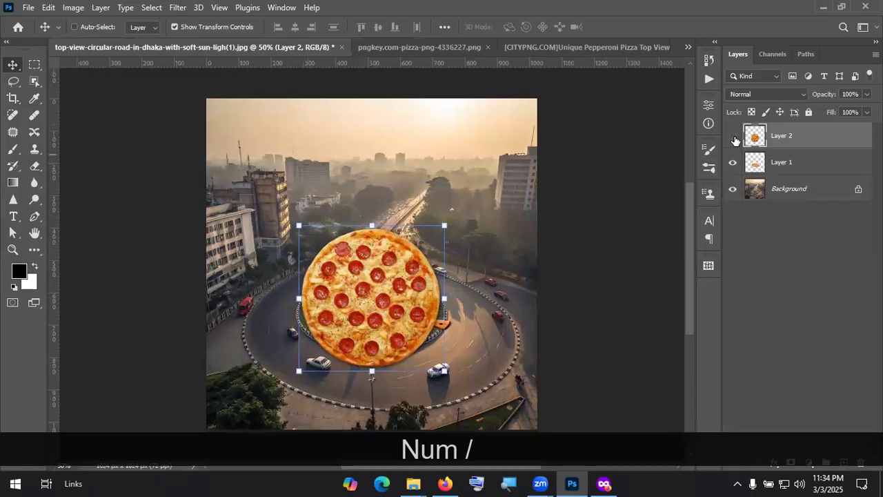
click(733, 138)
click(732, 137)
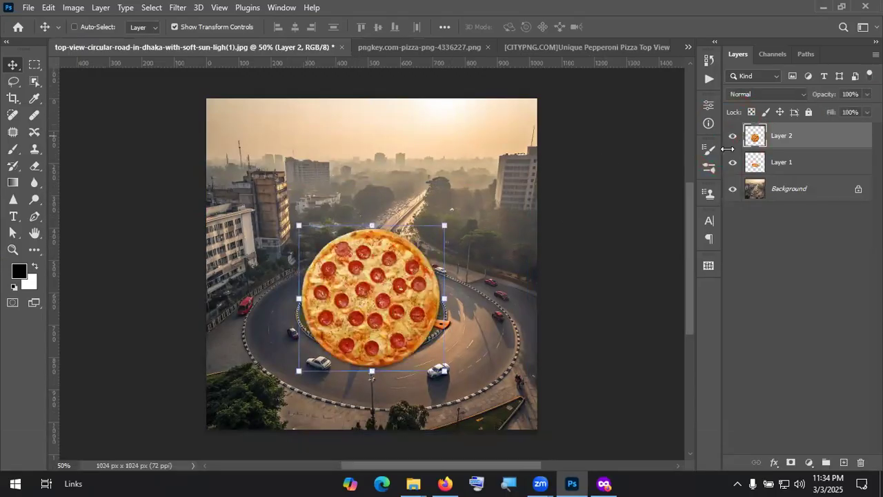
click(732, 162)
drag(443, 225, 404, 269)
click(635, 28)
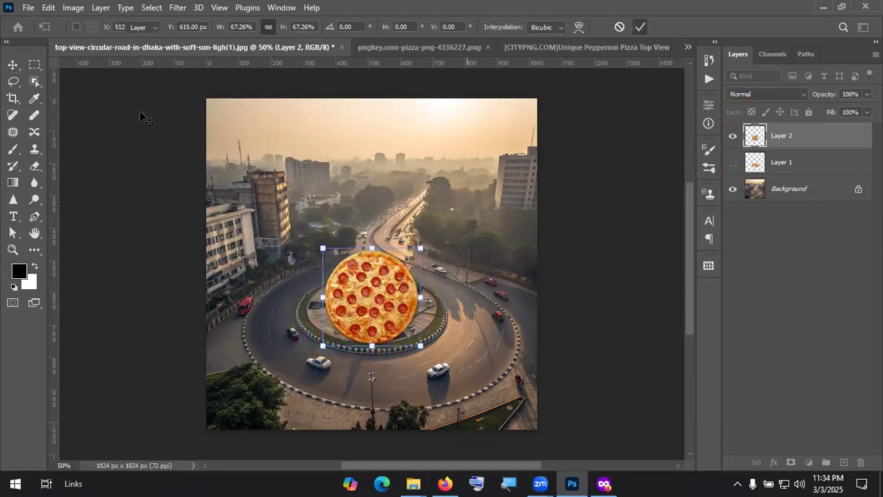
Step: Start a Perspective transform on Layer 2 and pull the pizza's top corners down to flatten it
click(47, 8)
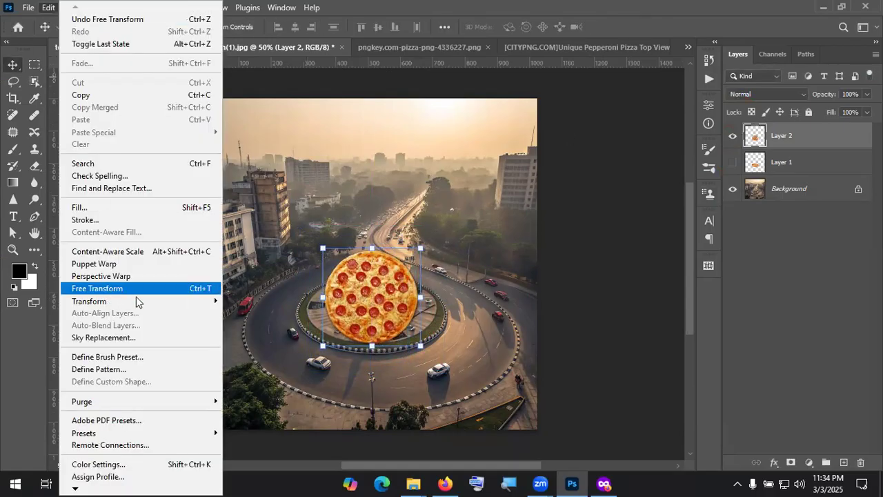
mouse_move(139, 304)
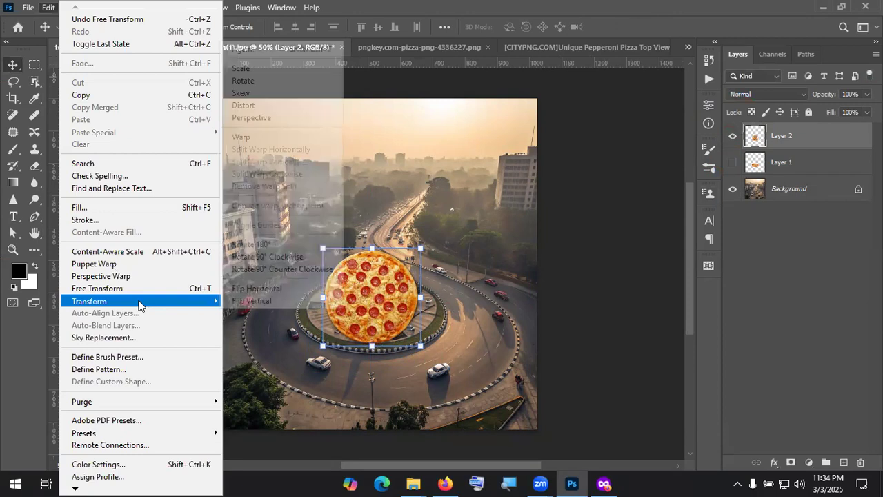
click(276, 120)
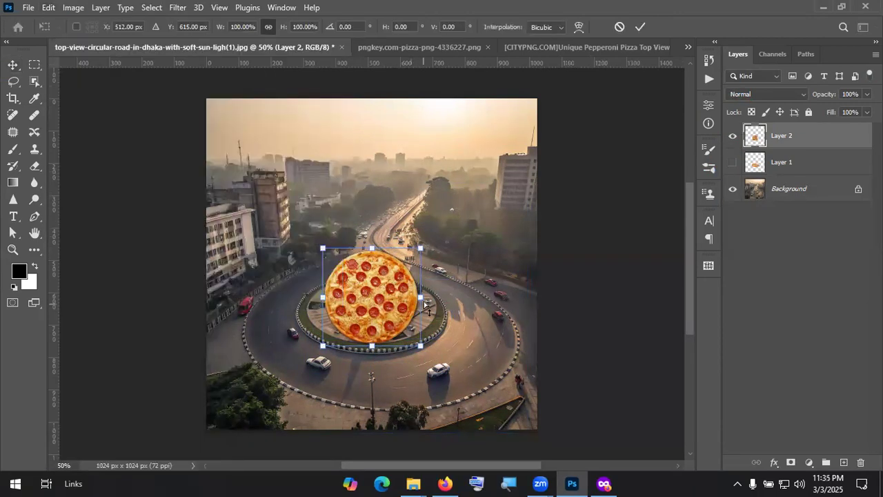
drag(421, 250, 421, 273)
drag(322, 248, 322, 269)
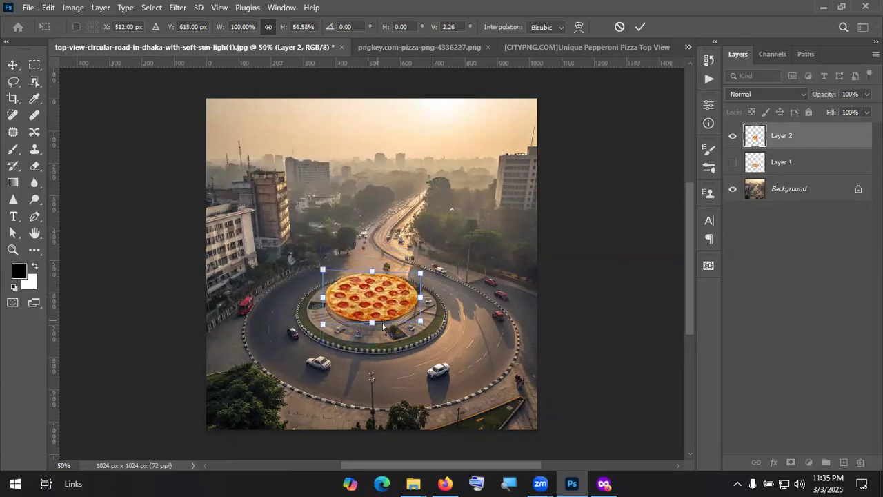
drag(418, 324, 430, 335)
drag(321, 324, 314, 344)
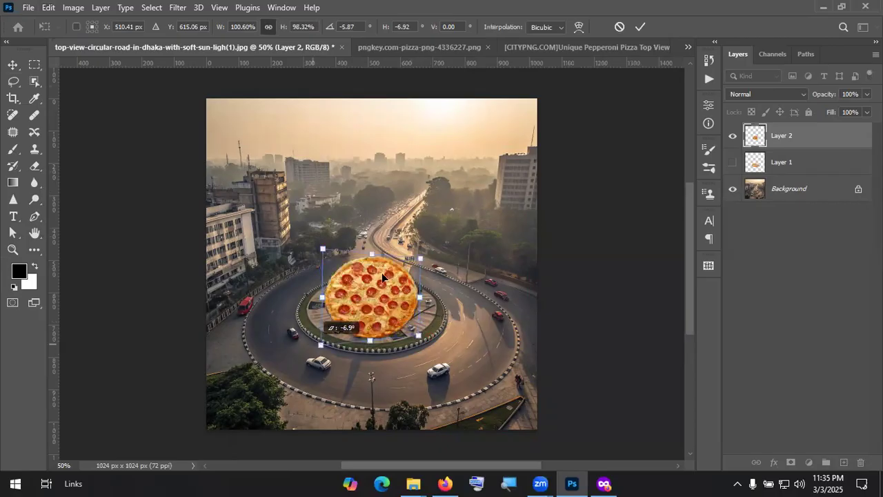
Step: Keep dragging the corner handles to squash and skew the pizza into an oval
drag(322, 250, 325, 277)
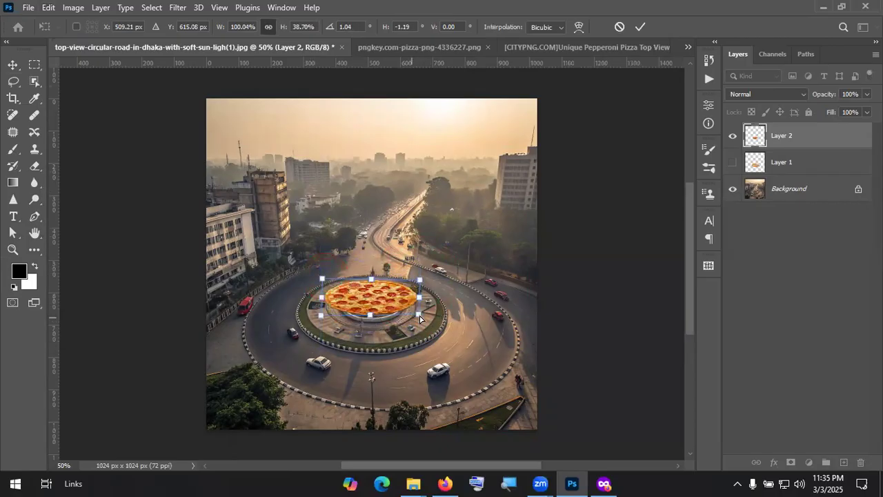
drag(418, 315, 418, 322)
mouse_move(419, 272)
mouse_down()
mouse_move(420, 262)
mouse_move(418, 283)
mouse_up()
drag(418, 313, 416, 337)
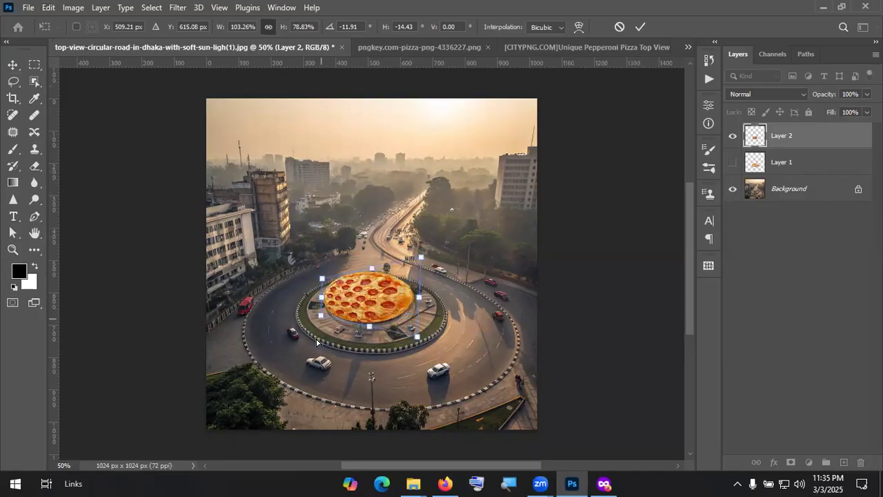
drag(321, 316, 317, 337)
drag(421, 257, 448, 351)
drag(320, 314, 322, 365)
drag(328, 261, 327, 284)
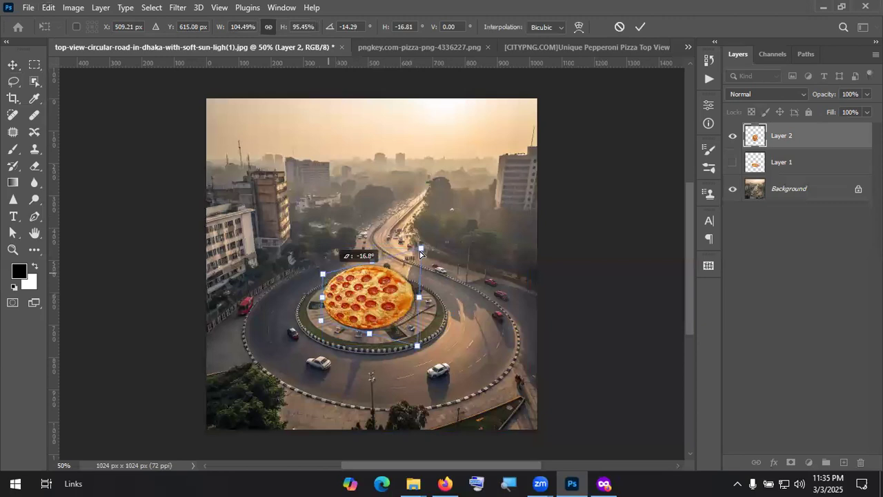
drag(420, 247, 420, 278)
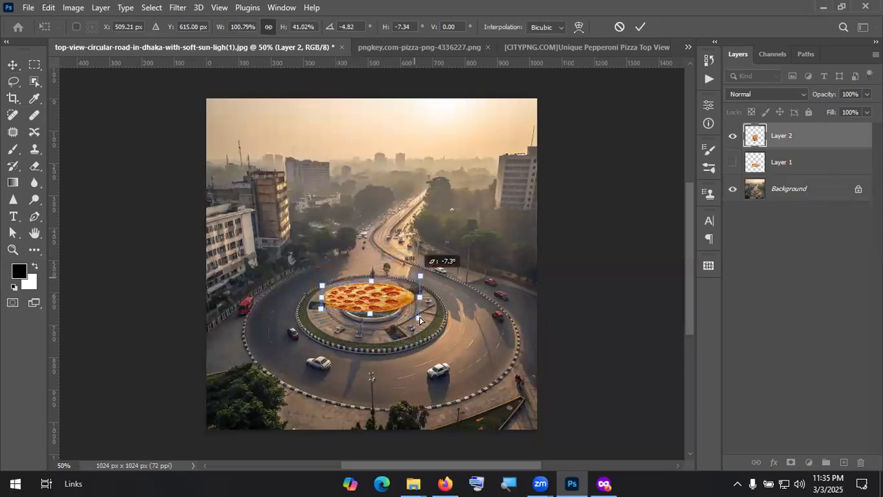
drag(419, 317, 440, 339)
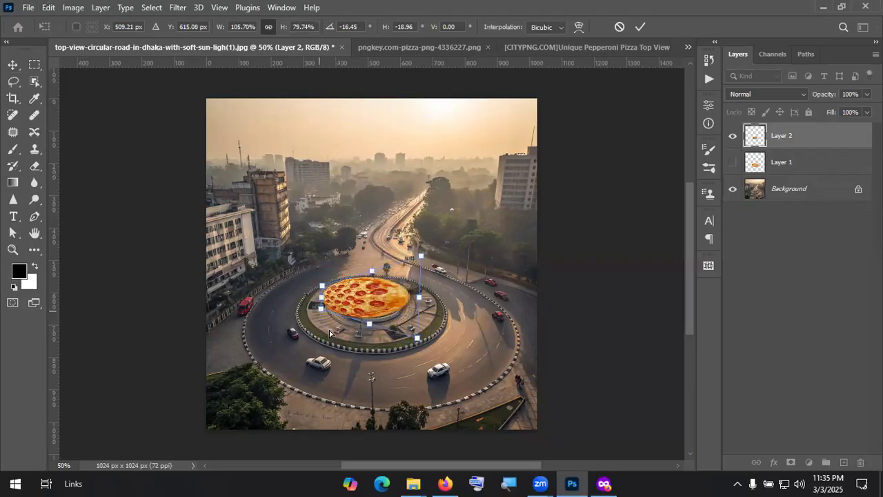
drag(329, 331, 330, 337)
Step: Refine the corners so the pizza lies flat on the island at 60.58% height, 37.39° skew
drag(421, 265, 359, 288)
drag(410, 350, 445, 378)
drag(264, 362, 268, 394)
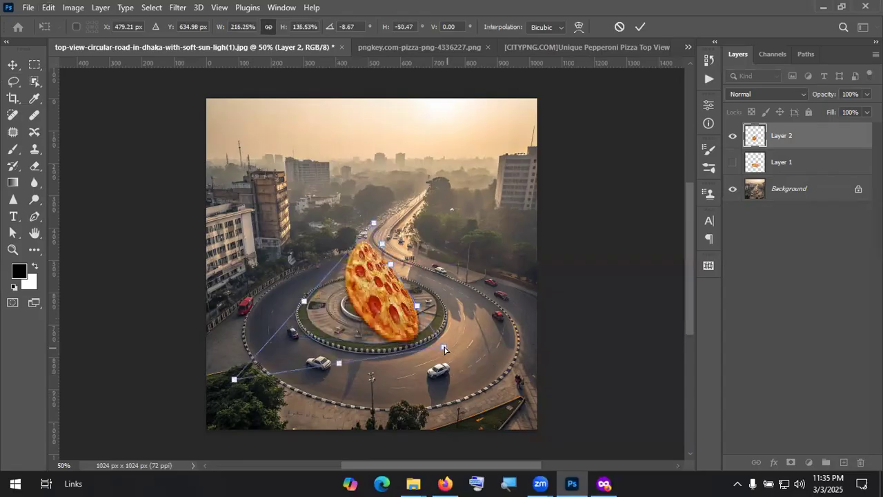
drag(443, 347, 476, 388)
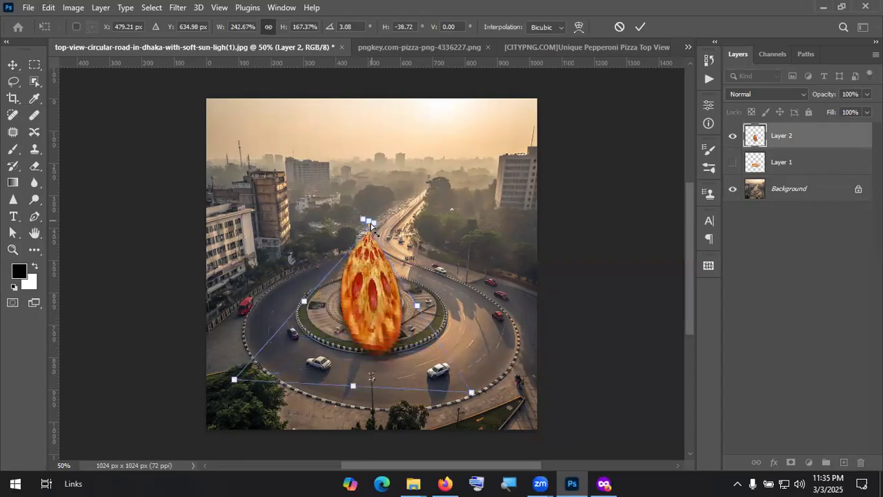
drag(358, 232, 416, 272)
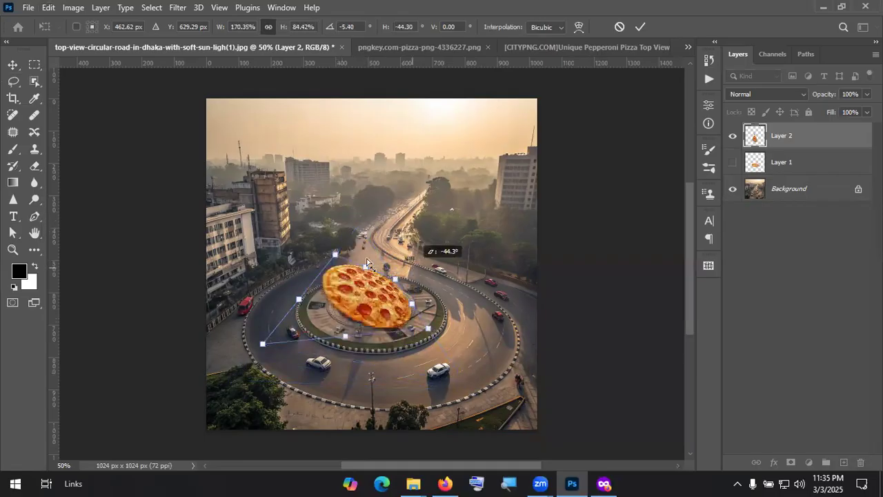
drag(333, 273, 334, 278)
drag(377, 307, 389, 308)
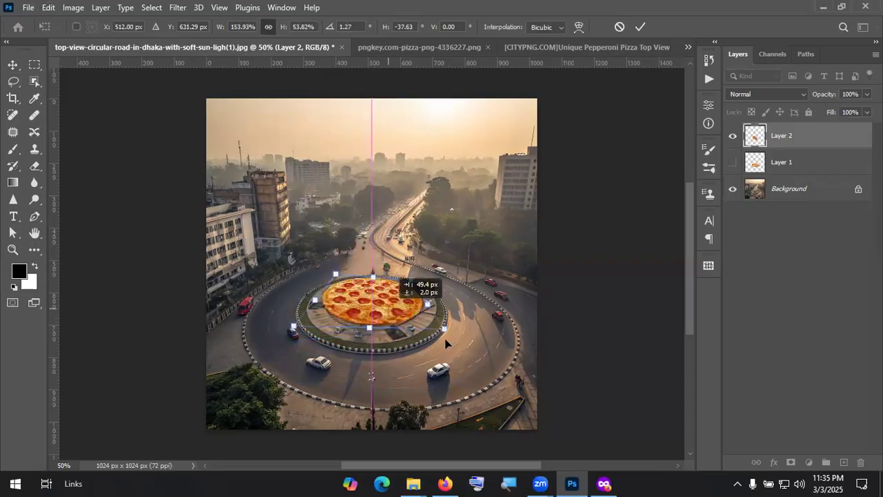
drag(445, 328, 450, 336)
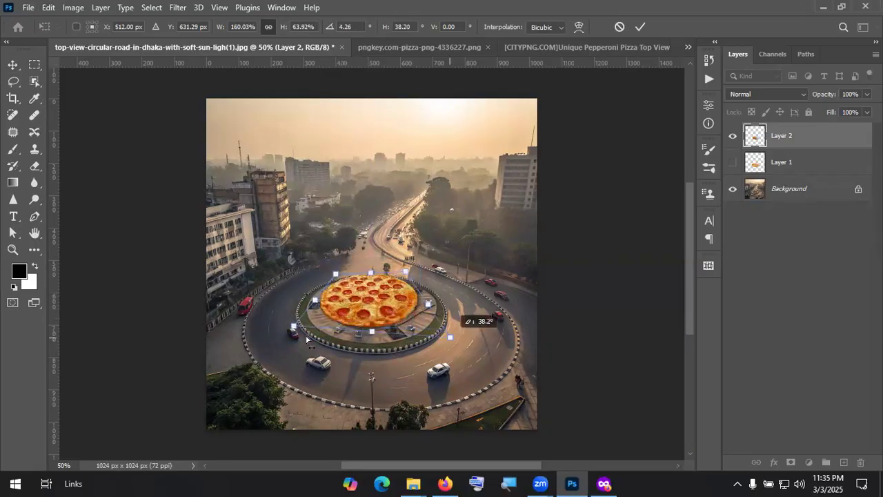
drag(293, 326, 290, 331)
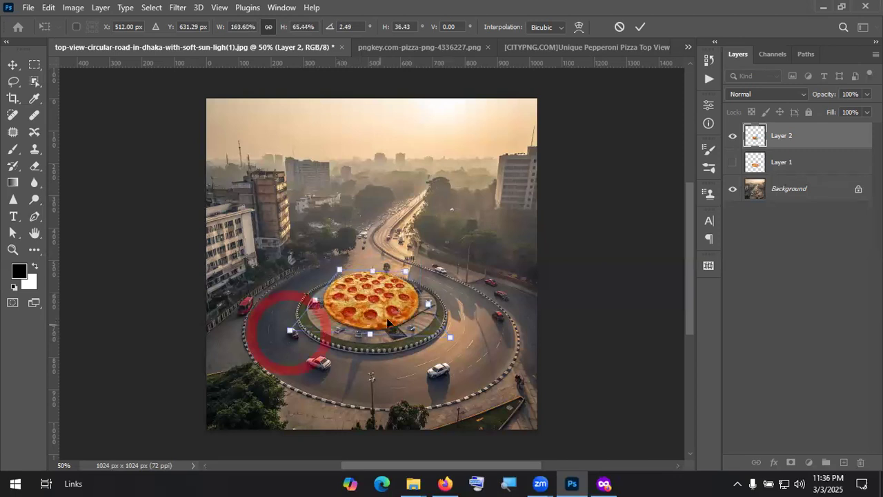
drag(392, 307, 394, 316)
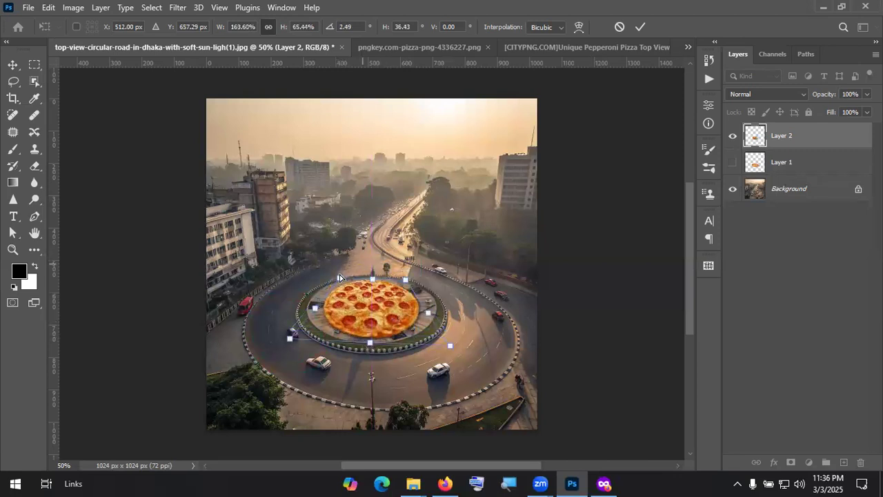
drag(337, 278, 335, 281)
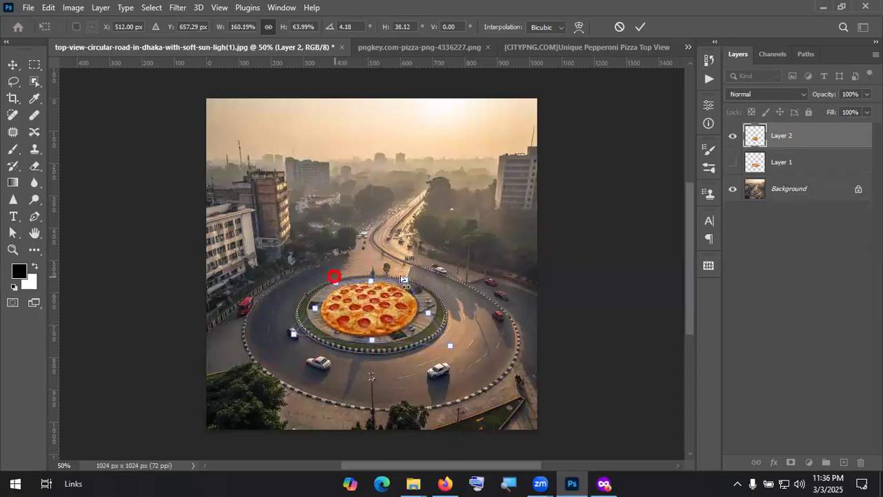
drag(405, 281, 403, 305)
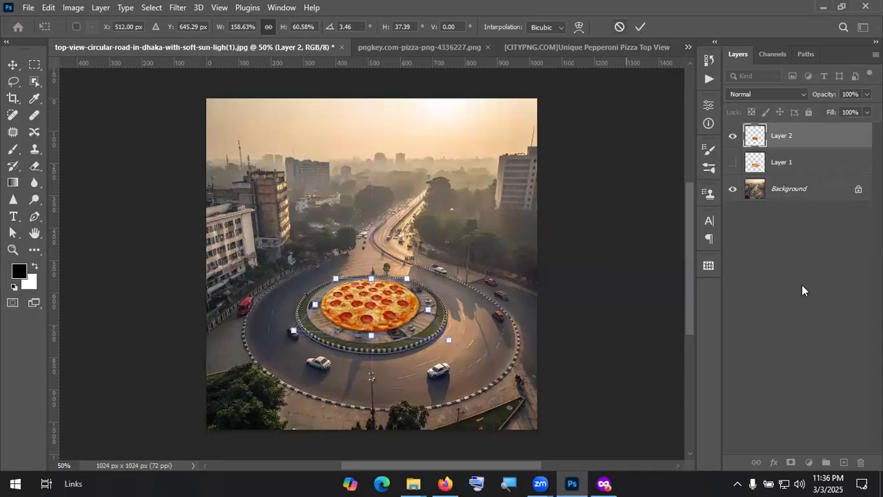
Step: Commit the perspective transform on the pizza
click(384, 347)
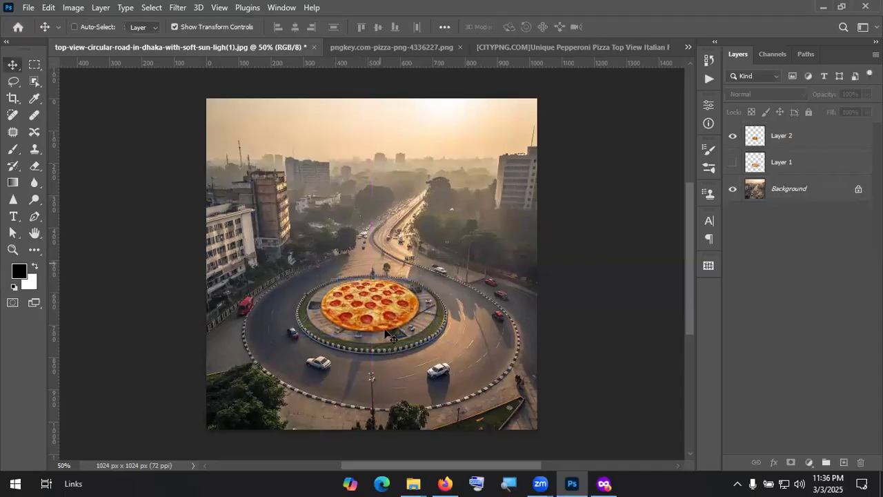
scroll(384, 319, up, 5)
scroll(358, 297, up, 1)
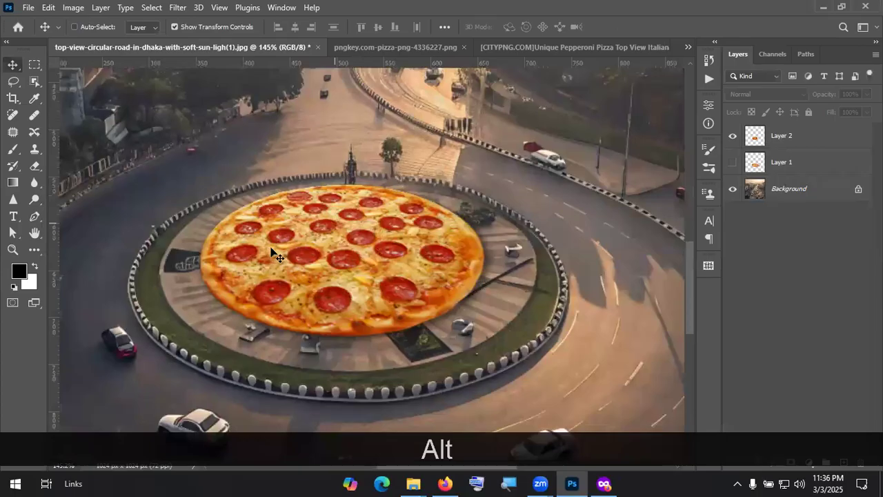
scroll(319, 261, down, 5)
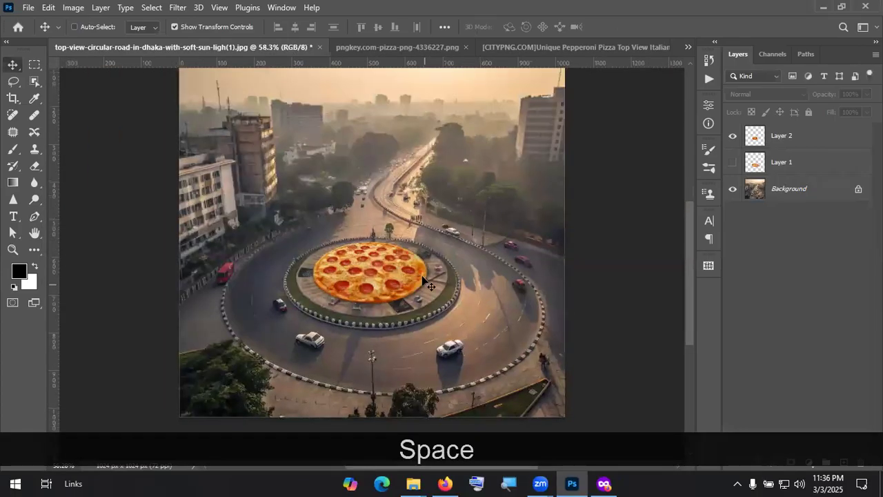
scroll(583, 295, down, 1)
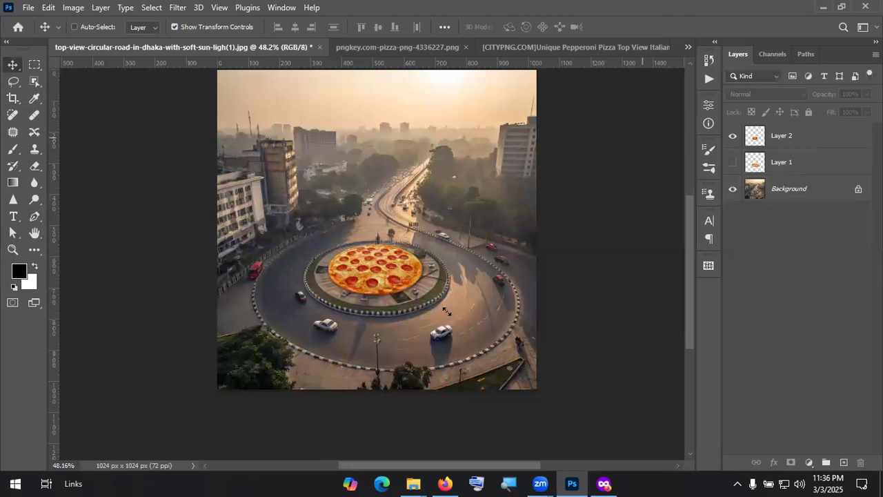
Step: Enlarge the flattened pizza slightly, re-centre it on the roundabout and confirm the resize
drag(447, 312, 453, 315)
drag(415, 285, 402, 281)
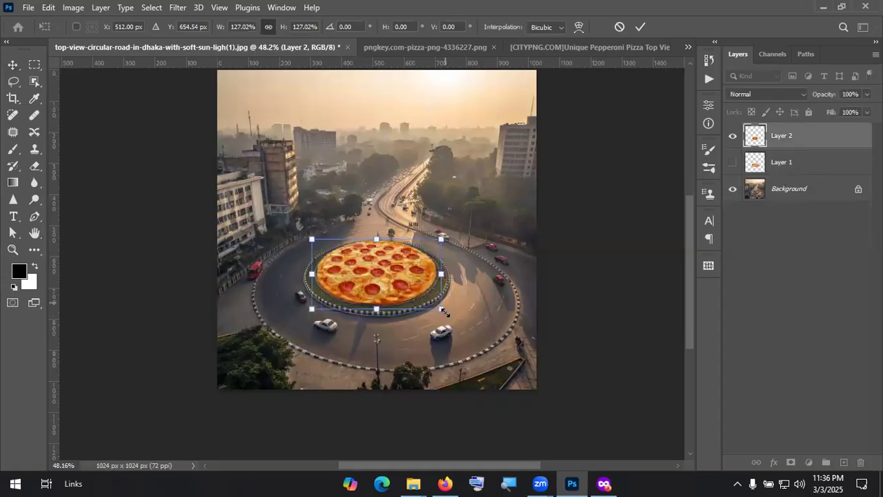
drag(443, 312, 447, 314)
drag(398, 282, 394, 284)
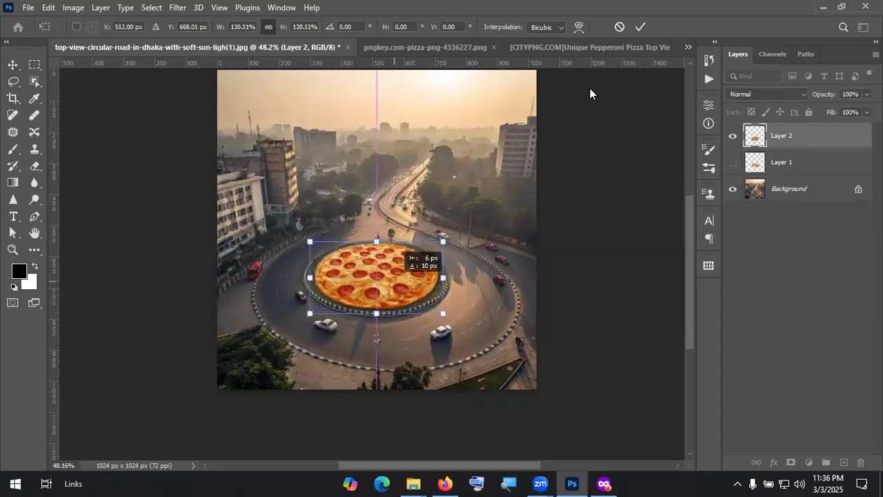
click(641, 26)
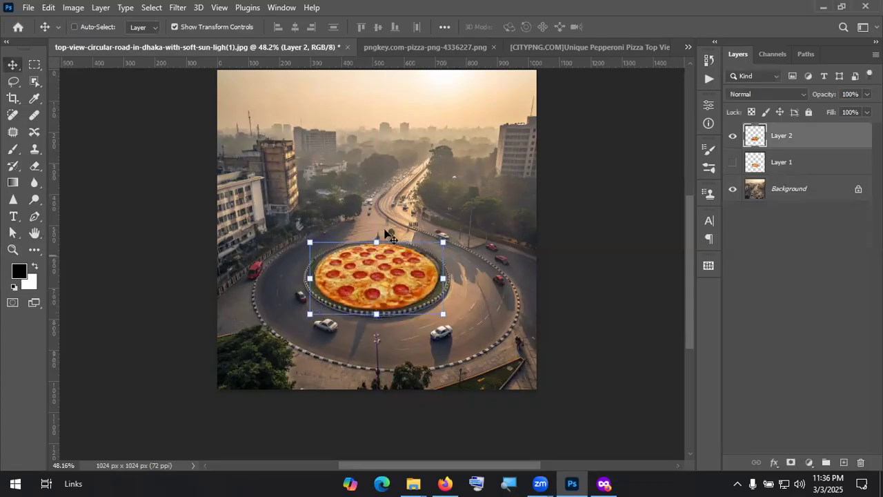
Step: Dismiss the no-layer error, delete the hidden Layer 1, and return to the Move tool
click(798, 284)
click(387, 281)
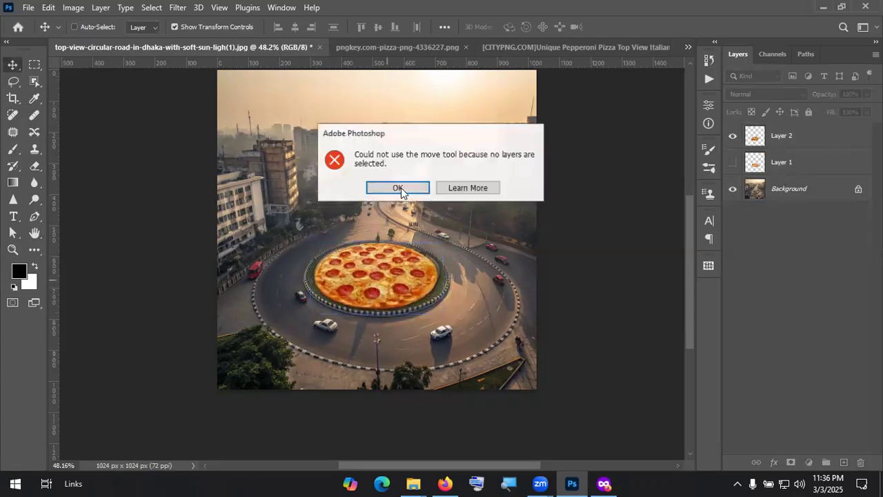
click(399, 189)
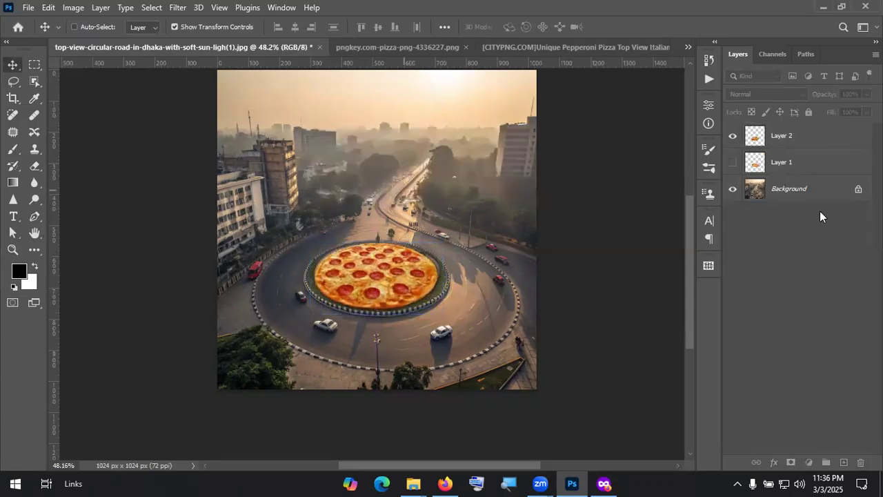
click(798, 169)
key(Delete)
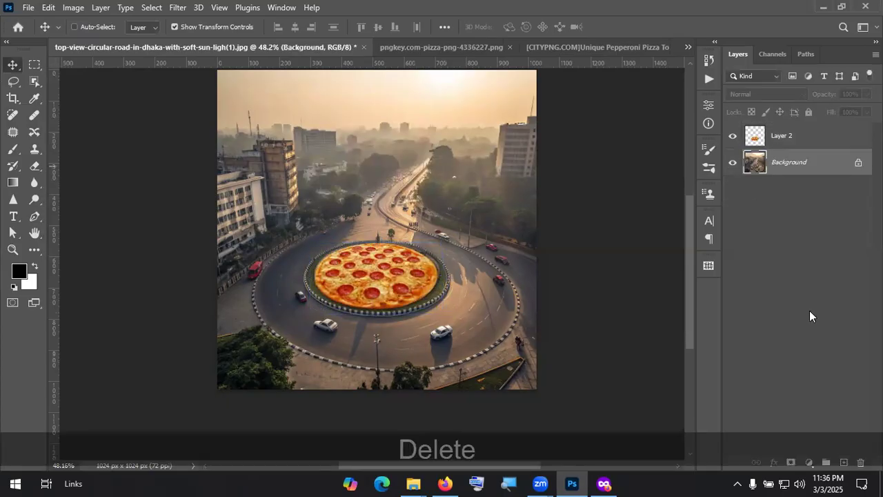
click(809, 310)
click(14, 215)
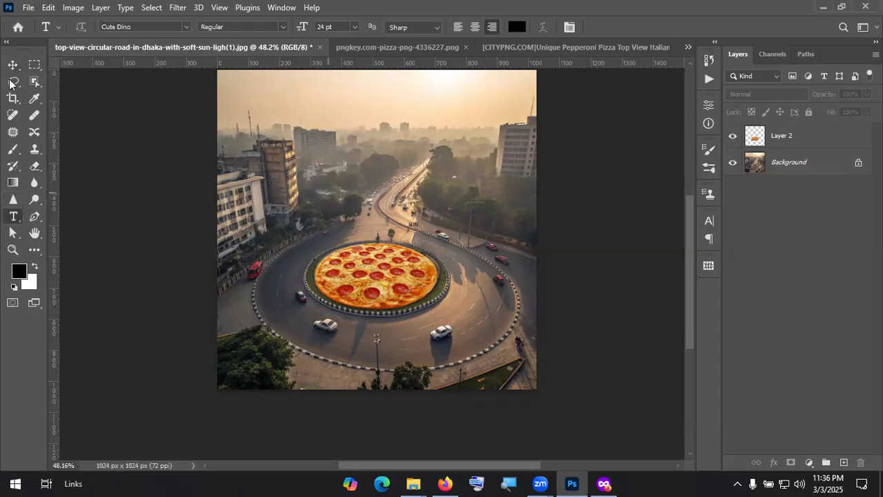
key(v)
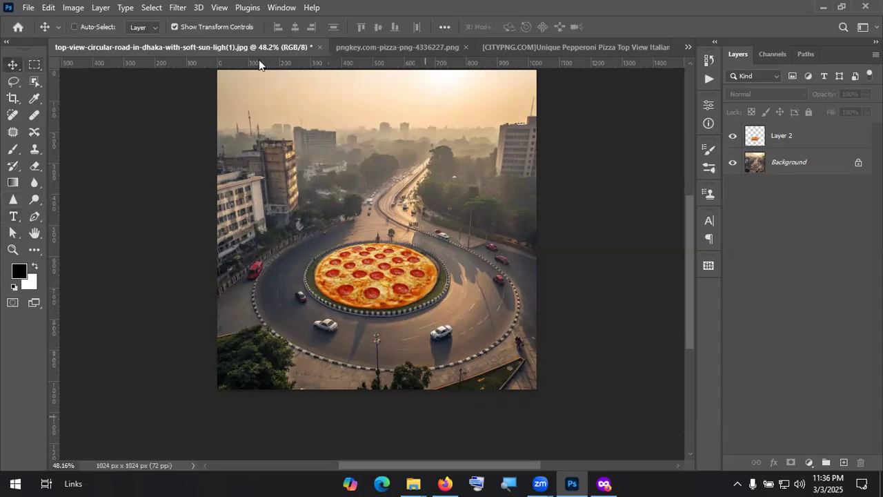
Step: In Firefox, run a Google Images search for 'dominos logo png'
key(alt+Tab)
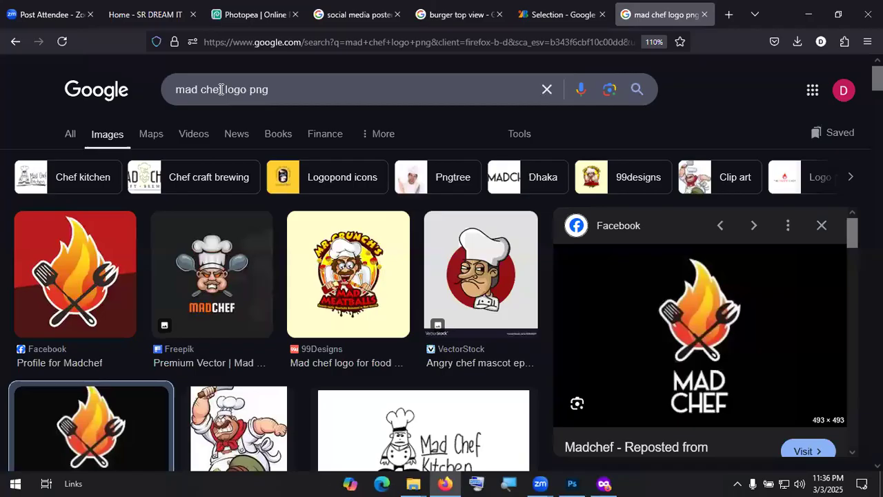
drag(225, 89, 146, 78)
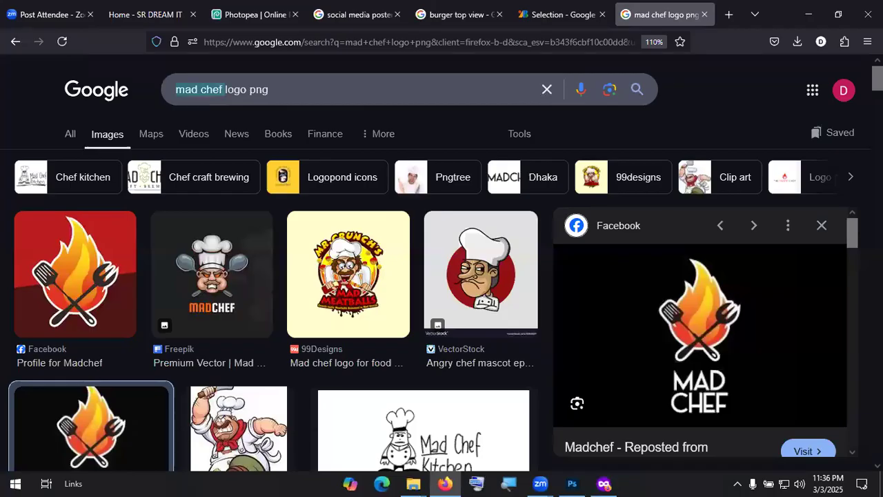
text(Domin)
key(Down)
key(Return)
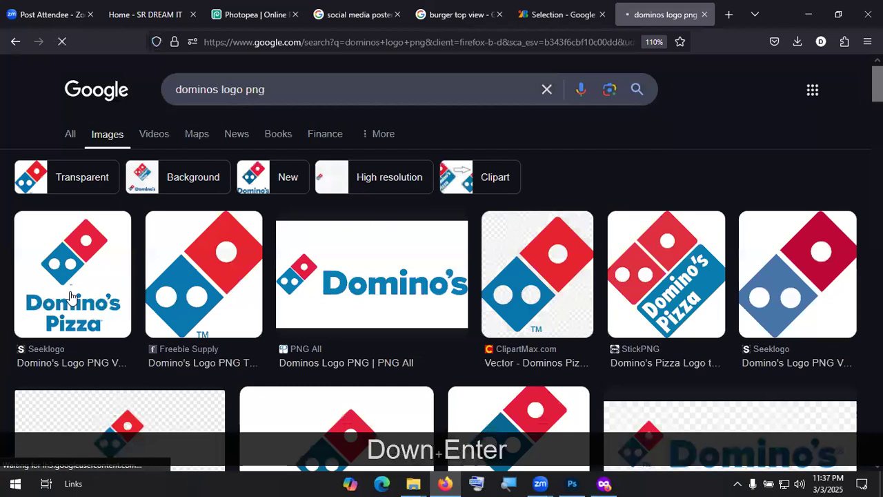
Step: Open the PNG All result, download the Domino's logo PNG and show it in its folder
click(382, 289)
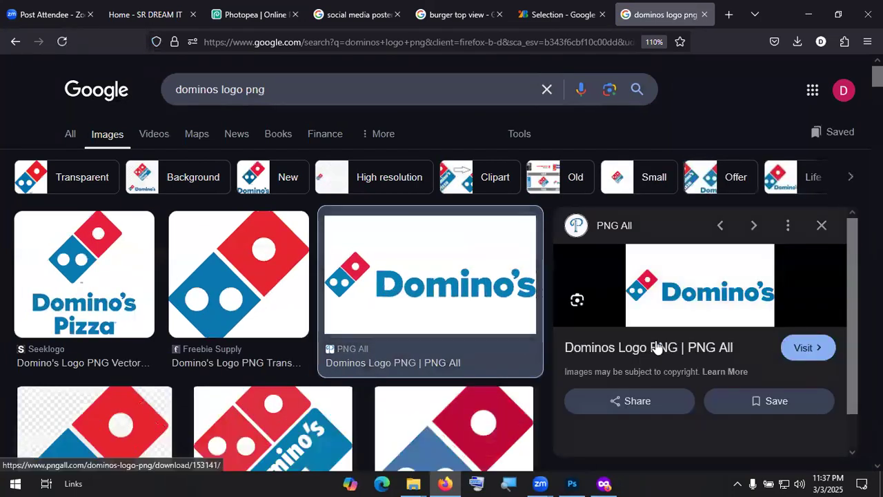
click(654, 347)
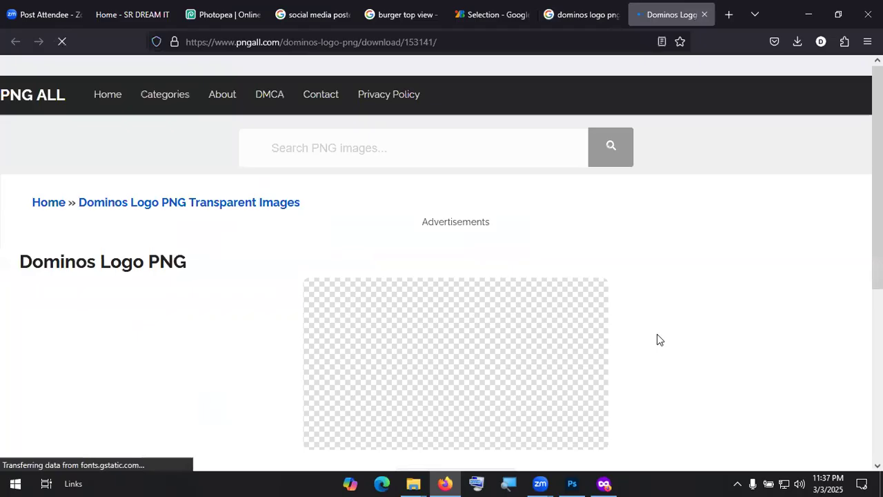
scroll(575, 300, down, 5)
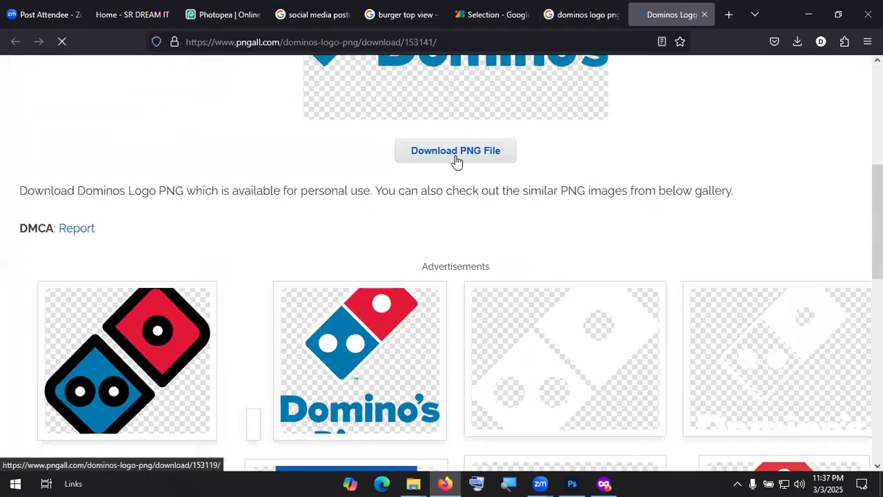
click(456, 152)
click(786, 76)
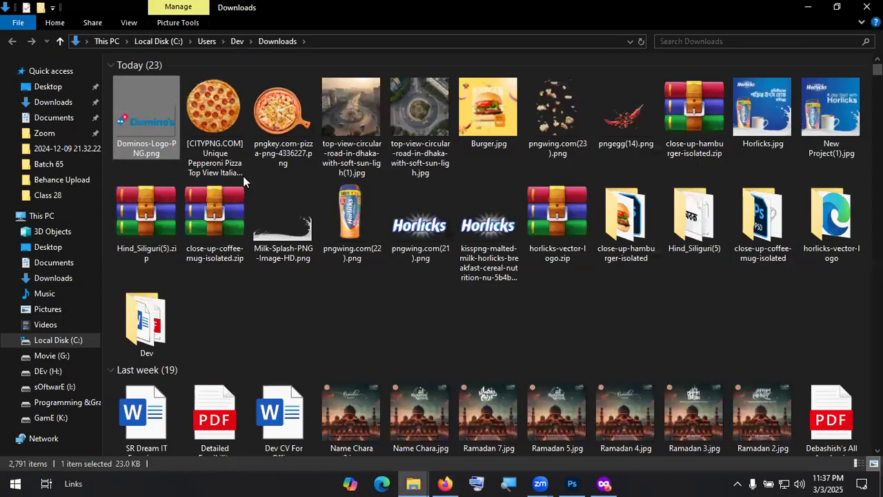
Step: Drop Dominos-Logo-PNG.png onto the photo, scale it to 7.35% and place it top-right
drag(243, 176, 412, 174)
key(alt+Tab+Tab)
drag(381, 322, 425, 150)
drag(503, 114, 514, 97)
click(641, 27)
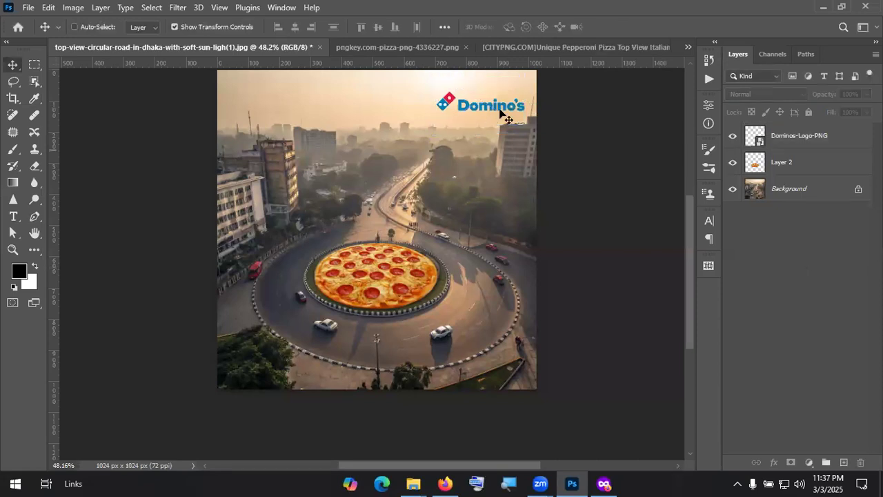
drag(501, 110, 497, 109)
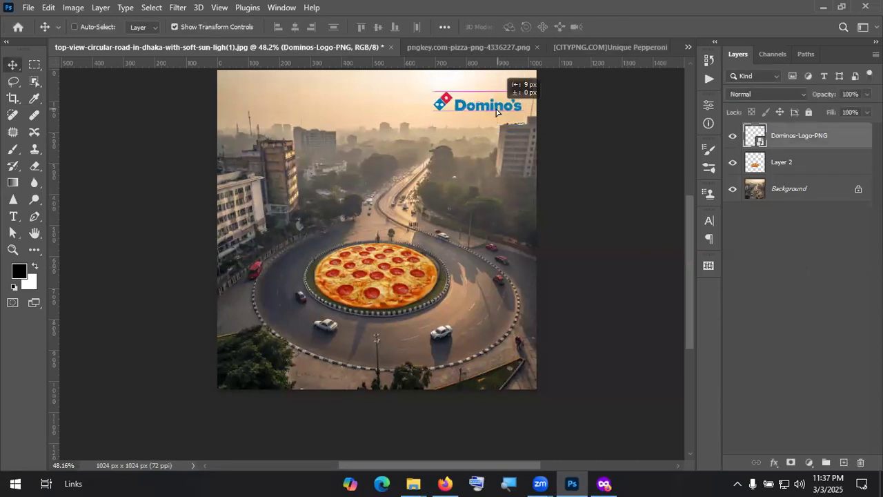
click(771, 259)
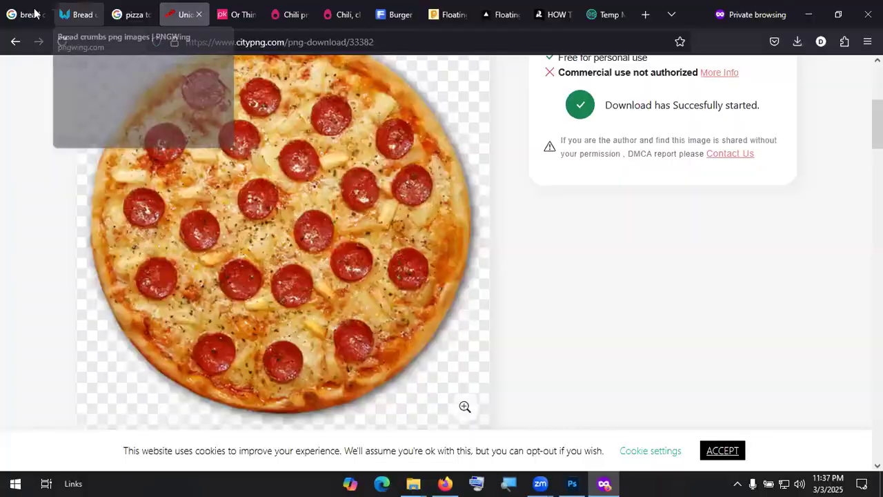
Step: Run a Google Images search for 'Location pin png' and browse the results
click(34, 11)
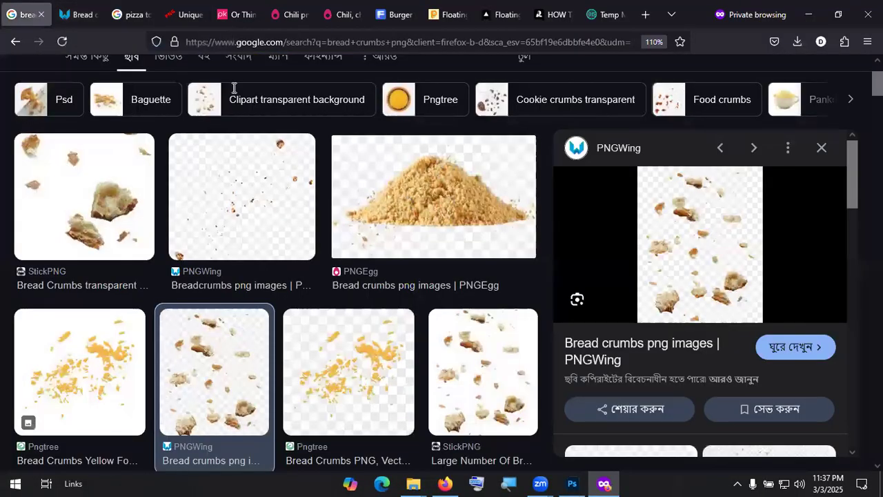
scroll(159, 90, up, 2)
text(Loc)
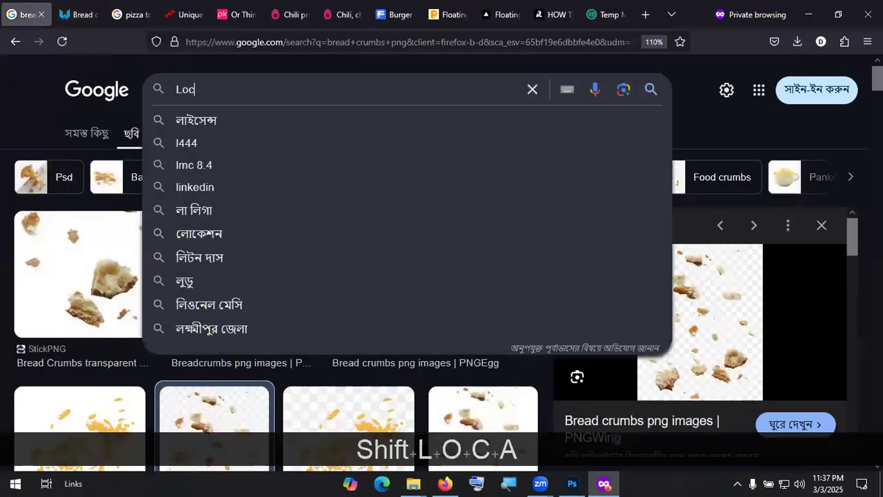
text(ation pin )
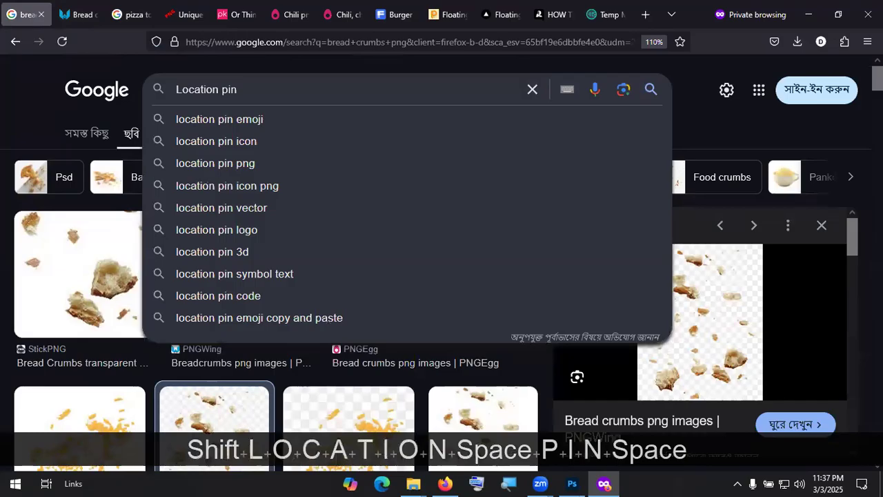
text(png)
key(Return)
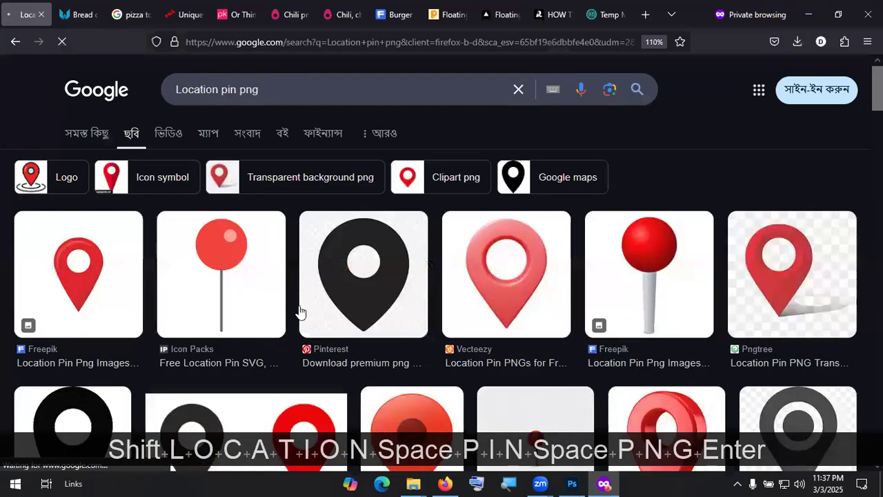
scroll(729, 259, down, 2)
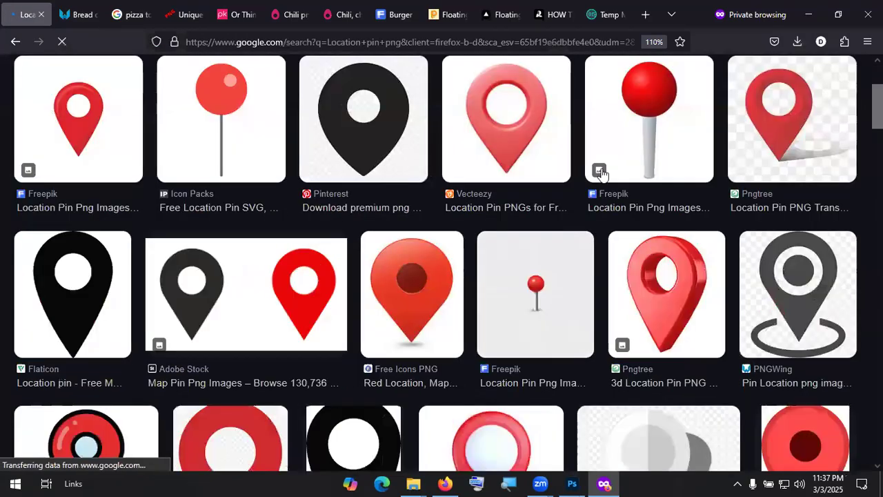
scroll(670, 292, down, 2)
scroll(672, 283, up, 2)
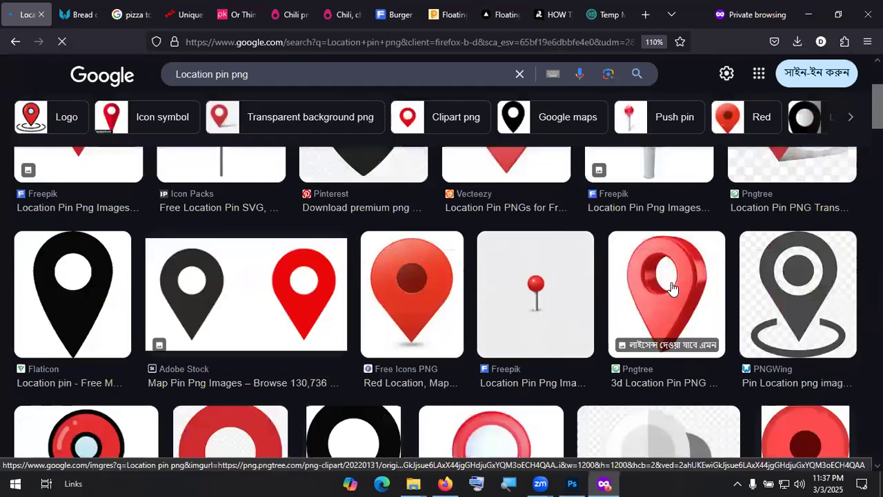
scroll(673, 277, down, 2)
scroll(673, 283, up, 2)
Step: Open the Pngtree 3D location pin result and the tilted red 3D pin's detail page
click(668, 298)
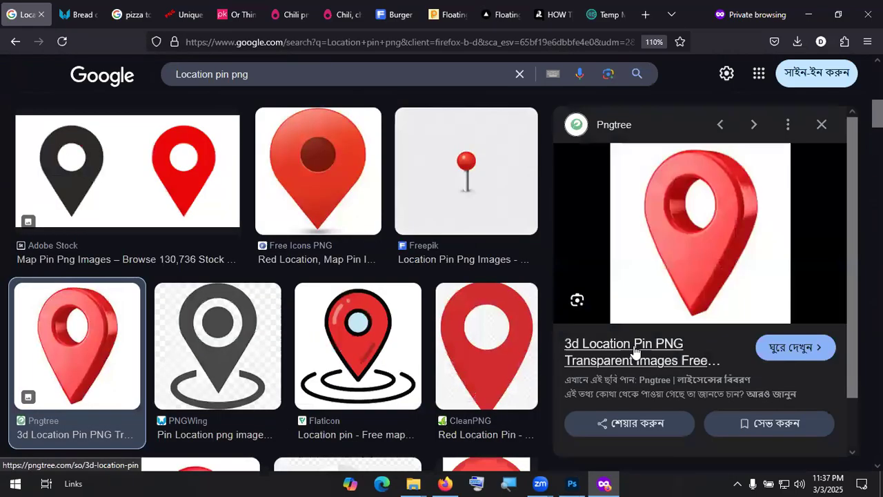
click(643, 352)
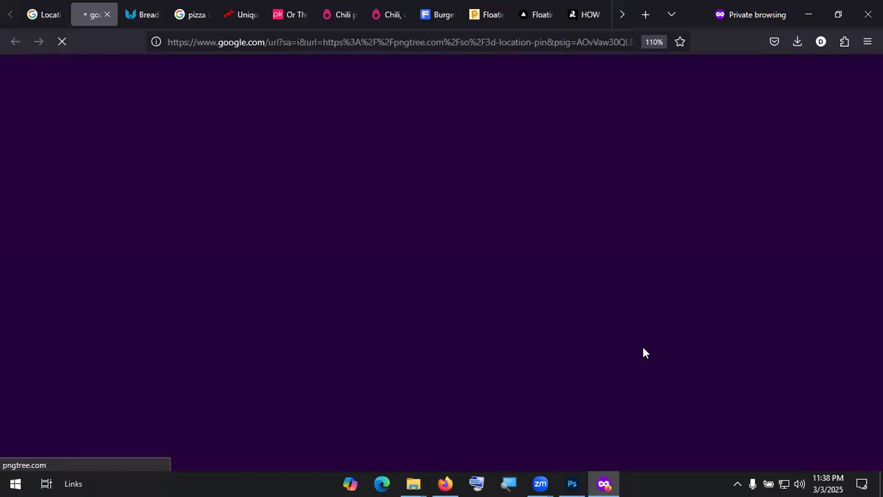
scroll(642, 354, down, 1)
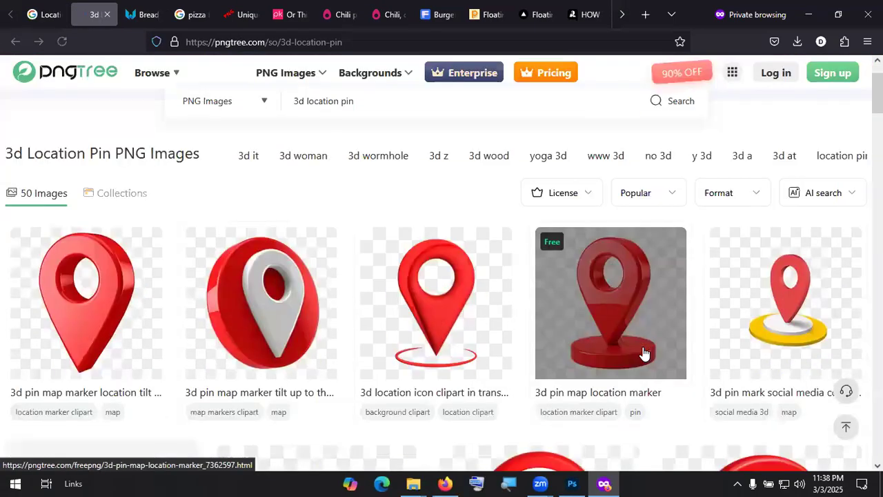
scroll(132, 238, down, 1)
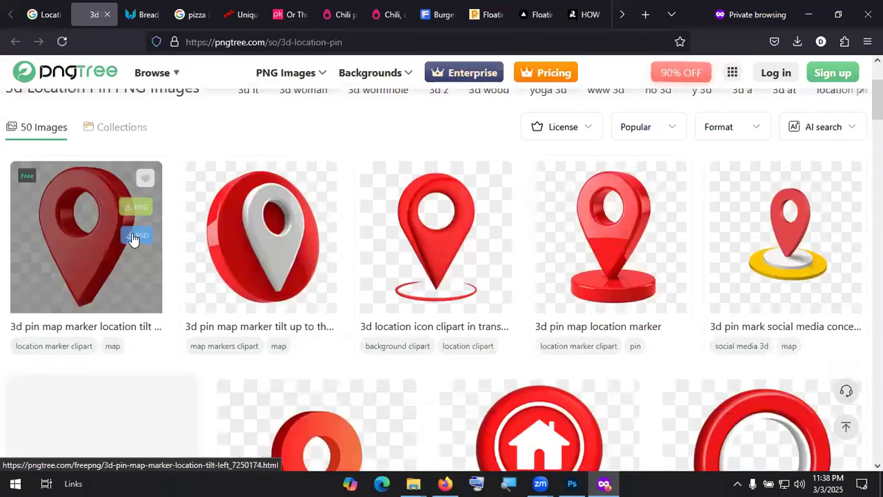
click(67, 233)
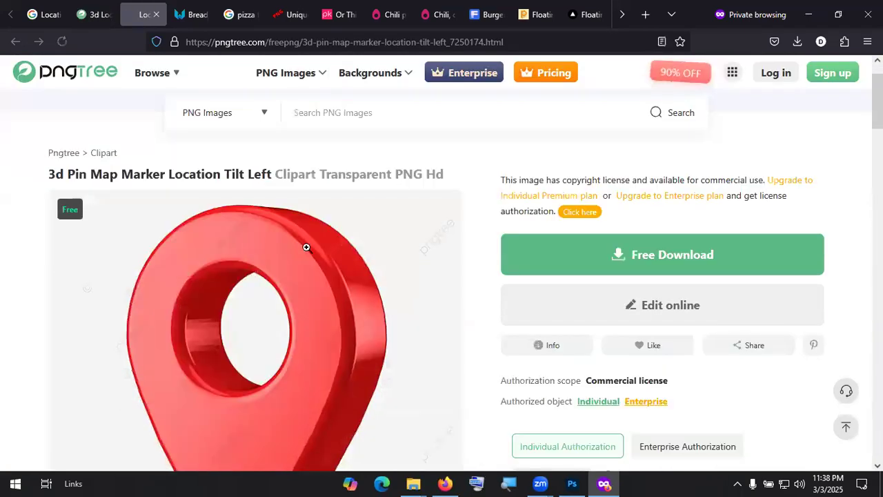
scroll(324, 250, down, 3)
scroll(633, 118, up, 1)
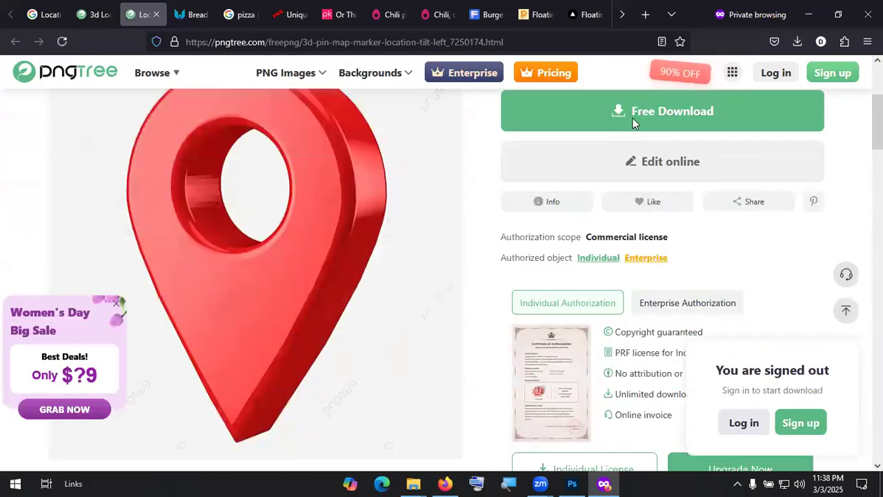
click(836, 92)
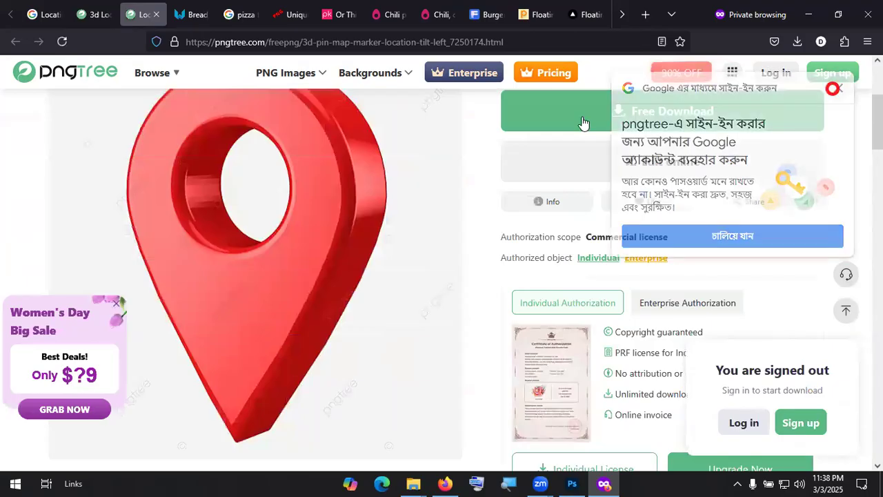
click(599, 173)
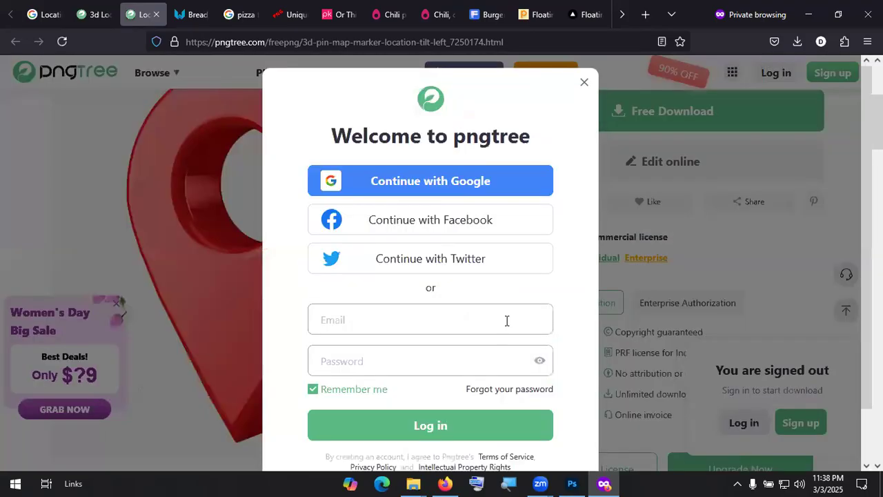
Step: Close the Pngtree login prompt and copy the temporary email address from Temp Mail
click(583, 82)
scroll(418, 272, up, 1)
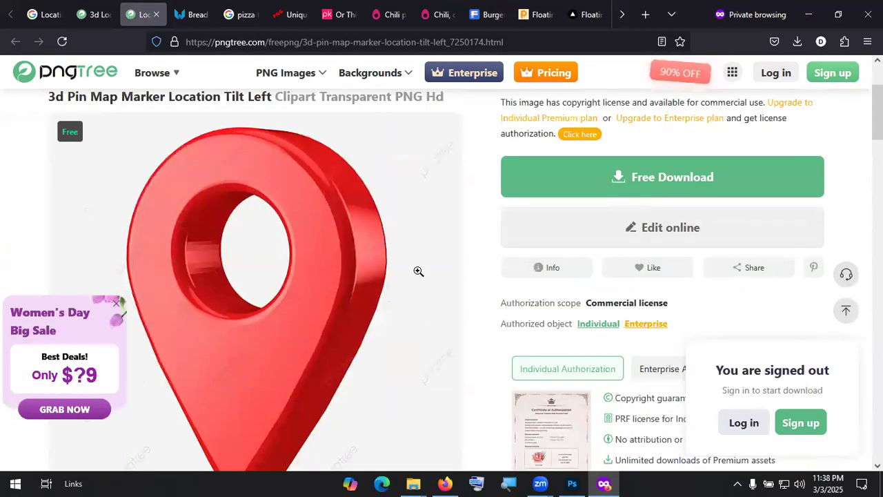
scroll(418, 271, up, 1)
scroll(338, 246, down, 1)
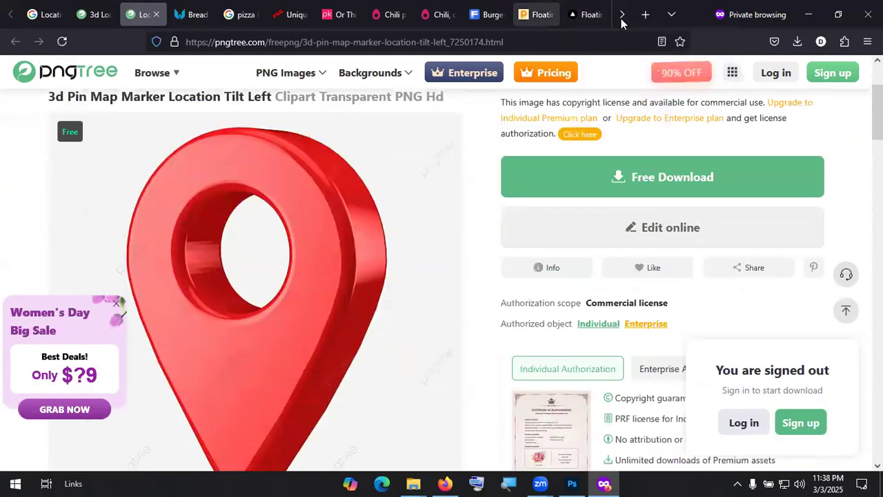
scroll(592, 20, down, 2)
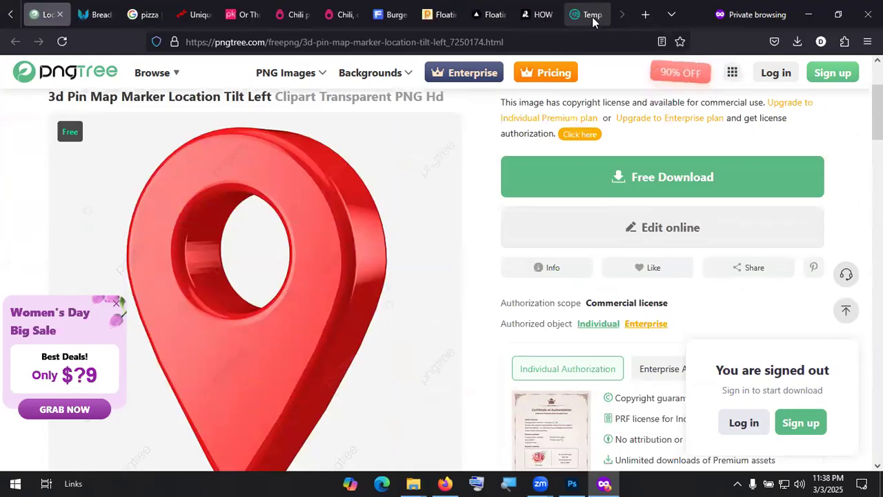
click(587, 14)
scroll(579, 196, up, 5)
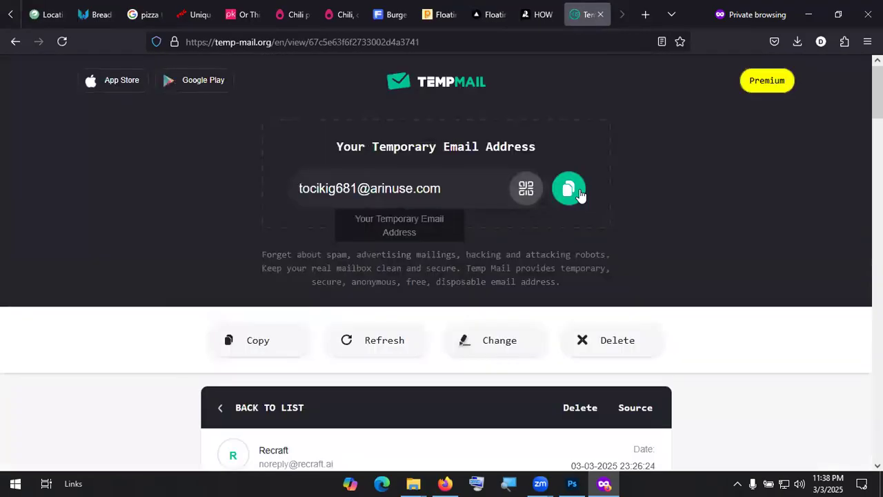
click(58, 13)
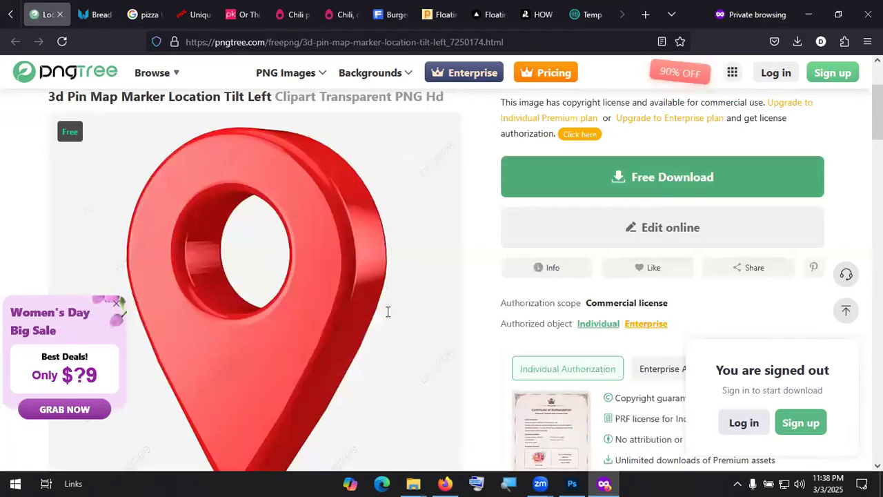
Step: Sign up on Pngtree with a username, the pasted temporary email and a password, then check the mailbox
click(387, 311)
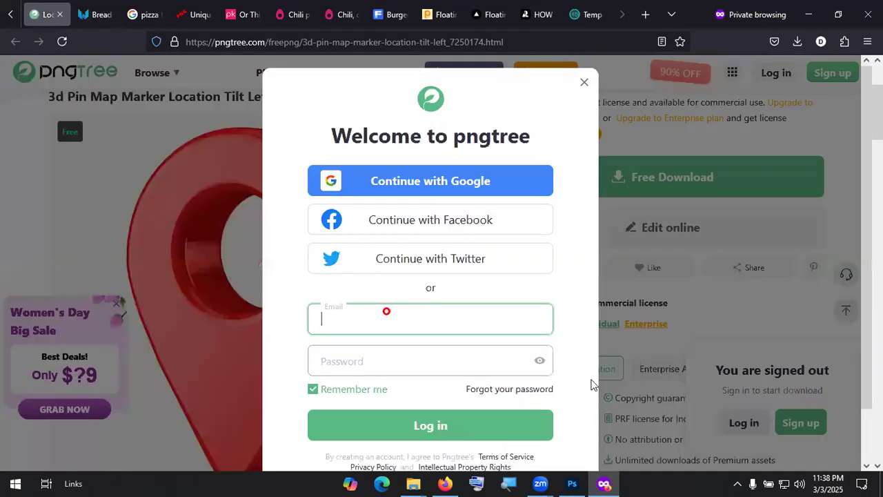
scroll(485, 397, down, 2)
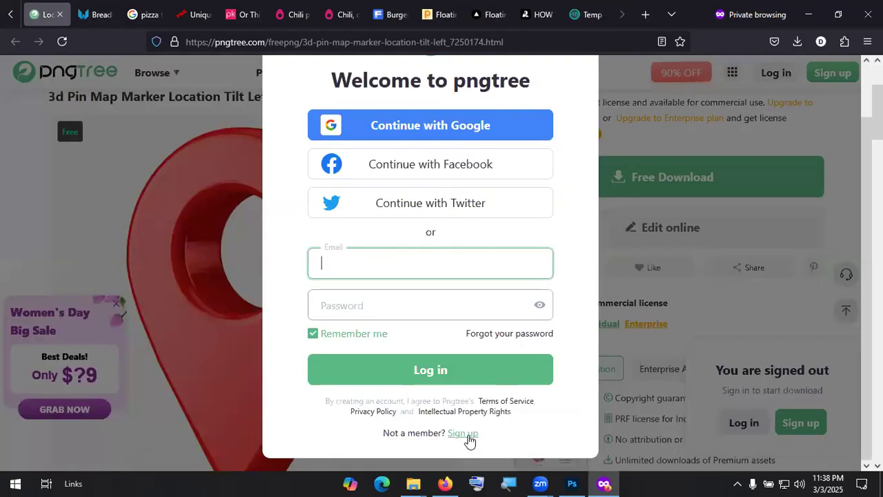
click(463, 433)
click(454, 361)
click(369, 217)
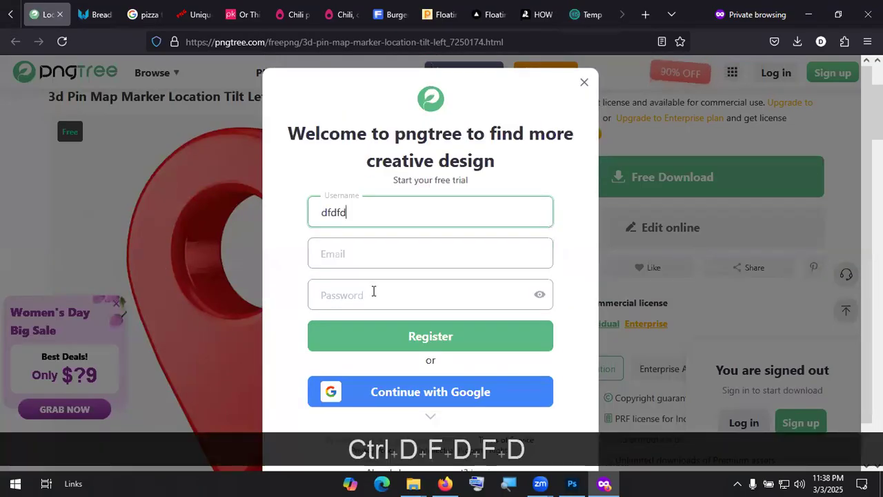
click(382, 253)
key(ctrl+v)
click(382, 294)
key(ctrl+v)
click(431, 341)
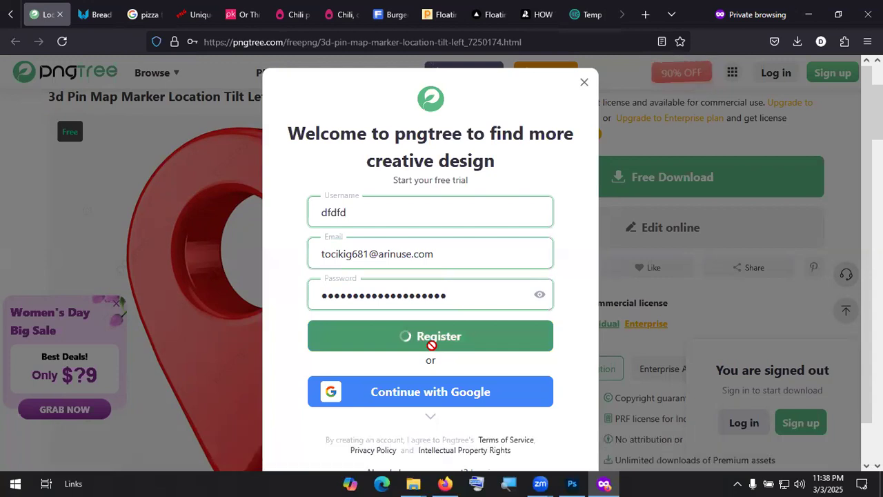
click(436, 337)
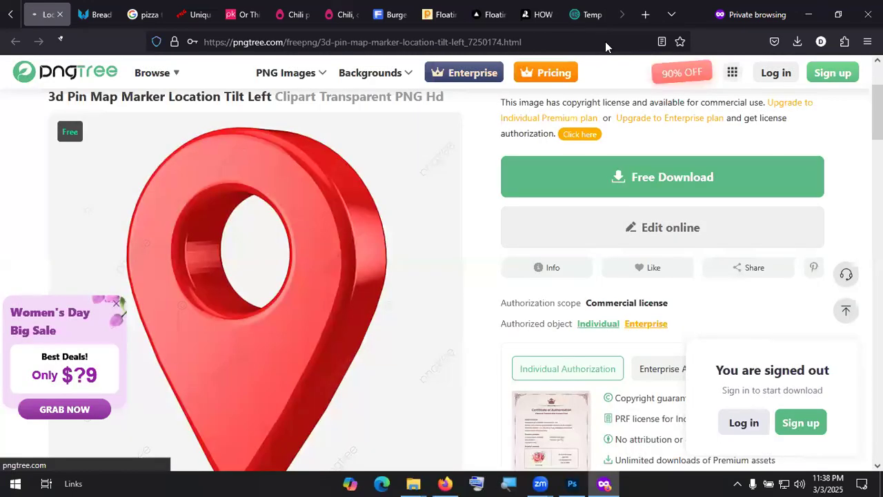
click(591, 14)
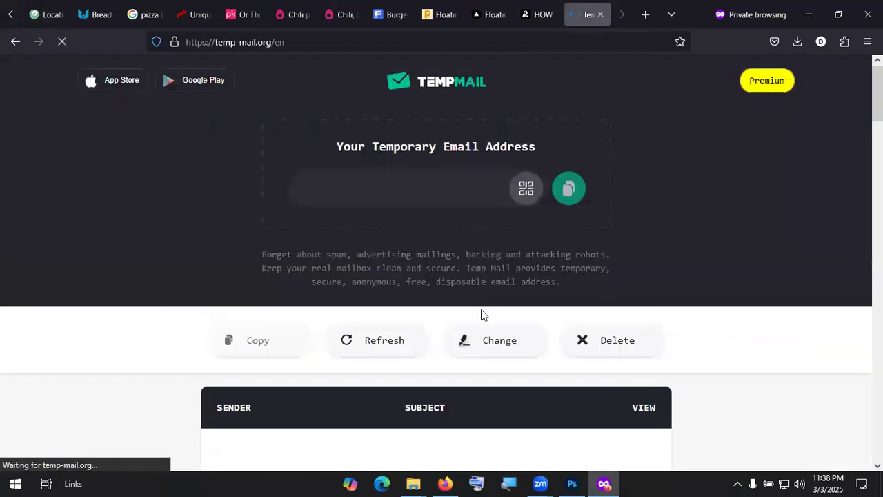
Step: Open Pngtree's 'E-mail verification' message in Temp Mail and follow its verification link
scroll(458, 307, down, 3)
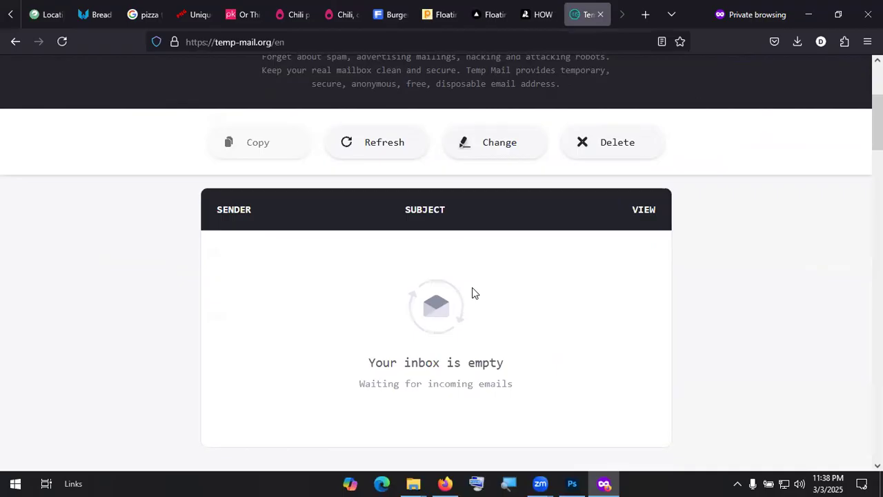
scroll(475, 287, down, 1)
scroll(469, 201, up, 5)
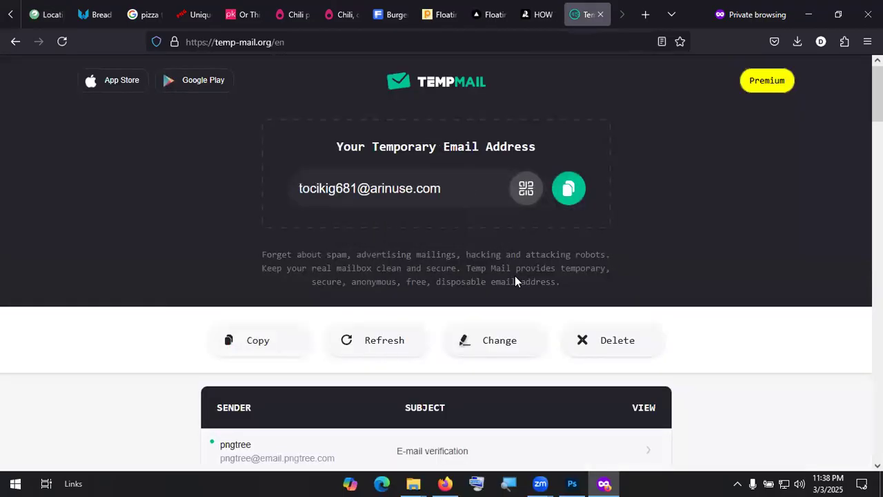
scroll(444, 281, down, 4)
click(451, 188)
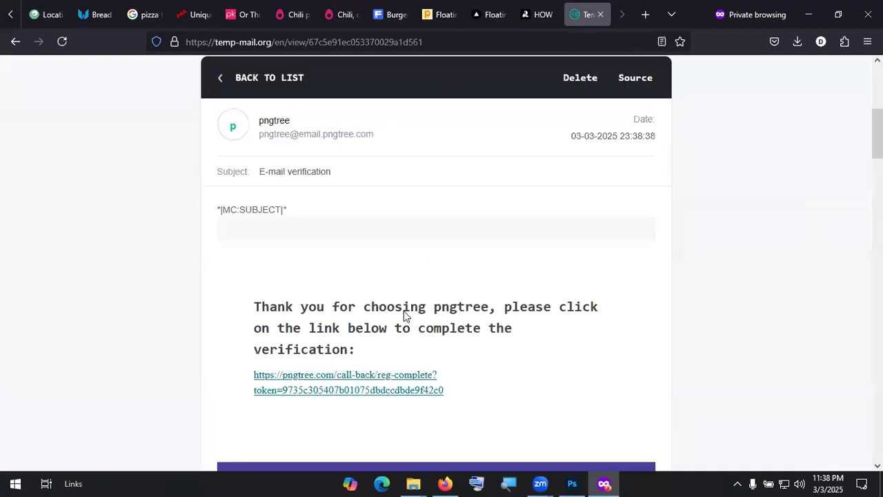
click(323, 285)
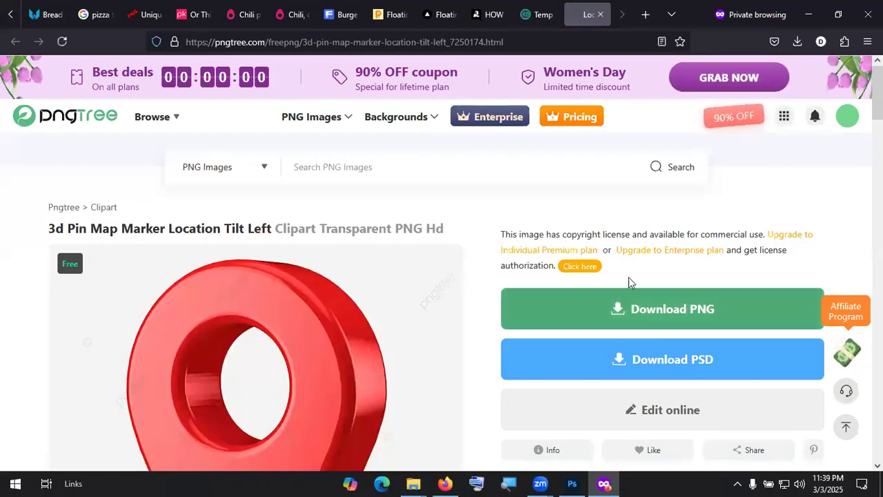
Step: Close the sale popup, try downloading the red pin PNG, and close the pricing page after the limit notice
scroll(574, 241, down, 2)
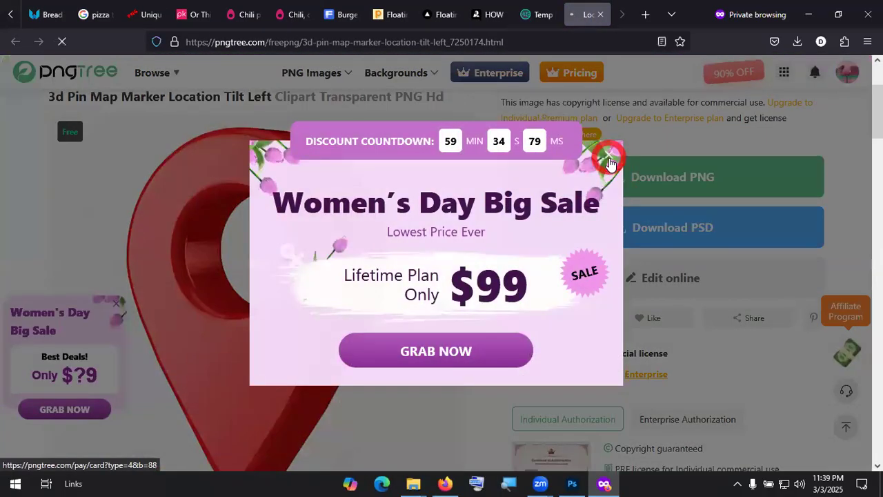
click(610, 172)
click(15, 42)
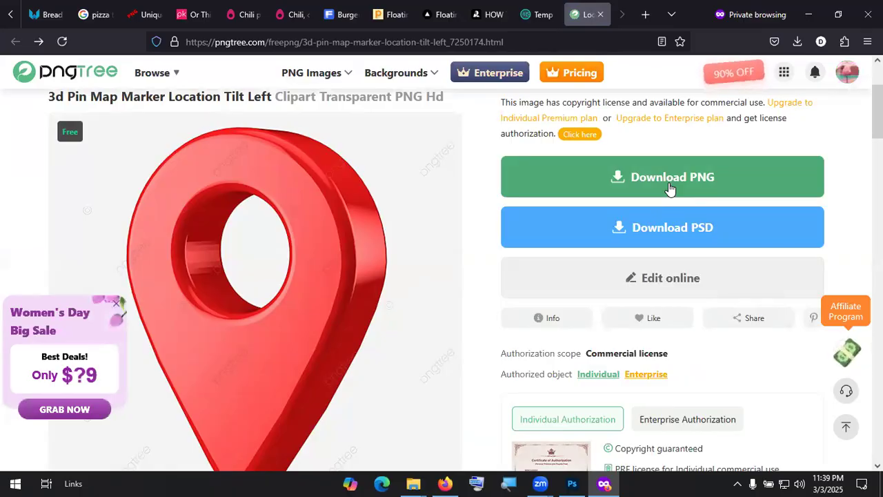
click(669, 182)
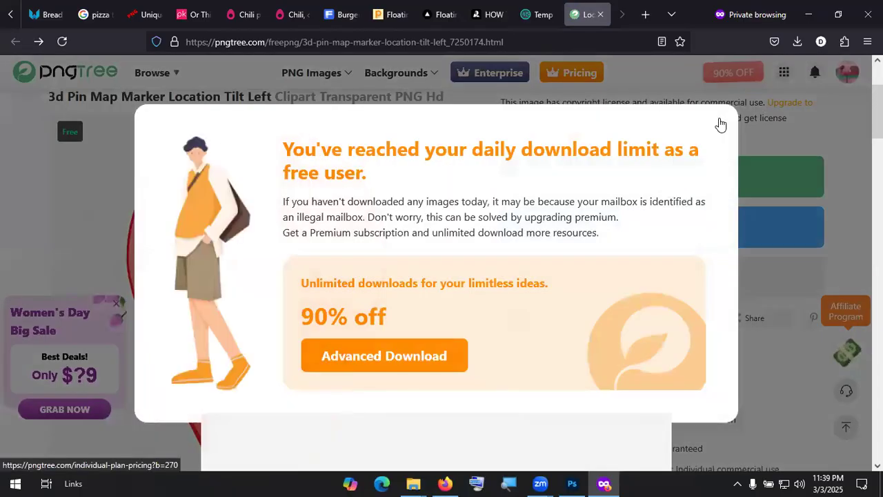
click(647, 114)
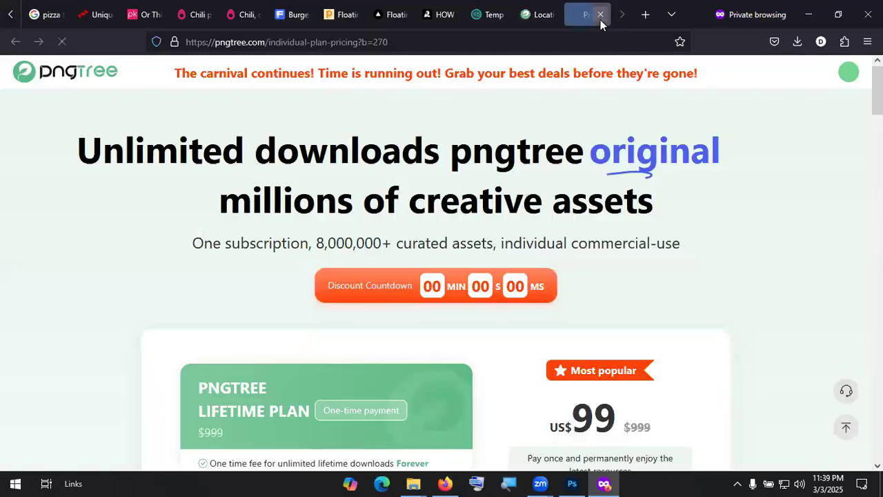
click(600, 17)
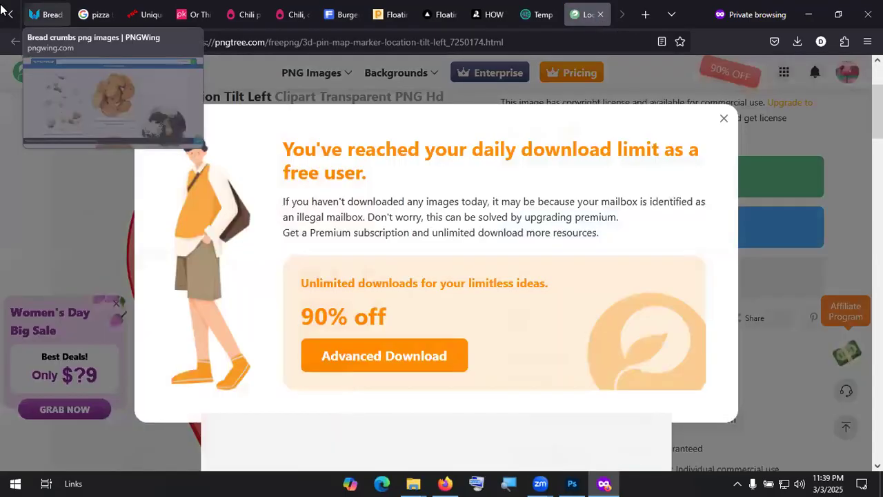
Step: Switch to the other pin page tab, dismiss its sign-up prompt and right-click the page
click(65, 15)
click(54, 17)
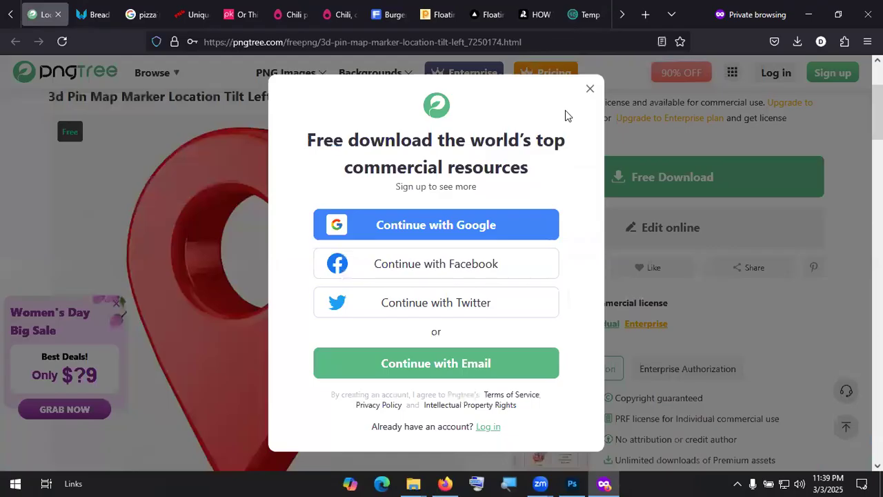
click(590, 92)
scroll(420, 349, down, 2)
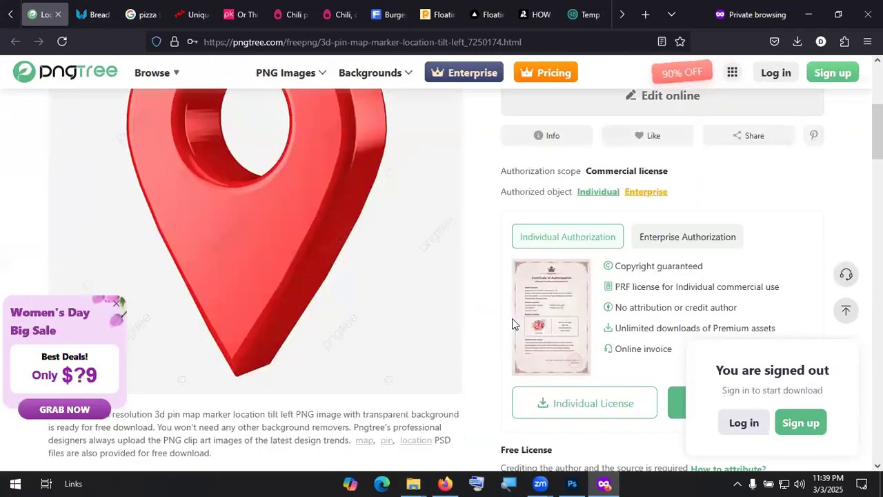
right_click(523, 283)
Step: Use the developer tools to find and copy the full-size pin image URL from the figure element
click(524, 284)
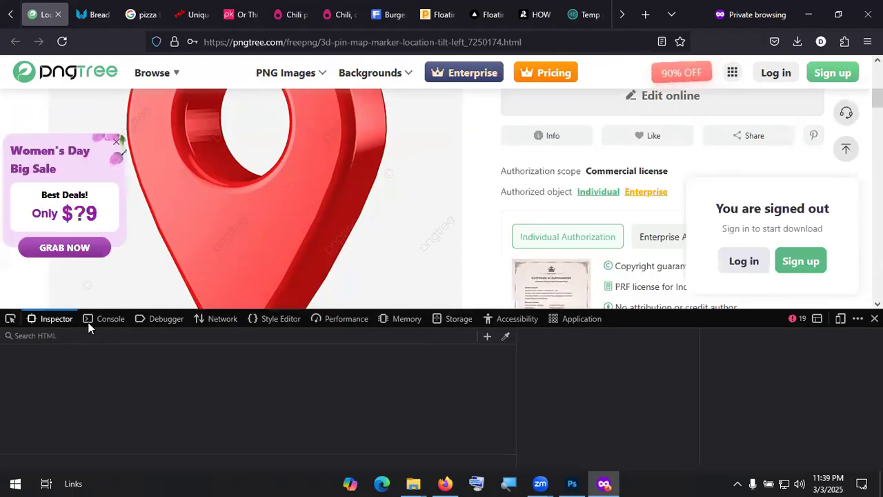
click(10, 318)
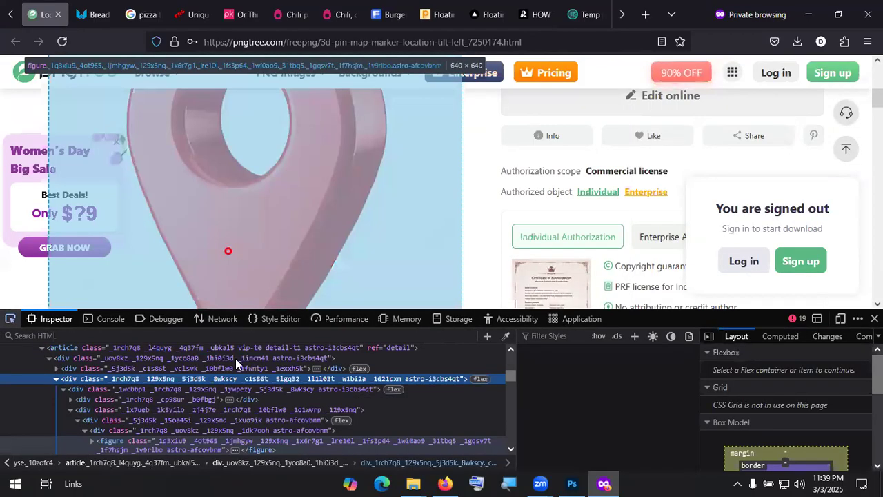
click(216, 450)
double_click(215, 447)
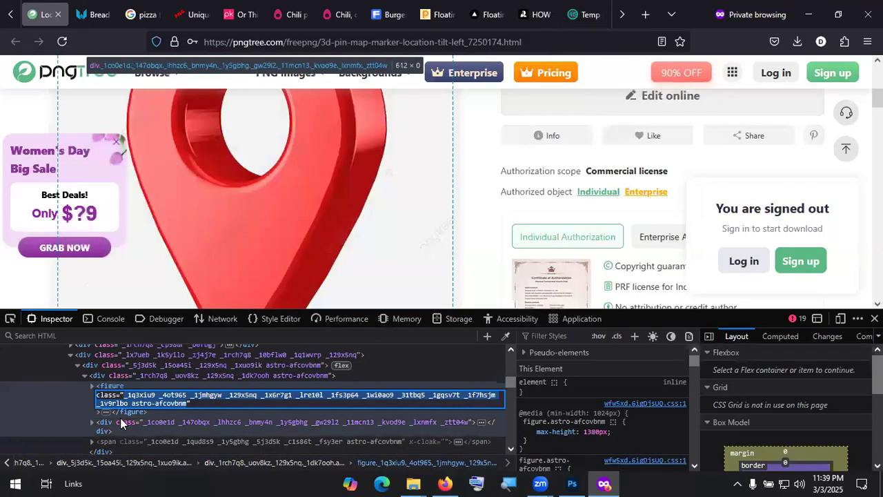
click(267, 276)
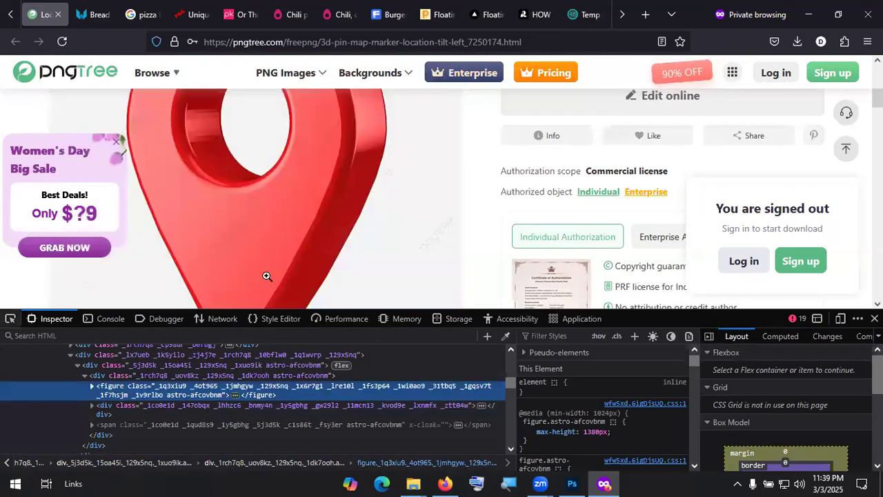
click(92, 386)
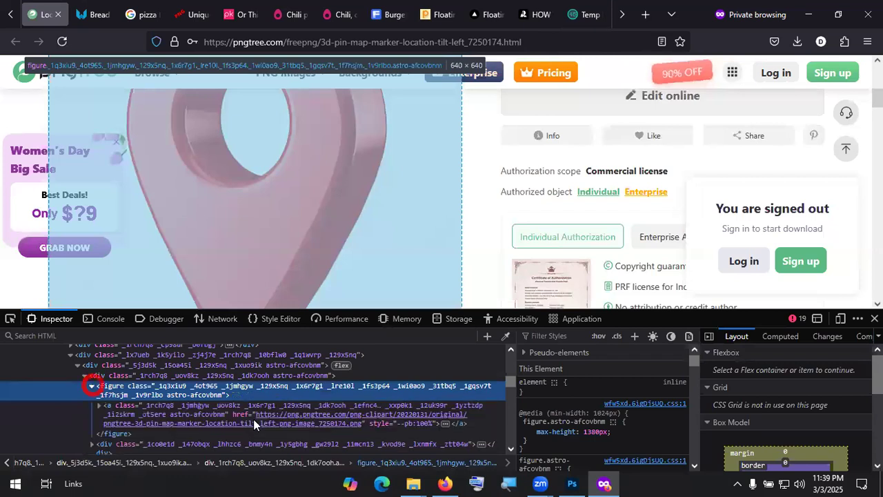
click(297, 416)
double_click(297, 417)
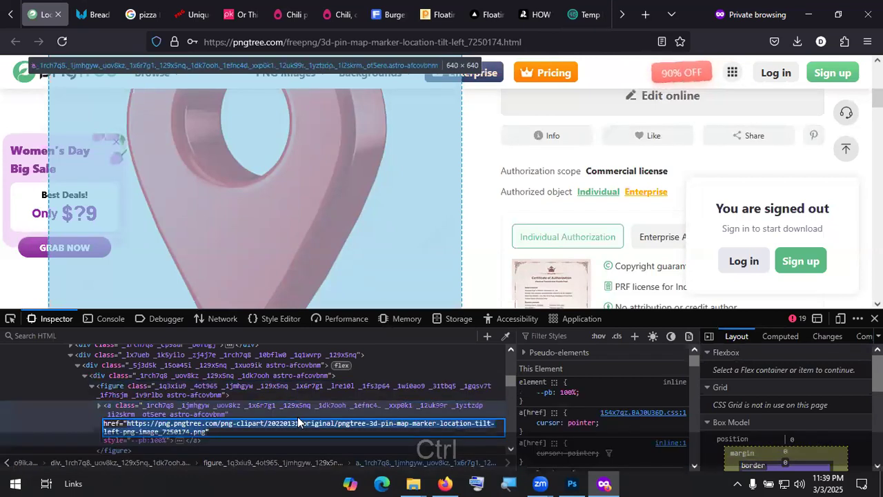
key(ctrl+c)
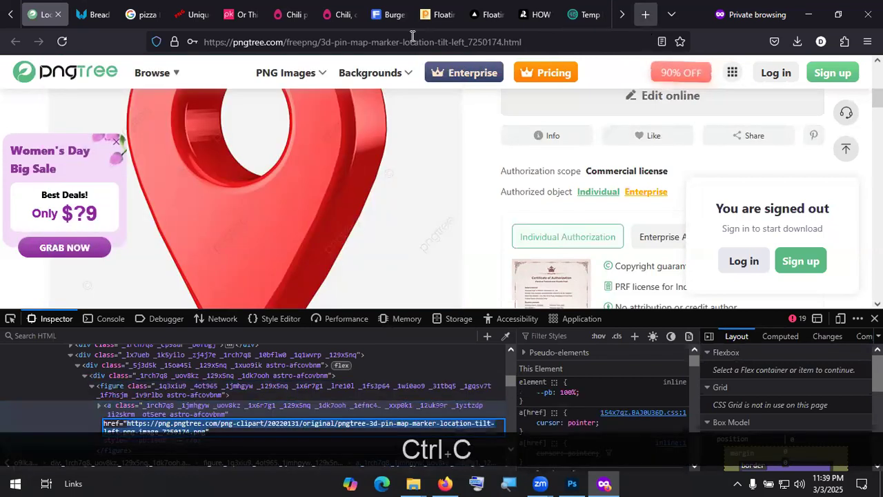
Step: Load the image URL in a new tab and save it to Downloads as the pngtree pin PNG
key(ctrl+v)
key(Return)
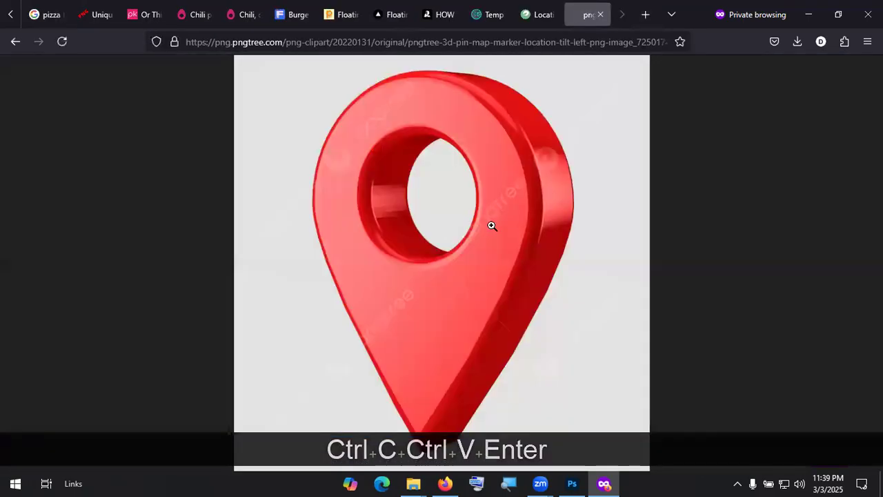
right_click(493, 225)
click(542, 248)
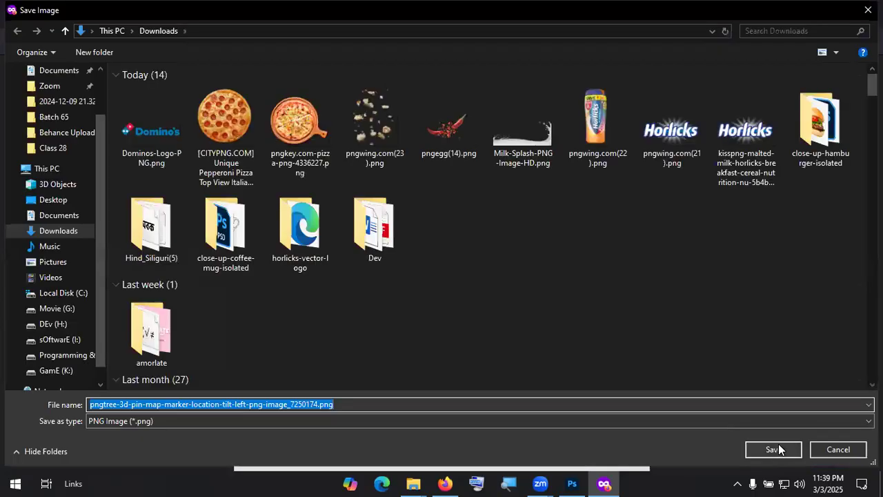
key(Return)
Step: Check the pin PNG in Downloads, then open it in Photoshop with File > Open
click(781, 62)
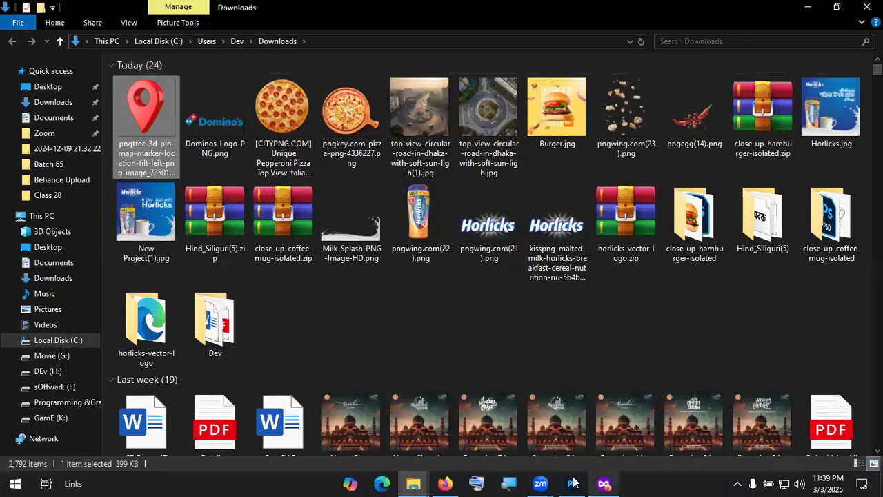
key(alt+Tab)
click(28, 8)
click(48, 34)
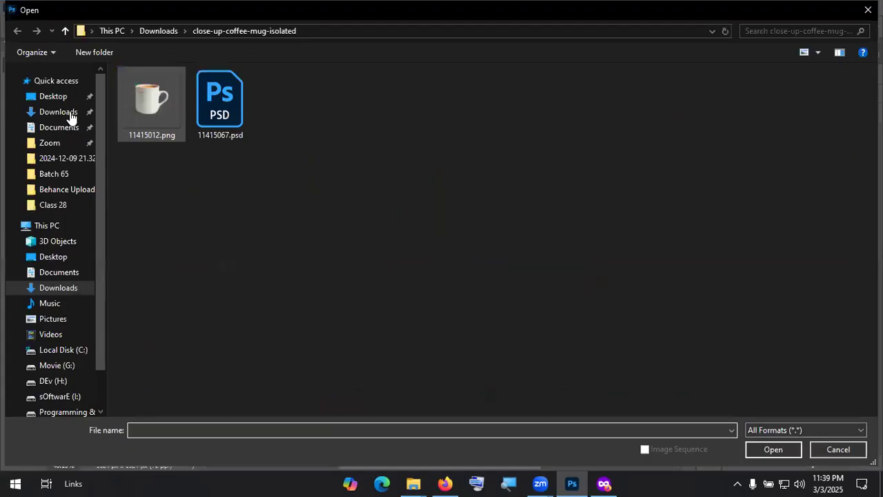
click(70, 113)
double_click(144, 114)
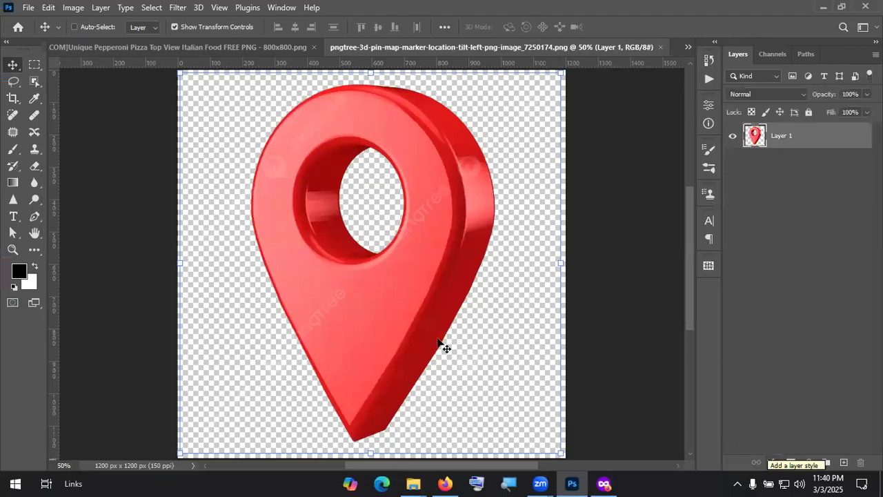
Step: Close the unused pepperoni and pngkey pizza images without saving
click(314, 47)
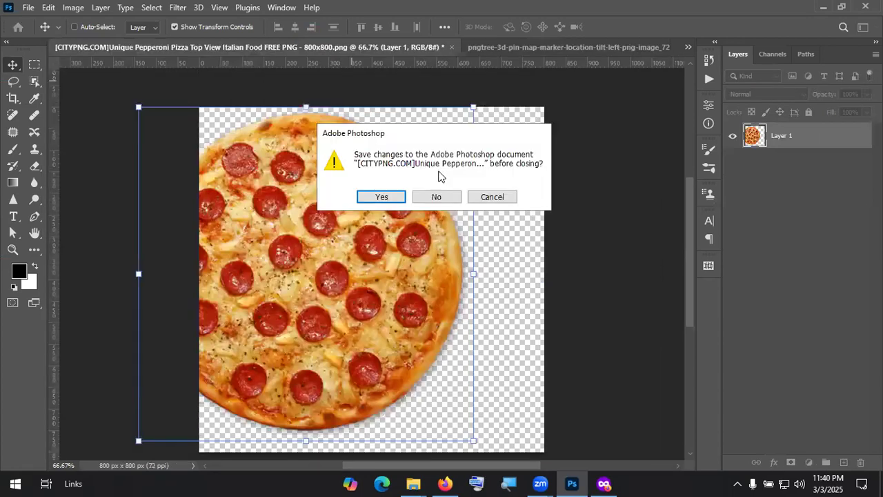
click(434, 196)
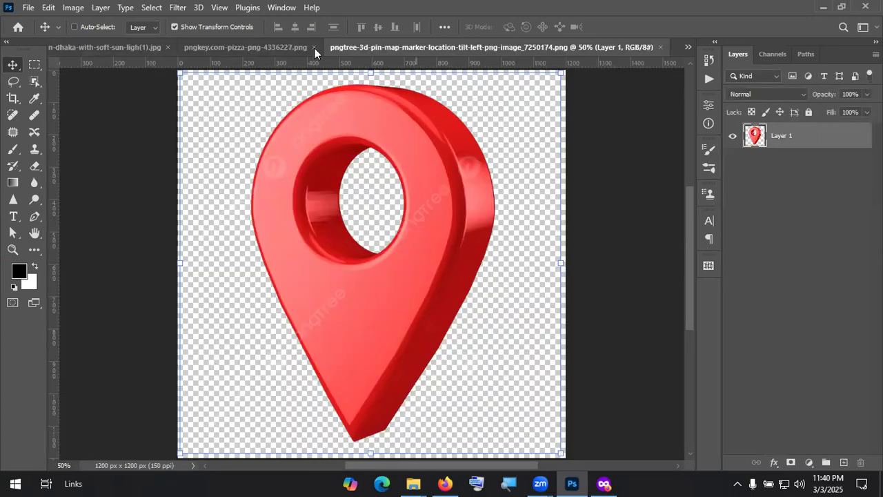
click(281, 46)
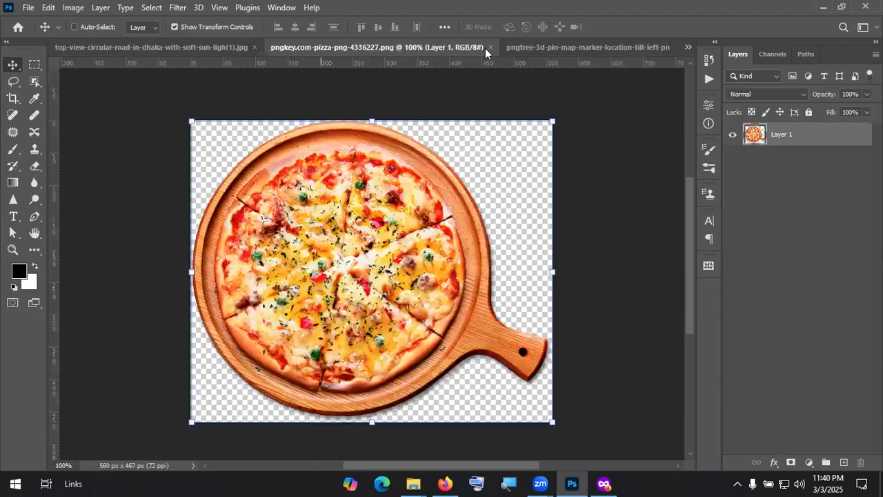
click(489, 48)
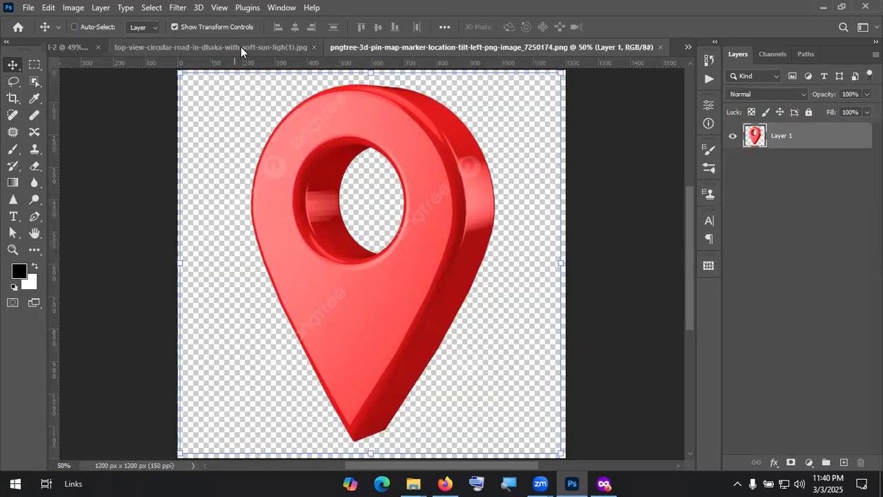
Step: Copy the red pin into the roundabout composite, cancelling the pending resize
click(241, 48)
click(571, 46)
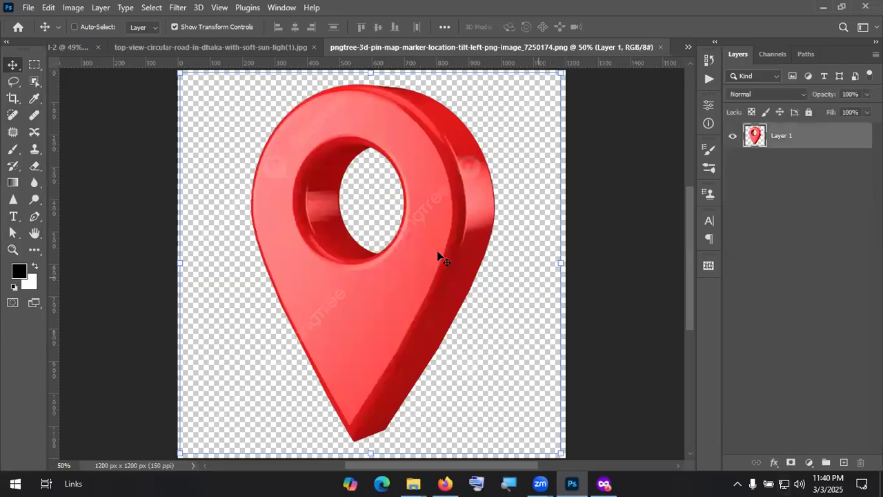
drag(232, 78, 530, 198)
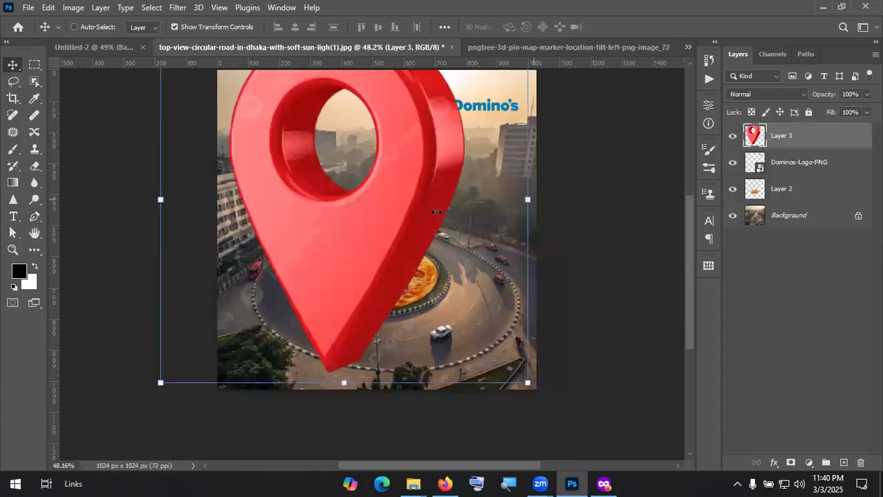
drag(366, 228, 325, 209)
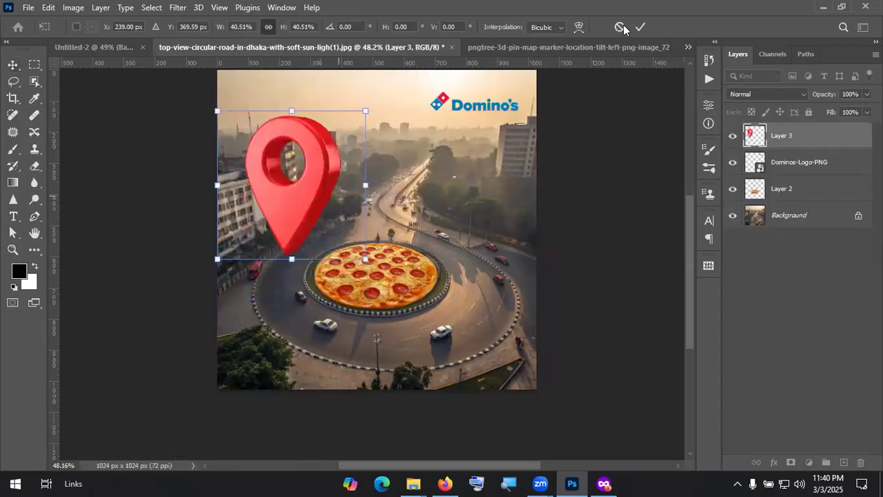
key(Escape)
Step: Back on the red pin image, select the Eraser at brush size 90
click(539, 45)
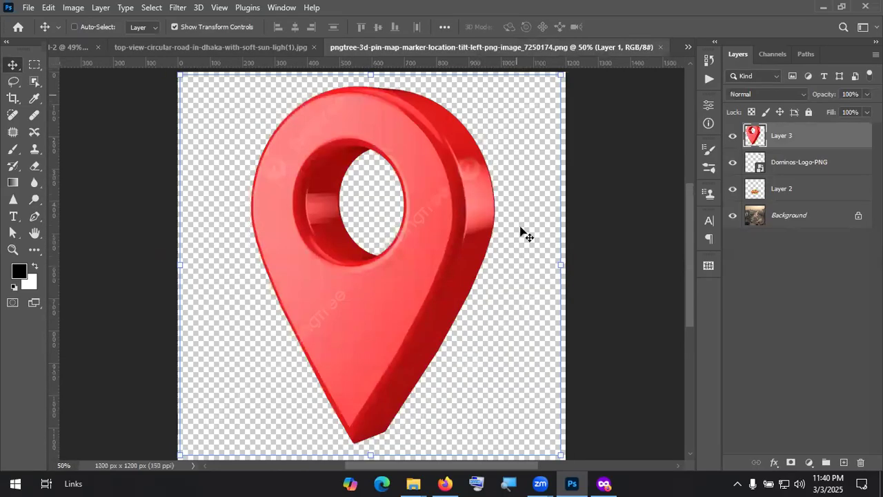
click(33, 167)
key(bracketright)
key(bracketright)
key(bracketright)
key(bracketright)
key(bracketright)
key(bracketright)
key(bracketright)
key(bracketright)
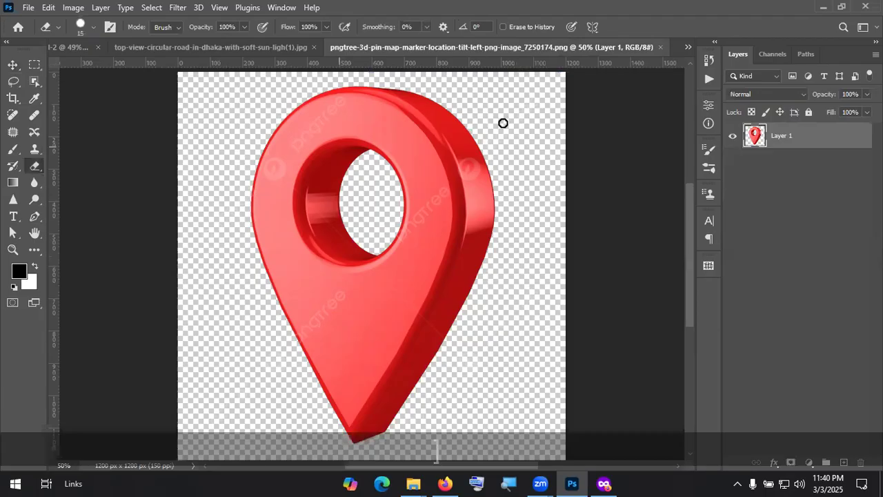
Step: Erase stray marks on the pin canvas with a size-175 eraser
key(bracketright)
key(bracketright)
key(bracketright)
key(bracketright)
click(462, 407)
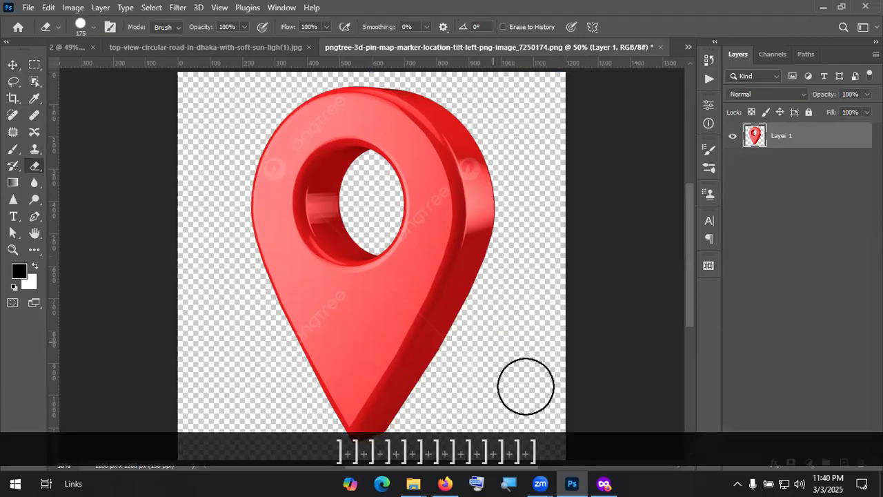
scroll(276, 386, down, 2)
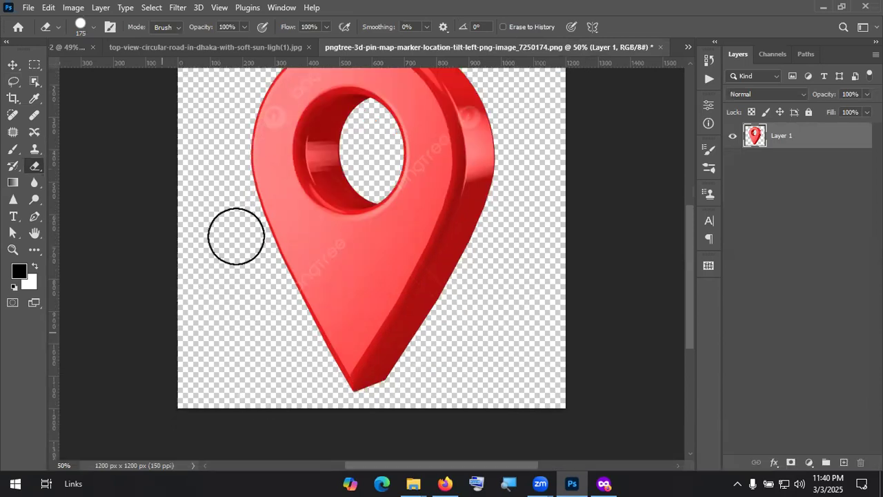
scroll(205, 111, up, 1)
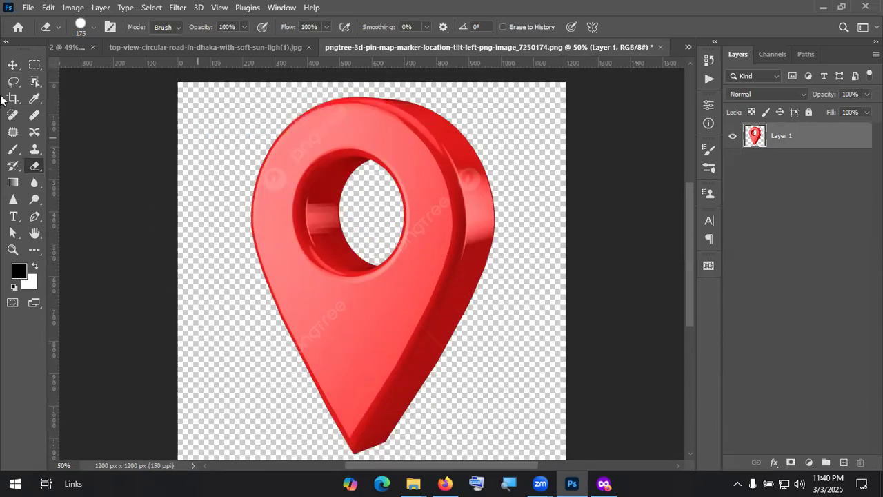
Step: Add a black Solid Color fill layer beneath the pin layer
key(v)
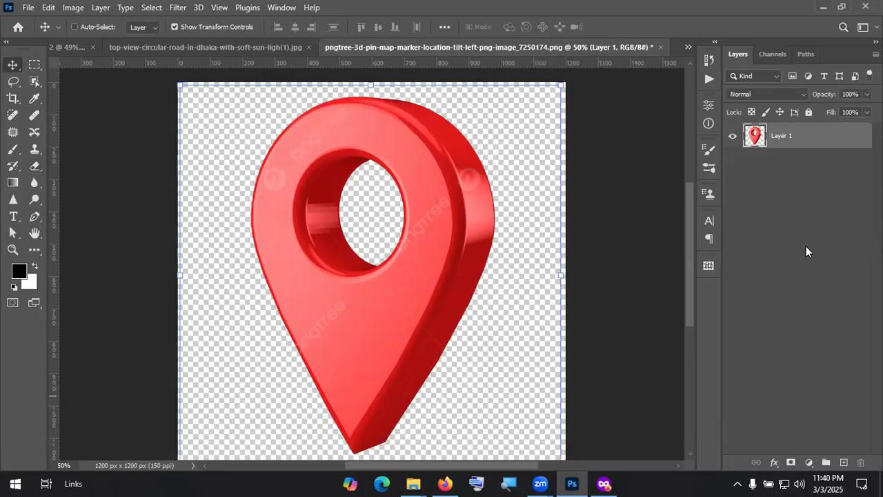
click(809, 462)
click(807, 239)
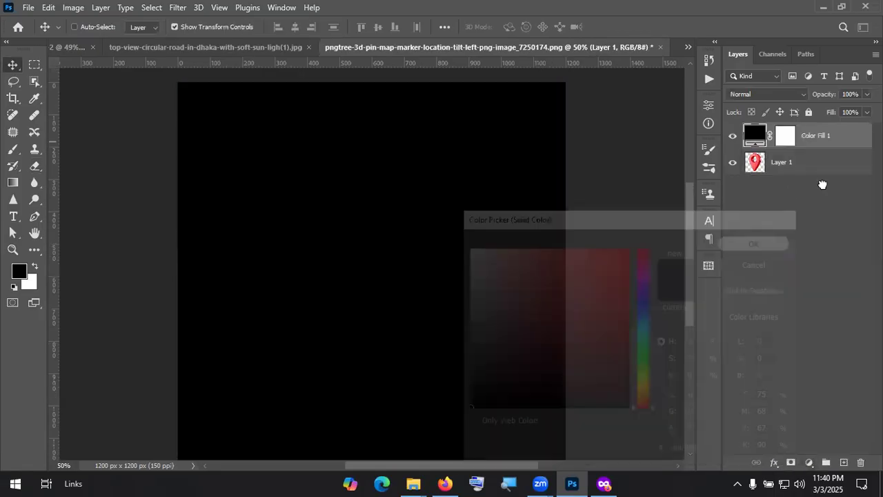
drag(757, 136, 761, 167)
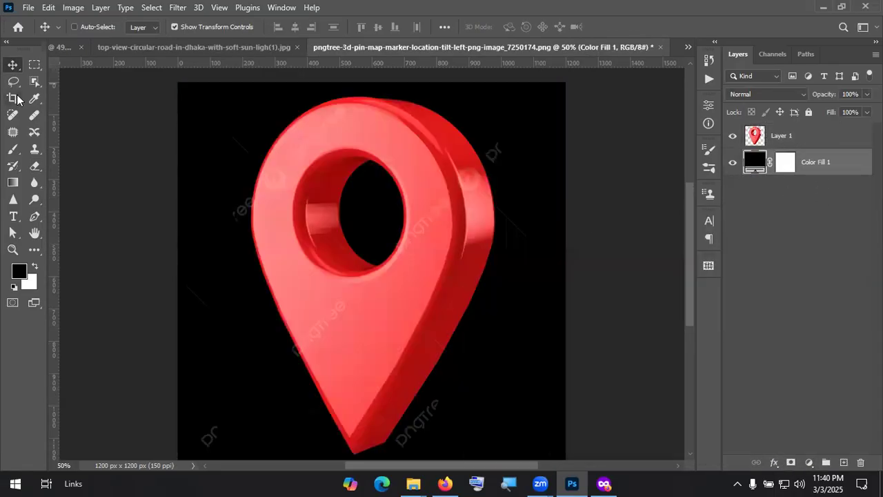
Step: Erase the faint watermark marks near the pin's tip on Layer 1
key(e)
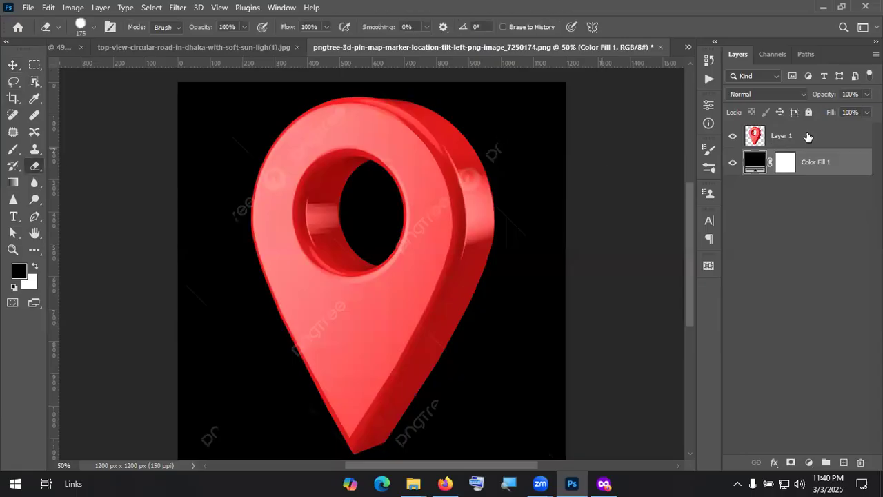
key(alt+bracketright)
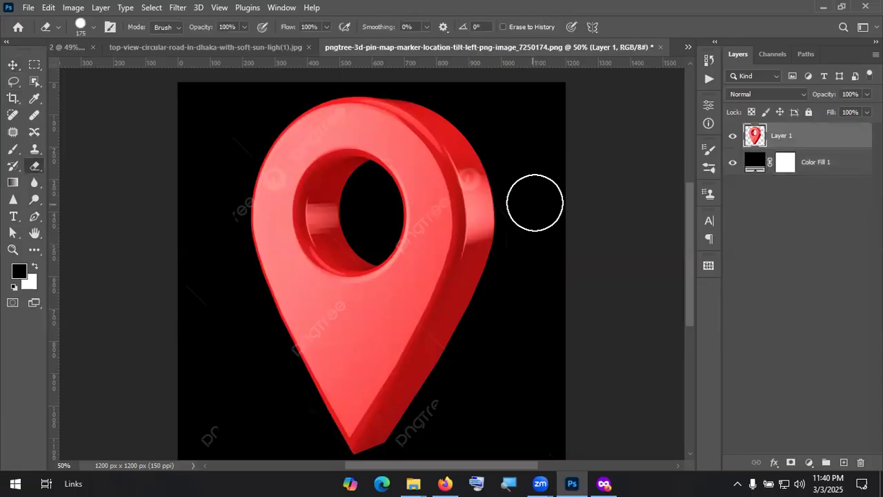
scroll(483, 317, down, 1)
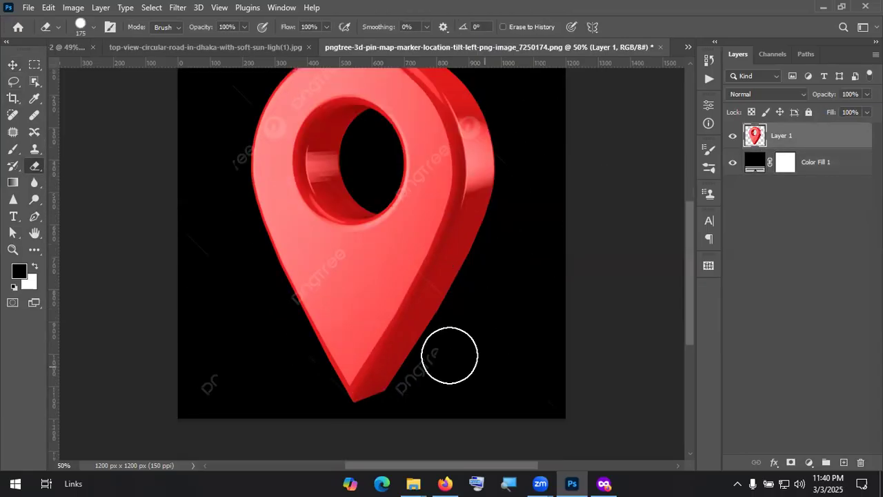
drag(417, 398, 217, 365)
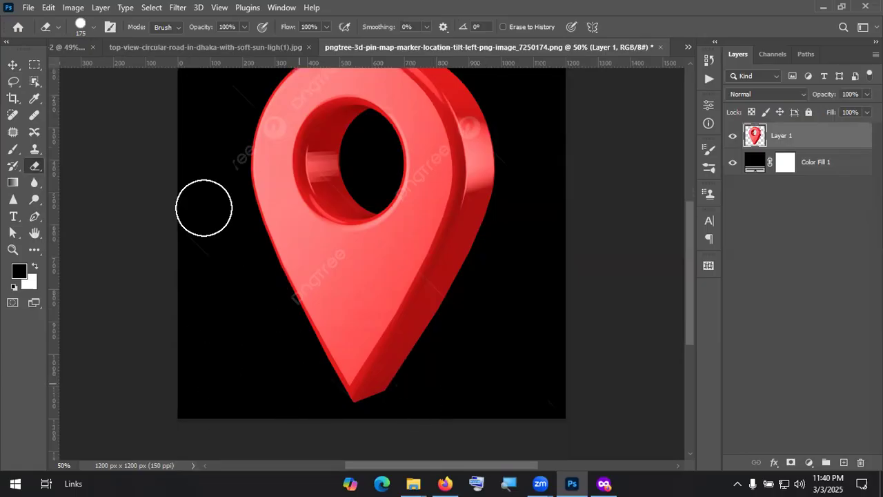
scroll(210, 214, up, 1)
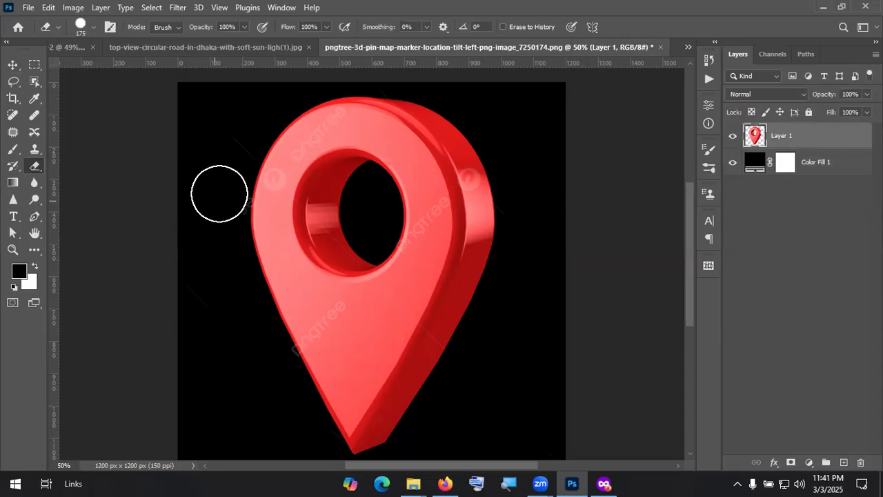
scroll(223, 231, up, 1)
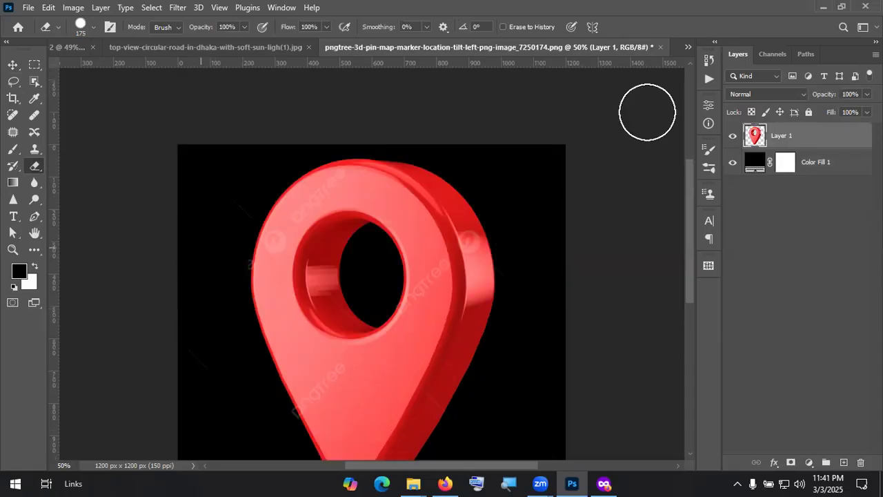
scroll(531, 277, up, 1)
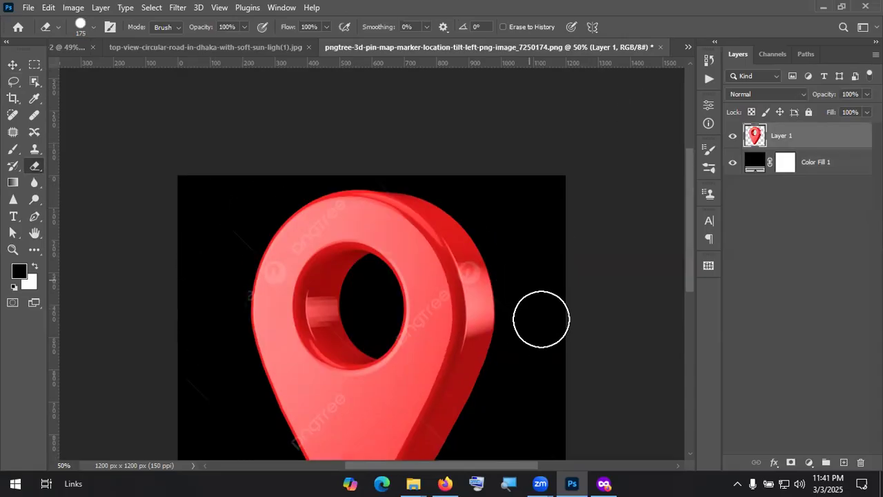
scroll(221, 241, down, 1)
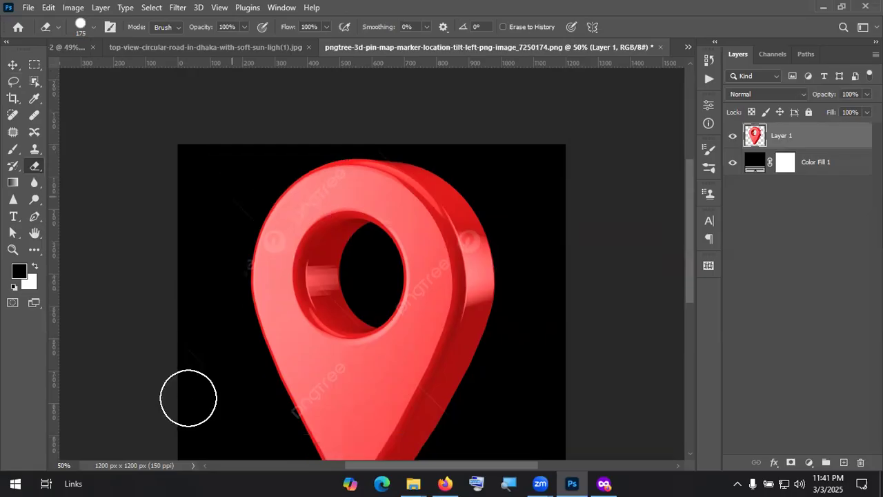
Step: Hide the black fill, copy the cleaned pin into the composite, and hide the older copy
key(v)
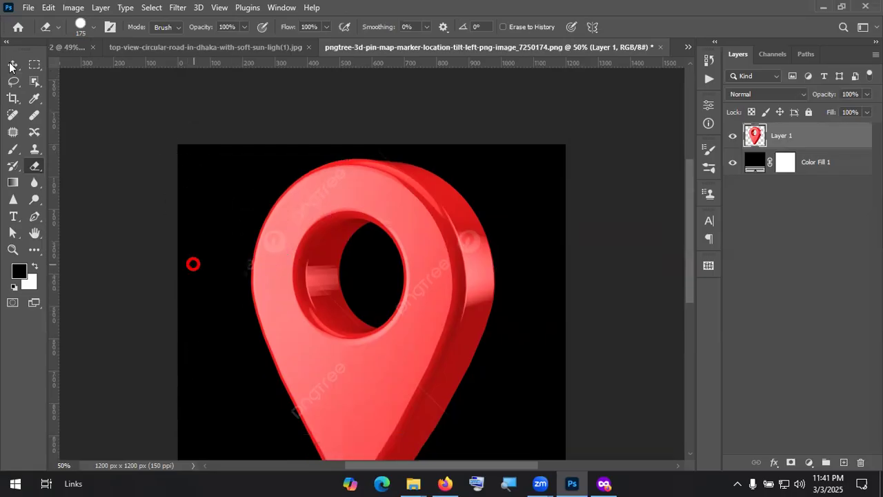
click(732, 162)
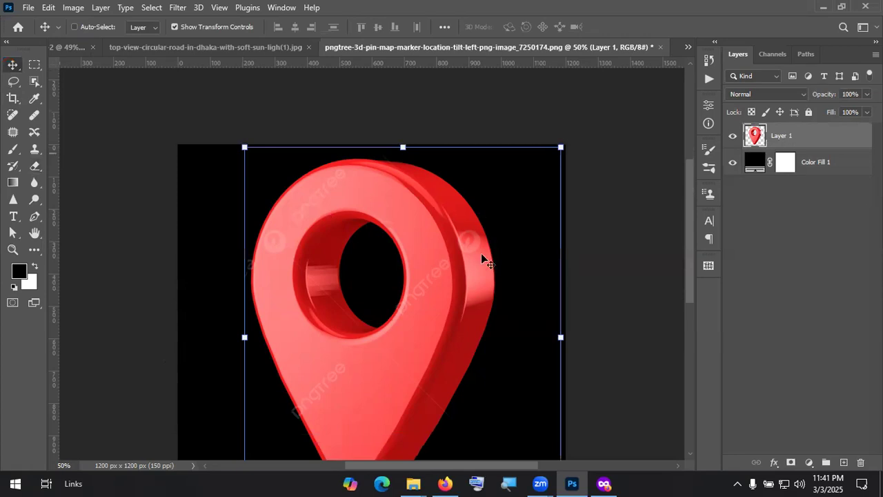
drag(361, 173, 275, 183)
click(731, 166)
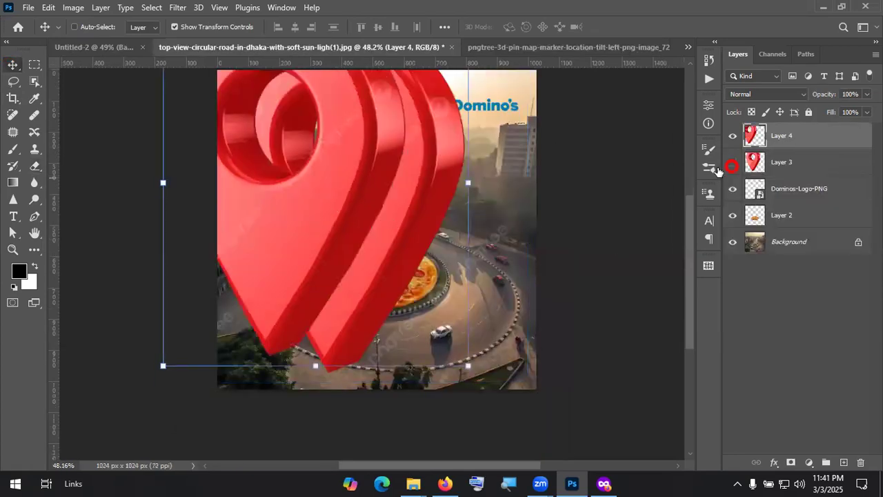
Step: Shrink the pin, tilt it about 6.3°, and set it on the pizza's back edge
drag(473, 185, 261, 225)
drag(217, 176, 406, 228)
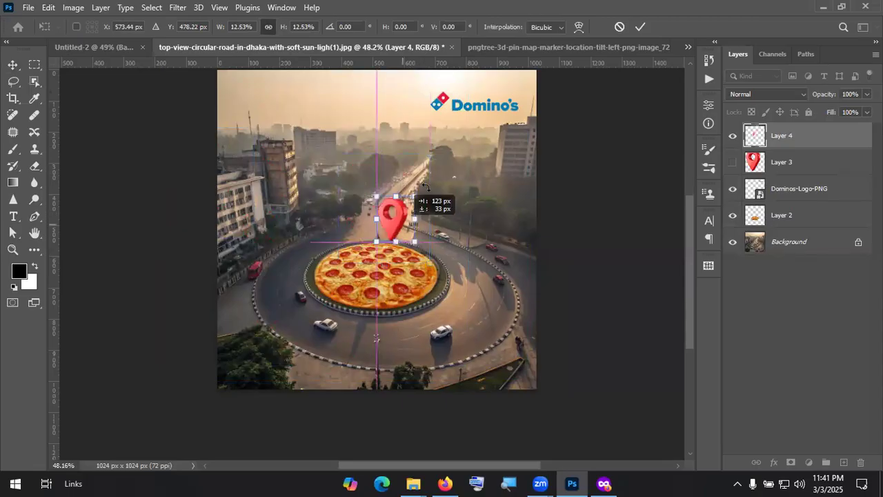
drag(426, 190, 435, 180)
drag(404, 223, 409, 226)
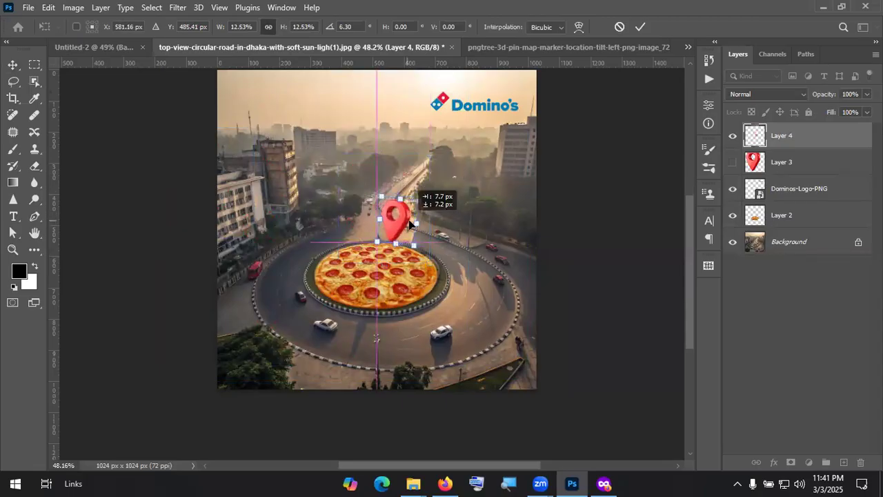
key(Return)
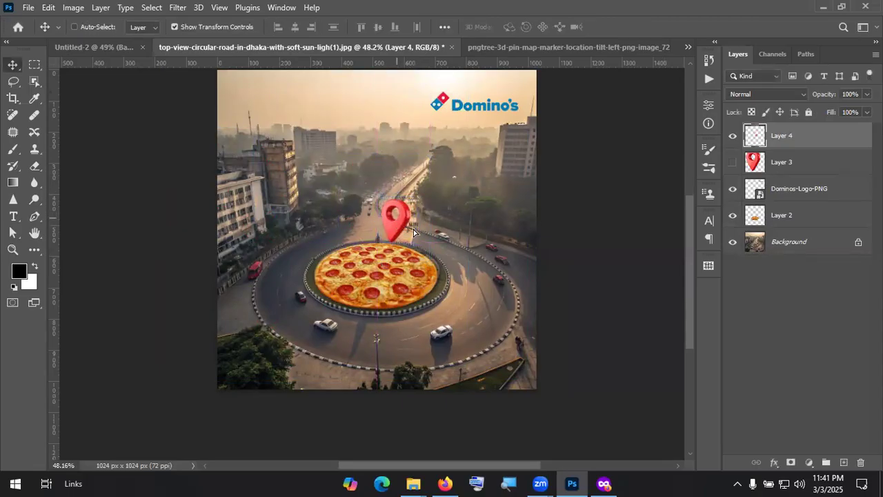
drag(417, 233, 432, 241)
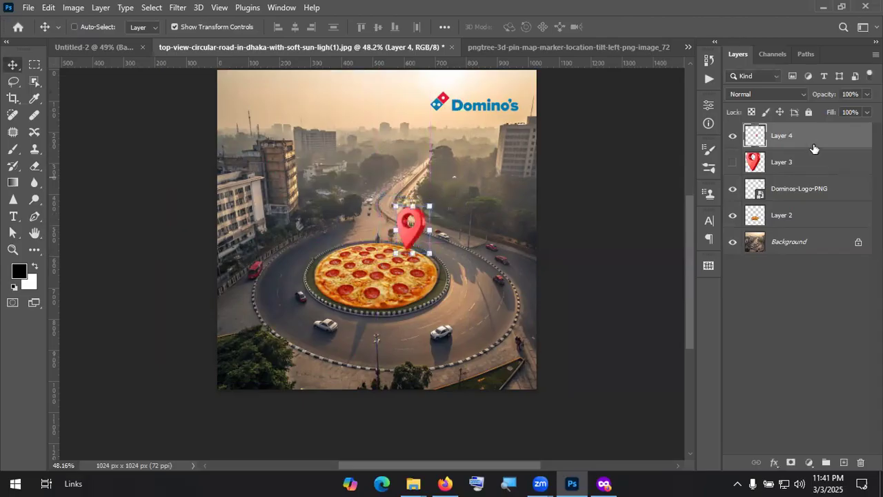
Step: Move the pin layer below the pizza layer and fine-tune its position
drag(822, 152, 825, 222)
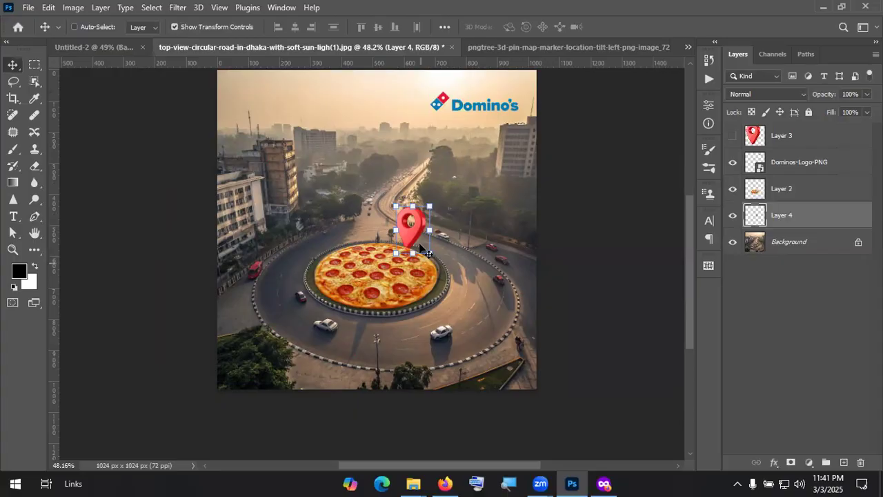
alt+scroll(414, 250, up, 3)
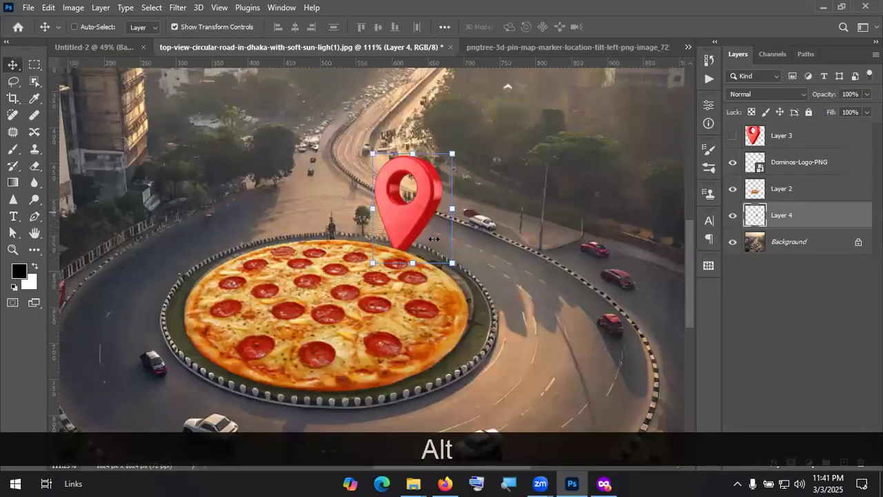
scroll(422, 240, down, 2)
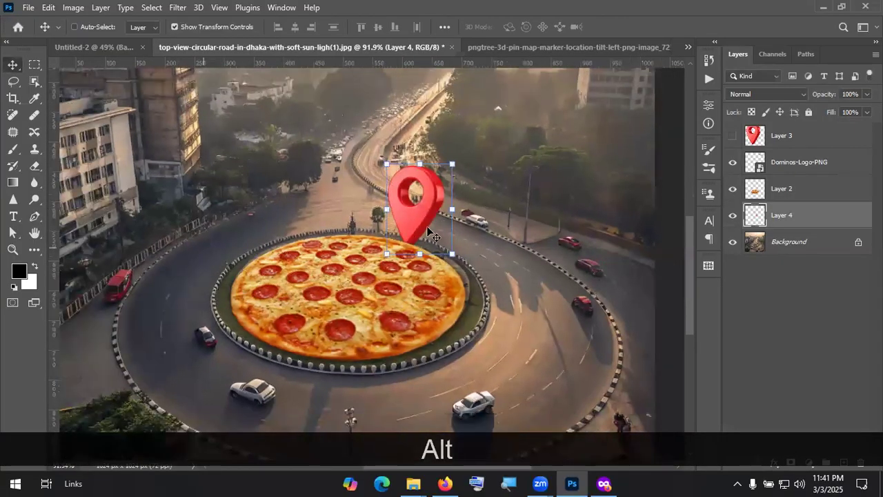
drag(426, 235, 426, 236)
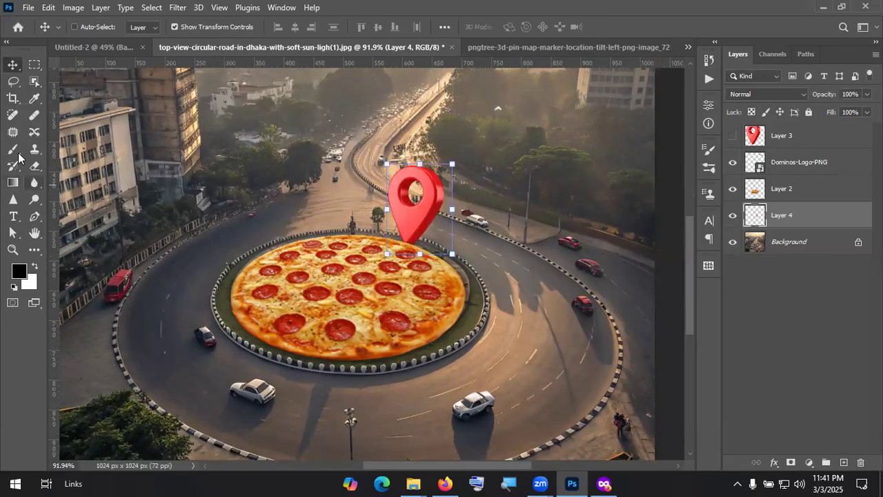
Step: Paint a soft dark shadow beside the pin's tip with a size-175 brush
key(b)
key(bracketleft)
key(bracketleft)
key(bracketleft)
key(bracketleft)
key(bracketleft)
key(bracketleft)
key(bracketleft)
key(bracketleft)
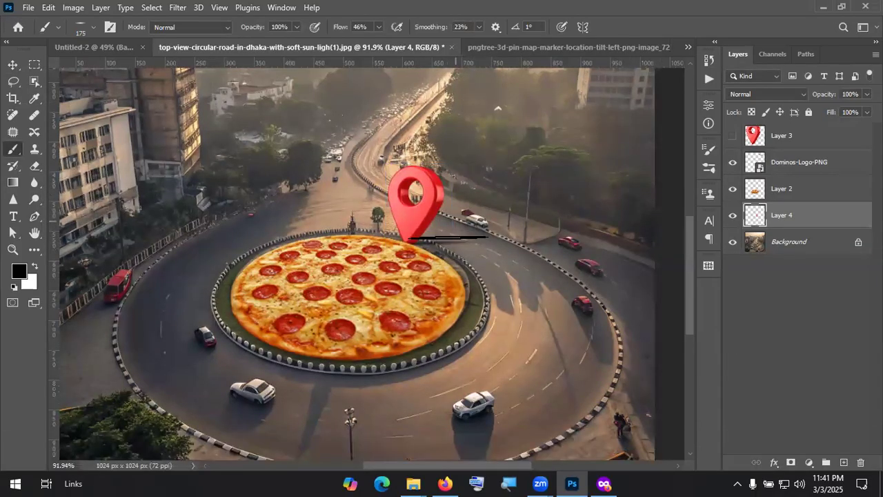
click(446, 240)
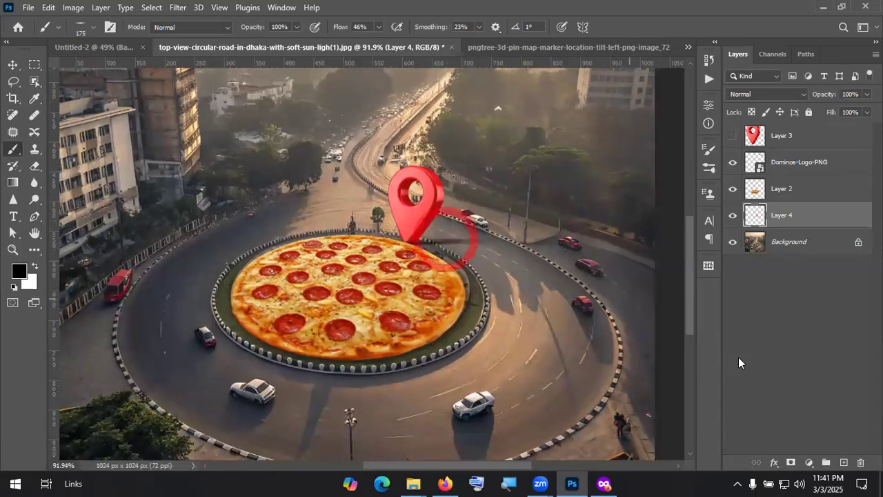
Step: Deselect the pin layer and fit the whole image in the window
key(v)
click(827, 342)
key(ctrl+KP_0)
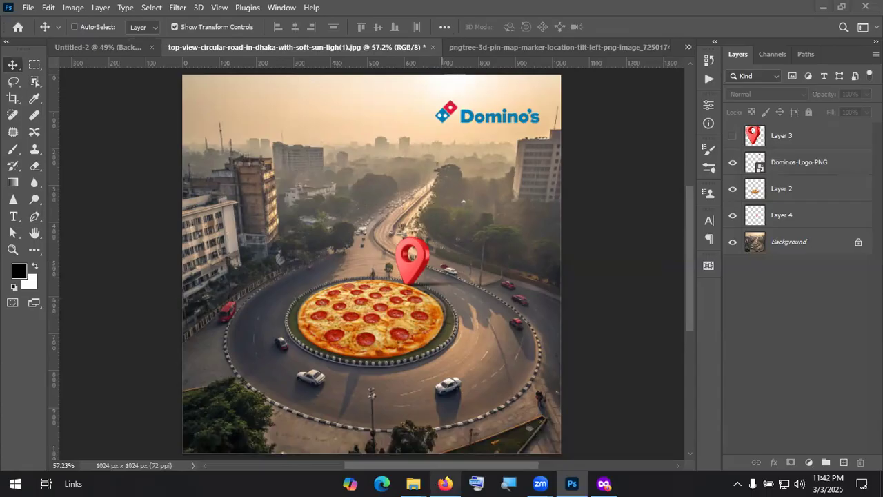
Step: Search the web for 'cloud png' in Firefox
click(451, 44)
text(cloun)
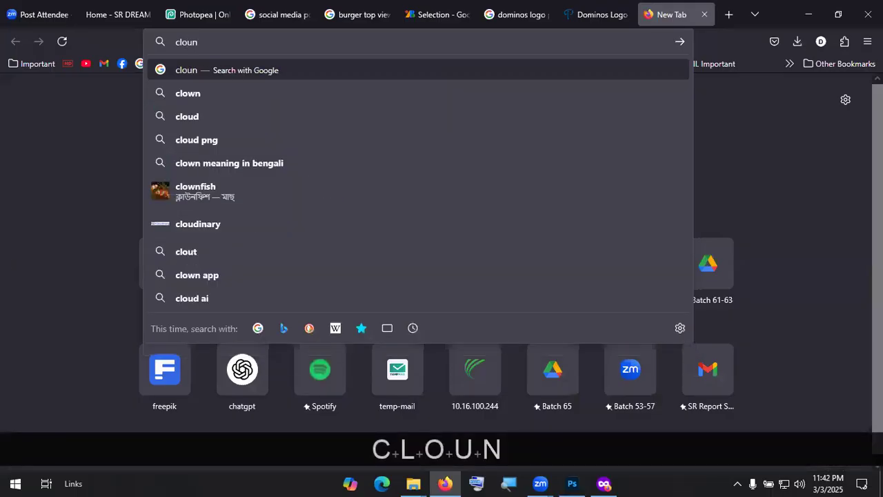
key(BackSpace)
text(d )
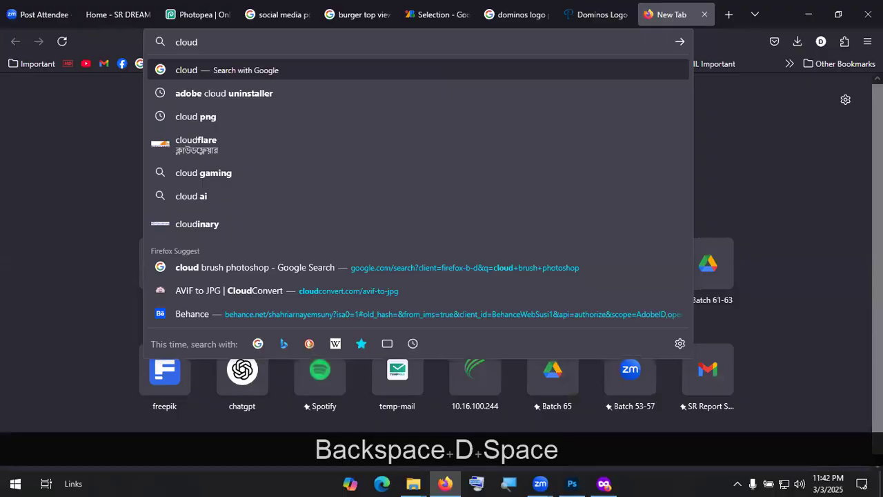
text(png)
key(Return)
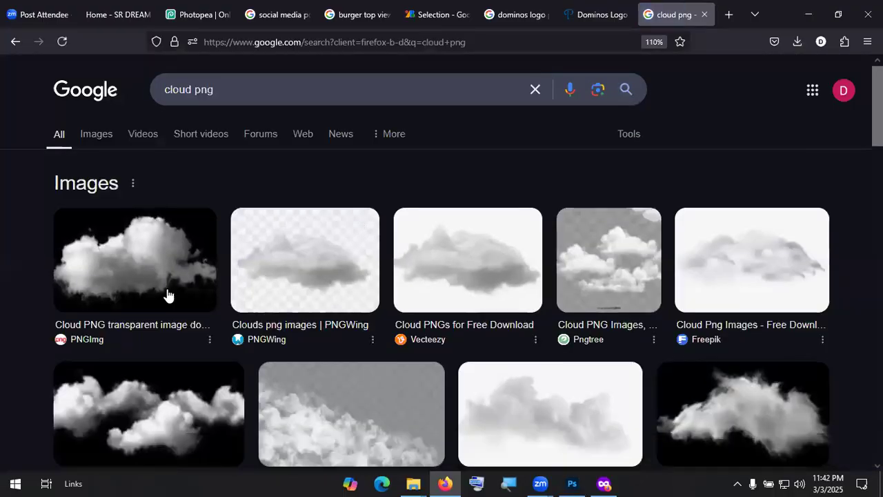
Step: Open the first cloud result's pngimg.com Cloud PNG page
click(168, 295)
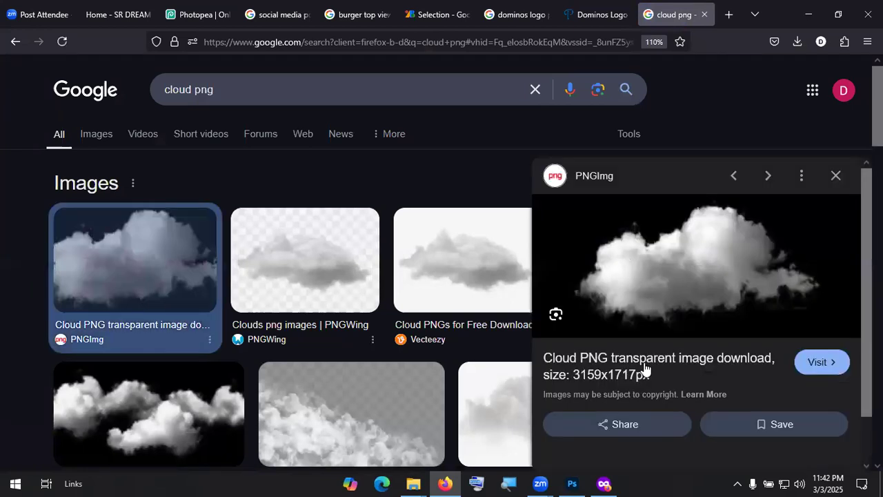
click(644, 368)
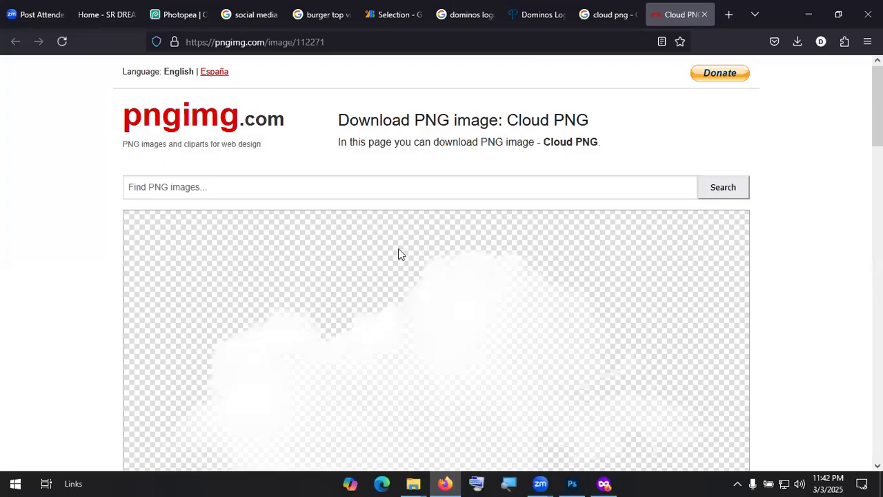
scroll(398, 254, down, 4)
Step: Download the cloud PNG and place it into the roundabout composite, scaling it to about 16%
click(195, 282)
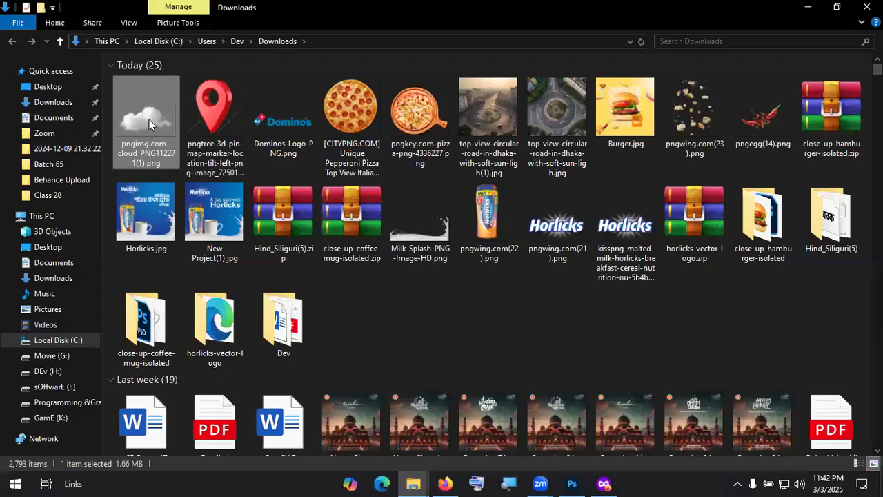
key(alt+Tab)
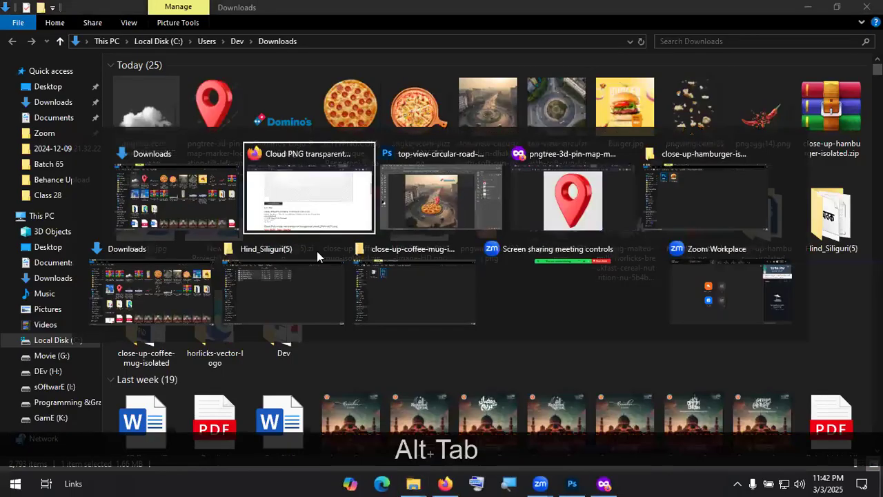
key(alt+Tab)
drag(320, 256, 319, 254)
drag(552, 363, 339, 307)
Step: Shrink the cloud, commit it, and move it to the roundabout's right side
drag(299, 208, 237, 225)
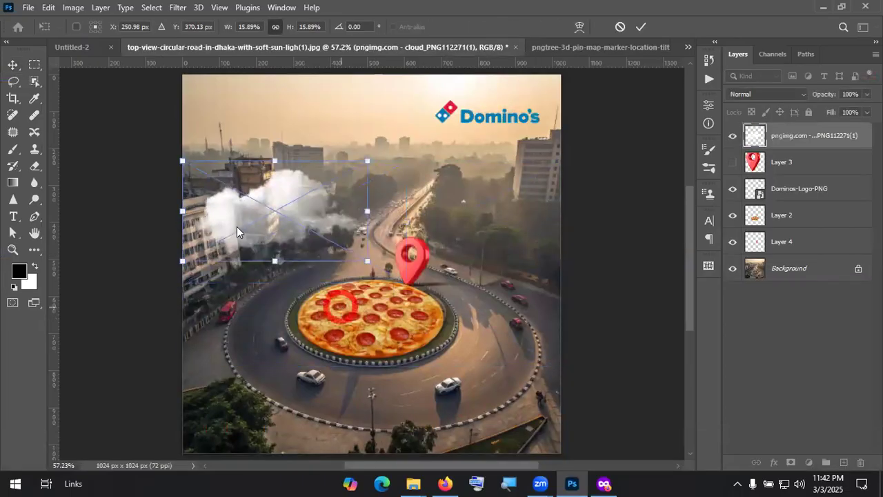
click(640, 28)
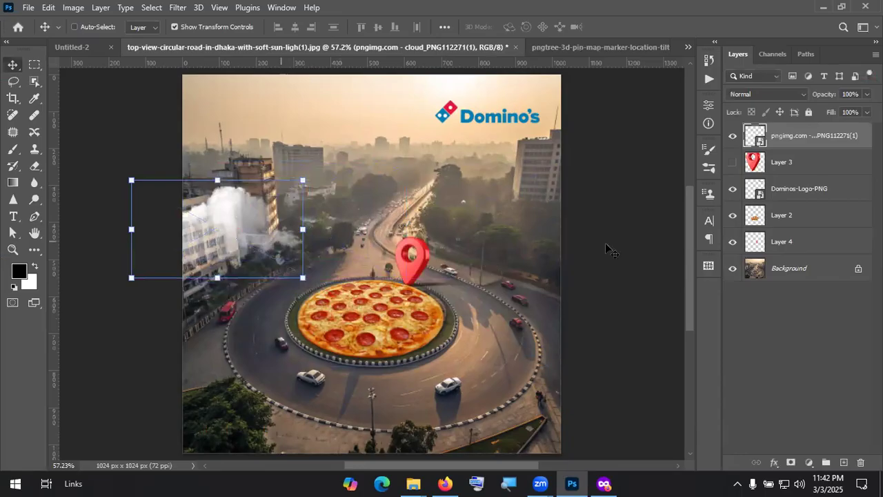
drag(200, 247, 654, 223)
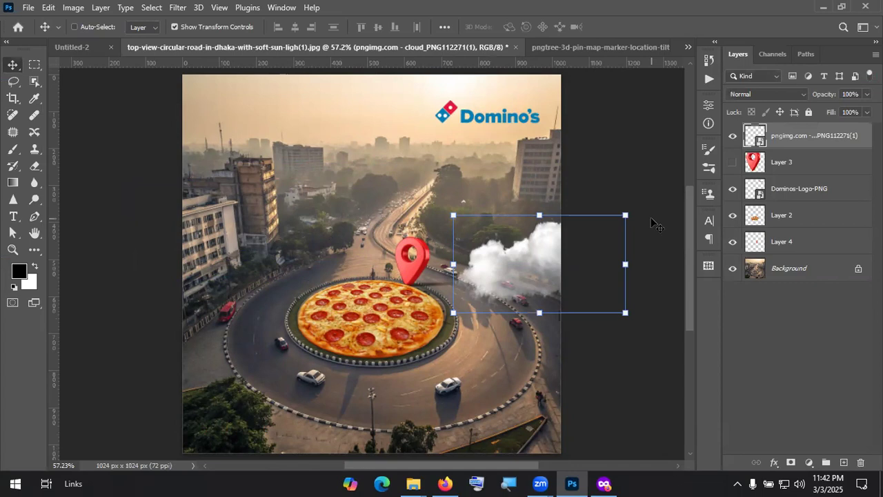
Step: Nudge the cloud slightly up and left in the roundabout composite
click(658, 47)
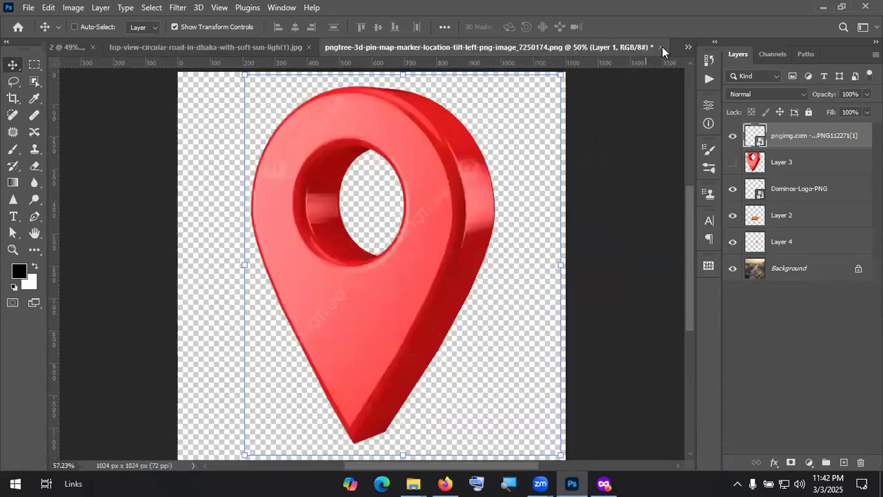
click(295, 46)
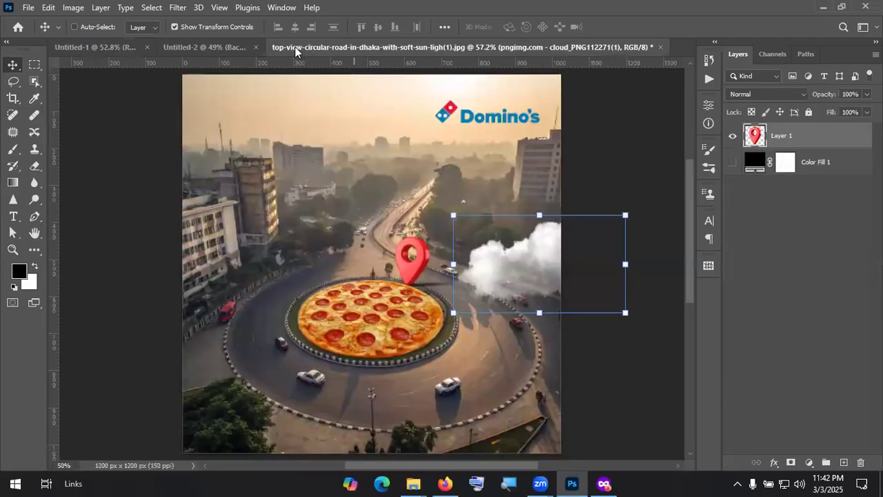
mouse_move(533, 252)
mouse_down()
mouse_move(527, 210)
mouse_move(518, 246)
mouse_up()
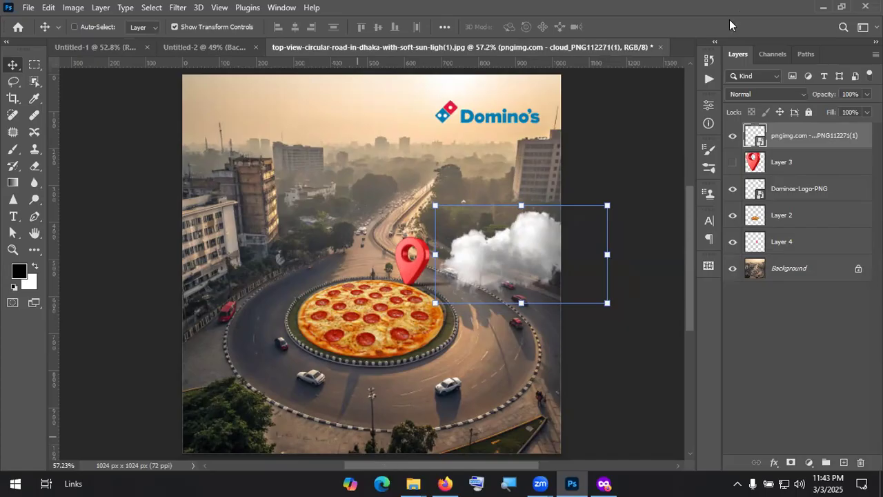
Step: Back in the Domino's composite, take the Brush tool and show its brush tip settings
click(811, 11)
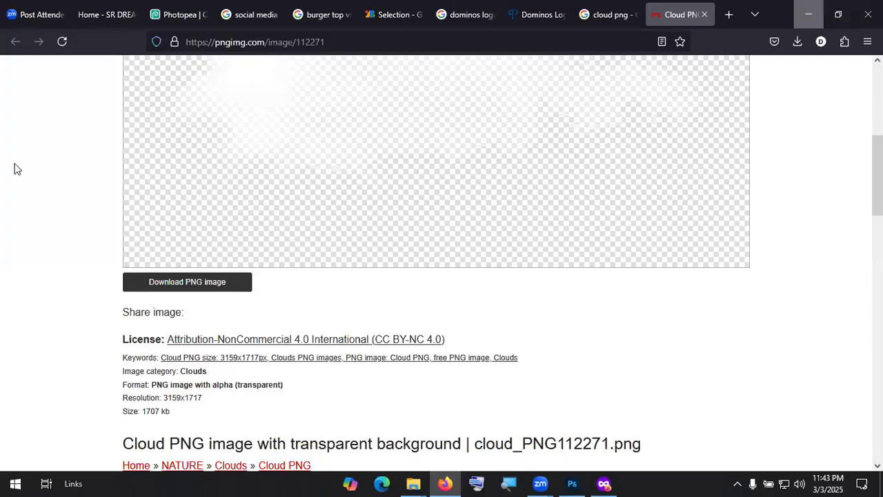
click(808, 14)
click(12, 147)
click(112, 31)
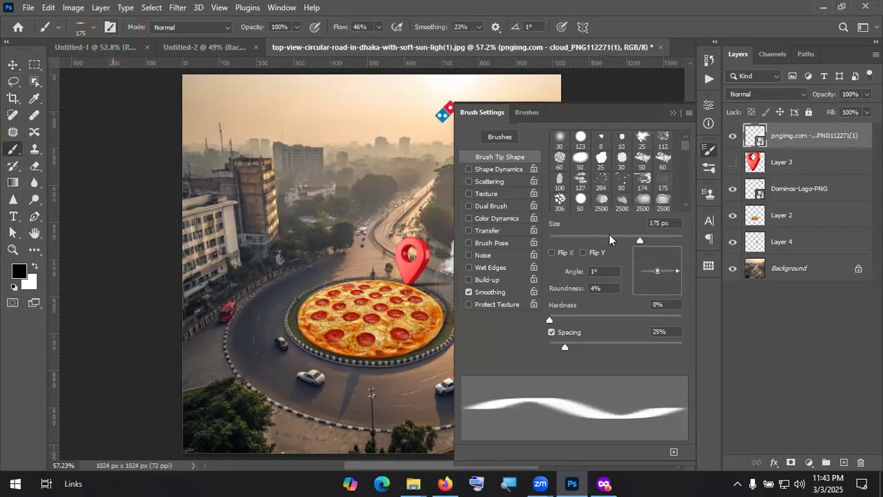
Step: Choose smoke brush tip 1081, hide the cloud PNG layer and add a new empty layer
scroll(621, 183, down, 1)
scroll(623, 183, down, 2)
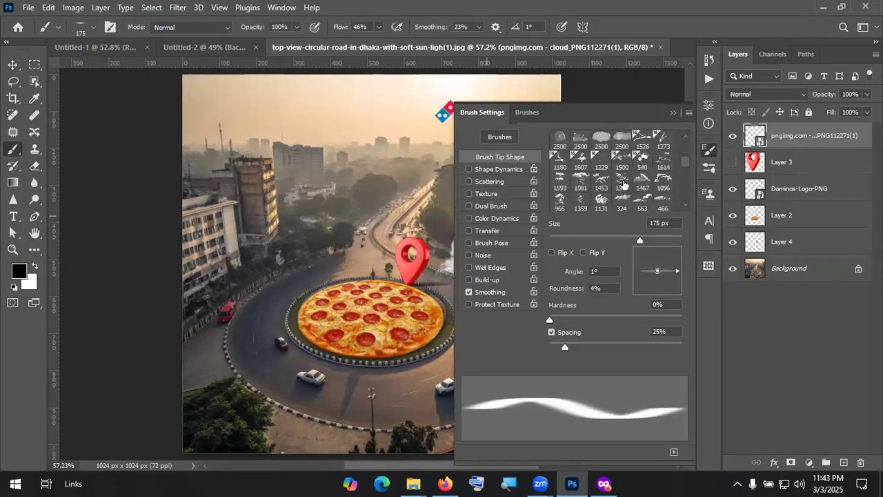
click(583, 181)
click(673, 113)
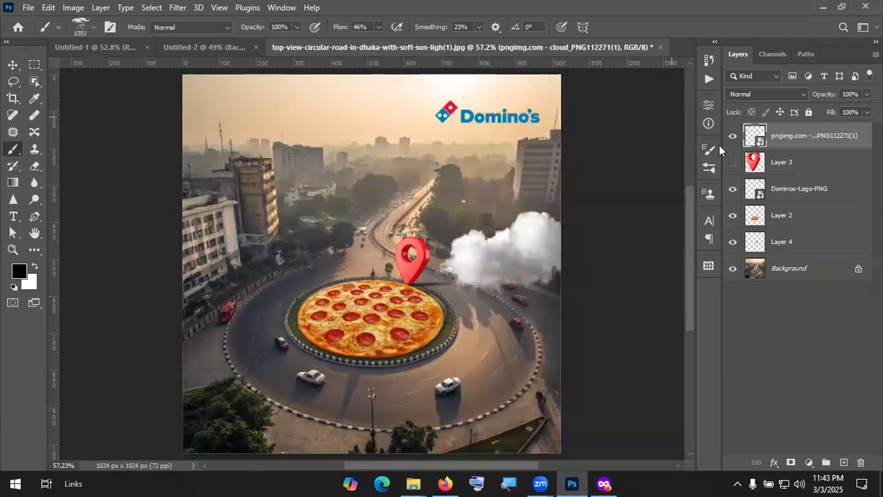
click(733, 135)
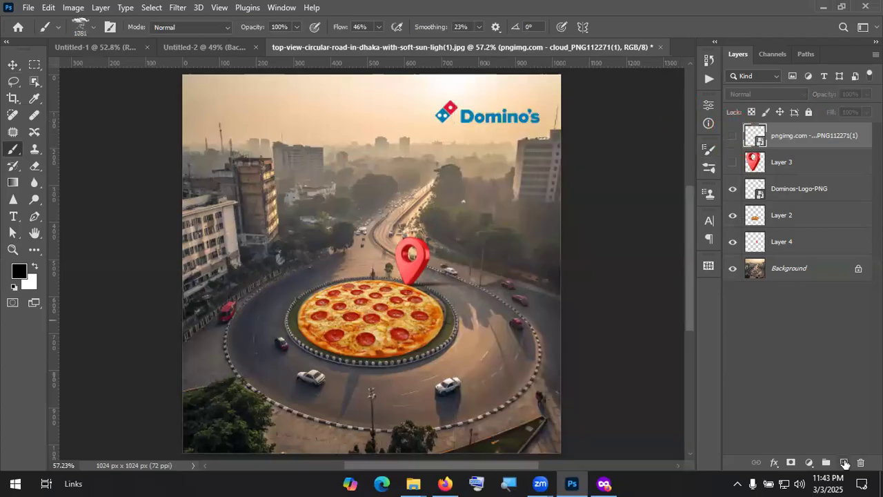
click(843, 462)
Step: At 500 px, stamp dense white smoke over the left-side buildings
key(bracketleft)
key(bracketleft)
key(bracketleft)
key(bracketleft)
key(bracketleft)
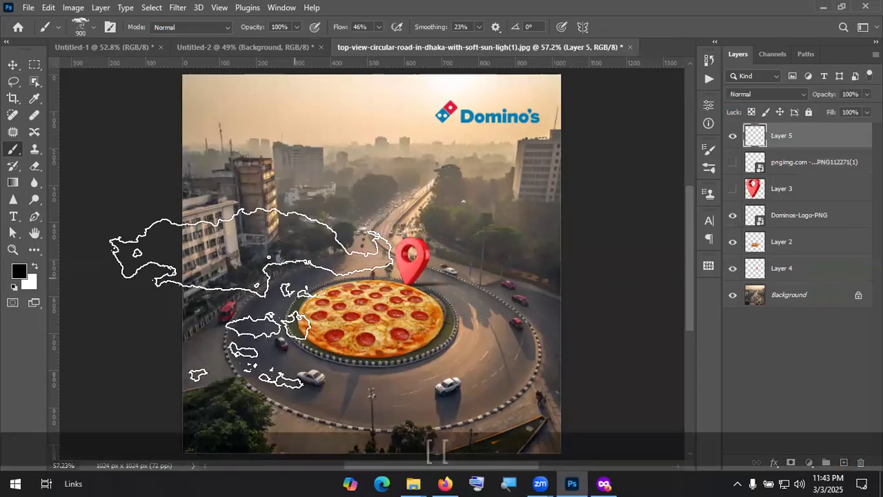
click(238, 293)
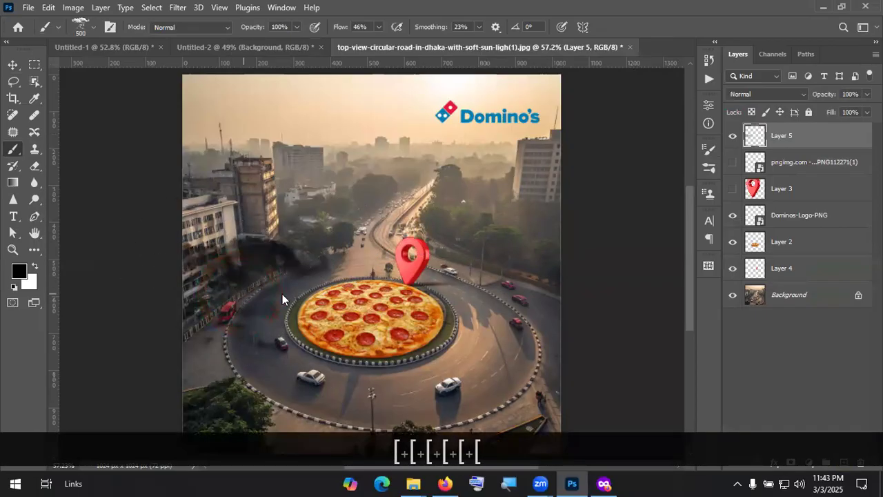
key(ctrl+z)
key(ctrl+z)
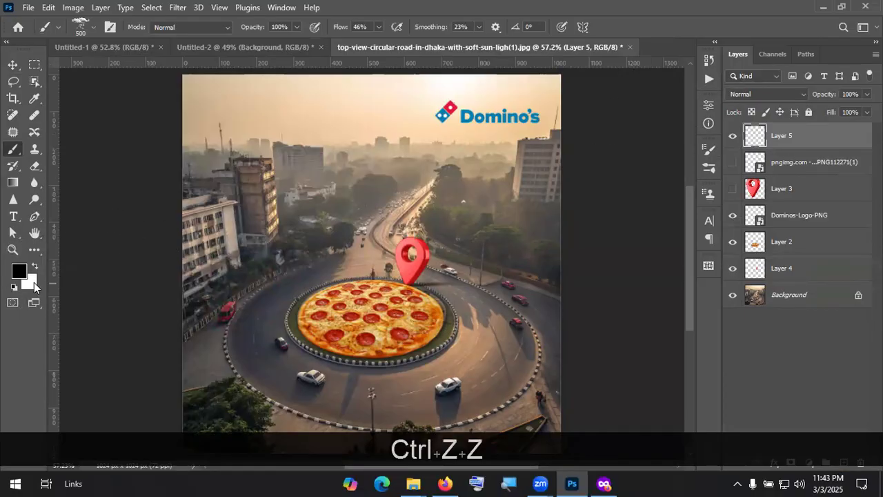
click(35, 267)
click(230, 270)
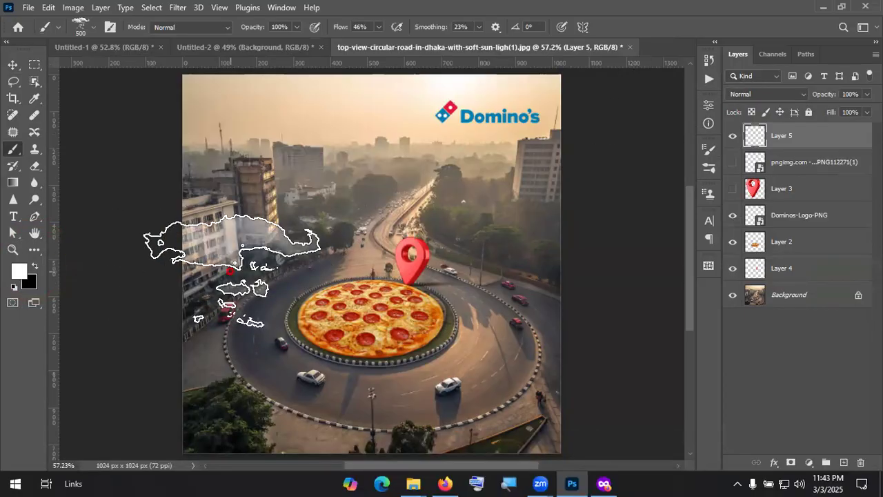
click(230, 270)
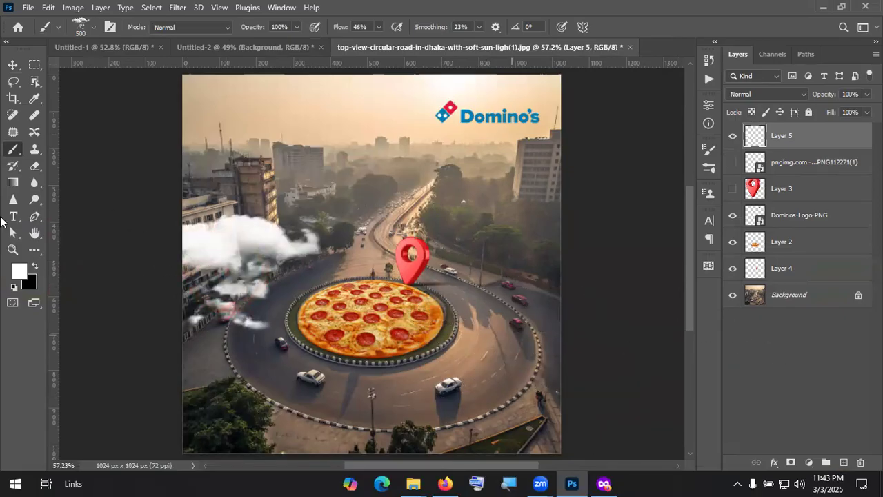
Step: With cloud tip 324, stamp clouds right of the pizza, top-right and upper-left buildings
click(110, 28)
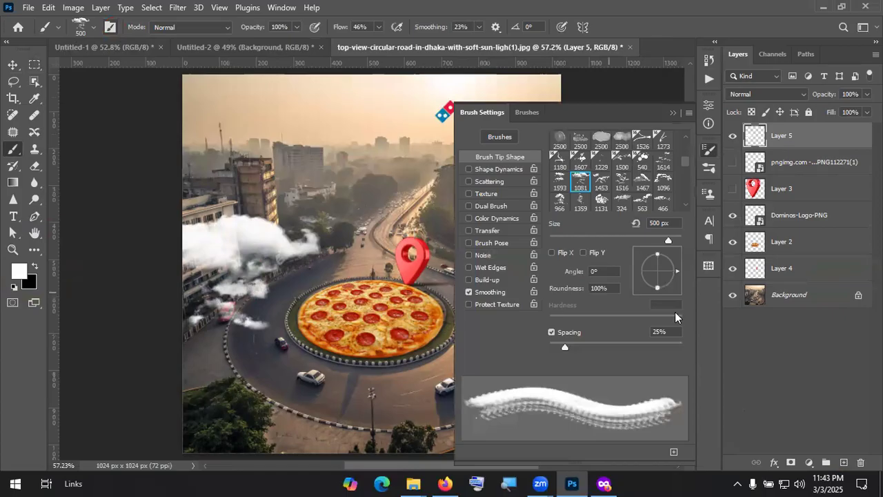
scroll(642, 200, down, 1)
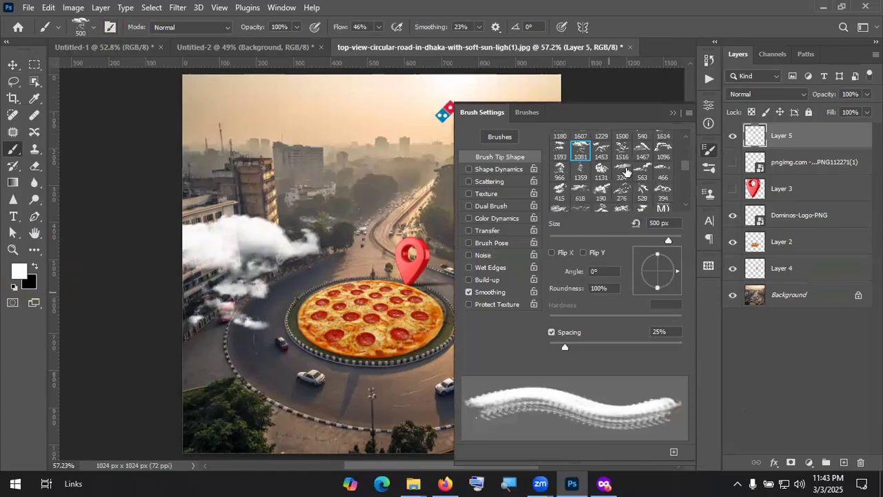
click(622, 172)
click(672, 113)
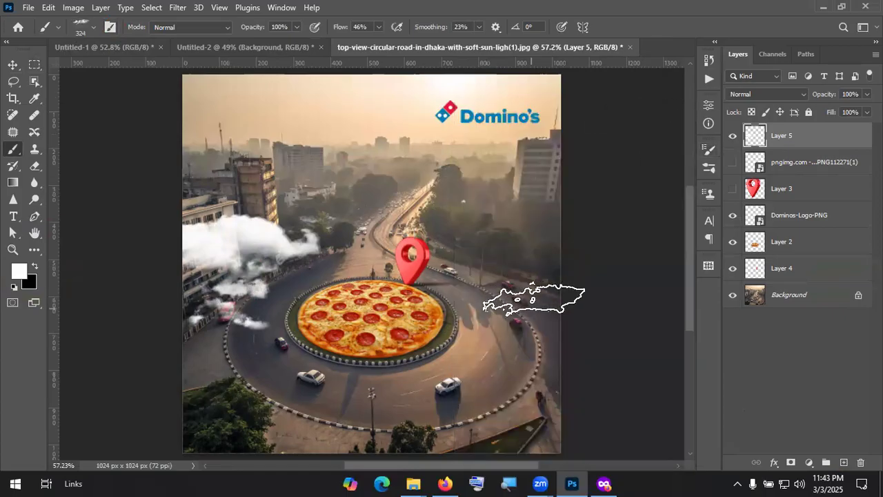
click(534, 298)
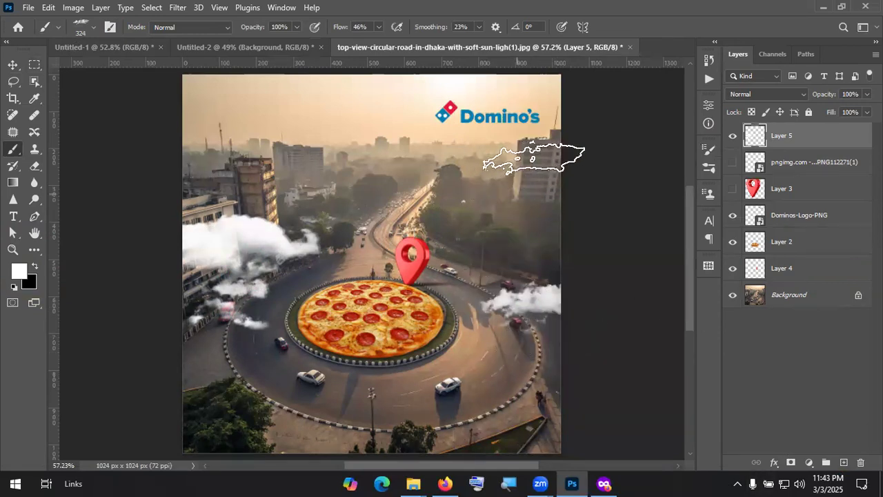
click(529, 164)
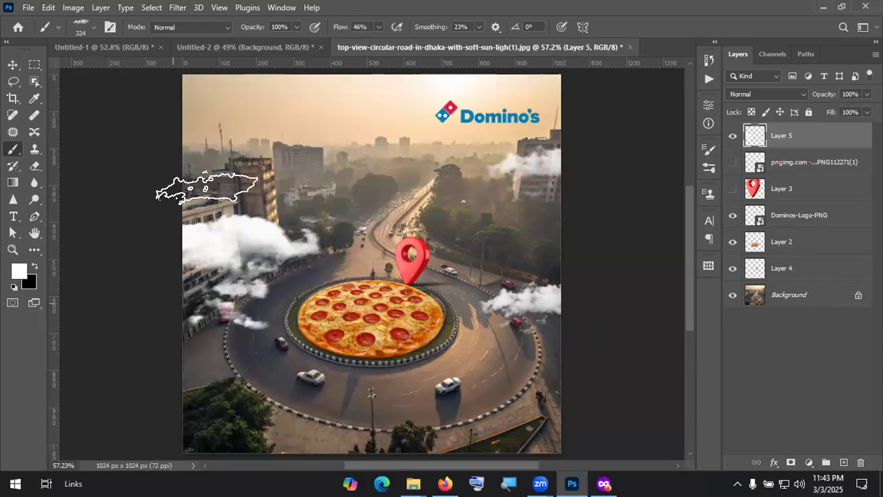
click(283, 159)
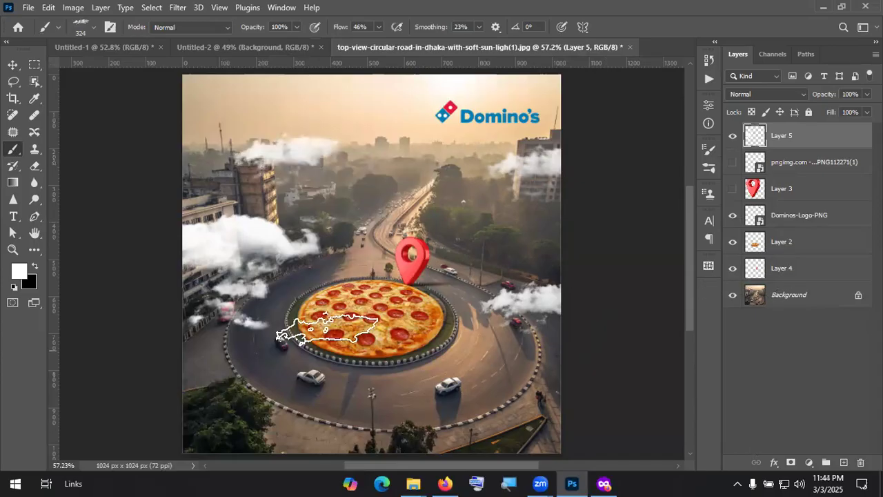
key(v)
click(727, 338)
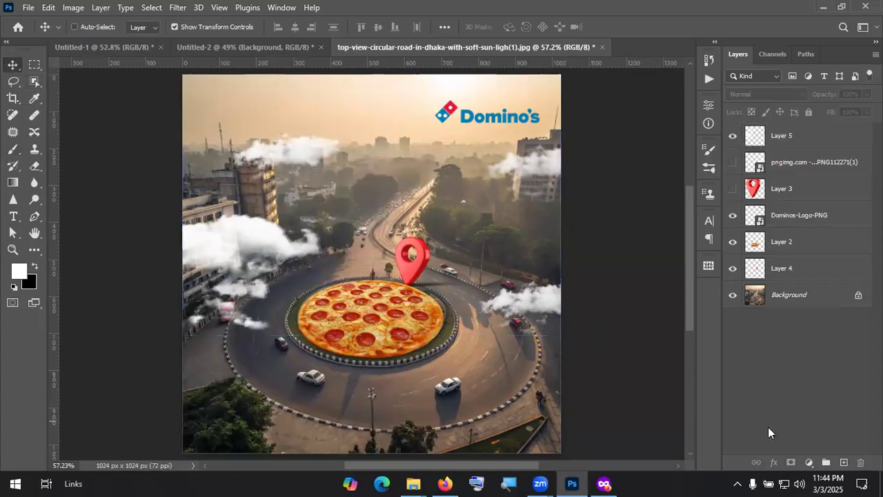
Step: Create a Lorem Ipsum placeholder text, enlarge it and set it above the road below the skyline
click(749, 357)
click(14, 219)
click(375, 199)
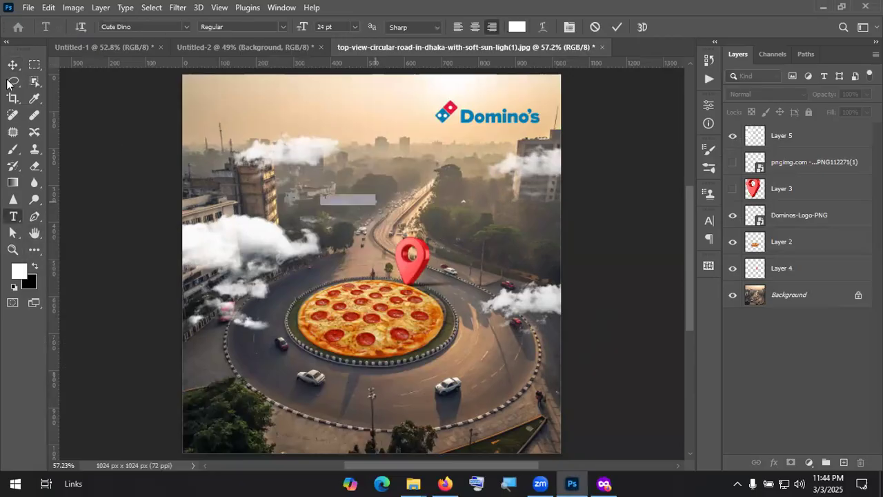
drag(360, 201, 503, 203)
click(486, 229)
key(Return)
drag(449, 198, 388, 198)
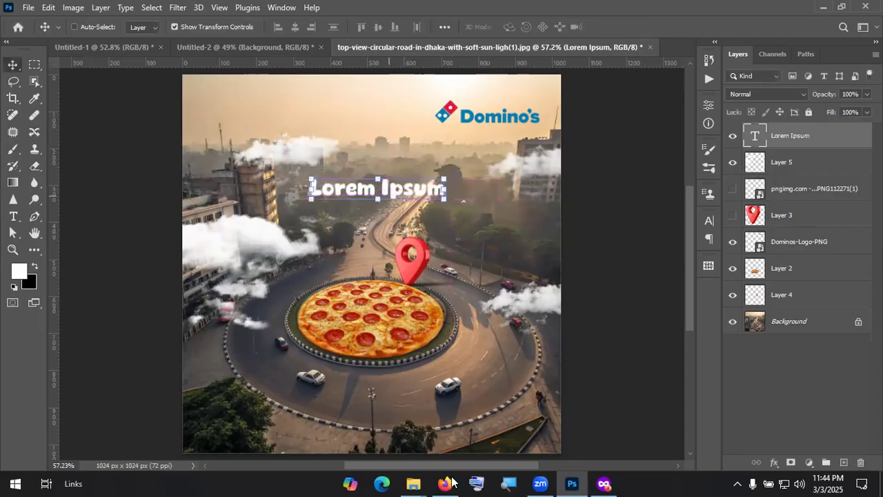
Step: Load lipighor.com in a new Firefox tab and scroll through its free Bangla fonts
click(452, 481)
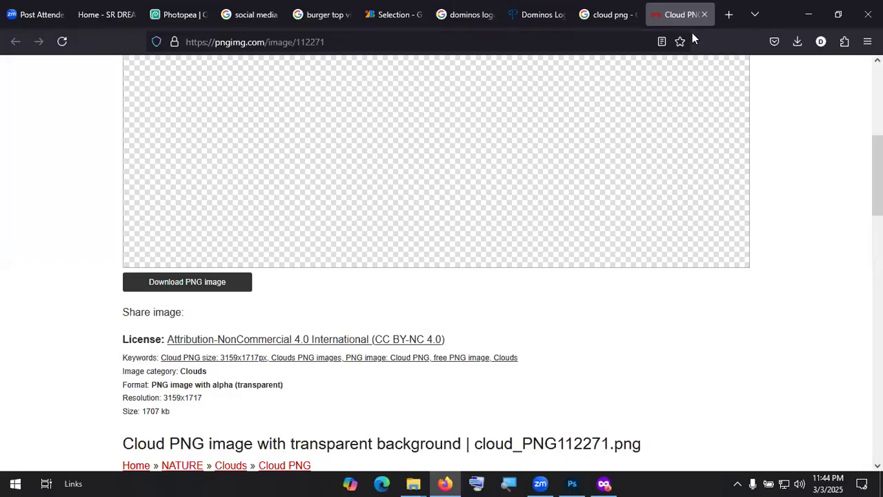
click(728, 15)
text(l)
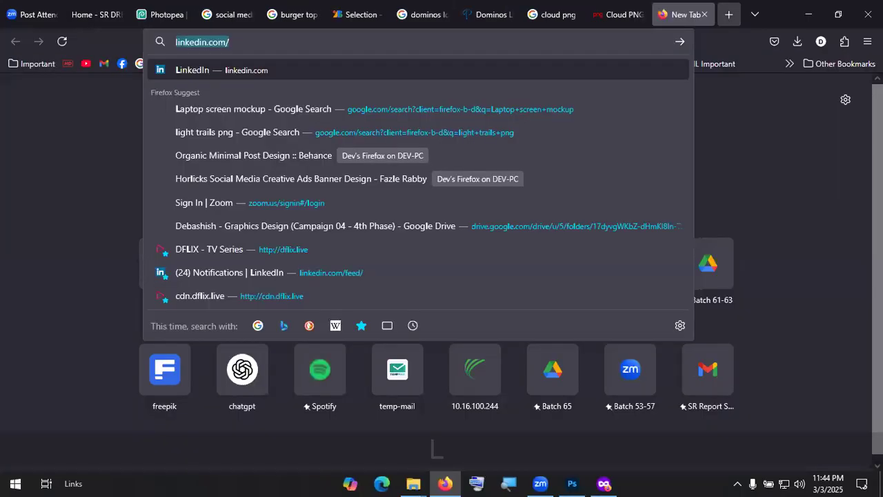
text(ipi)
key(Return)
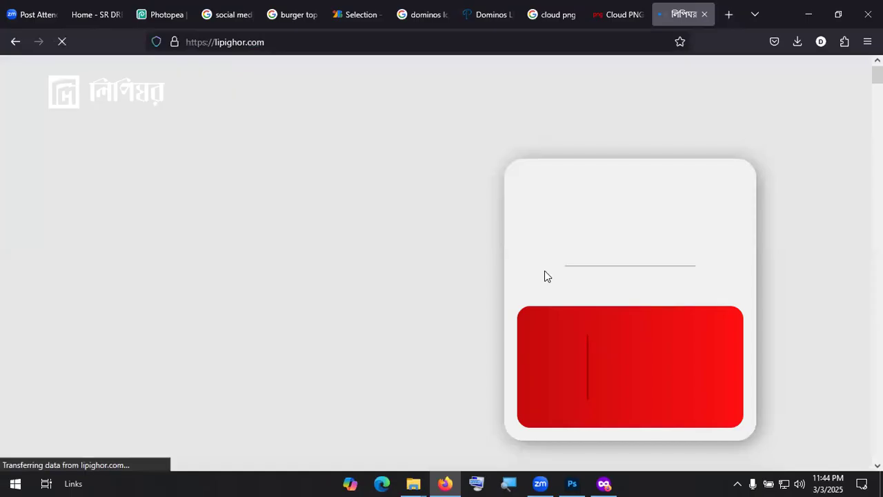
scroll(545, 271, down, 5)
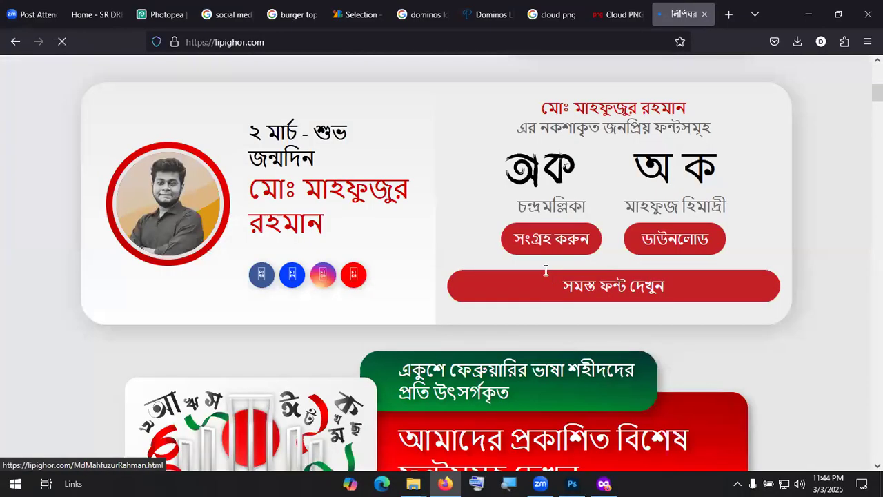
scroll(548, 269, up, 5)
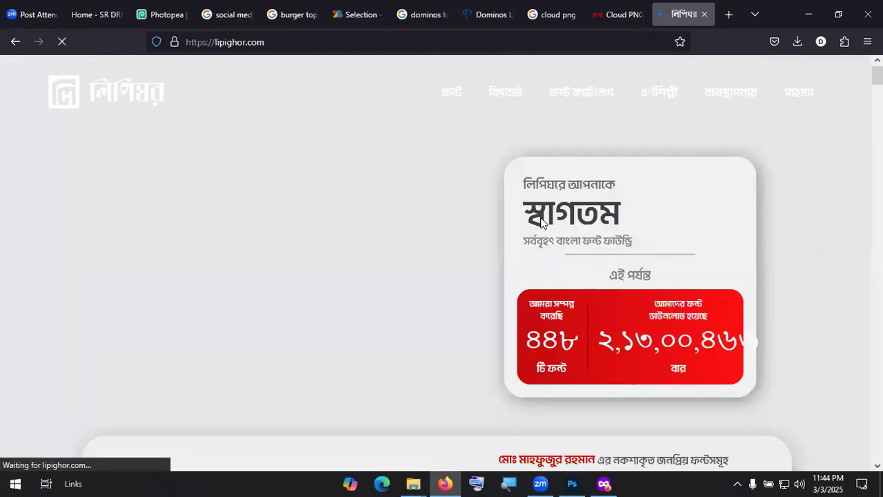
scroll(542, 221, down, 10)
scroll(321, 179, up, 2)
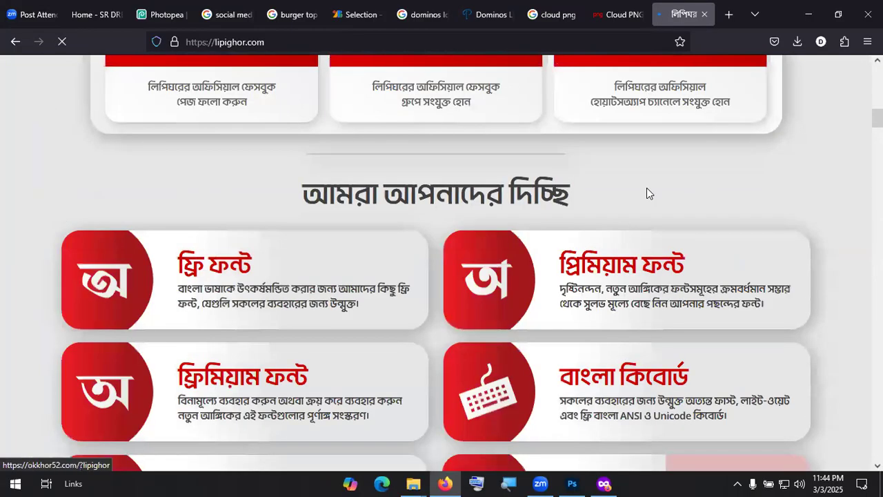
scroll(456, 231, down, 2)
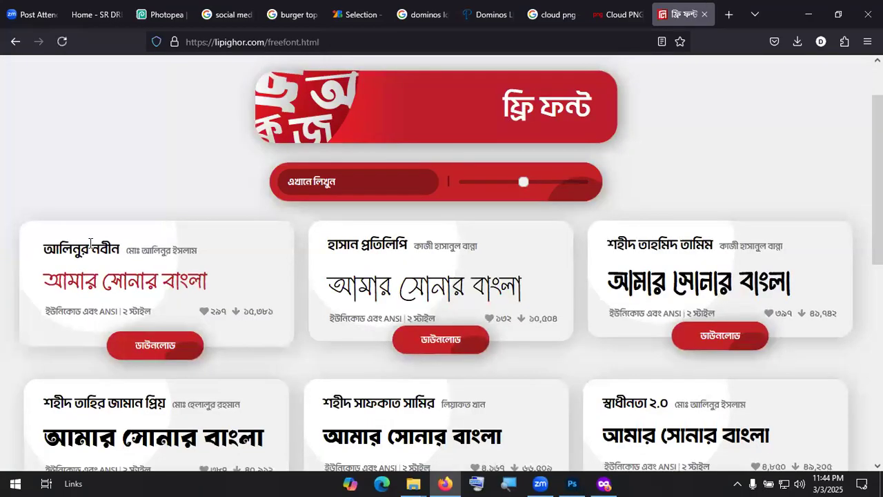
scroll(581, 249, down, 3)
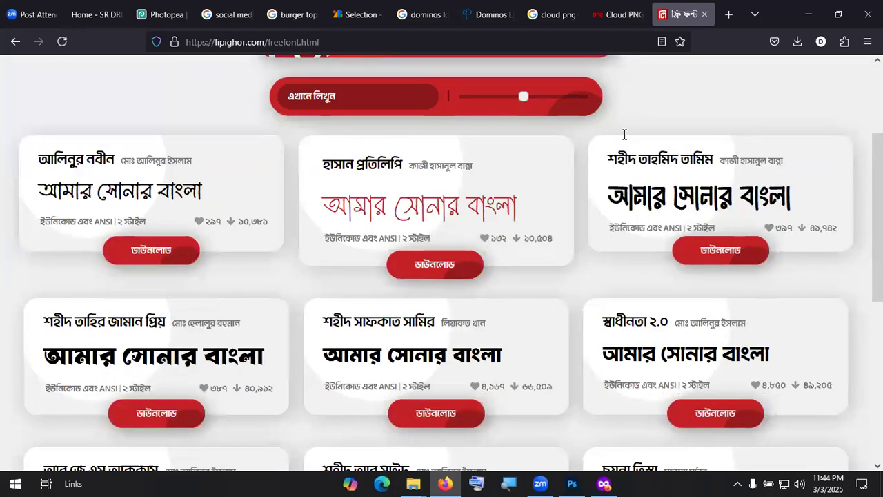
scroll(646, 114, down, 1)
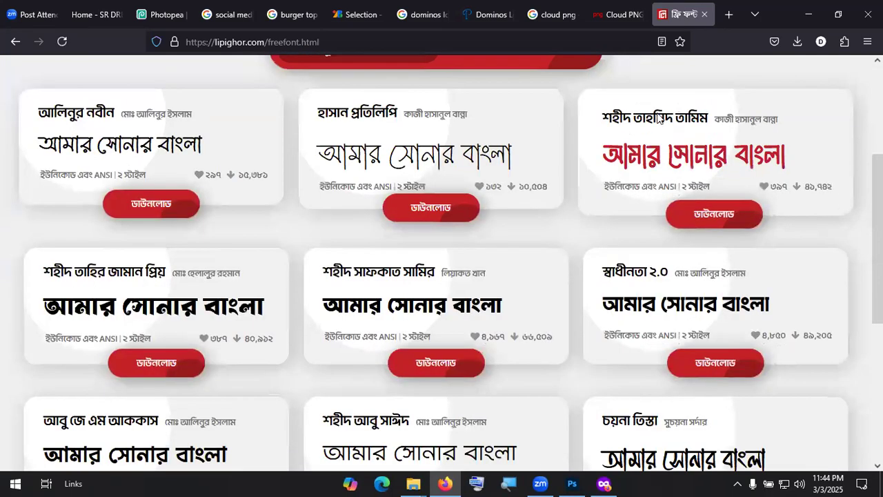
scroll(538, 262, down, 2)
scroll(744, 224, down, 1)
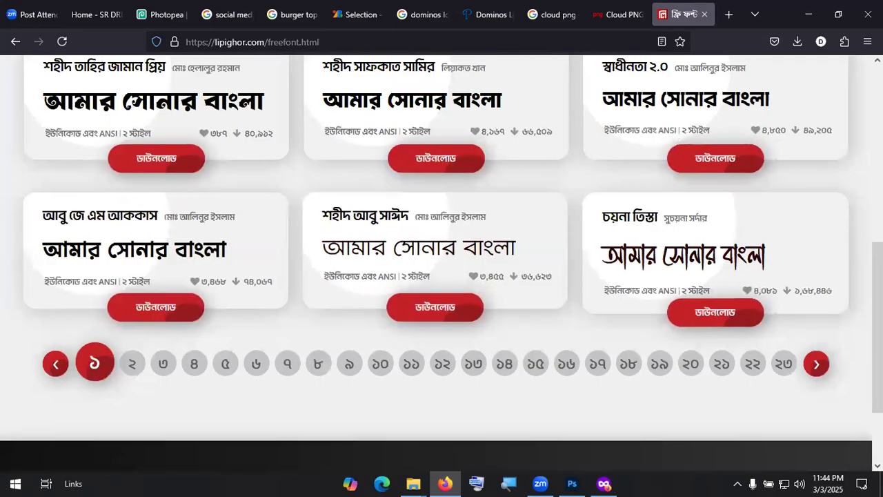
scroll(394, 105, up, 1)
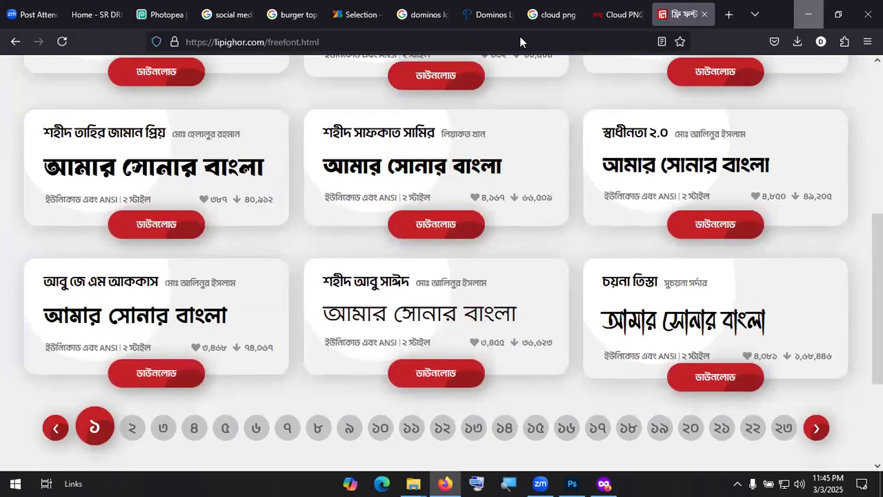
key(alt+Tab)
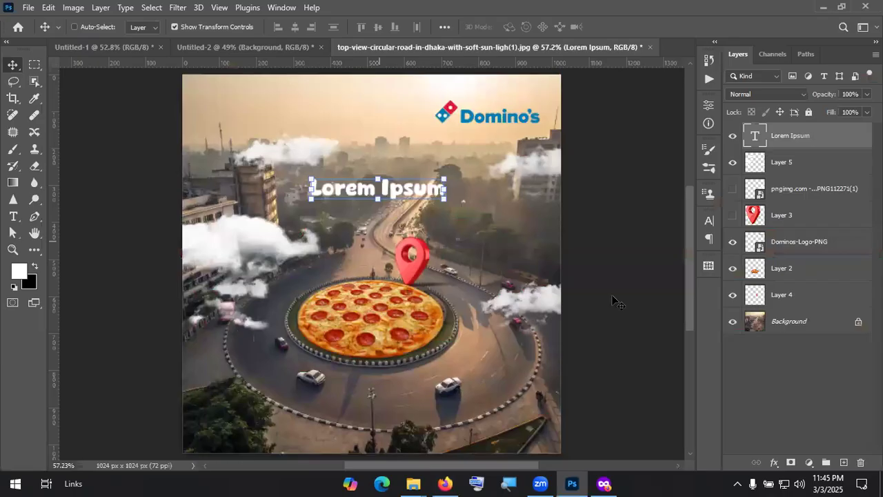
Step: Start the Avro Bangla keyboard and apply the Hind Siliguri font to the placeholder text
double_click(403, 196)
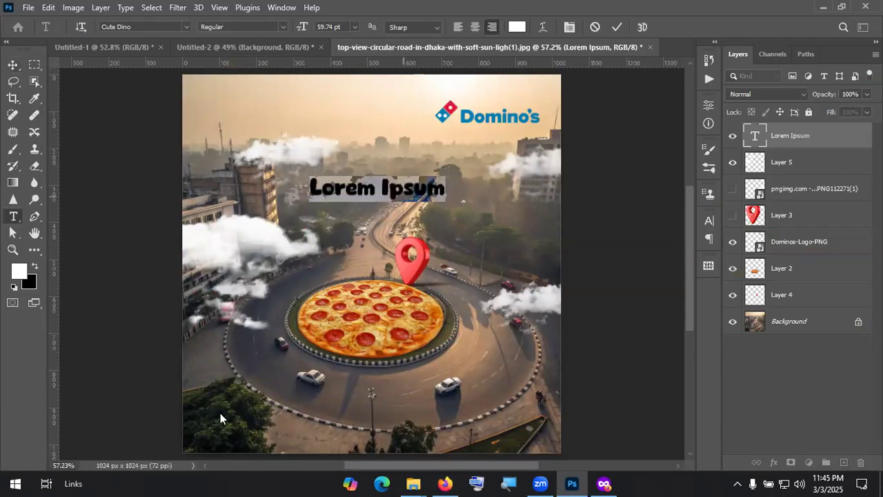
key(super)
click(103, 281)
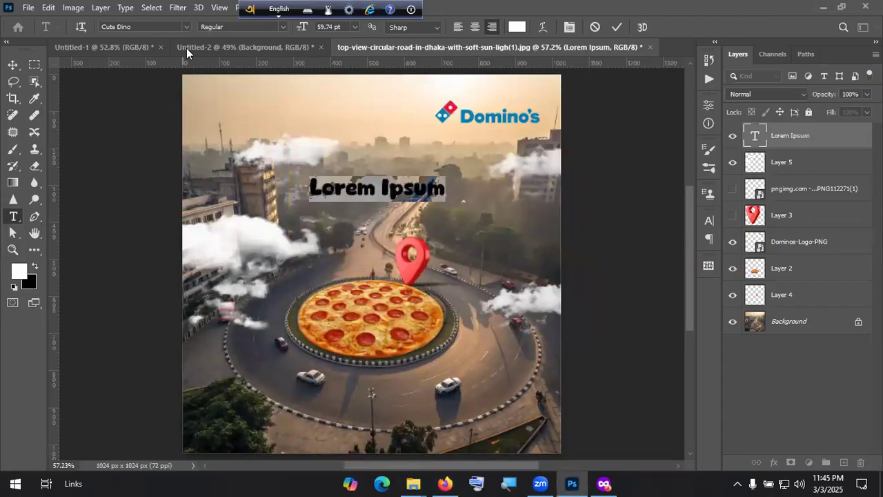
click(185, 27)
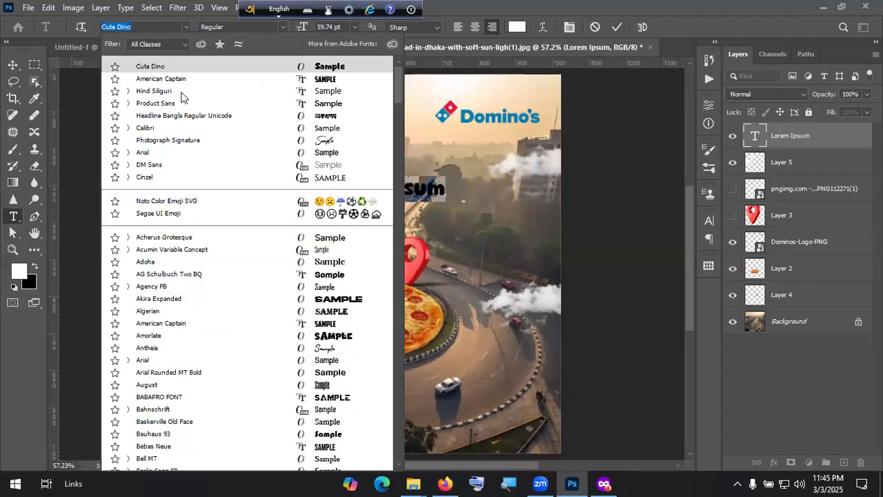
key(Down)
key(Down)
key(Return)
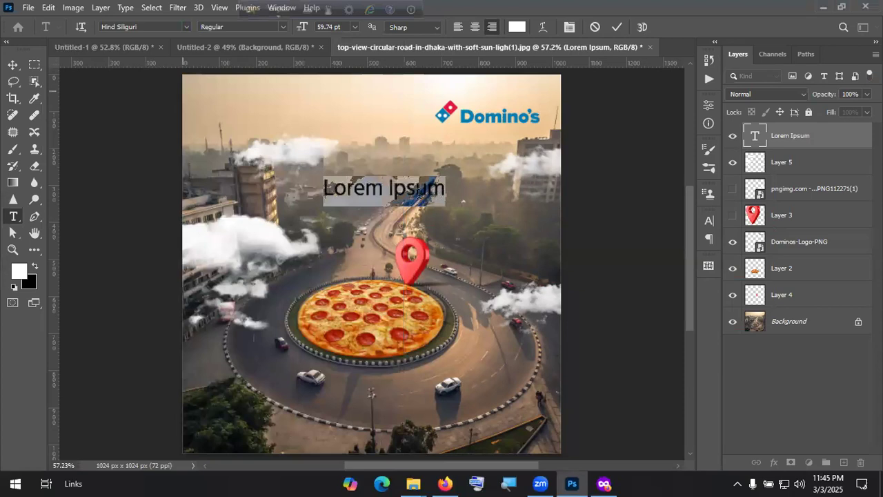
click(418, 193)
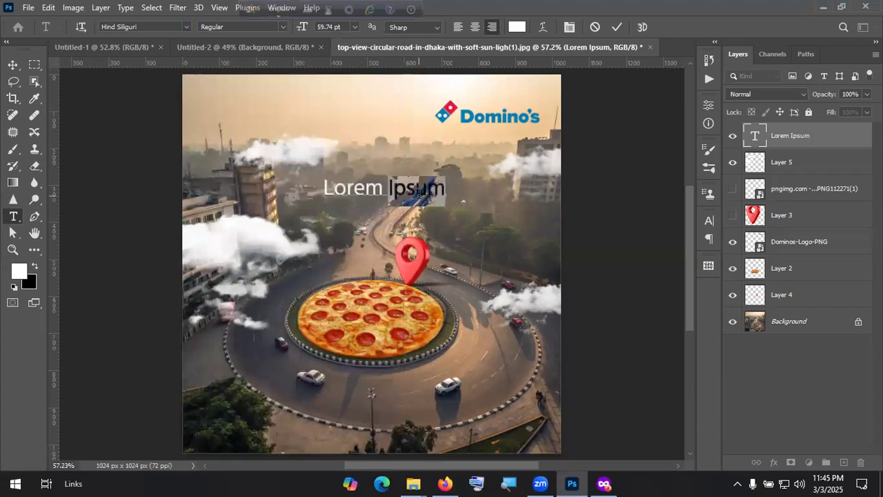
Step: Replace the placeholder with the Bangla line ডোমিনোস এখন আপনার শহরে
key(ctrl+a)
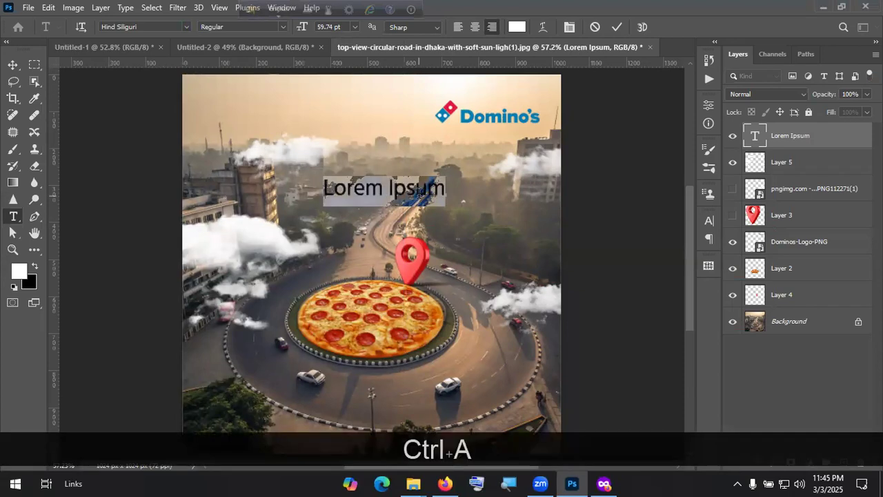
key(shift+d)
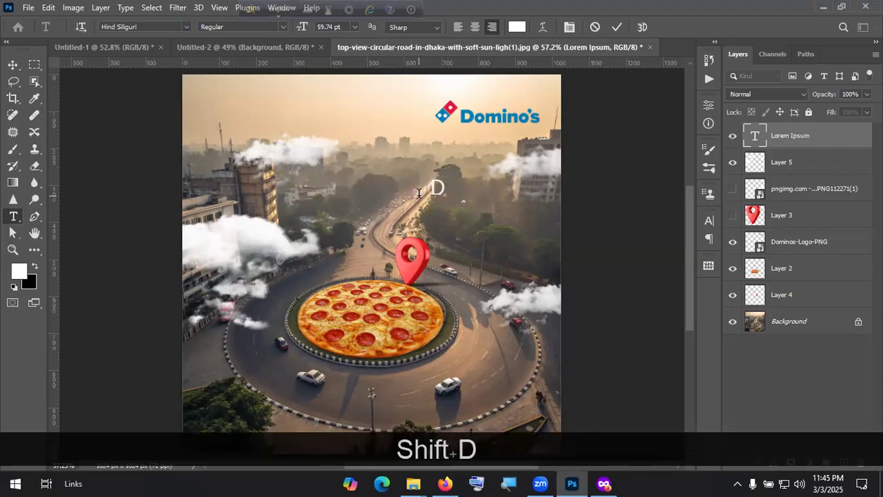
key(BackSpace)
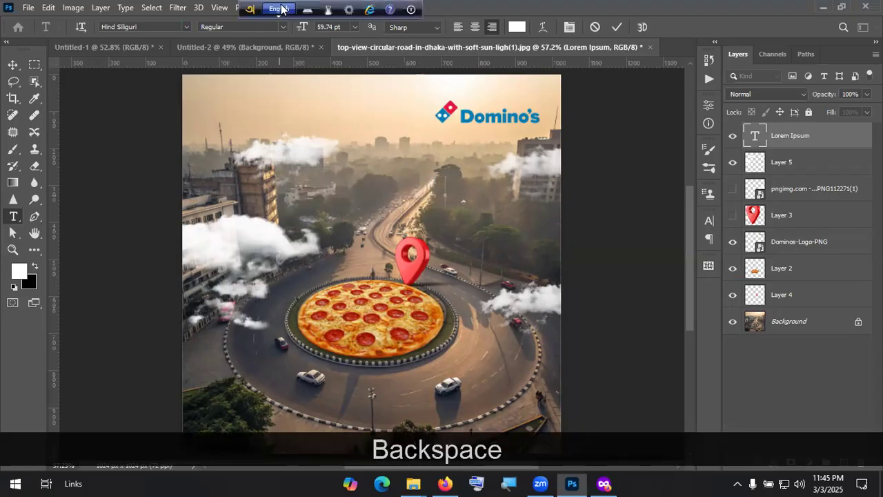
key(F12)
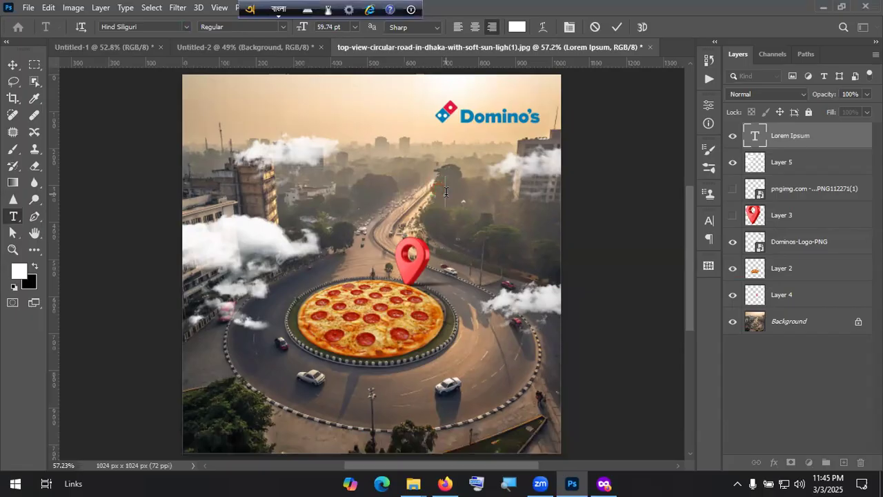
text(D)
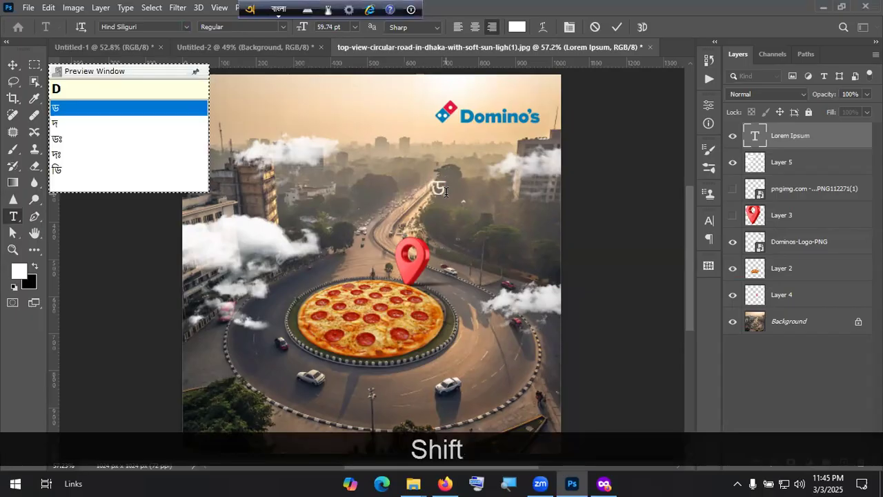
text(Omino )
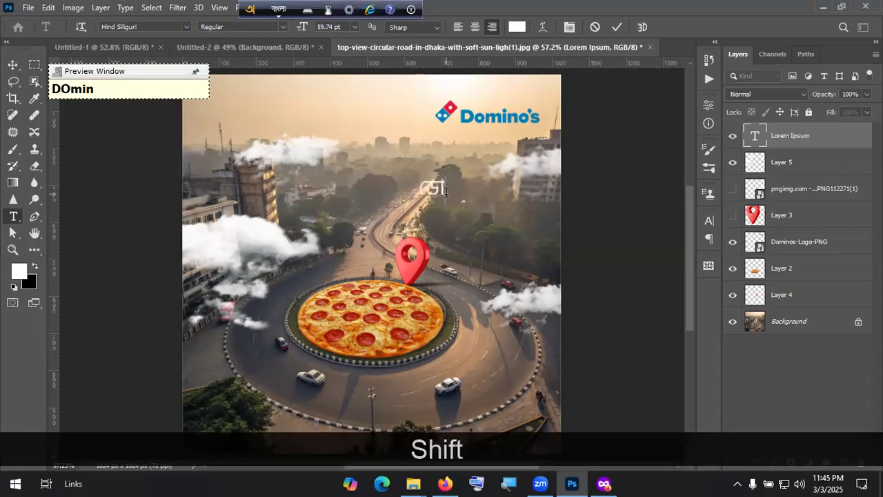
text(s)
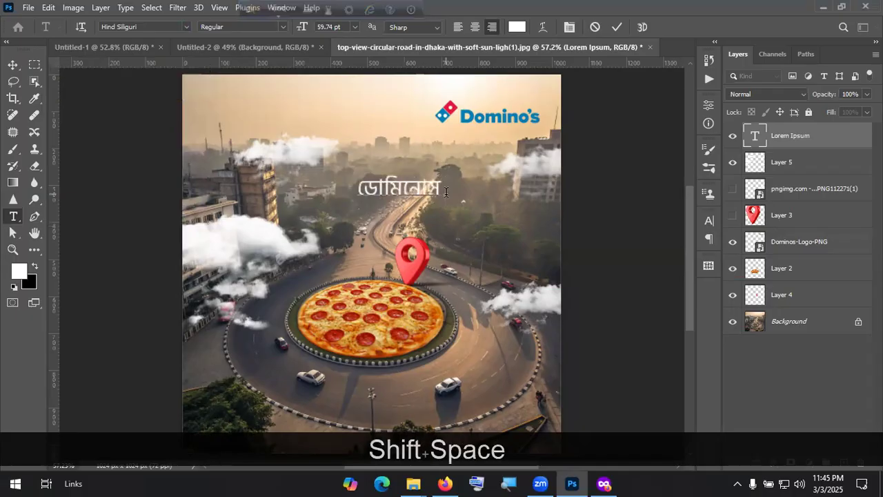
key(BackSpace)
text(e apona)
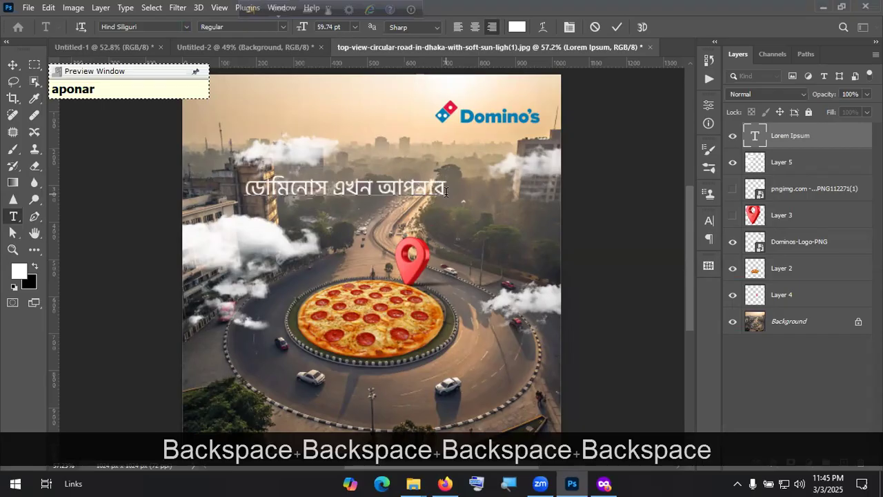
text( shohore)
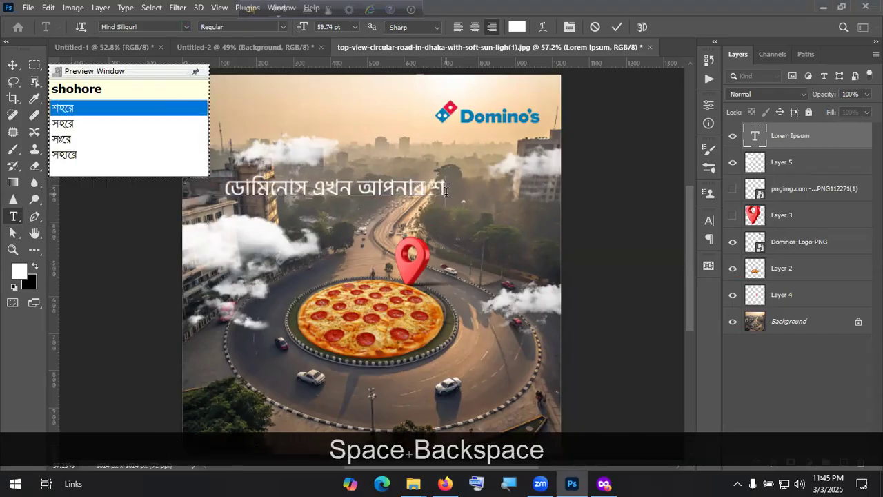
click(617, 26)
Step: Make the headline bold and move it down toward the pin
click(15, 68)
drag(359, 191, 443, 207)
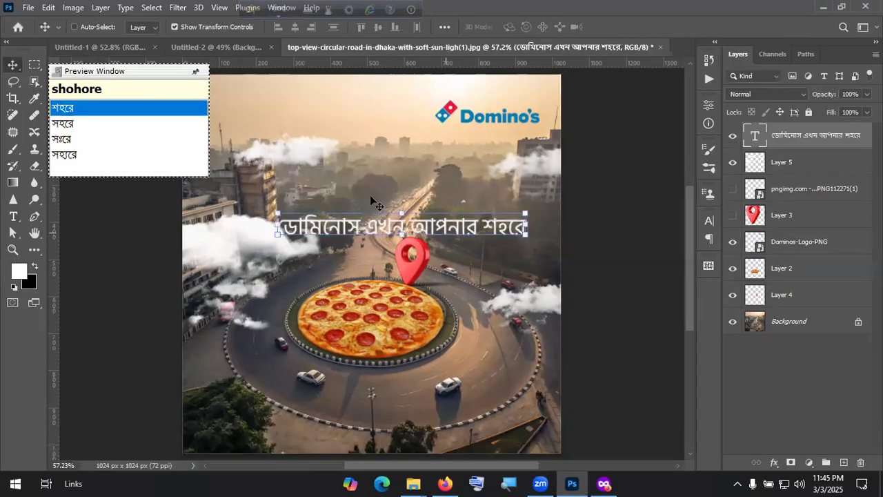
double_click(399, 203)
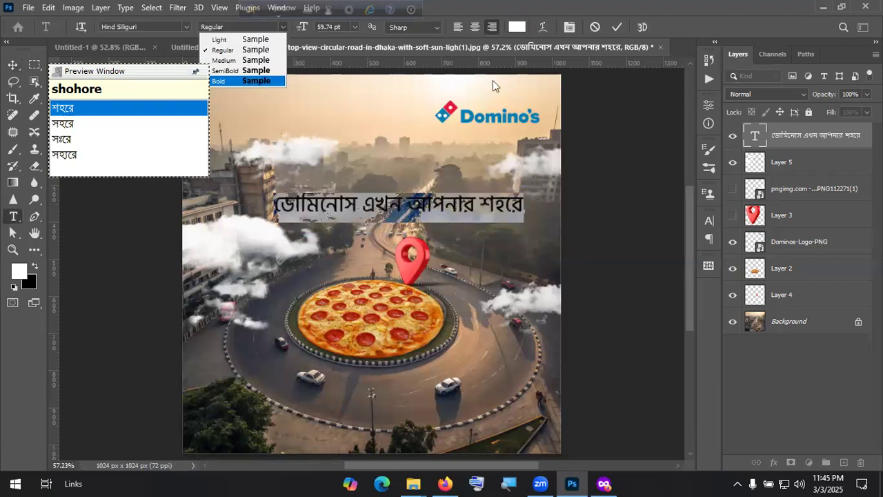
click(259, 82)
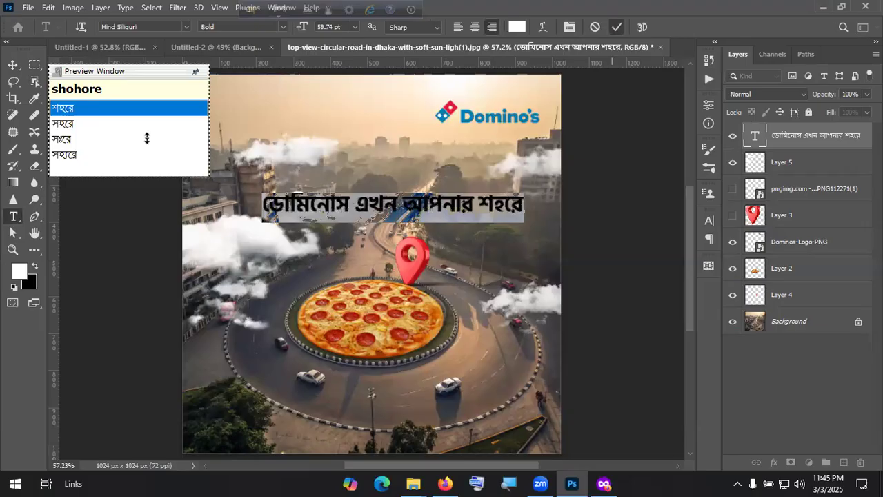
click(613, 28)
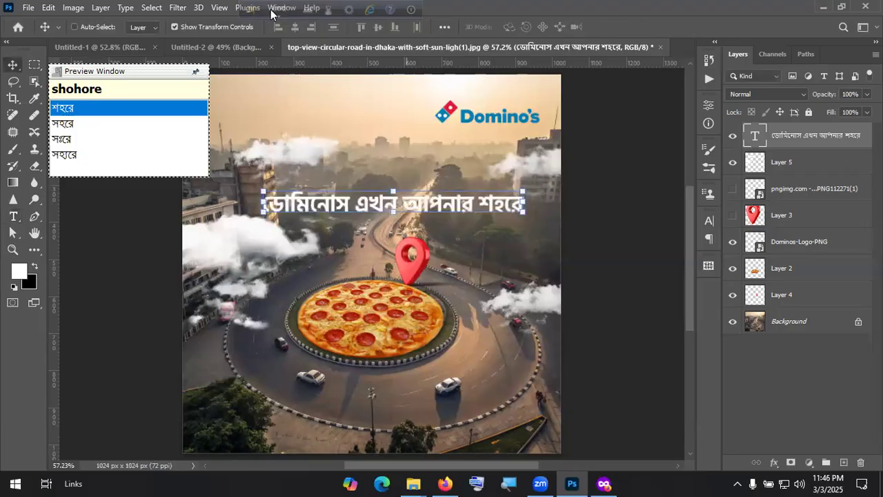
key(F12)
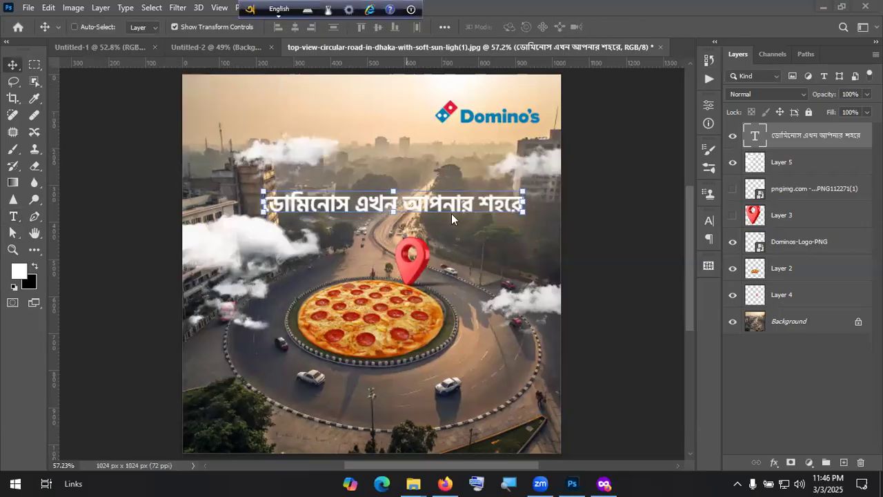
drag(451, 213, 445, 231)
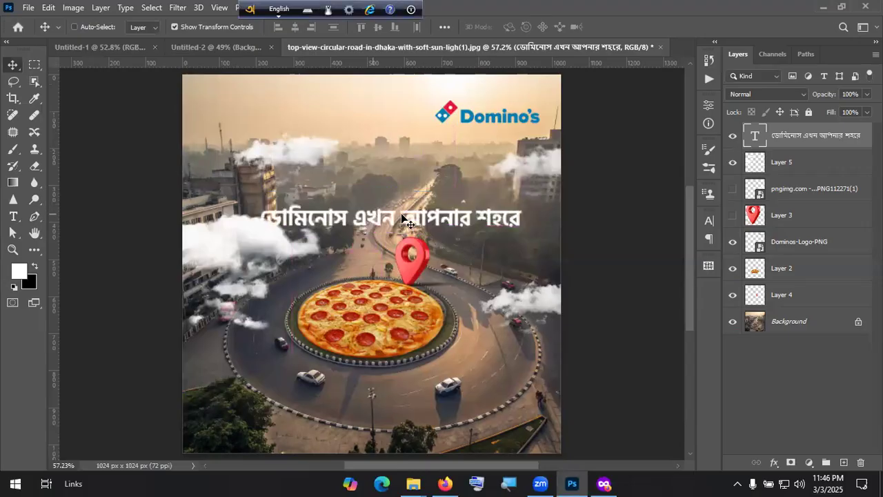
Step: Split the headline into two lines, set আপনার শহরে to 90 pt, and raise it slightly
double_click(403, 218)
key(BackSpace)
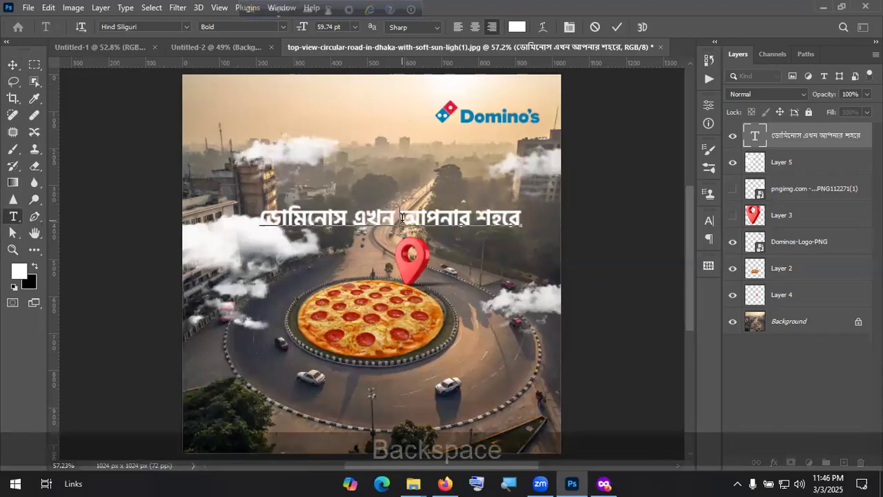
key(Return)
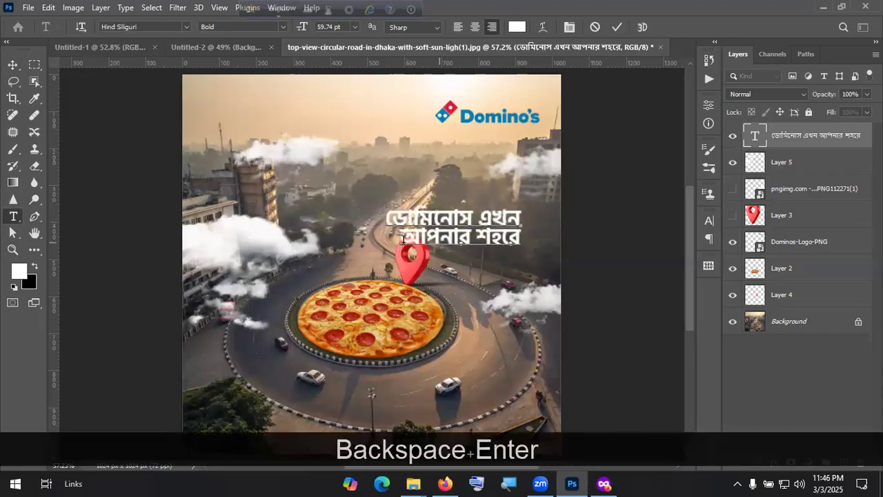
drag(527, 237, 398, 239)
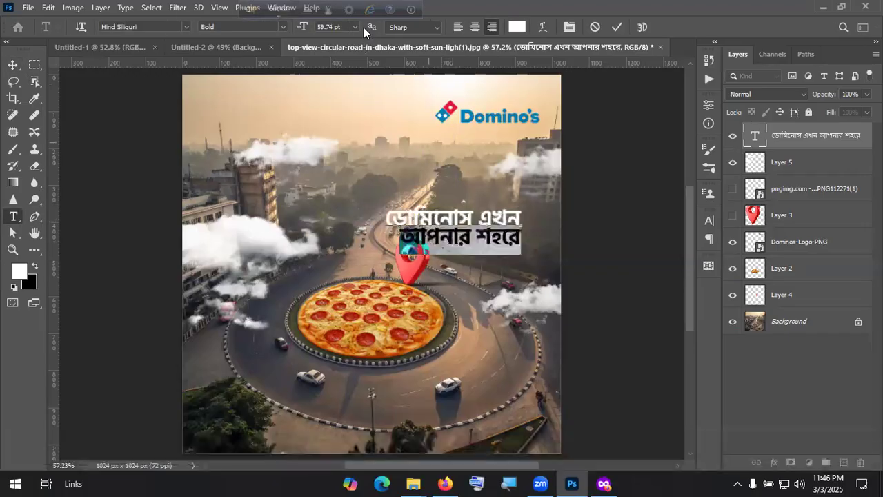
click(354, 27)
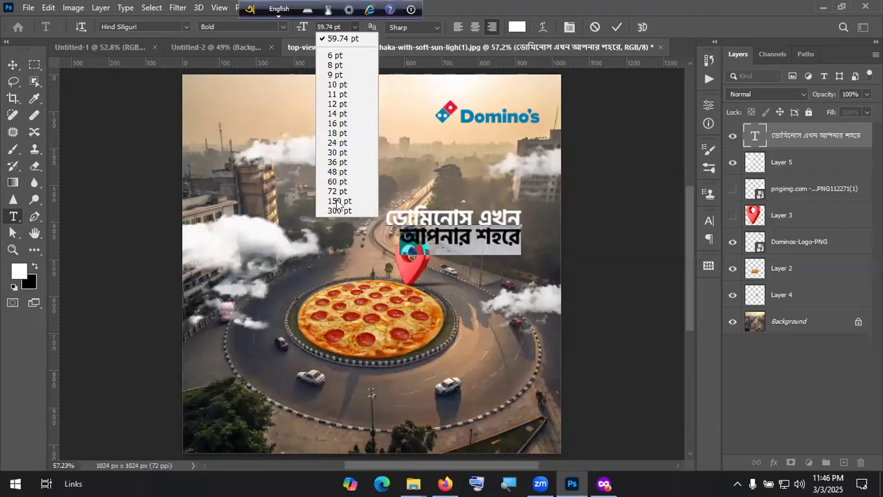
click(338, 26)
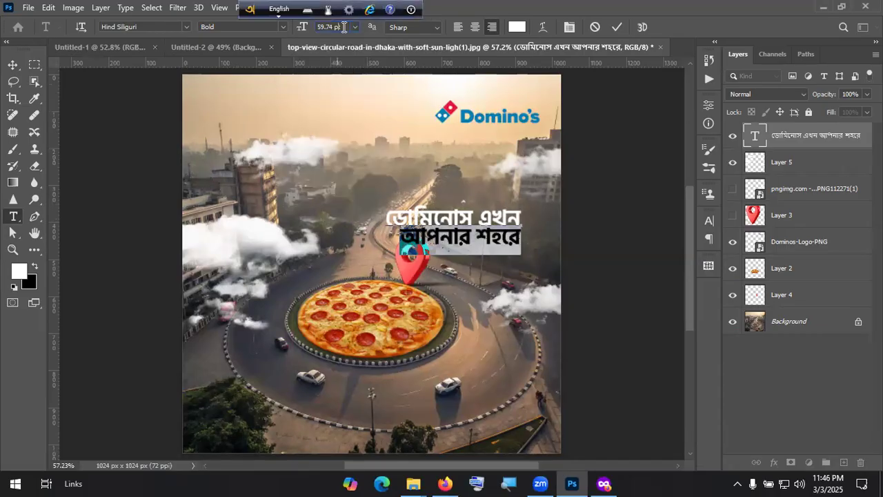
text(9)
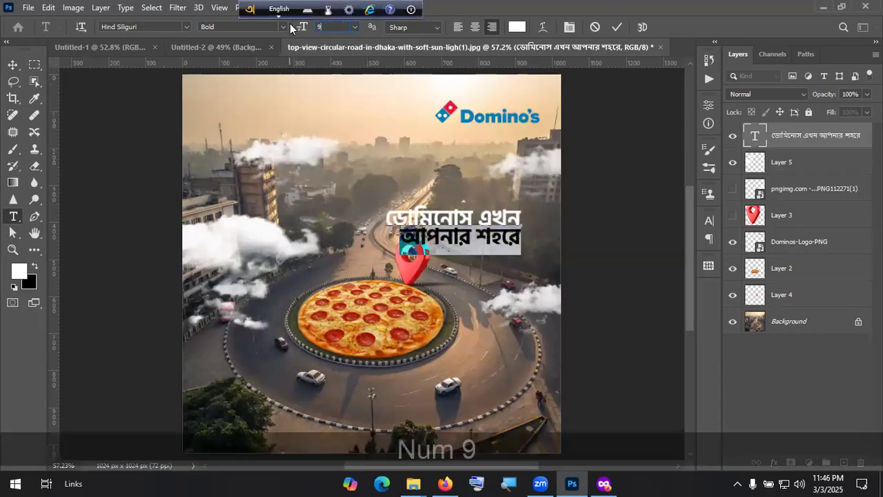
text(0)
key(Return)
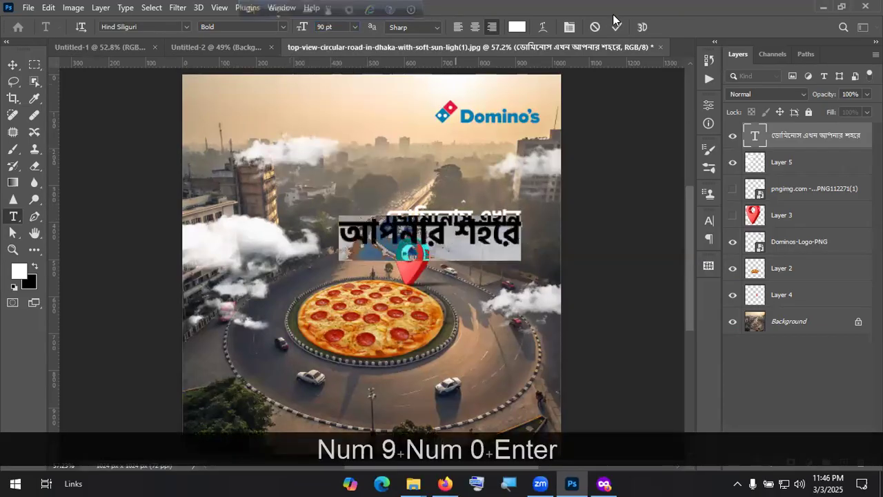
click(616, 30)
key(v)
drag(495, 232, 494, 204)
Step: Set the headline leading to Auto and shrink it to about three-quarters size
double_click(477, 197)
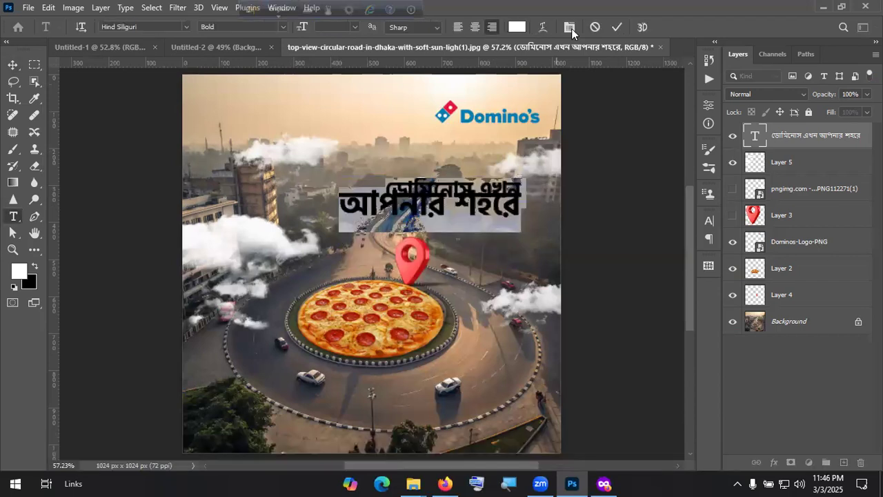
click(570, 27)
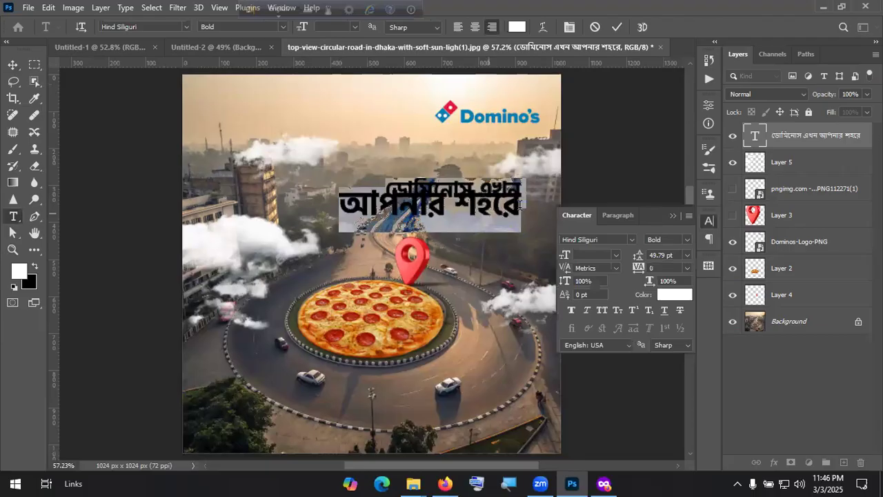
click(686, 255)
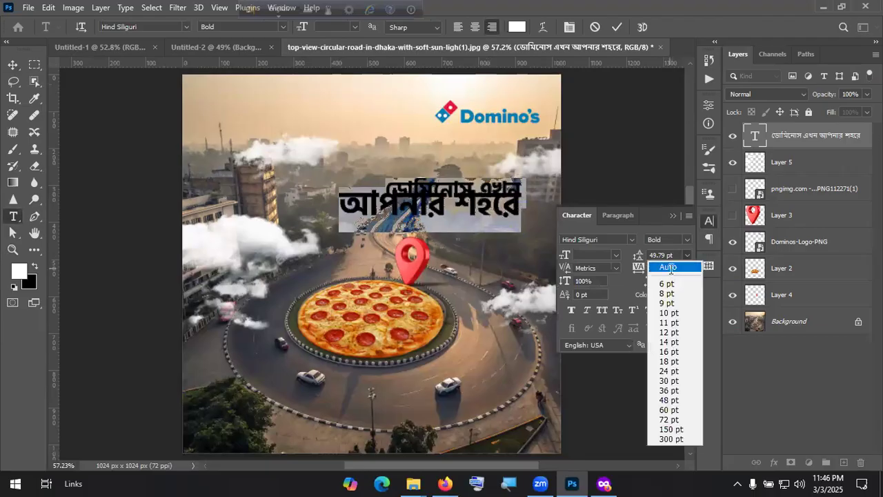
click(664, 264)
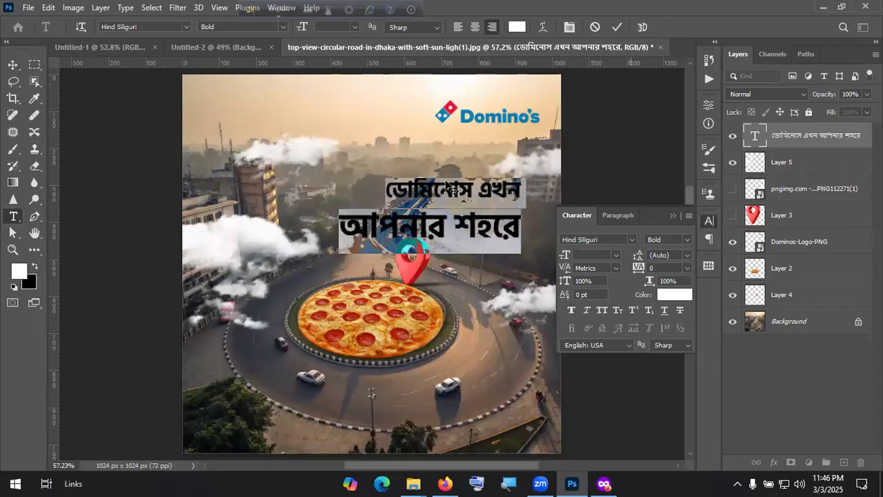
key(v)
drag(436, 227, 411, 217)
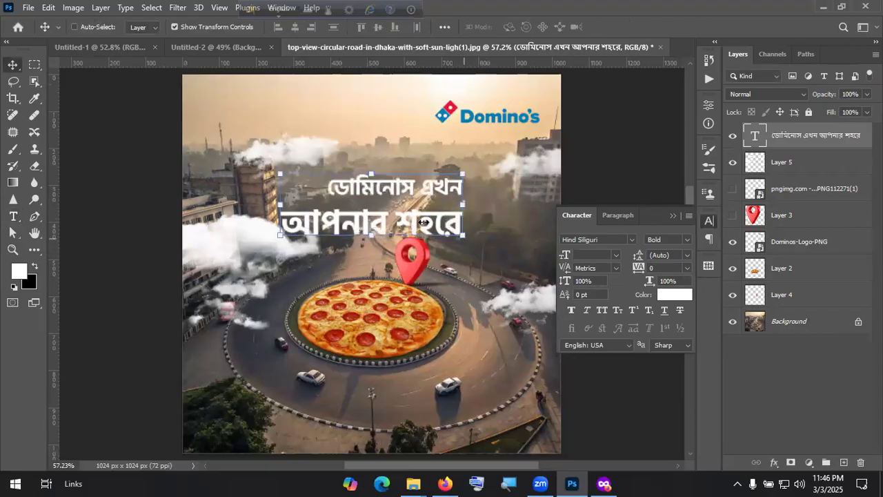
drag(462, 205, 422, 224)
drag(394, 218, 499, 218)
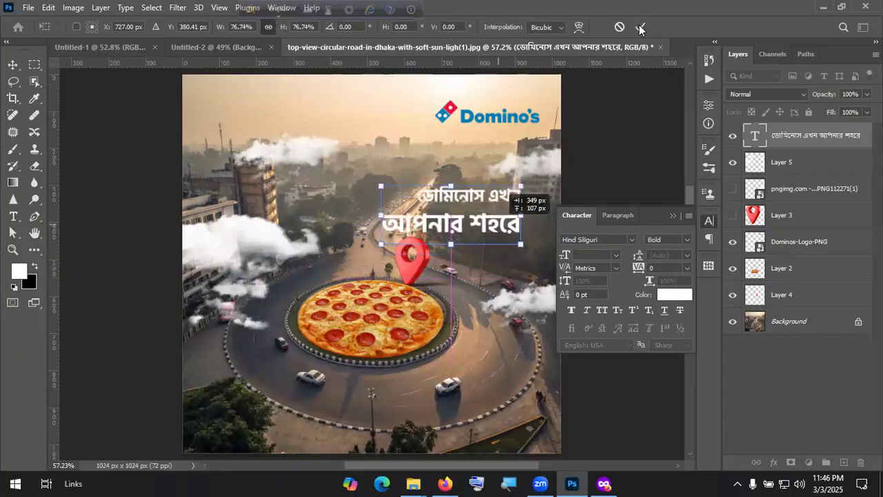
click(640, 26)
click(818, 392)
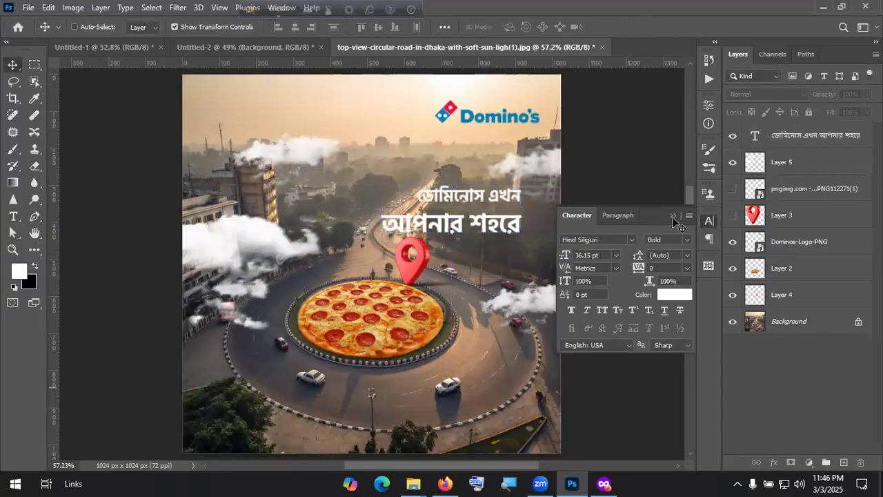
click(673, 216)
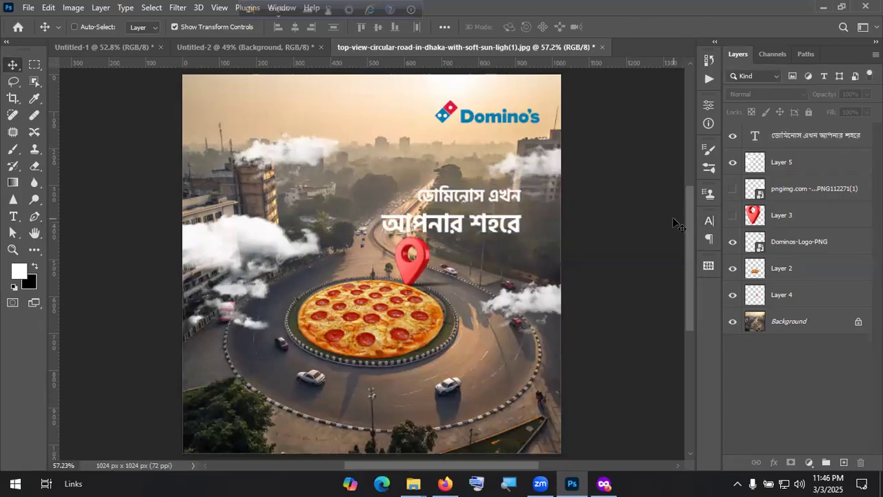
Step: Change the headline leading to 72 pt and settle it above the road
double_click(756, 136)
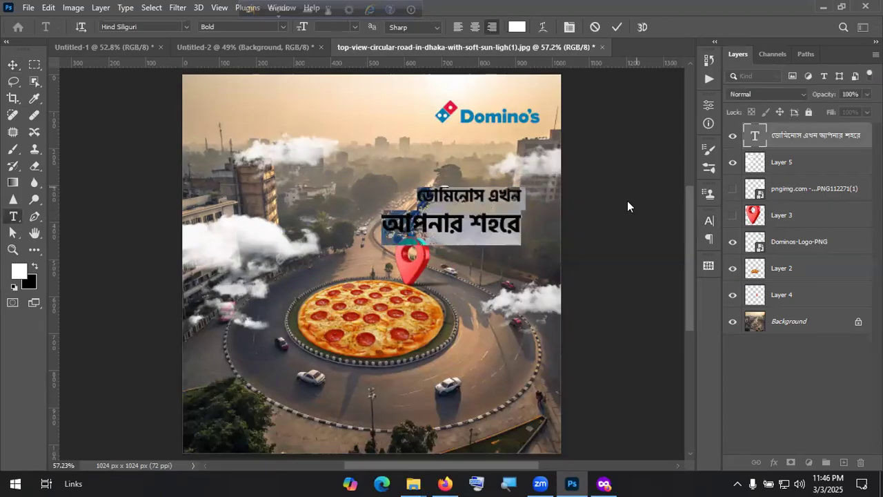
click(569, 27)
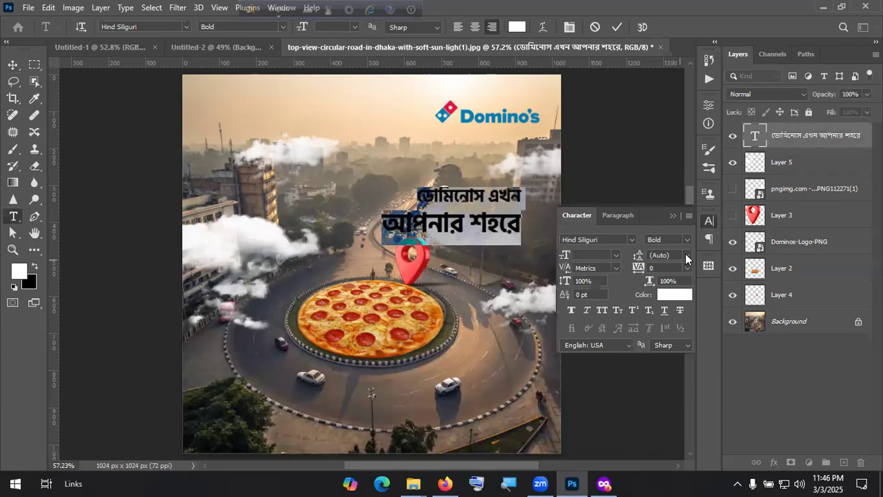
click(685, 254)
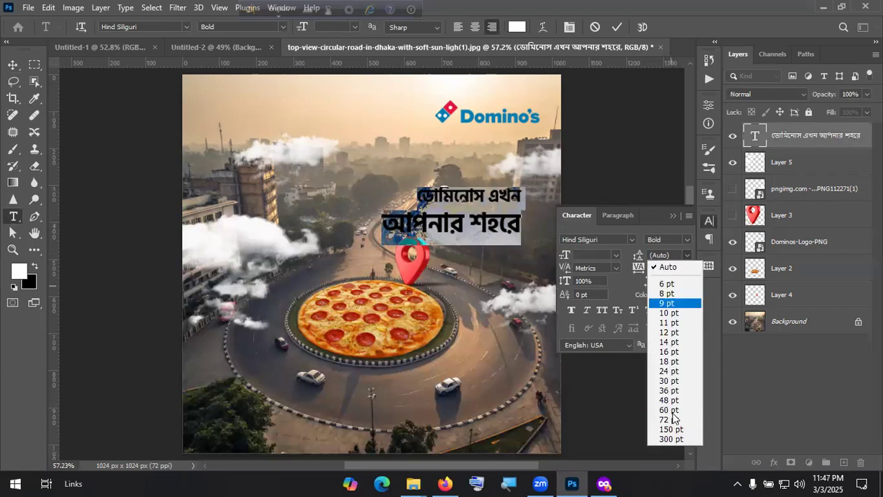
click(669, 418)
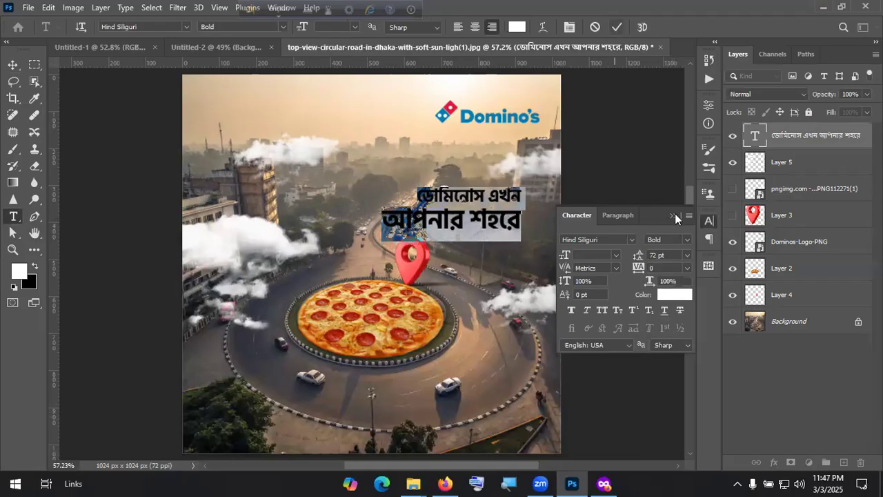
key(ctrl+Return)
key(v)
drag(479, 209, 375, 259)
drag(476, 250, 413, 214)
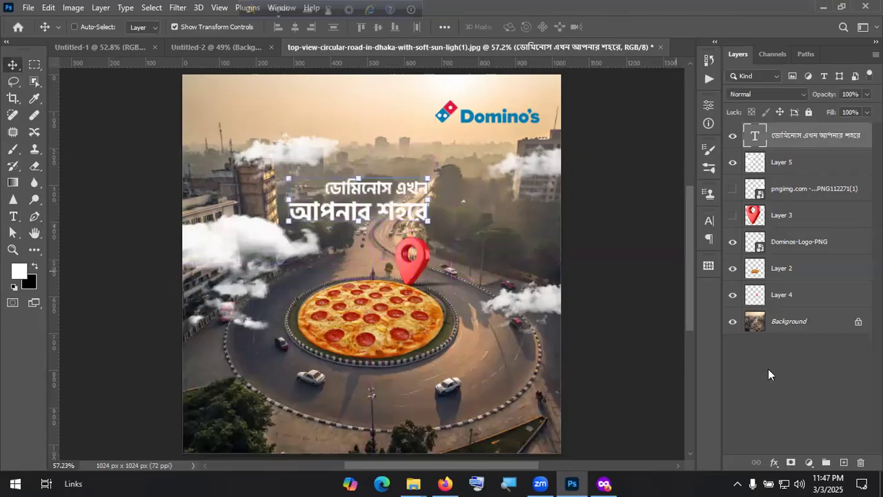
Step: Convert the Bengali headline layer into a smart object
click(766, 370)
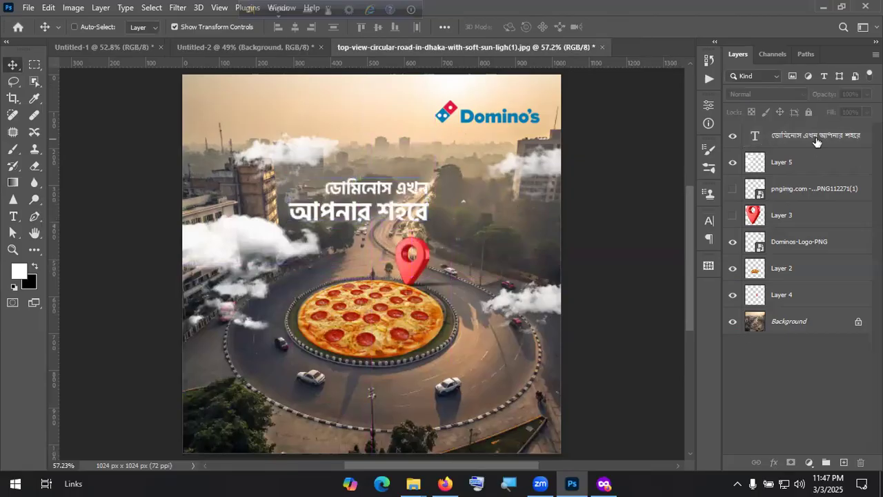
ctrl+click(348, 185)
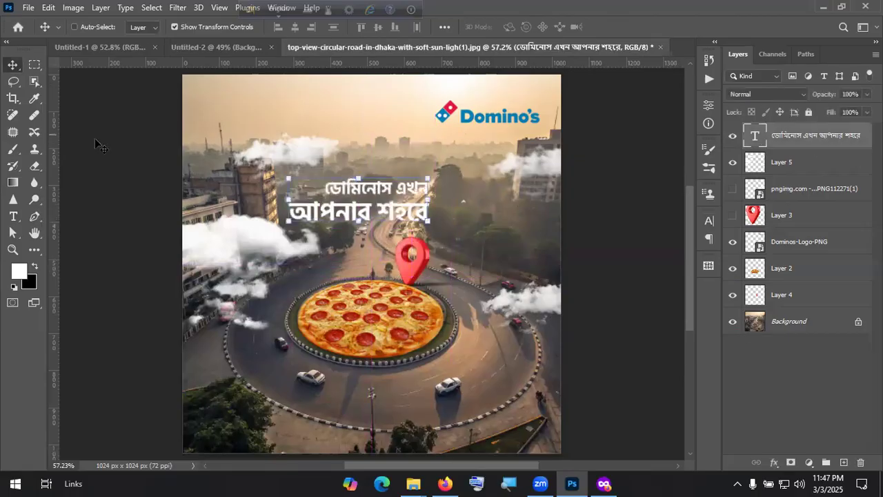
click(48, 8)
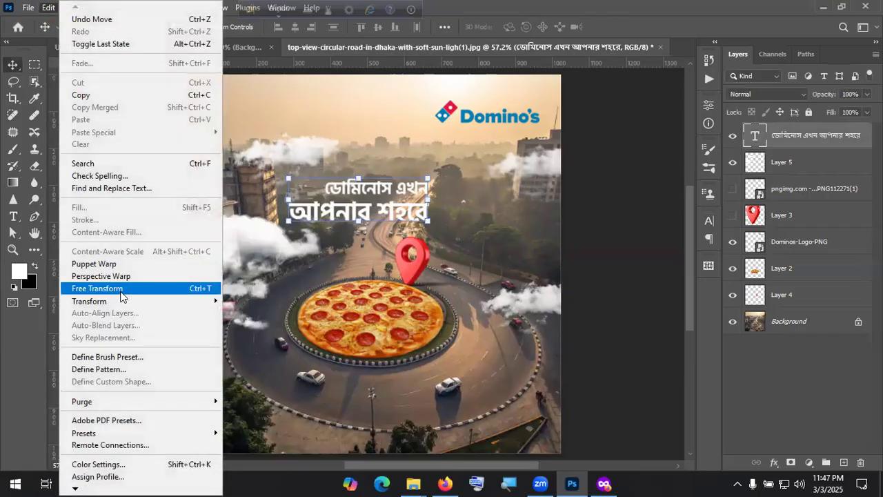
click(123, 300)
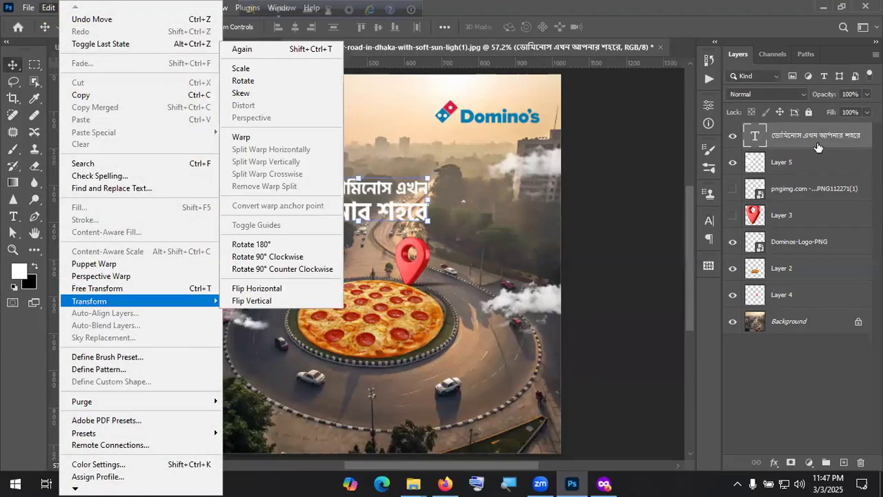
right_click(766, 138)
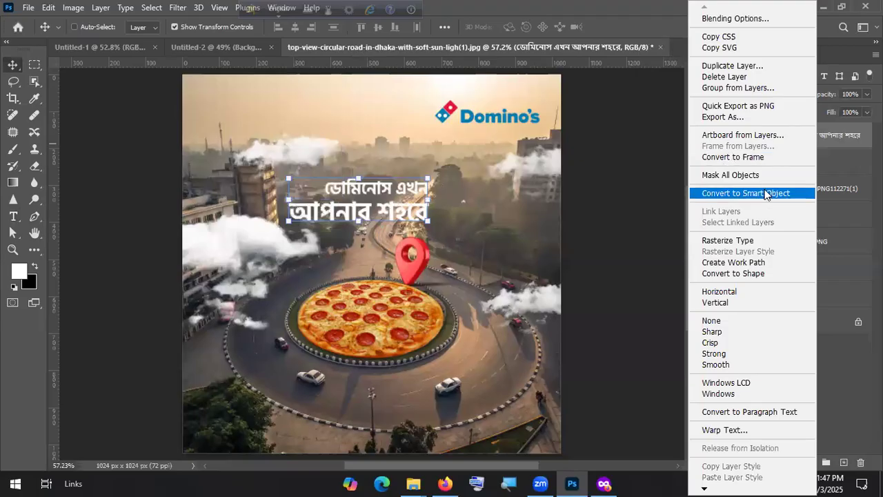
click(766, 193)
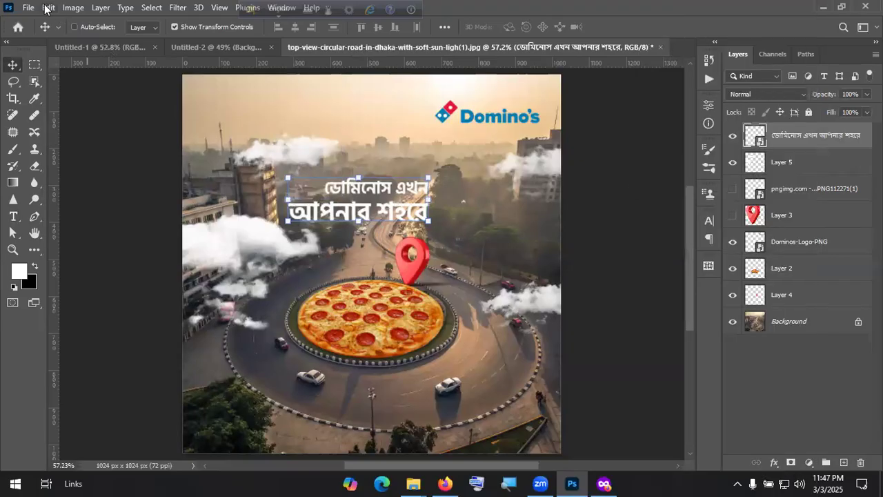
Step: Tilt the headline with Perspective, place it beside the pin, and move its layer below Layer 5
key(alt+e)
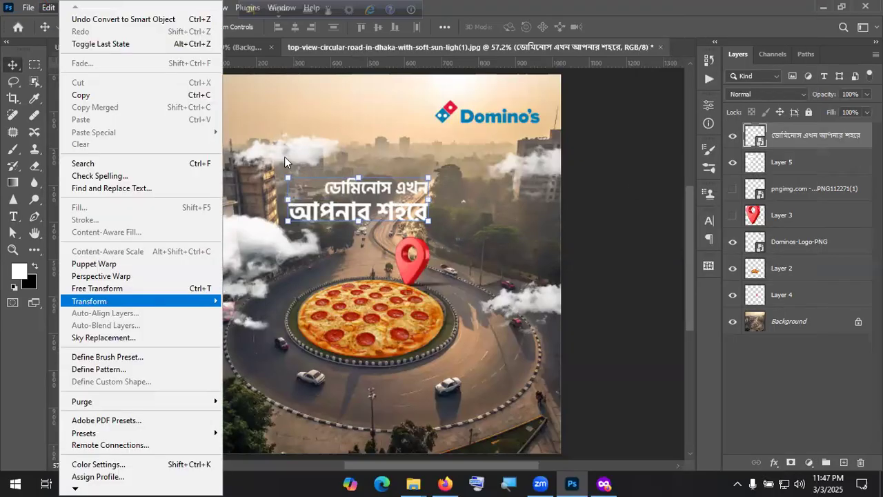
key(Right)
click(279, 117)
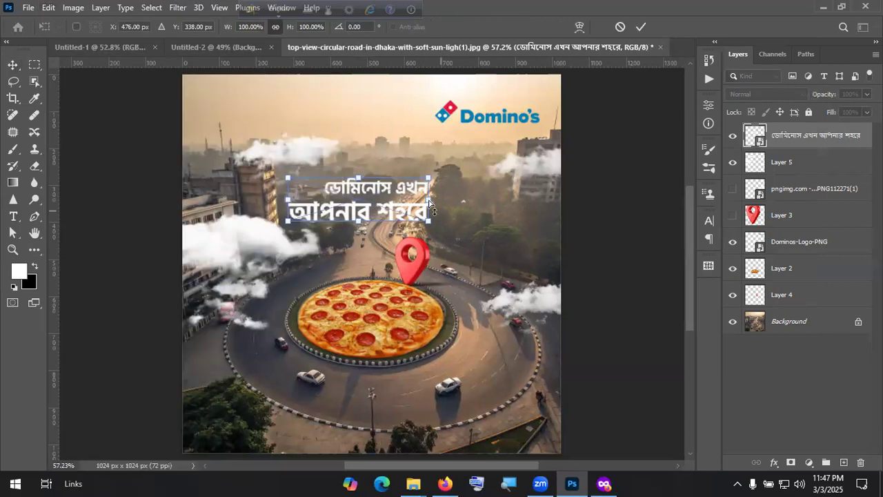
drag(428, 178, 417, 222)
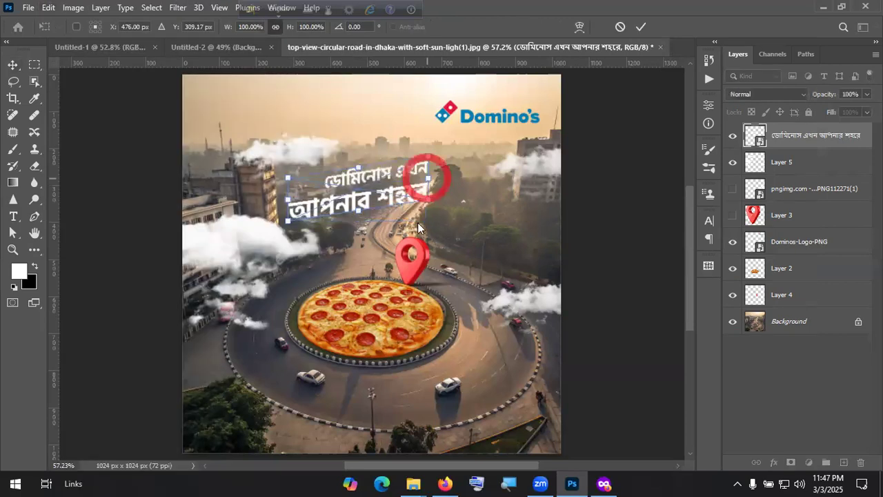
drag(389, 189, 438, 191)
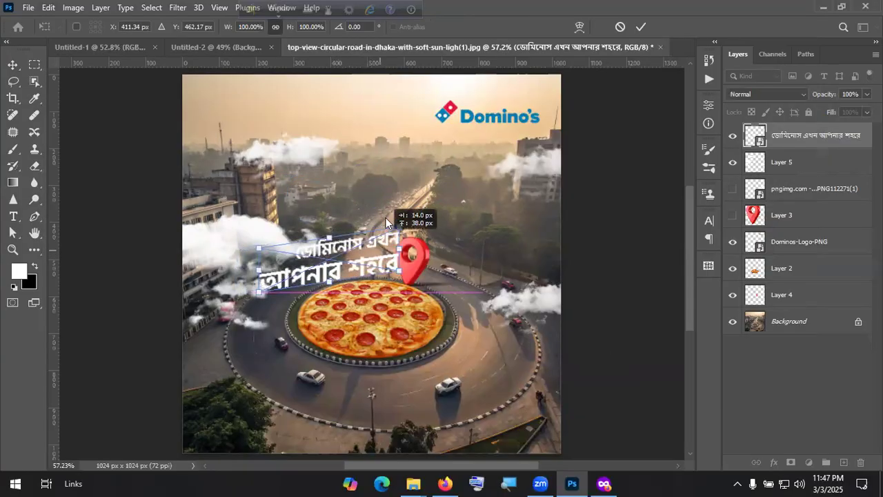
drag(521, 257, 370, 258)
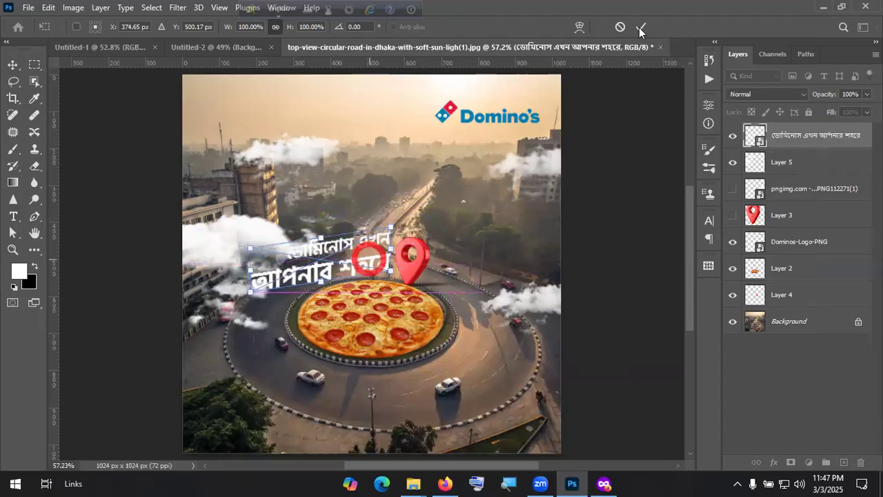
drag(808, 138, 807, 191)
drag(809, 153, 809, 153)
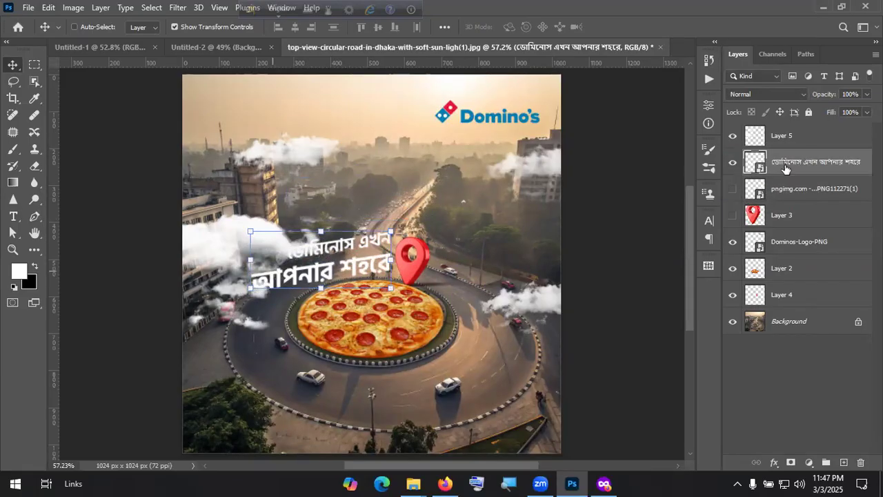
Step: With Layer 5 clouds hidden, nudge the headline slightly into position
click(735, 136)
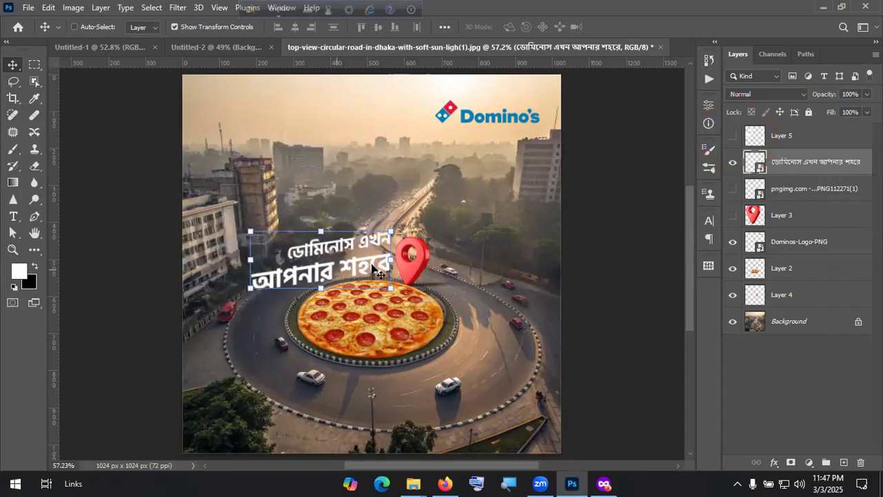
drag(374, 271, 361, 271)
click(810, 389)
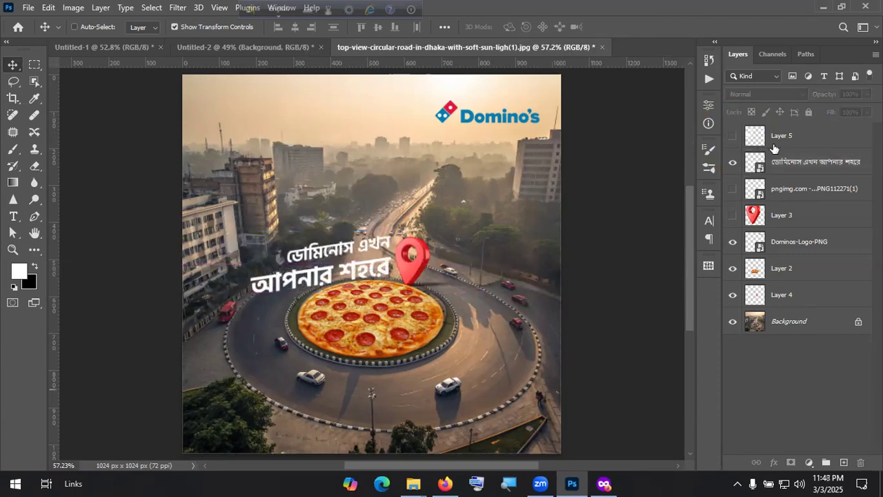
Step: Show Layer 5 again and shift its clouds up and to the left
click(733, 135)
click(375, 198)
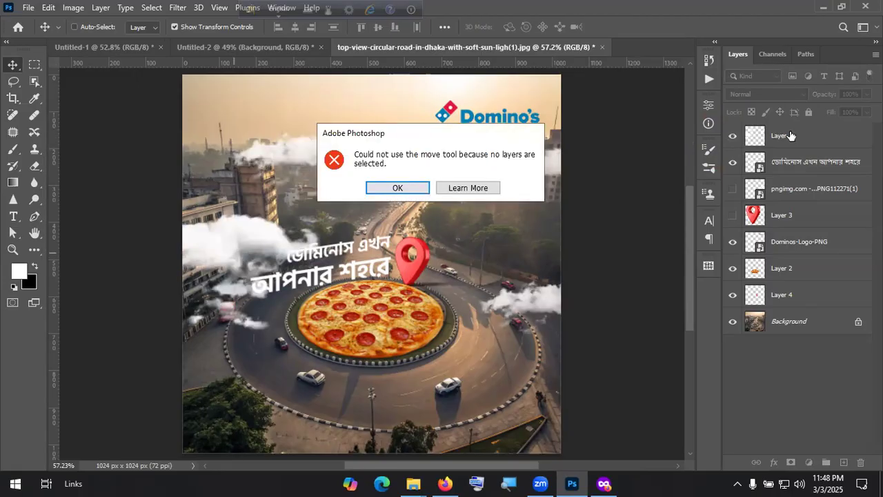
key(Return)
mouse_move(288, 156)
mouse_down()
mouse_move(284, 134)
mouse_move(287, 142)
mouse_up()
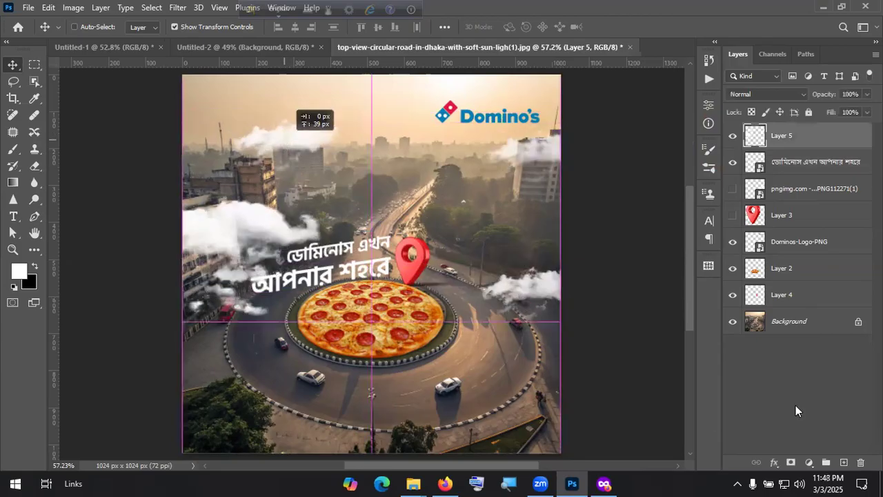
ctrl+click(428, 284)
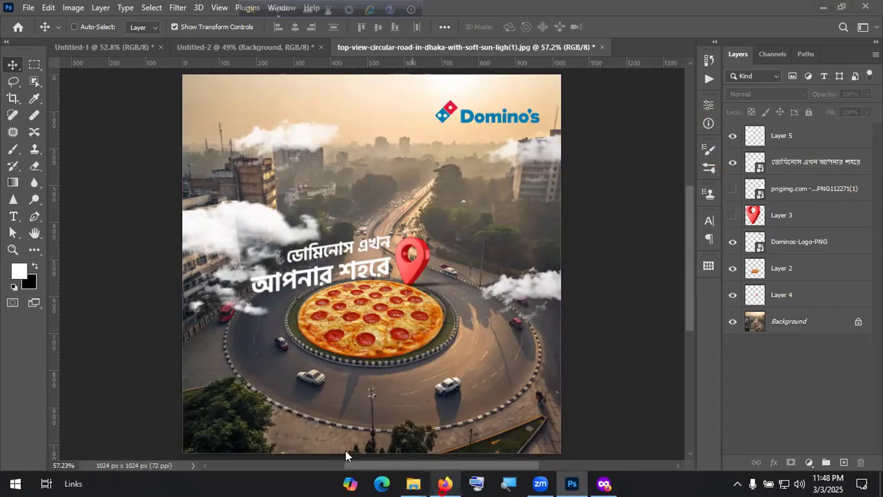
Step: Search Google Images for 'light trails png' in a new Firefox tab
key(alt+Tab)
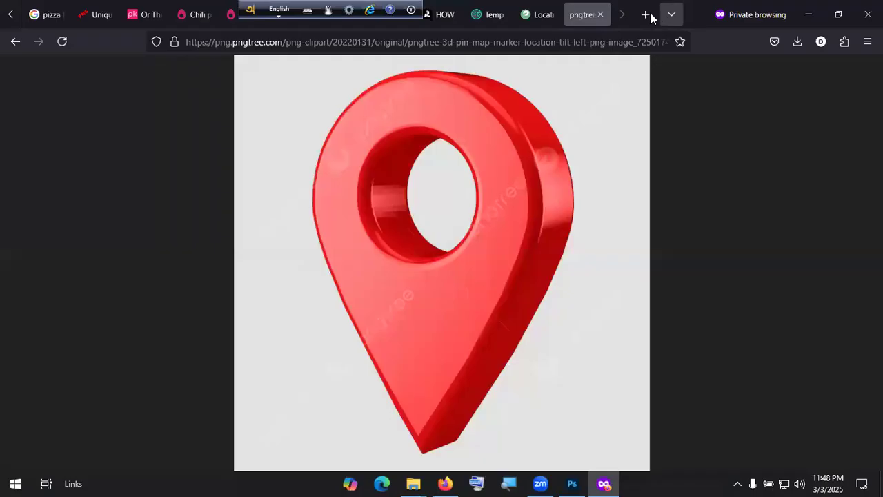
key(ctrl+t)
click(441, 39)
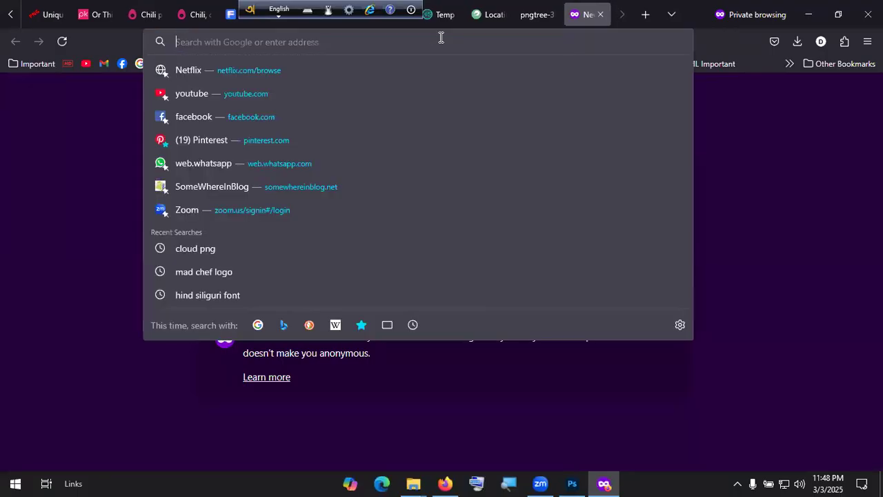
text(Light )
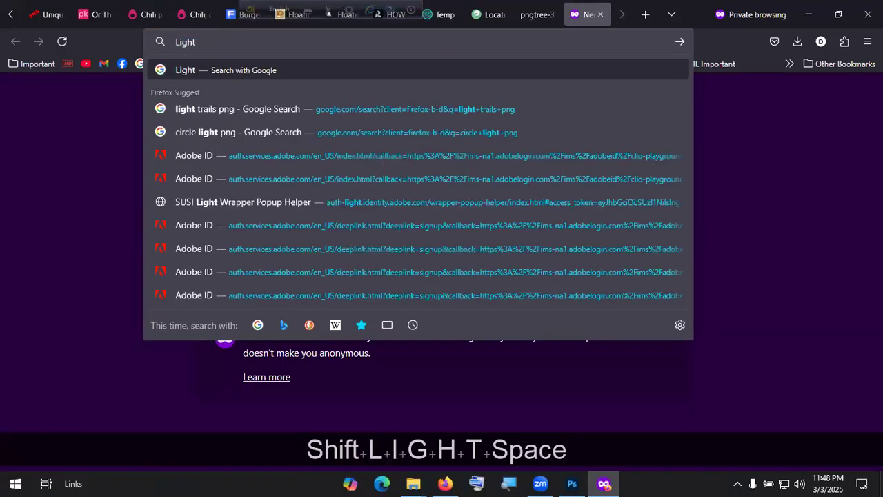
text(trails)
key(Return)
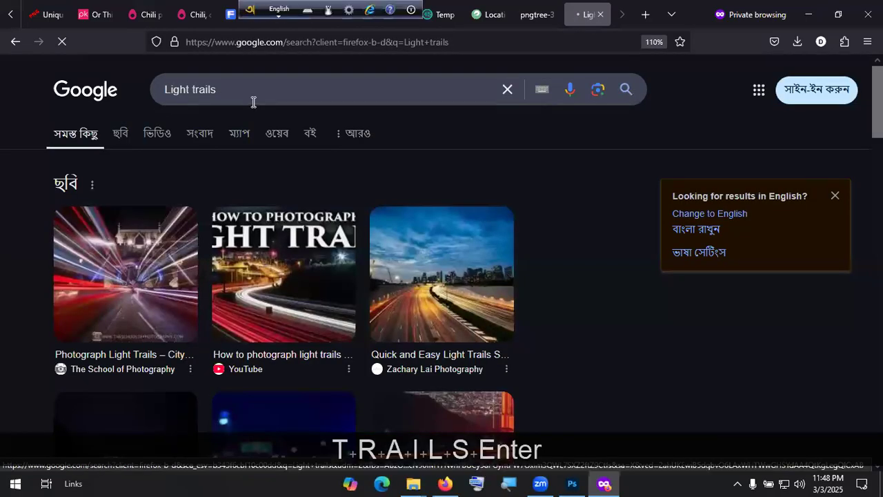
click(252, 100)
key(Down)
key(Return)
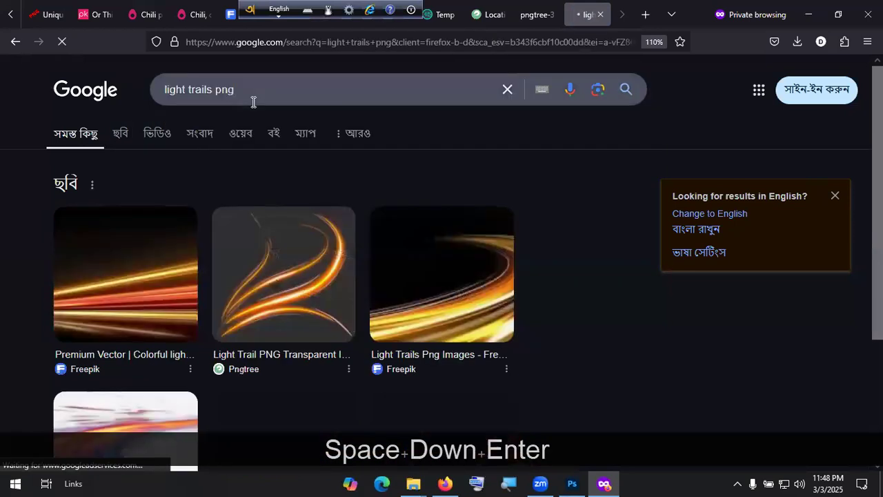
click(119, 138)
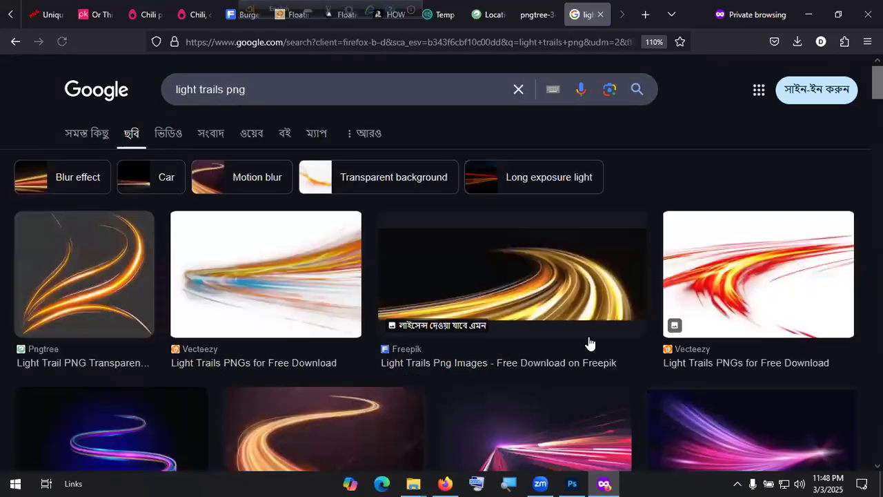
Step: Copy the iStock orange light-trail image and go back to Photoshop
scroll(592, 324, down, 3)
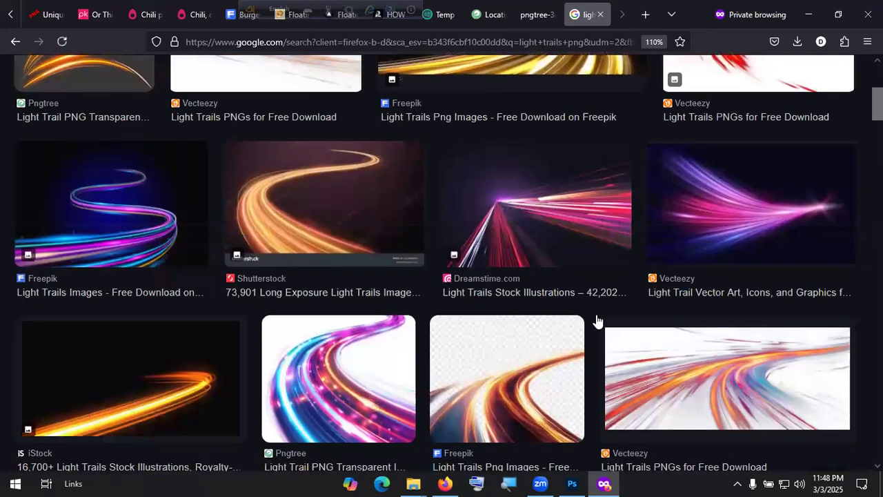
scroll(371, 330, down, 1)
click(107, 316)
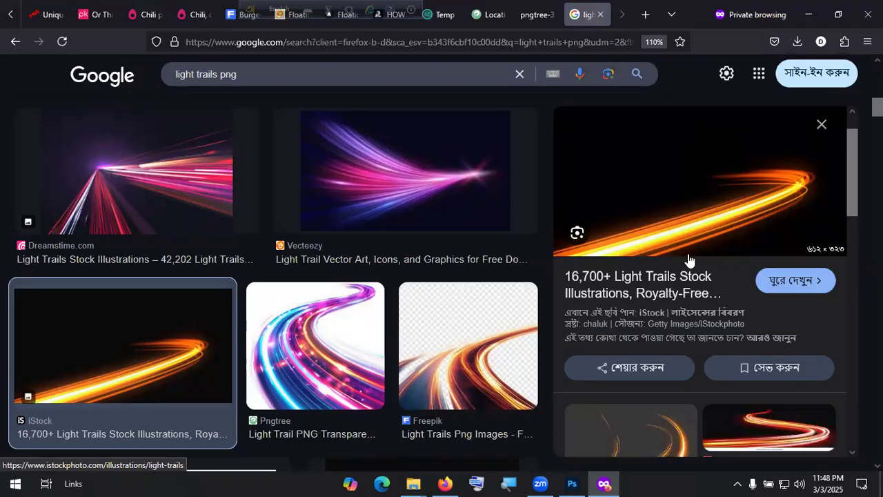
right_click(734, 274)
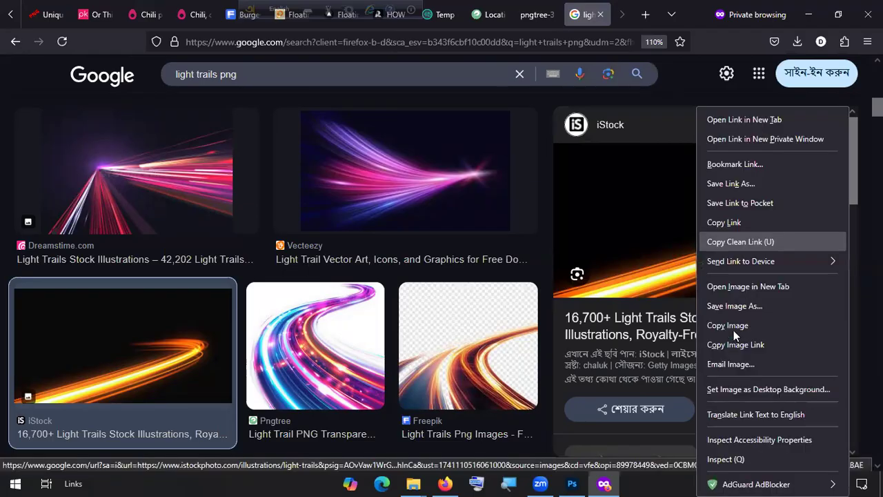
click(735, 327)
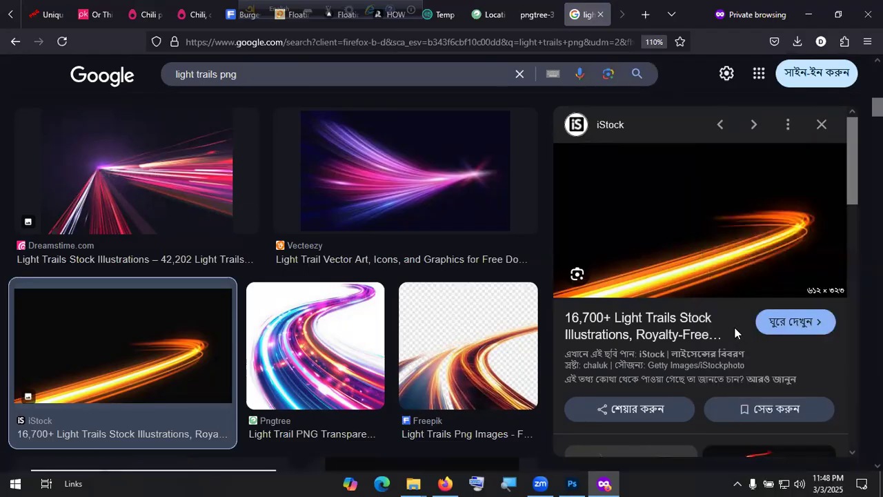
key(alt+Tab+Tab)
Step: Paste the light trail as a new layer, then enlarge and position it over the roundabout
key(ctrl+v)
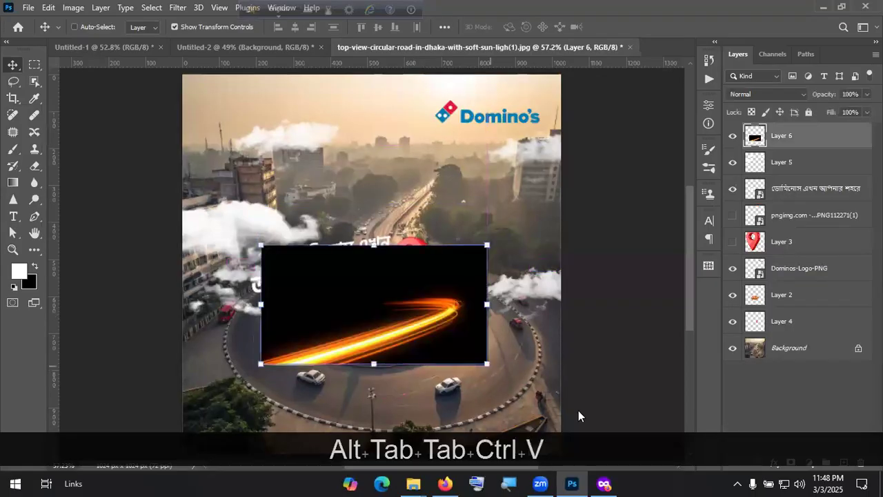
drag(488, 365, 586, 419)
drag(261, 246, 165, 193)
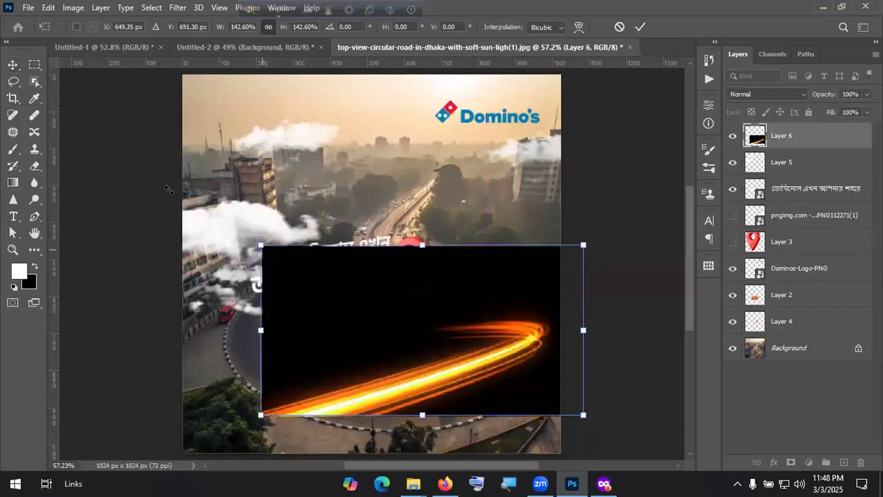
drag(395, 368, 394, 392)
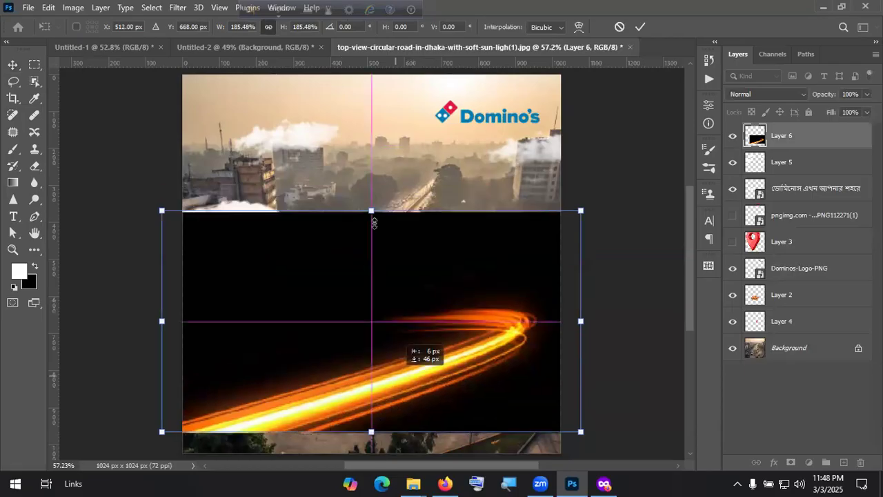
drag(371, 220, 375, 181)
drag(385, 303, 383, 315)
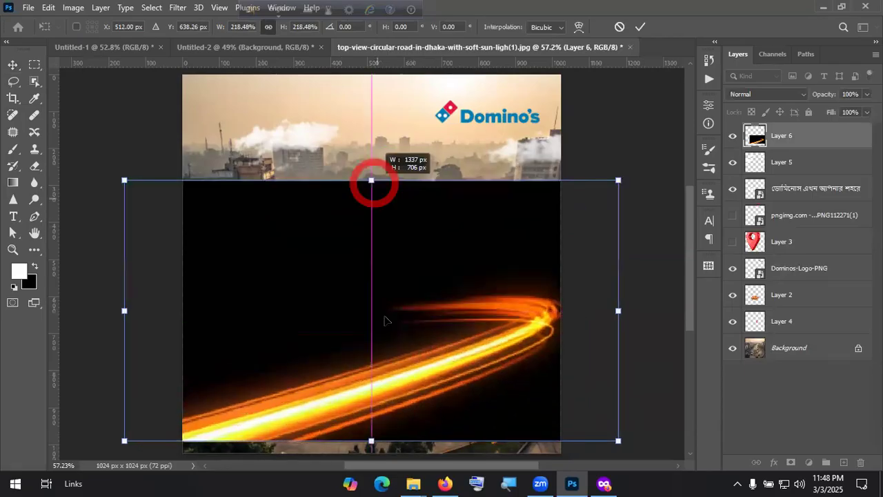
click(640, 27)
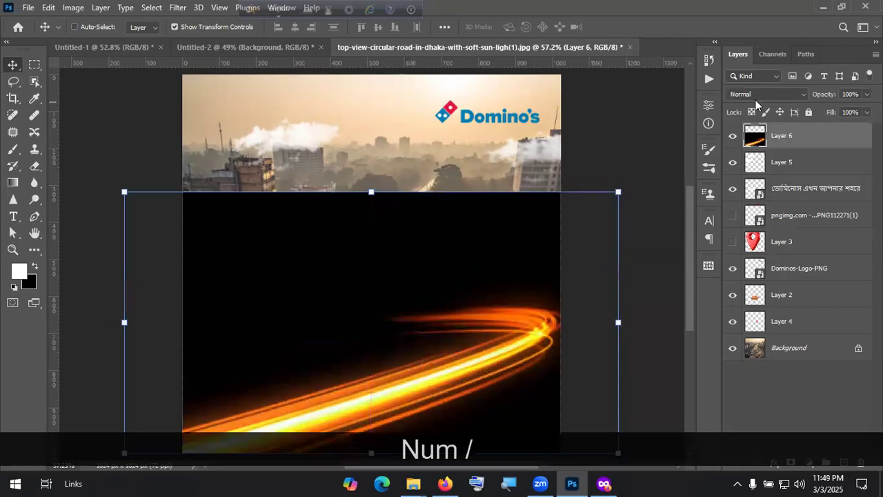
Step: Set the light trail layer to Screen blend mode and shift it up across the pizza
click(755, 96)
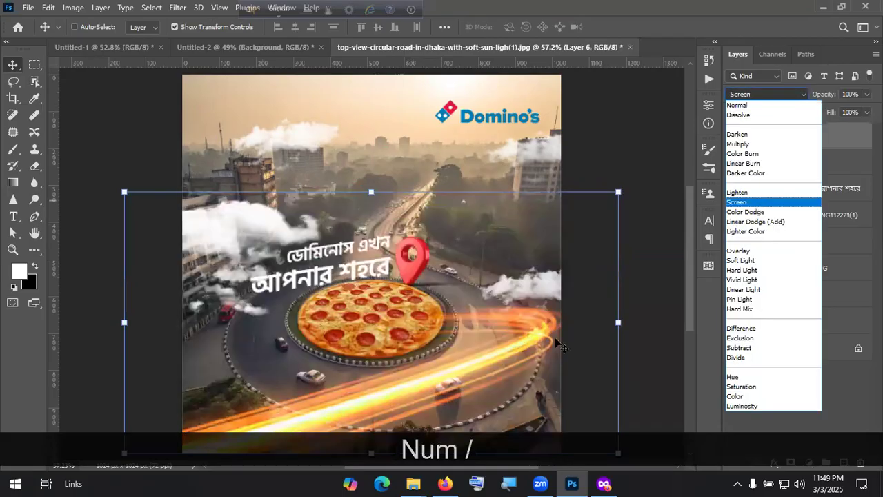
click(557, 343)
drag(519, 343, 506, 342)
mouse_move(466, 315)
mouse_down()
mouse_move(369, 294)
mouse_move(424, 290)
mouse_move(450, 316)
mouse_move(460, 314)
mouse_up()
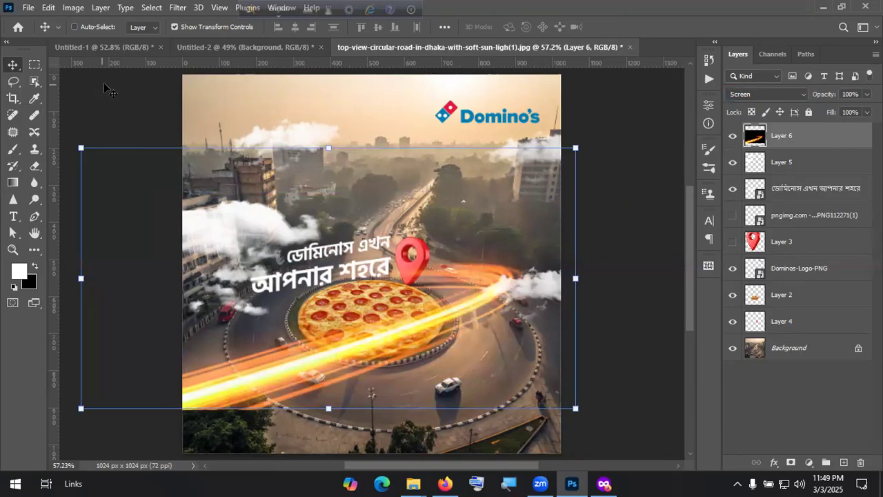
Step: Flip the light trail horizontally with Edit > Transform and move it right and down
click(48, 8)
click(80, 304)
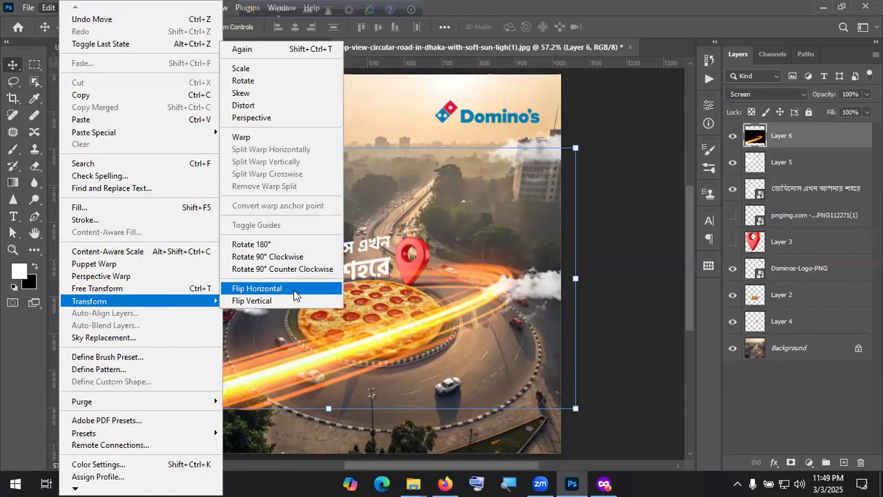
click(294, 288)
mouse_move(372, 387)
mouse_down()
mouse_move(391, 389)
mouse_move(391, 376)
mouse_up()
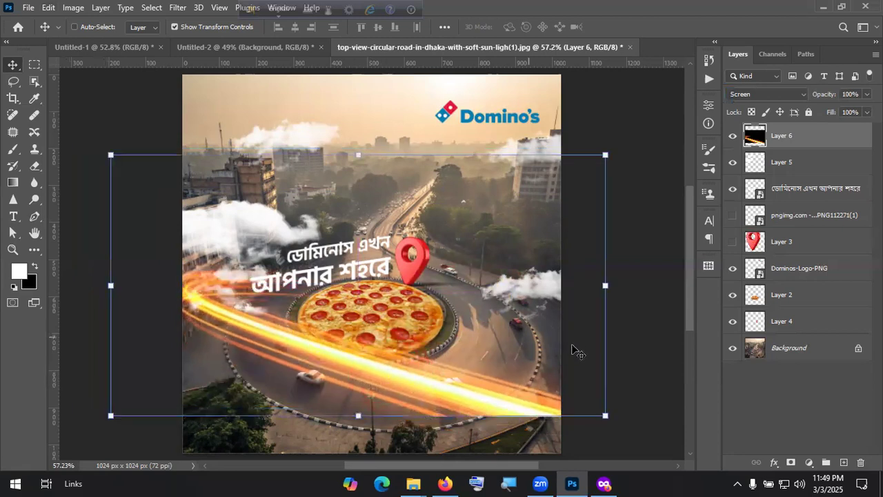
Step: Rotate the light trail about -6.3°, nudge it into place, and commit the transform
drag(614, 155, 606, 120)
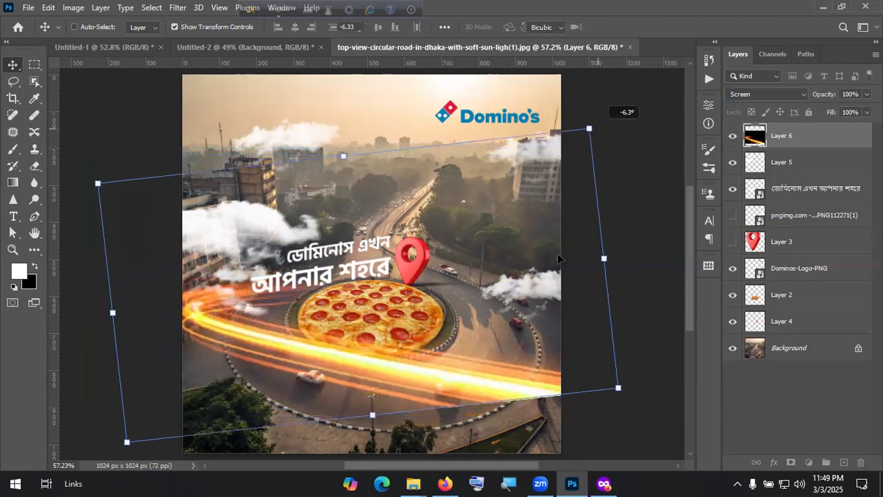
drag(471, 392, 449, 376)
drag(511, 341, 511, 341)
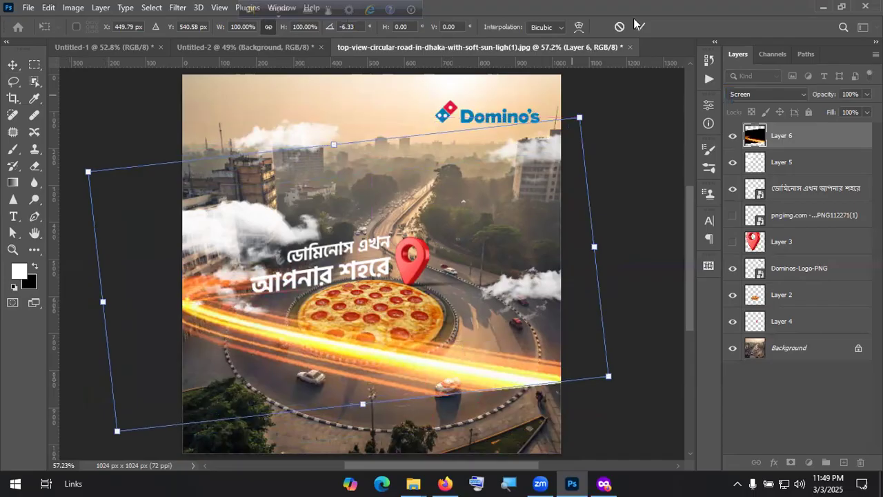
click(809, 420)
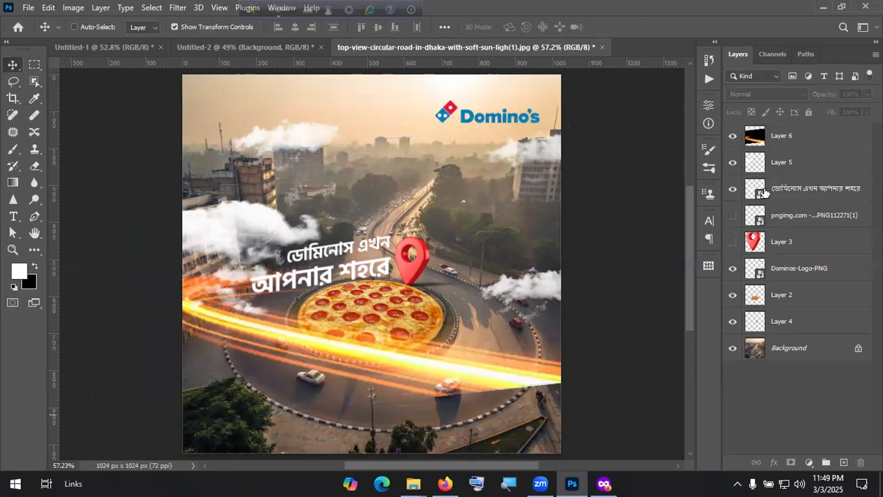
Step: Mask Layer 6 and paint black with an enlarged 30 px soft round brush to fade its right end
click(779, 138)
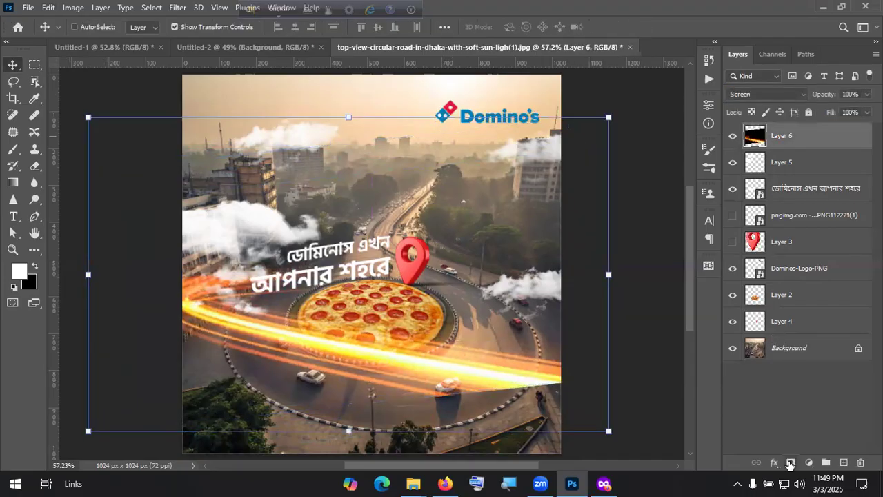
click(790, 462)
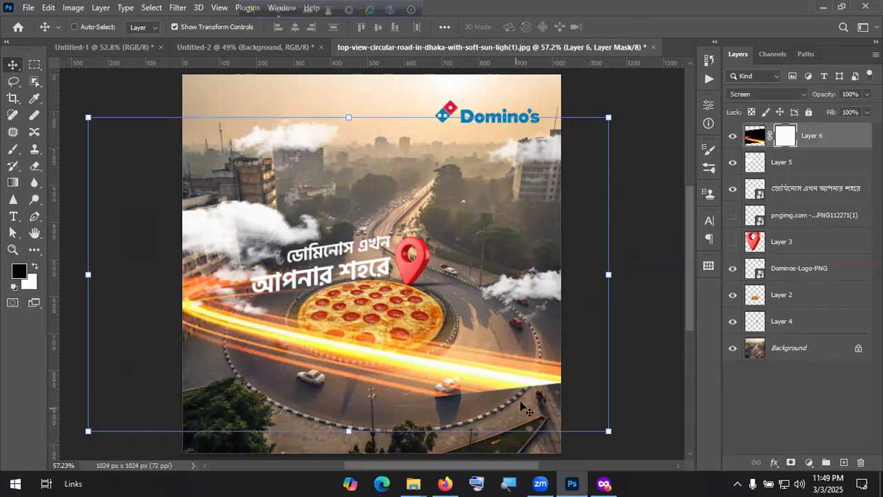
key(b)
click(111, 27)
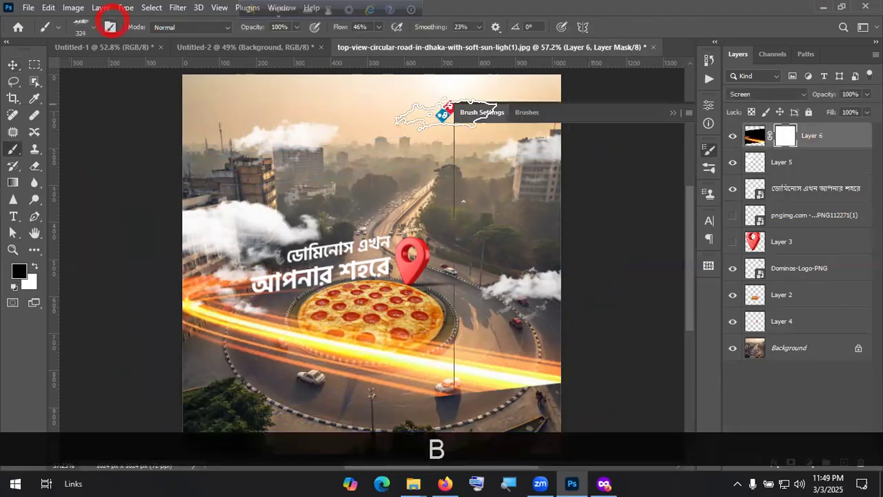
scroll(587, 159, up, 10)
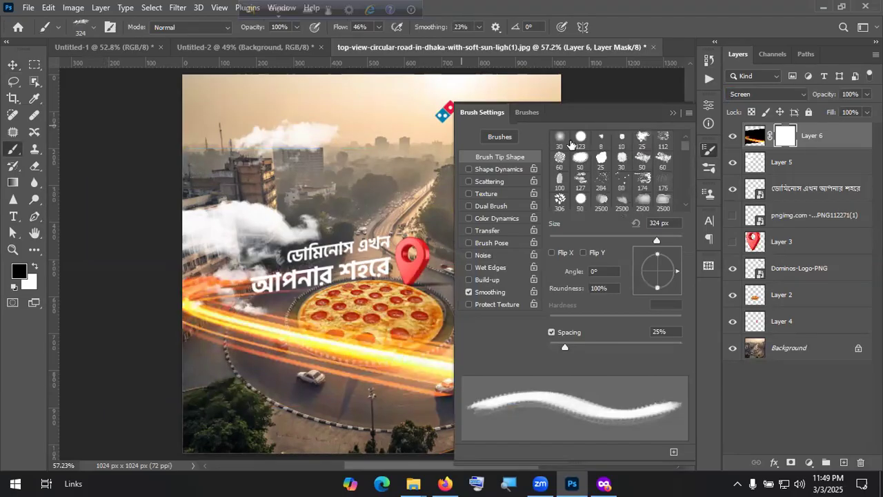
click(560, 139)
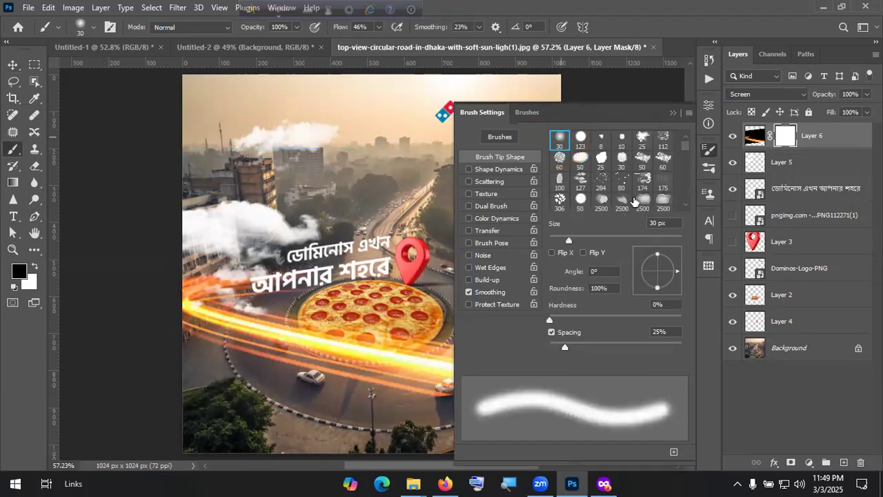
click(674, 111)
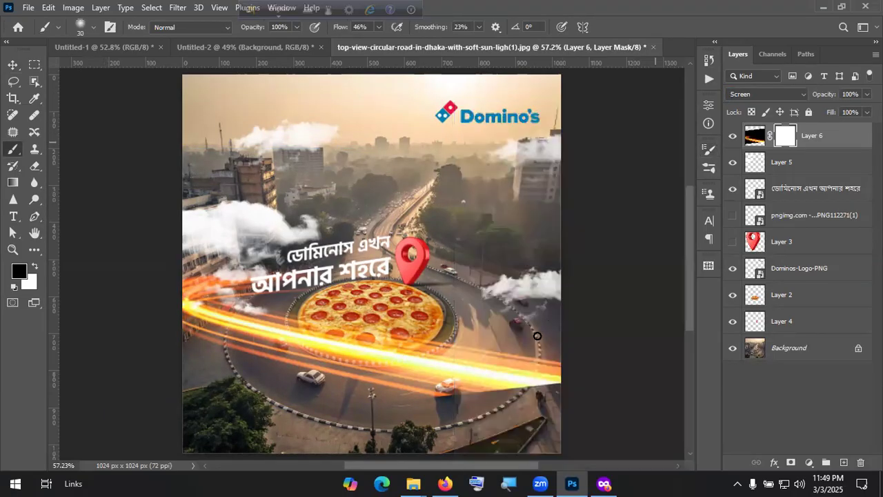
key(bracketright)
key(bracketright)
key(bracketright)
key(bracketright)
key(bracketright)
key(bracketright)
key(bracketright)
key(bracketright)
key(bracketright)
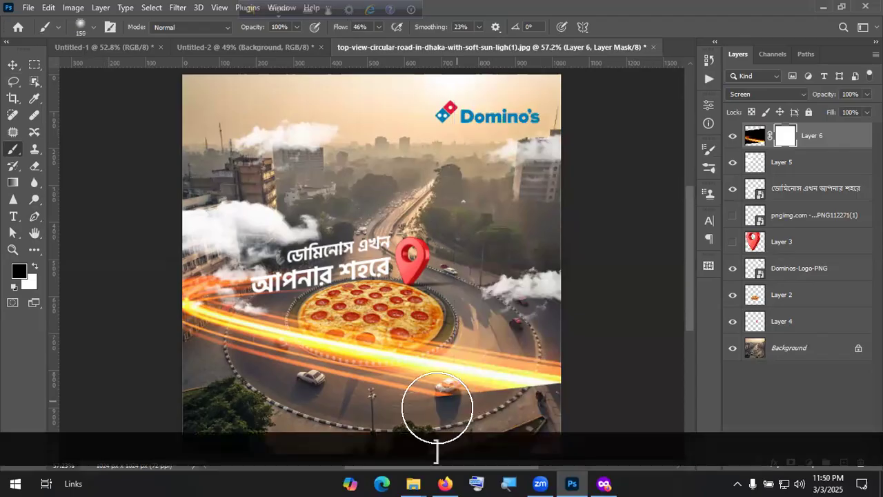
mouse_move(464, 409)
mouse_down()
mouse_move(609, 412)
mouse_move(491, 393)
mouse_move(398, 391)
mouse_move(397, 401)
mouse_move(586, 366)
mouse_up()
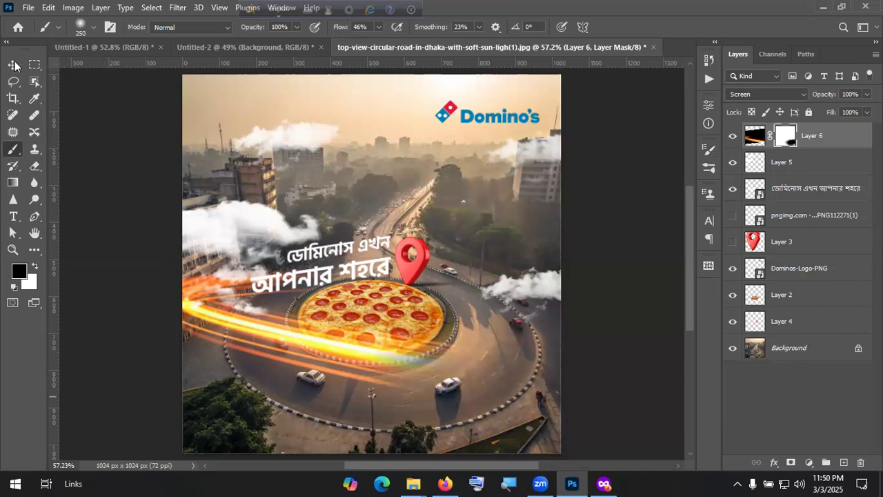
key(v)
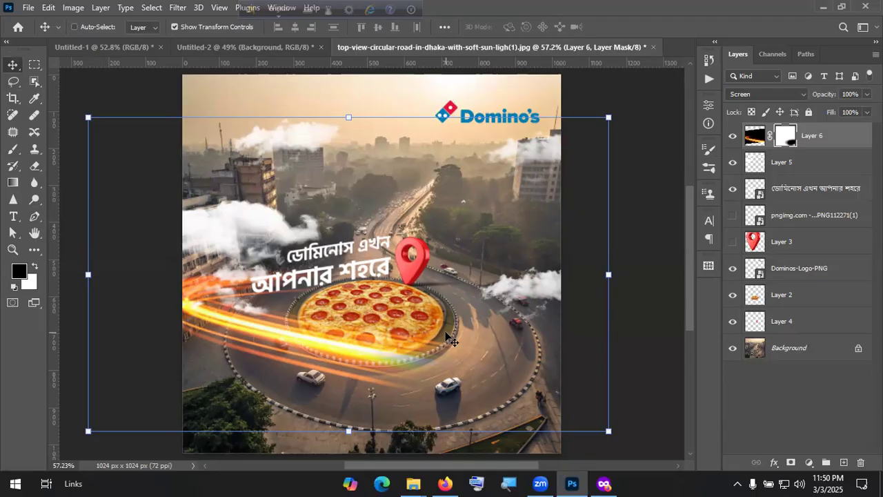
Step: Search Google Images for 'Face mask' in a new browser tab
click(603, 483)
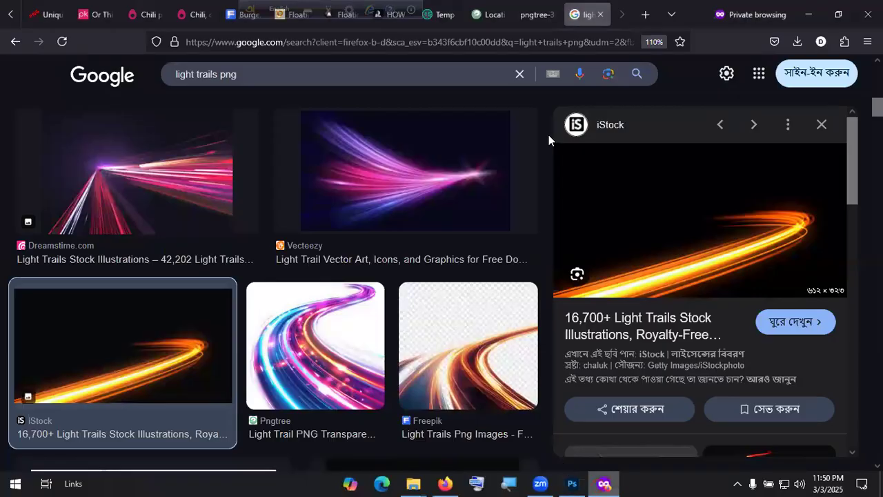
click(633, 18)
text(Face masj)
key(BackSpace)
text(k)
key(Return)
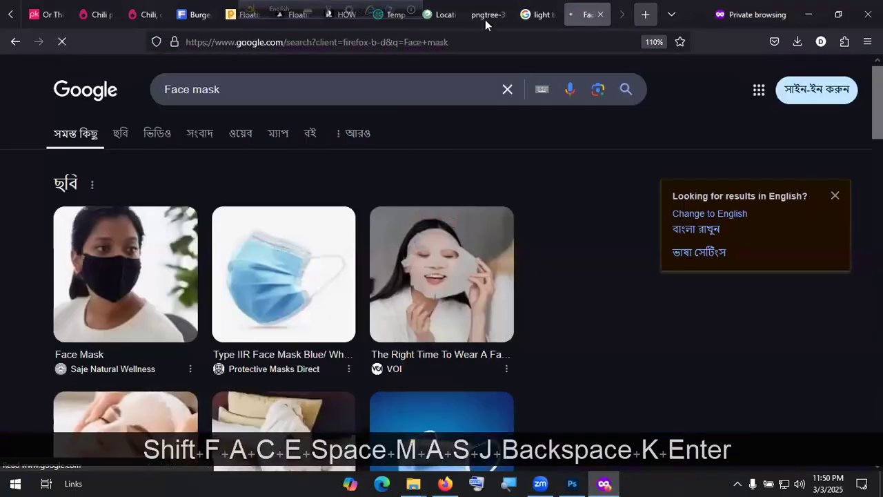
click(124, 130)
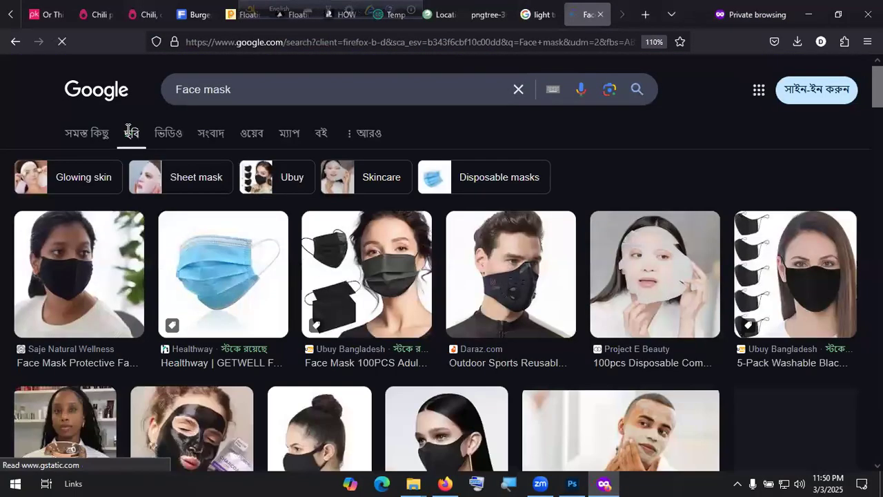
Step: Open the black face-mask product photo full size in a new tab, then return to Photoshop
click(388, 316)
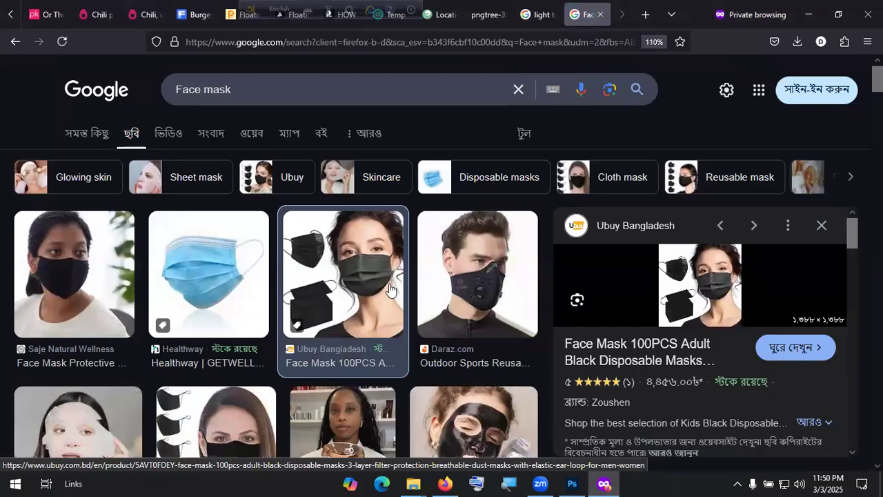
click(820, 228)
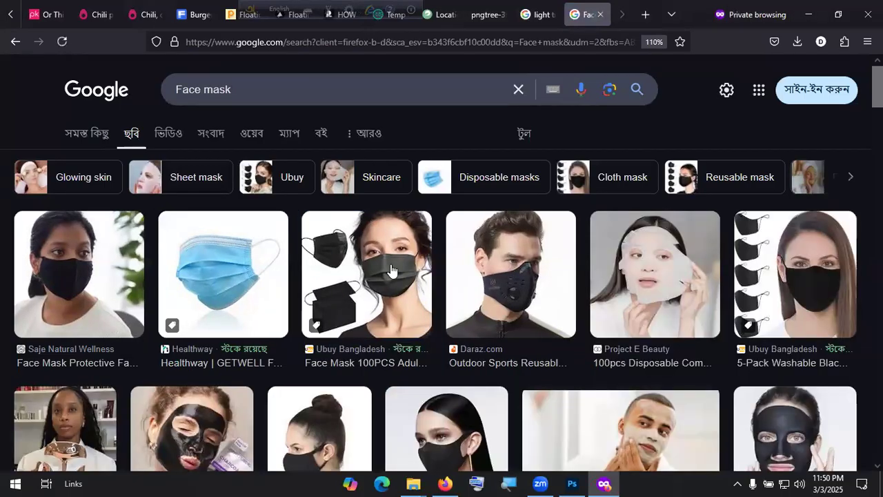
click(367, 280)
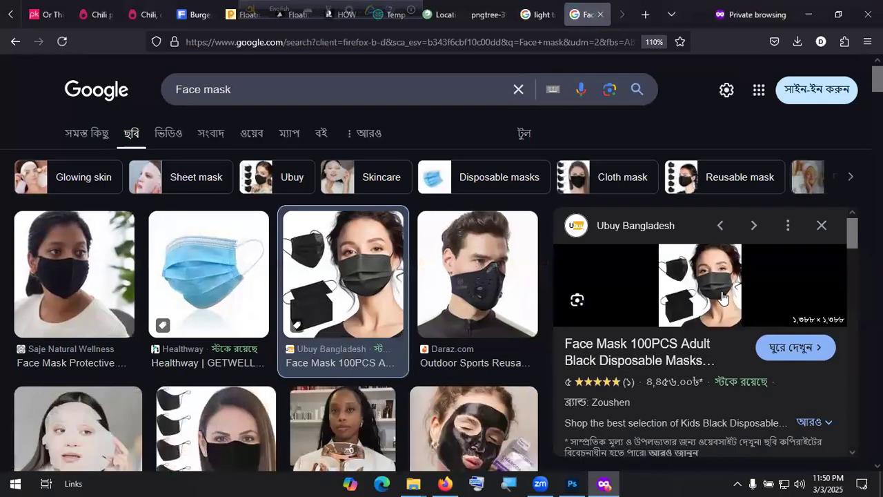
right_click(738, 269)
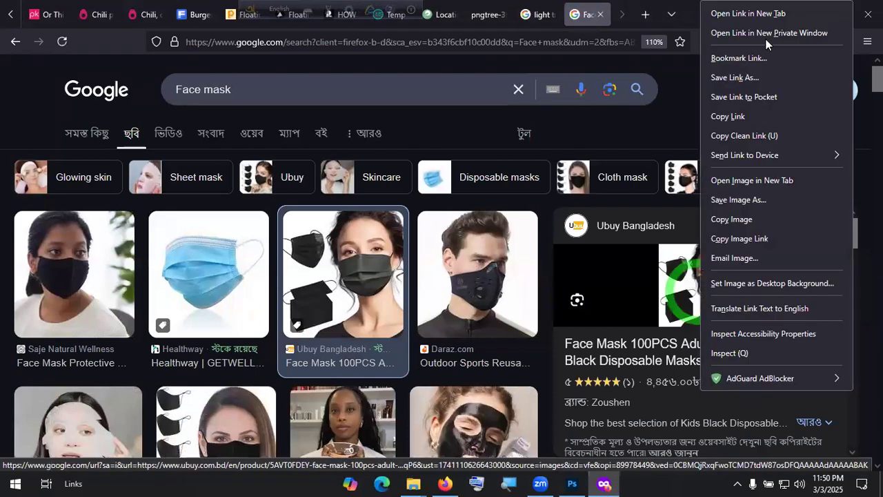
click(786, 175)
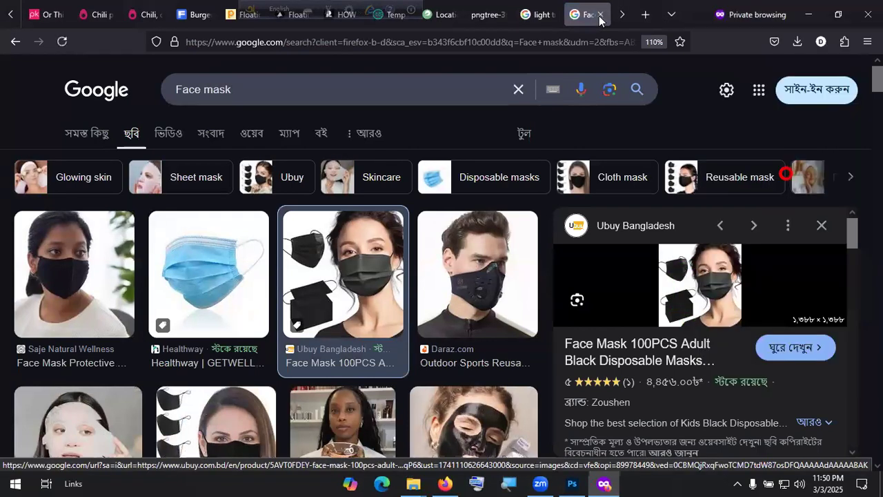
key(ctrl+Tab)
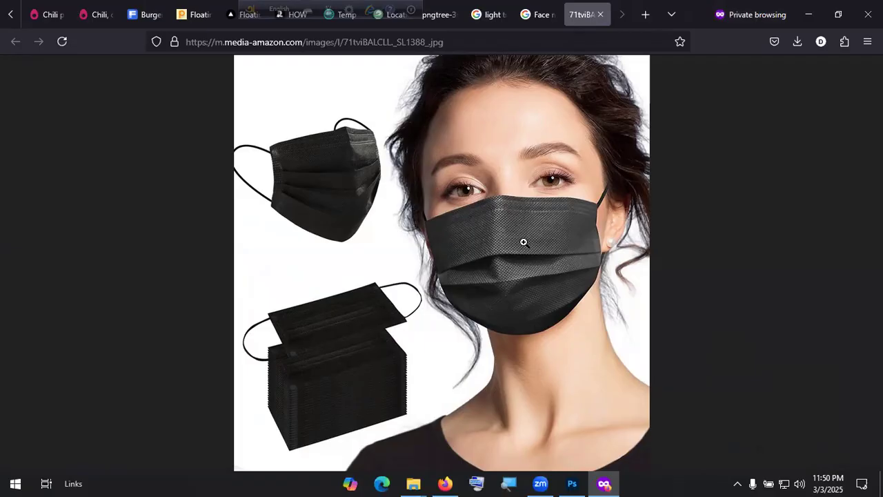
click(571, 483)
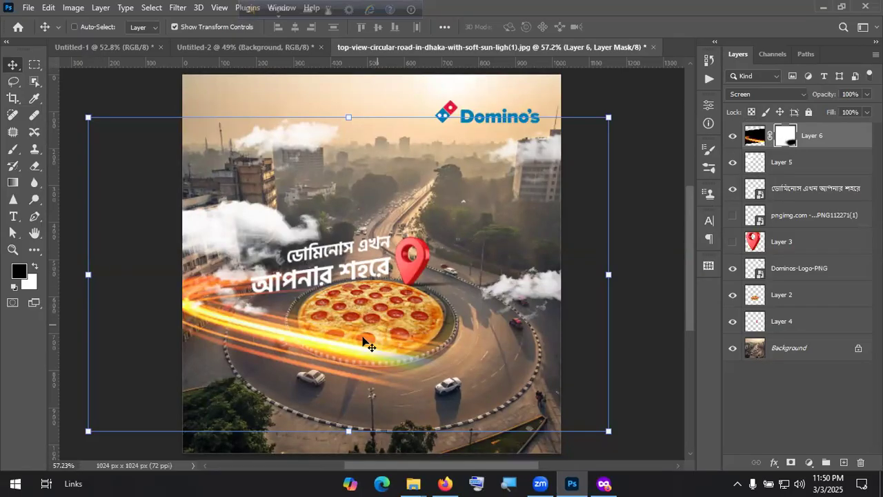
Step: Repaint Layer 6's mask, white to reveal the streak and black to hide it near the car
click(35, 267)
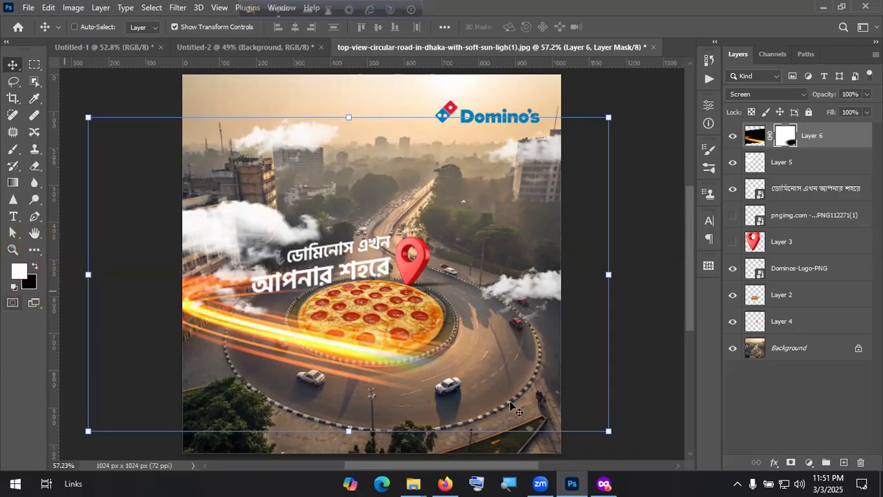
click(12, 150)
mouse_move(414, 325)
mouse_down()
mouse_move(489, 357)
mouse_move(492, 387)
mouse_move(475, 400)
mouse_move(242, 367)
mouse_up()
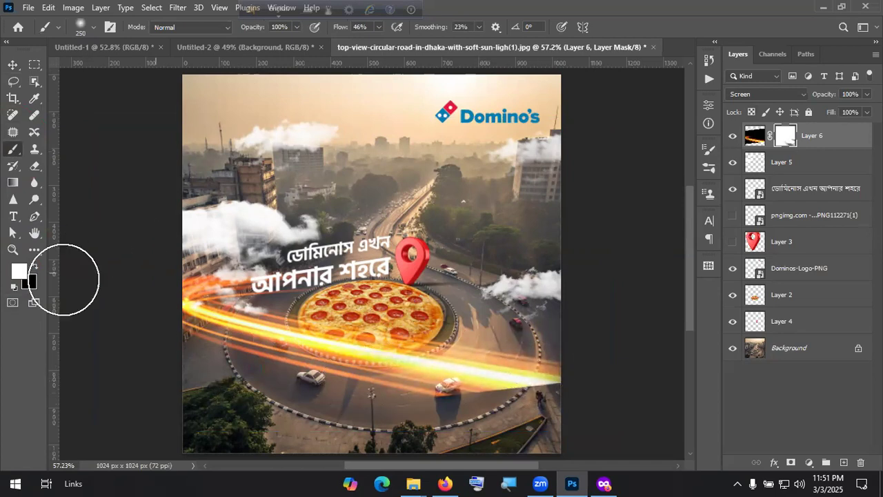
click(35, 266)
mouse_move(573, 378)
mouse_down()
mouse_move(407, 403)
mouse_move(623, 381)
mouse_move(398, 407)
mouse_move(362, 400)
mouse_move(507, 377)
mouse_move(377, 400)
mouse_move(492, 376)
mouse_move(326, 381)
mouse_move(535, 376)
mouse_move(241, 401)
mouse_move(572, 393)
mouse_up()
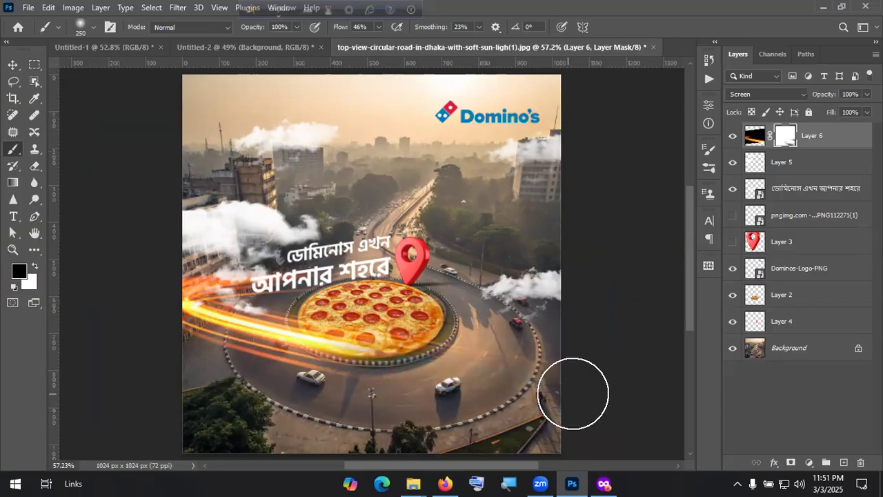
click(13, 81)
click(13, 66)
Step: Duplicate the light streak as Layer 6 copy and select it together with Layer 6
key(x)
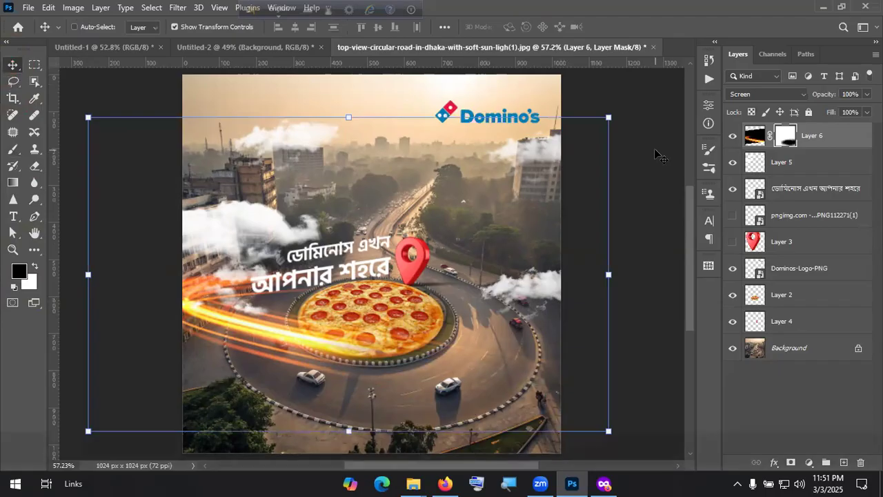
key(ctrl+j)
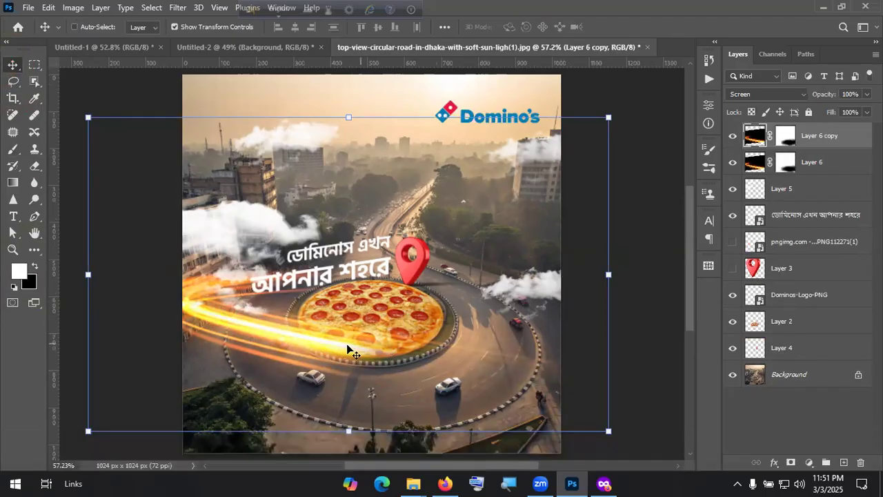
shift+click(832, 163)
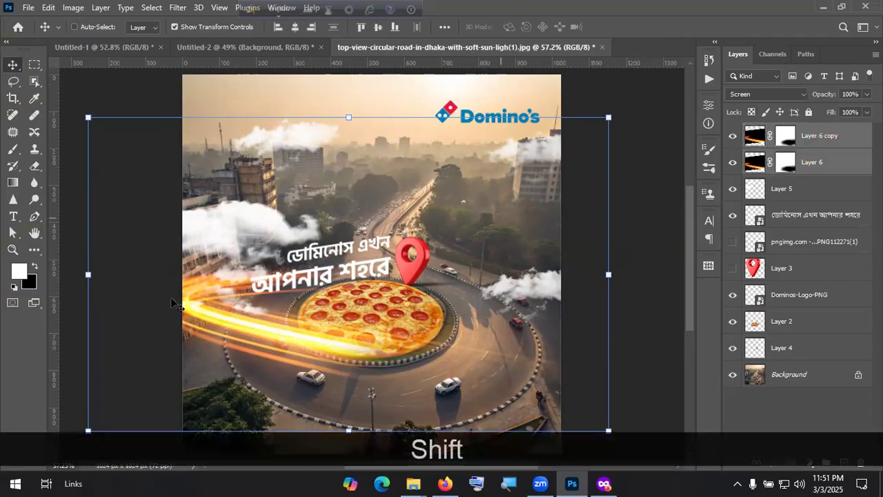
Step: Try moving and scaling both streaks, cancel the transform, and hide the original Layer 6
drag(252, 329, 268, 425)
drag(240, 391, 221, 346)
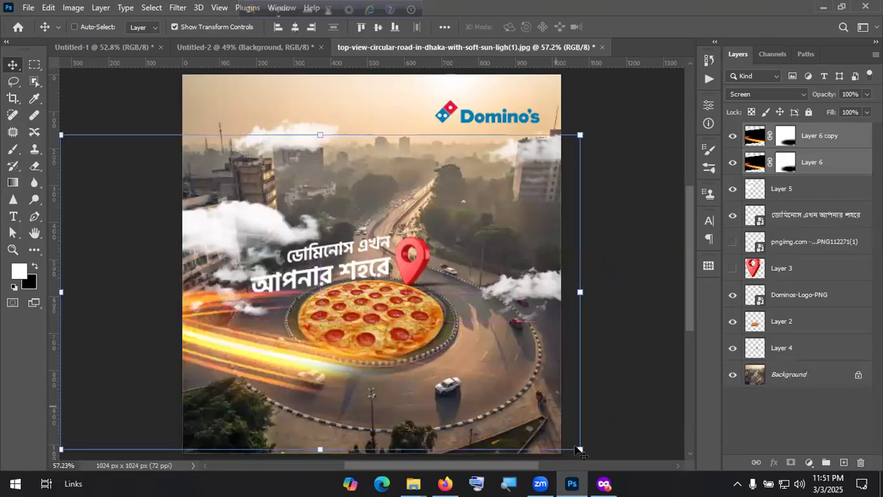
drag(659, 480, 658, 469)
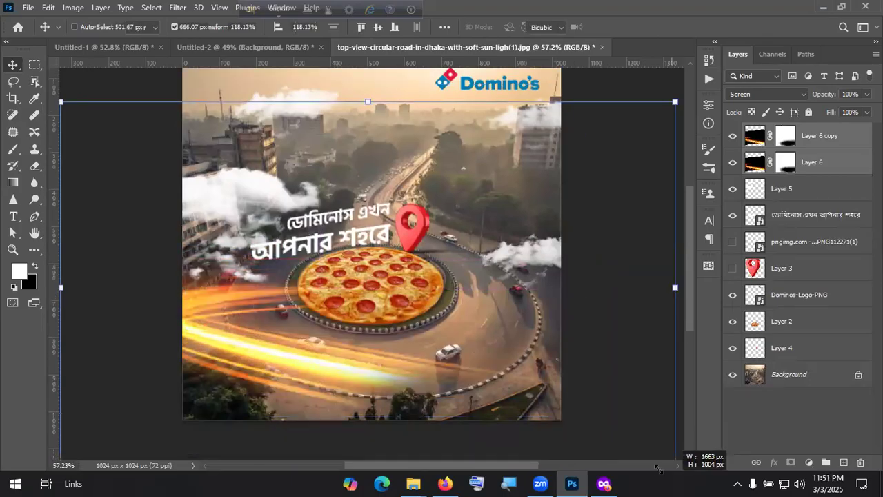
mouse_move(341, 332)
mouse_down()
mouse_move(307, 283)
mouse_move(375, 321)
mouse_move(440, 268)
mouse_move(385, 311)
mouse_move(329, 295)
mouse_move(466, 352)
mouse_up()
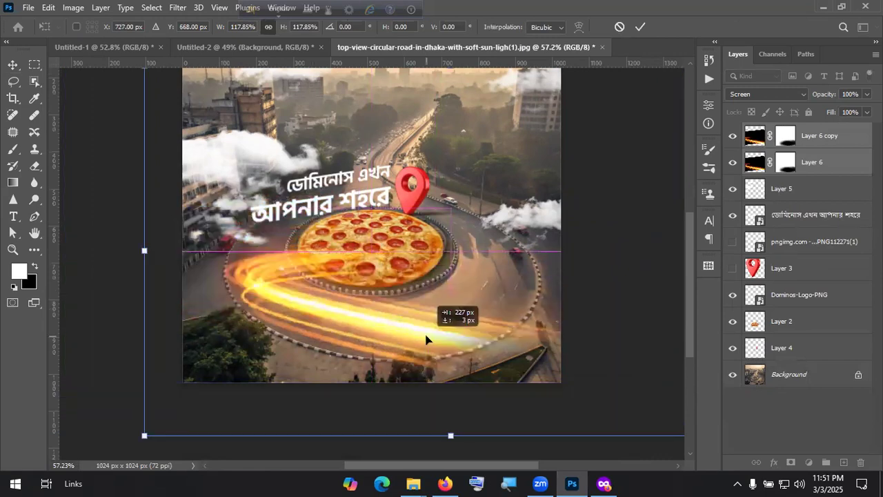
drag(550, 360, 427, 345)
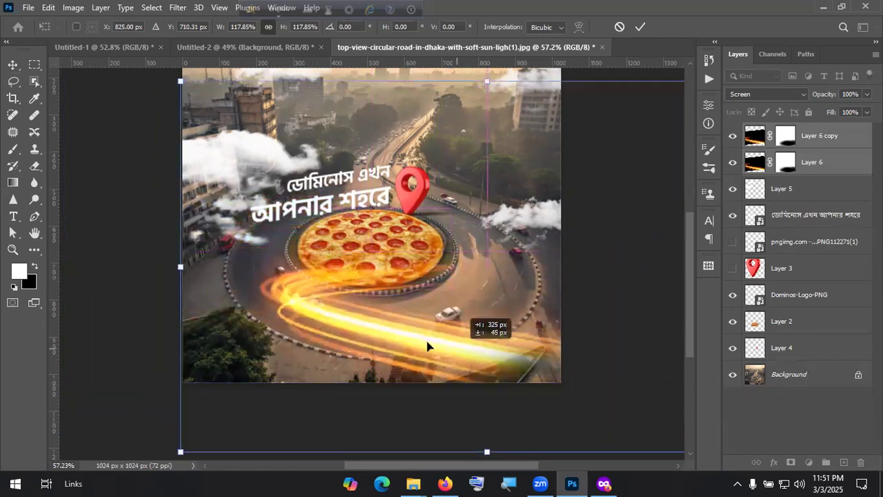
click(618, 29)
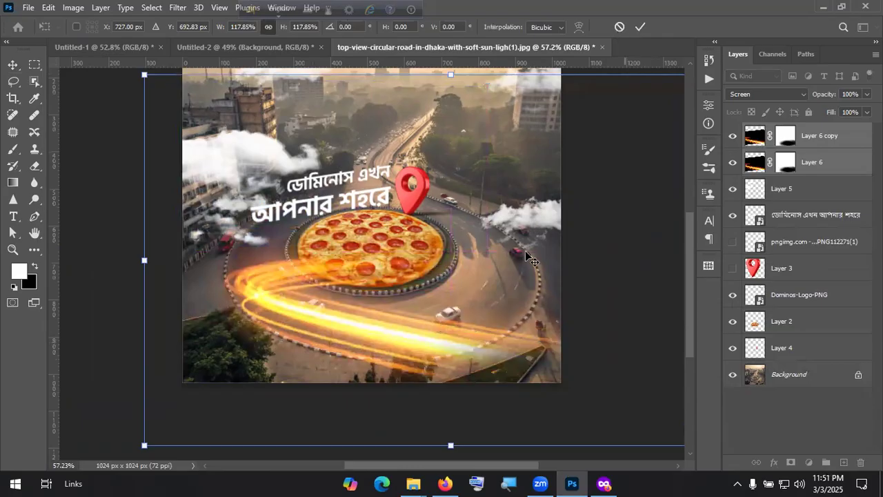
click(733, 162)
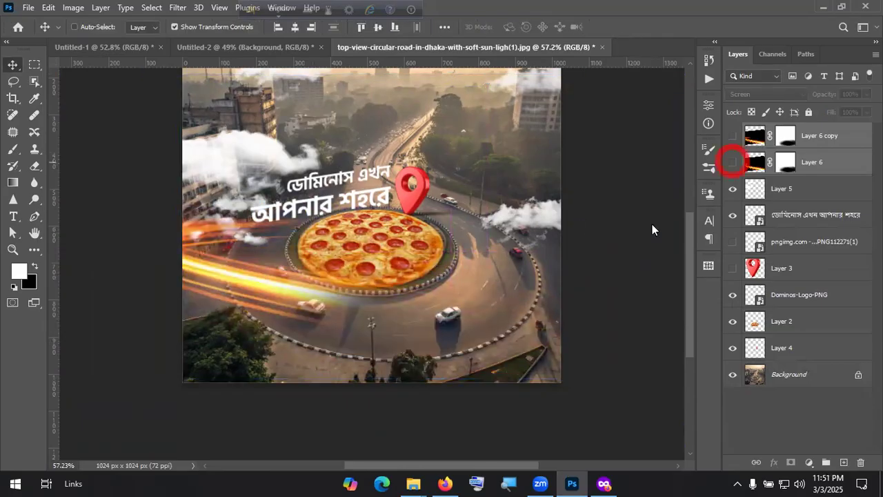
Step: In Firefox, close the unneeded pizza, chili and reference tabs
key(alt+Tab)
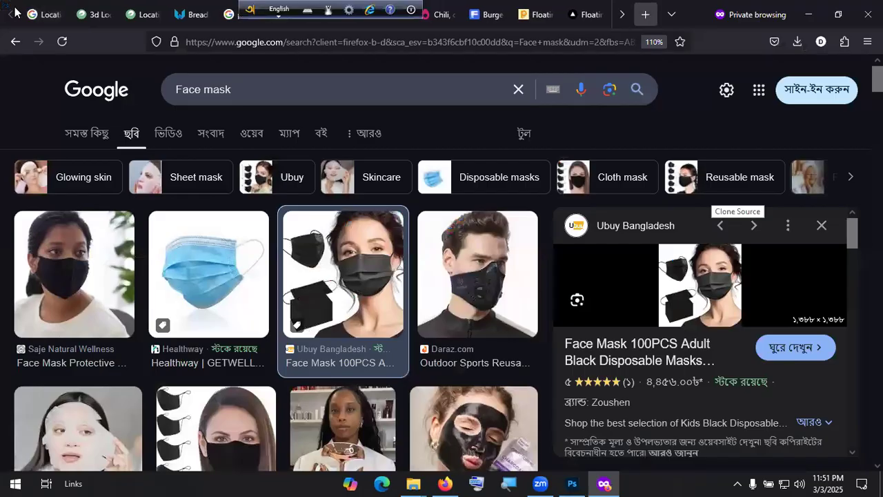
click(103, 17)
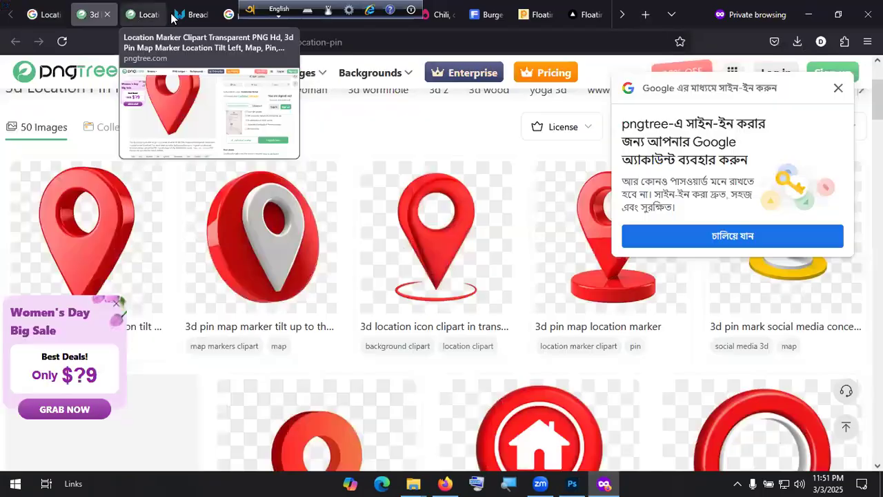
click(210, 19)
click(210, 19)
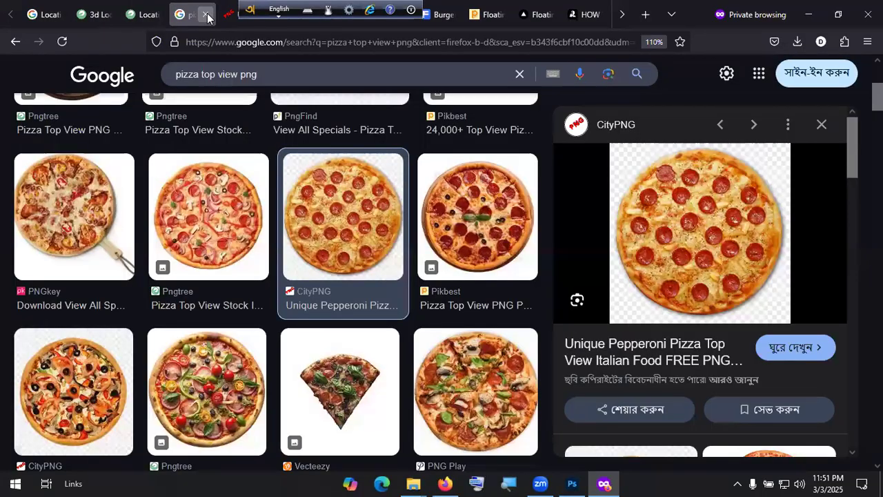
click(206, 15)
click(207, 15)
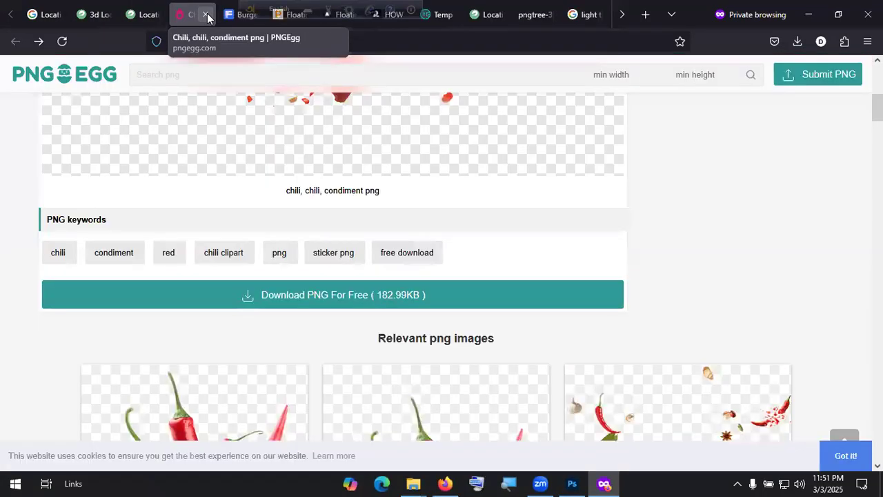
click(206, 15)
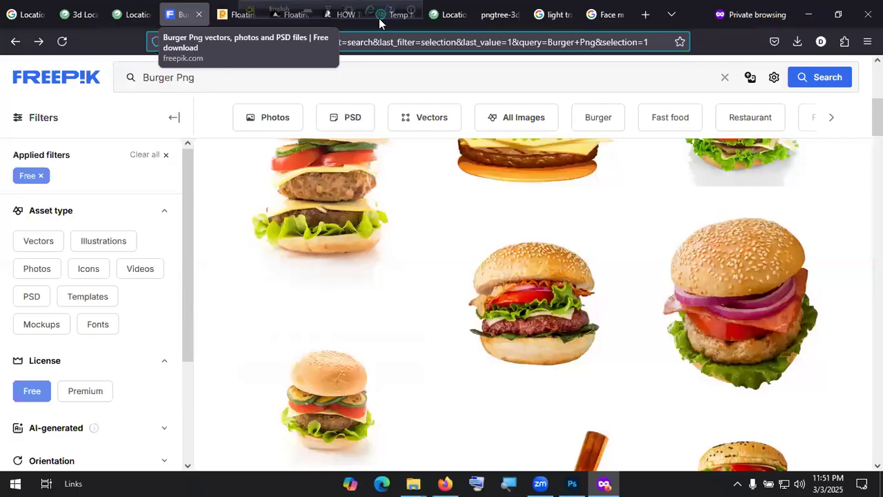
Step: Scroll through the 'light trails png' image results
click(553, 14)
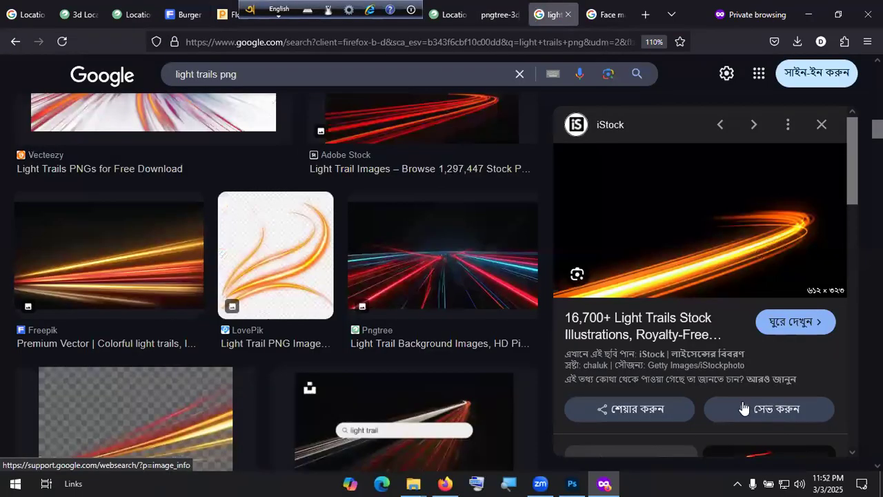
scroll(743, 408, down, 10)
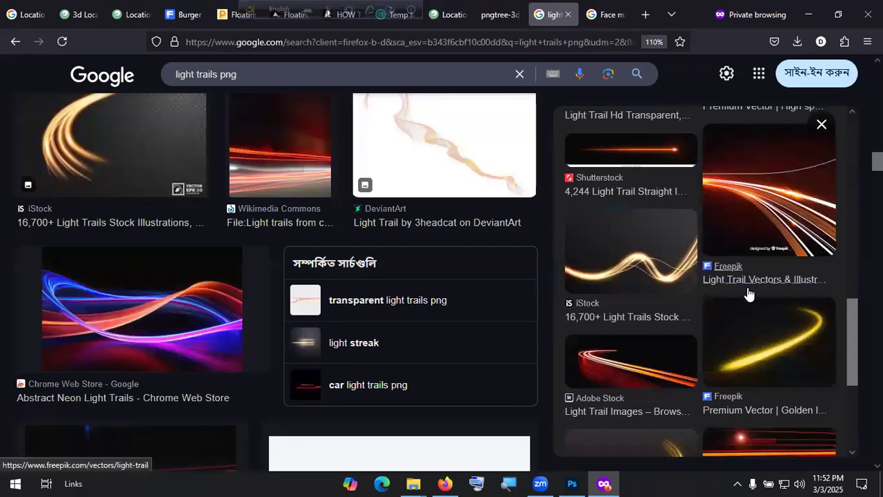
scroll(747, 287, down, 3)
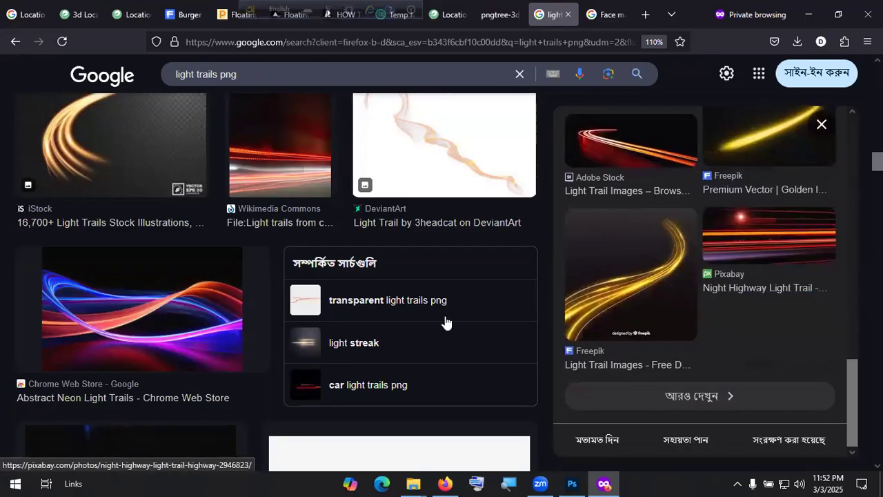
scroll(305, 365, down, 10)
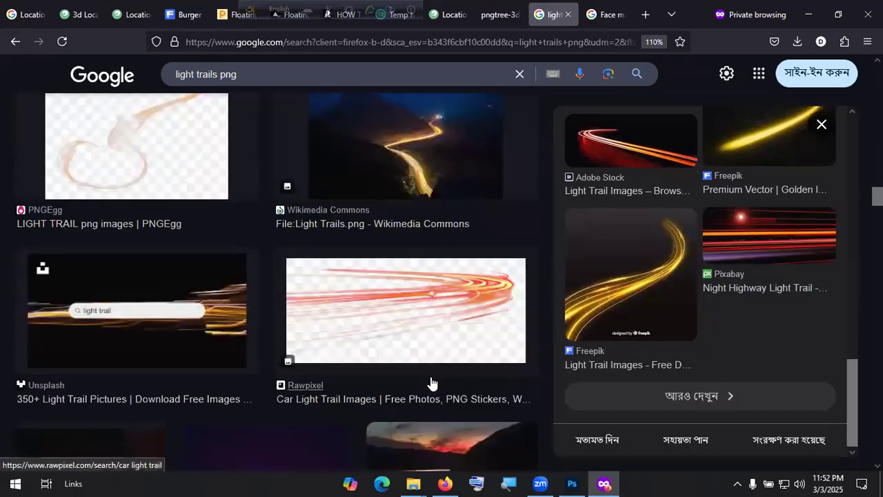
scroll(429, 382, down, 3)
scroll(430, 380, up, 2)
scroll(341, 321, down, 2)
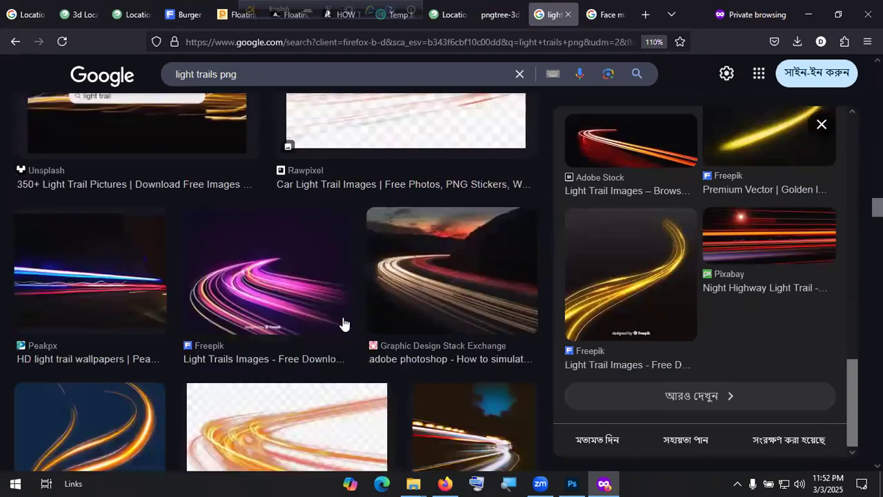
scroll(341, 321, down, 8)
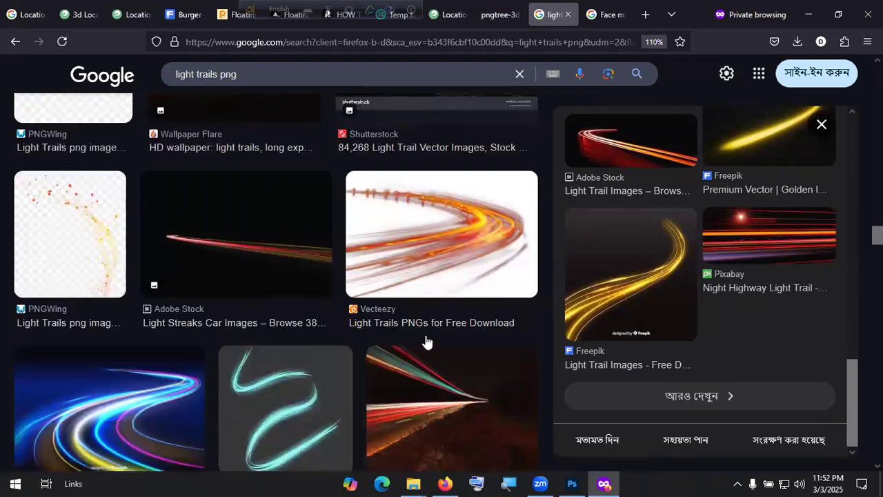
scroll(346, 332, down, 8)
scroll(587, 370, up, 5)
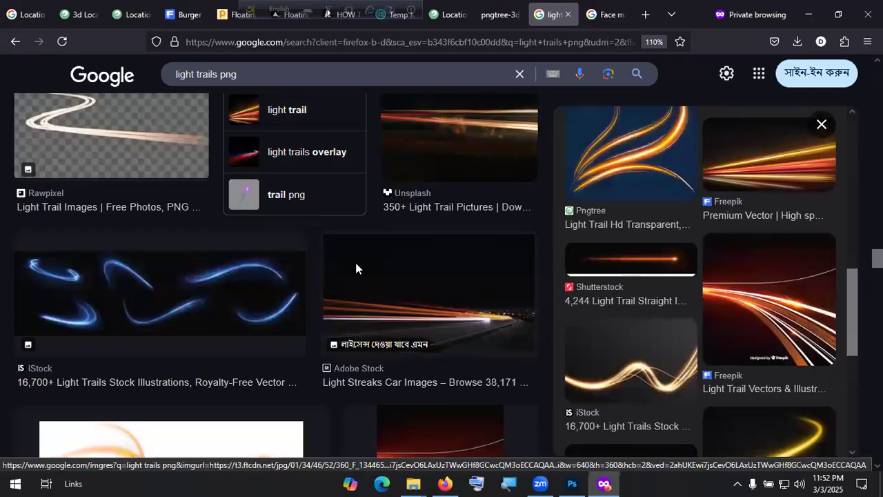
scroll(419, 269, up, 10)
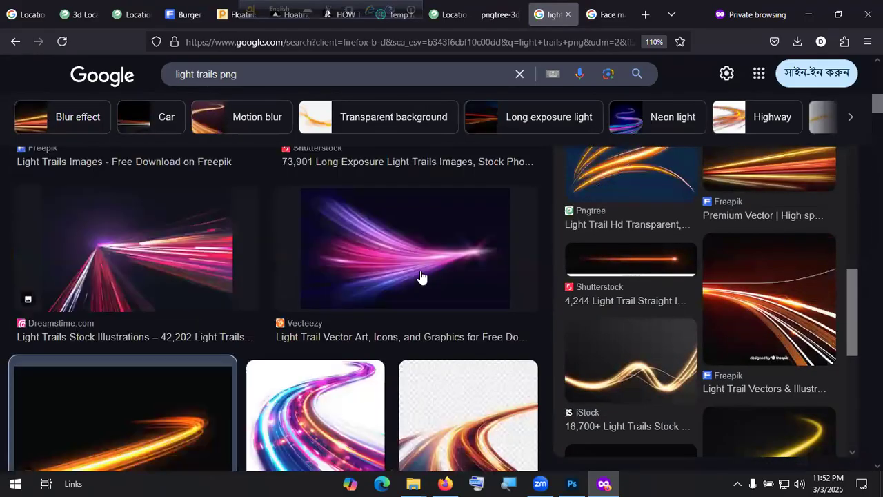
scroll(421, 276, up, 5)
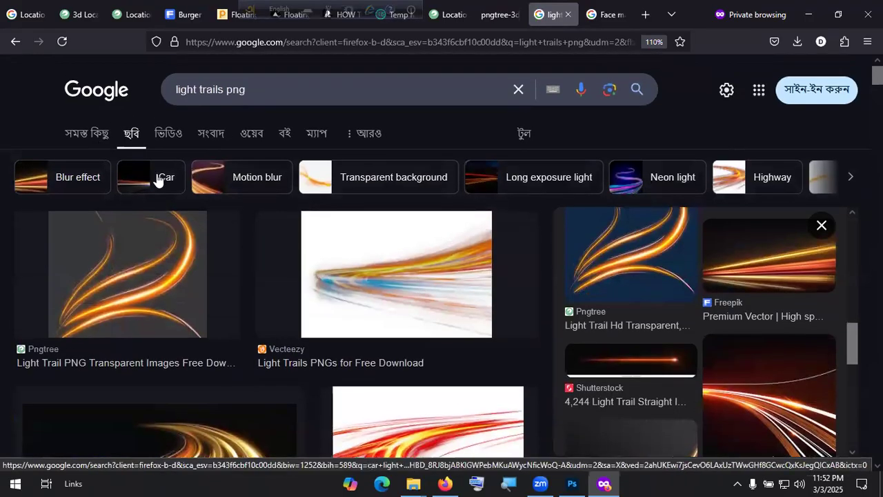
scroll(782, 326, down, 2)
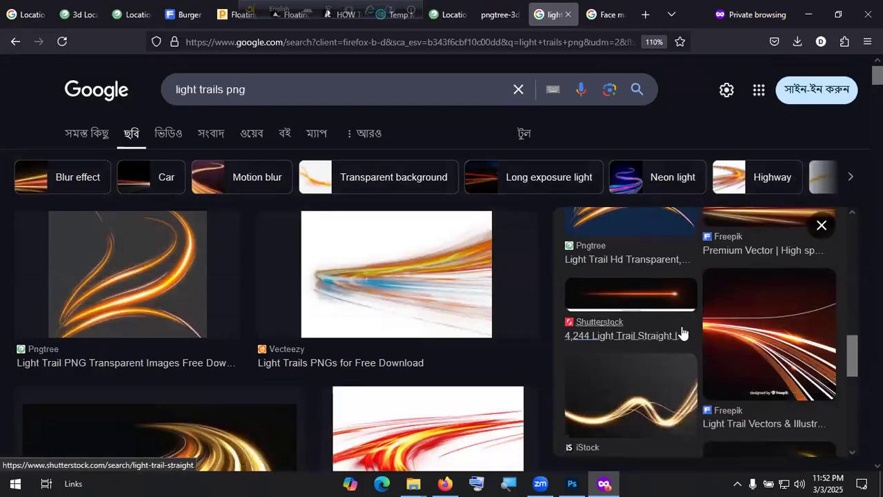
scroll(748, 317, down, 6)
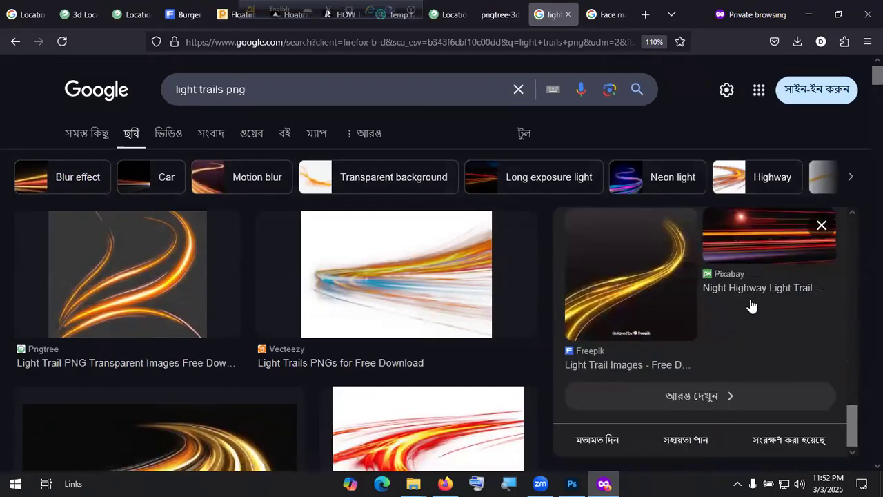
Step: Browse images related to the golden swirling light trail, then return to Photoshop
click(727, 386)
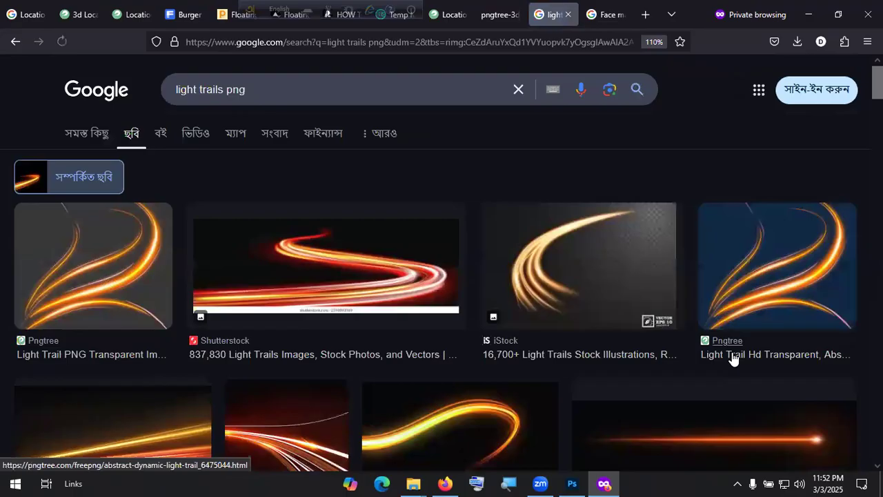
scroll(733, 358, down, 8)
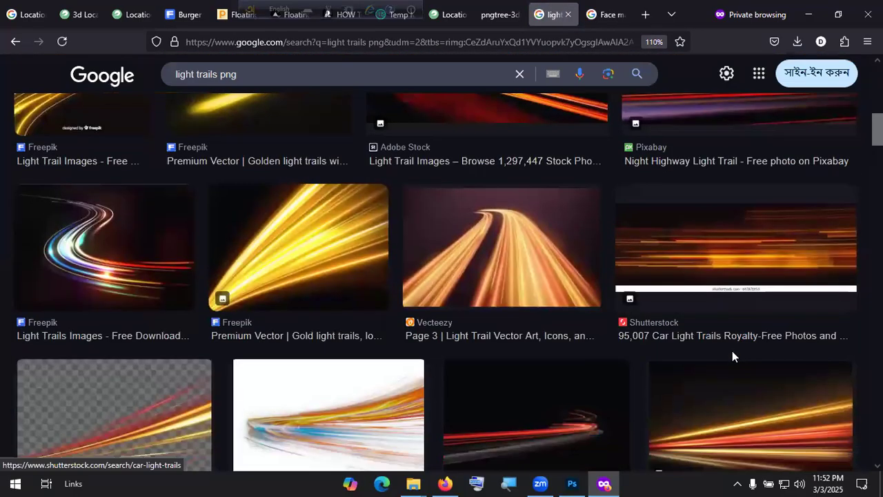
scroll(732, 350, down, 3)
scroll(732, 350, up, 3)
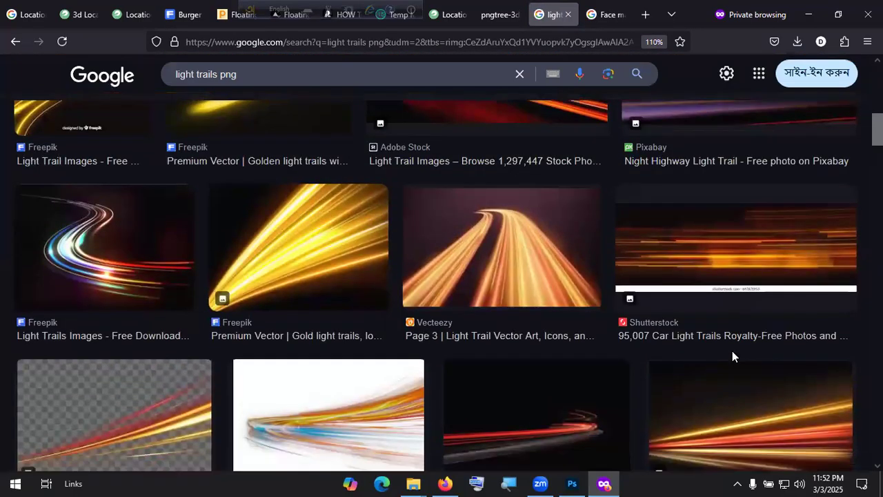
scroll(732, 350, down, 7)
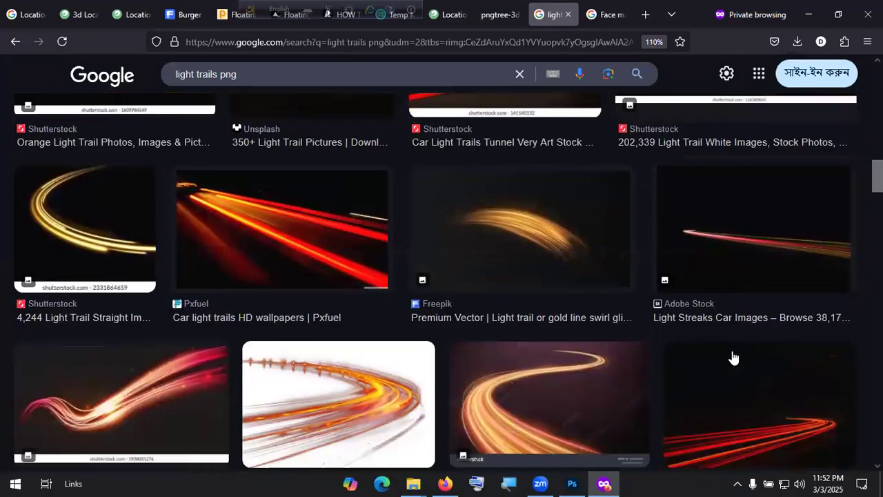
scroll(734, 357, down, 6)
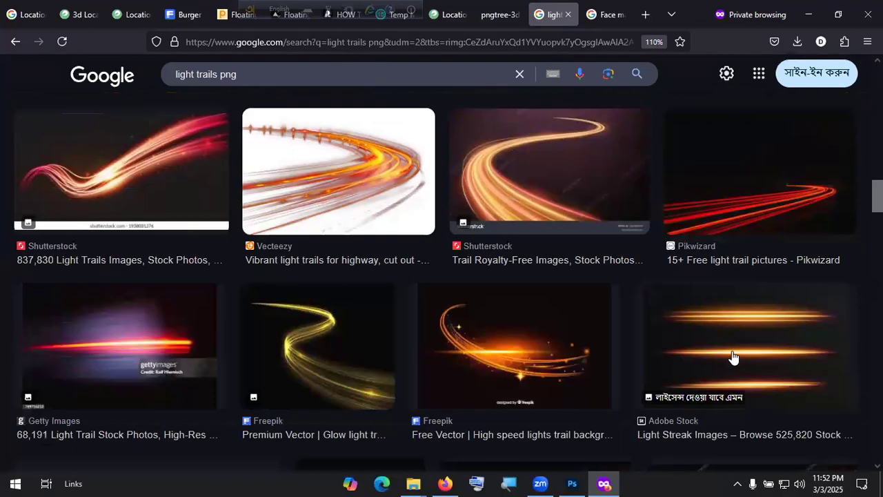
scroll(536, 243, down, 3)
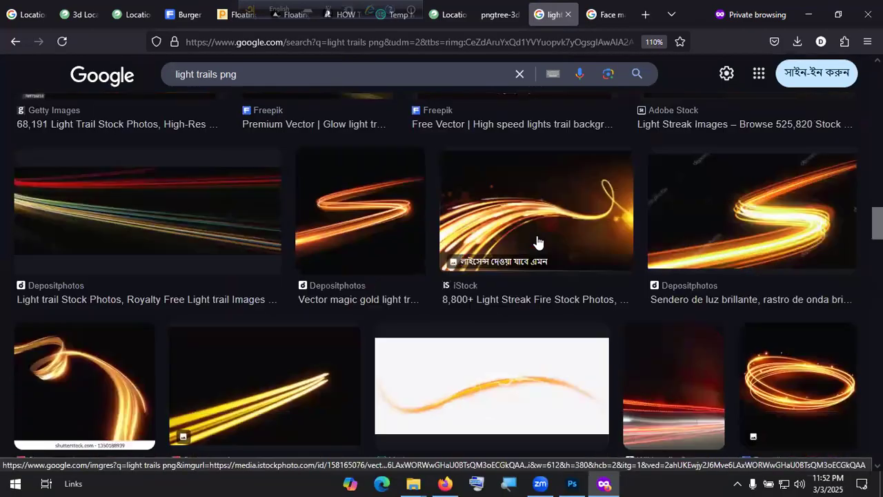
scroll(578, 265, down, 5)
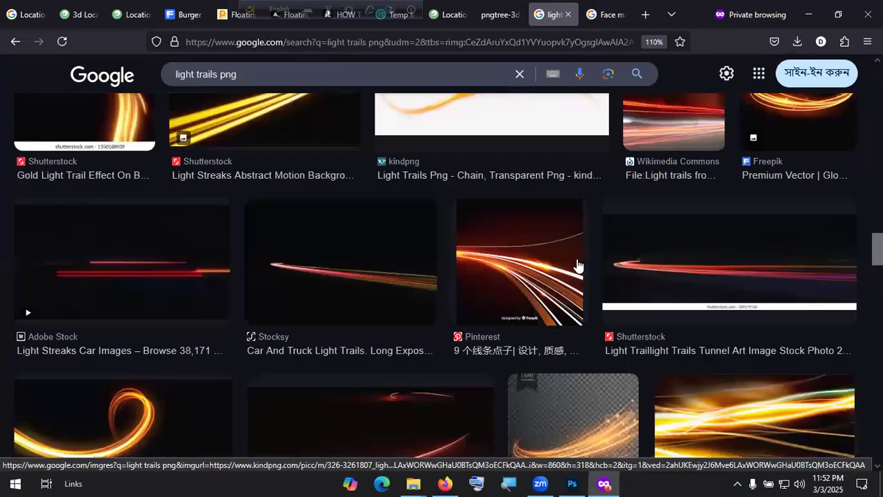
key(alt+Tab)
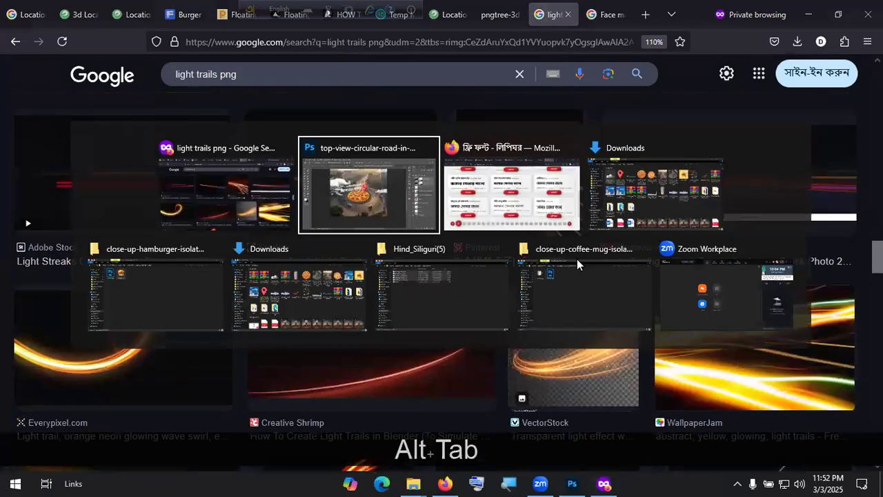
Step: Create a new blank 1080 × 1080 px document
click(29, 7)
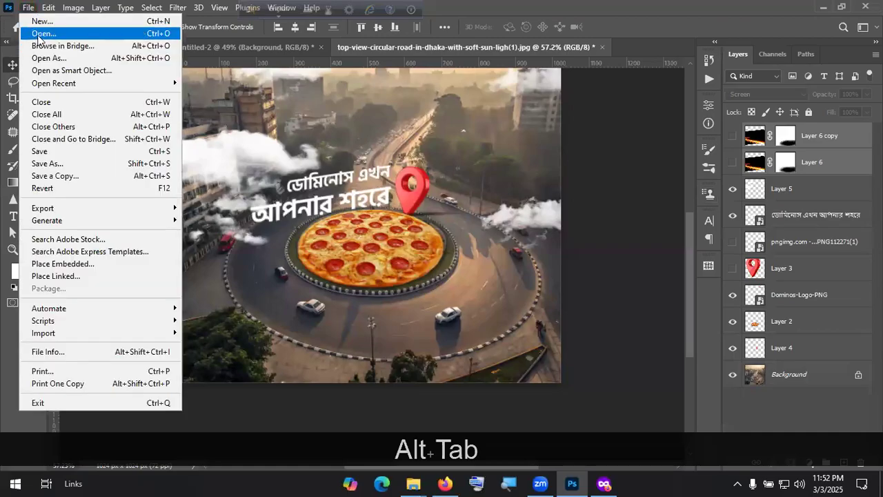
click(42, 32)
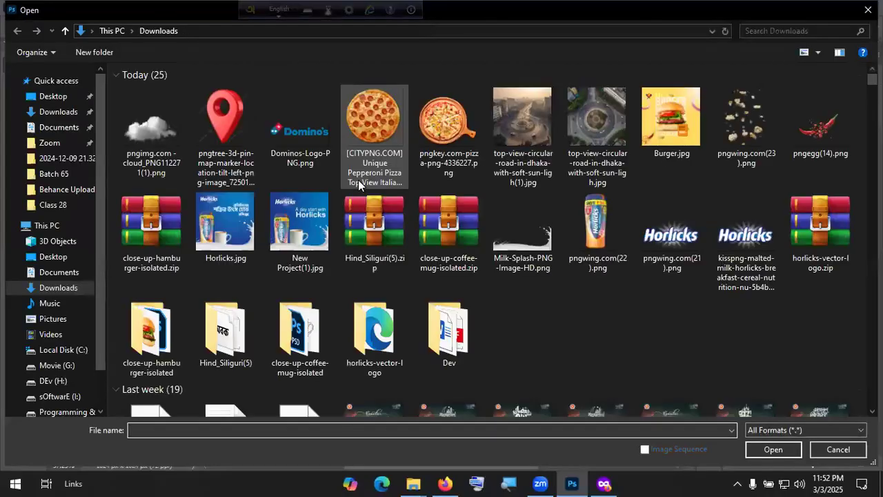
click(51, 96)
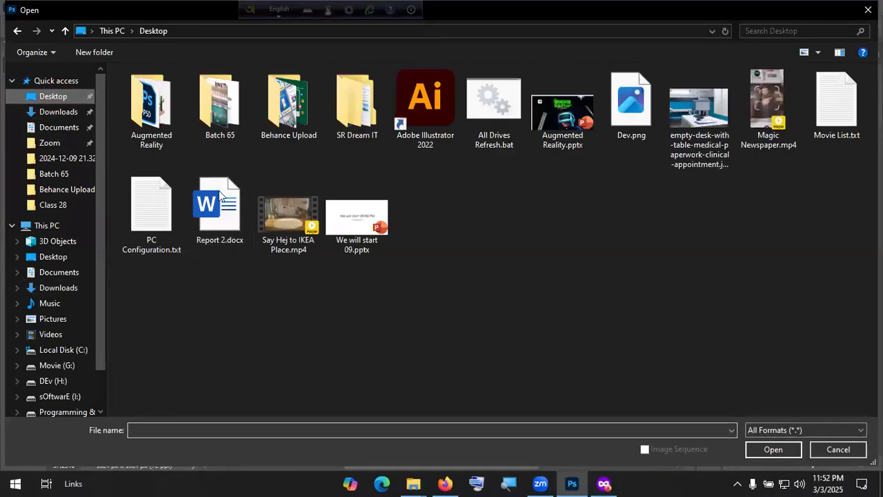
click(838, 449)
click(28, 7)
key(Escape)
key(ctrl+n)
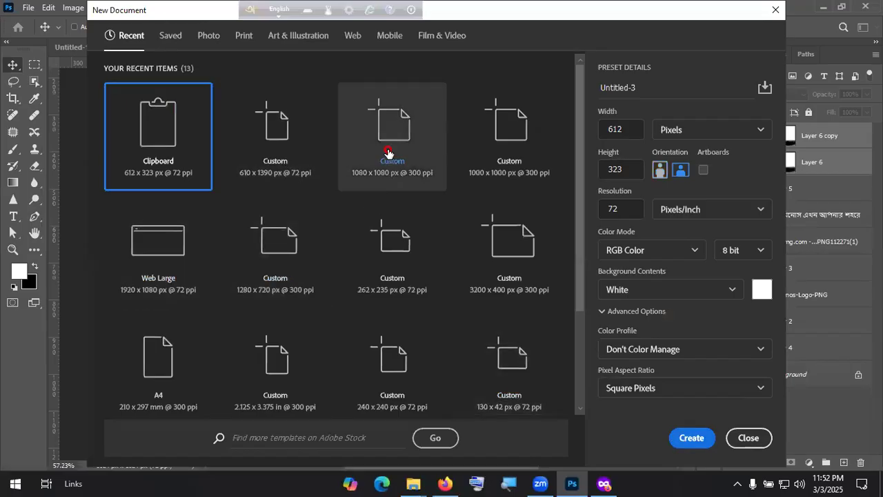
key(Escape)
Step: Open Dev.png from the Desktop and place the man in Untitled-3, scaled to 38.13% on the right
click(29, 8)
click(34, 34)
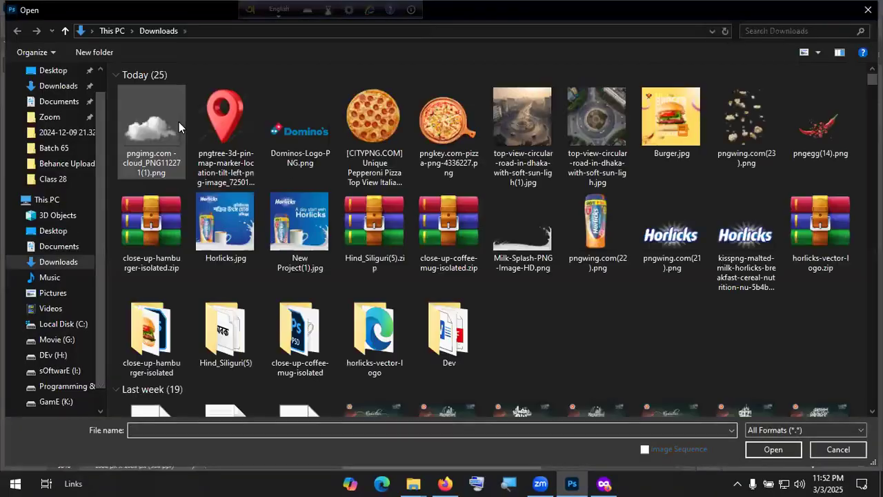
click(58, 86)
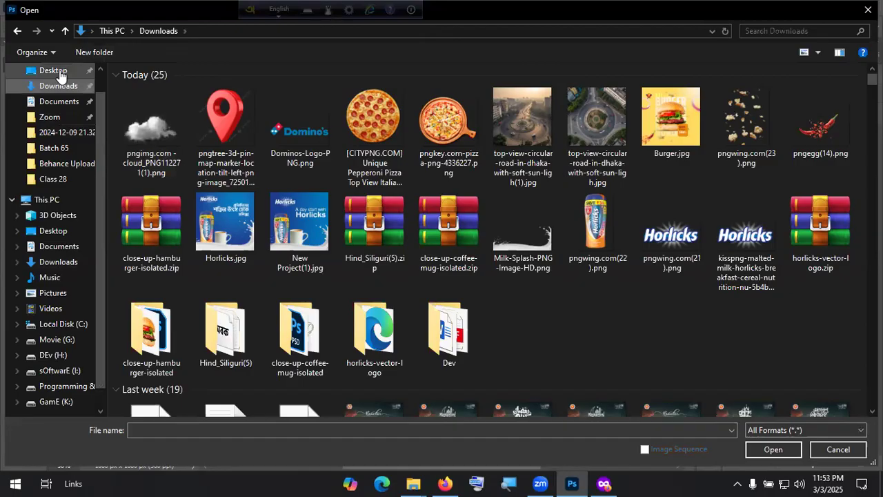
click(83, 70)
double_click(641, 134)
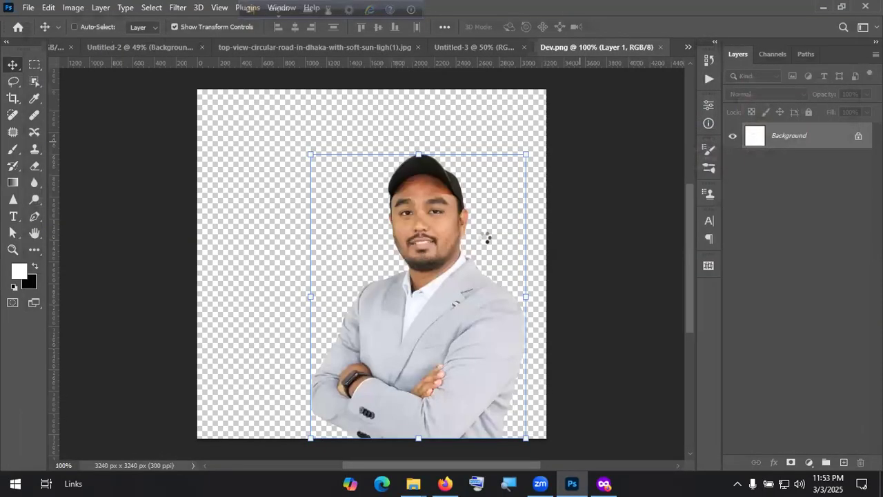
drag(485, 236, 459, 258)
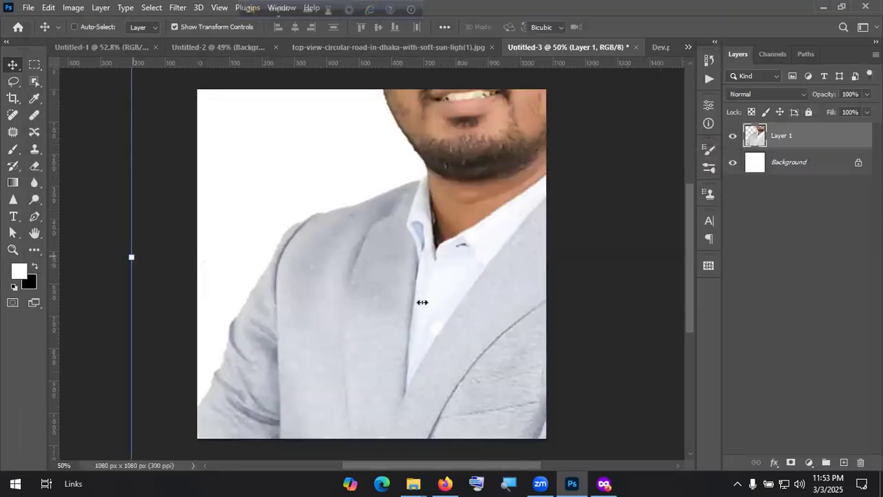
drag(422, 302, 534, 320)
drag(403, 367, 410, 324)
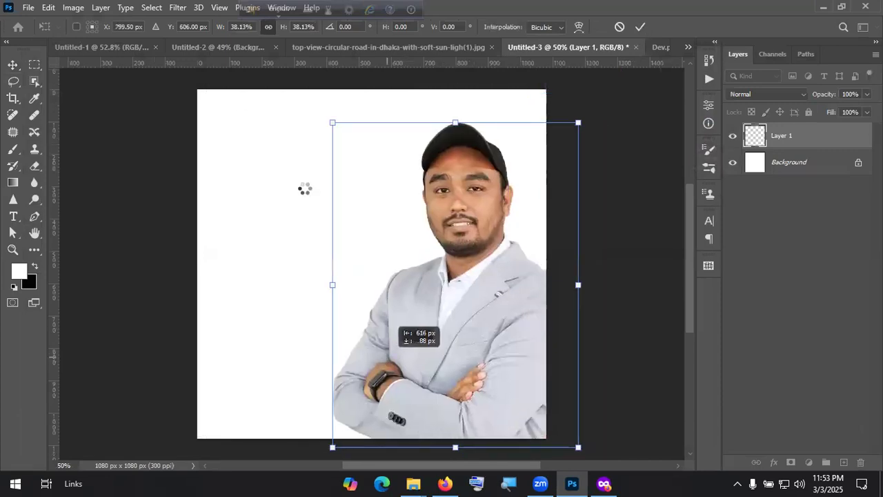
Step: Scroll through the light trail image results in Firefox
key(alt+Tab)
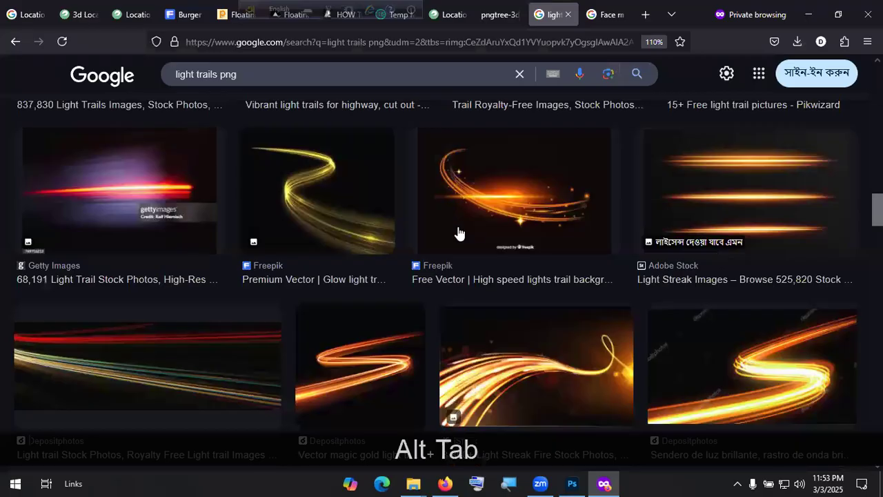
scroll(449, 238, down, 5)
scroll(433, 243, up, 8)
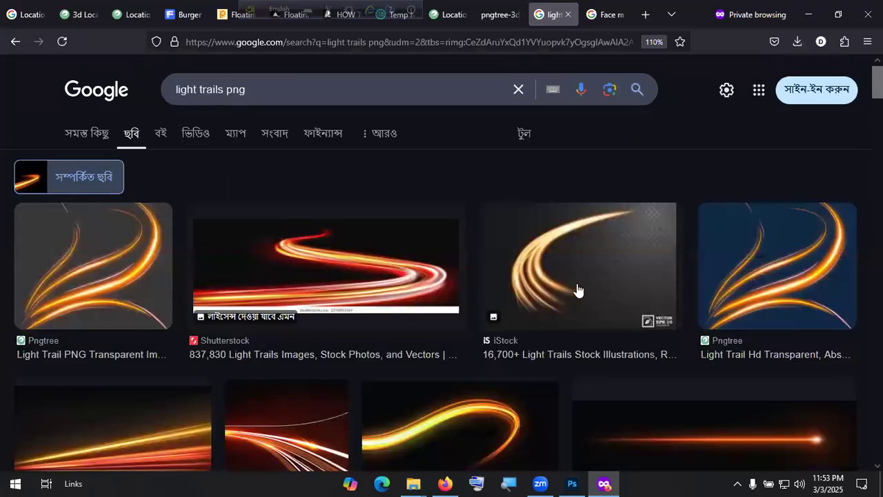
scroll(551, 282, down, 3)
scroll(272, 280, down, 3)
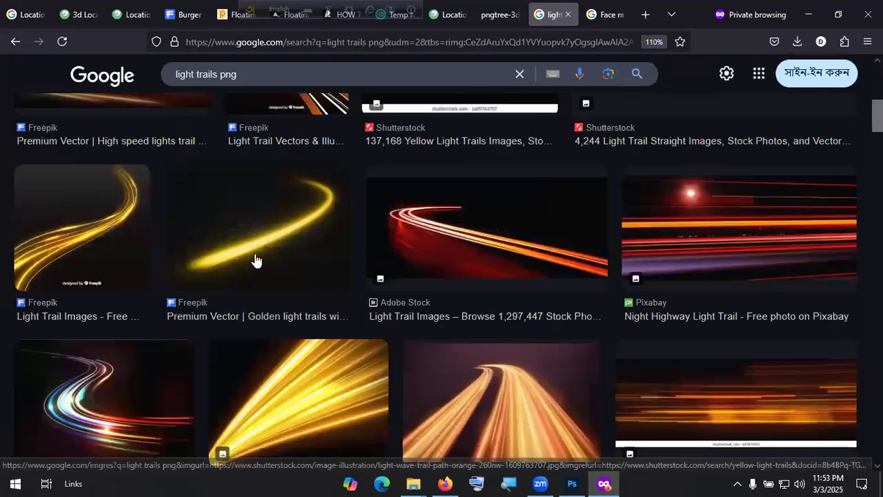
scroll(428, 283, down, 1)
scroll(186, 259, down, 4)
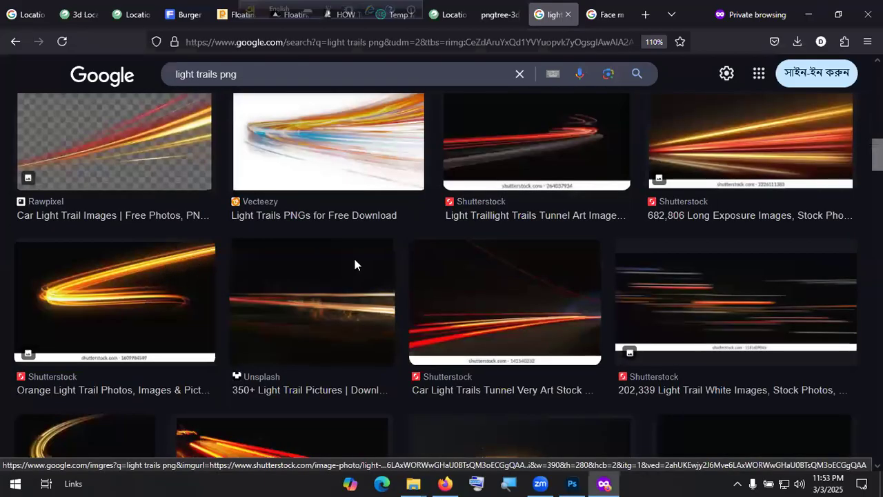
scroll(355, 264, down, 5)
scroll(376, 262, down, 2)
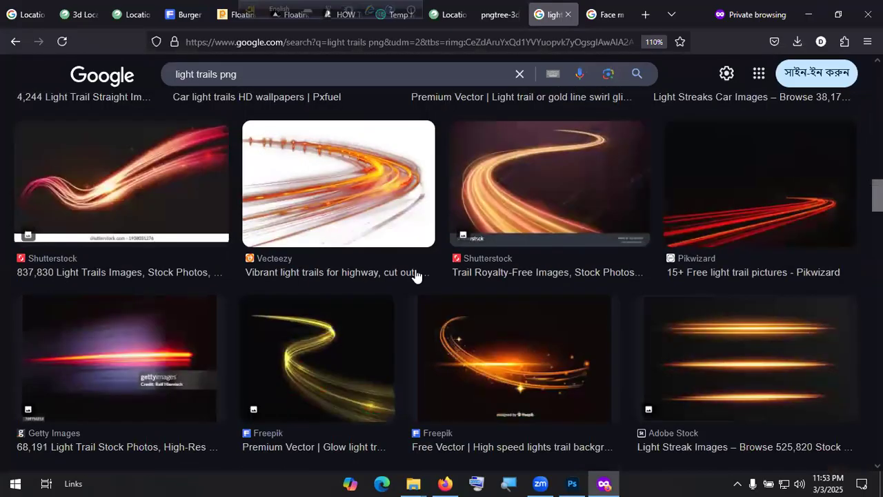
scroll(416, 274, down, 4)
scroll(456, 267, up, 7)
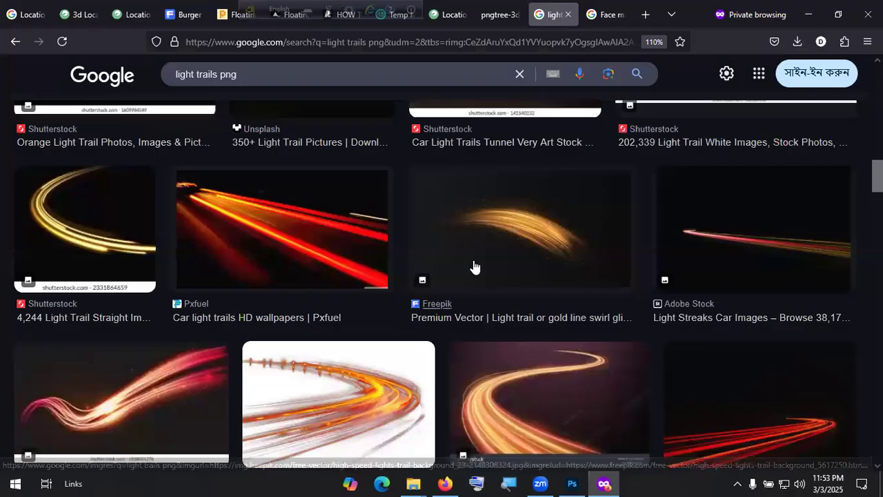
scroll(457, 267, down, 7)
scroll(622, 258, down, 3)
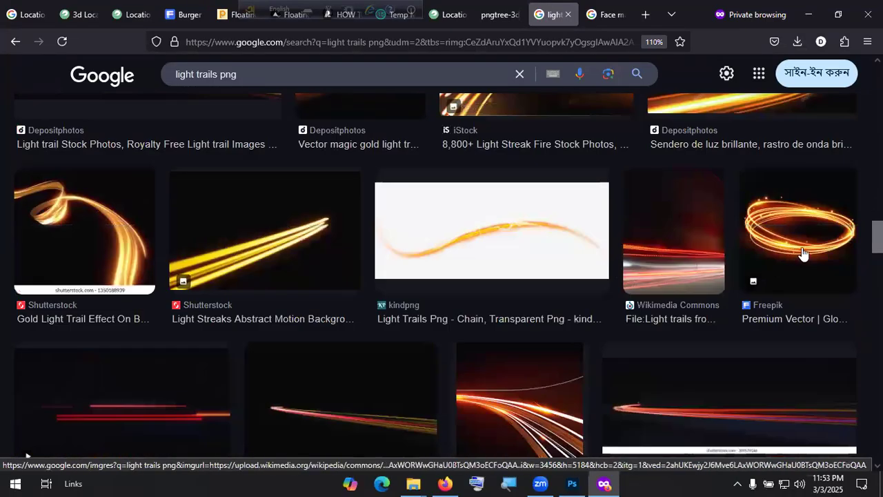
scroll(629, 259, down, 4)
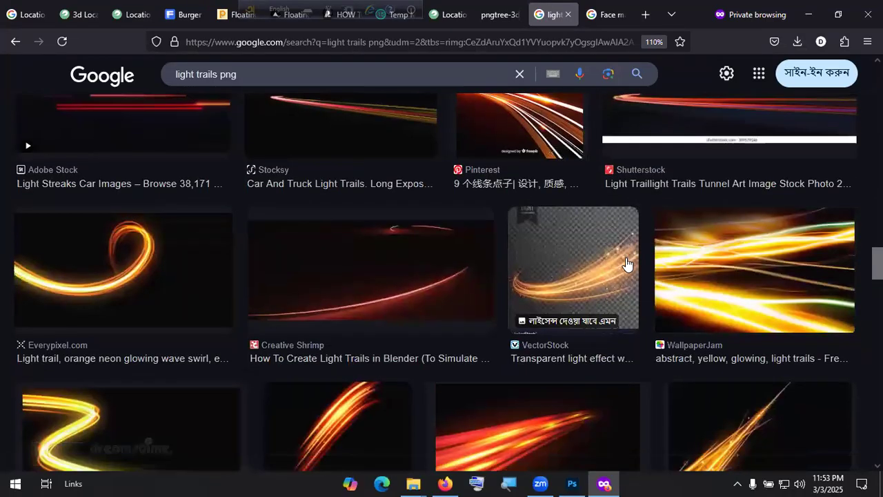
Step: Preview the orange neon swirl, then its related bright orange Dreamstime light trail image
click(154, 279)
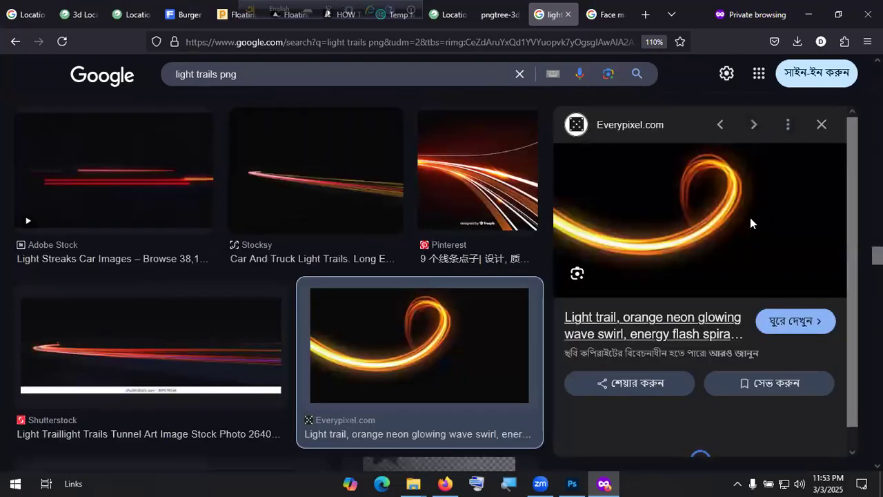
scroll(721, 221, down, 2)
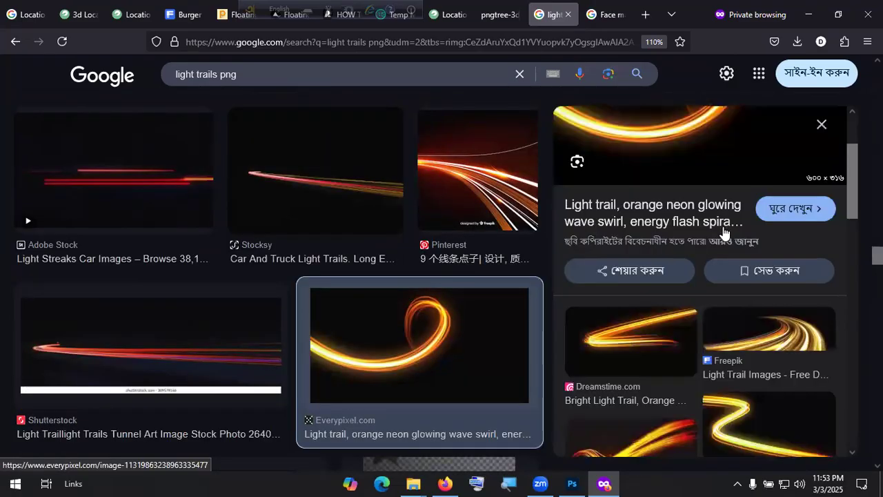
scroll(722, 233, up, 2)
scroll(664, 276, down, 3)
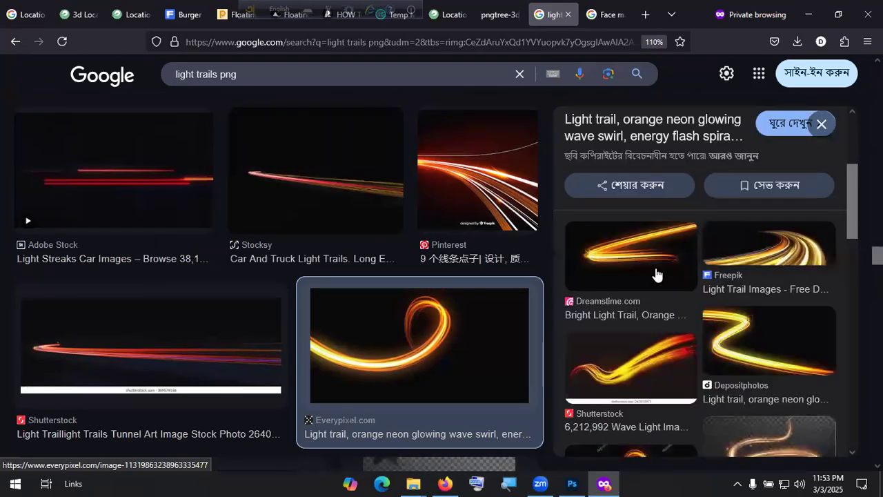
click(645, 262)
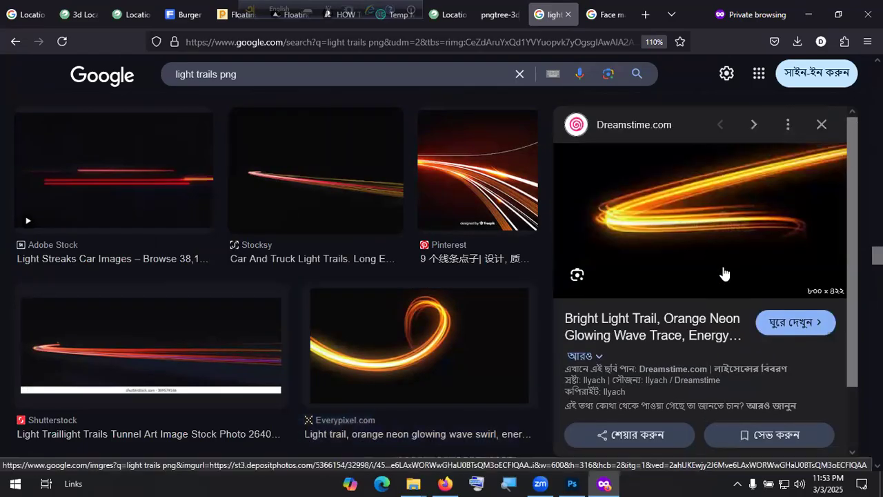
right_click(697, 192)
Step: Copy the Dreamstime light trail and paste it as Layer 2 at 161.44% across the man's chest in Screen mode
click(735, 321)
key(alt+Tab)
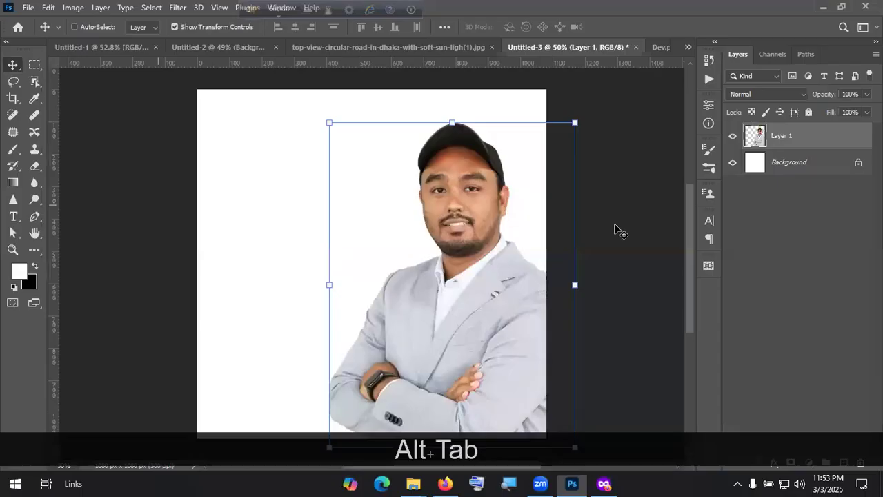
key(ctrl+v)
drag(500, 332, 658, 416)
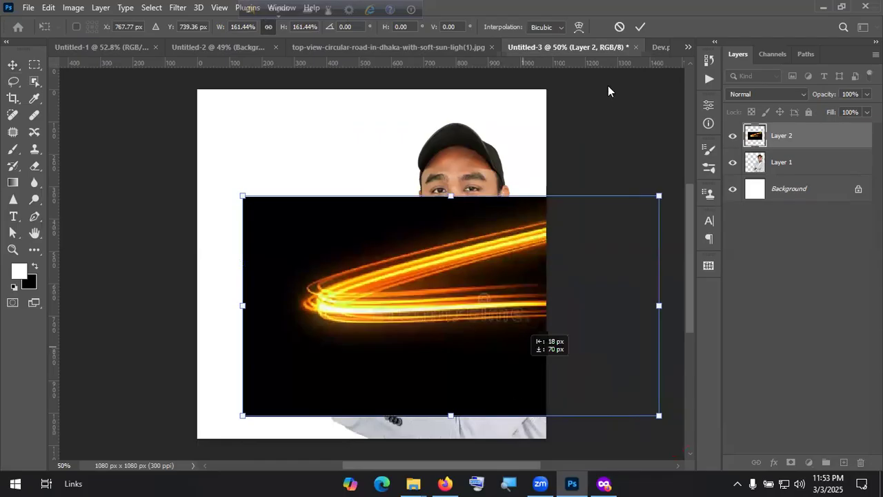
drag(519, 392, 509, 448)
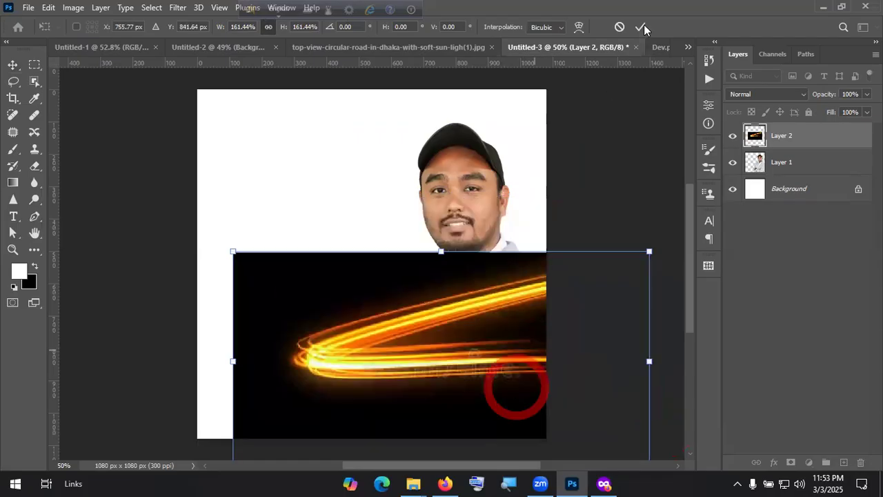
click(752, 94)
click(753, 203)
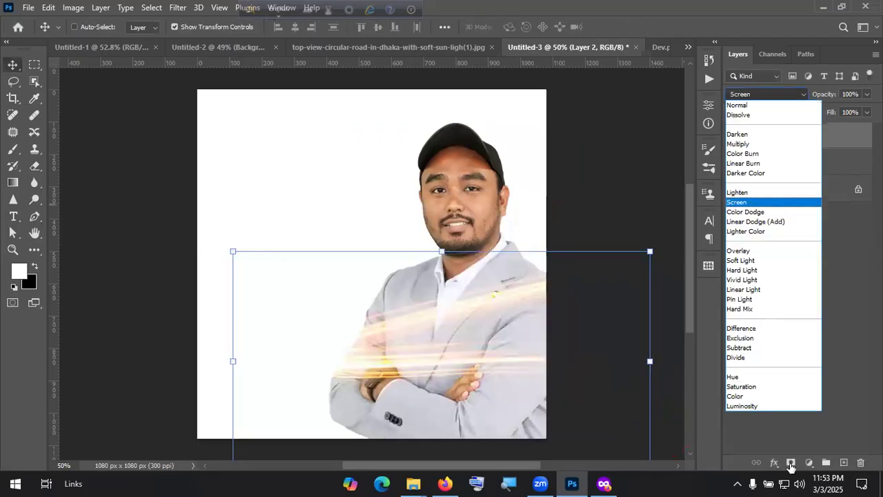
drag(465, 337, 461, 341)
Step: Add a Gradient Fill layer and move it beneath the portrait layer
click(809, 462)
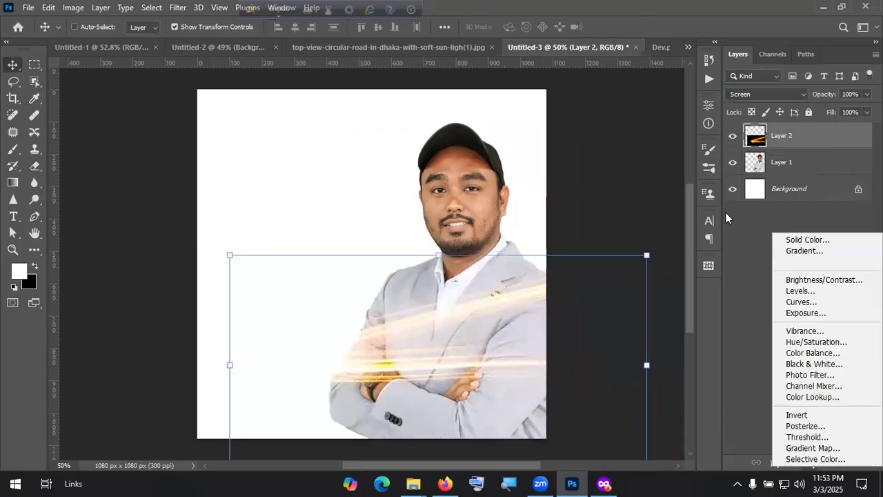
click(804, 251)
click(709, 125)
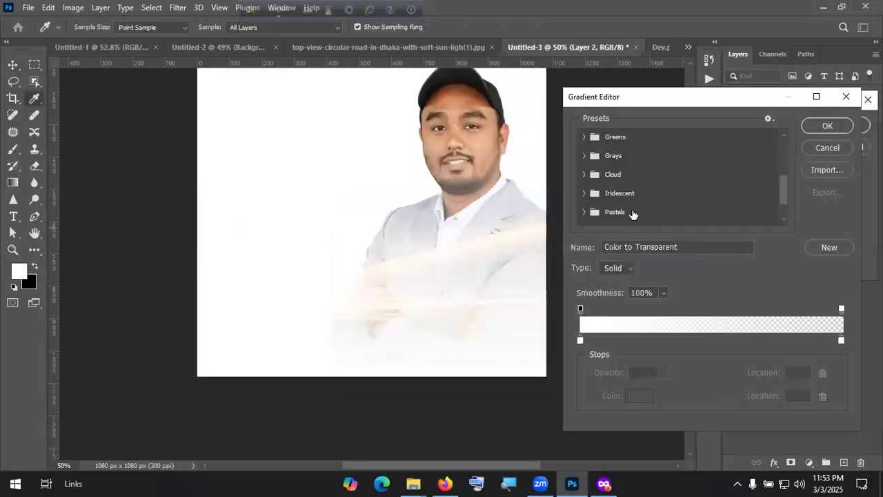
scroll(581, 218, down, 1)
click(844, 95)
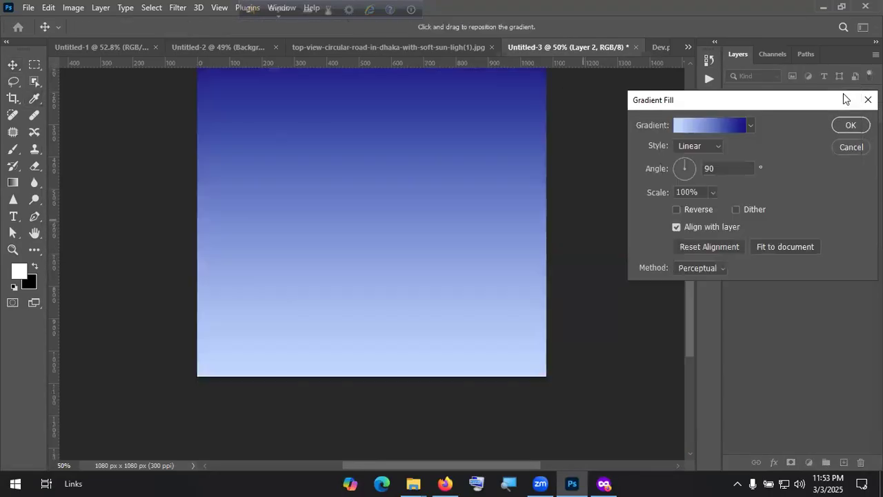
click(847, 129)
mouse_move(838, 145)
mouse_down()
mouse_move(834, 197)
mouse_move(809, 155)
mouse_move(790, 147)
mouse_up()
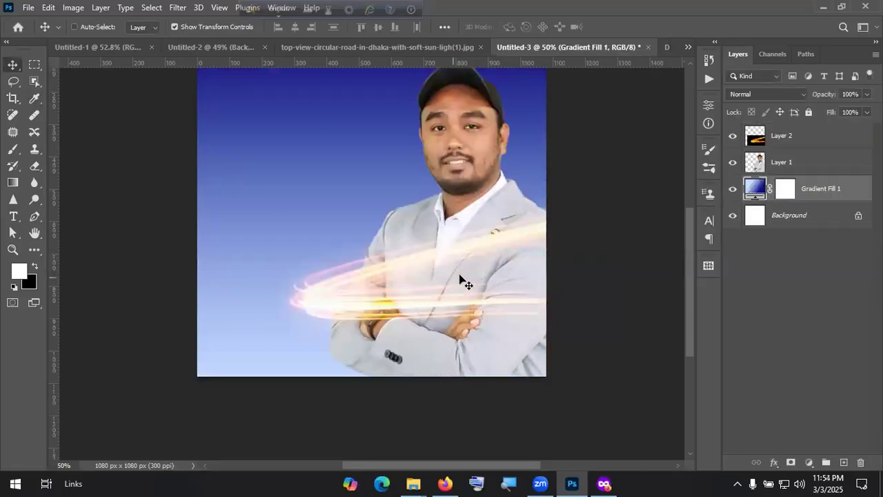
Step: Change the gradient fill to the dark grey Neutrals preset
click(757, 191)
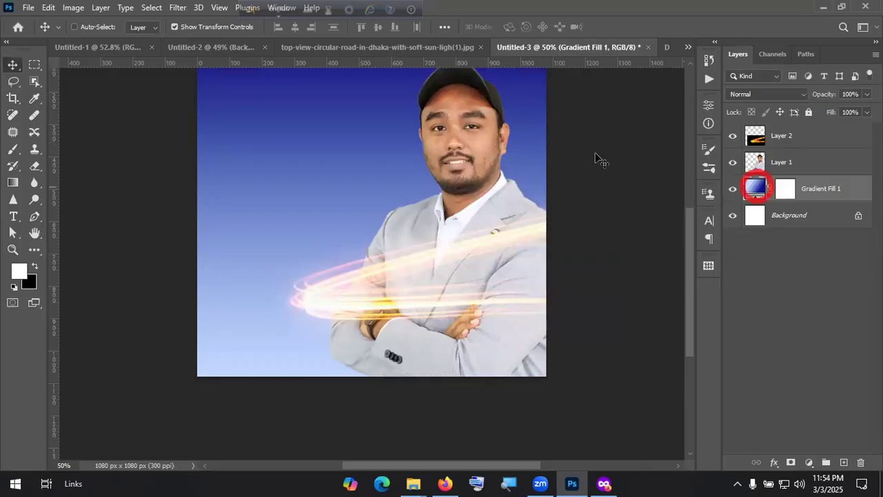
click(717, 127)
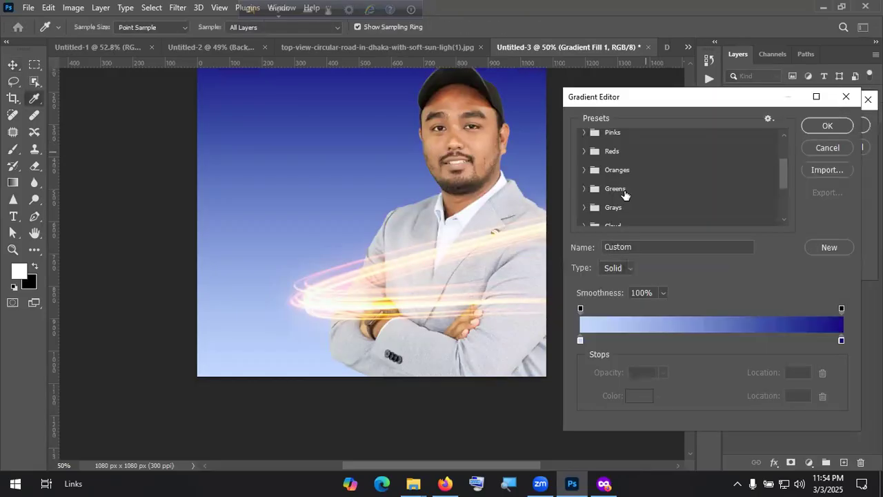
scroll(618, 193, down, 3)
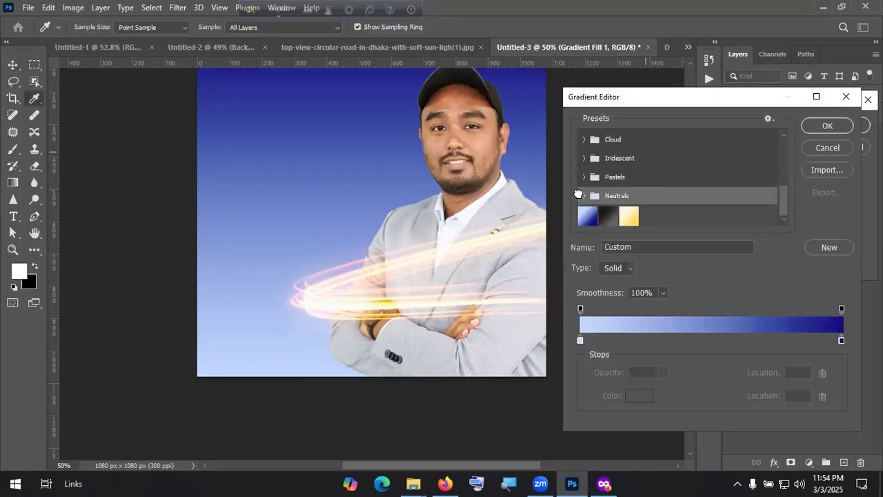
click(608, 216)
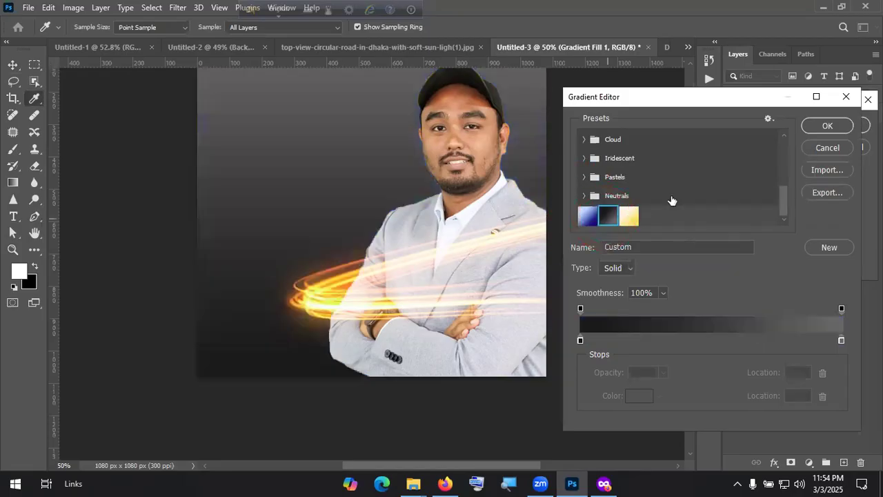
click(816, 125)
click(848, 126)
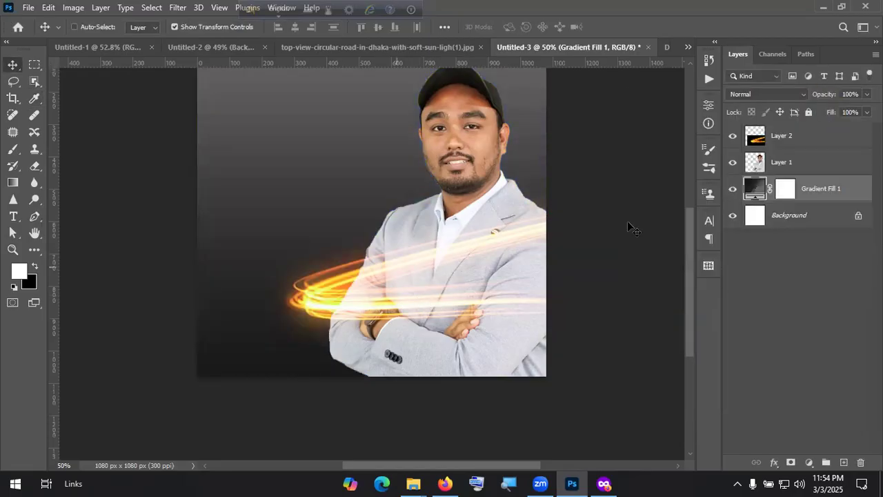
Step: Duplicate the light trail layer with Ctrl+J and shift the copy slightly down
click(765, 141)
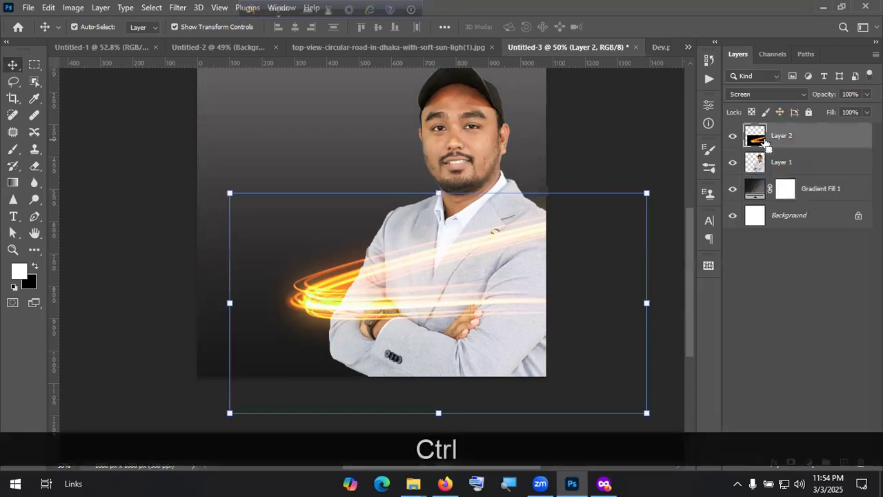
key(ctrl+j)
drag(394, 302, 390, 313)
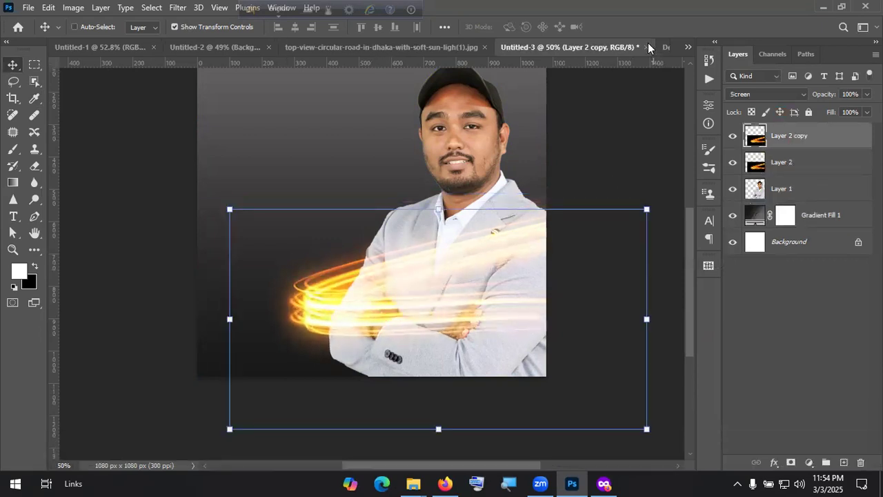
Step: Close the portrait mock-up without saving and return to the roundabout ad document
click(647, 46)
click(437, 188)
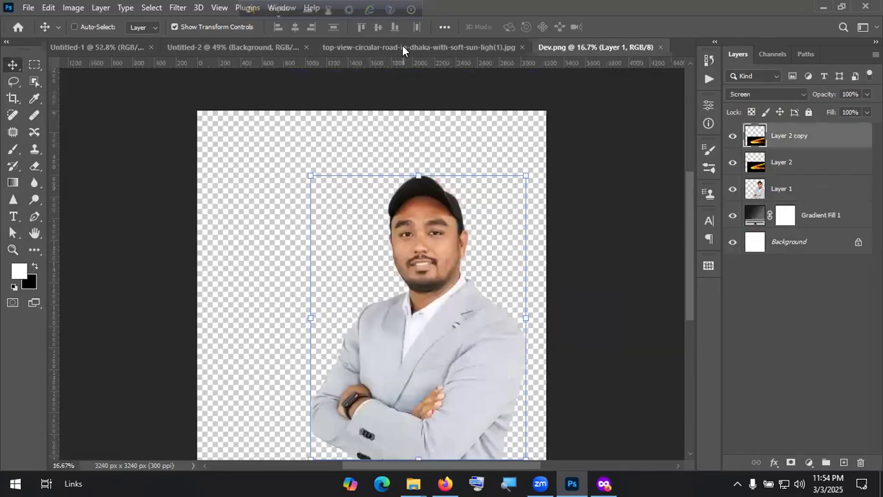
click(403, 45)
Step: Copy the orange neon swirl light trail image from Firefox and paste it into the ad
key(alt+Tab)
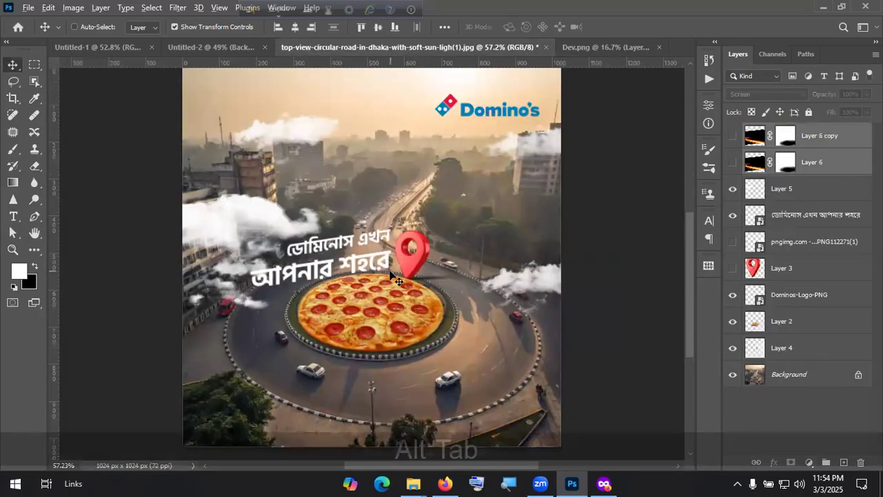
scroll(437, 309, down, 6)
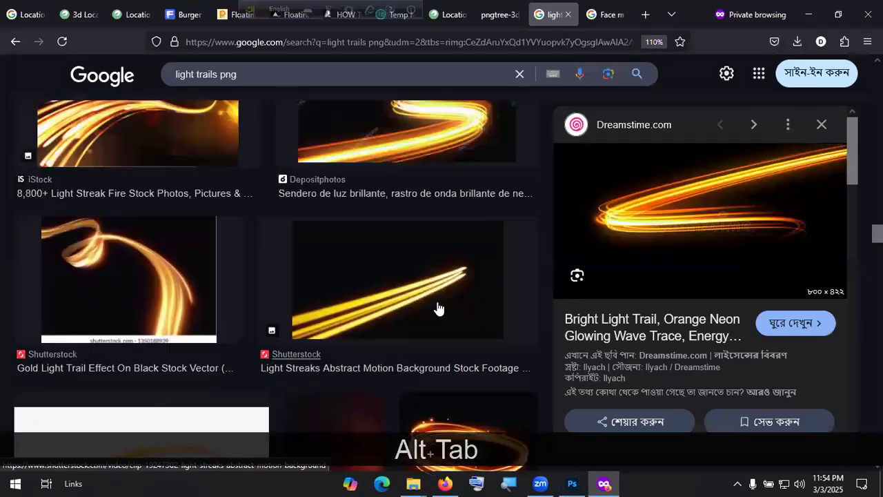
scroll(438, 309, up, 5)
click(442, 267)
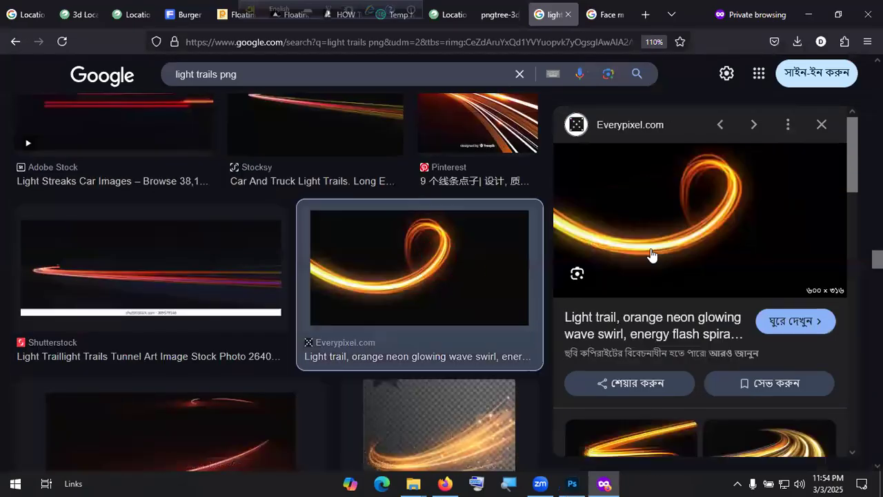
right_click(708, 218)
click(753, 331)
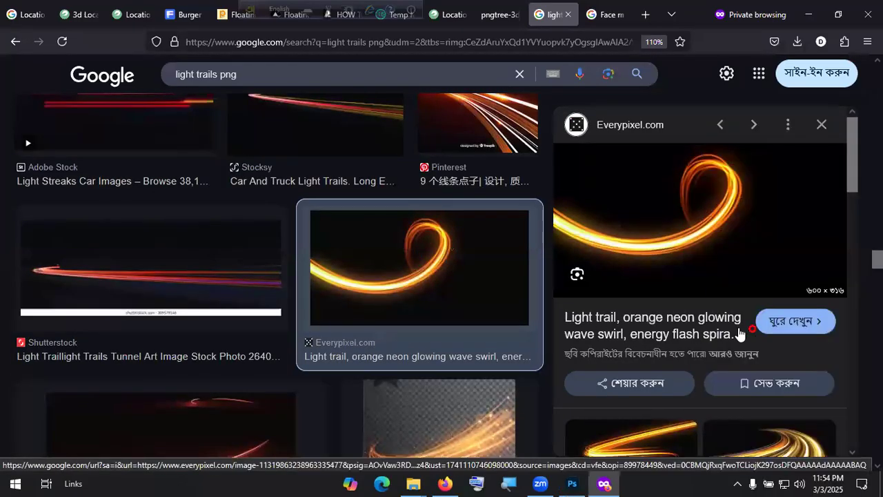
key(alt+Tab)
key(ctrl+v)
Step: Enlarge the swirl light trail to span the whole ad around the pizza
drag(409, 260, 452, 307)
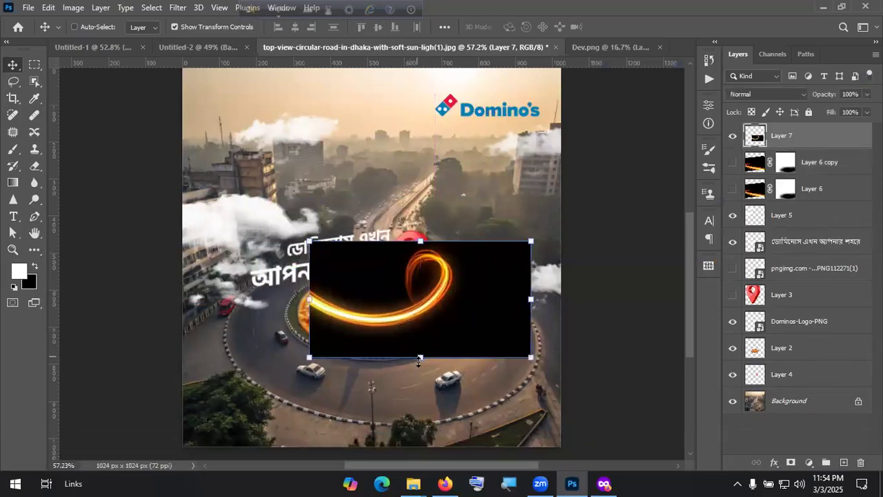
drag(420, 357, 414, 414)
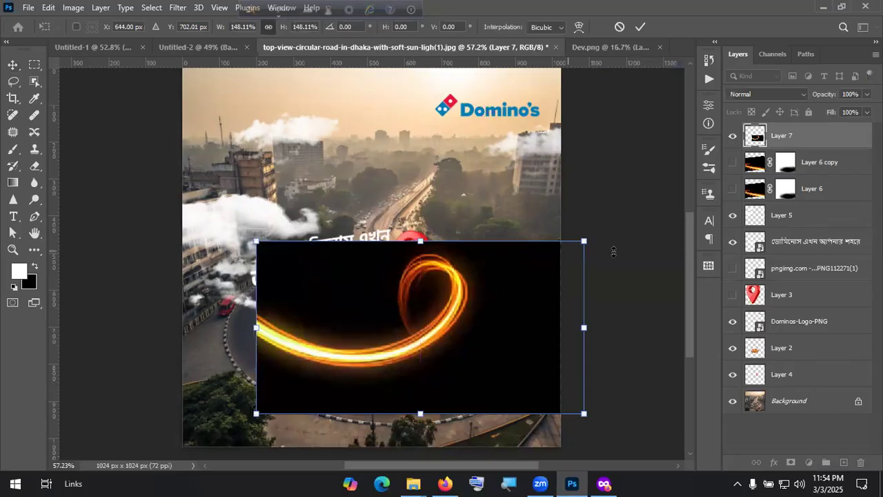
drag(584, 241, 565, 259)
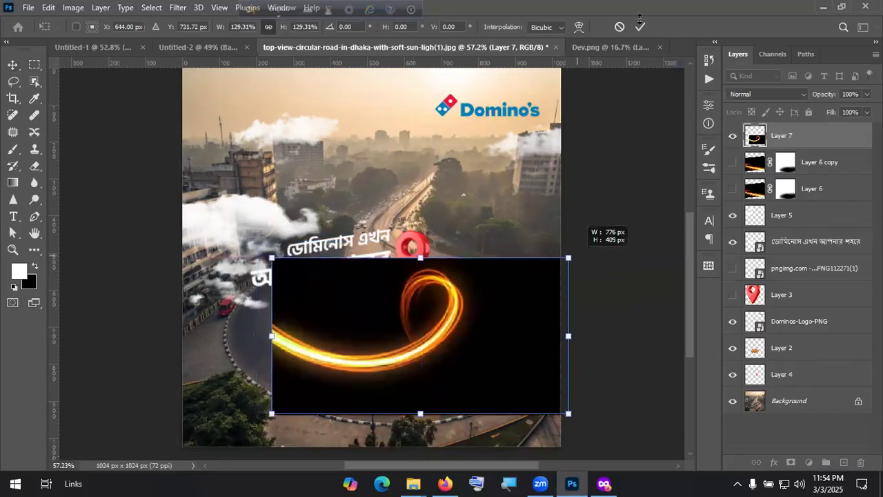
drag(638, 31, 514, 315)
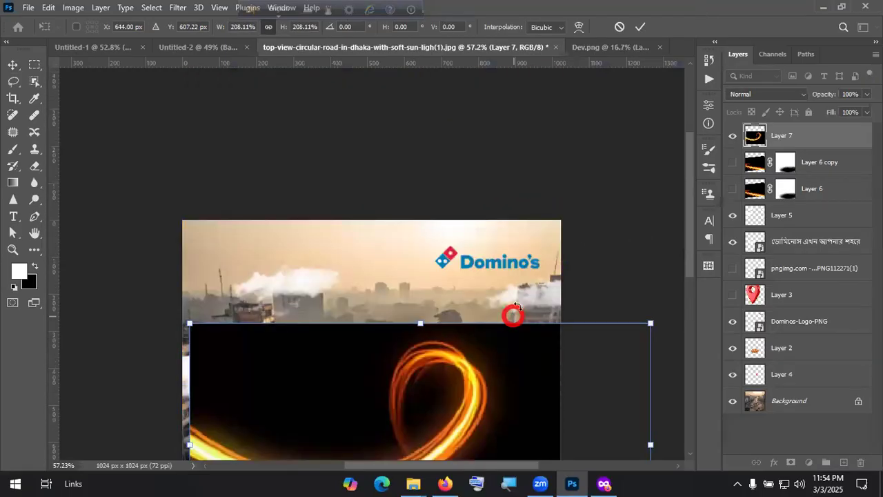
click(640, 27)
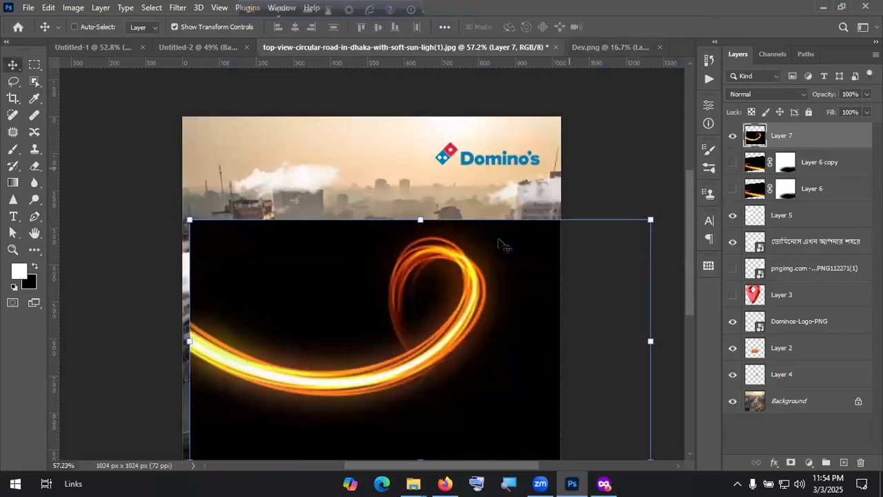
drag(463, 260, 441, 266)
Step: Set the swirl layer's blend mode to Screen and nudge it into place
click(780, 94)
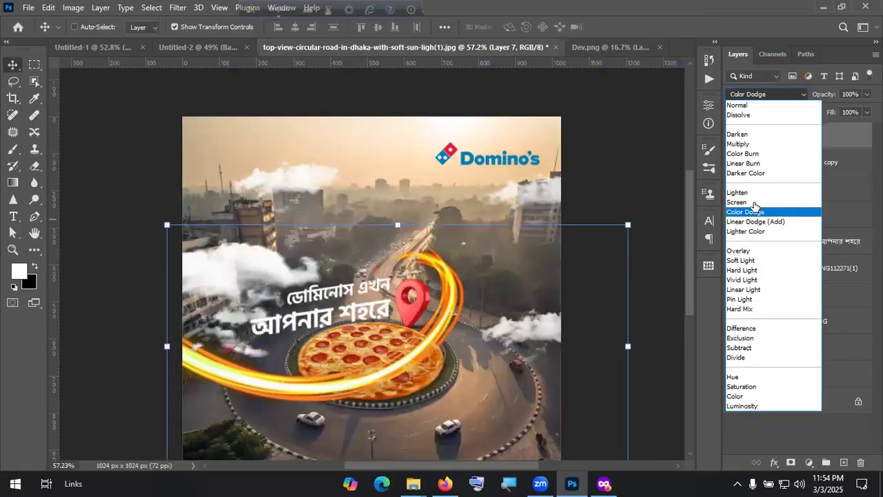
click(757, 202)
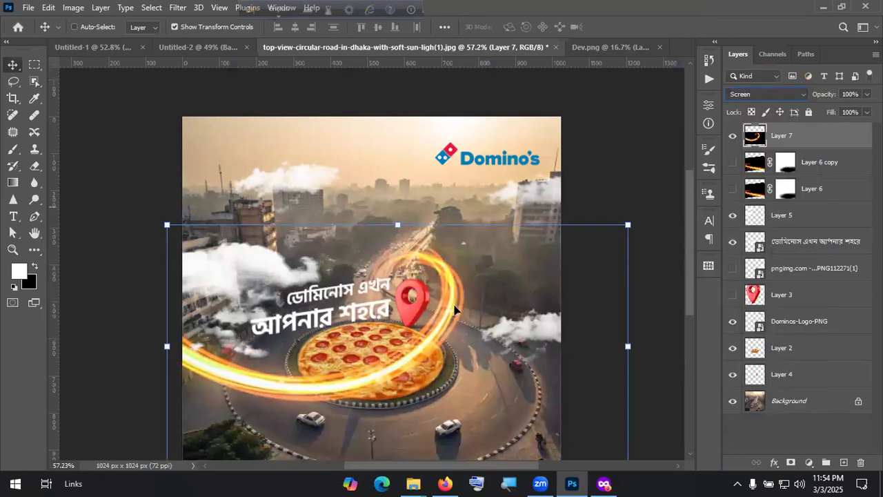
drag(459, 300, 463, 299)
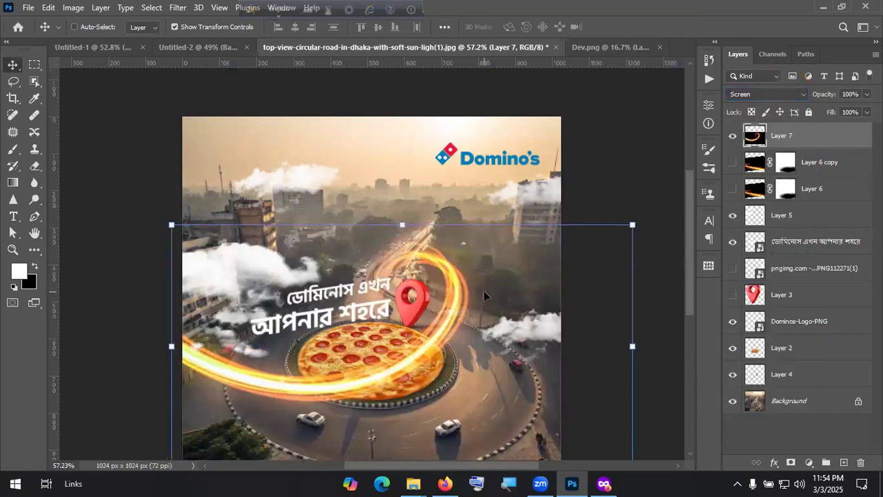
Step: Duplicate the swirl layer, mask the copy and brush away its glow over the Bangla text
key(ctrl+j)
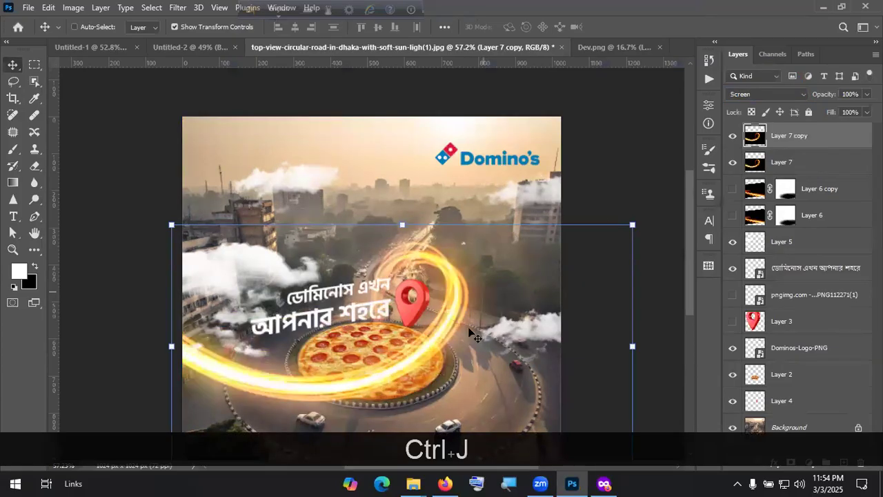
click(791, 462)
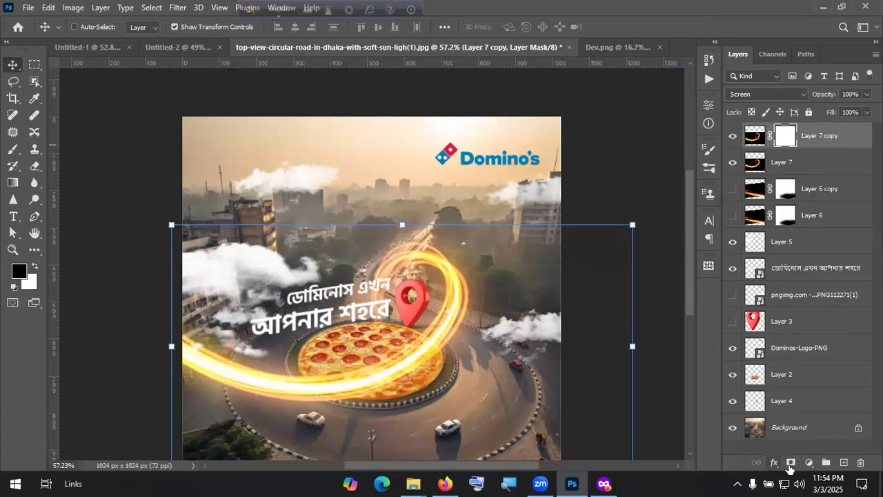
key(b)
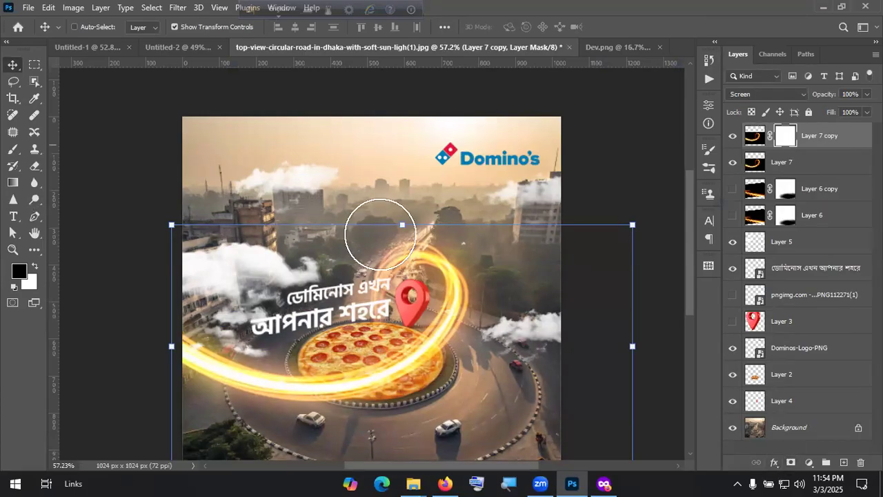
key(b)
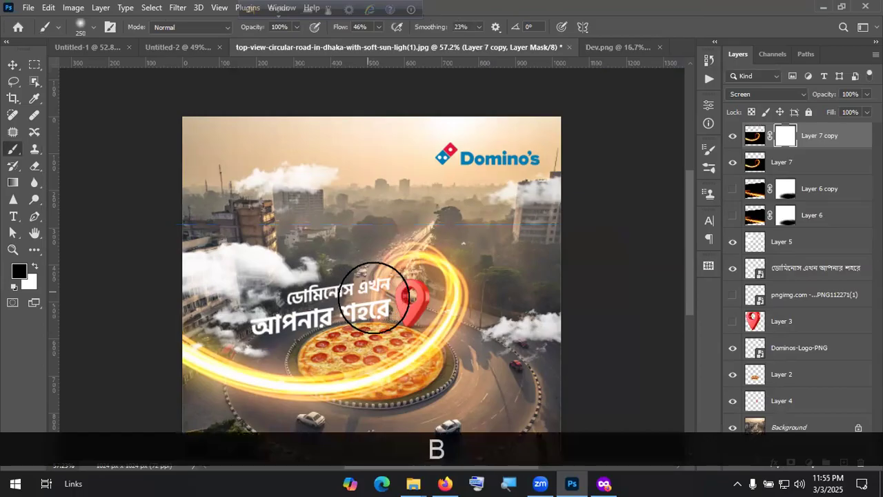
click(381, 307)
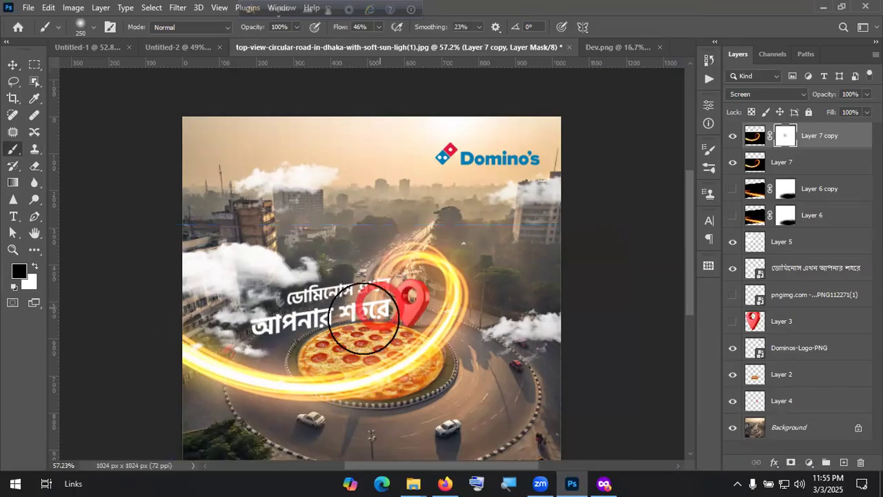
click(363, 318)
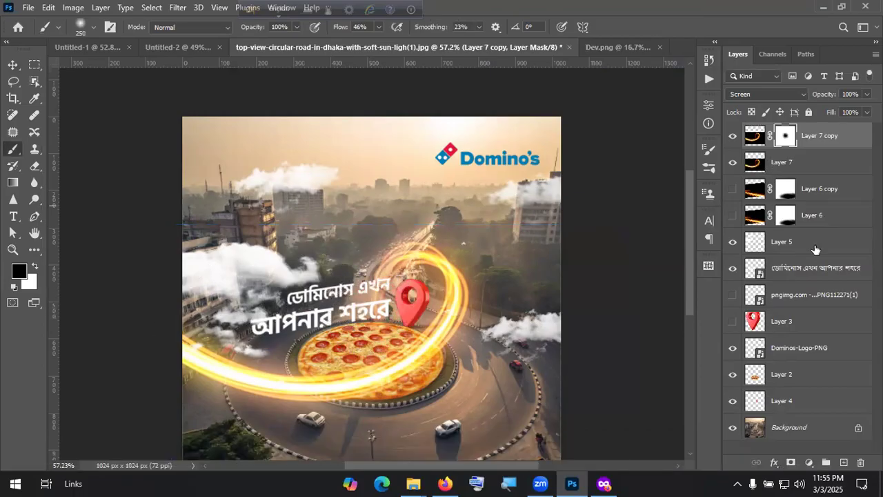
Step: Add a layer mask to the original swirl layer and return to the Move tool
click(814, 162)
click(791, 463)
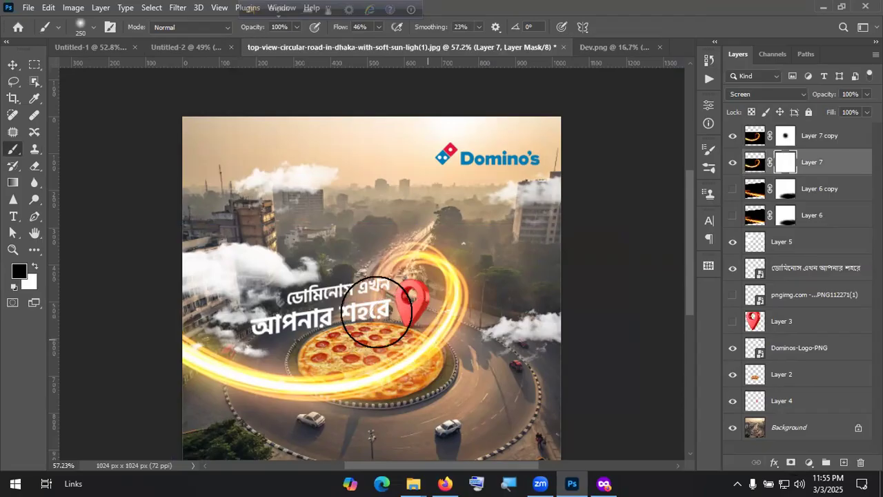
click(15, 66)
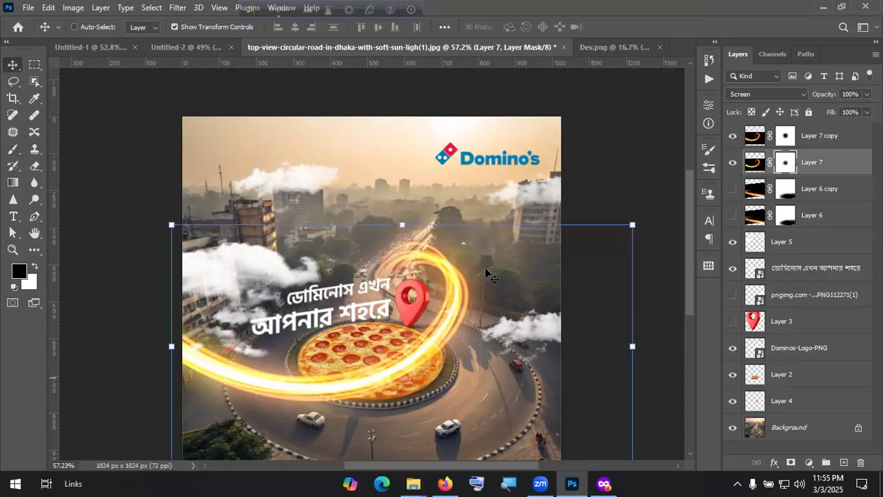
scroll(486, 274, down, 1)
ctrl+click(486, 273)
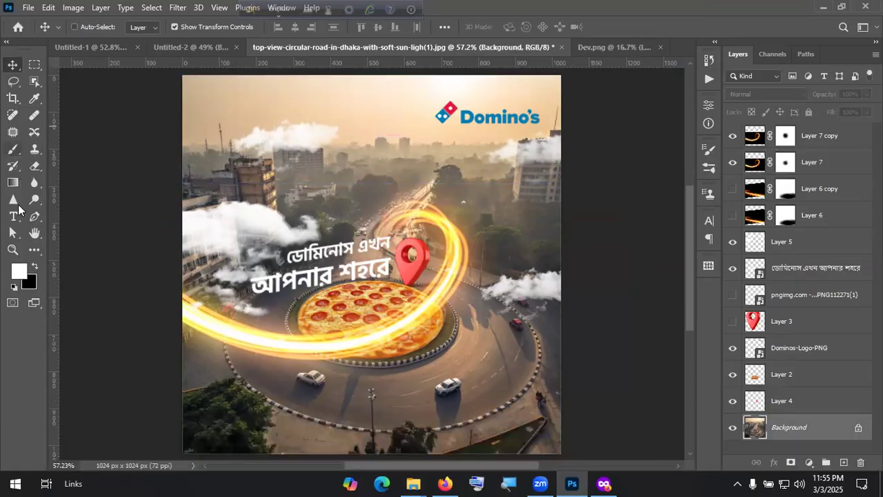
Step: Replace the Lorem Ipsum text with the Bangla 'hotline:' word and a placeholder number
key(t)
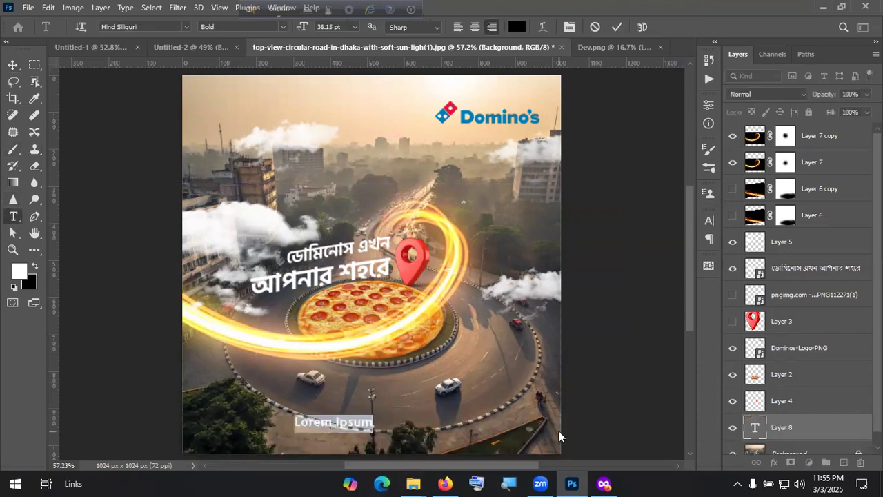
click(285, 6)
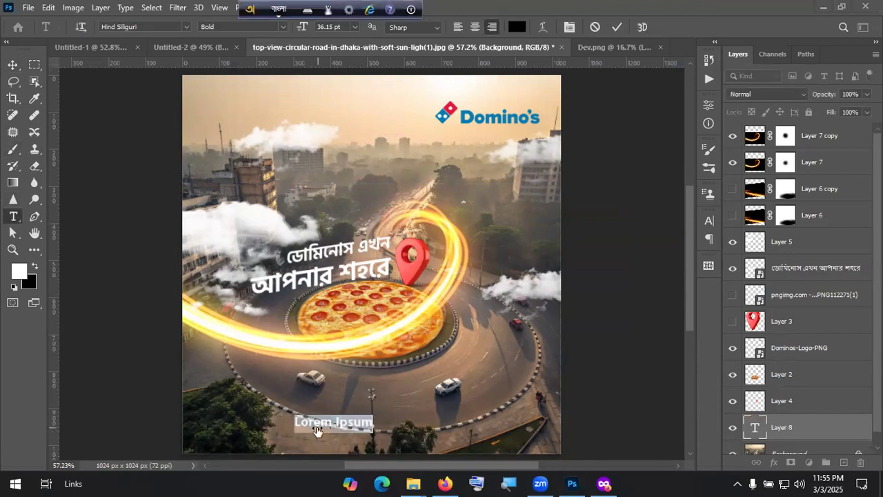
key(ctrl)
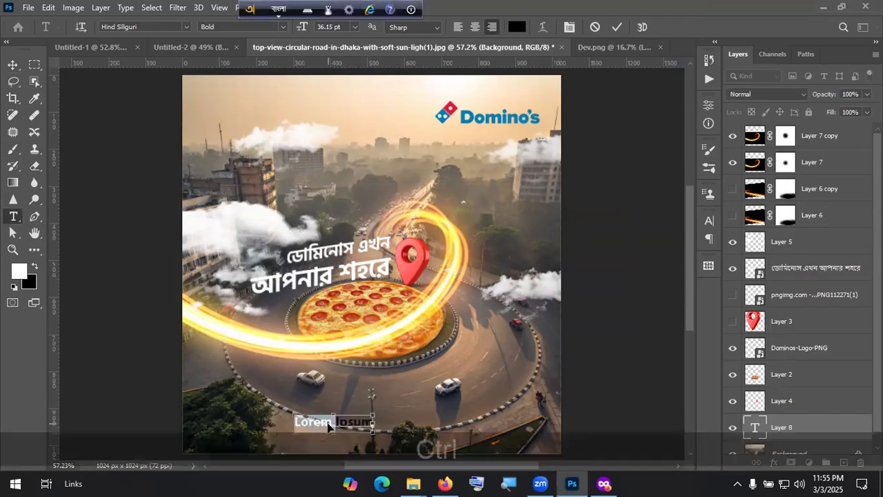
key(ctrl+a)
text(hoT)
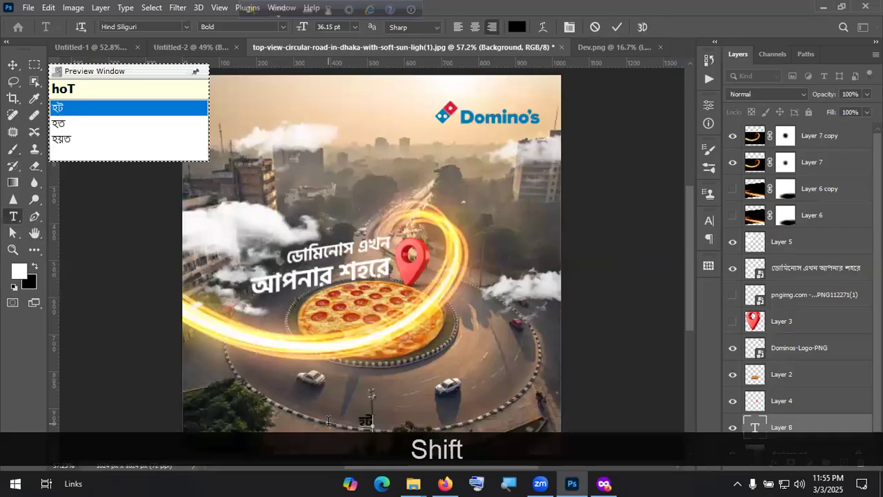
text(lai)
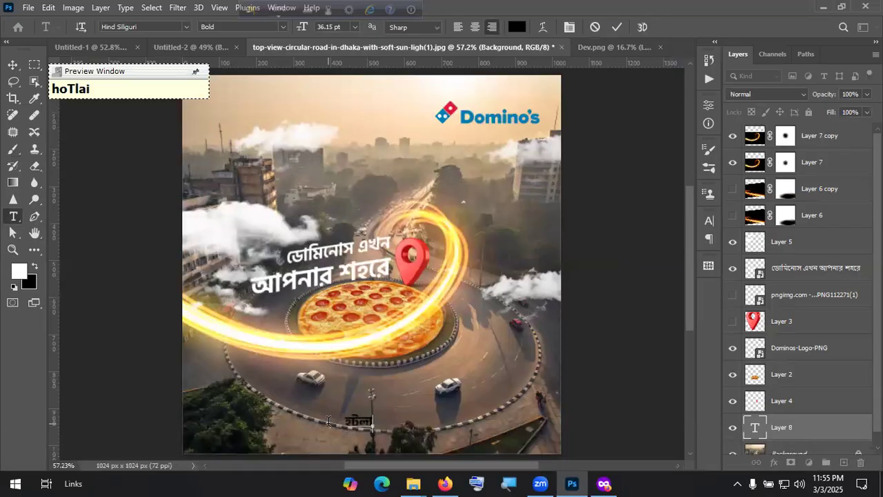
text(n:)
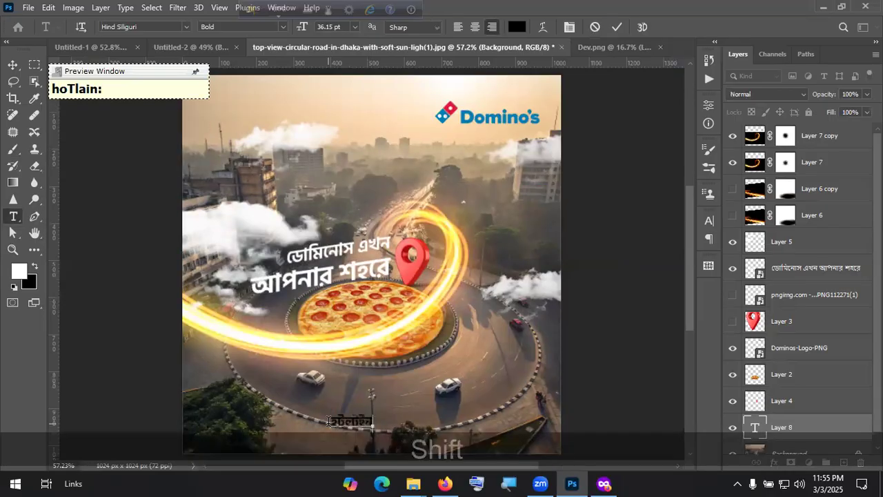
key(shift+space)
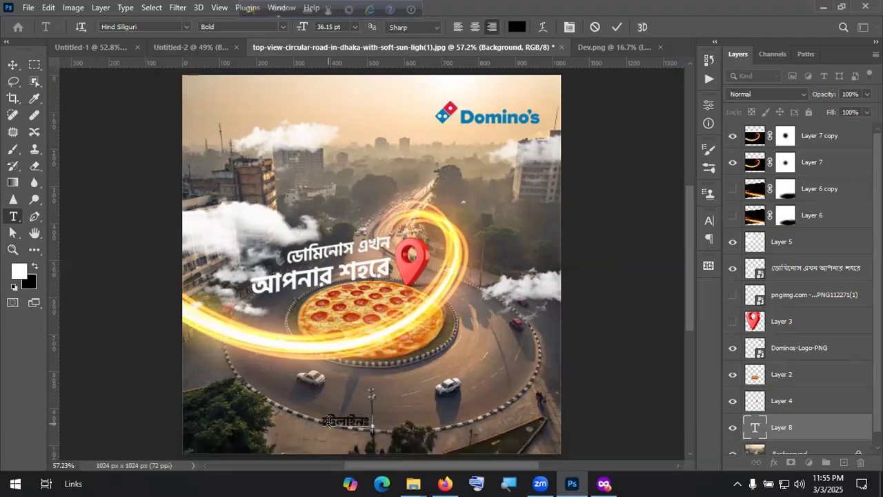
text(+22222)
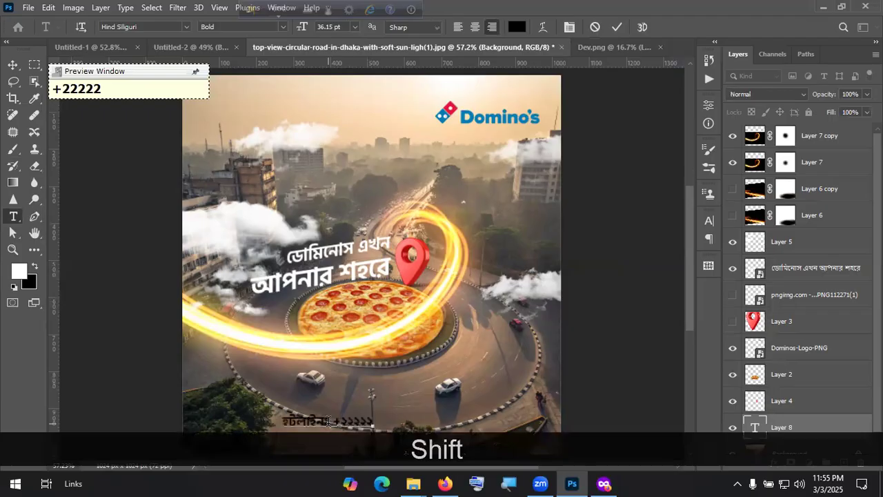
text(22)
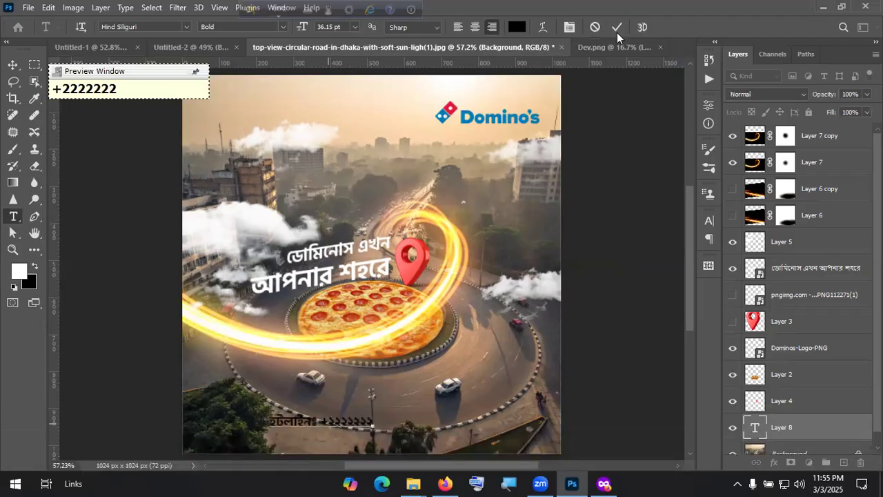
click(12, 65)
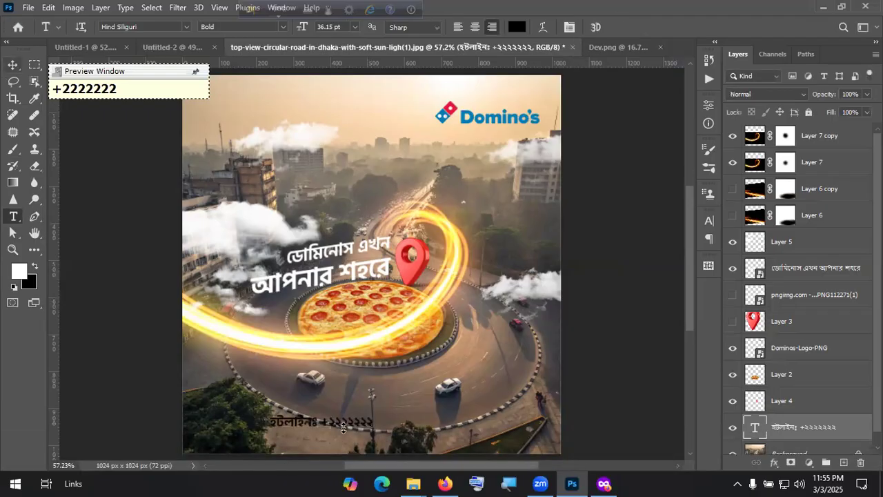
Step: Recolour the hotline text white
drag(348, 428, 529, 435)
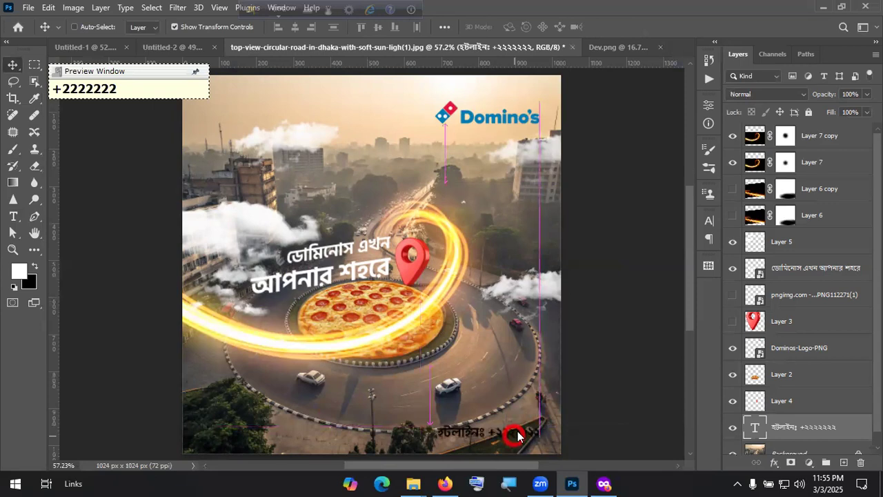
click(518, 435)
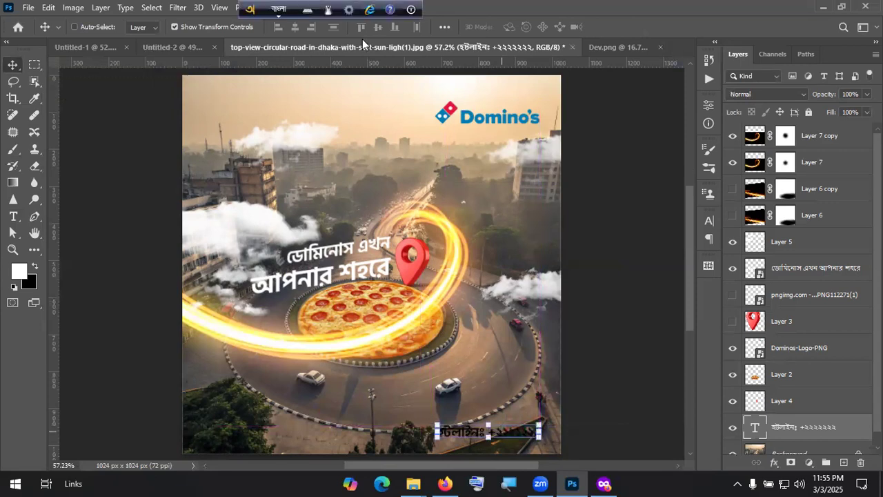
double_click(496, 430)
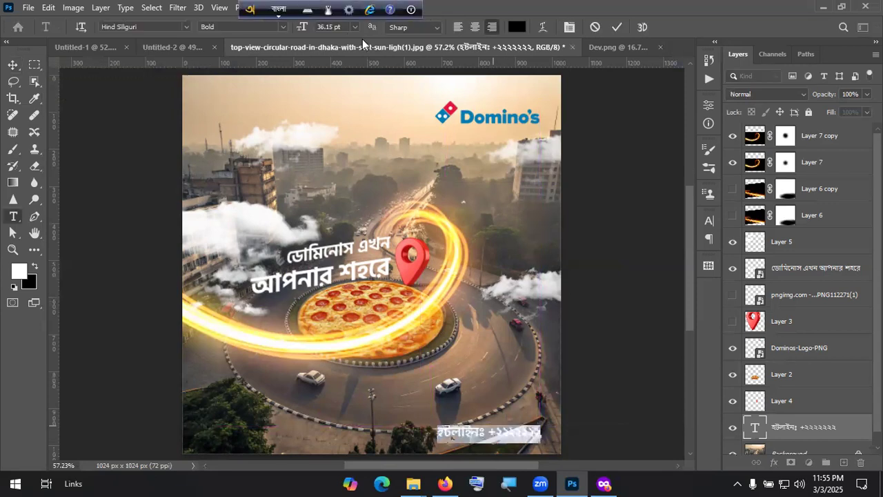
click(517, 27)
drag(482, 259, 460, 235)
click(749, 241)
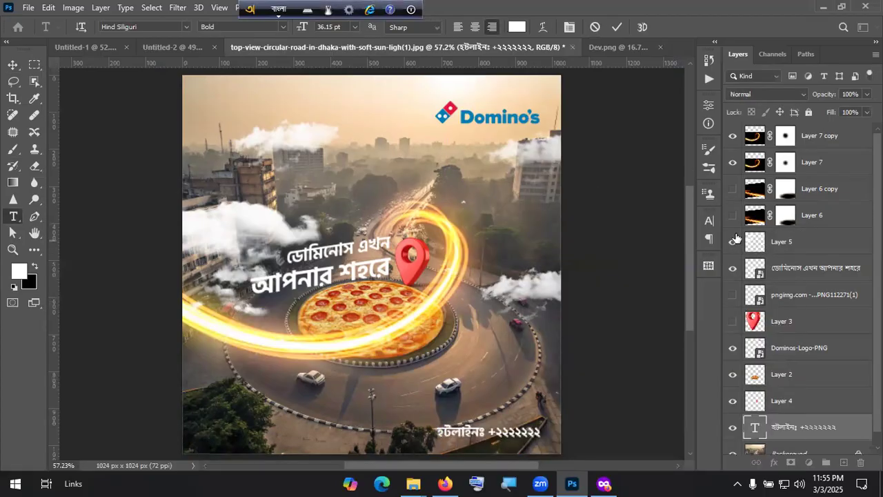
click(612, 28)
Step: Move the hotline text to the bottom-left edge of the ad
key(v)
drag(526, 432, 445, 410)
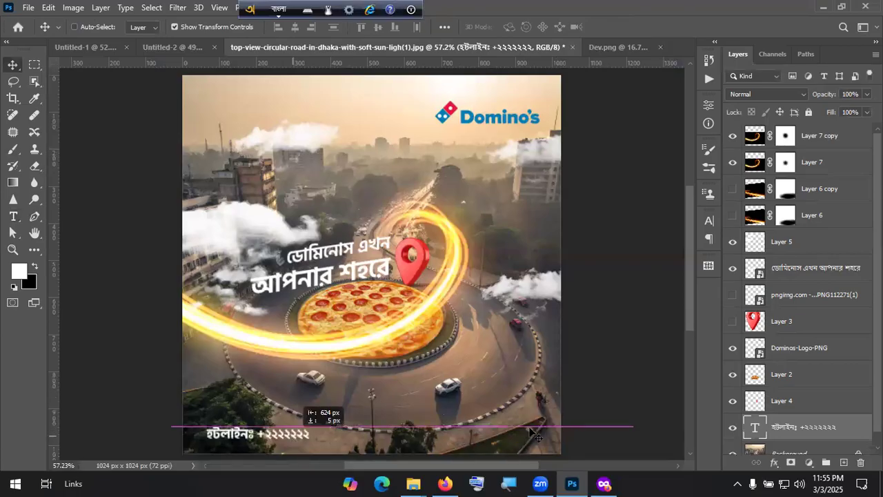
drag(558, 429, 559, 429)
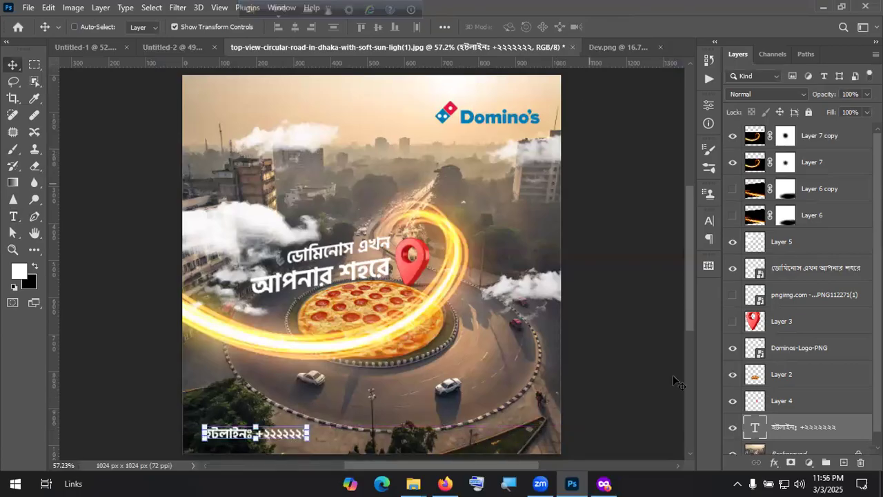
scroll(798, 445, down, 1)
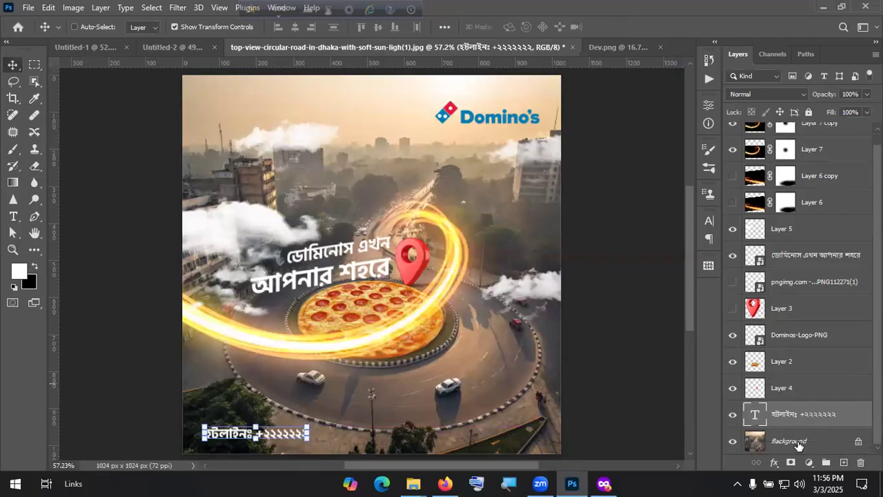
click(798, 442)
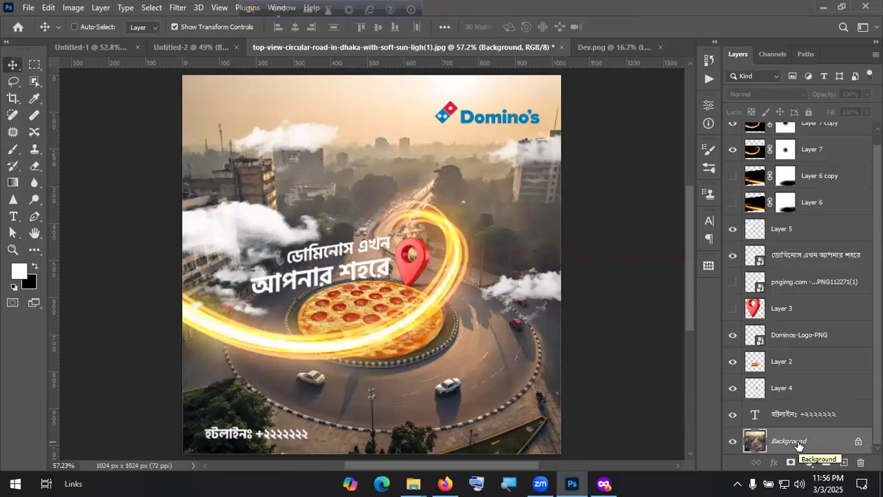
Step: Open 7.png from the Facebook Reaction PNG Pack in Downloads
click(27, 9)
click(60, 33)
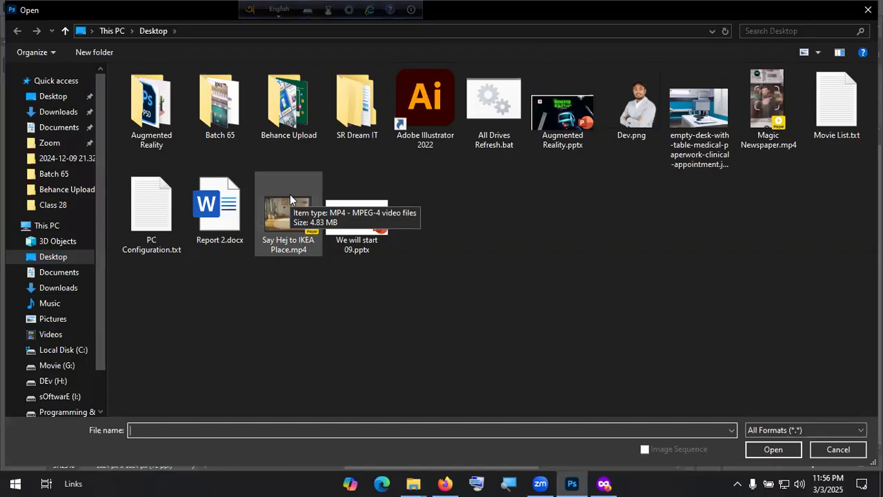
click(47, 112)
click(768, 31)
text(faceb)
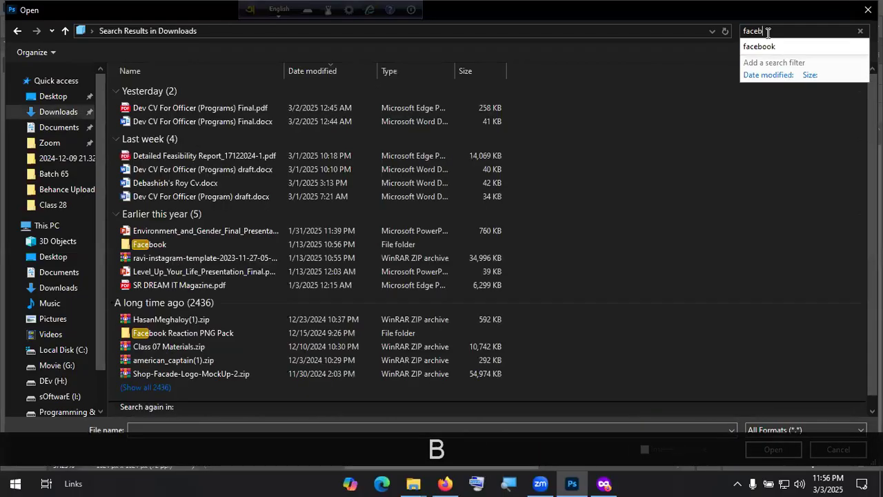
text(ook)
click(186, 195)
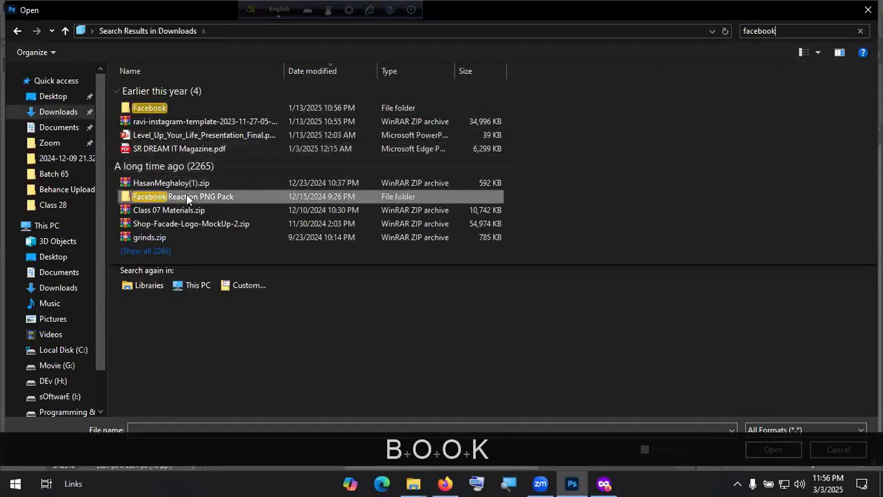
double_click(207, 195)
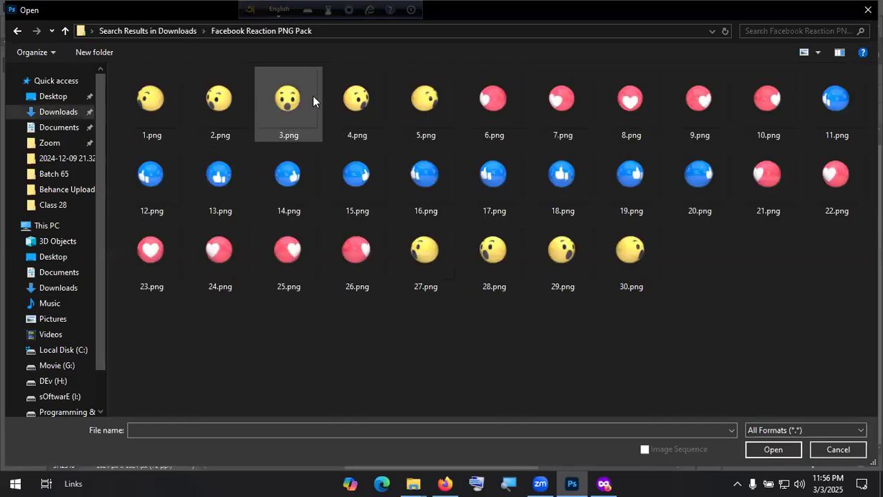
double_click(573, 104)
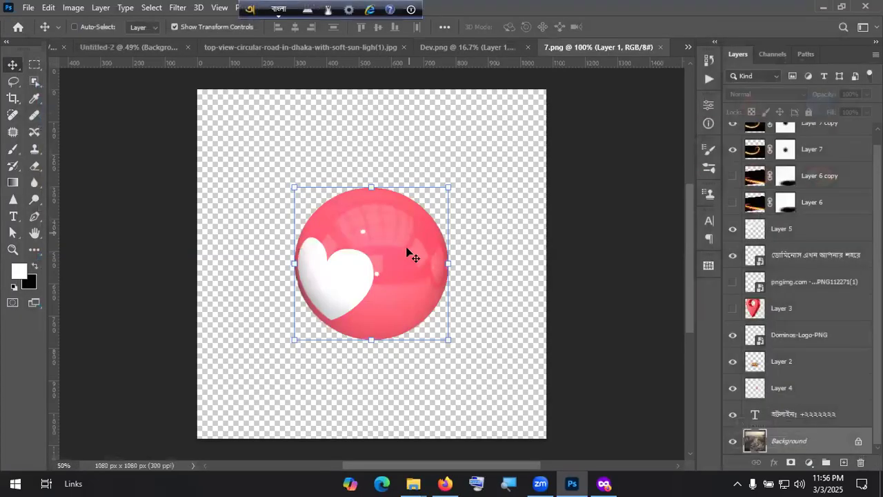
Step: Bring the heart ball into the ad, scaled to about 38% and rotated about 14°
drag(400, 254, 488, 295)
drag(569, 294, 547, 210)
drag(560, 160, 578, 168)
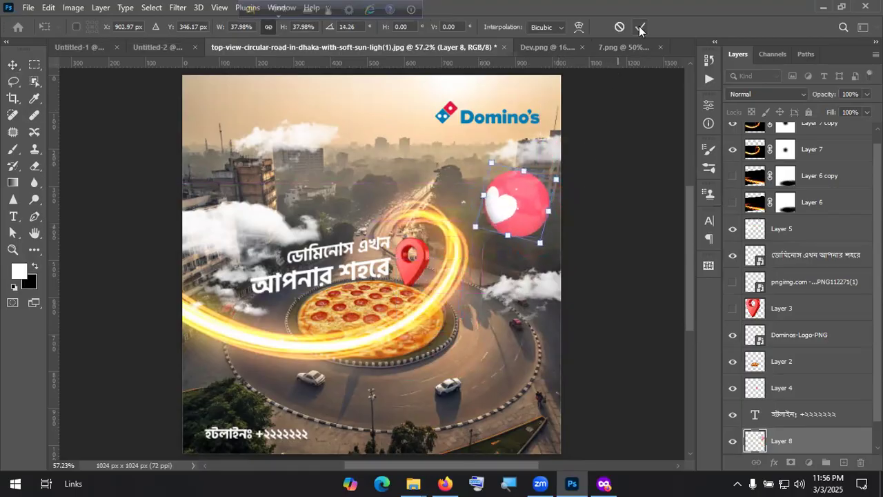
click(639, 29)
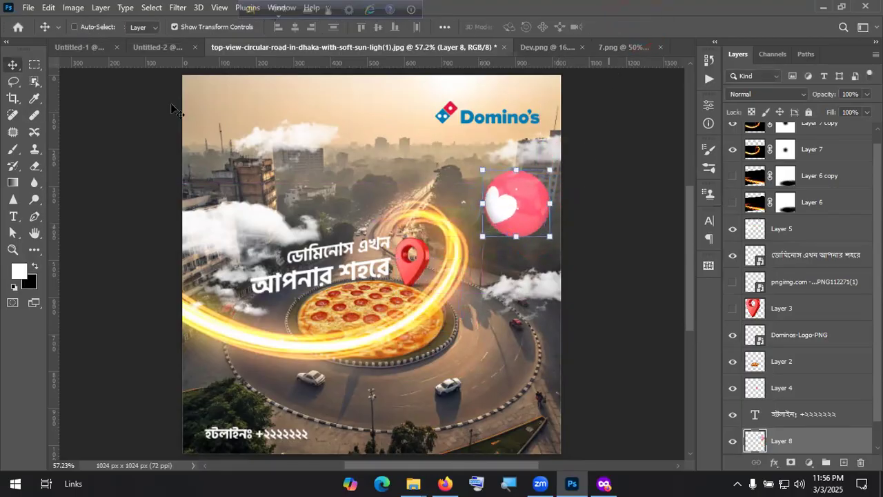
Step: Apply a Motion Blur to the heart ball and shrink it onto the right edge
click(178, 8)
mouse_move(304, 173)
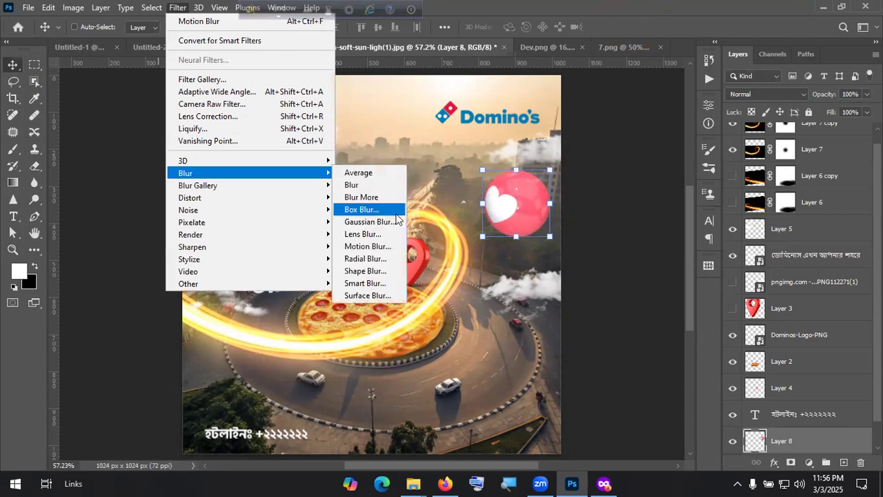
click(365, 246)
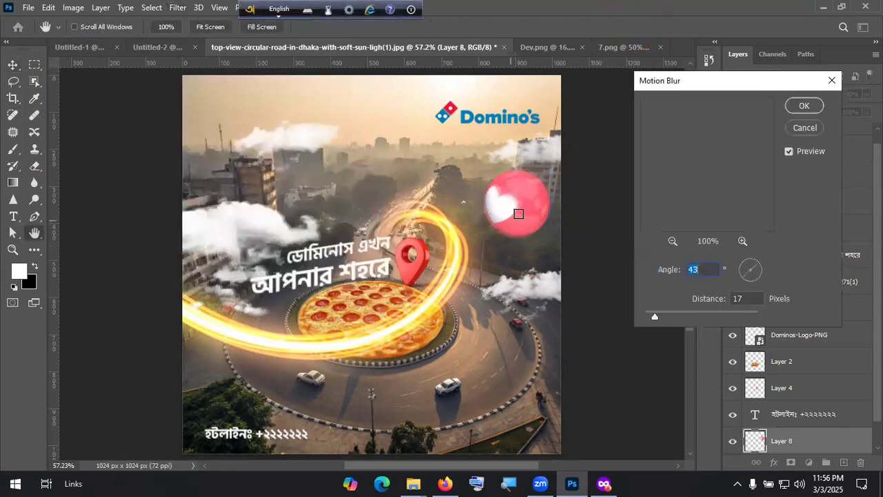
drag(655, 315, 665, 303)
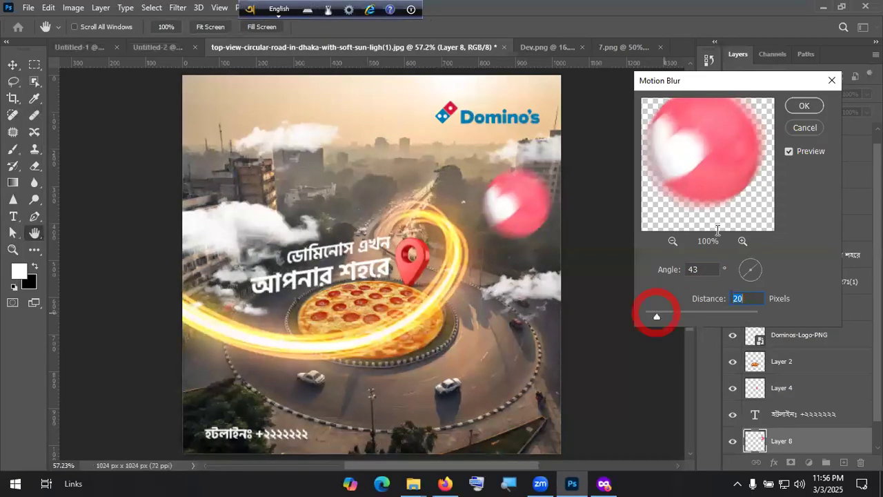
click(806, 103)
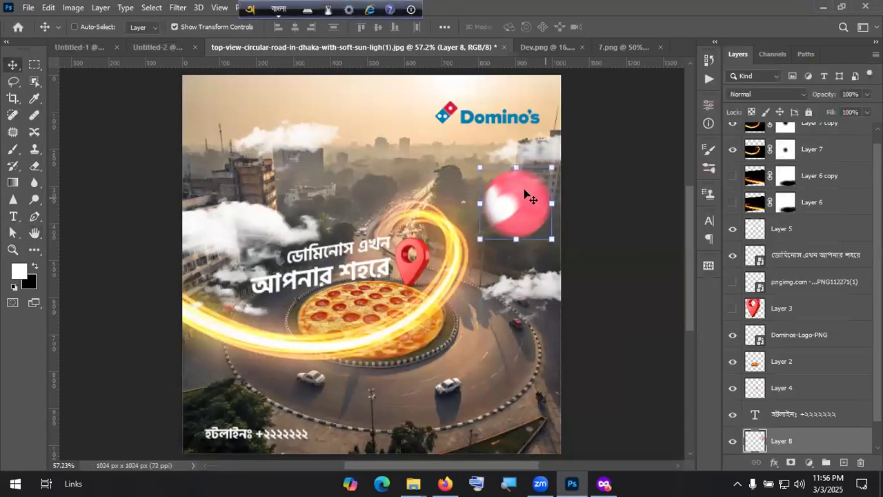
drag(480, 166, 537, 222)
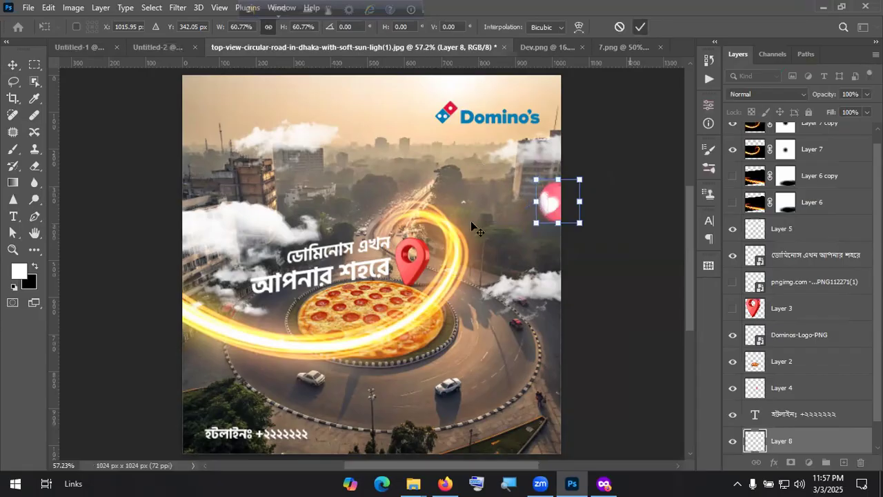
key(alt+Tab)
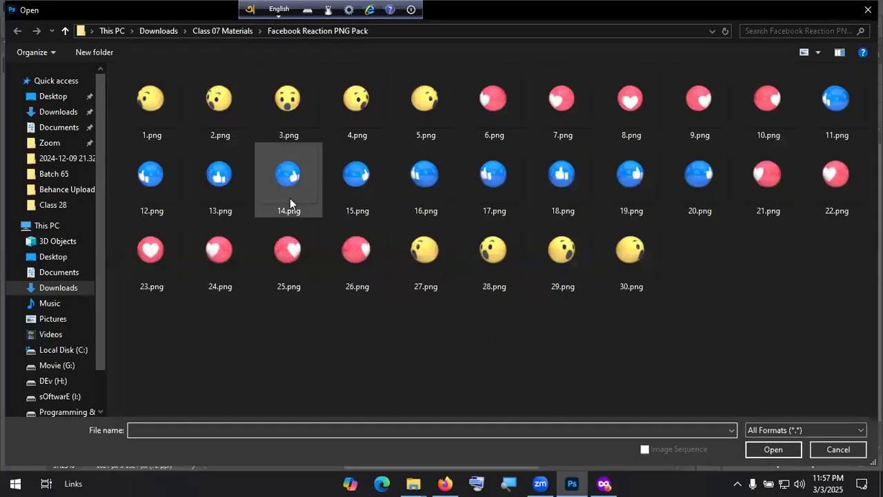
Step: Bring the thumbs-up ball 14.png into the ad, scaled to about 42%
click(287, 178)
drag(379, 286, 306, 204)
drag(335, 244, 217, 122)
drag(227, 159, 213, 169)
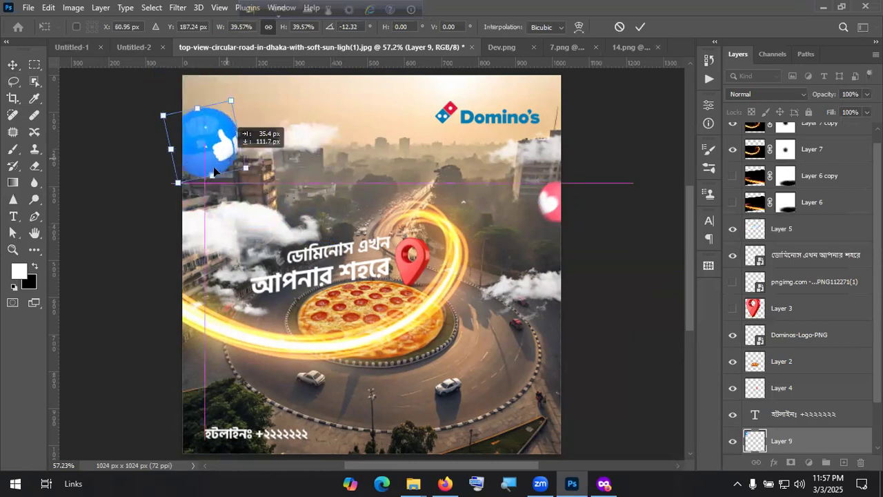
click(635, 28)
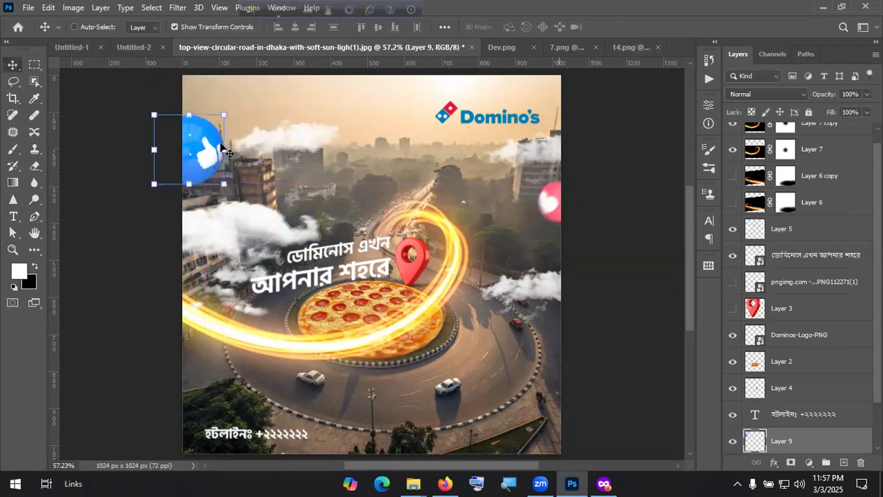
Step: Apply a Motion Blur with distance 18 to the thumbs-up icon
click(177, 7)
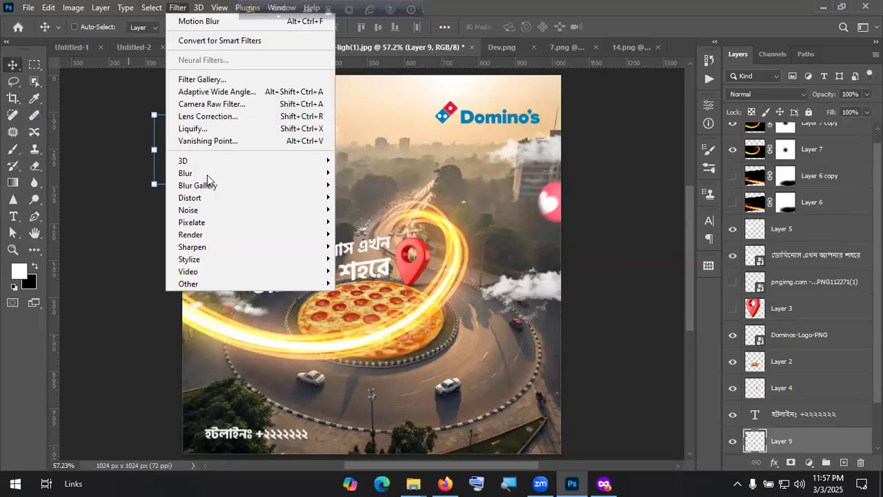
mouse_move(206, 173)
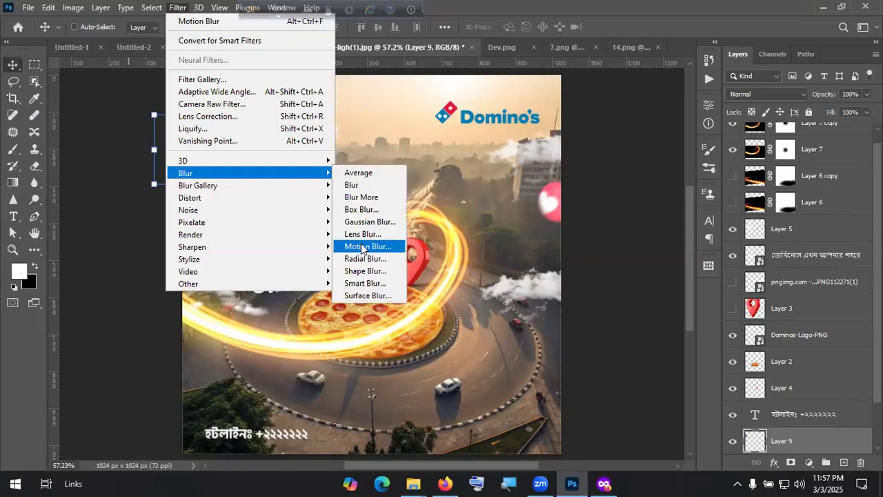
click(362, 247)
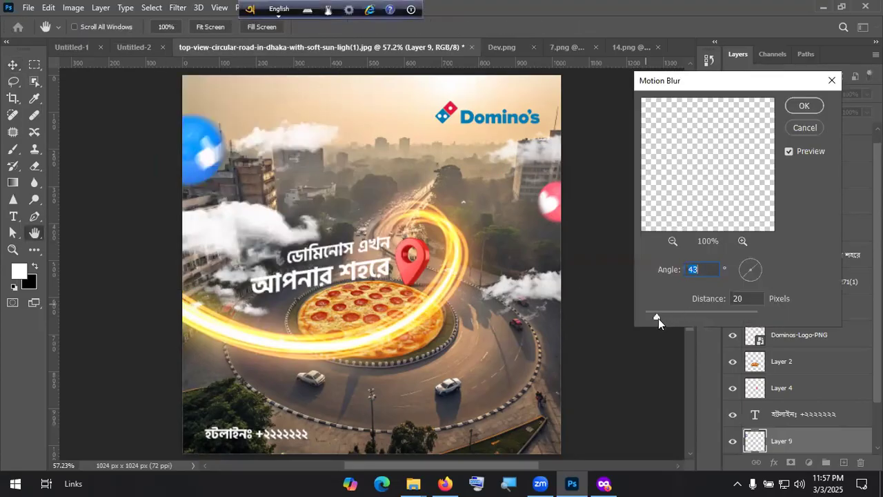
click(655, 318)
click(655, 318)
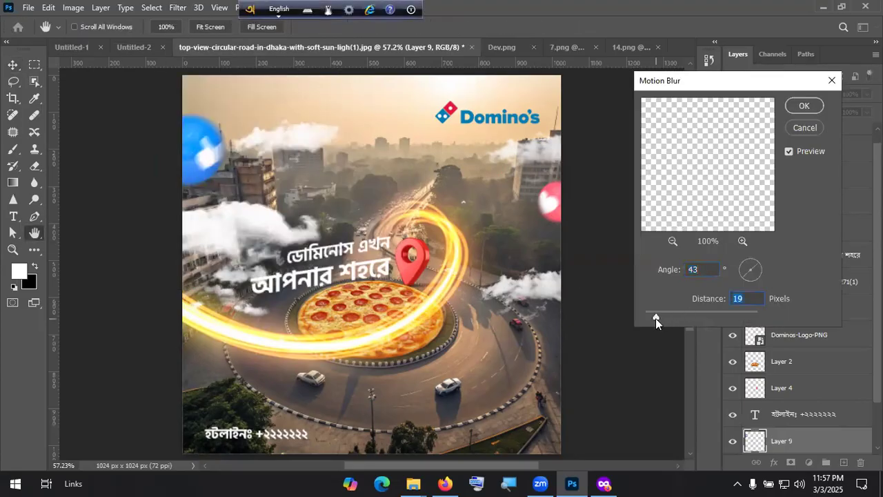
click(813, 109)
Step: Move the thumbs-up icon down to the ad's lower-left edge
key(v)
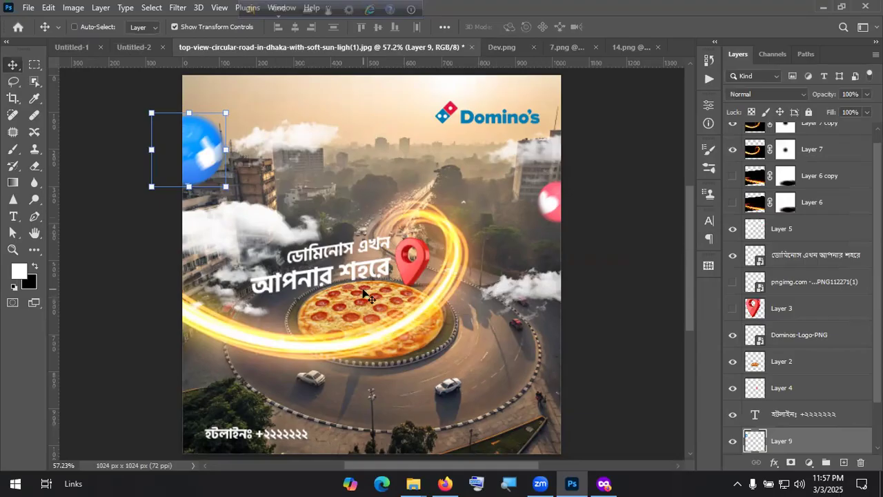
drag(204, 140, 197, 368)
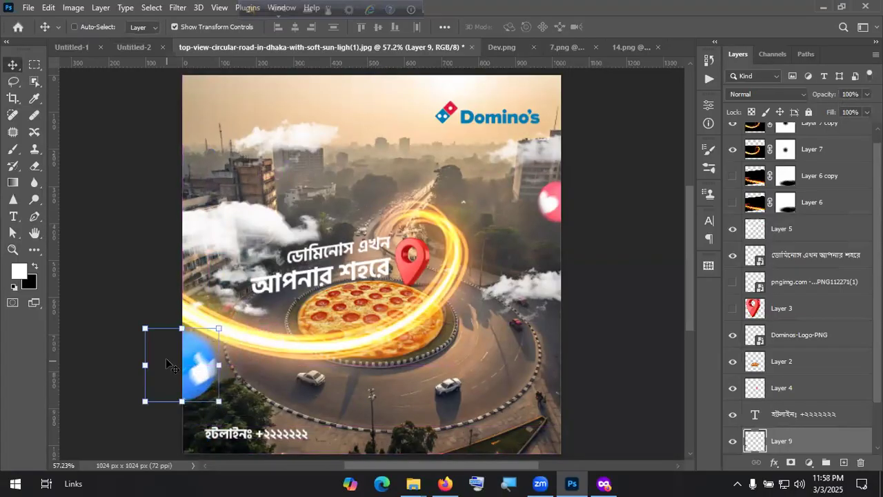
click(28, 10)
Step: Open the 2.png emoji, bring it into the ad, then shrink and rotate it
click(41, 34)
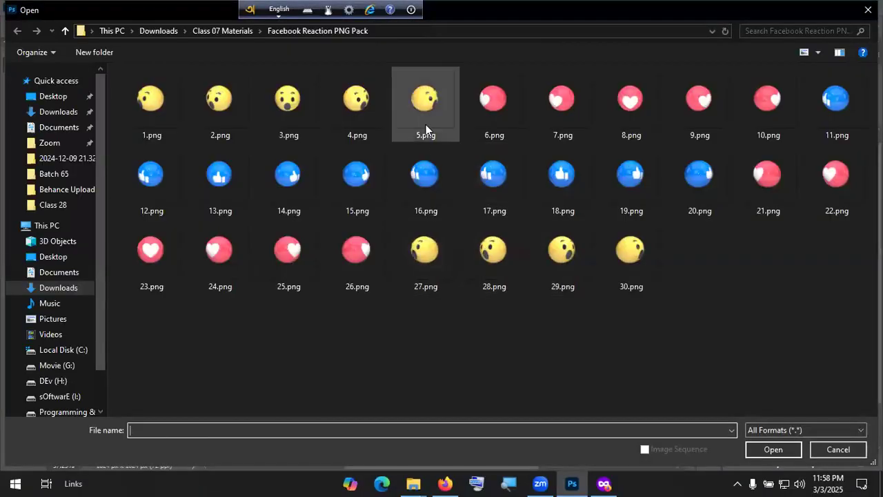
double_click(222, 112)
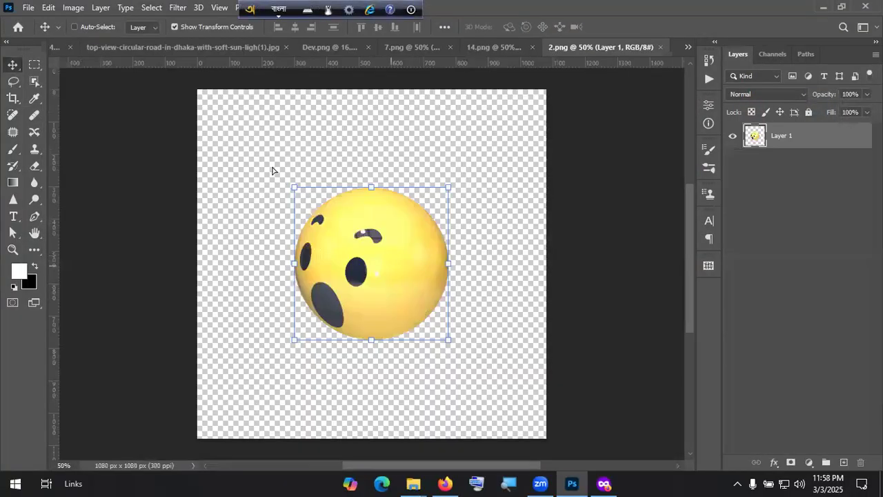
drag(272, 170, 427, 281)
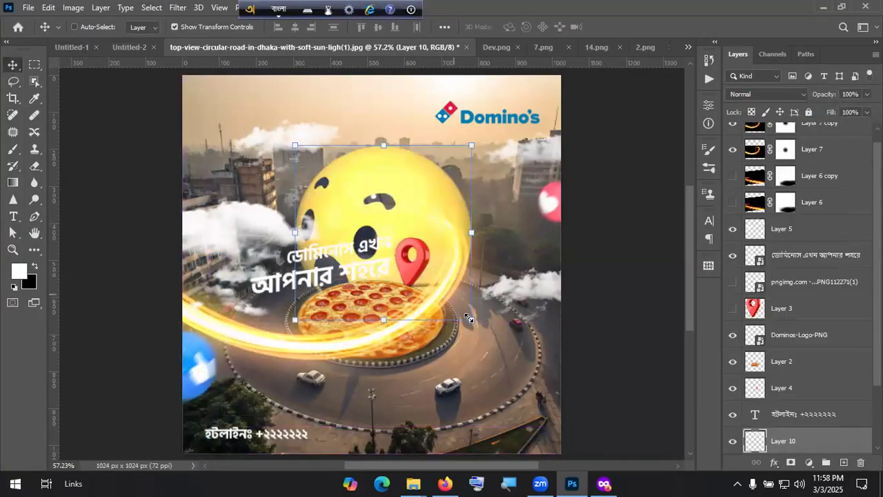
key(ctrl+t)
drag(475, 298, 344, 192)
drag(361, 141, 380, 154)
drag(325, 187, 243, 192)
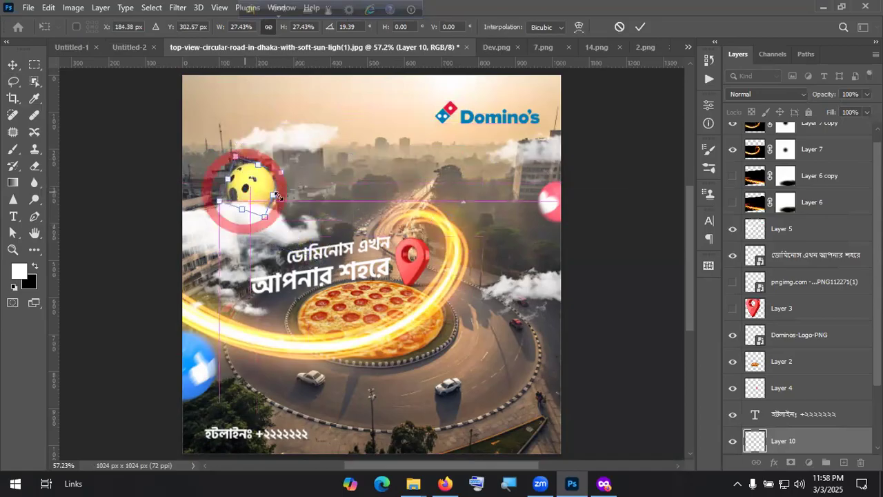
drag(295, 175, 495, 218)
click(640, 27)
Step: Apply a Motion Blur of about 17 px to the emoji
click(178, 8)
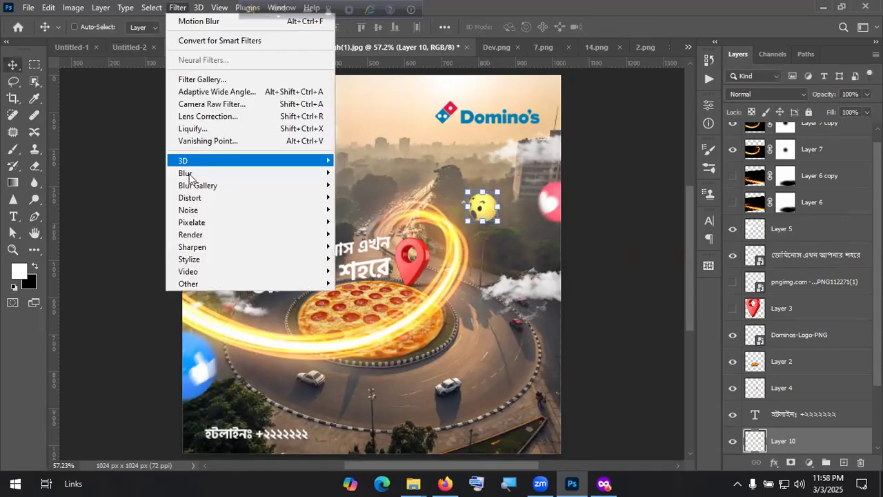
mouse_move(256, 174)
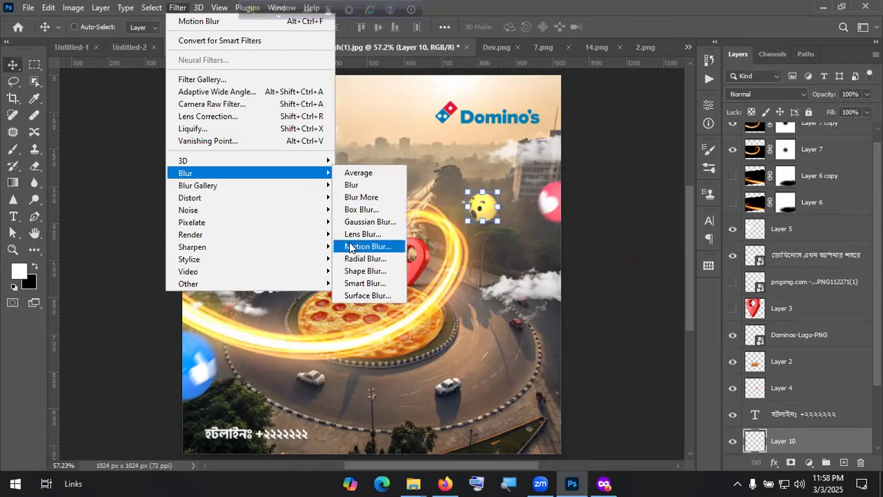
click(355, 246)
drag(656, 319, 656, 313)
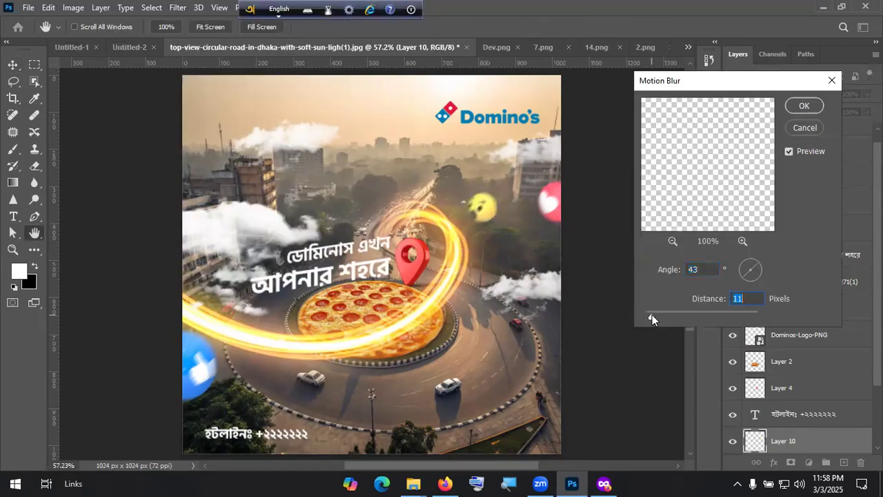
click(804, 106)
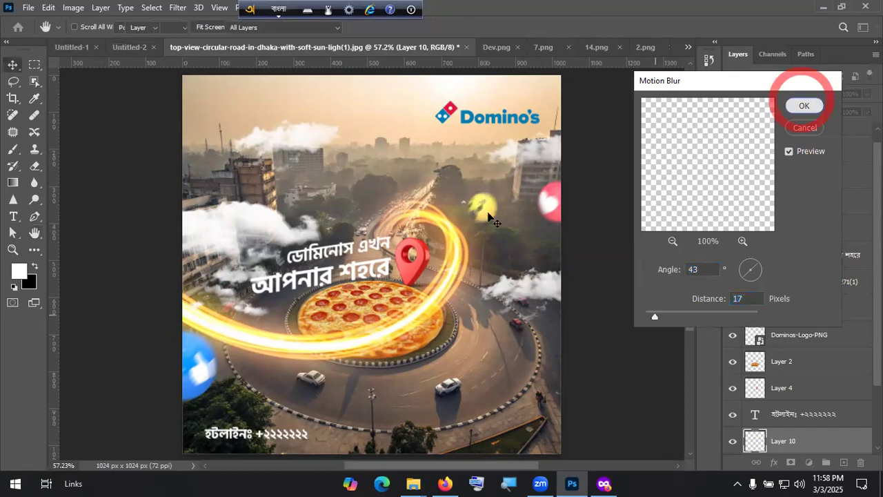
Step: Move the emoji to the poster's right edge and tilt it about 23°
drag(504, 175, 579, 318)
key(ctrl+t)
drag(564, 351, 556, 362)
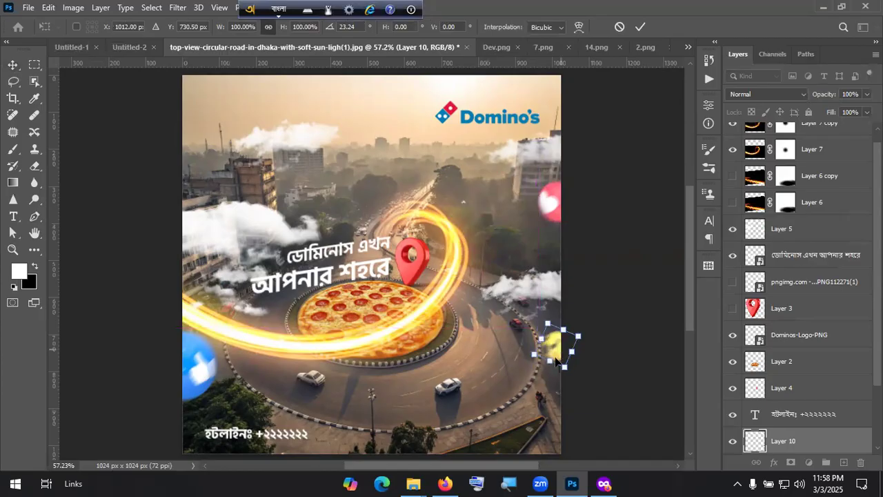
click(640, 27)
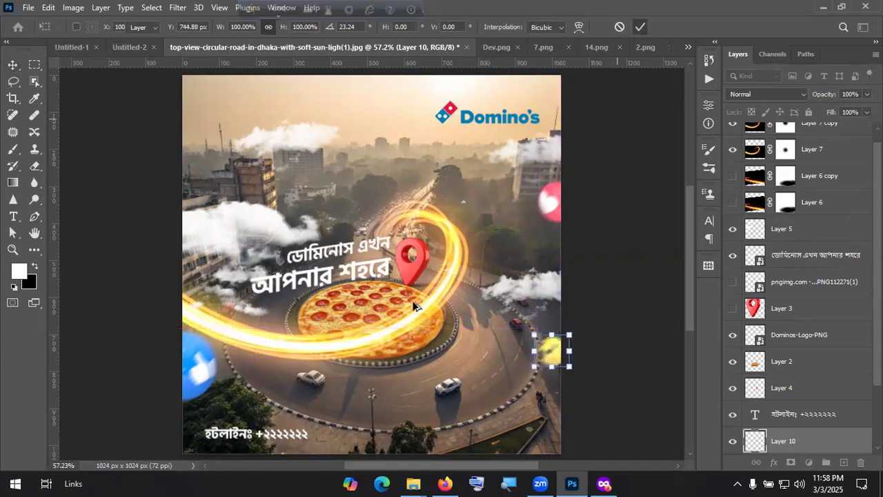
scroll(414, 306, down, 2)
scroll(426, 294, up, 1)
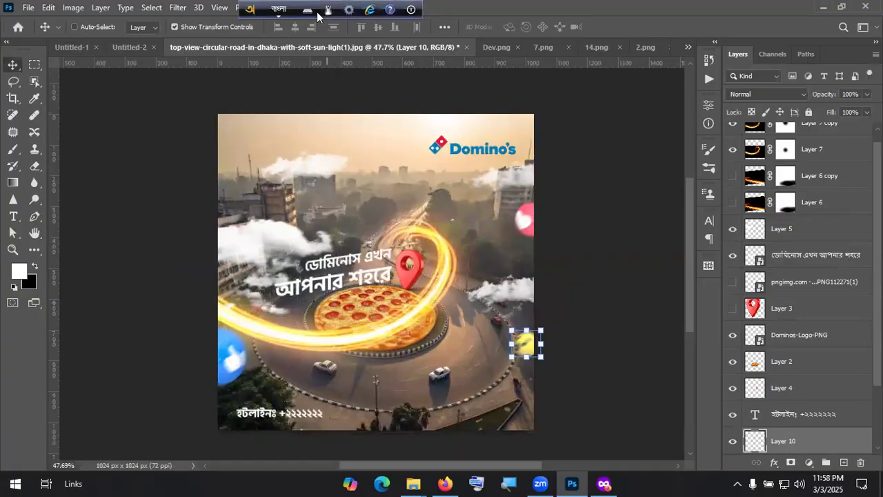
Step: Export the ad via Export As as a 1024×1024 JPG, quality 7, named Pizza
click(28, 7)
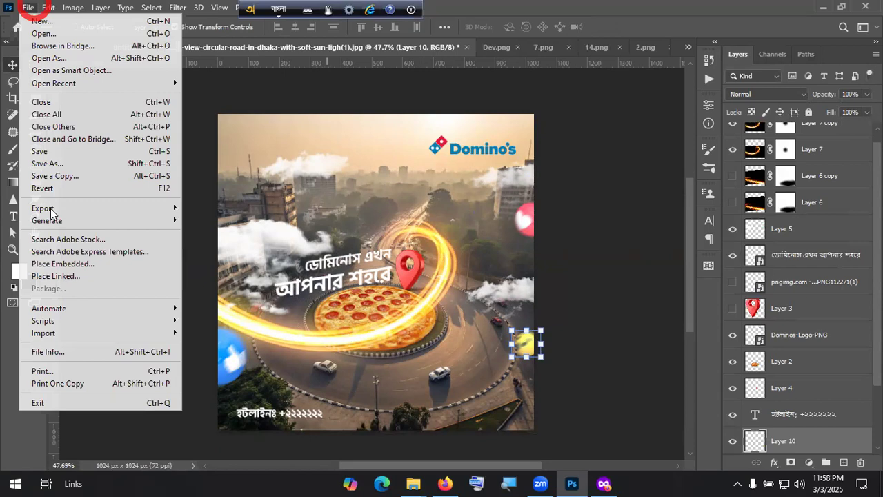
mouse_move(165, 208)
click(367, 220)
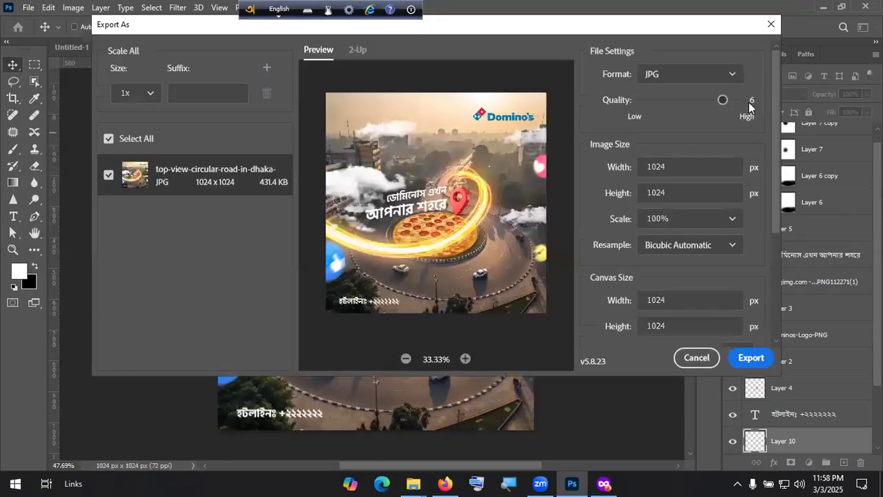
click(752, 360)
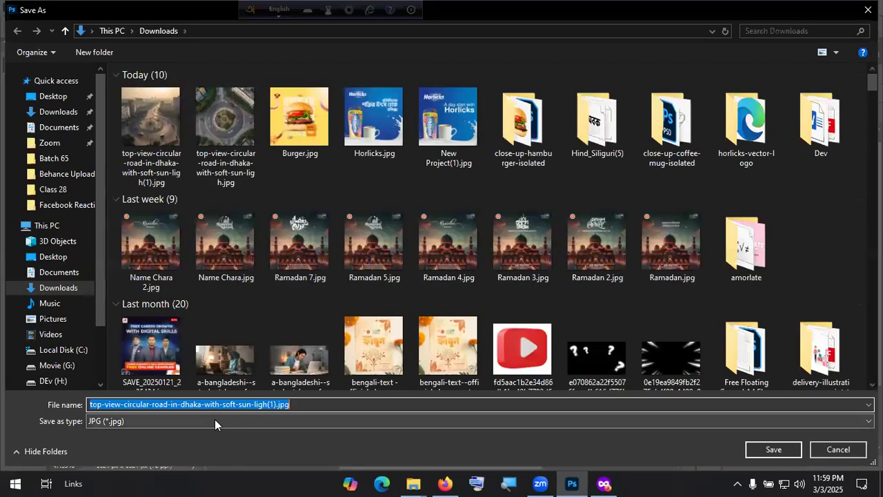
key(shift)
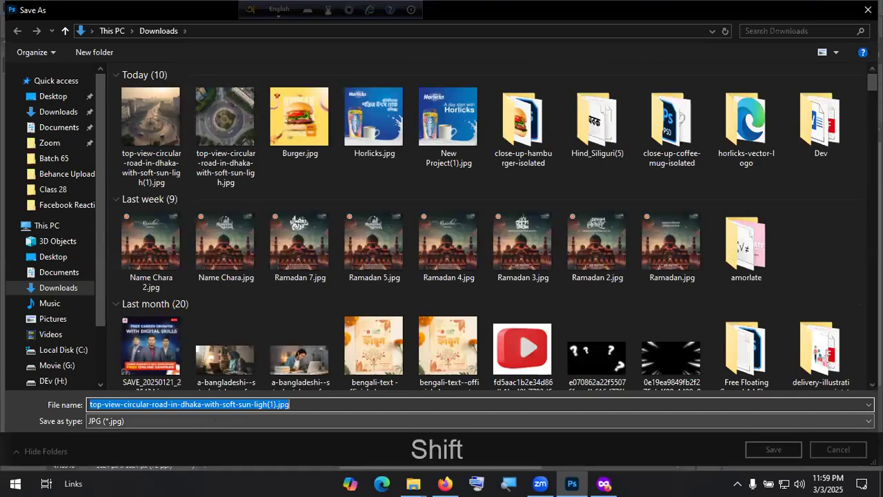
text(Pizza)
key(Return)
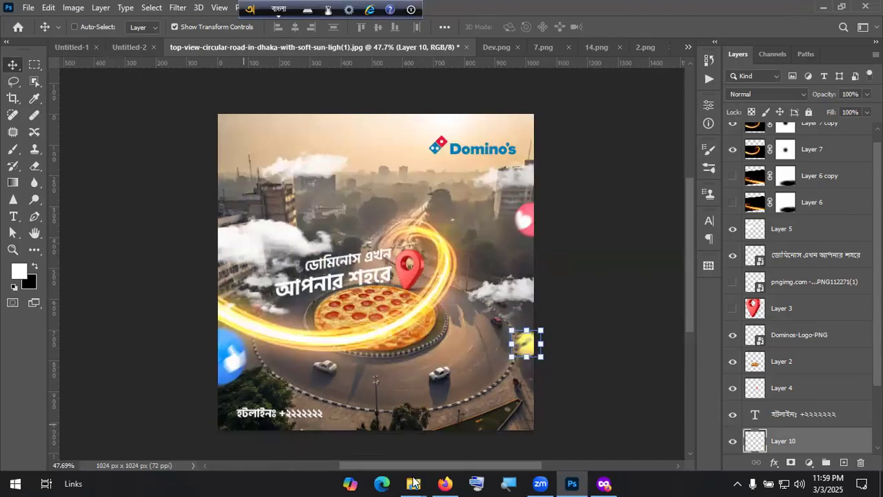
key(alt+Tab)
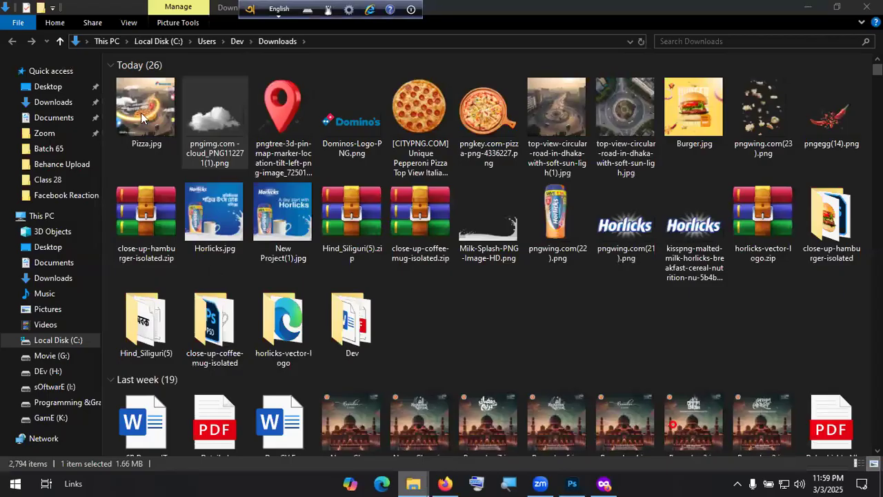
click(142, 111)
key(Return)
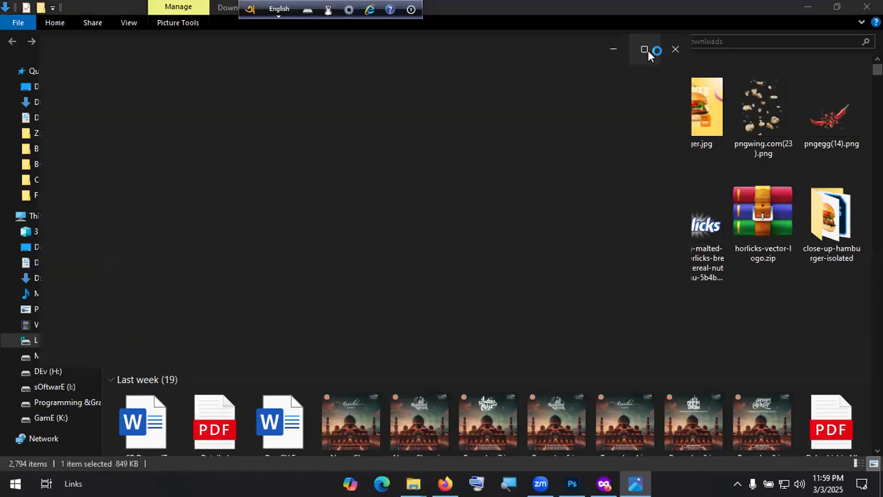
click(648, 51)
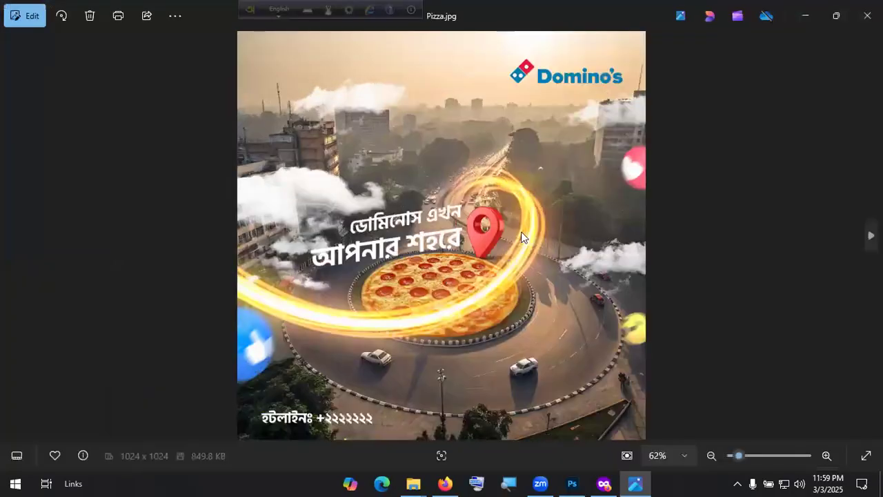
double_click(509, 158)
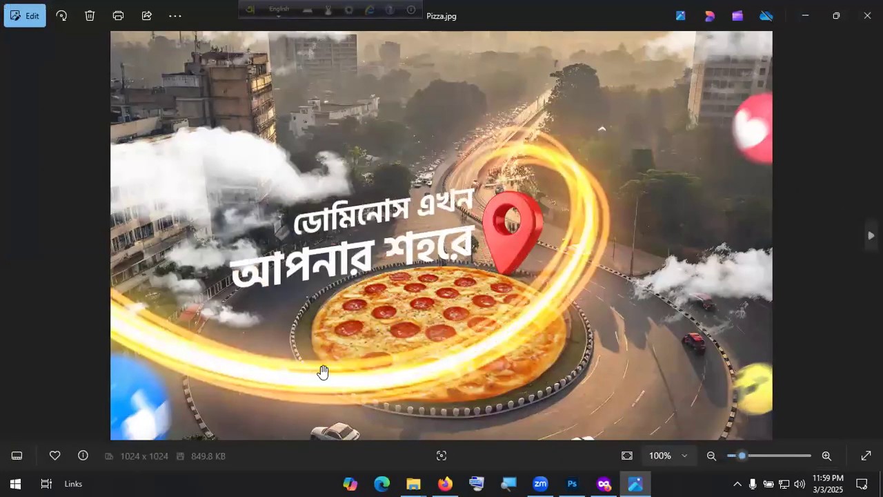
scroll(676, 172, up, 2)
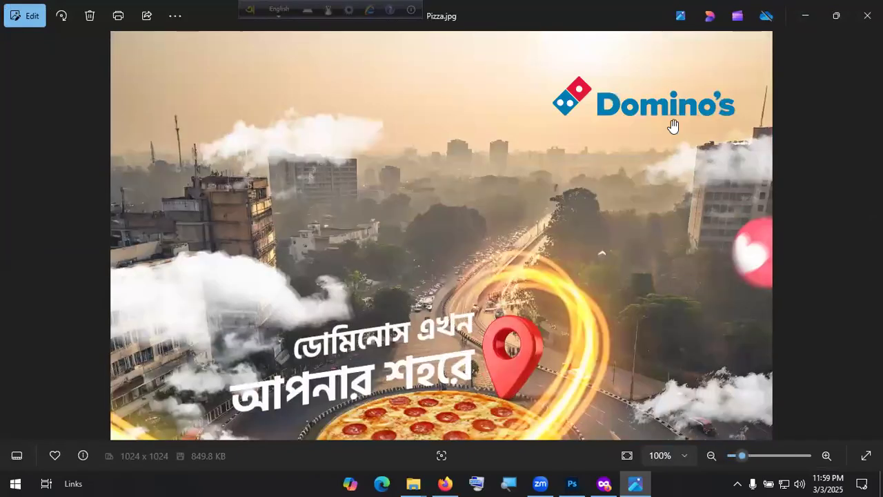
double_click(320, 176)
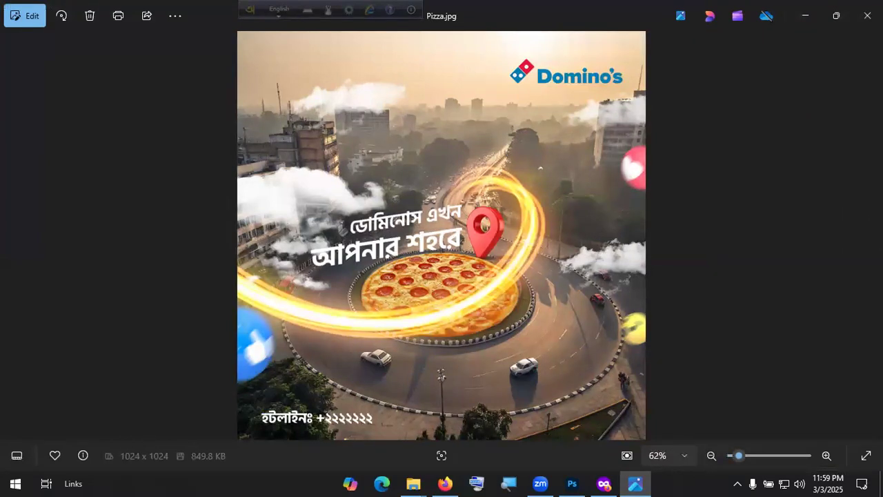
click(866, 16)
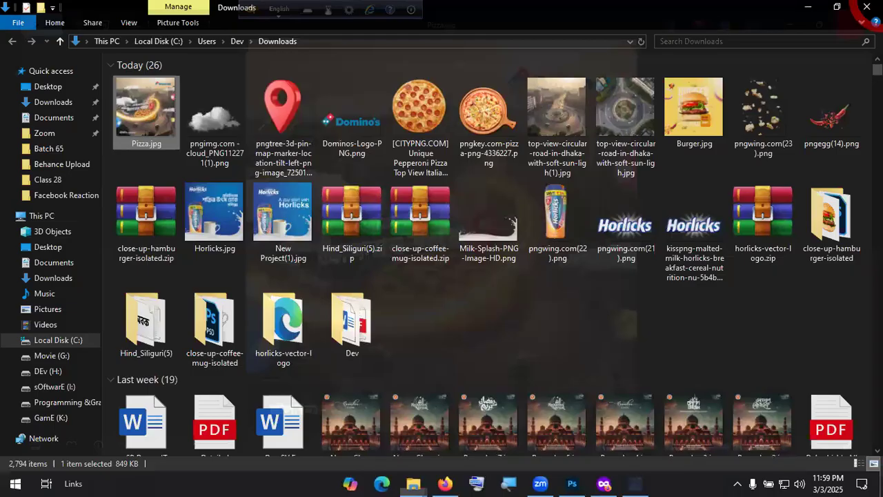
key(alt+Tab)
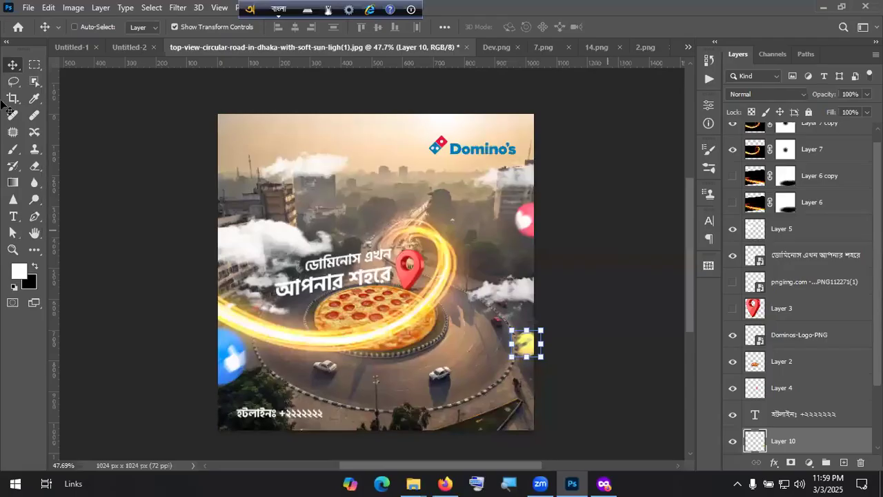
key(ctrl+KP_0)
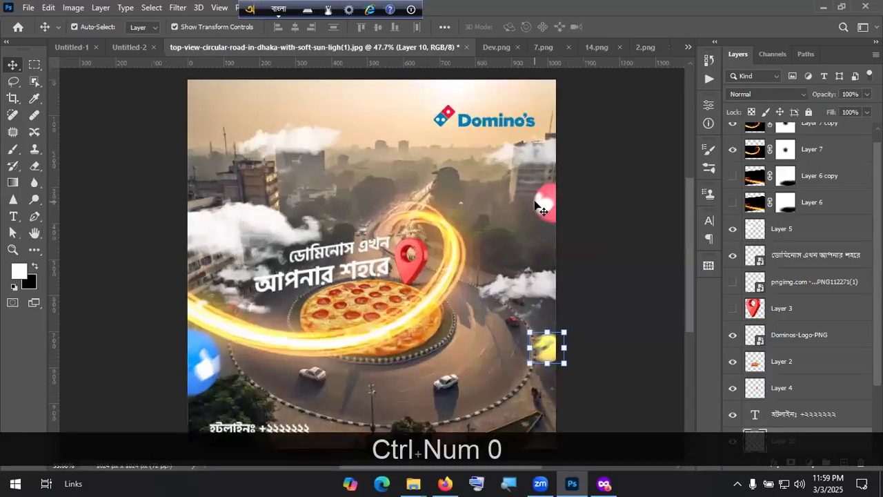
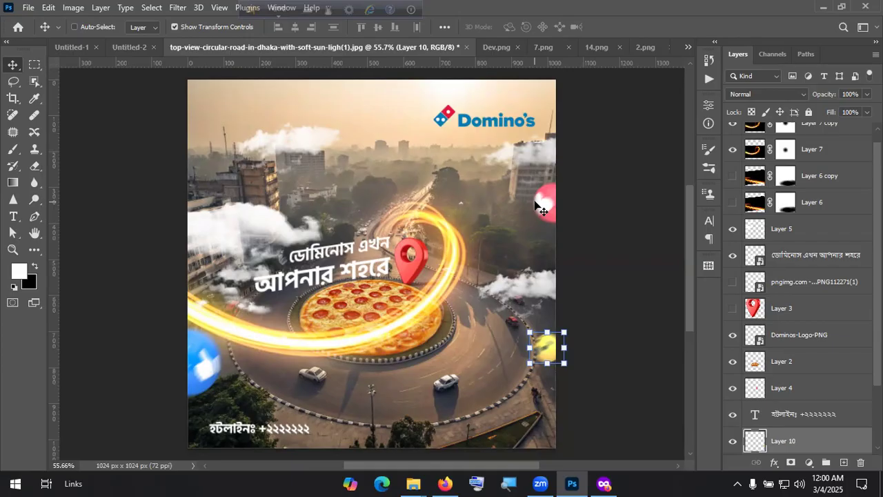
Step: Google 'filecr photoshop' in a new Firefox tab and open FileCR's Adobe Photoshop 2025 result
click(445, 483)
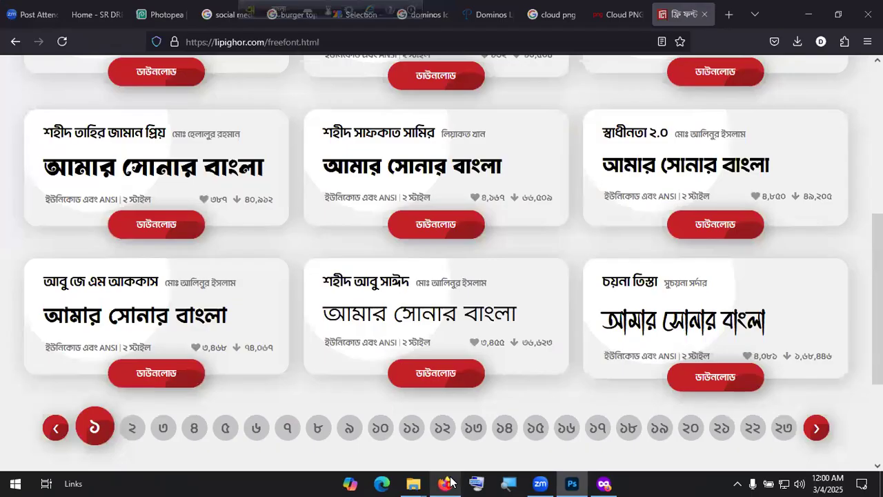
click(728, 14)
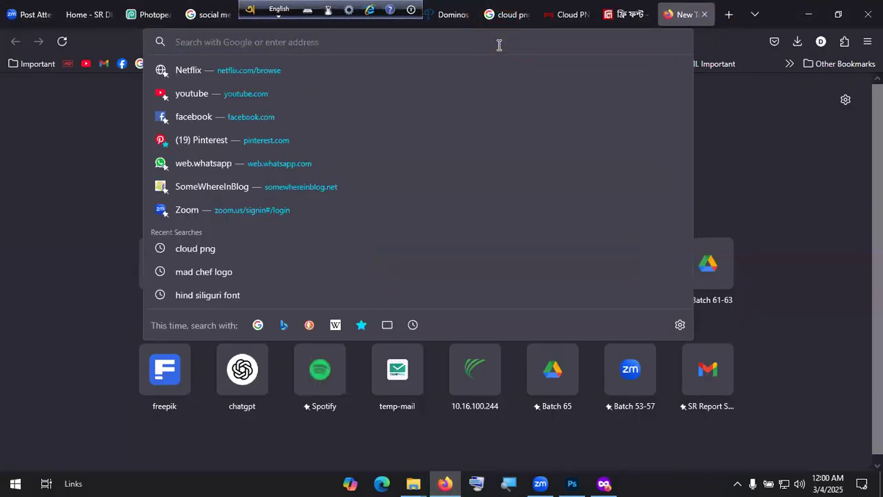
text(file)
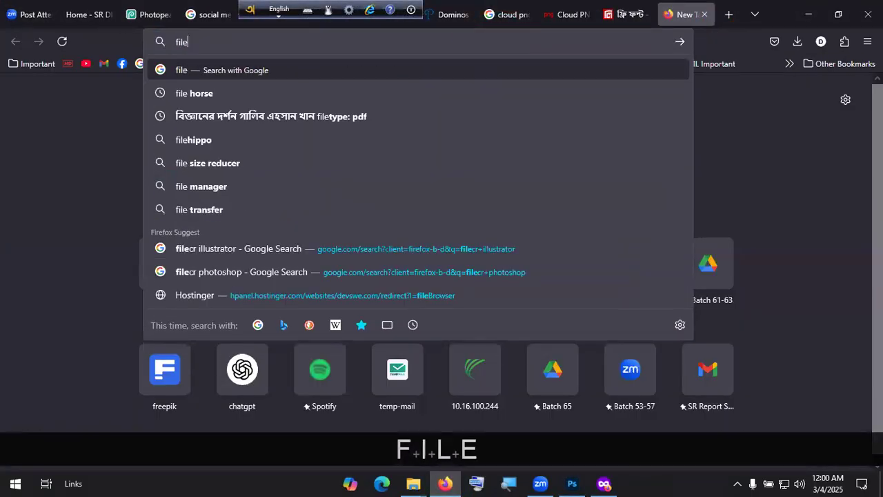
text(cr)
key(Down)
key(Down)
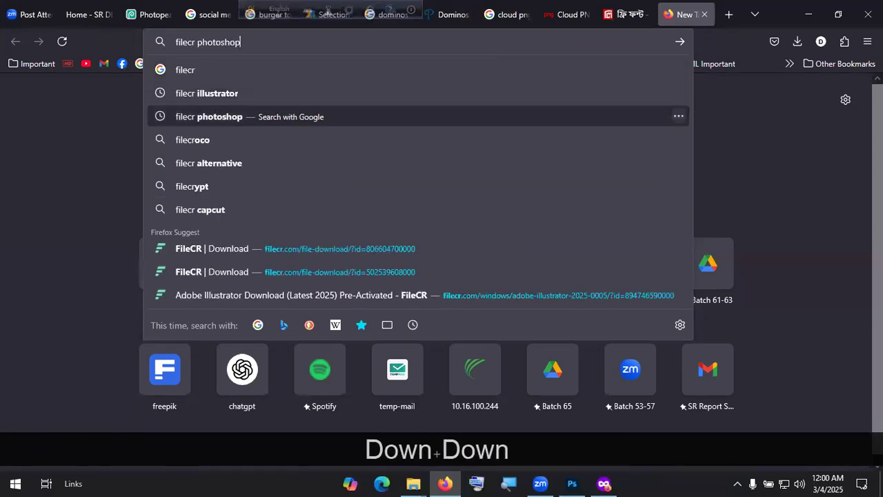
key(Return)
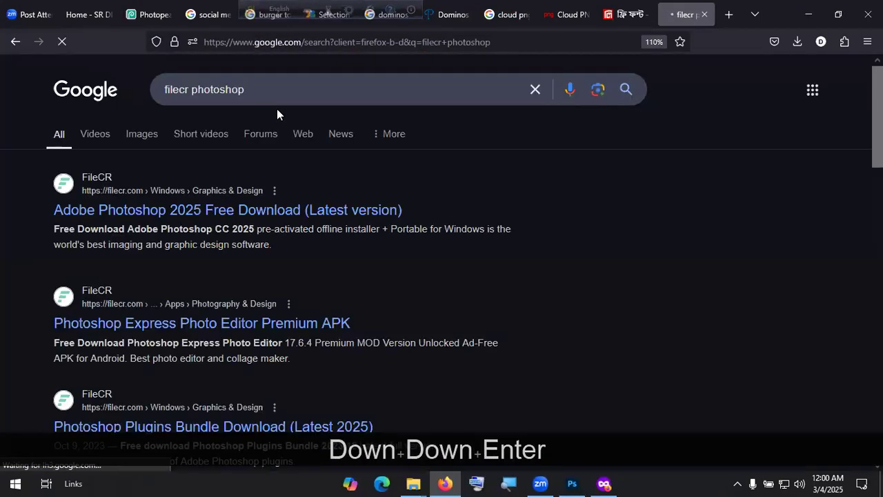
click(121, 216)
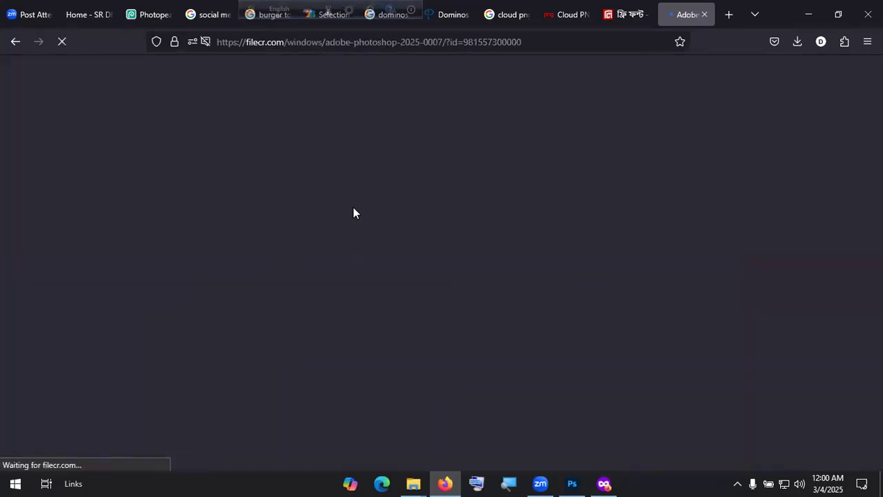
Step: Expand FileCR's previous versions and pick Direct Download for Photoshop 2020 v21.2.12.215
scroll(353, 207, down, 4)
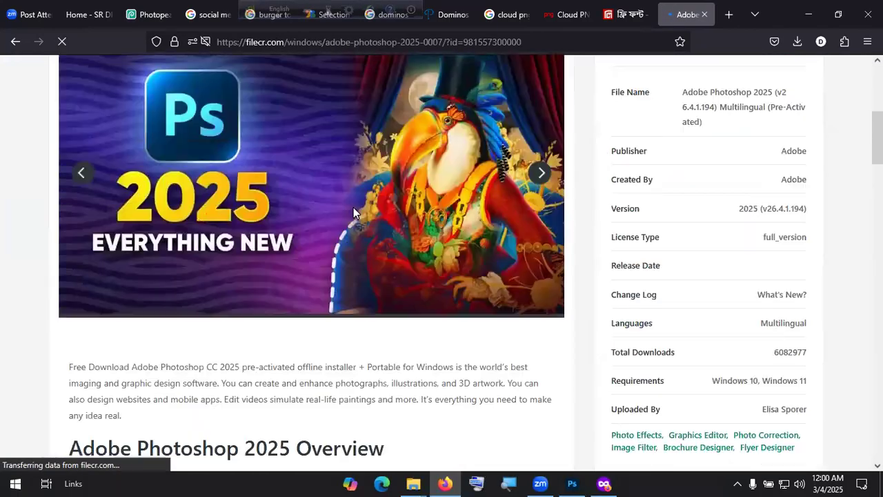
scroll(297, 148, up, 2)
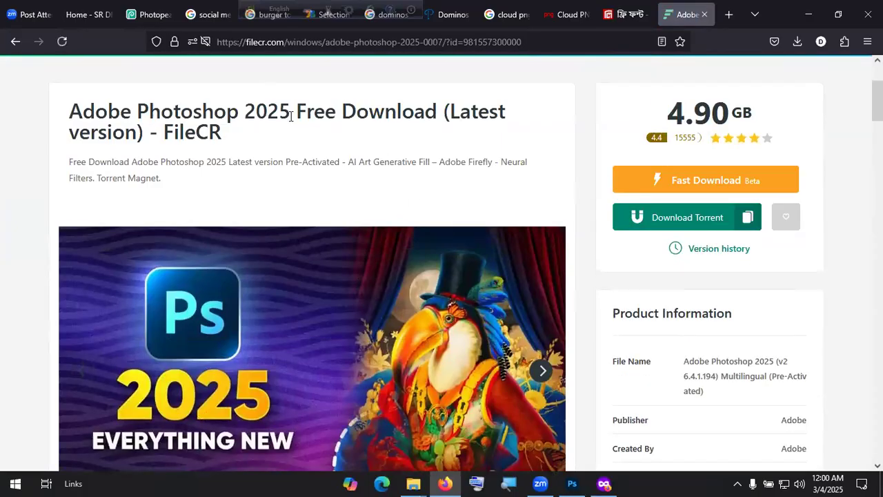
drag(76, 110, 246, 116)
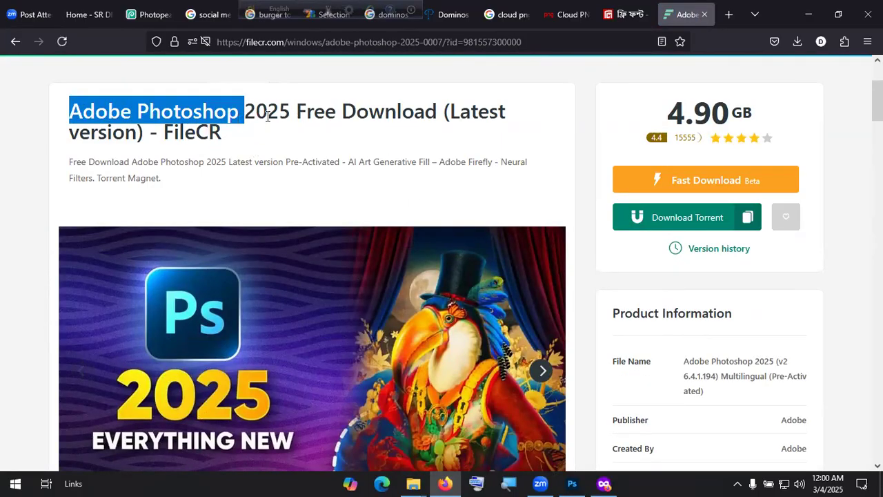
click(275, 115)
scroll(291, 133, down, 15)
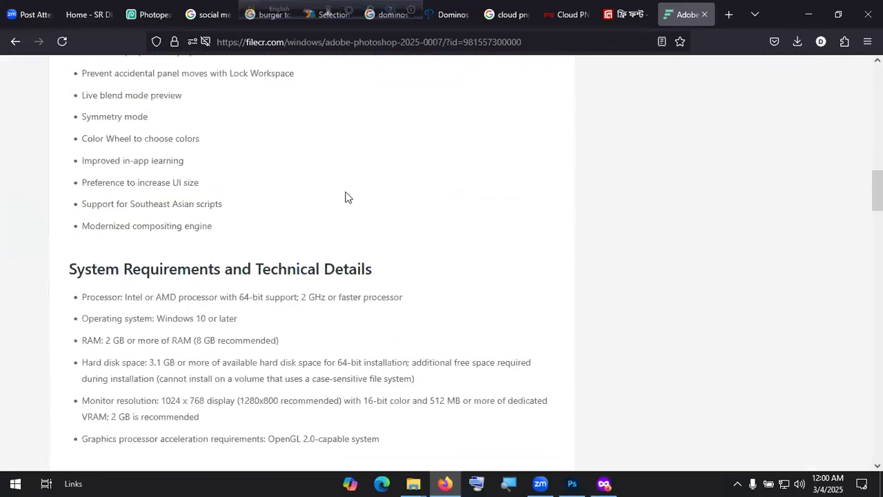
click(329, 309)
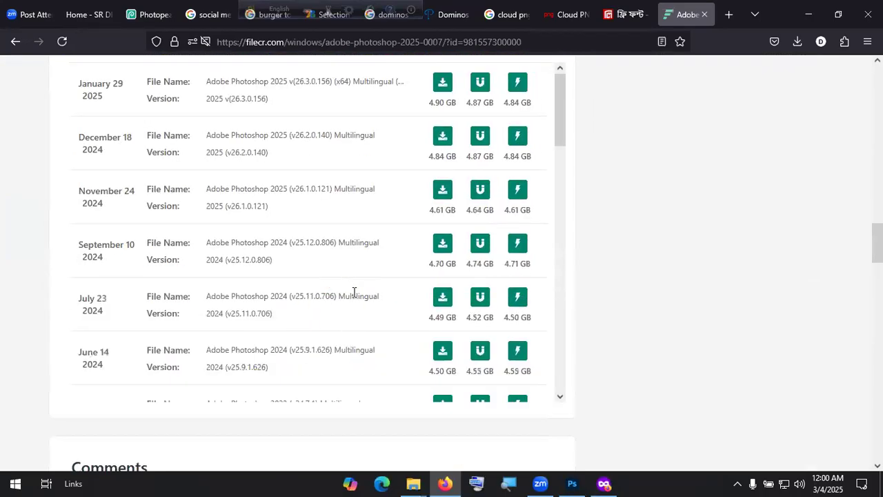
scroll(355, 291, down, 8)
scroll(354, 292, down, 3)
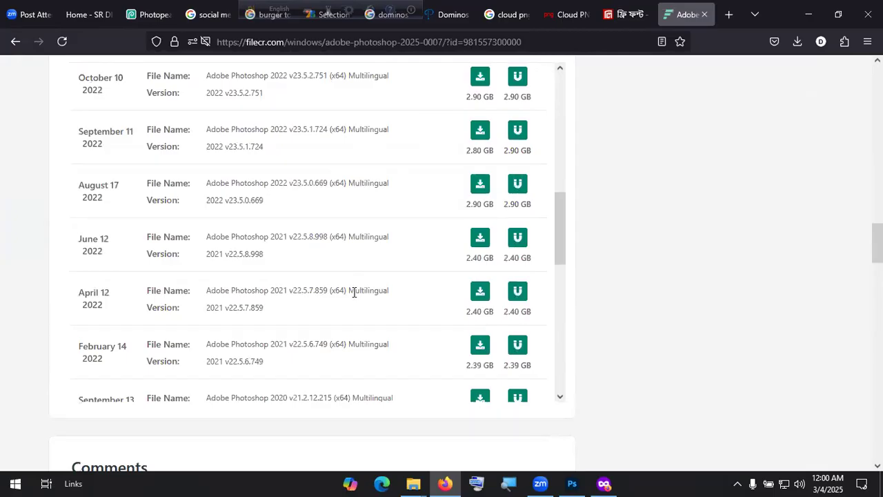
scroll(300, 207, down, 5)
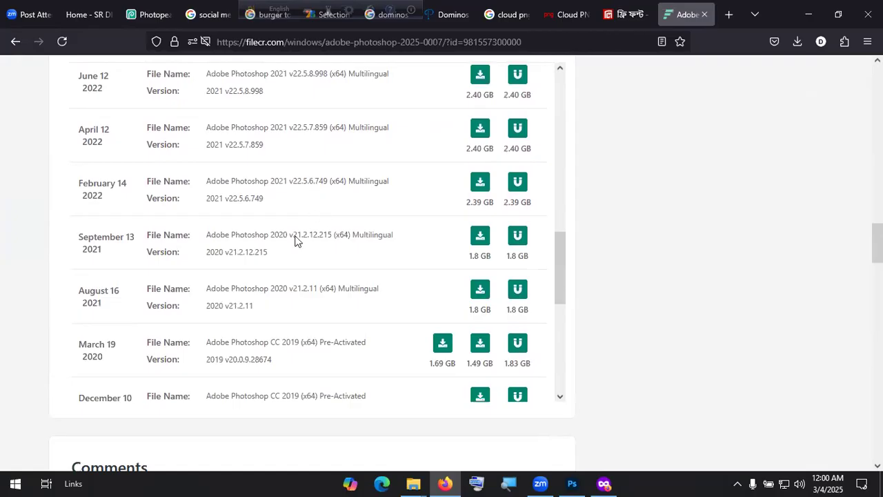
drag(211, 235, 392, 235)
click(200, 240)
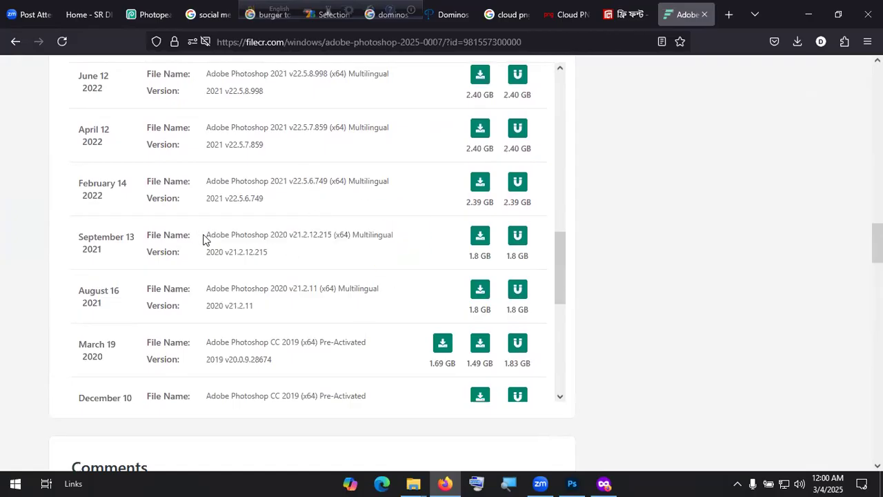
click(476, 243)
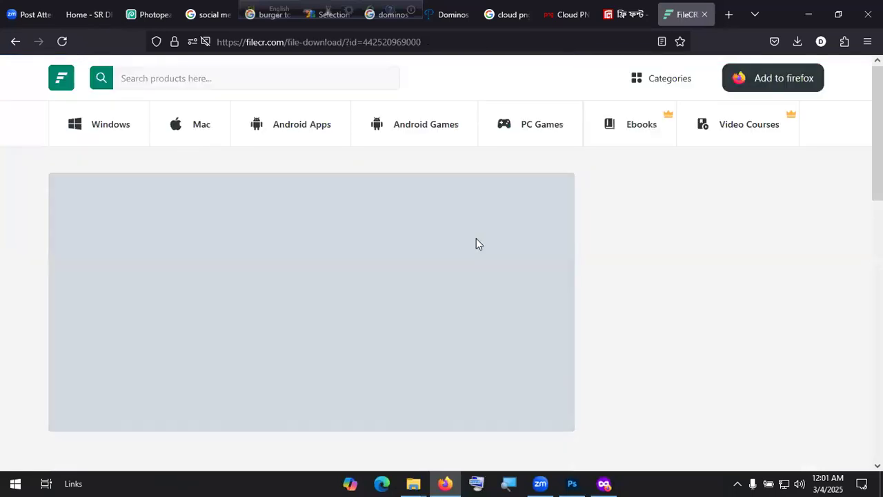
Step: Start the Photoshop 2020 zip download, cancel it, and close the FileCR tab
scroll(476, 243, down, 3)
scroll(335, 211, up, 3)
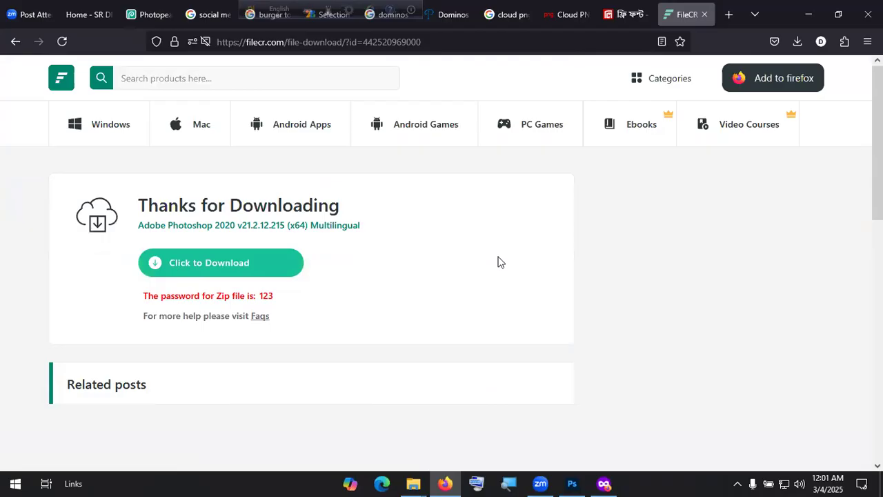
click(212, 268)
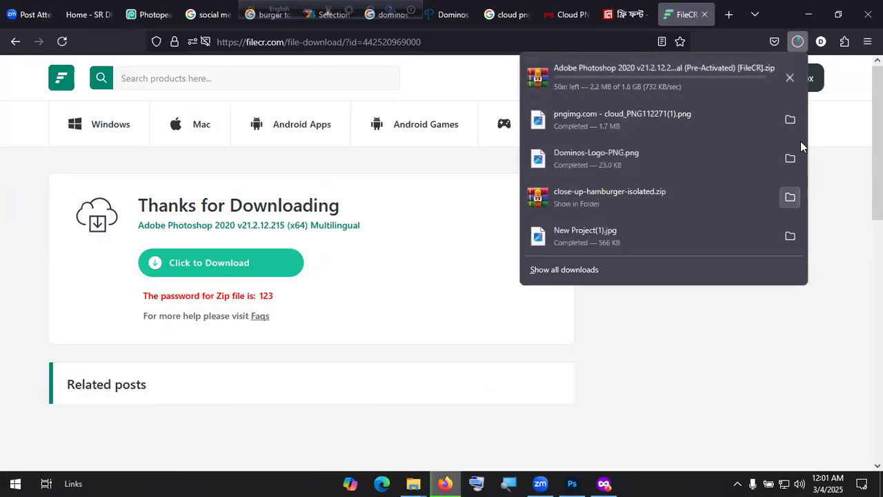
click(796, 81)
click(514, 324)
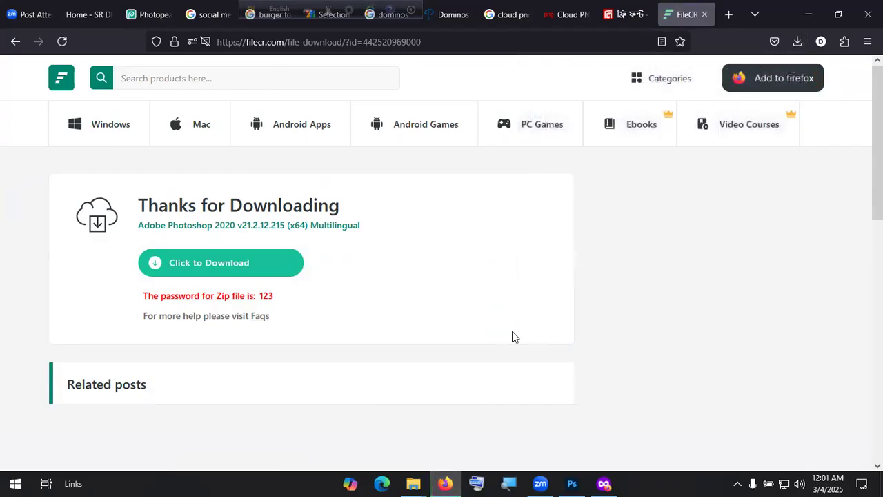
click(704, 15)
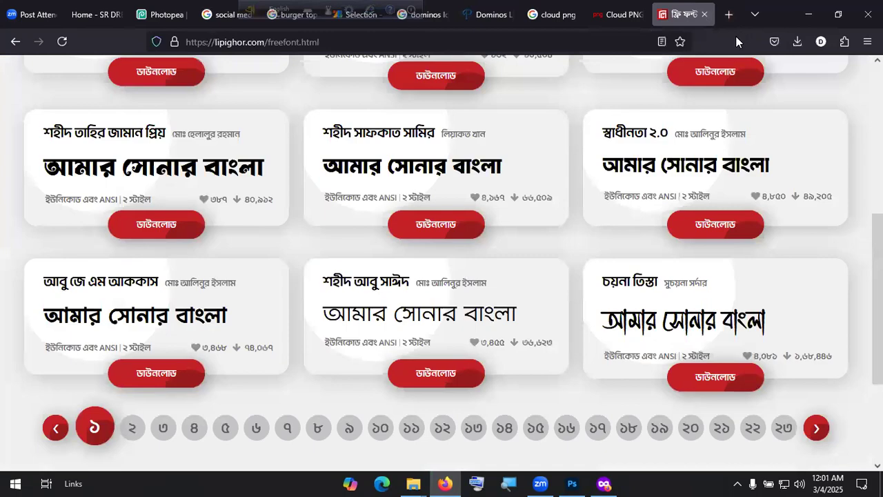
Step: Open the Freelancing Bundle Pack course page from SR Dream IT's course list
click(808, 14)
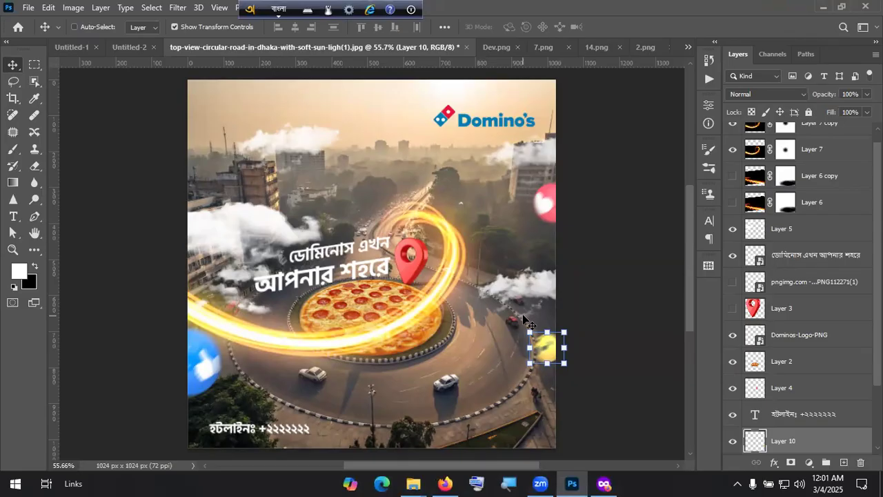
click(445, 483)
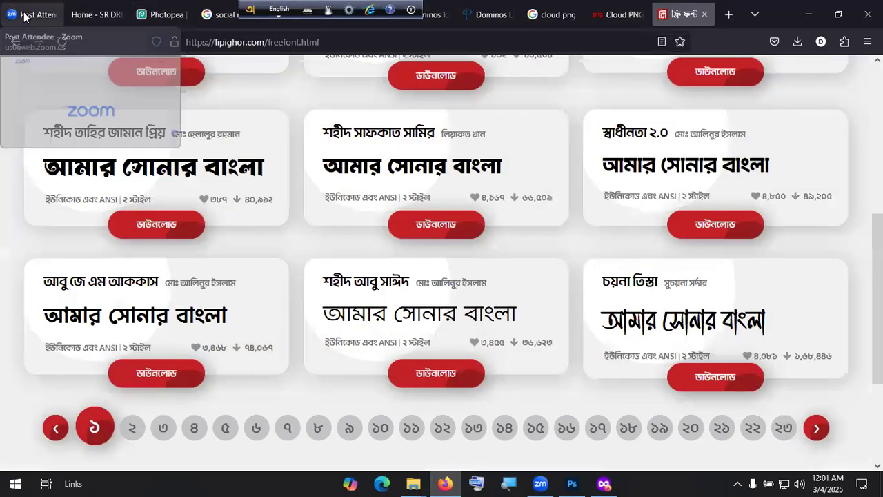
click(96, 13)
click(230, 154)
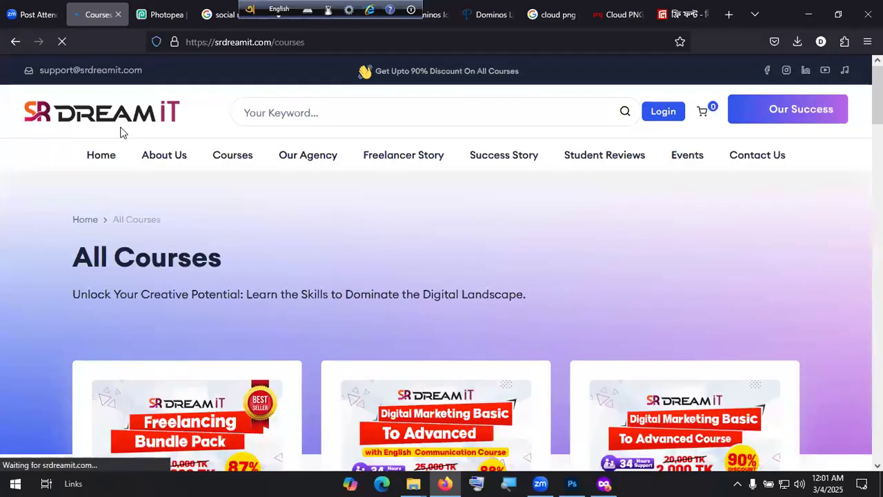
scroll(197, 266, down, 3)
click(199, 269)
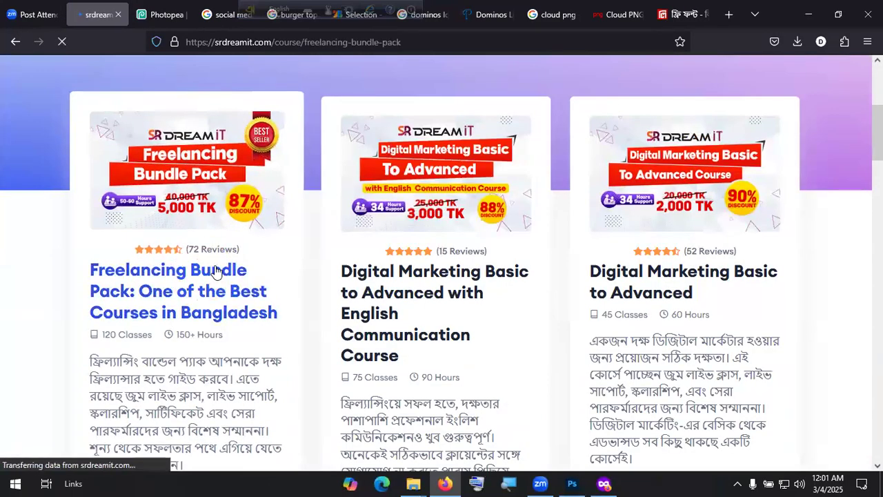
Step: Expand the Graphic Design module and read its GIF Creation, Business Card and Flyer lessons
scroll(216, 270, down, 5)
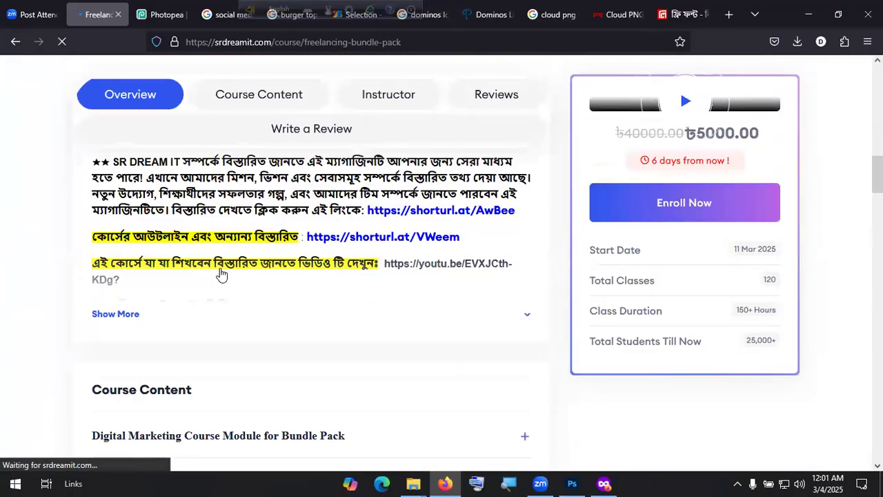
scroll(221, 274, down, 4)
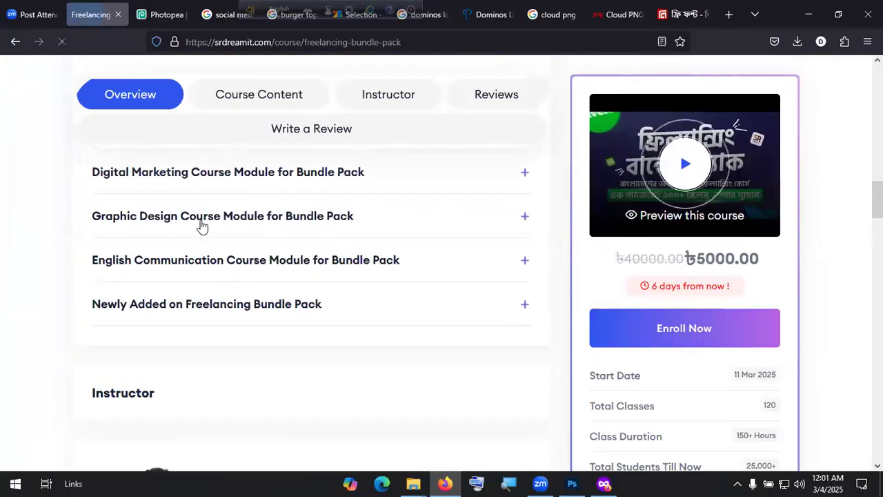
click(524, 218)
scroll(249, 292, down, 5)
scroll(152, 256, up, 2)
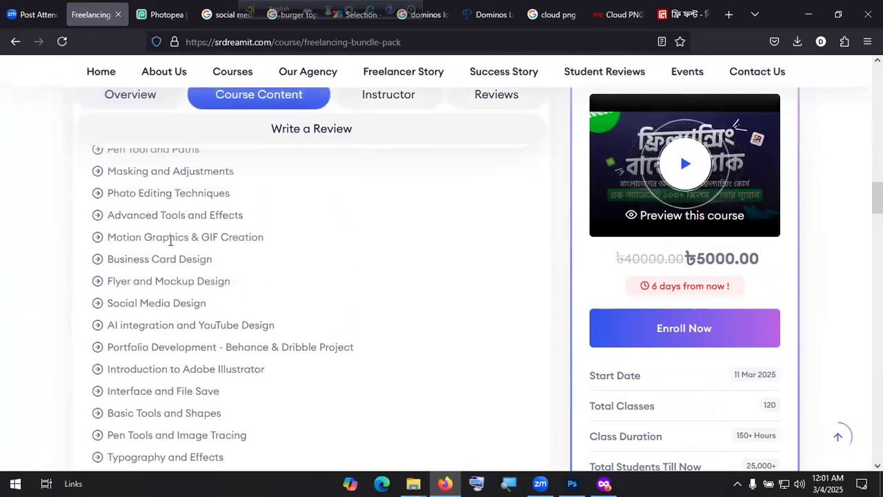
drag(203, 235, 315, 238)
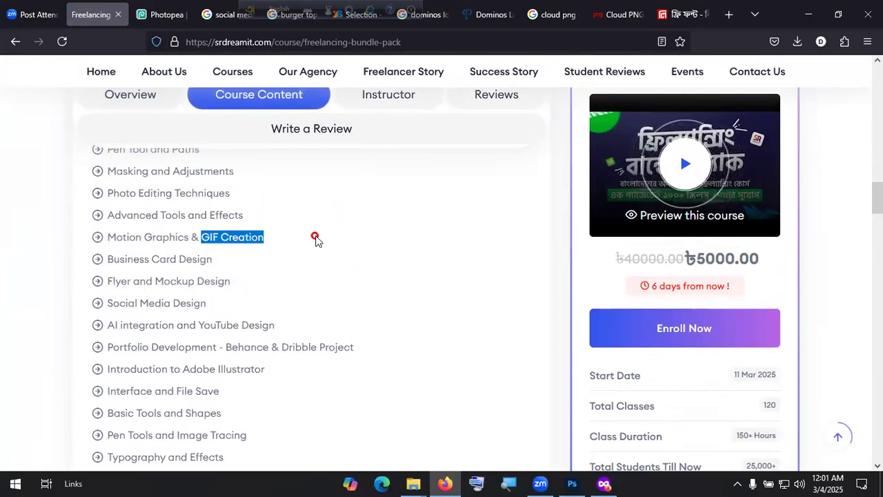
drag(108, 258, 211, 255)
drag(109, 280, 210, 276)
Step: Read the remaining lessons, including AI integration and YouTube Design, then minimize Firefox
drag(135, 303, 217, 305)
scroll(209, 296, down, 2)
drag(116, 259, 347, 258)
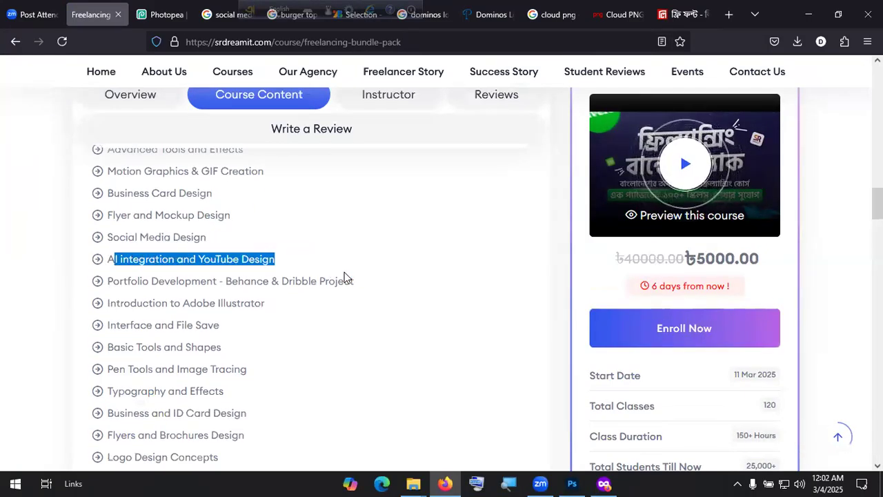
scroll(345, 278, down, 2)
click(144, 218)
scroll(235, 239, down, 2)
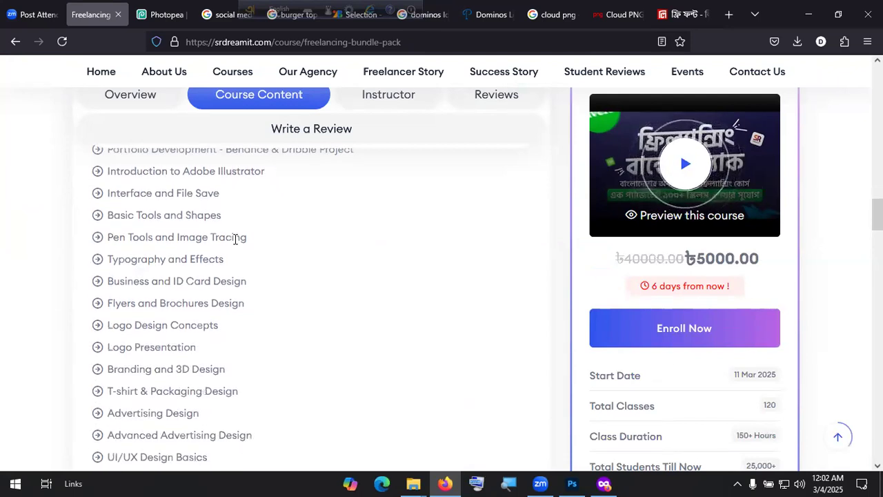
scroll(237, 242, down, 15)
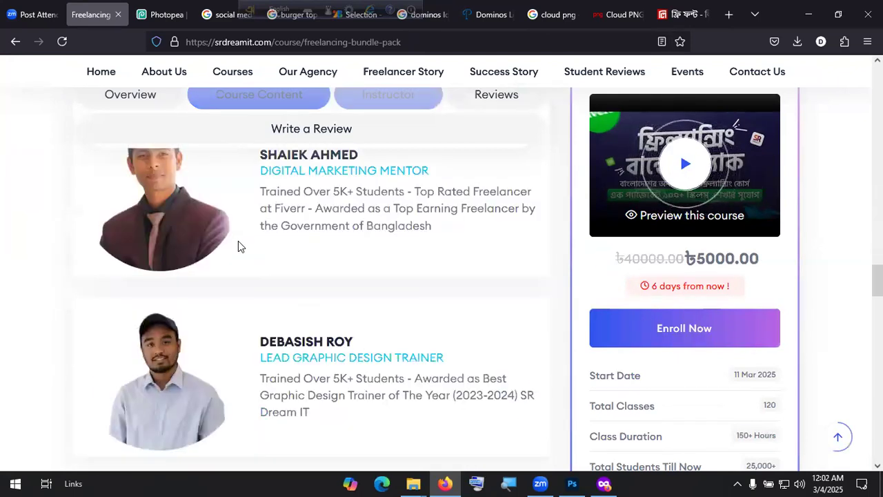
click(809, 24)
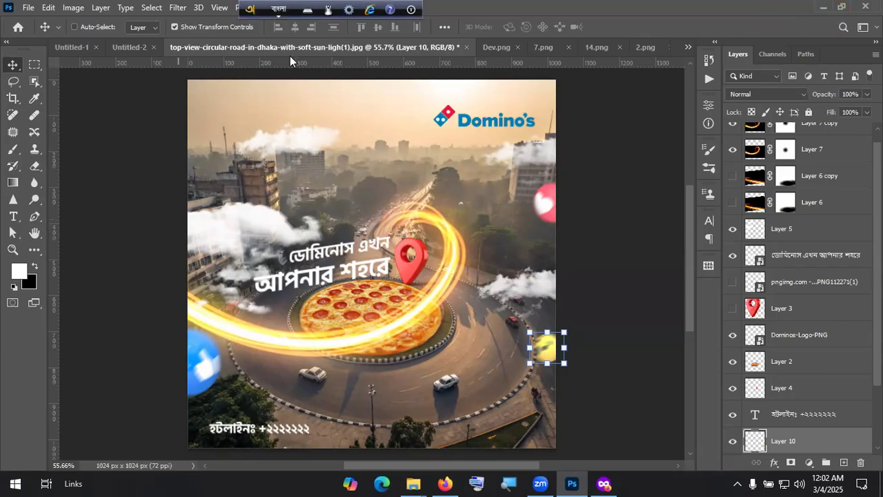
Step: Close the Dev.png, 7.png, 14.png and 2.png documents in Photoshop
click(519, 48)
click(537, 48)
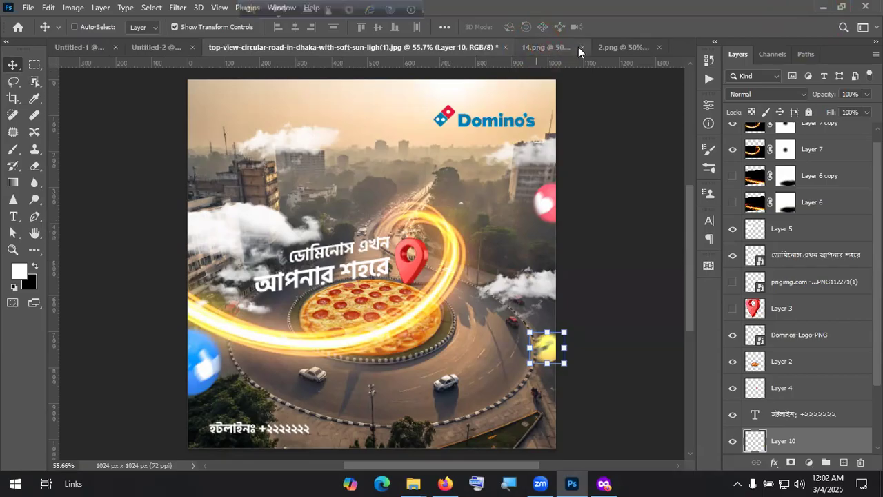
click(580, 48)
click(661, 48)
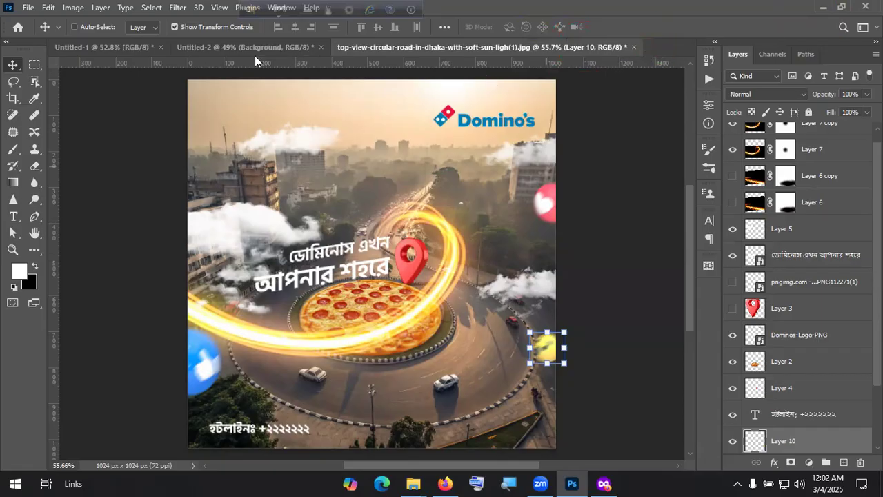
Step: Open a new Firefox tab and start typing 'Facebook post' into the address bar
click(452, 482)
click(729, 15)
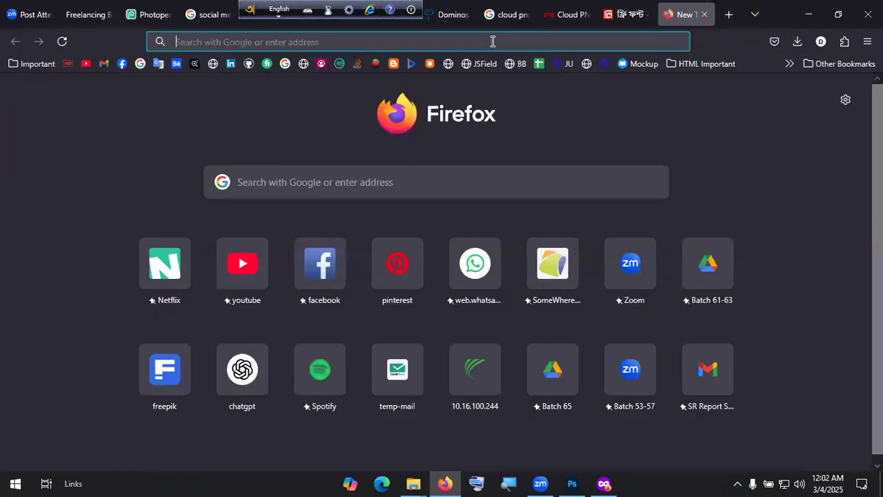
click(492, 41)
text(Facebook post ,oc)
Step: Fix the query to 'facebook post mockup', search, and open Freepik's Facebook Post Mockup PSD page
key(BackSpace)
key(BackSpace)
text(m)
key(BackSpace)
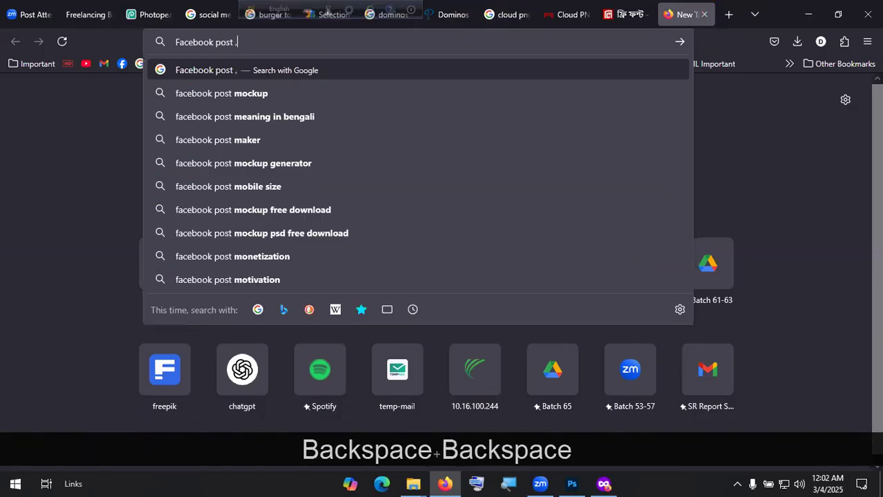
key(BackSpace)
text(mo)
key(Down)
key(Return)
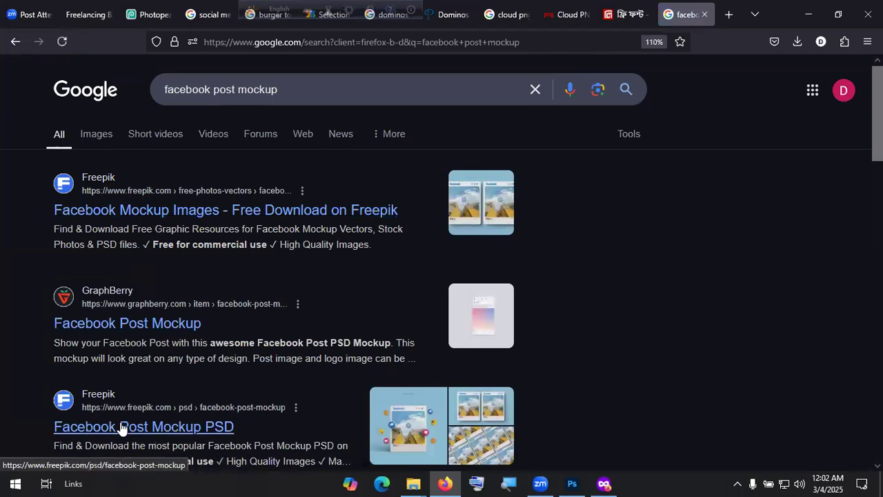
click(158, 386)
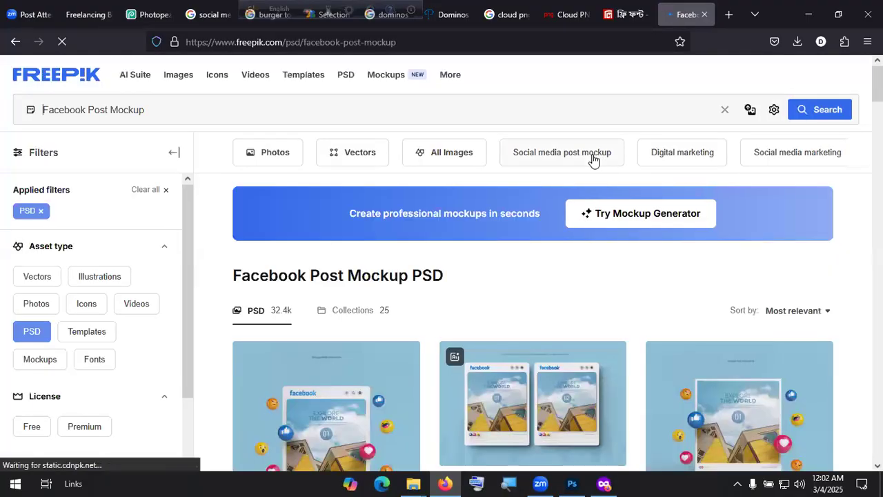
Step: Open the 3D-rendered Facebook post mockup with reaction emojis and download its zip
scroll(593, 159, down, 3)
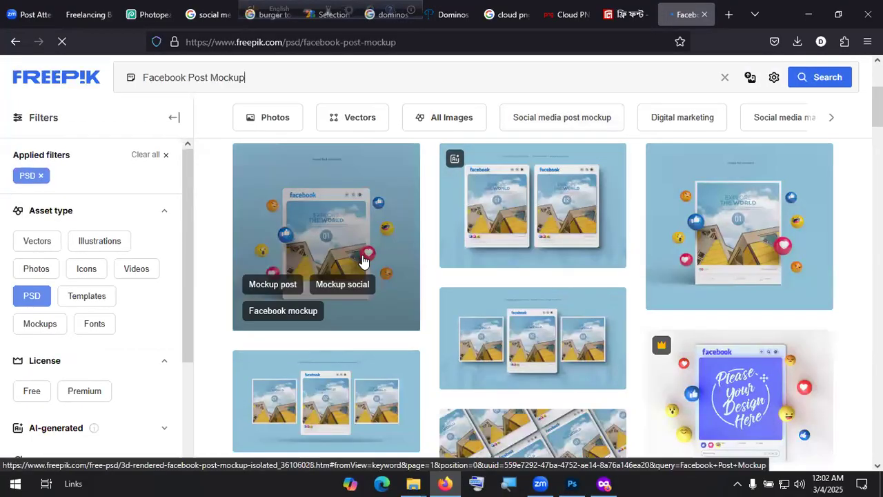
click(349, 223)
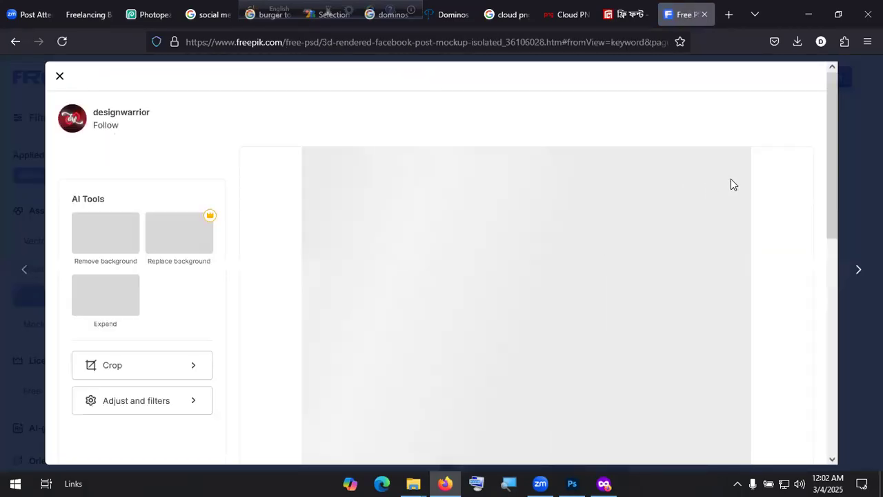
click(776, 128)
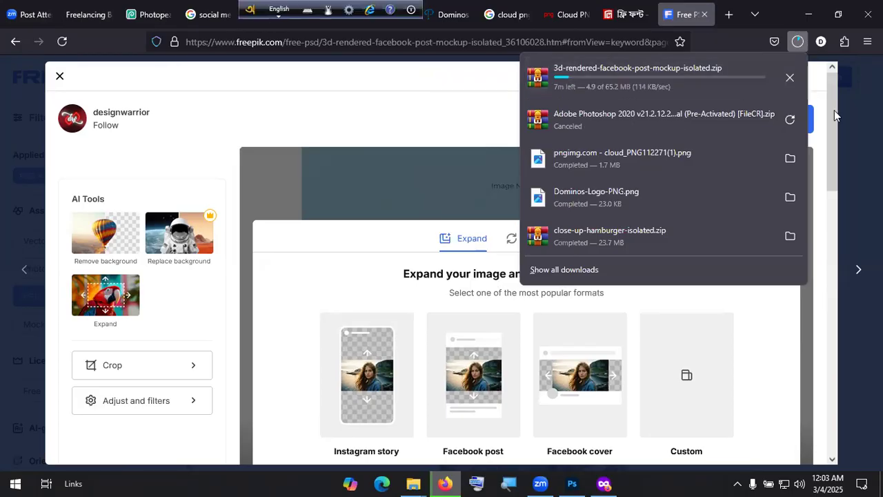
click(848, 86)
Step: Return to Photoshop, review the Horlicks and burger design documents, then minimize Photoshop
click(809, 14)
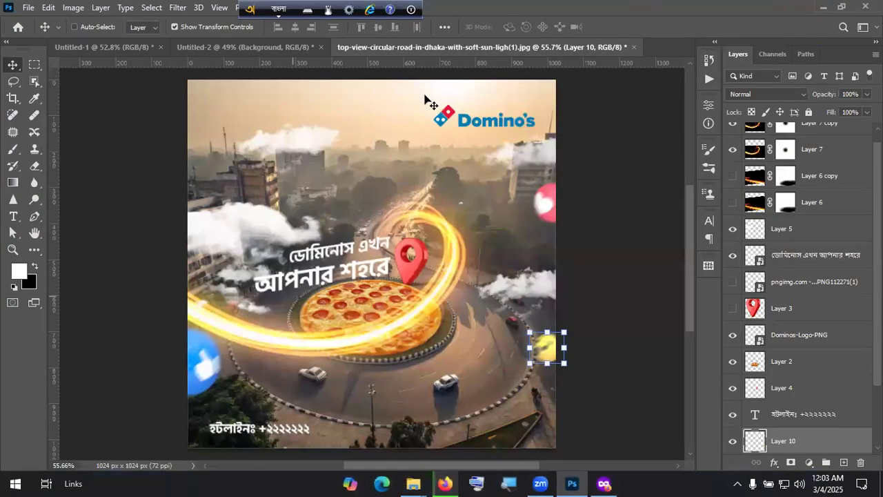
click(142, 47)
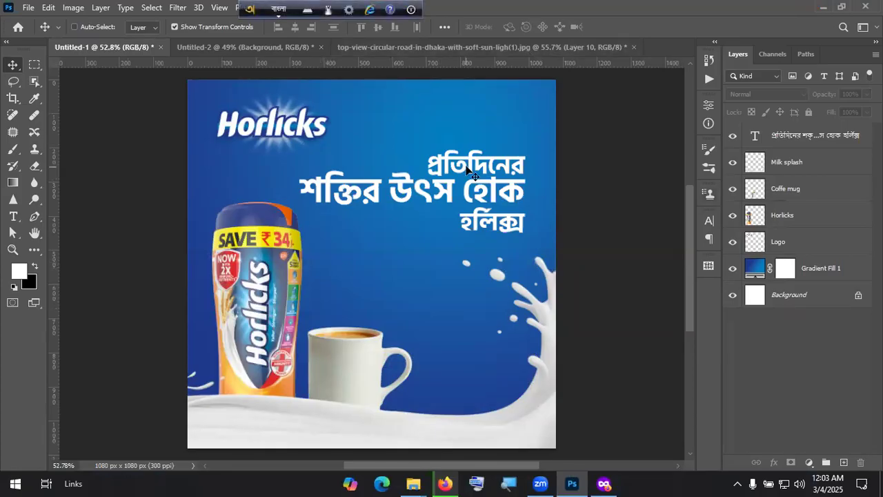
click(238, 47)
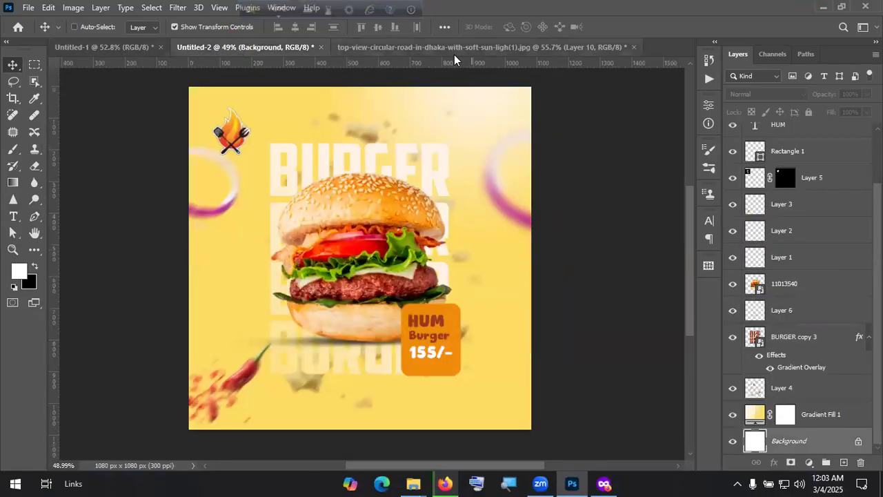
click(127, 47)
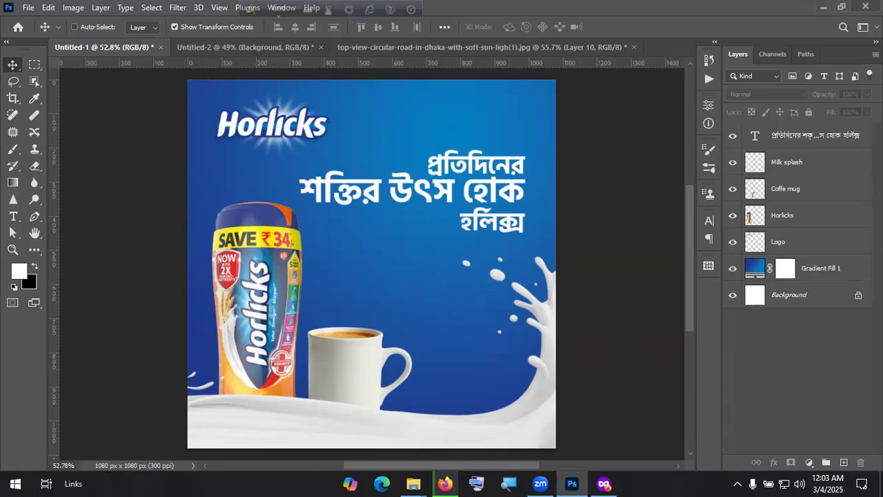
click(824, 6)
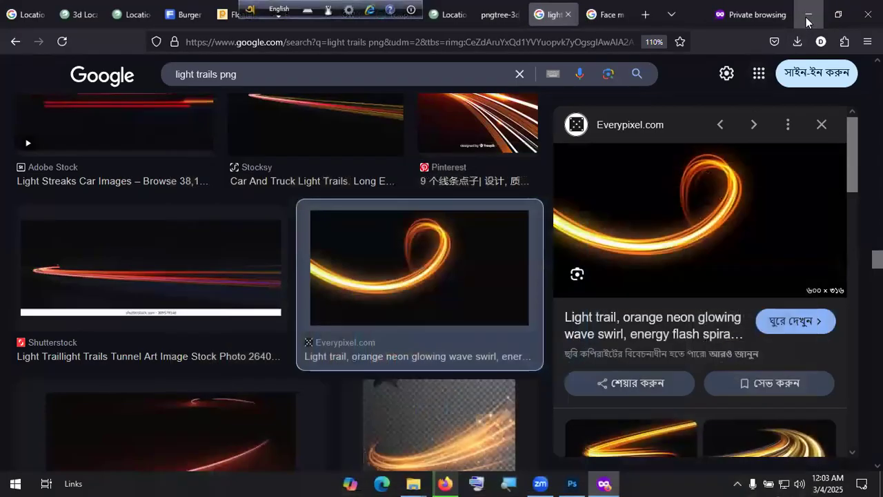
Step: Bring the Freepik window forward and check the mockup download's progress
click(807, 13)
click(807, 6)
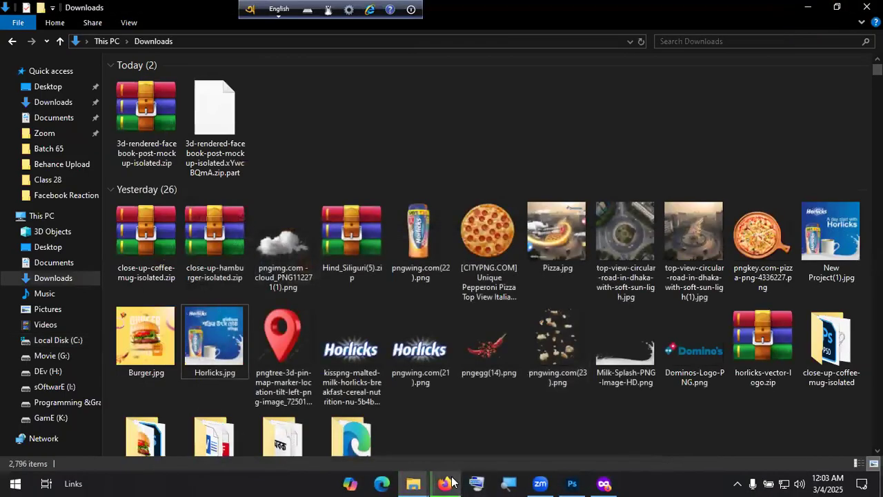
click(445, 483)
click(797, 42)
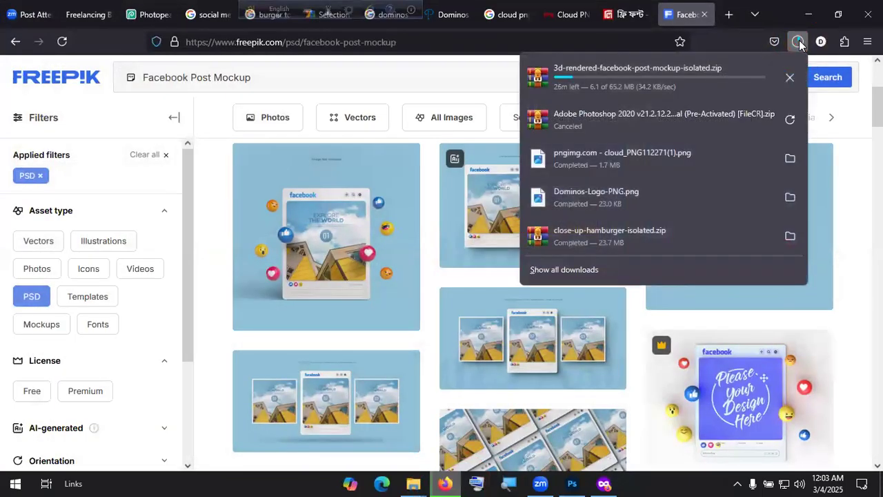
click(451, 79)
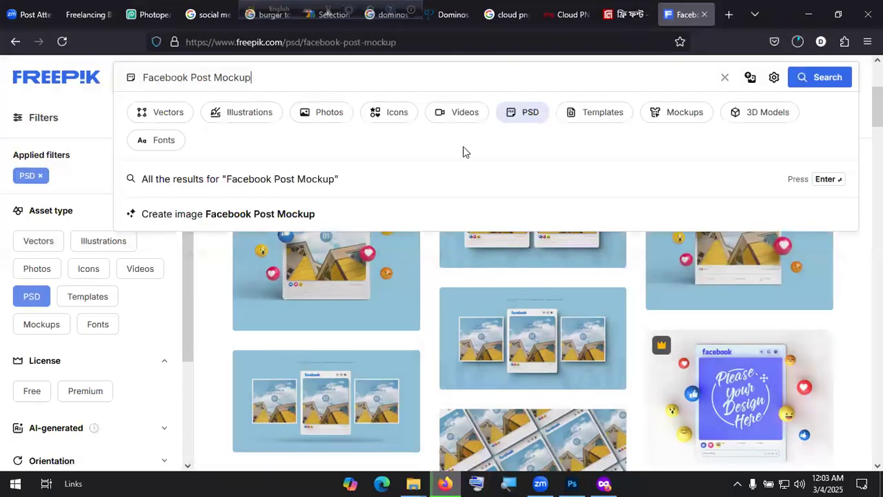
scroll(602, 323, down, 8)
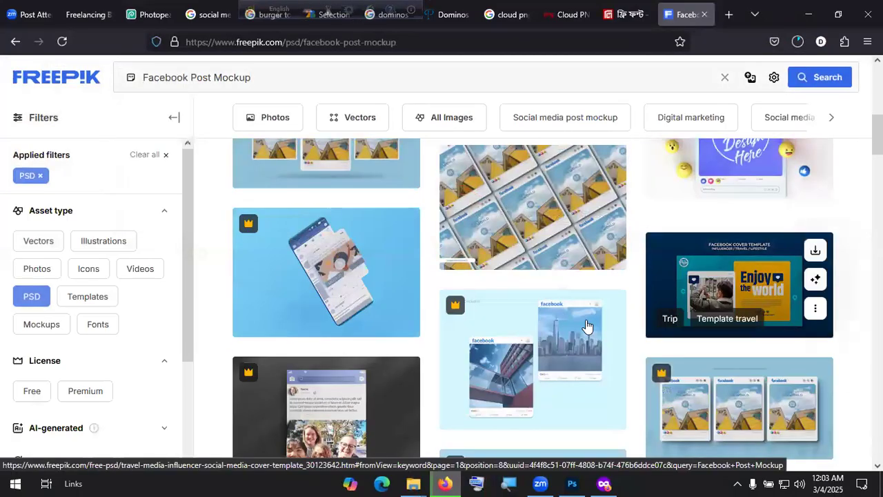
scroll(606, 323, up, 8)
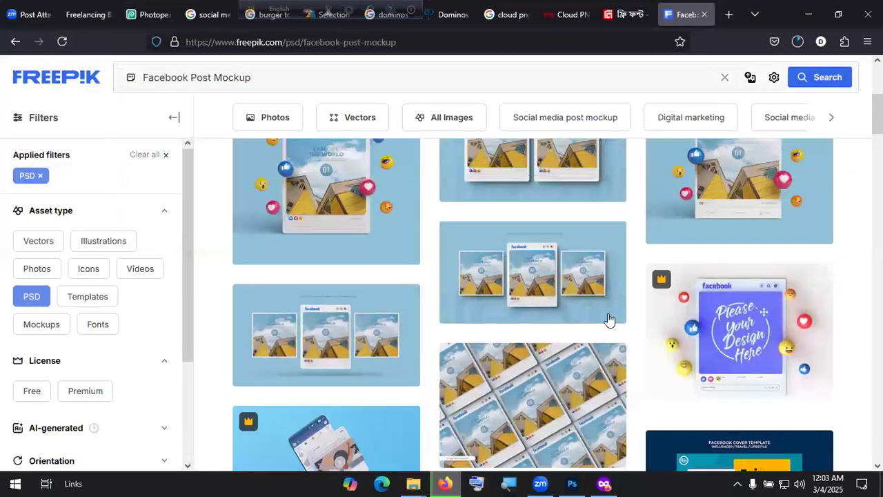
scroll(611, 317, down, 1)
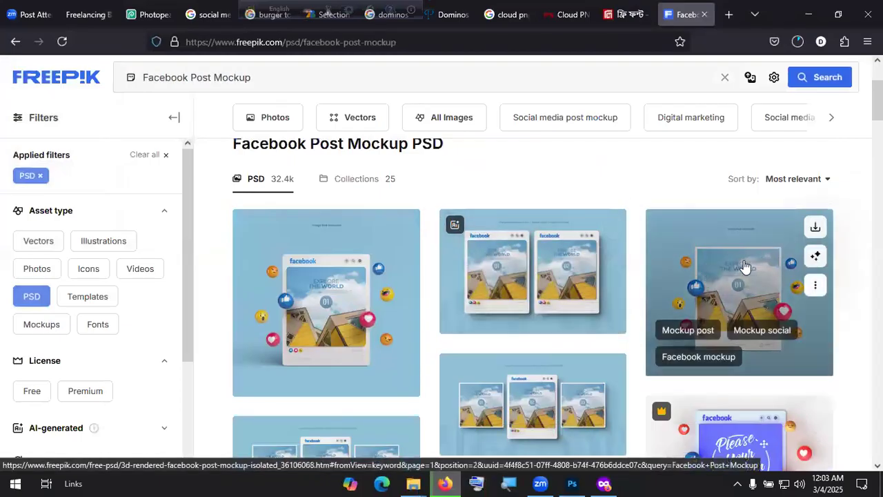
Step: Open another Facebook post mockup and start its download
click(745, 265)
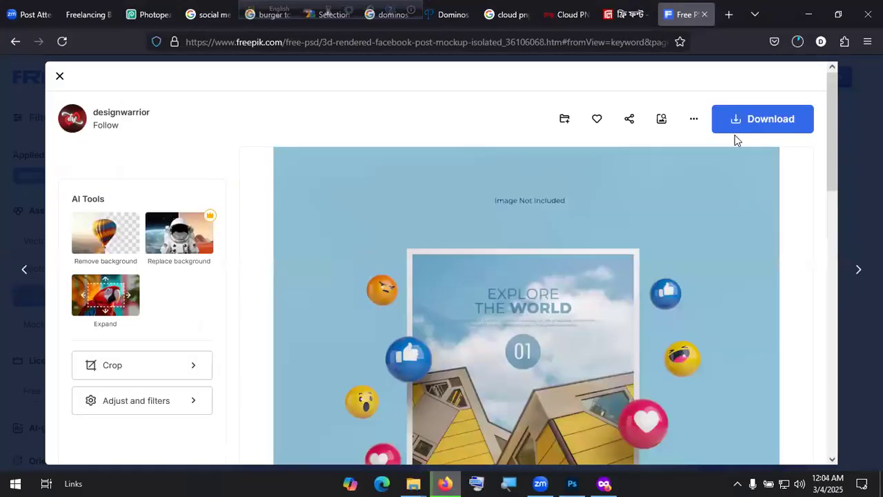
click(748, 121)
click(796, 43)
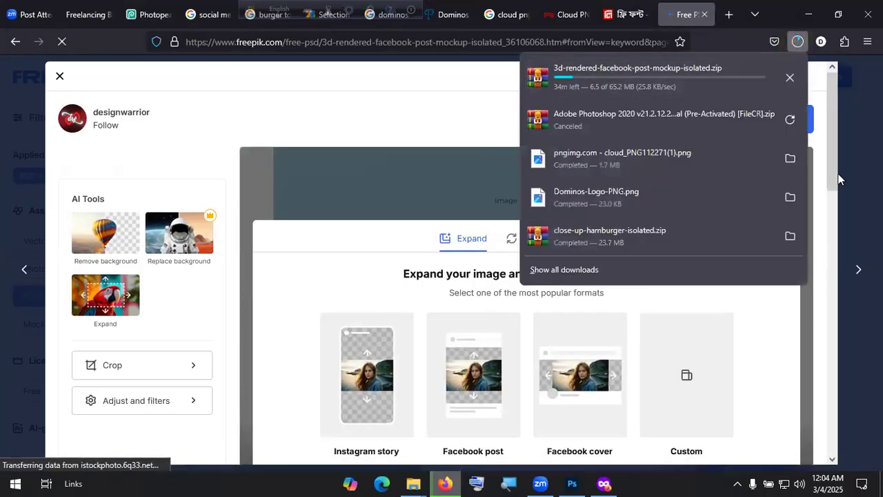
click(855, 237)
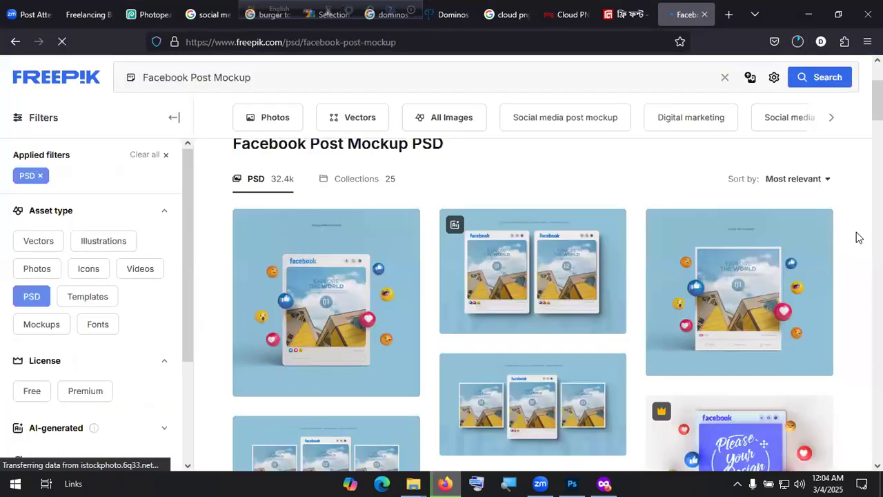
Step: Cancel and restart the 3D mockup zip download, then open This PC from the desktop
click(748, 266)
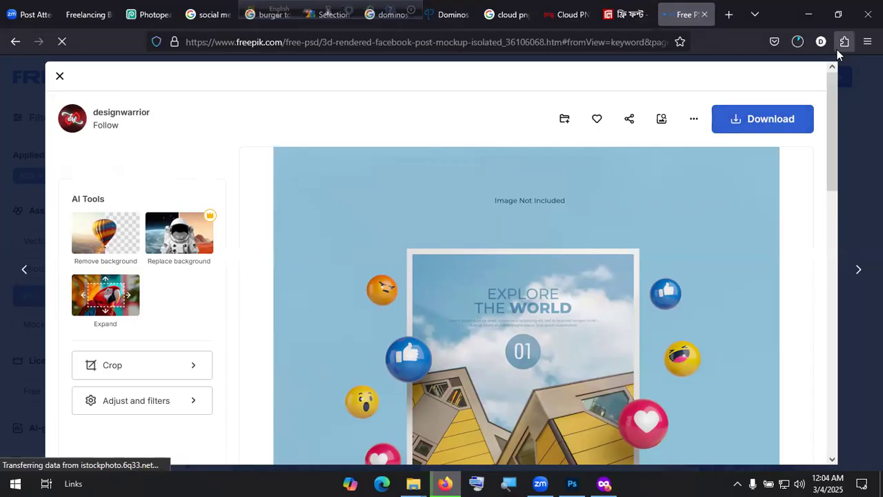
click(800, 45)
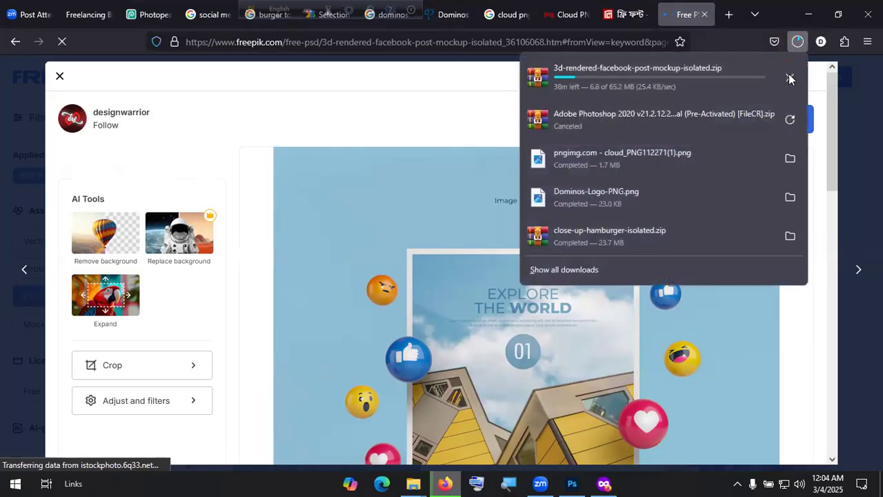
click(788, 76)
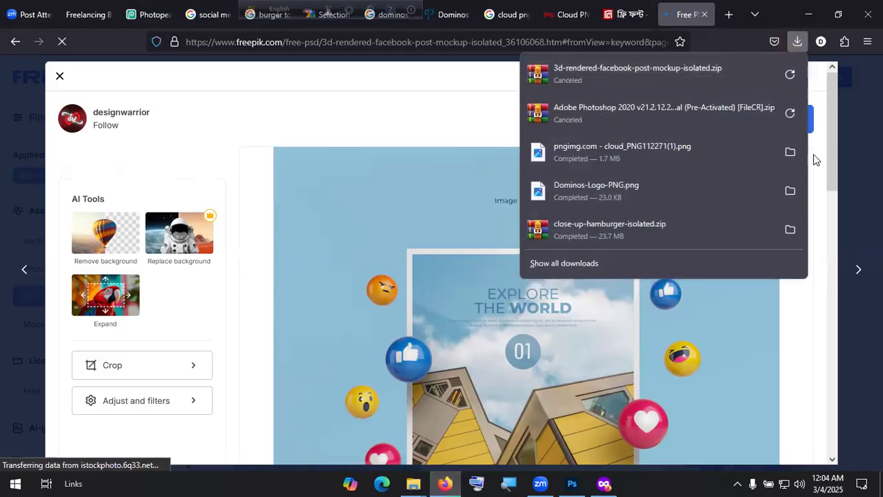
click(829, 213)
scroll(751, 228, up, 5)
click(763, 118)
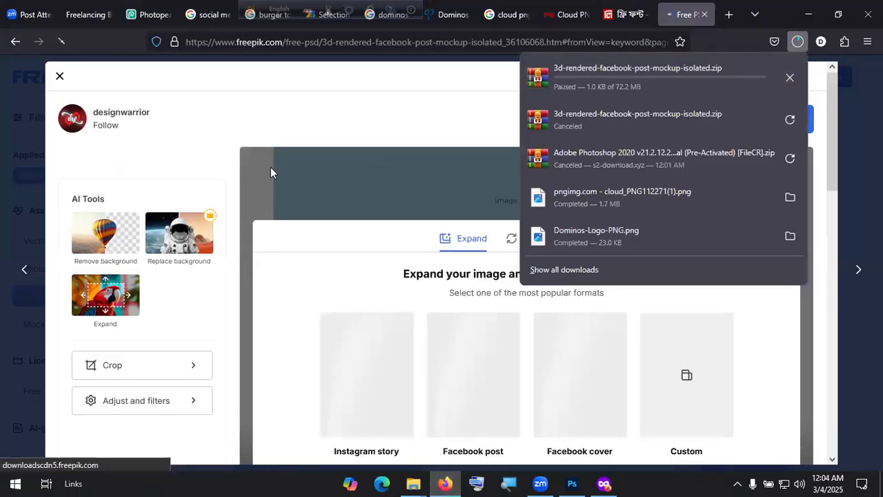
key(super+d)
double_click(21, 27)
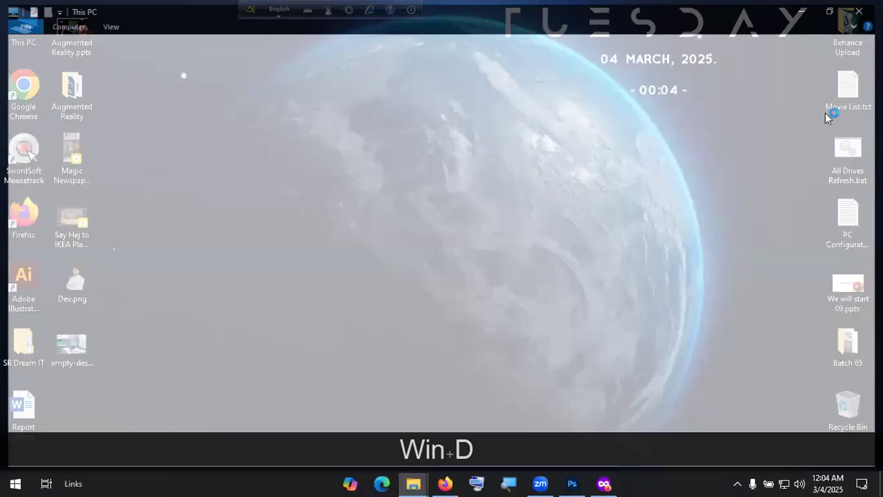
Step: Search Downloads for '3d render', show all results, and check one mockup folder
double_click(655, 82)
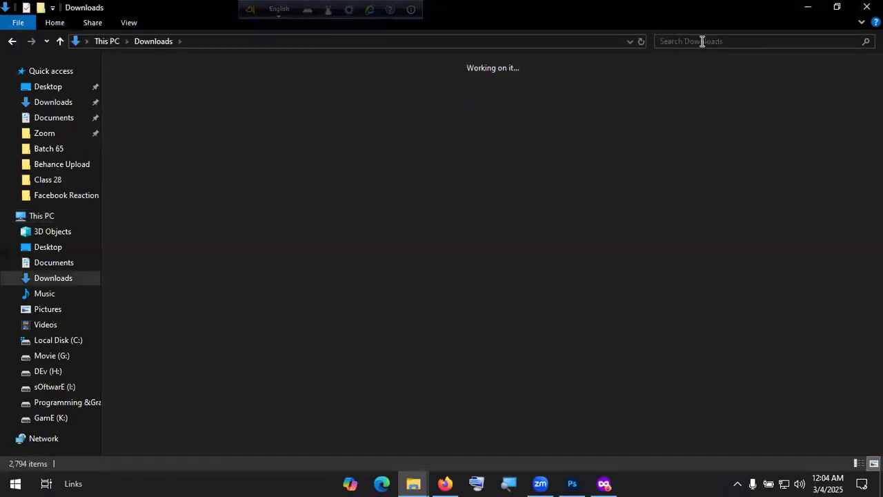
click(702, 41)
text(3d)
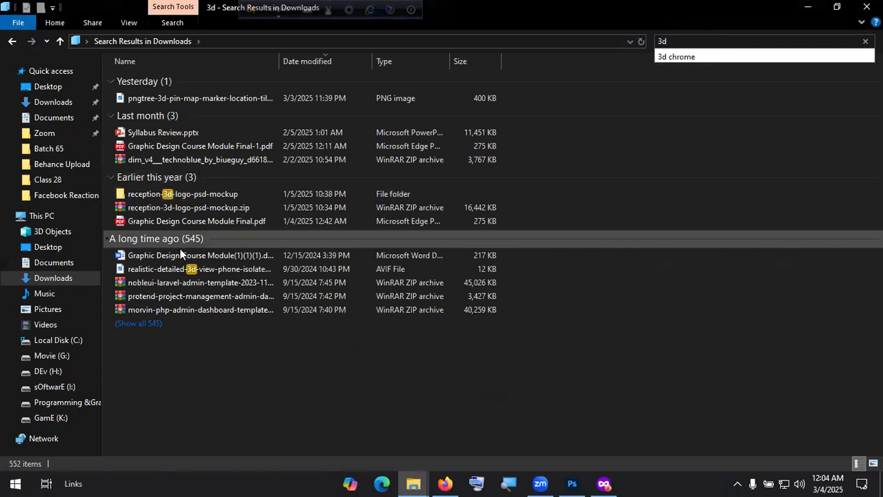
text( re)
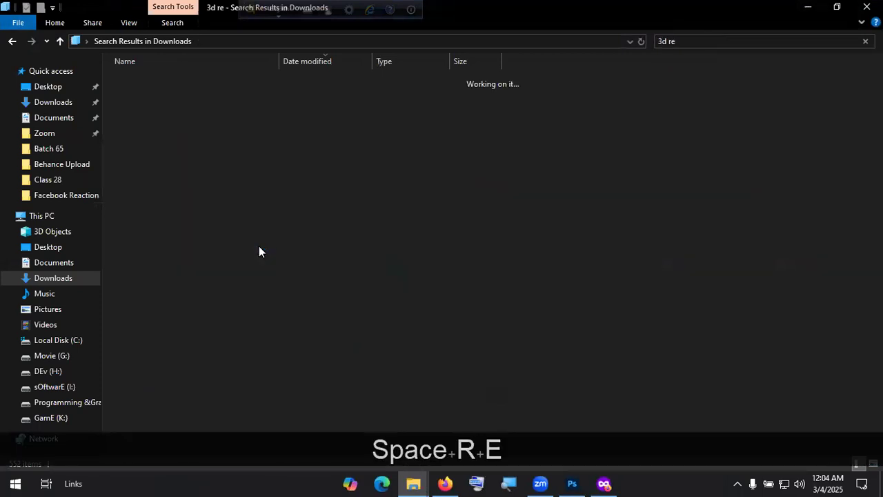
text(nder)
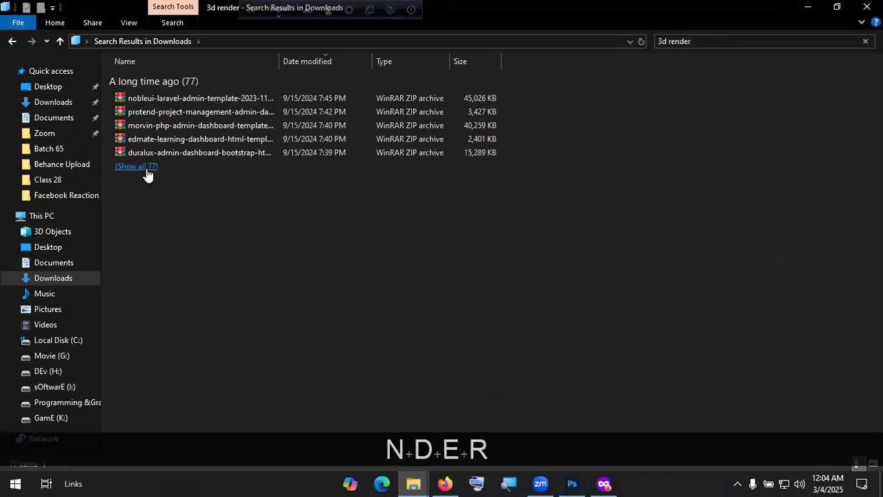
click(144, 166)
click(193, 286)
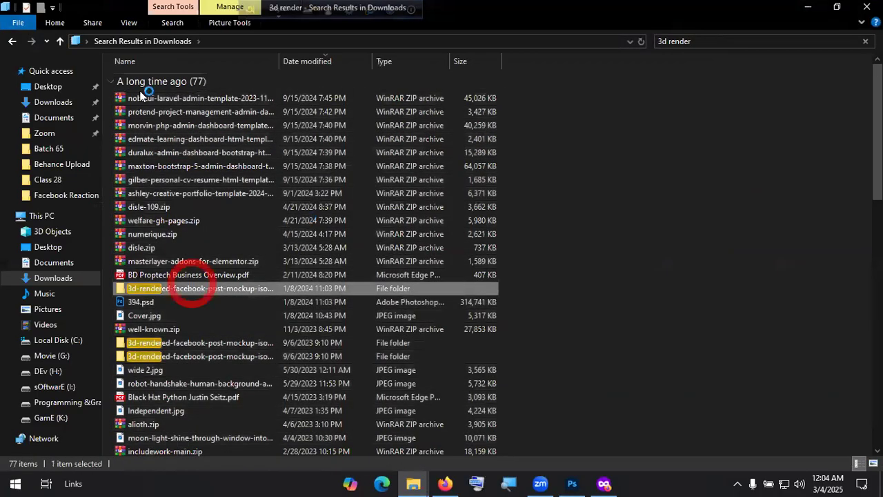
click(167, 41)
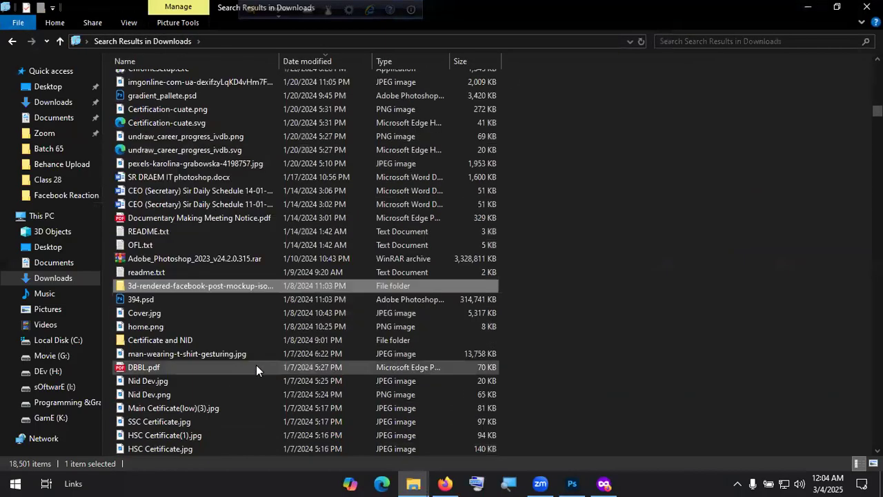
Step: Repeat the '3d render' search, open the other 3d-rendered mockup folder, and open 398.psd
click(700, 41)
text(3d render)
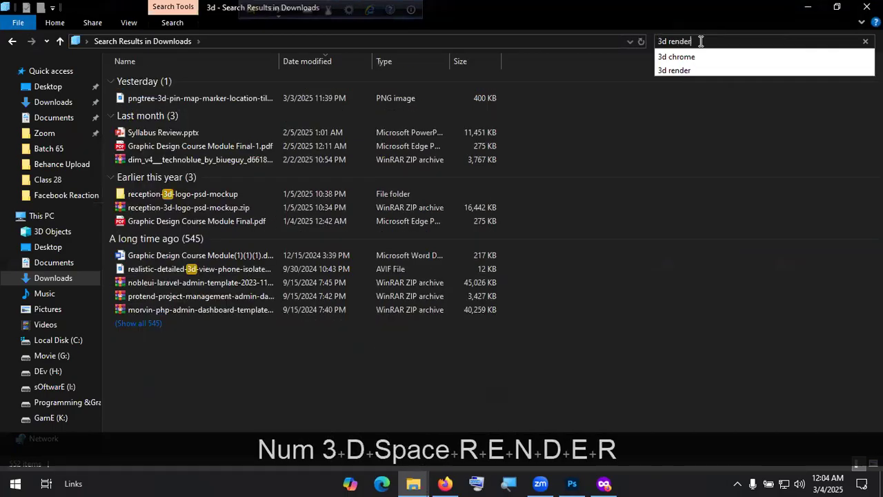
click(135, 166)
scroll(288, 337, down, 6)
scroll(275, 317, down, 11)
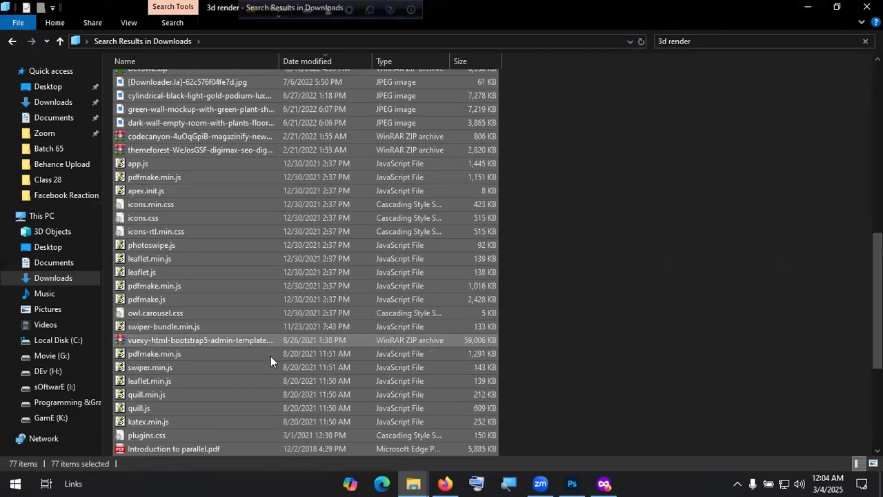
scroll(272, 359, up, 5)
scroll(272, 359, up, 9)
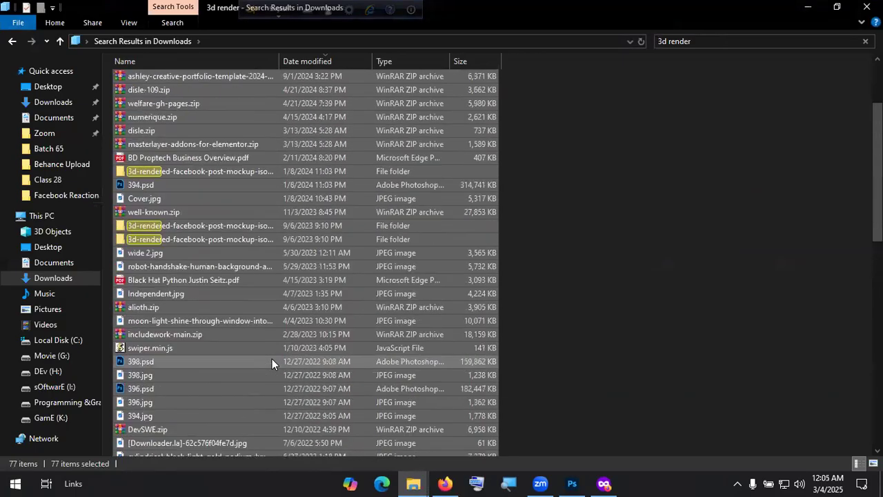
double_click(227, 238)
double_click(209, 113)
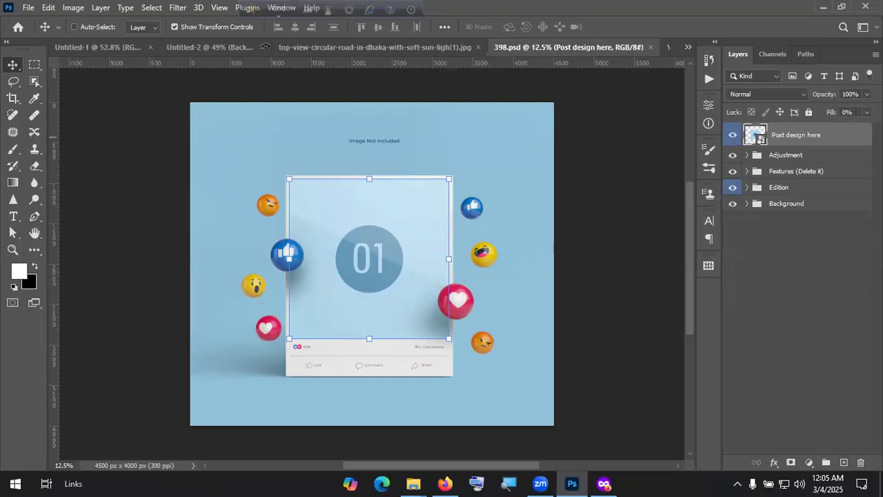
Step: Open Pizza.jpg from the Downloads folder in Photoshop
click(396, 48)
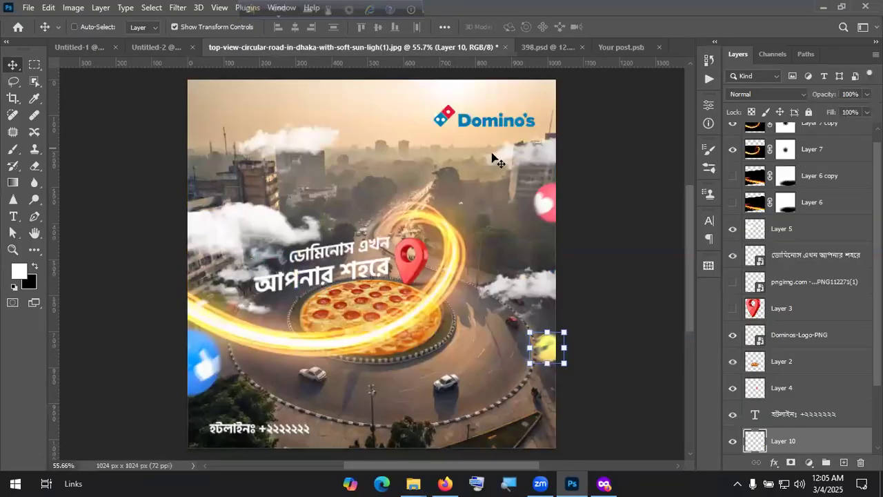
click(621, 47)
click(29, 8)
click(33, 34)
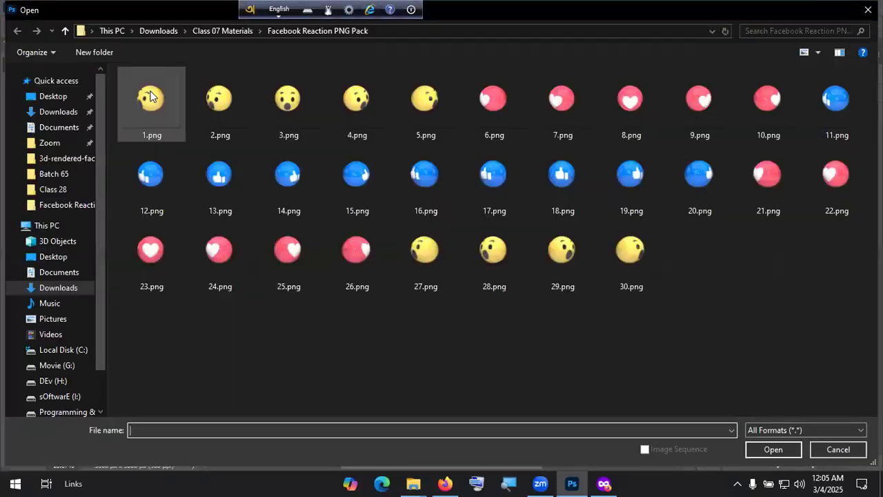
click(62, 112)
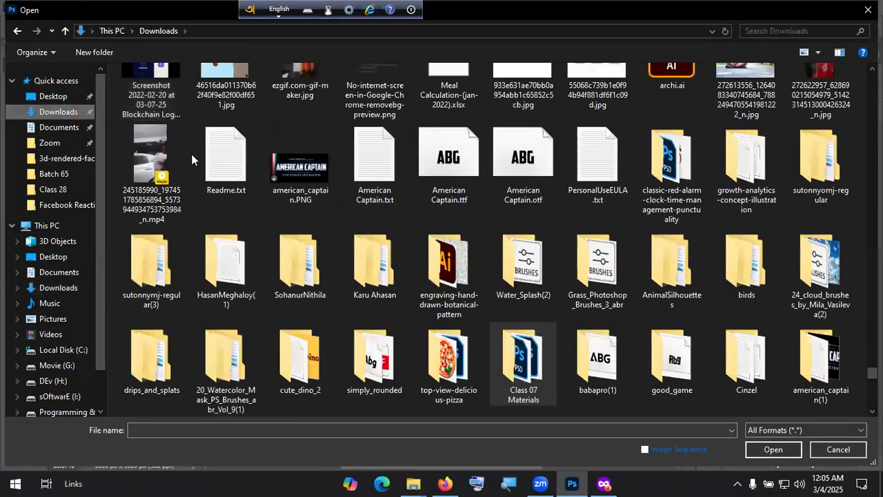
scroll(191, 153, up, 10)
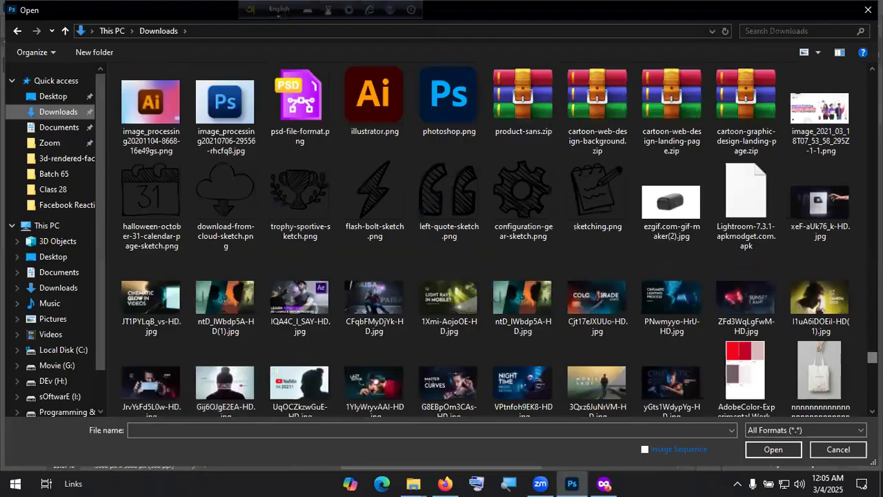
scroll(741, 345, up, 15)
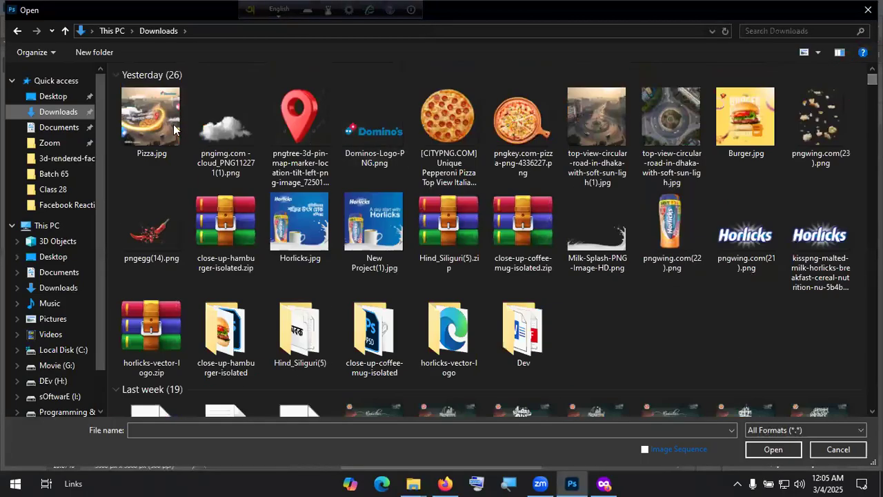
double_click(151, 116)
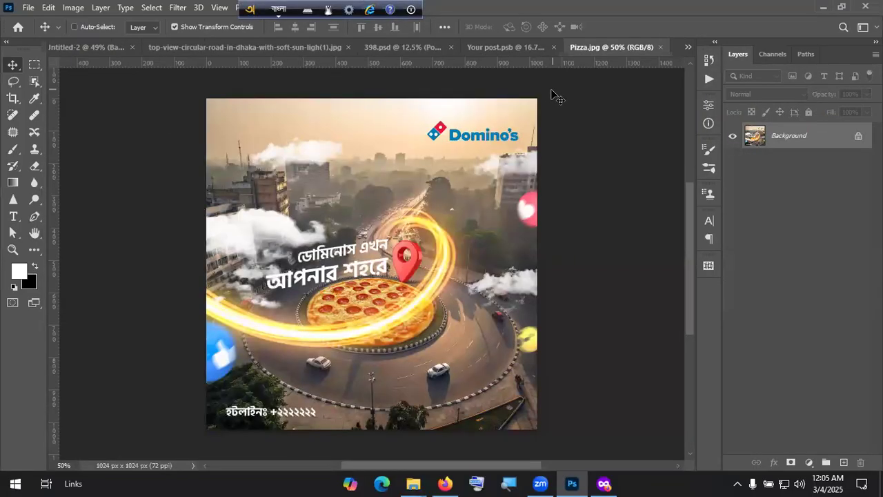
Step: Place the pizza ad into Your post.psb, scale it to fill the canvas, and save
click(857, 136)
drag(417, 178, 412, 246)
drag(291, 178, 265, 161)
drag(321, 218, 320, 218)
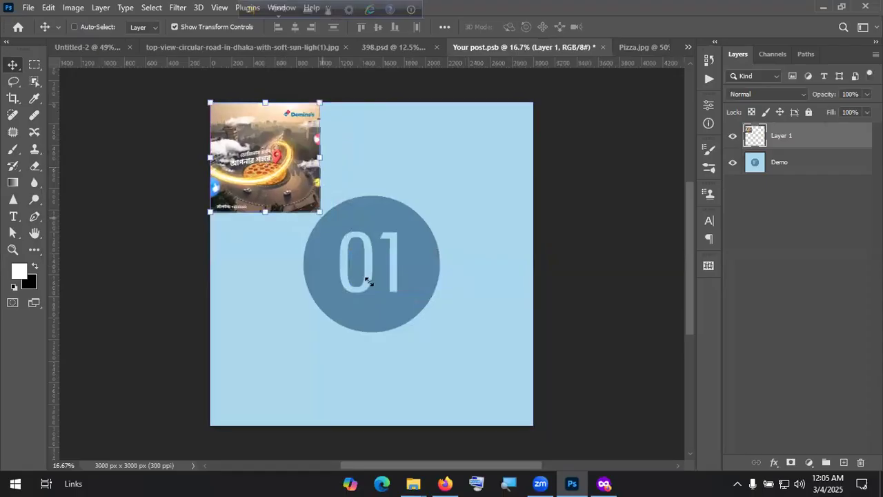
drag(507, 447, 518, 453)
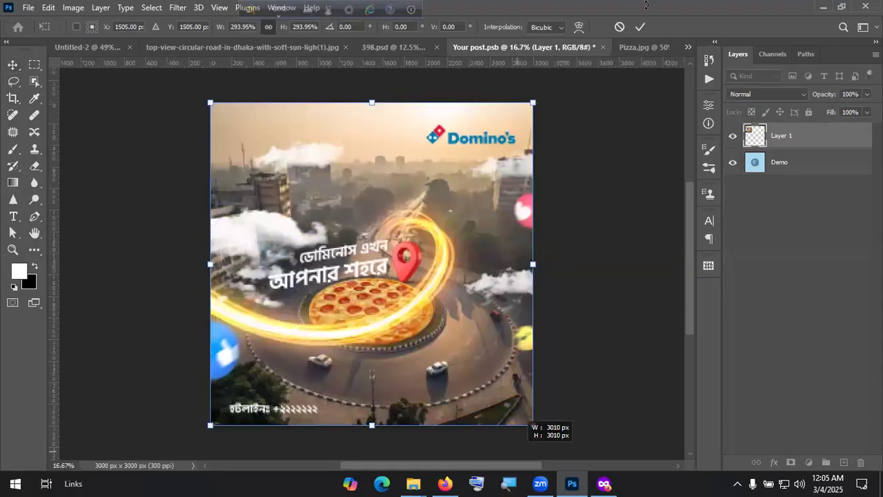
click(635, 28)
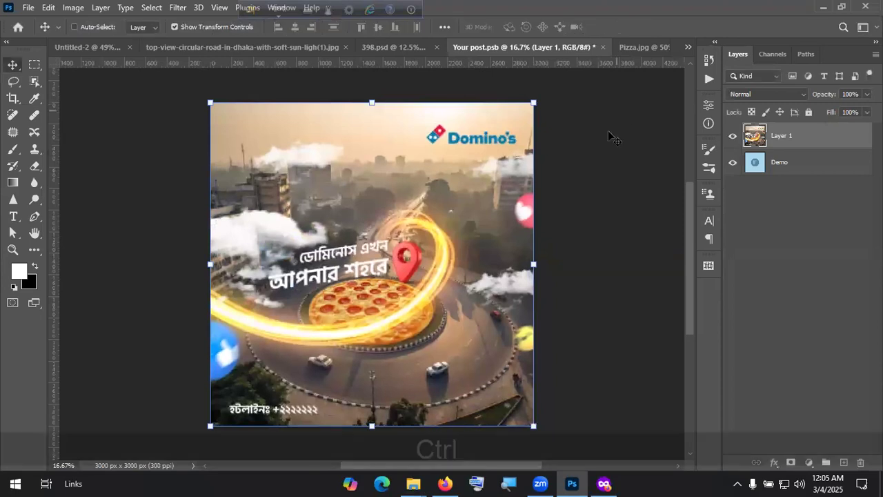
key(ctrl+s)
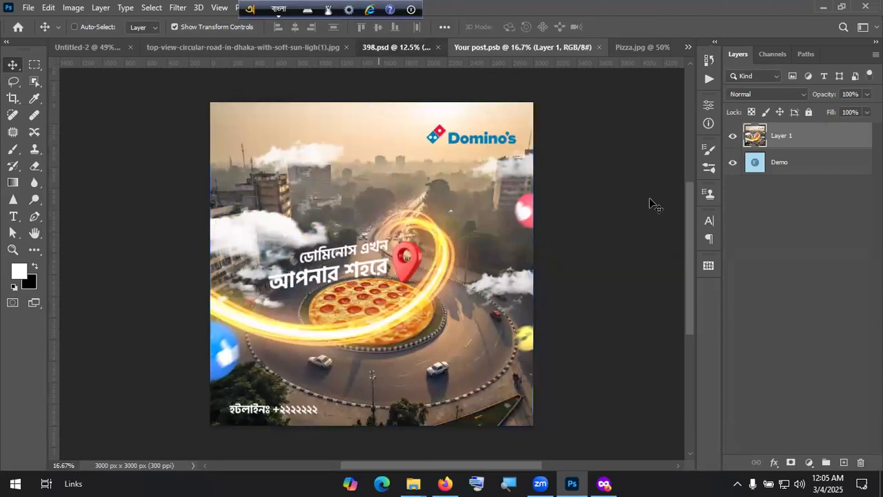
click(378, 49)
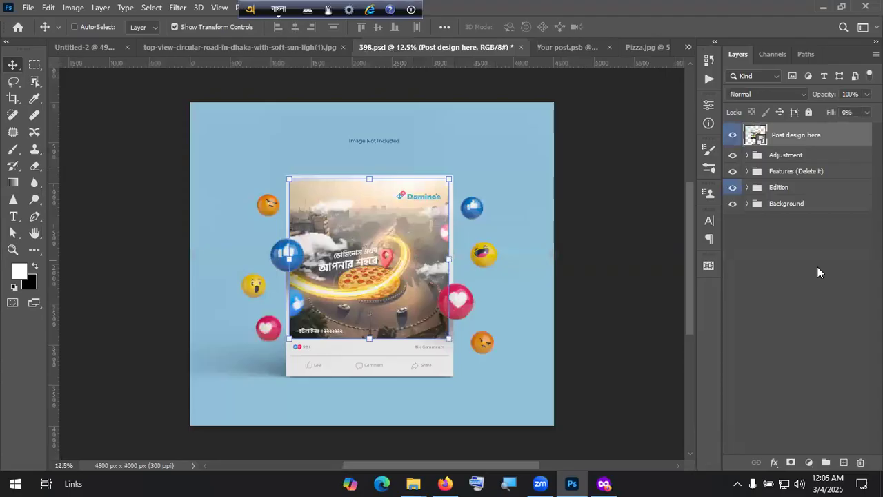
Step: Expand the Background group and select its Background color fill layer
click(742, 209)
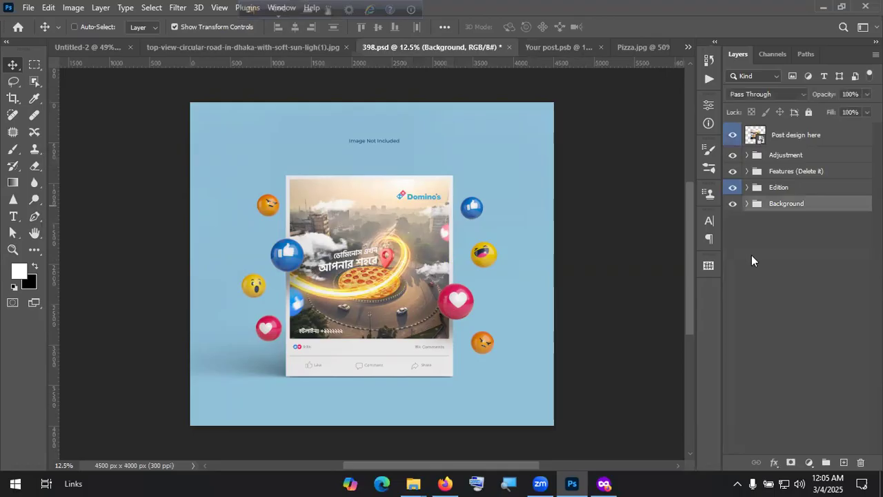
click(747, 204)
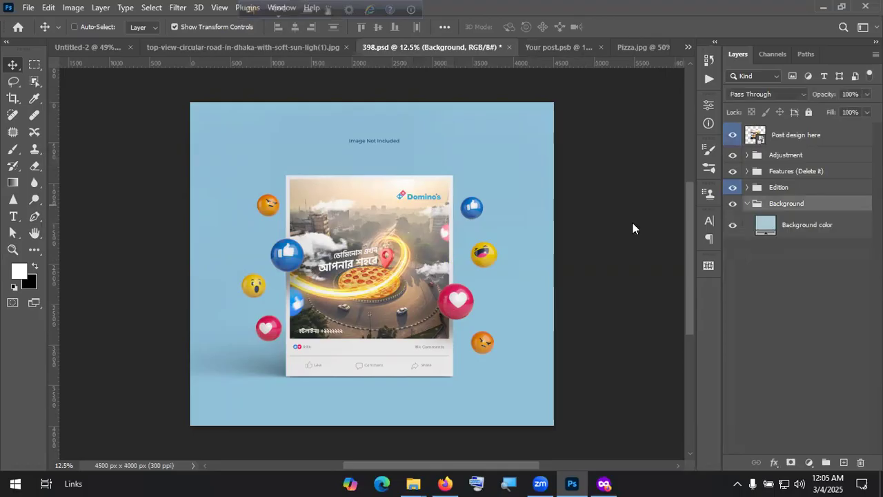
click(746, 227)
Step: After trying lime and yellow, set the background fill to pale sage green #ced0ba
click(465, 246)
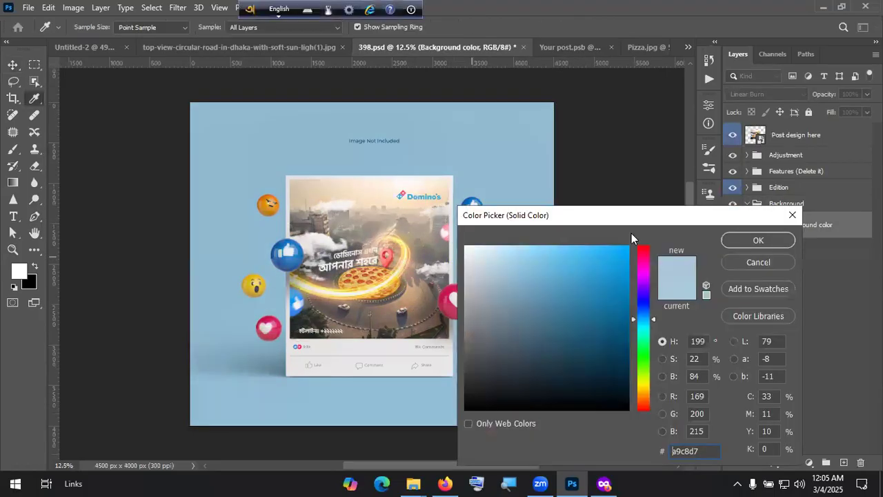
drag(650, 354, 648, 378)
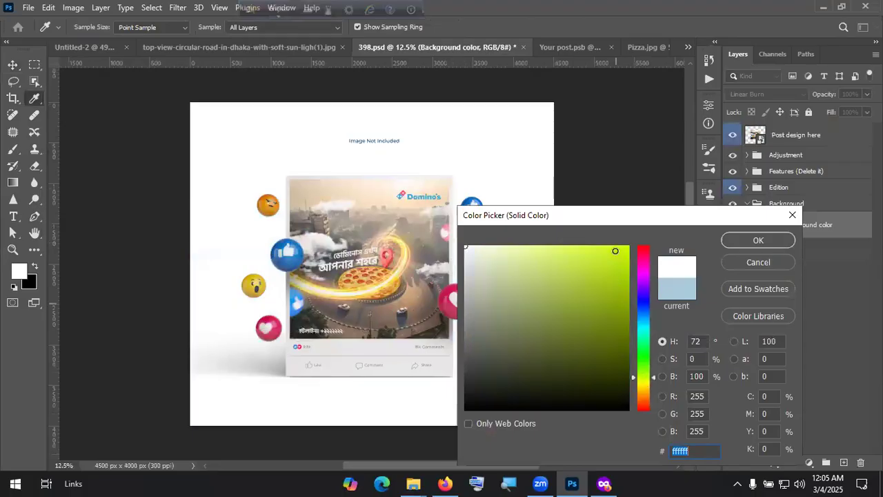
click(615, 251)
click(645, 387)
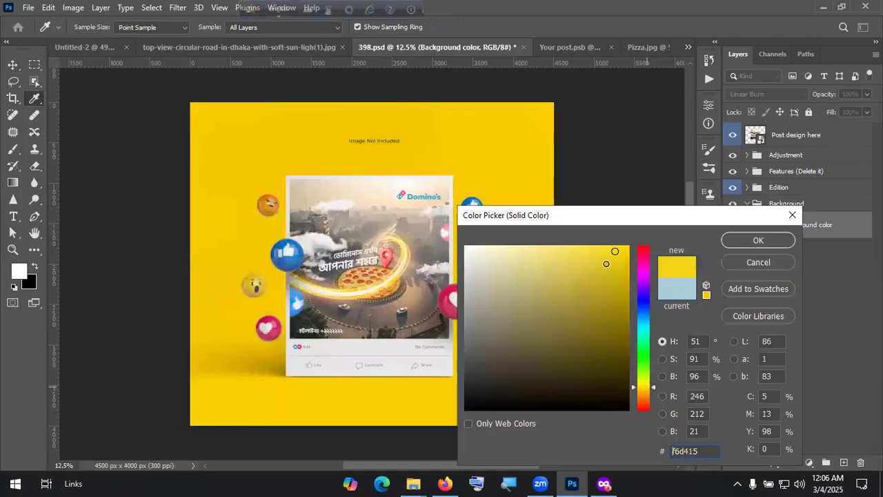
click(620, 246)
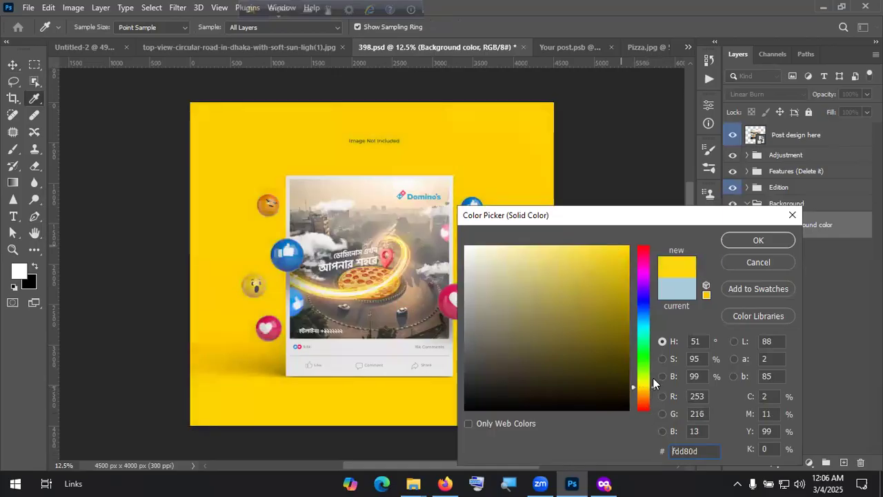
click(653, 382)
click(653, 377)
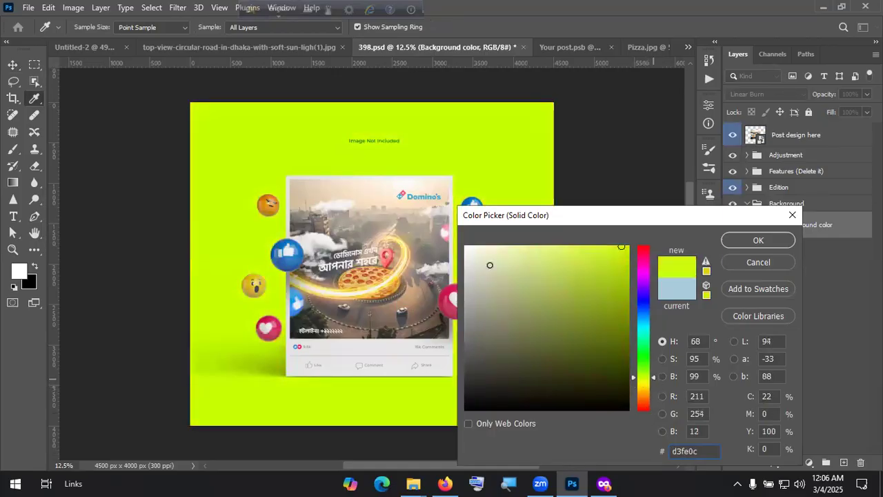
drag(490, 265, 480, 285)
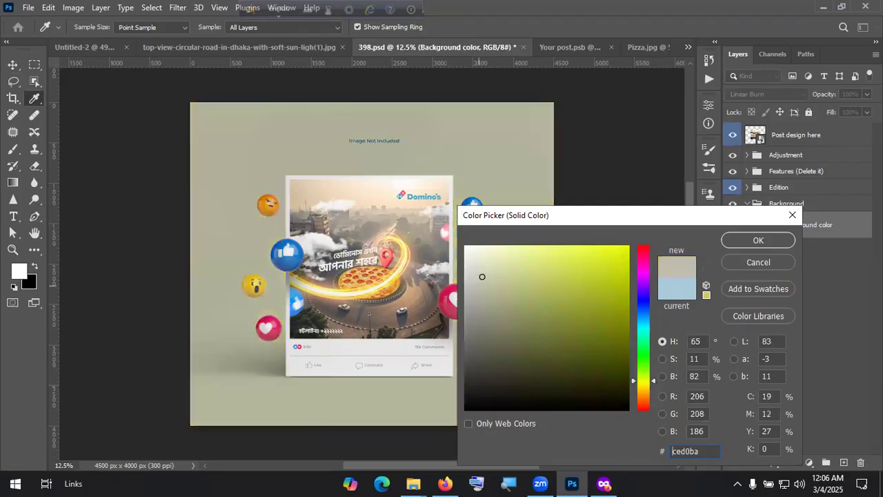
click(482, 276)
click(781, 243)
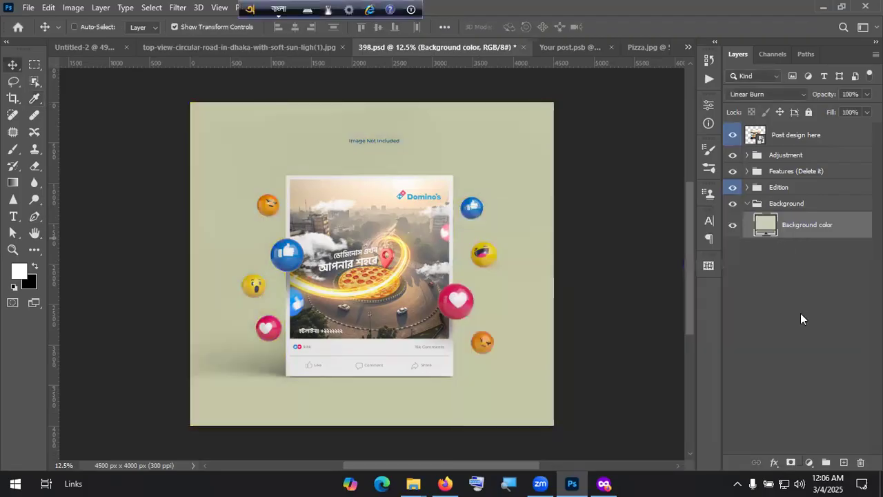
click(799, 312)
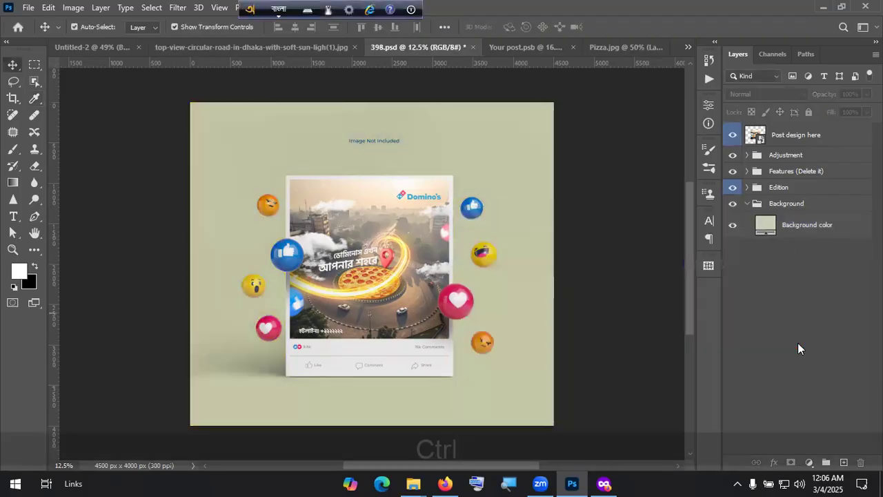
Step: Fit the canvas in the window and hide the Features (Delete it) group, keeping Edition visible
key(ctrl+KP_0)
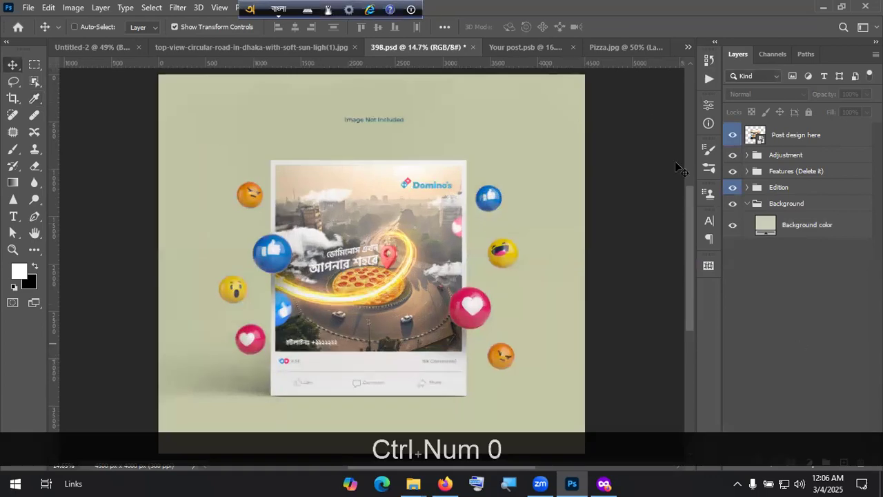
click(733, 187)
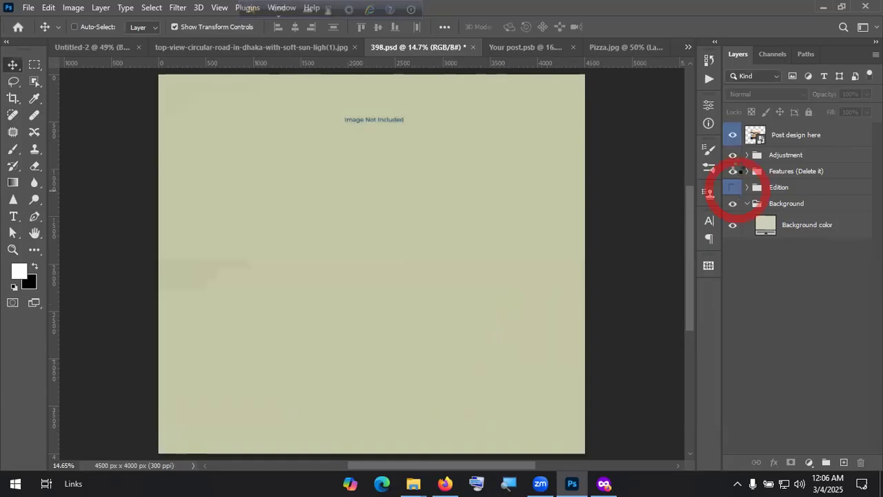
click(733, 187)
click(732, 171)
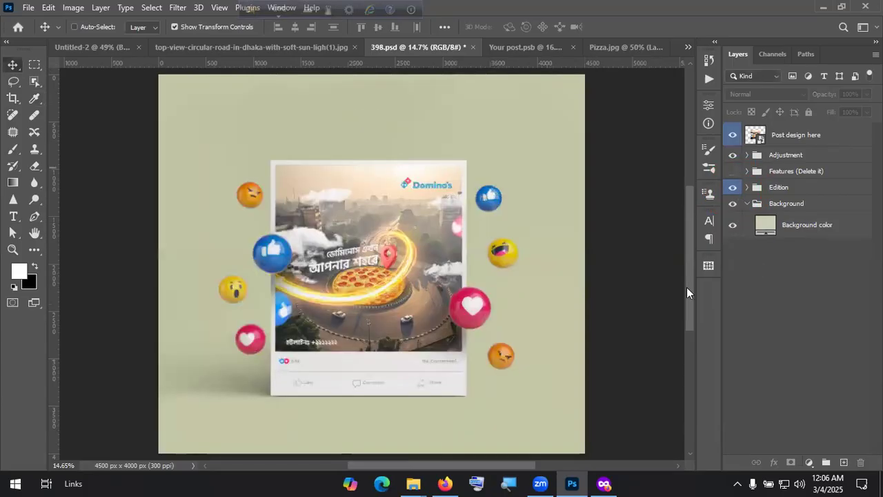
Step: Zoom in and out to inspect the finished Domino's post, emojis and sage background
key(ctrl+KP_0)
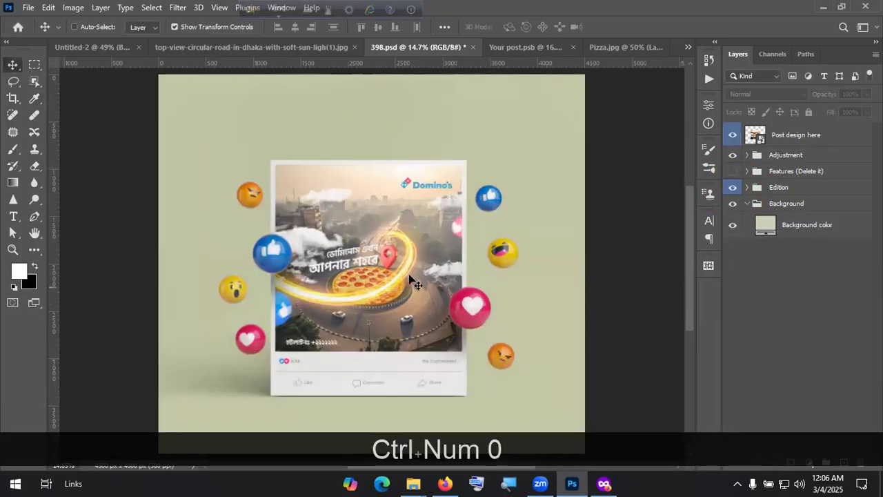
key(alt)
scroll(276, 345, up, 2)
scroll(268, 355, up, 3)
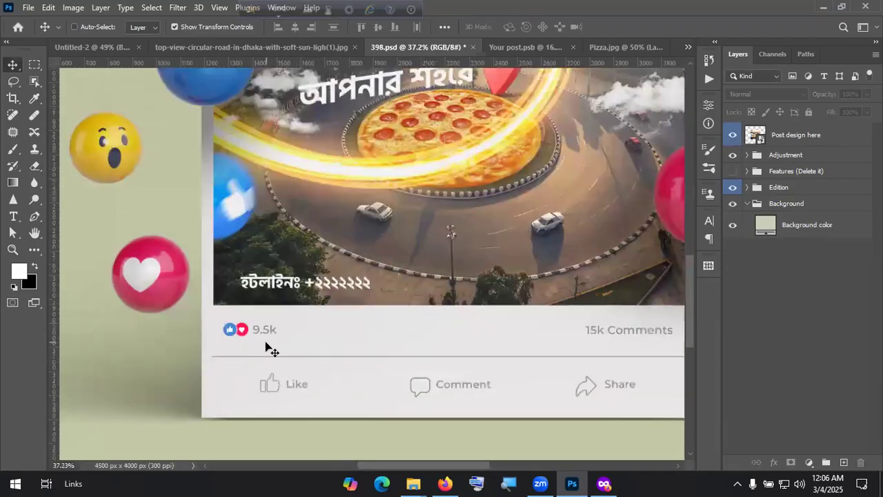
scroll(486, 352, down, 3)
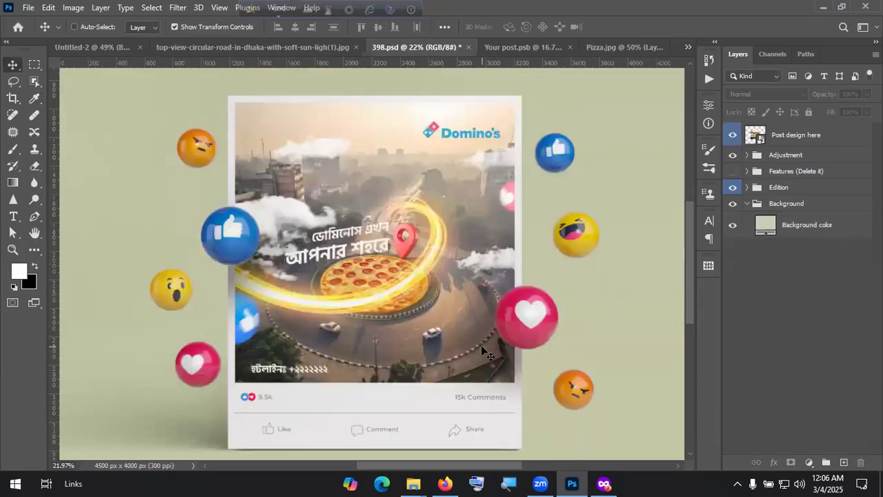
key(alt)
scroll(785, 301, down, 1)
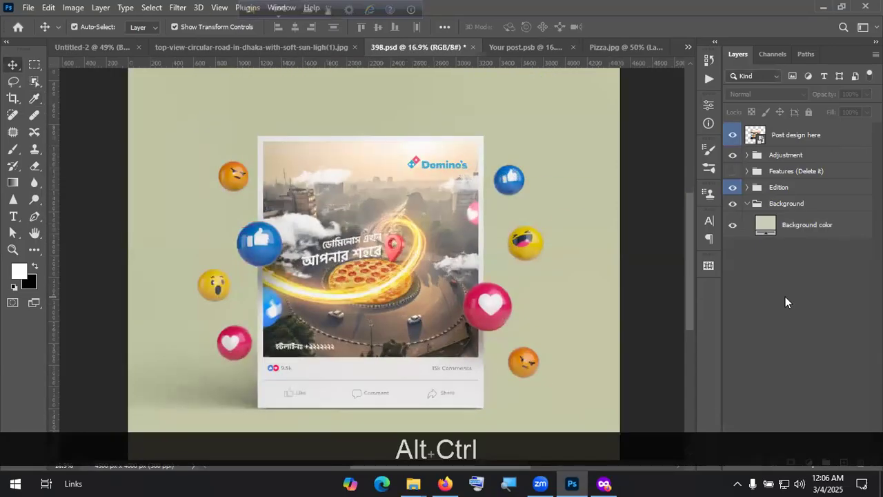
key(ctrl+alt+KP_0)
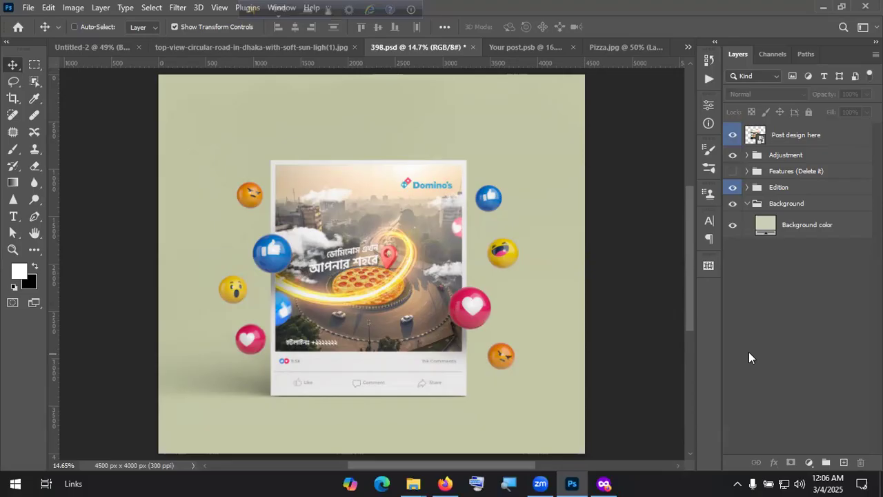
Step: Check the browser's image search results, then close the browser and return to the mockup
click(606, 483)
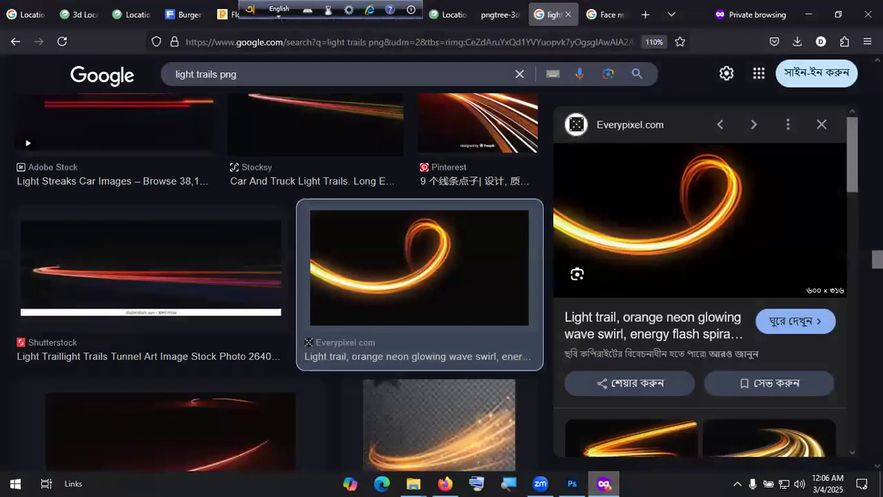
click(866, 21)
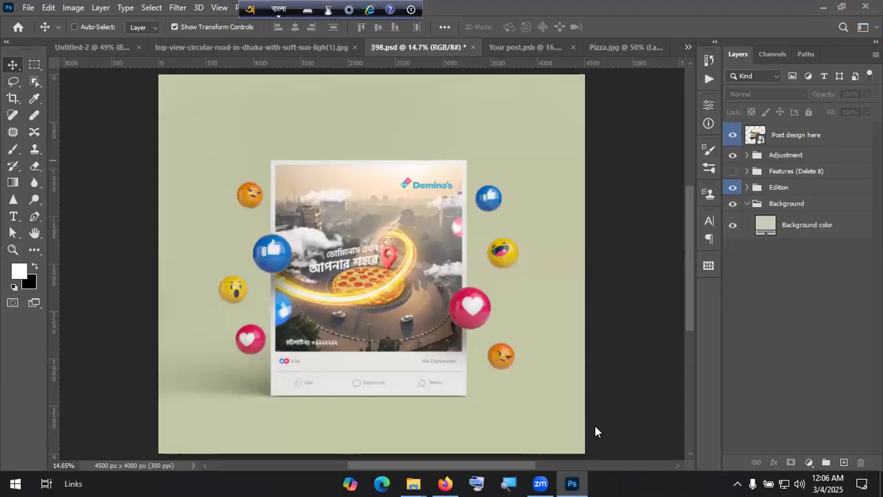
key(Escape)
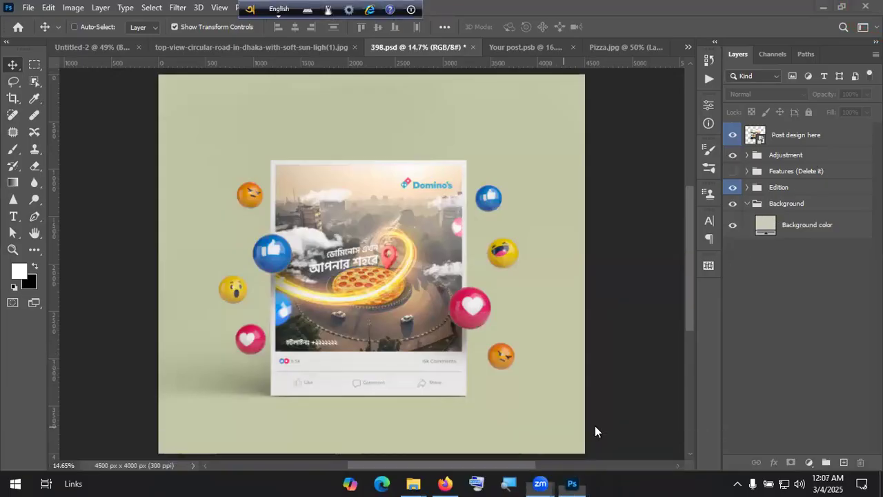